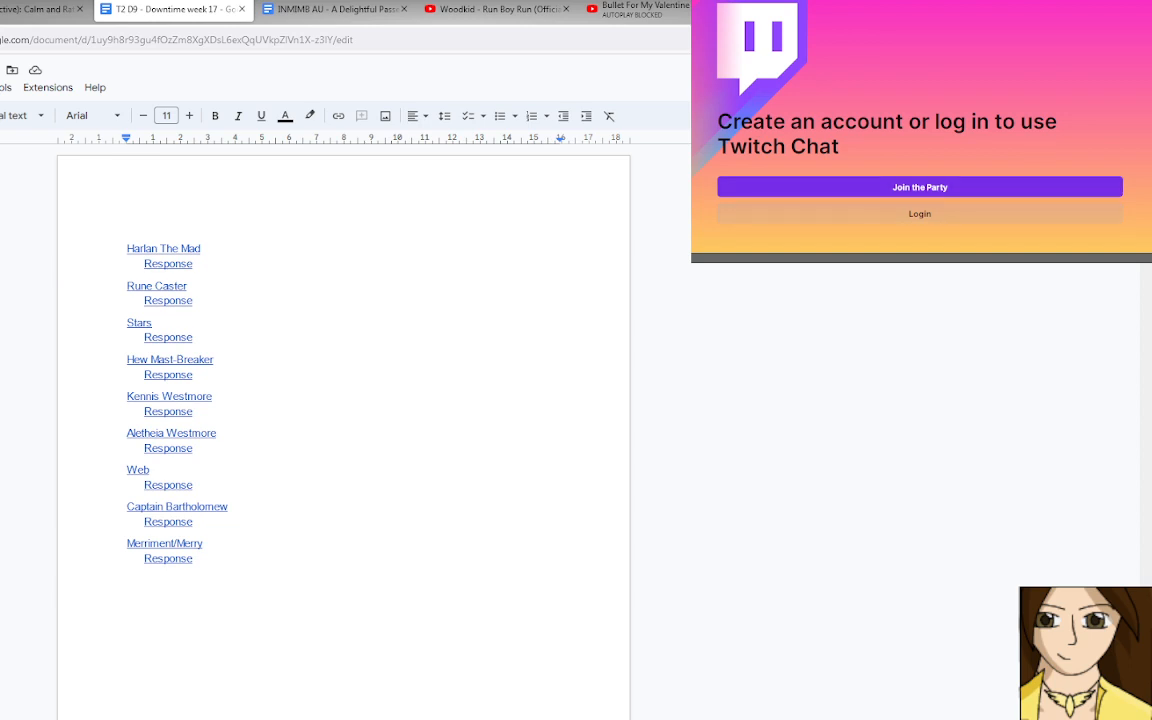
Open the login for the Twitch Chat overlay.
left_click(920, 214)
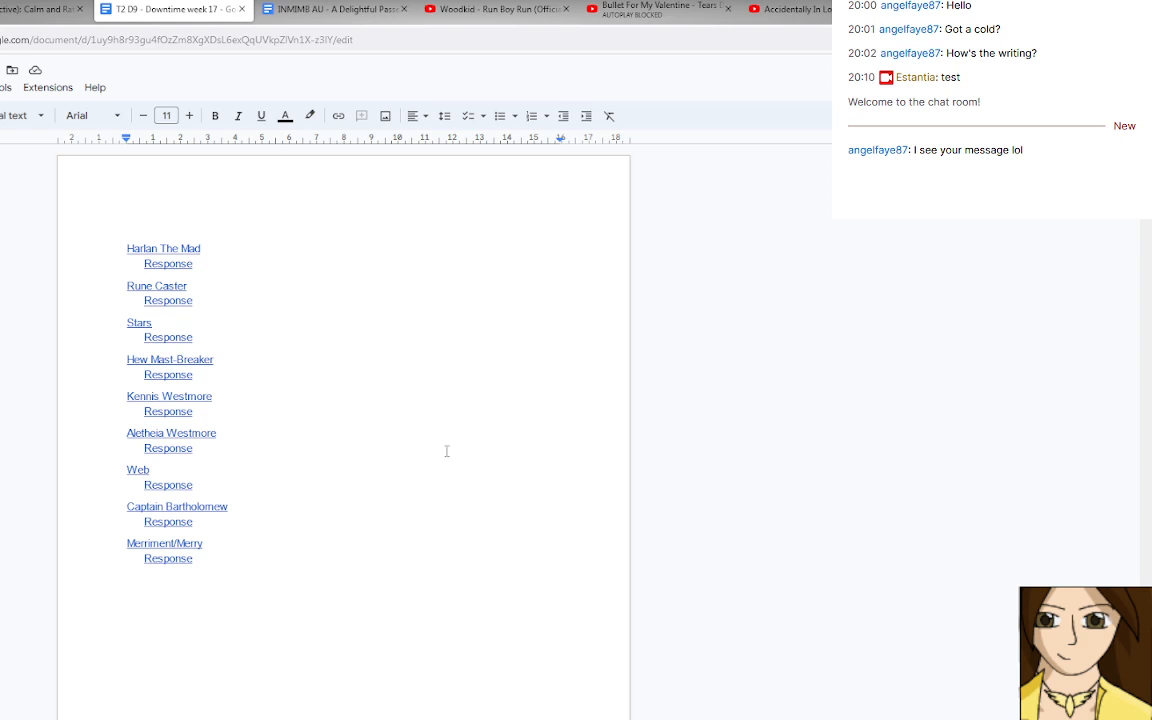
Review Harlan The Mad's actions and the start of the response in the week 17 downtime document.
left_click(317, 571)
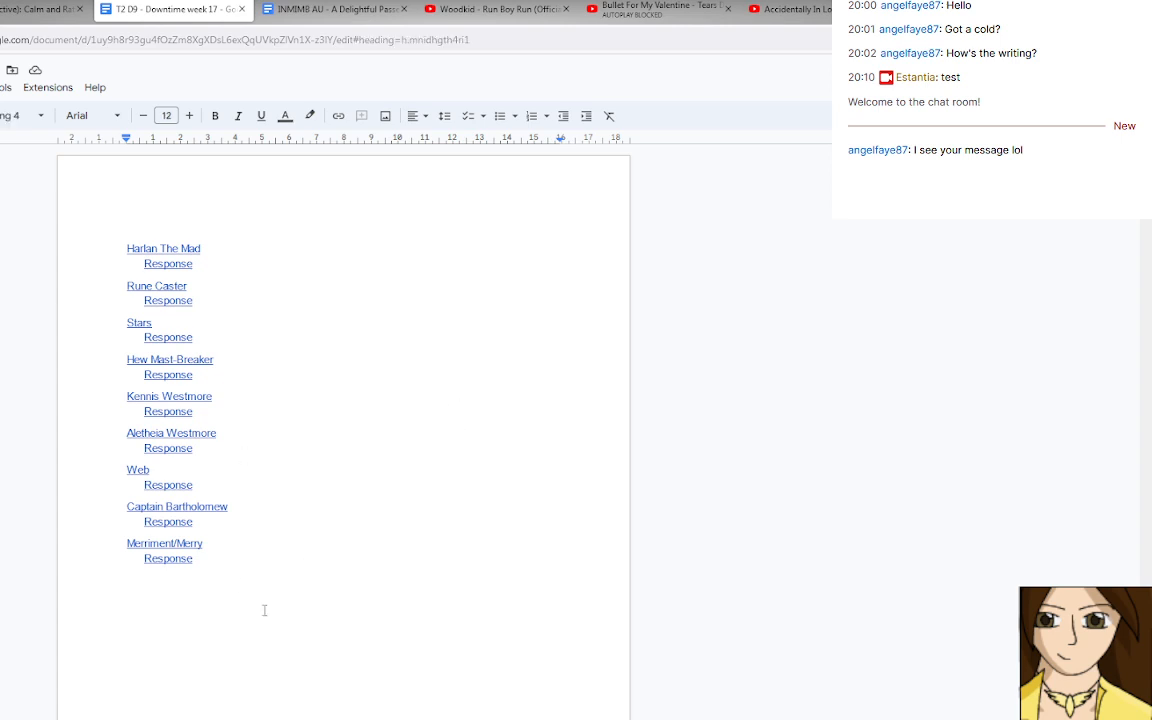
scroll(262, 609, "down", 7)
scroll(264, 609, "down", 1)
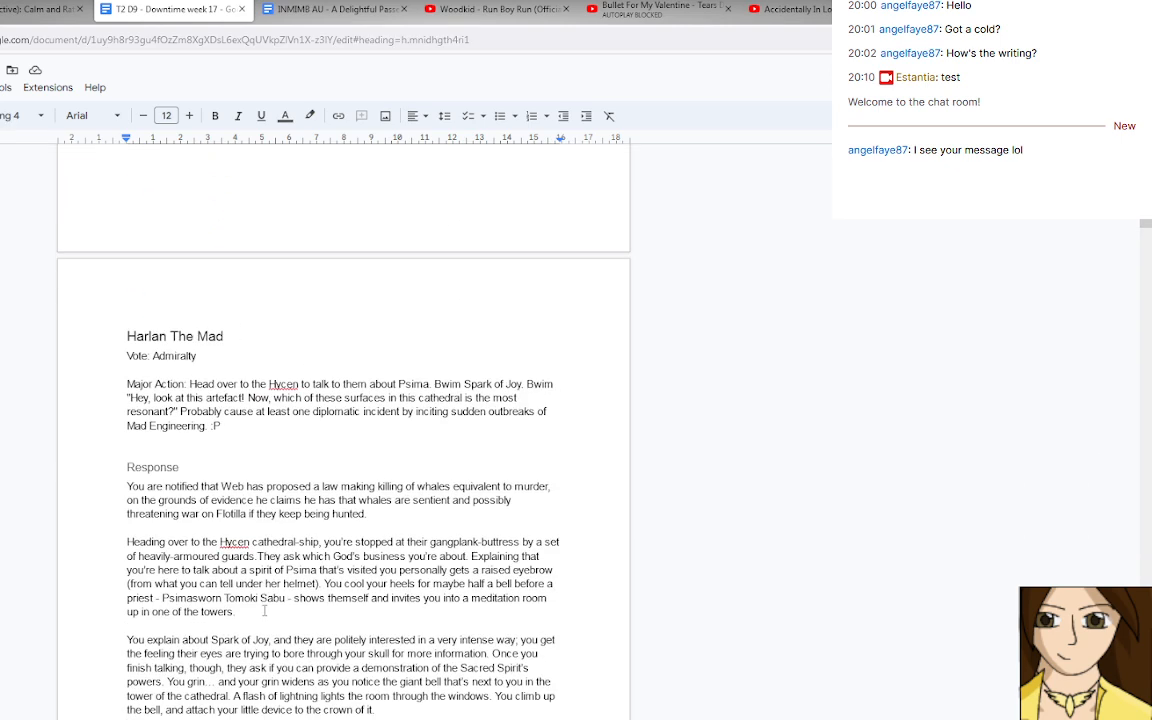
scroll(264, 610, "down", 3)
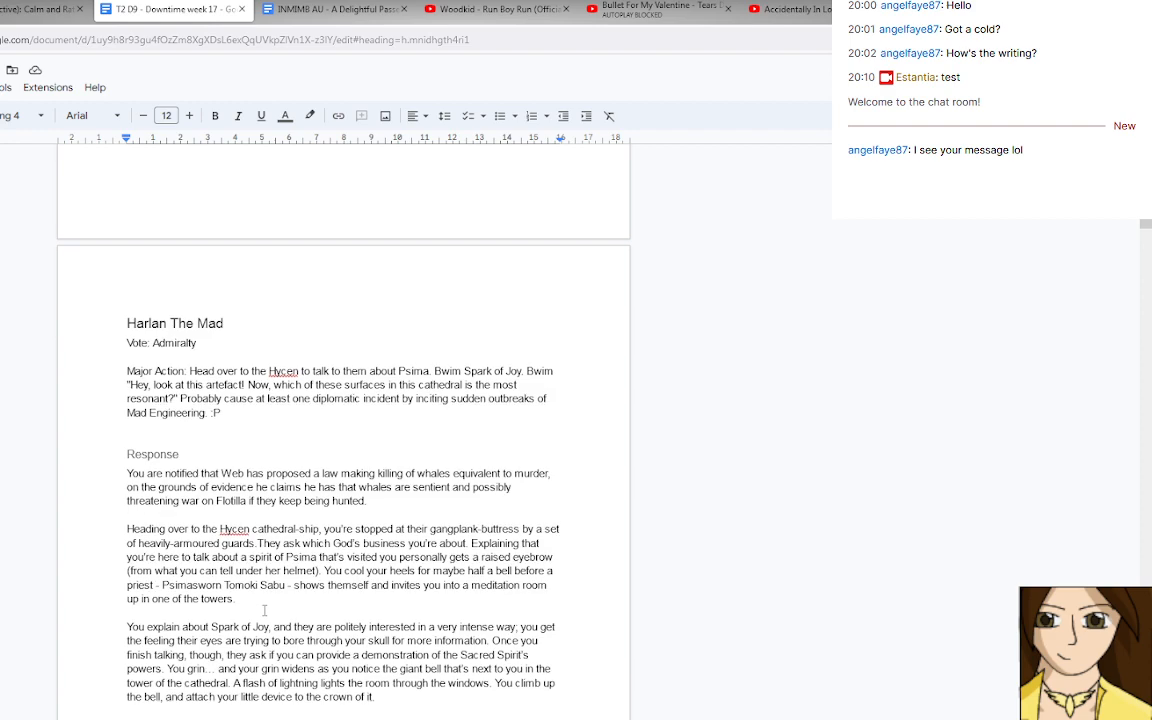
scroll(264, 612, "down", 9)
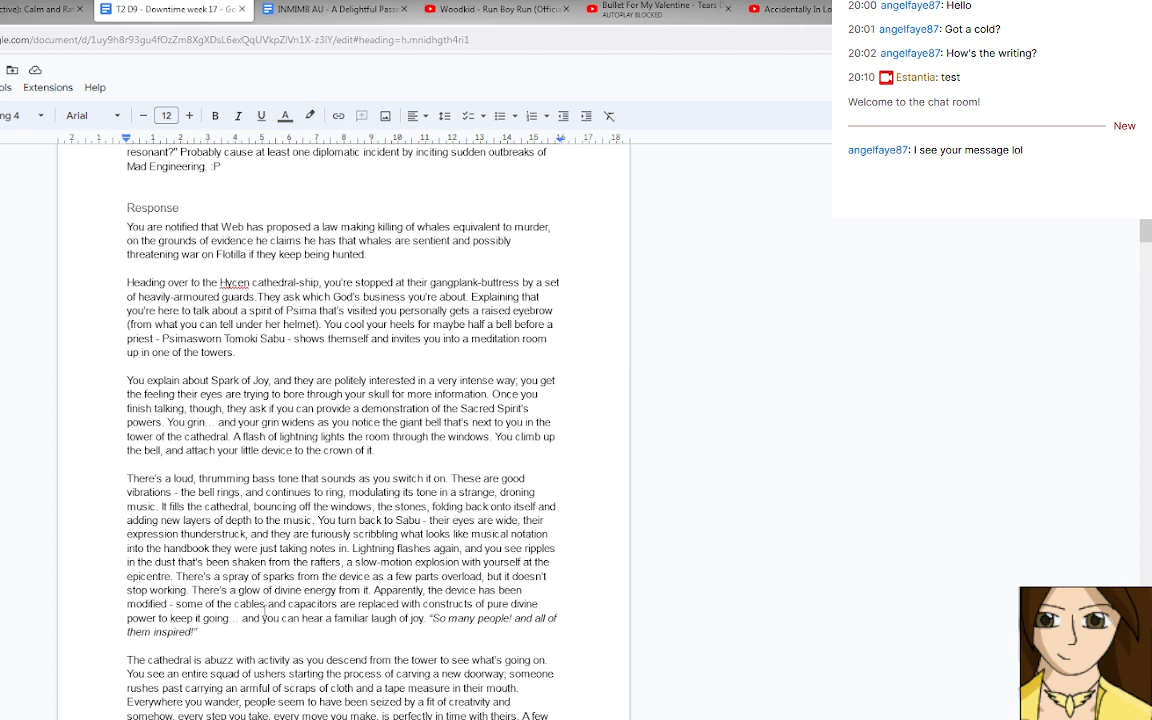
left_click(829, 221)
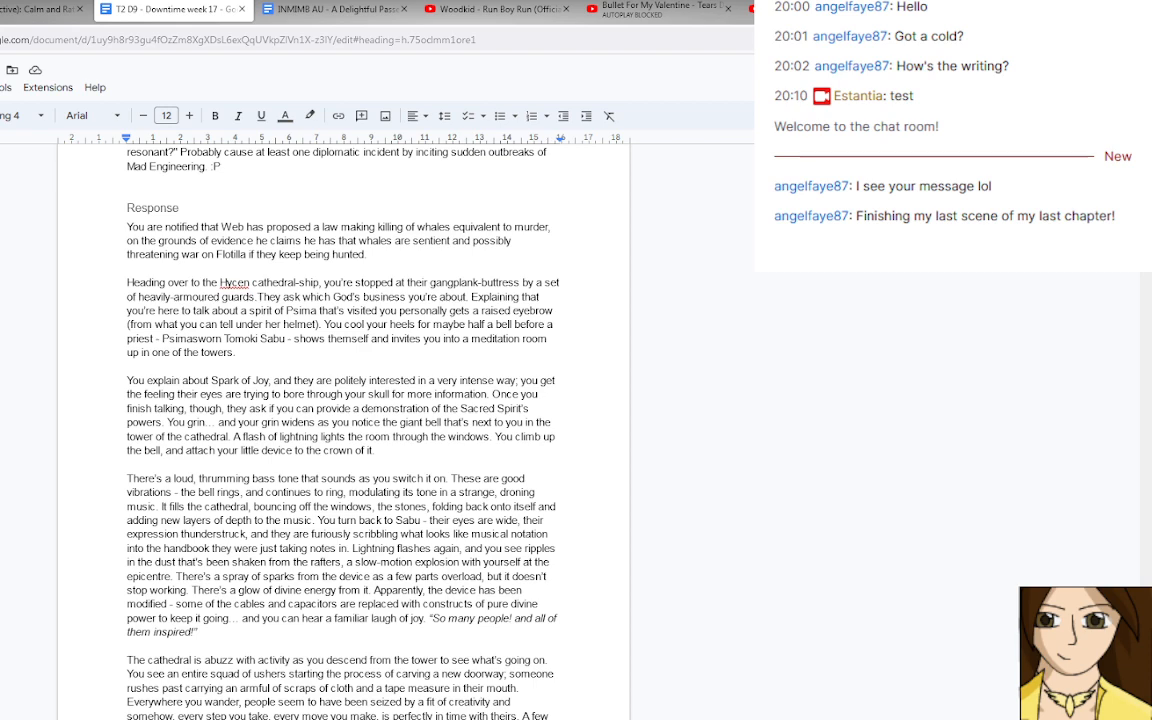
Play the Woodkid "Run Boy Run" video in the background, lower its volume, and return to the downtime document.
left_click(490, 9)
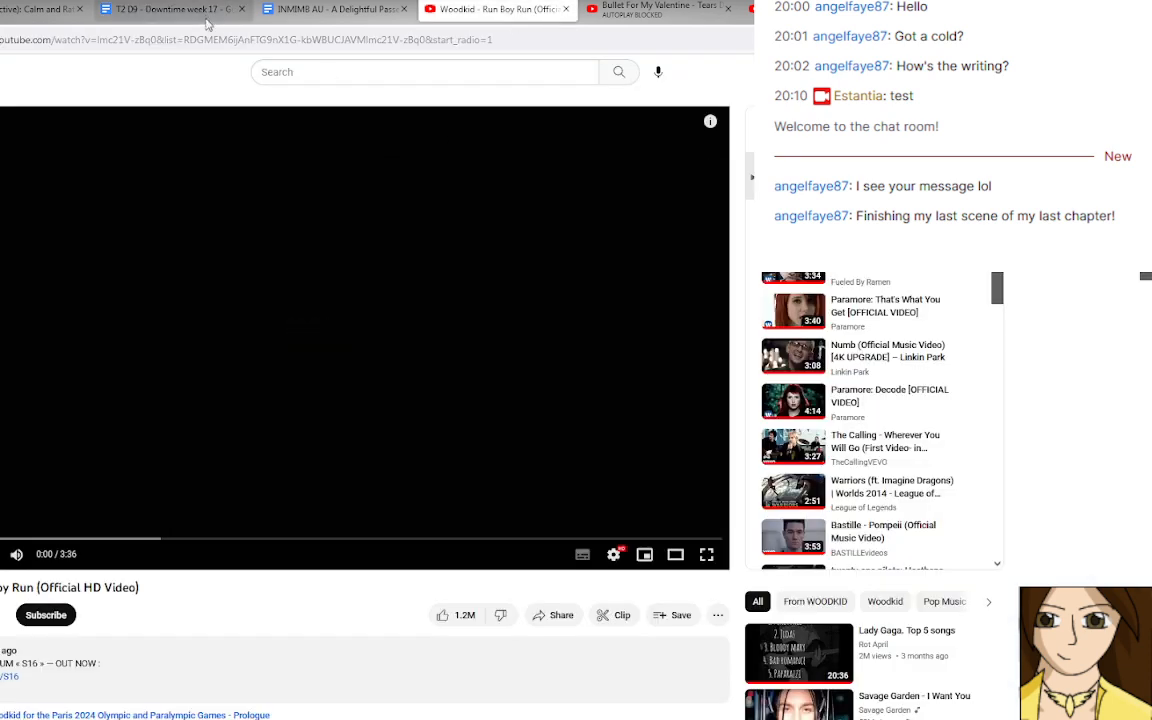
left_click(180, 9)
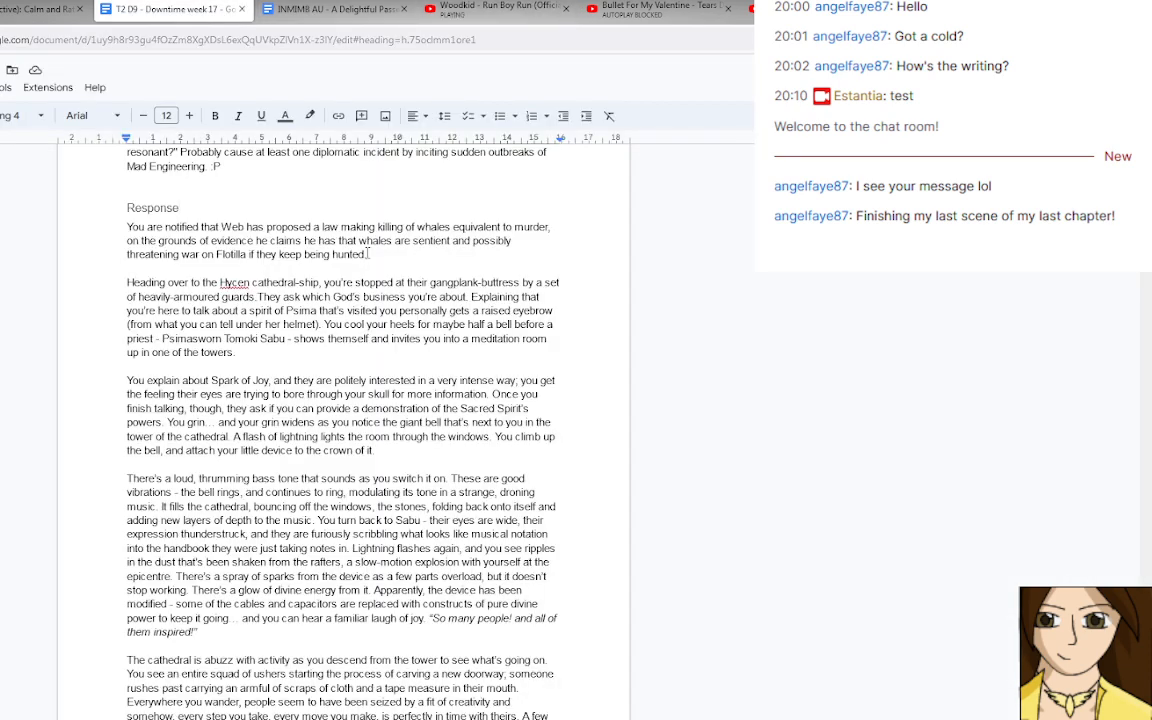
left_click(497, 9)
key("Down")
key("Down")
key("Down")
key("Down")
key("Down")
key("Down")
key("Down")
key("Down")
key("Down")
key("Down")
key("Down")
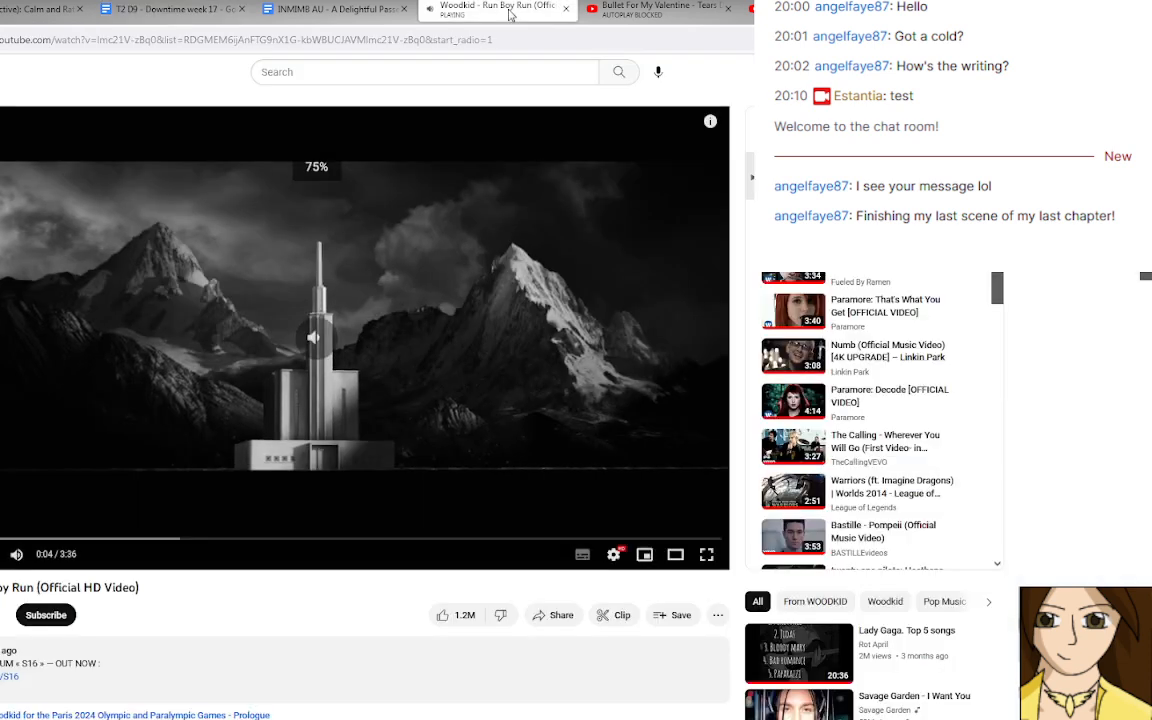
key("Down")
key("Down")
key("Down")
key("Down")
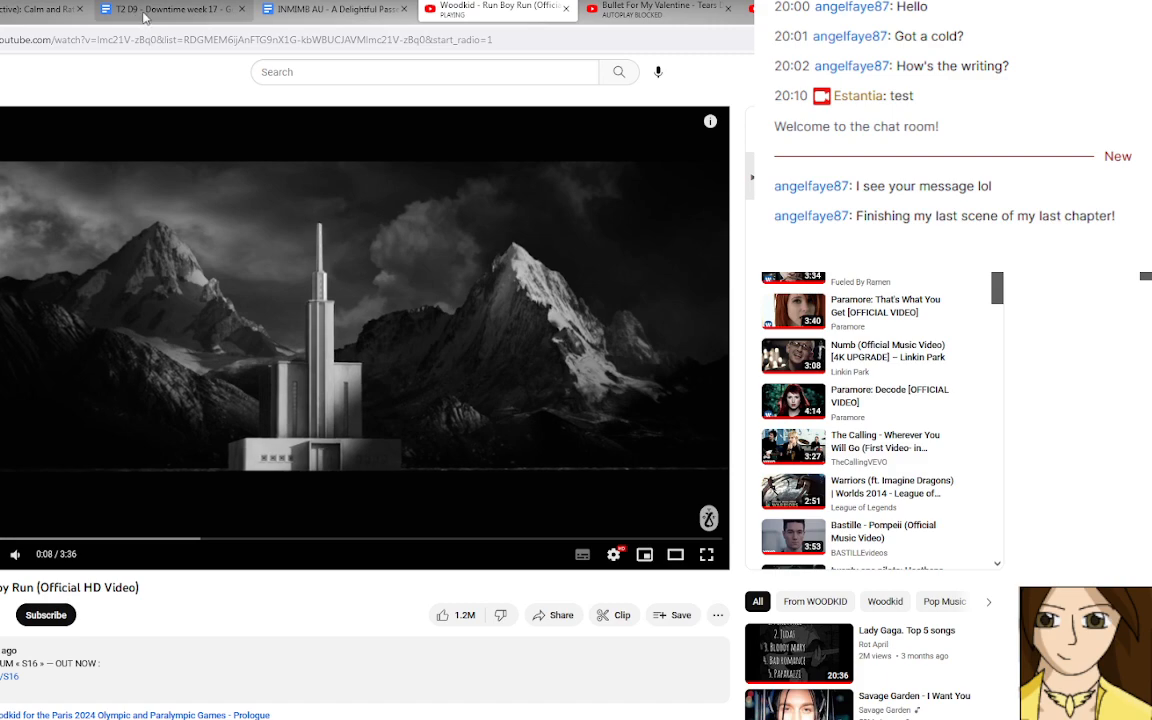
left_click(135, 10)
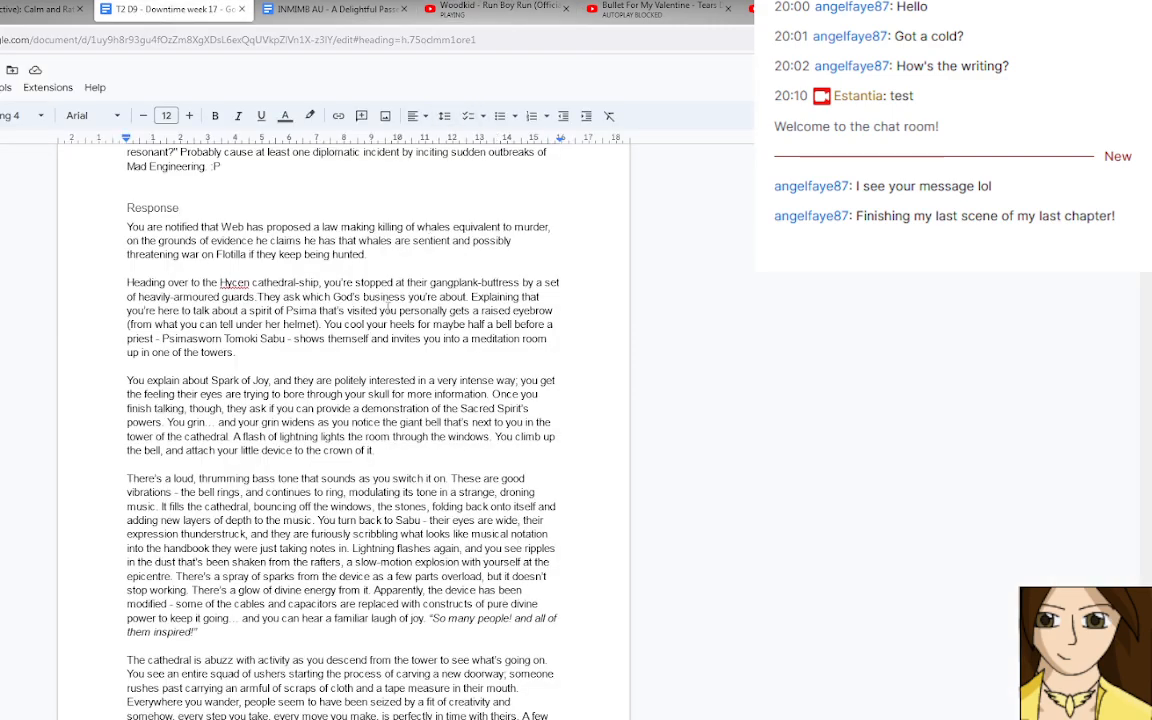
Read the rest of Harlan The Mad's response and the Rune Caster and Stars entries, up to Hew Mast-Breaker.
scroll(340, 268, "down", 4)
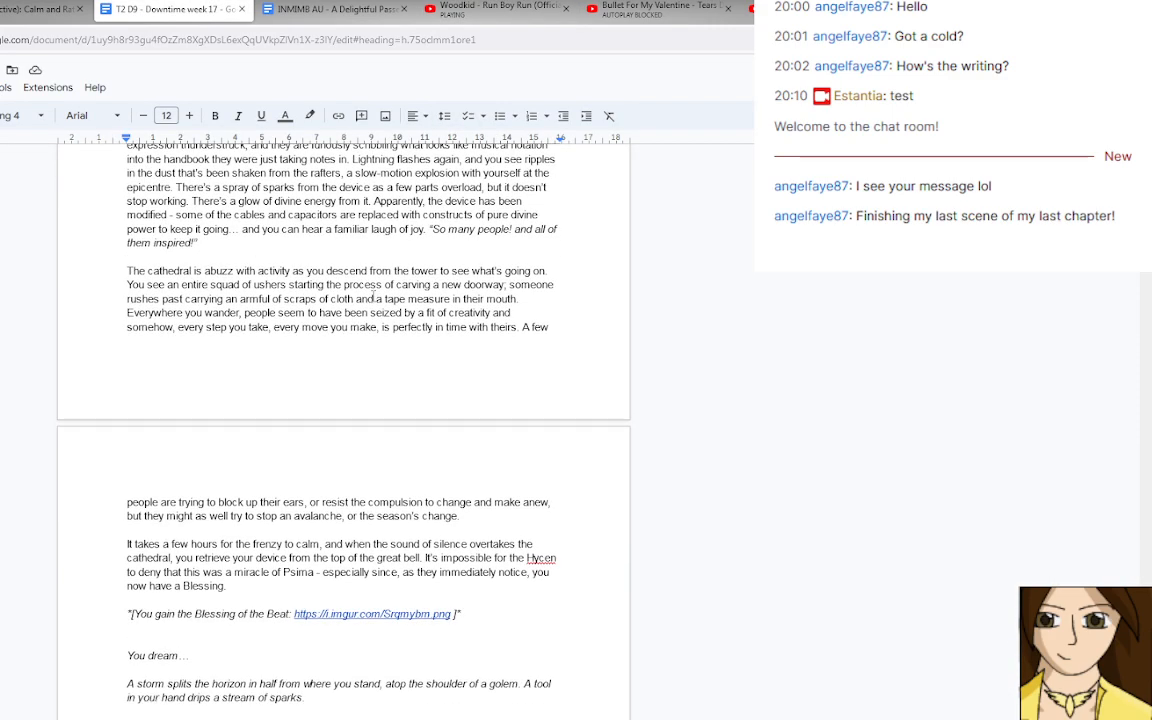
scroll(372, 296, "down", 2)
scroll(372, 296, "down", 2)
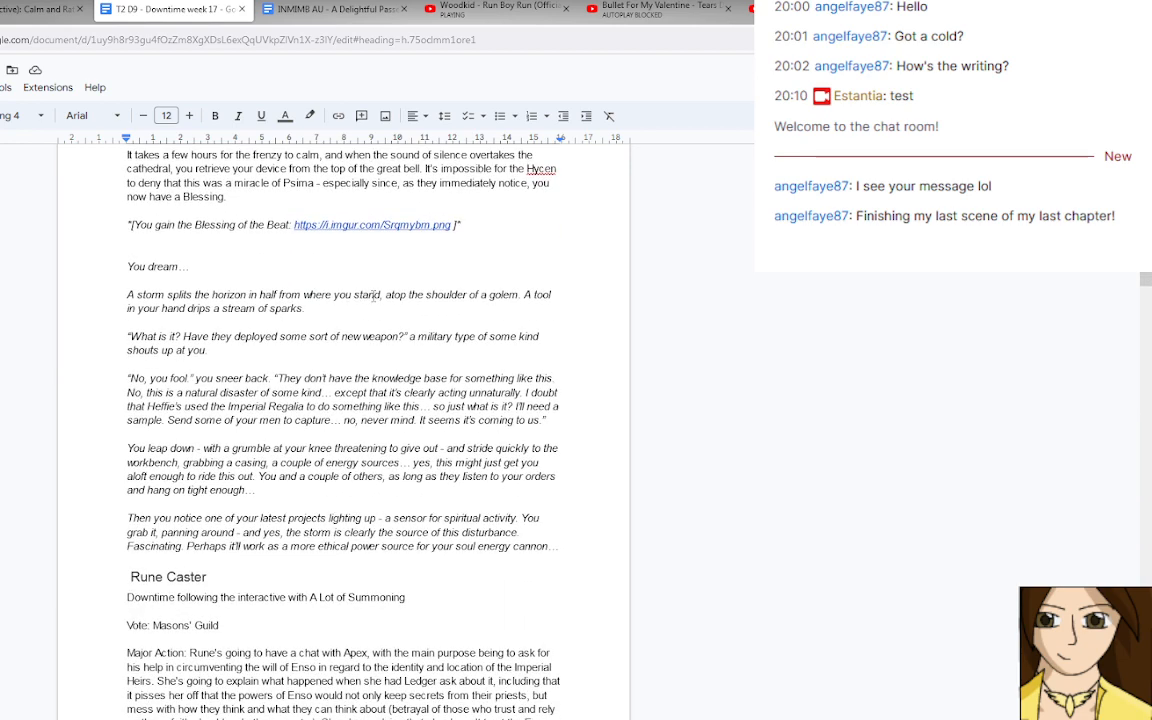
scroll(372, 296, "down", 2)
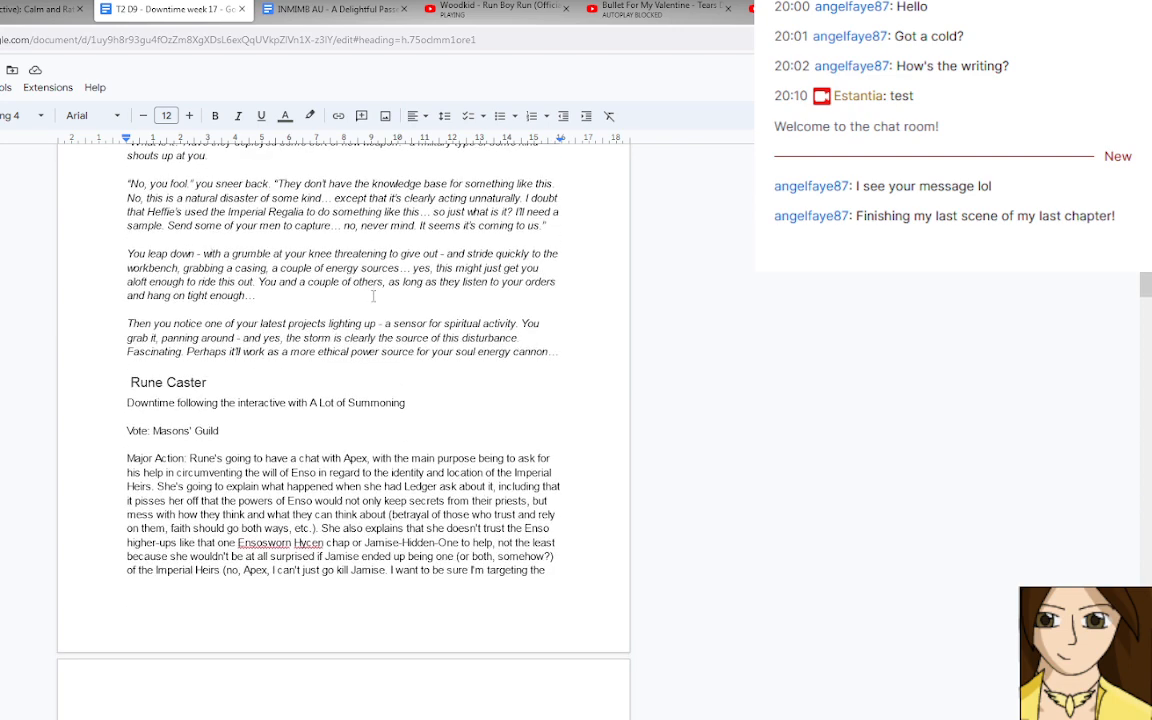
scroll(372, 296, "down", 8)
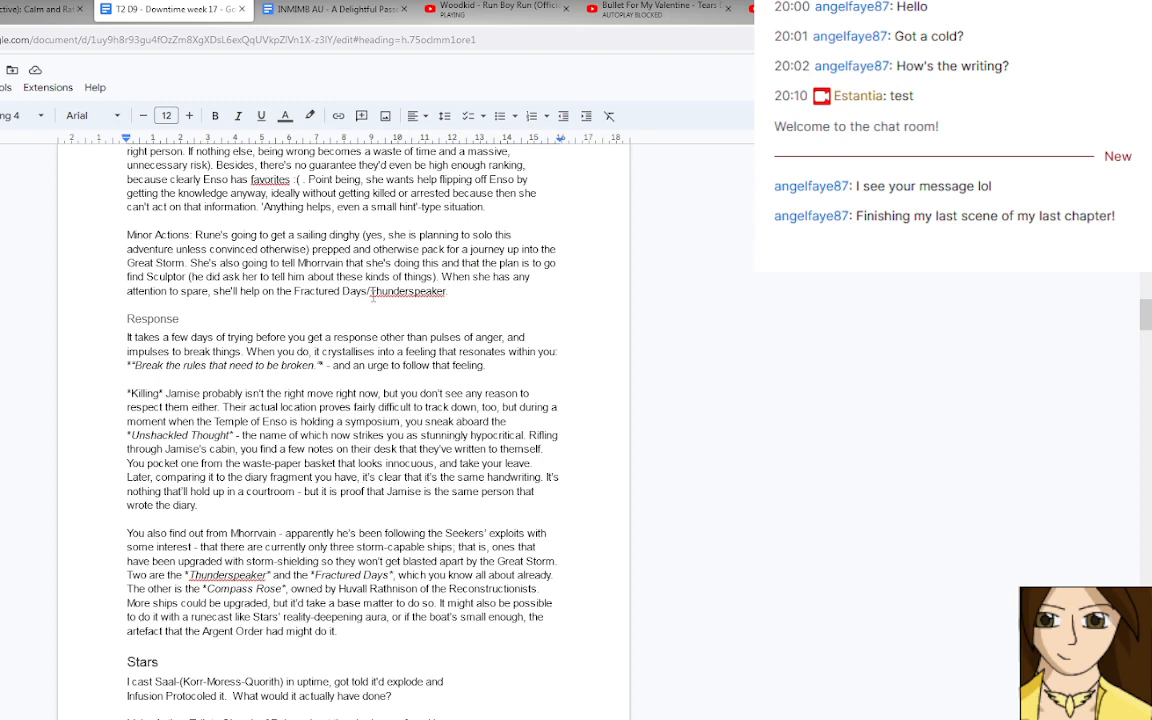
scroll(372, 296, "down", 1)
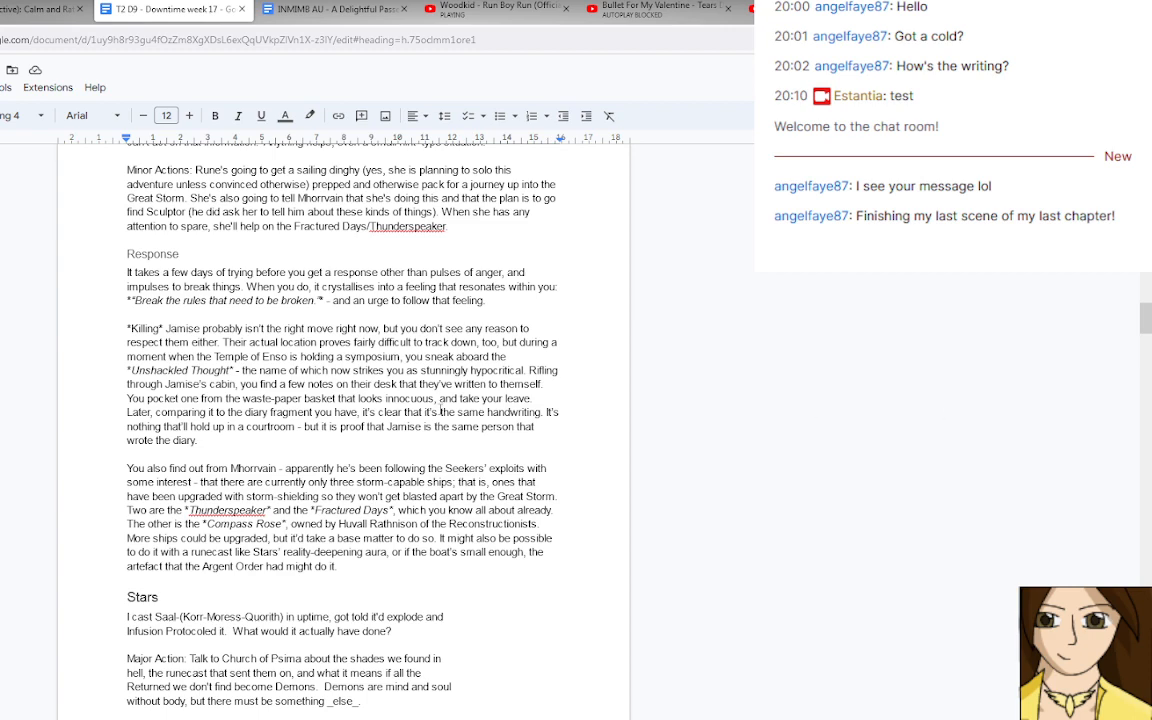
scroll(437, 390, "down", 6)
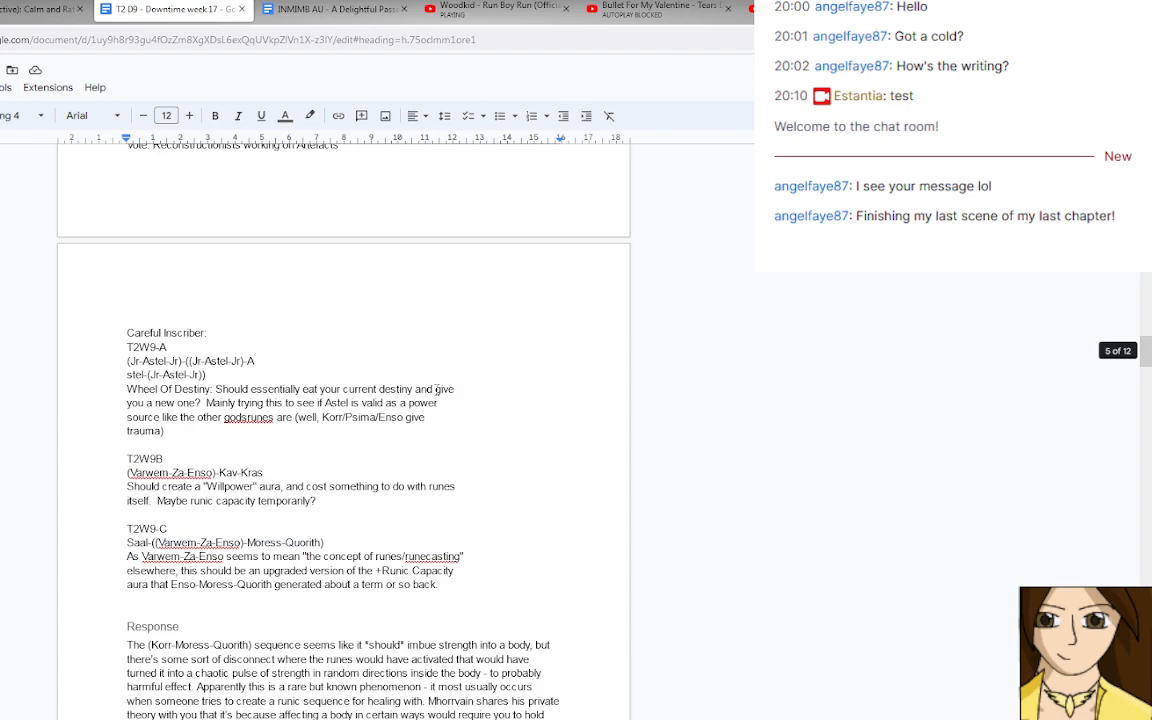
scroll(437, 390, "down", 4)
scroll(437, 390, "down", 9)
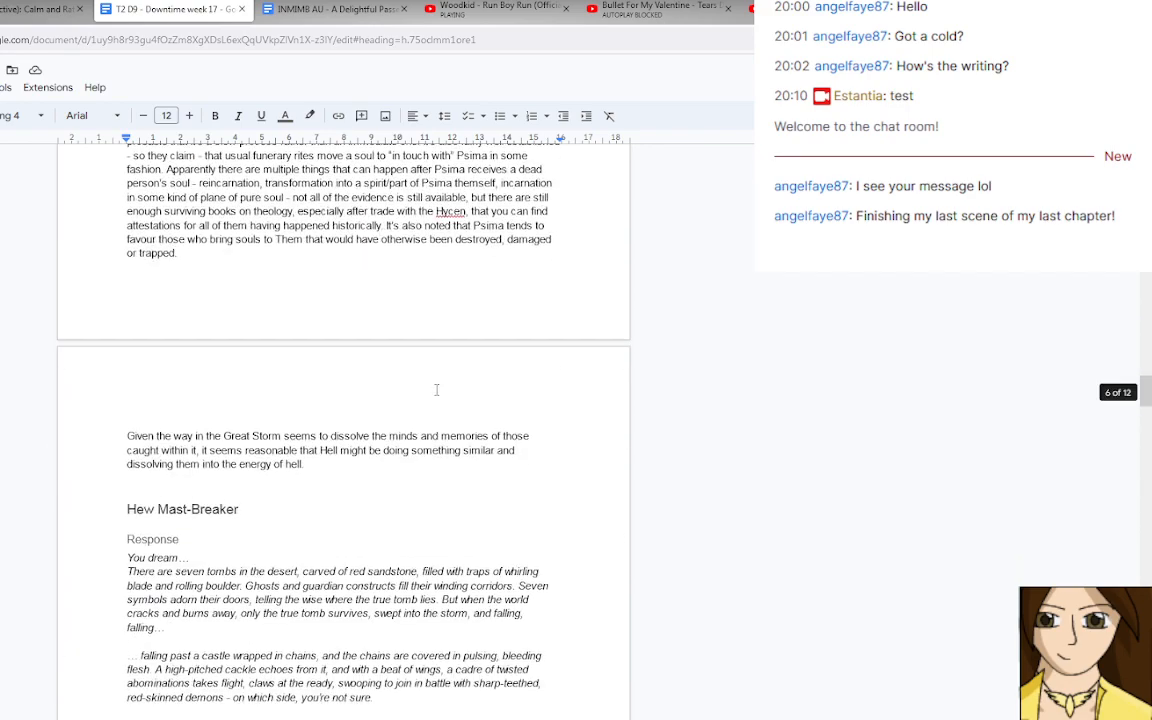
Read the response about the Depersonaliser and Aletheia Westmore's actions and response, including the House Hazerond box lore.
scroll(437, 390, "down", 3)
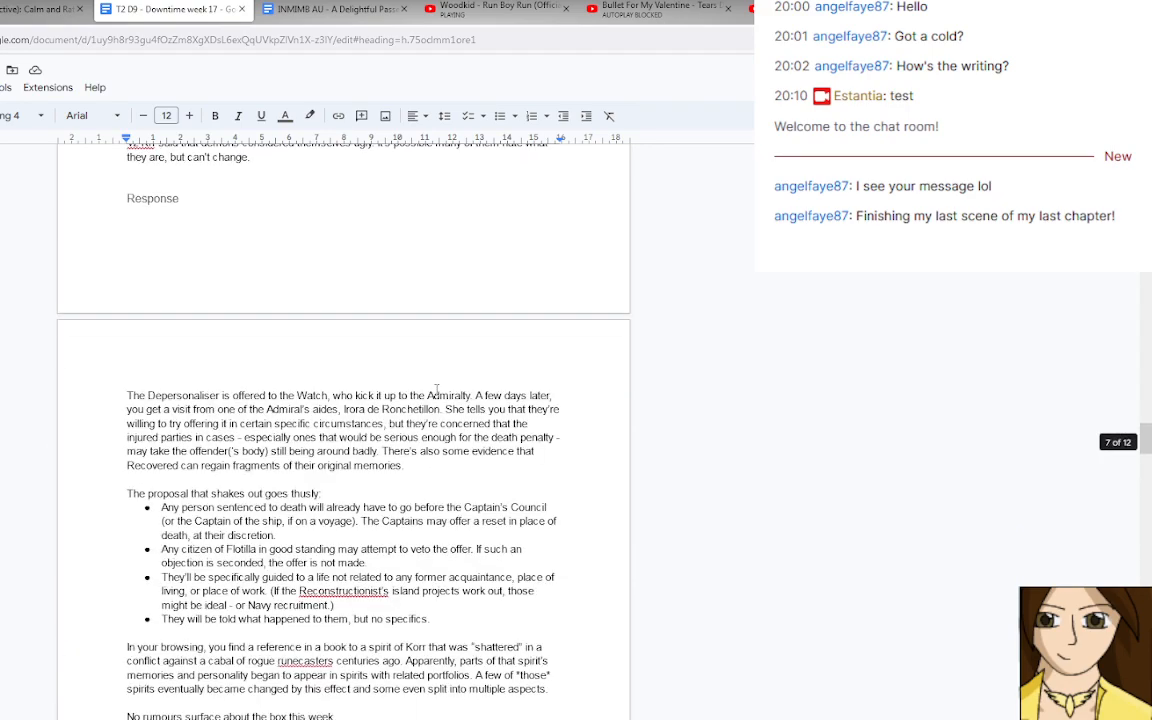
scroll(437, 390, "down", 1)
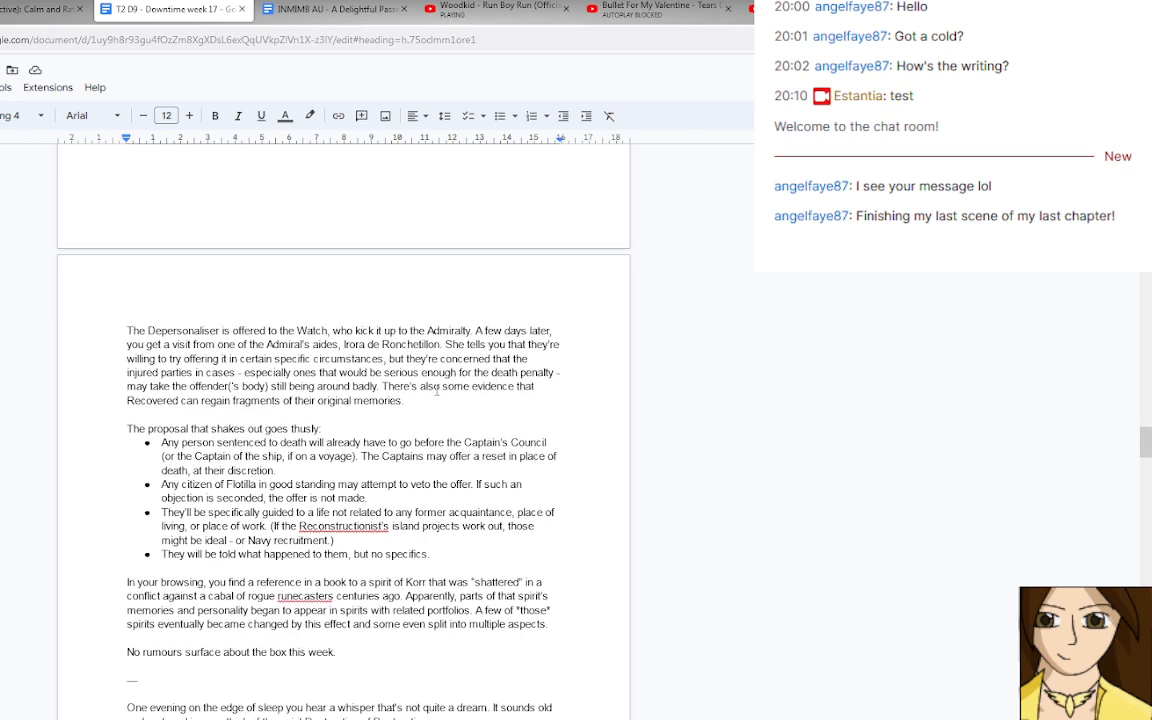
scroll(437, 390, "down", 2)
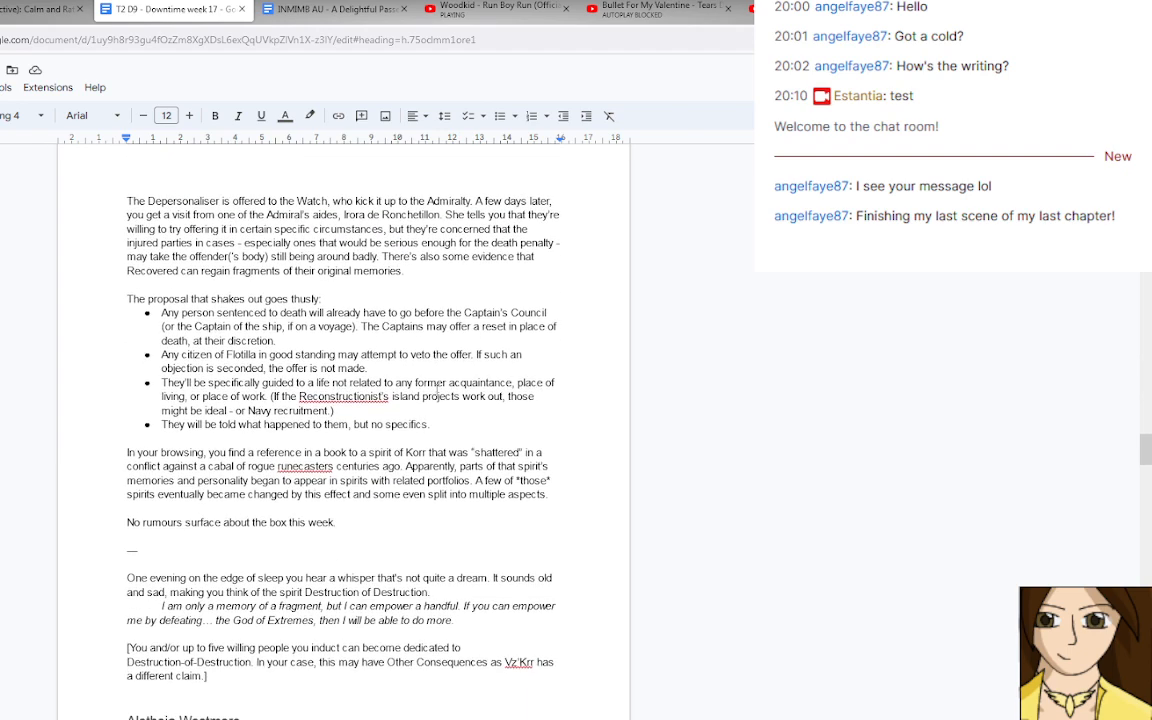
scroll(437, 390, "down", 4)
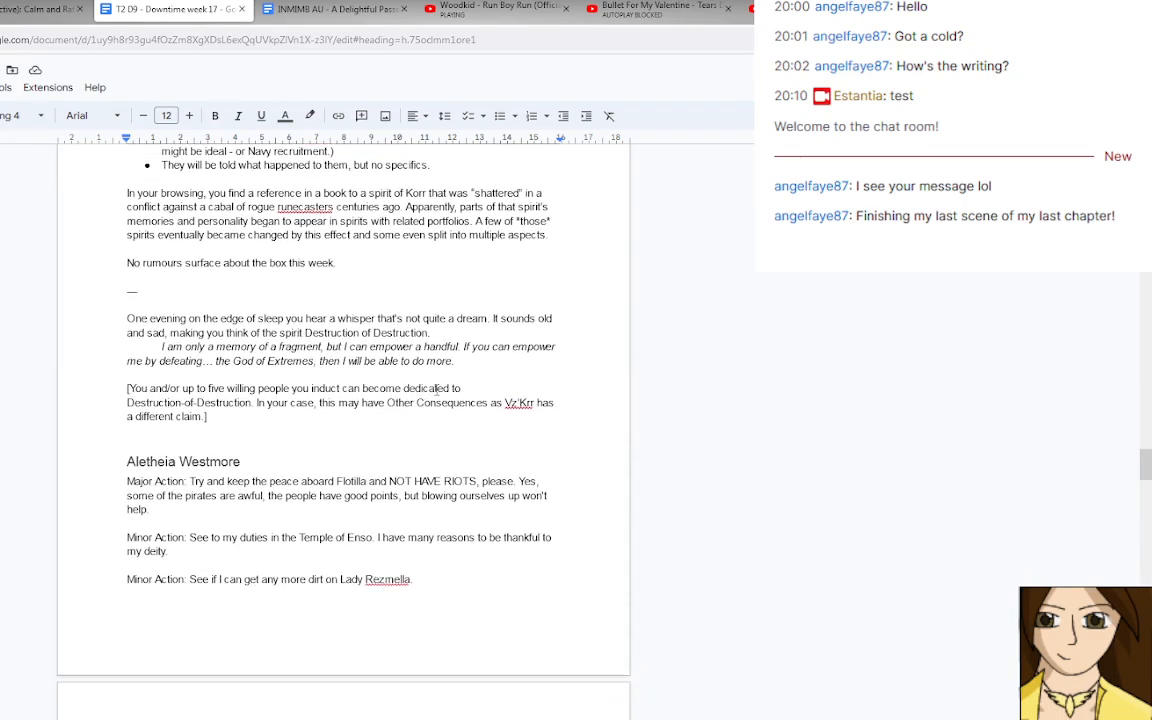
scroll(437, 390, "down", 4)
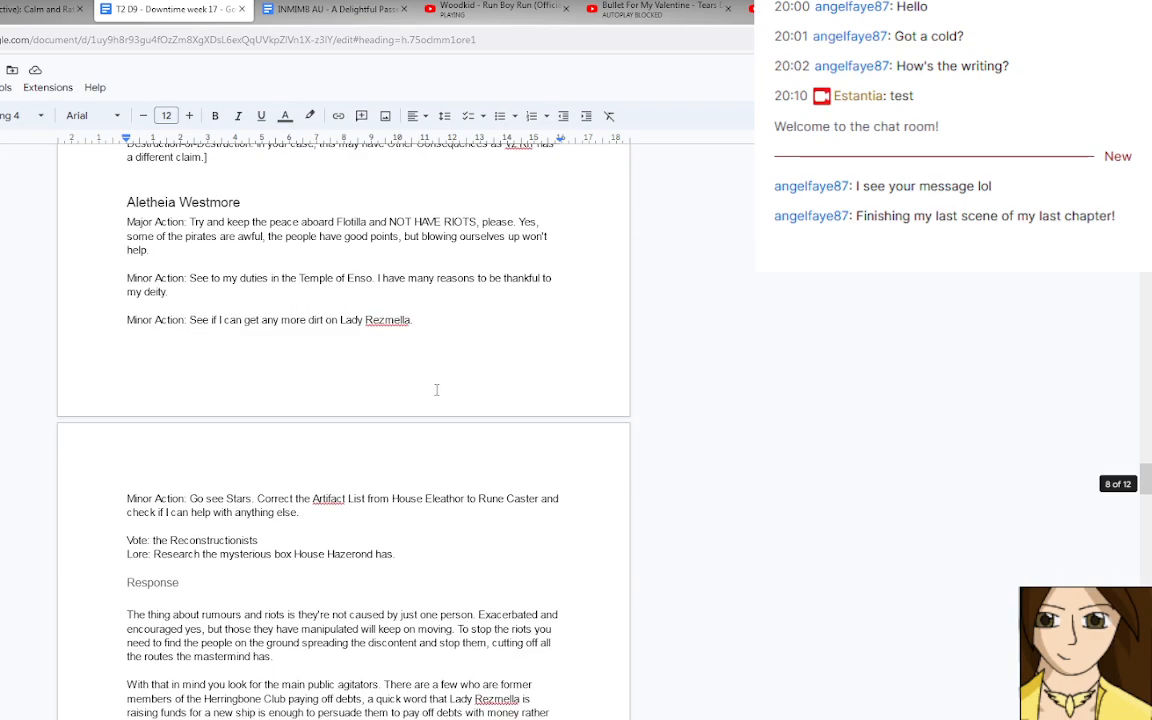
scroll(437, 390, "down", 15)
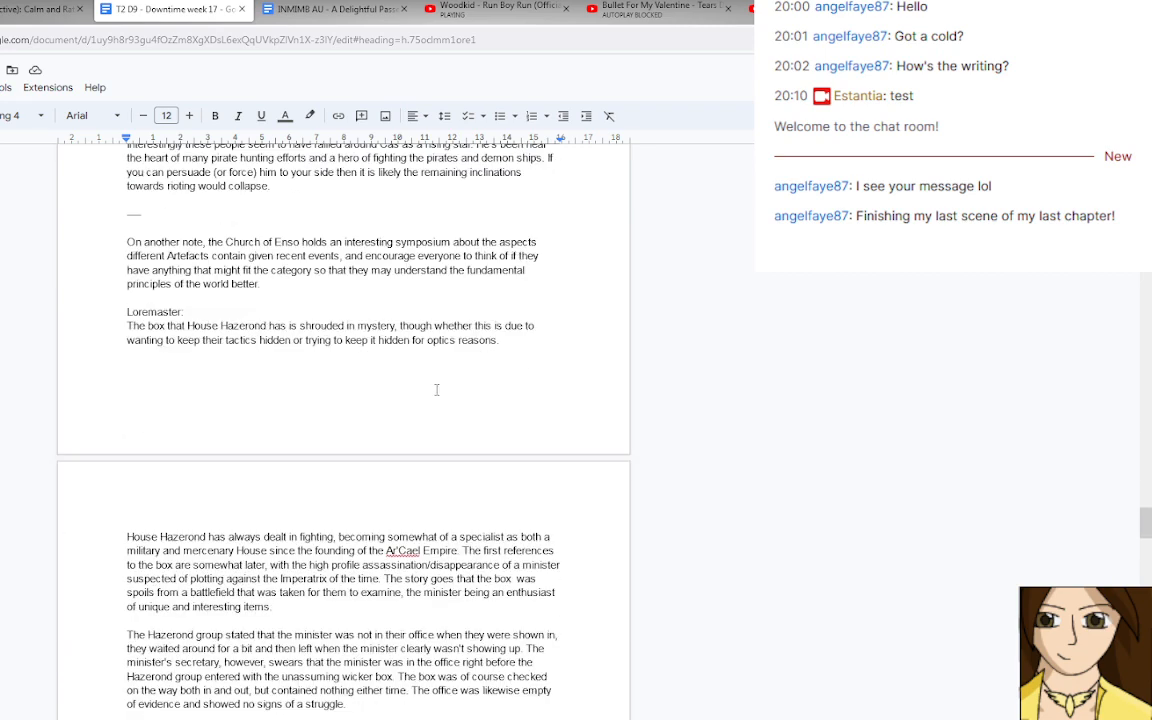
scroll(437, 390, "down", 7)
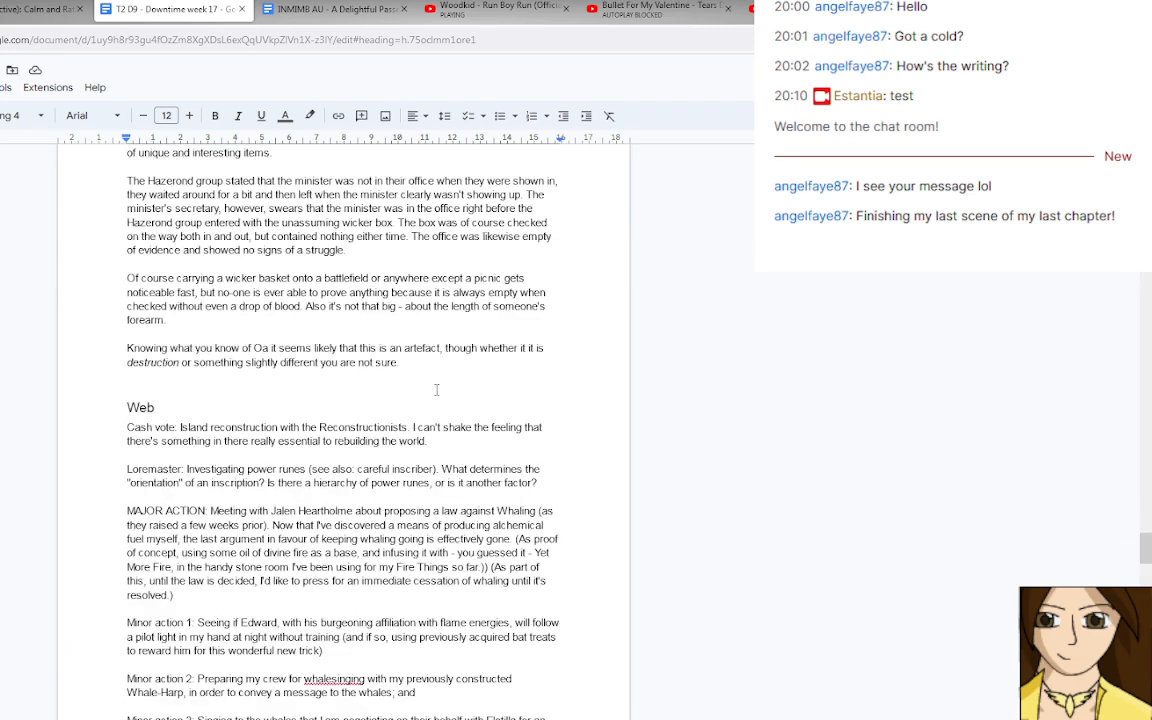
scroll(436, 389, "up", 7)
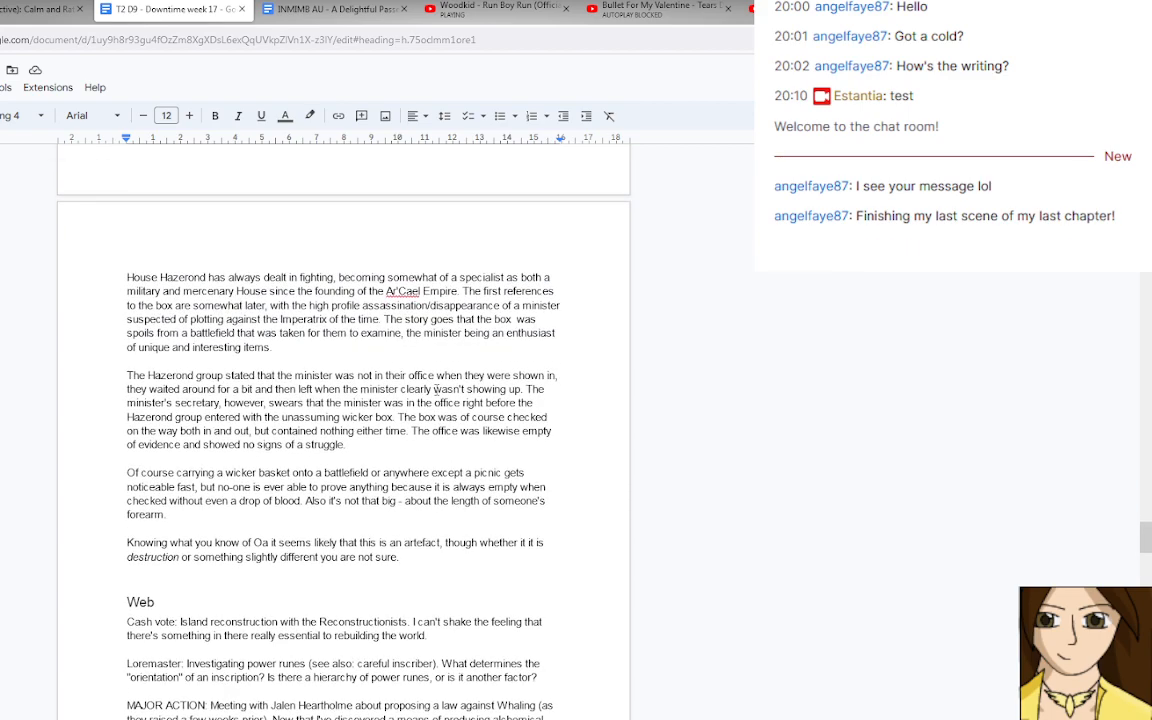
scroll(436, 389, "up", 6)
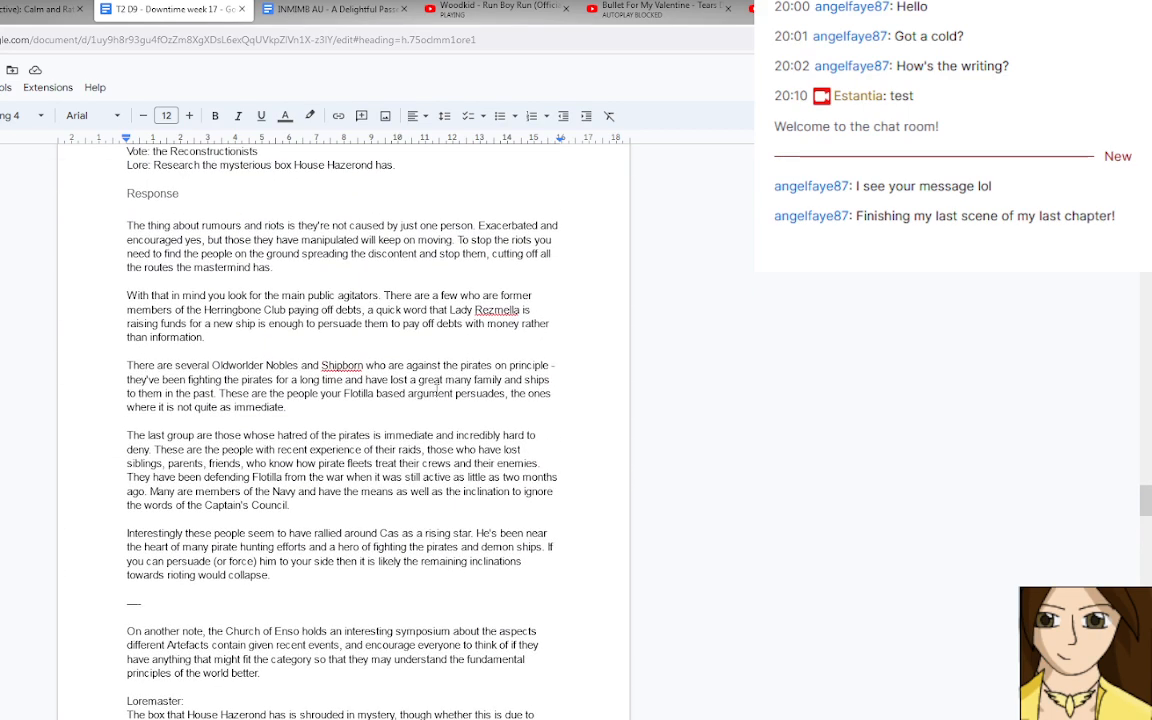
Read the Web and Merriment/Merry entries with their responses, up to the Captain Bartholomew section.
scroll(436, 389, "down", 17)
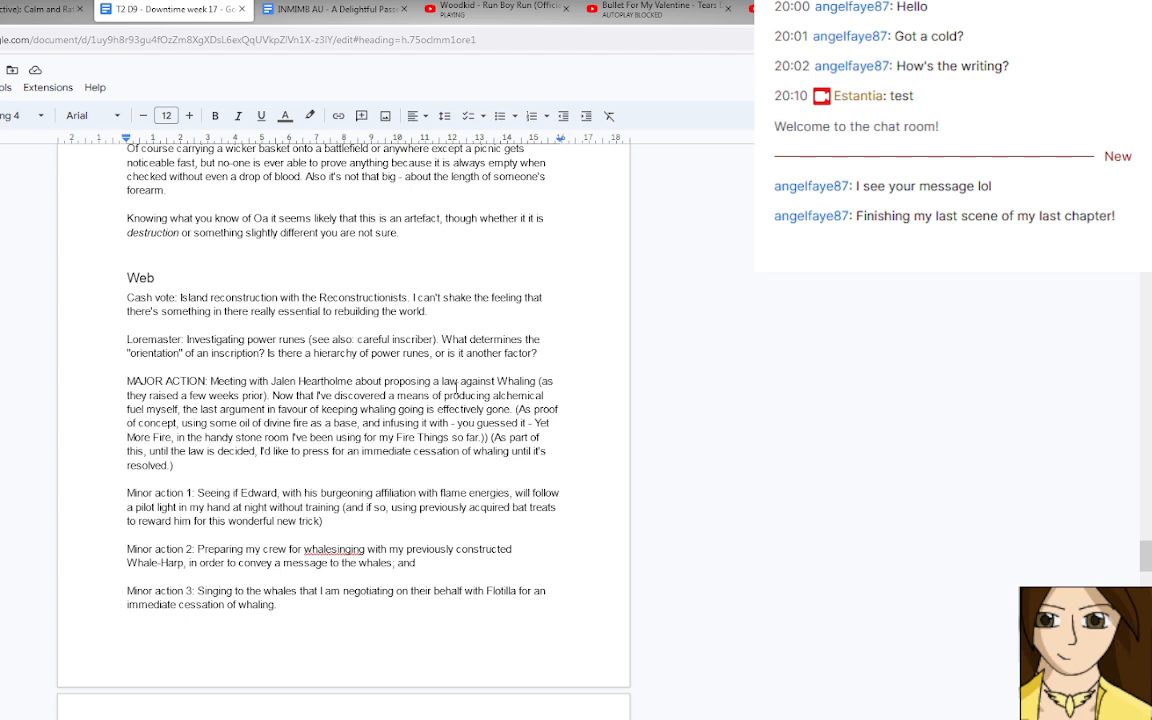
scroll(369, 406, "down", 10)
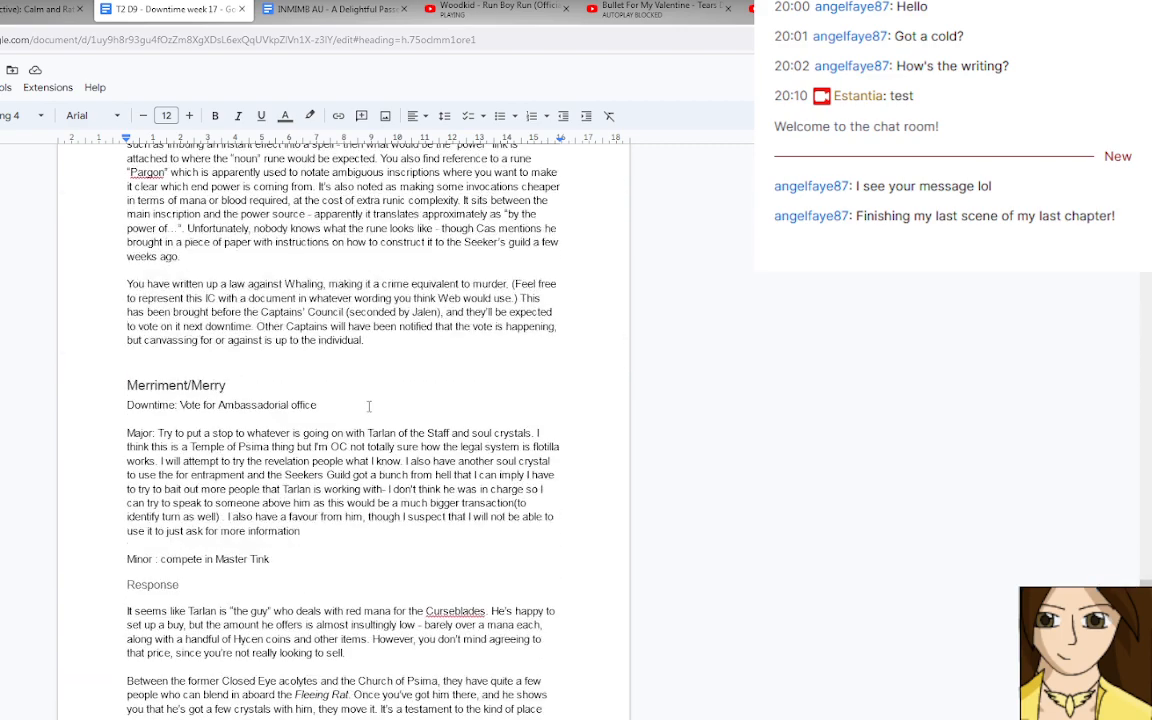
scroll(369, 406, "up", 3)
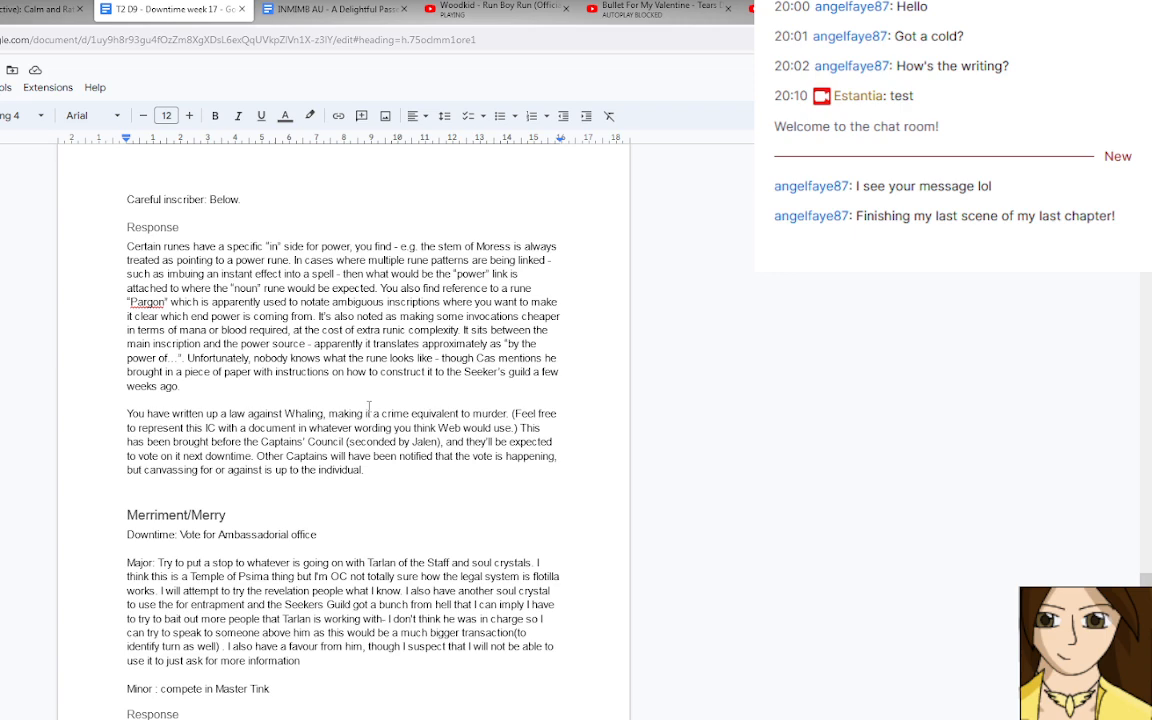
scroll(369, 406, "down", 6)
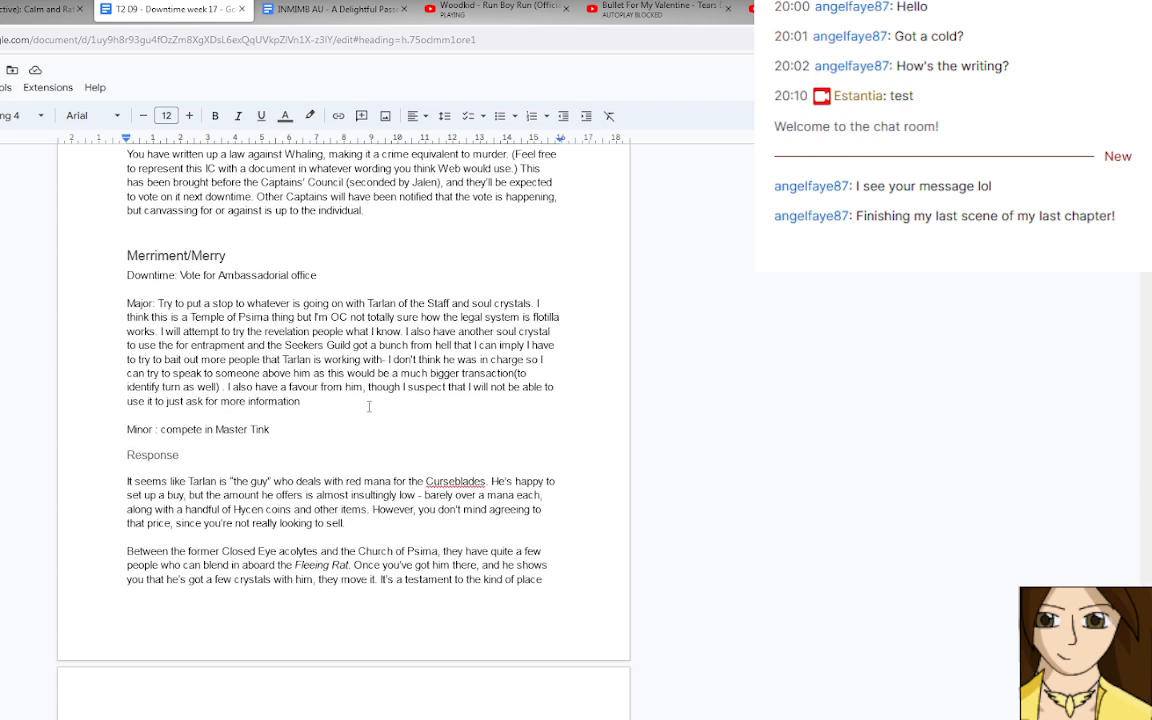
scroll(369, 406, "down", 7)
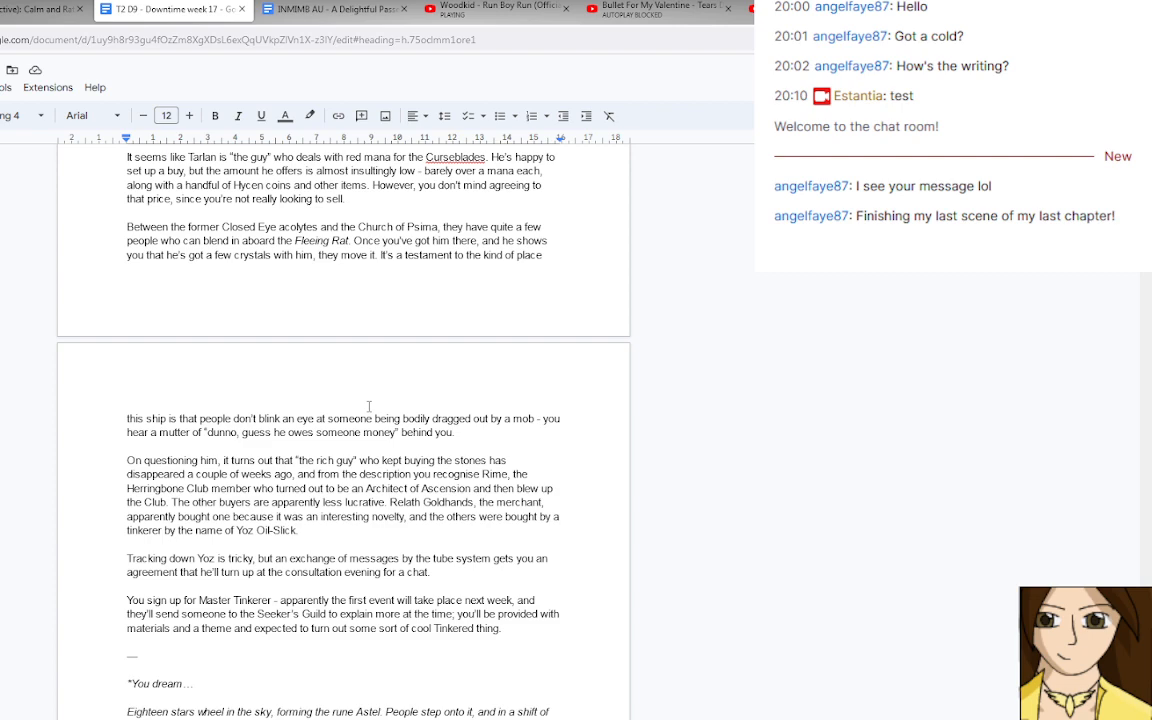
scroll(369, 406, "down", 1)
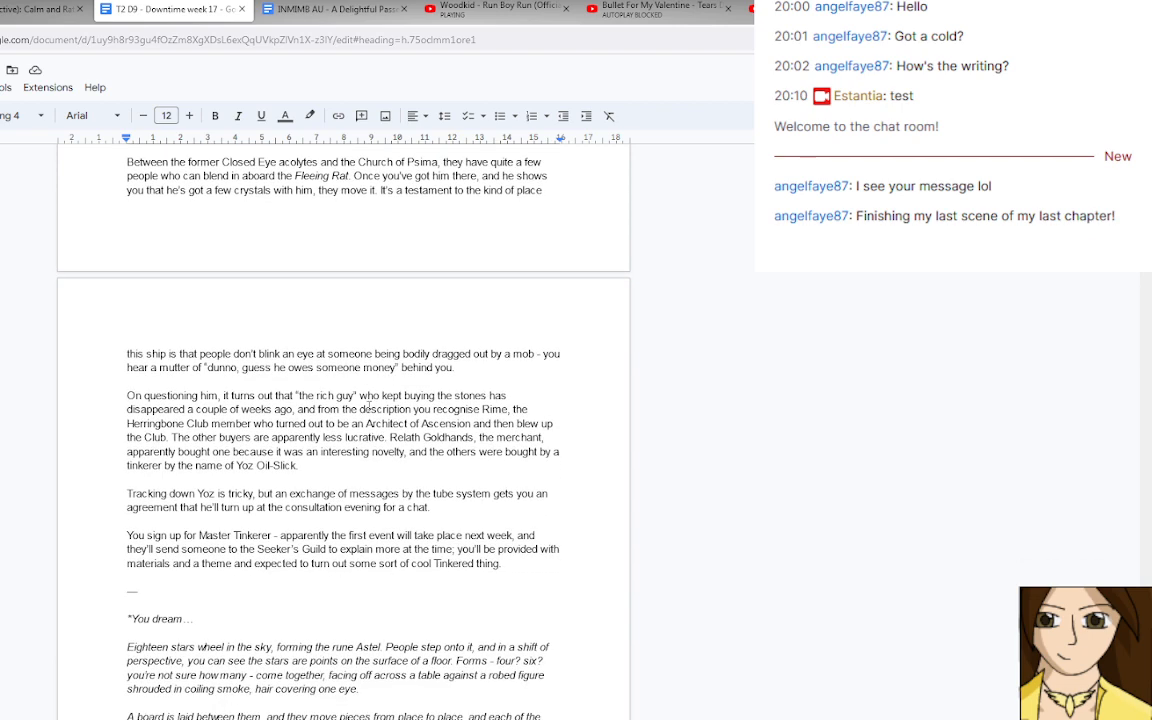
scroll(369, 406, "down", 2)
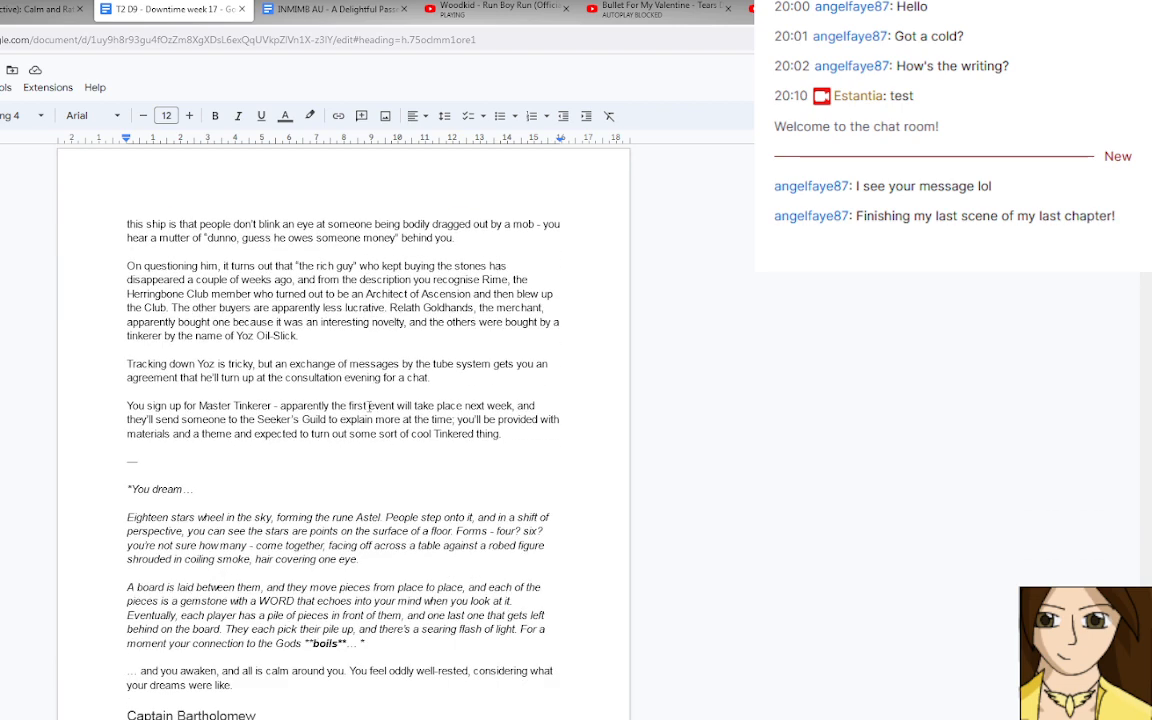
scroll(369, 406, "down", 2)
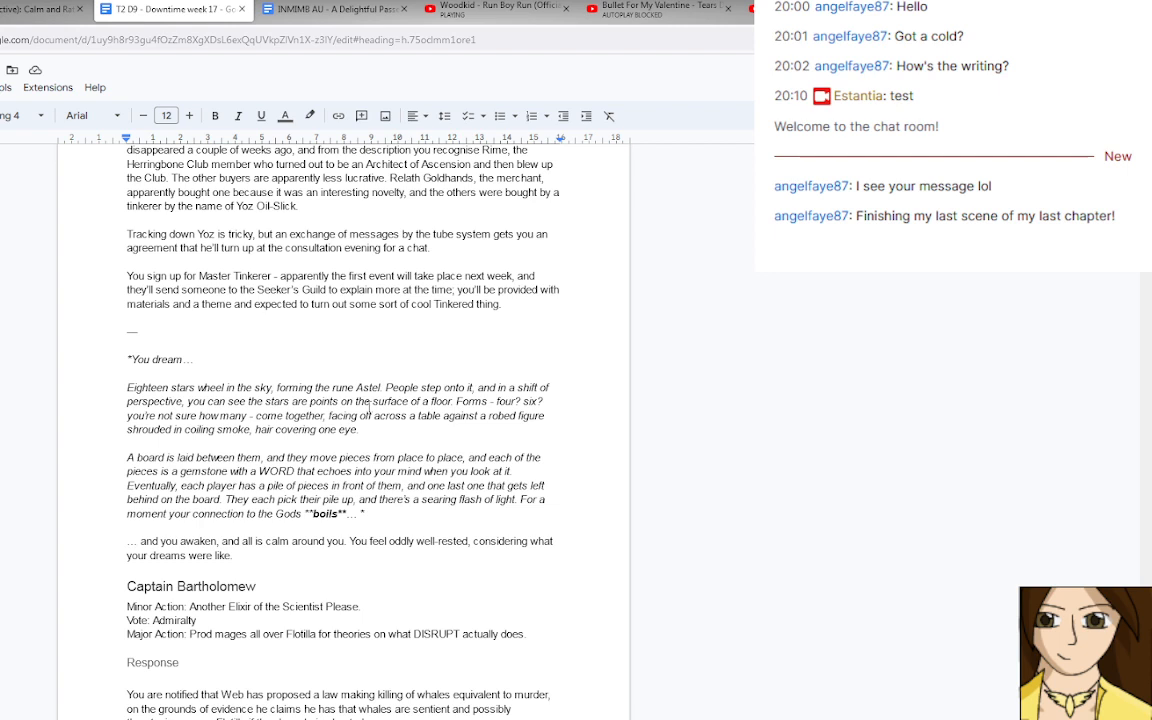
Read Captain Bartholomew's actions and response about DISRUPT through to the end of the downtime document.
scroll(369, 405, "down", 7)
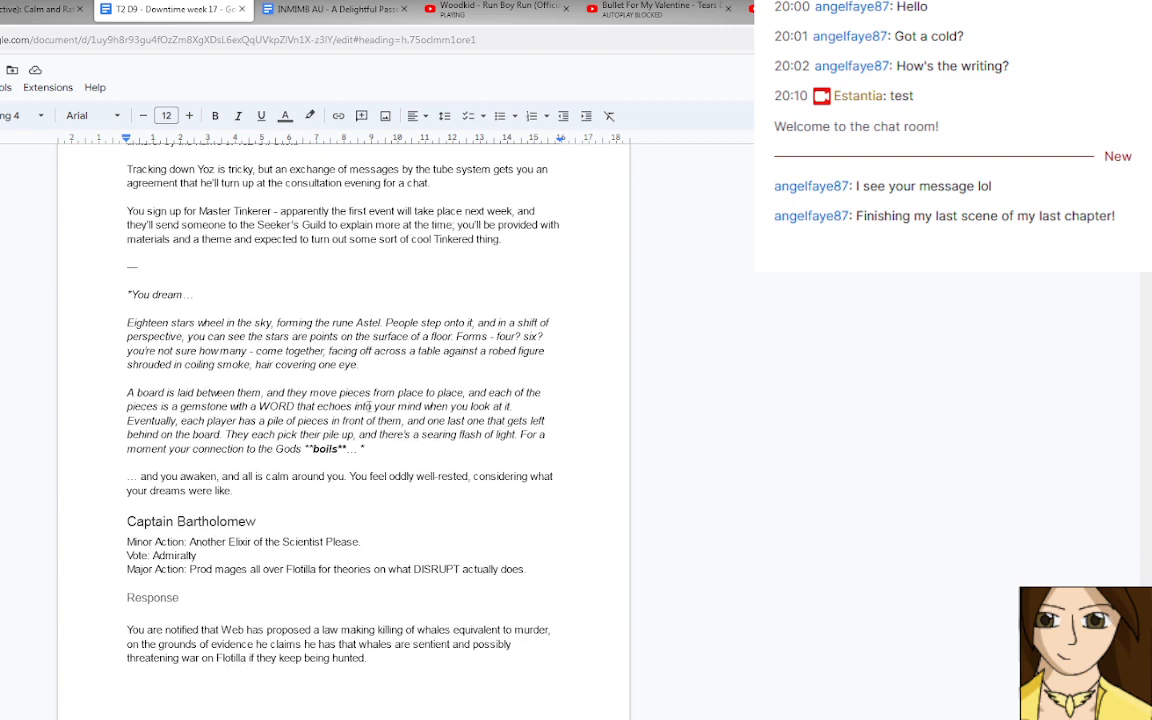
scroll(369, 406, "down", 3)
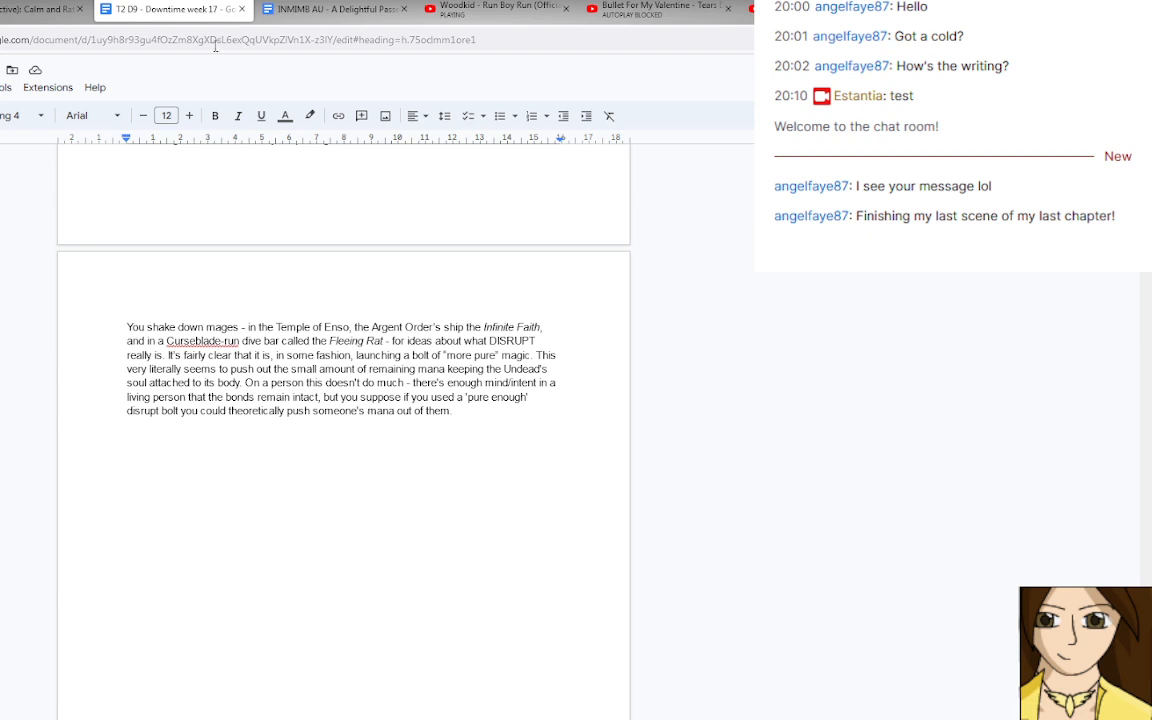
Switch to the "Calm and Ra…" document and look over its Historical Lore, Sky Lore and Monstrous Lore sections.
left_click(50, 14)
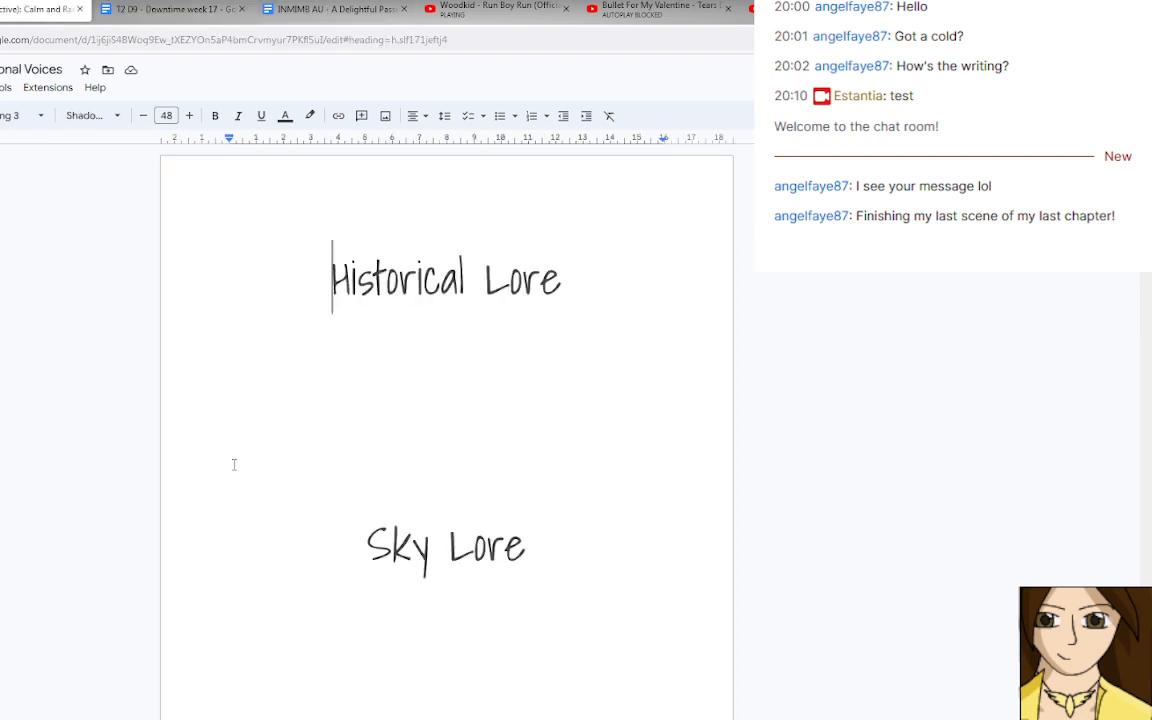
scroll(236, 465, "down", 5)
scroll(236, 465, "down", 6)
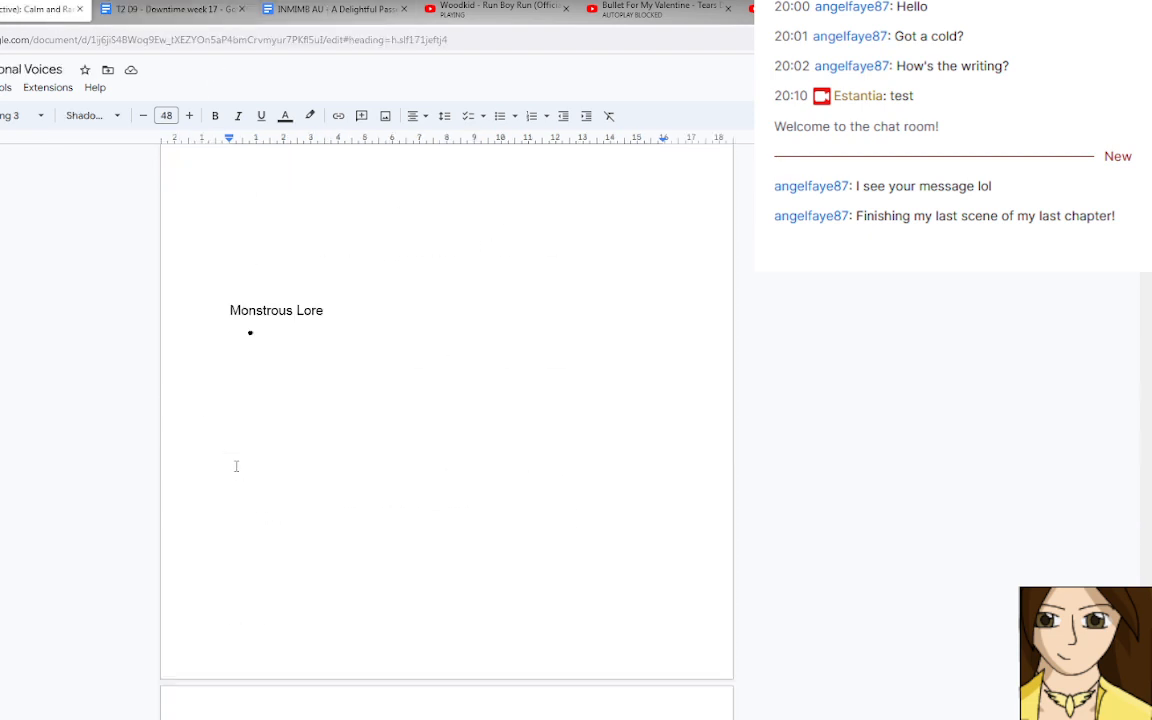
scroll(236, 465, "up", 3)
scroll(236, 465, "up", 4)
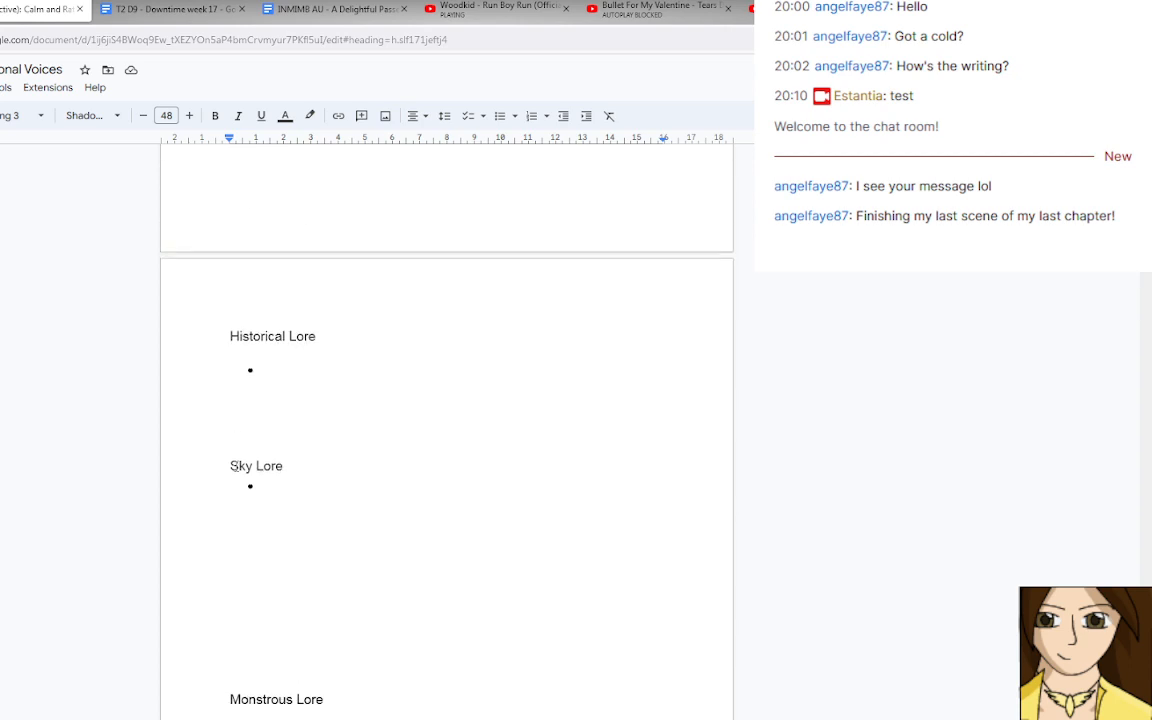
scroll(236, 465, "down", 1)
scroll(236, 465, "down", 1)
left_click(295, 370)
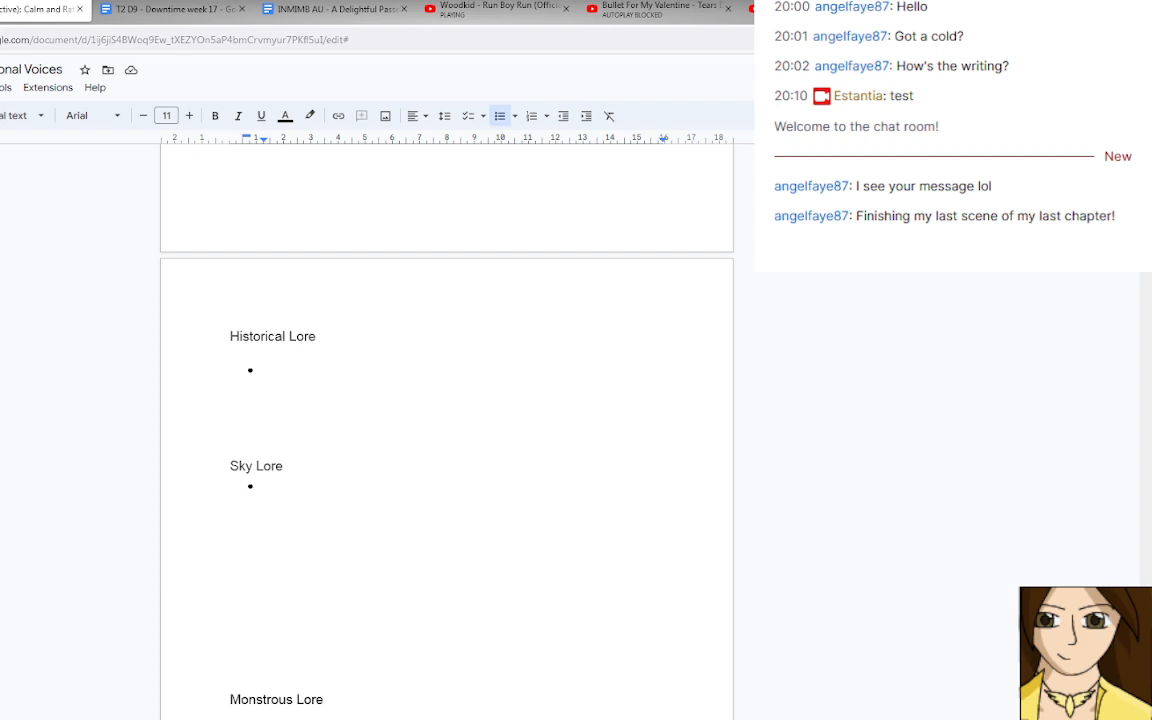
scroll(462, 297, "down", 10)
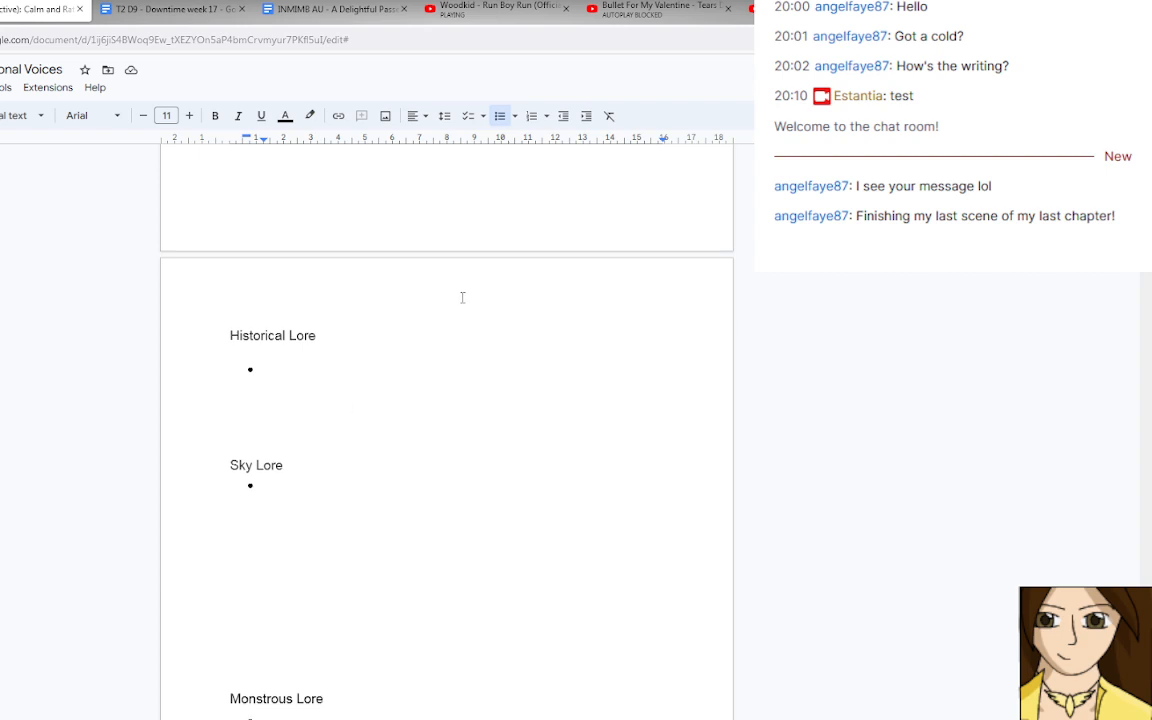
Read the current and last week's rumours, then the 3rd Circle spells and the Divination and Jimination results.
scroll(462, 297, "down", 3)
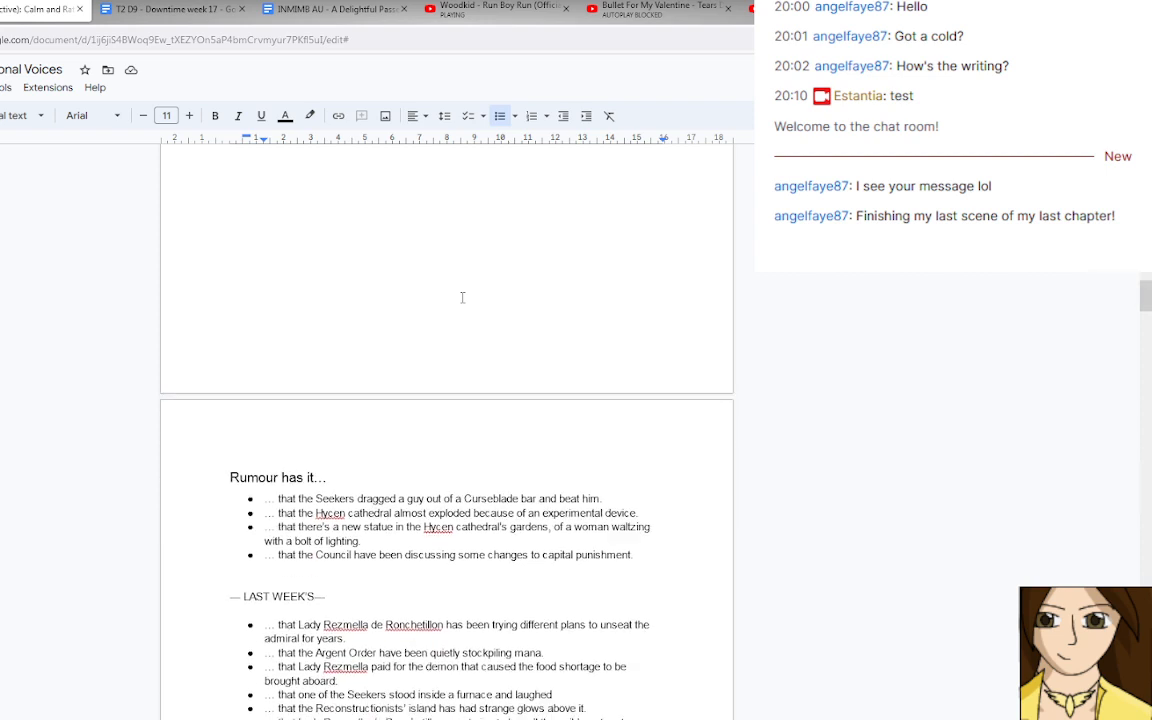
scroll(462, 297, "down", 3)
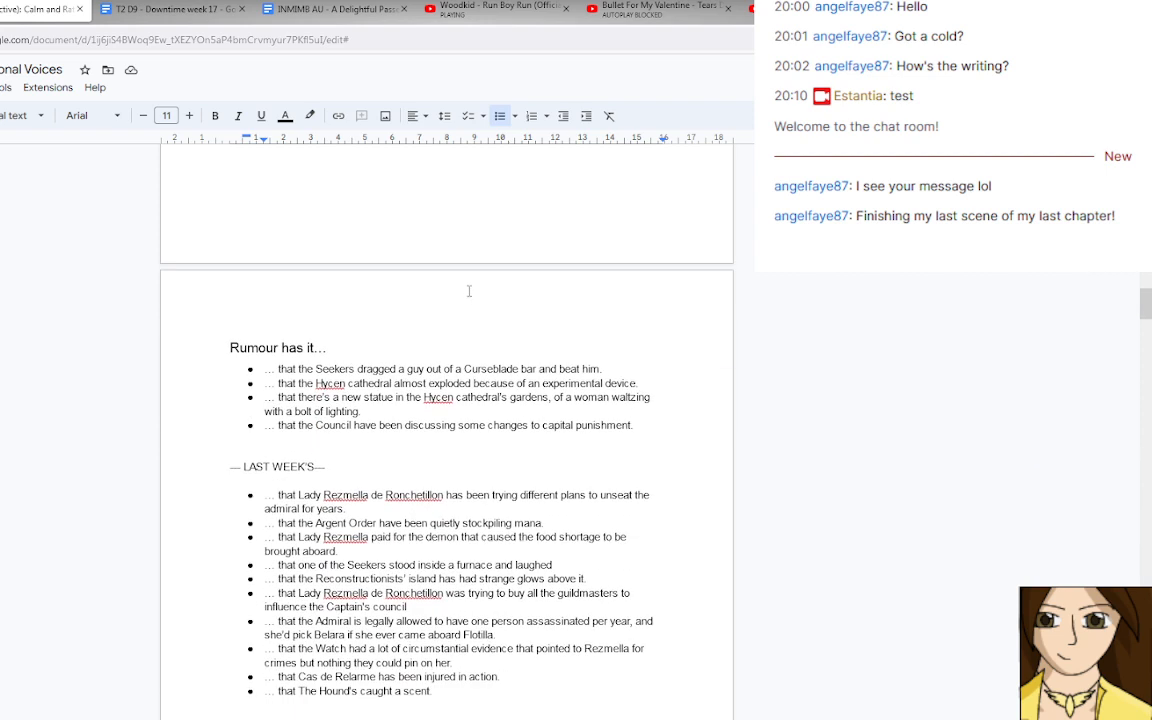
scroll(468, 291, "down", 4)
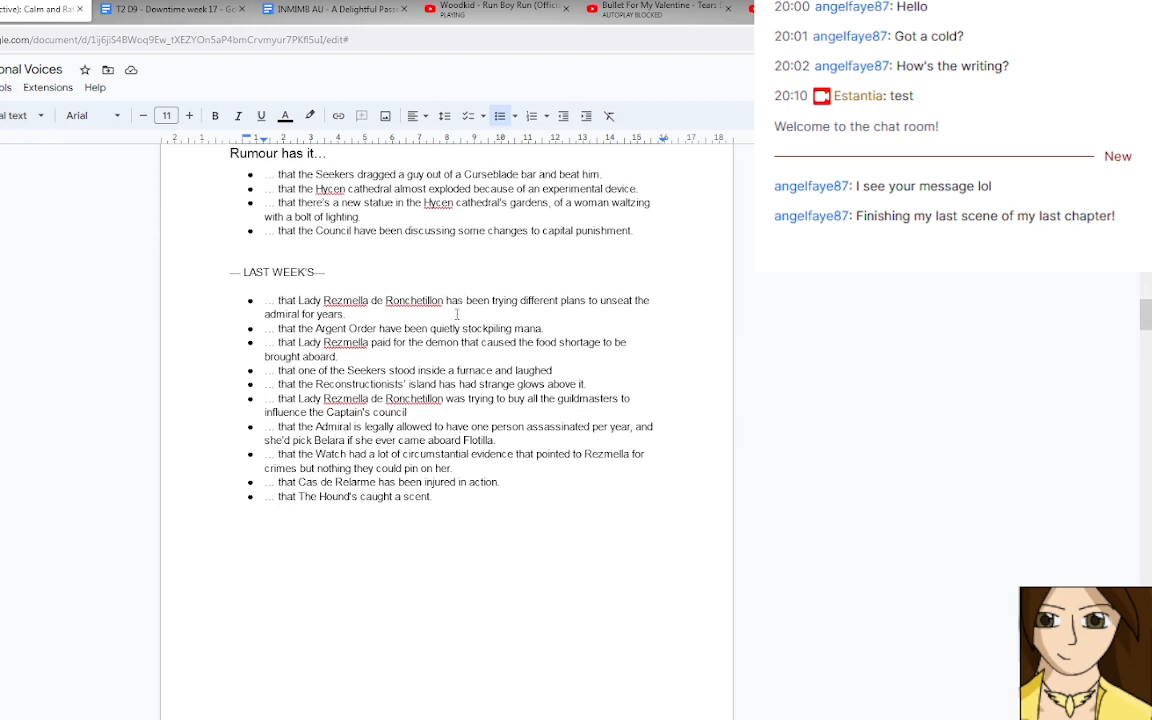
scroll(457, 314, "down", 5)
scroll(457, 314, "down", 10)
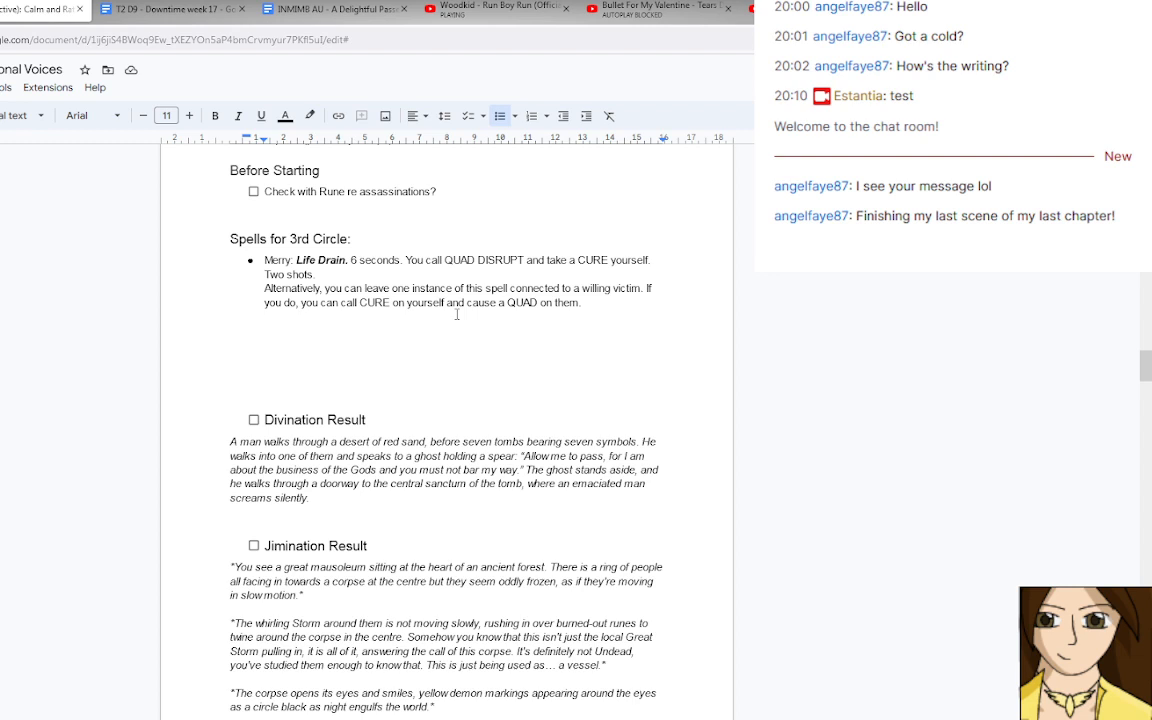
scroll(457, 314, "down", 1)
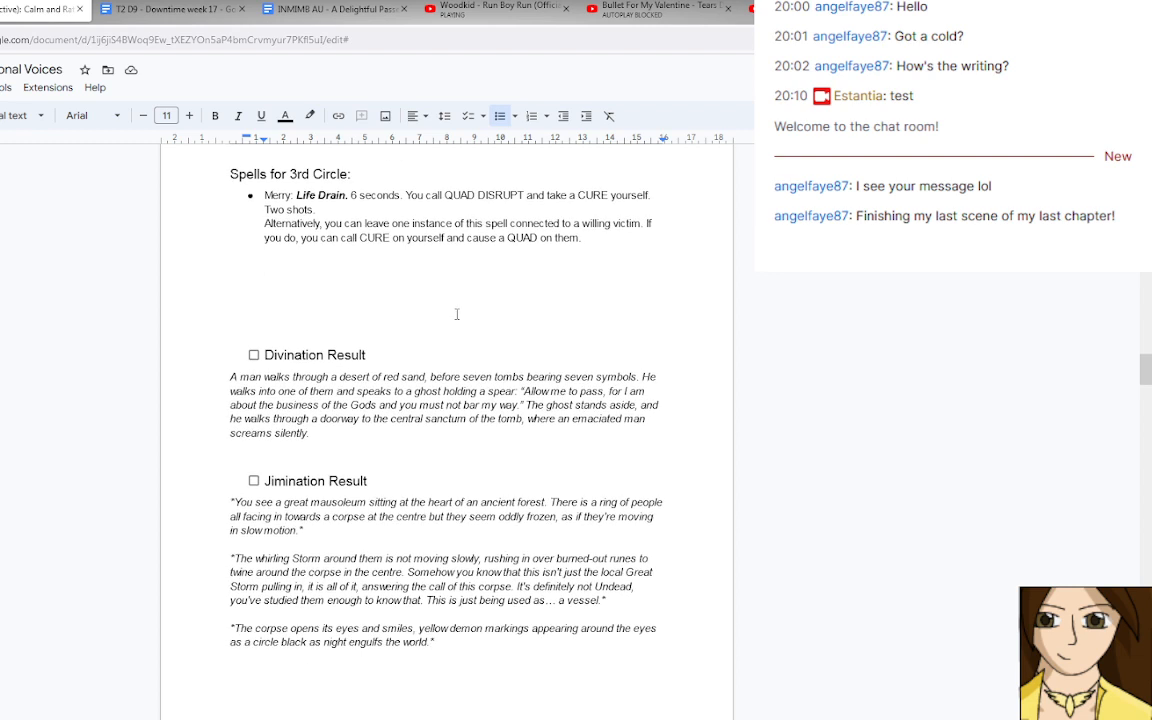
Review the High Priority and Medium Priority Encounters, from Unintentional Lynchpin to Master Tink.
scroll(457, 314, "down", 8)
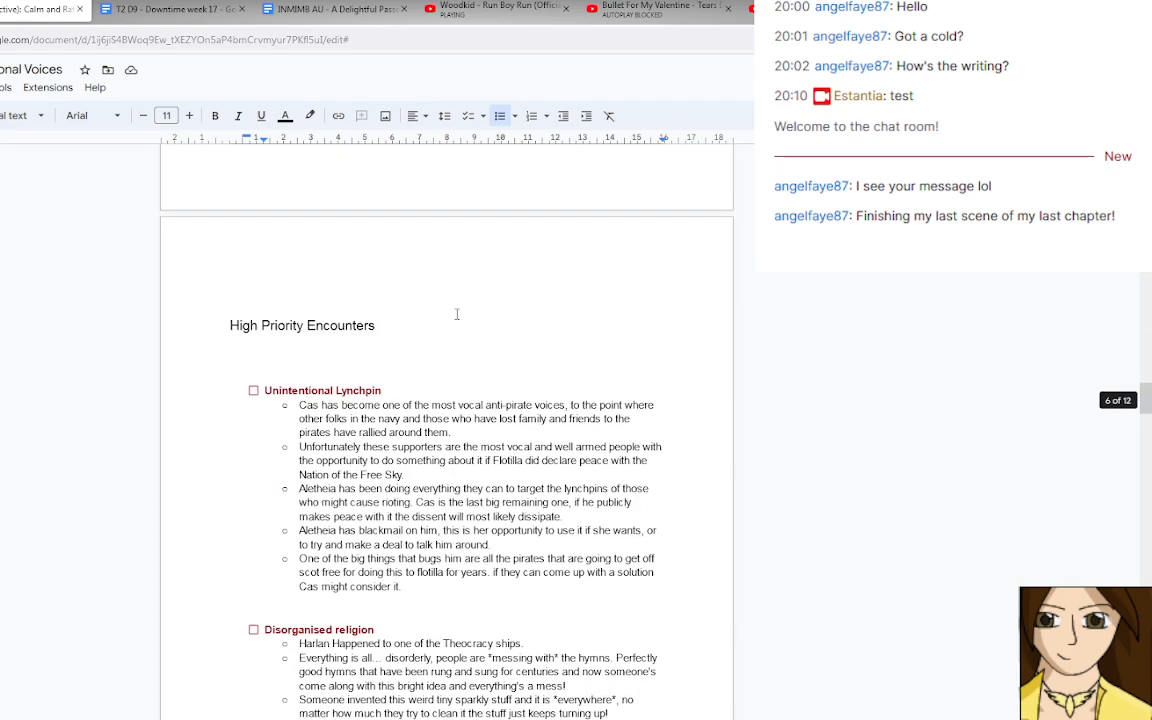
scroll(457, 314, "down", 5)
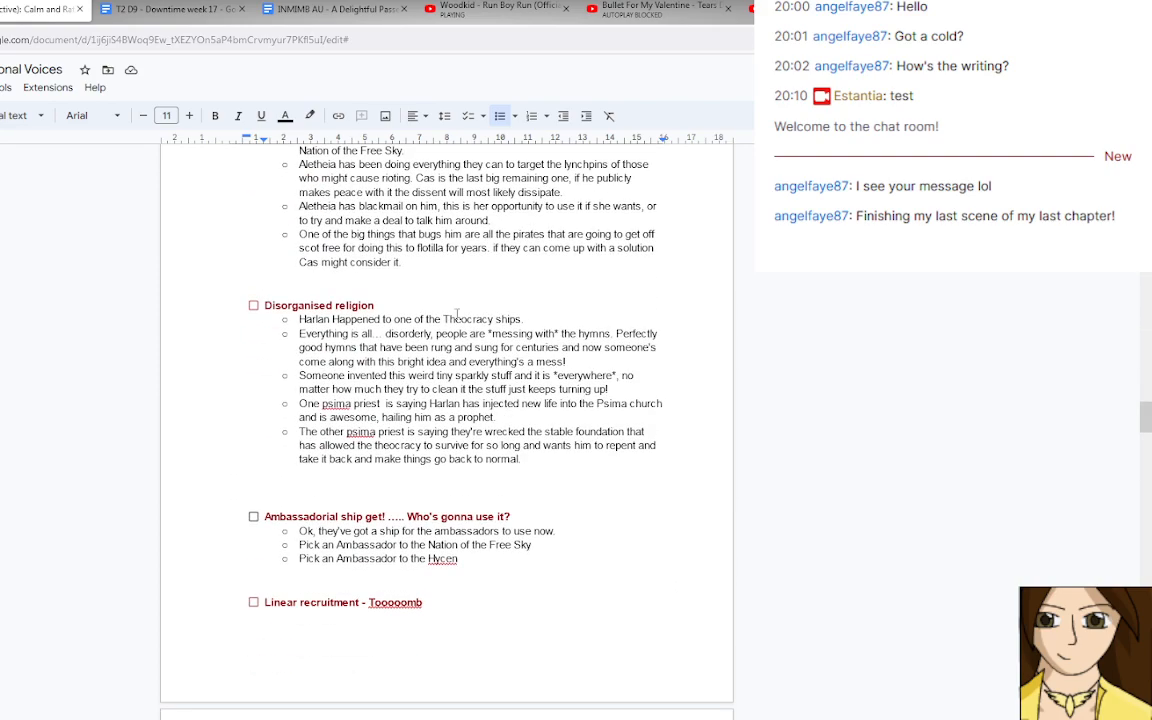
scroll(457, 314, "down", 9)
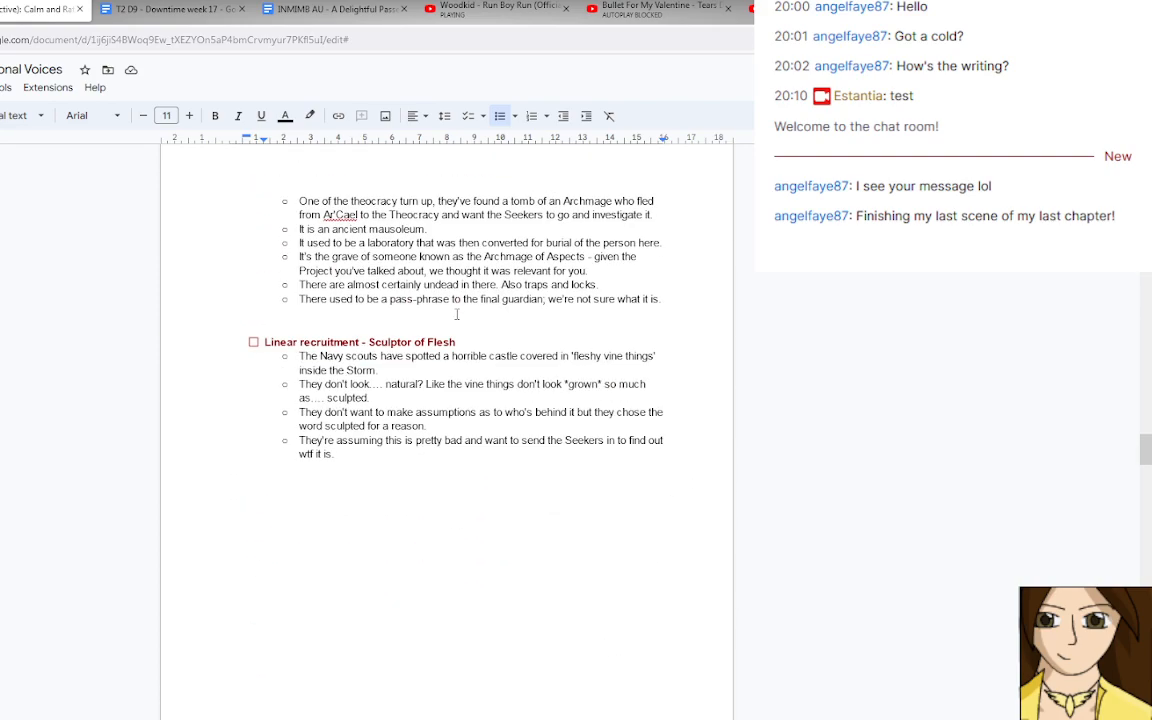
scroll(457, 314, "down", 20)
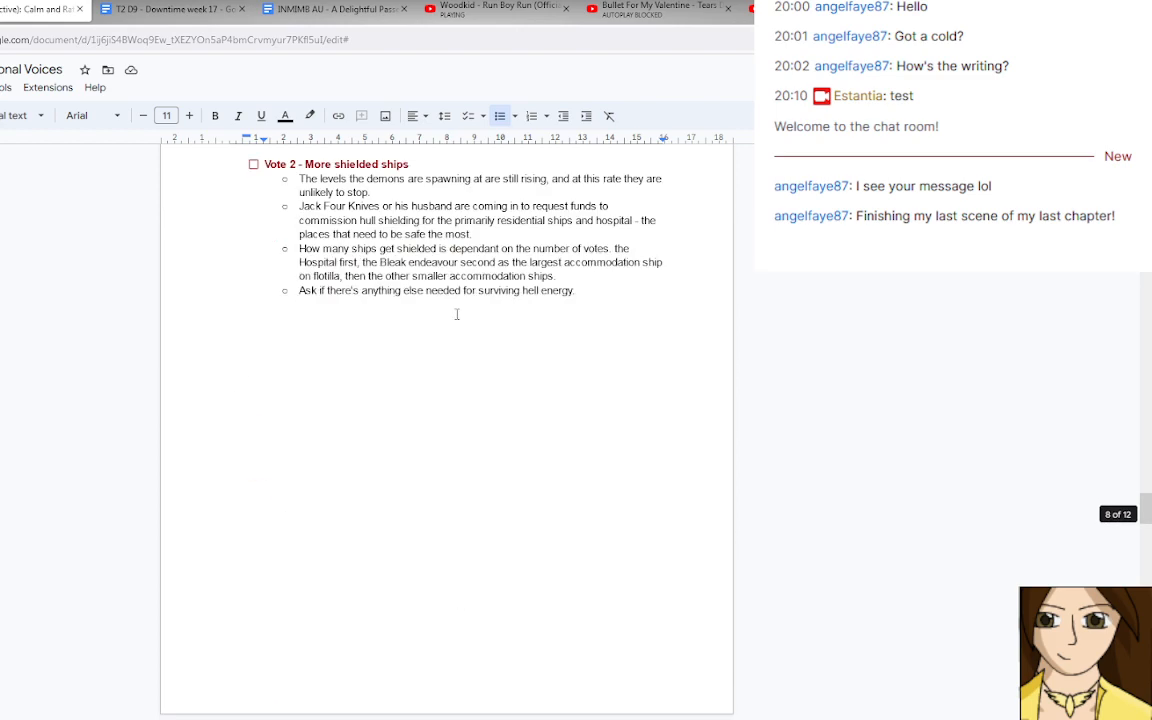
scroll(457, 314, "down", 1)
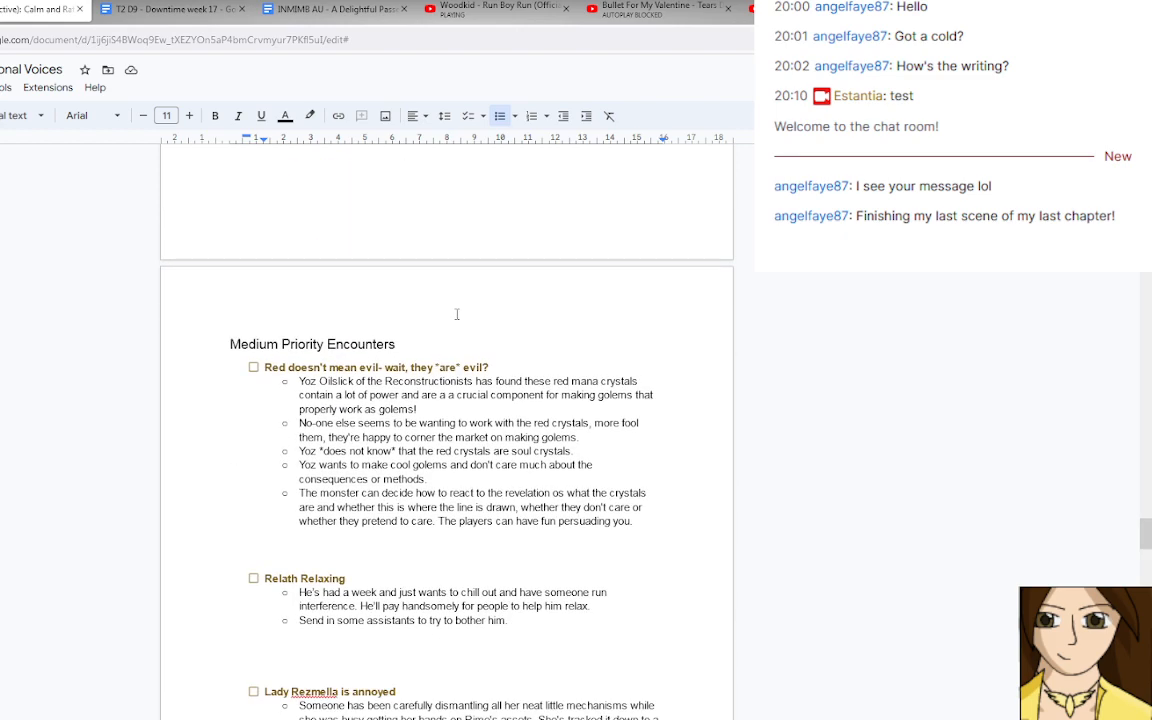
scroll(457, 314, "down", 8)
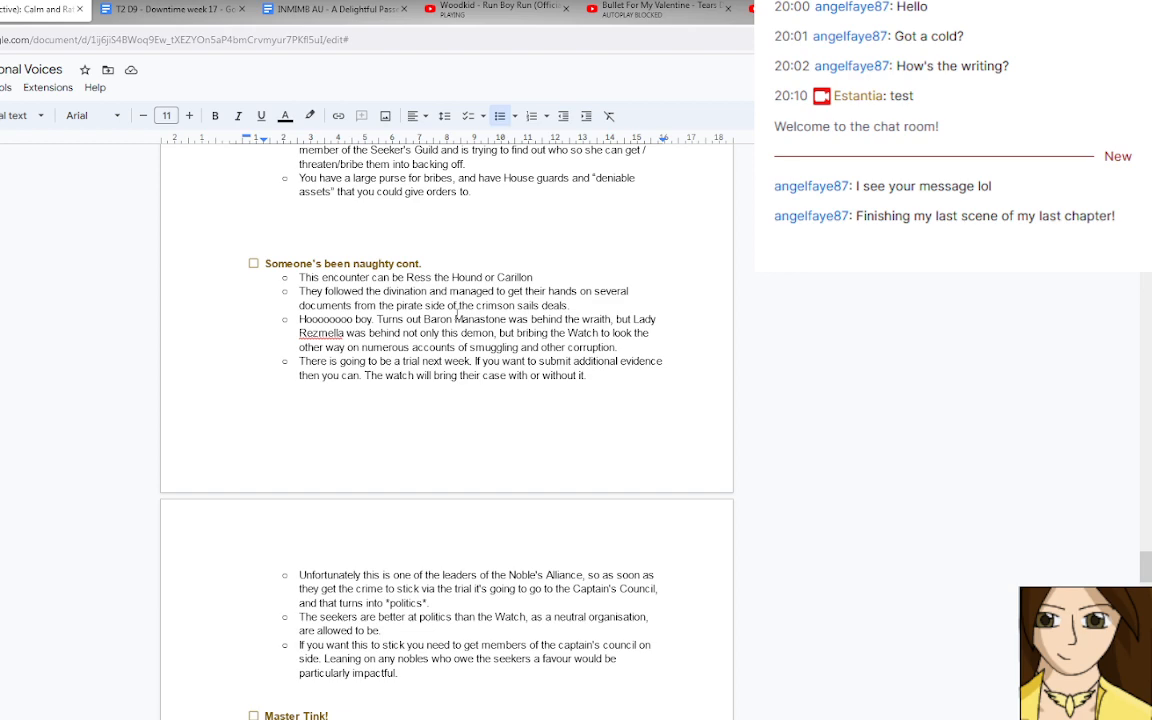
scroll(457, 314, "down", 12)
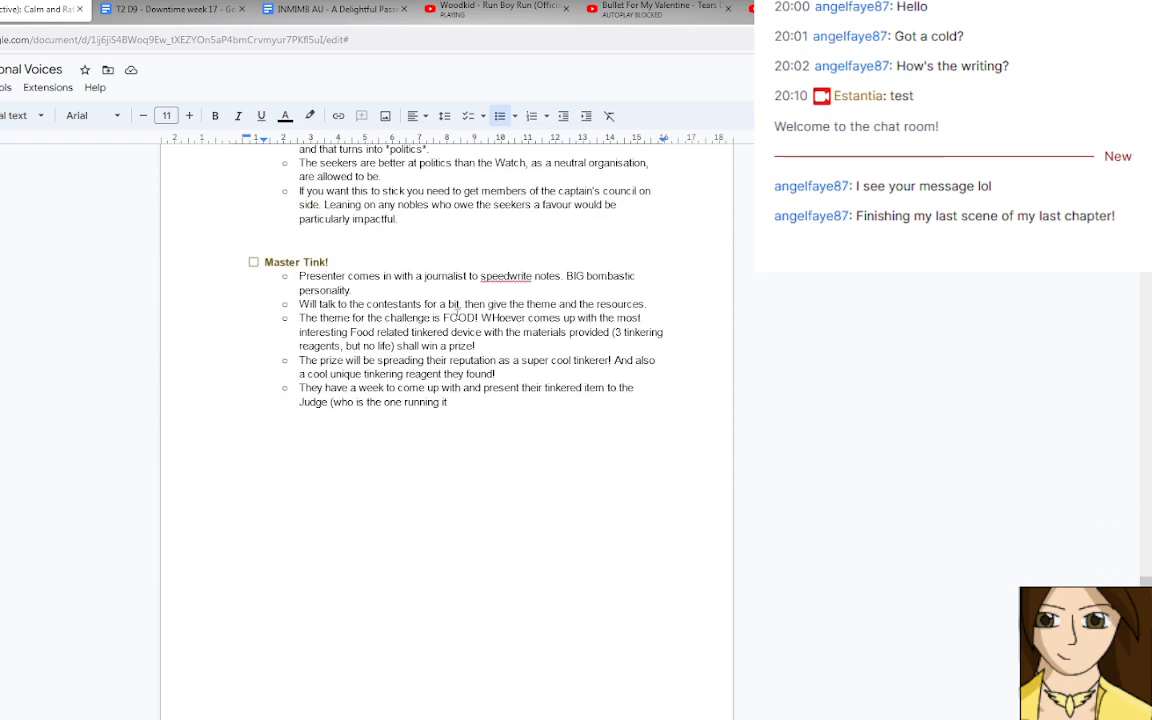
Review the Quick to Brief / Flavour Encounters, from Baby Shark to the completed Master Tink item.
scroll(457, 314, "down", 6)
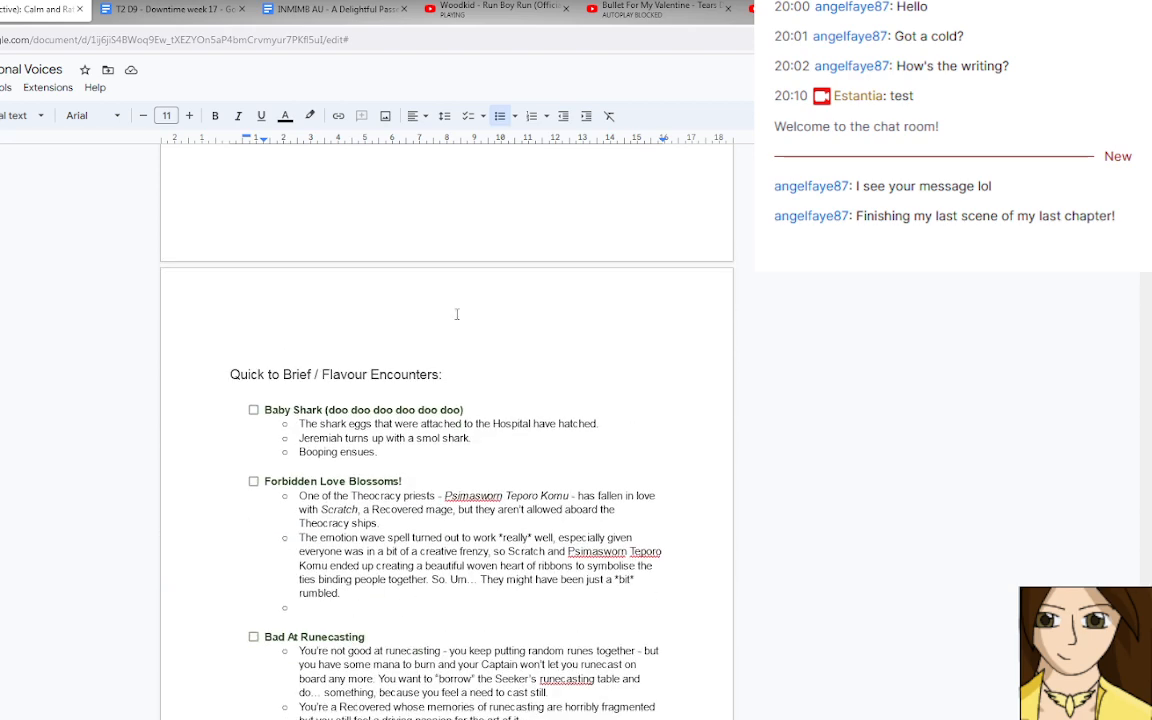
scroll(456, 314, "down", 1)
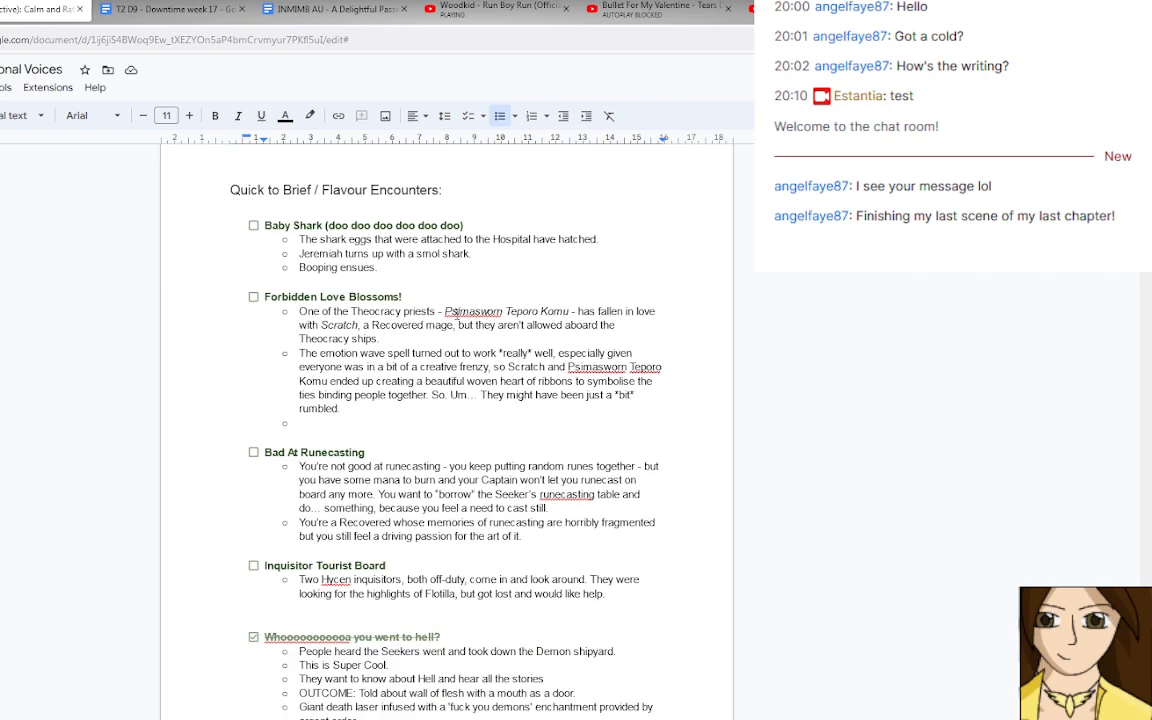
scroll(457, 314, "down", 7)
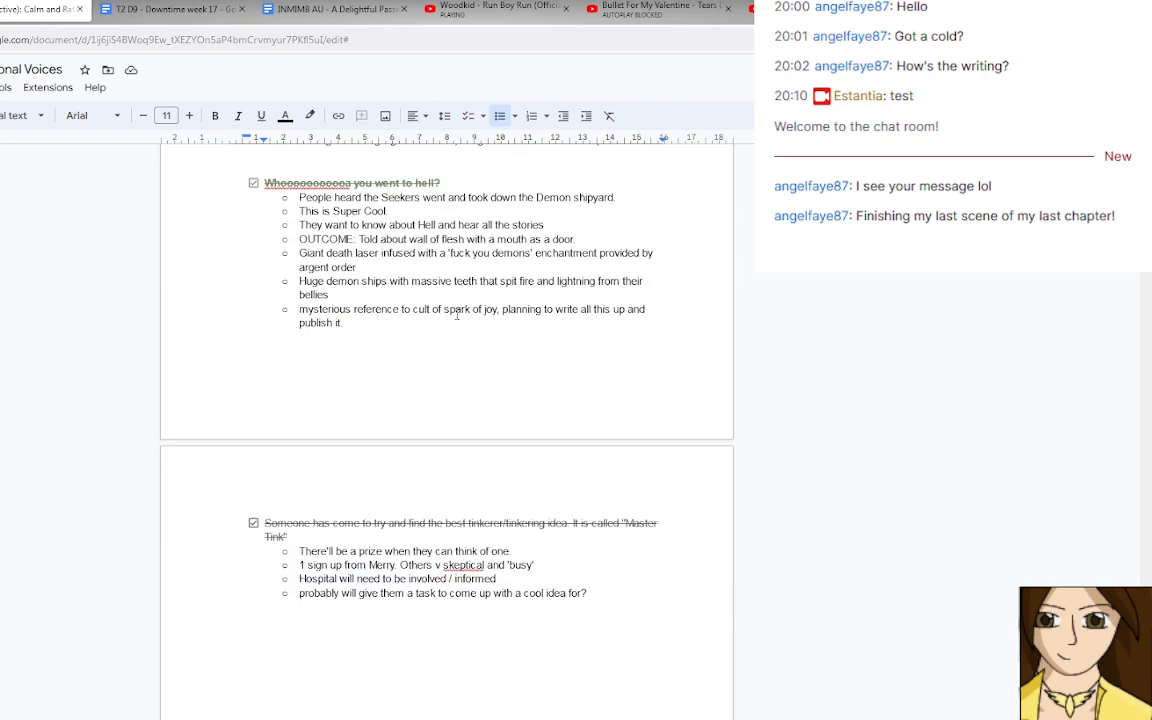
Reset the completed "you went to hell?" encounter by deleting its notes, unchecking it and clearing its title.
scroll(357, 387, "up", 1)
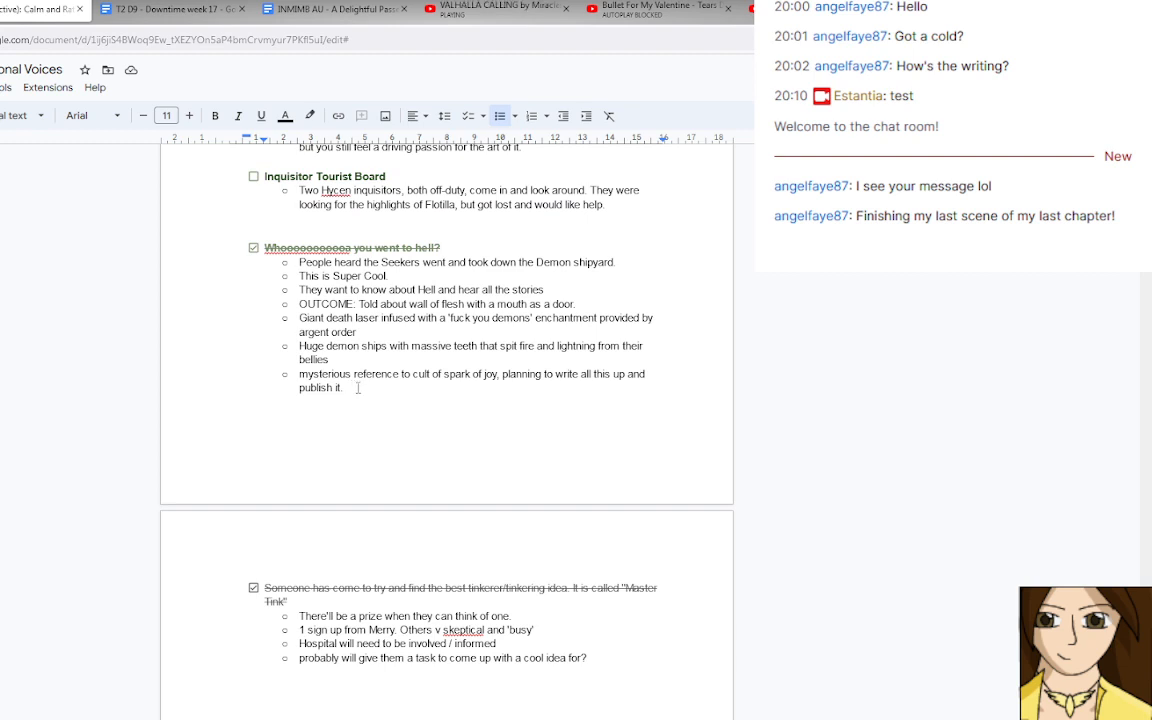
left_click_drag(357, 387, 301, 327)
scroll(299, 288, "up", 1)
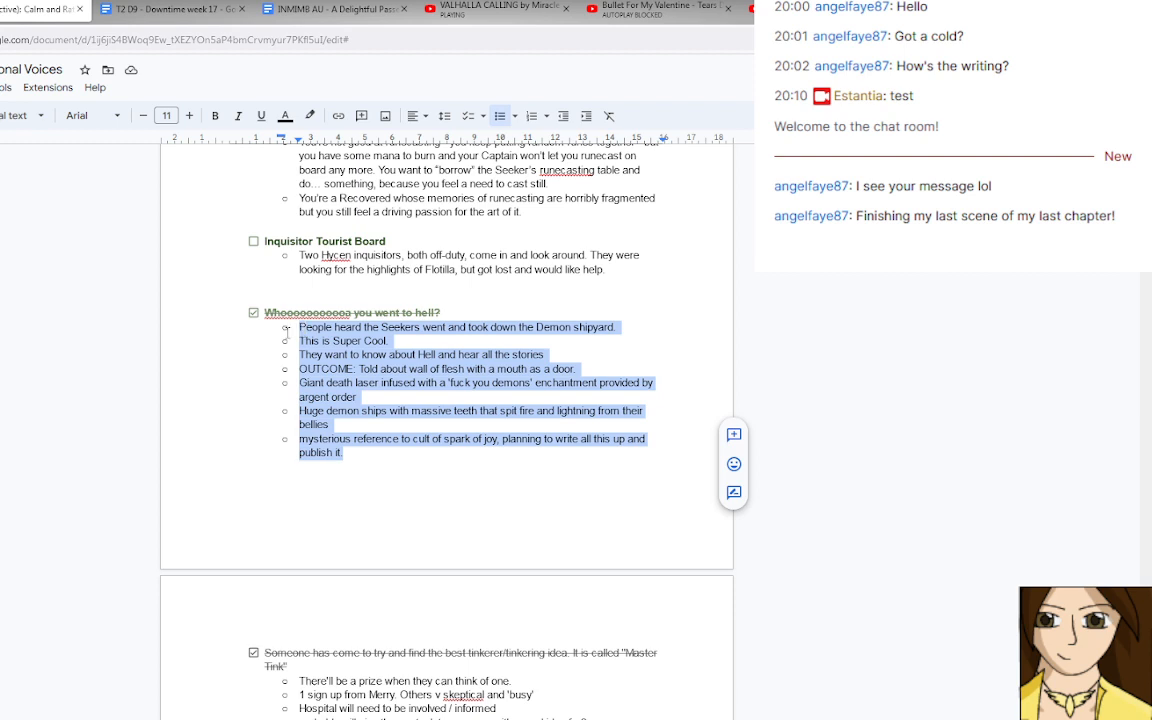
key("BackSpace")
left_click(254, 457)
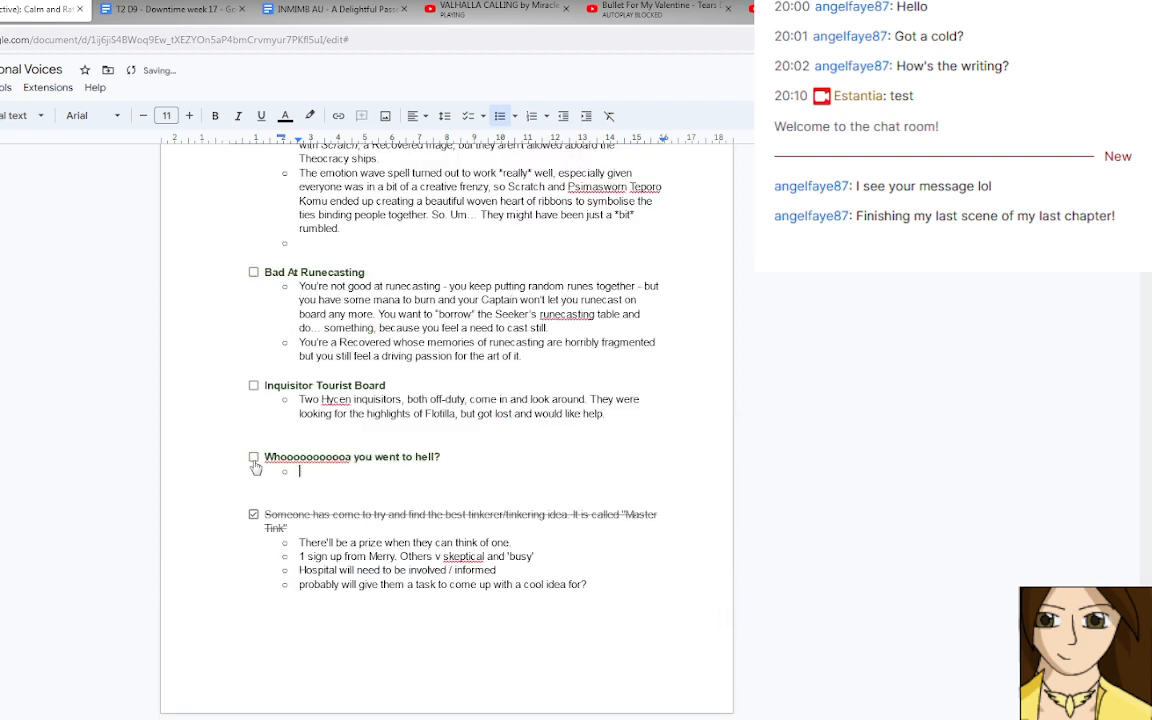
left_click_drag(448, 457, 267, 464)
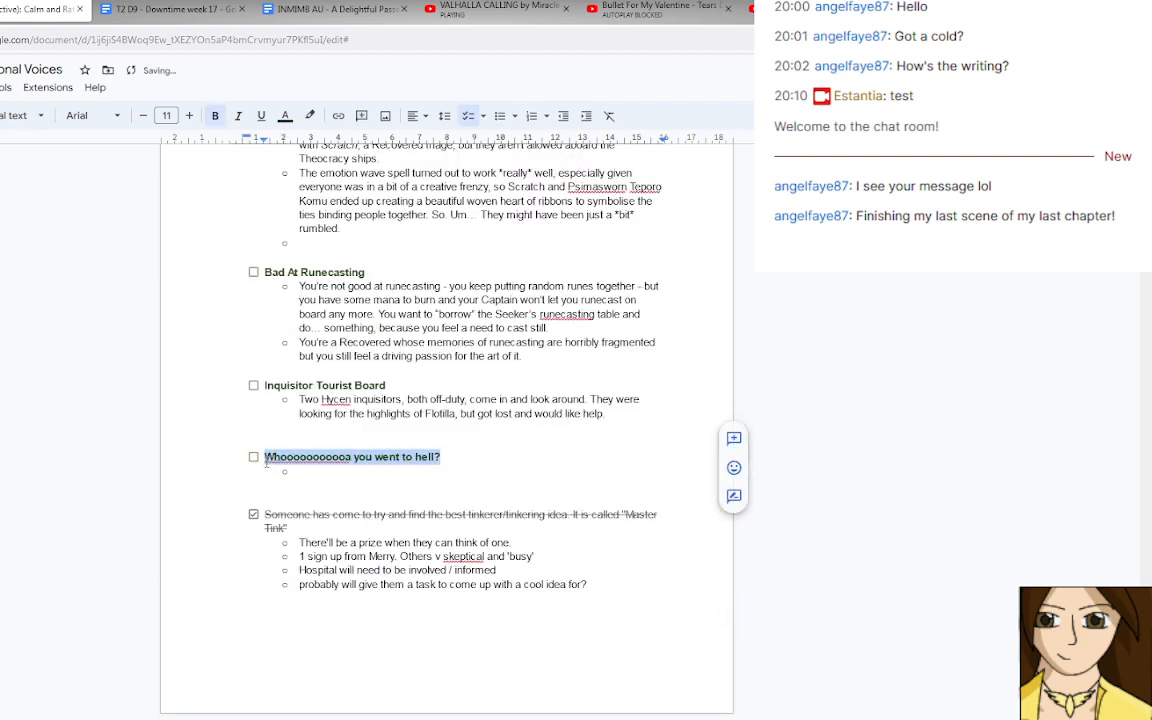
key("BackSpace")
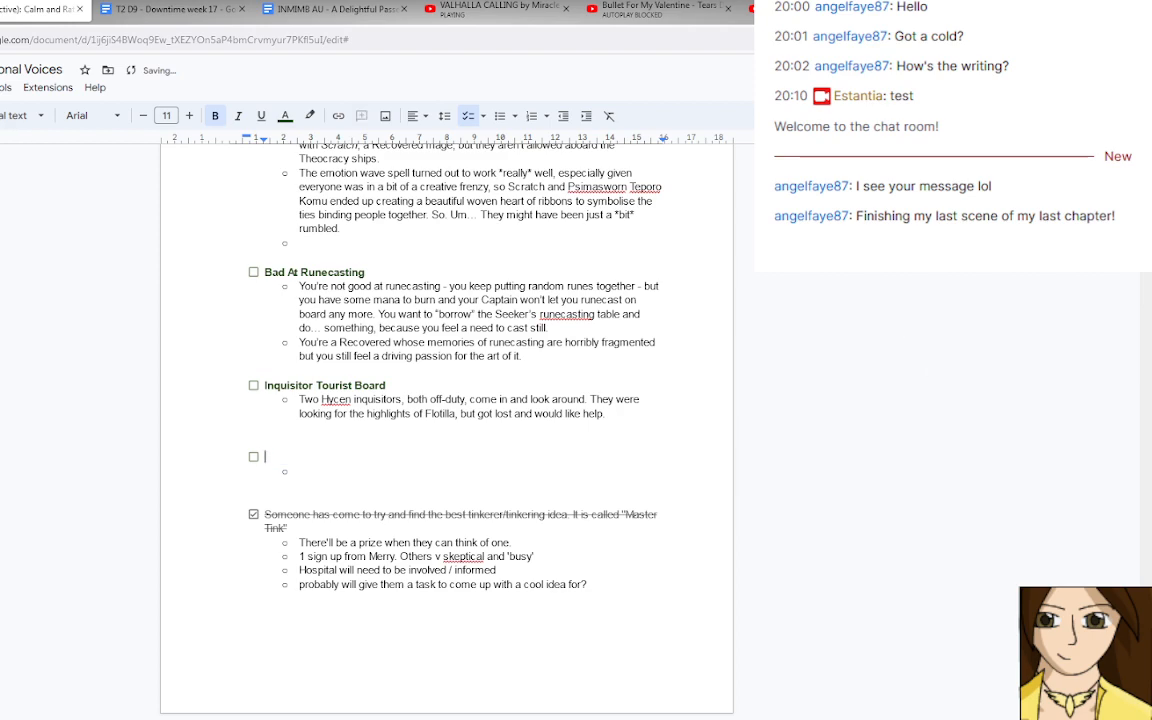
Undo the title deletion, unchecking and note removal on the "you went to hell?" encounter.
left_click_drag(1147, 457, 1147, 327)
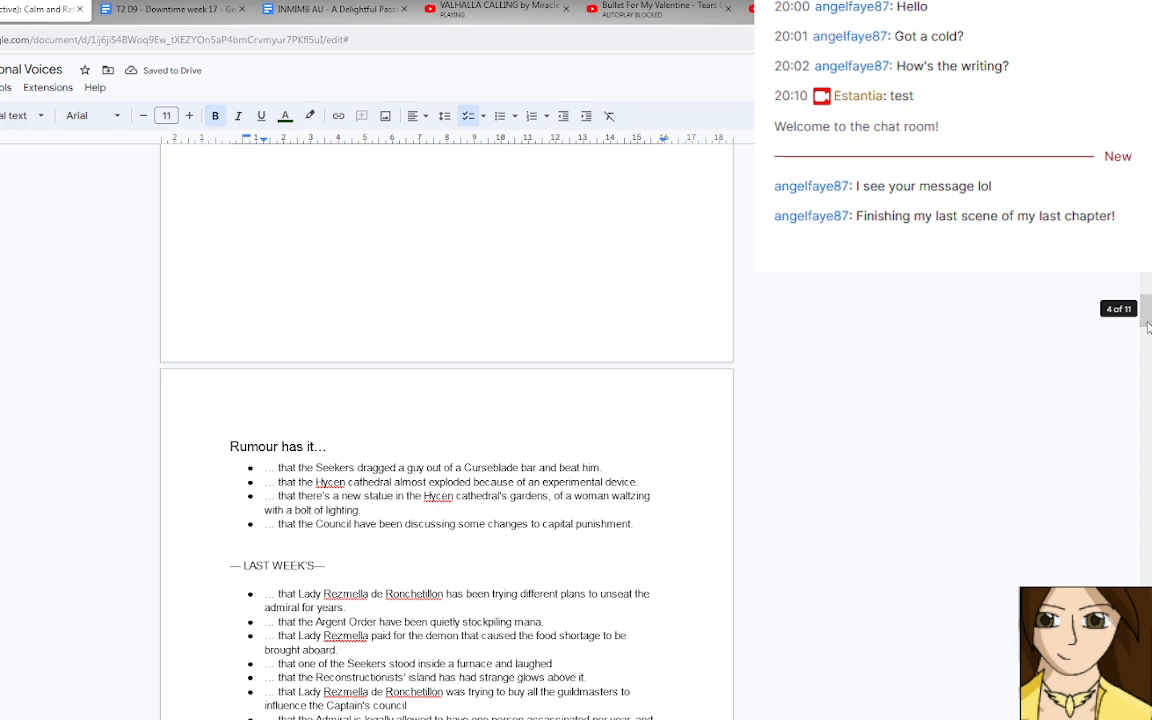
key("ctrl+z")
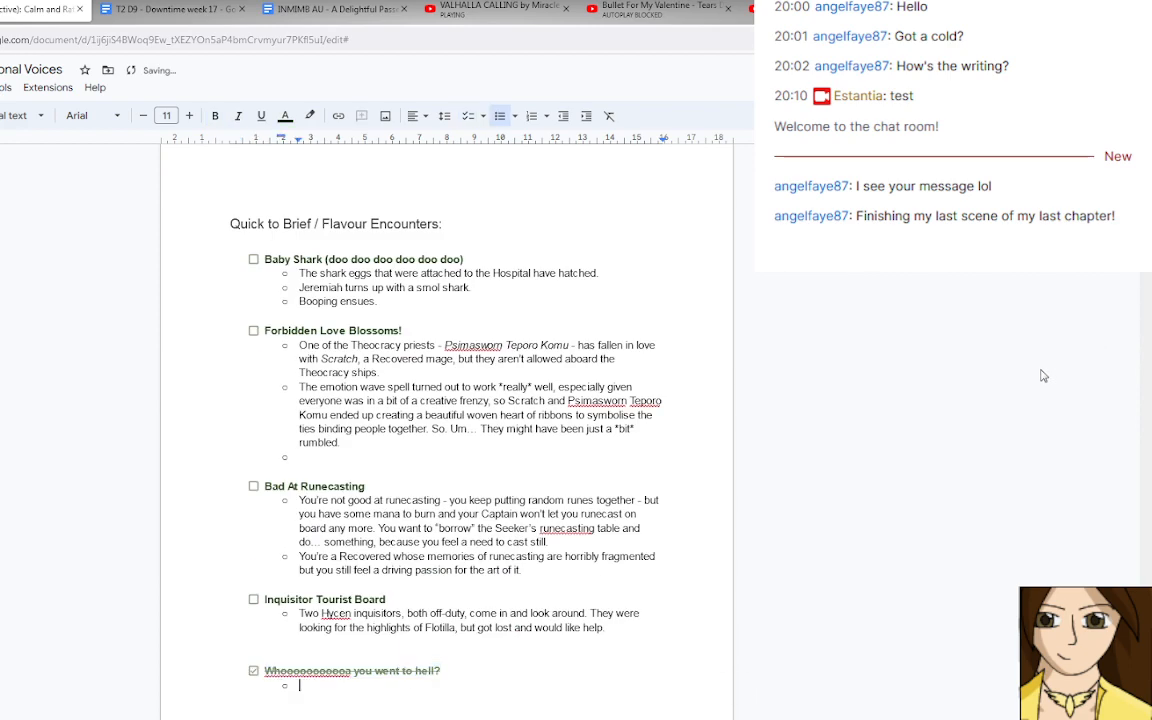
key("ctrl+z")
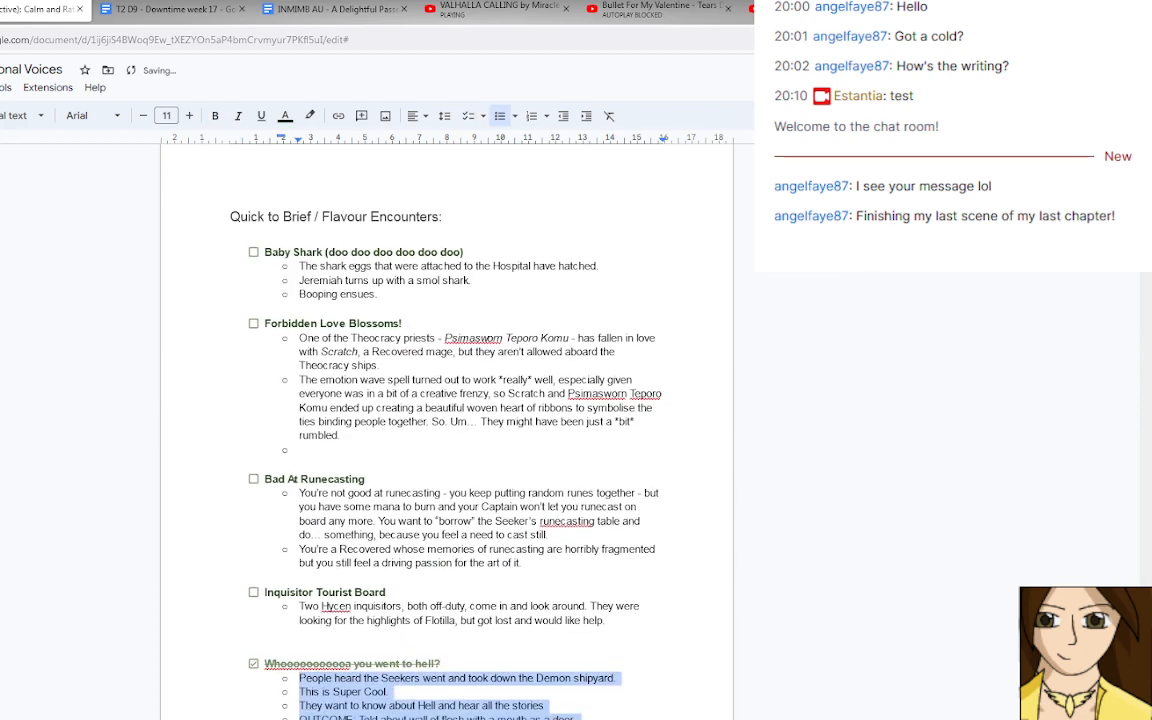
key("ctrl+z")
Start a new bullet after the capital punishment rumour under "Rumour has it…" with the words "… that the".
left_click_drag(1145, 604, 1128, 314)
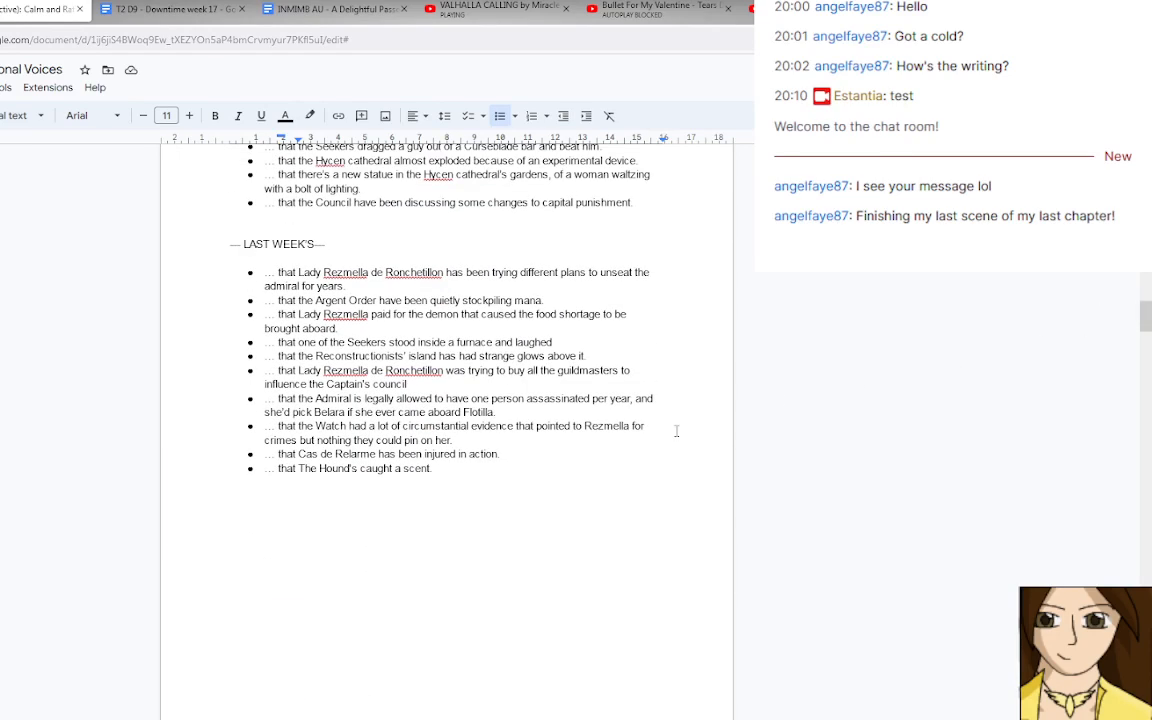
scroll(617, 445, "up", 3)
left_click(650, 338)
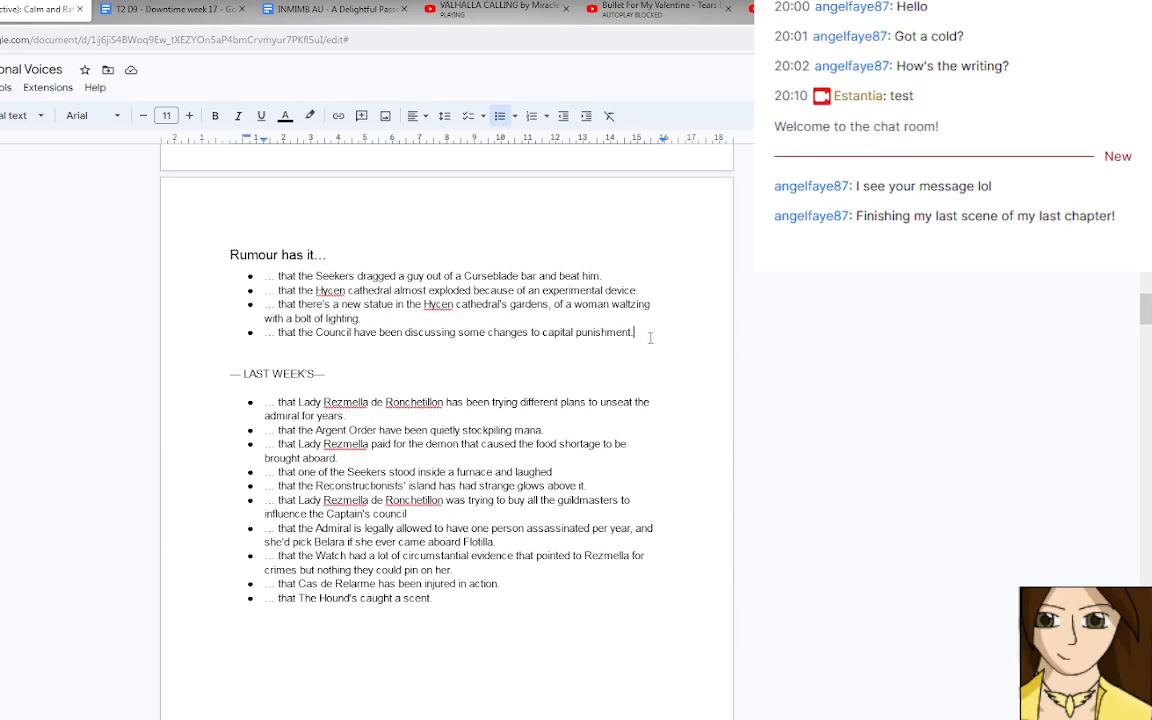
key("Return")
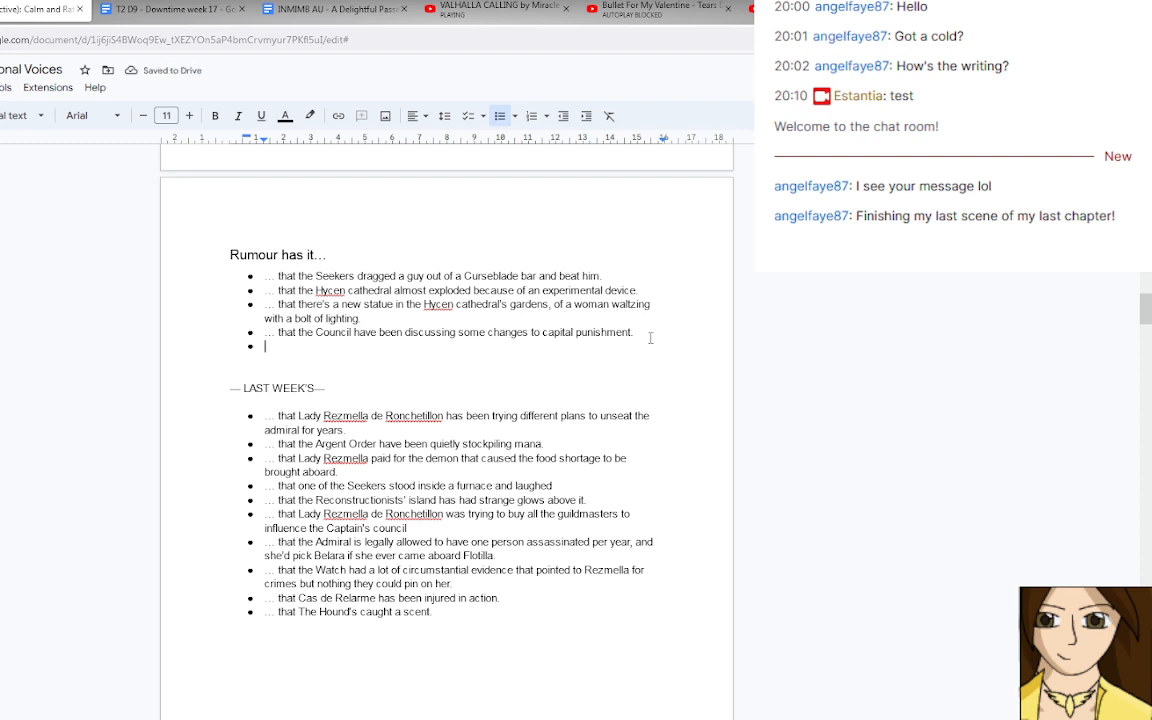
type("The d")
scroll(650, 338, "up", 1)
type("emon buil")
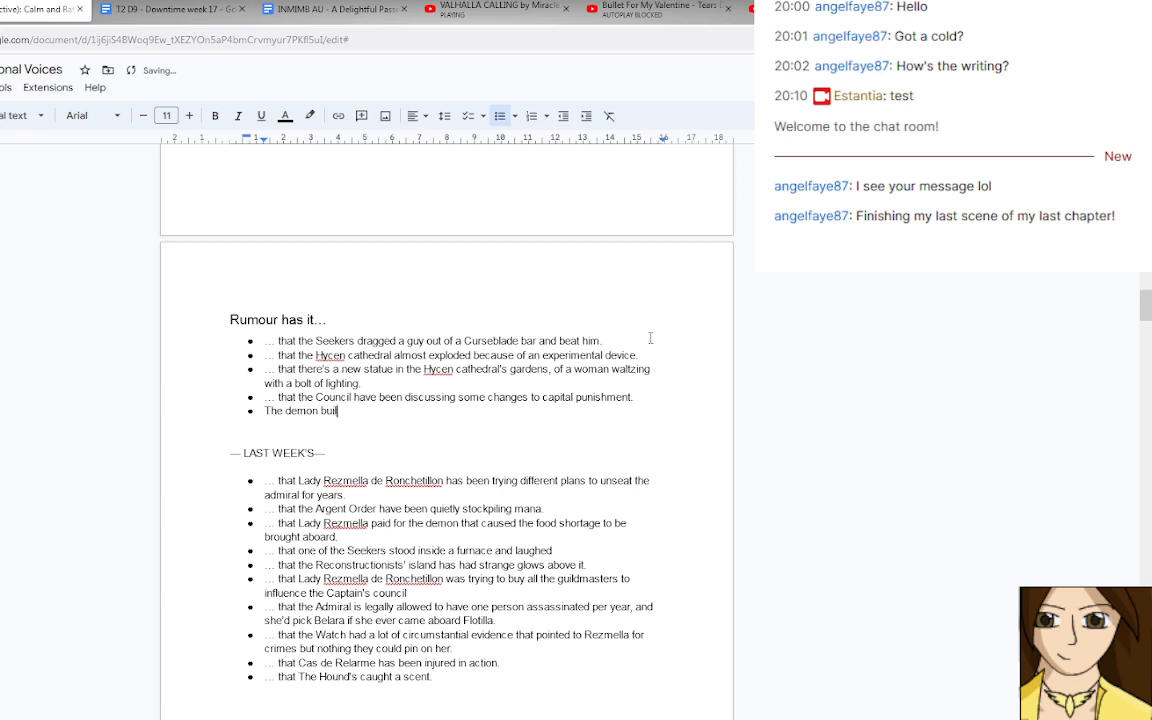
key("BackSpace")
key("BackSpace")
key("BackSpace")
key("BackSpace")
key("BackSpace")
key("BackSpace")
key("BackSpace")
key("BackSpace")
key("BackSpace")
key("BackSpace")
key("BackSpace")
key("BackSpace")
key("BackSpace")
key("BackSpace")
type("… that the")
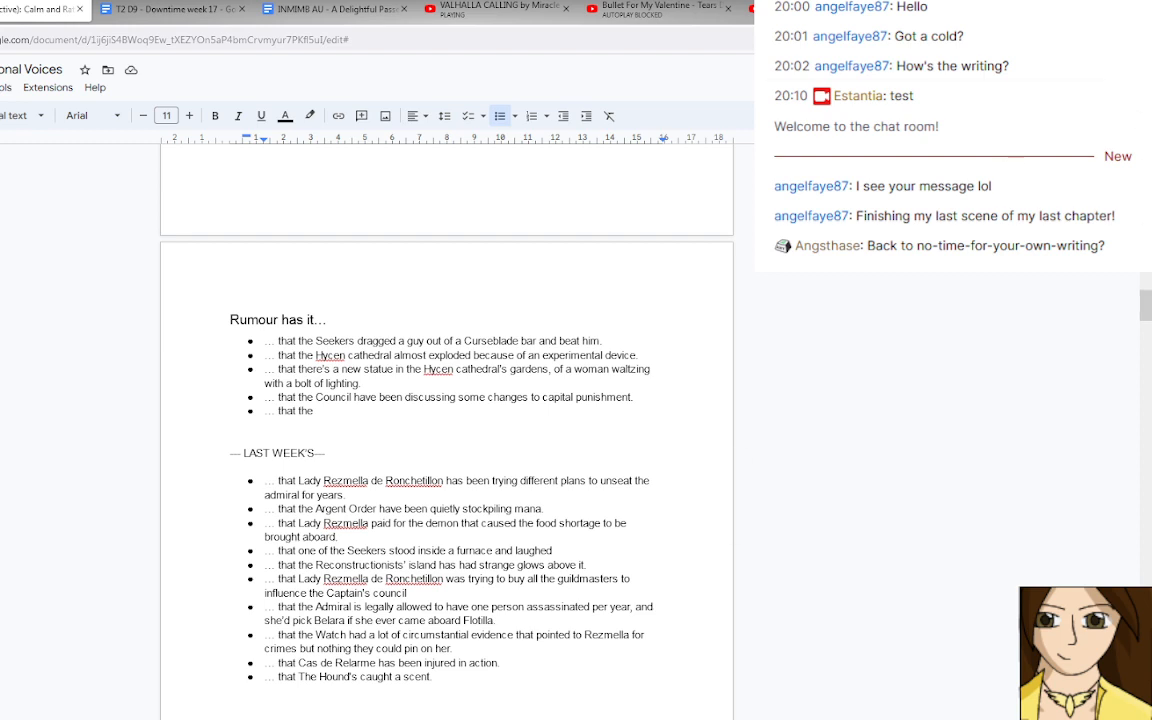
Complete the new rumour with "buildings in Hell are made of FLESH with mouths for doors and eyes for windows".
left_click(385, 430)
left_click(345, 411)
type("buildings i")
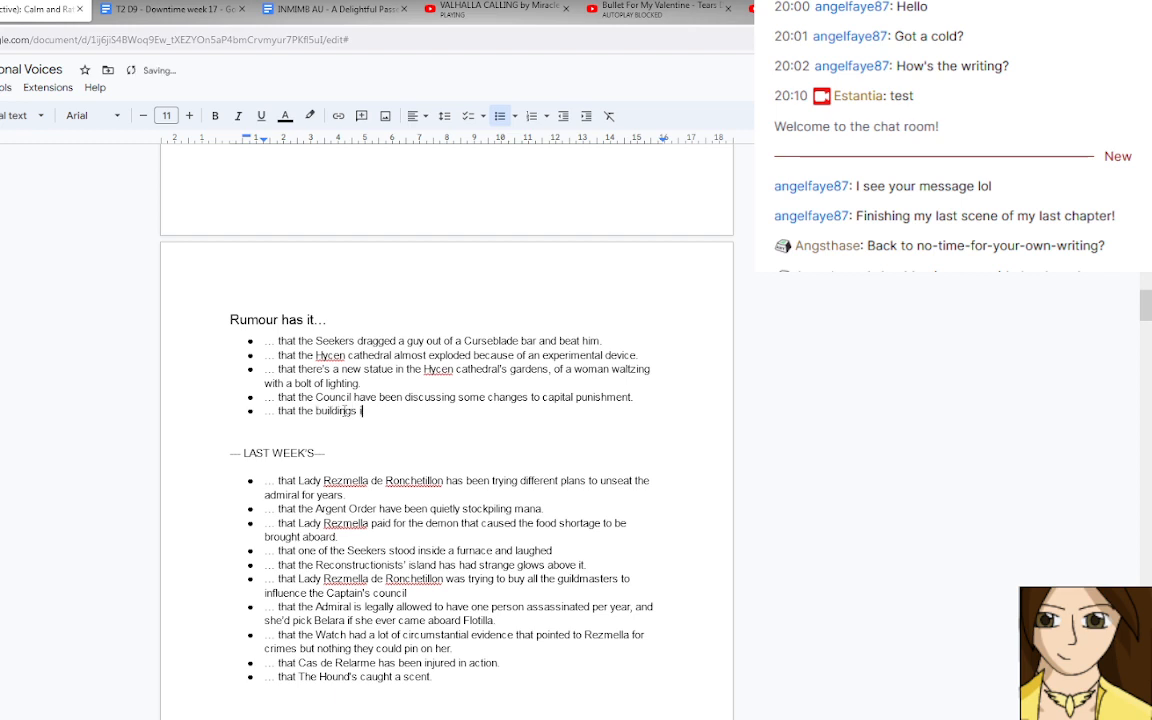
type("n Hell are made o")
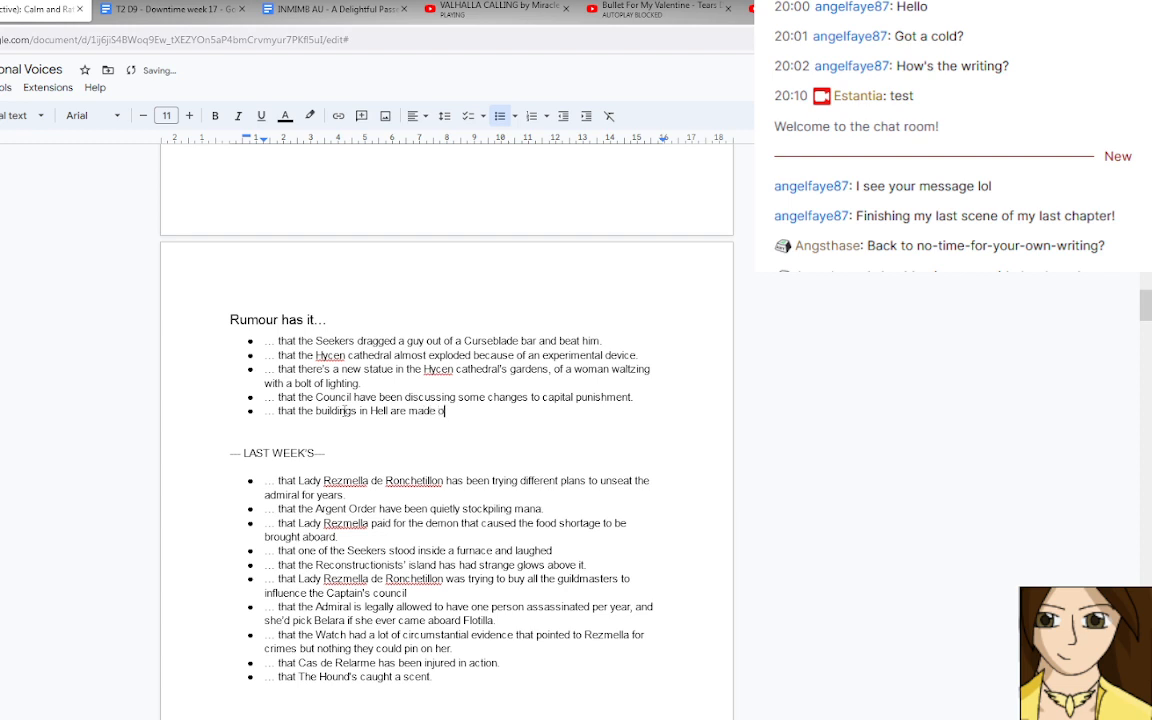
type("f FLESH with mouths for doo")
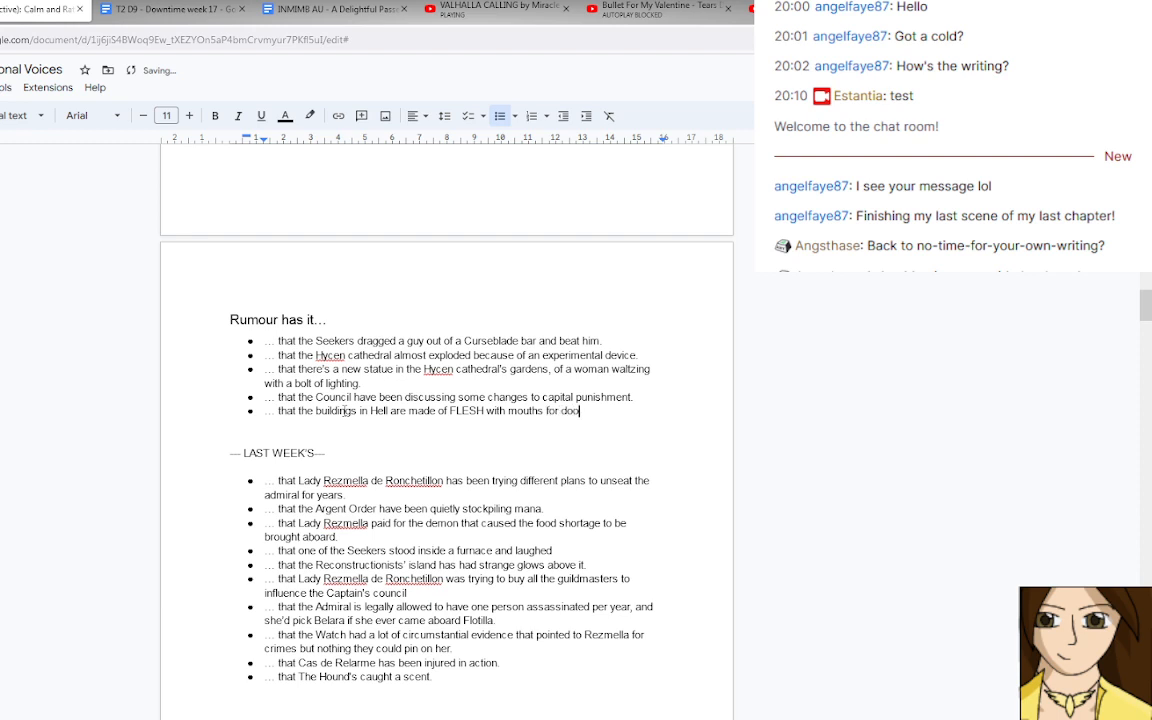
type("rs and eyes for windows")
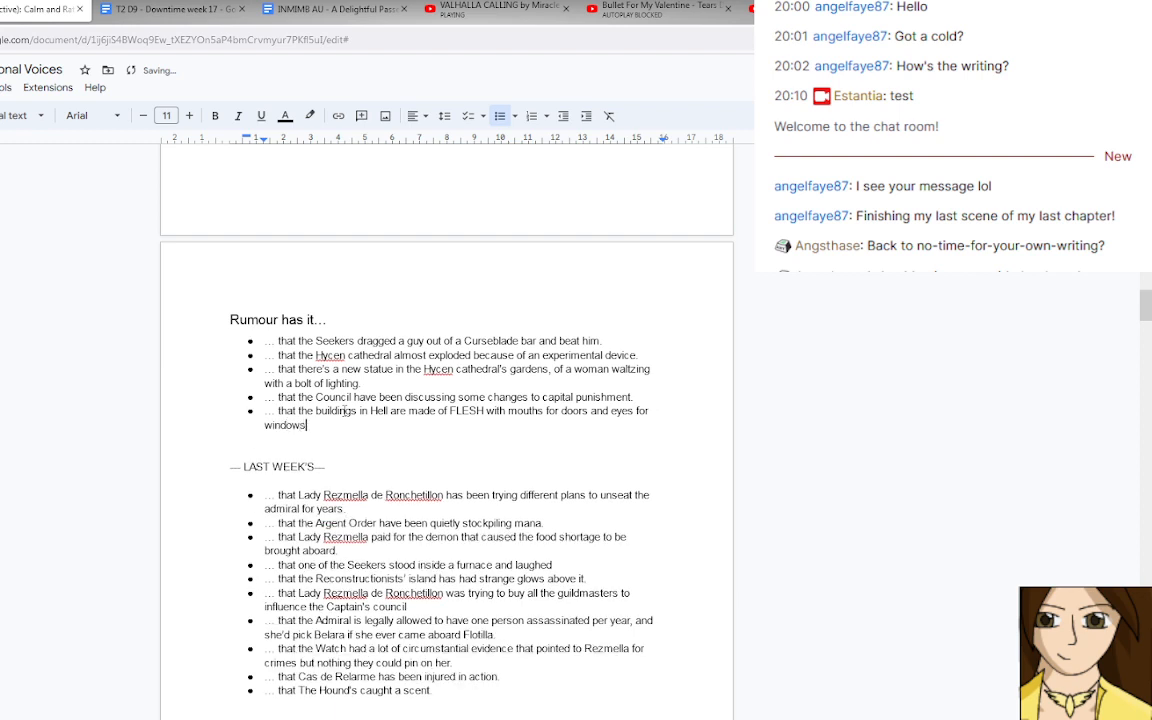
Add the rumour "… that the seekers fired a GIANT LASER" below the one about buildings in Hell.
key("Return")
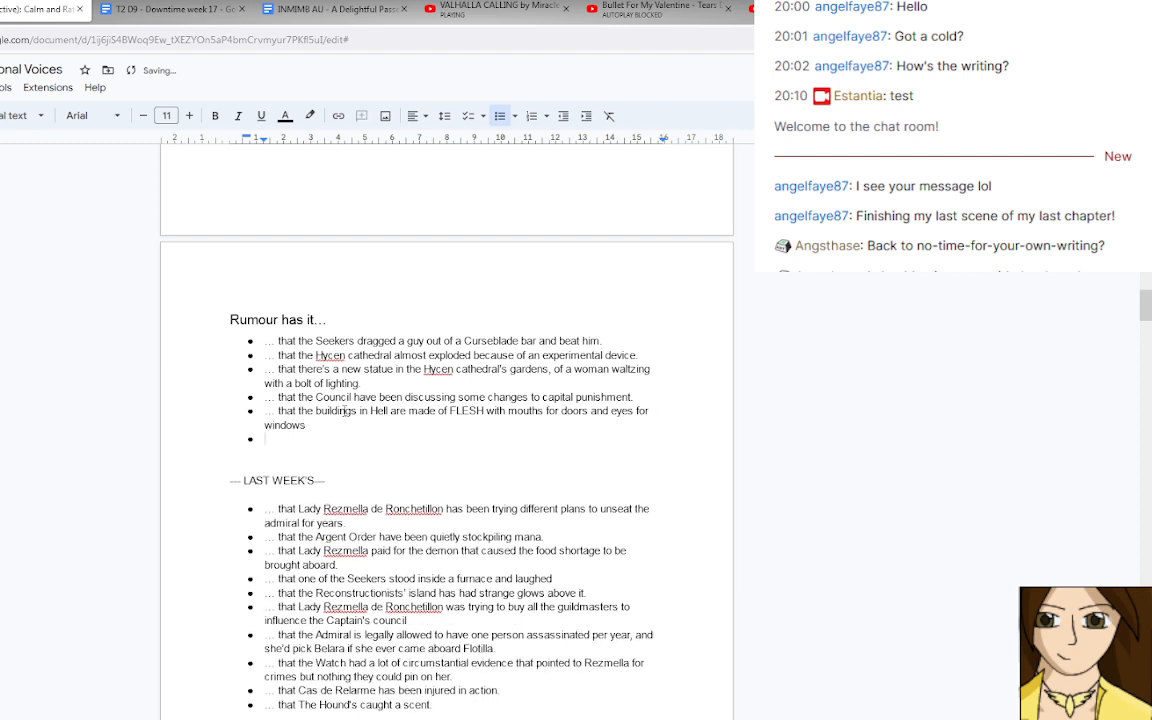
type("...")
type("the seekers")
type(" shot a")
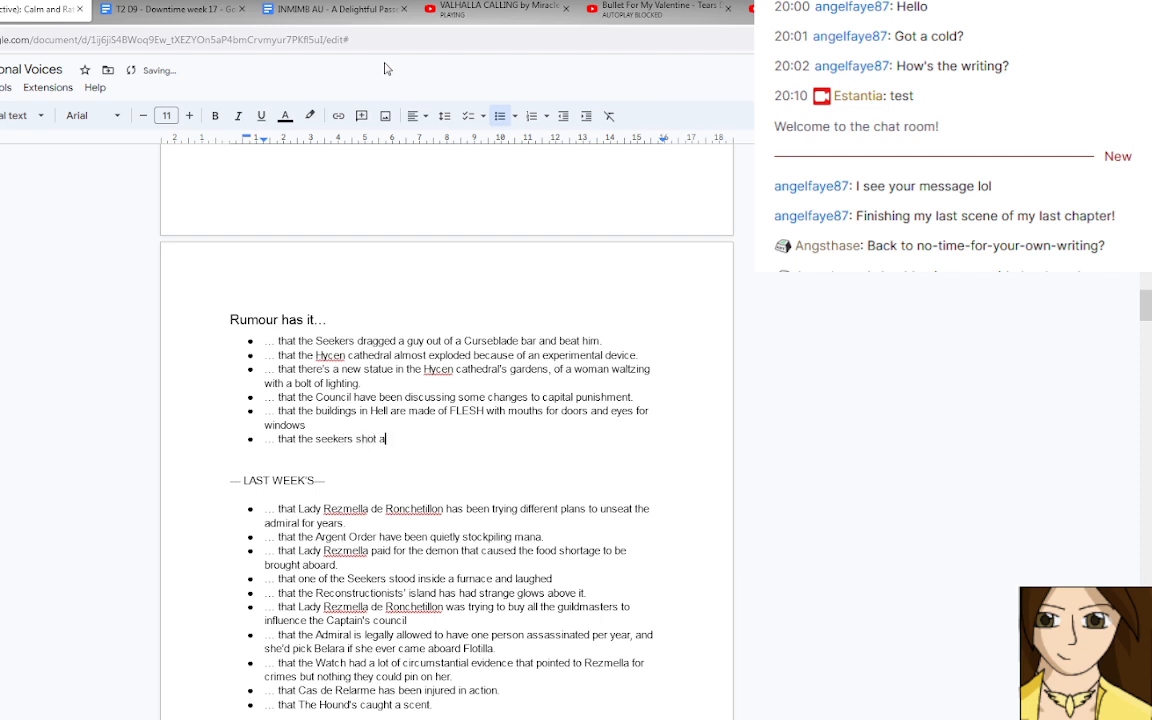
key("BackSpace")
key("BackSpace")
key("BackSpace")
key("BackSpace")
key("BackSpace")
key("BackSpace")
key("BackSpace")
type("fired a GIANT LASER")
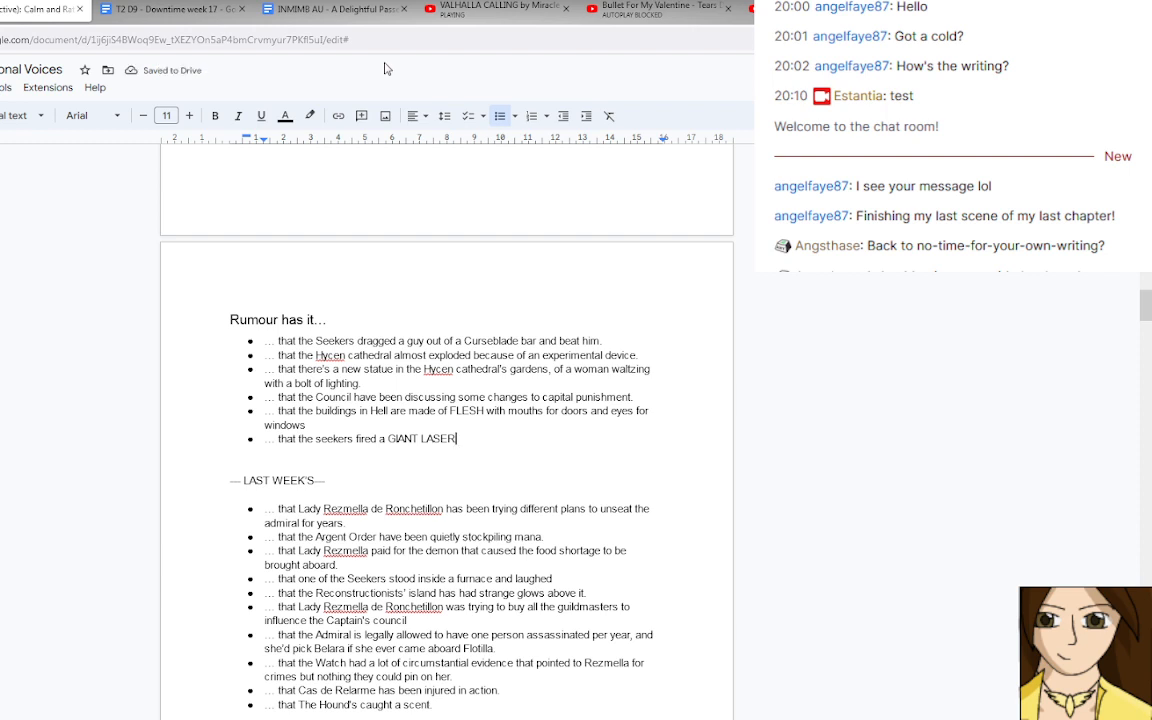
Start another rumour bullet with "…" and capitalise "Seekers" in the GIANT LASER rumour.
key("Return")
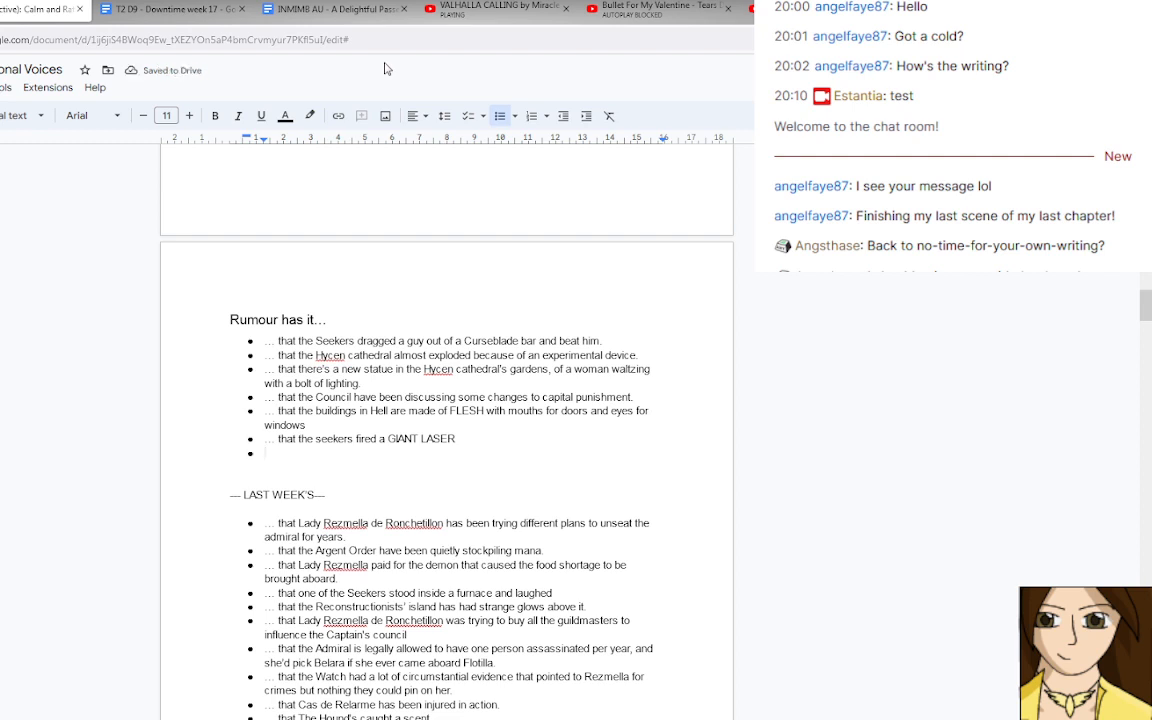
type("...")
left_click(320, 440)
key("BackSpace")
type("S")
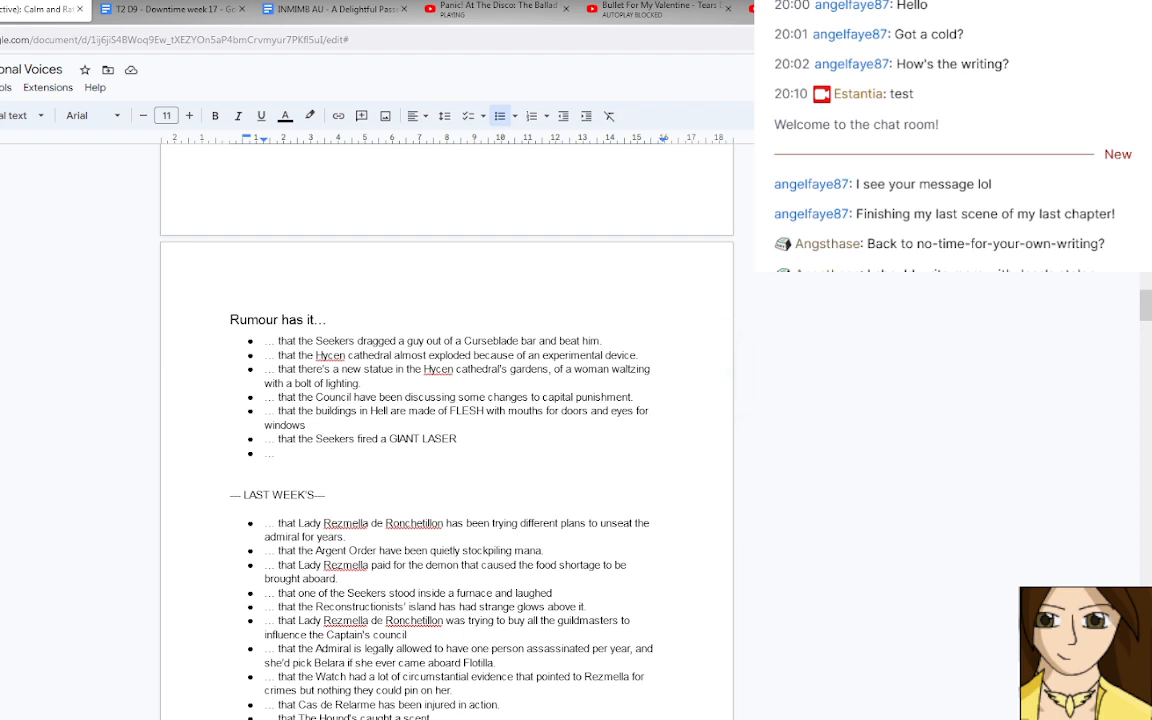
Continue the unfinished rumour with "that" and the "Huge demon ships" note copied from the "you went to hell?" encounter.
left_click(287, 453)
type("they")
key("BackSpace")
key("BackSpace")
type("at")
scroll(992, 352, "down", 20)
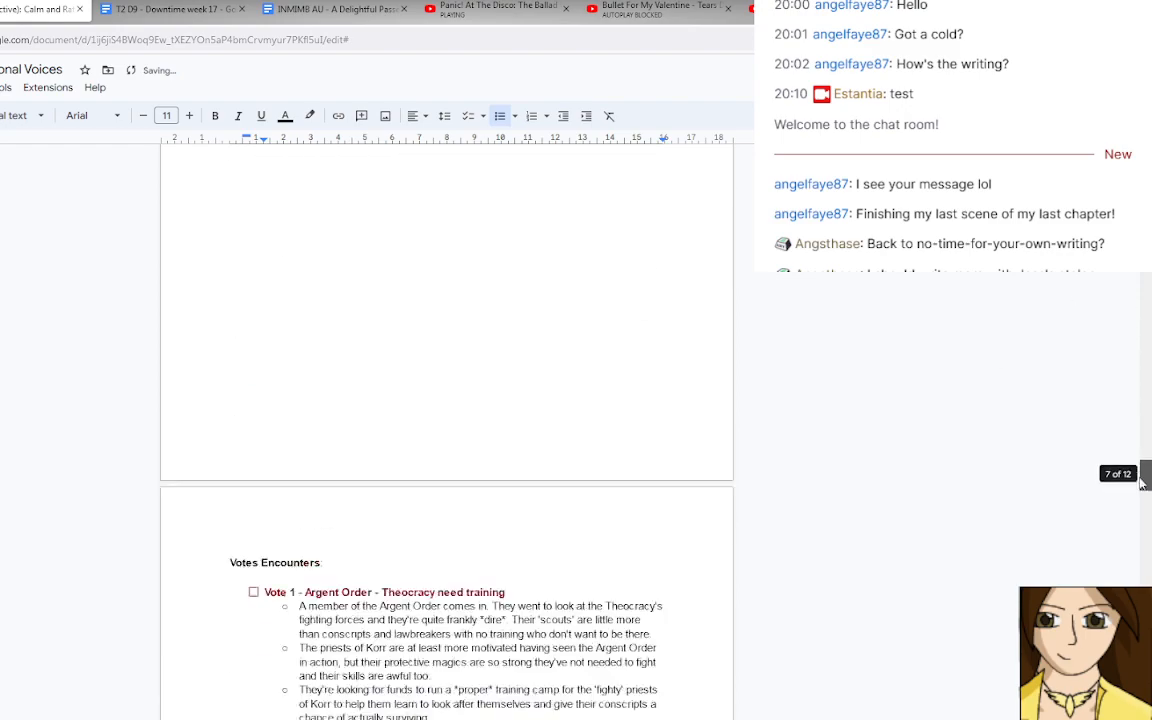
scroll(447, 430, "up", 10)
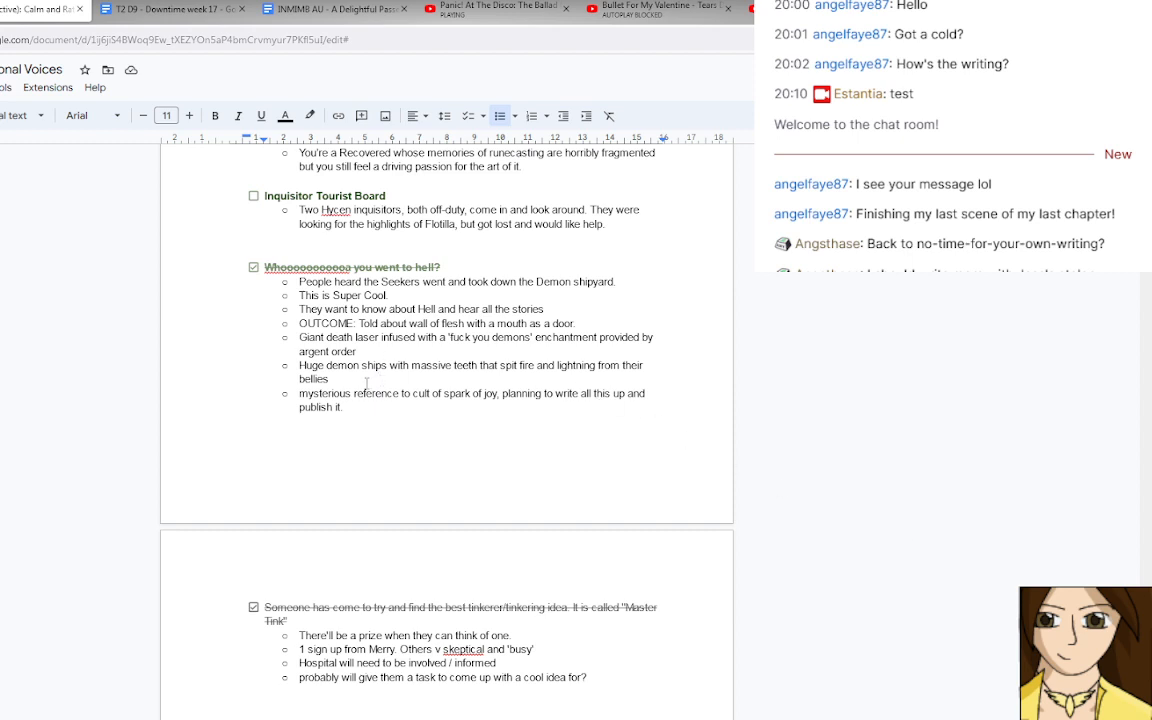
left_click_drag(356, 382, 300, 366)
key("ctrl+c")
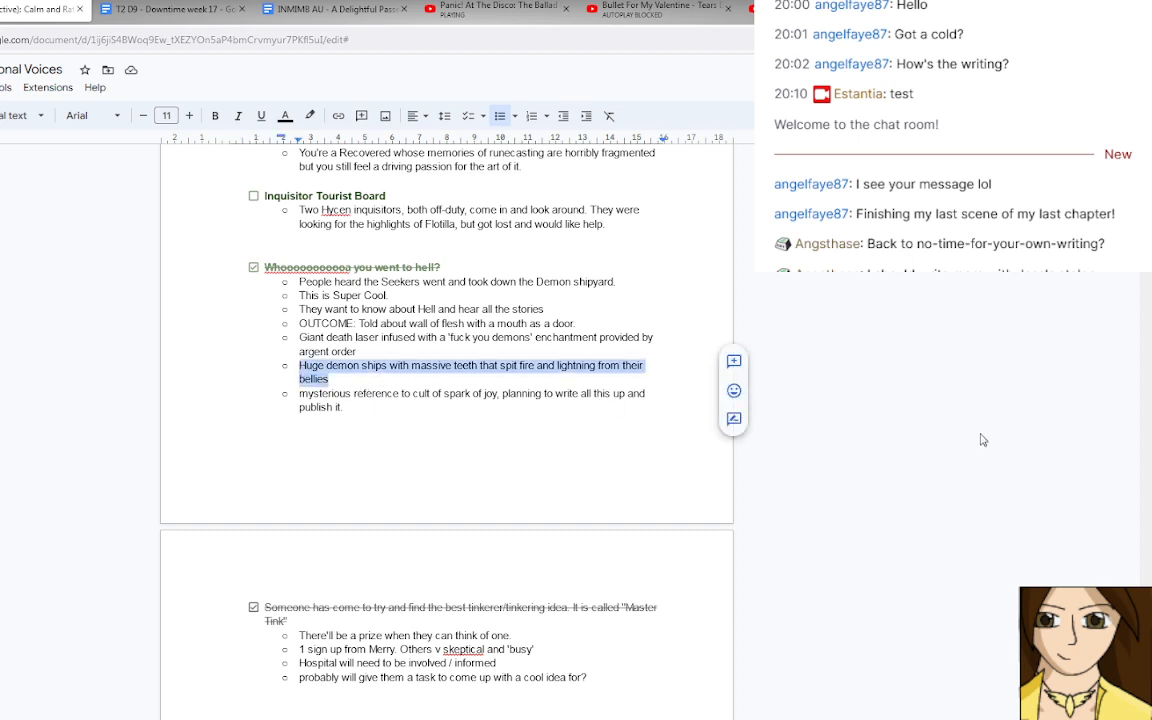
left_click_drag(1146, 610, 1146, 318)
scroll(540, 356, "up", 1)
scroll(540, 356, "up", 1)
left_click(322, 349)
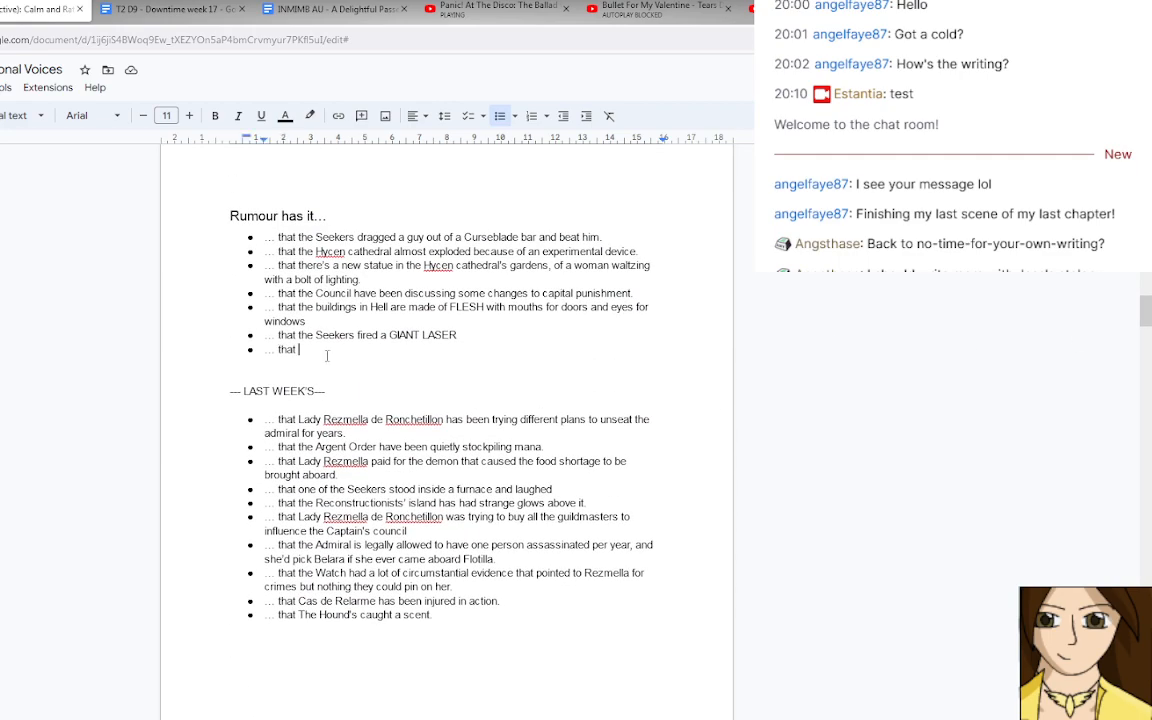
key("ctrl+v")
Insert "there were" before the copied demon ships text and change "Huge" to lowercase.
left_click(298, 349)
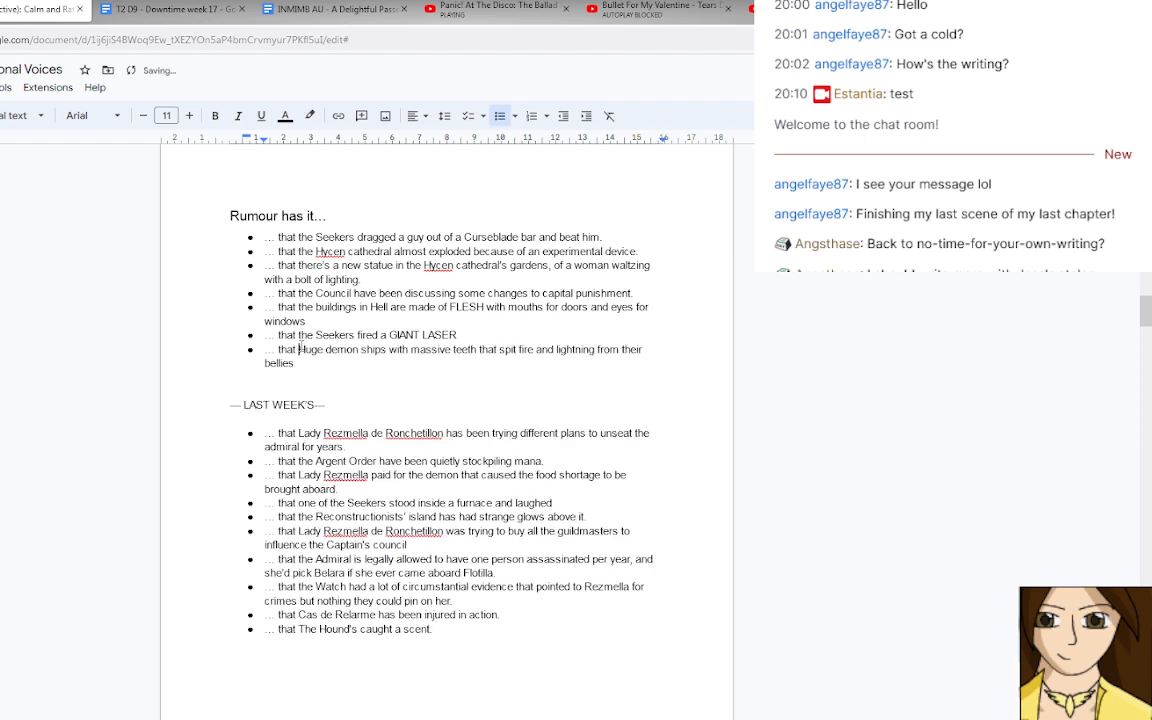
type("there were")
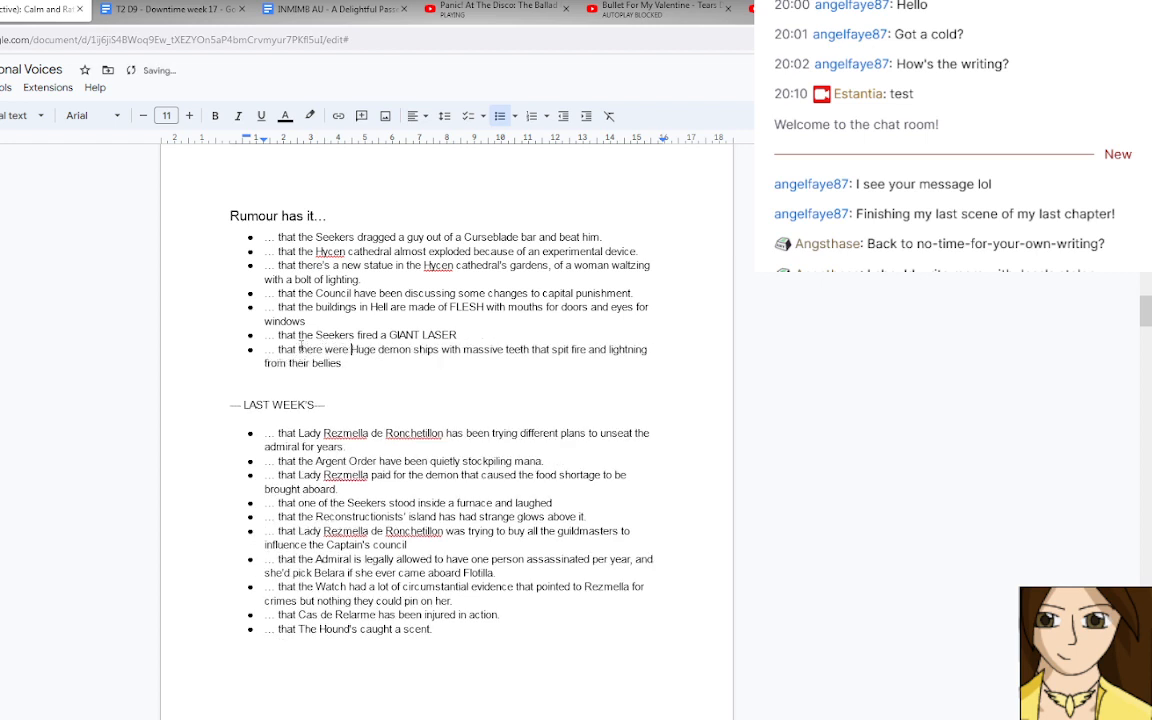
key("Delete")
type("h")
Add the rumour "… that there are some demons that just stare creepily" below the demon ships rumour.
left_click(358, 364)
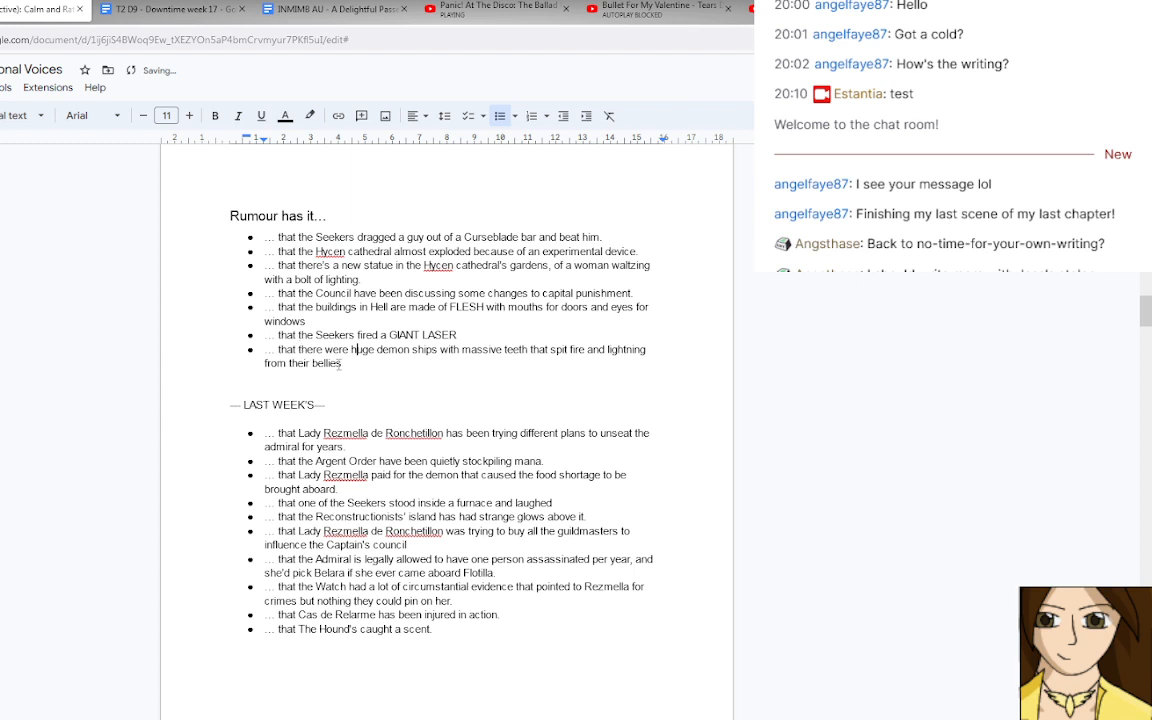
key("Return")
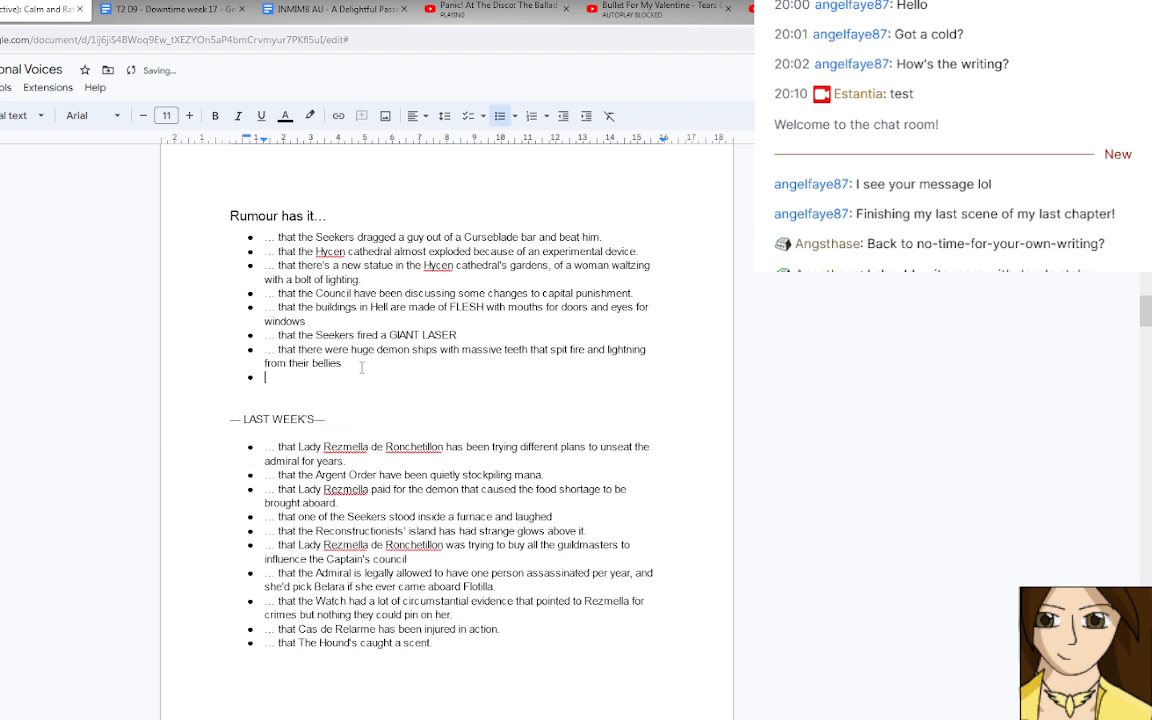
type("... ")
type("that")
type("some ")
type("demo")
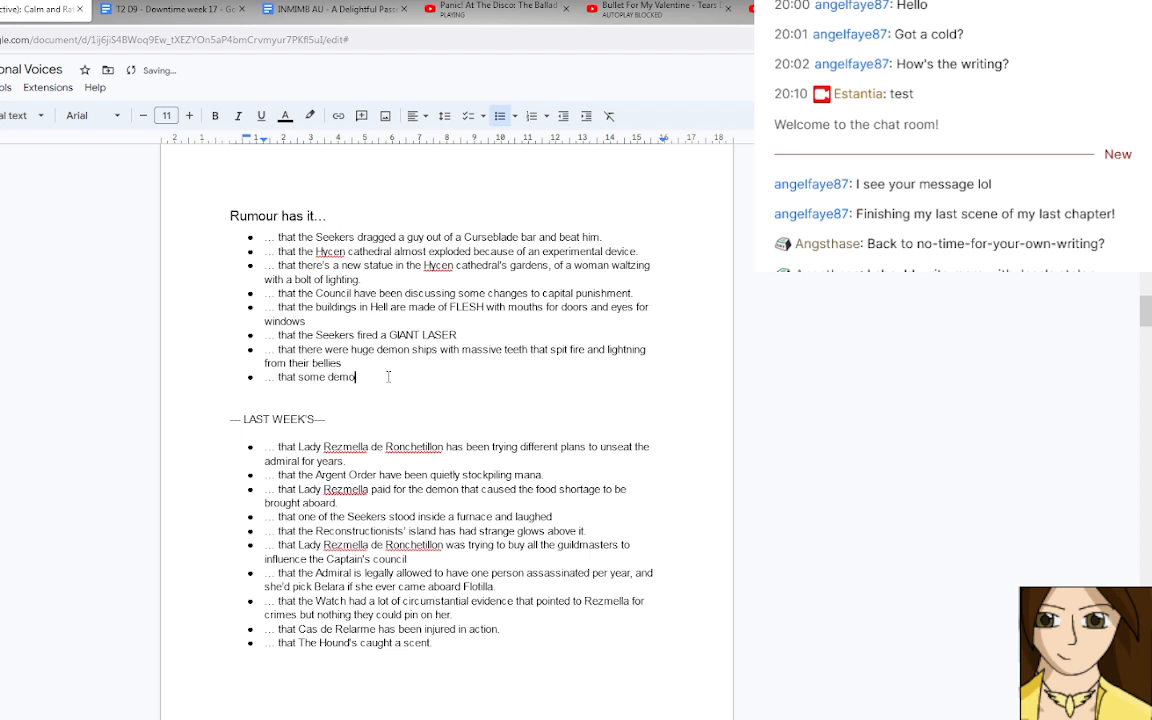
type("ns don")
key("BackSpace")
key("BackSpace")
key("BackSpace")
key("BackSpace")
key("BackSpace")
key("BackSpace")
key("BackSpace")
key("BackSpace")
key("BackSpace")
key("BackSpace")
key("BackSpace")
key("BackSpace")
key("BackSpace")
key("BackSpace")
key("BackSpace")
key("BackSpace")
type("there are some demons that just stare")
type("creepily")
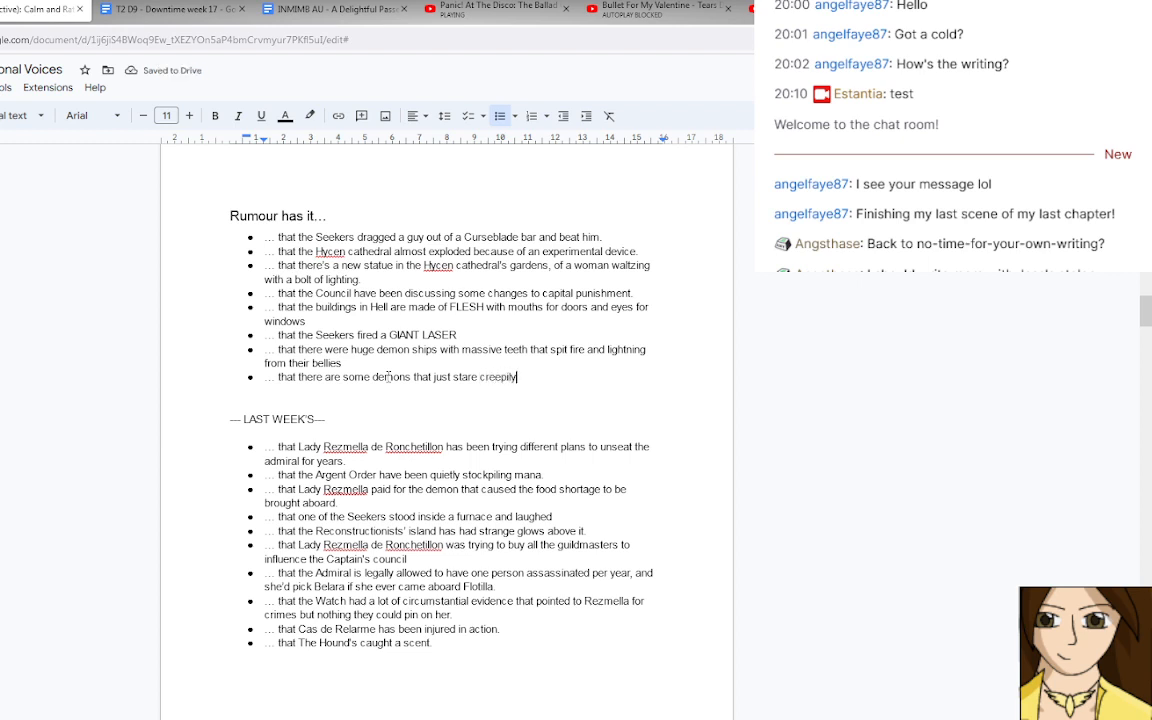
Reword the end of the staring demons rumour to "have learned psychological warfare and just stare creepily".
key("BackSpace")
key("BackSpace")
key("BackSpace")
key("BackSpace")
key("BackSpace")
key("BackSpace")
key("BackSpace")
key("BackSpace")
key("BackSpace")
key("BackSpace")
key("BackSpace")
key("BackSpace")
key("BackSpace")
key("BackSpace")
key("BackSpace")
key("BackSpace")
key("BackSpace")
key("BackSpace")
key("BackSpace")
key("BackSpace")
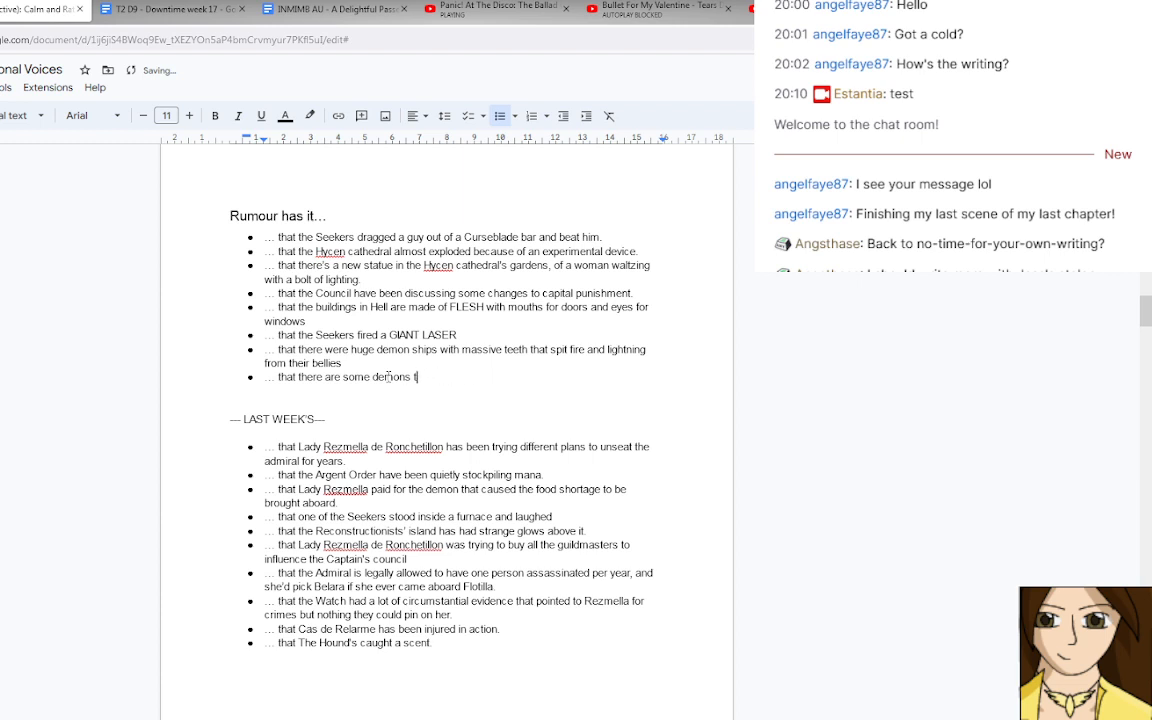
key("BackSpace")
type("have learned psychologic")
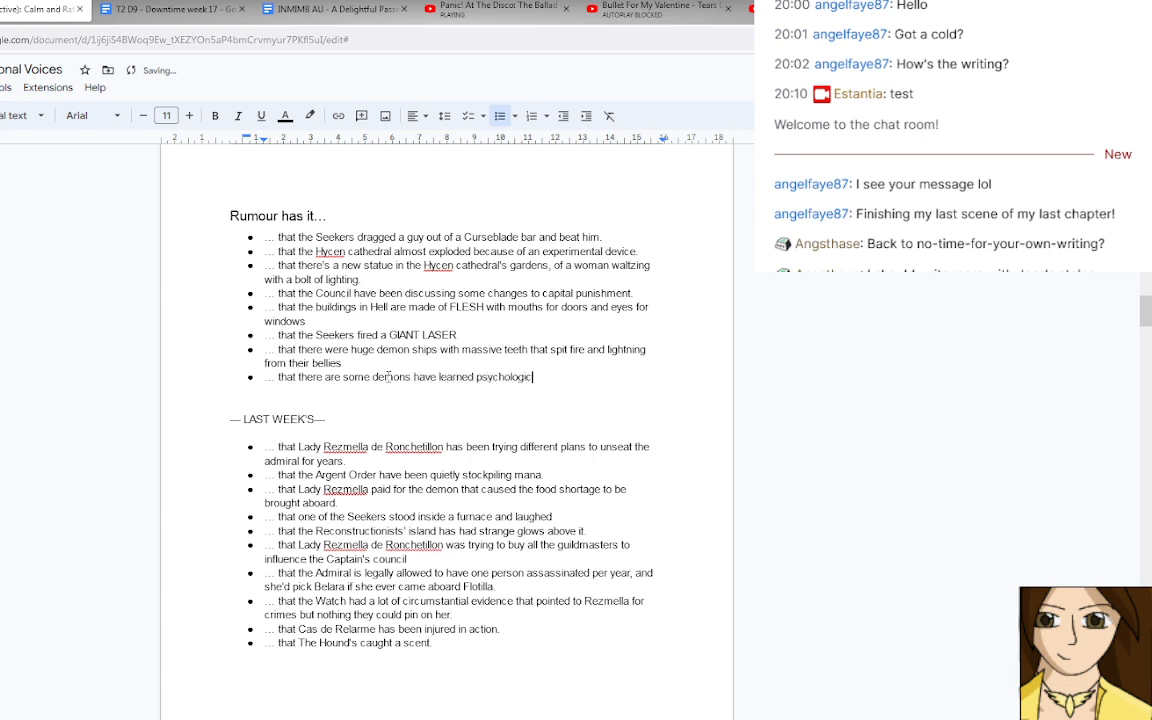
type("al warfare and just stare ")
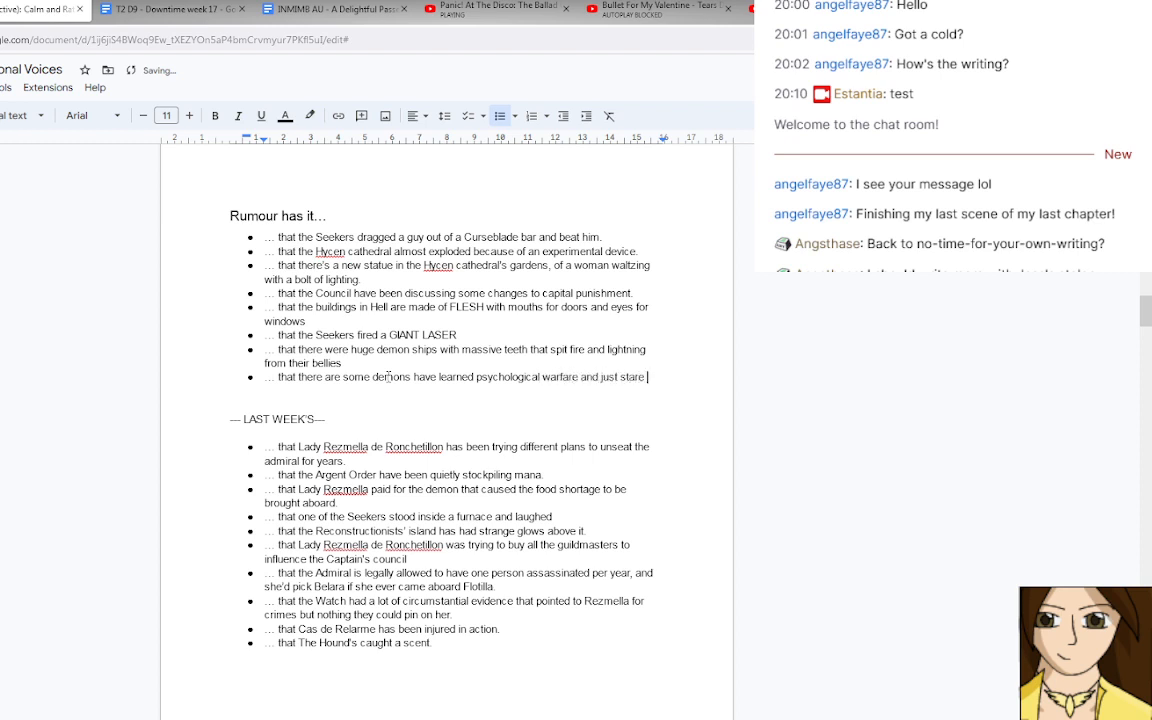
type("creepily")
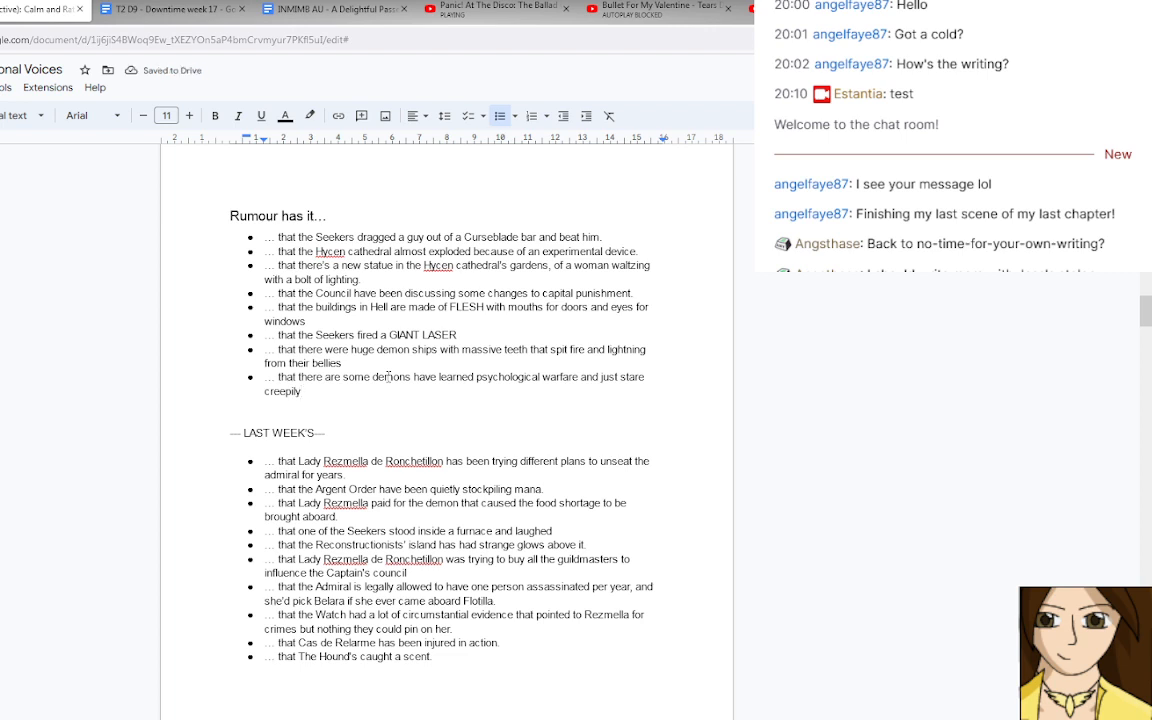
Add the rumour "… that the Navy will revolt and kick off if Flotilla declares peace on the Nation of the Free Sky".
key("Return")
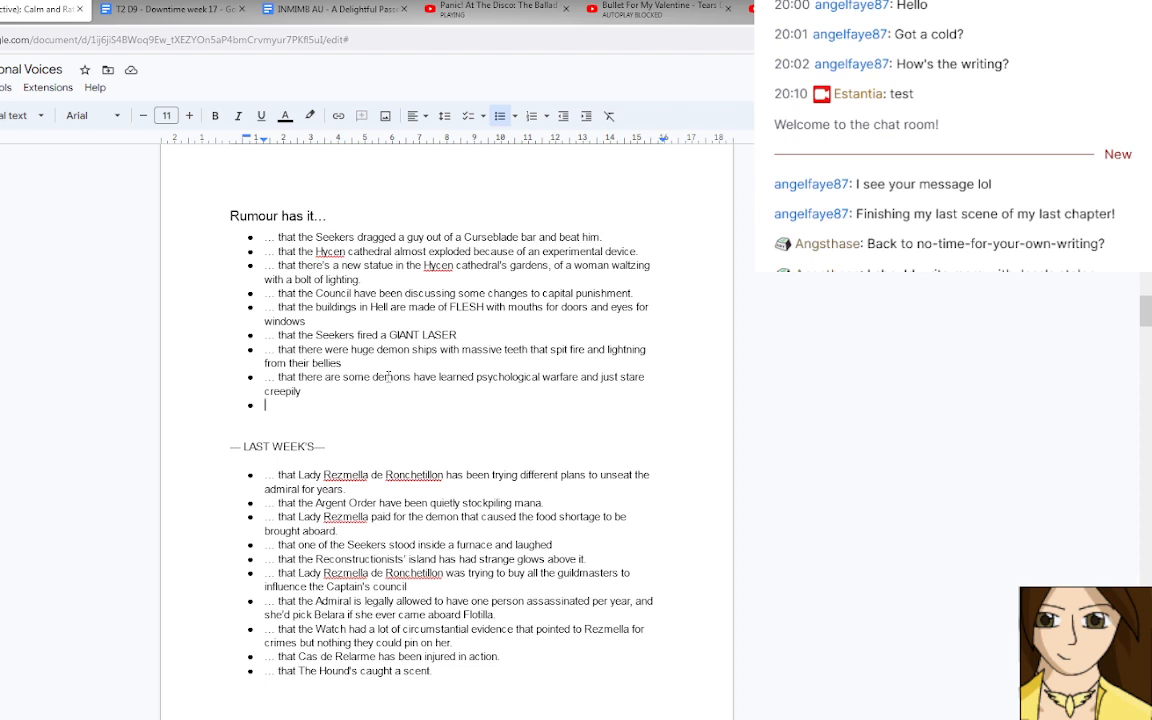
type("… that the Navy will ")
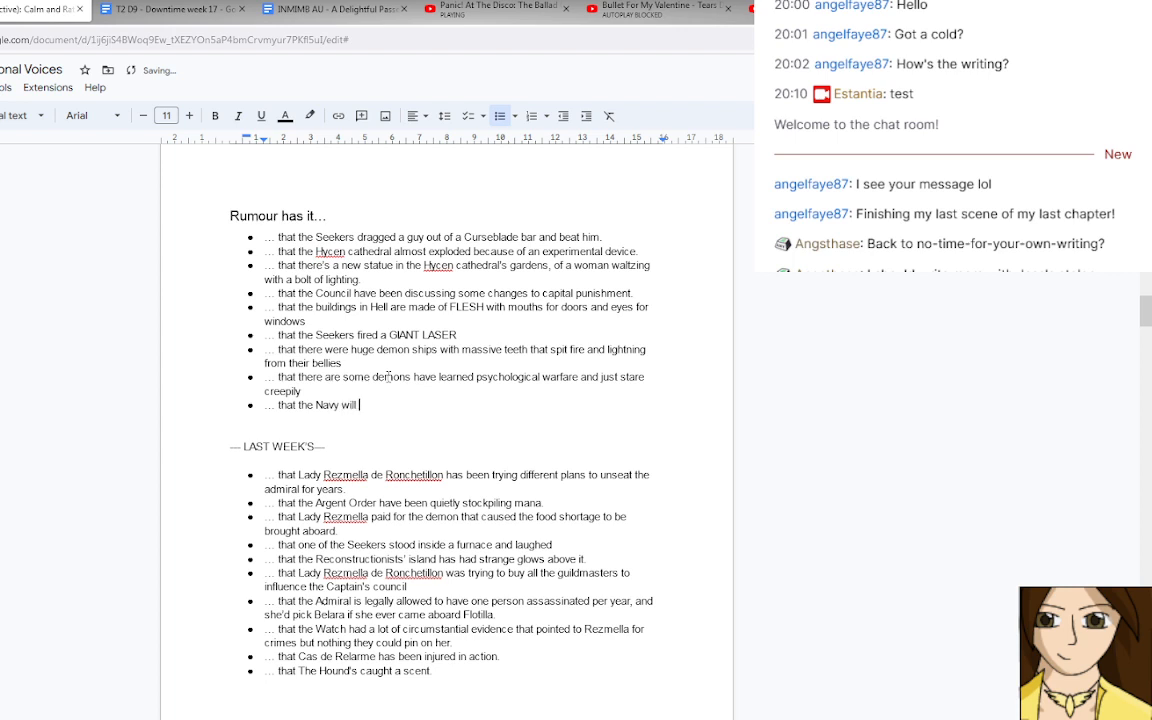
type("revolt and kick off if Flot")
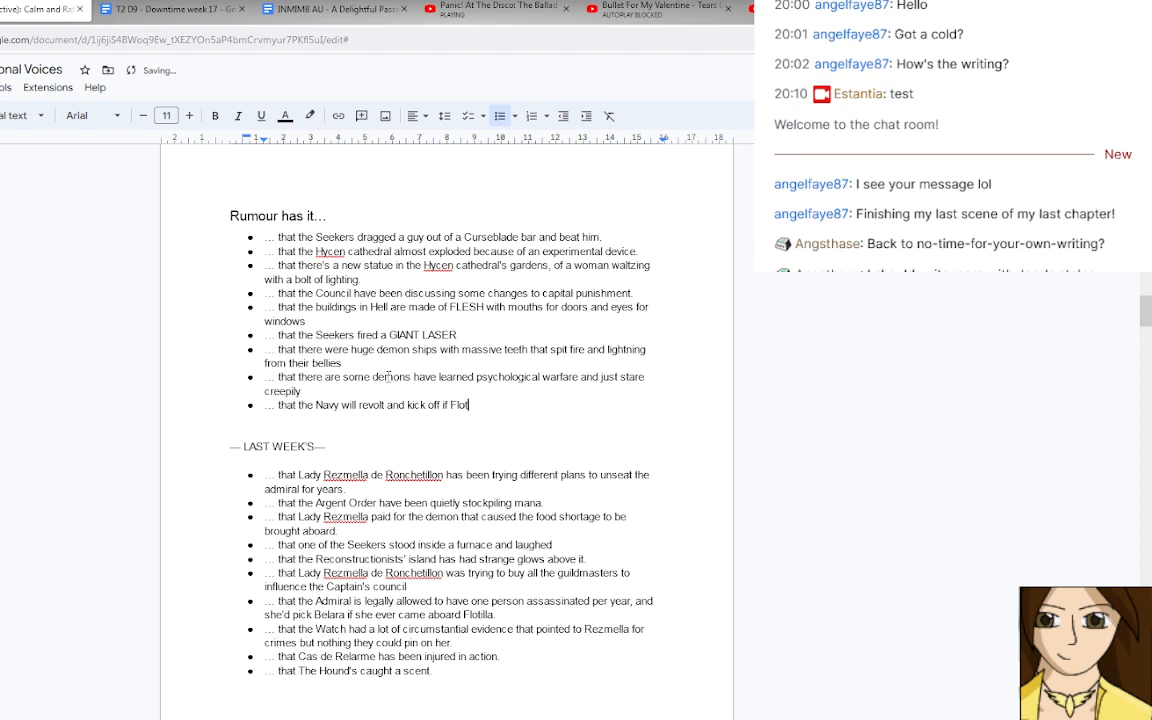
type("illa declares peas")
key("BackSpace")
type("ce on the Nati")
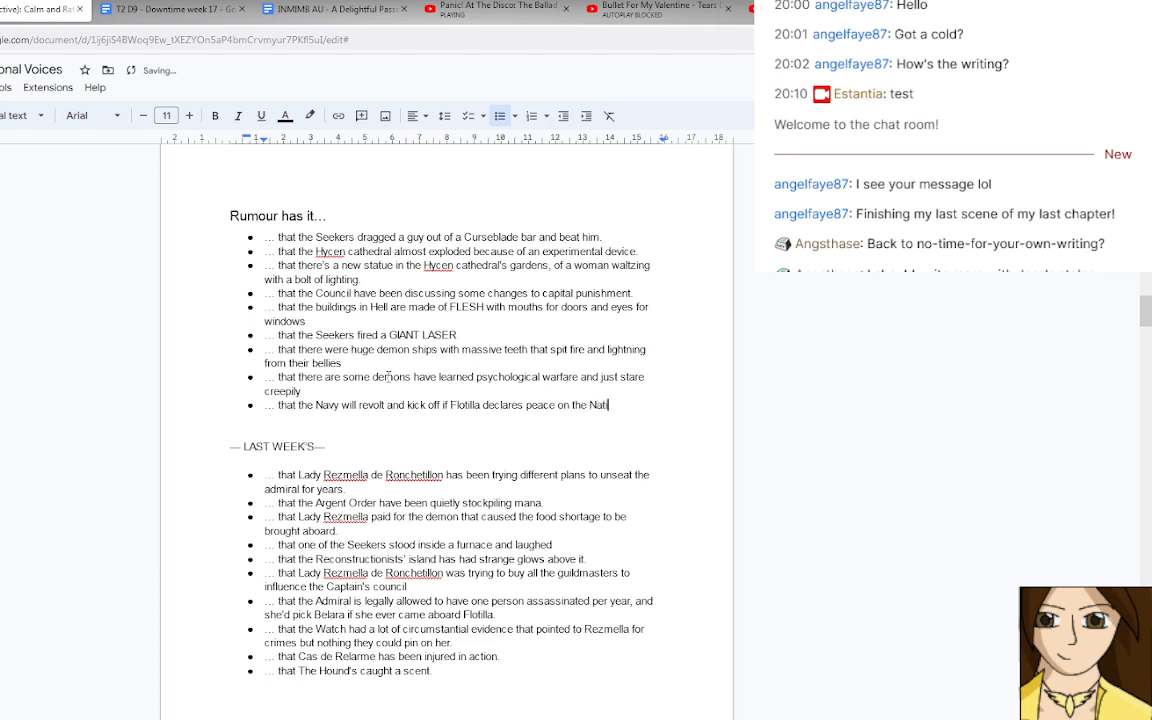
type("on of the Free Sky")
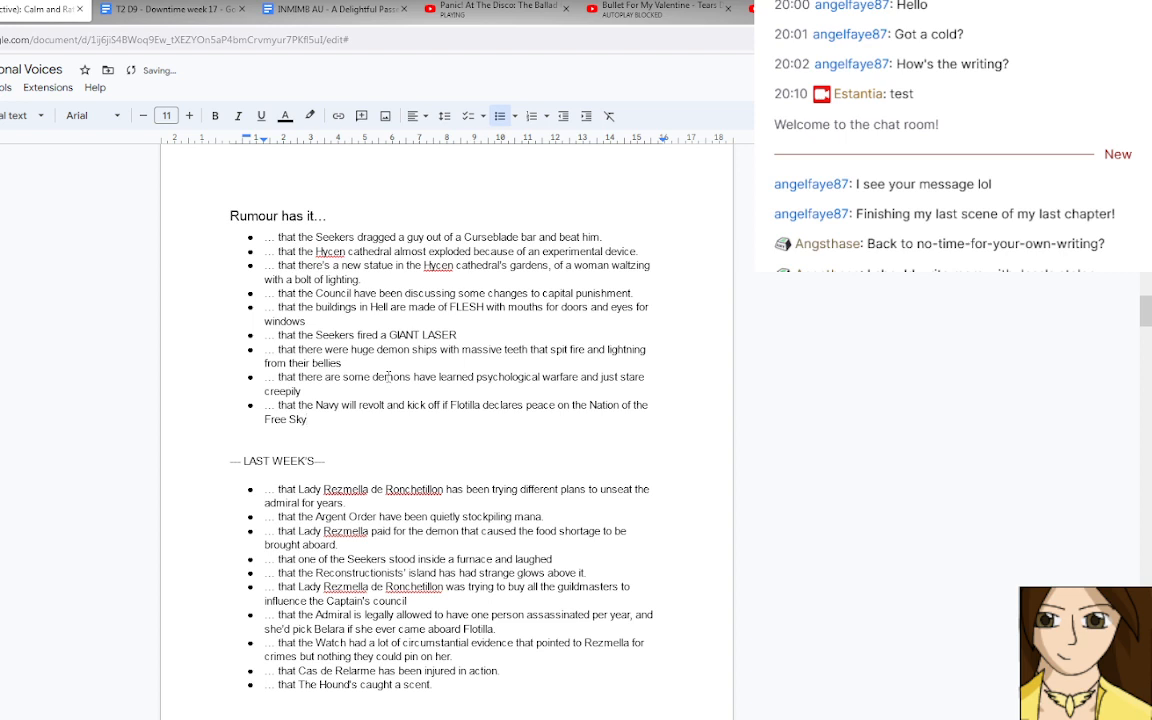
Remove "and kick off" from the Navy revolt rumour and start a new bulleted rumour below it with "…".
key("Return")
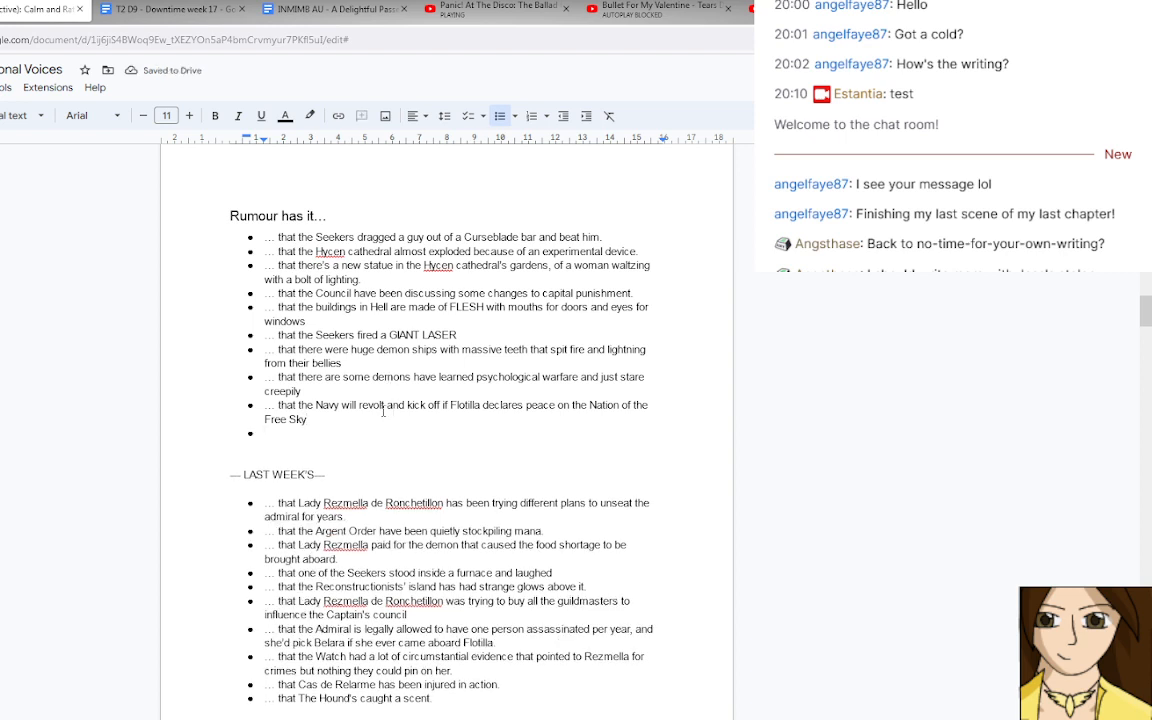
left_click_drag(384, 405, 441, 405)
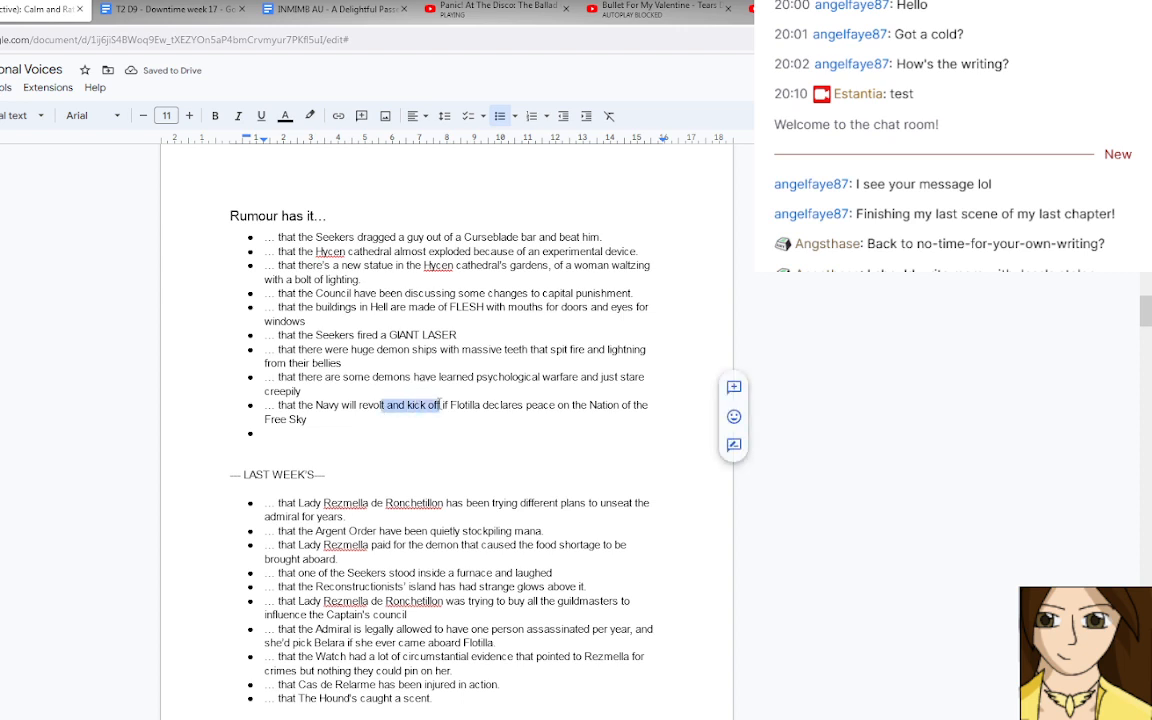
key("BackSpace")
left_click(282, 421)
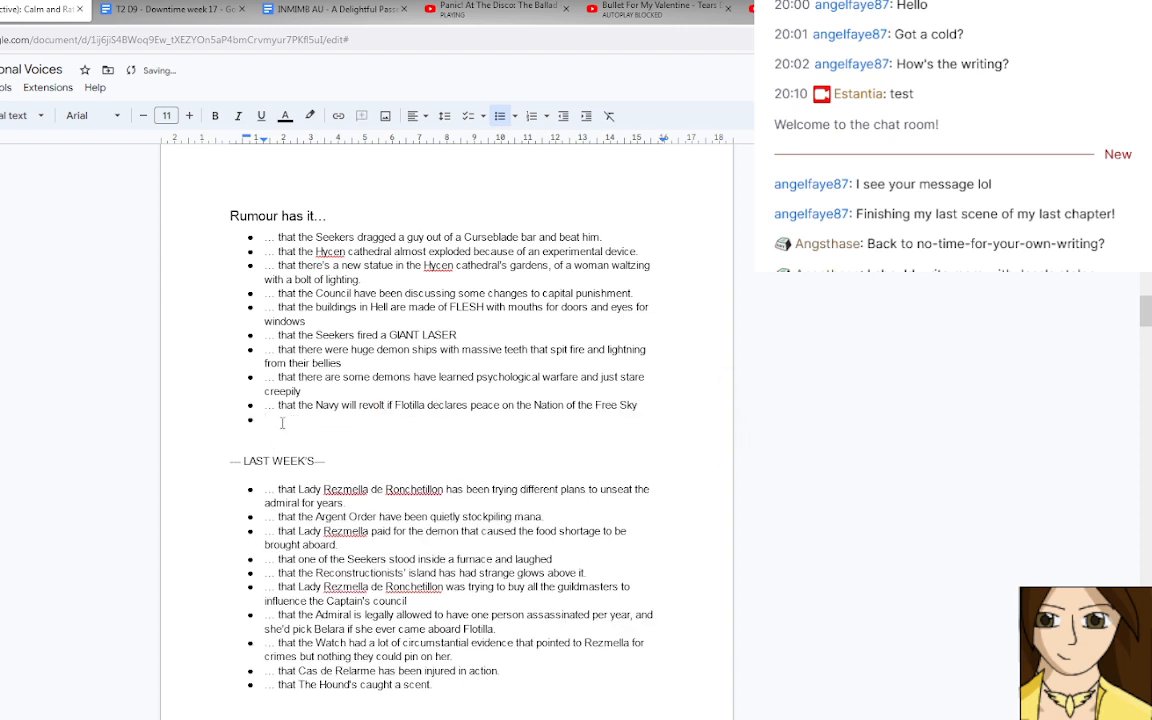
type("...")
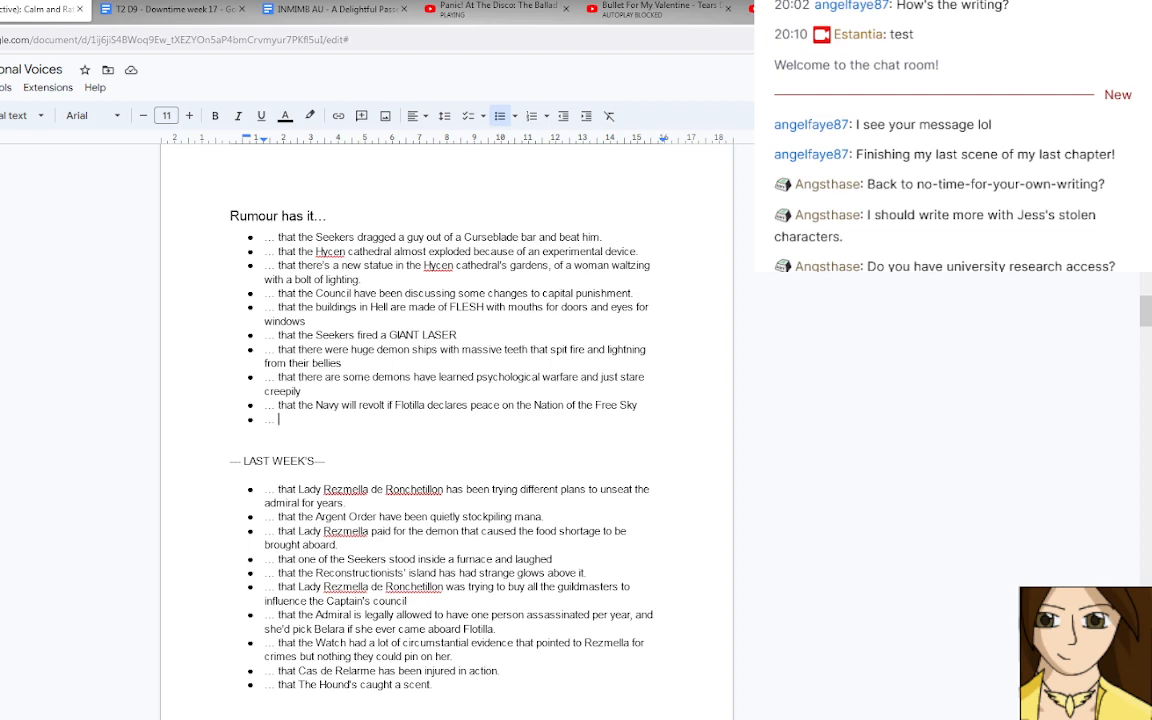
Open the "EotUS transcipt" document from Drive and read through its "The Guiding Star" section.
key("ctrl+shift+Tab")
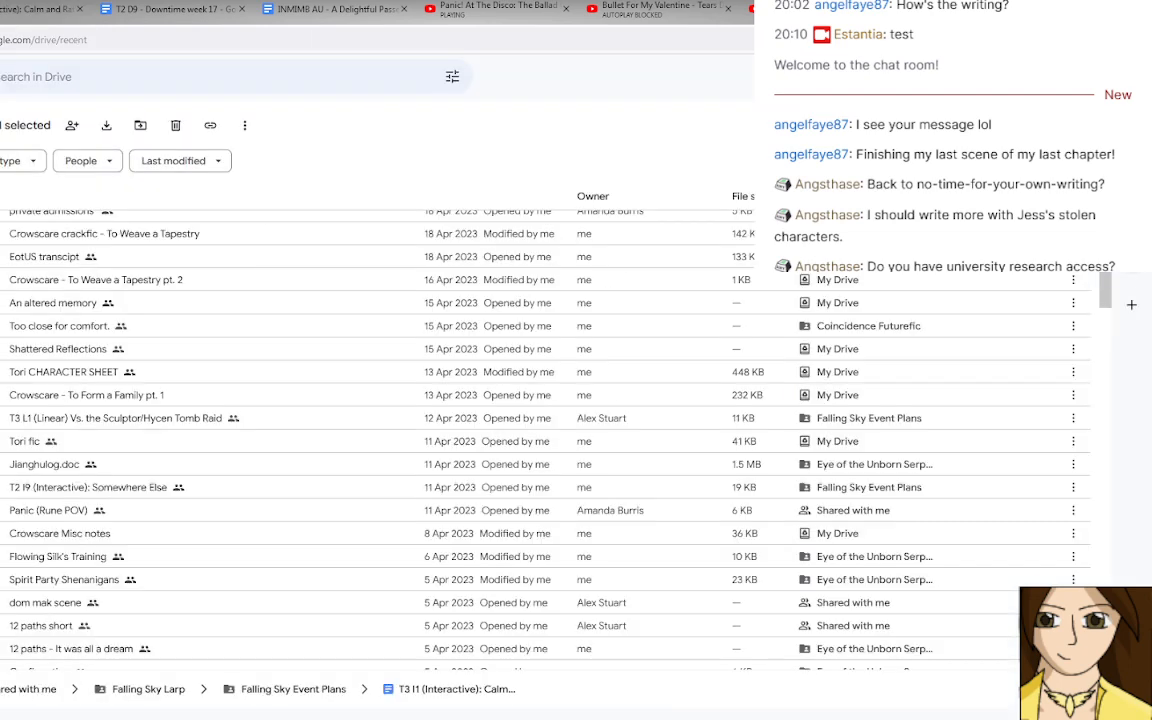
double_click(108, 235)
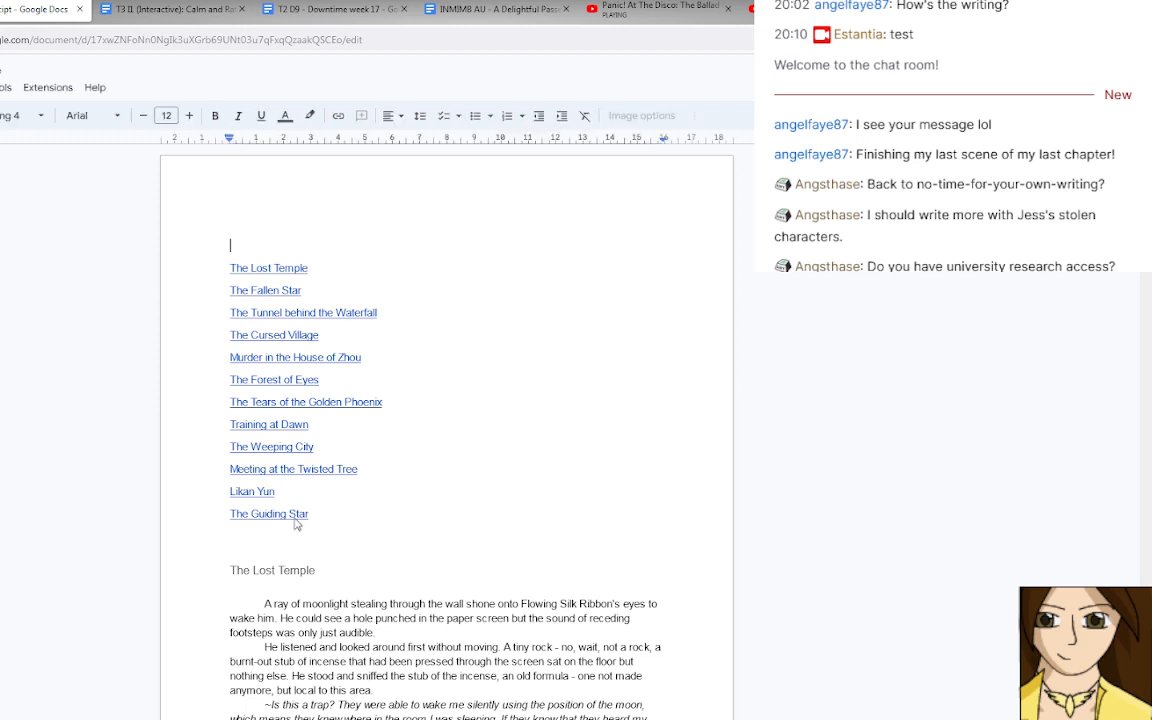
left_click(267, 514)
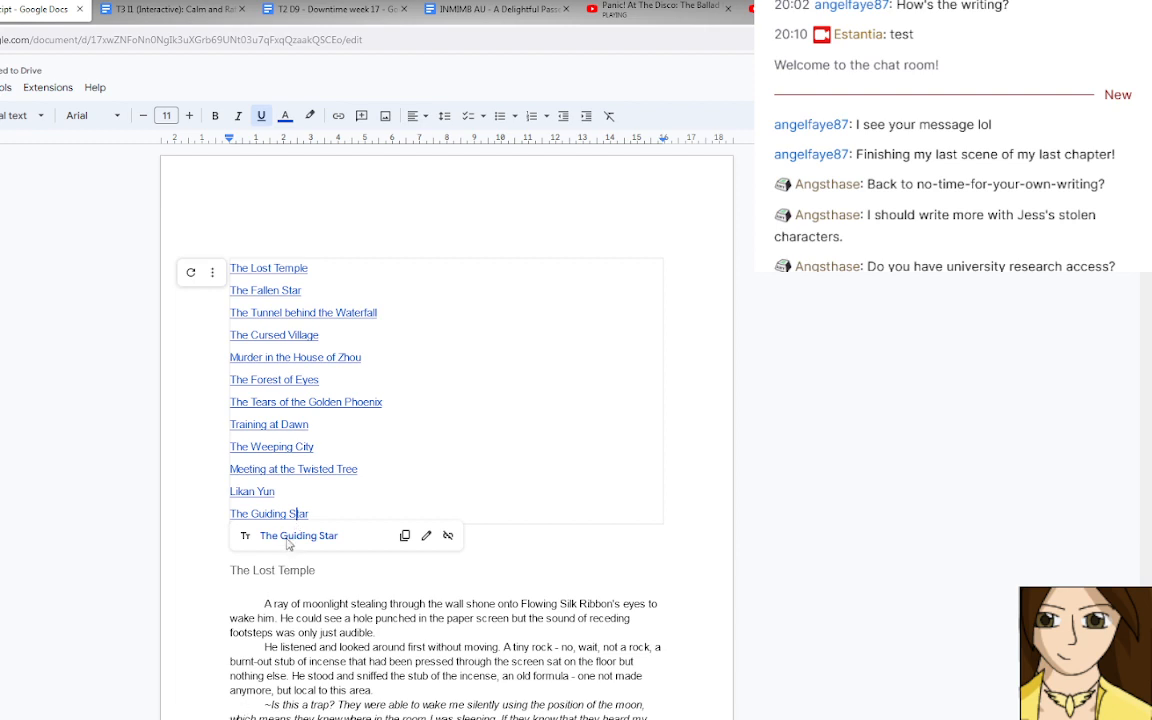
left_click(289, 540)
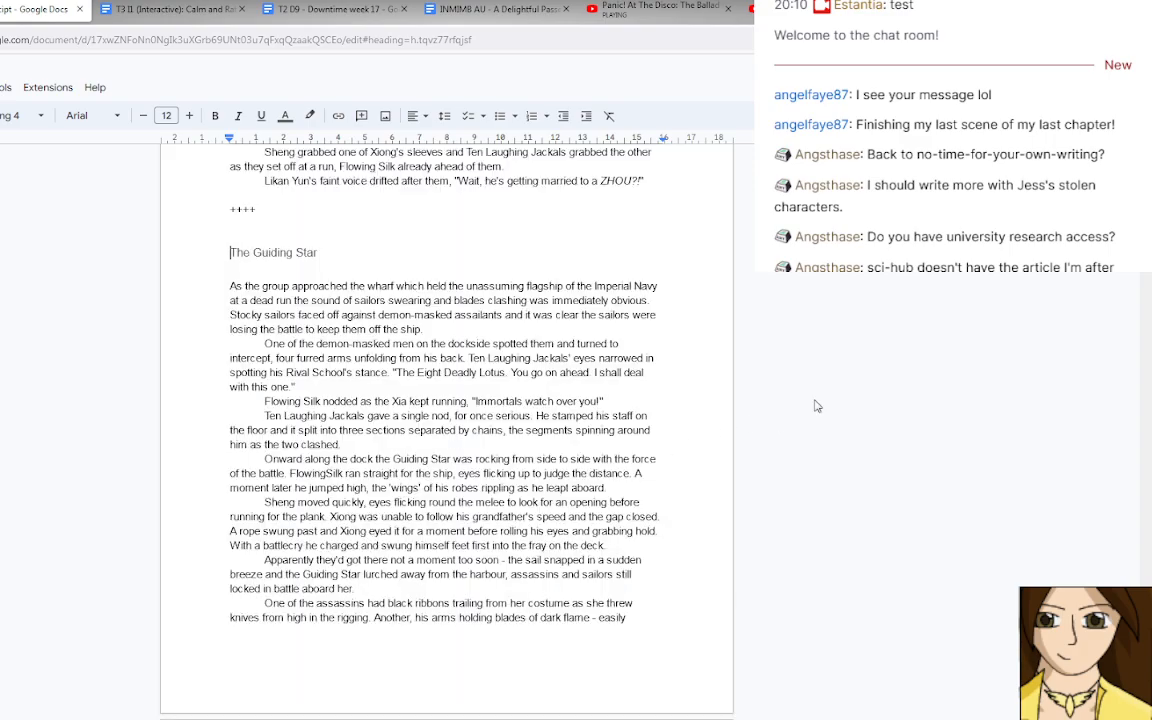
scroll(815, 406, "down", 5)
scroll(815, 410, "down", 15)
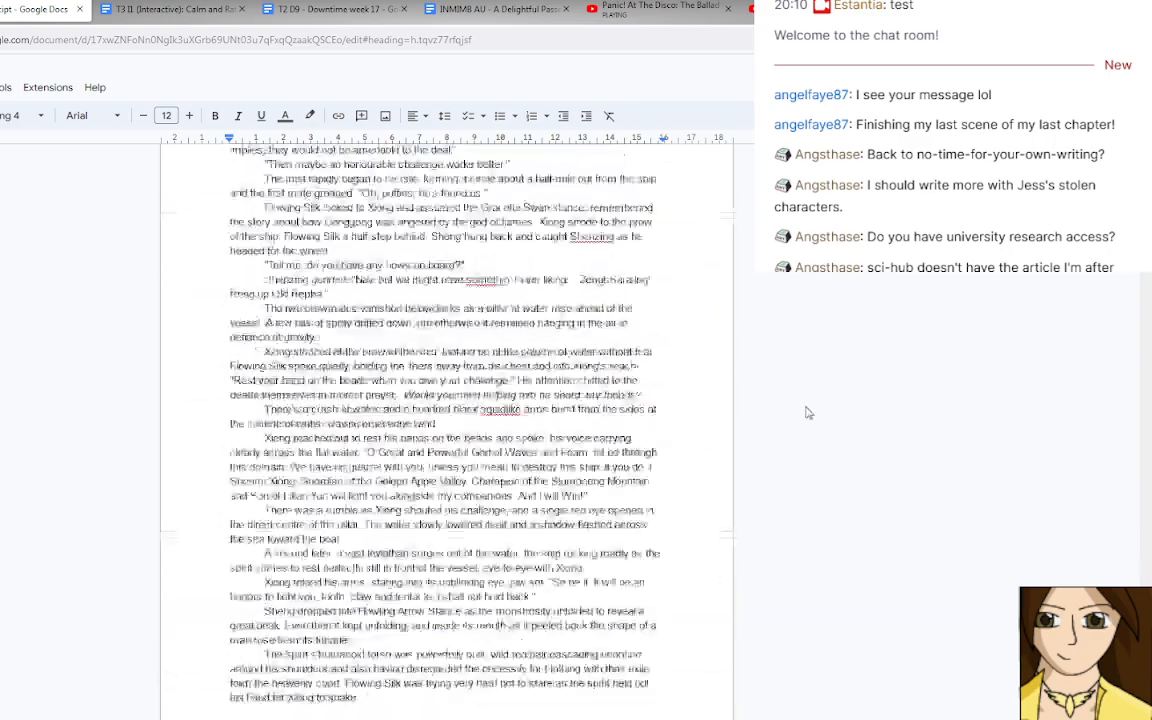
scroll(810, 411, "down", 10)
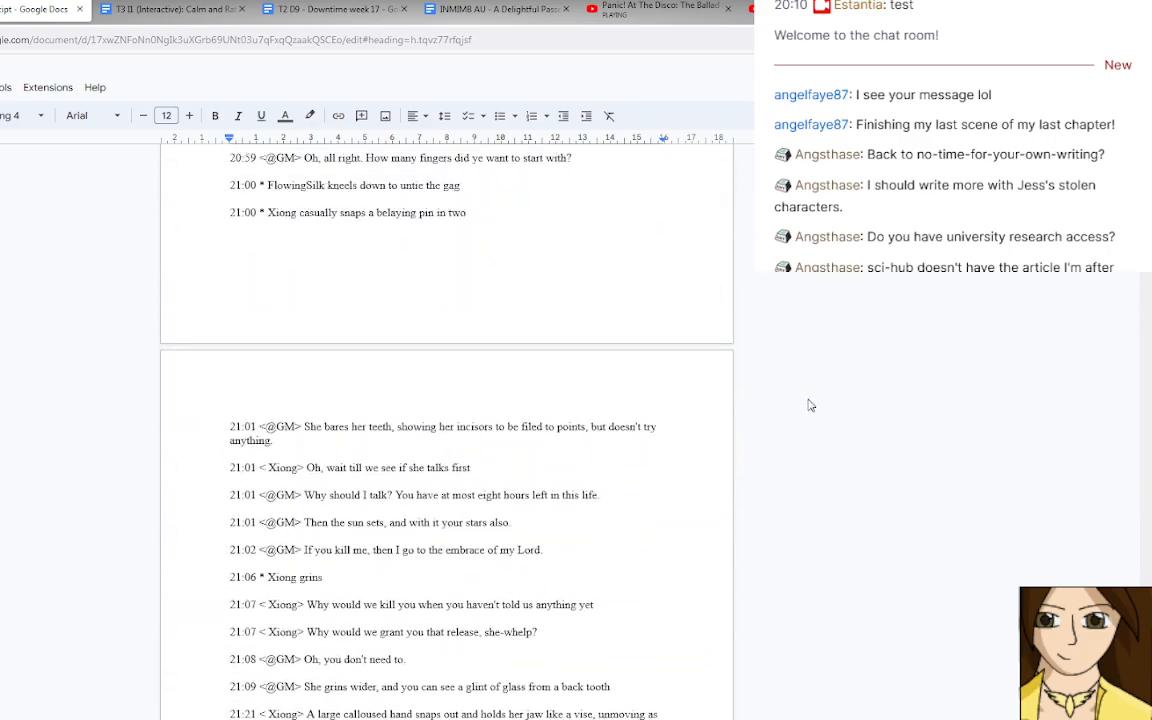
scroll(810, 405, "up", 4)
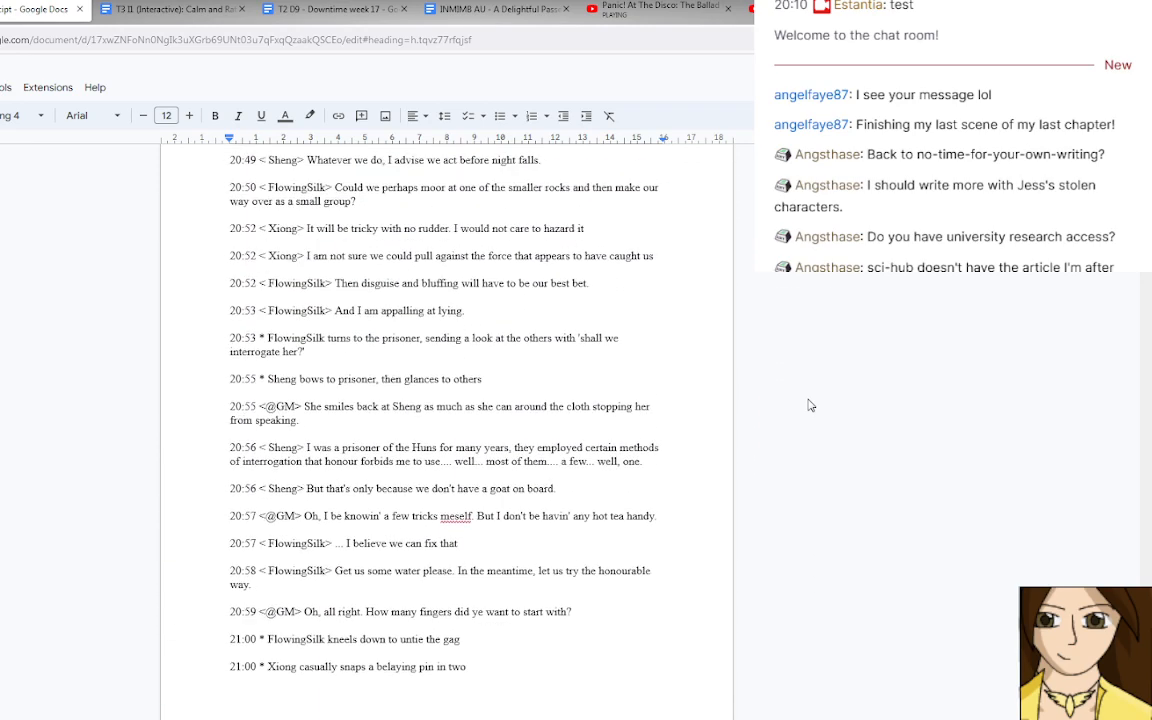
scroll(810, 405, "up", 4)
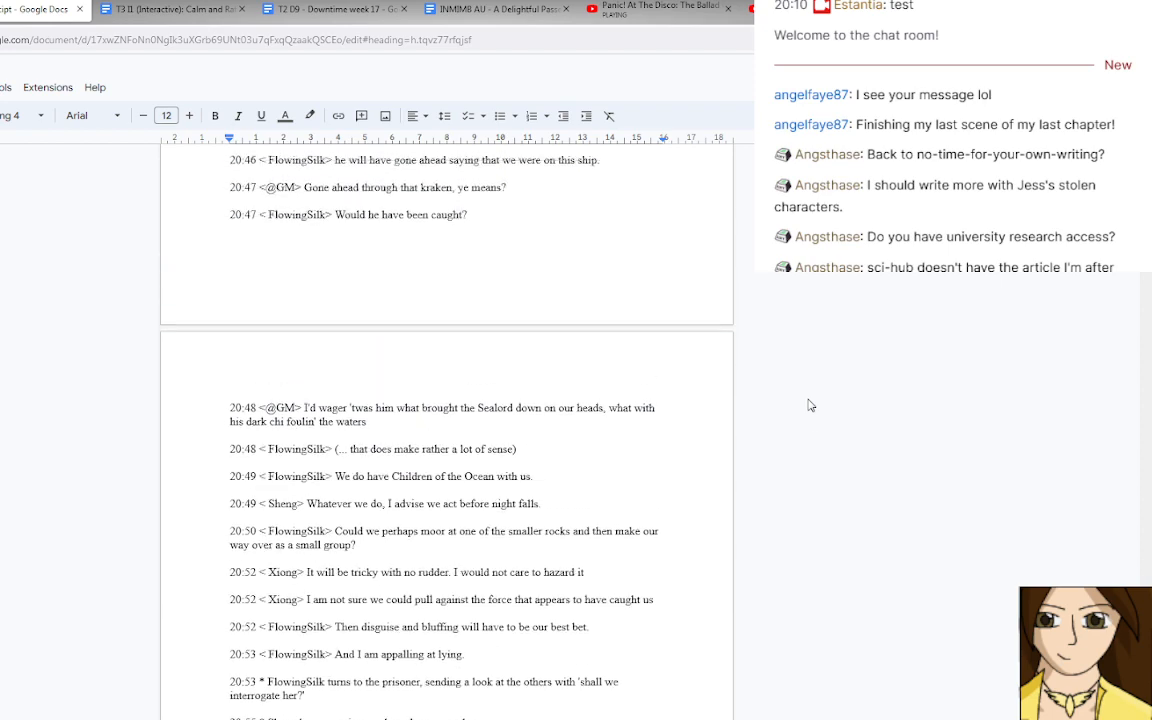
scroll(810, 405, "up", 3)
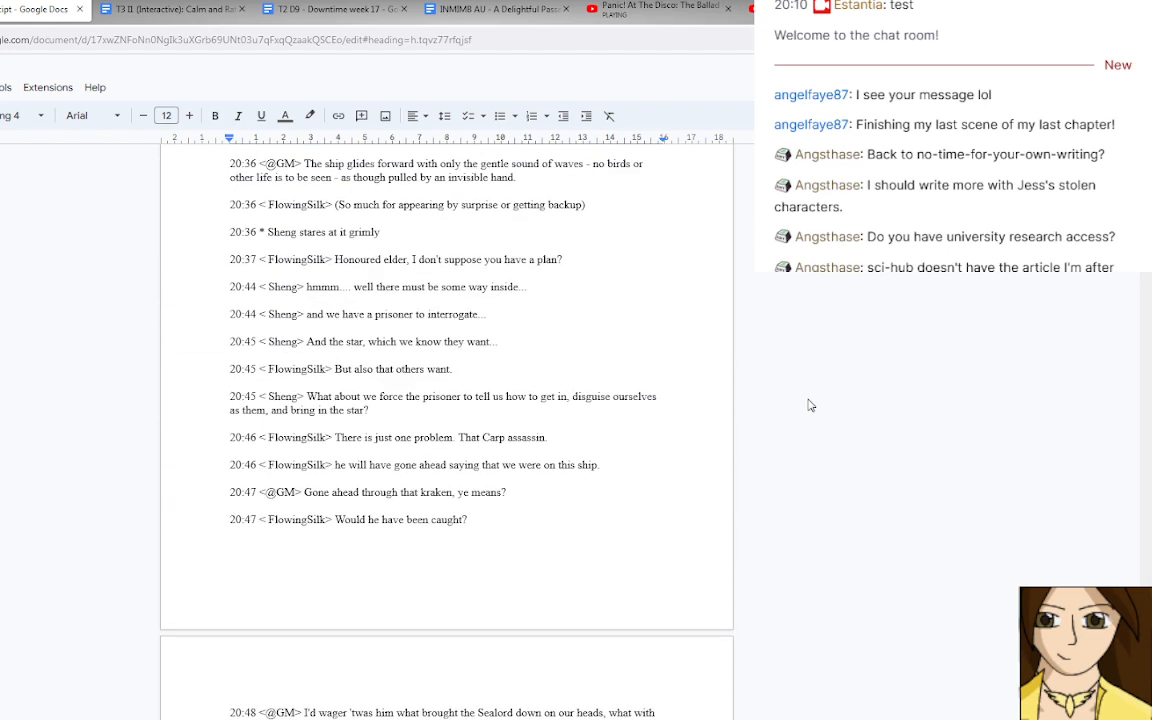
scroll(810, 405, "up", 3)
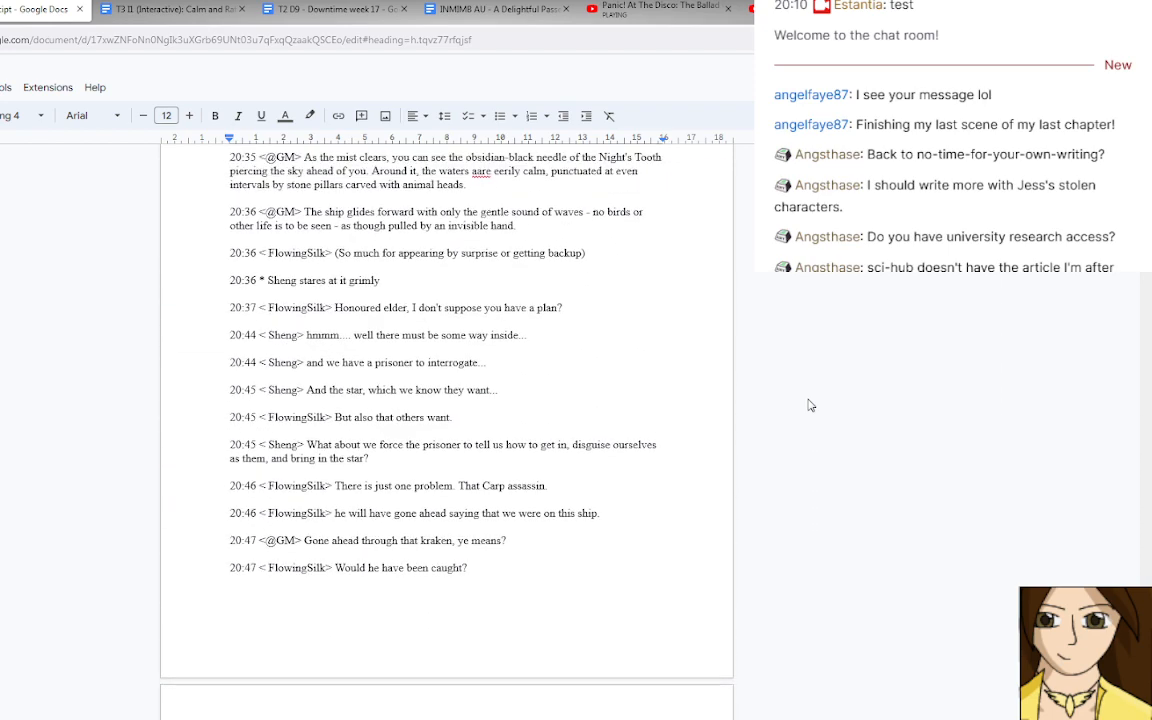
scroll(810, 405, "up", 6)
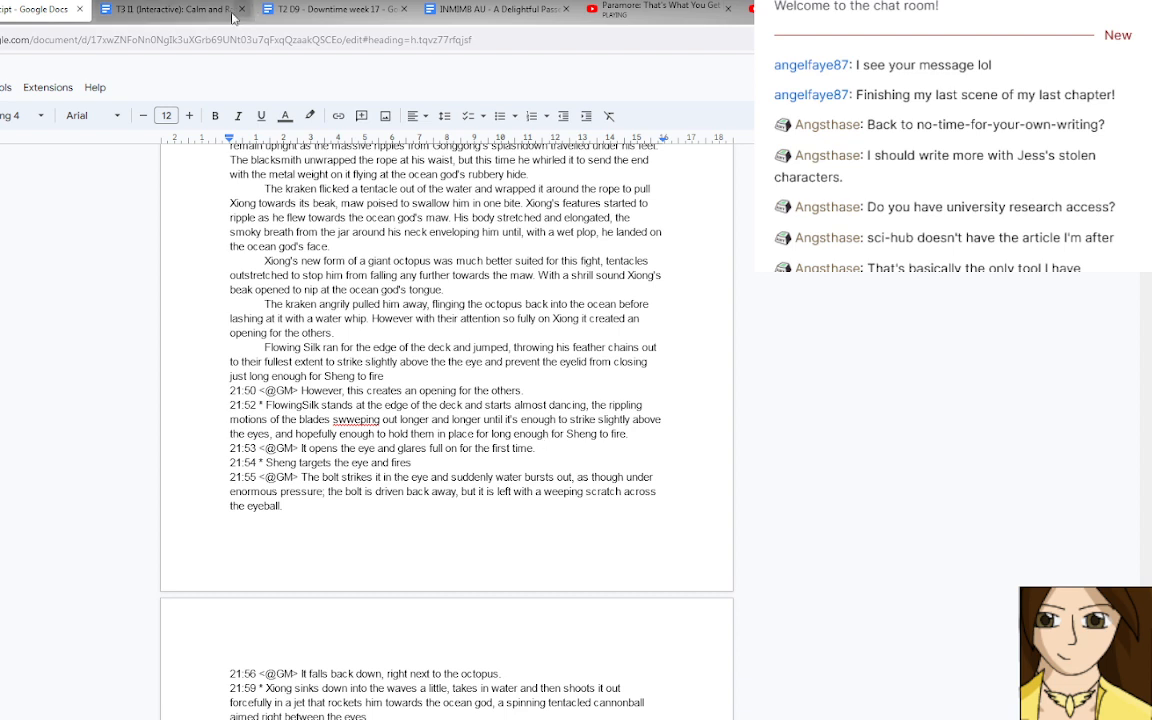
Return to the session document with the rumours and continue the new bullet with "that".
left_click(187, 12)
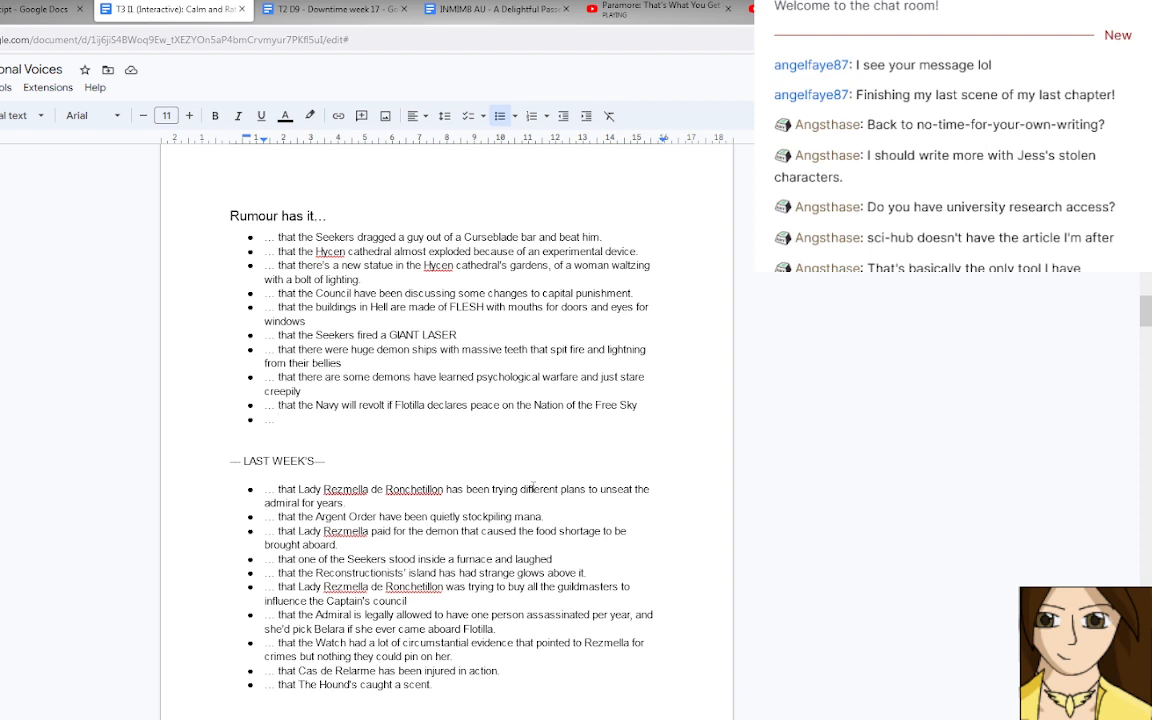
type("that Lady Rezmella w")
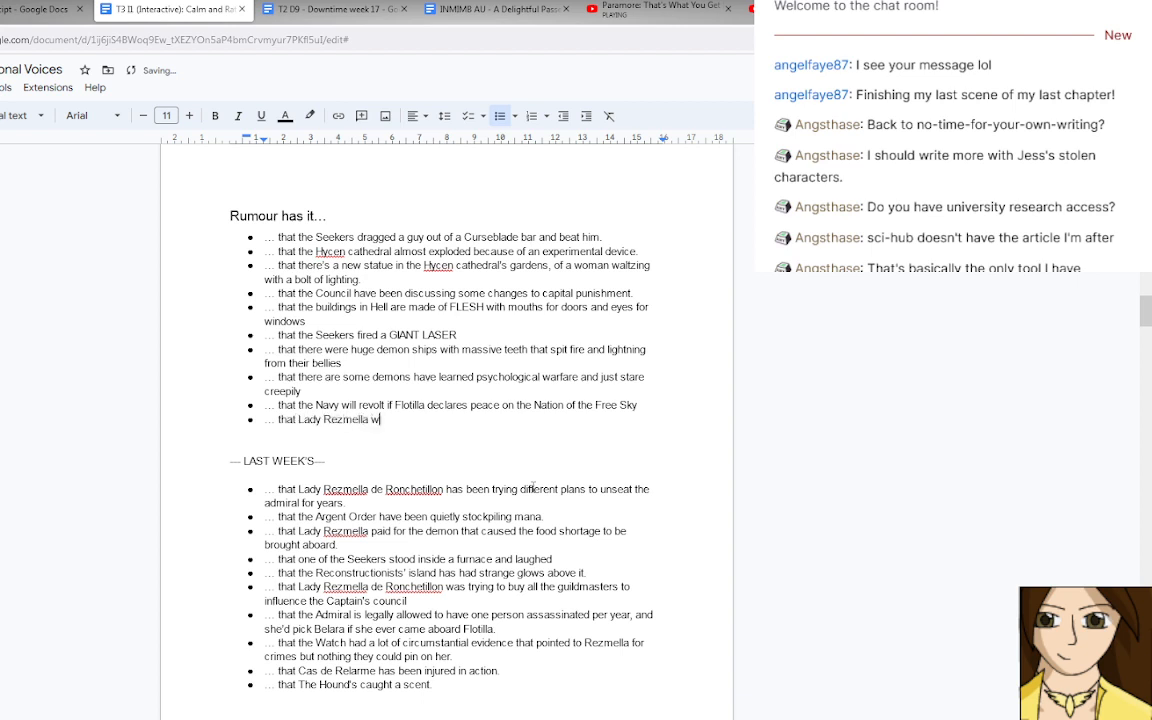
type("as paying a lot of people")
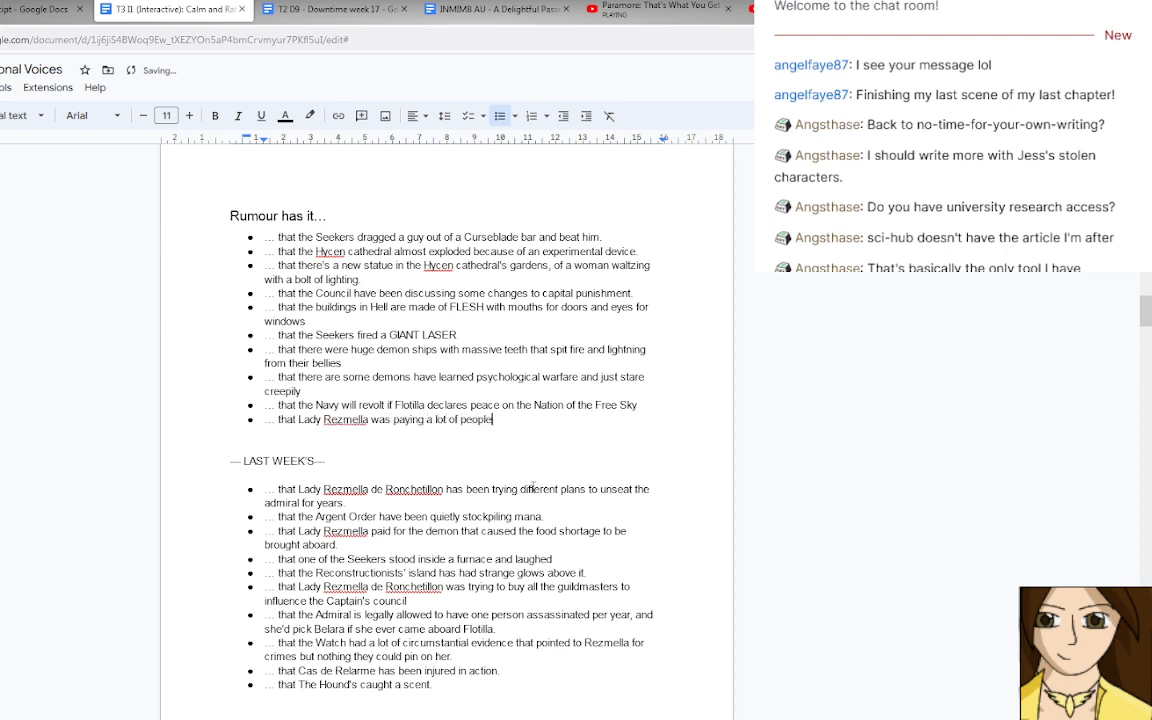
type(" to agi")
type("g")
Try the wording "Lady Rezmella was paying people to agitate" for the new rumour.
key("BackSpace")
type("tate")
key("BackSpace")
key("BackSpace")
key("BackSpace")
key("BackSpace")
key("BackSpace")
key("BackSpace")
key("BackSpace")
key("BackSpace")
key("BackSpace")
key("BackSpace")
key("BackSpace")
key("BackSpace")
key("BackSpace")
key("BackSpace")
key("BackSpace")
key("BackSpace")
key("BackSpace")
key("BackSpace")
key("BackSpace")
key("BackSpace")
type("people to agitate")
Expand the lady's name in the new rumour to "Lady Rezmella de Ronchetillon".
left_click(371, 417)
type("de Ronchel")
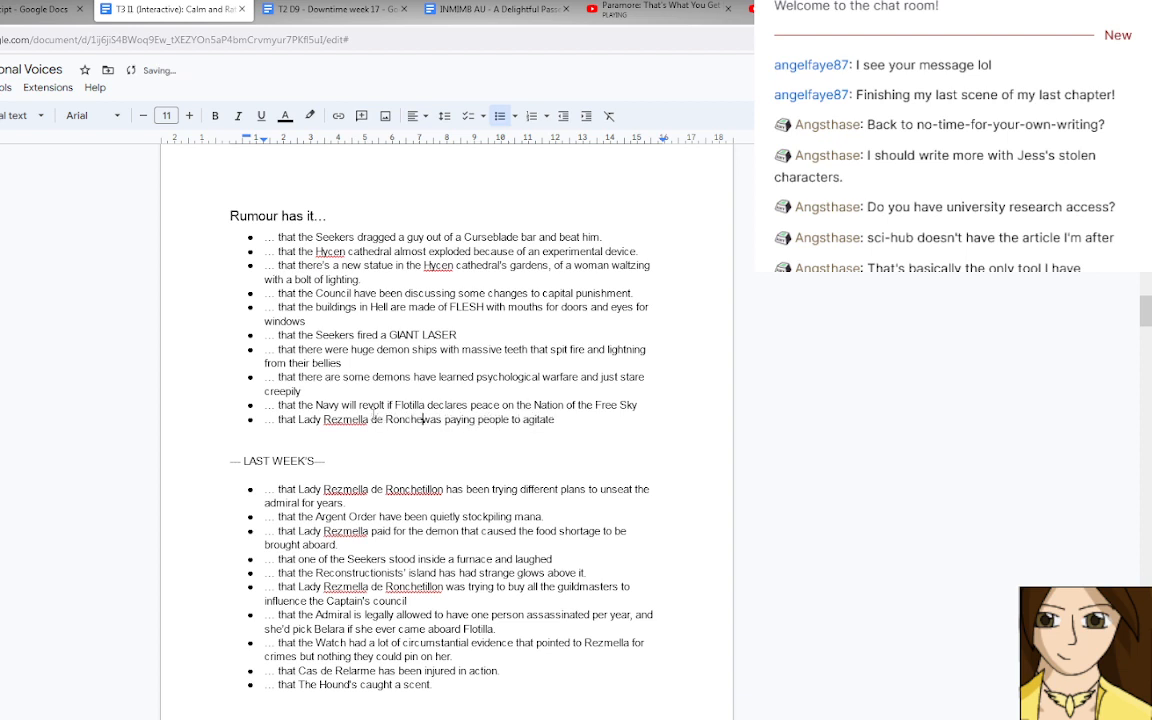
type("illon")
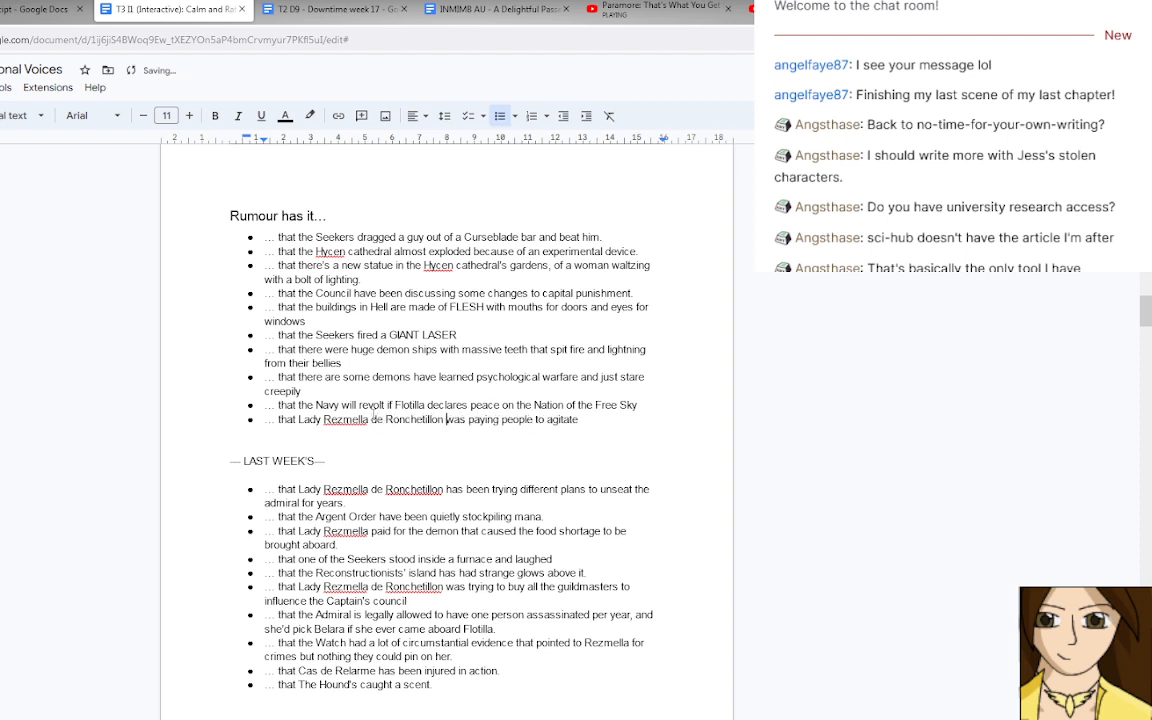
Extend the end of the Lady Rezmella rumour with "against the nation of the Free Sky".
left_click(616, 420)
type("against the Nation of the")
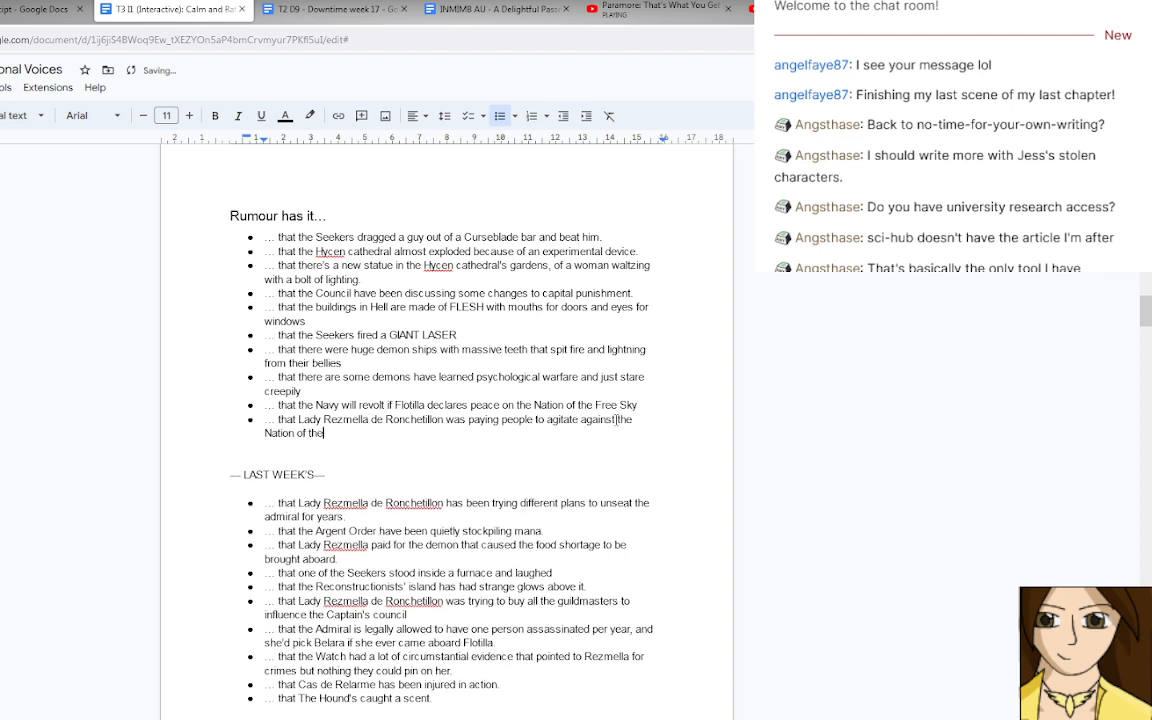
type(" Free")
key("BackSpace")
key("BackSpace")
key("BackSpace")
key("BackSpace")
key("BackSpace")
key("BackSpace")
key("BackSpace")
key("BackSpace")
key("BackSpace")
key("BackSpace")
key("BackSpace")
key("BackSpace")
key("BackSpace")
key("BackSpace")
key("BackSpace")
key("BackSpace")
key("BackSpace")
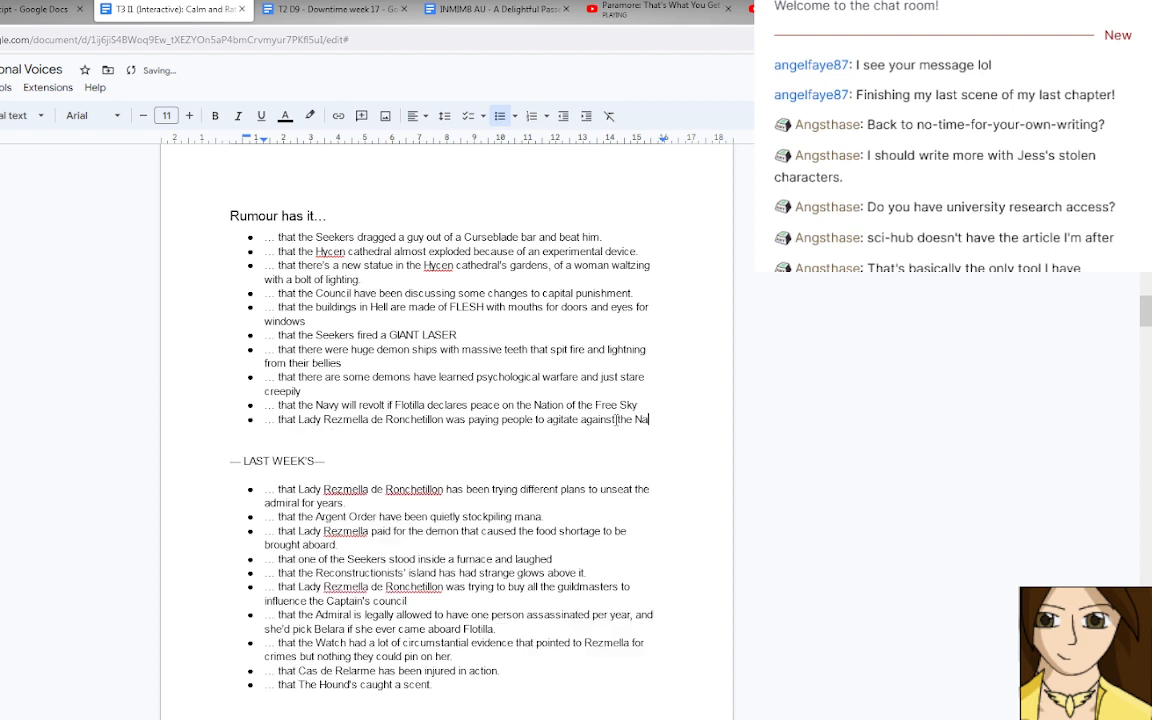
key("BackSpace")
key("BackSpace")
type("nation of the F")
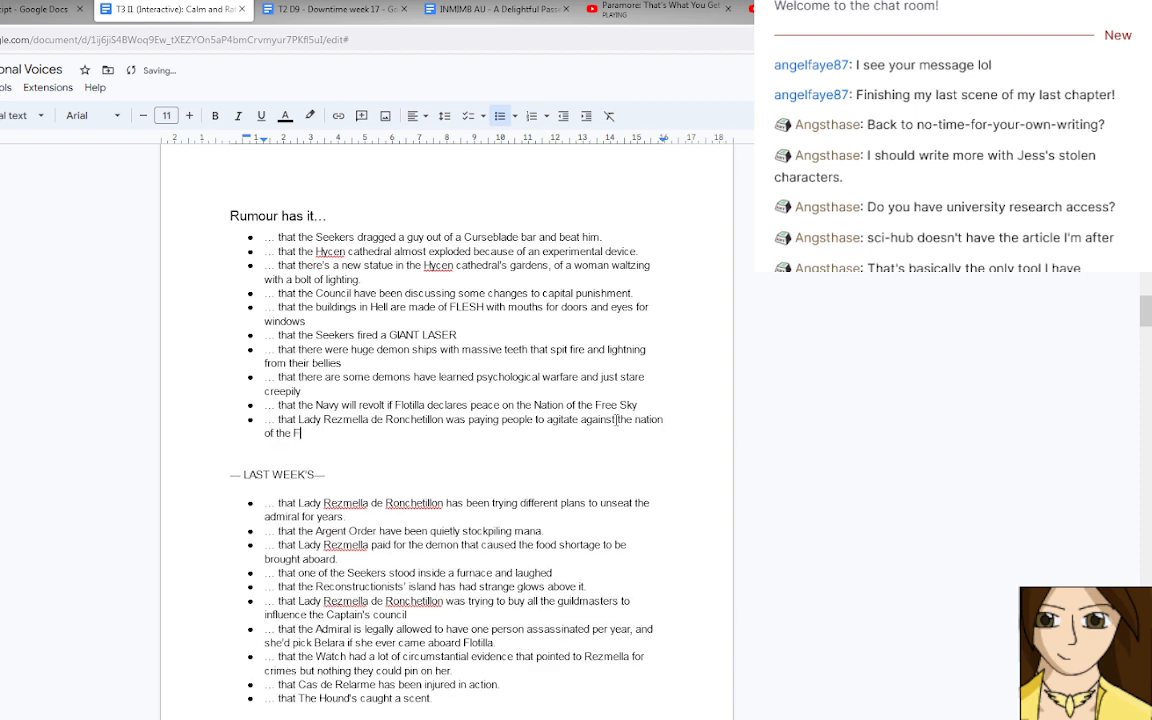
type("ree Sky")
Replace the rumour text after "that" with "a lot of people who were agitating against the Nation of the Free Sky have backed off suddenly.".
scroll(616, 419, "up", 1)
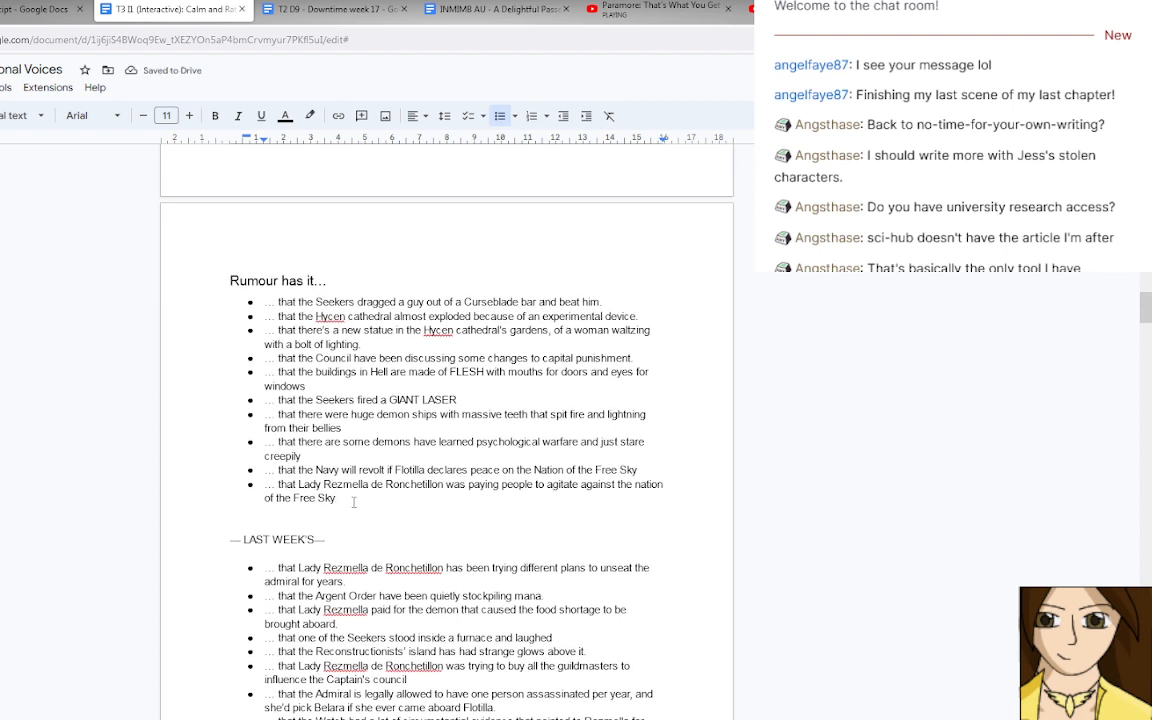
key("ctrl+shift+Left")
key("ctrl+shift+Left")
key("ctrl+shift+Left")
key("ctrl+shift+Left")
key("ctrl+shift+Left")
key("ctrl+shift+Left")
key("ctrl+shift+Left")
key("ctrl+shift+Left")
key("ctrl+shift+Left")
key("ctrl+shift+Left")
key("ctrl+shift+Left")
key("ctrl+shift+Left")
key("ctrl+shift+Left")
key("ctrl+shift+Left")
key("ctrl+shift+Left")
key("ctrl+shift+Left")
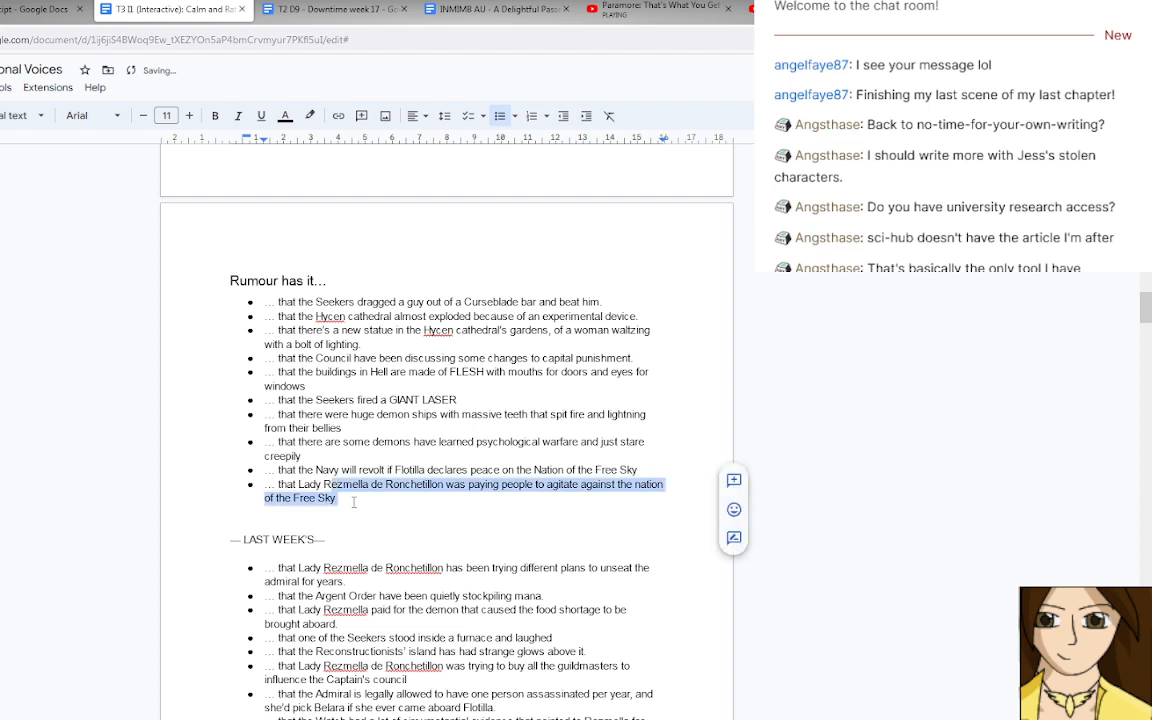
type("a ")
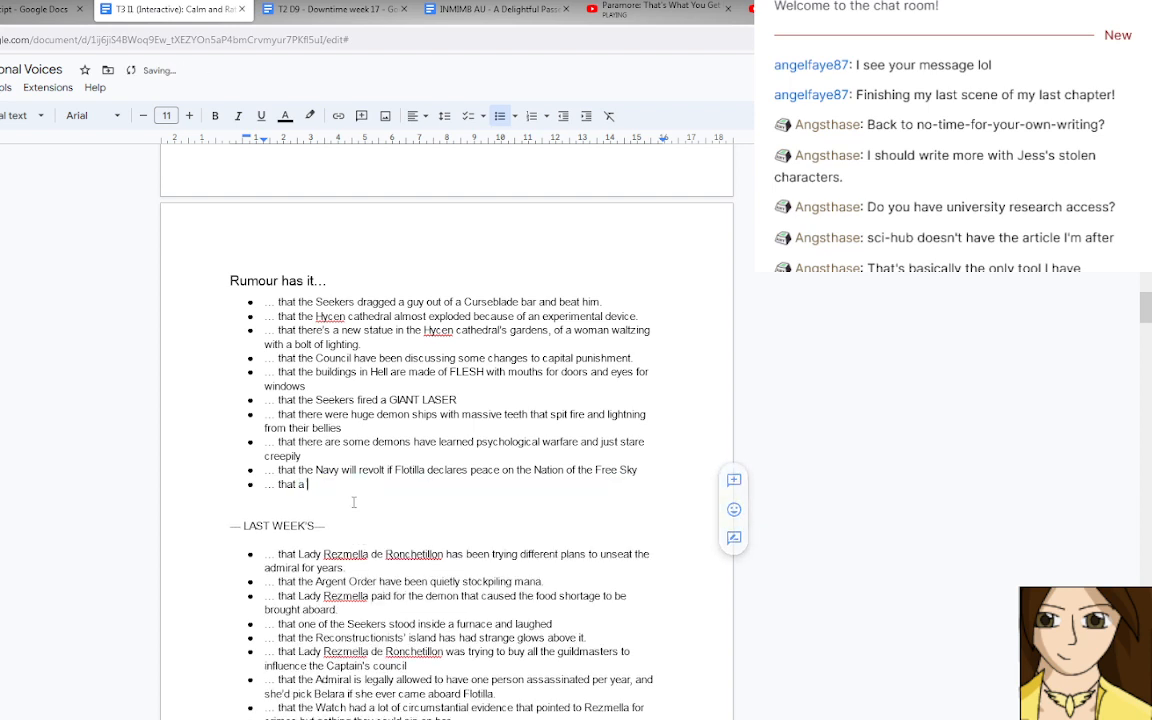
type("lot of people ")
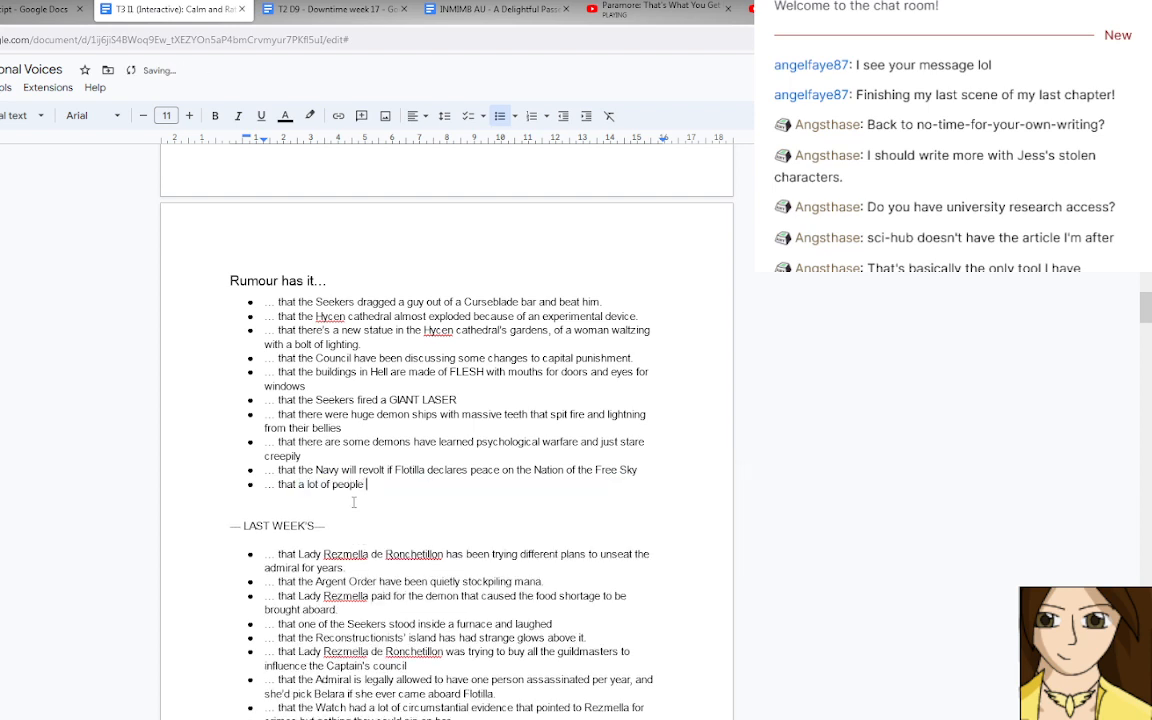
type("who were agitating against the Nat")
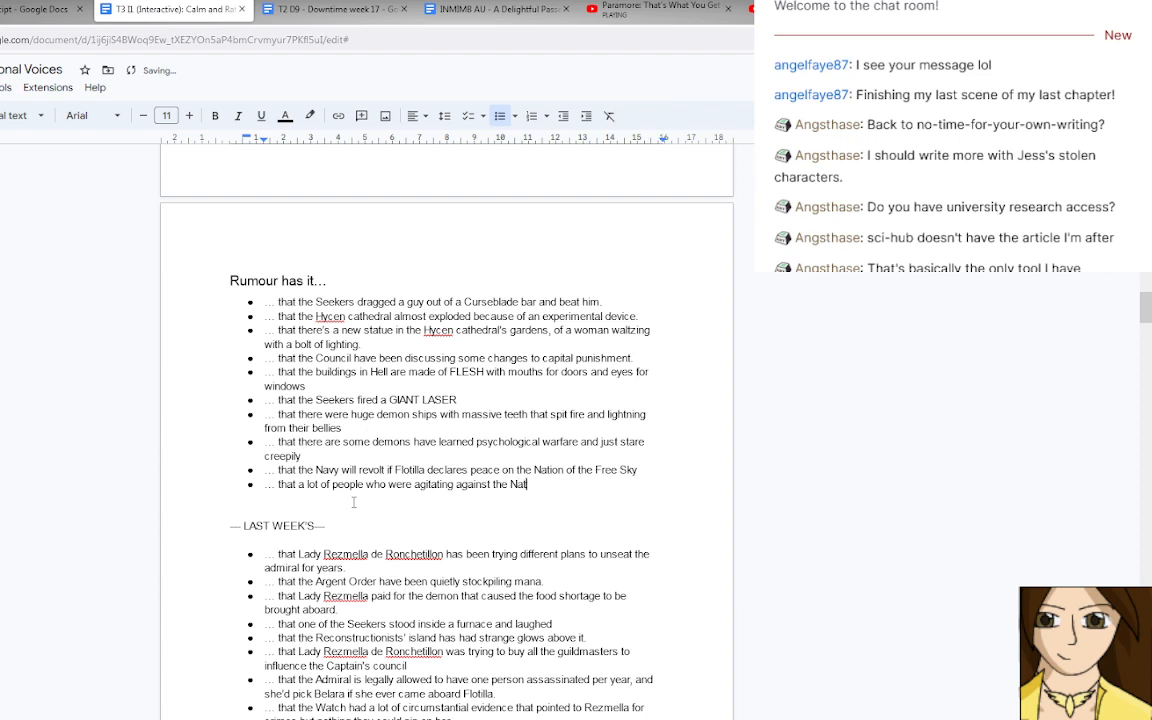
type("ion of the Free Sky have ")
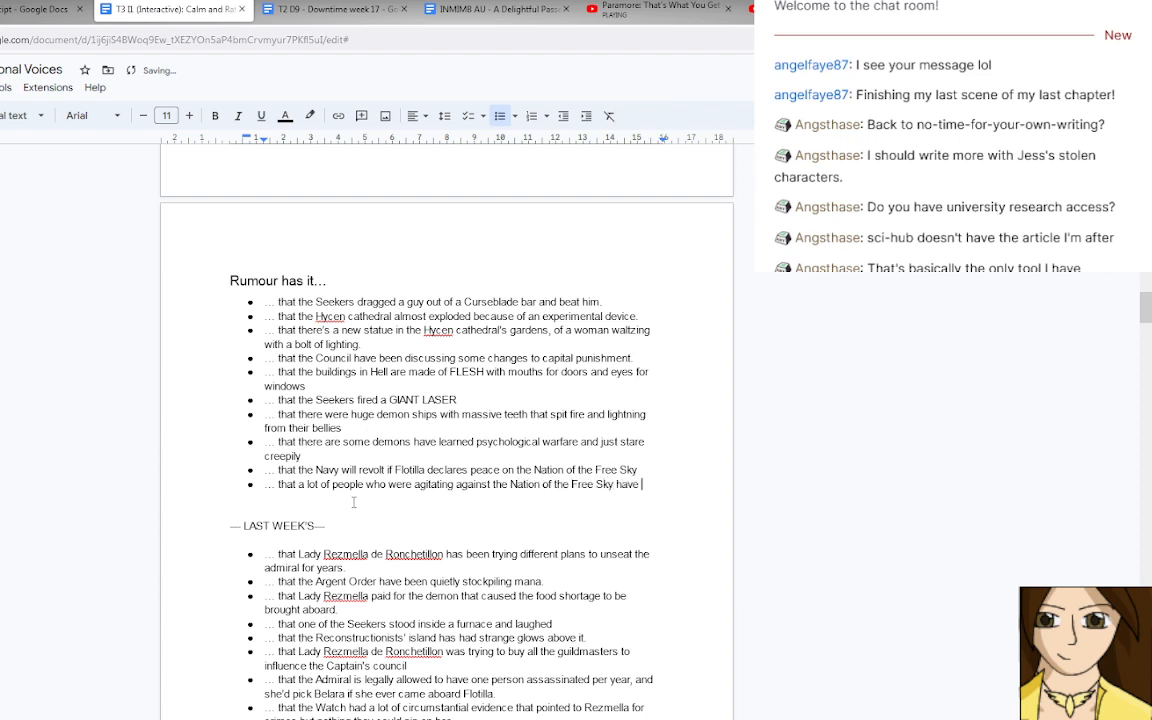
type("backed o")
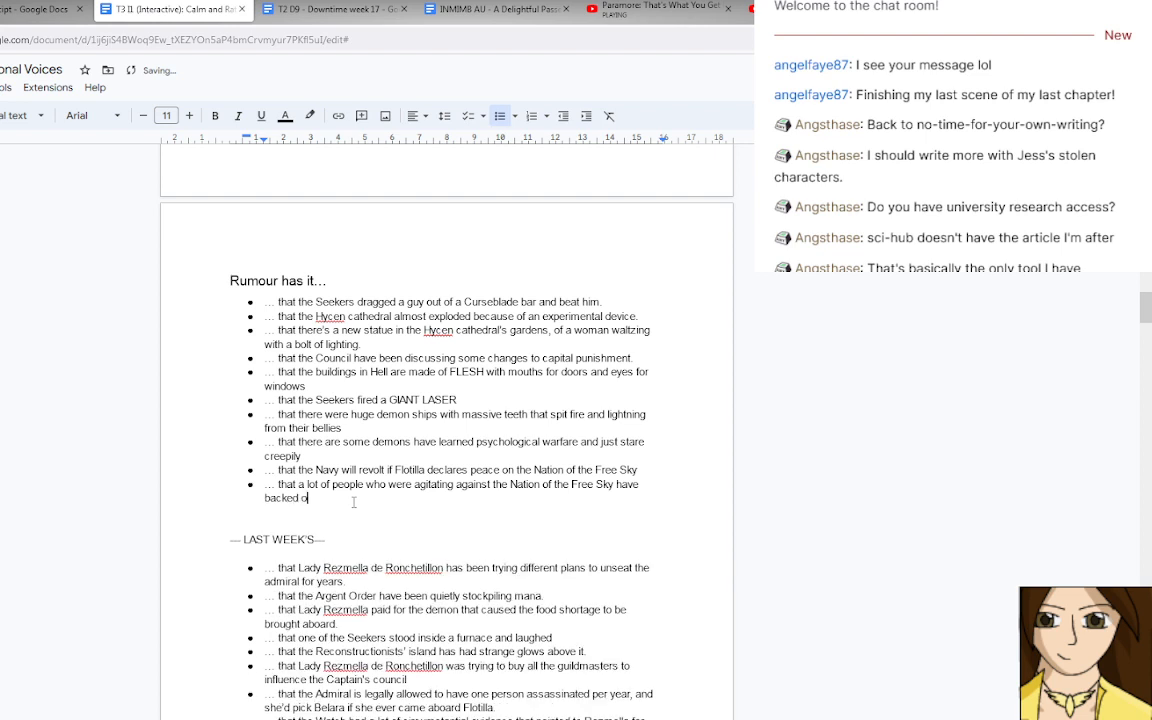
type("ff suddenly.")
Change "a lot of" to "most" in the rumour about people agitating against the Nation of the Free Sky.
double_click(313, 484)
key("BackSpace")
key("BackSpace")
key("BackSpace")
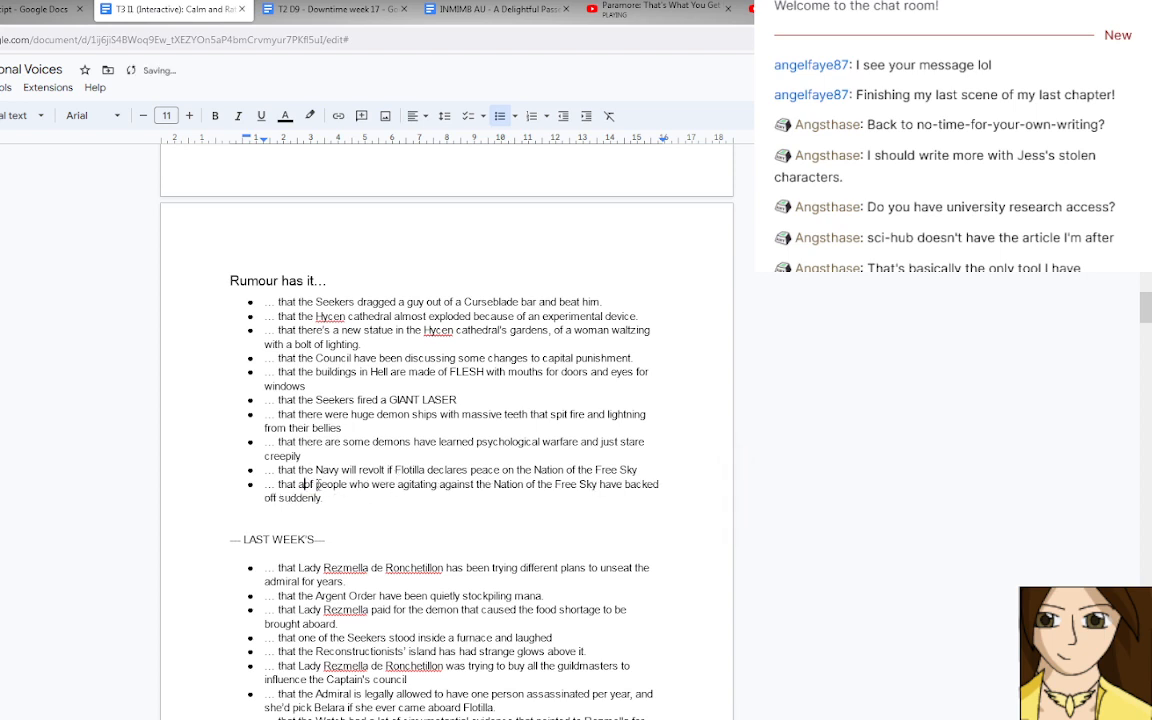
key("Delete")
key("Delete")
key("Delete")
type("most")
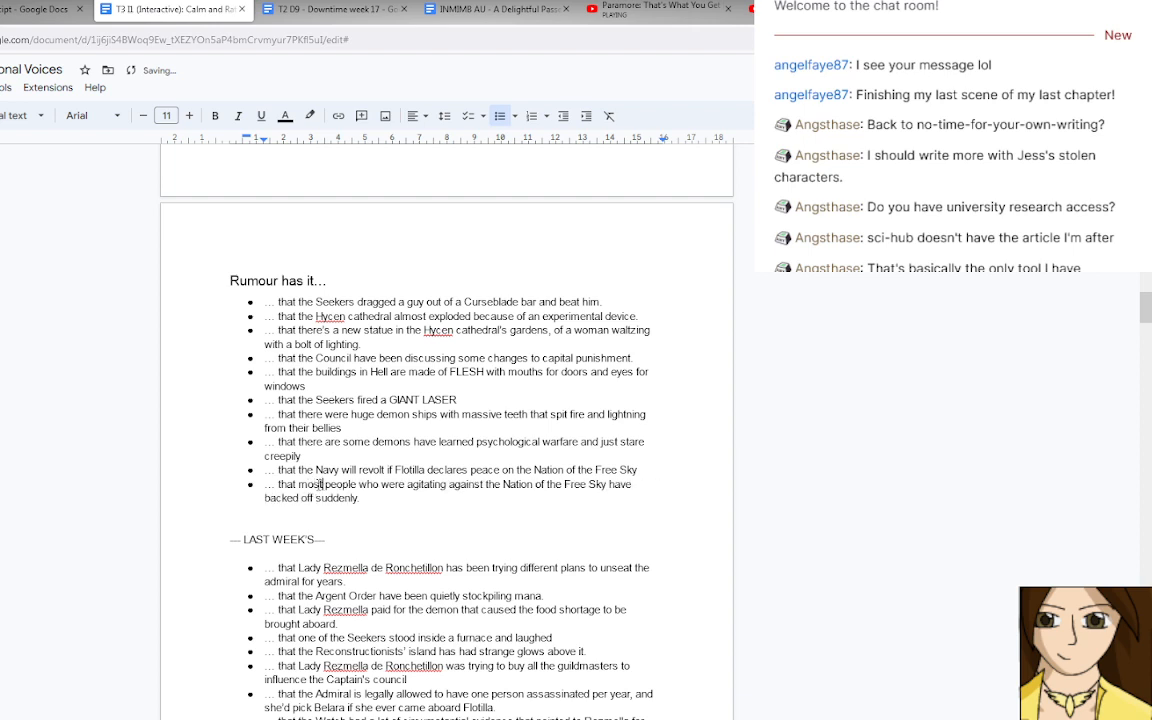
scroll(421, 529, "down", 1)
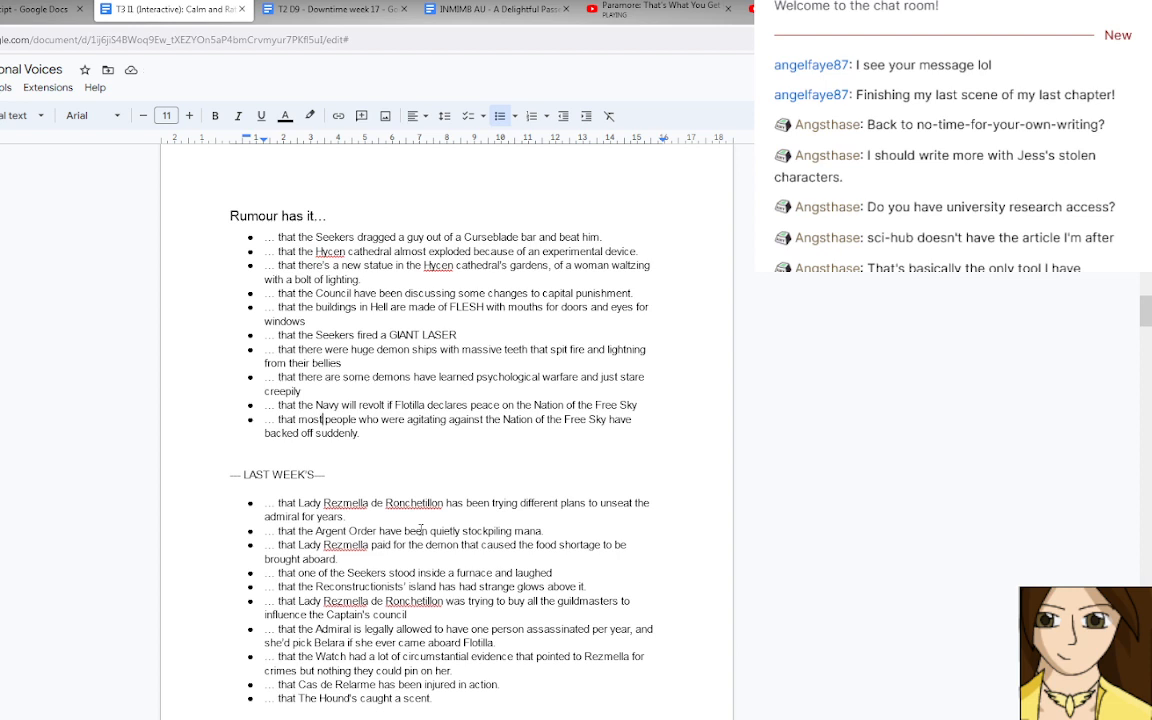
scroll(421, 529, "down", 2)
scroll(421, 529, "up", 3)
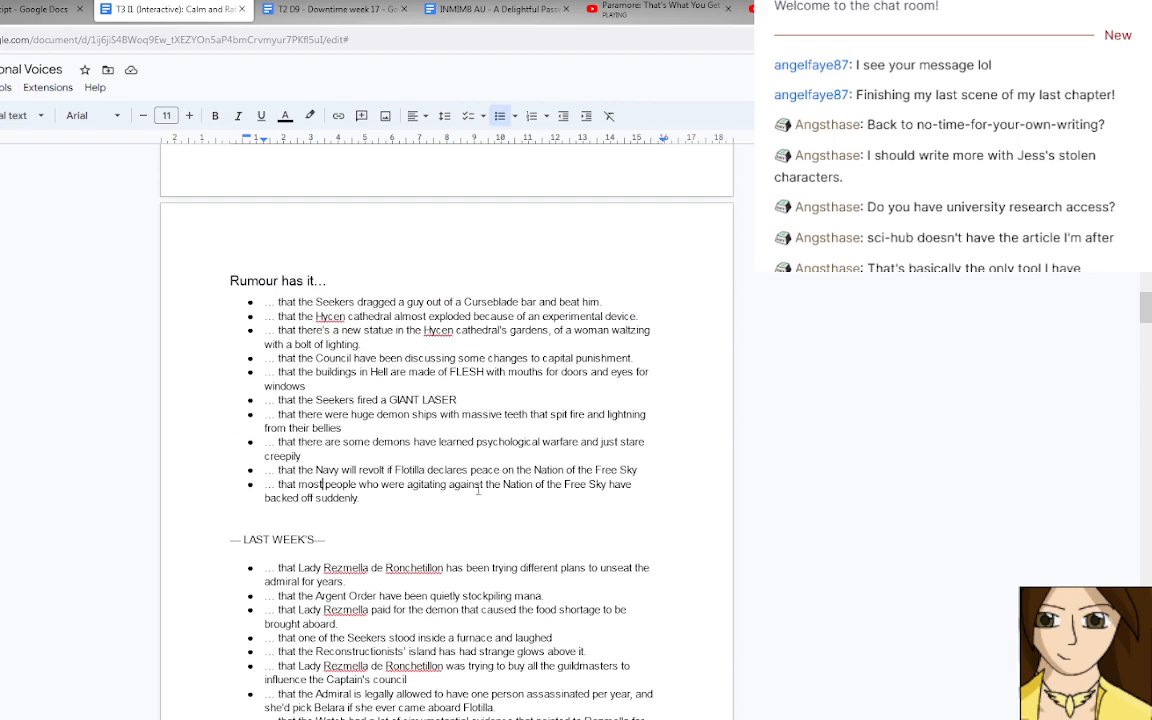
Delete the completed "you went to hell?" encounter with all its notes and the blank space it leaves.
left_click_drag(1146, 306, 1146, 622)
left_click_drag(1146, 682, 1146, 574)
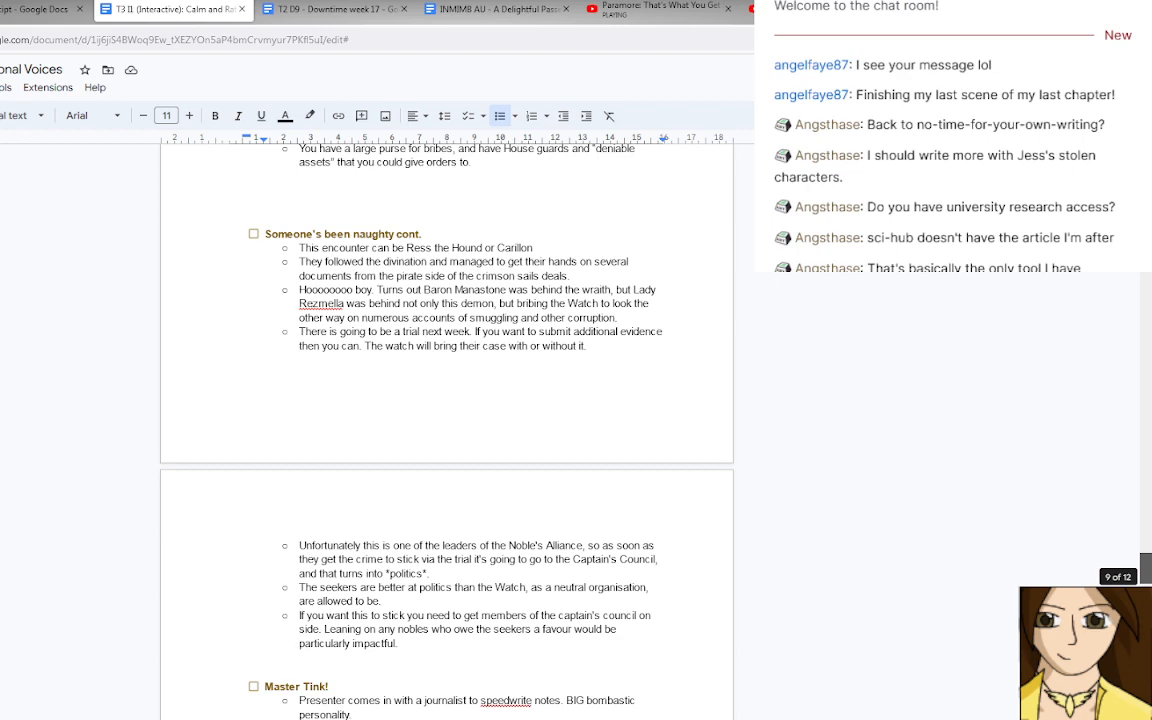
scroll(446, 430, "down", 20)
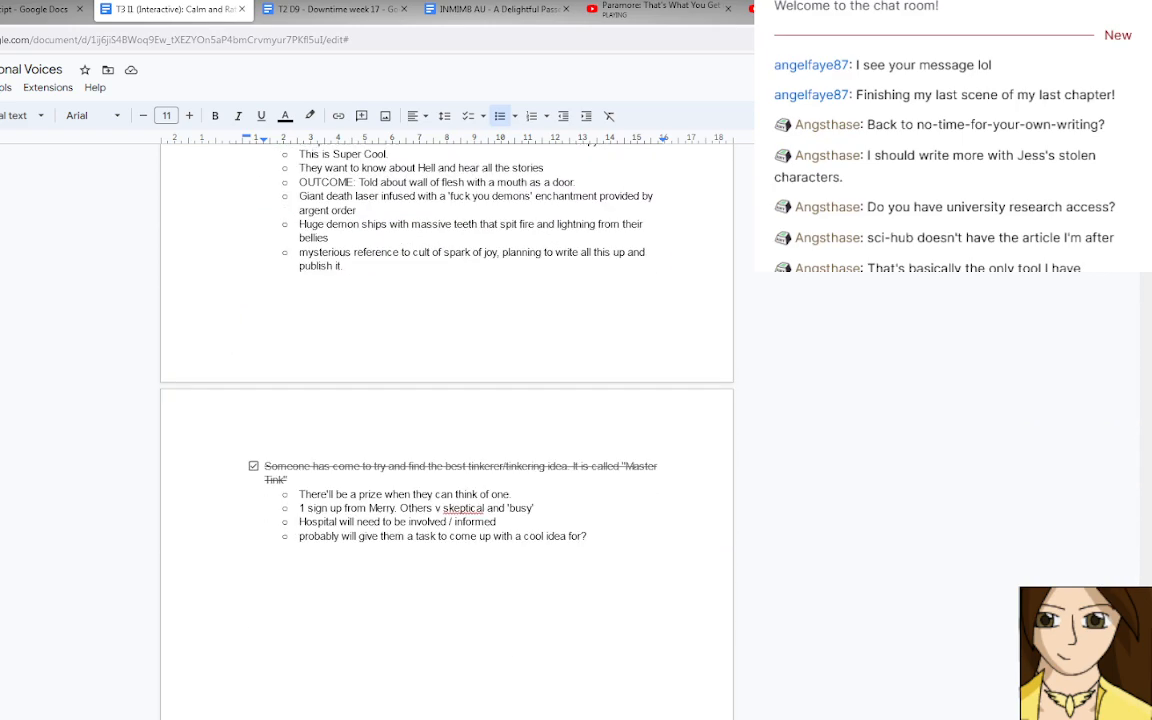
scroll(446, 430, "up", 3)
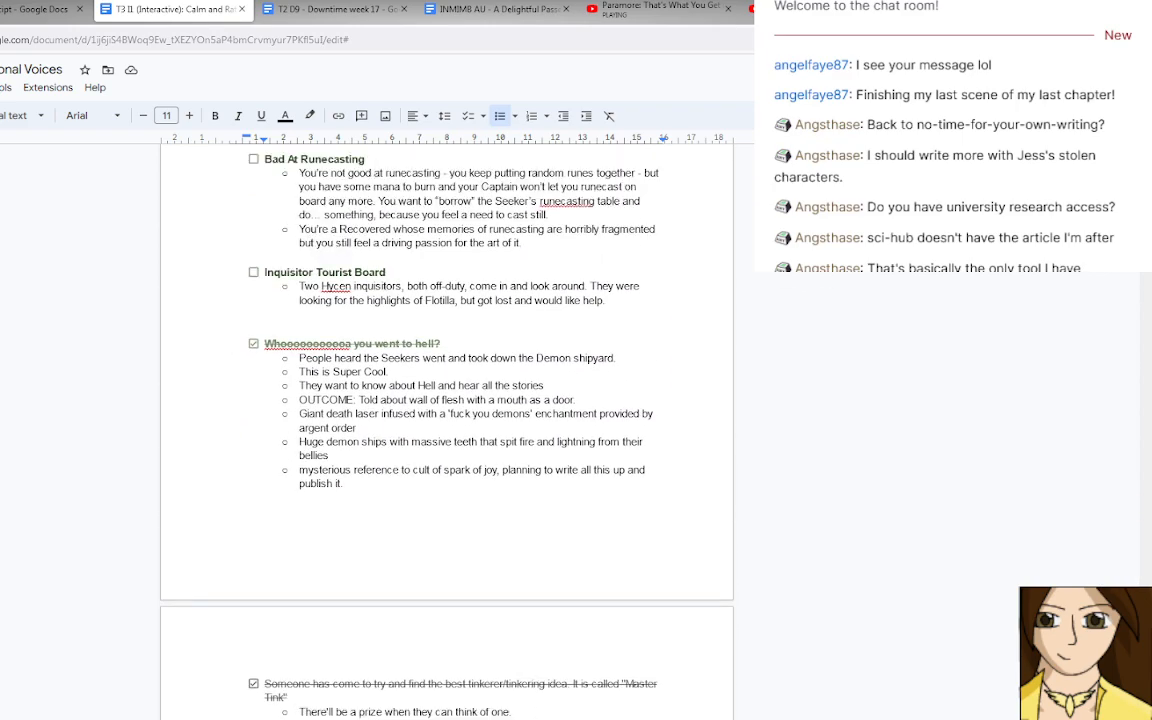
left_click_drag(345, 484, 245, 343)
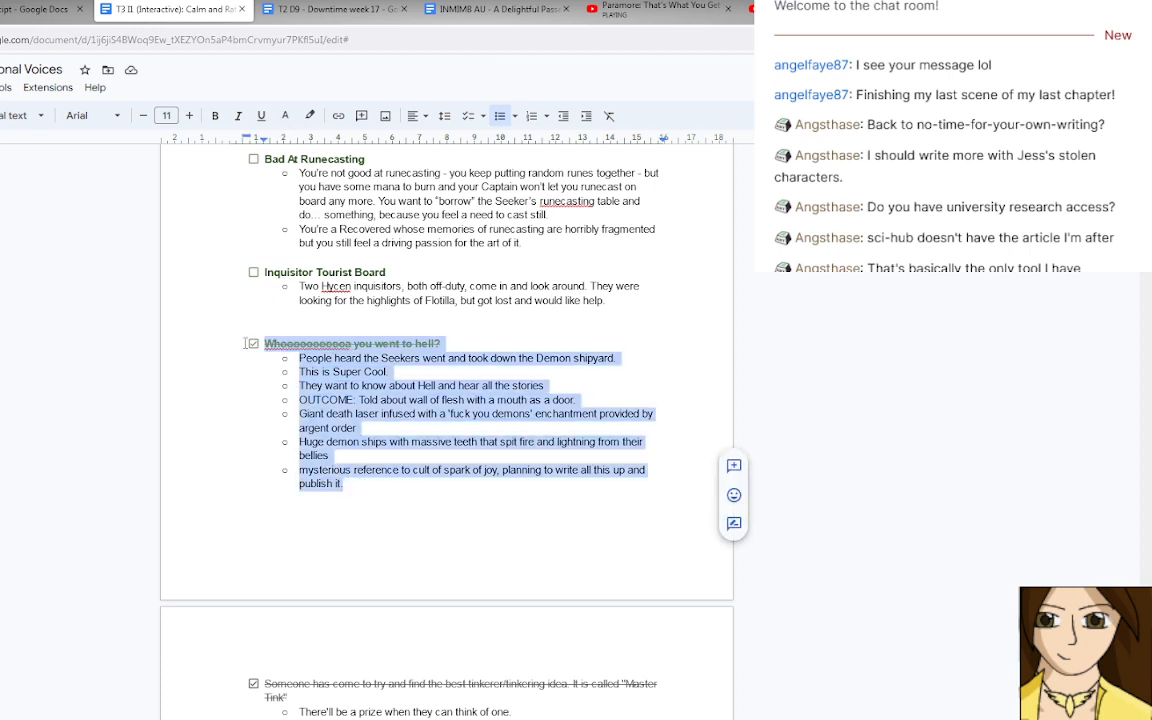
key("BackSpace")
key("BackSpace")
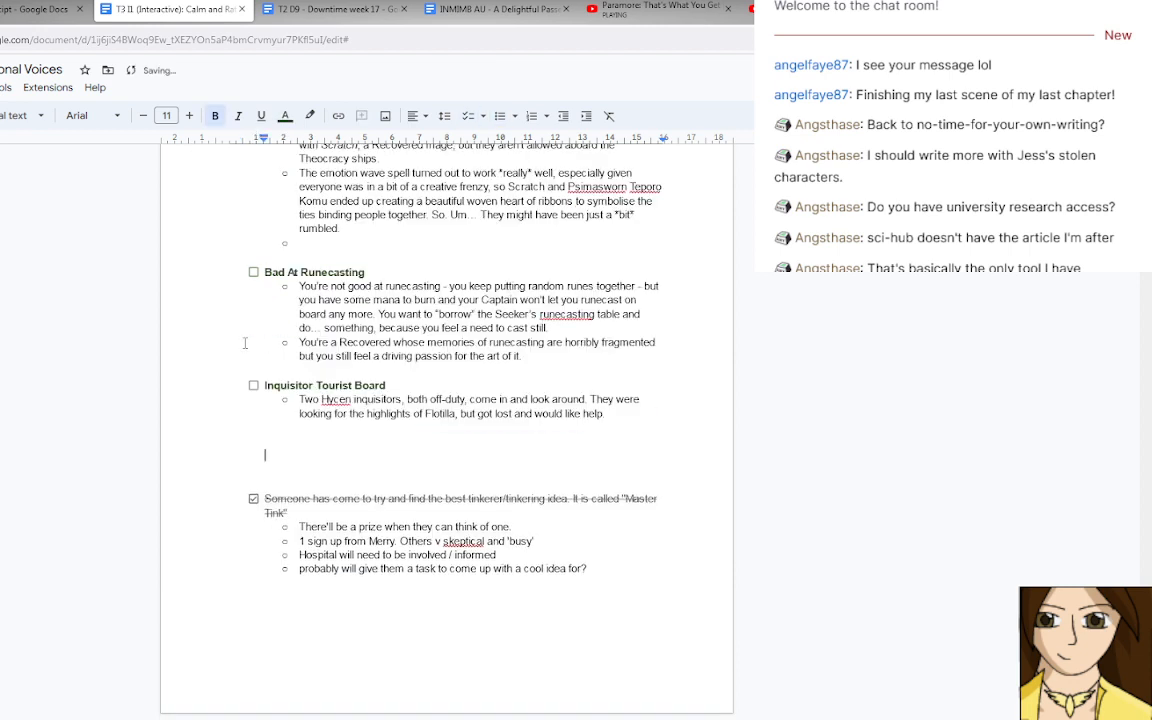
key("BackSpace")
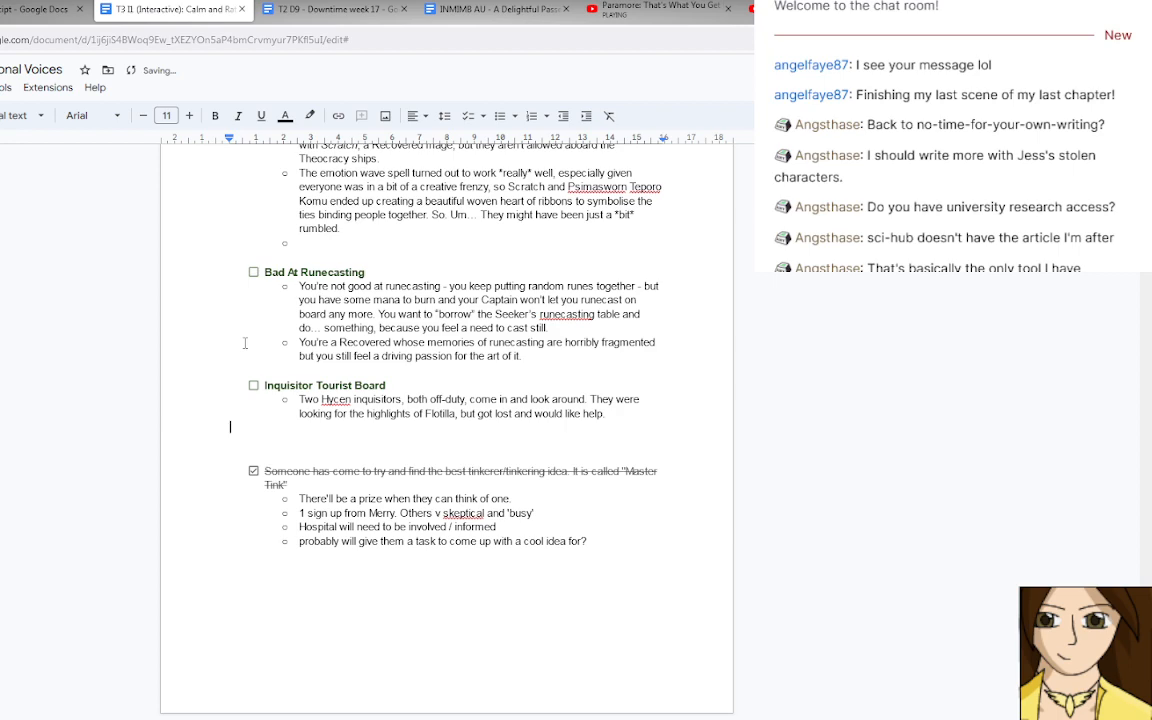
Uncheck the "Master Tink" tinkerer encounter below Inquisitor Tourist Board and clear its title and notes, leaving an empty checklist item.
scroll(401, 435, "up", 3)
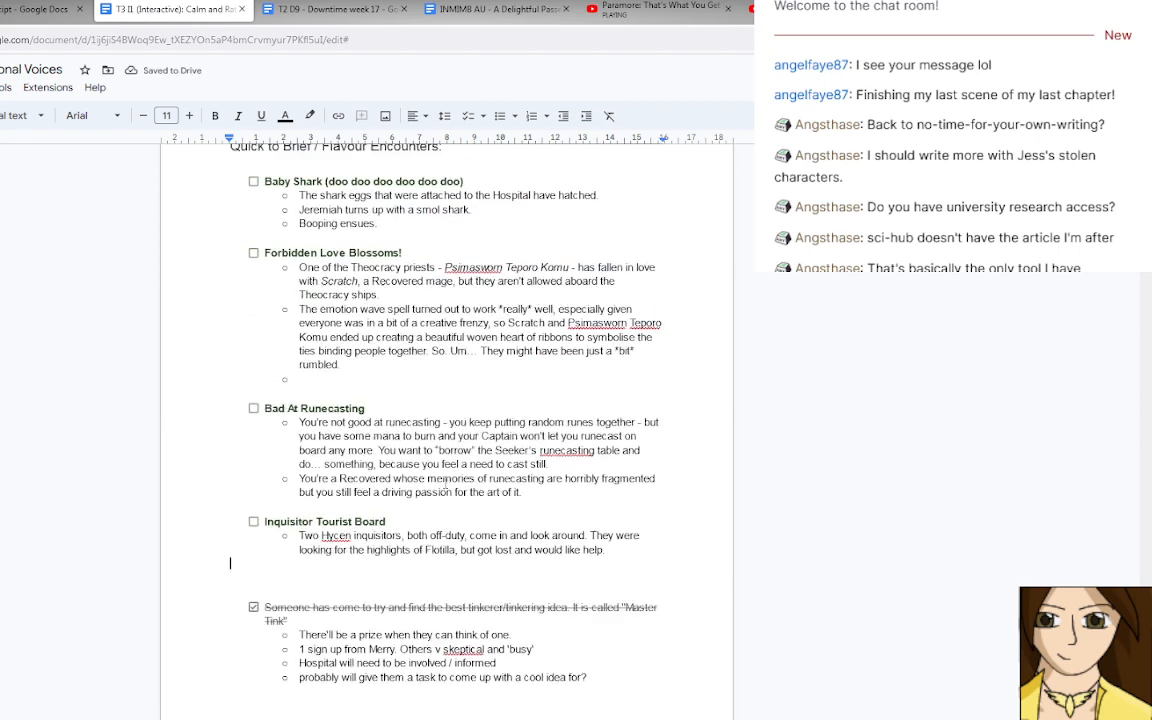
scroll(445, 483, "up", 5)
scroll(445, 482, "down", 15)
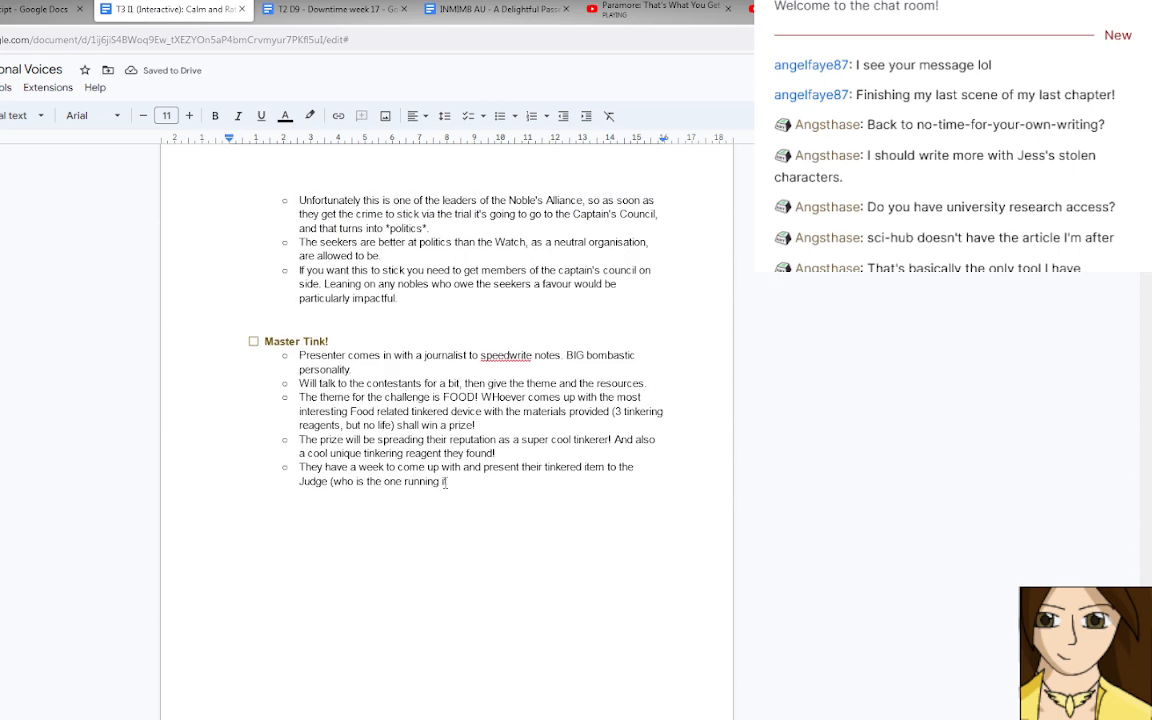
scroll(445, 483, "up", 10)
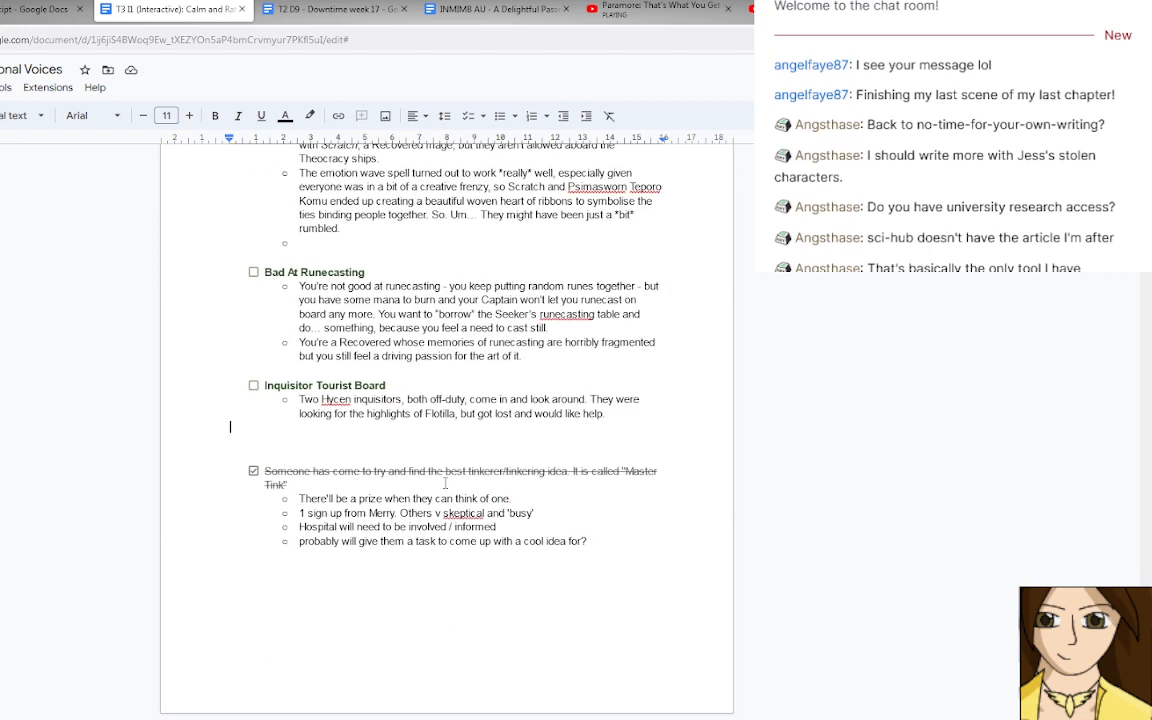
left_click(253, 470)
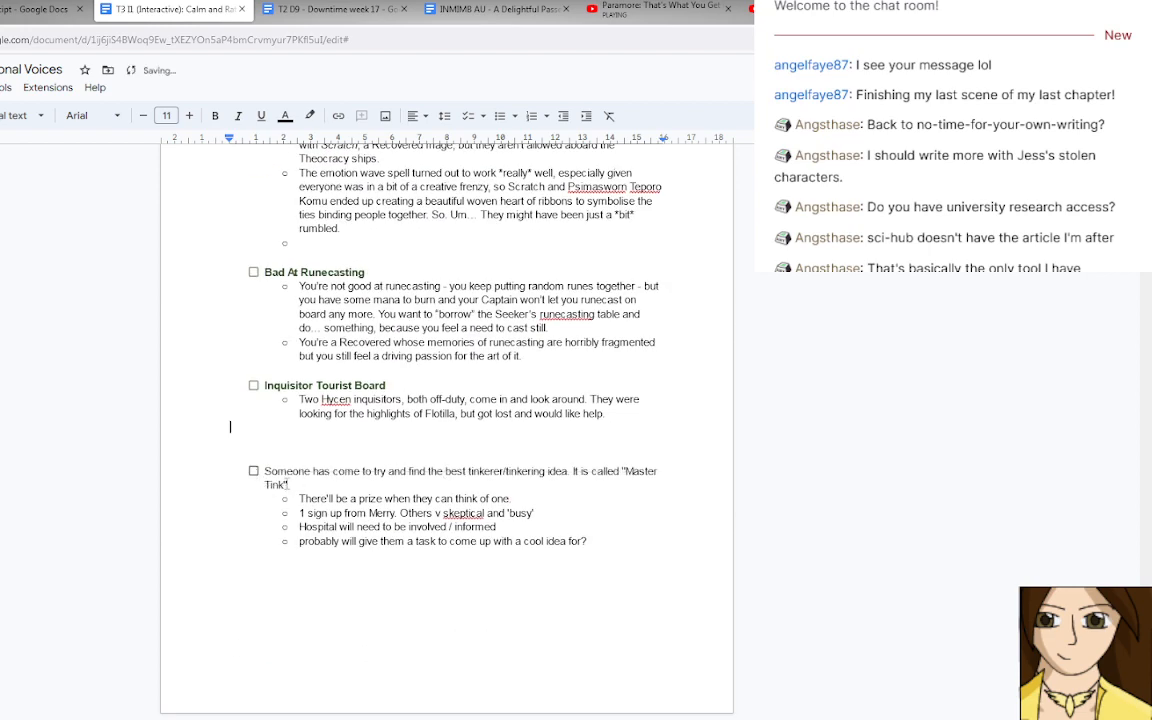
triple_click(289, 484)
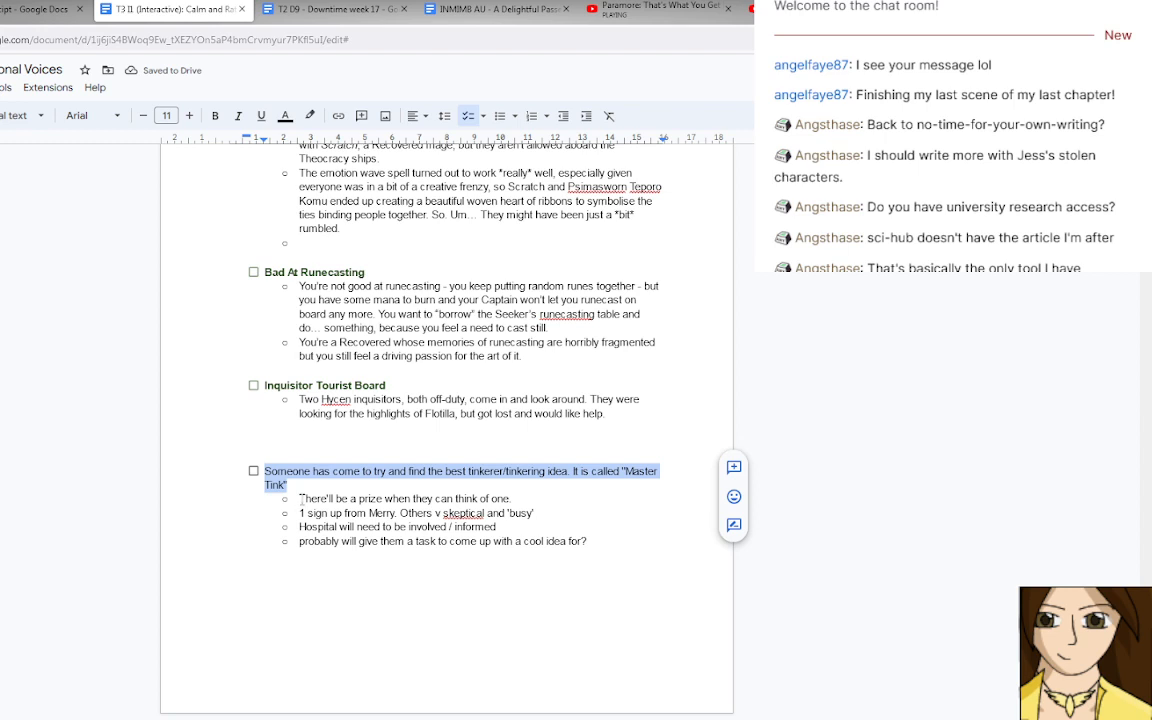
left_click(590, 541)
left_click_drag(590, 541, 300, 498)
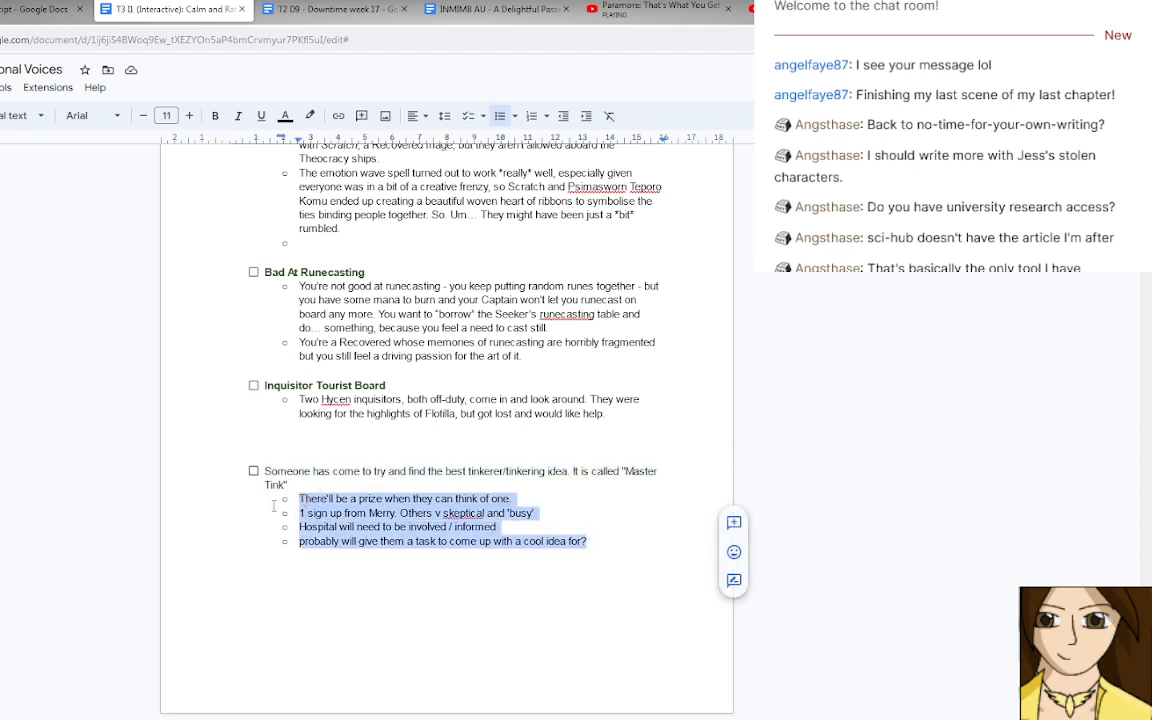
key("BackSpace")
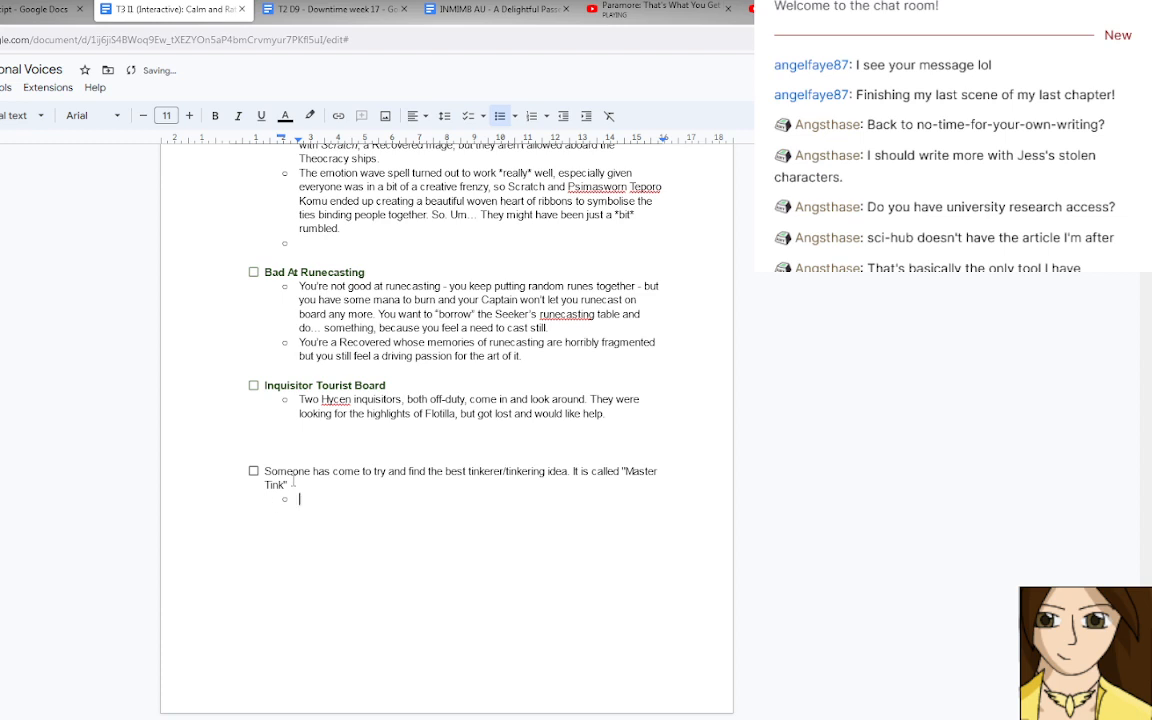
left_click_drag(287, 485, 265, 471)
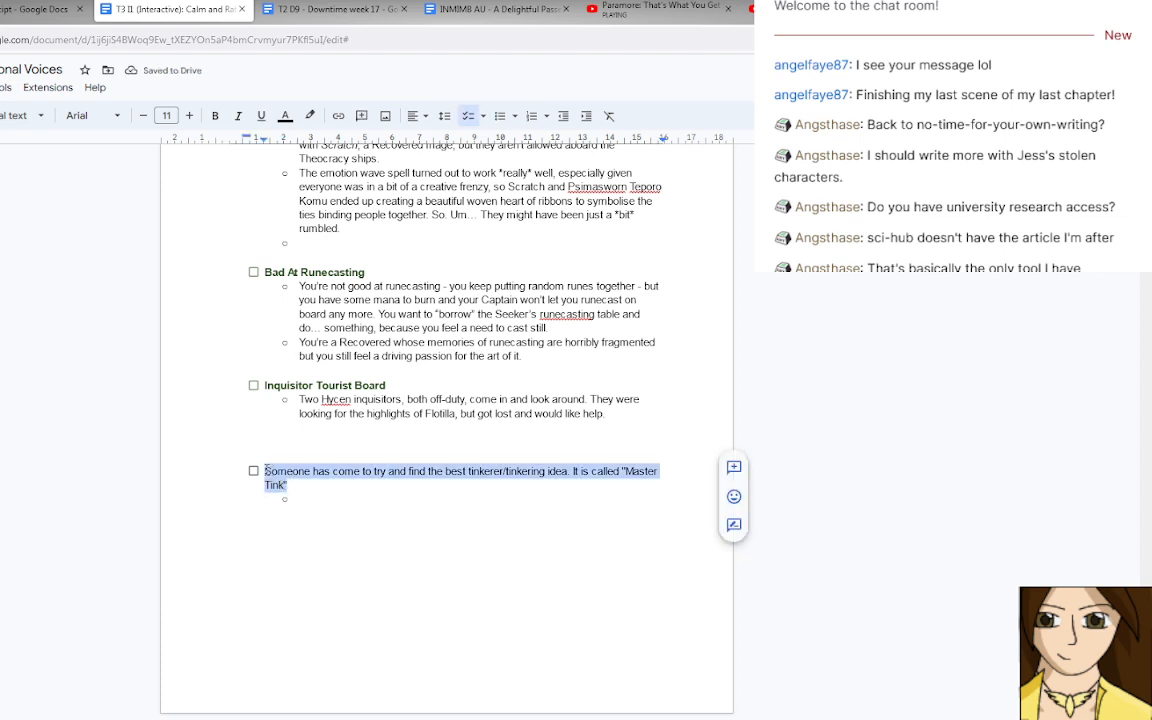
key("BackSpace")
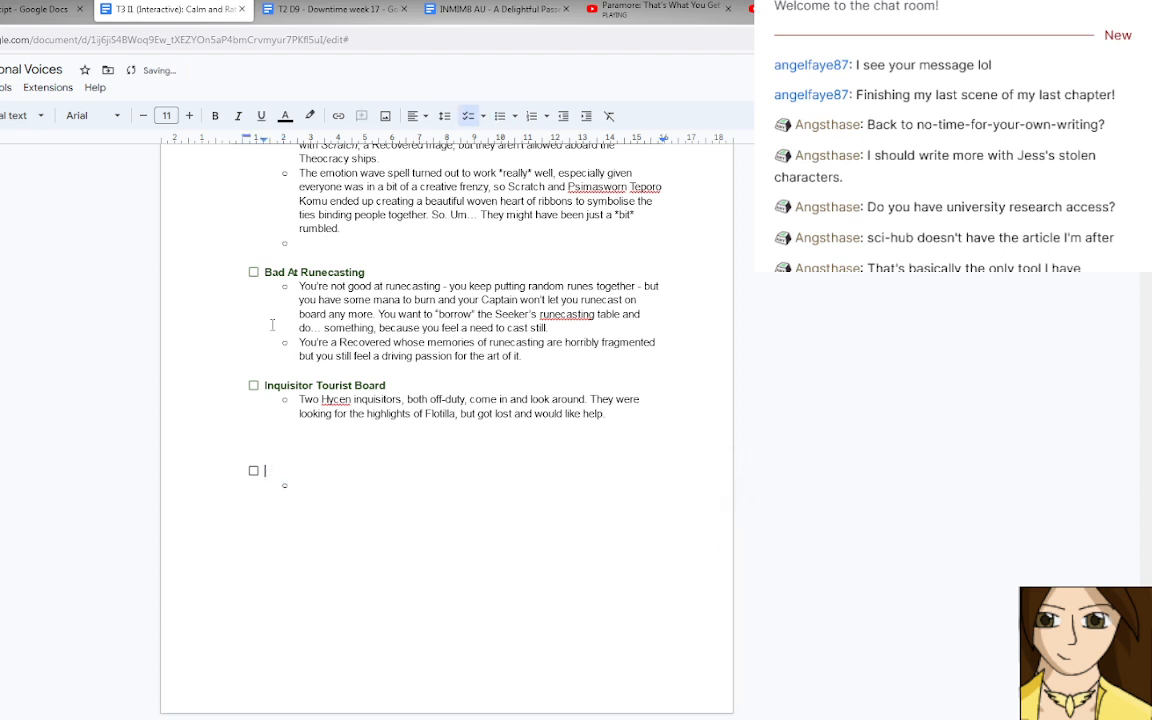
Set the emptied checklist item's title formatting to bold, dark green text.
left_click(215, 117)
left_click(284, 116)
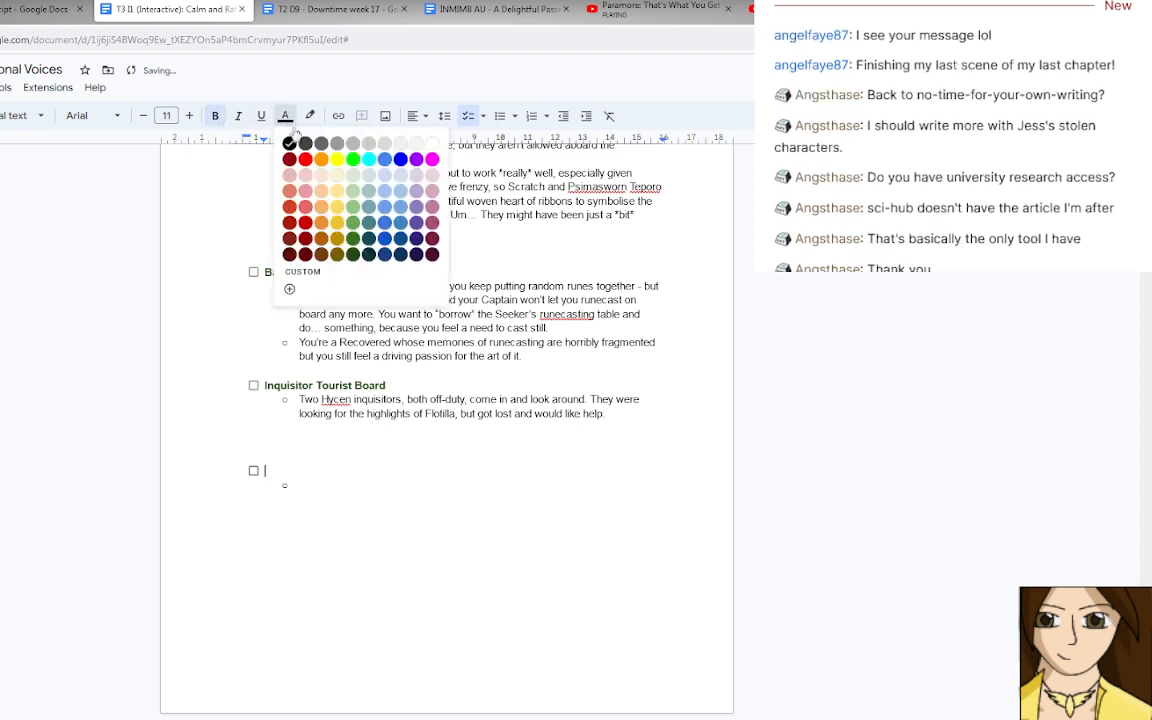
left_click(354, 256)
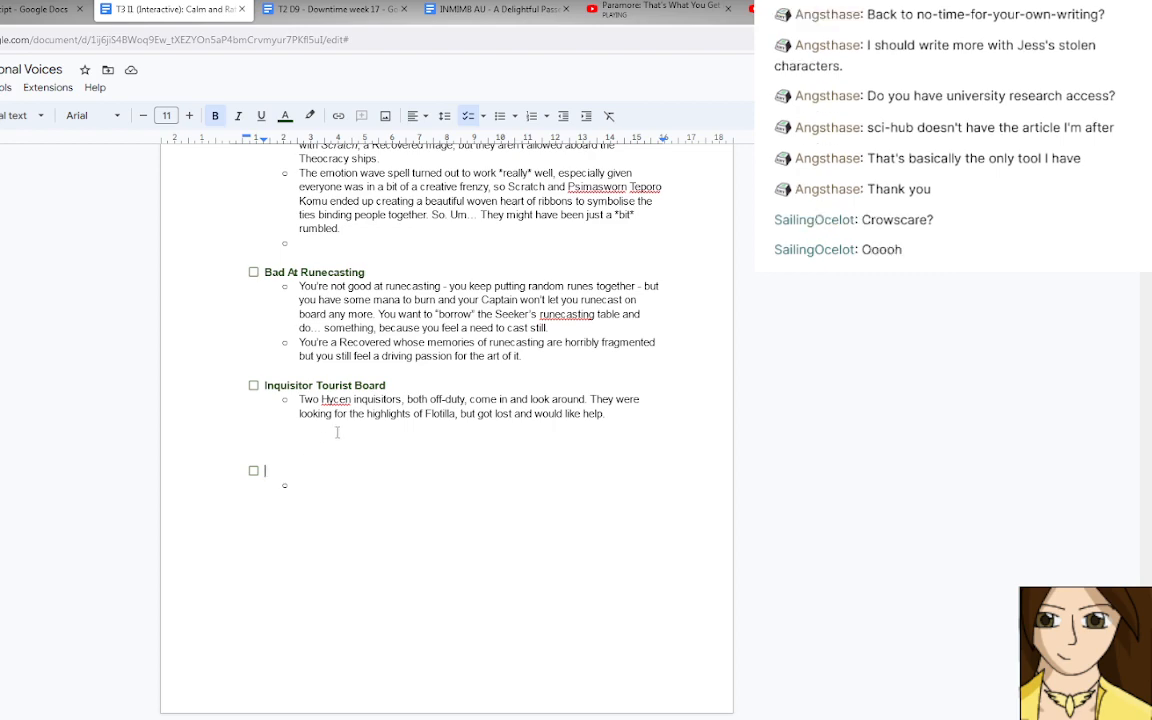
Review the Quick to Brief / Flavour Encounters, from Baby Shark through Inquisitor Tourist Board.
scroll(336, 431, "up", 5)
scroll(337, 431, "up", 3)
scroll(337, 431, "down", 2)
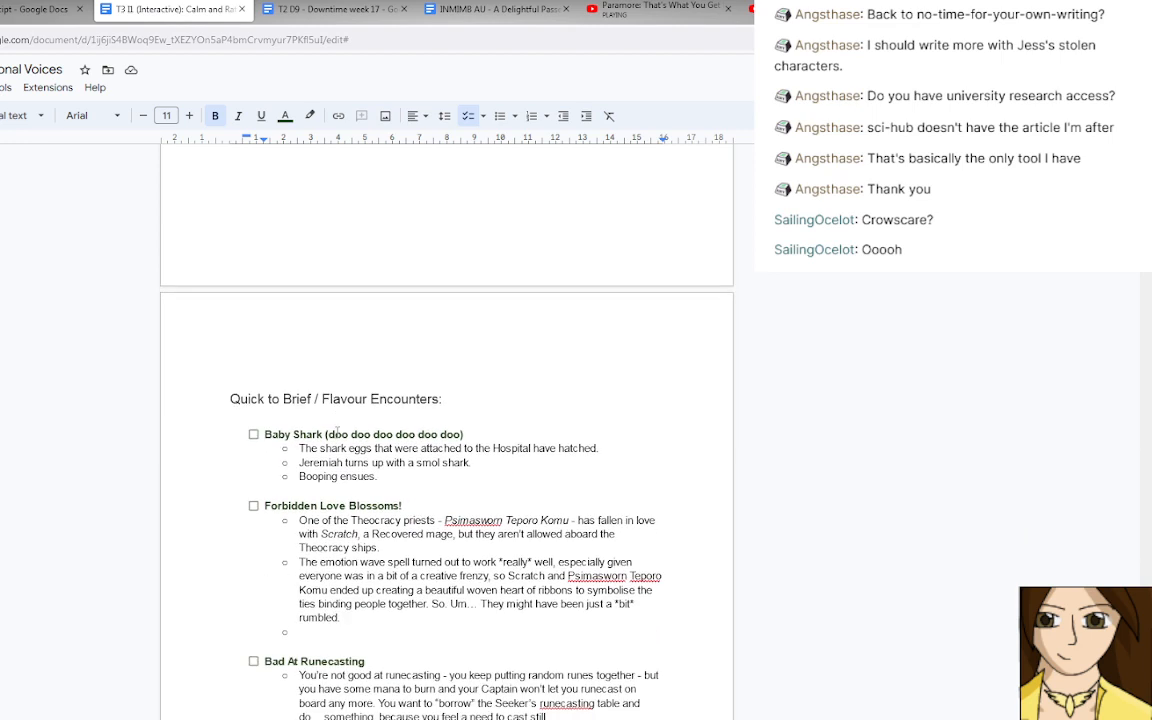
left_click_drag(379, 477, 277, 434)
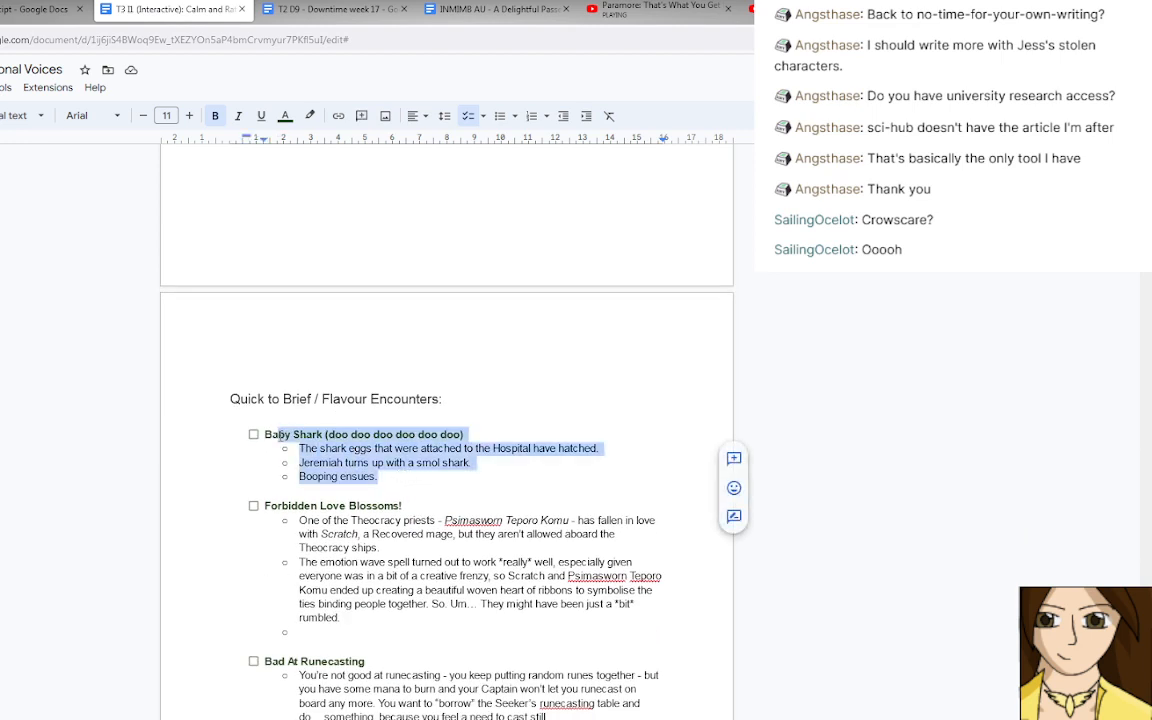
left_click(338, 461)
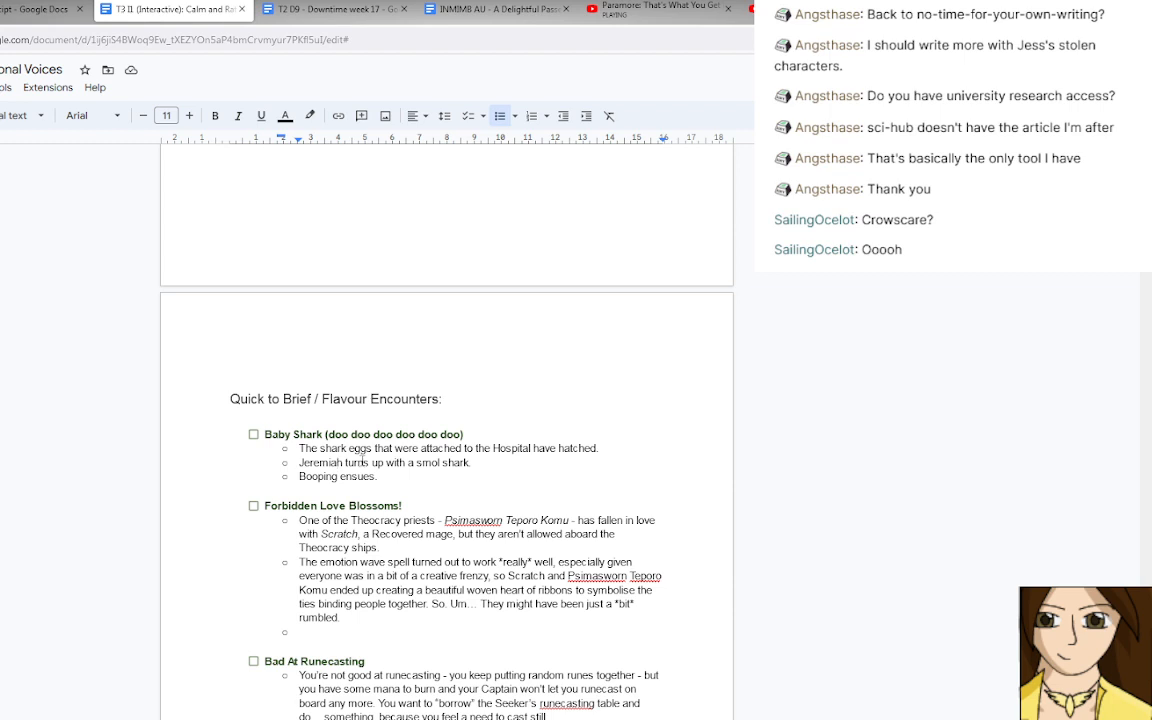
scroll(363, 458, "down", 1)
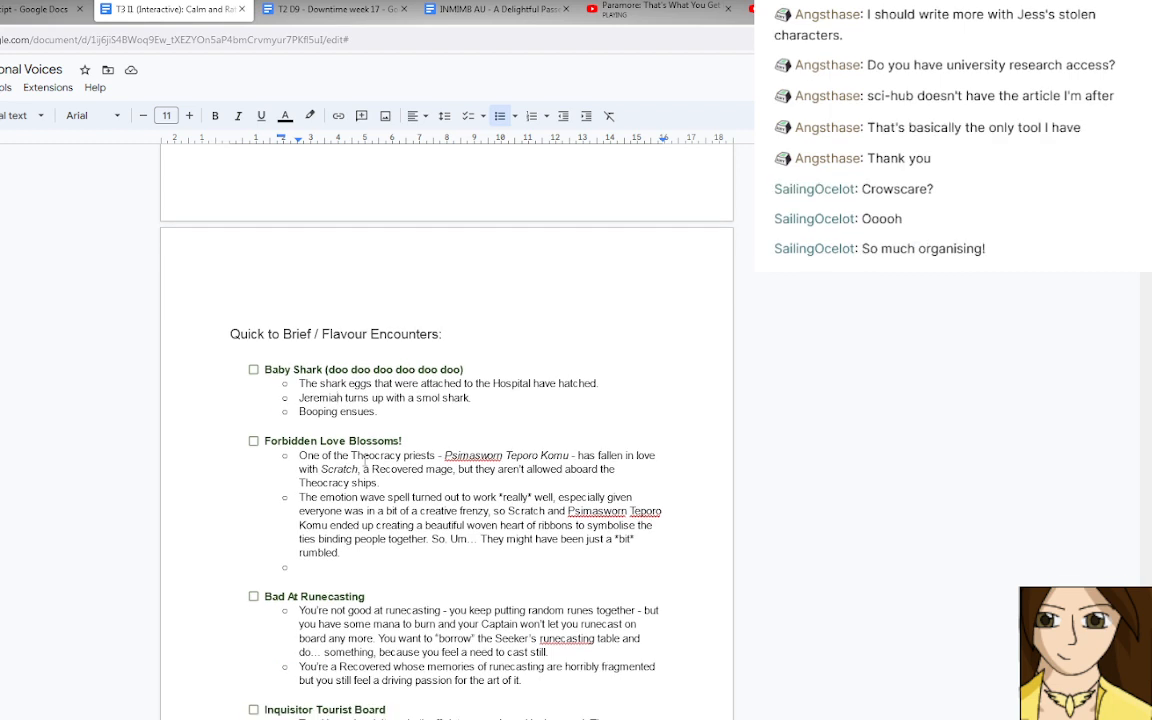
scroll(364, 462, "down", 3)
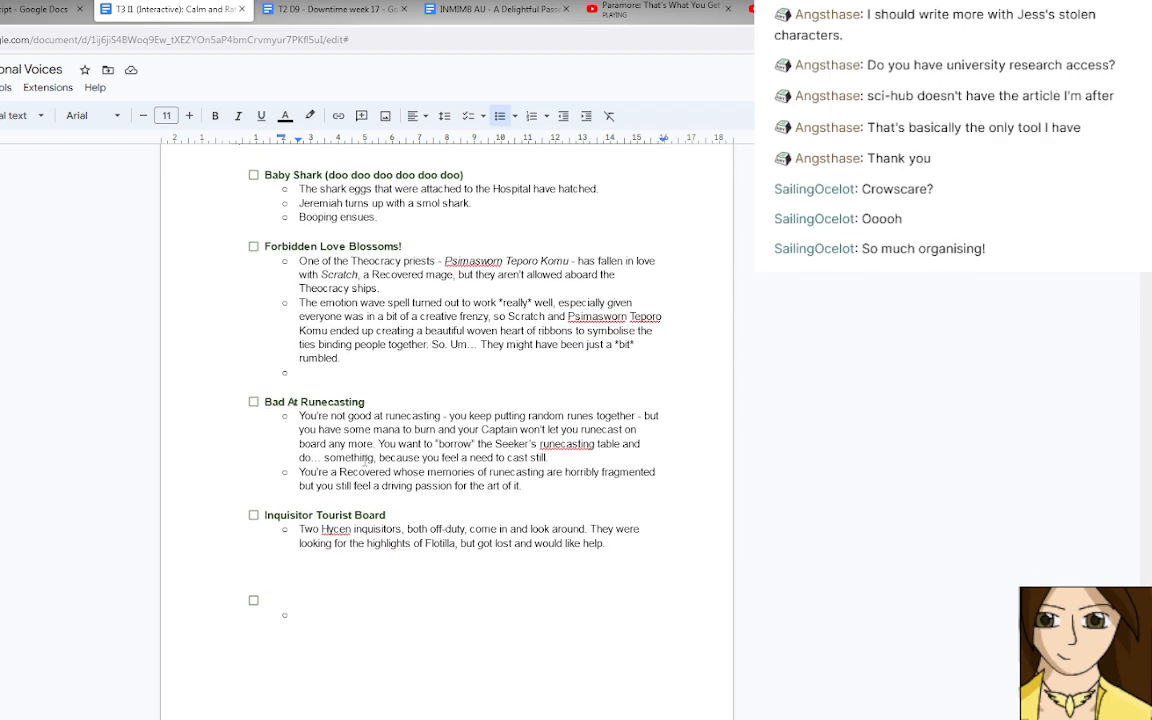
scroll(366, 460, "down", 2)
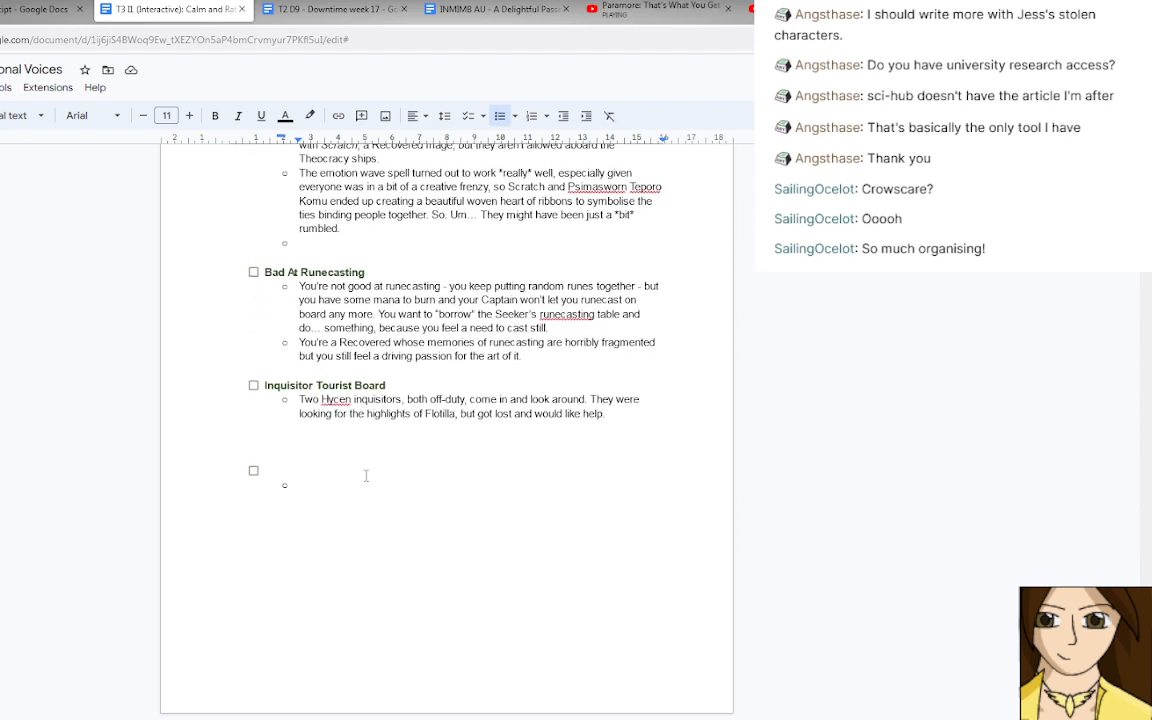
Title the empty encounter below Inquisitor Tourist Board "Are sheeps like ships?".
left_click(365, 476)
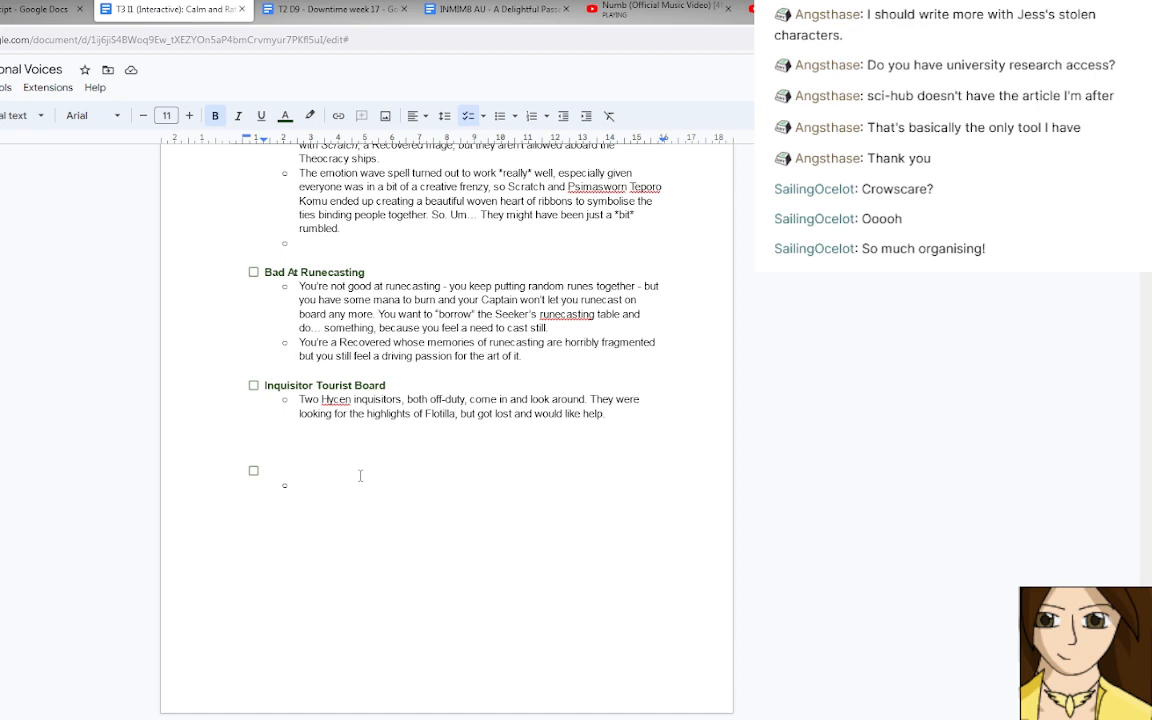
type("So we")
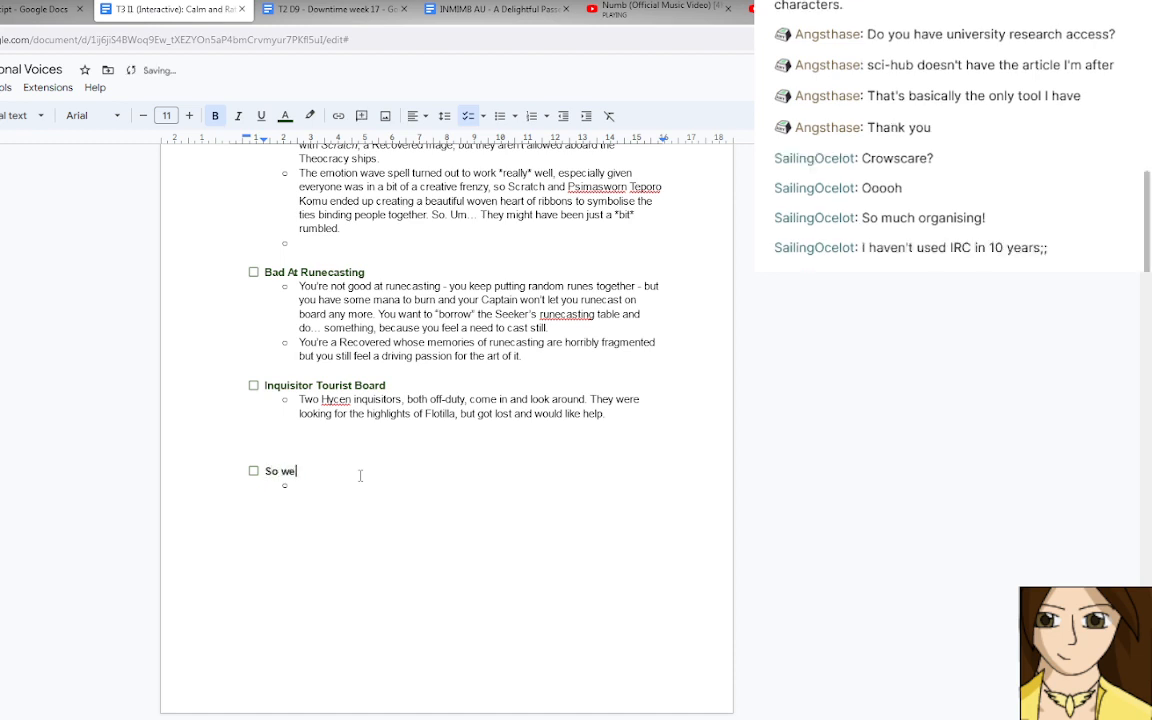
type("'ve")
key("BackSpace")
key("BackSpace")
key("BackSpace")
key("BackSpace")
key("BackSpace")
key("BackSpace")
key("BackSpace")
key("BackSpace")
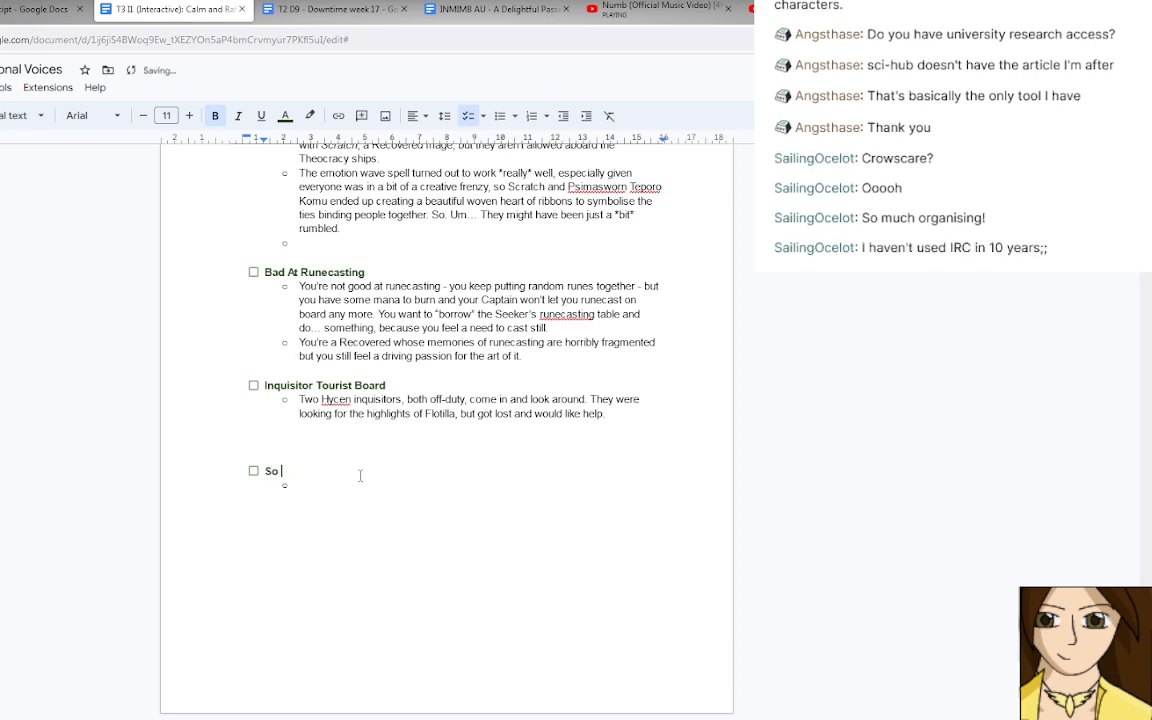
type("Are sheeps like ships? ")
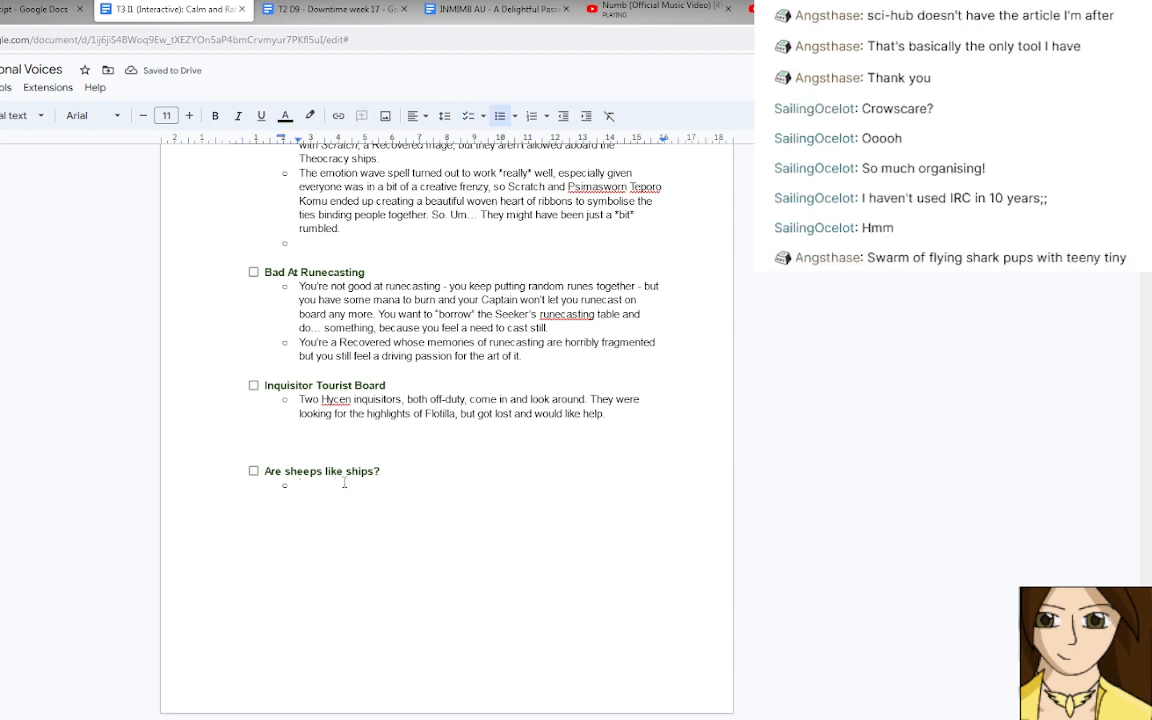
type("Someo")
type("ne has come")
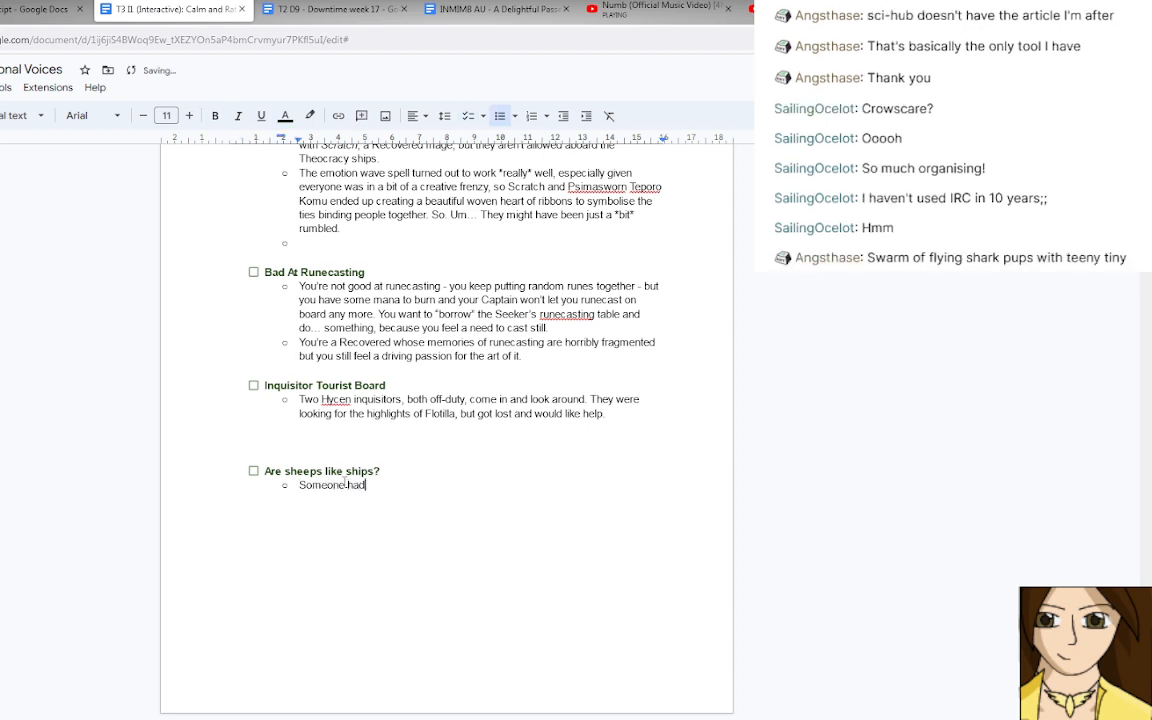
type(" across a book of anima")
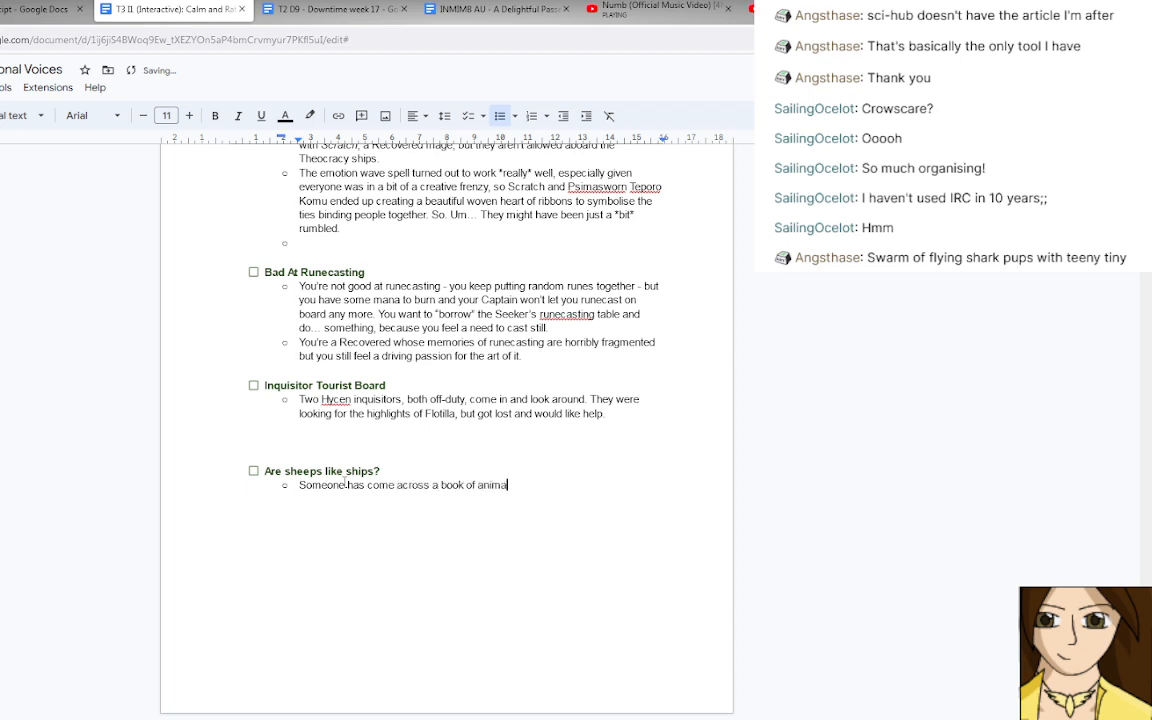
type("l husbandry in the")
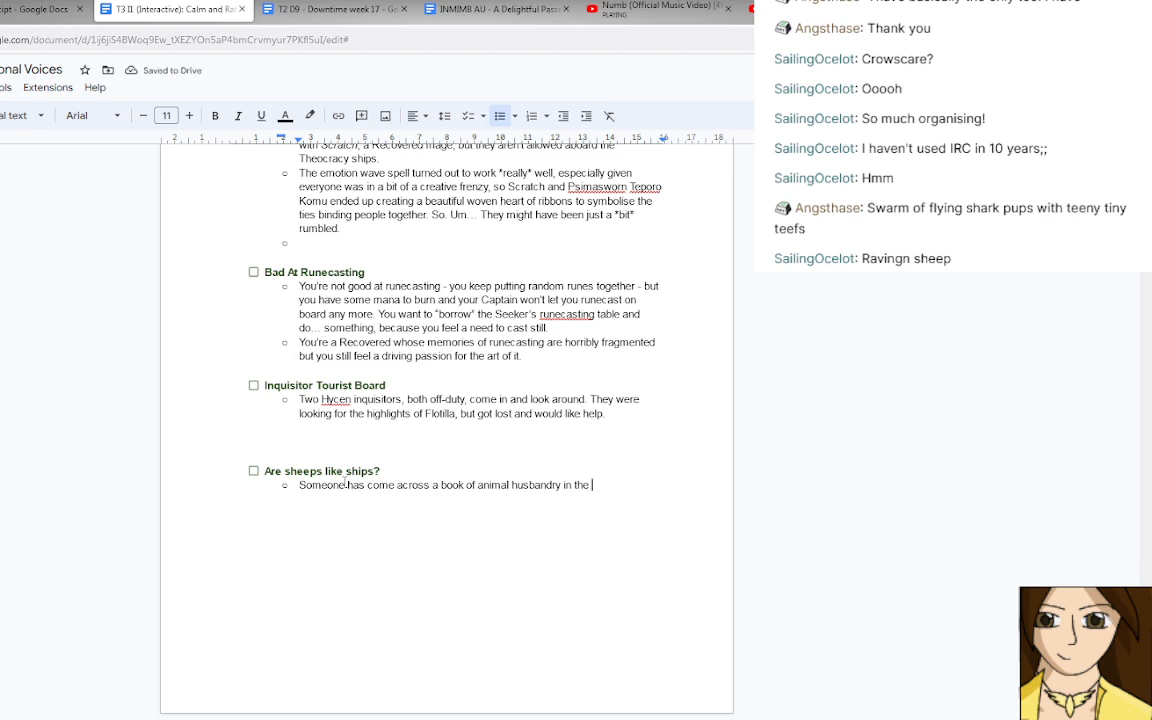
Add the note "Someone has come across a book of animal husbandry in one of the Noble Libraries." under the sheep encounter.
key("BackSpace")
key("BackSpace")
key("BackSpace")
key("BackSpace")
type("one of the Noble ")
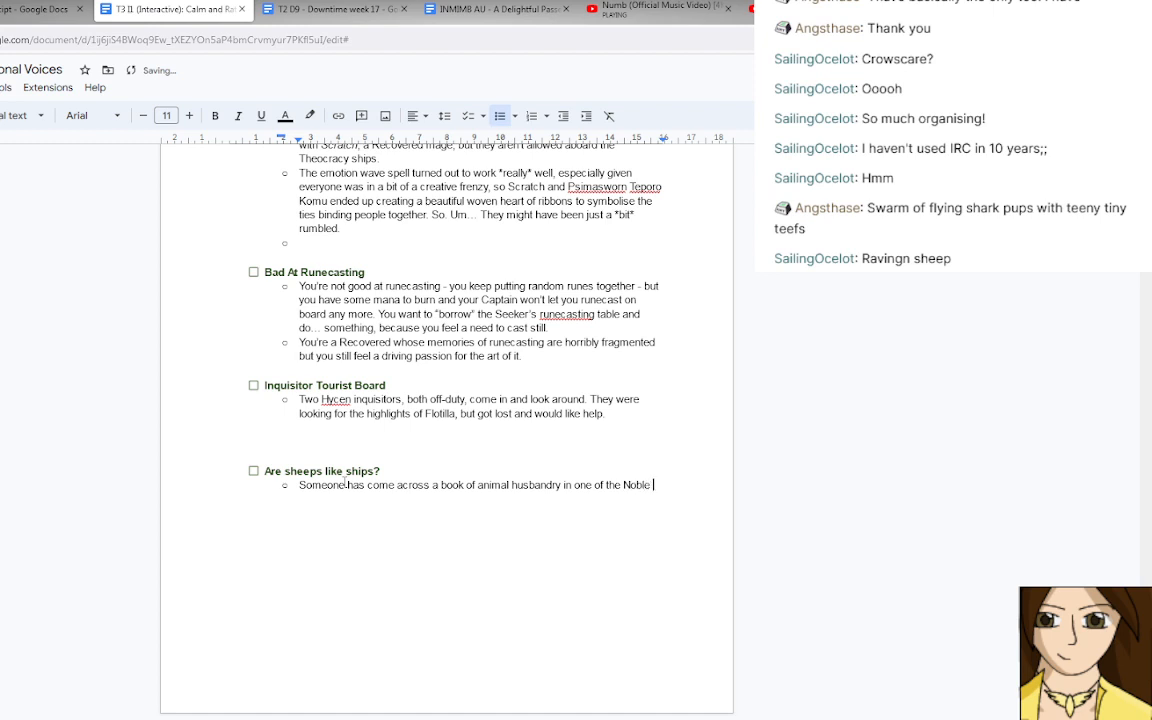
type("Libraries. th")
type("re")
key("BackSpace")
key("BackSpace")
key("BackSpace")
key("BackSpace")
type("T")
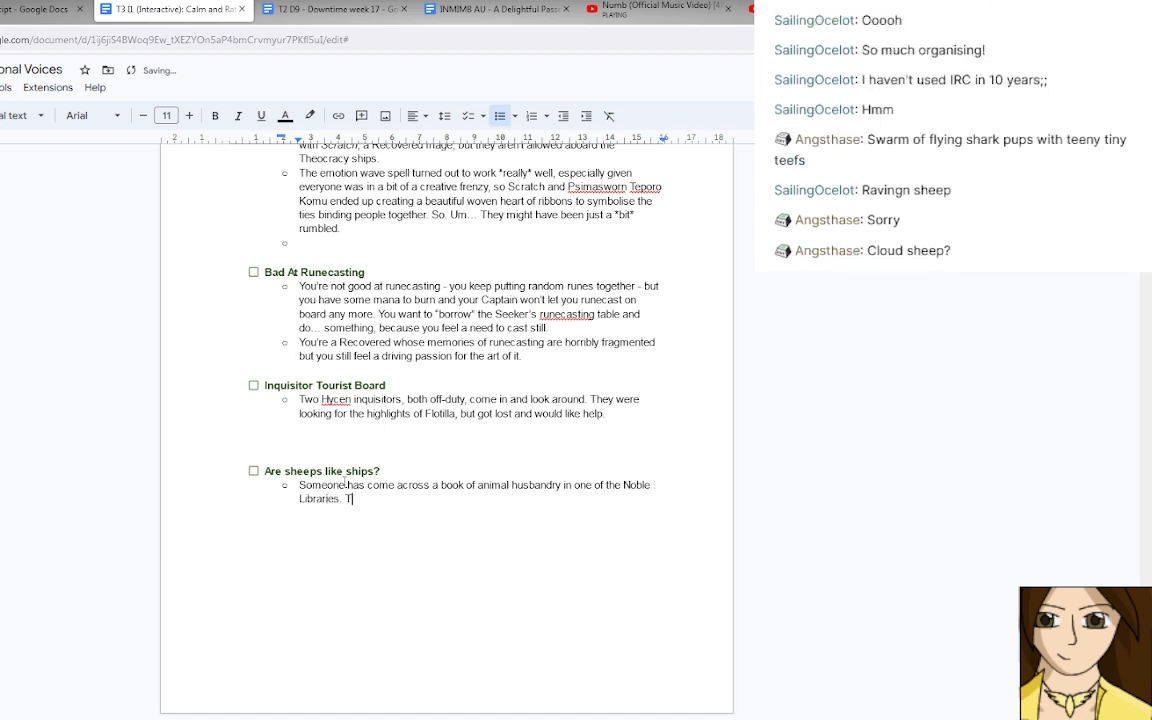
type("hey're")
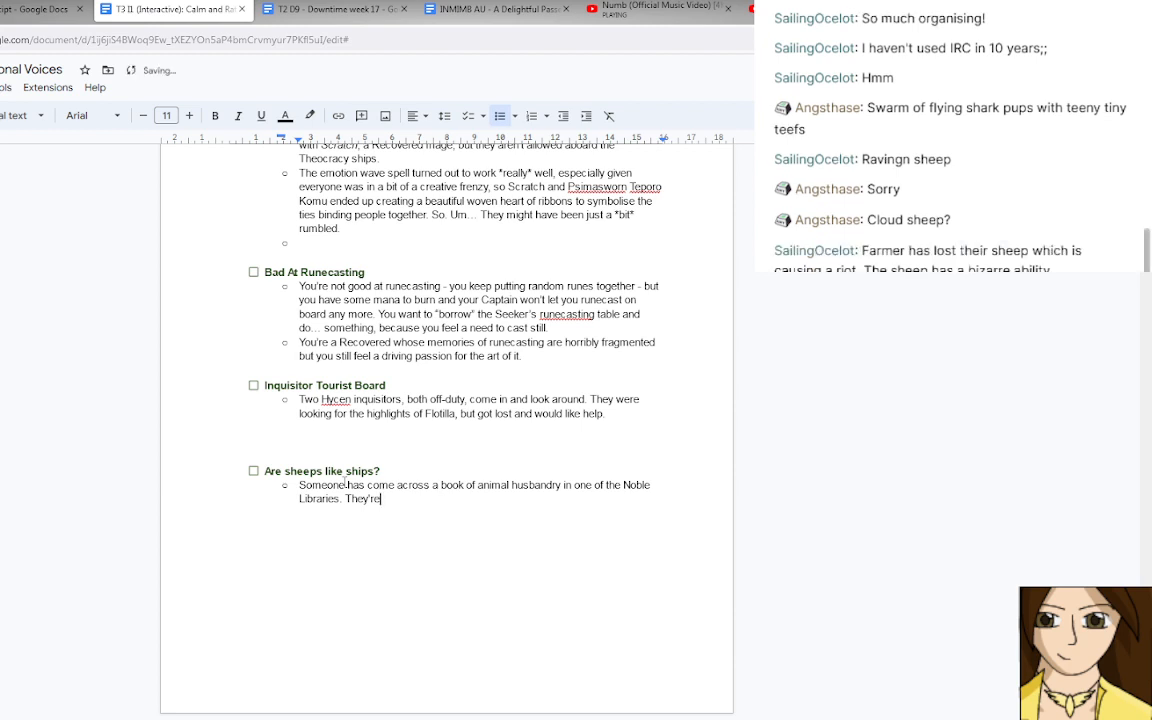
key("BackSpace")
key("BackSpace")
key("BackSpace")
key("BackSpace")
key("BackSpace")
key("BackSpace")
key("BackSpace")
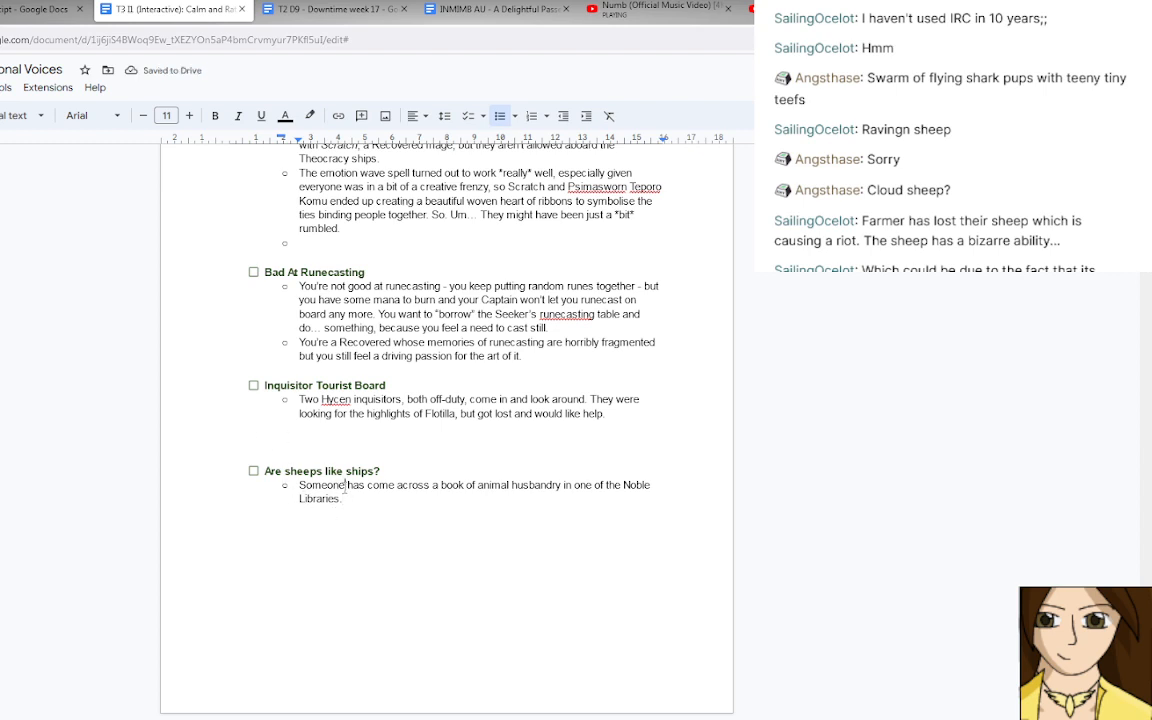
Replace "Someone" in the sheep encounter's note with "A young Westmore branch family member".
left_click_drag(346, 487, 300, 487)
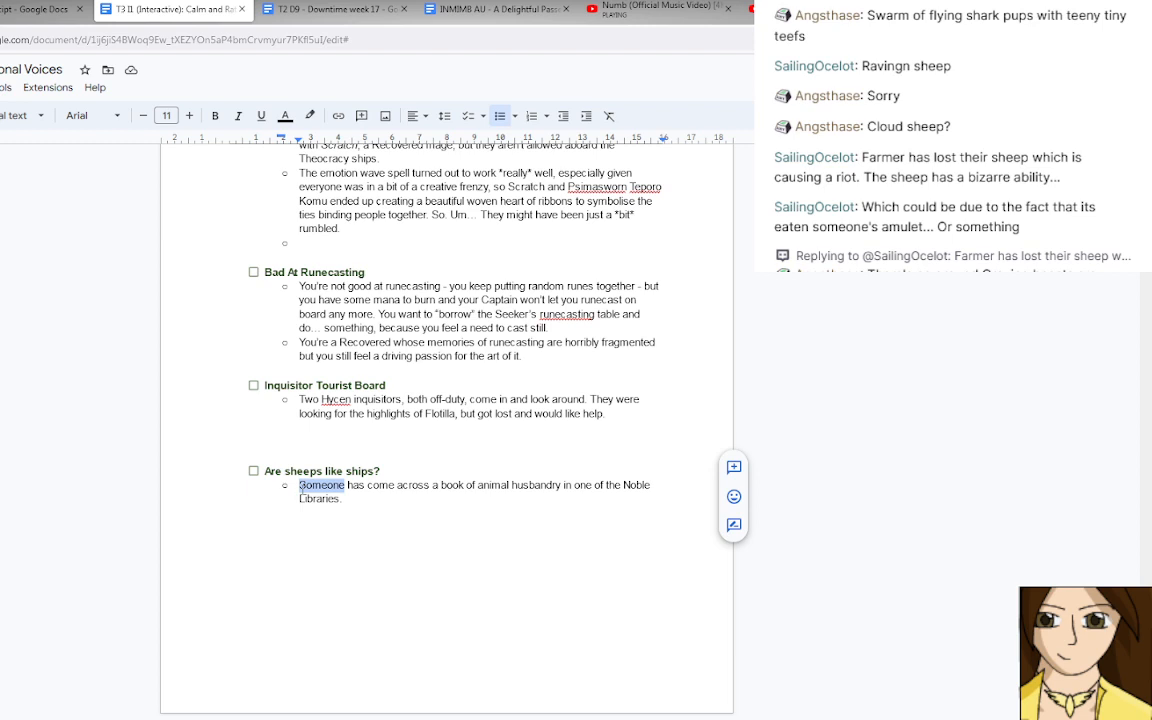
type("A young noble")
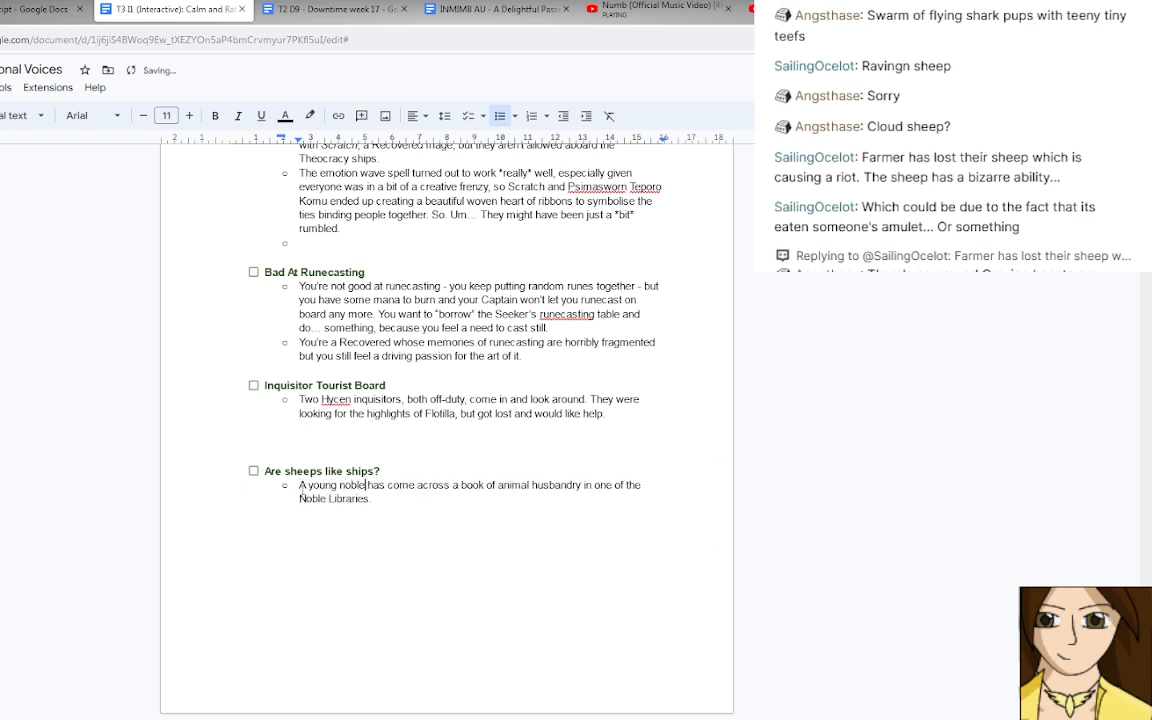
left_click(383, 499)
left_click_drag(365, 486, 340, 486)
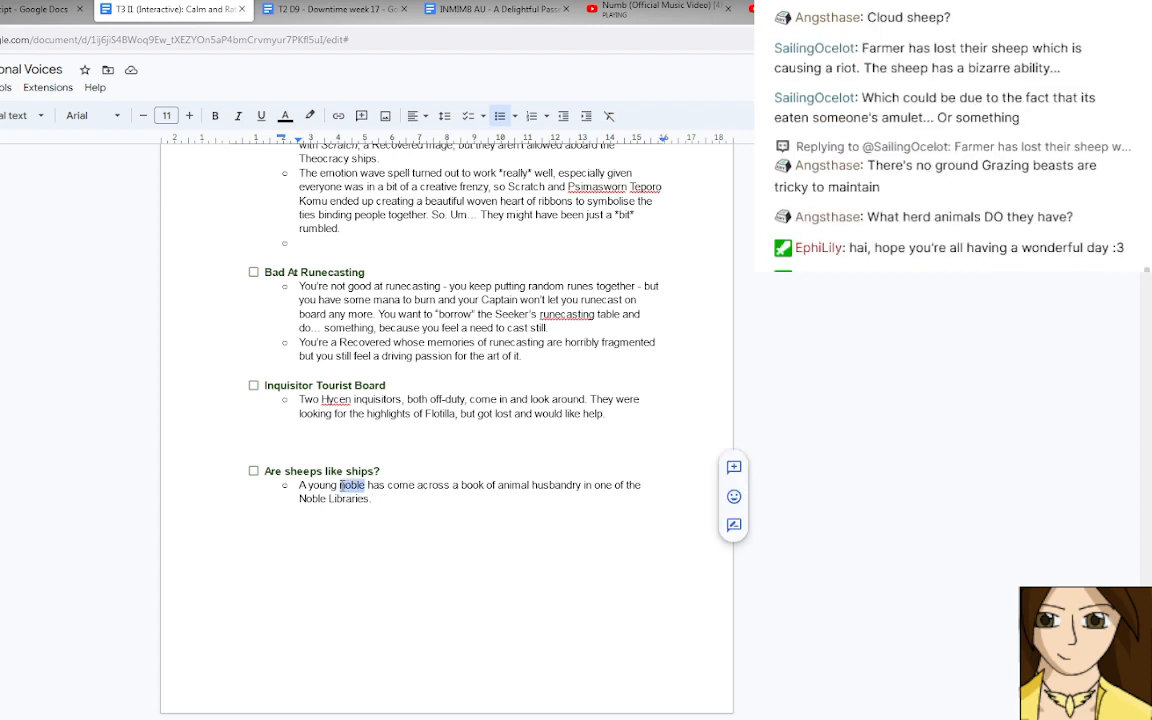
type("Westmore bran")
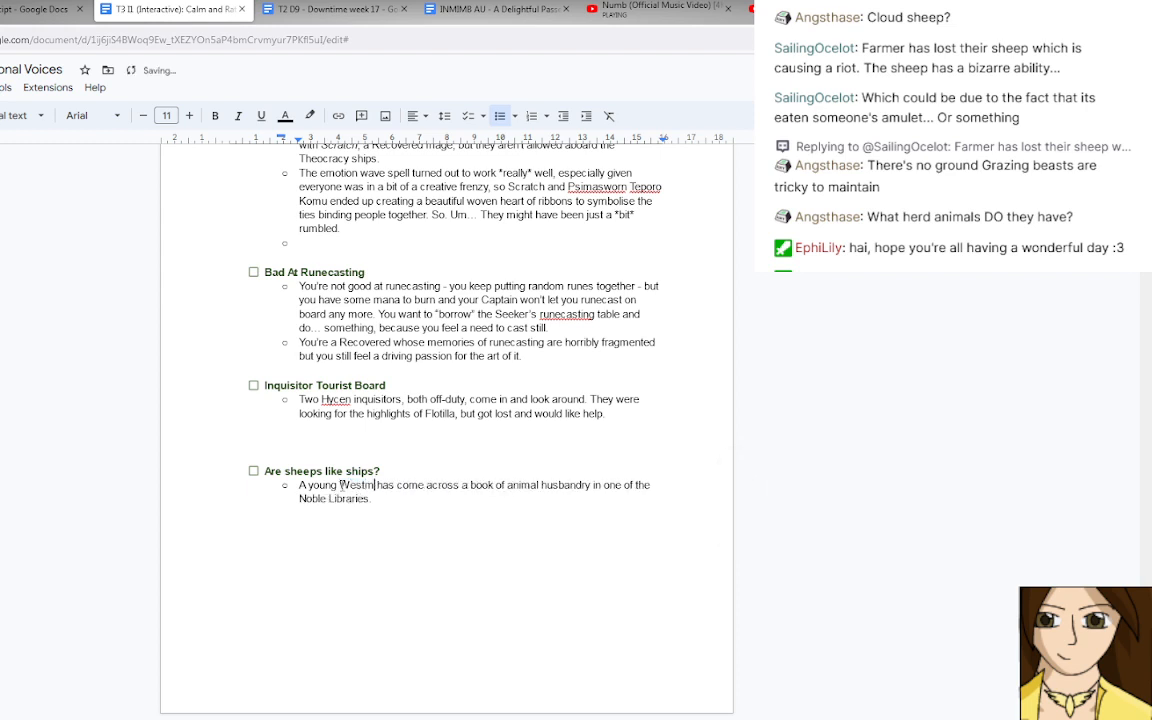
type("ch family mem")
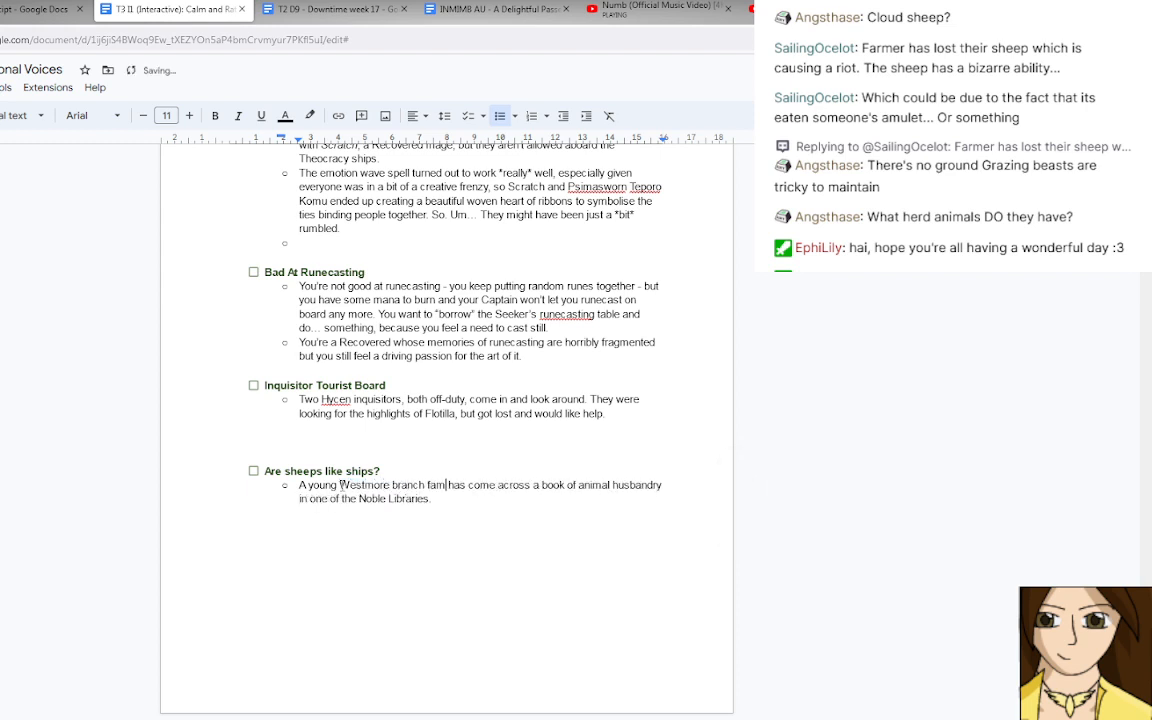
type("ber")
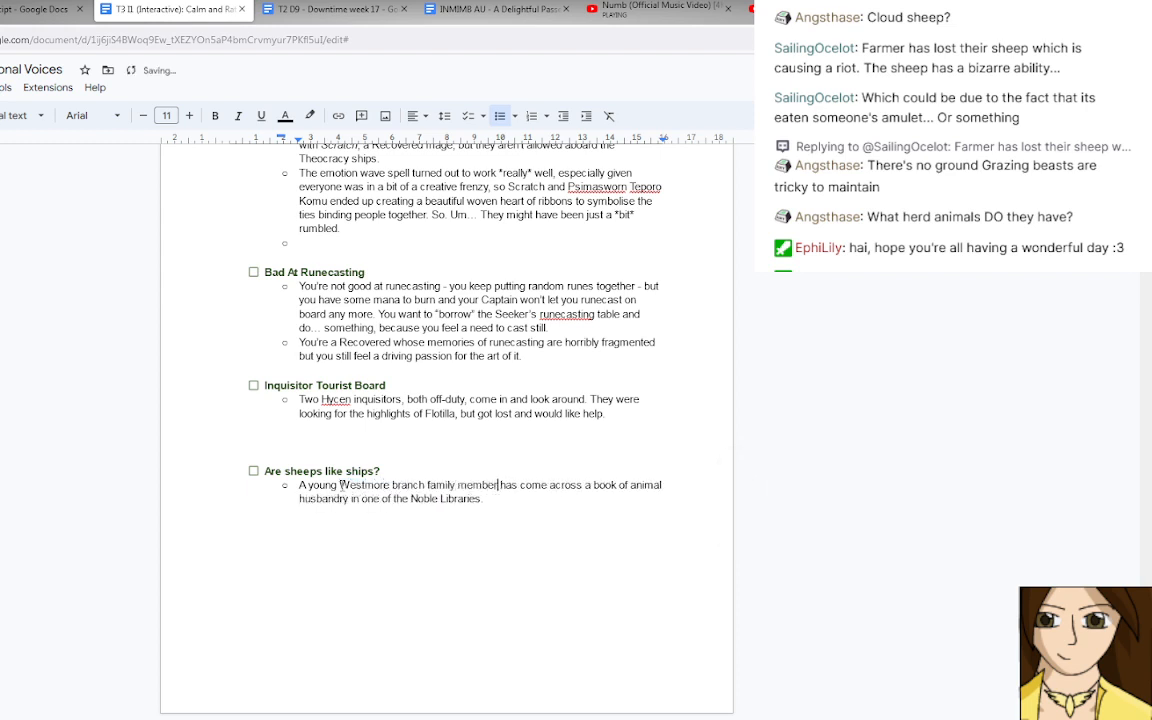
Delete the word "Noble" before "Libraries" in the sheep encounter's first note.
double_click(430, 498)
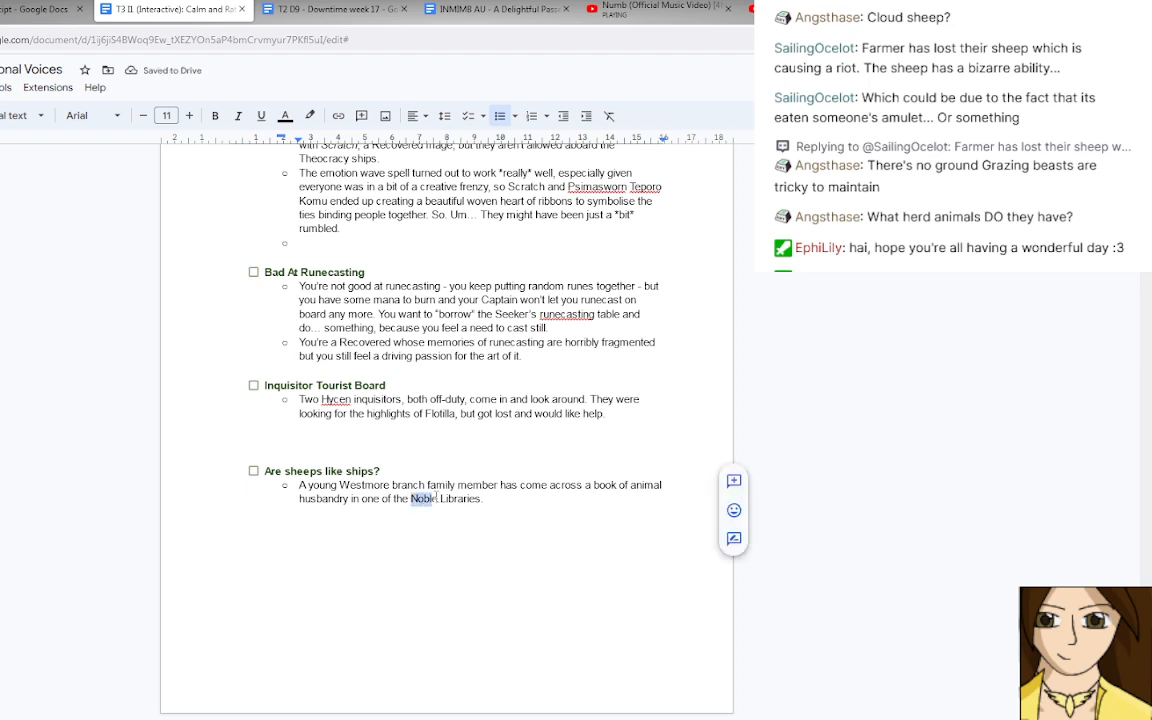
left_click_drag(436, 497, 441, 498)
key("BackSpace")
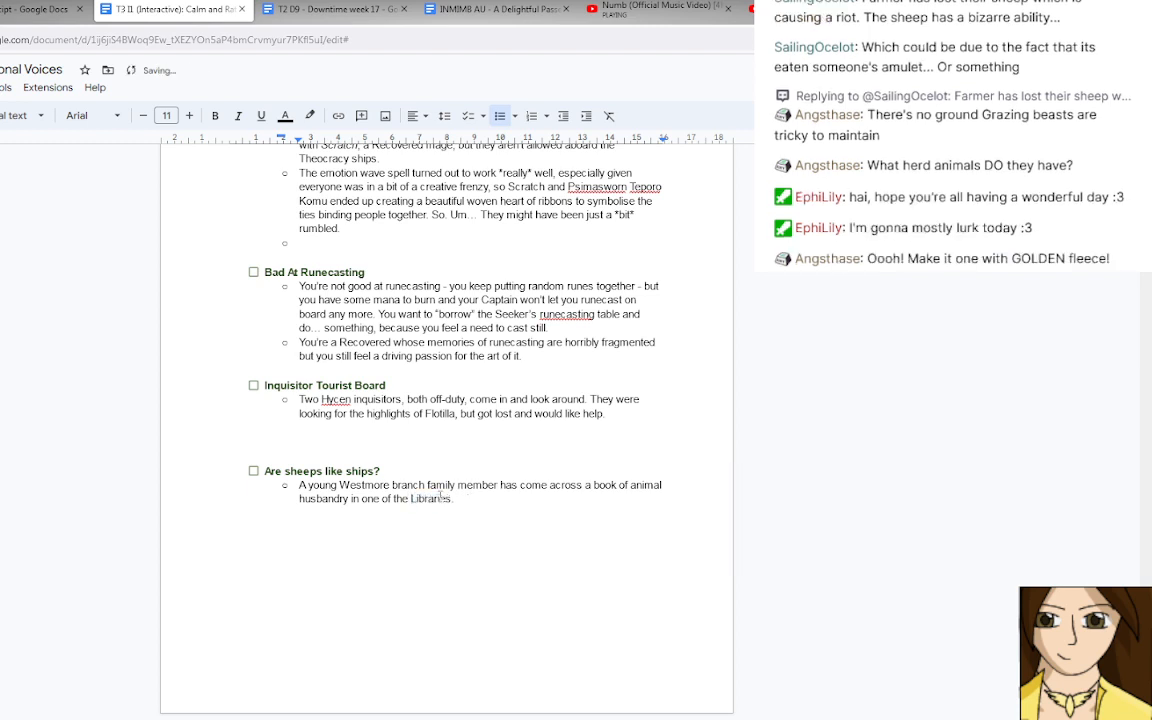
Add a second bullet under the sheep encounter reading "If we're re-making the world we're going to need animals, right?".
key("Return")
type("If we're re-making the wo")
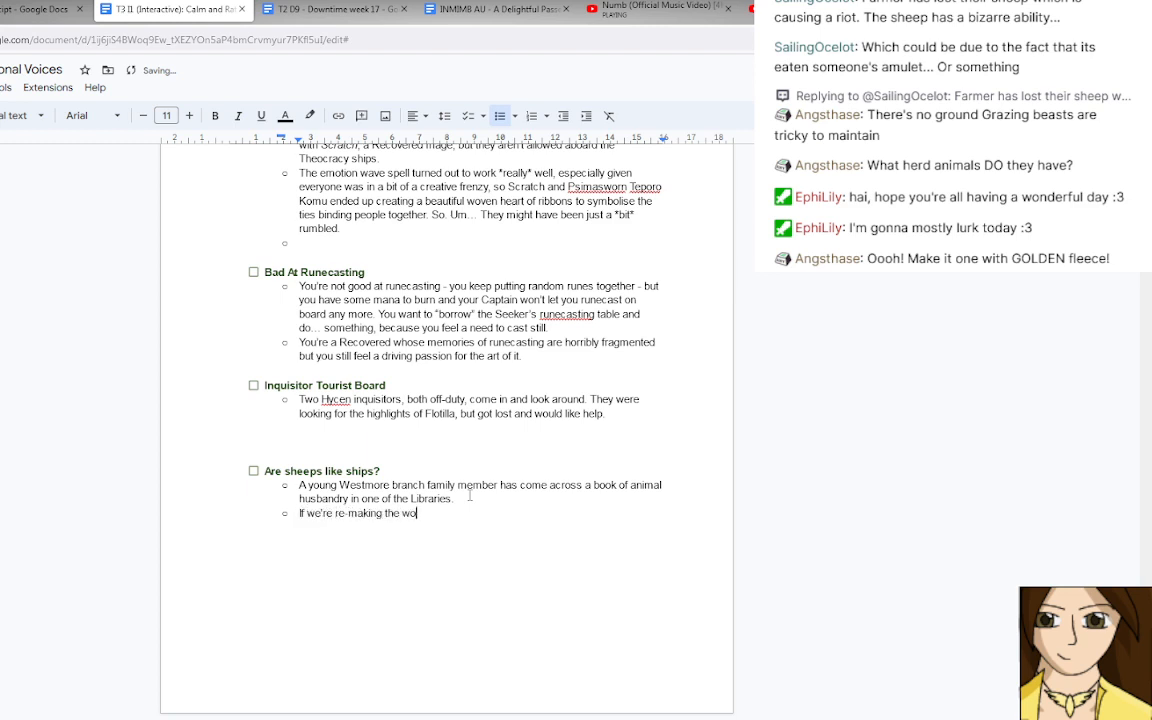
type("rld we're going to need animals, right")
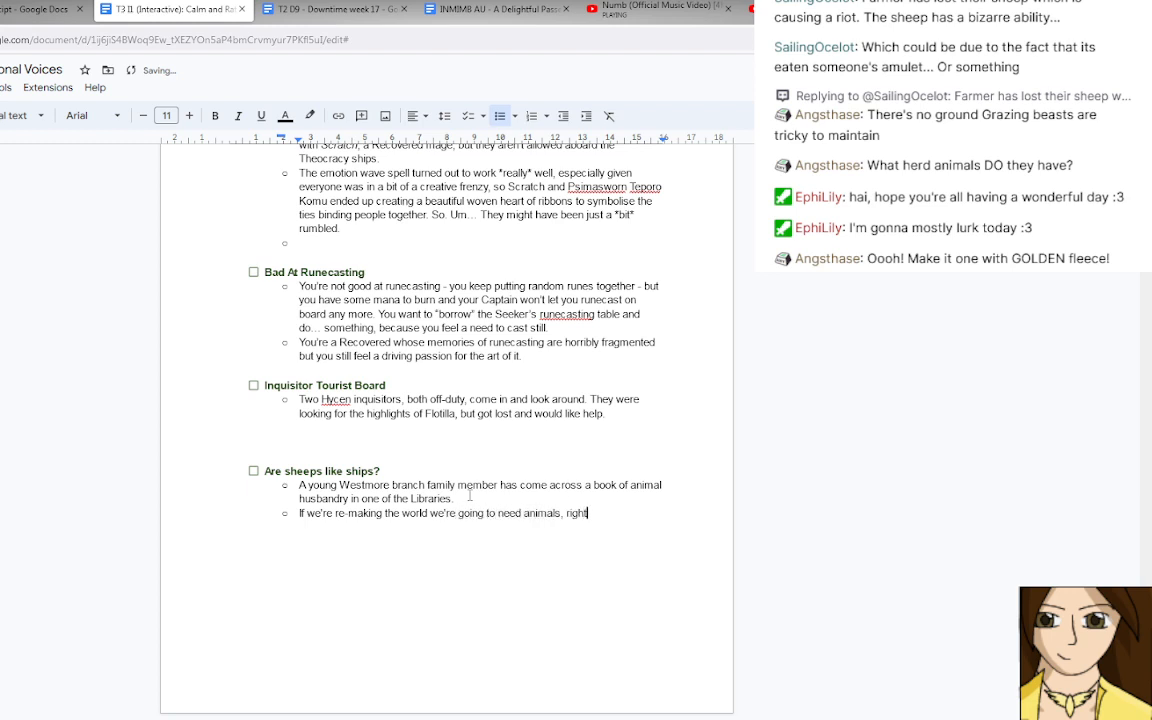
type("? Can you bring them back a")
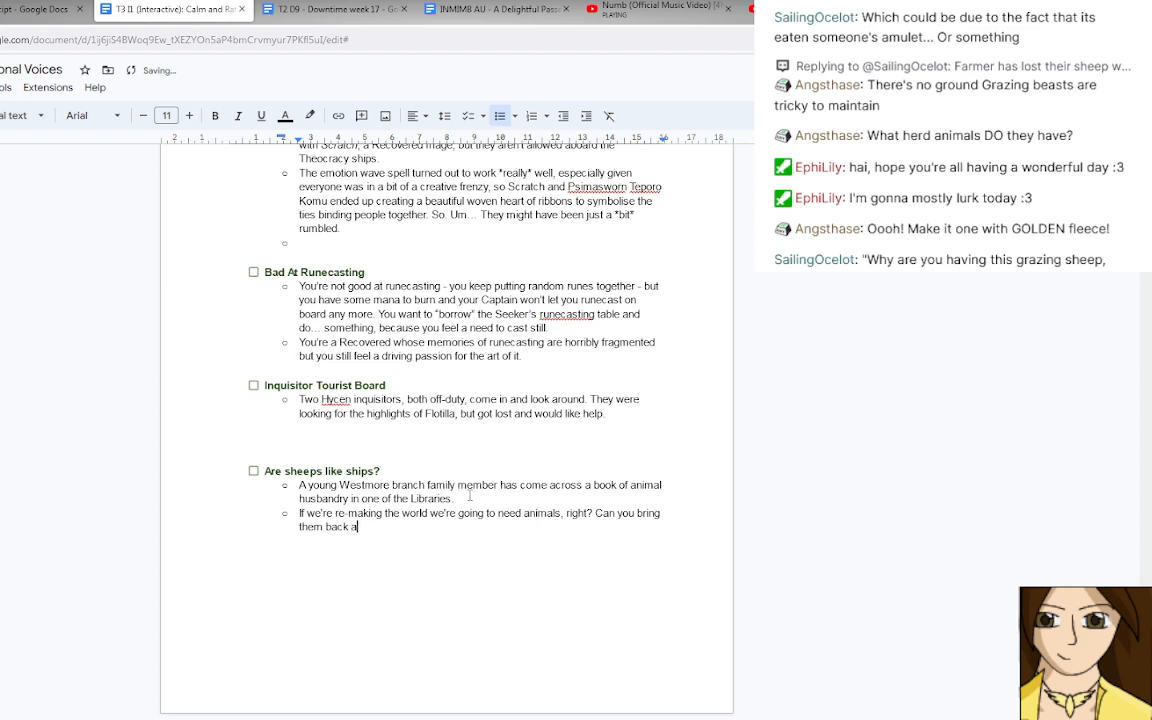
key("ctrl+BackSpace")
key("ctrl+BackSpace")
key("ctrl+BackSpace")
key("ctrl+BackSpace")
key("ctrl+BackSpace")
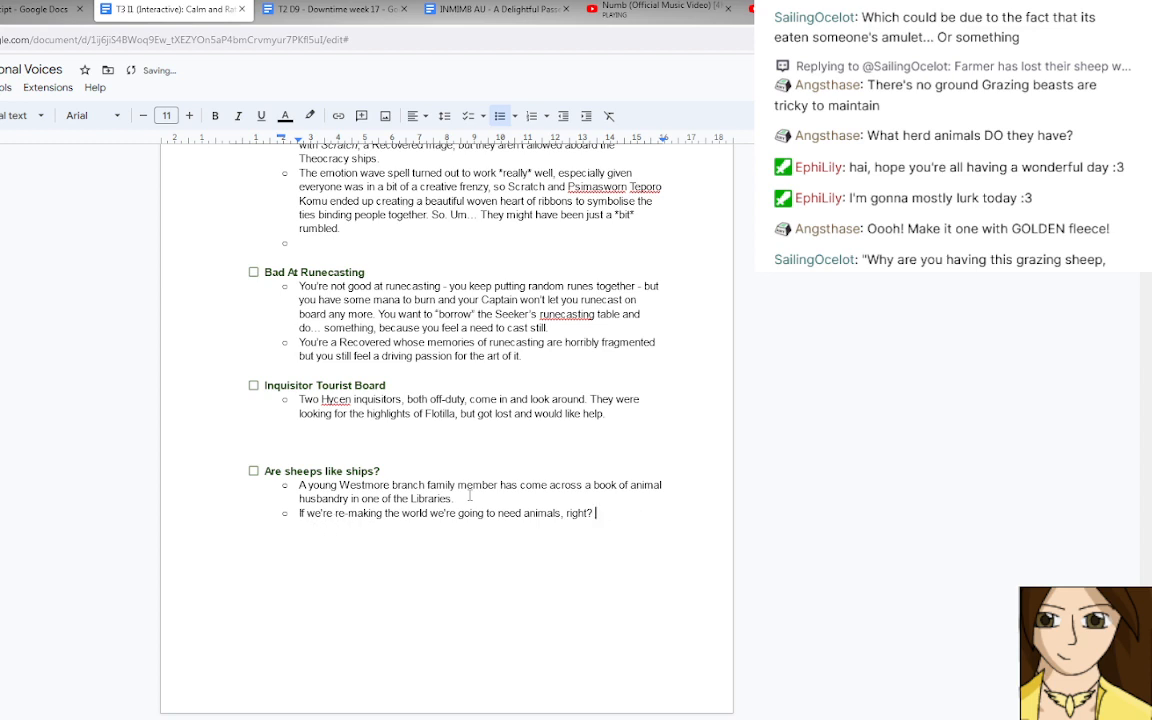
Continue the second sheep encounter bullet with "Have you ever seen a sheep".
type("Have you ever seen a sheep?")
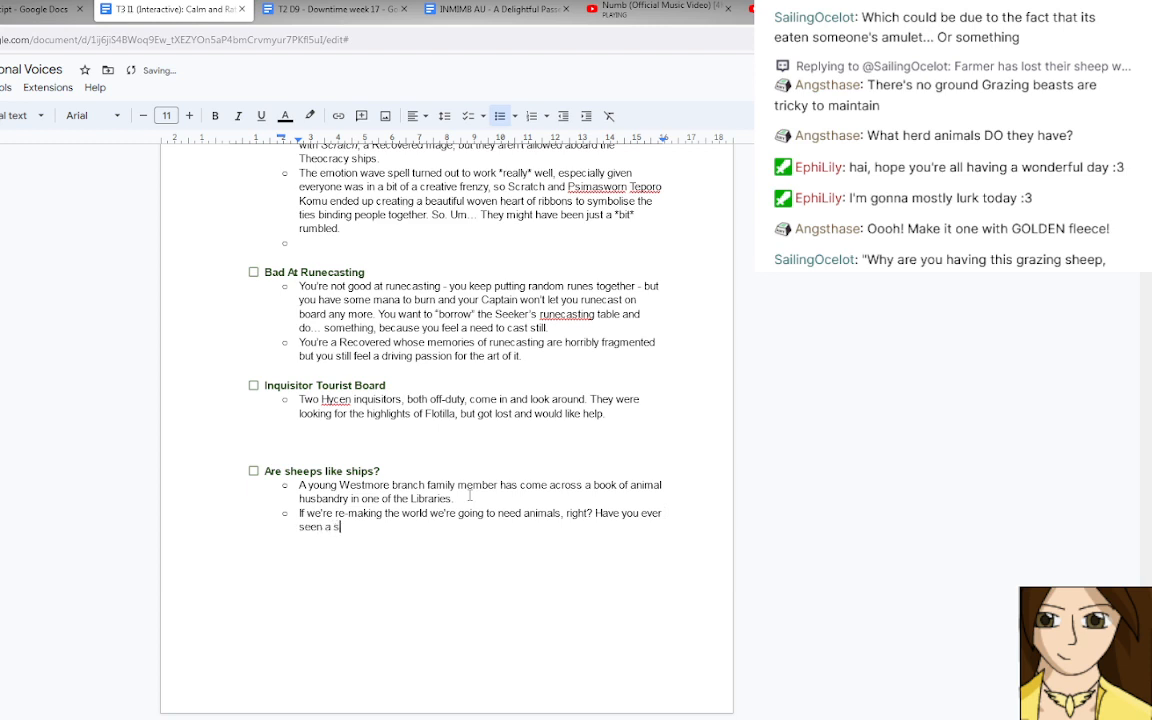
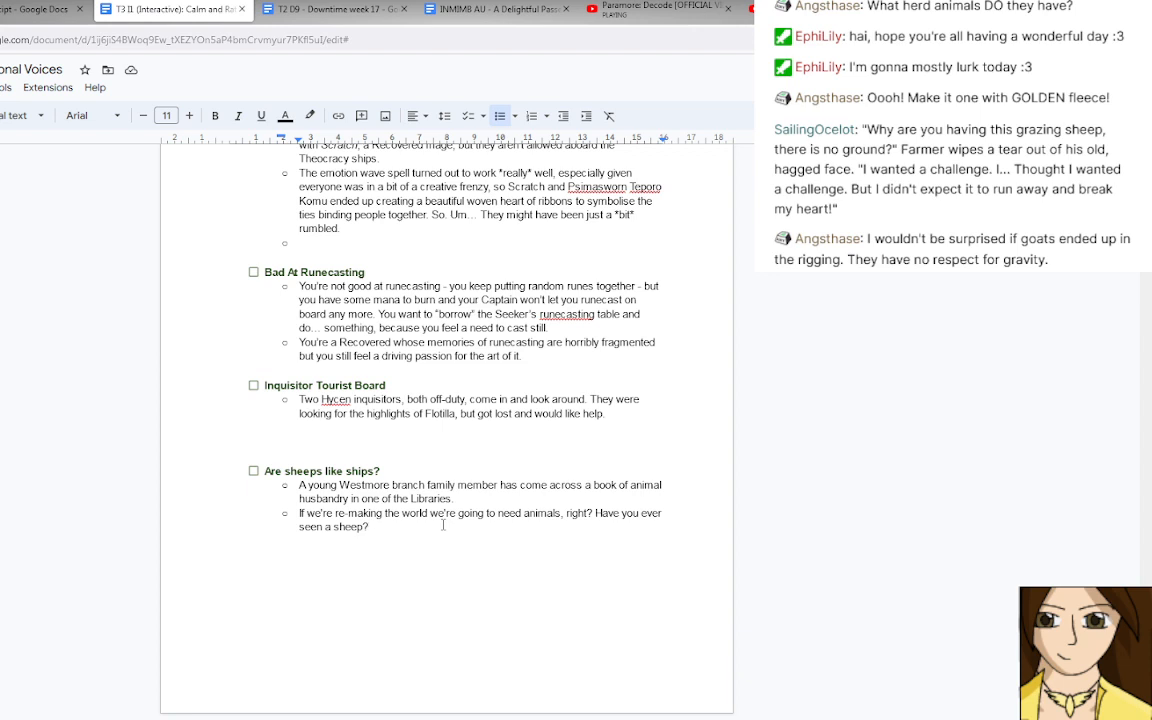
Continue the second sheep encounter bullet with "They sound like ships, are they".
type("Or a")
key("BackSpace")
key("BackSpace")
key("BackSpace")
key("BackSpace")
key("BackSpace")
type("They sound like ships, are the")
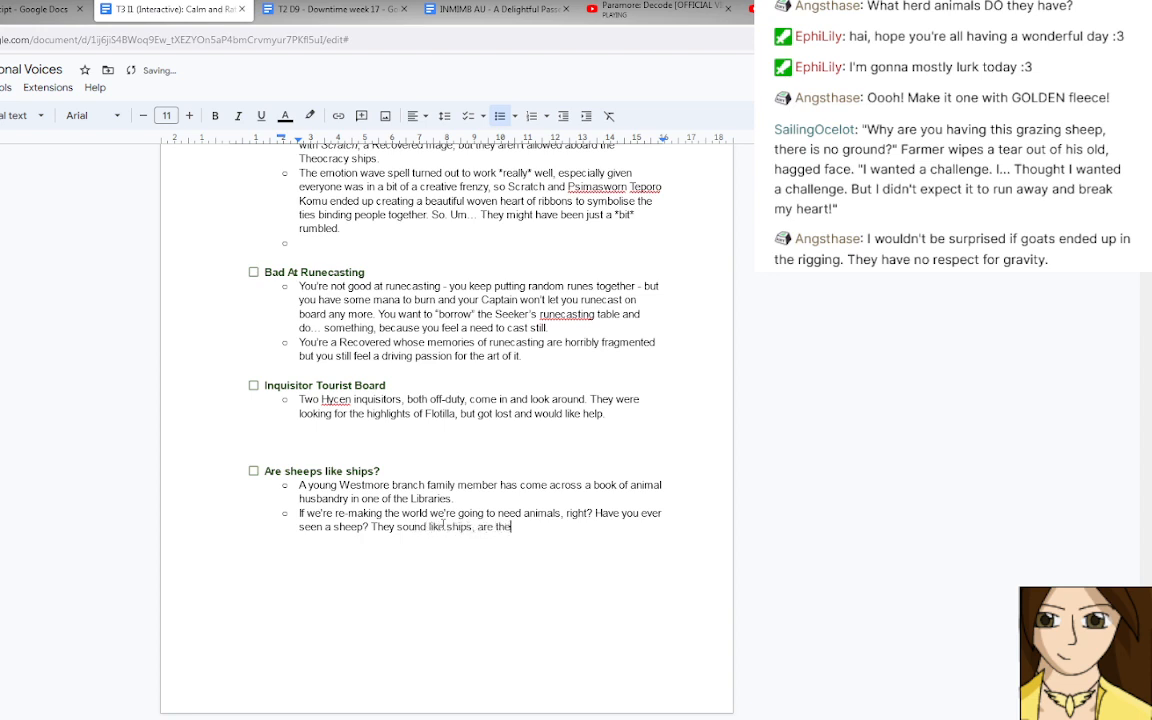
type("y at all")
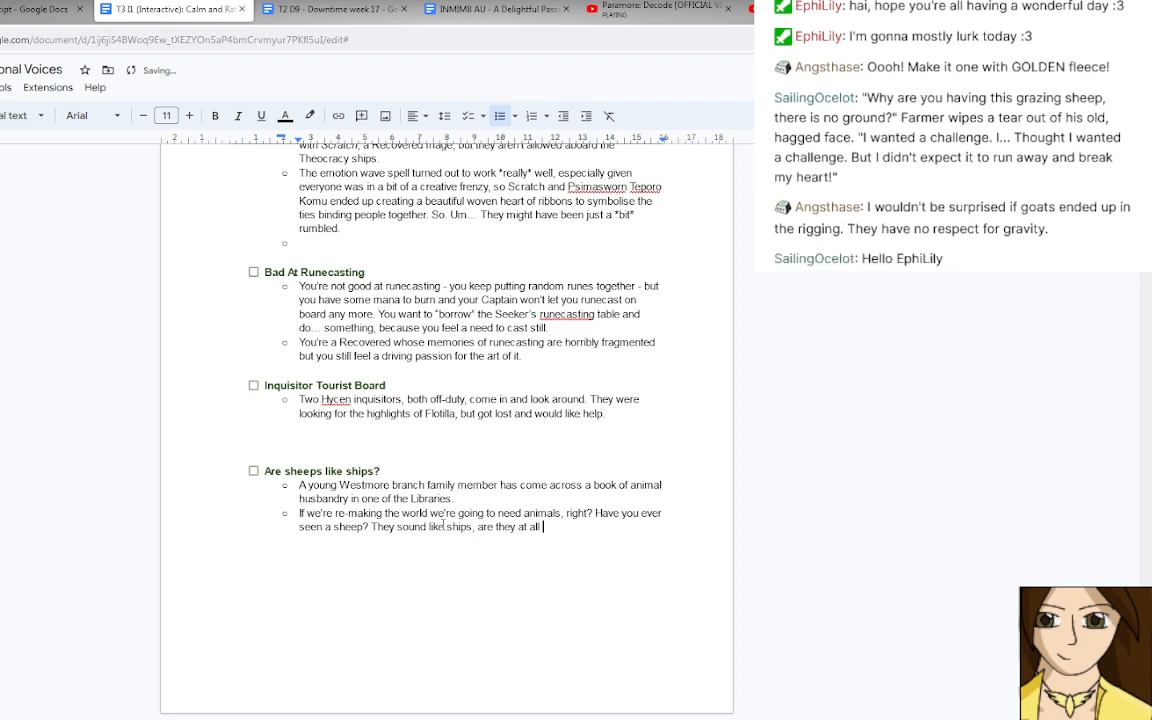
key("BackSpace")
key("BackSpace")
key("BackSpace")
key("BackSpace")
key("BackSpace")
key("BackSpace")
Complete the ship comparison with "big too?" and follow it with "Or float in water?", starting with a capital O.
type("big too? or float in water?")
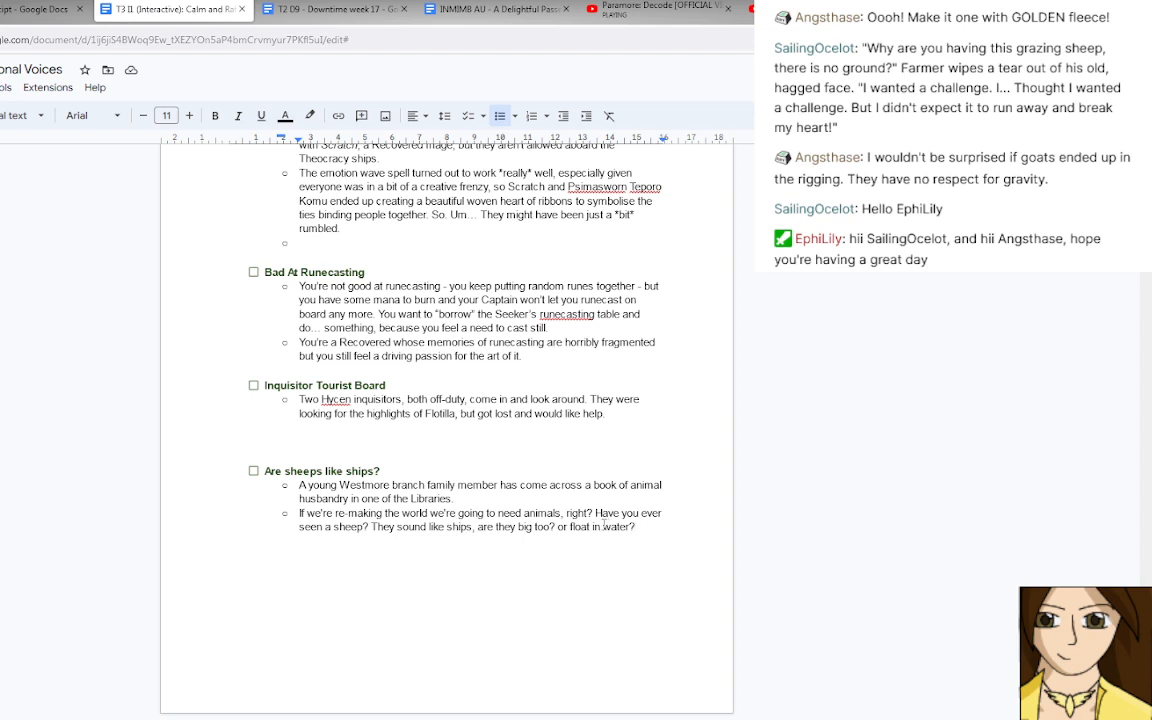
left_click(560, 527)
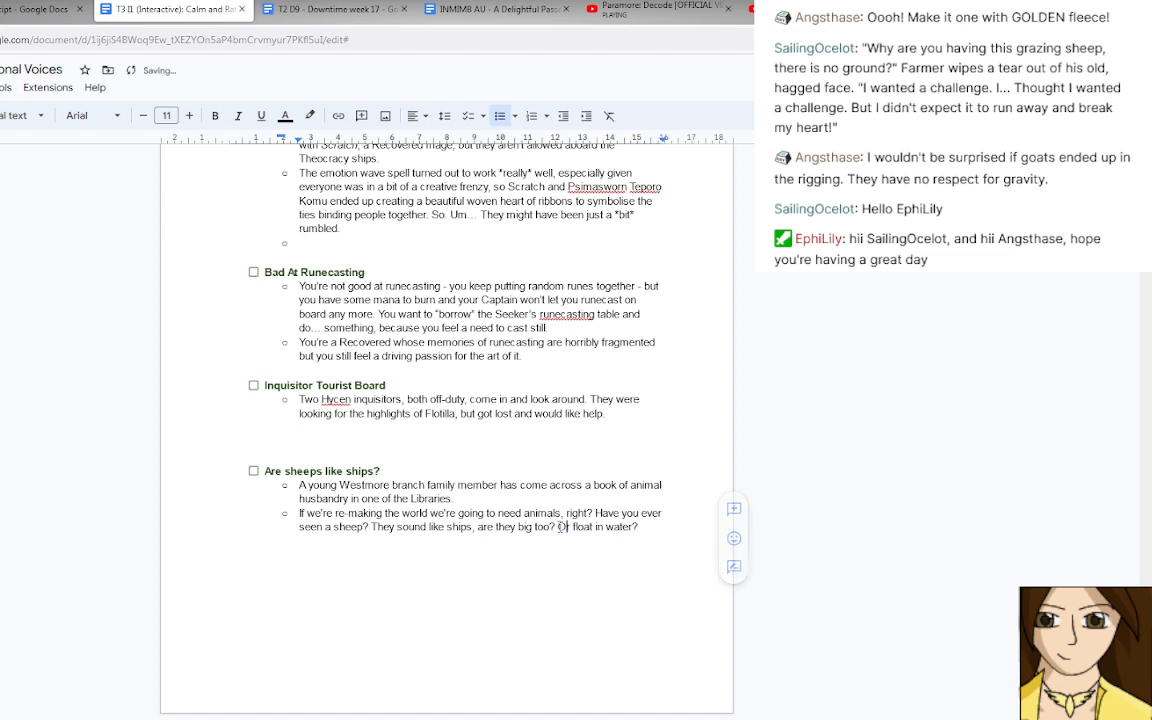
type("O")
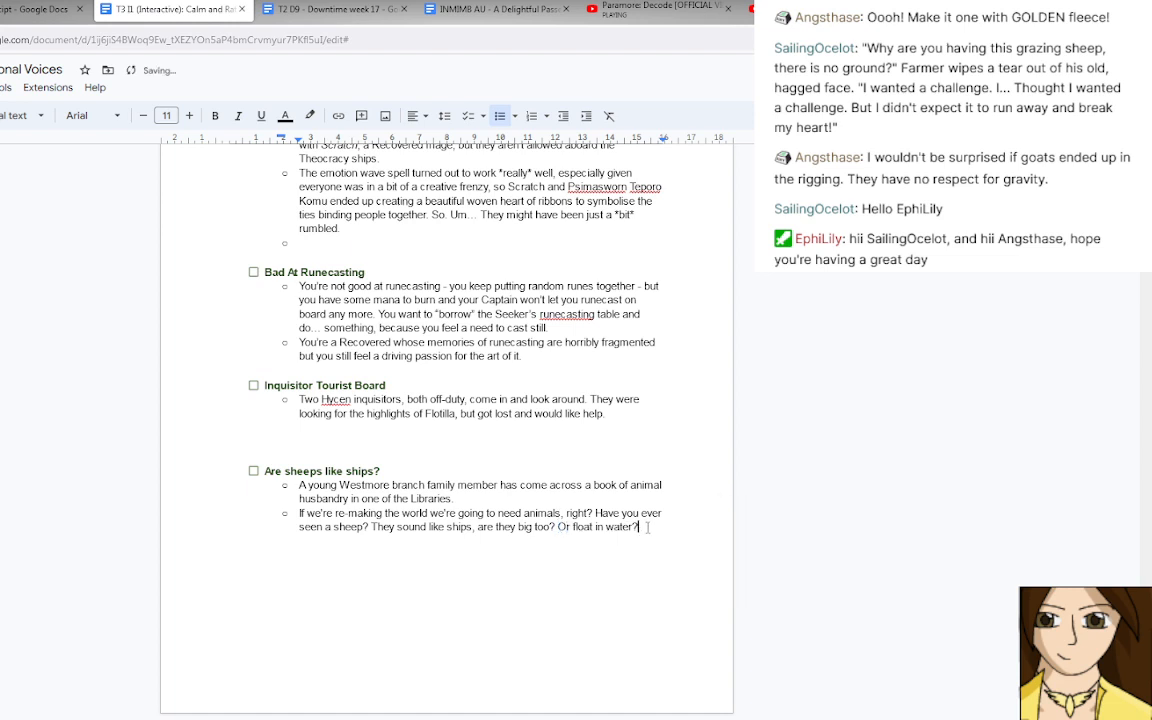
Shorten the end of the second sheep bullet to "are they big?", removing "too" and "Or float in water?".
left_click(478, 527)
left_click_drag(478, 527, 533, 527)
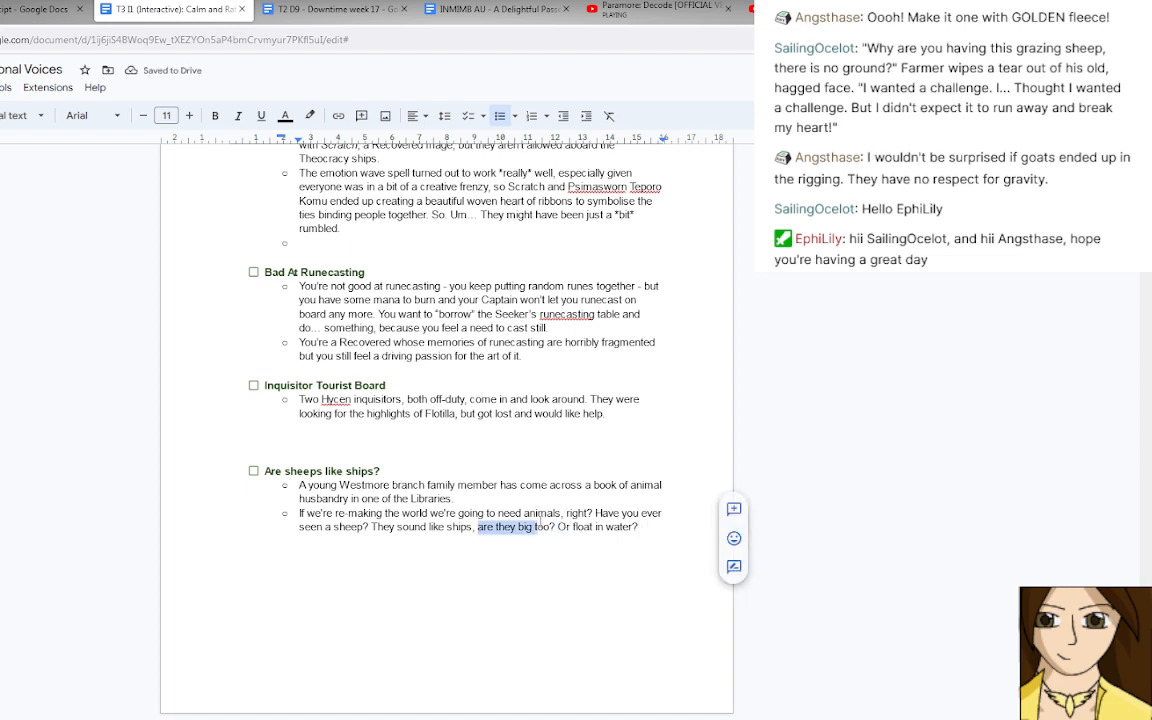
left_click(645, 527)
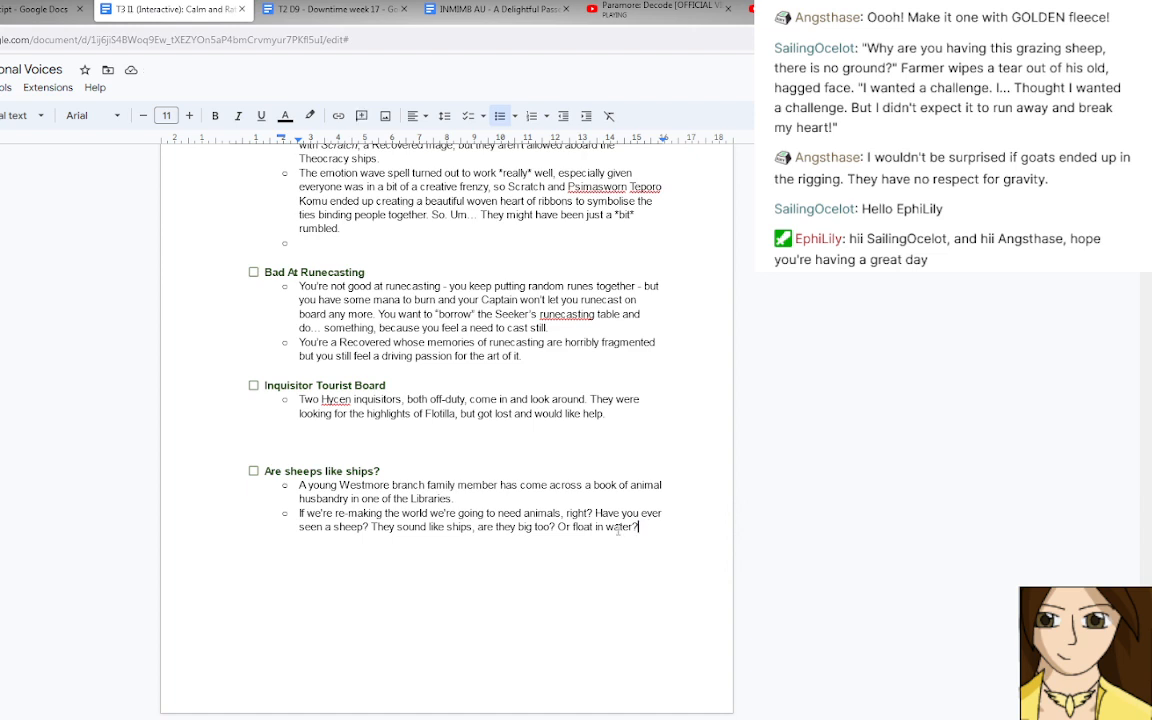
left_click_drag(646, 527, 555, 529)
key("BackSpace")
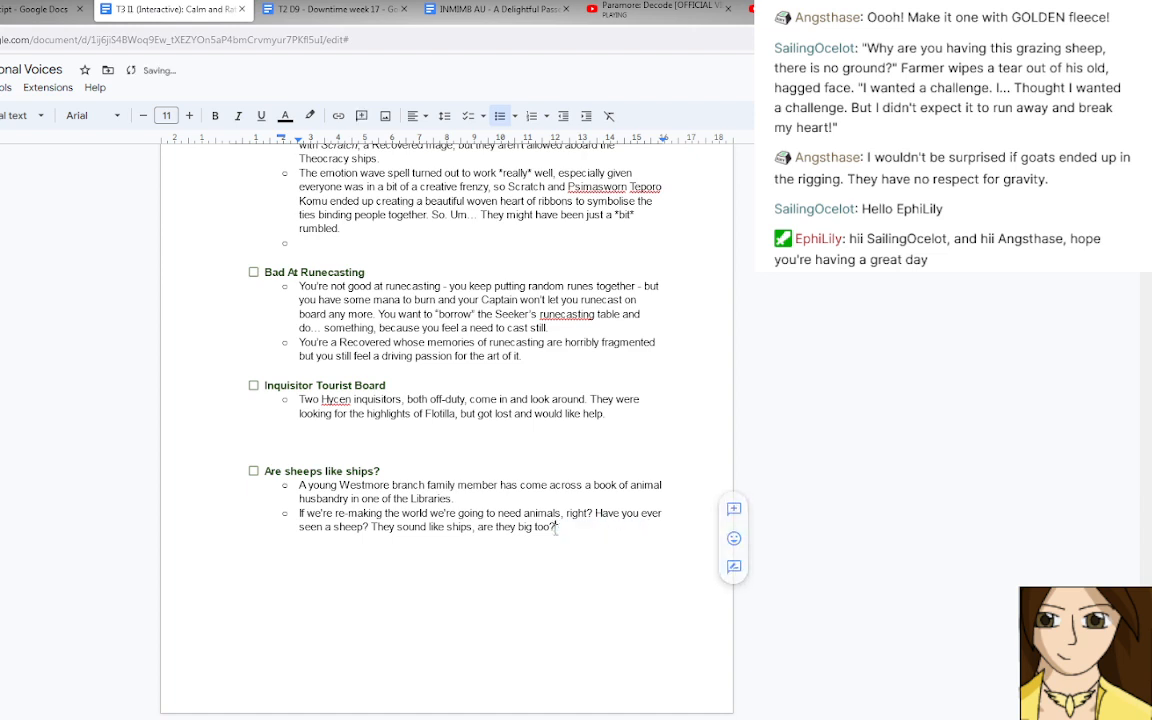
key("BackSpace")
key("BackSpace")
key("BackSpace")
key("BackSpace")
key("BackSpace")
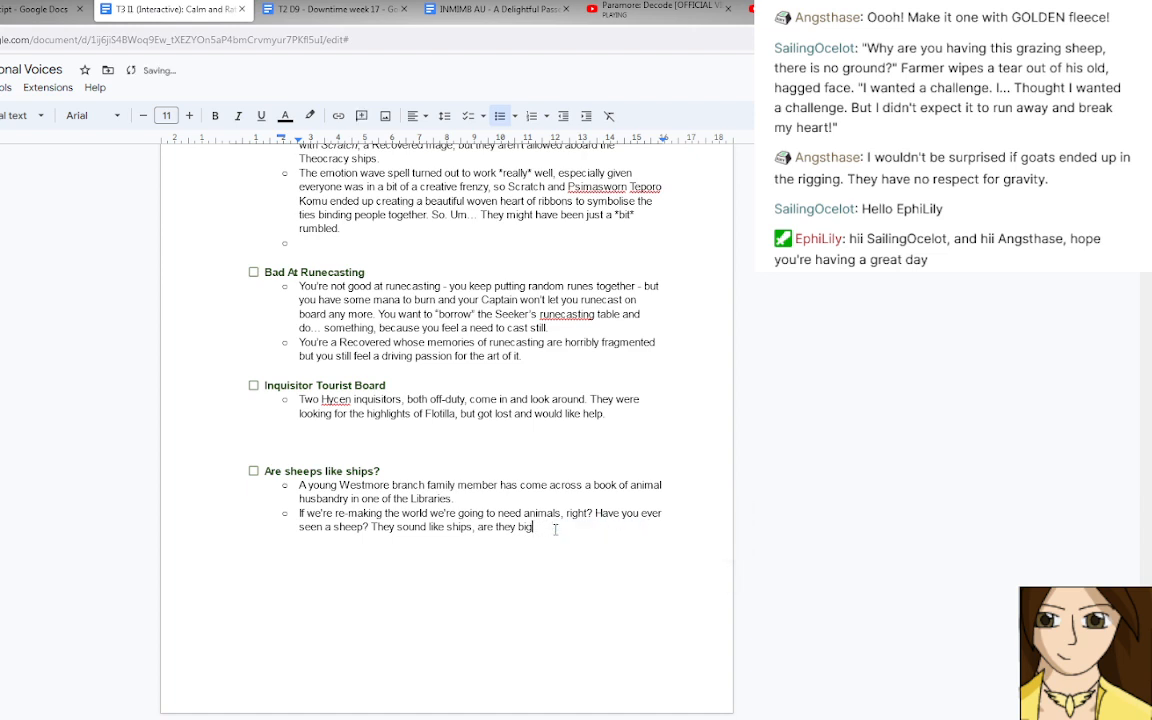
type("?")
Add a third bullet under the sheep encounter reading "Flotilla does have a few goats.".
key("Return")
type("Flotilla does have a few goats.")
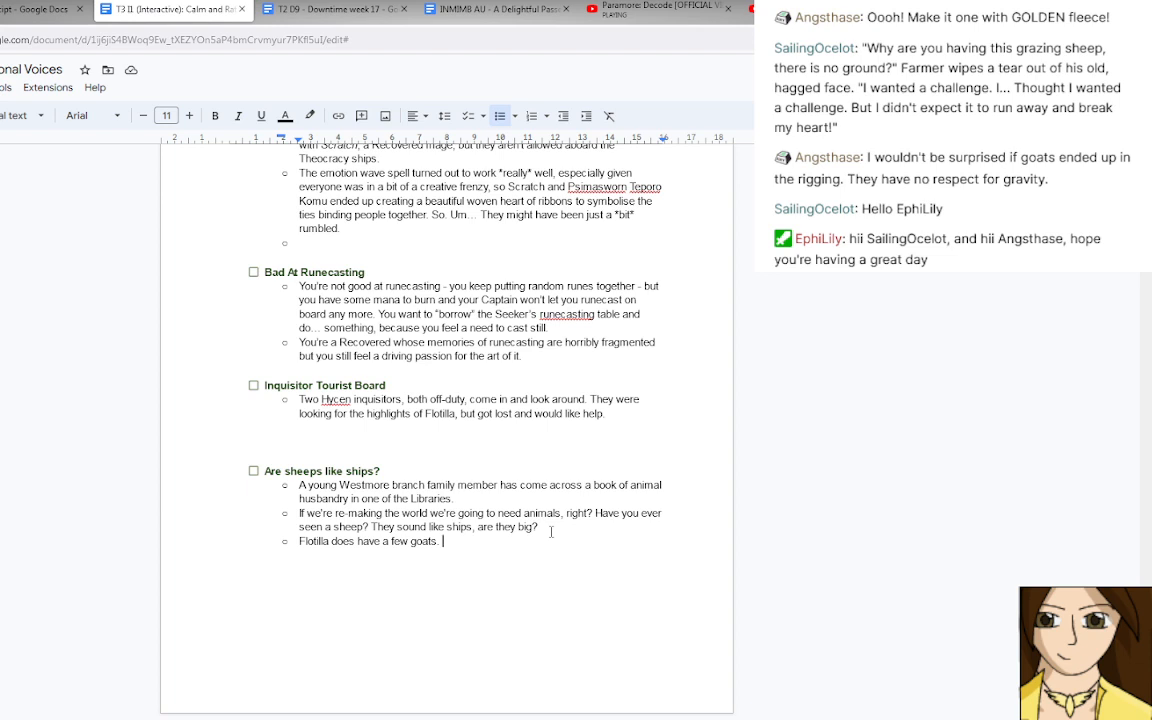
Continue the goat bullet with "Mostly because they were smart and desperate".
type("Mostly because they ")
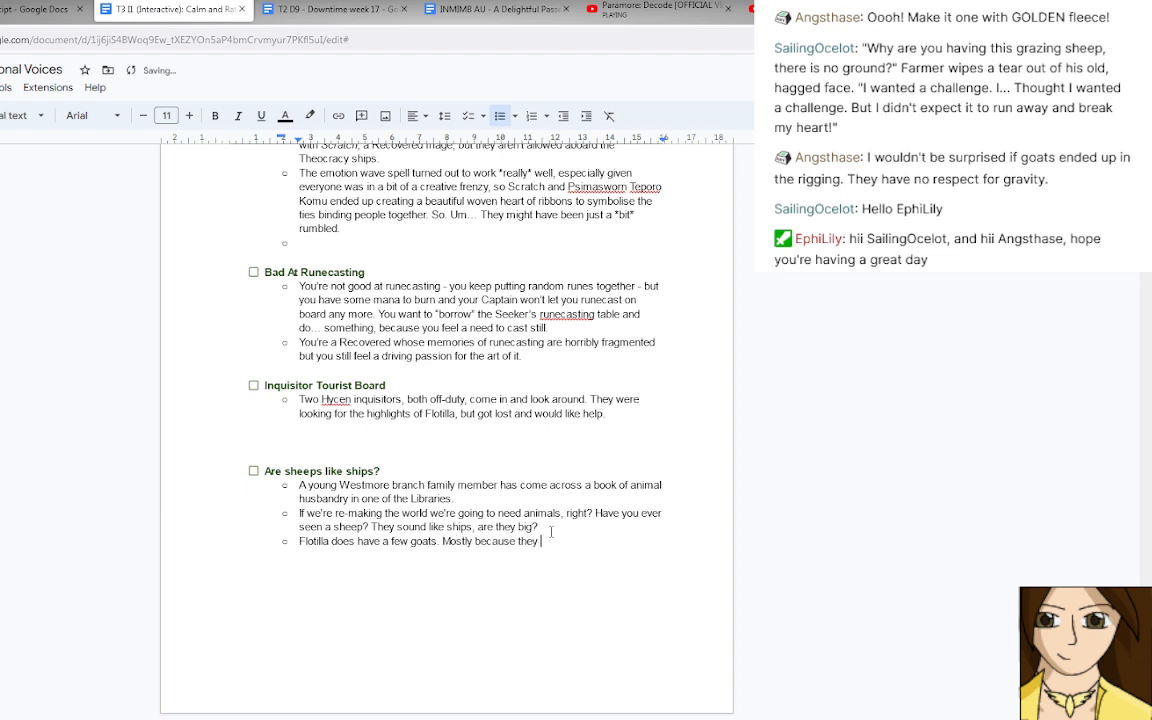
type("were smart and despera")
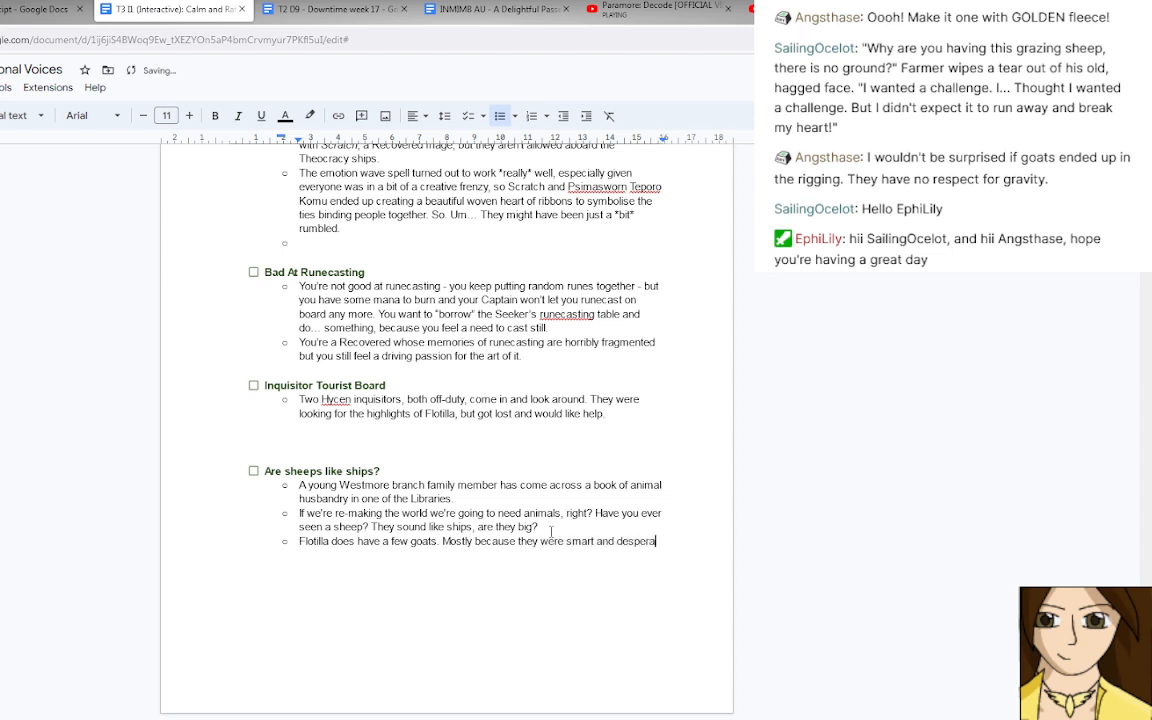
type("te enough to ")
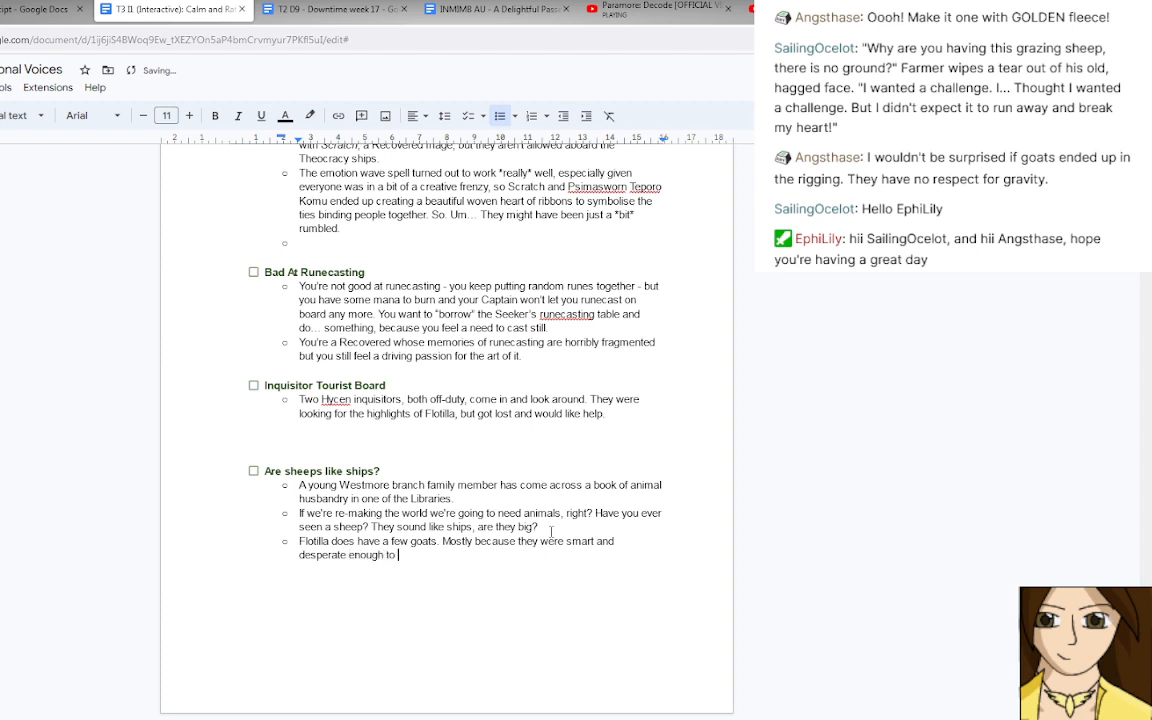
type("climb to the highest bit ")
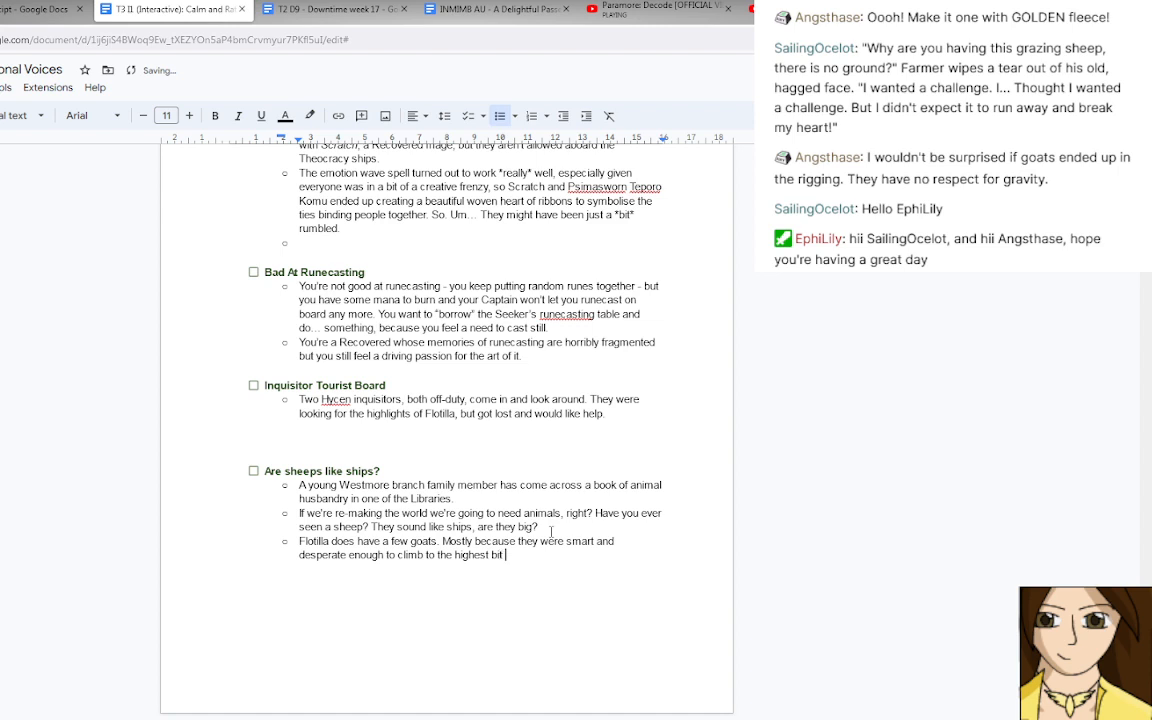
type("of any fallin")
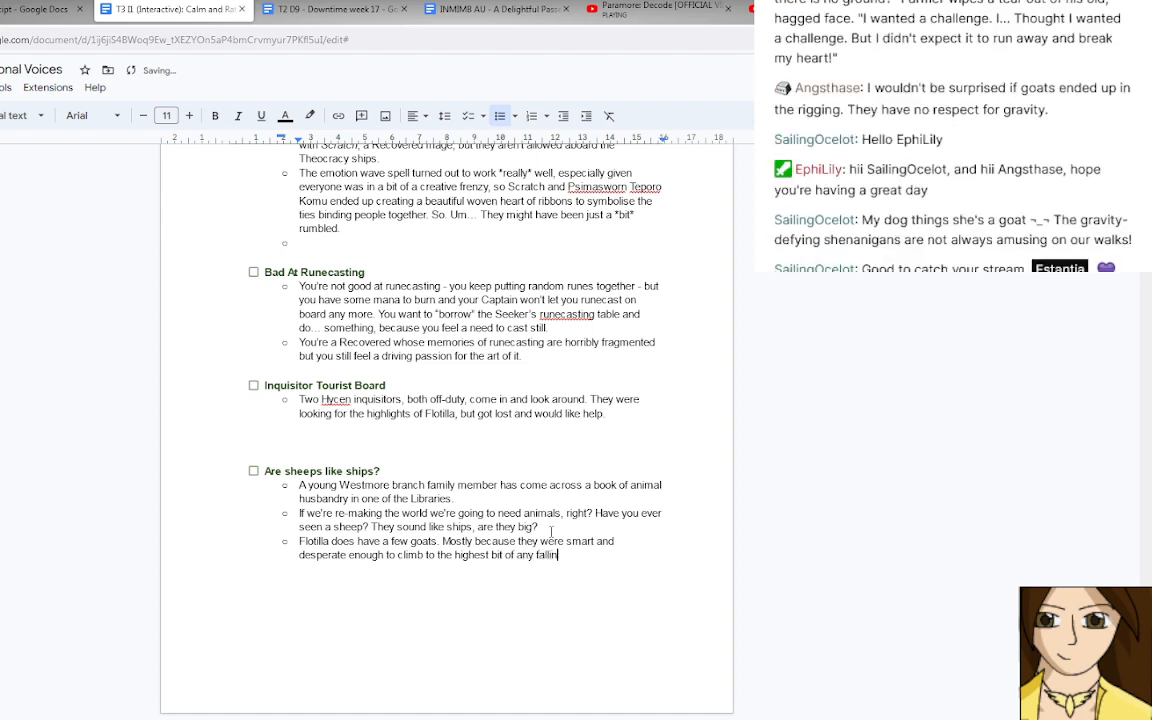
type("g island /ship they were on.")
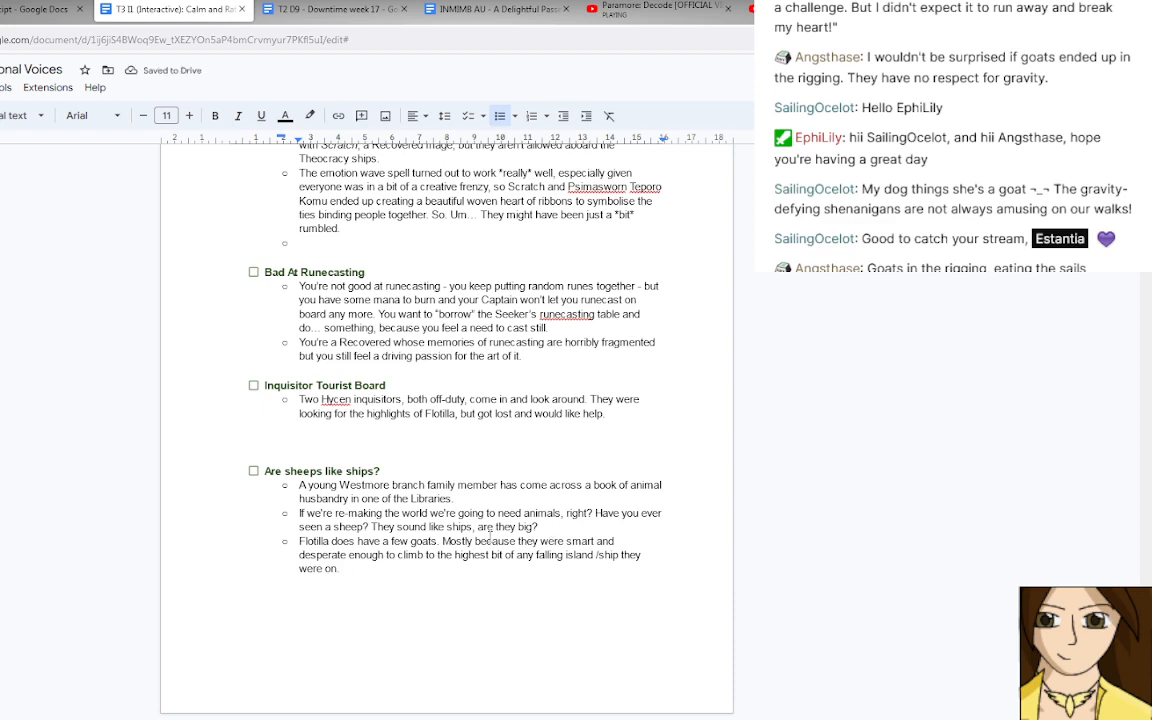
Review the document's encounter sections, divination results and rumour lists above the sheep encounter.
scroll(492, 535, "up", 15)
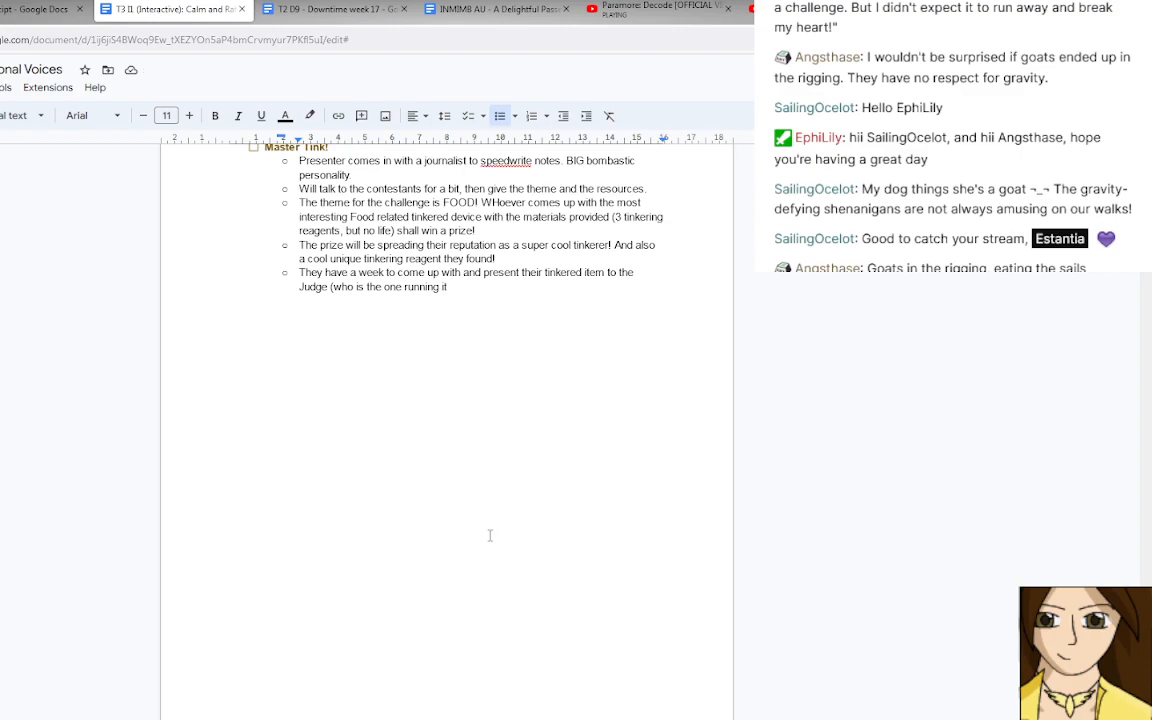
scroll(492, 535, "up", 8)
scroll(490, 535, "up", 10)
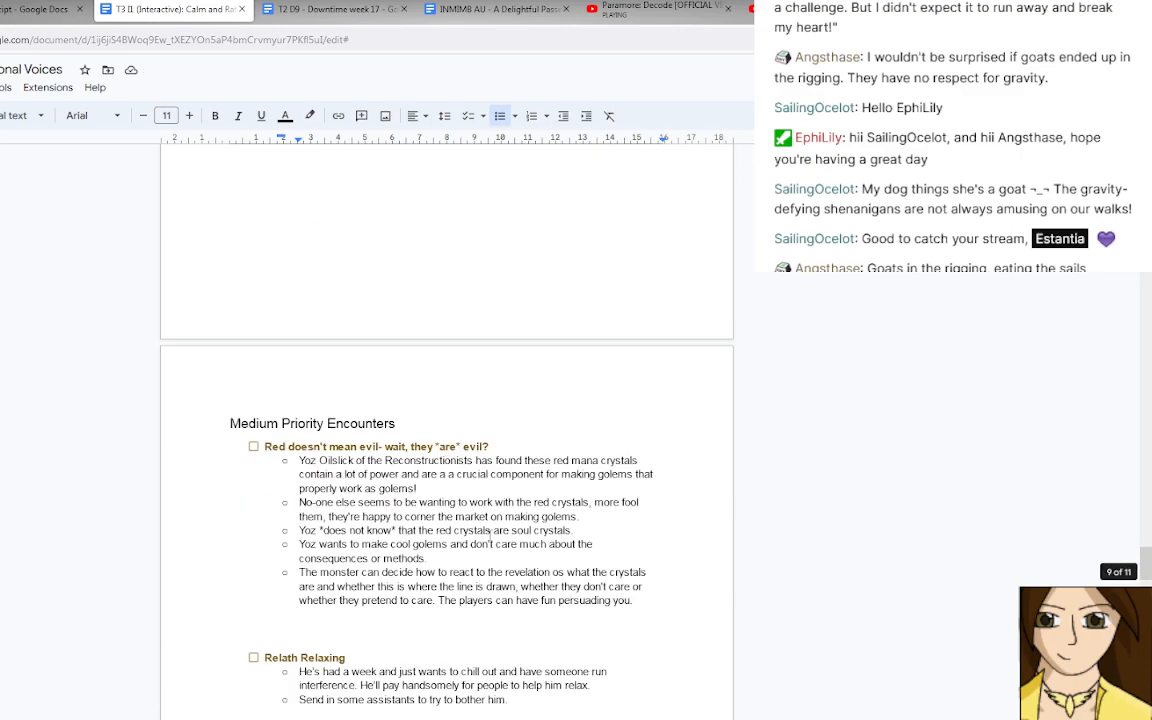
scroll(490, 535, "up", 15)
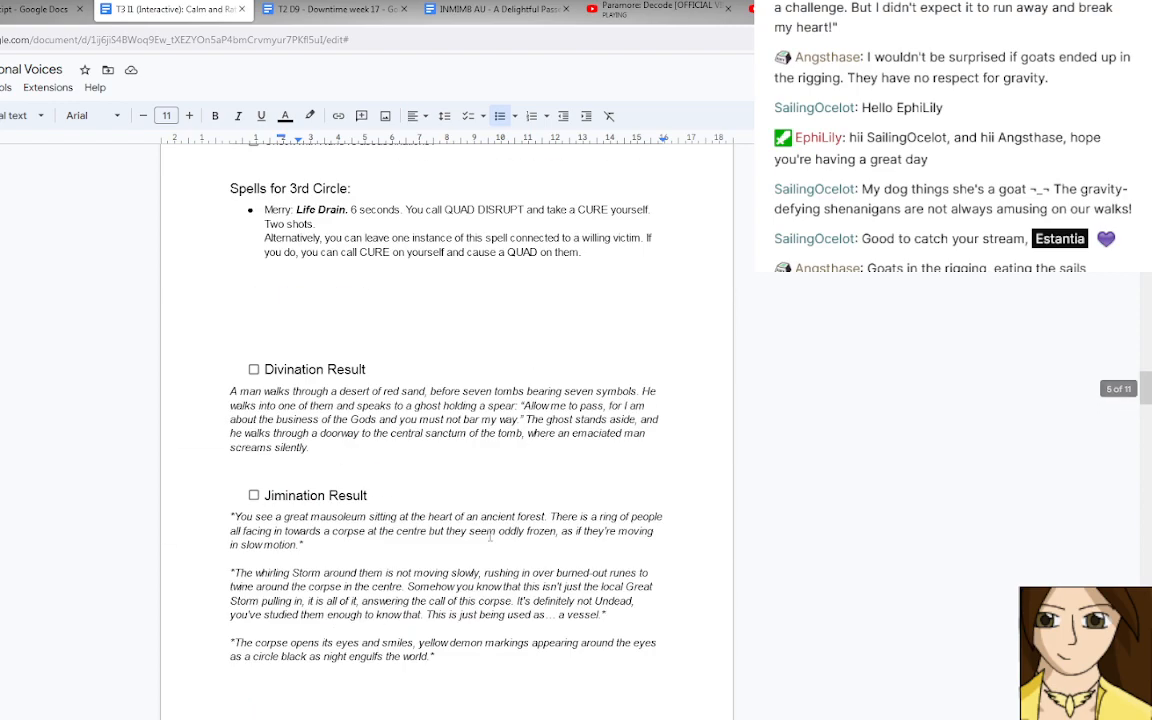
scroll(490, 535, "up", 3)
scroll(490, 535, "up", 8)
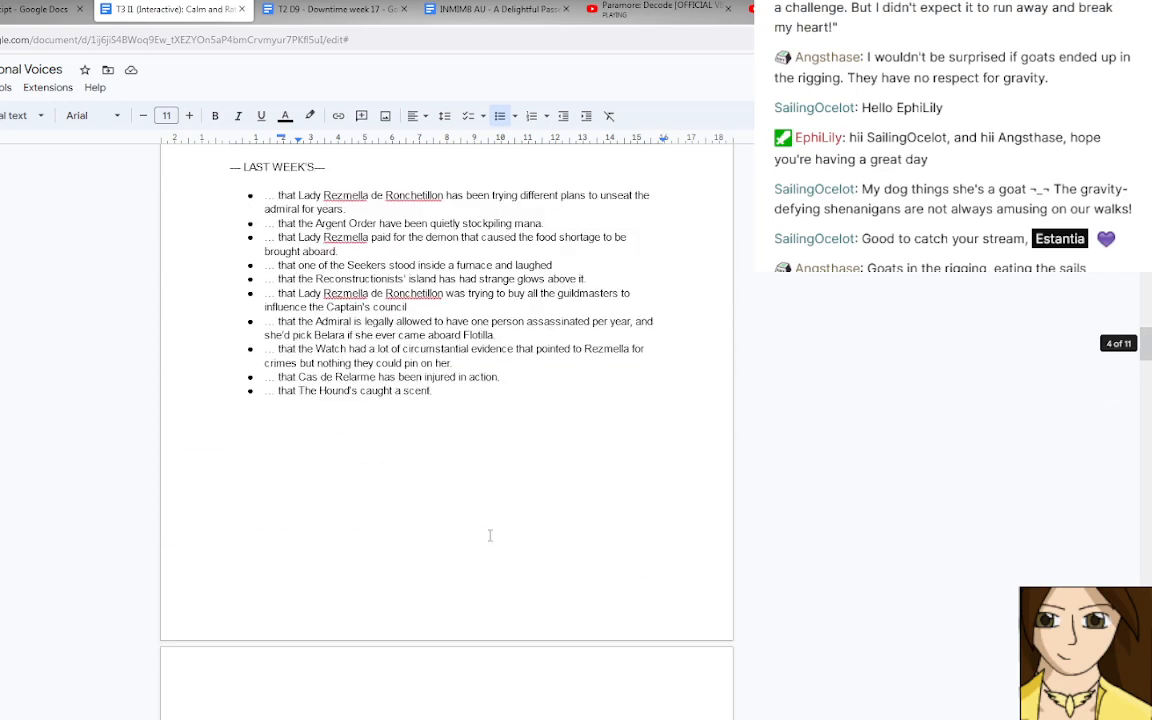
scroll(490, 535, "down", 3)
scroll(490, 535, "up", 1)
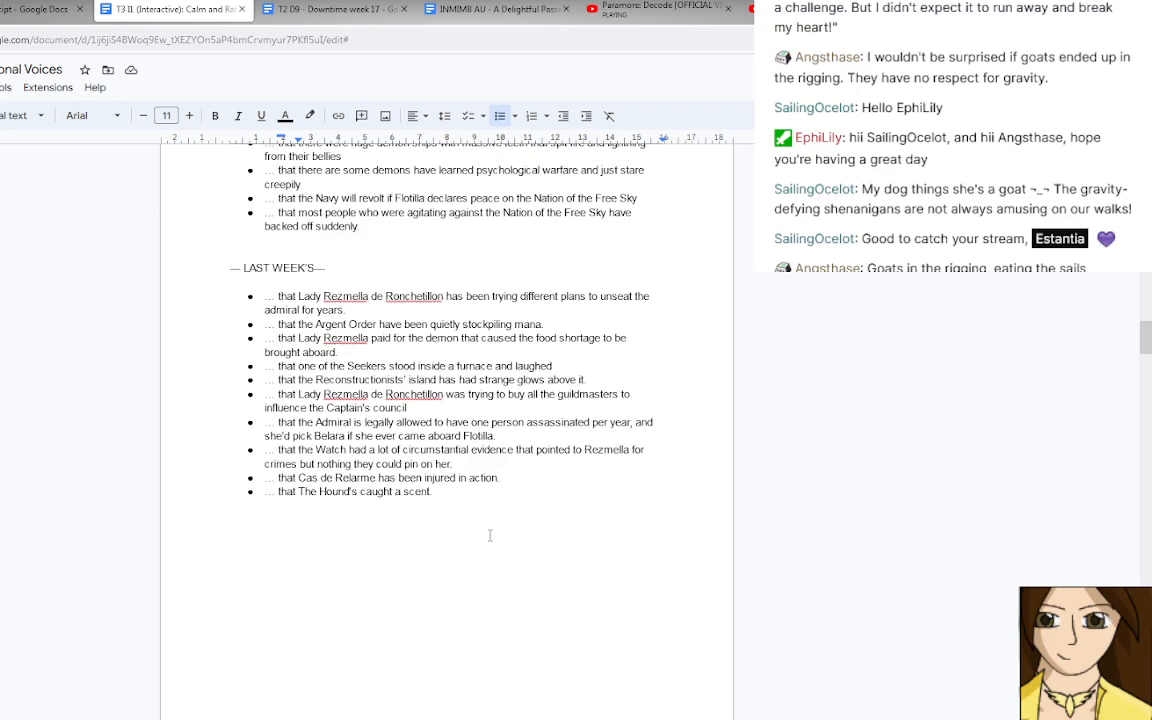
scroll(490, 535, "down", 5)
scroll(491, 525, "down", 15)
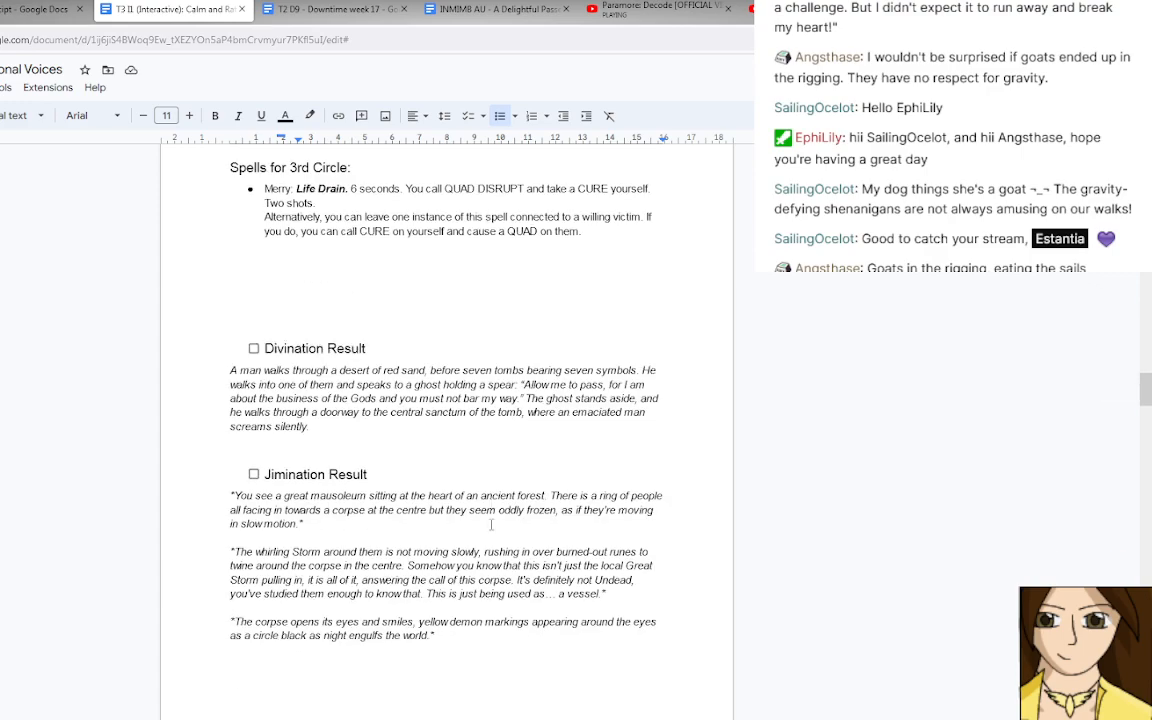
scroll(491, 525, "down", 10)
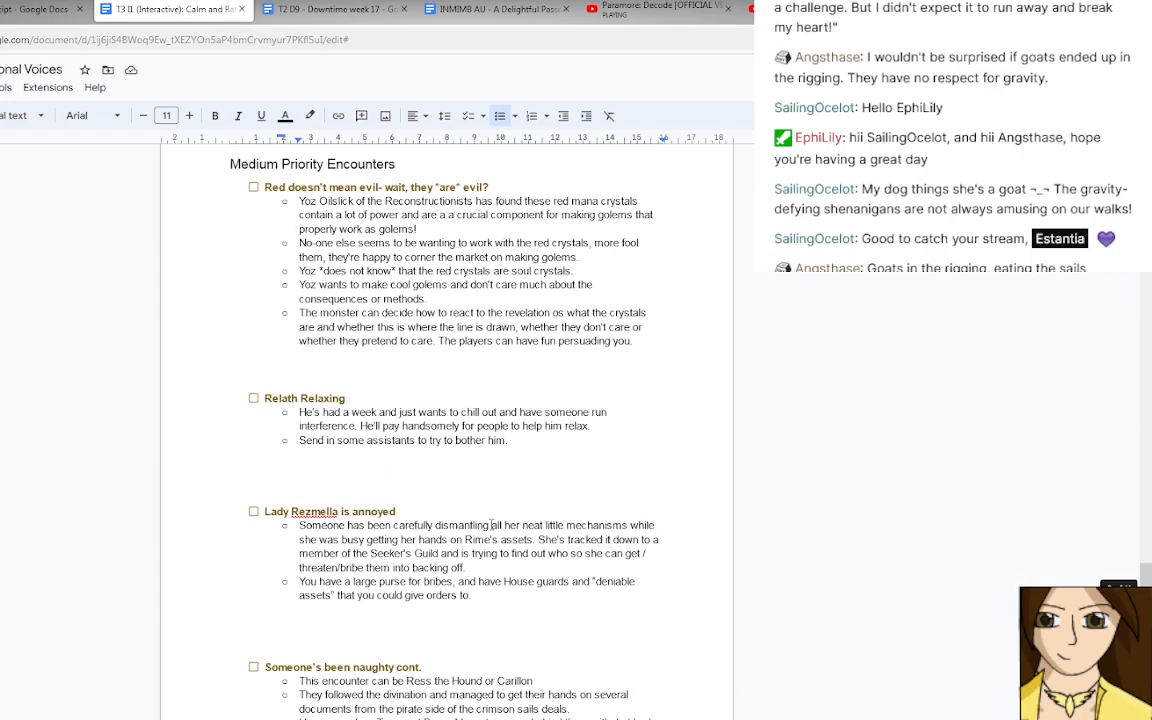
scroll(491, 525, "up", 3)
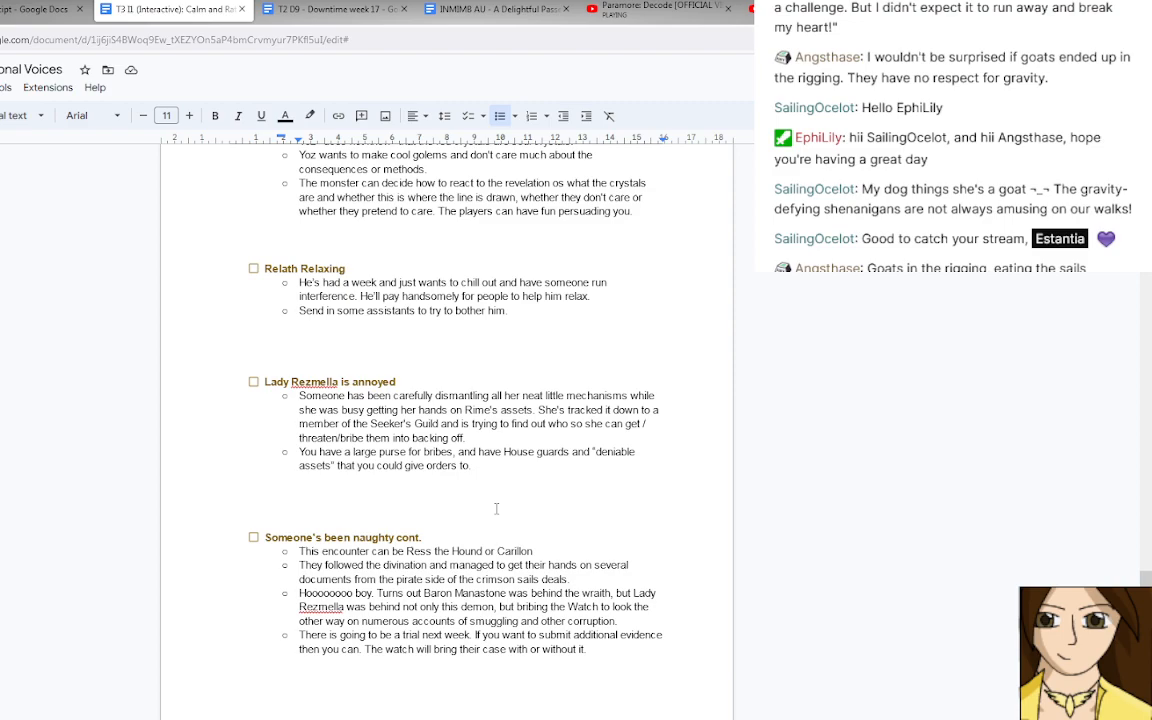
scroll(496, 509, "up", 15)
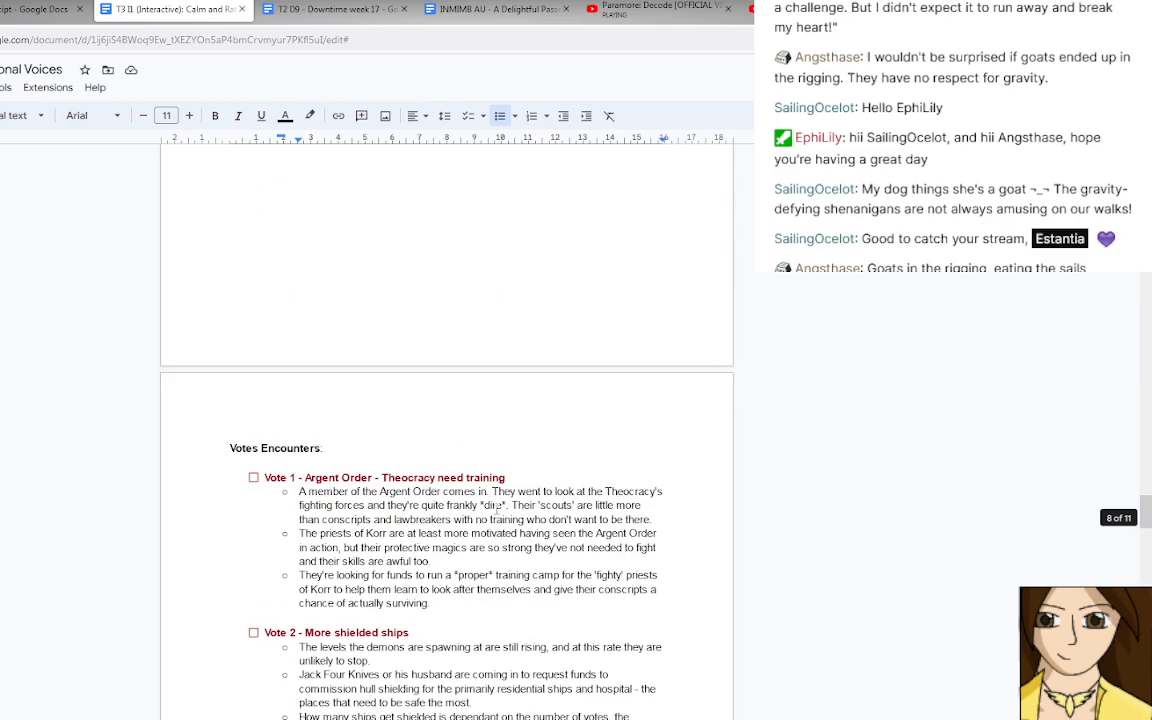
scroll(496, 509, "up", 15)
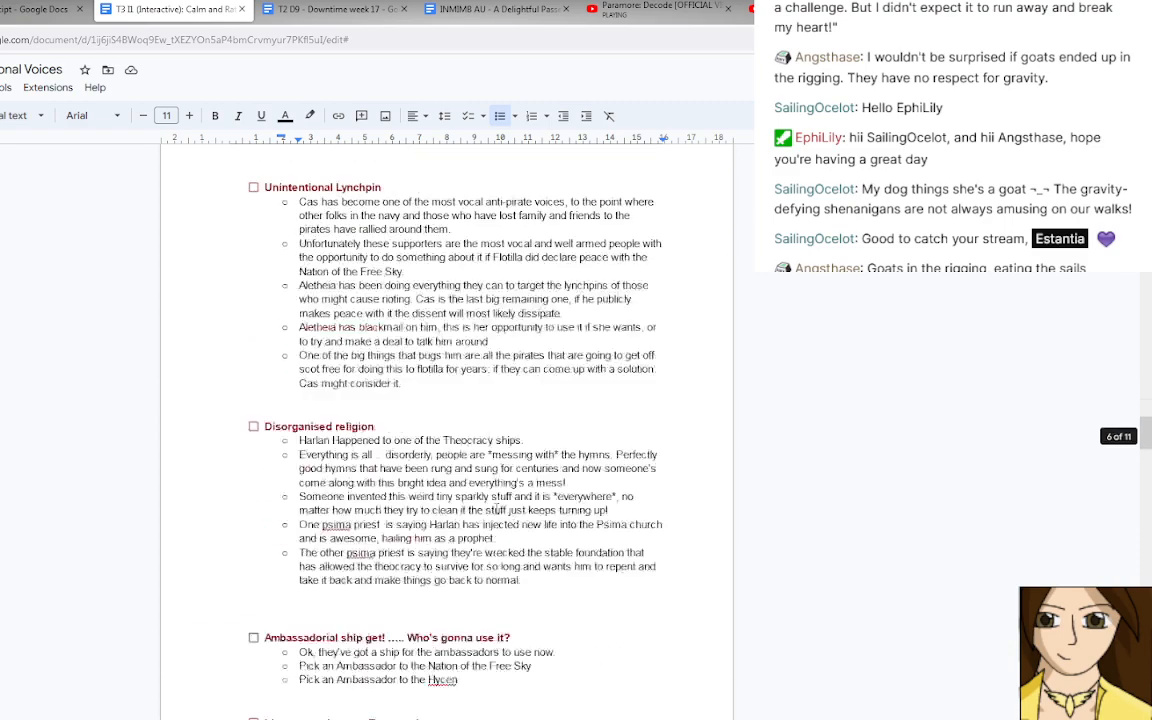
scroll(496, 509, "up", 15)
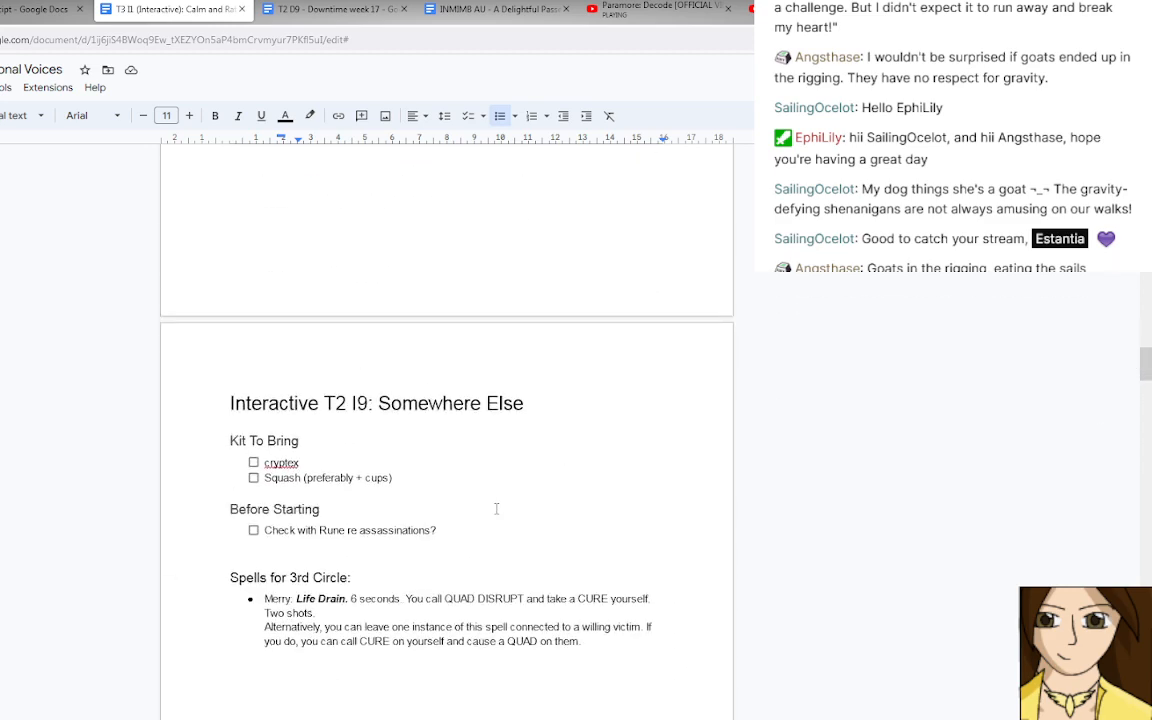
Delete the "LAST WEEK'S" heading with its entire rumour list and the leftover empty bullet.
scroll(496, 509, "up", 3)
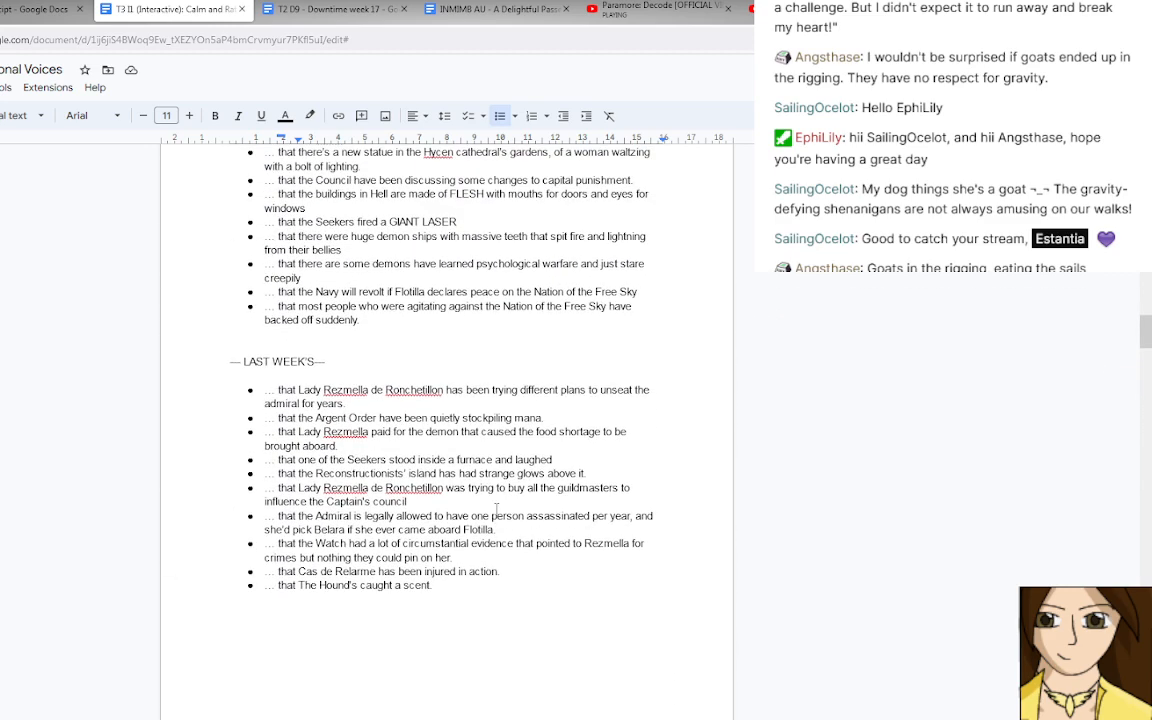
left_click(455, 587)
left_click_drag(455, 587, 225, 355)
key("BackSpace")
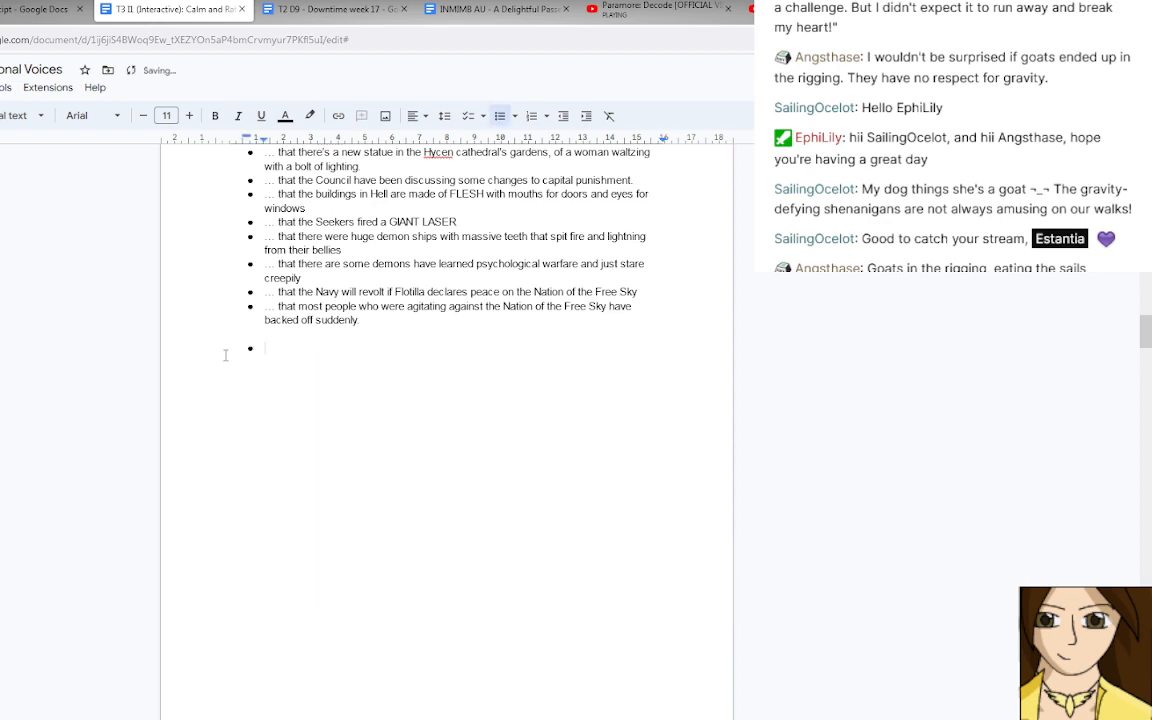
key("BackSpace")
key("BackSpace")
Look through the high-priority, linear recruitment and votes encounters down to the start of the medium-priority section.
scroll(226, 355, "down", 10)
scroll(225, 355, "down", 1)
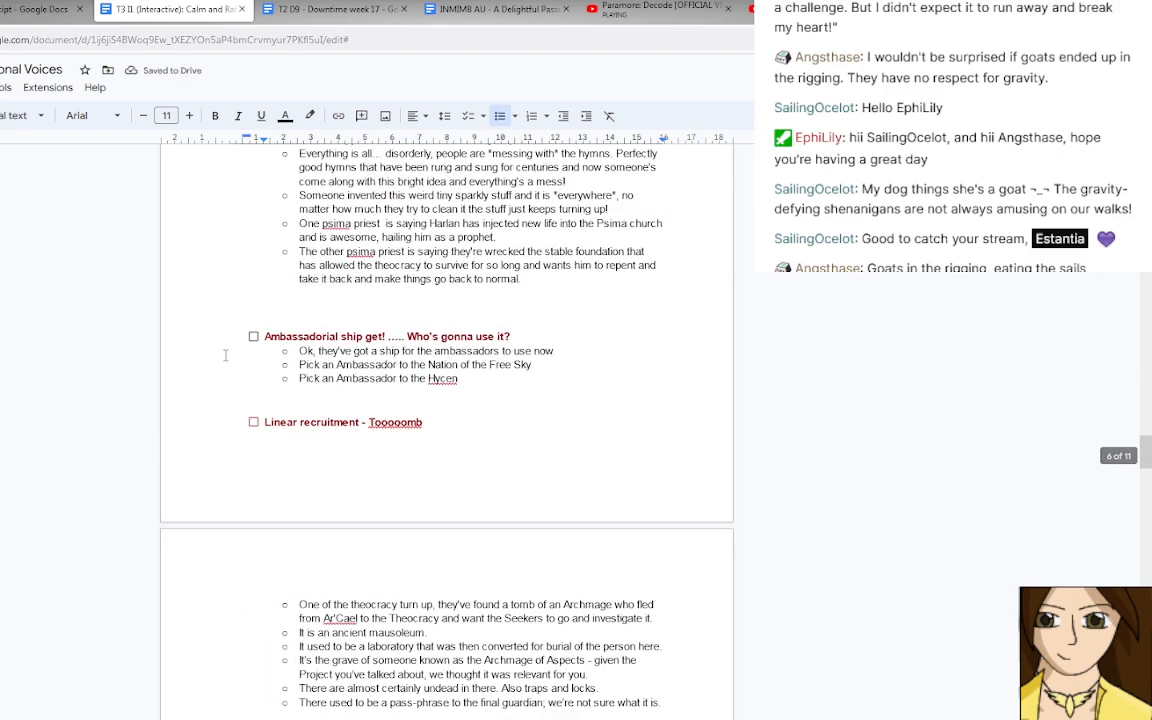
scroll(225, 355, "up", 3)
scroll(225, 355, "up", 1)
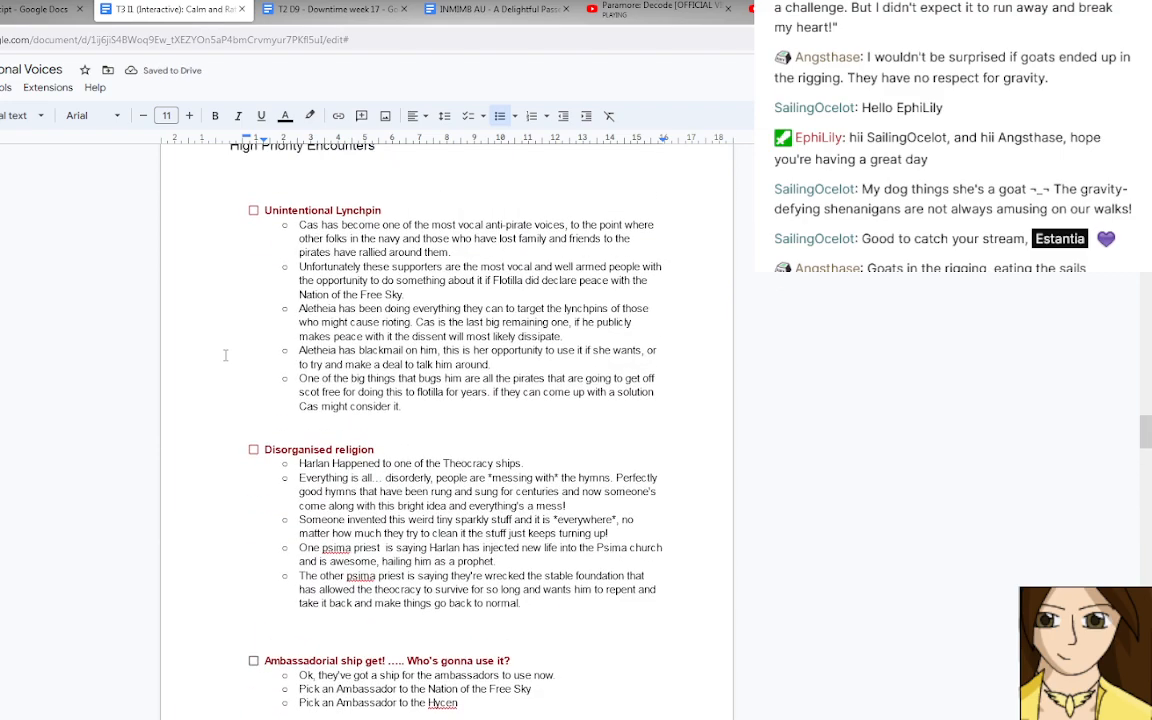
scroll(225, 355, "down", 5)
scroll(225, 355, "down", 4)
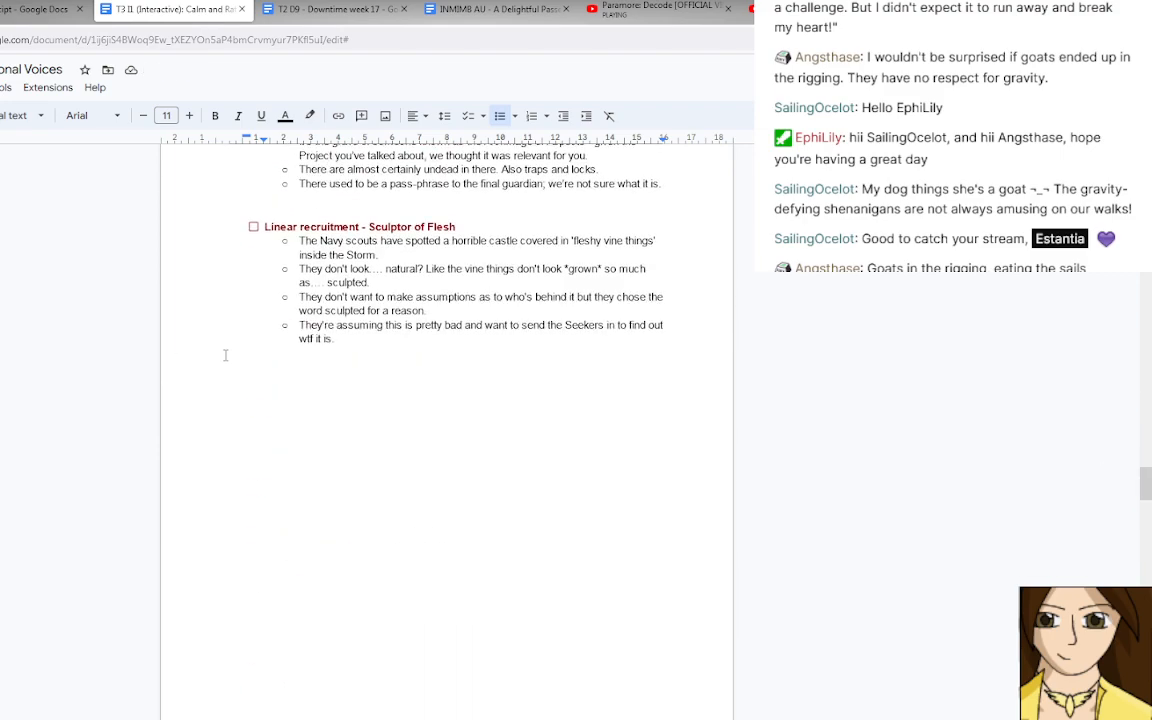
scroll(225, 355, "up", 4)
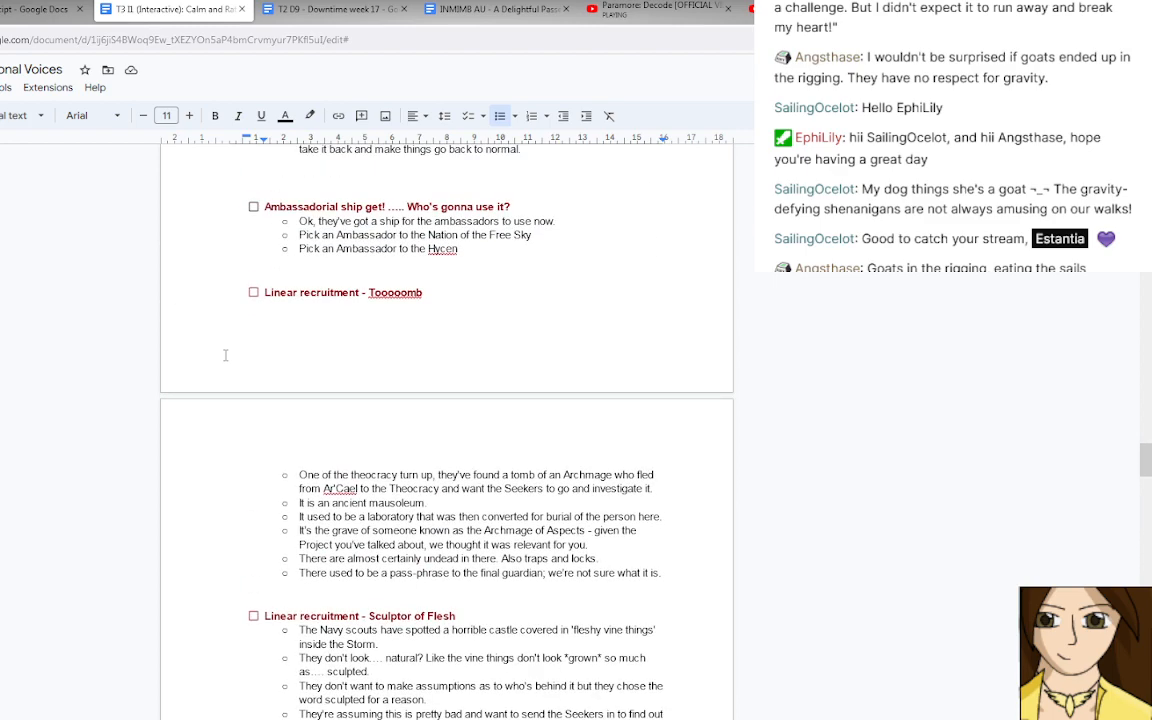
scroll(225, 355, "down", 15)
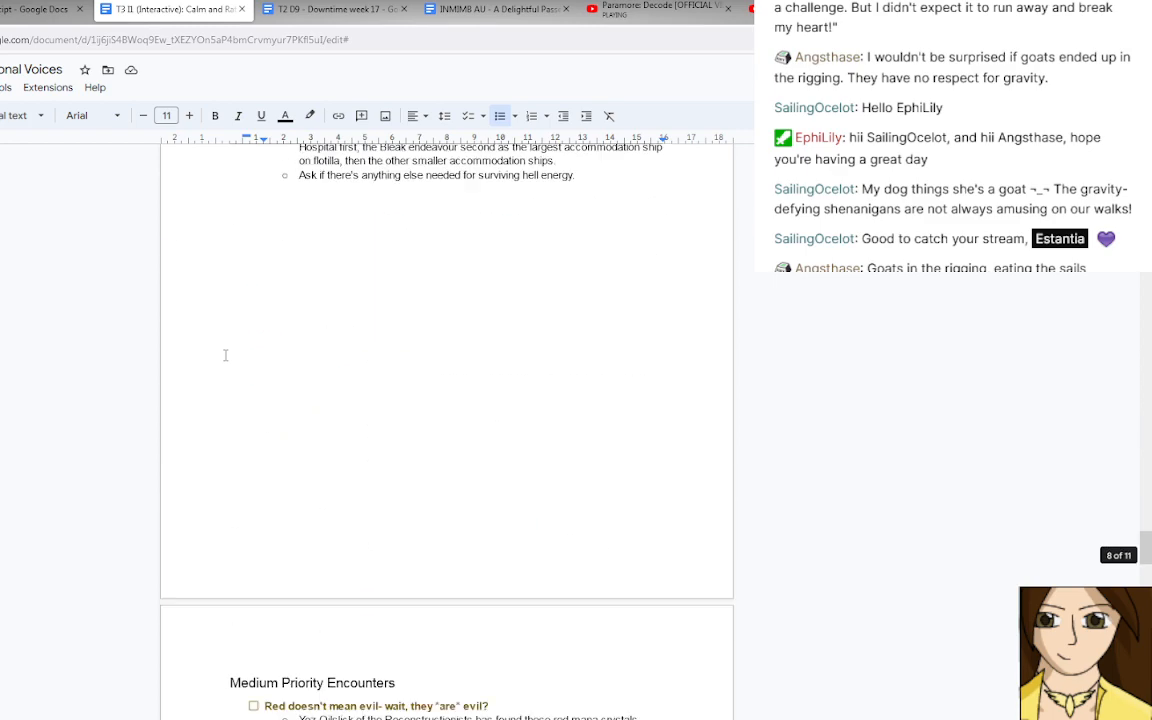
scroll(225, 355, "down", 3)
scroll(225, 355, "up", 17)
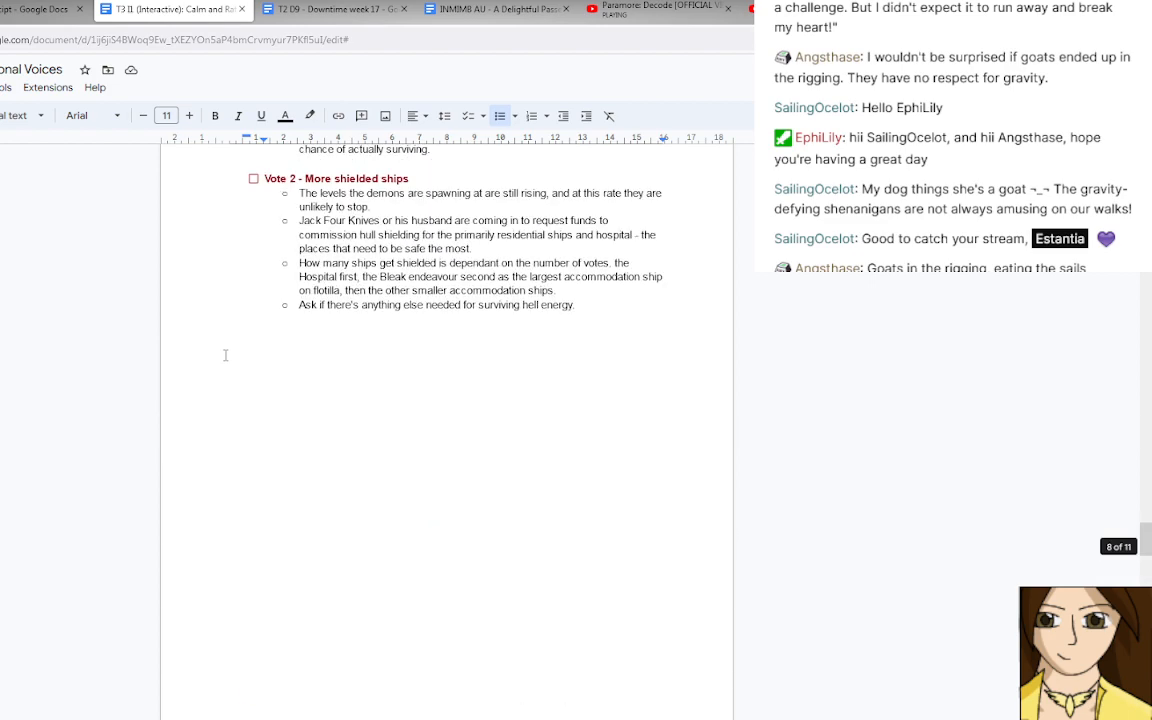
Start a new checklist item directly below the last bullet of the "Linear recruitment - Sculptor of Flesh" encounter.
scroll(225, 355, "up", 2)
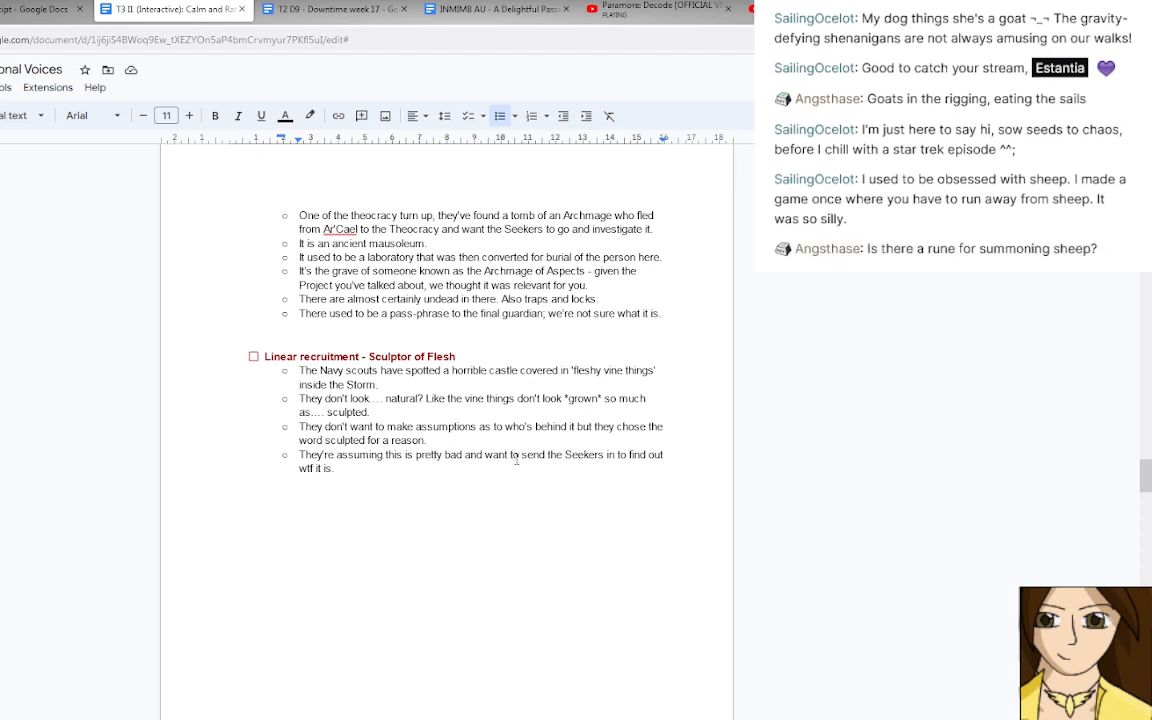
left_click(502, 470)
scroll(502, 470, "down", 5)
scroll(502, 470, "up", 4)
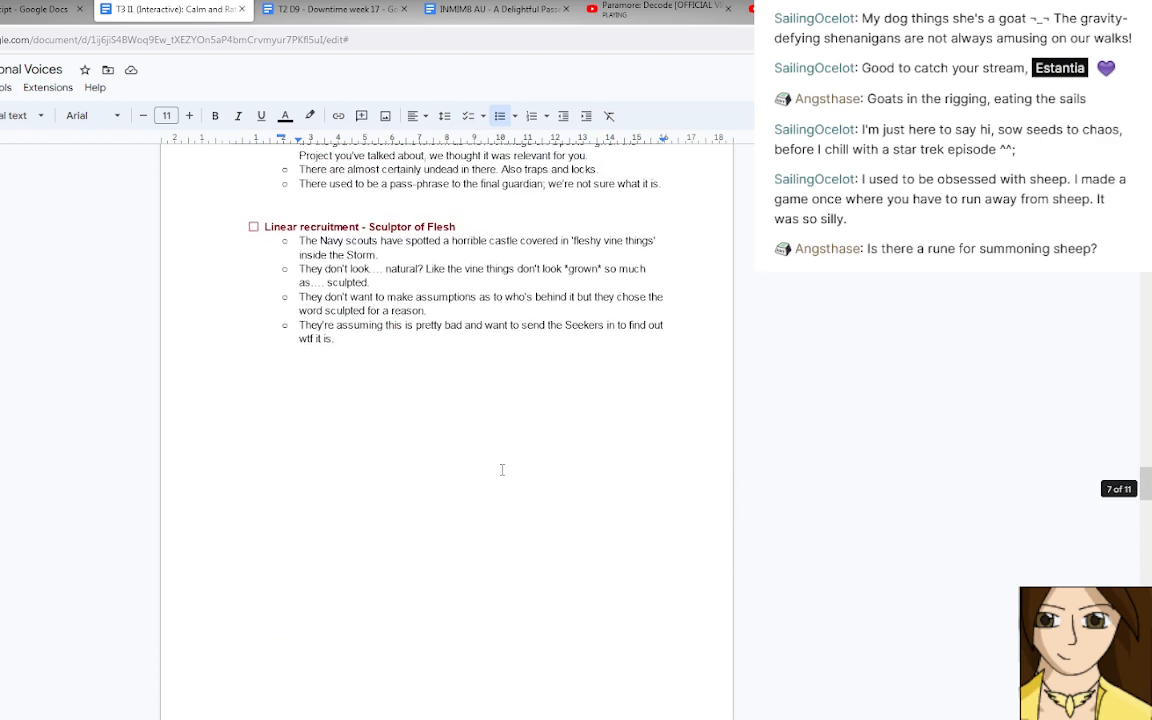
scroll(502, 470, "down", 3)
scroll(502, 470, "up", 3)
key("Return")
key("Return")
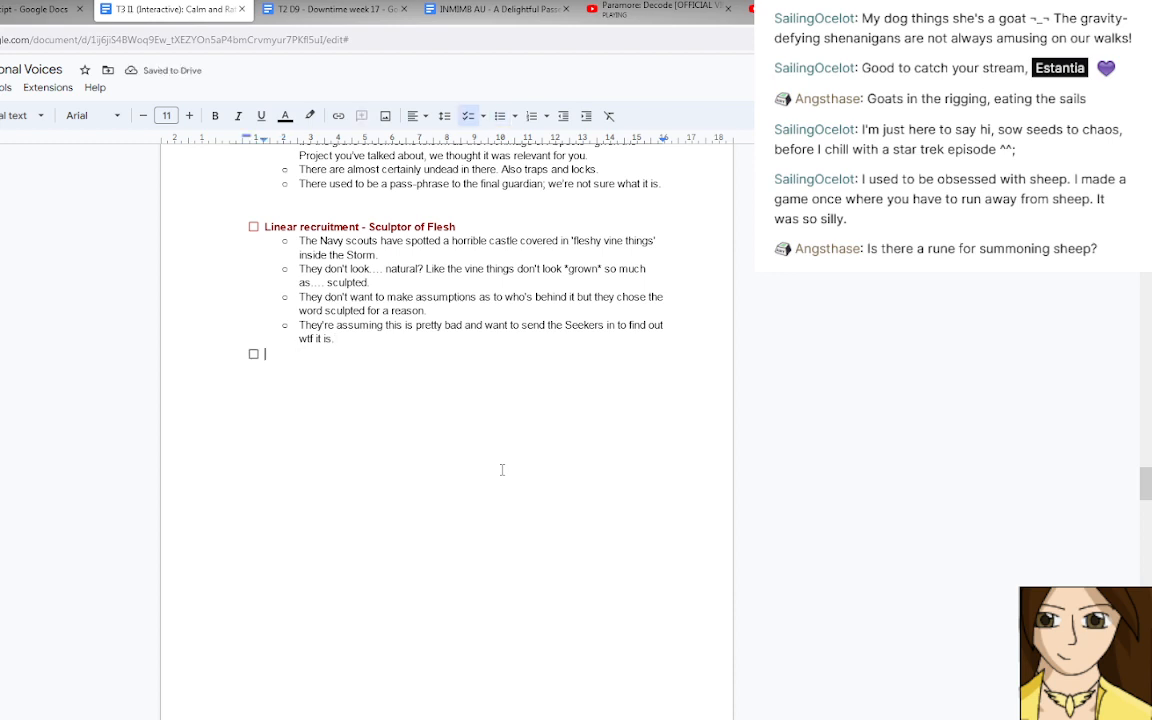
type("If Rune is present then ")
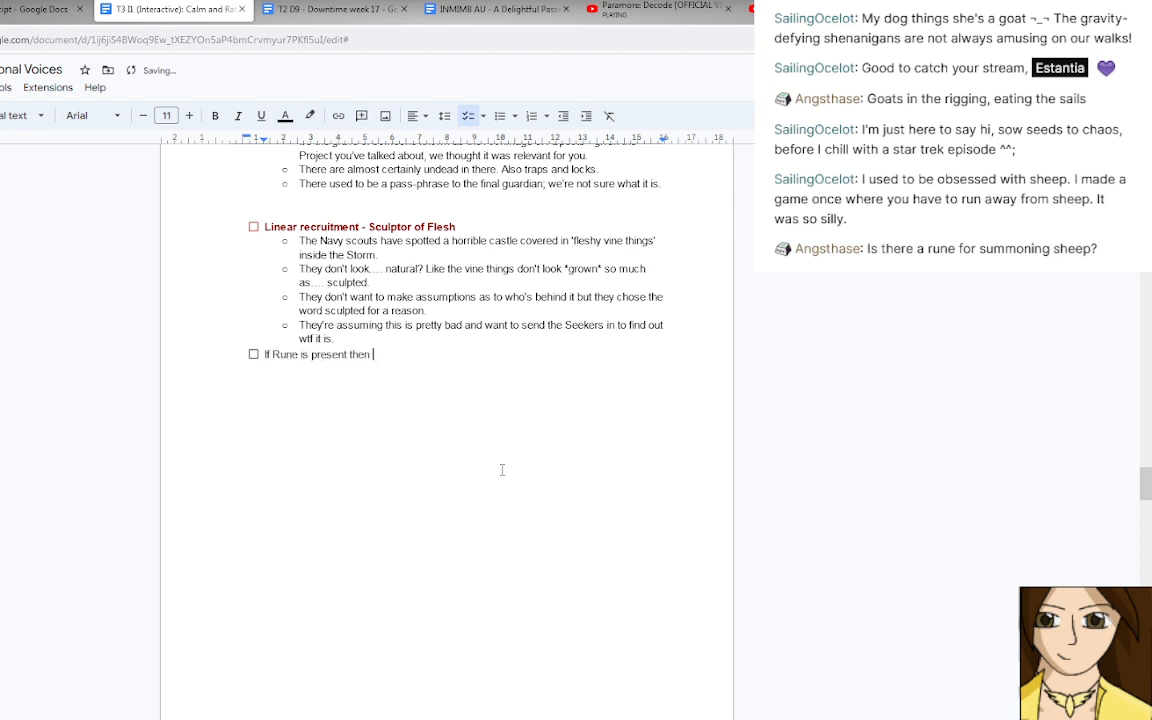
type("Jamise should go in,")
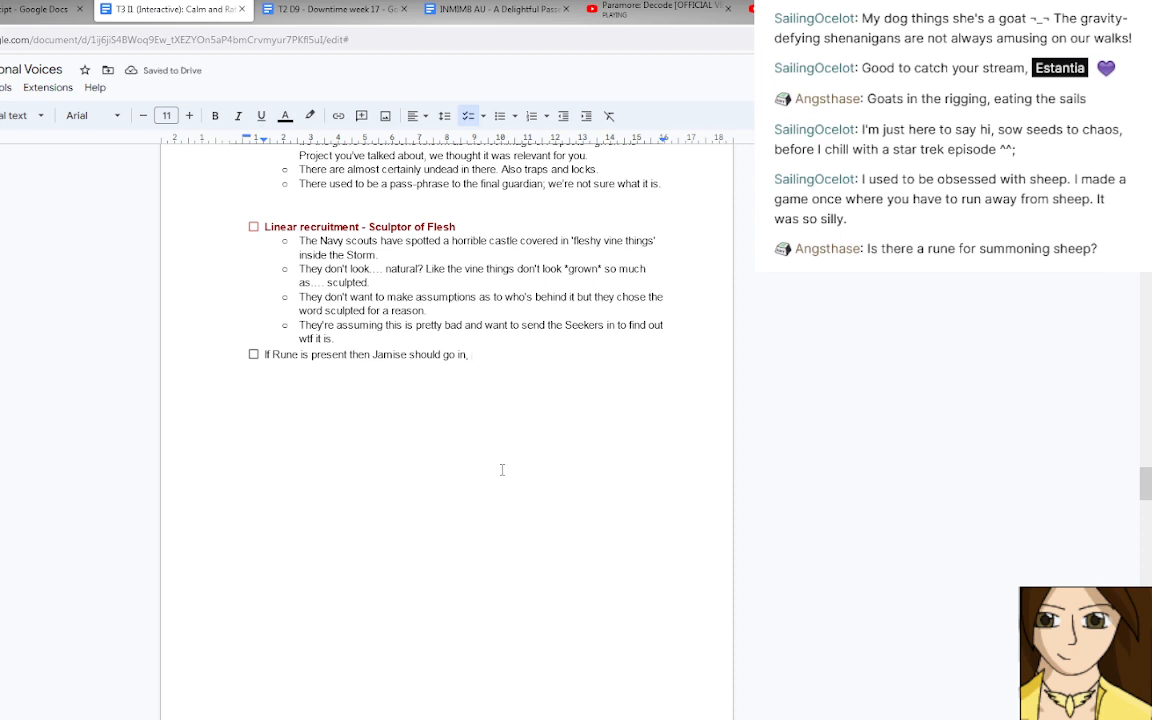
key("shift+Up")
key("BackSpace")
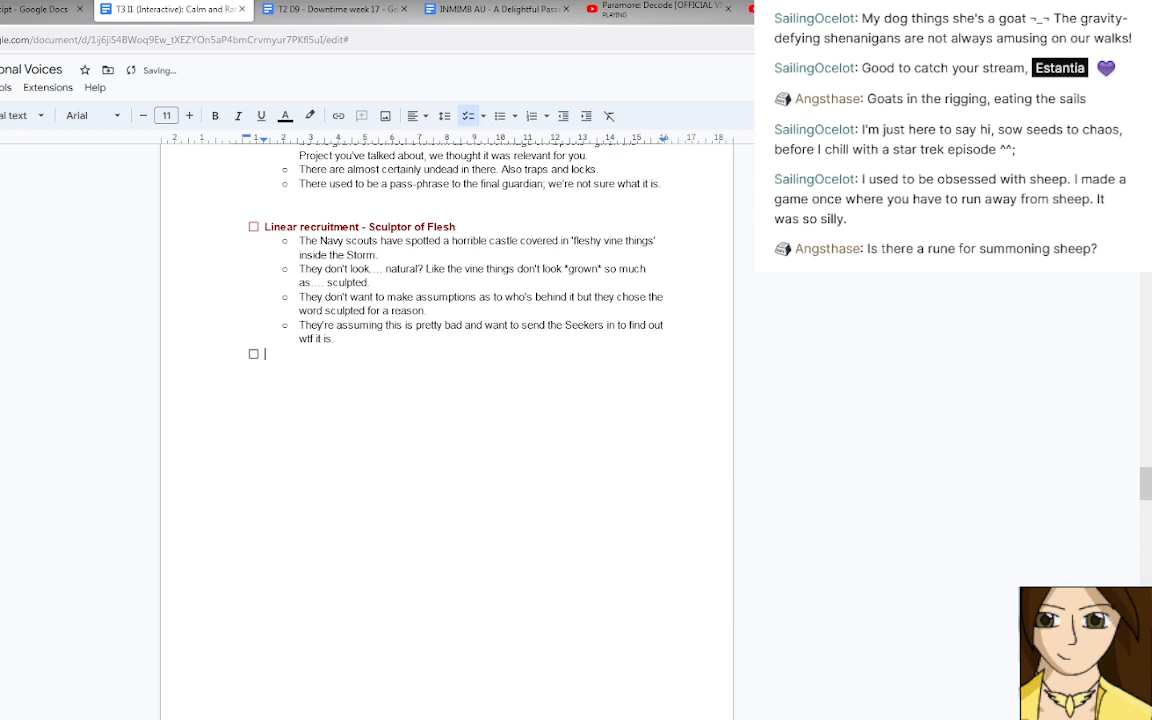
Search Drive for "future", review the matching document's encounter notes, dream text and rites, and return to the session document.
left_click(2, 9)
left_click(185, 76)
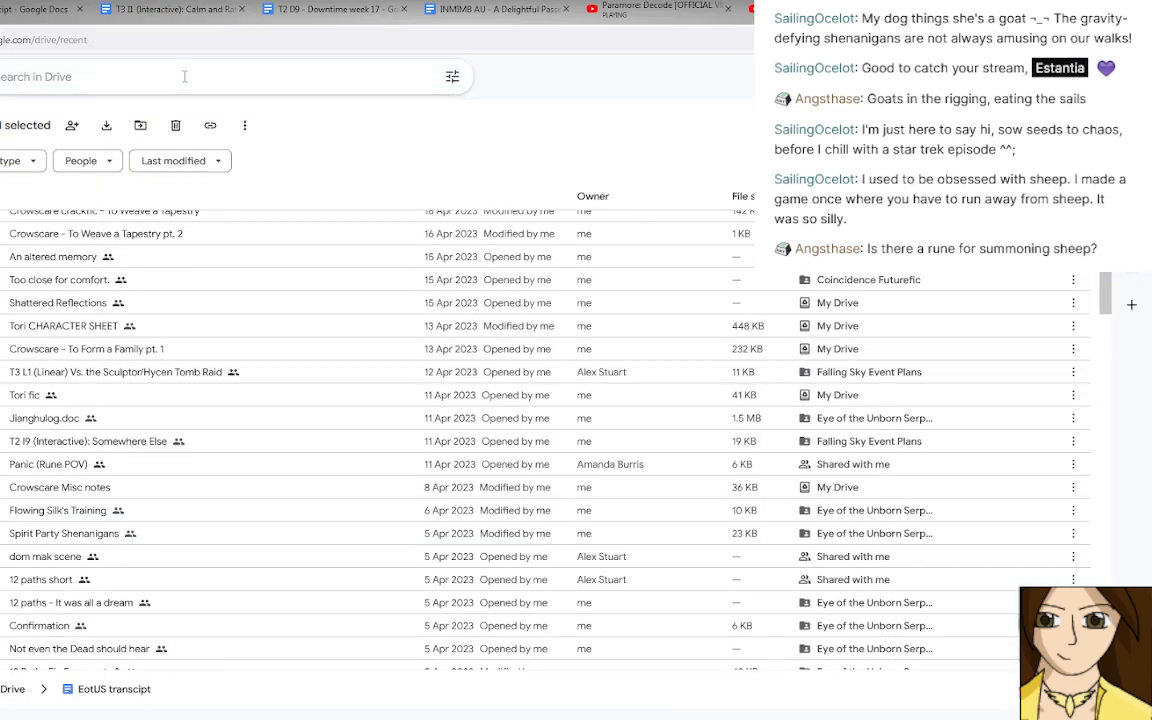
type("future")
left_click(195, 98)
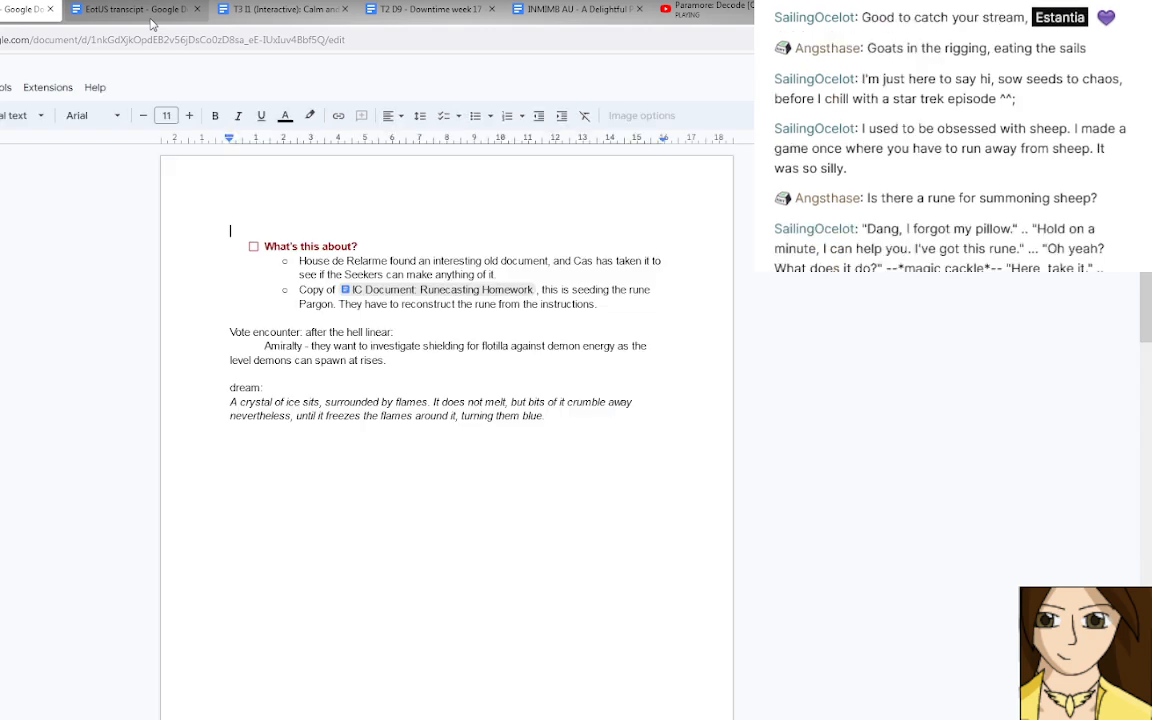
scroll(340, 364, "down", 5)
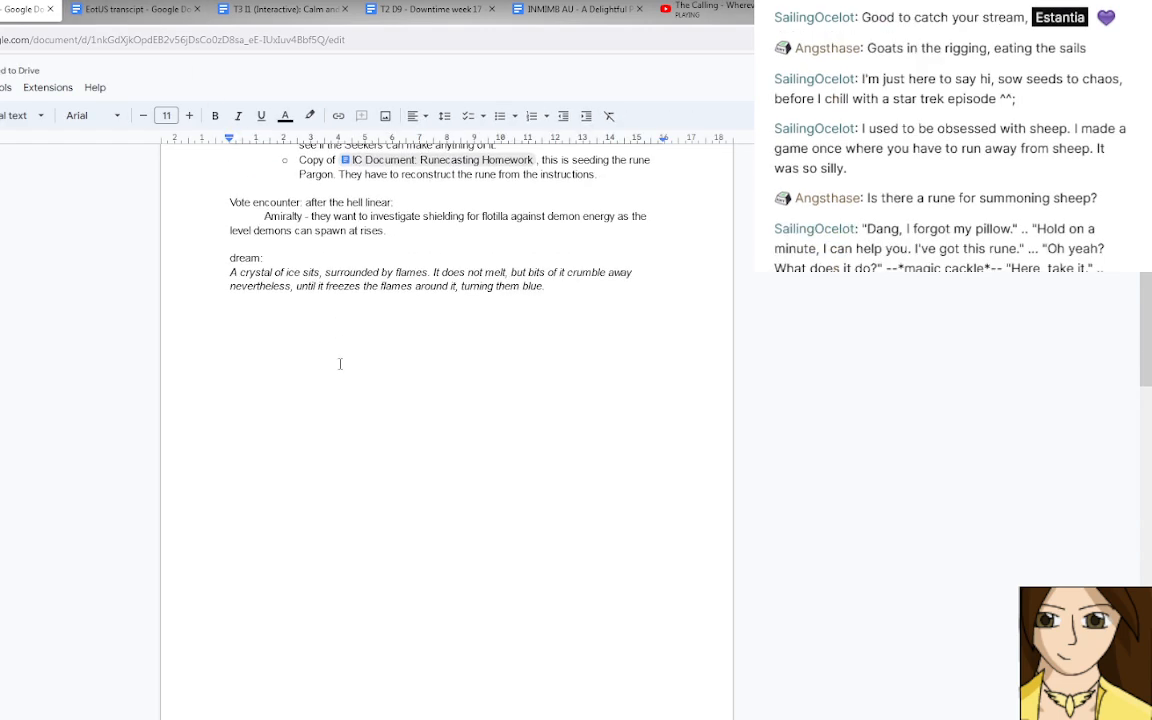
scroll(340, 364, "down", 8)
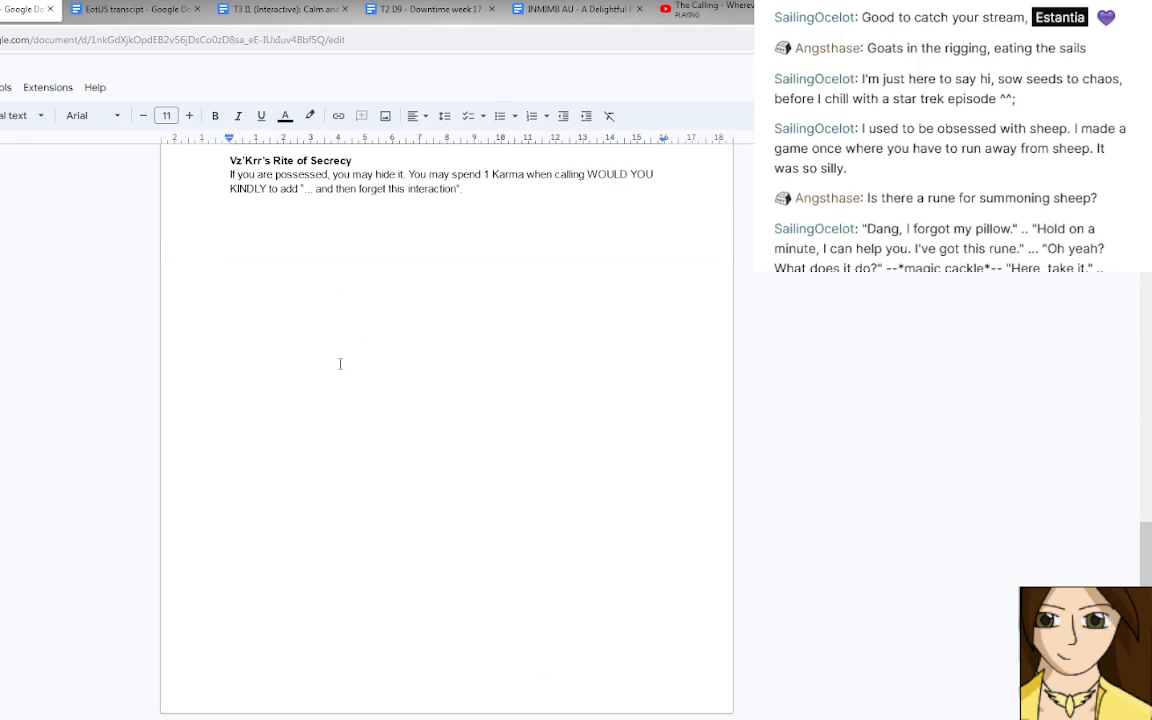
scroll(340, 364, "up", 4)
scroll(340, 364, "up", 4)
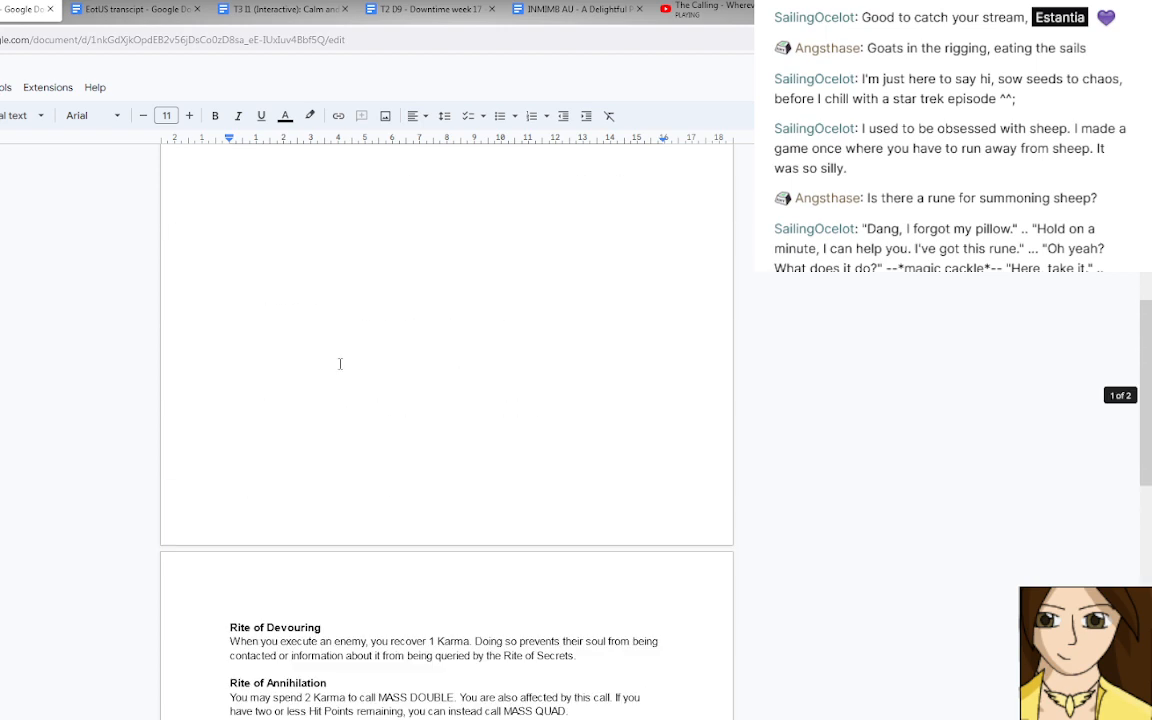
scroll(340, 364, "up", 3)
scroll(340, 364, "up", 1)
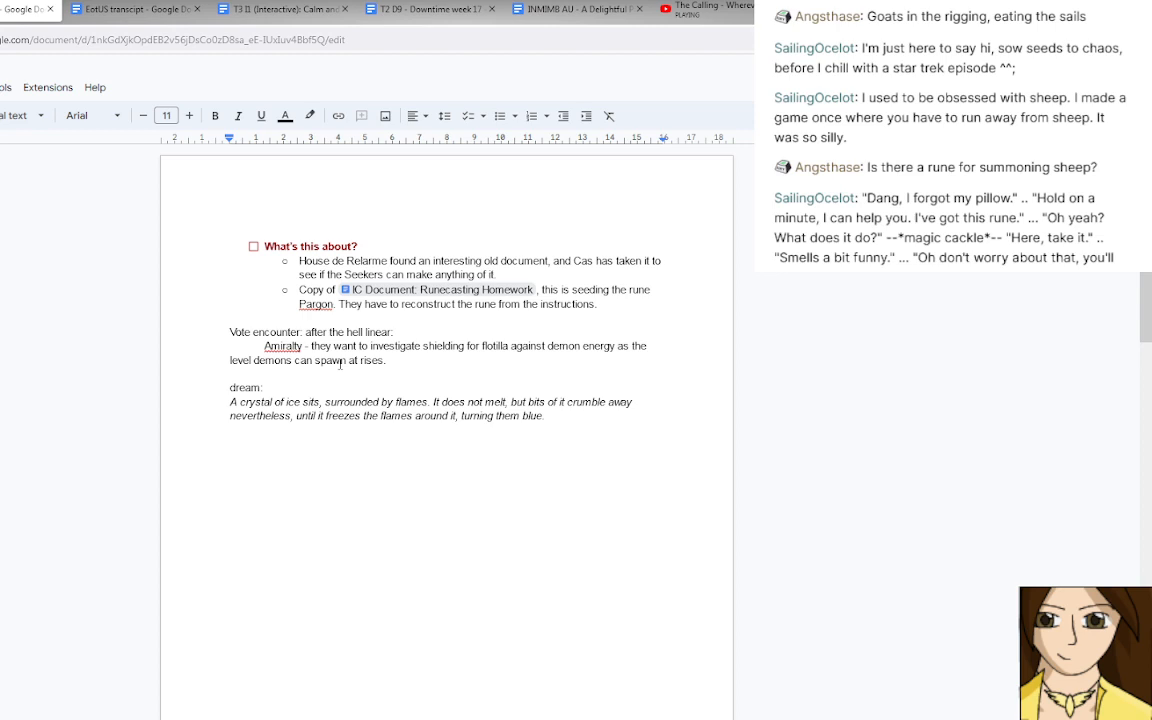
left_click(51, 9)
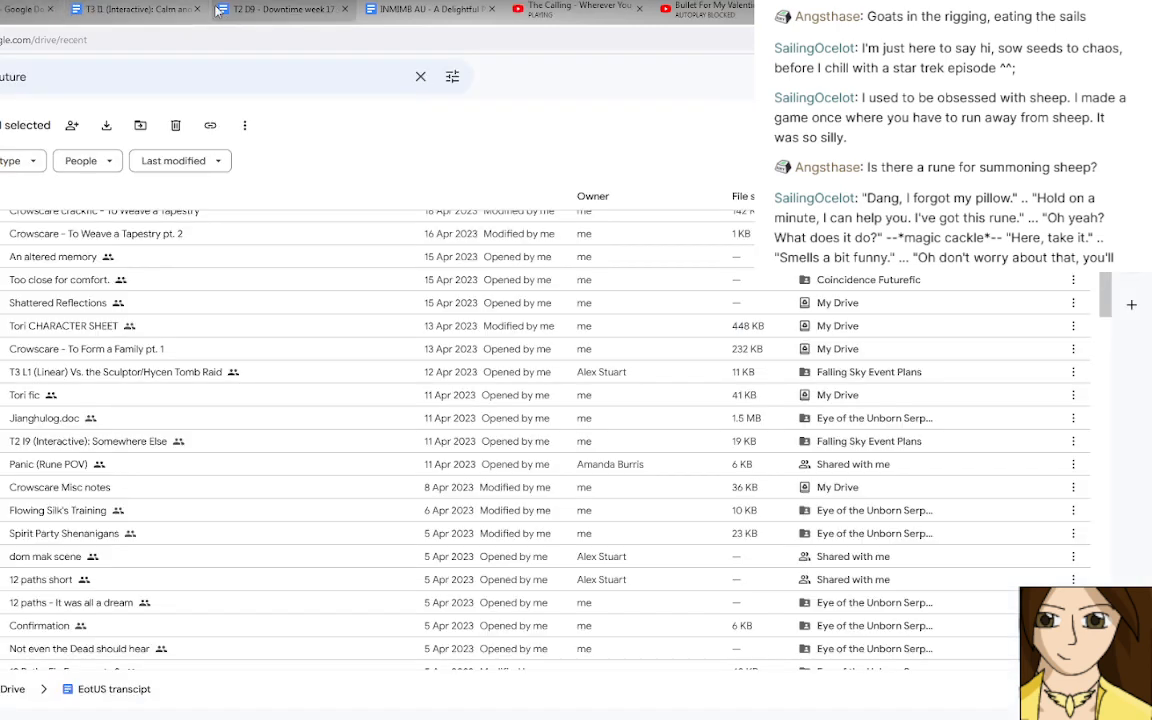
left_click(148, 16)
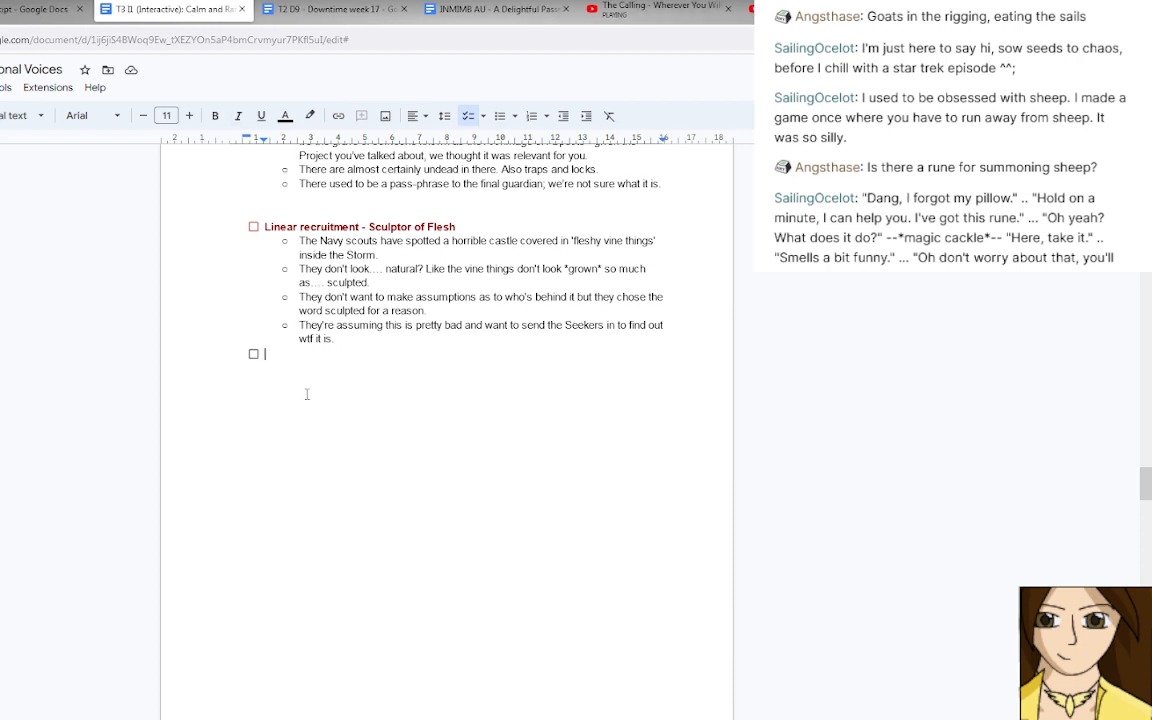
Write the checklist item "If Rune is present - Jamise goes in." and separate it from the Sculptor of Flesh encounter with a blank line.
type("If Rune is present - ")
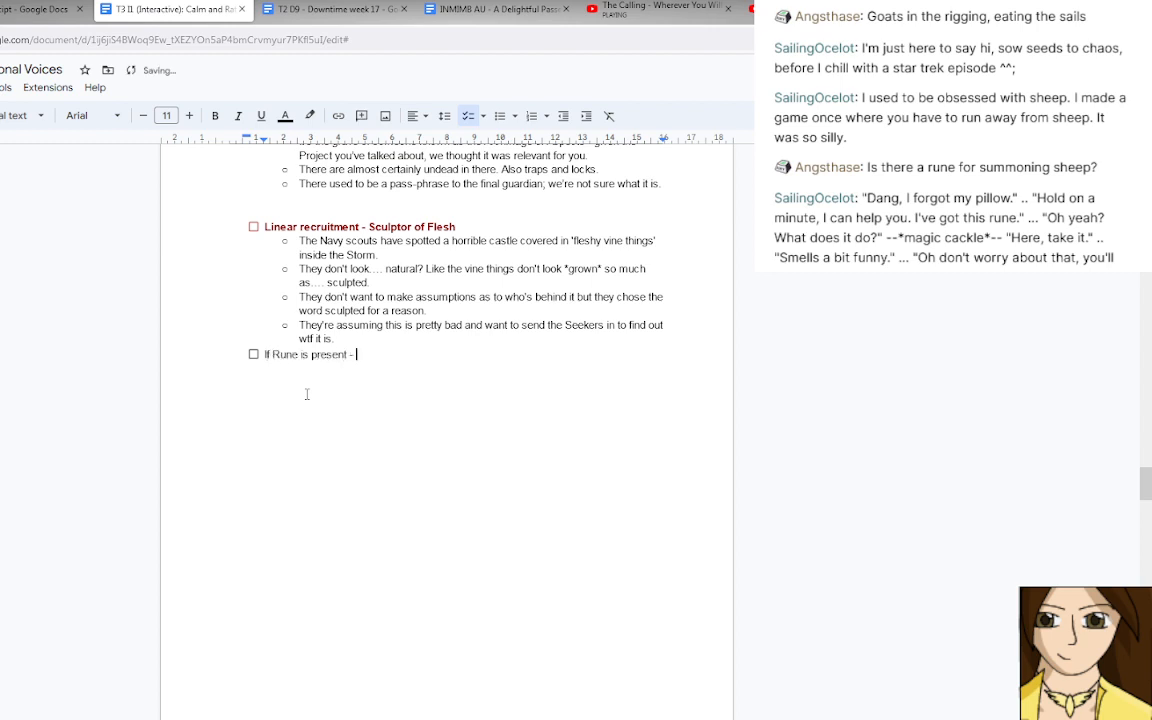
type("Jamise goes in.")
key("Home")
key("Return")
key("Up")
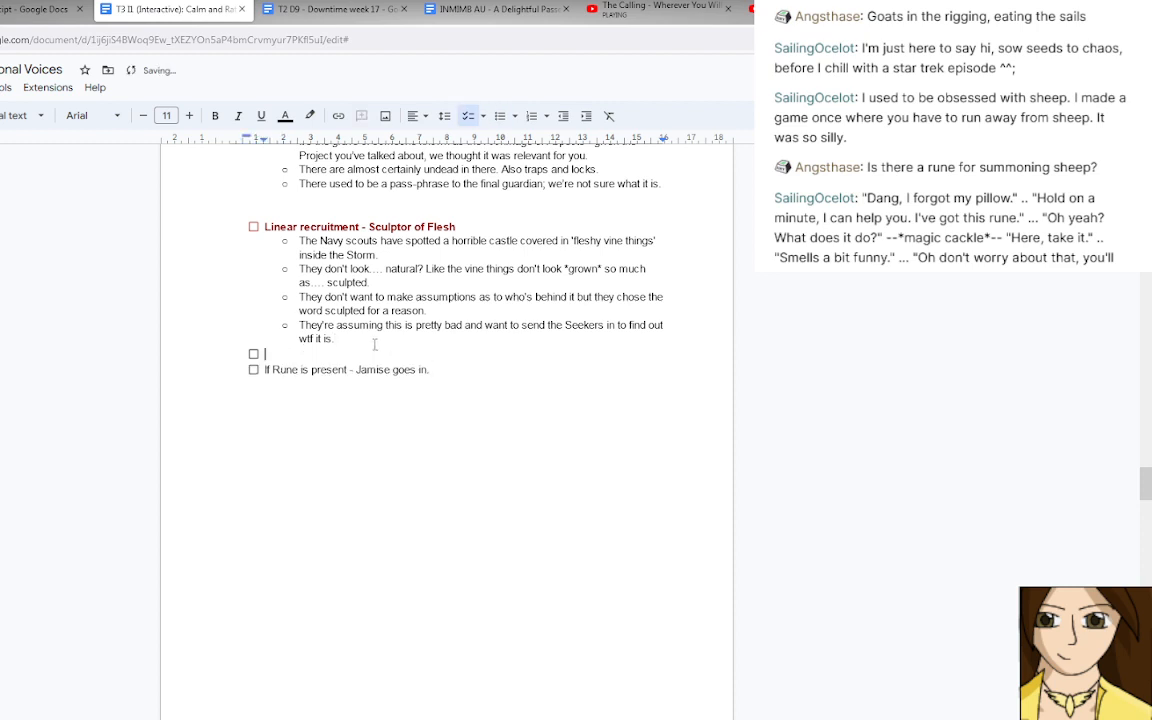
key("Return")
key("Return")
Add a sub-bullet under the Jamise item reading "Warn people this might turn into a combat encounter beforehand".
left_click(446, 383)
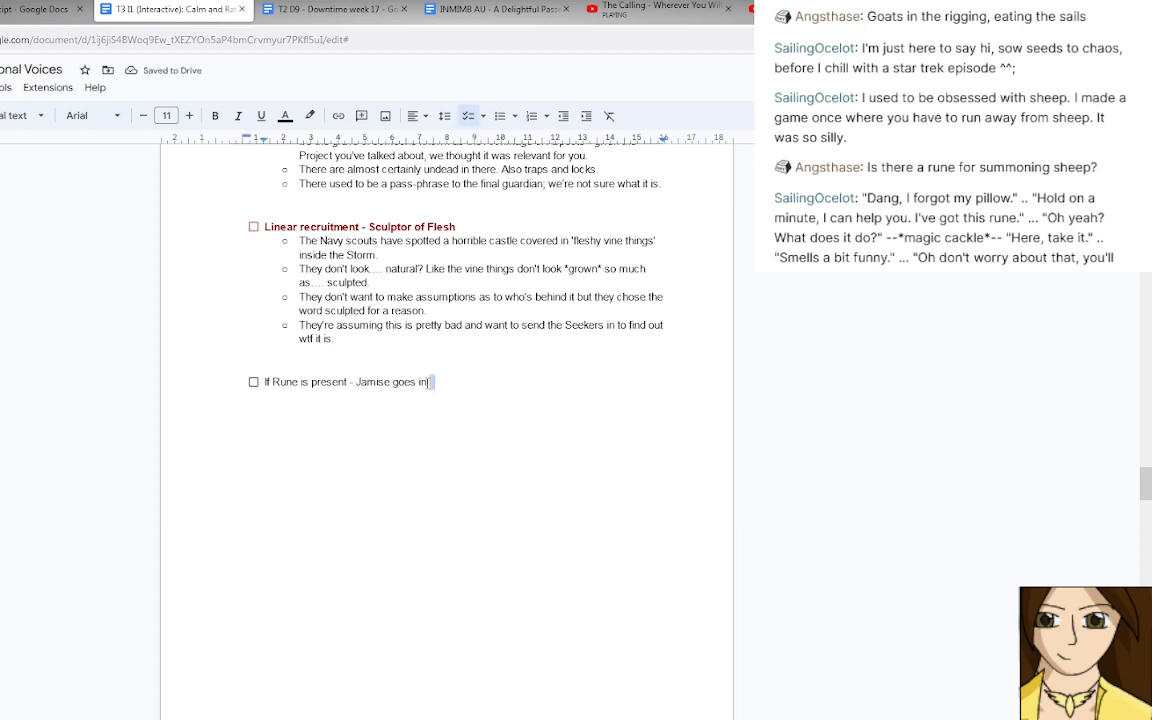
left_click_drag(428, 382, 254, 386)
left_click(448, 387)
key("Return")
key("Tab")
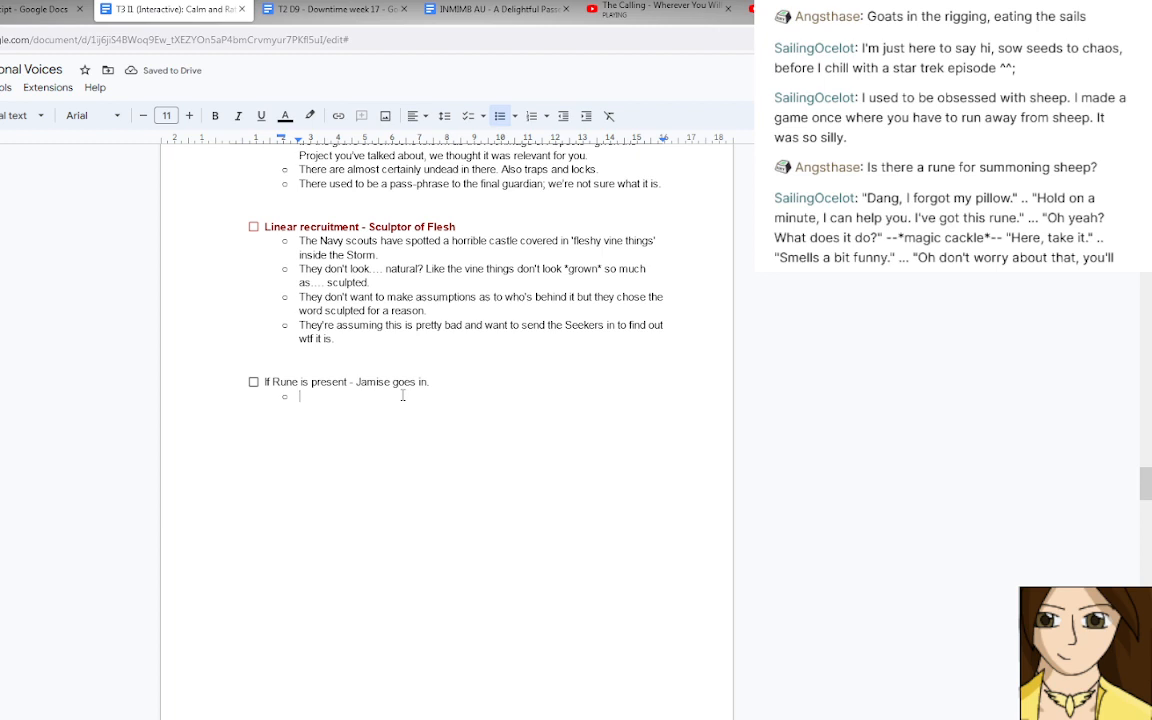
type("Warn people t")
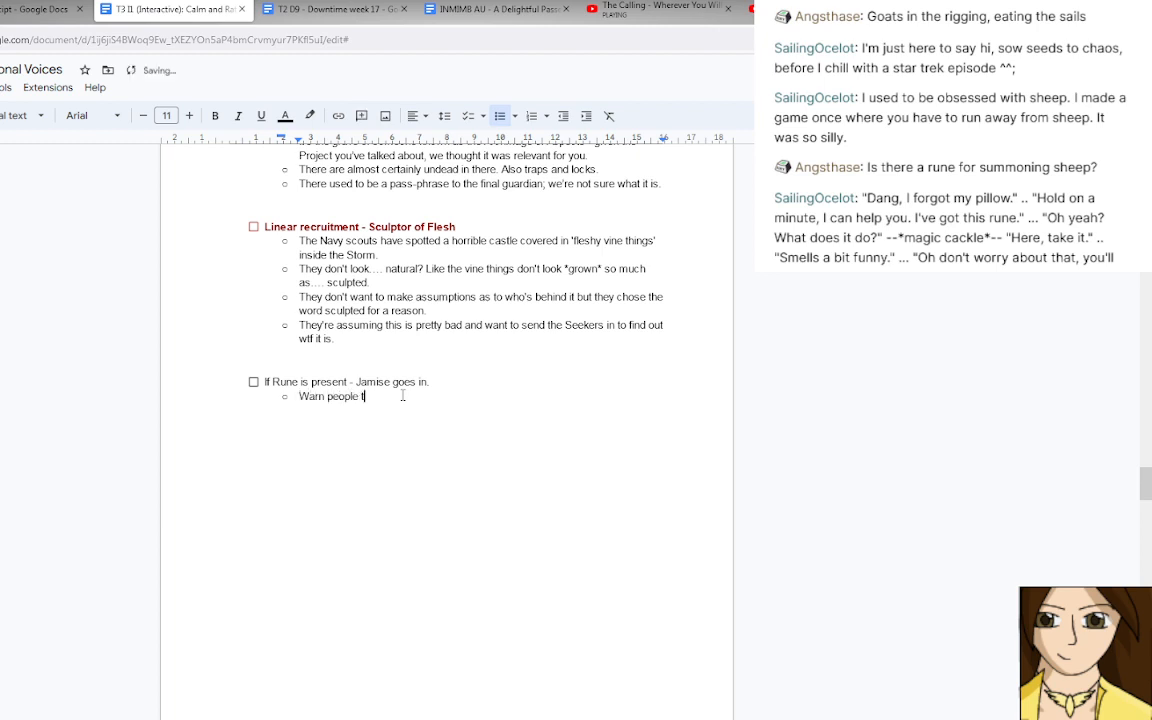
type("his may")
key("BackSpace")
key("BackSpace")
type("ight turn into a combat encounter ")
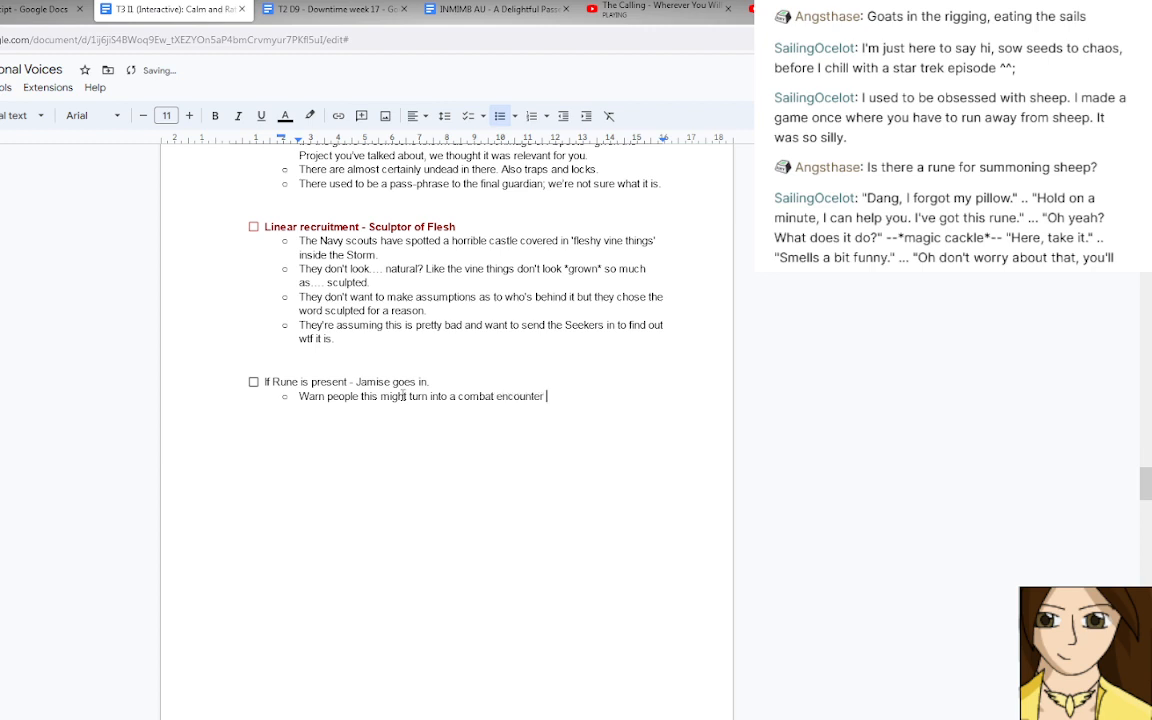
type("beforehand")
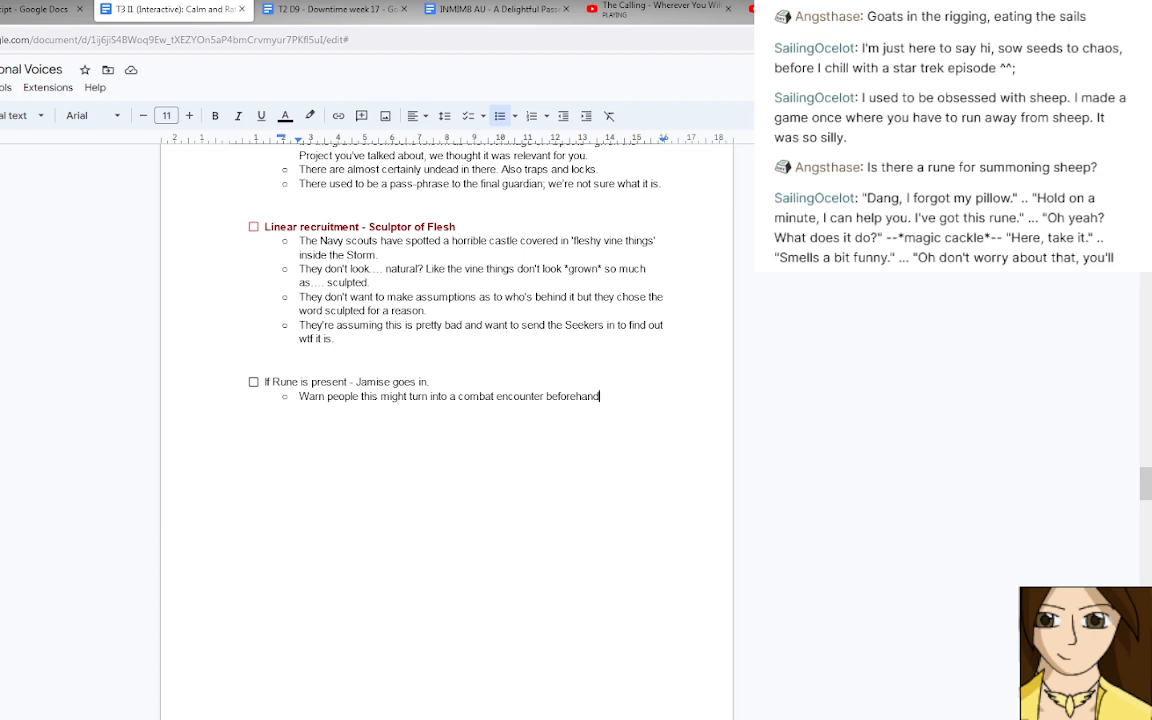
Replace "people" with "the room" in the warning bullet and end the sentence with a full stop.
double_click(354, 397)
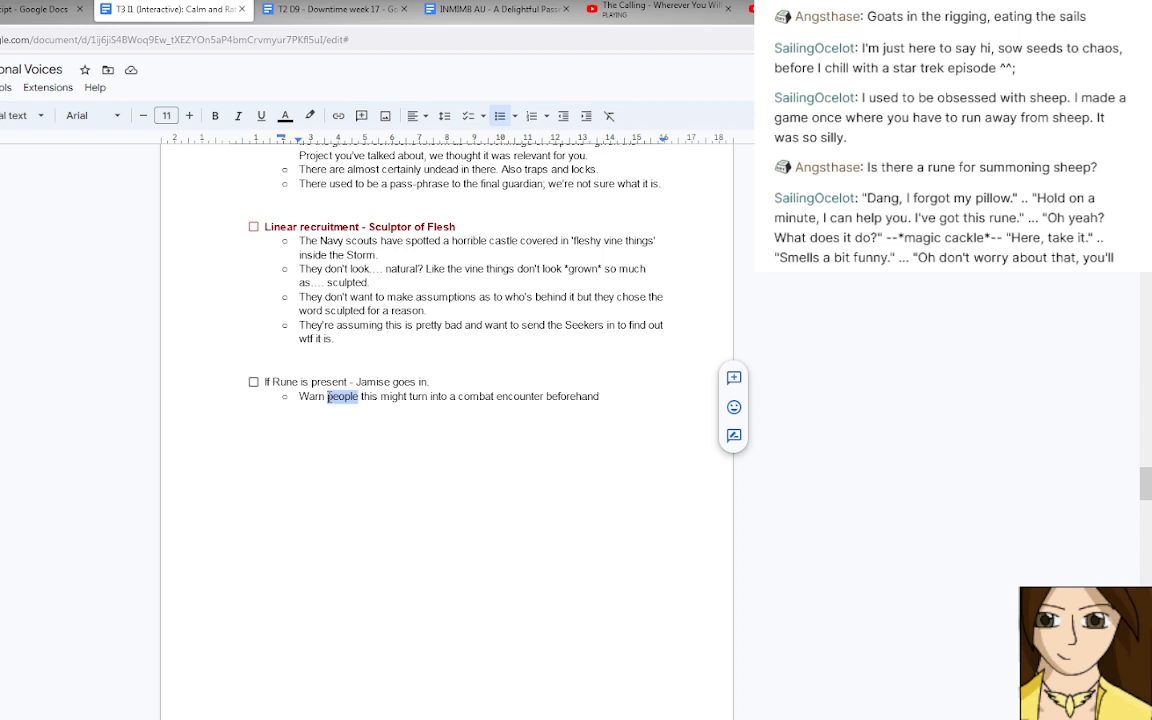
type("the room")
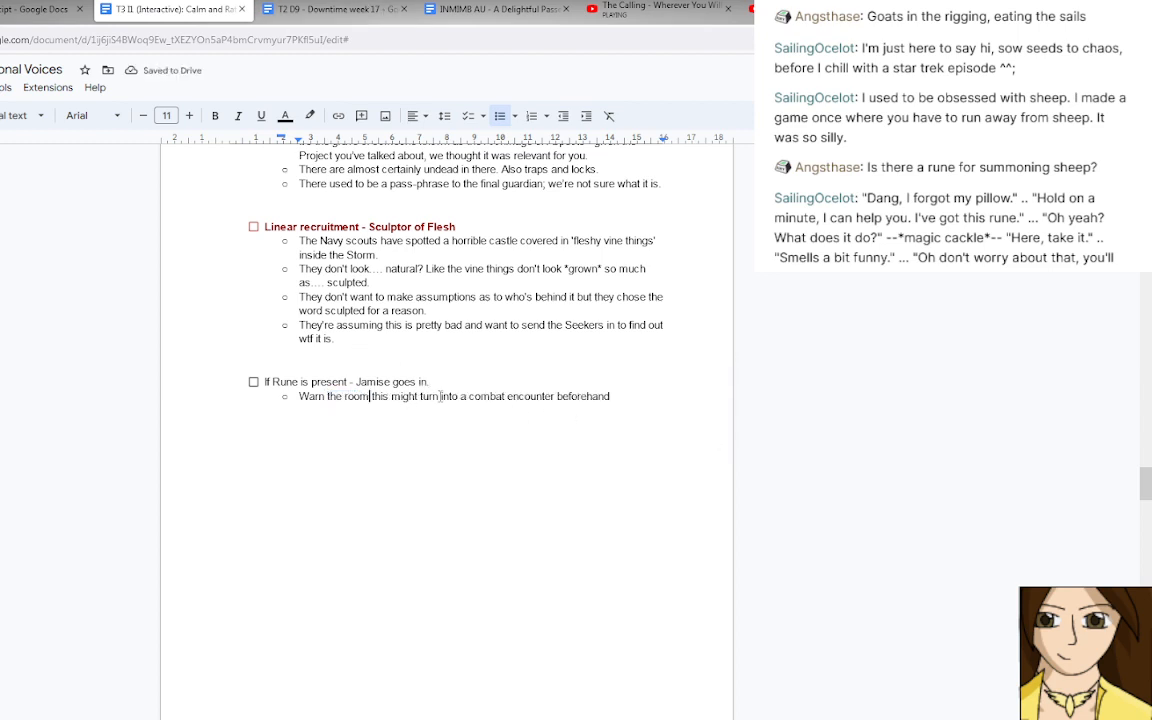
left_click(627, 398)
type(".")
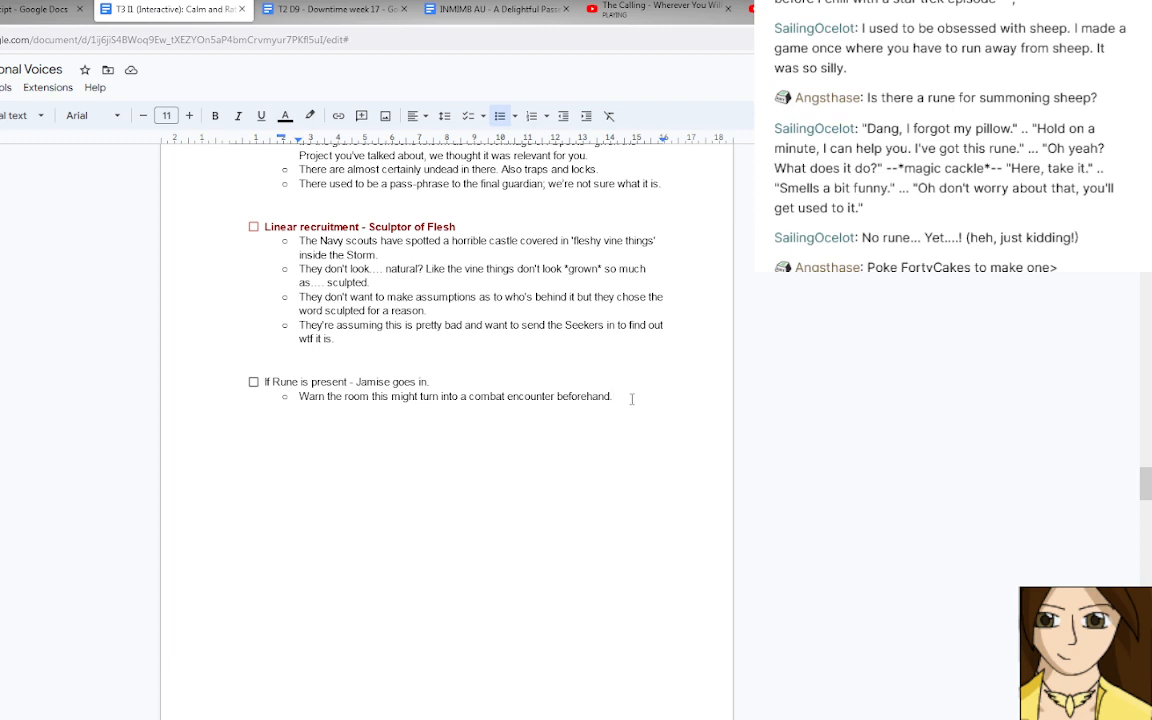
Add an empty sub-bullet below the warning and make "Warn the room" bold.
key("Return")
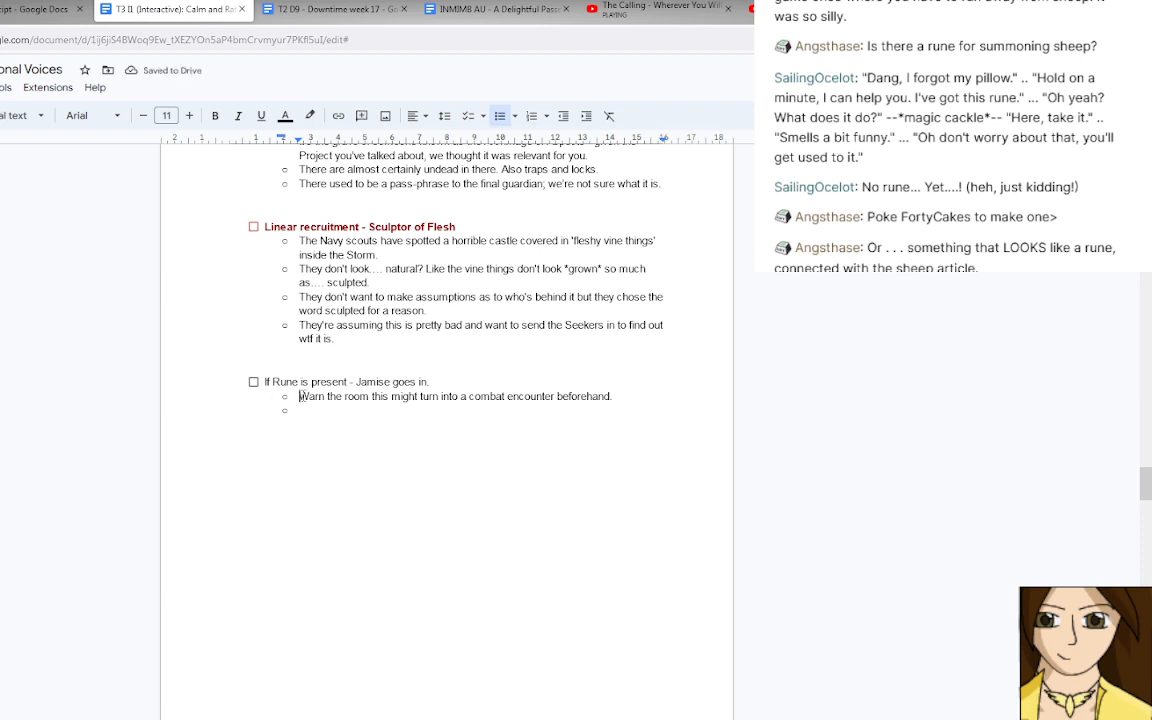
left_click_drag(299, 396, 369, 396)
left_click(215, 115)
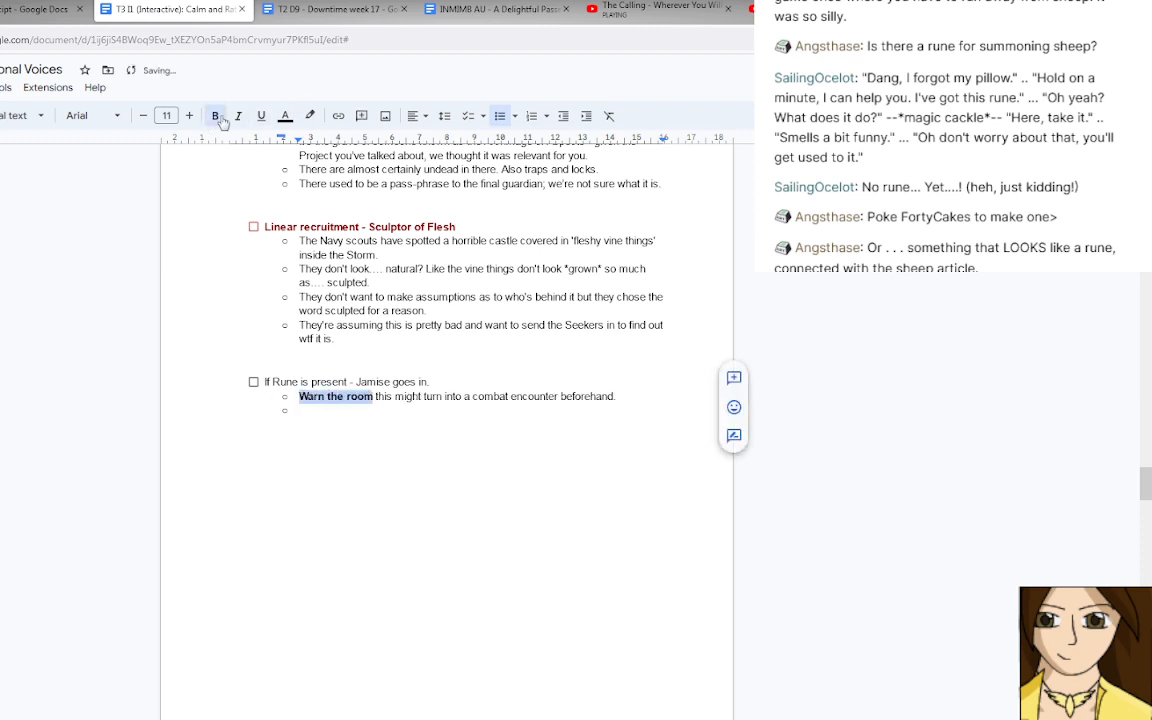
Append to the warning bullet an opening quotation mark and "OC: There is an encounter coming which may turn into a combat.".
left_click(642, 399)
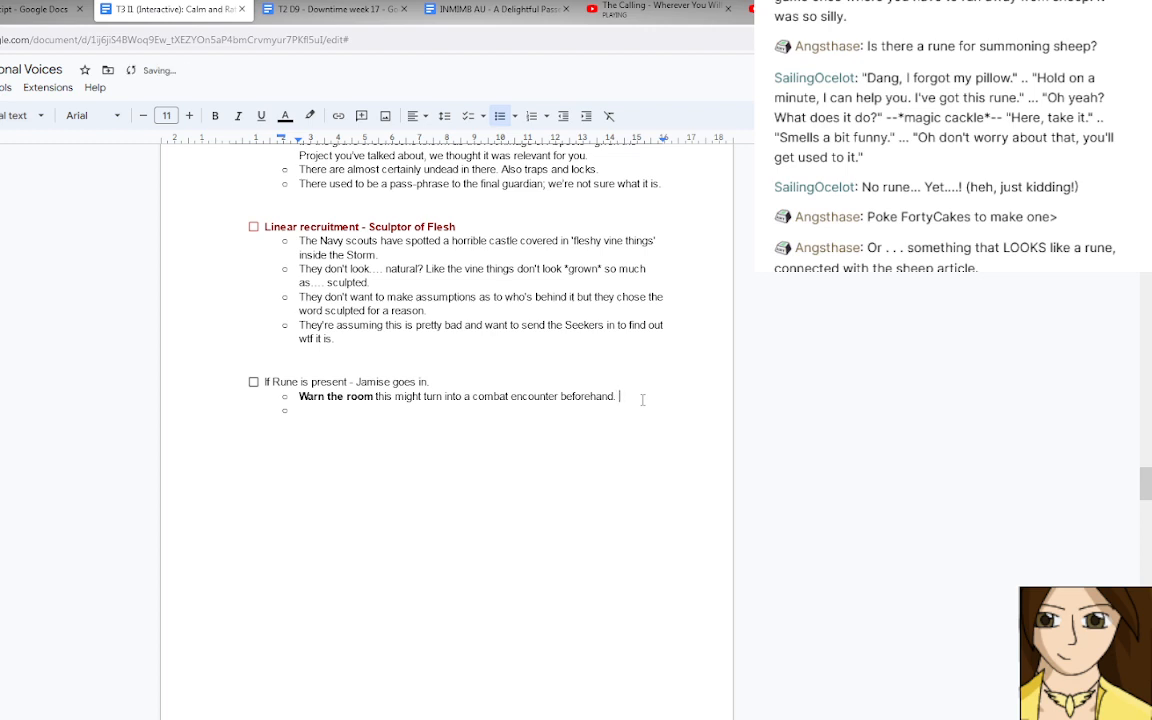
type("\"h")
key("BackSpace")
type("OC: THere is an ")
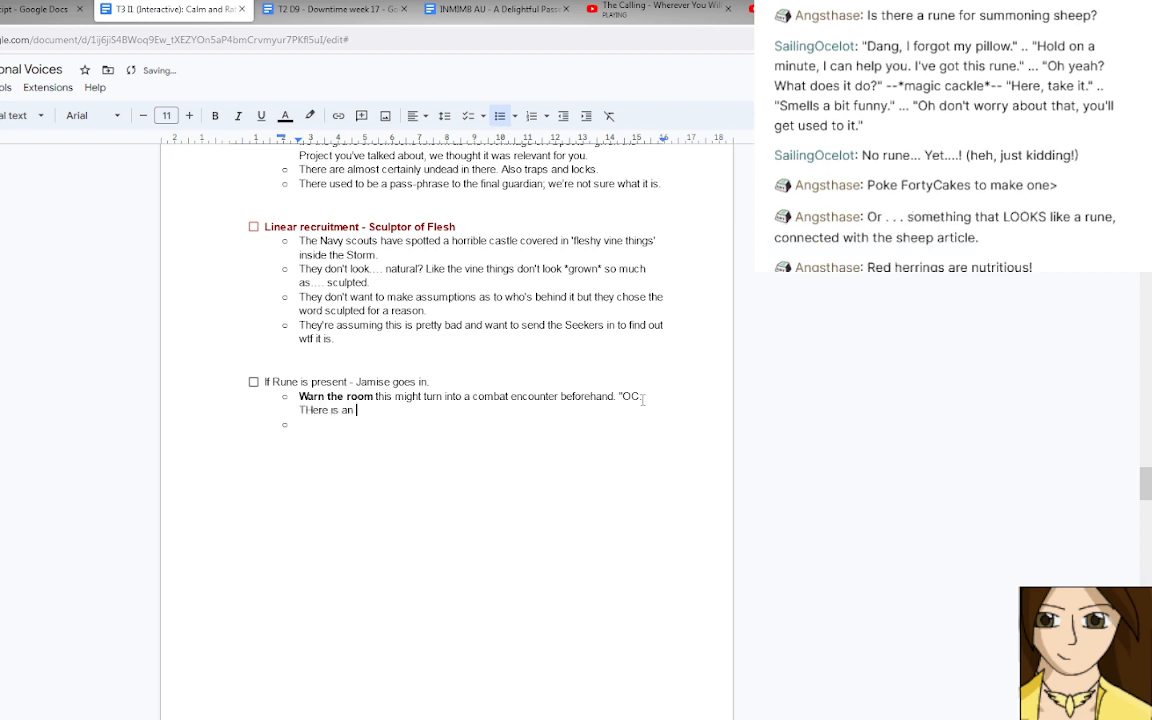
type("encounter coming which ")
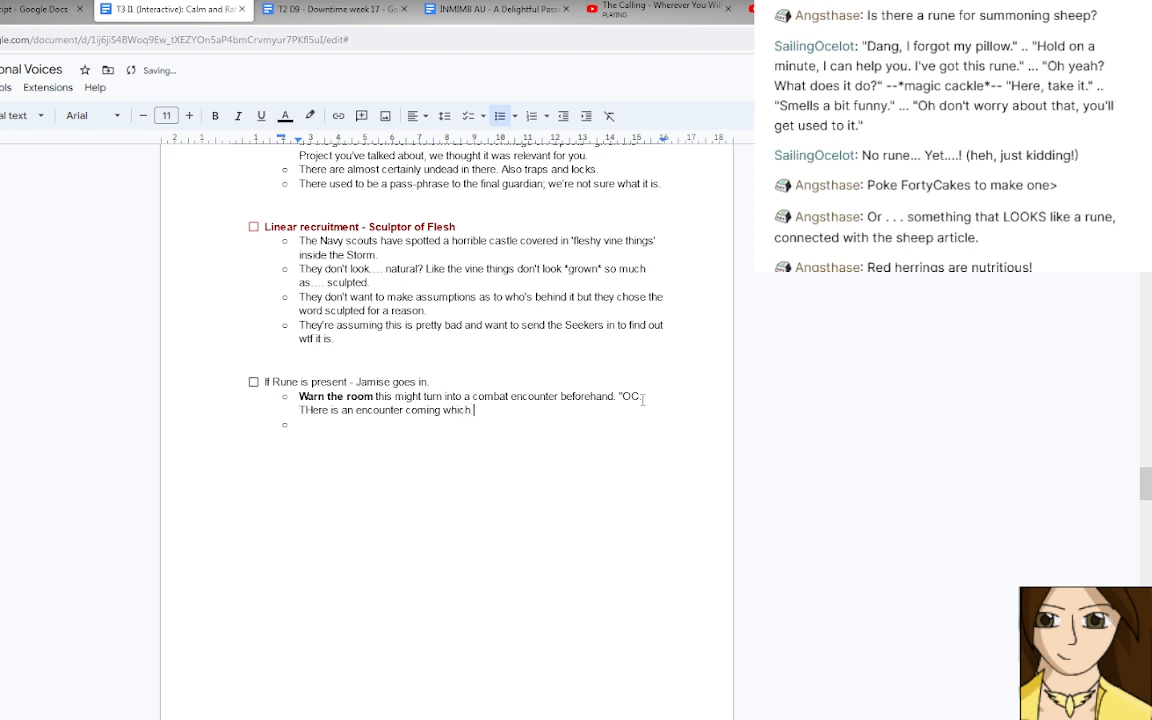
type("may turn into a combat")
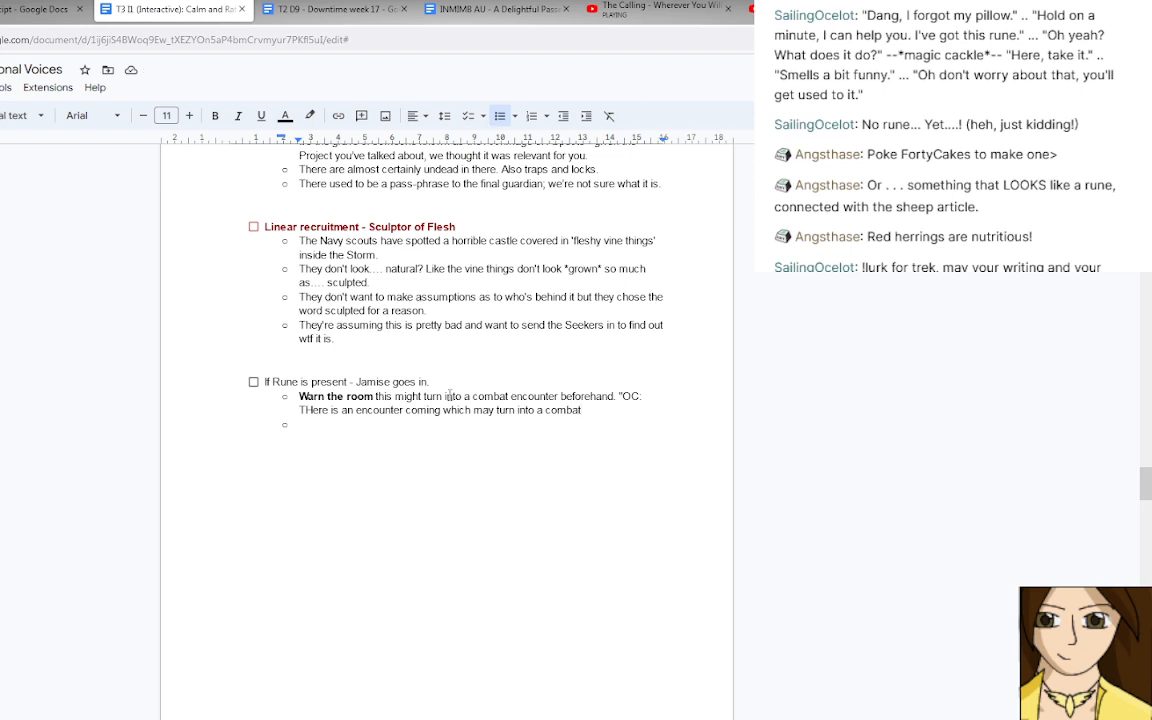
left_click_drag(306, 411, 313, 411)
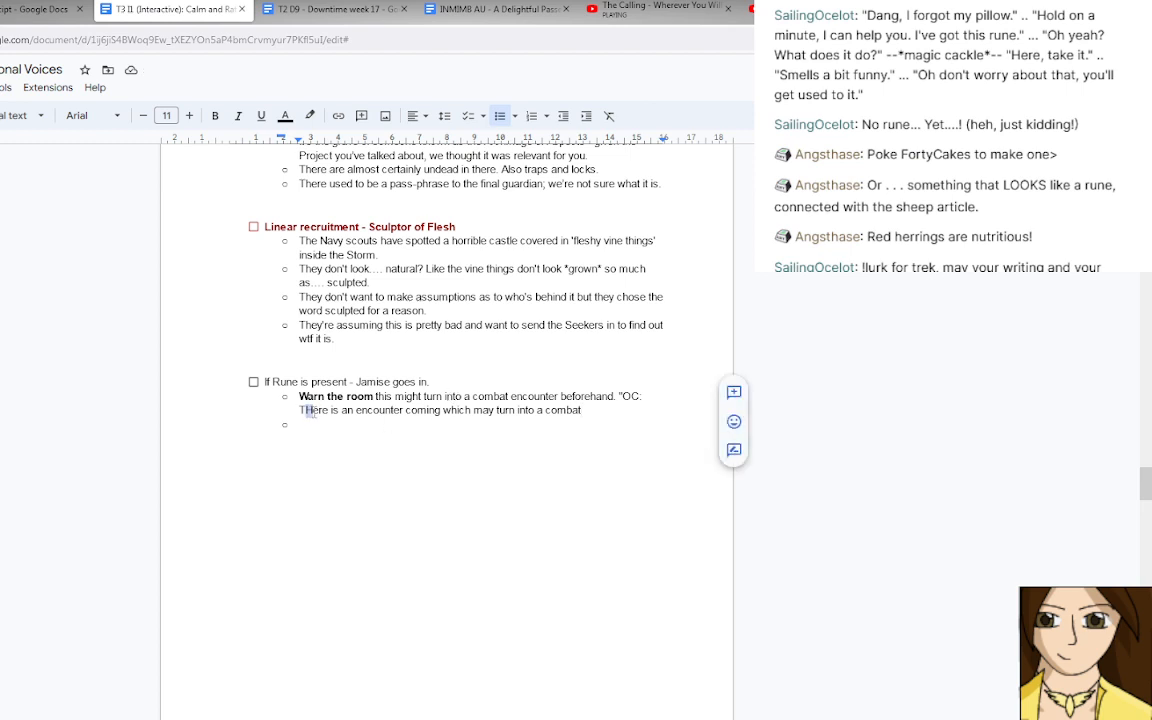
type("h")
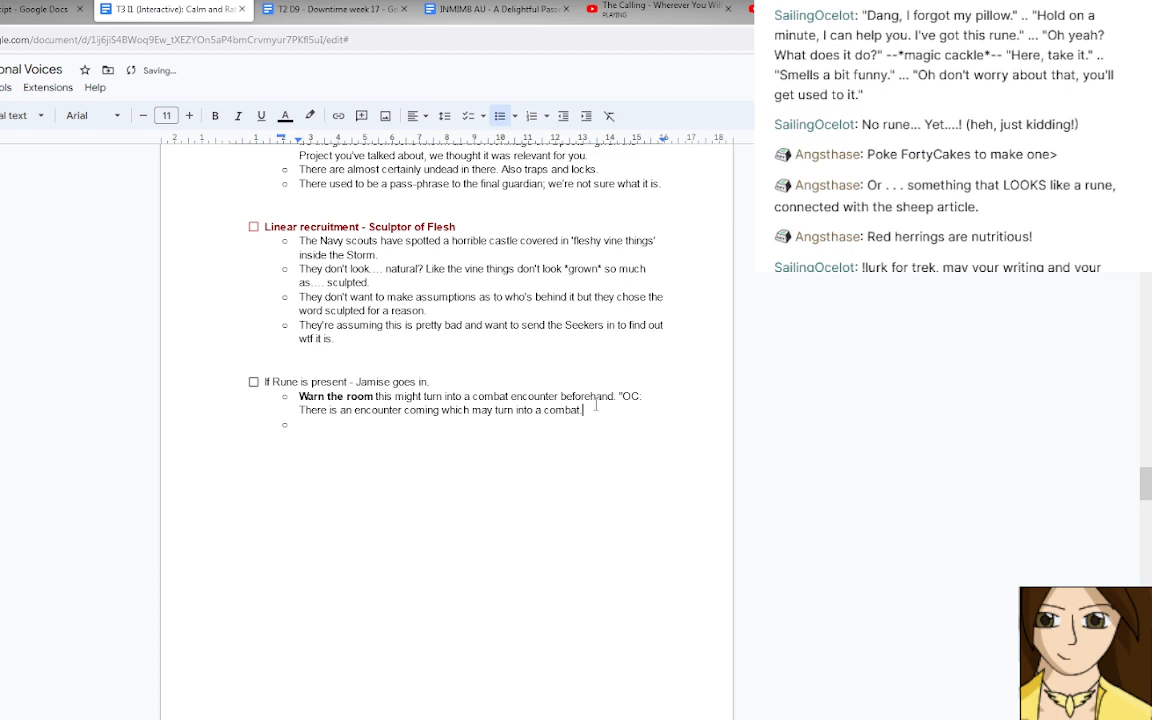
Finish the quoted warning with "If you do not want to be in the room, you may wish to leave for a bit." and a closing quotation mark.
type("If you do not want to be in ")
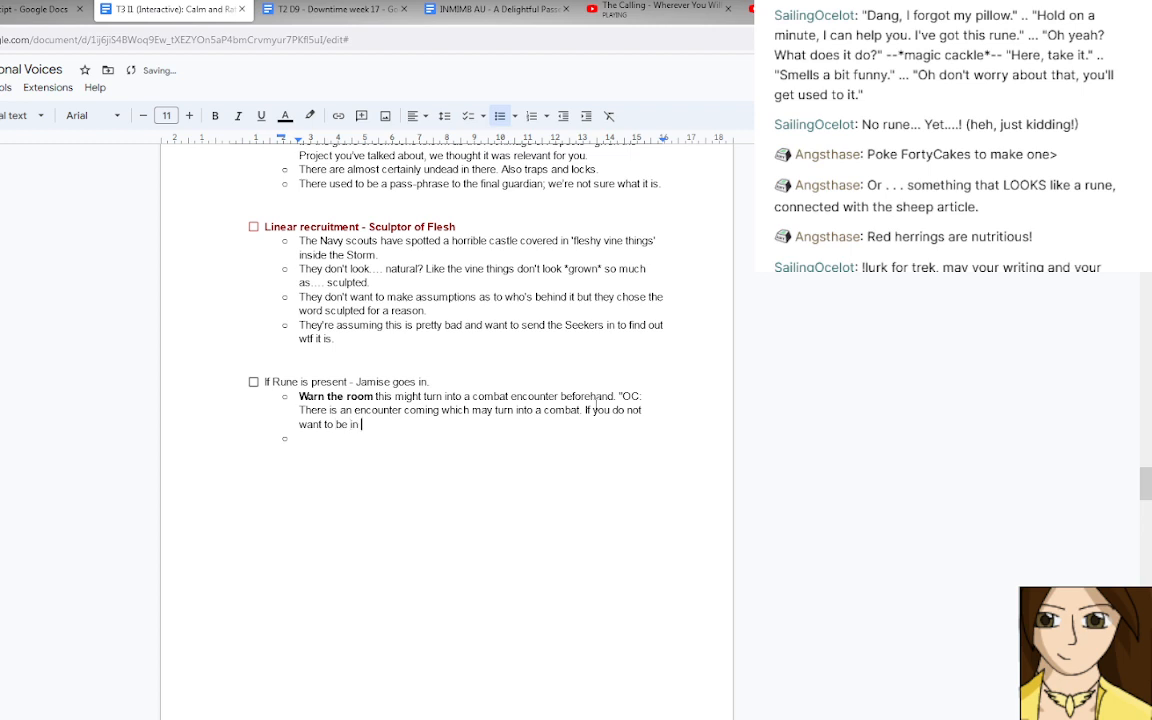
type("the room,")
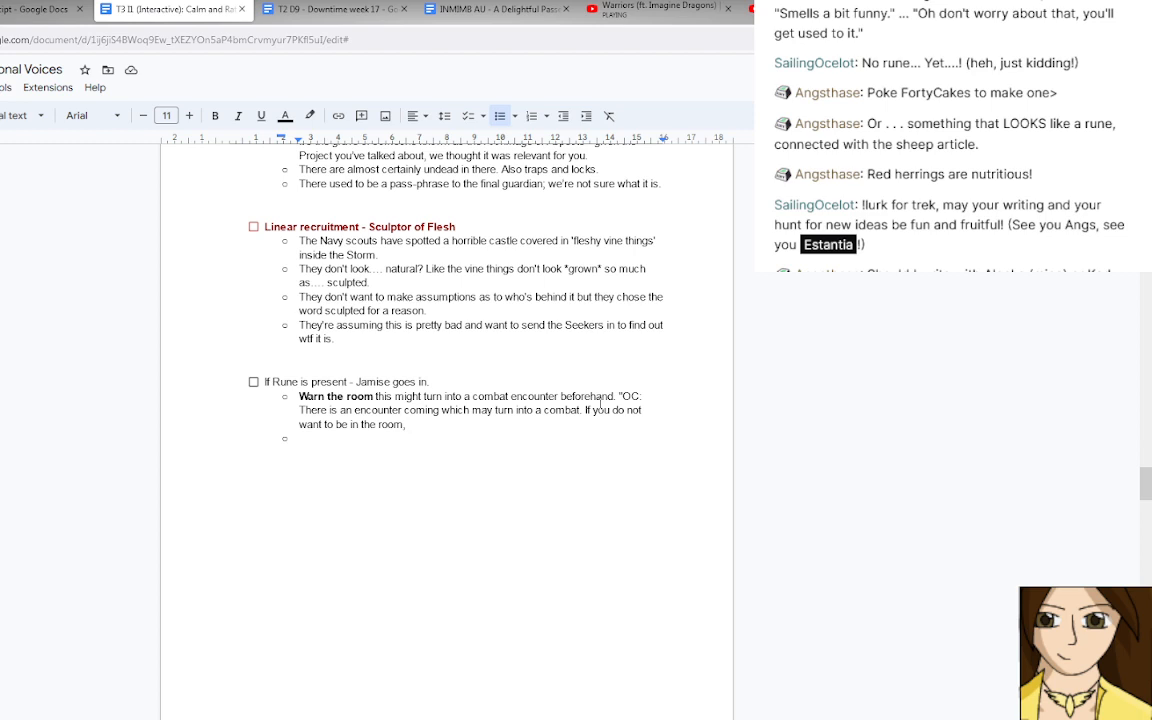
type("you may wish to lea")
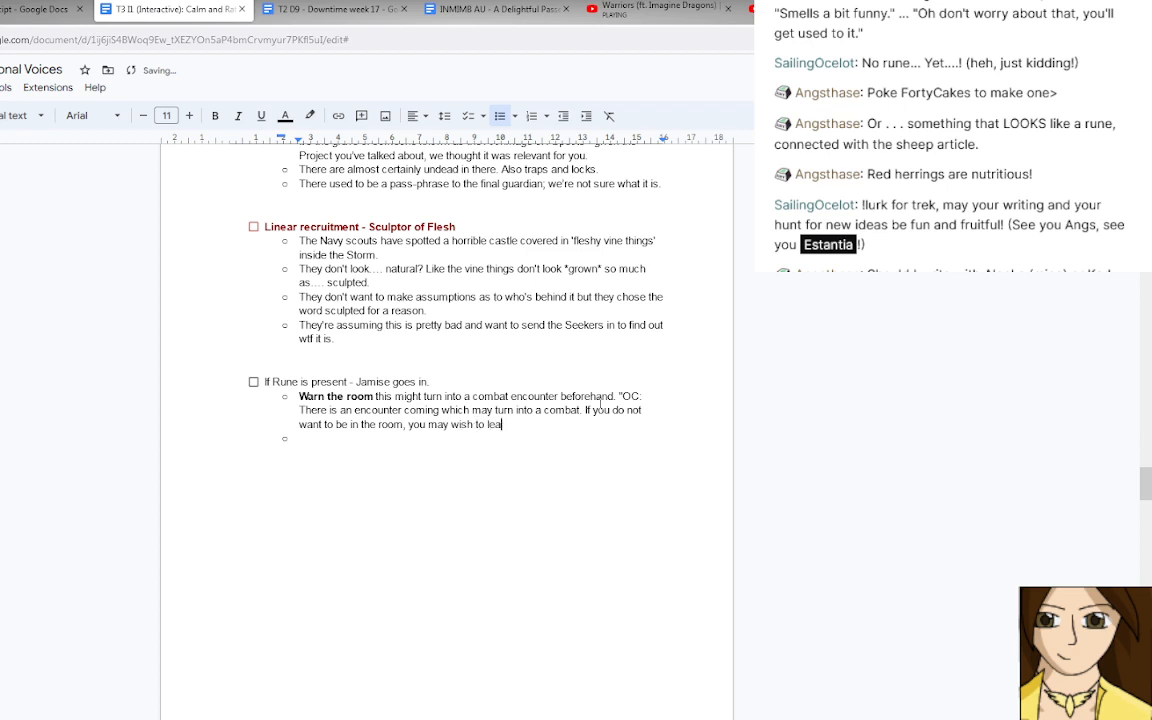
type("ve for a bit.\"")
left_click(338, 441)
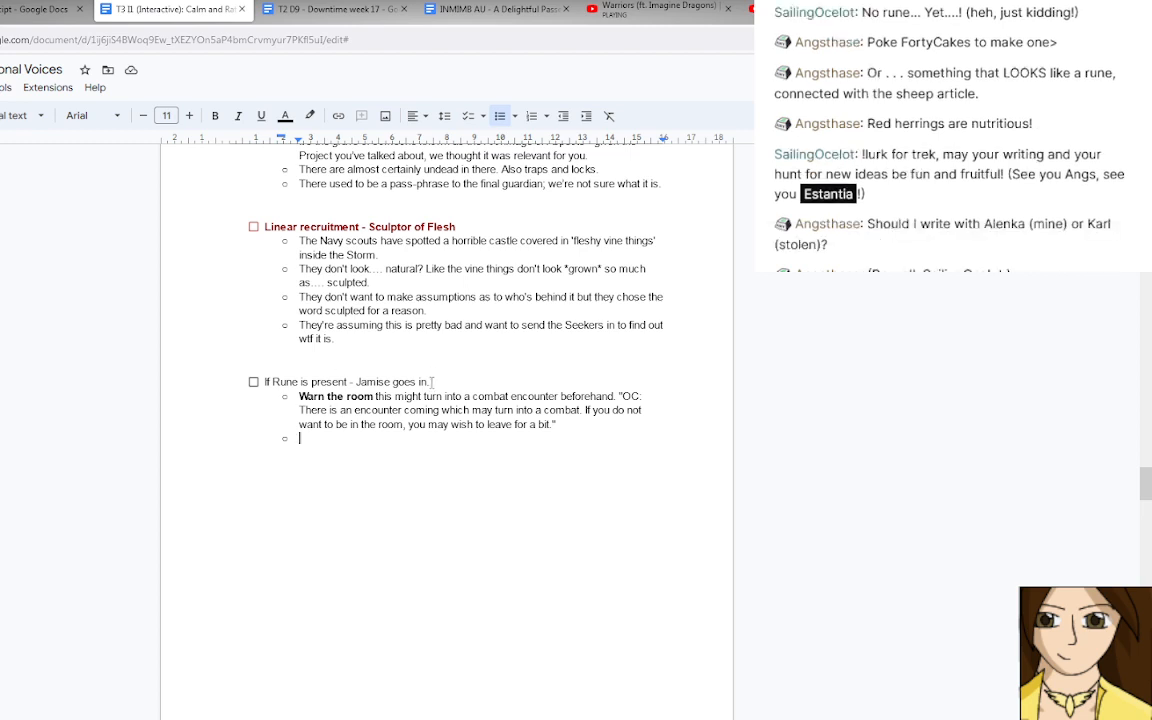
Make the checklist heading "If Rune is present - Jamise goes in." bold and dark red.
left_click_drag(432, 382, 258, 386)
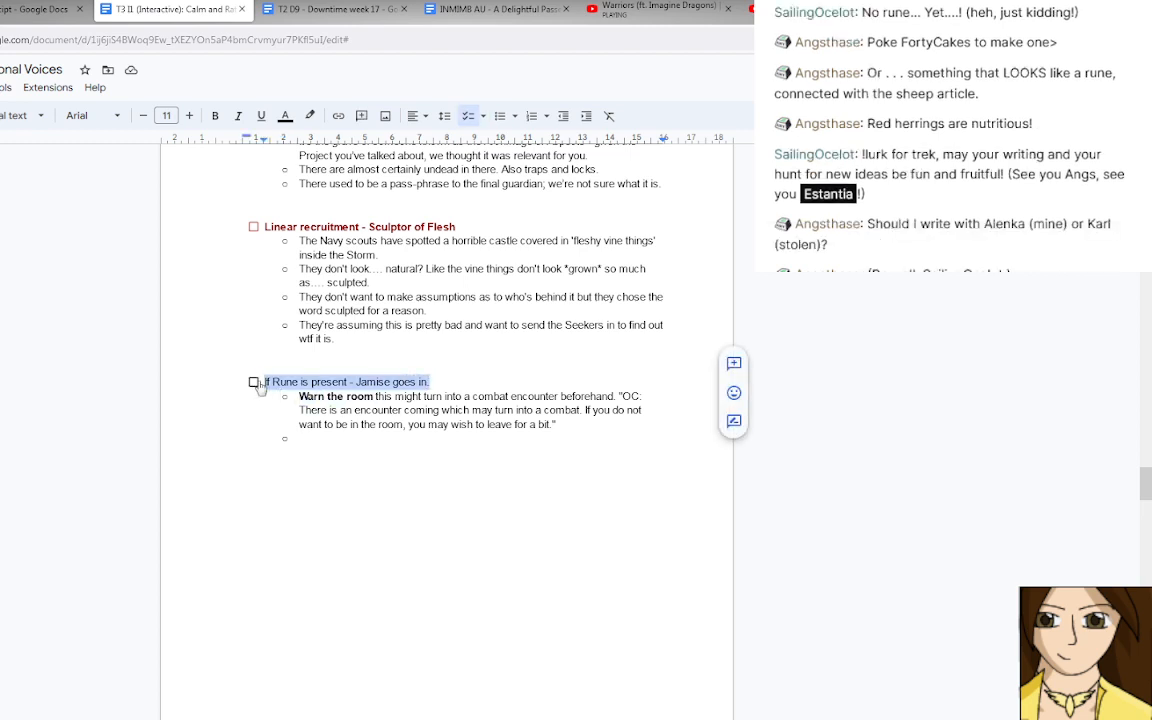
left_click(214, 116)
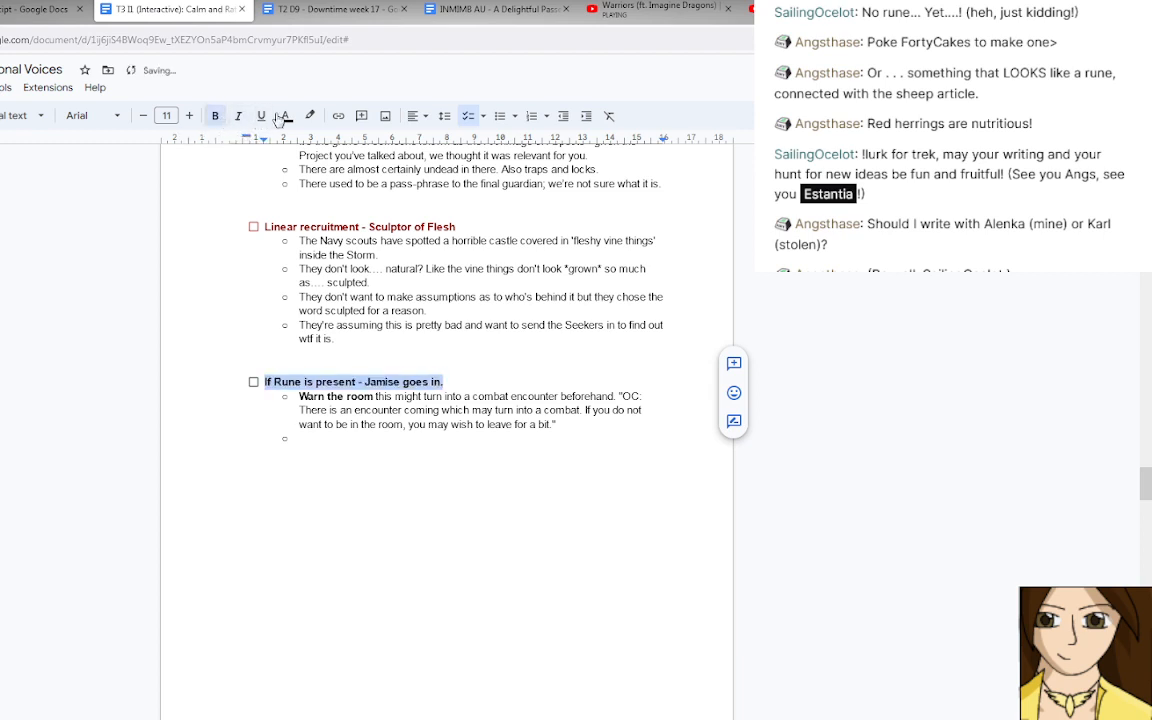
left_click(284, 116)
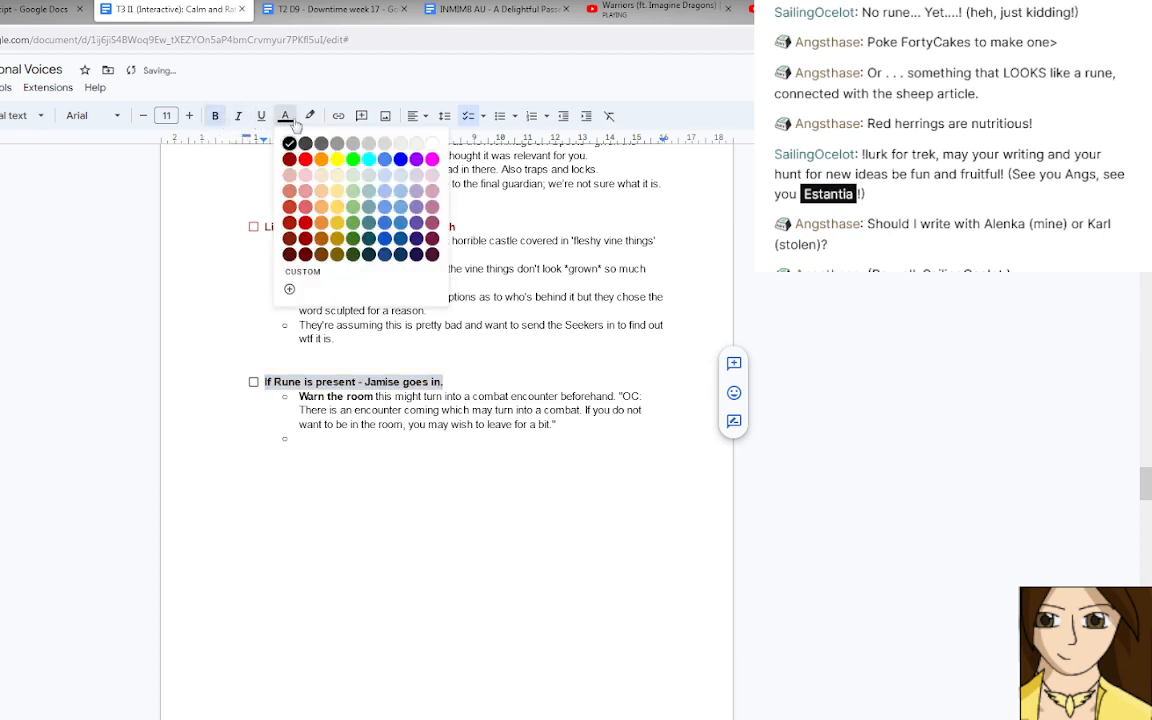
left_click(307, 230)
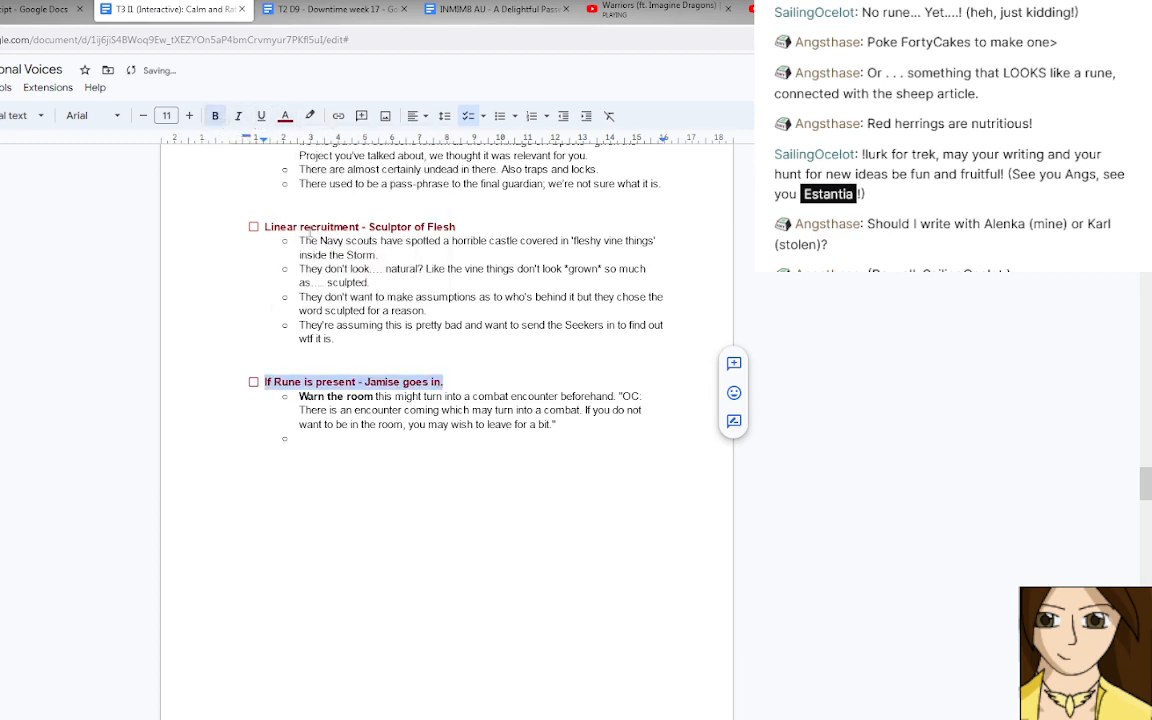
Start the empty bullet below the warning with "Jamise-Hidden-One goes in to talk abut".
left_click(343, 440)
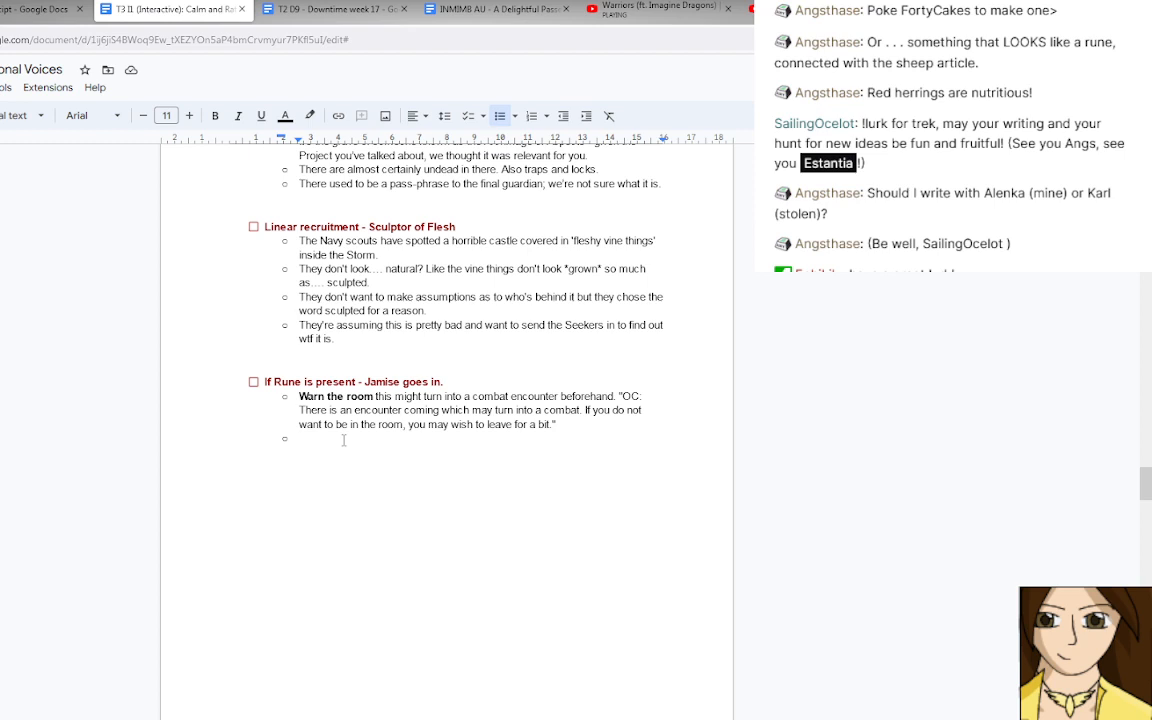
type("Jamise - Hidden - One goes in")
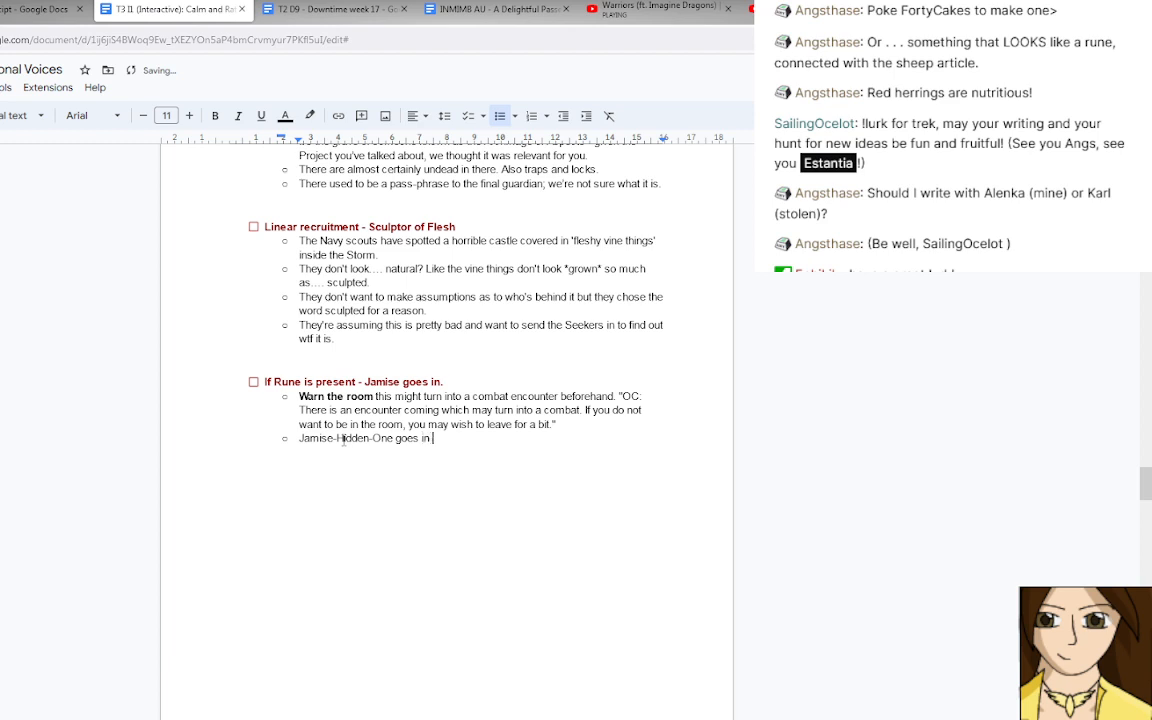
type(" to talk abut helping to a")
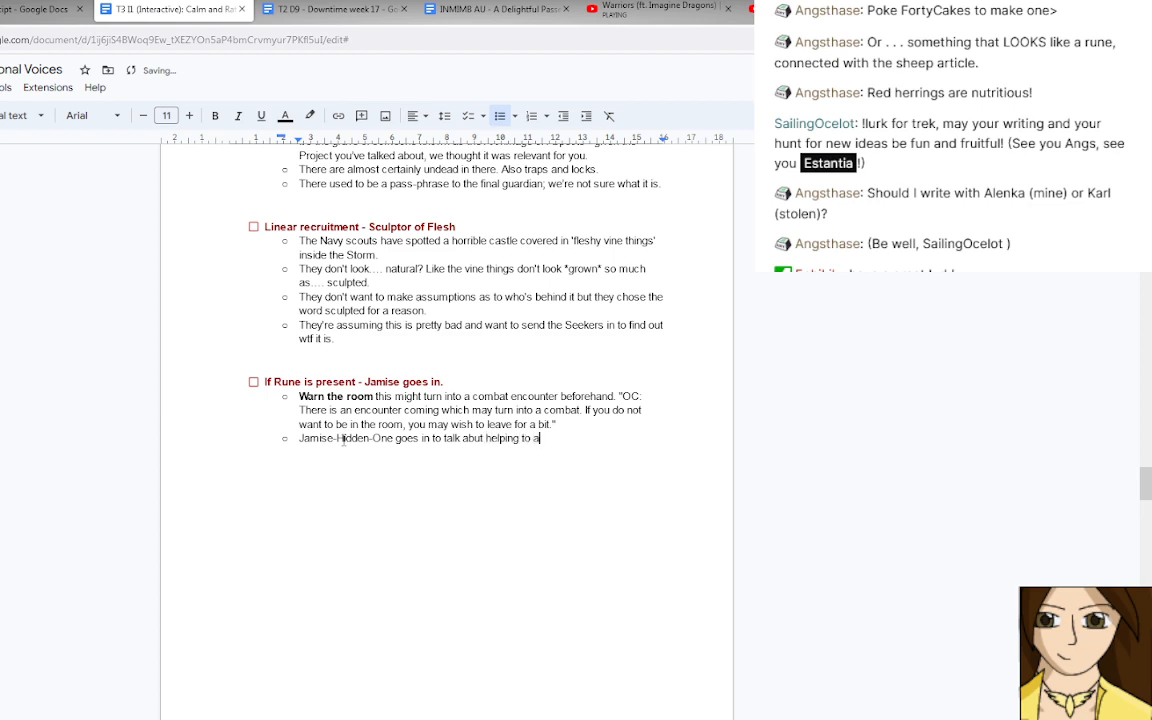
Continue the Jamise-Hidden-One bullet with "helping to acquire artefacts for aspects for the final ritual".
type("cquire at")
key("BackSpace")
type("rtefacts for aspects for the")
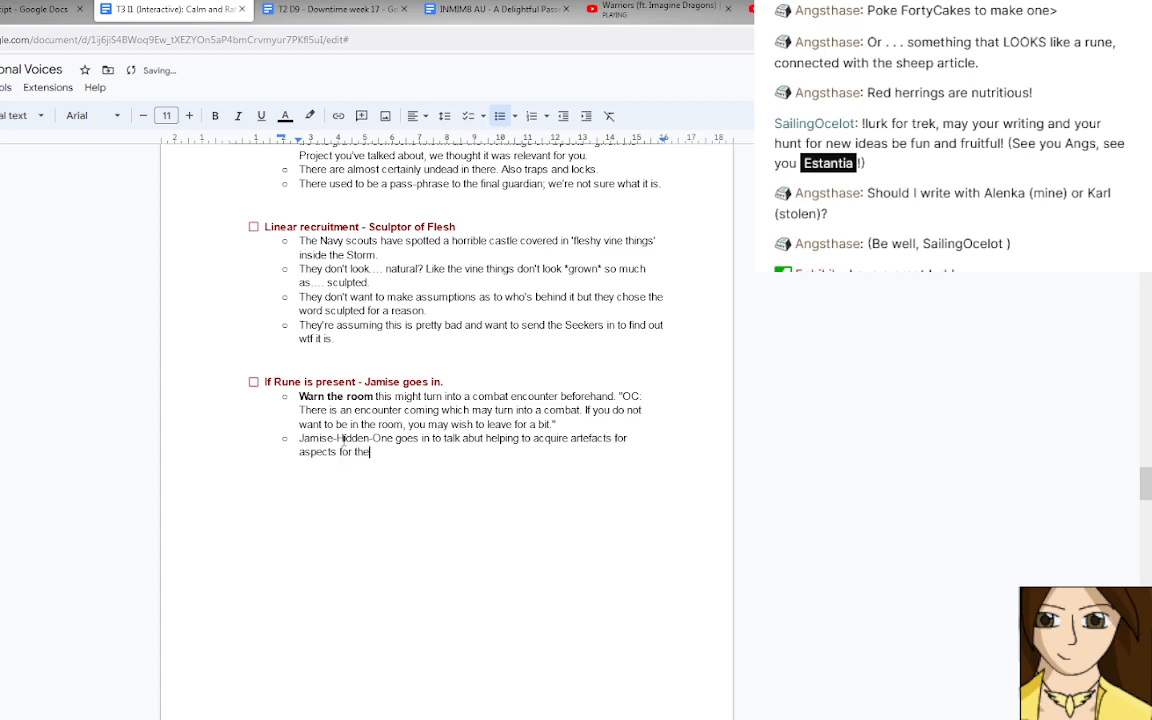
type(" final ritu")
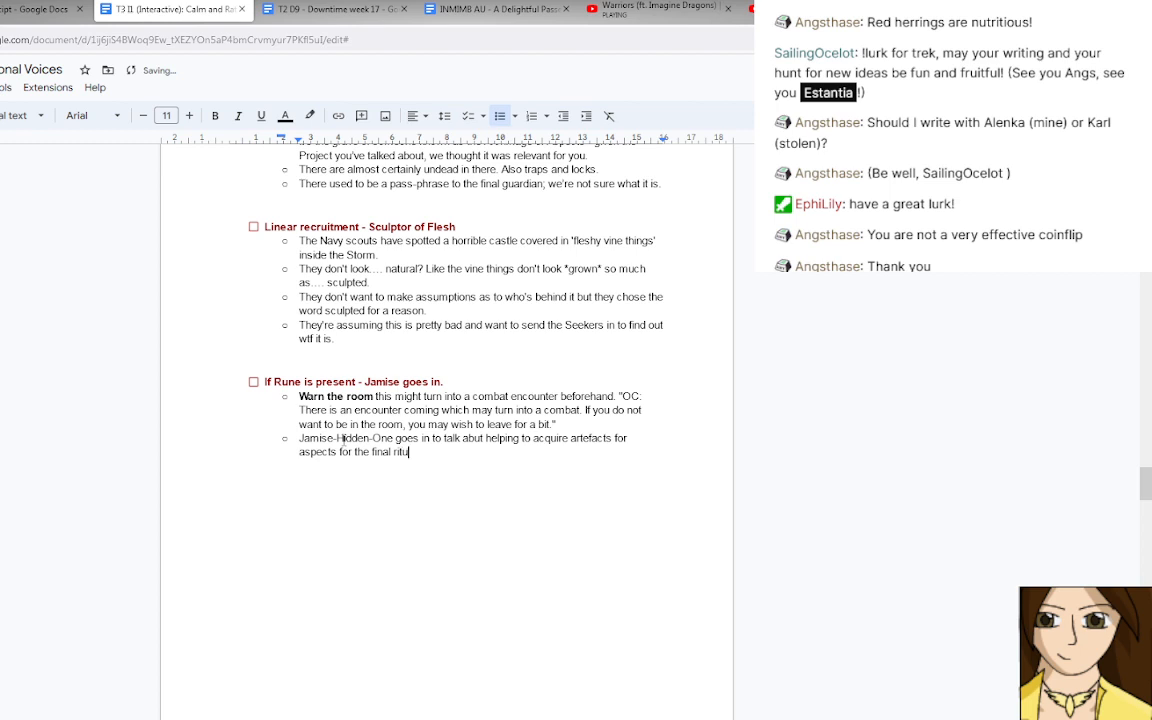
type("al and if there's any research th")
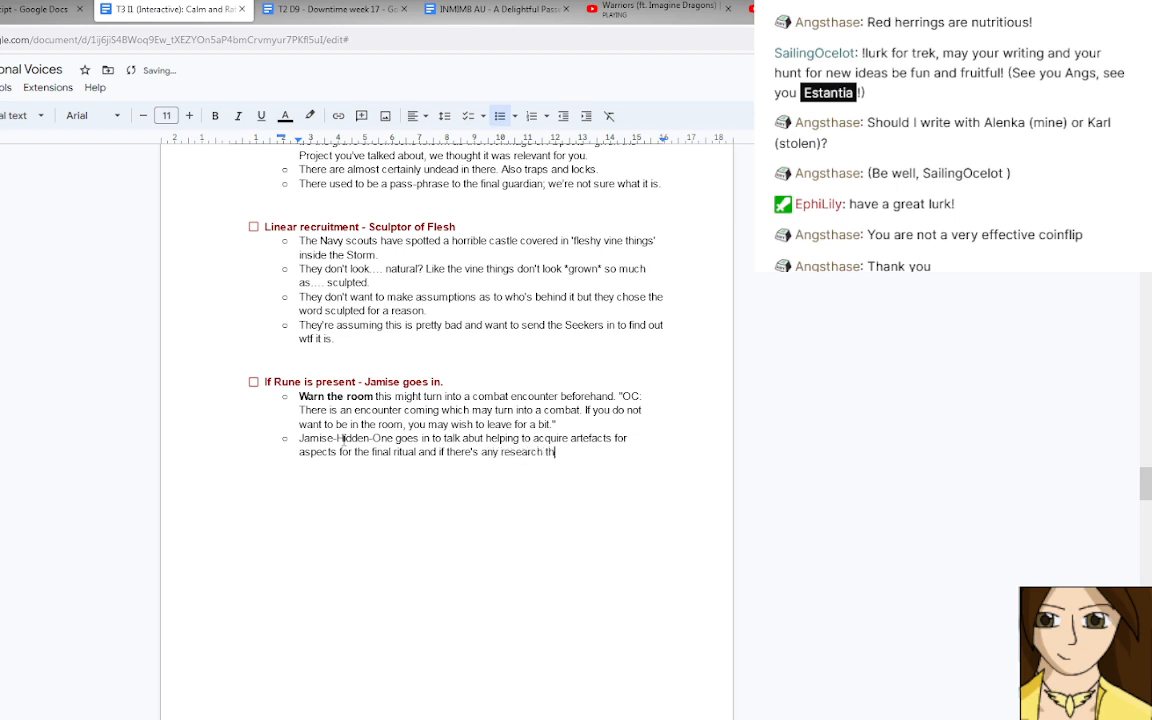
type("ey can help them with")
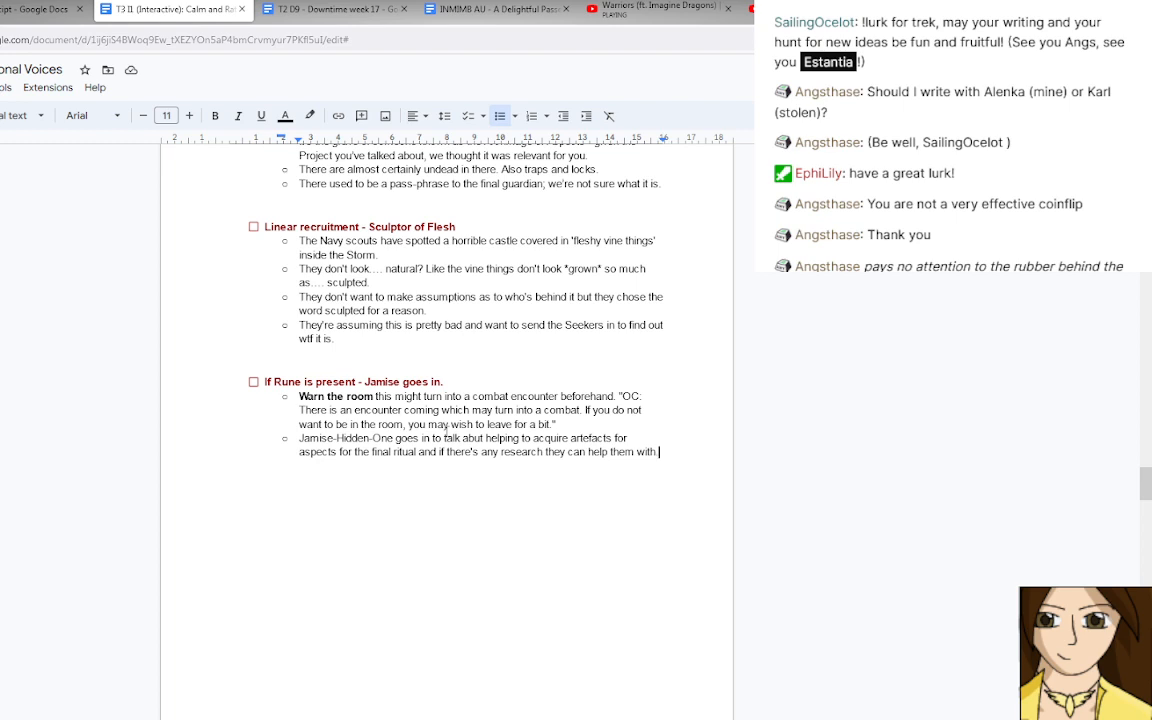
Add a sub-bullet below it reading "Rune may attempt stabbo, other PC may attempt counter stabbo.".
key("Return")
type("Rune may at")
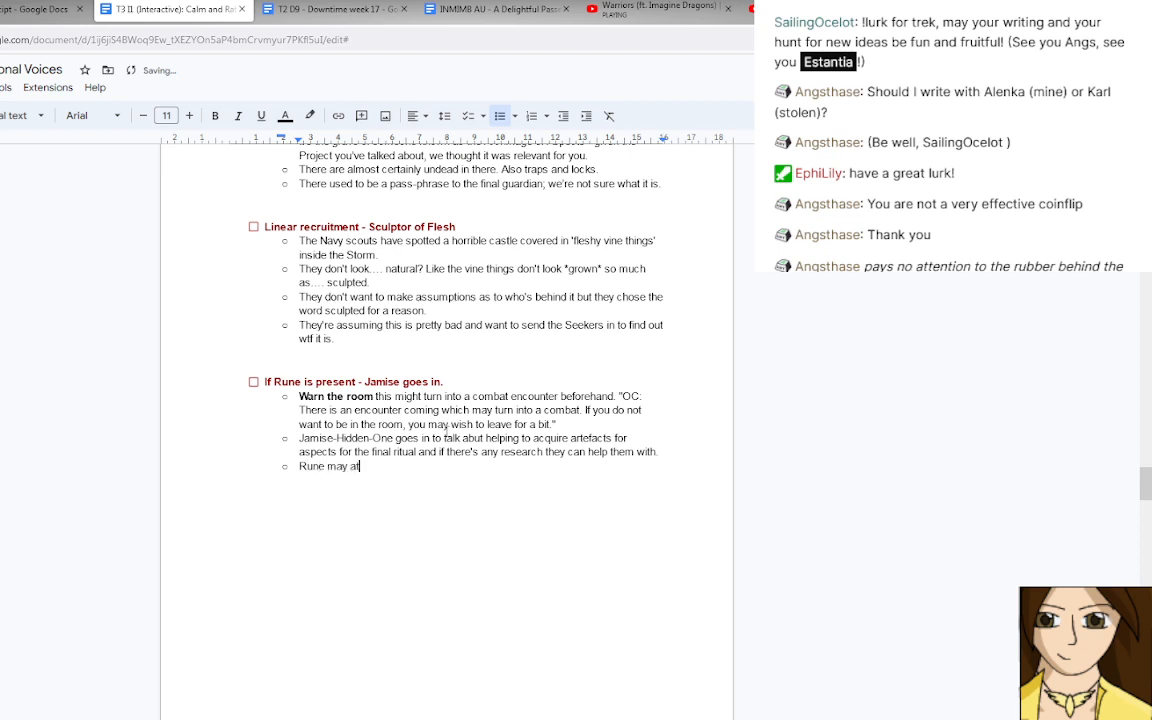
type("tempt stabbo, ot")
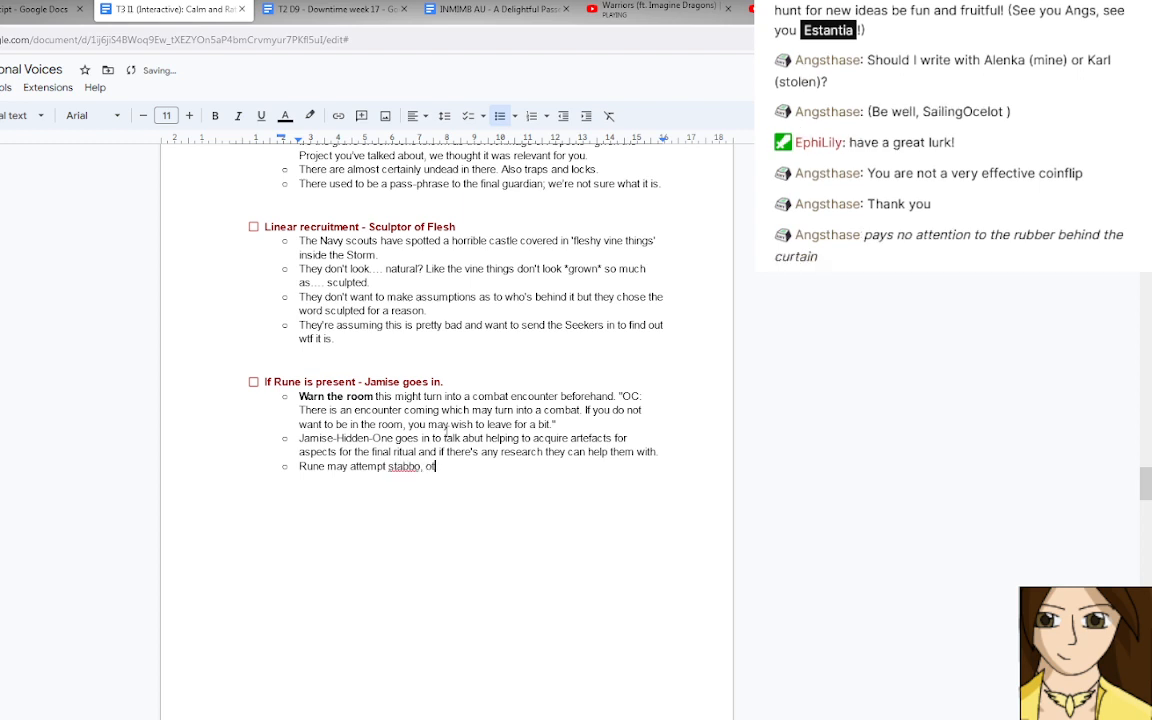
type("her PC may attempt counte")
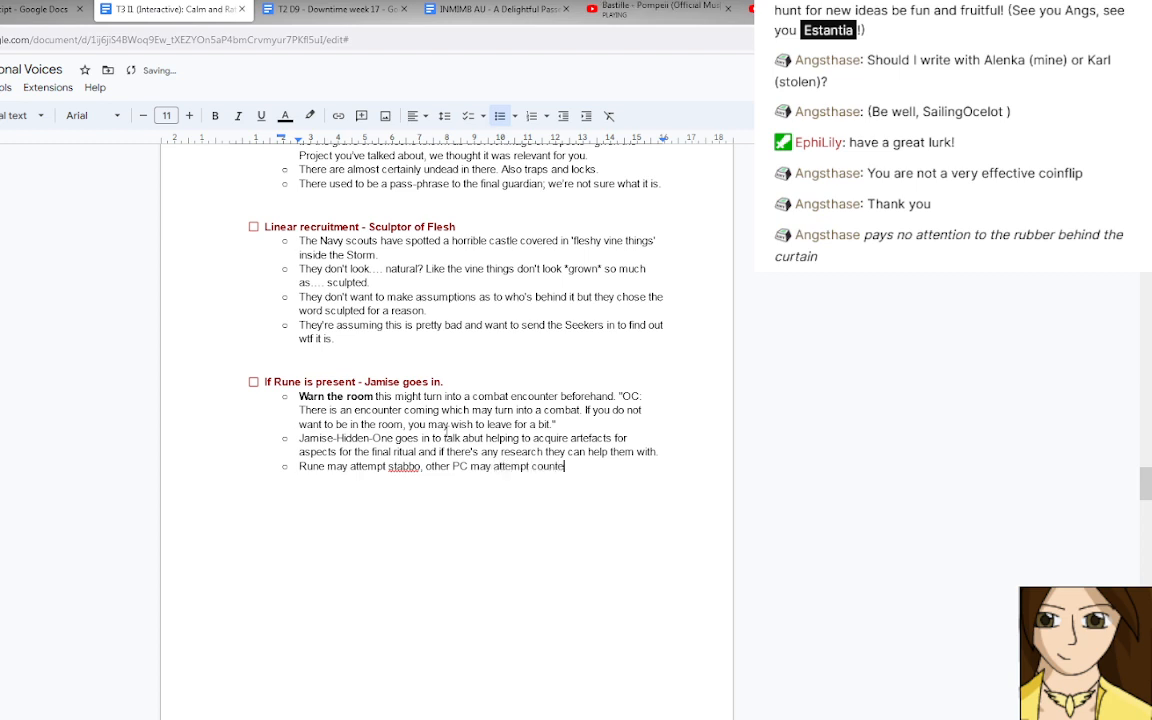
type("r stabbo. This might get")
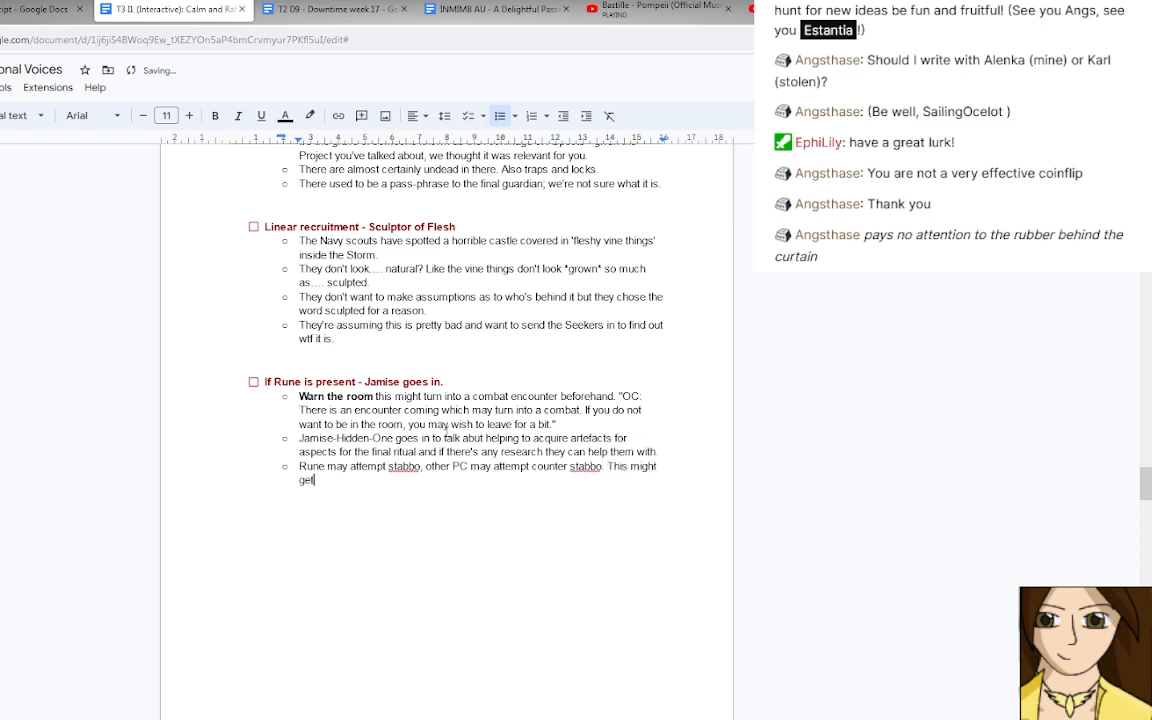
type(" very messy")
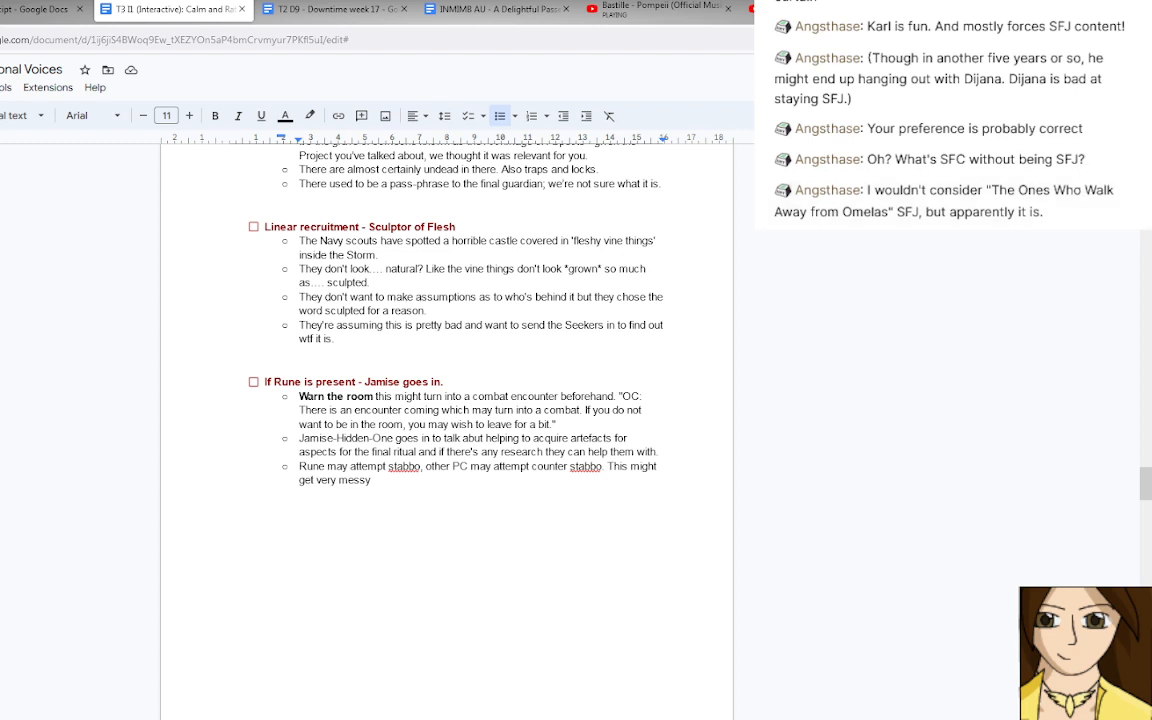
Append "This might get very messy" to the Rune bullet and change "PC" to "PCs".
left_click(467, 466)
type("s")
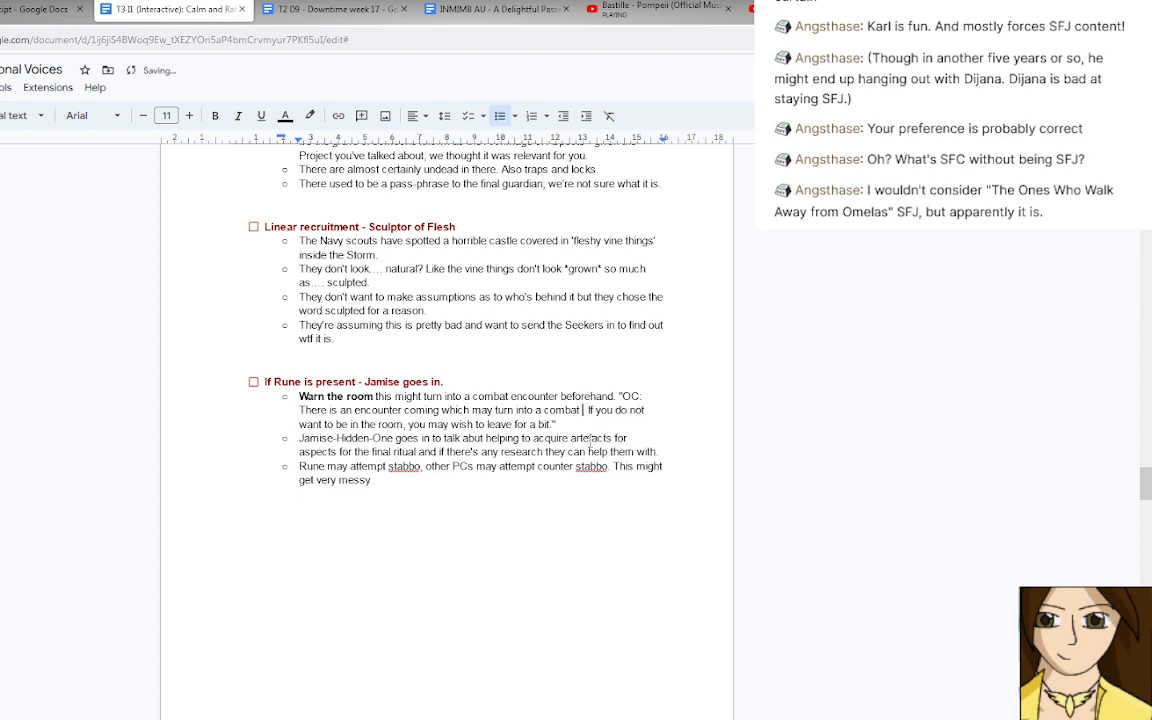
Insert "or magical pvp" after "may turn into a combat" in the quoted warning.
type("or pvp.")
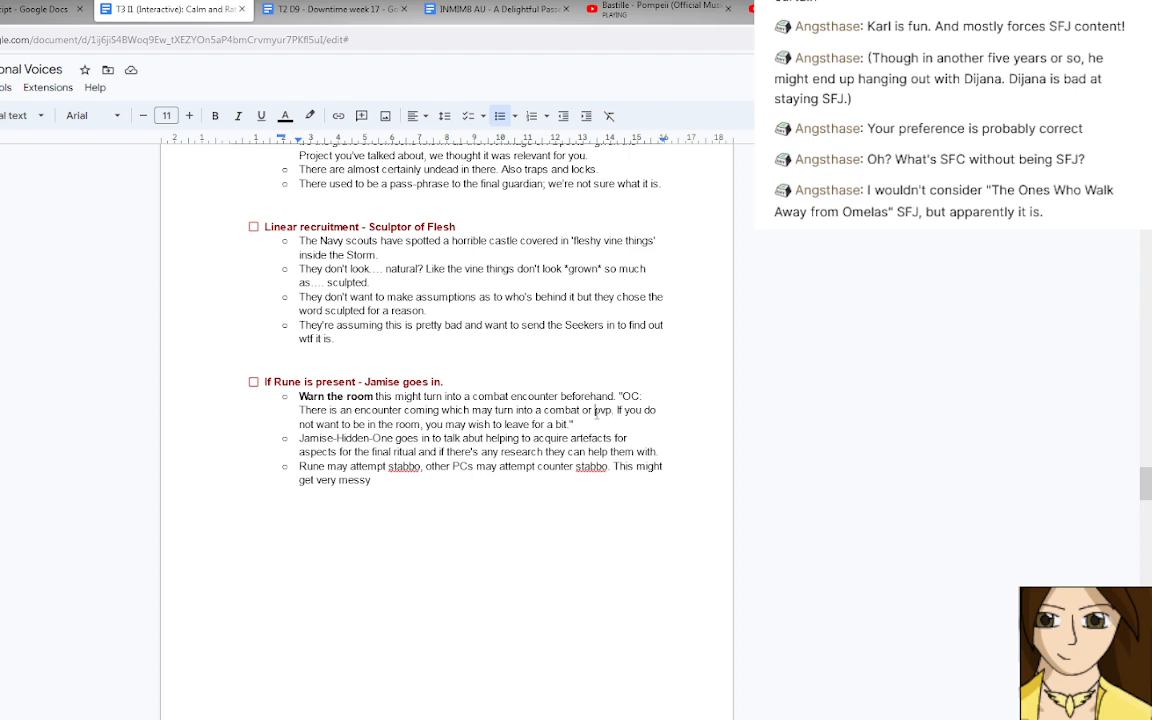
type("magica")
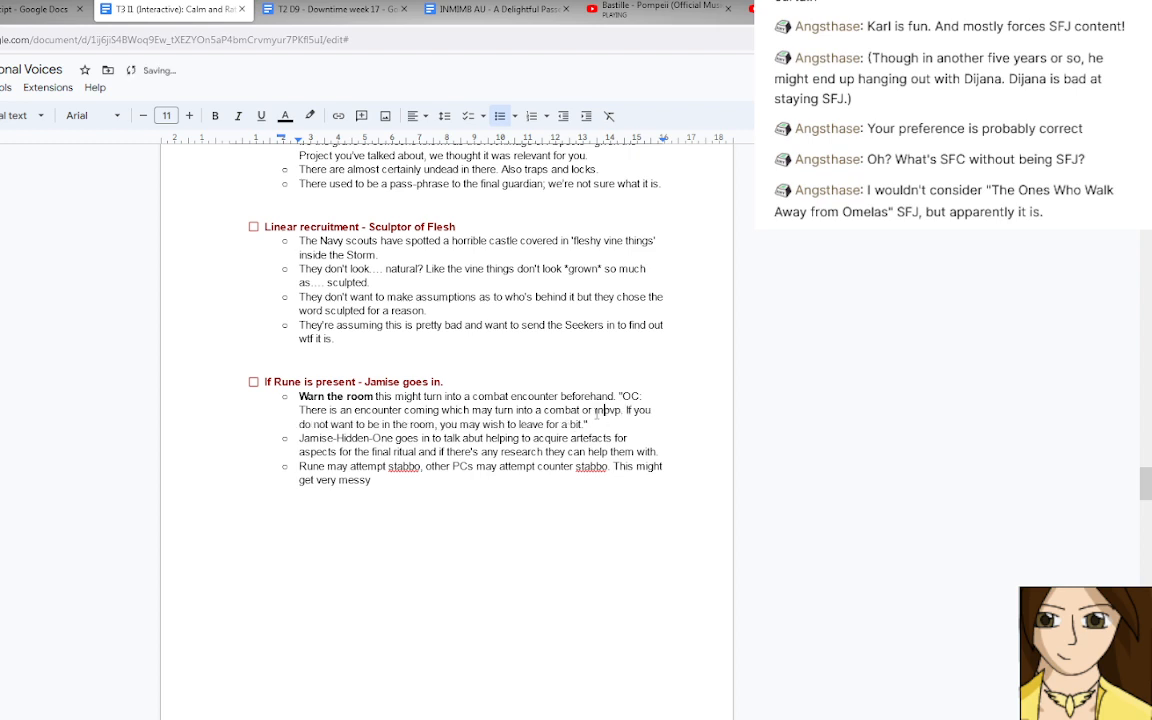
type("l")
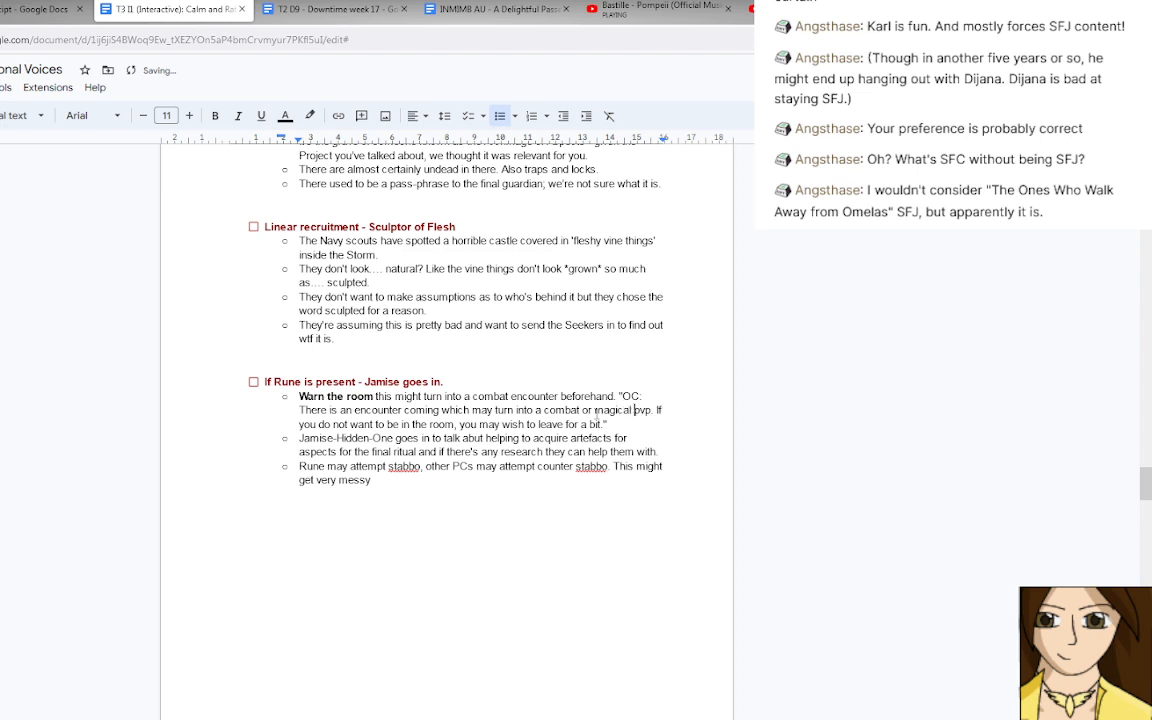
End the Rune bullet with a full stop and add a sub-bullet reading "Have Watch NPCs on standby.".
left_click(395, 486)
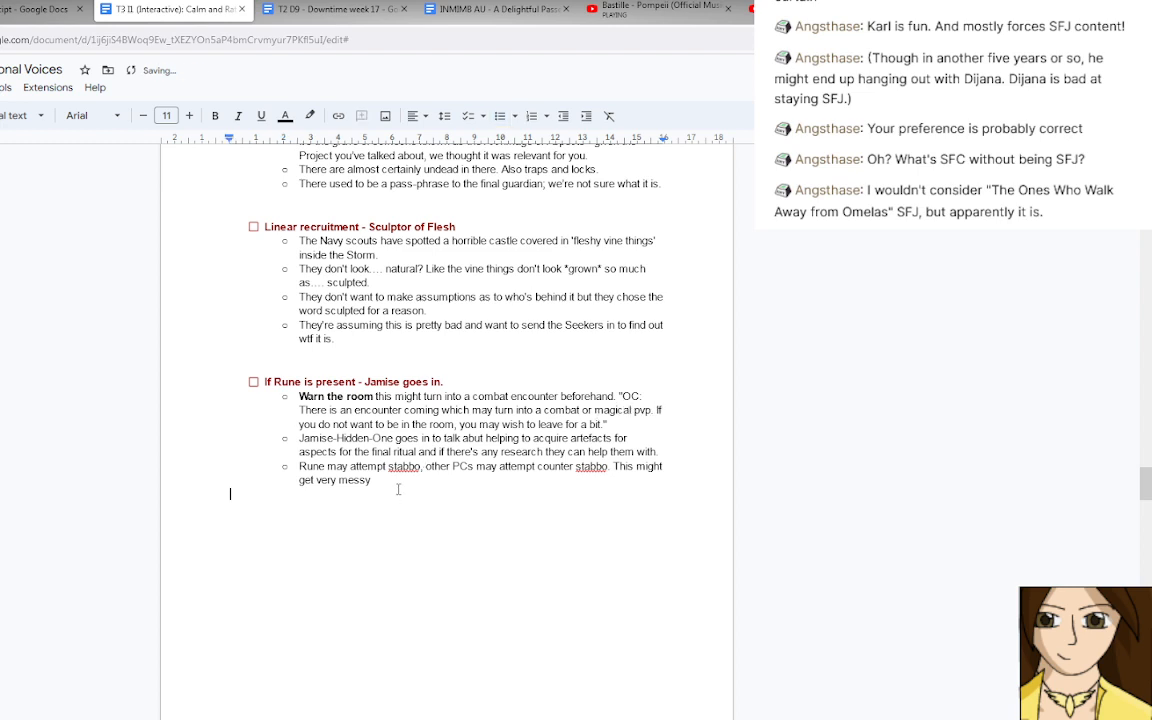
left_click(376, 480)
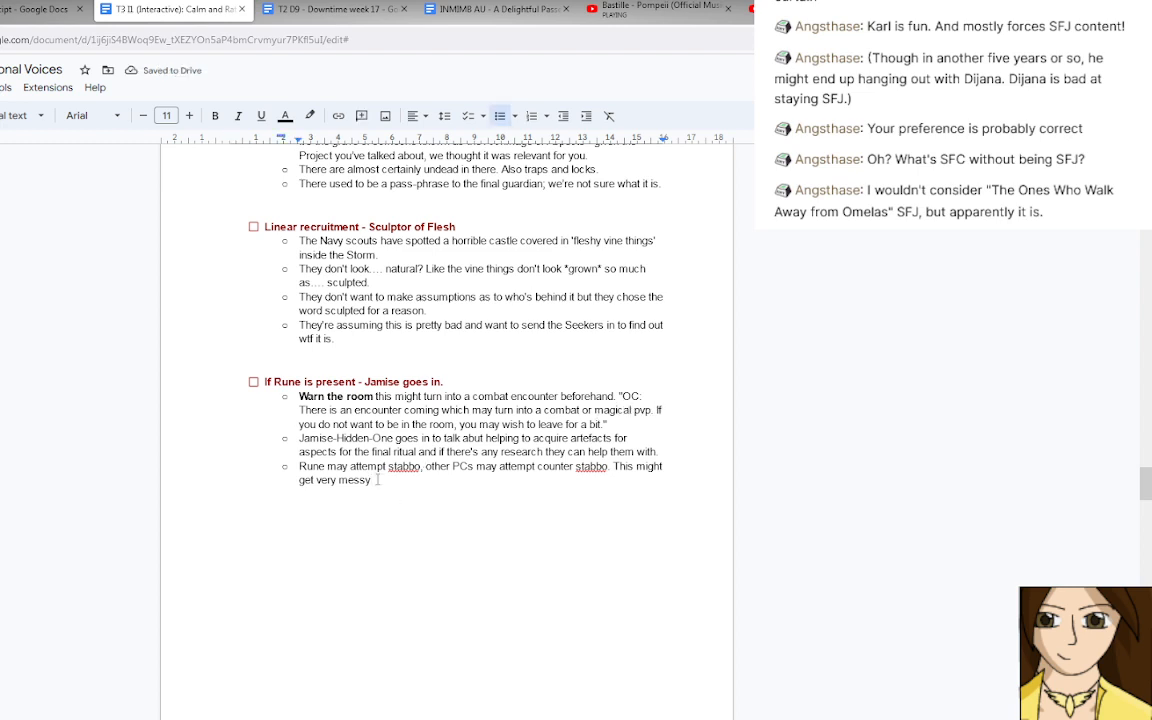
type(".")
key("Return")
type("Have ")
type("Gu")
key("BackSpace")
key("BackSpace")
type("Watch NP")
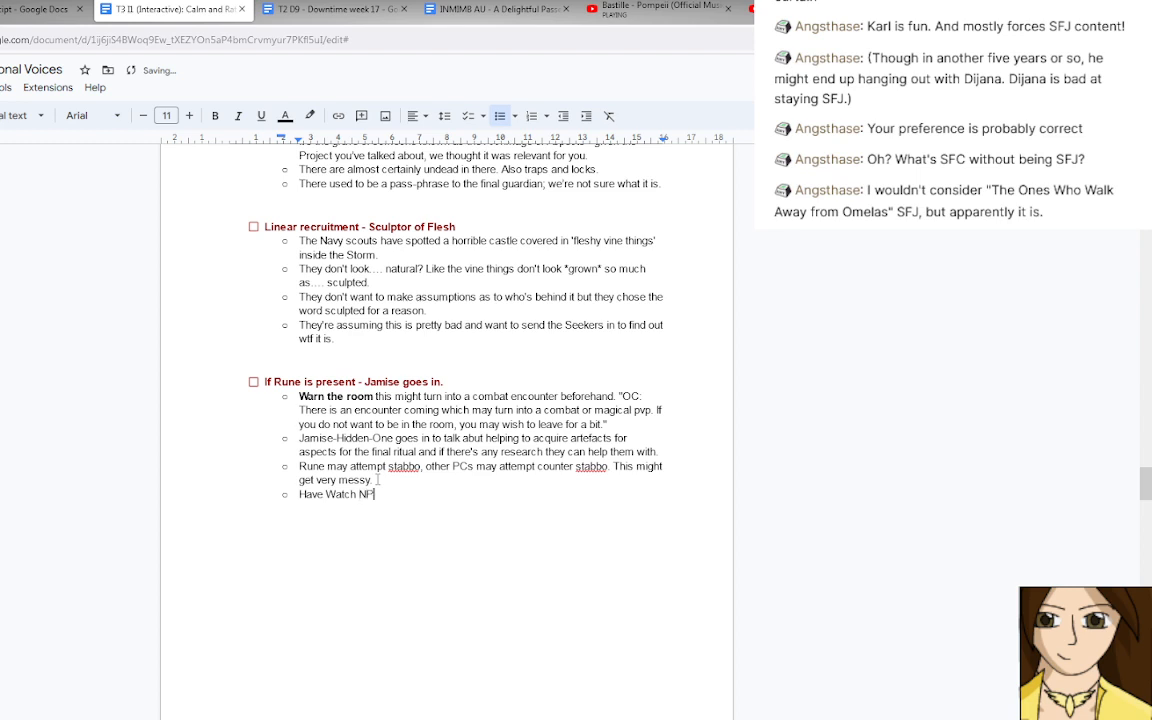
type("Cs on standby.")
Look over the encounters before and after the Jamise item and reread the wording of its out-of-character warning.
scroll(460, 490, "down", 10)
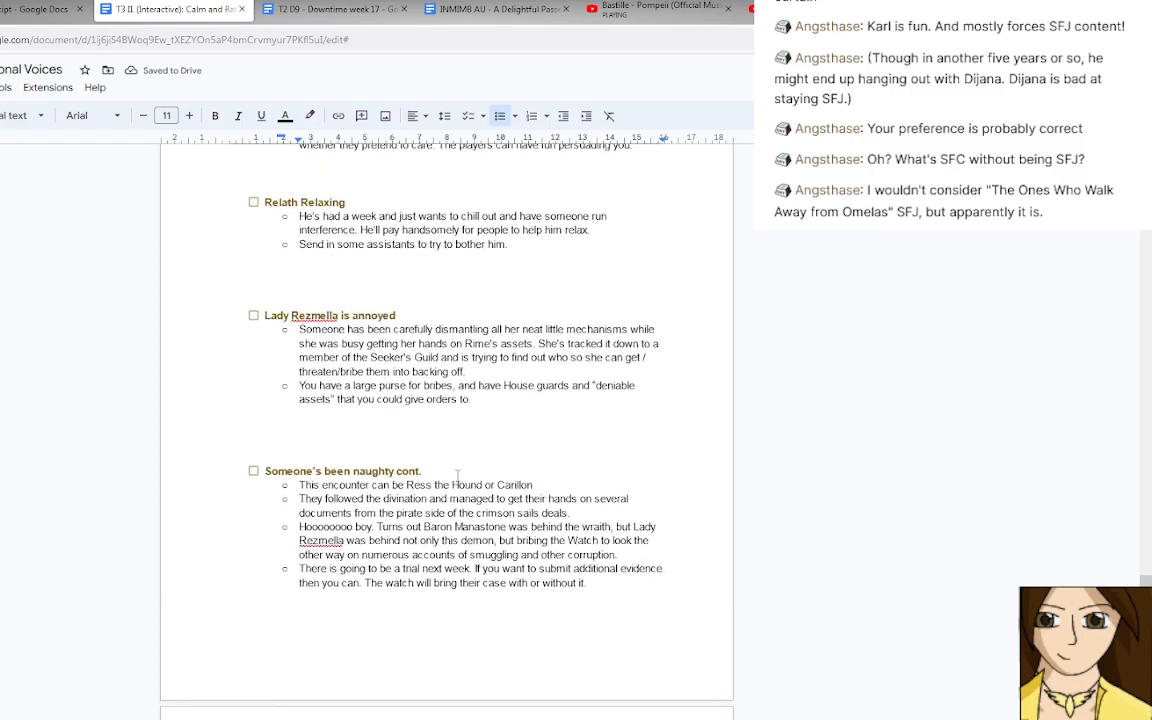
scroll(457, 475, "down", 20)
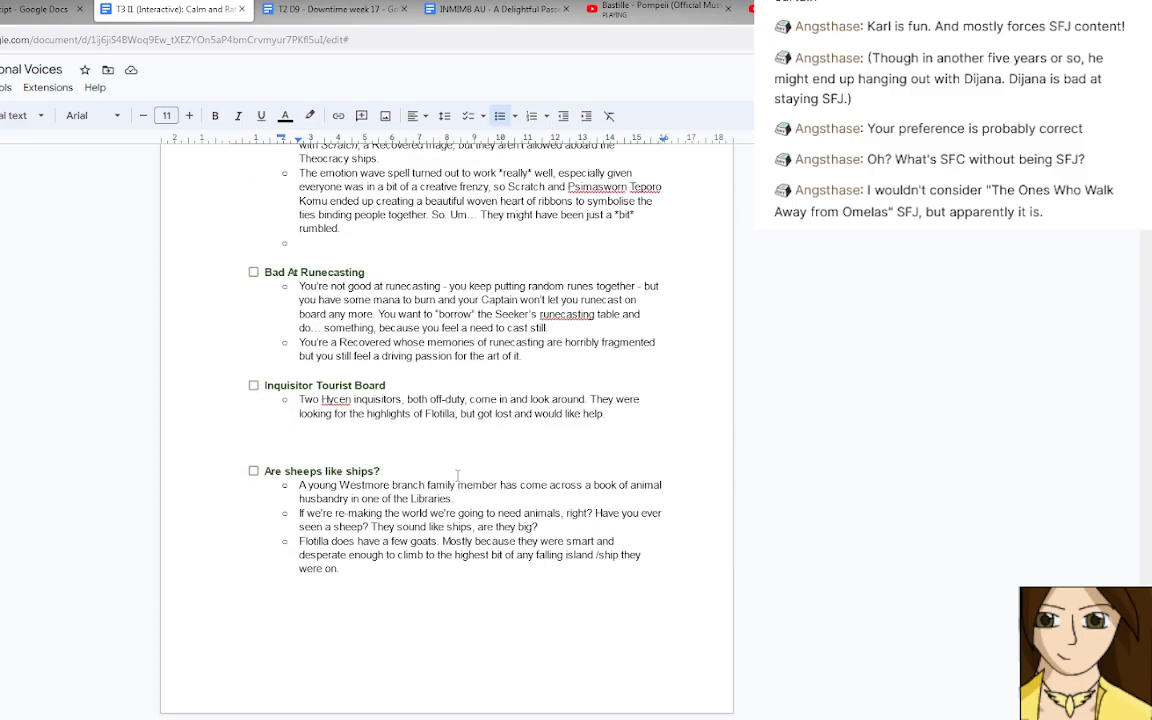
scroll(457, 475, "up", 20)
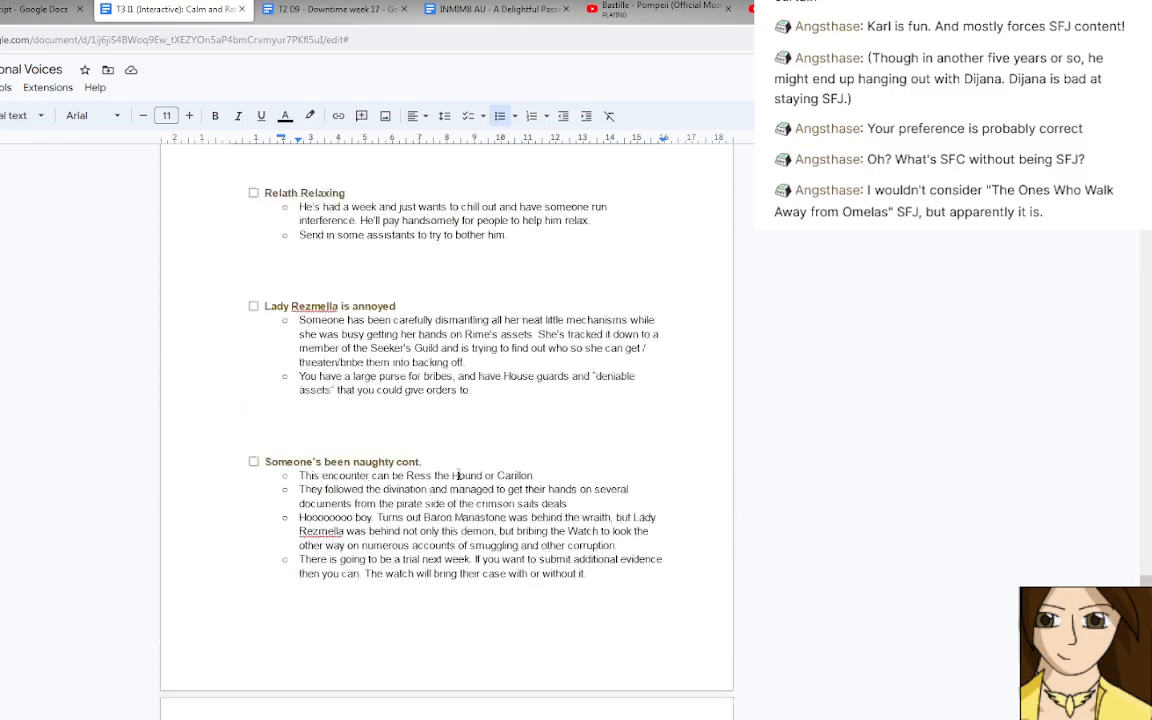
scroll(457, 475, "up", 20)
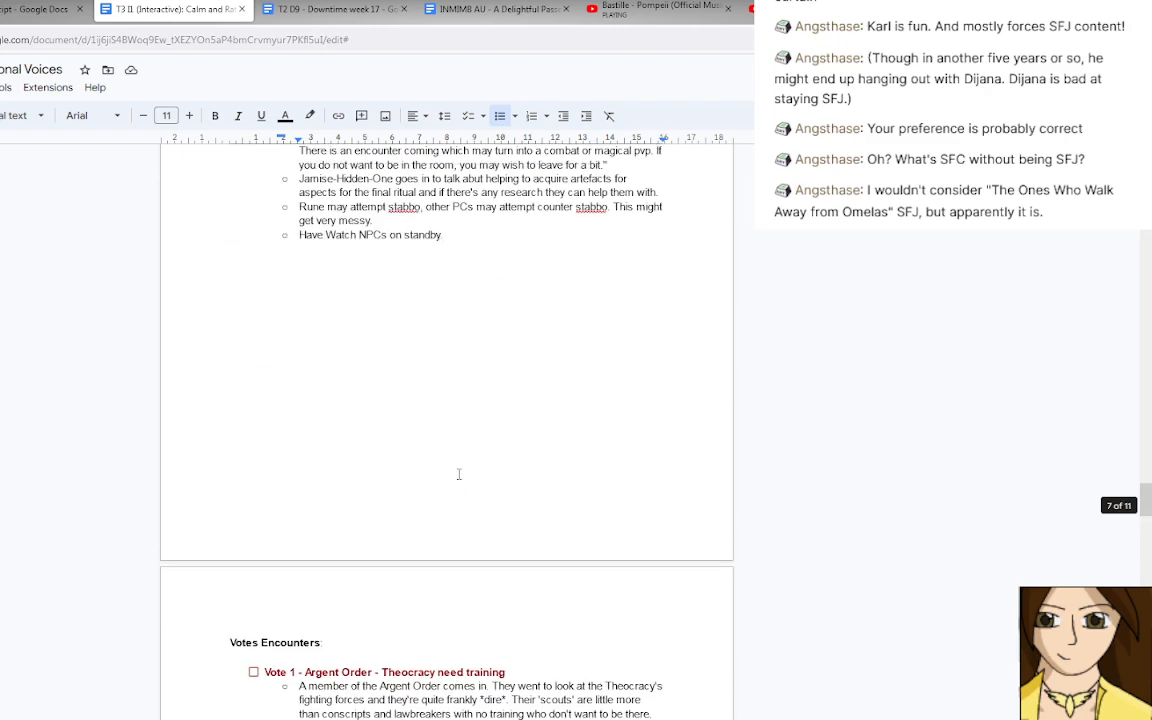
scroll(459, 474, "up", 10)
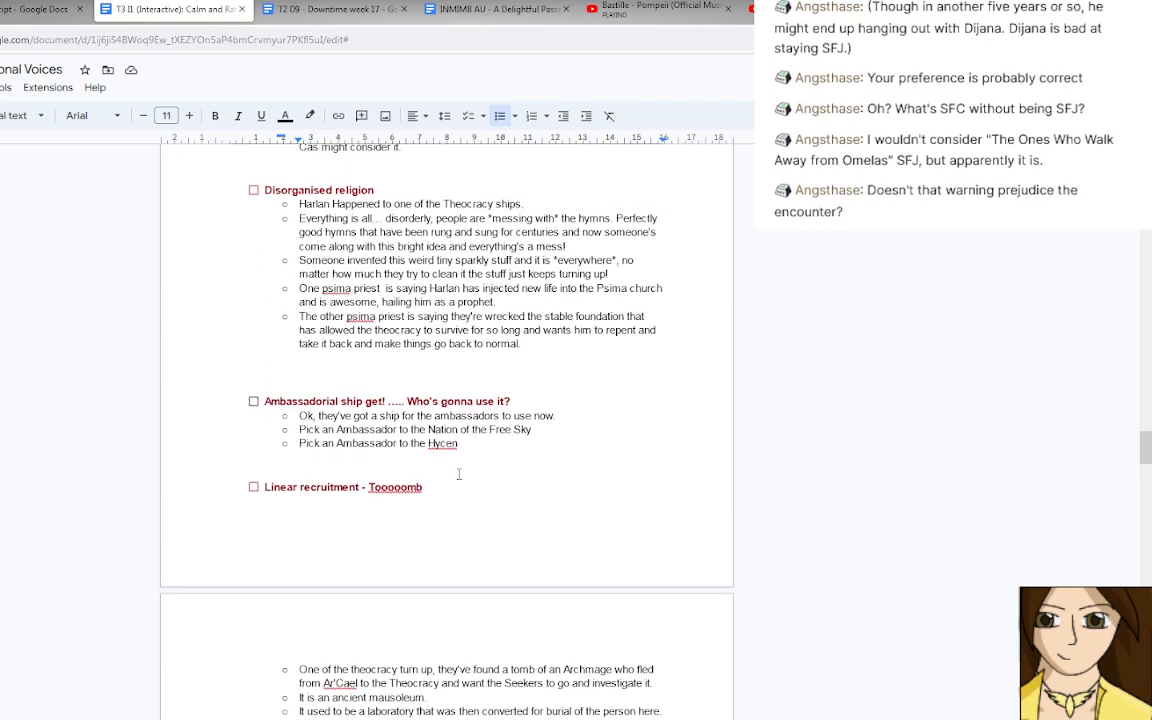
scroll(459, 474, "down", 5)
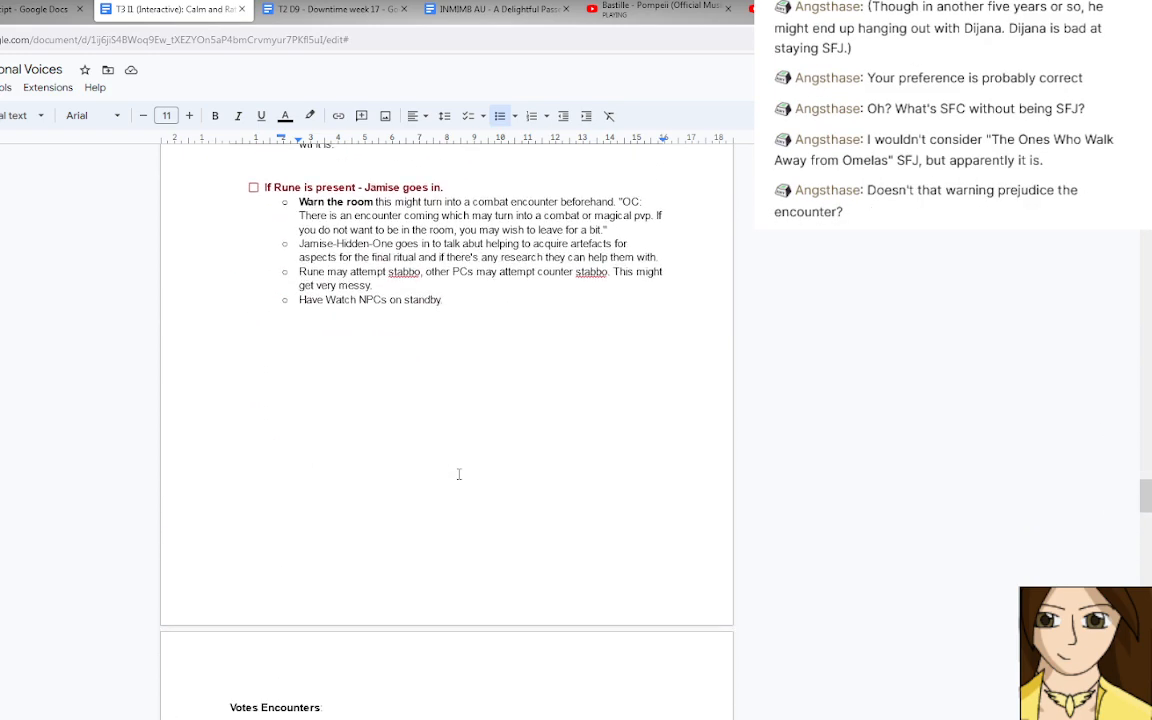
scroll(459, 474, "up", 1)
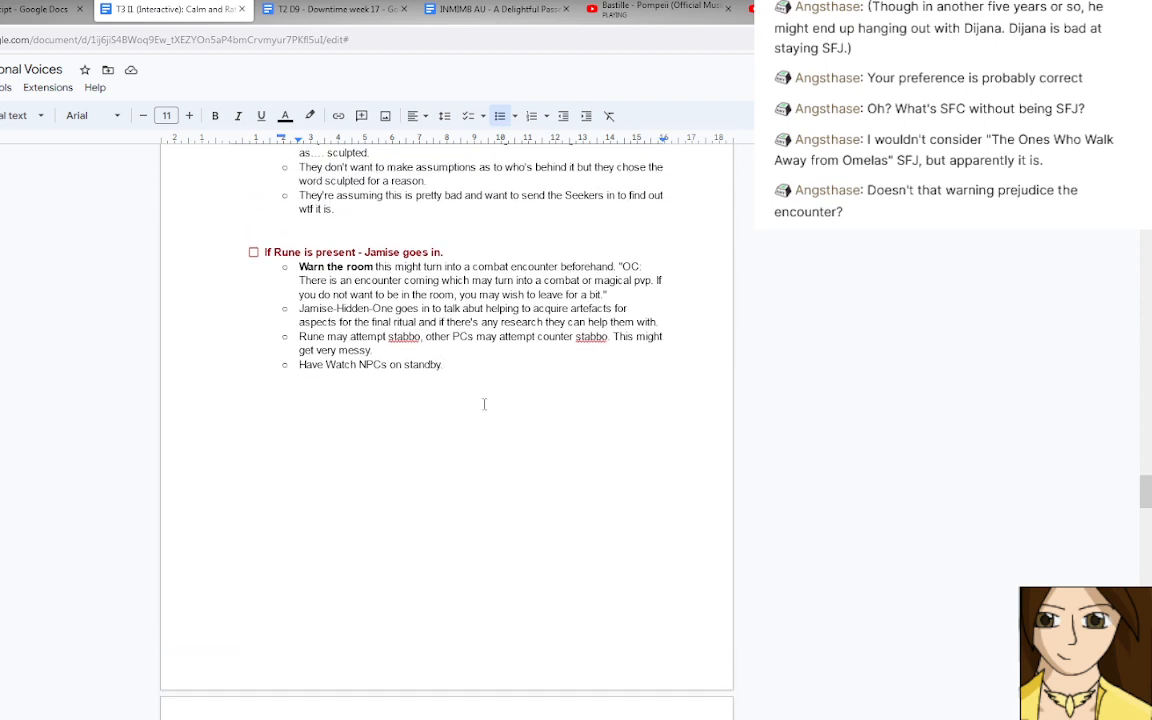
double_click(485, 280)
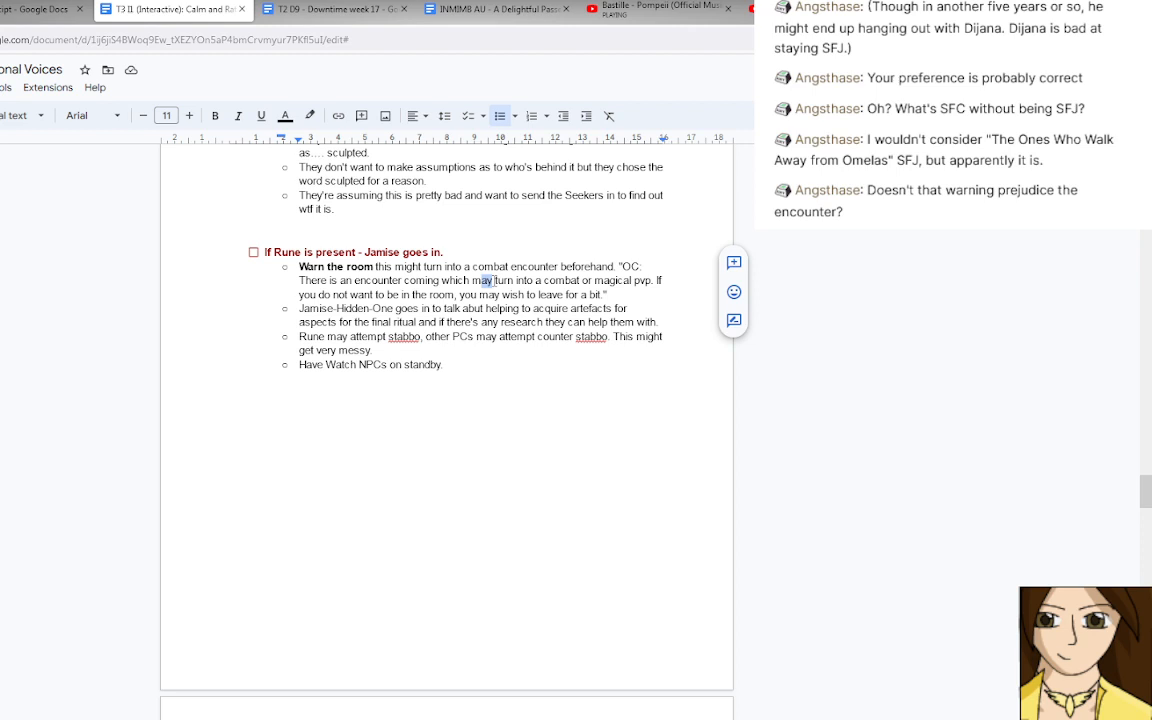
Reword the quoted warning to say the encounter "might" turn into combat and address people who "are non combat".
type("might")
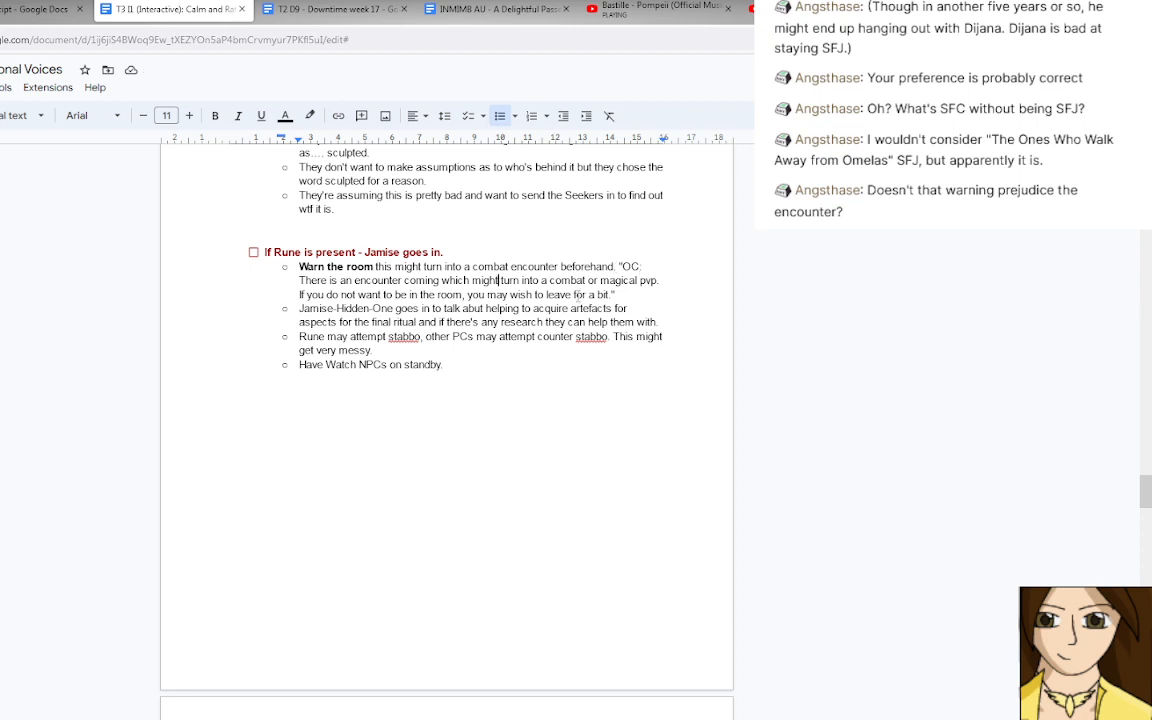
double_click(333, 295)
left_click_drag(342, 295, 461, 295)
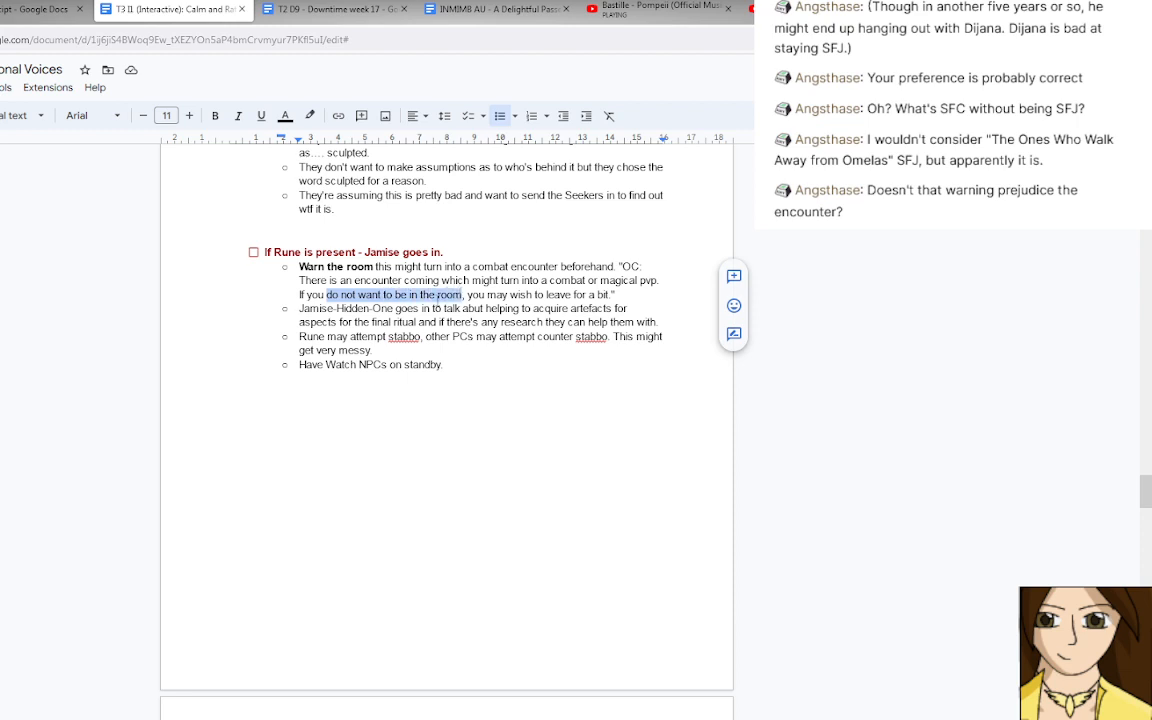
type("are non combat")
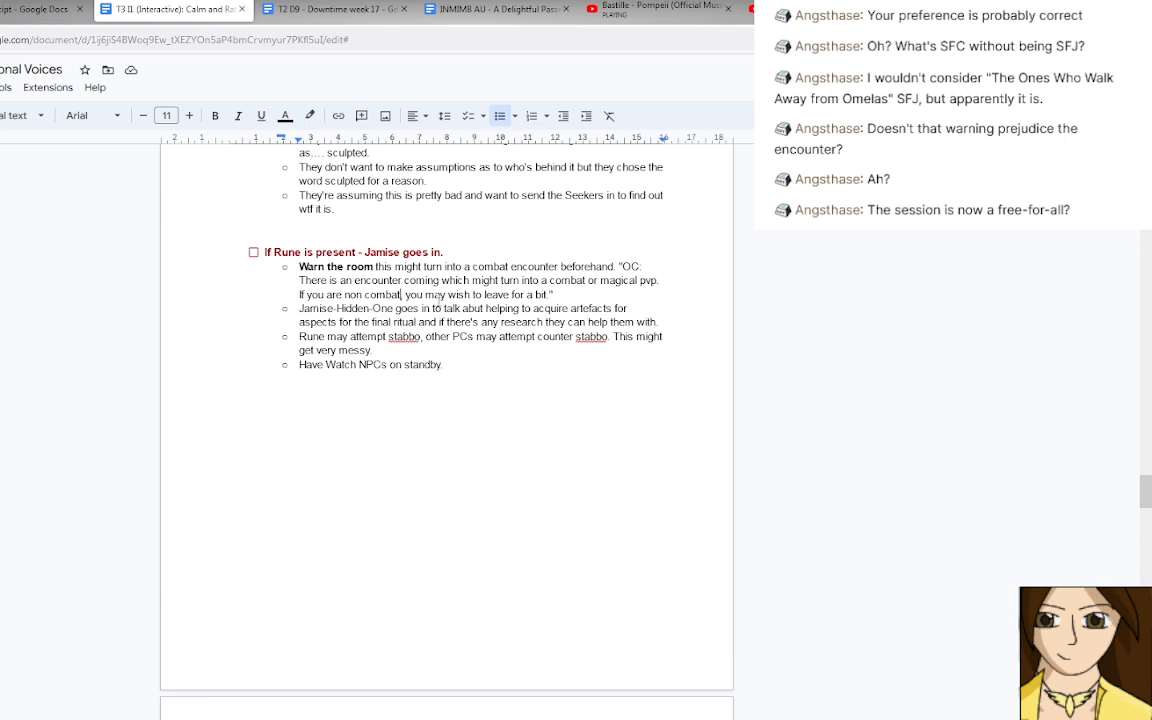
type(",")
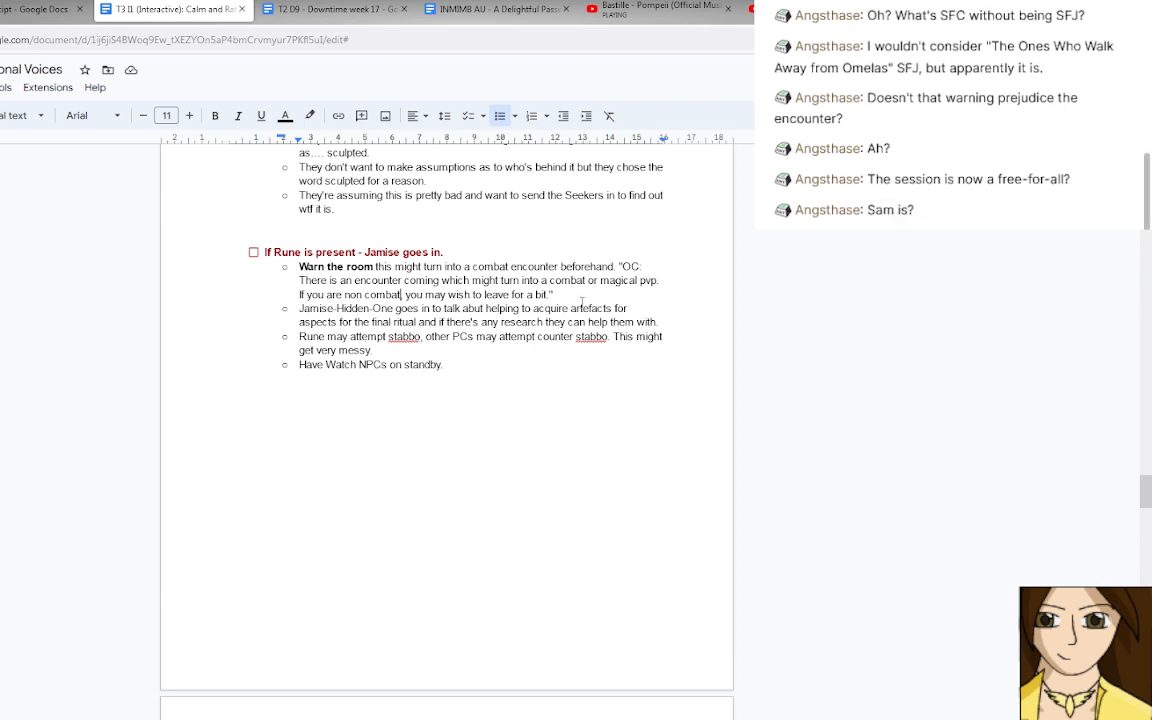
Add a sub-bullet after the warning reading "Might want to do that warning at the beginning of the interactive?".
left_click(574, 293)
key("Return")
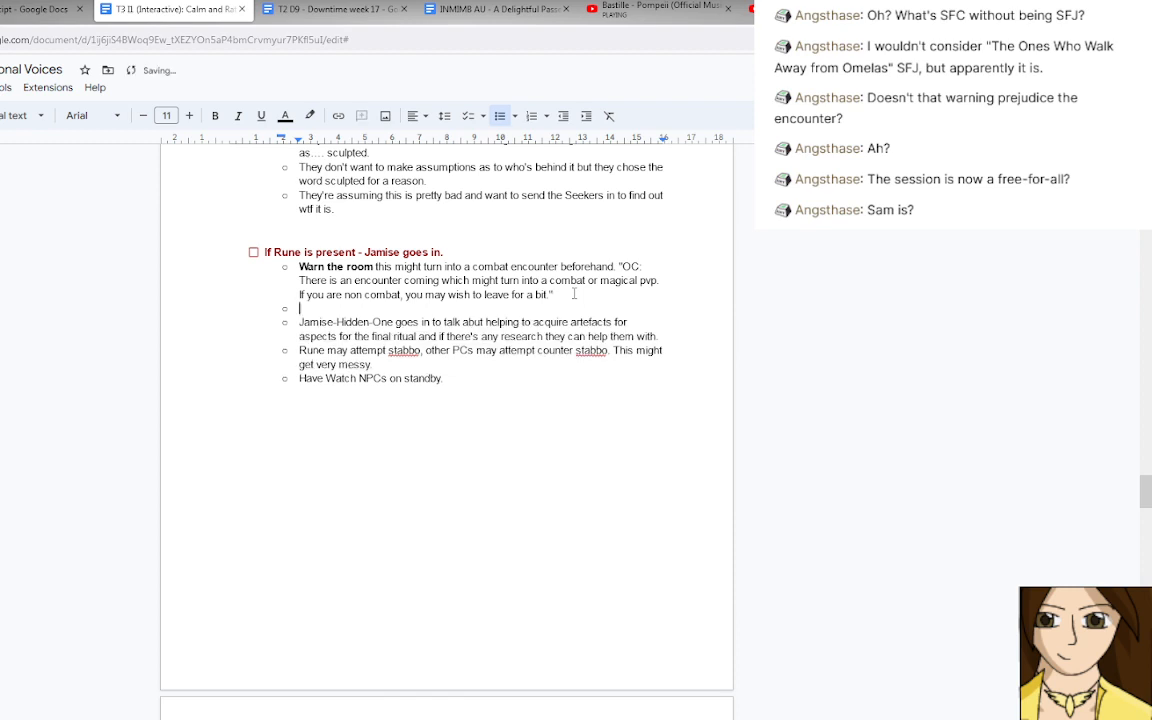
type("Might wish to do that")
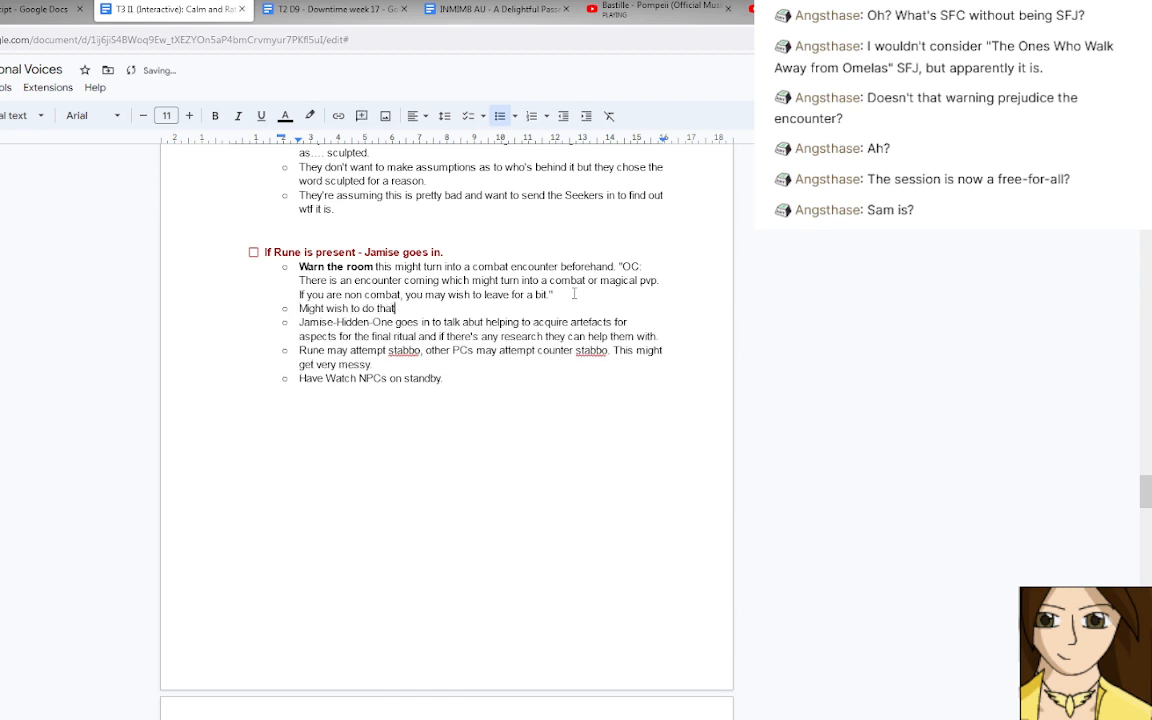
type(" wa")
key("BackSpace")
key("BackSpace")
type("rning at the beginning")
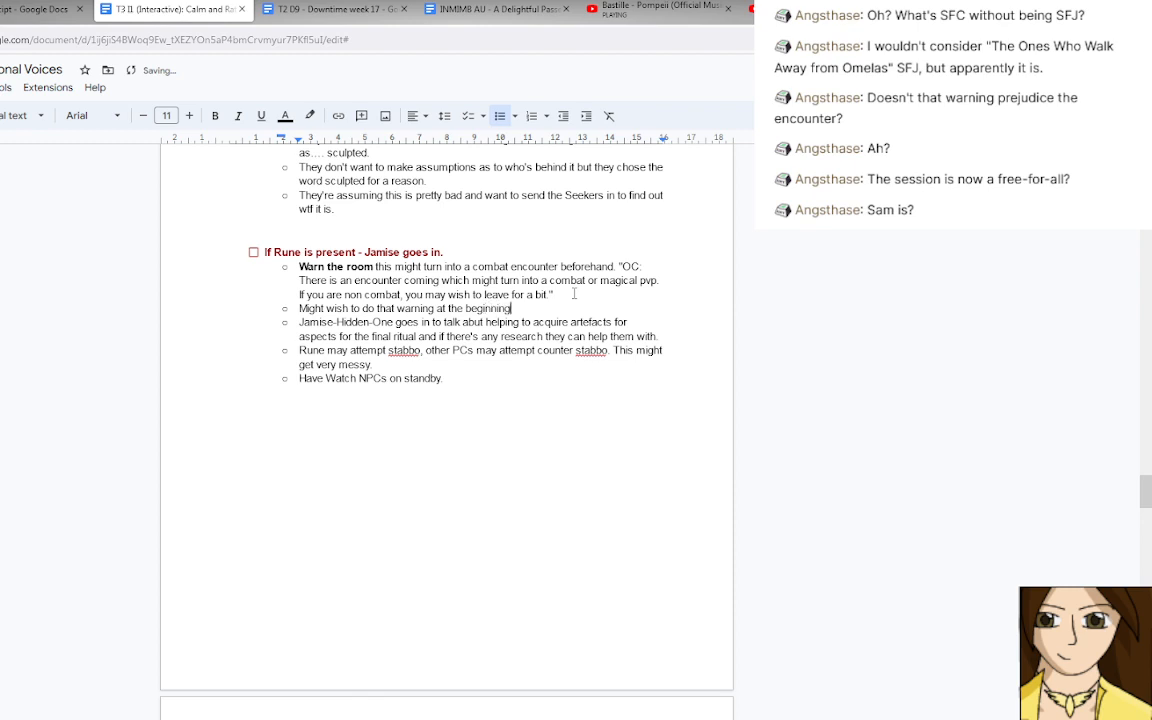
type(" of the i")
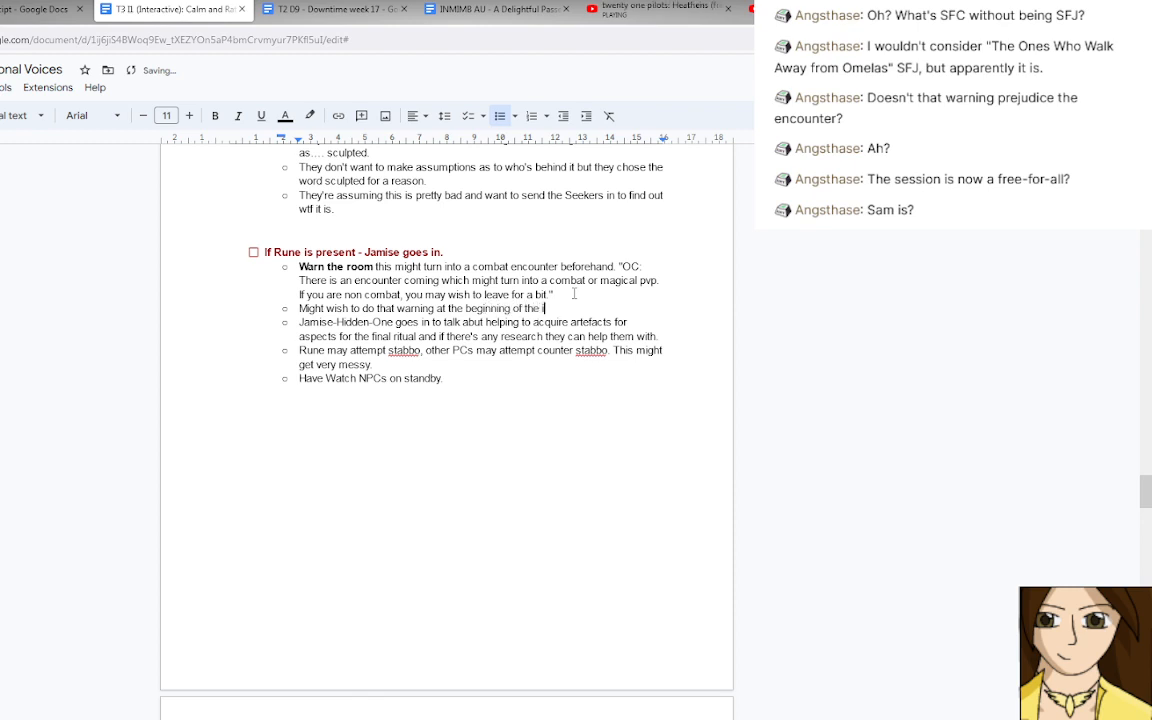
type("nteractive?")
double_click(340, 308)
type("want")
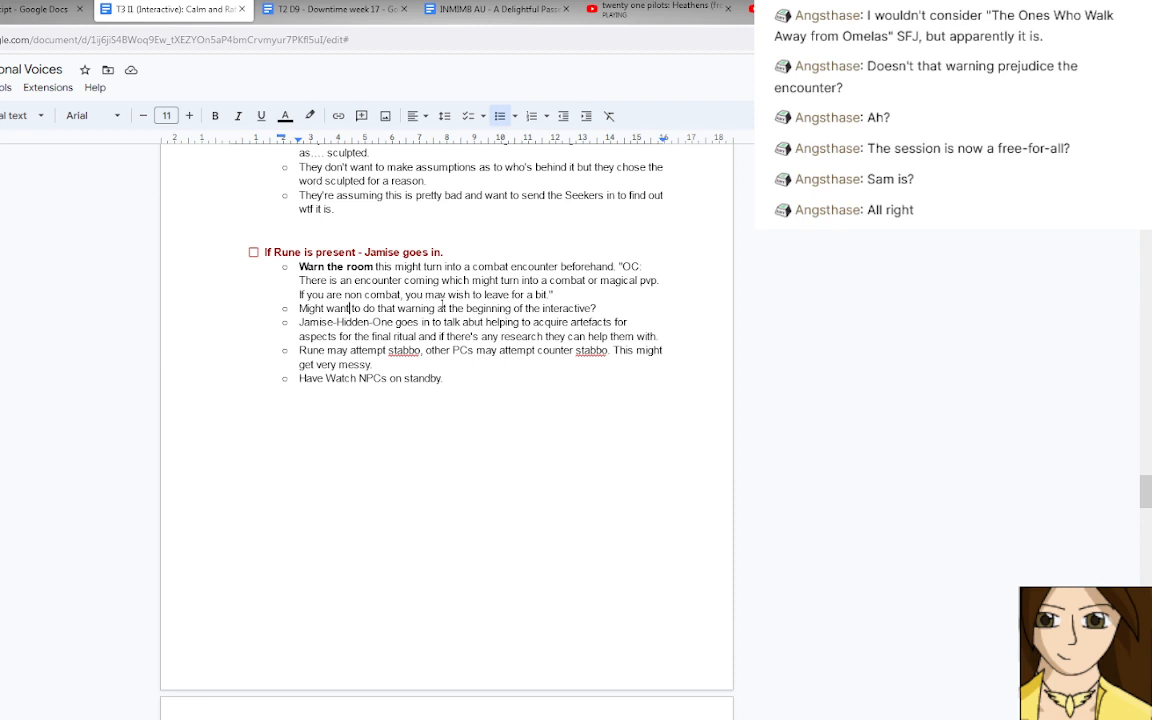
Insert "instead so people hae a chance to be armed" before the question mark of the sub-bullet about warning timing.
left_click(595, 304)
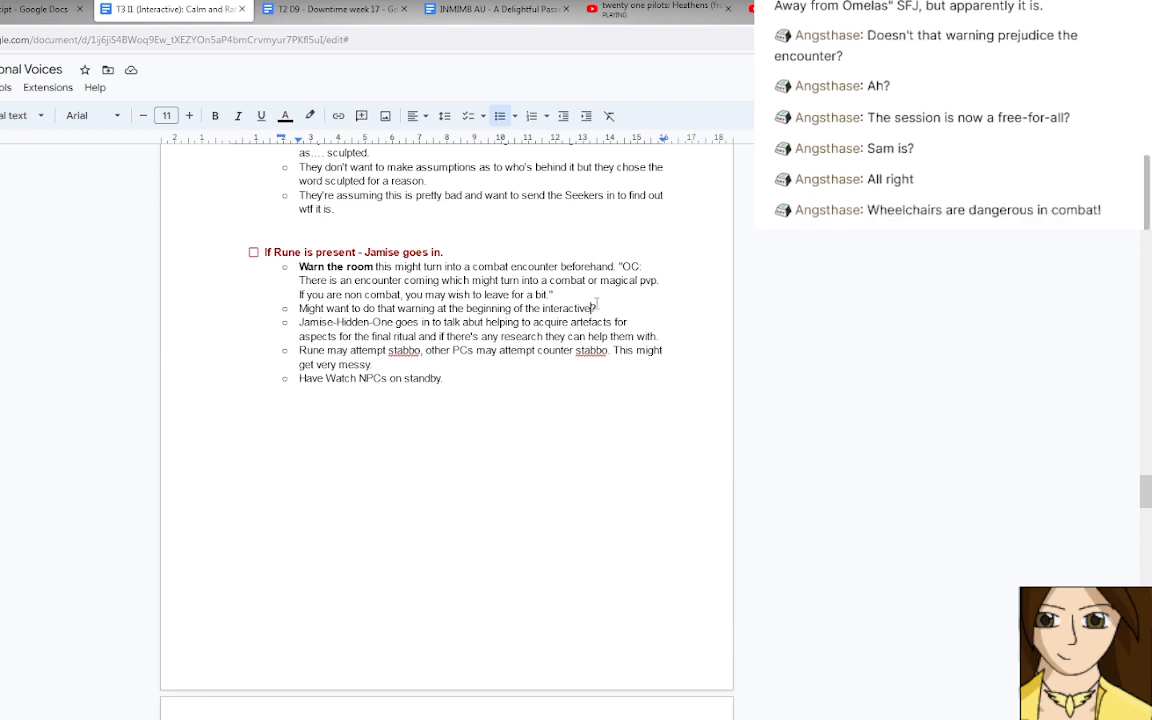
type("instead s")
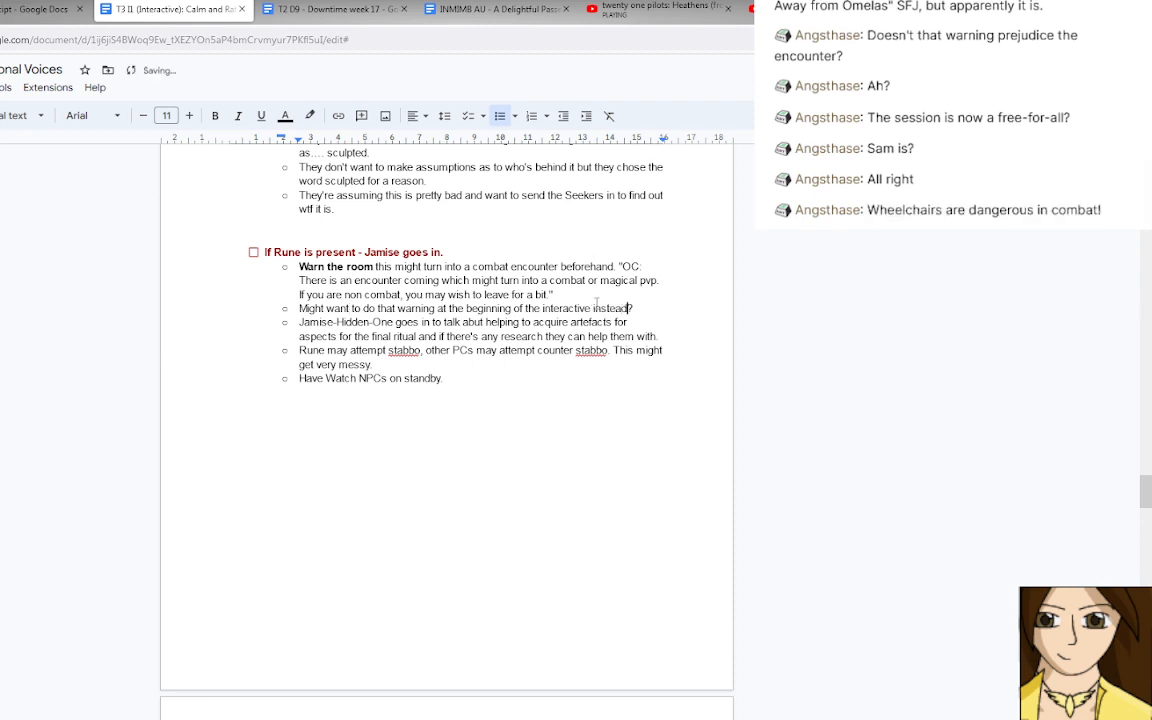
type("o people ")
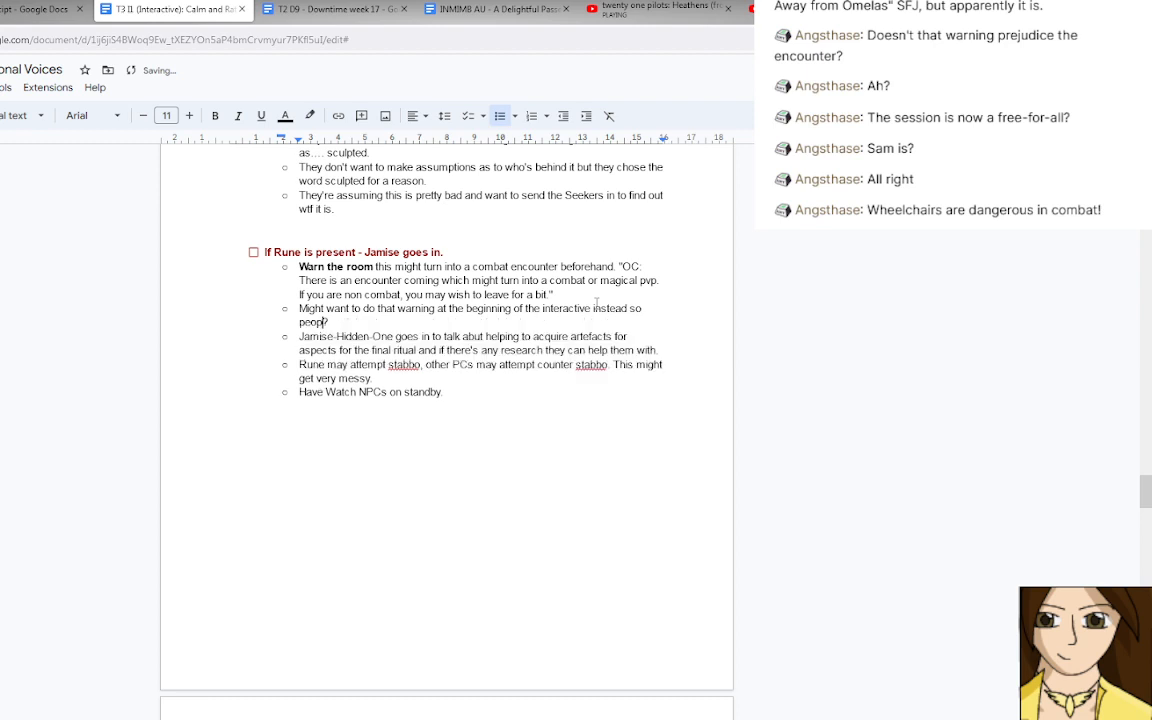
type("hae a chance to be an")
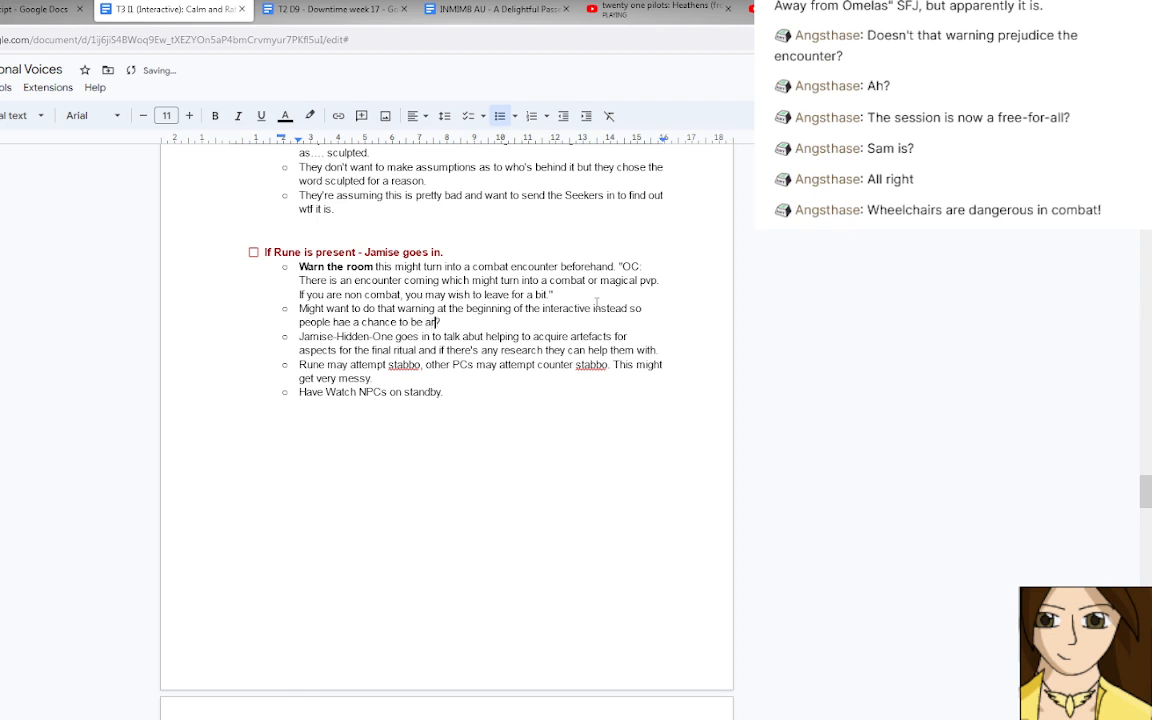
type("med")
Review the vote, flavour and main encounters, the rumours and the lore pages for sections that still need content.
left_click(510, 384)
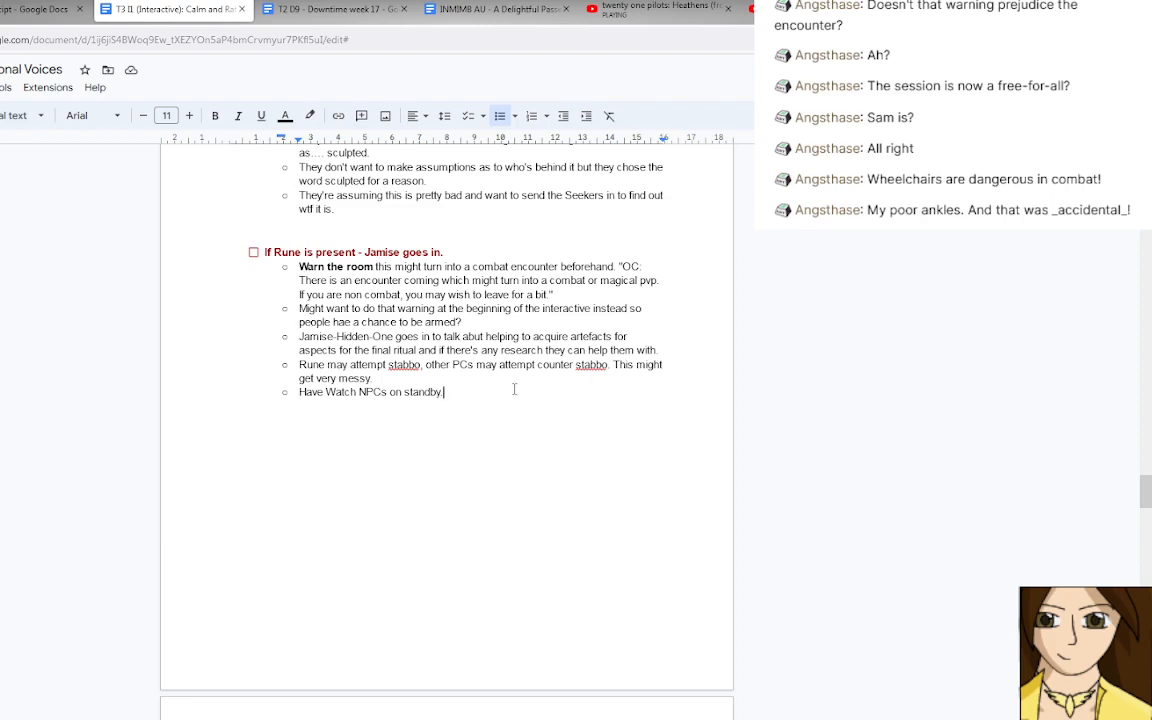
scroll(514, 389, "down", 6)
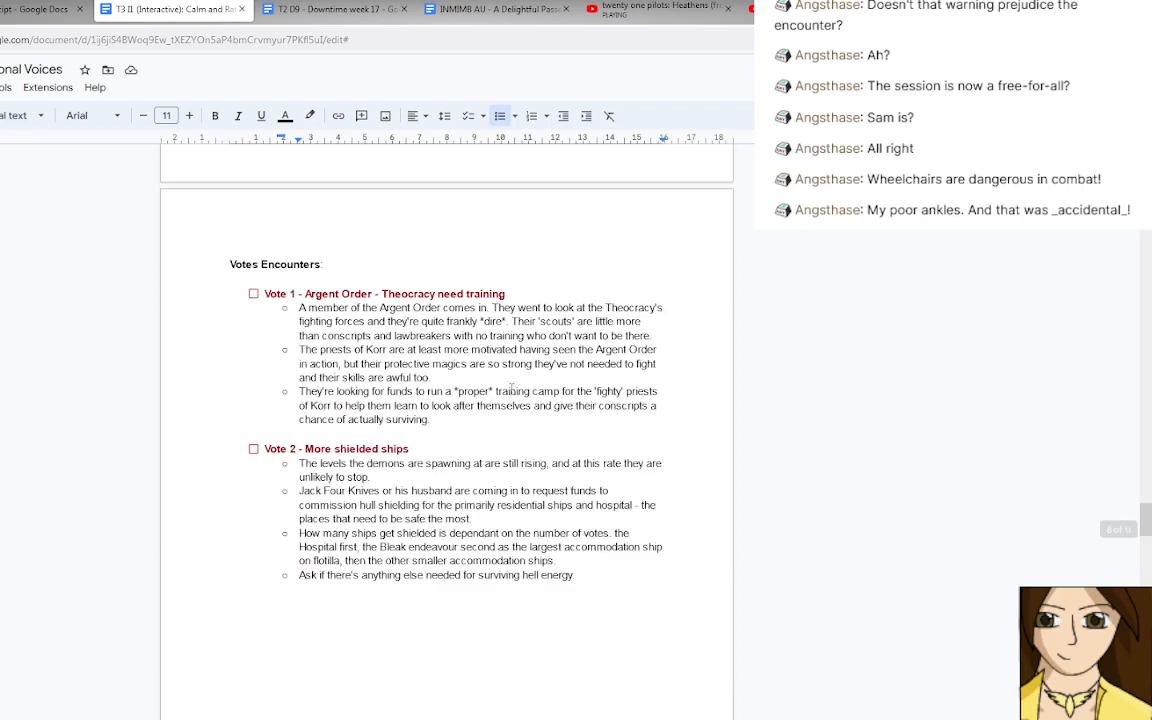
scroll(511, 389, "up", 4)
scroll(511, 388, "down", 15)
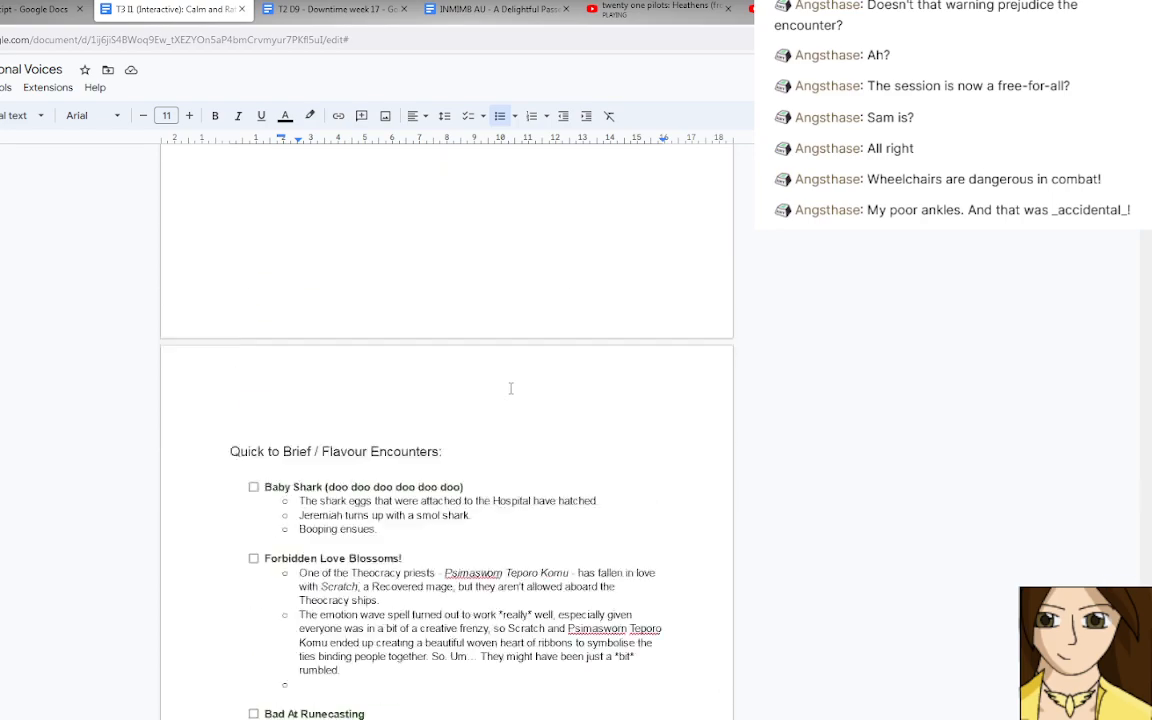
scroll(511, 388, "up", 4)
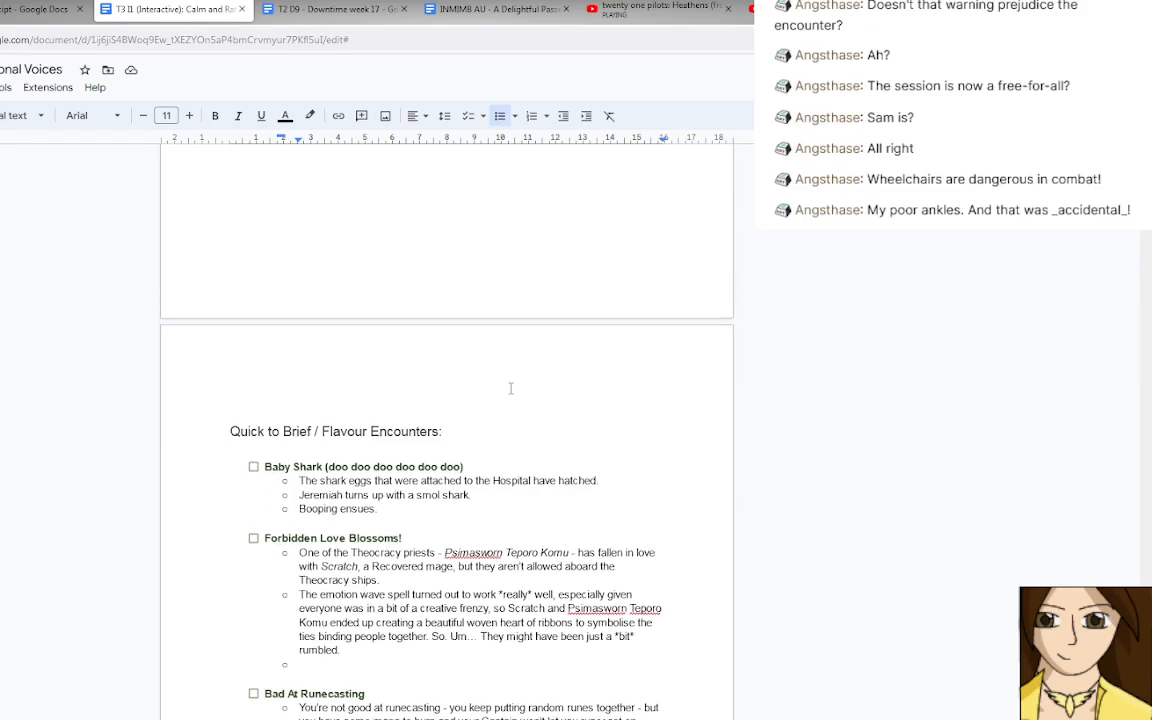
scroll(511, 388, "down", 5)
scroll(510, 388, "up", 10)
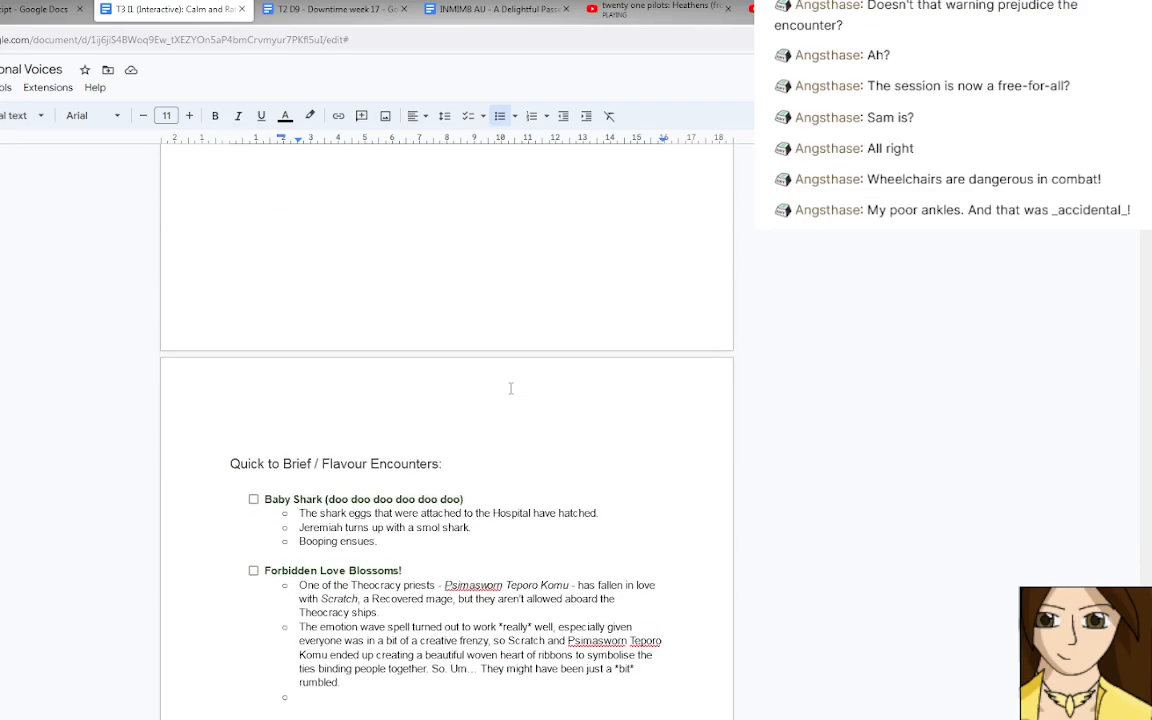
scroll(510, 388, "down", 15)
scroll(510, 388, "up", 12)
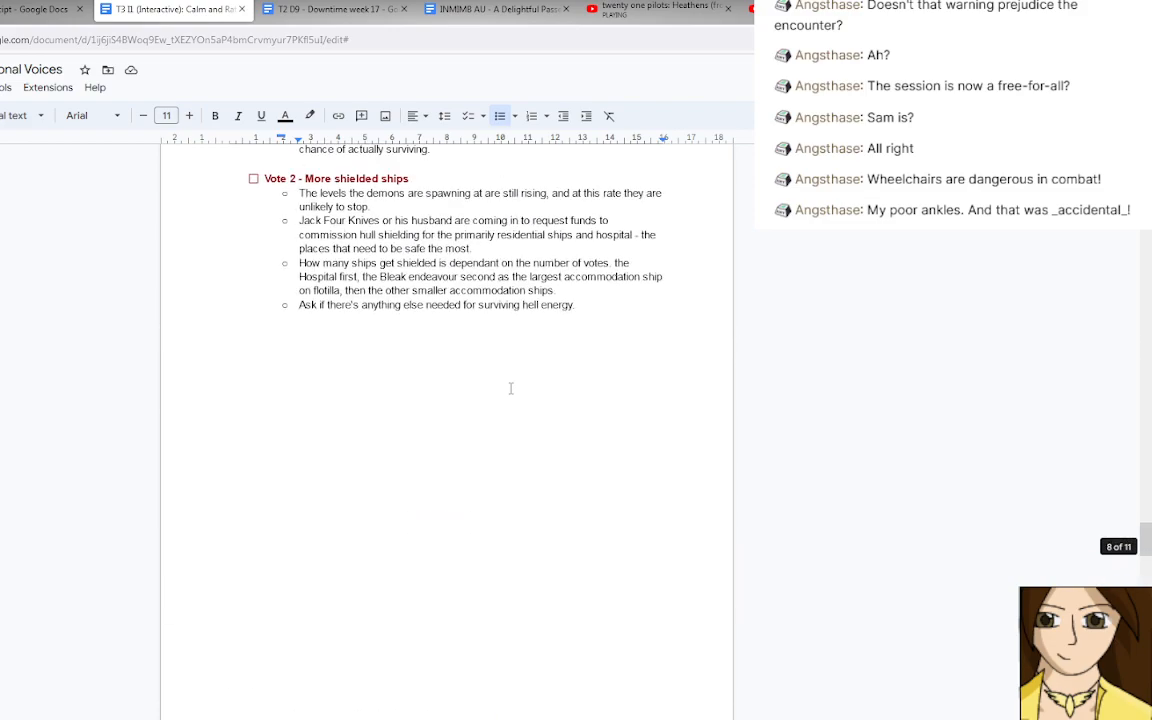
scroll(510, 388, "up", 12)
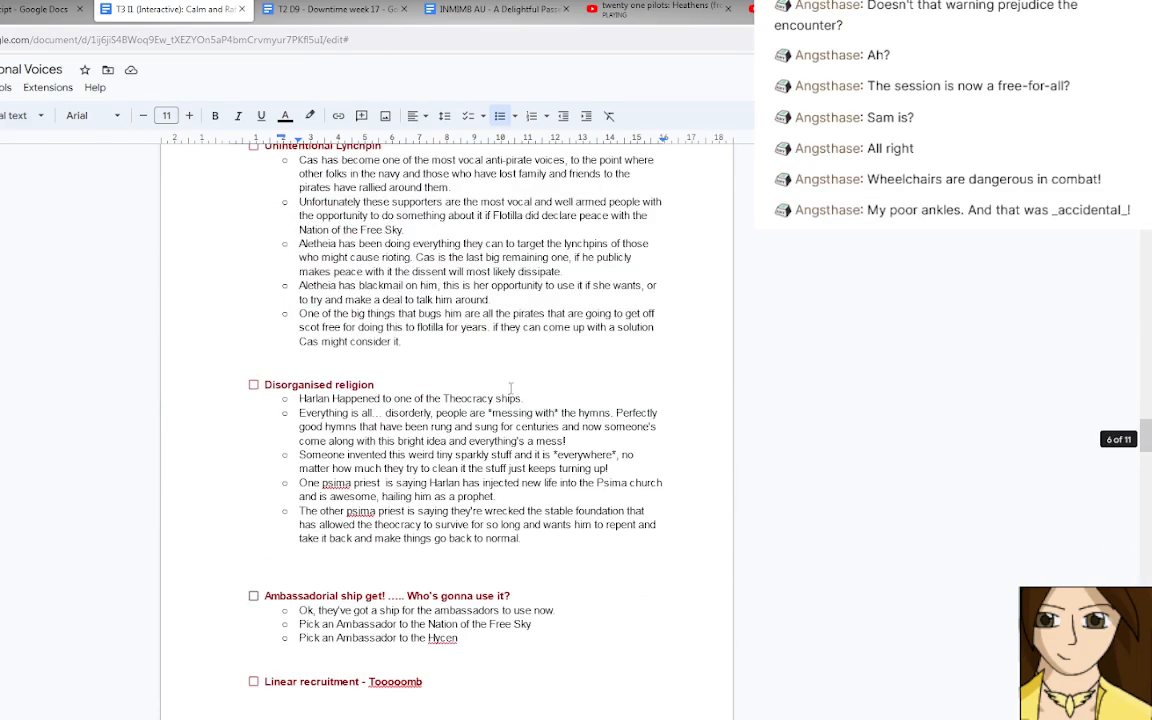
scroll(510, 388, "up", 4)
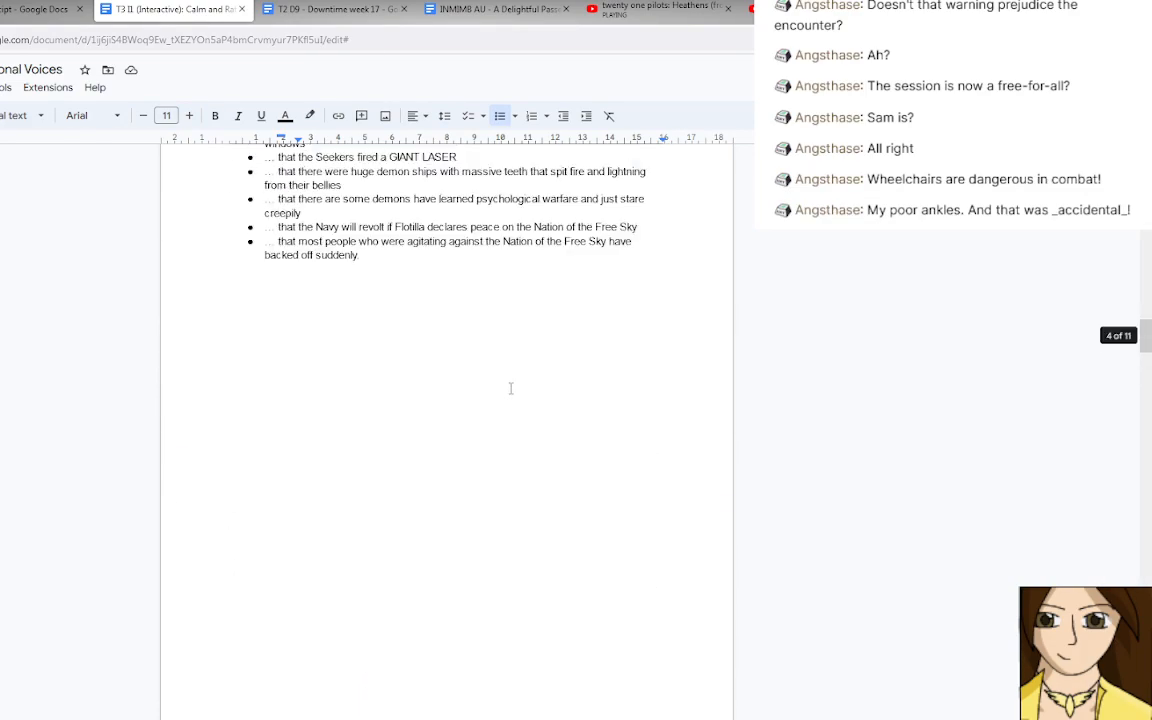
scroll(510, 388, "up", 10)
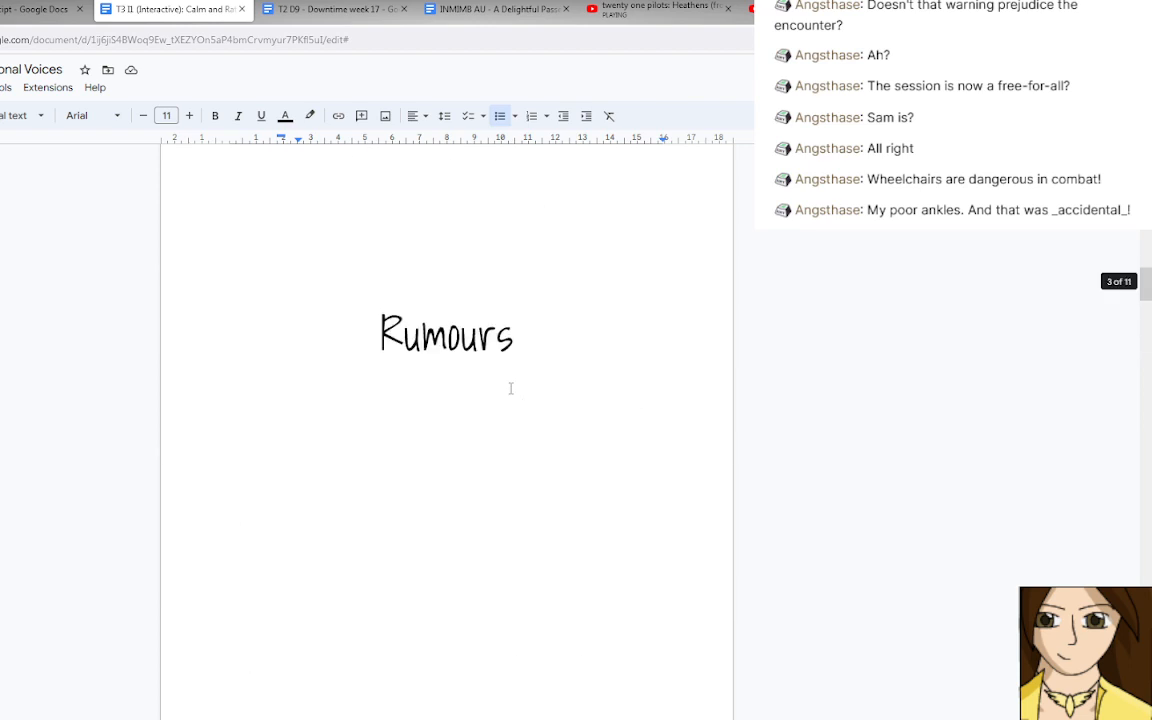
scroll(510, 388, "up", 6)
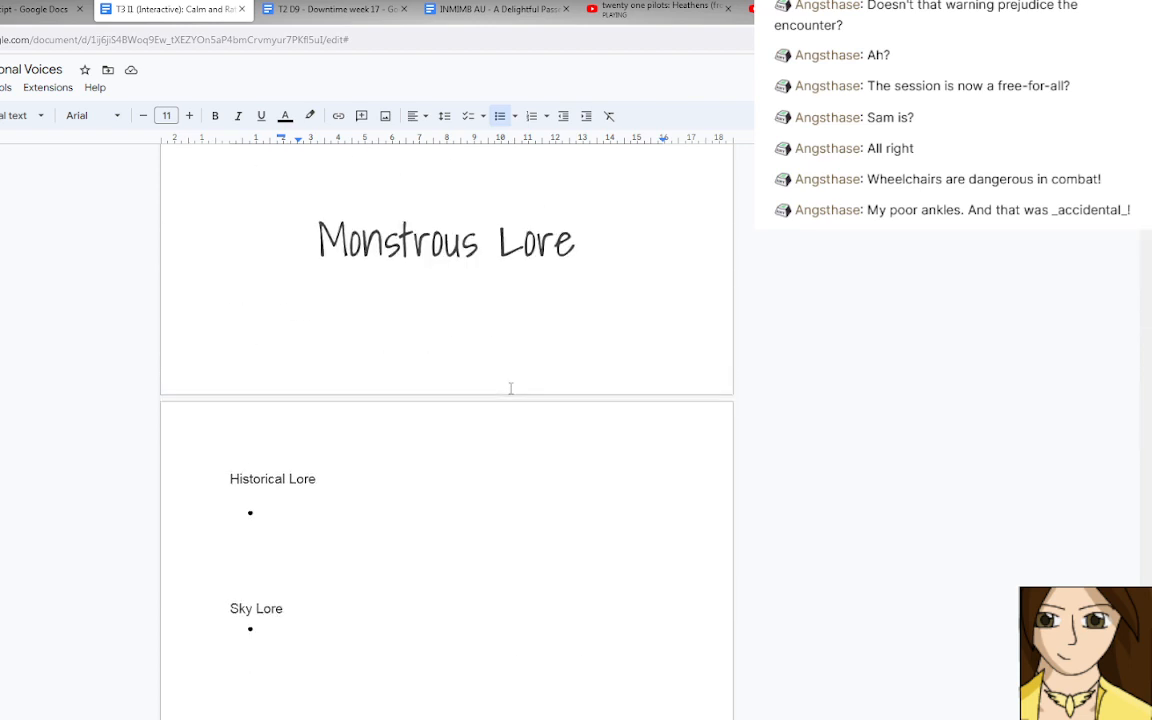
scroll(510, 388, "down", 3)
scroll(510, 388, "down", 10)
scroll(510, 388, "up", 9)
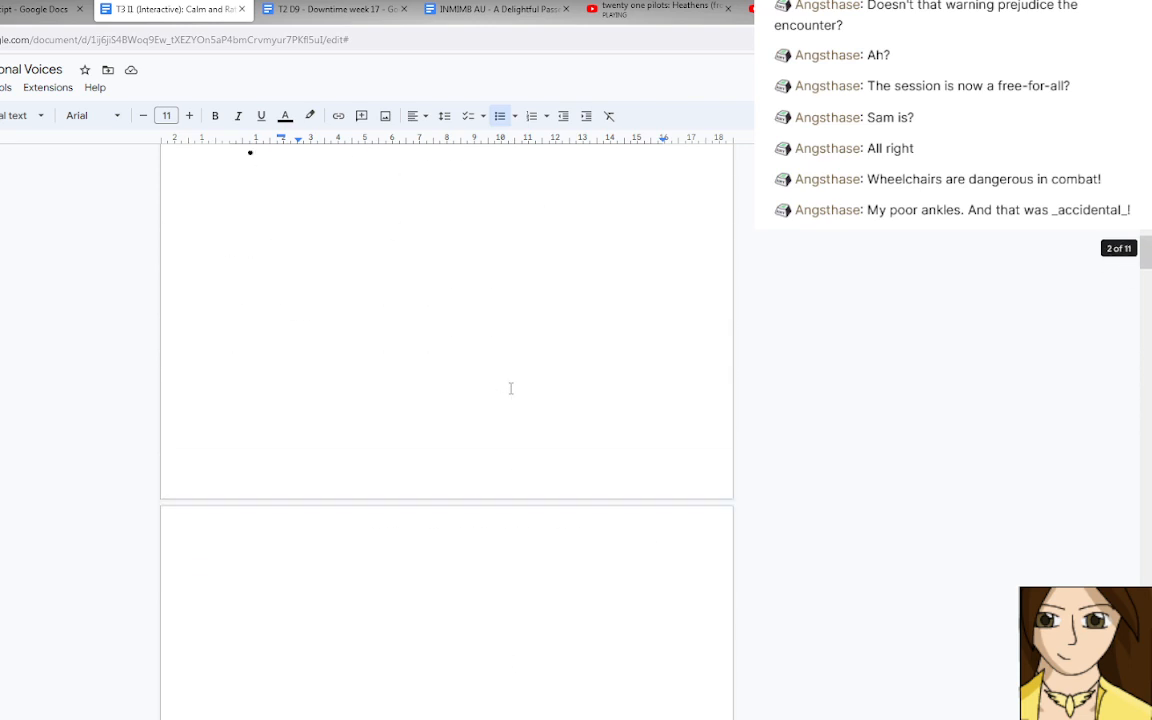
scroll(510, 388, "up", 2)
scroll(311, 332, "down", 1)
Fill the empty Historical Lore bullet with the placeholder "[Something about the dude in the tomb?]".
left_click(311, 319)
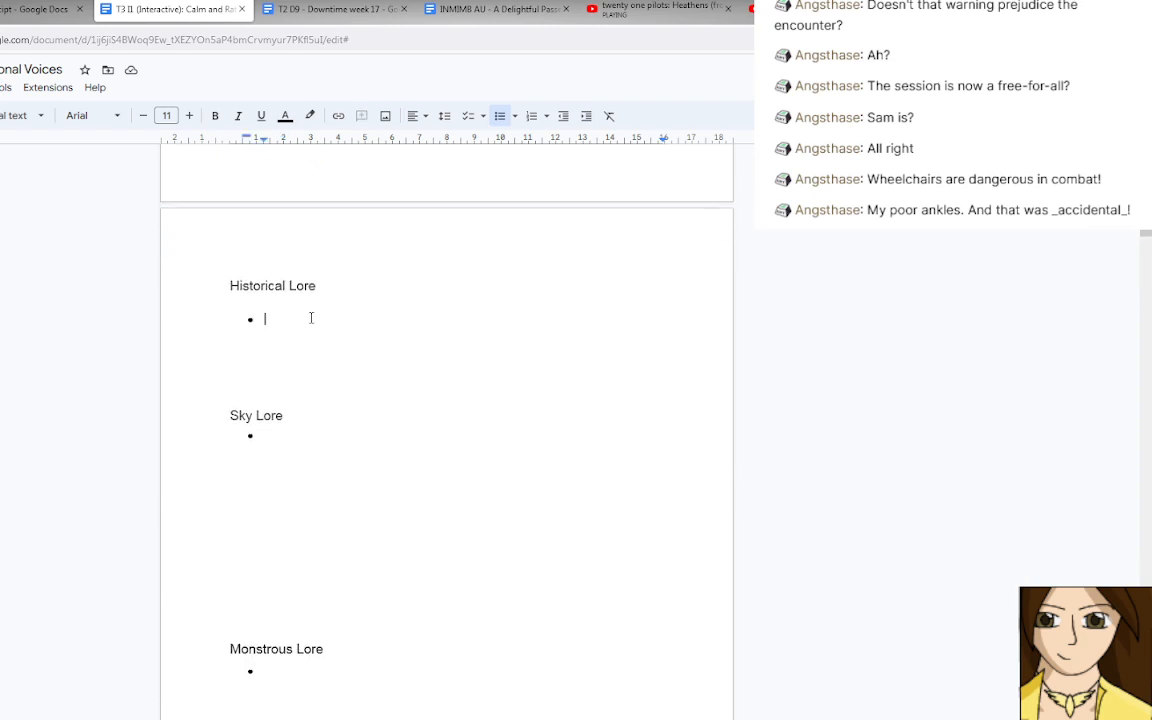
type("I")
type("Something abou")
type("t the ")
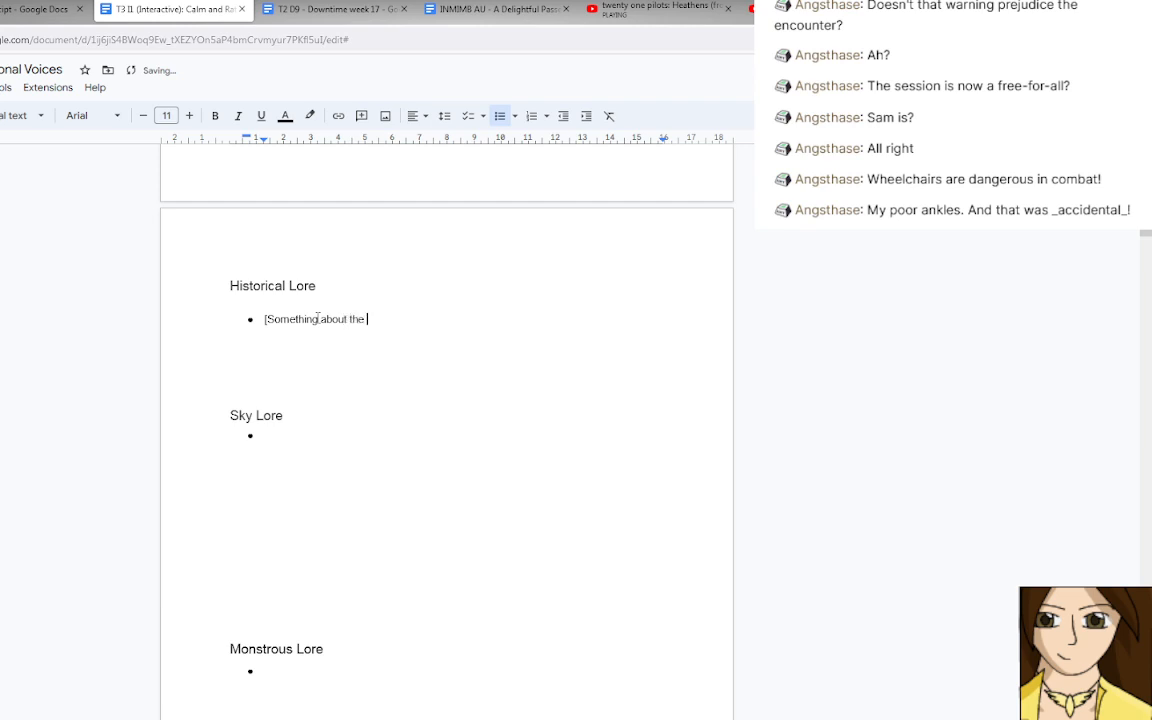
type("dude in the tomb?]")
Fill the empty Monstrous Lore bullet with the placeholder "[something about the kind of nasties/experiments found ont he linear?]".
left_click(309, 665)
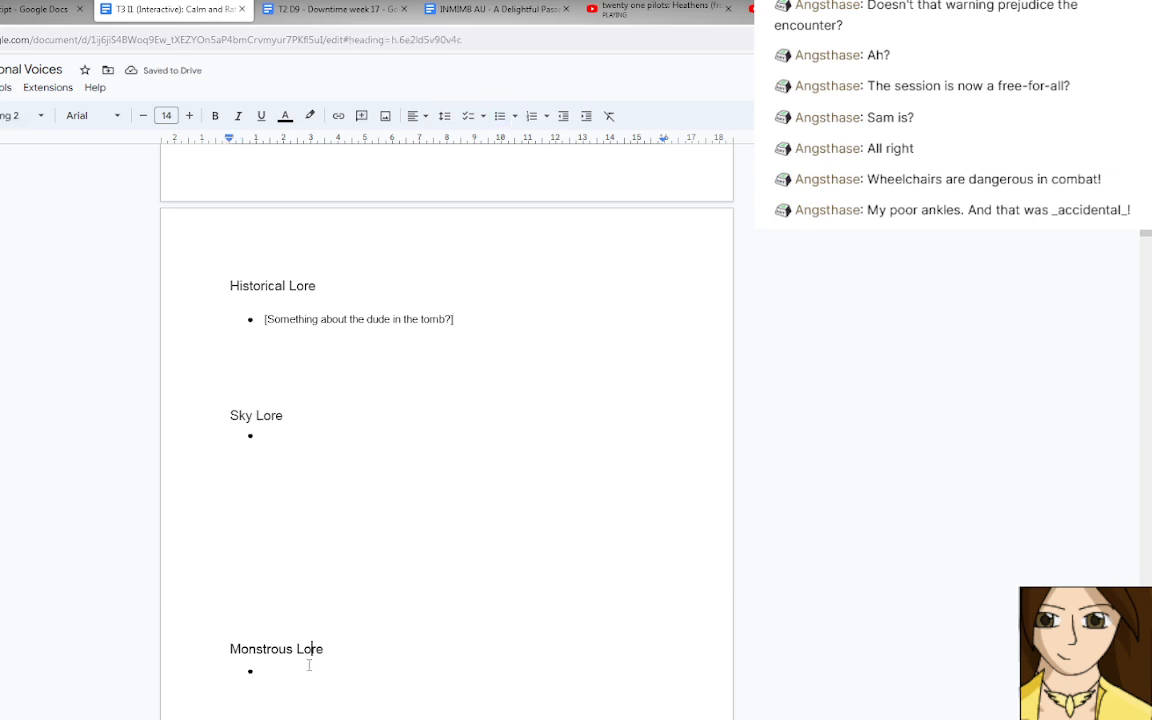
left_click(311, 670)
type("[")
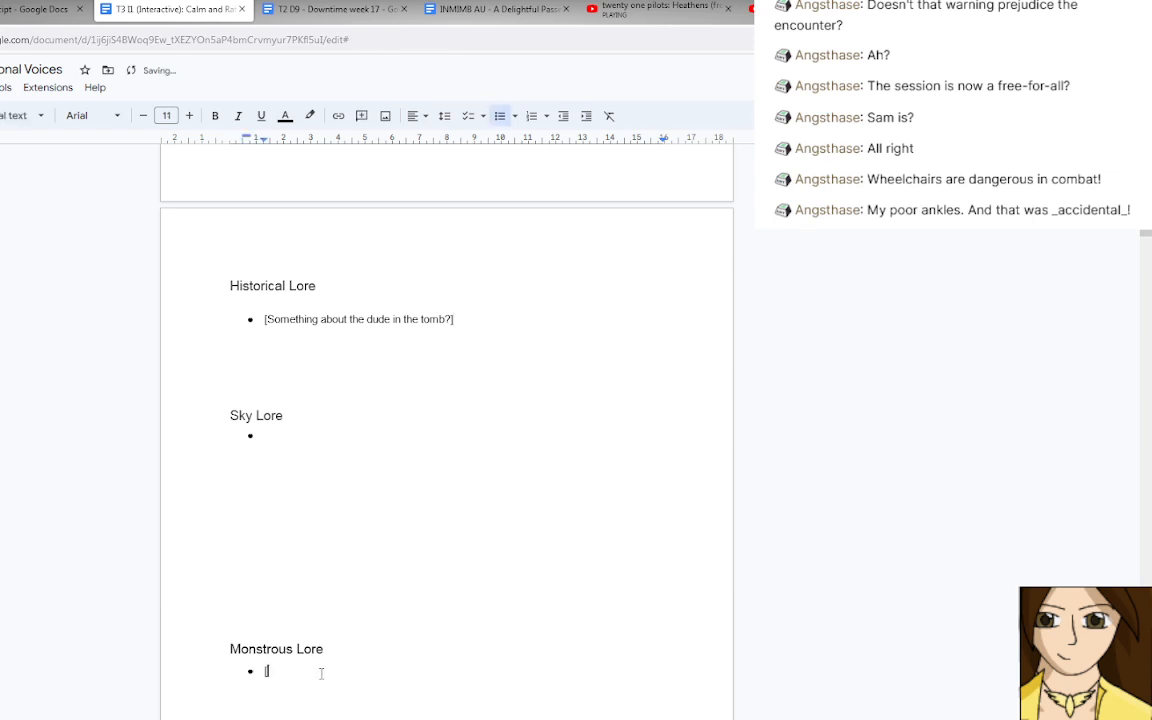
type("something abou the kind of nasties/w")
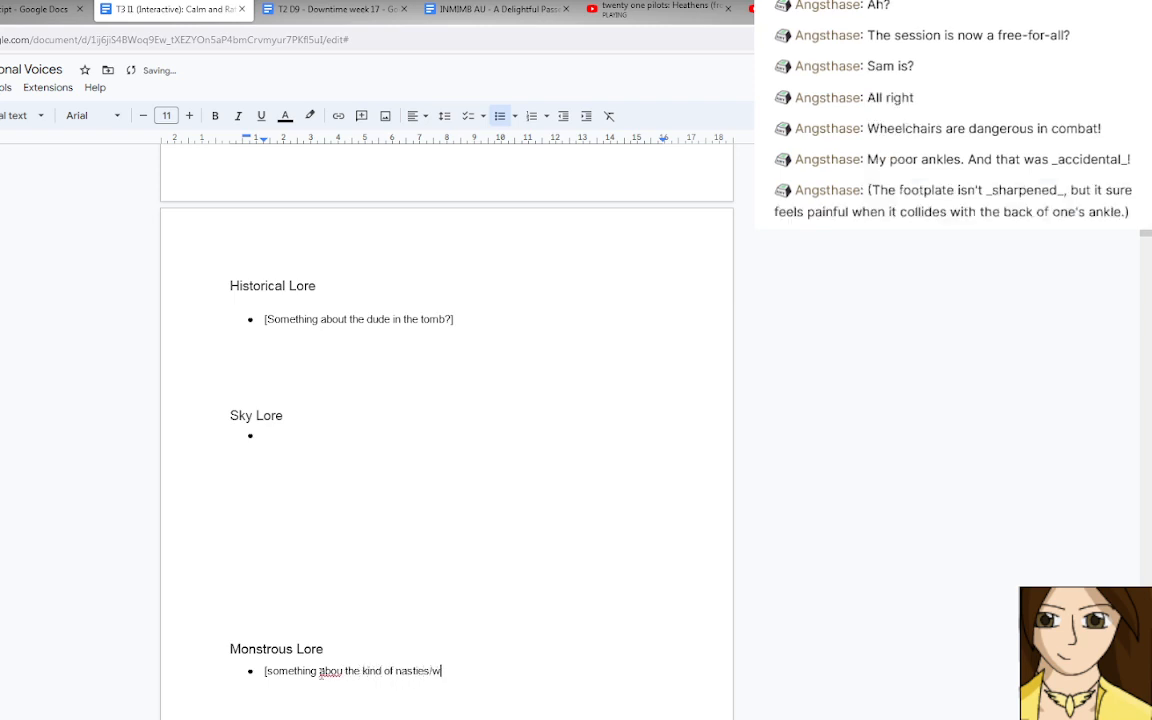
key("BackSpace")
type("experiments found ont he linear?")
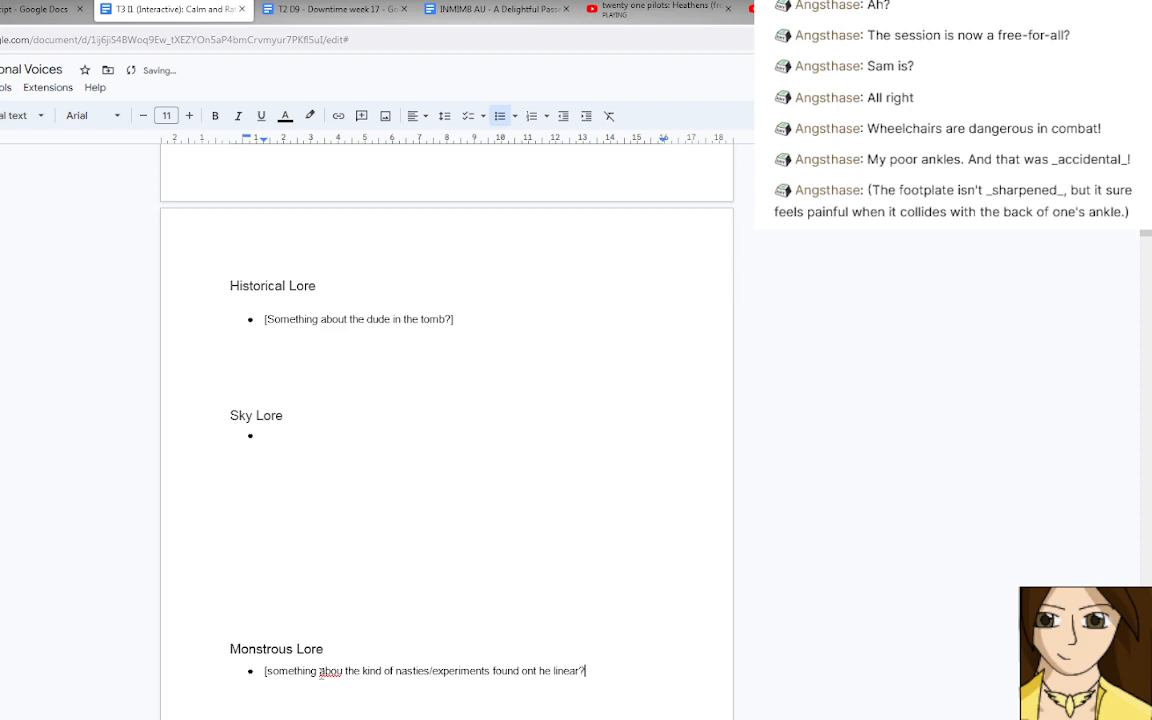
type("]")
left_click(342, 668)
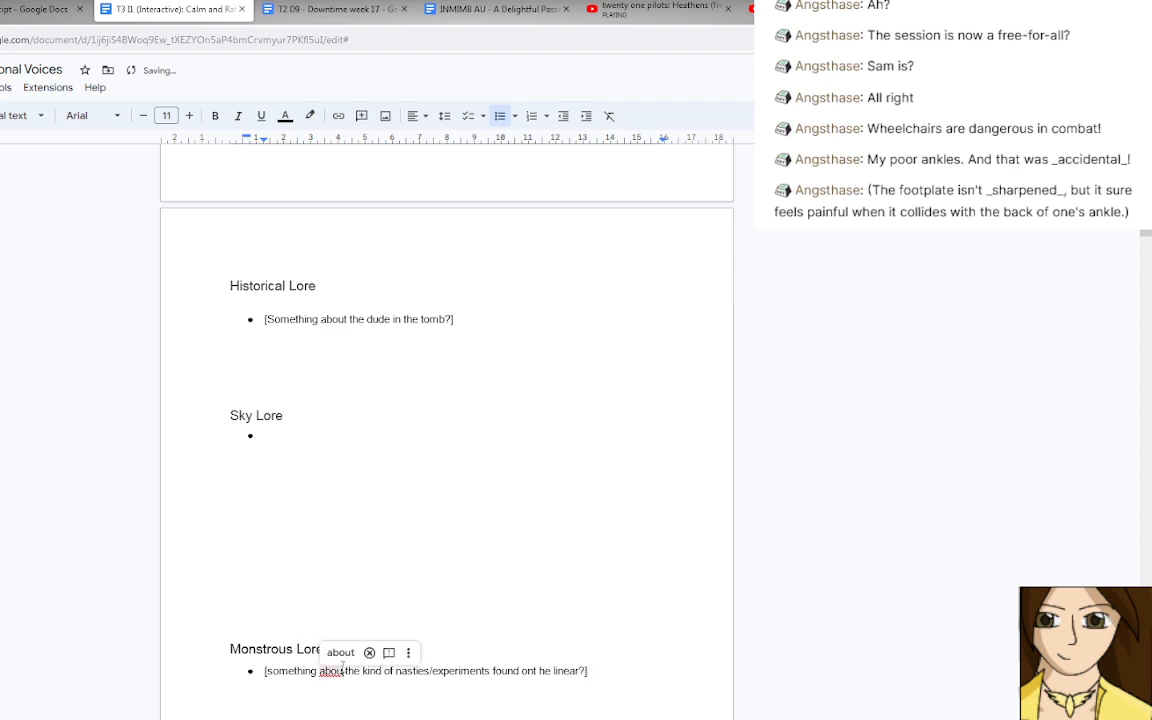
type("t")
Begin the empty Sky Lore bullet with "The main source of death".
scroll(337, 612, "down", 7)
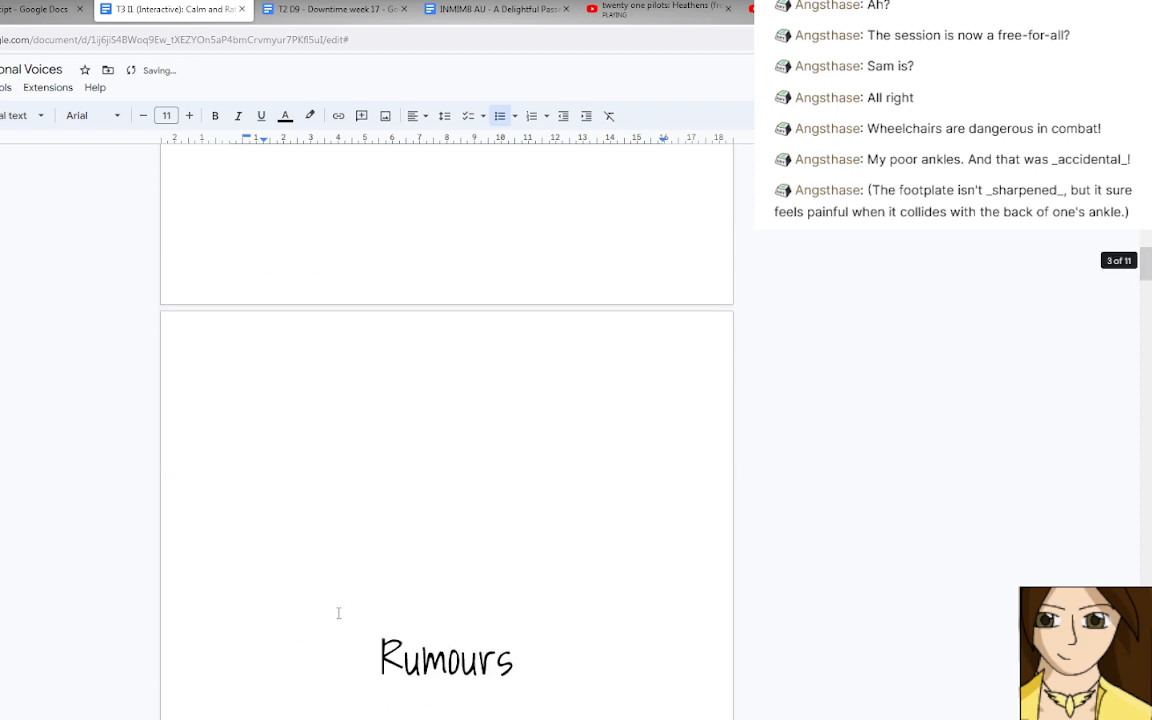
scroll(338, 613, "up", 3)
scroll(337, 612, "up", 3)
left_click(305, 440)
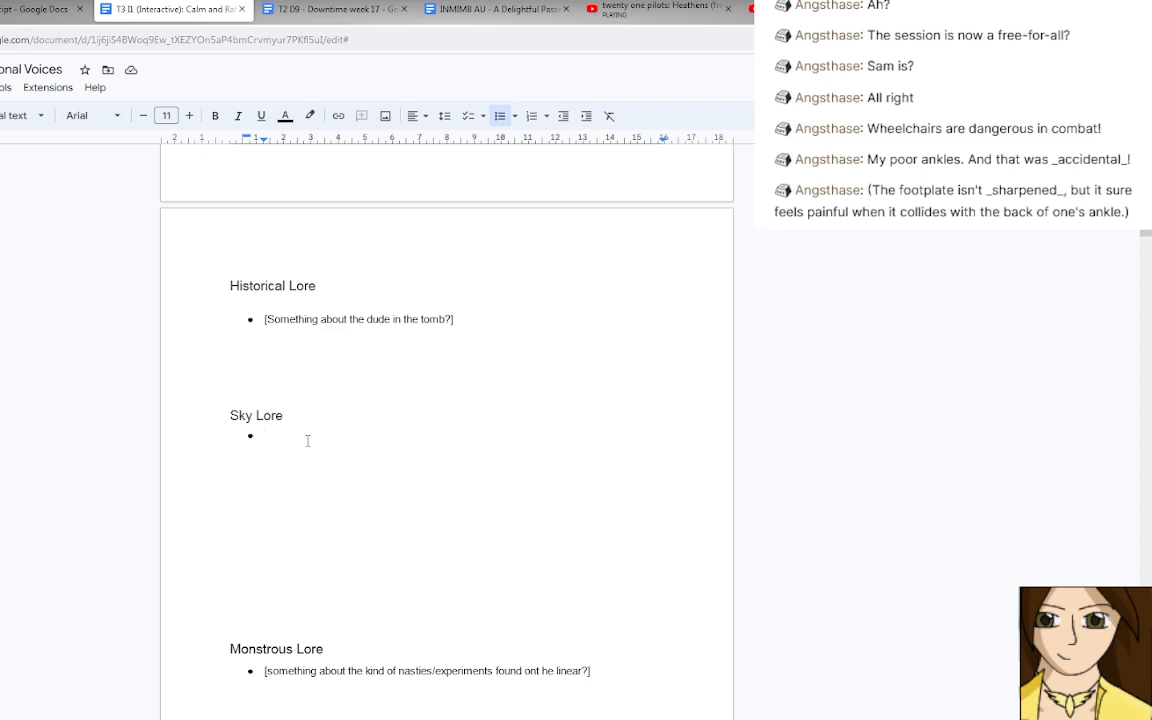
type("The main source of dea")
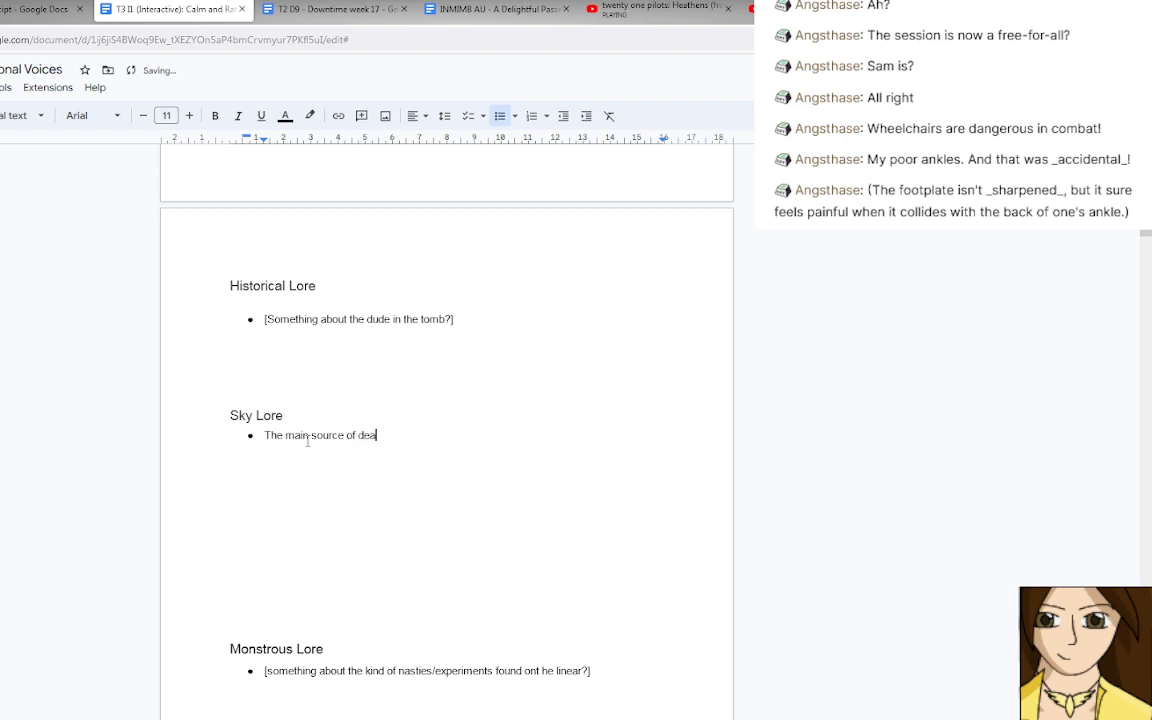
type("th whi")
Complete the first Sky Lore sentence as "The main source of deaths while on duty in the Navy is demons.".
key("BackSpace")
key("BackSpace")
key("BackSpace")
key("BackSpace")
key("BackSpace")
key("BackSpace")
type("hs while on duty in the Na")
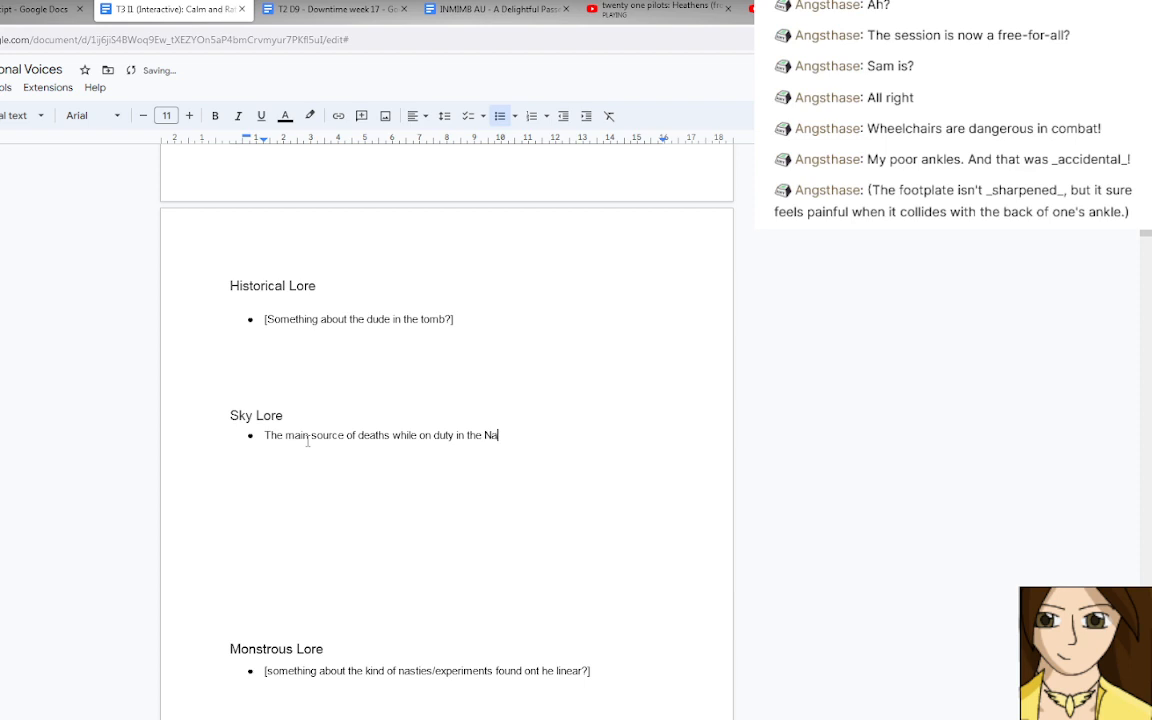
type("vy is demons. The secon")
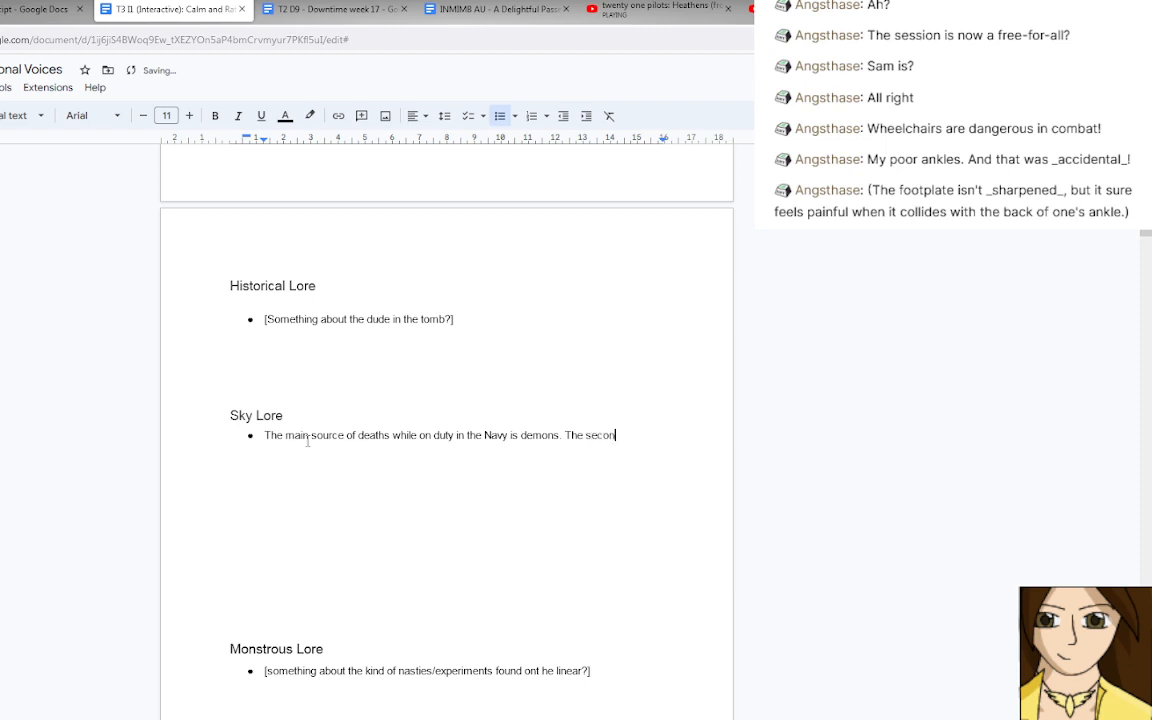
type("d")
Start a second Sky Lore sentence with "The highest cause of maiming", putting "maiming" in italics.
key("BackSpace")
key("BackSpace")
key("BackSpace")
key("BackSpace")
key("BackSpace")
key("BackSpace")
type("highest cause of")
key("ctrl+i")
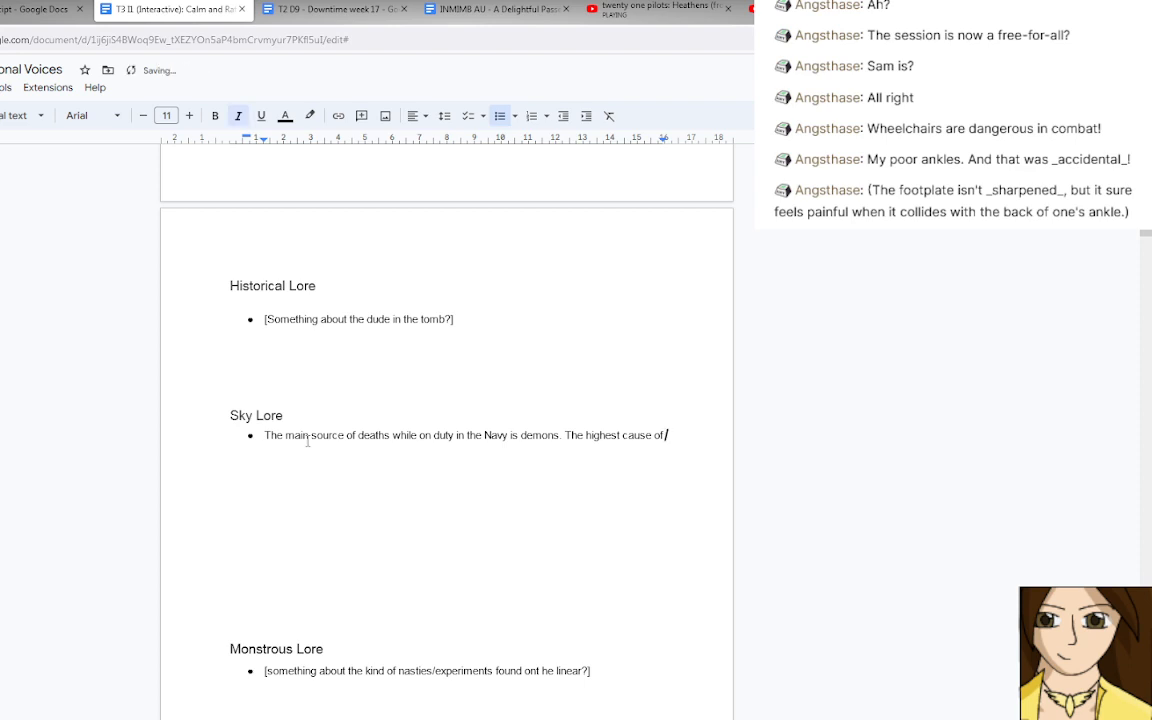
type("maiming")
key("ctrl+i")
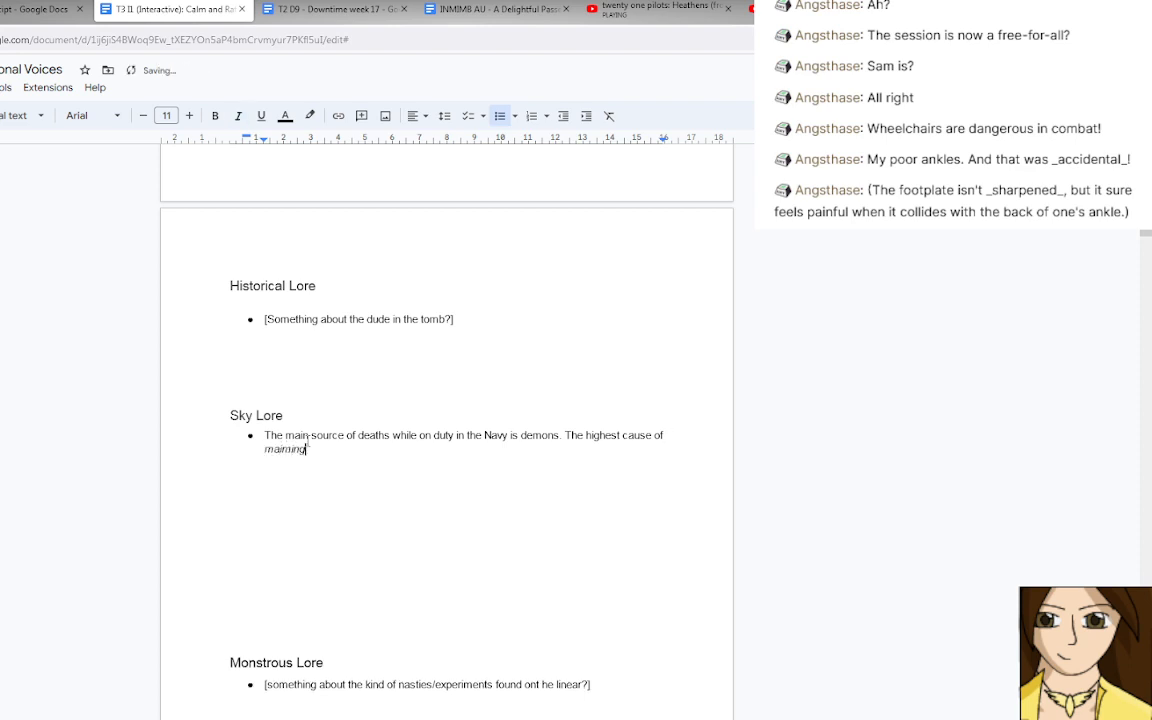
Continue the sentence after "maiming" with "in the Navy is pirates" in regular text.
type("is pirates")
left_click(311, 448)
type("n the Navy i")
key("End")
Try to extend the pirates sentence with a clause about many having too fresh memories.
type(", an d ma")
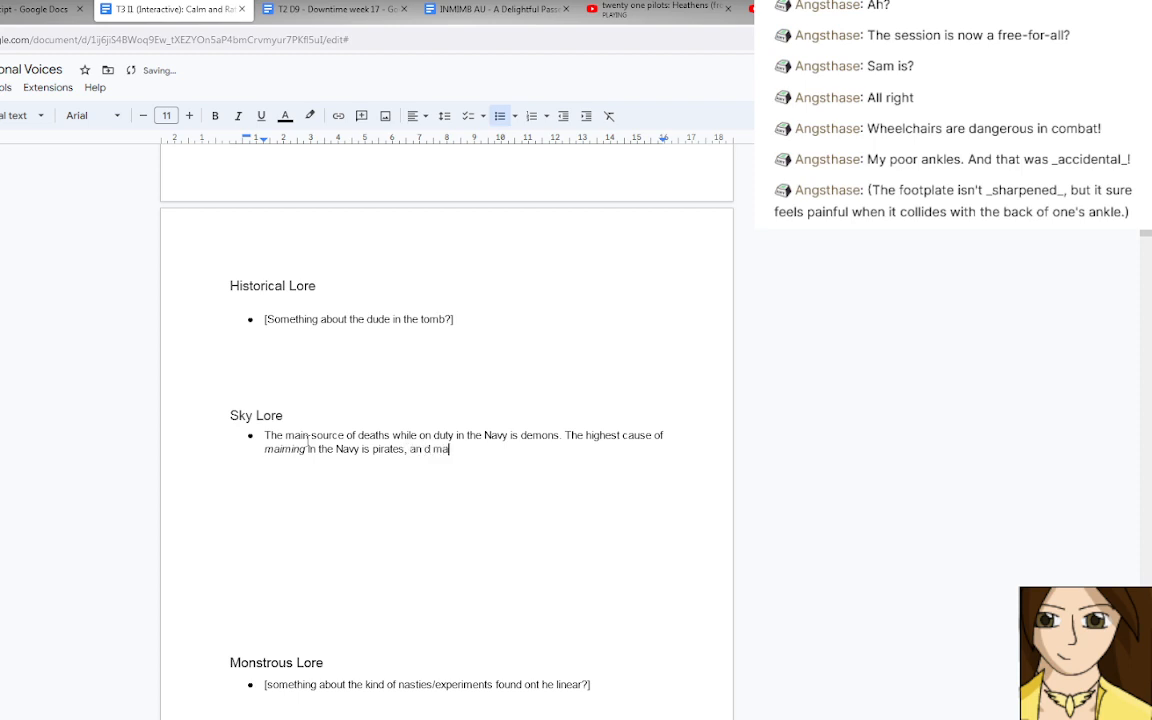
type("ny have too fresh memories ")
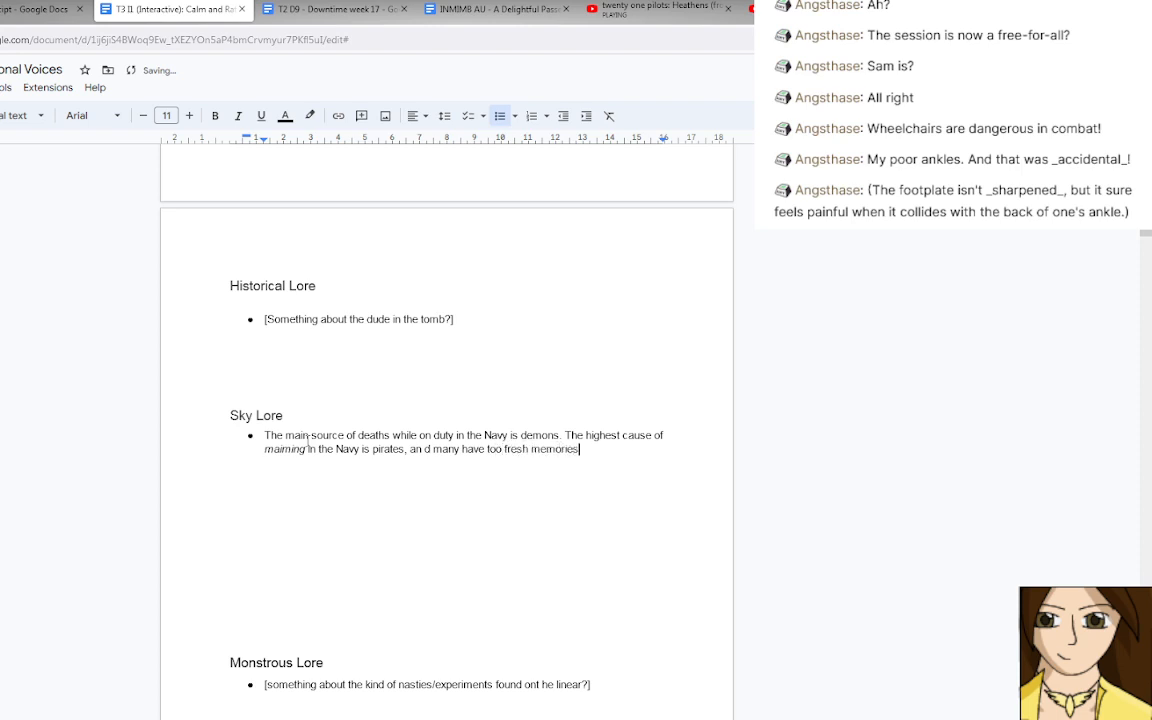
type("of")
key("BackSpace")
type("f the co")
type("t.")
Replace the clause after "pirates" with a full stop and reword the ending to "is due to fights with pirates.".
left_click_drag(650, 450, 418, 452)
type(".")
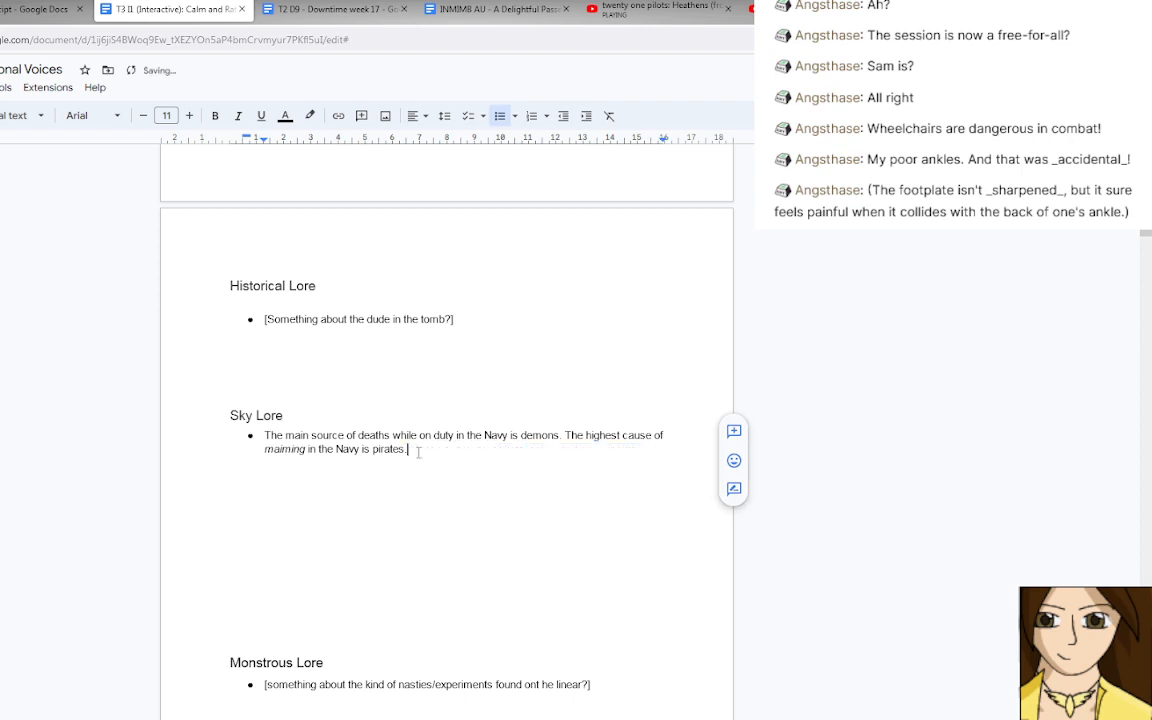
key("Left")
key("Left")
key("Left")
key("Left")
key("Left")
key("Left")
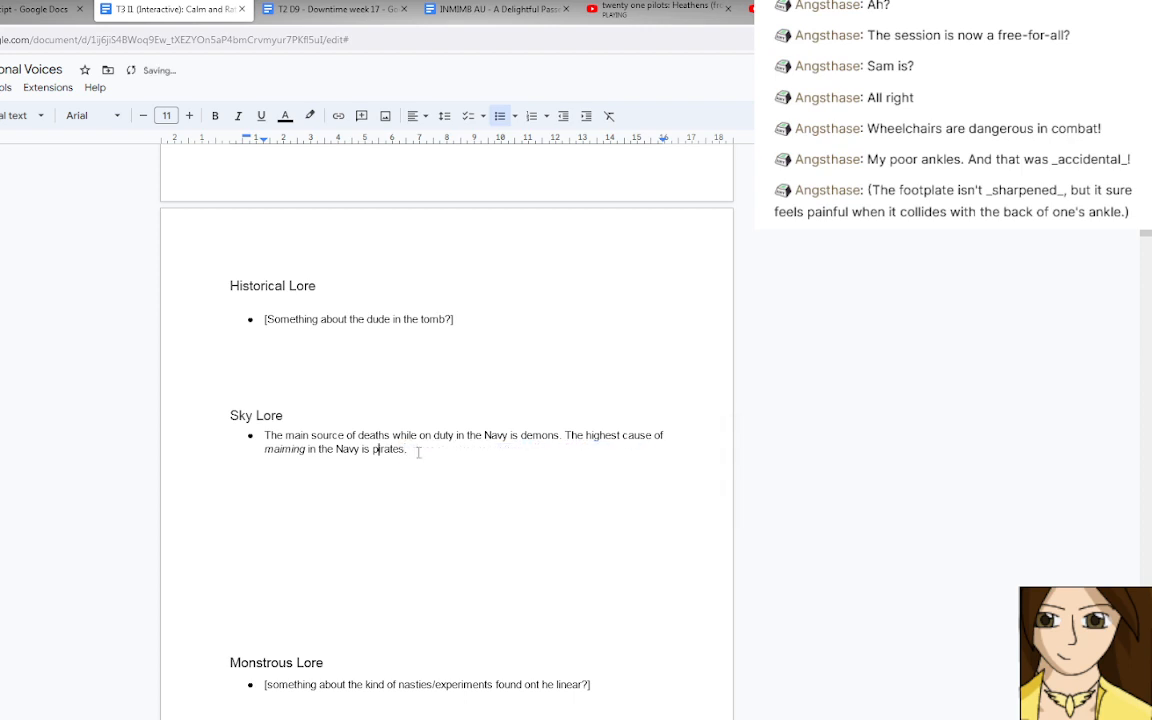
type("due to fights with")
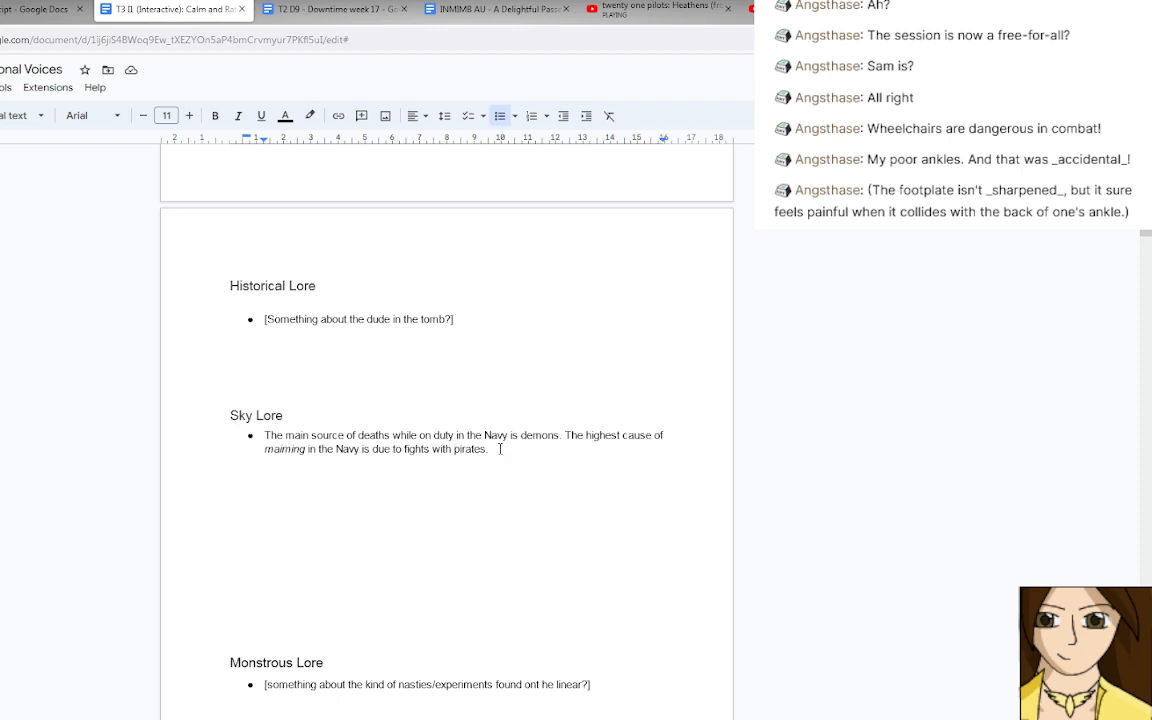
Replace the entire Sky Lore bullet text with the placeholder "[Something abut the navy?]".
left_click_drag(500, 449, 264, 437)
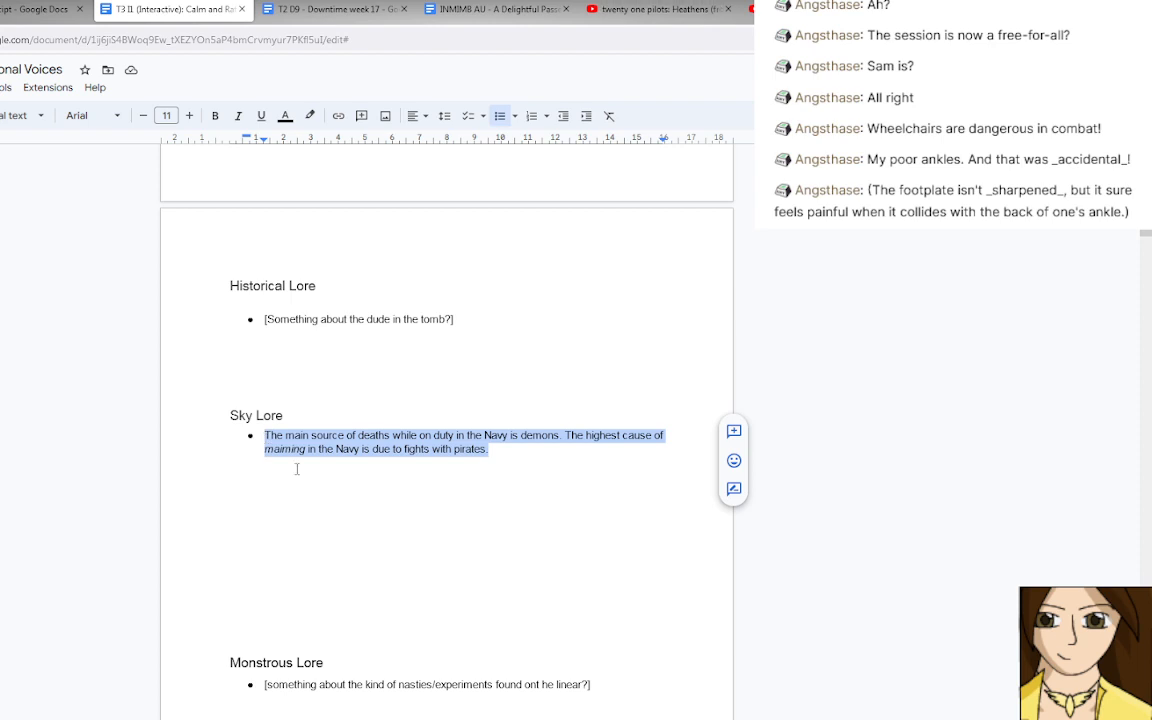
type("The")
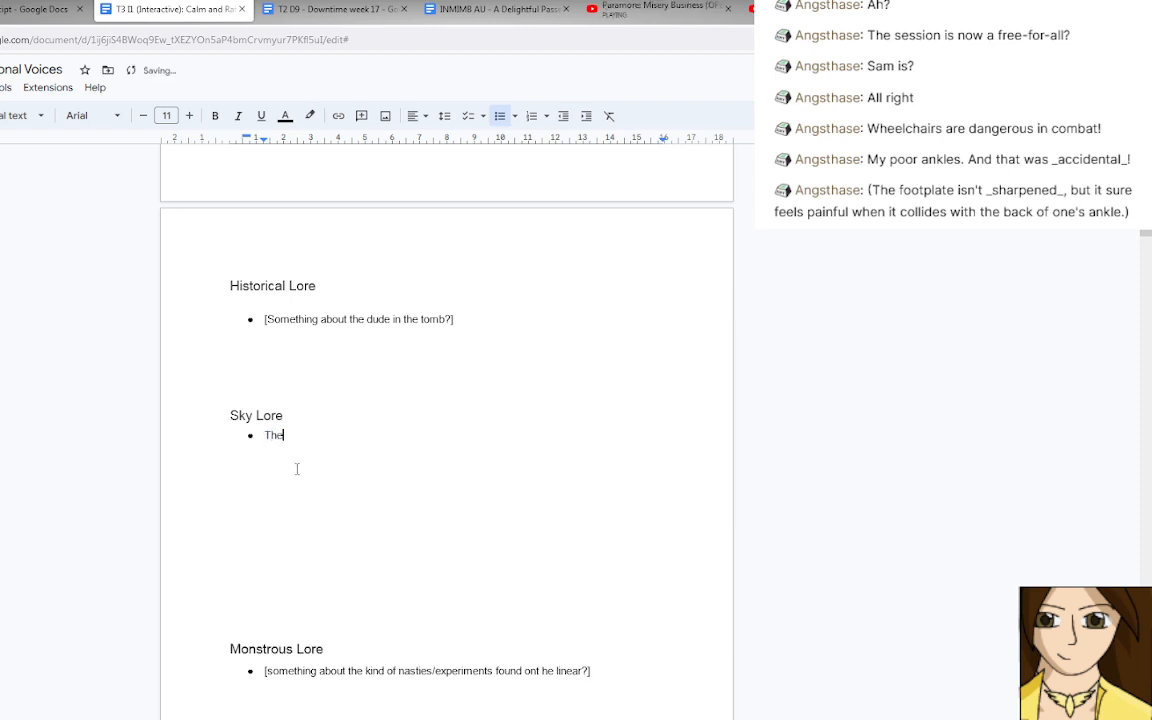
type(" navy")
key("BackSpace")
key("BackSpace")
key("BackSpace")
key("BackSpace")
key("BackSpace")
key("BackSpace")
key("BackSpace")
key("BackSpace")
type("[Something abut the navy")
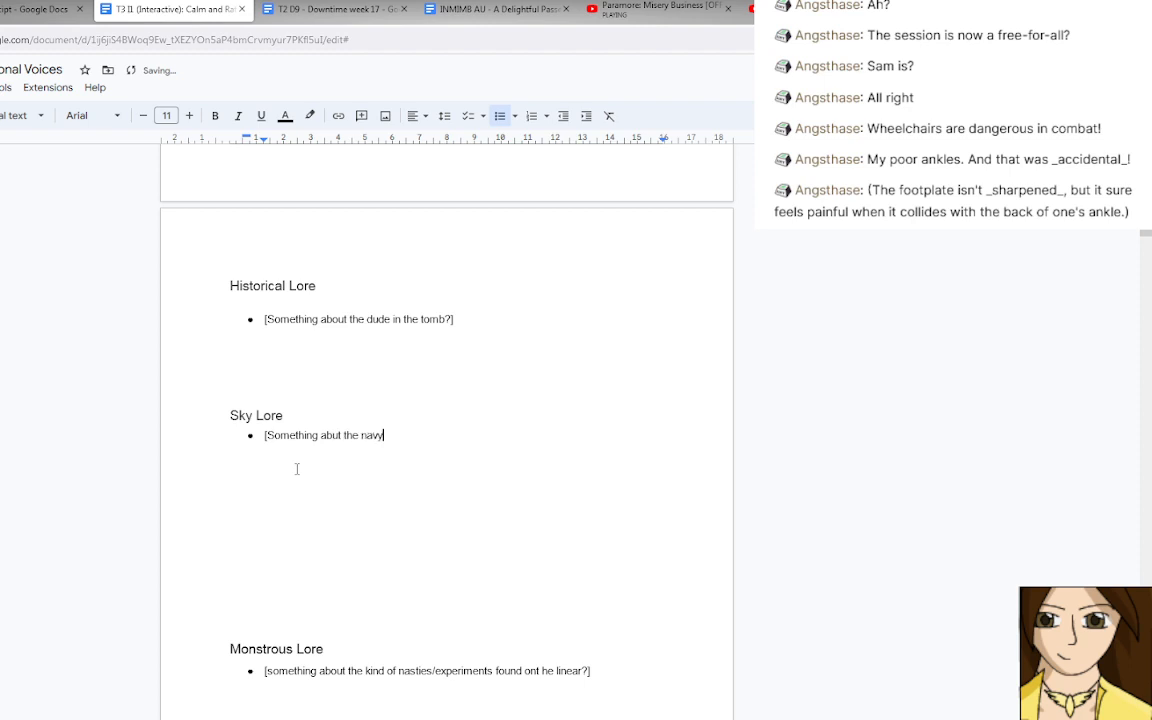
type("?]")
key("ctrl+l")
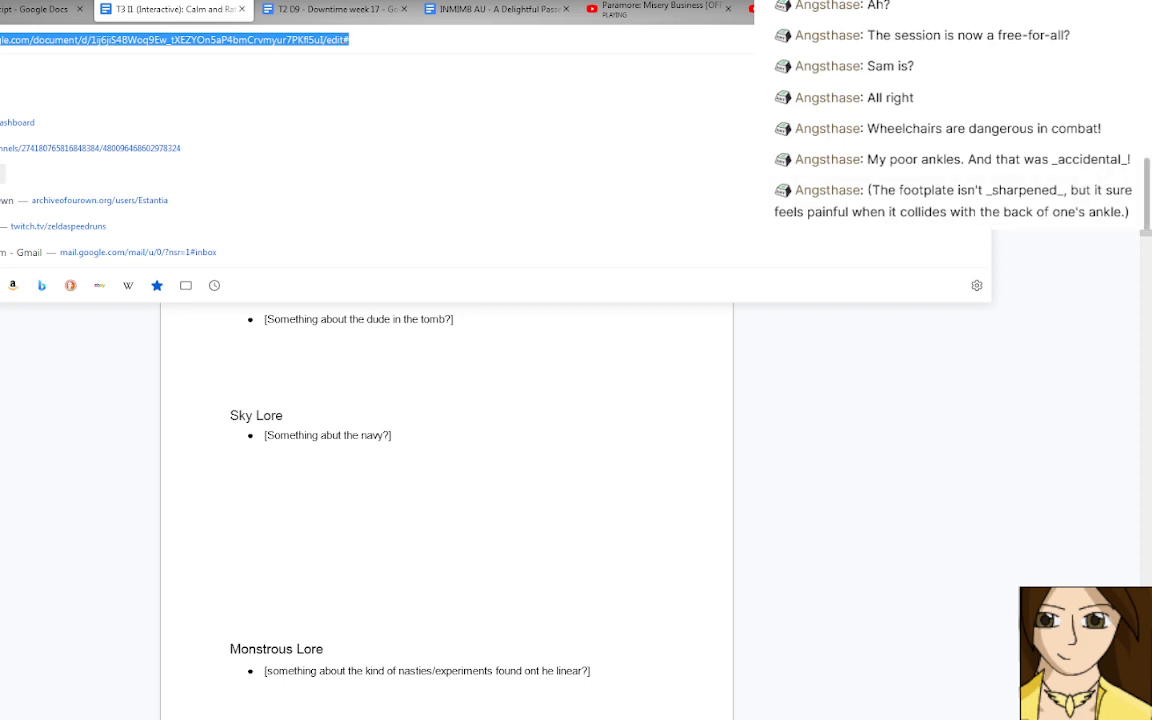
key("alt+Tab")
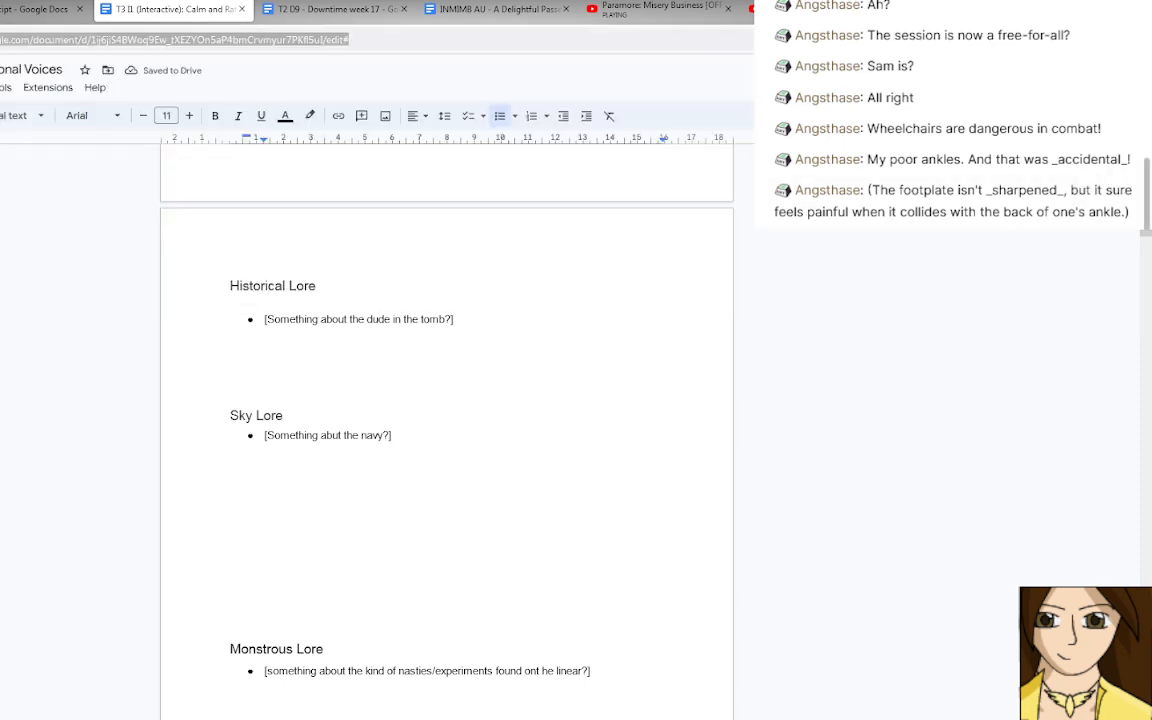
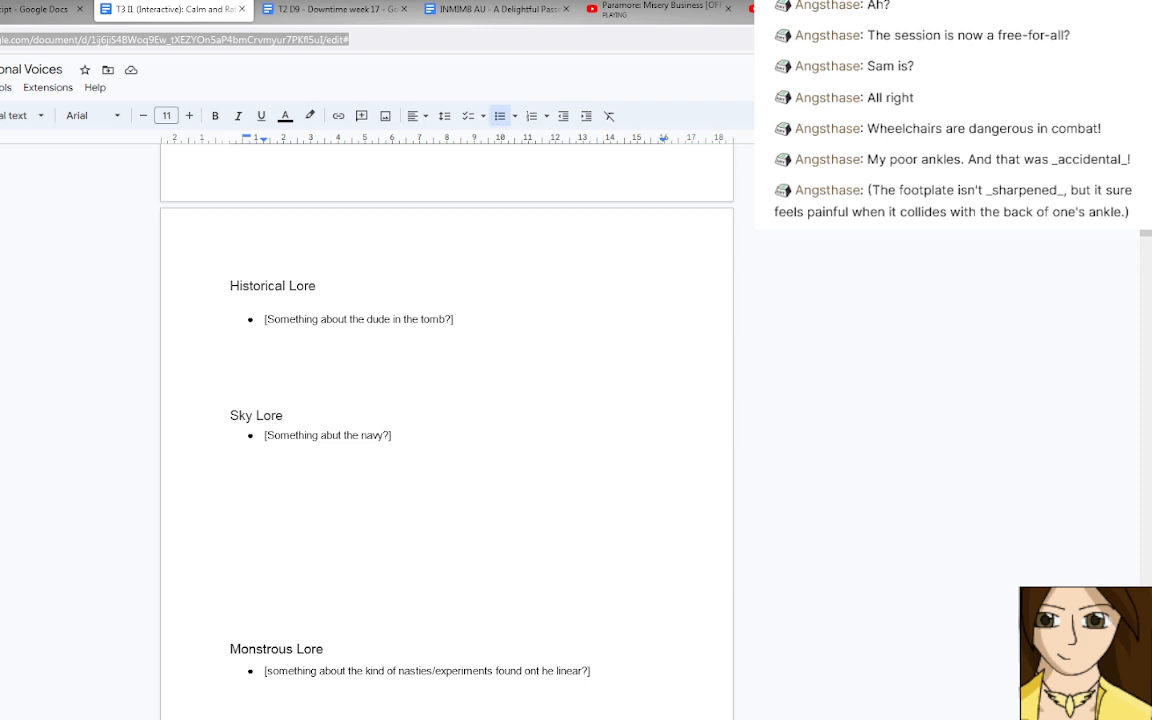
Correct "ont he" to "on the" in the Monstrous Lore placeholder bullet.
left_click(432, 427)
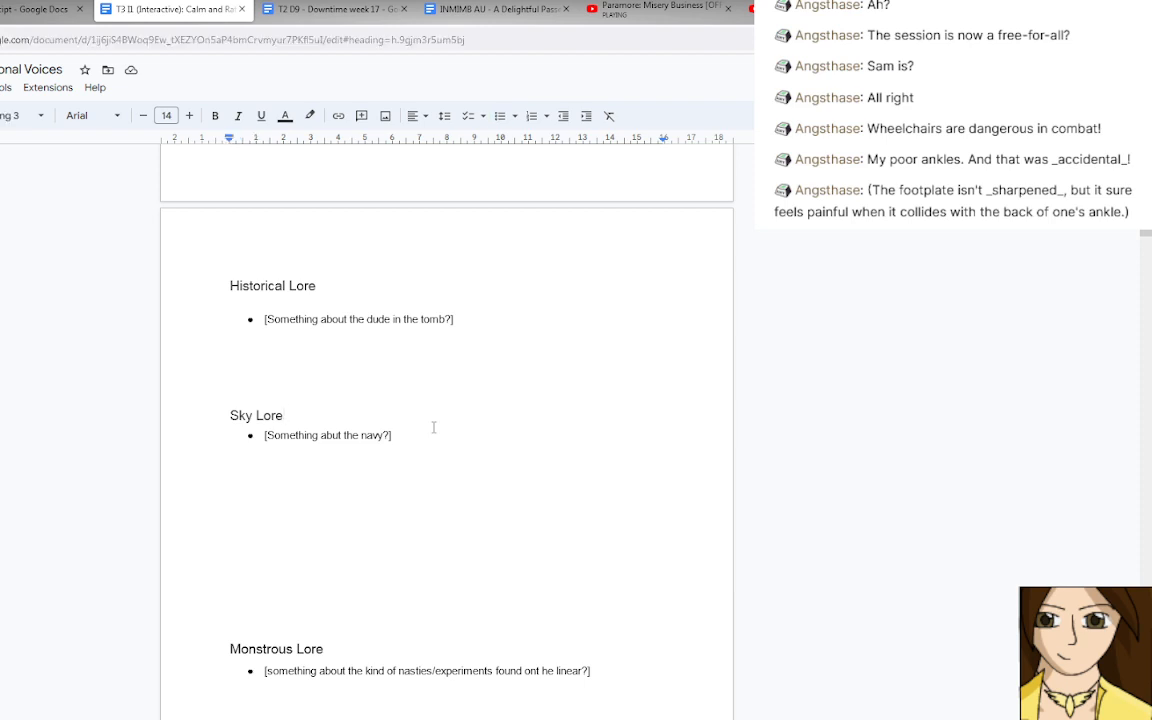
scroll(433, 427, "down", 2)
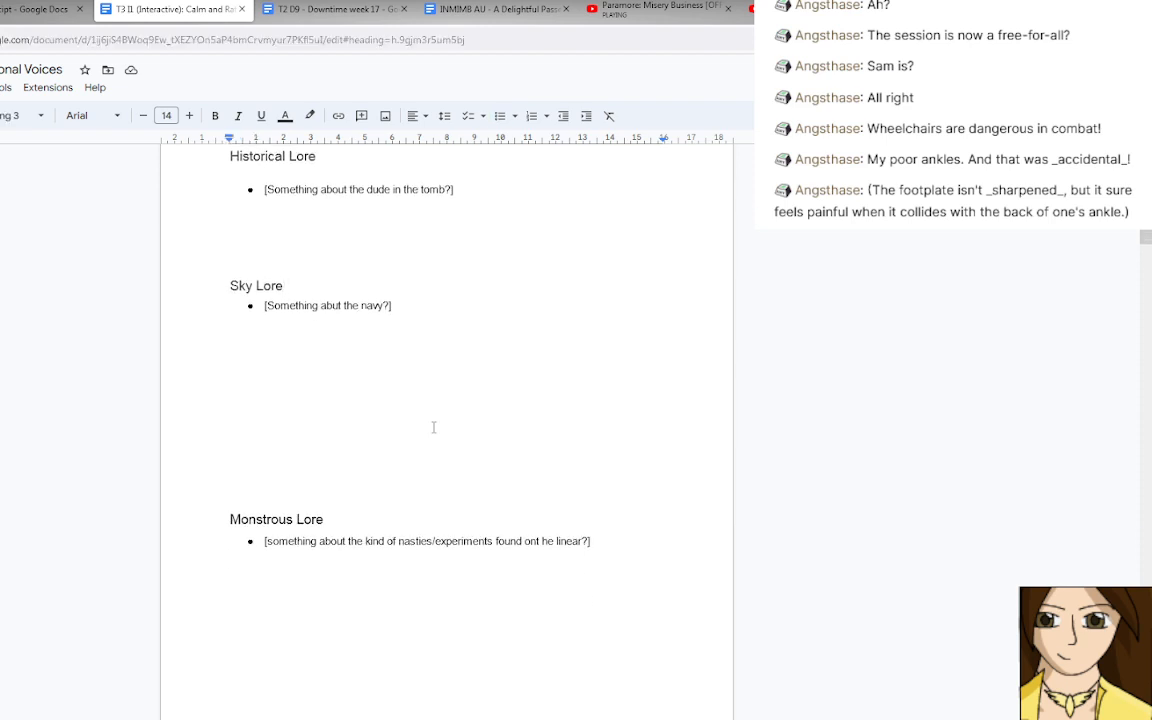
left_click(539, 541)
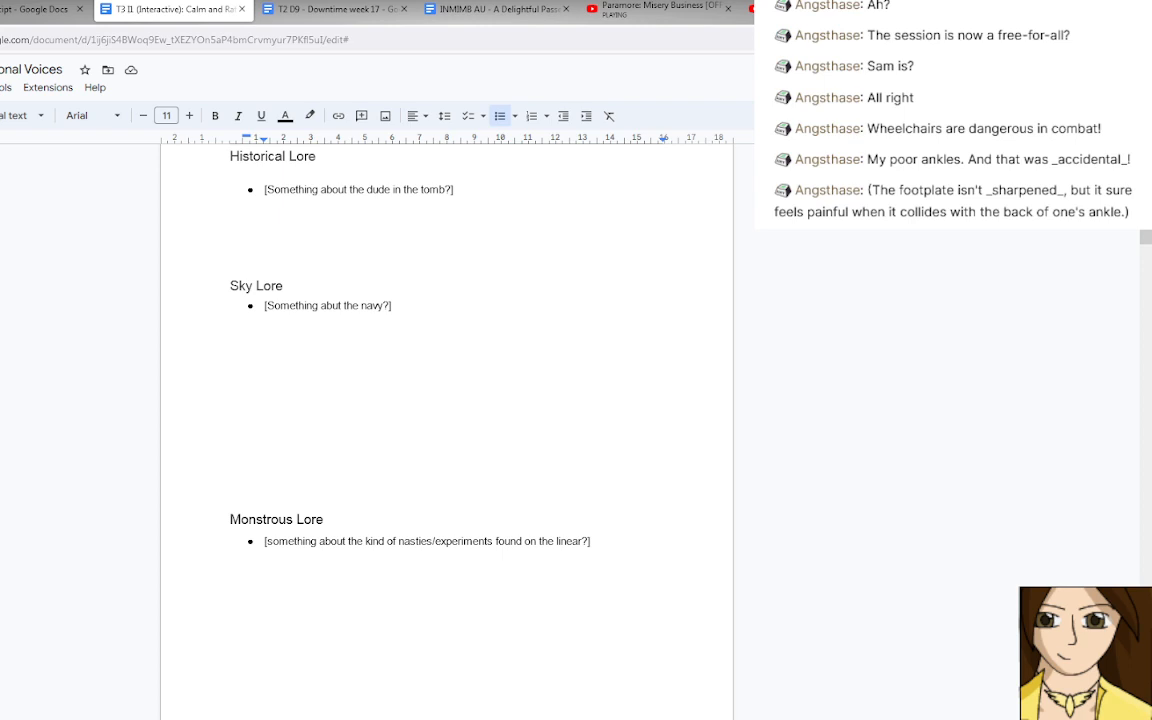
Add a new bullet below the navy placeholder under Sky Lore.
scroll(393, 365, "up", 3)
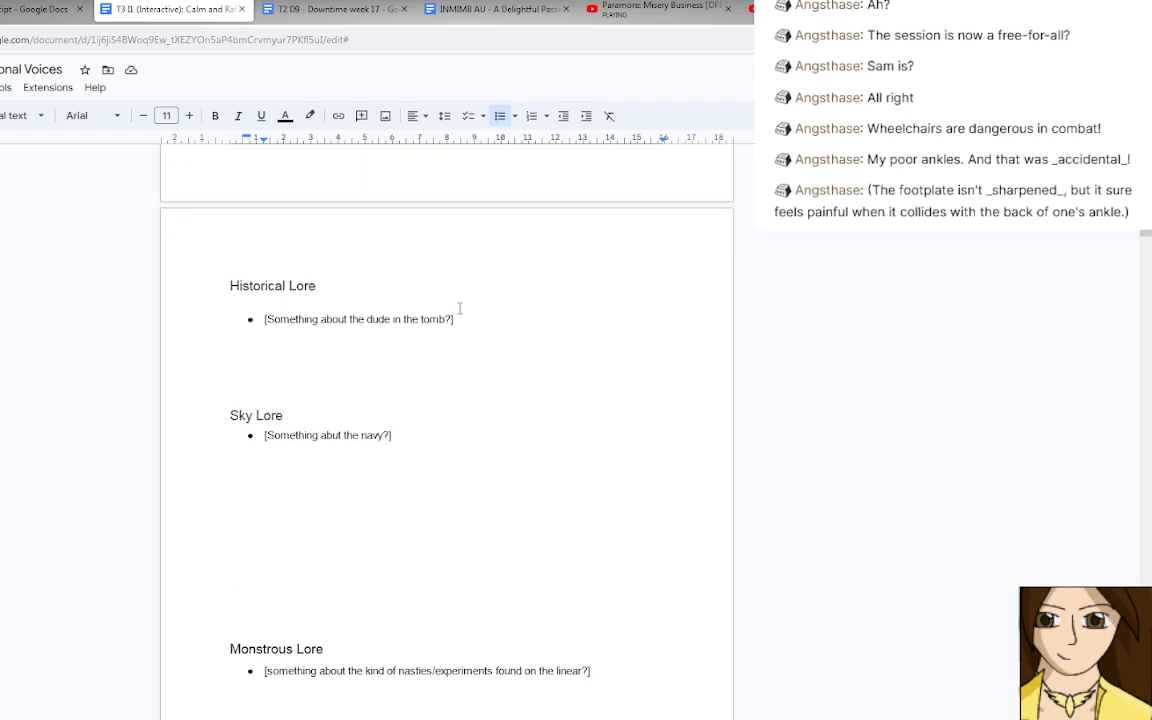
left_click(415, 434)
key("Return")
type("The O")
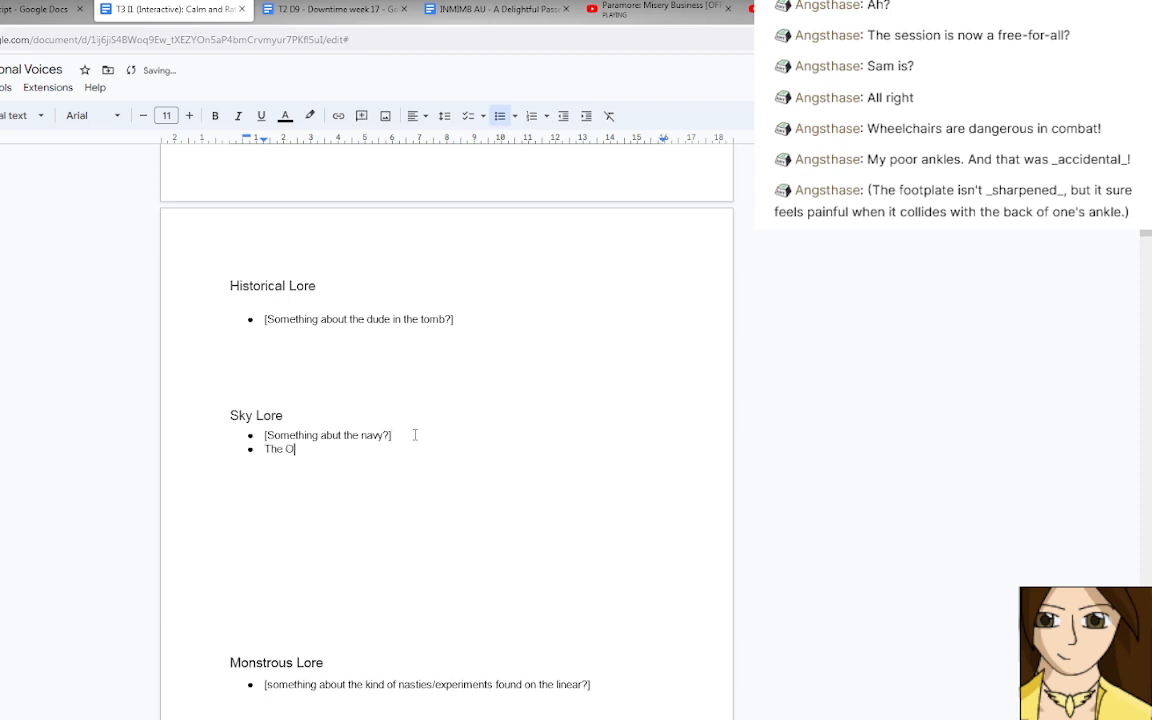
type("ldworlders are")
scroll(415, 435, "down", 1)
key("BackSpace")
key("BackSpace")
key("BackSpace")
key("BackSpace")
key("BackSpace")
key("BackSpace")
key("BackSpace")
key("BackSpace")
key("BackSpace")
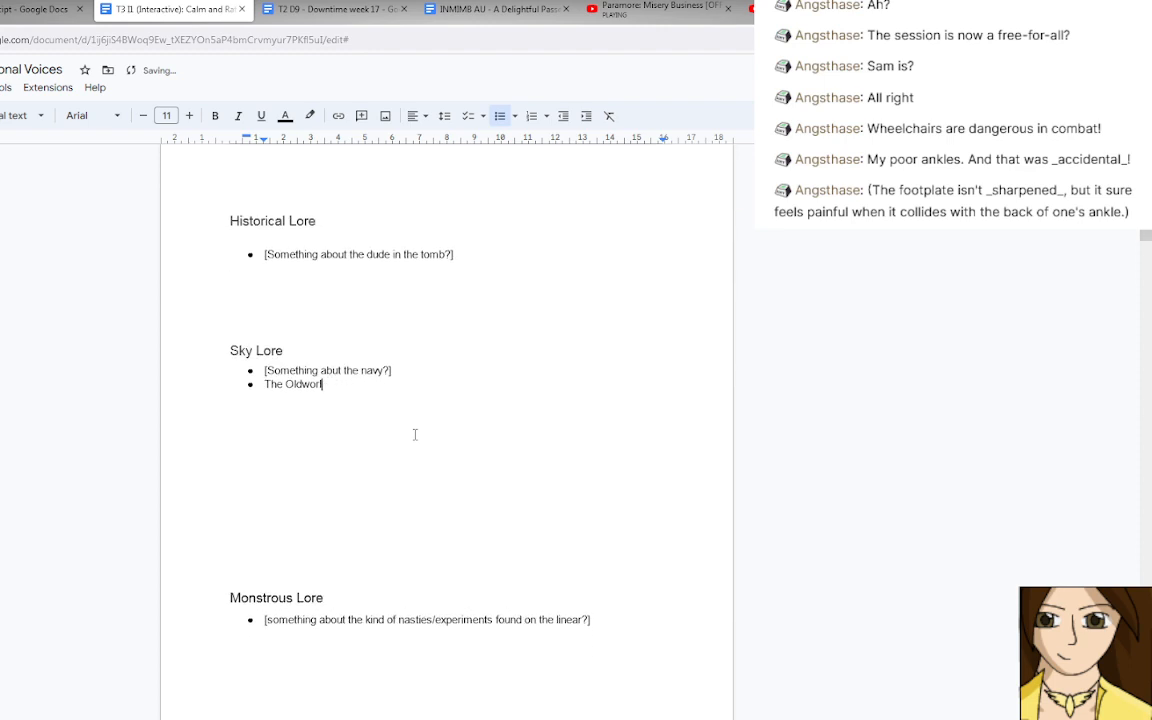
key("BackSpace")
key("BackSpace")
key("BackSpace")
key("BackSpace")
key("BackSpace")
key("BackSpace")
key("BackSpace")
key("BackSpace")
key("BackSpace")
key("BackSpace")
key("BackSpace")
Start the new Sky Lore bullet with "One of the reasons the Olderworlders are so fastidious about keeping traditions is".
type("One of the reasons the Olderworlder")
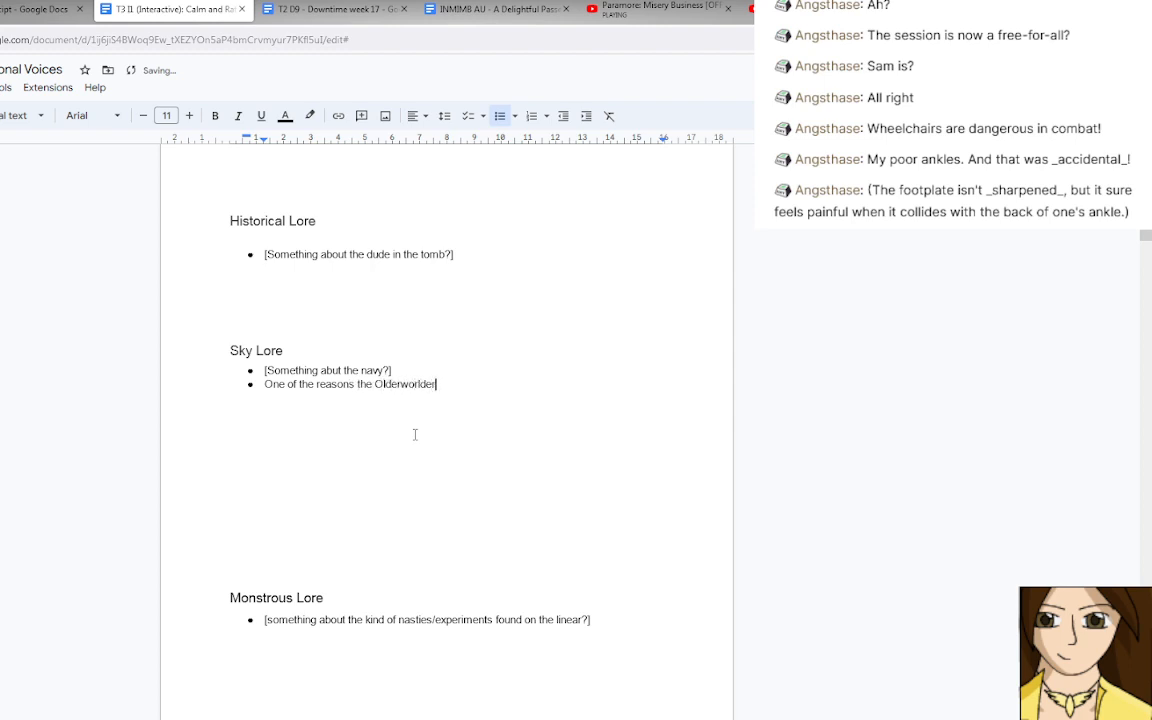
type("s are so fastidious about k")
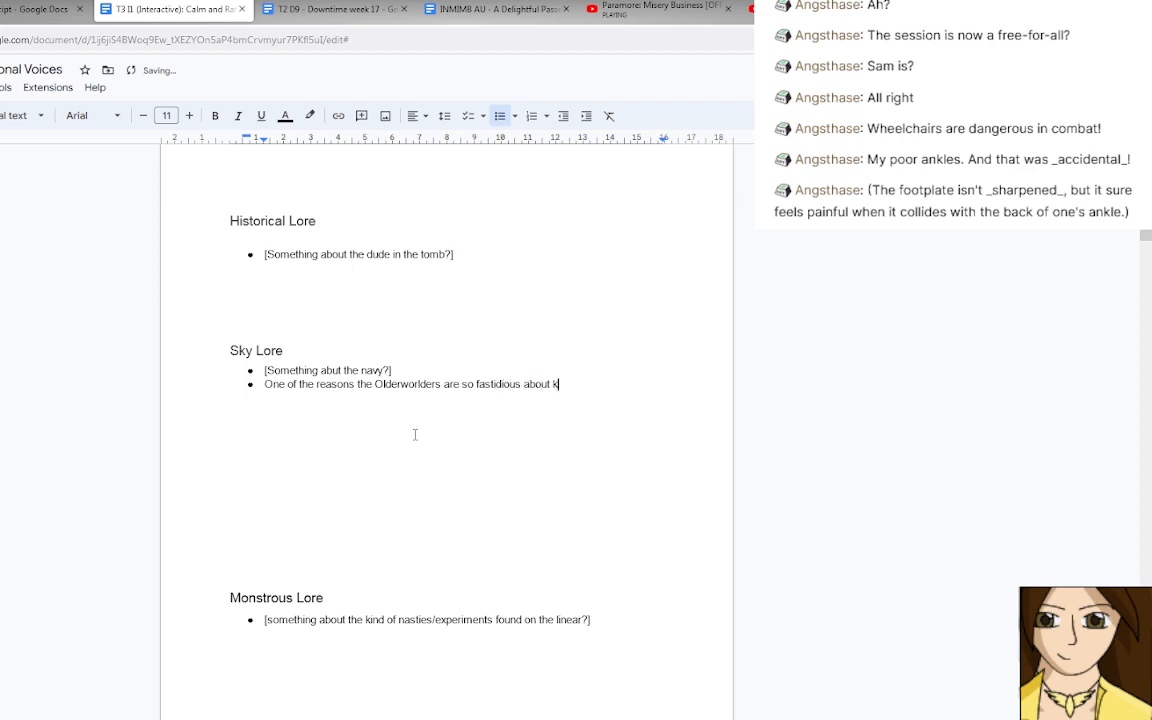
type("eeping traditions is the hope that the")
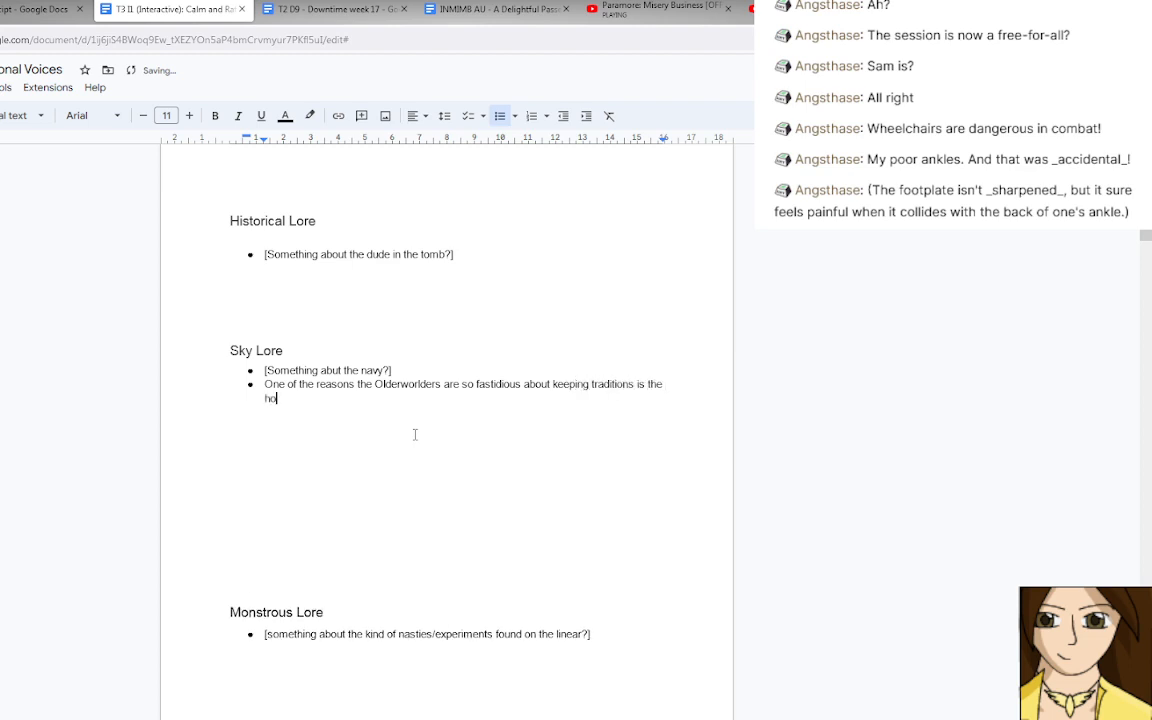
type("re will be land ag")
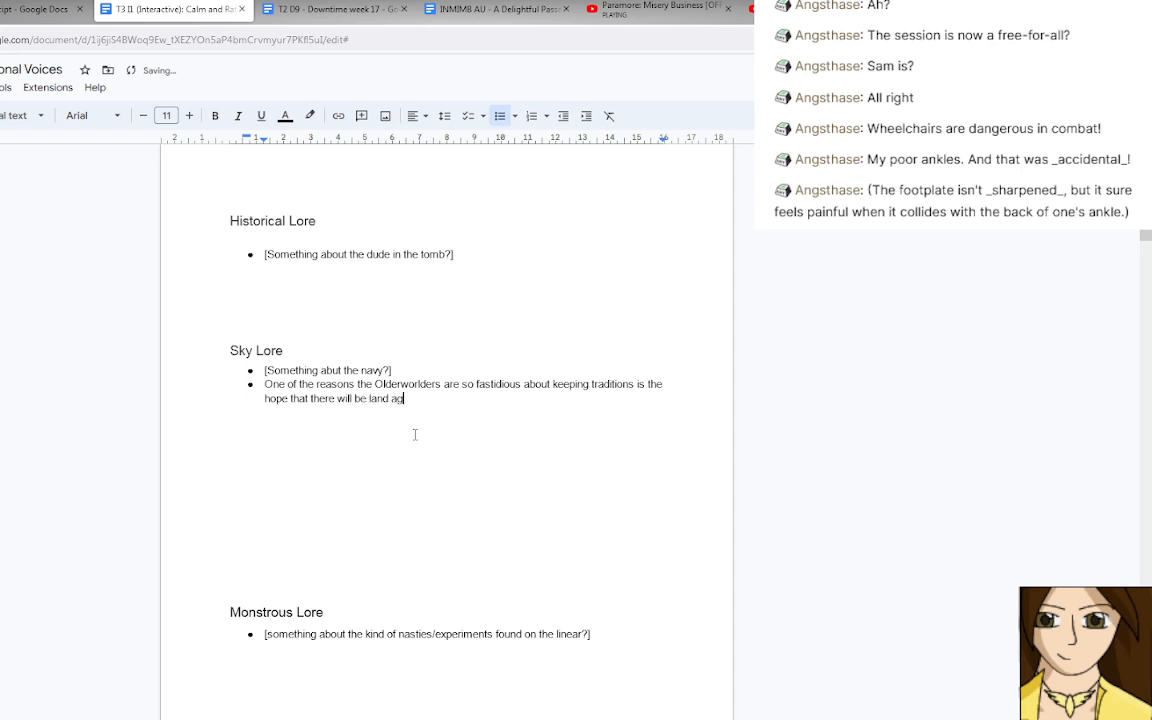
type("ain some day")
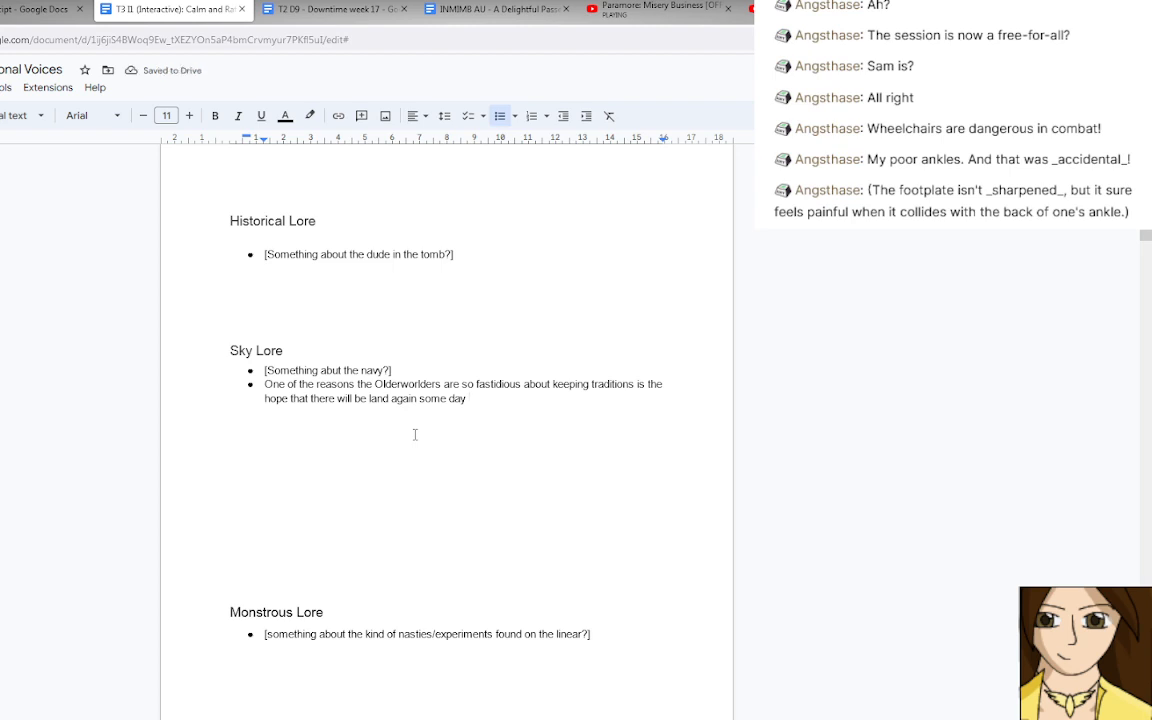
Try to end the Olderworlders sentence with the hope that there will be land again some day.
key("BackSpace")
key("BackSpace")
key("BackSpace")
key("BackSpace")
key("BackSpace")
key("BackSpace")
key("BackSpace")
key("BackSpace")
key("BackSpace")
key("BackSpace")
key("BackSpace")
key("BackSpace")
key("BackSpace")
key("BackSpace")
key("BackSpace")
key("BackSpace")
key("BackSpace")
key("BackSpace")
key("BackSpace")
key("BackSpace")
key("BackSpace")
key("BackSpace")
key("BackSpace")
key("BackSpace")
key("BackSpace")
key("BackSpace")
key("BackSpace")
key("BackSpace")
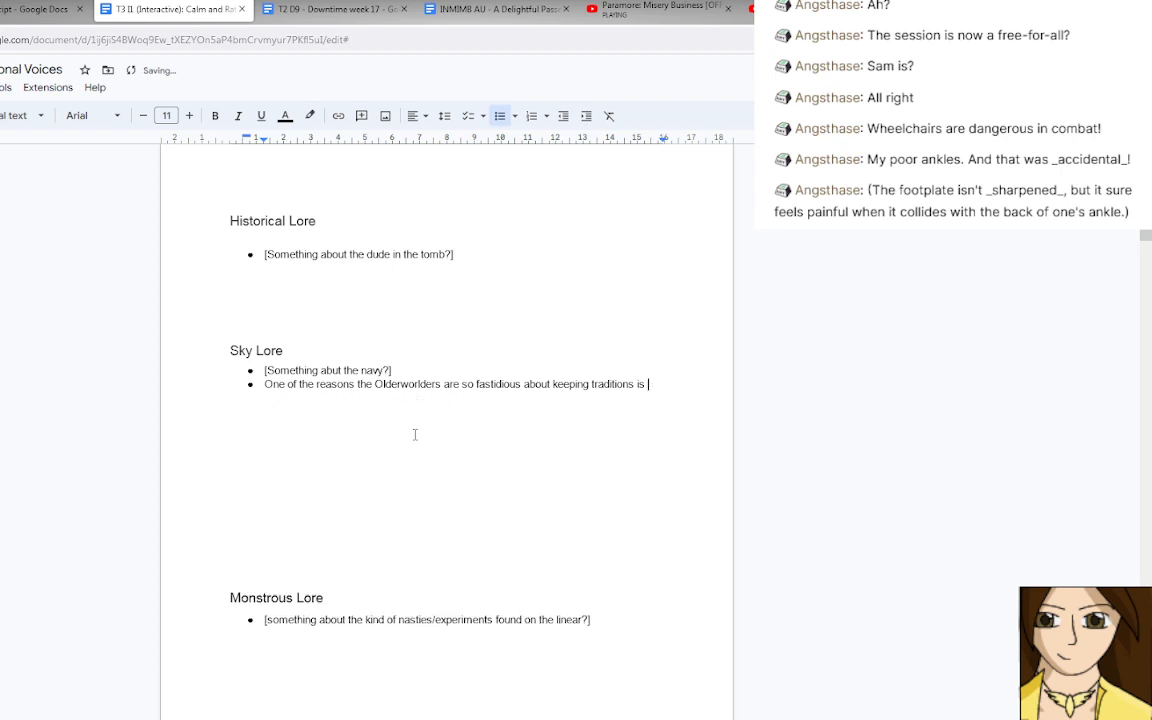
Continue the Olderworlders sentence with "keeping knowledge alive in the hope that one day they will return to land".
type("keeping kno")
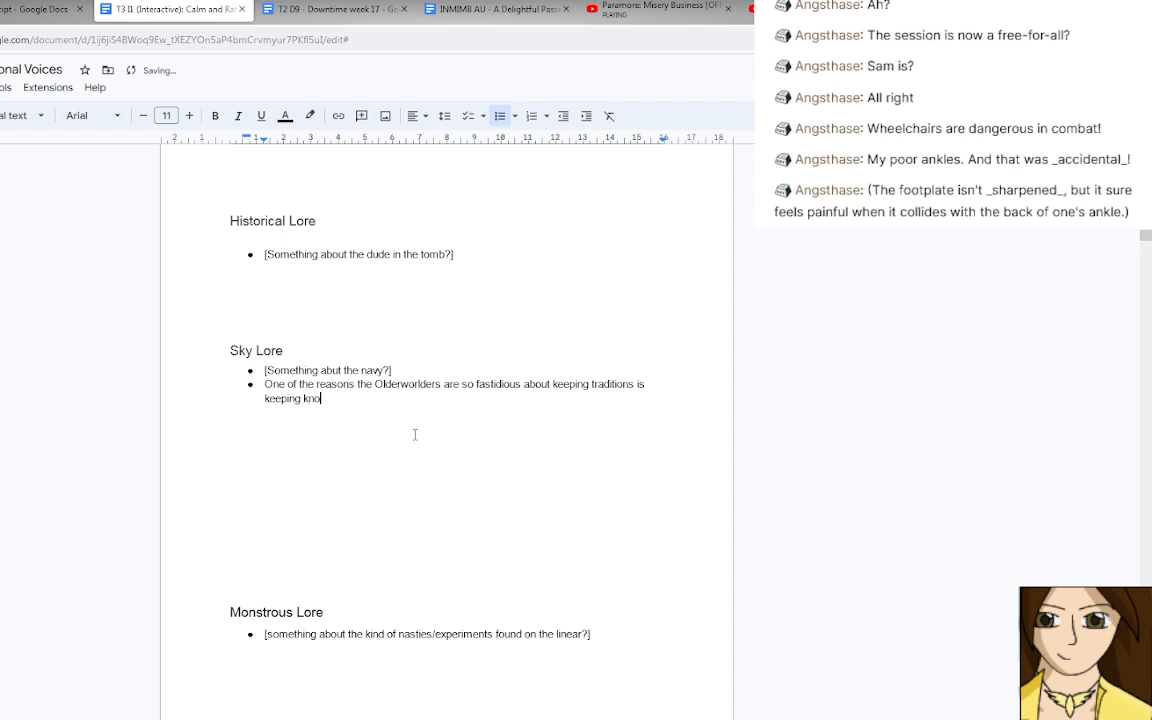
type("wledge alive in the hope that")
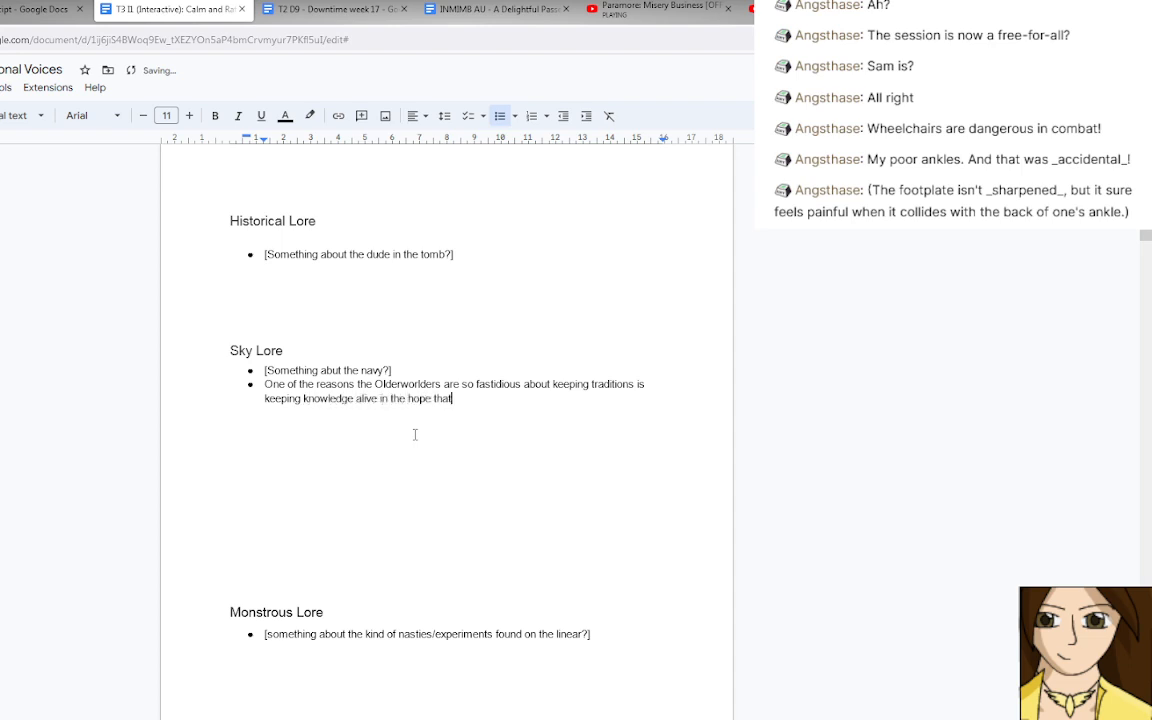
type(" one day they will return to la")
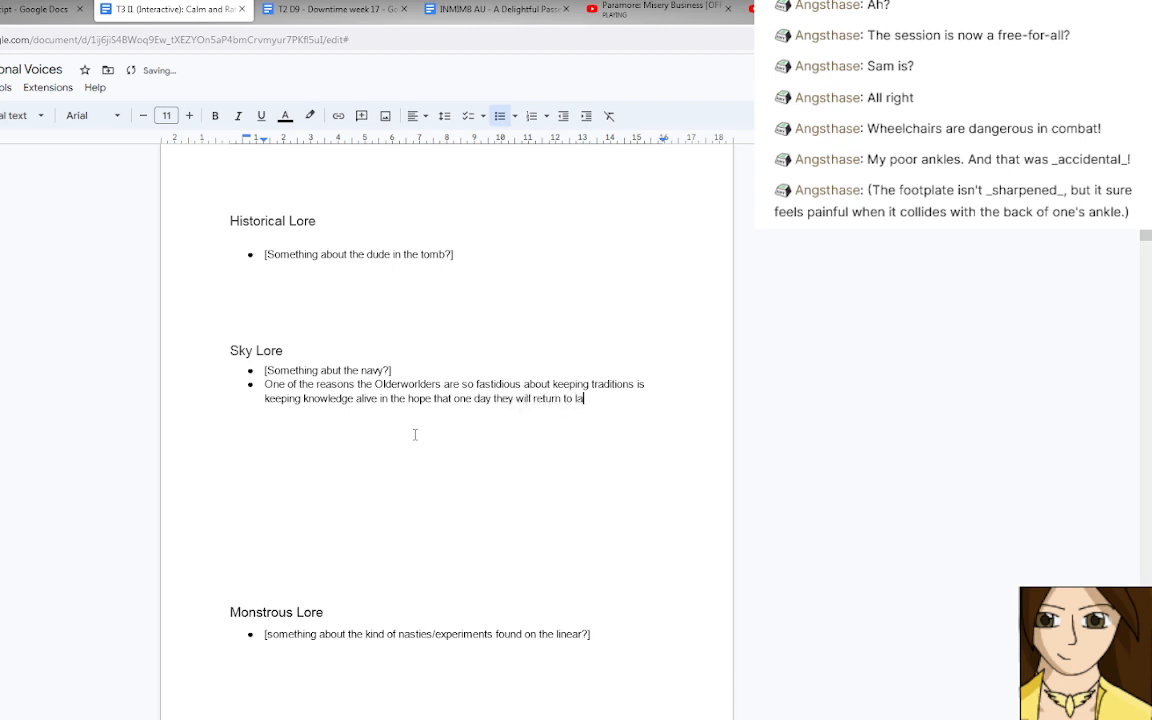
type("nd and the knowledge ")
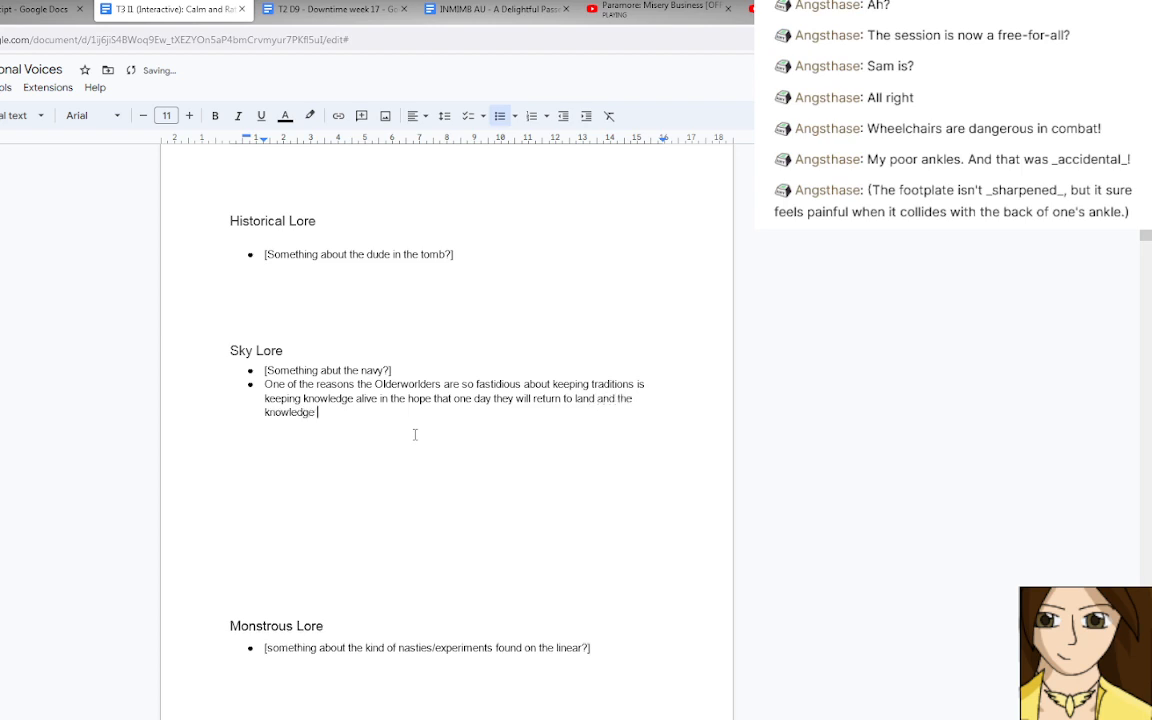
type("of tarming will be needed again.")
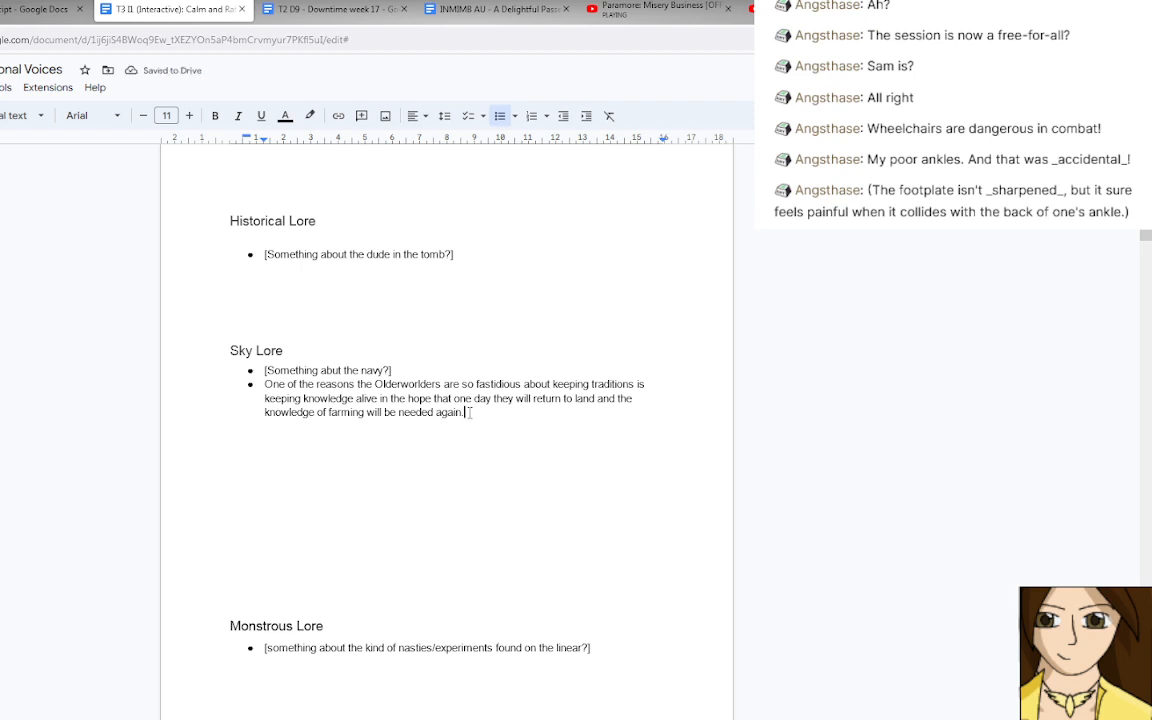
Finish the Olderworlders sentence with "and the knowledge of farming will be needed again.".
left_click_drag(465, 412, 283, 386)
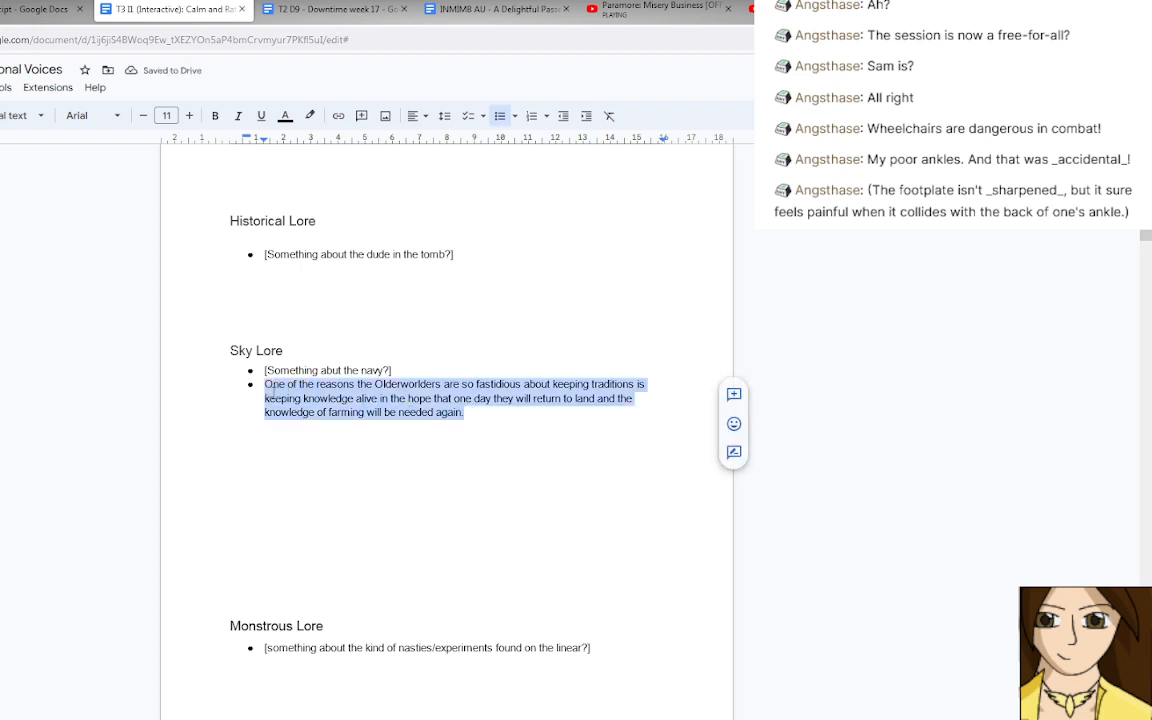
left_click(283, 386)
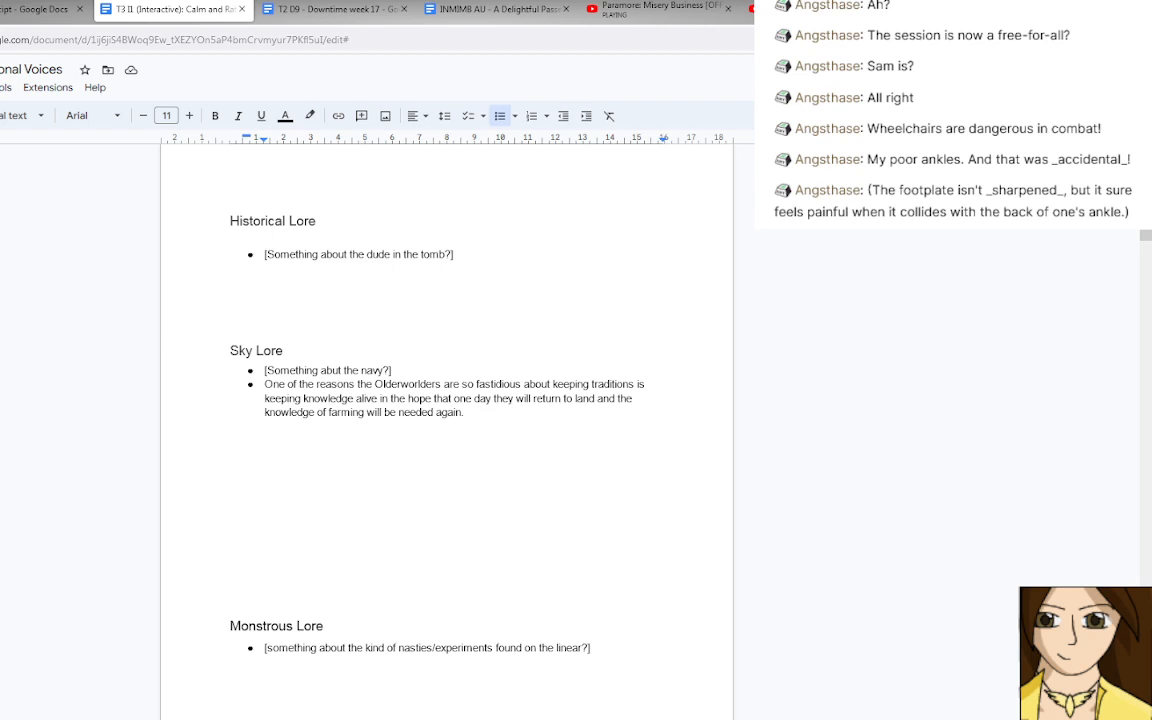
Close the "T2 D9 - Downtime week 17" document.
left_click(333, 8)
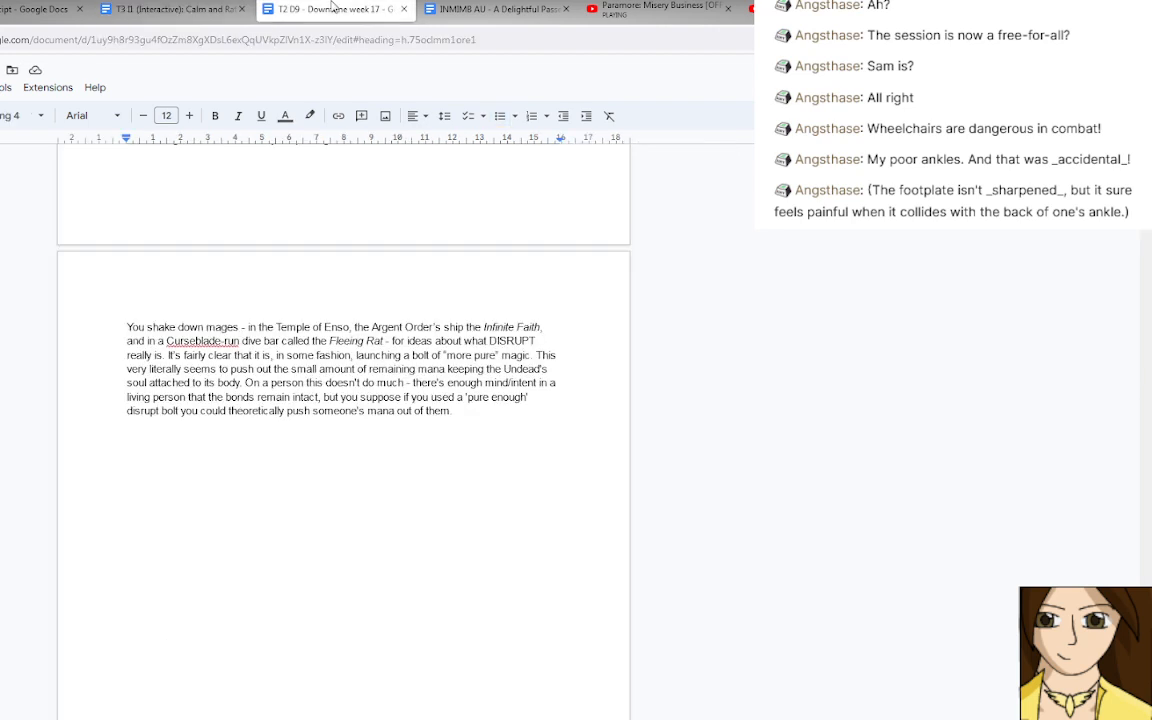
middle_click(333, 8)
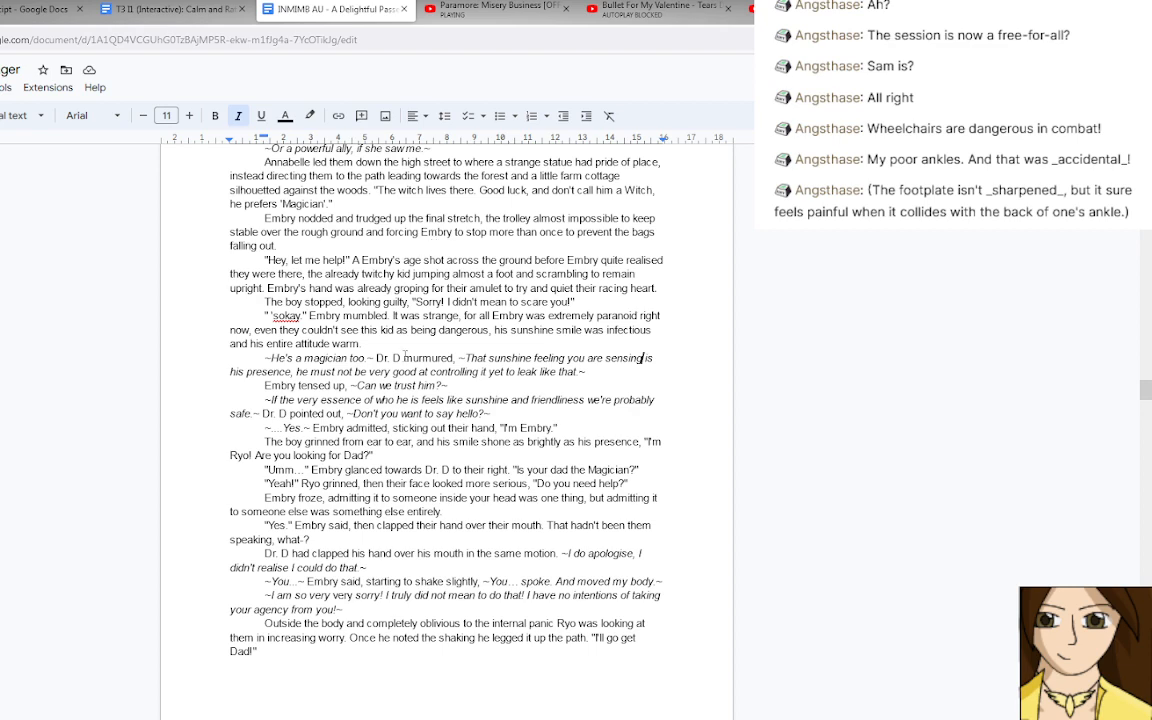
Read on through the INMIMB AU story from Embry meeting Ryo into the alternate version where Rune and Dr. D knew each other.
scroll(398, 358, "down", 6)
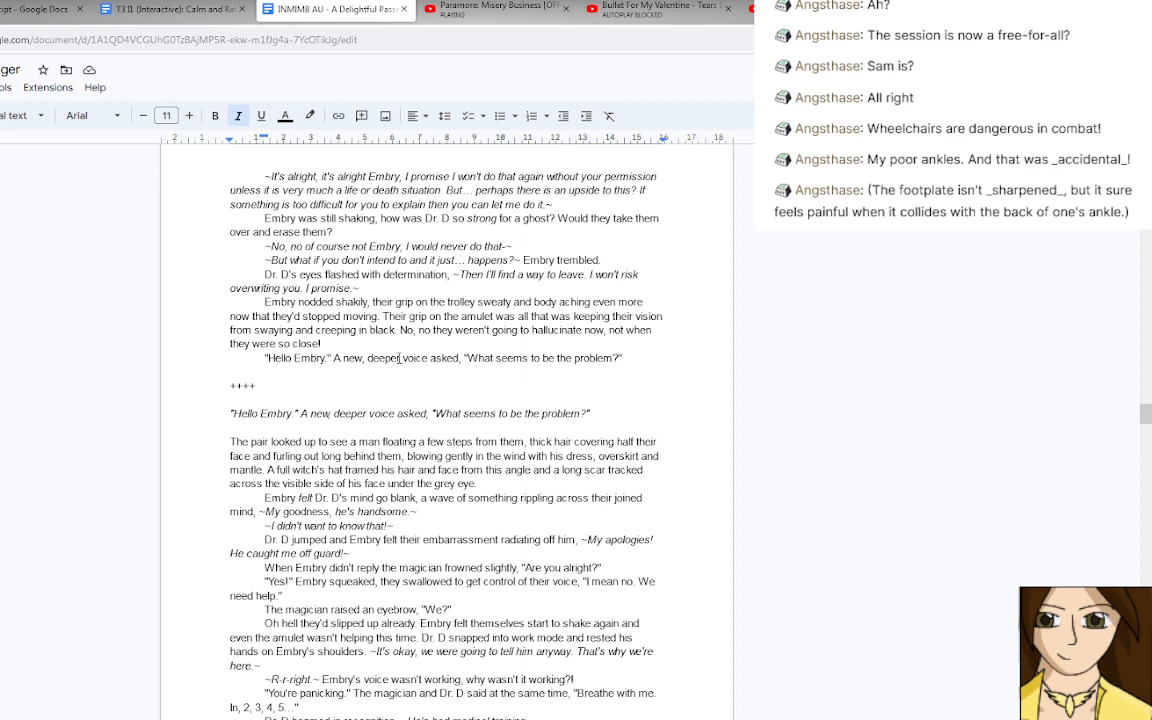
scroll(398, 358, "down", 1)
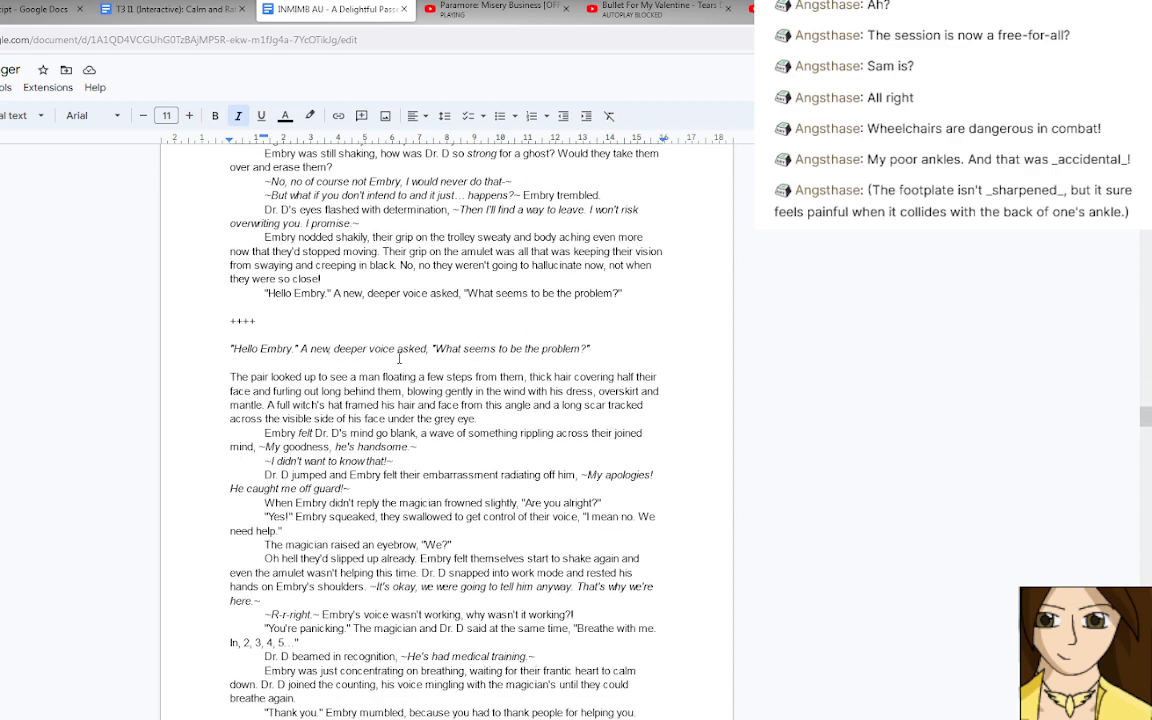
scroll(398, 358, "down", 4)
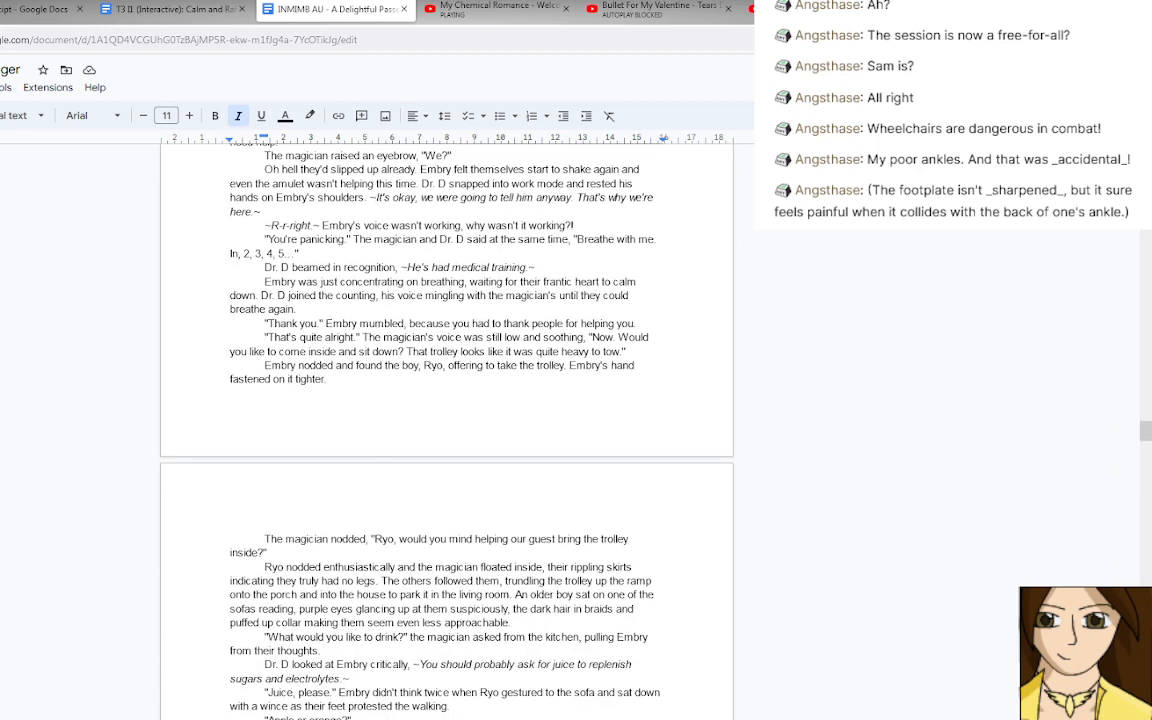
scroll(405, 432, "down", 5)
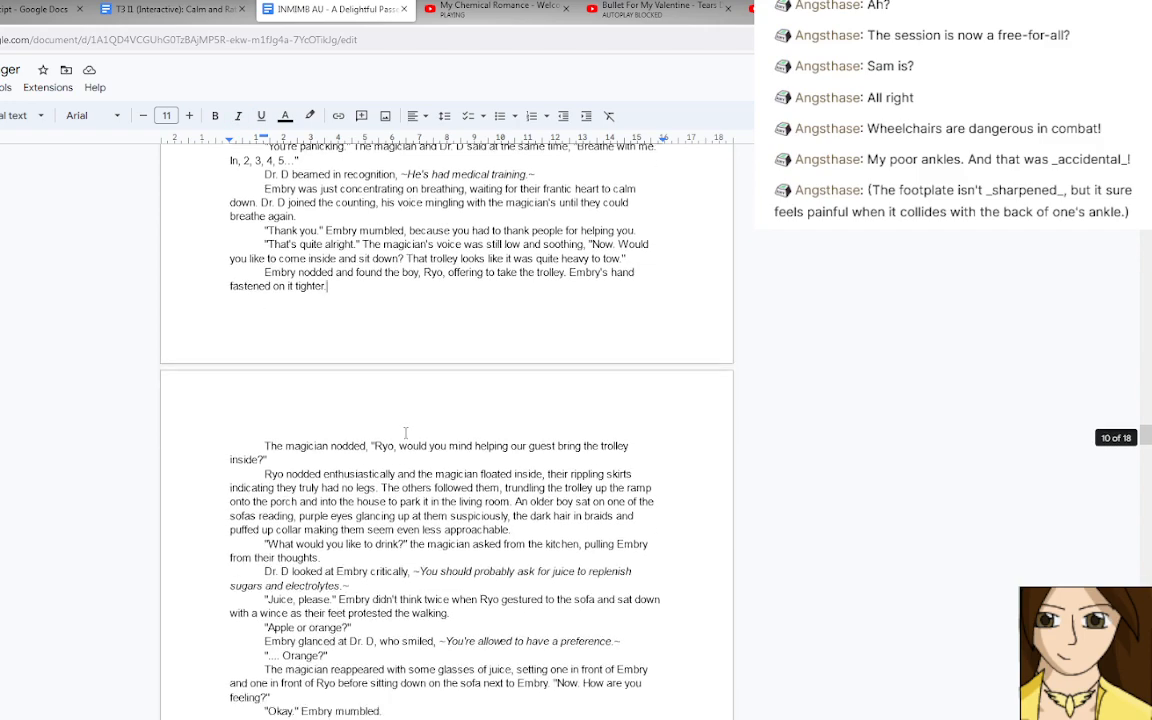
scroll(405, 432, "down", 16)
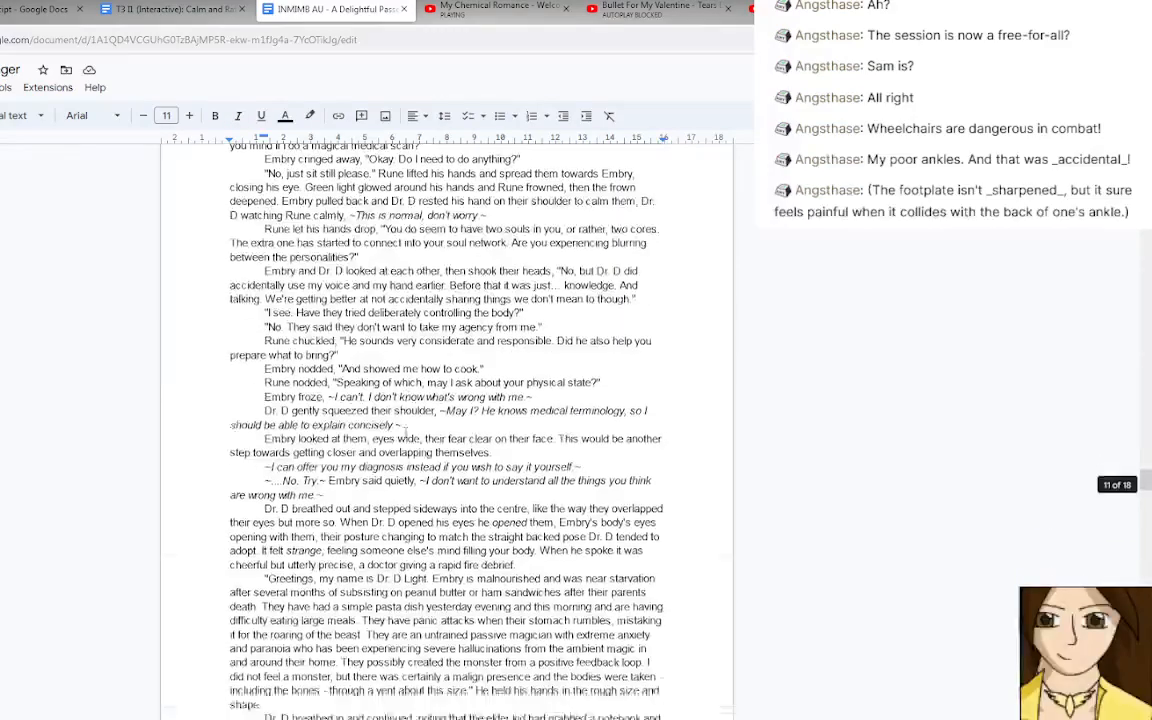
scroll(405, 432, "down", 3)
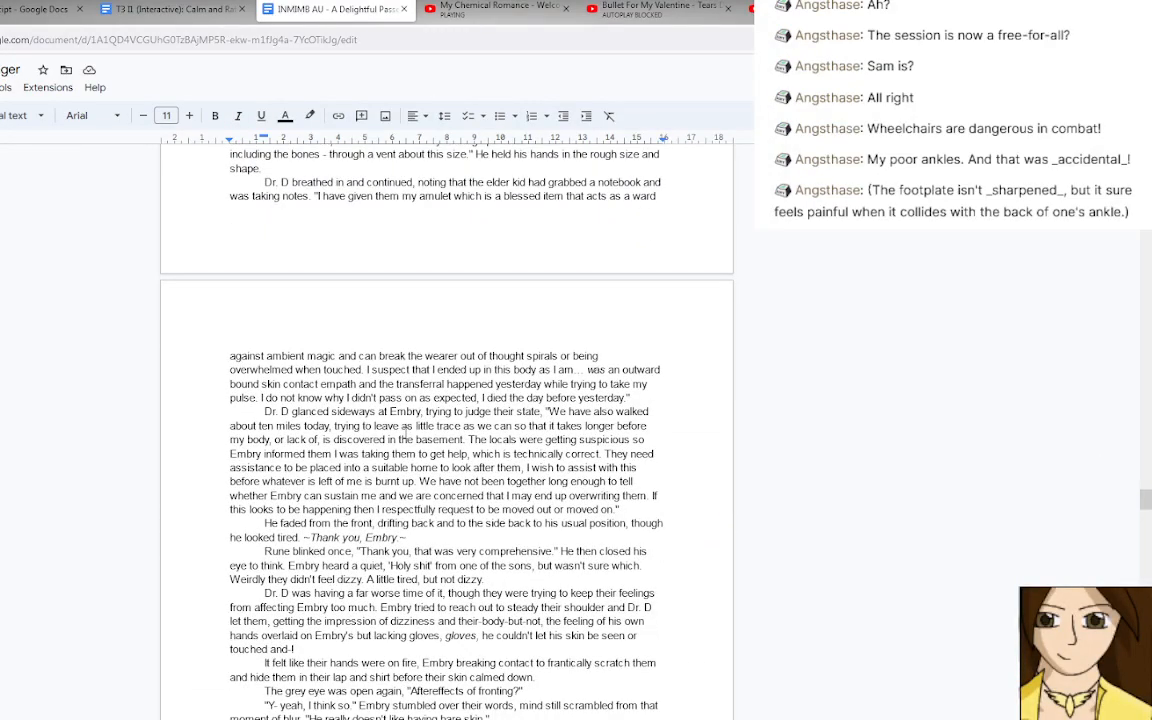
scroll(405, 432, "down", 3)
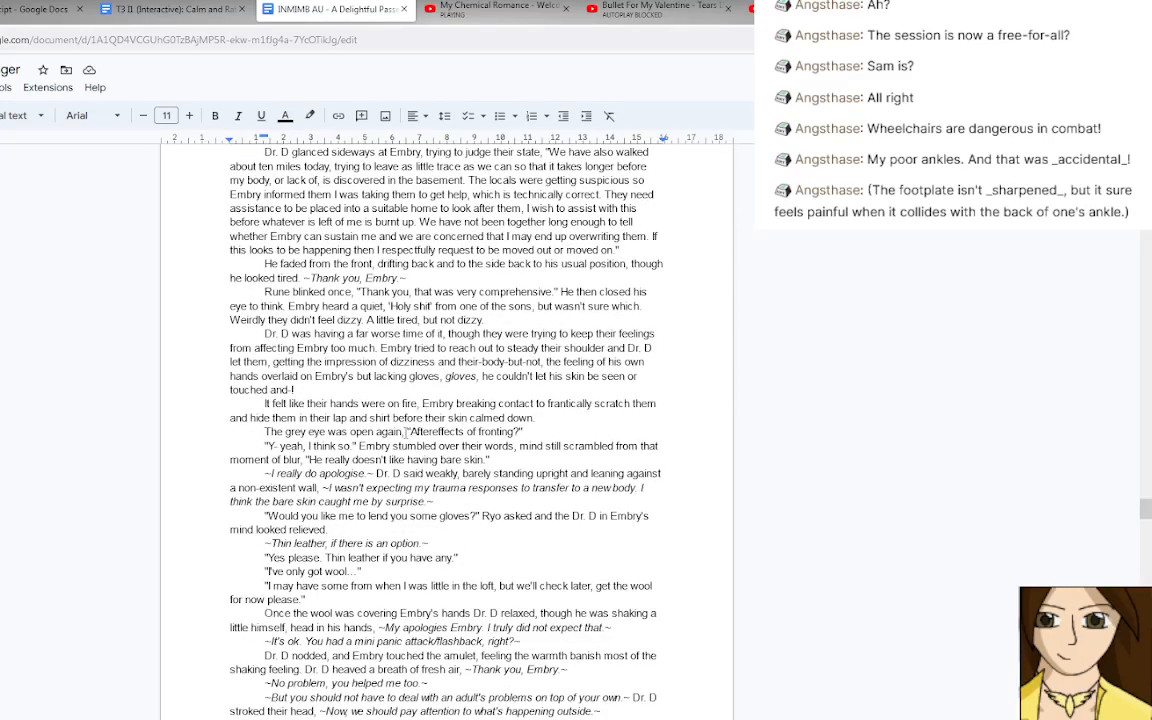
scroll(405, 432, "down", 10)
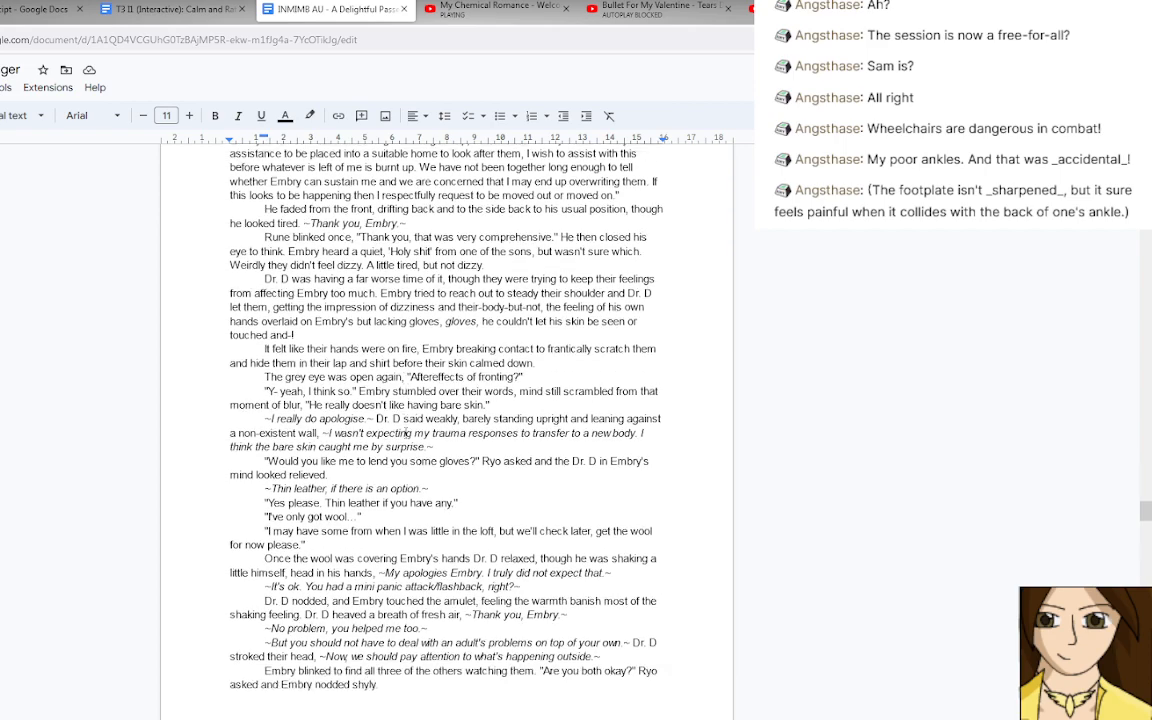
scroll(405, 432, "down", 4)
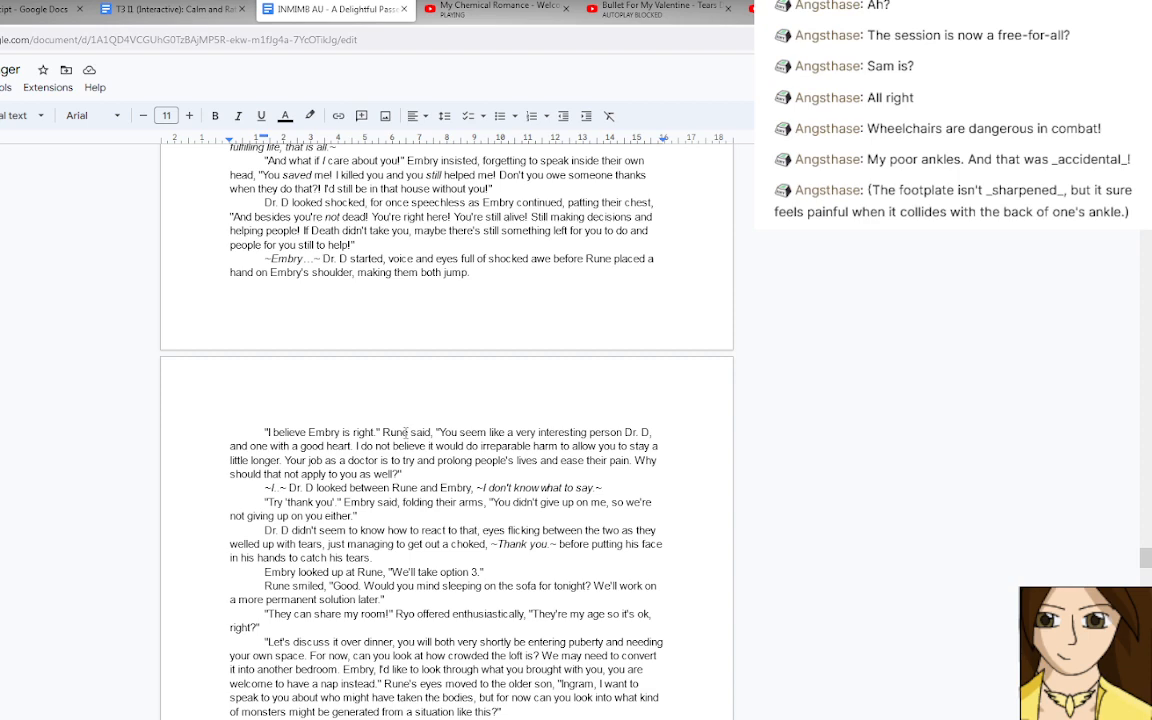
scroll(405, 432, "down", 3)
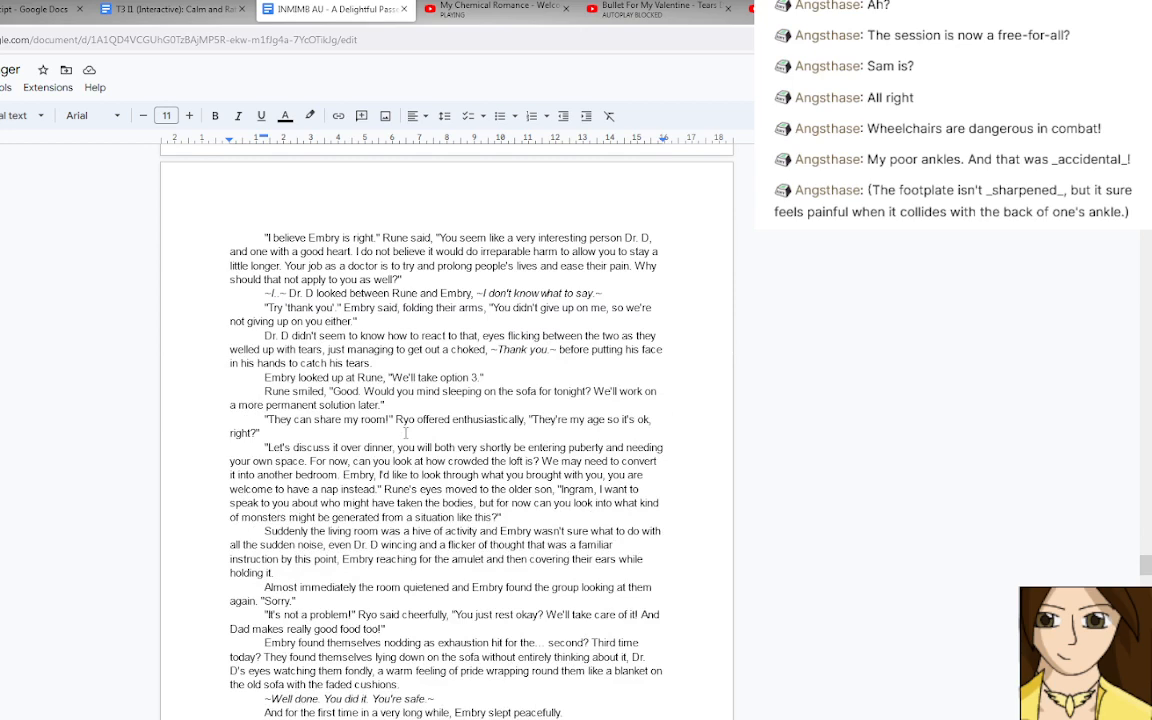
scroll(405, 432, "down", 3)
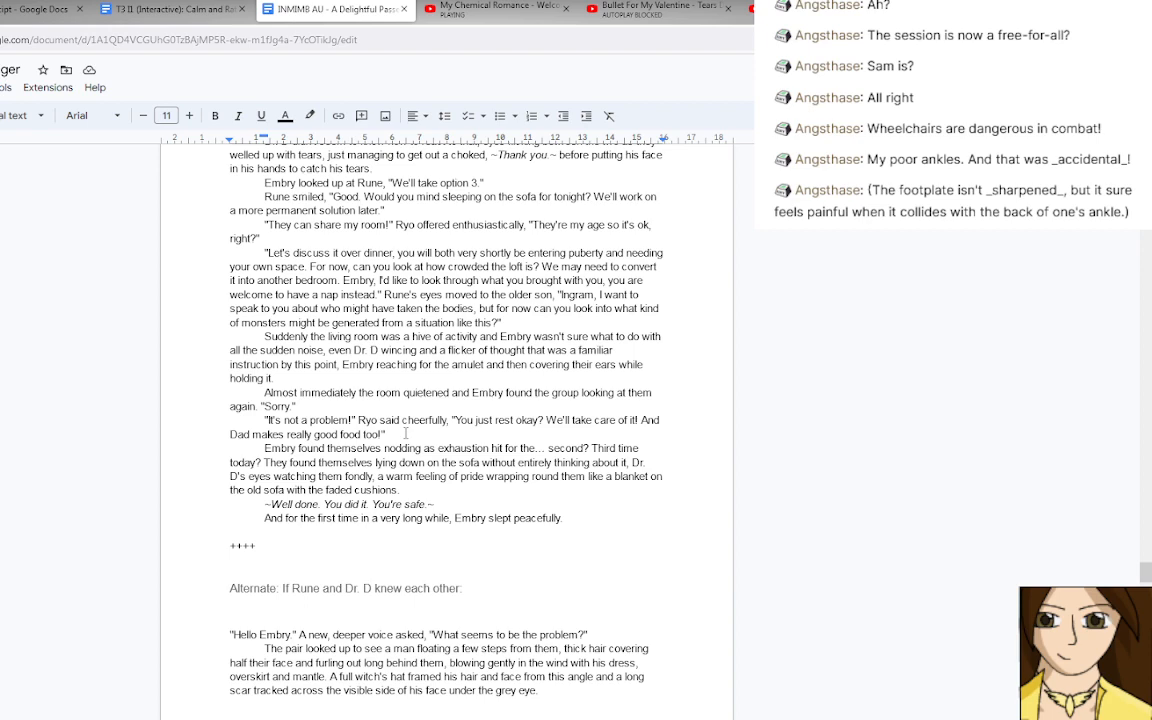
scroll(405, 432, "down", 2)
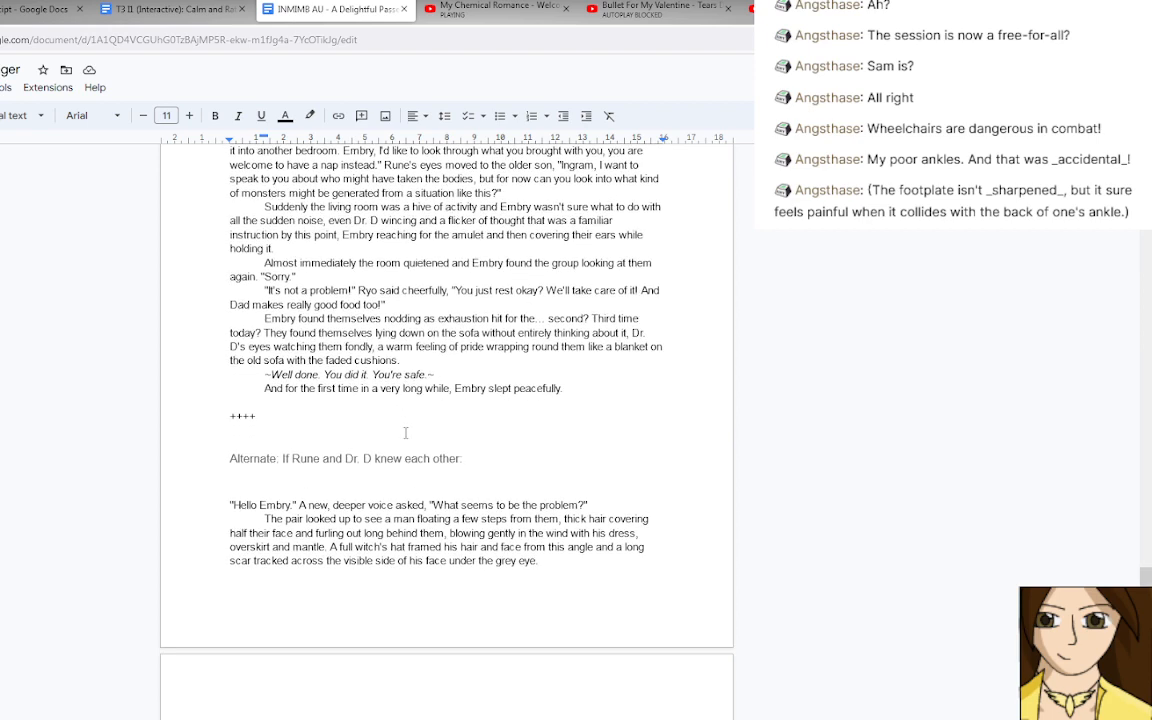
scroll(405, 432, "down", 4)
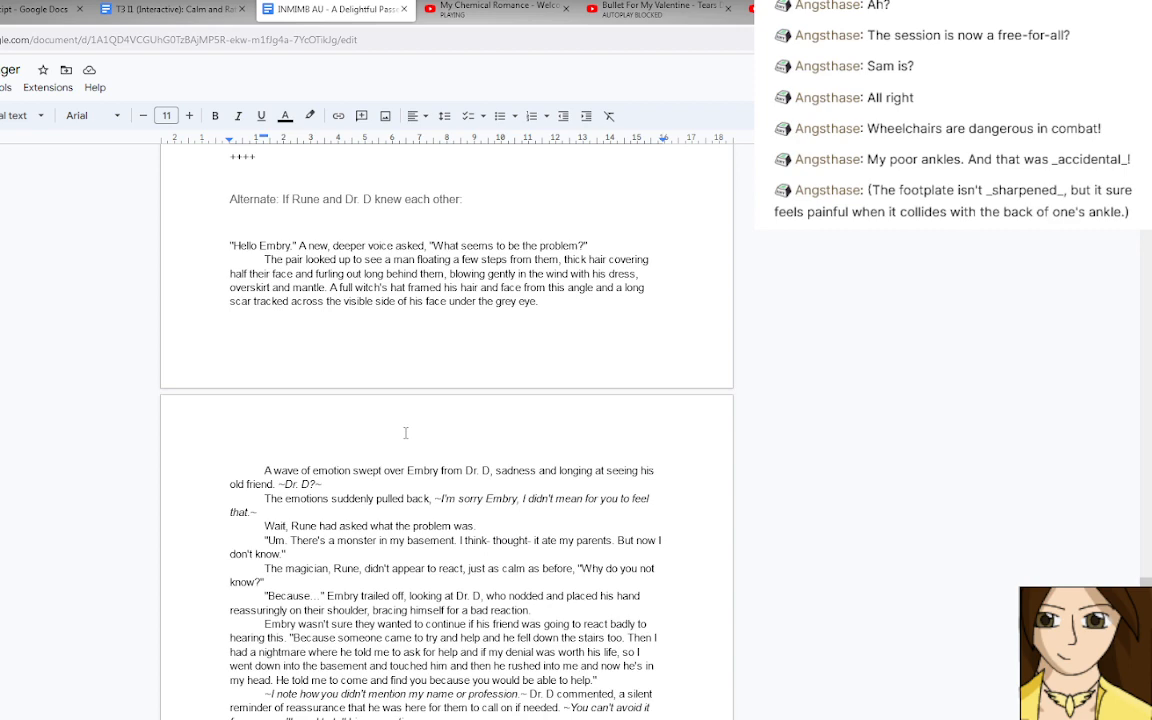
scroll(405, 432, "down", 4)
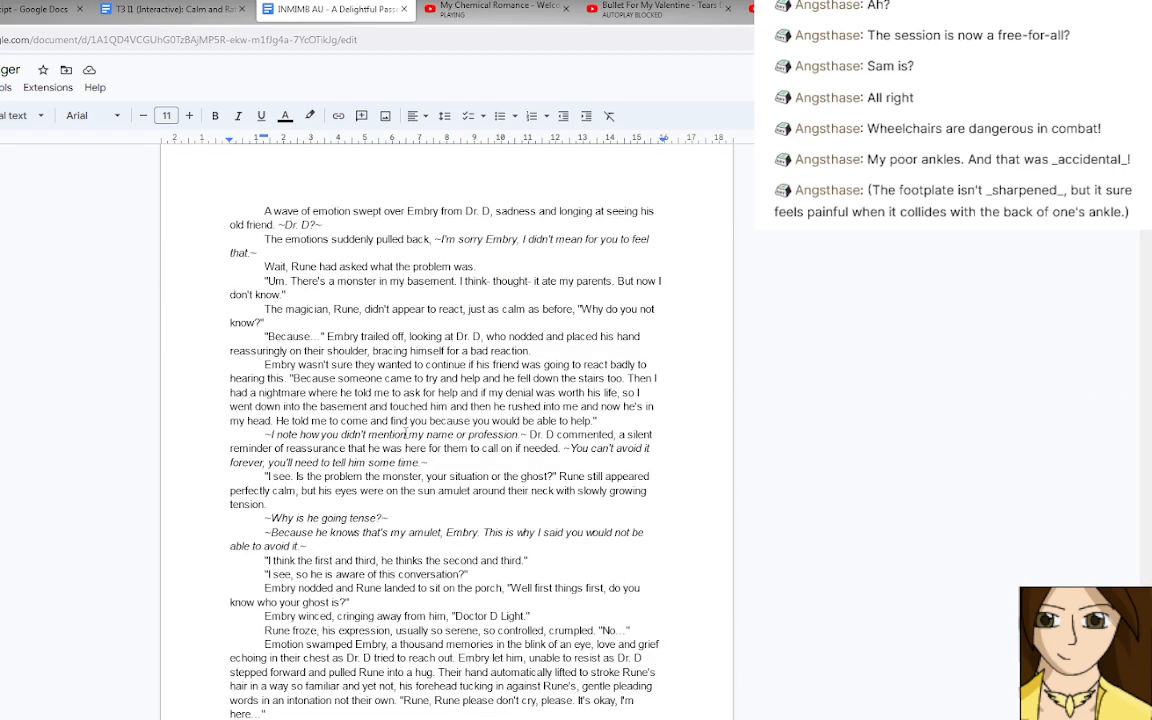
scroll(405, 434, "down", 1)
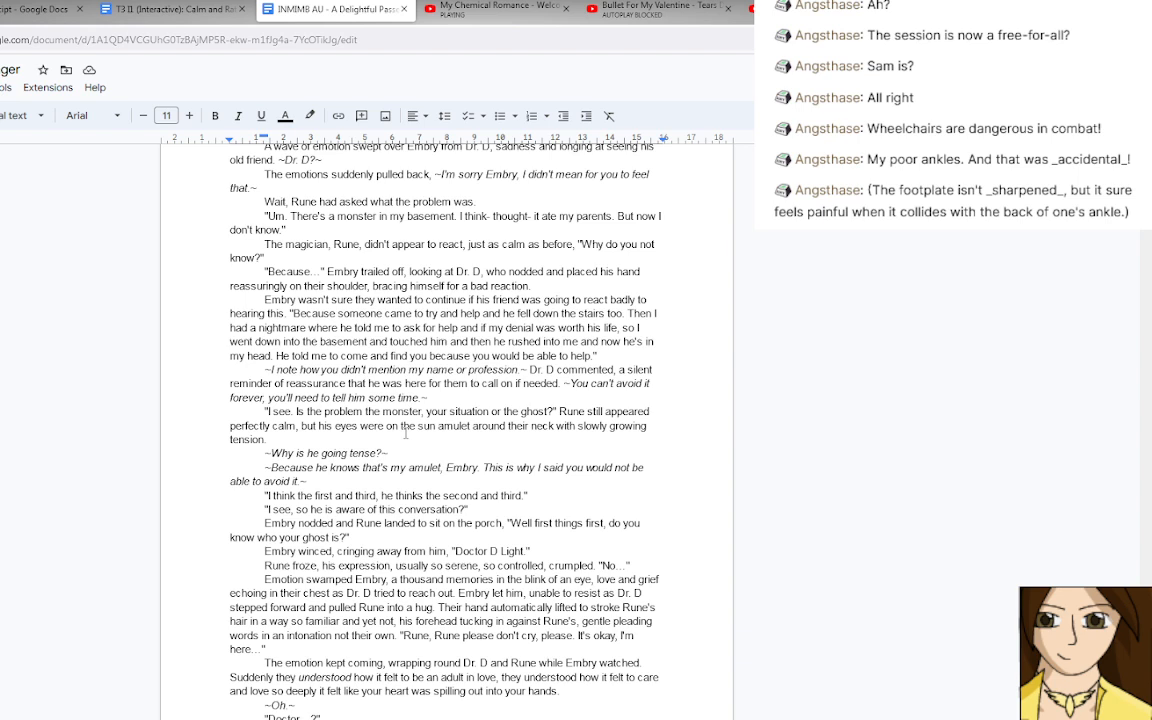
scroll(405, 434, "down", 1)
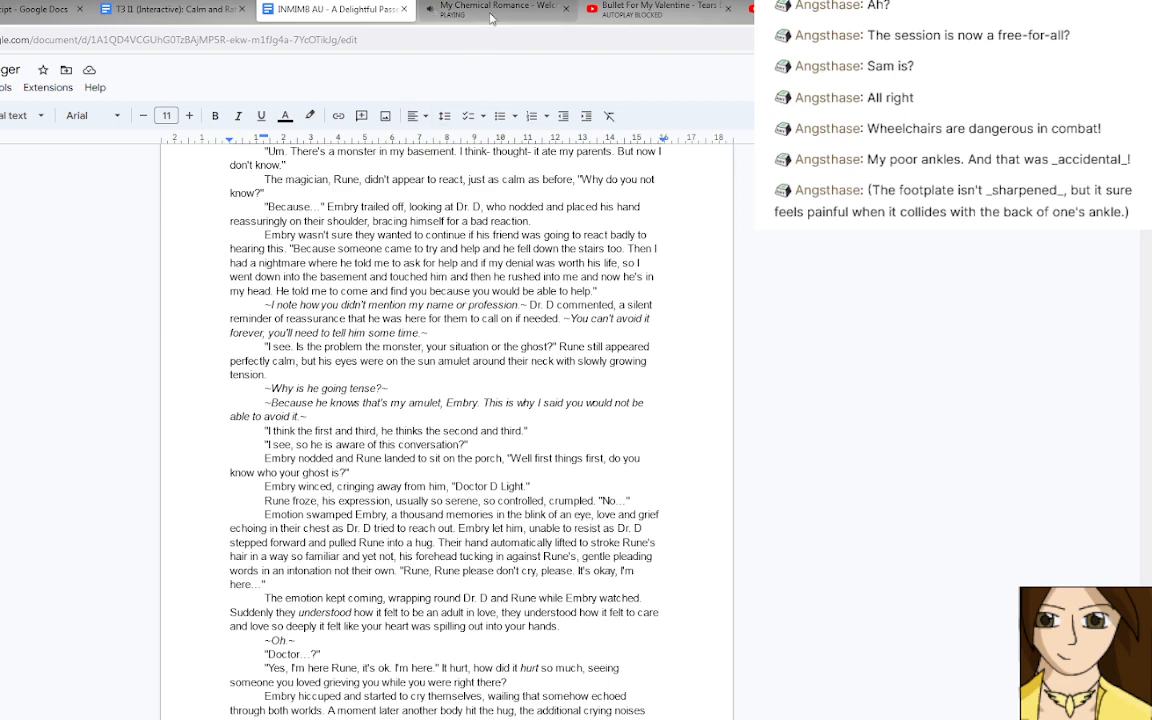
left_click(490, 12)
left_click(524, 409)
left_click(338, 9)
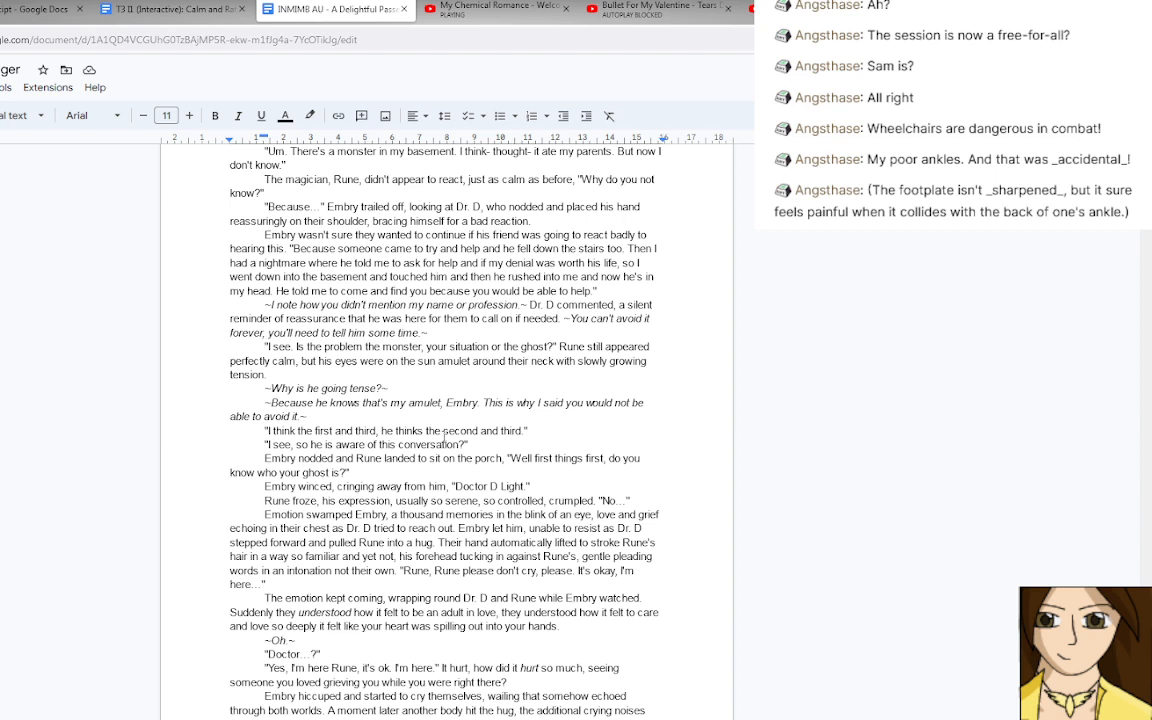
Read the rest of the alternate Rune and Dr. D scene to the end of the document.
scroll(445, 437, "down", 3)
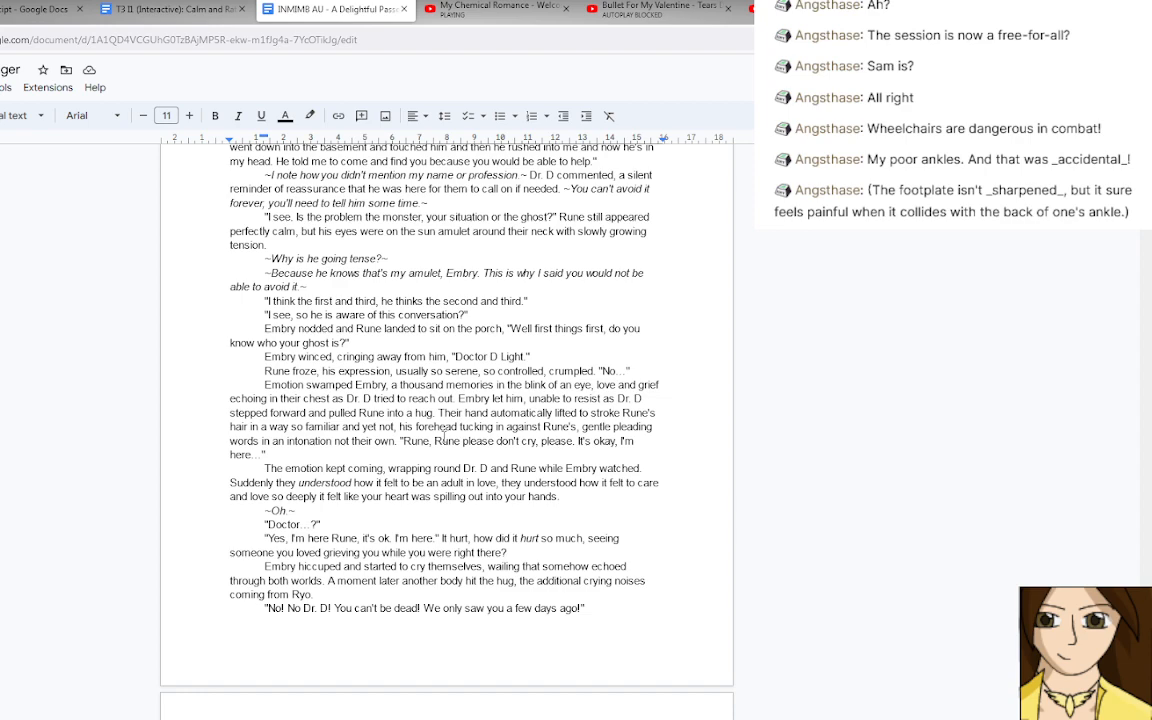
scroll(443, 435, "down", 3)
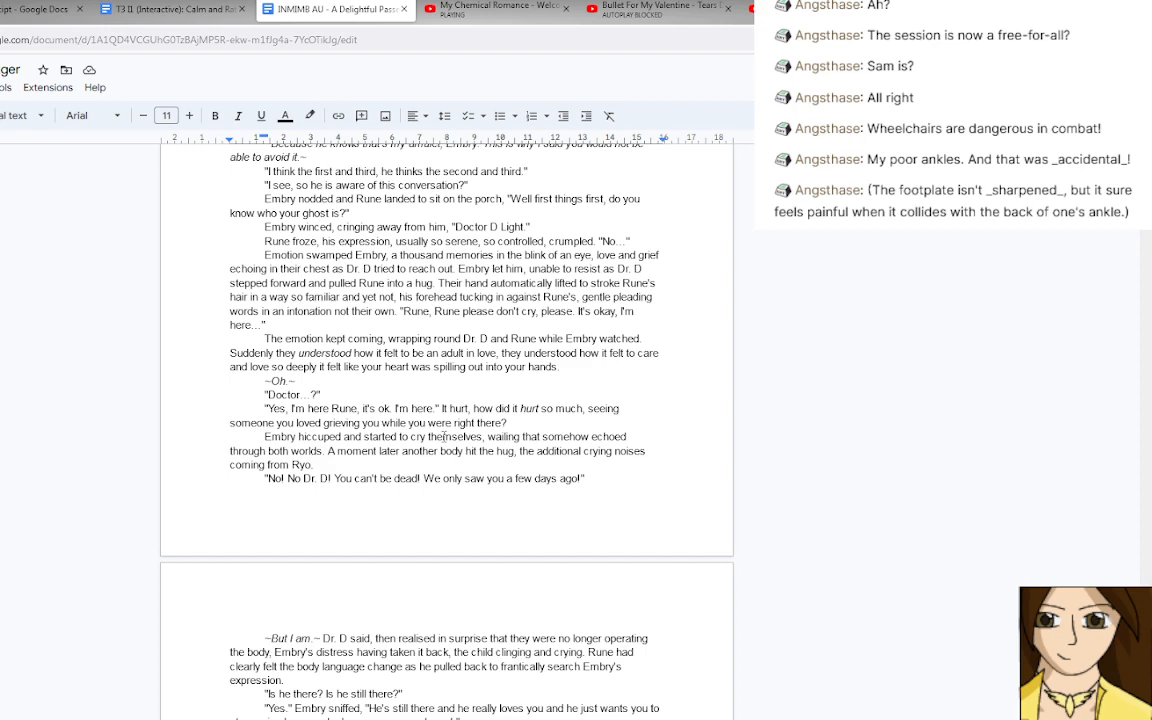
scroll(443, 436, "down", 20)
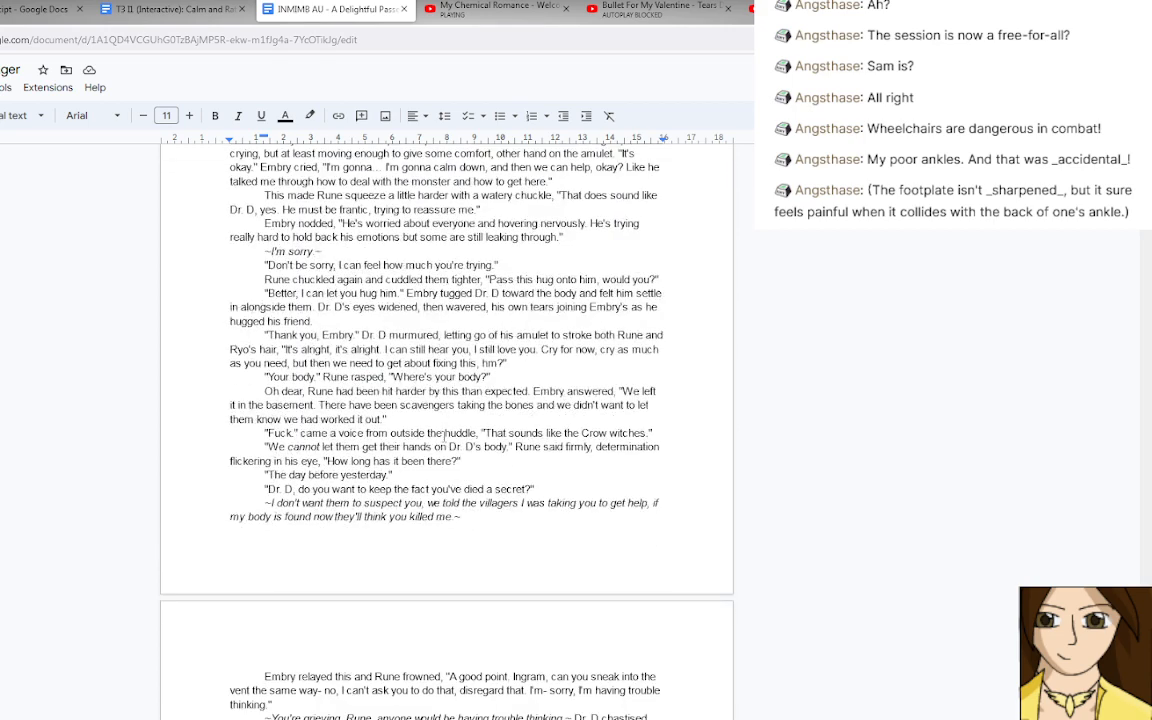
scroll(443, 436, "down", 20)
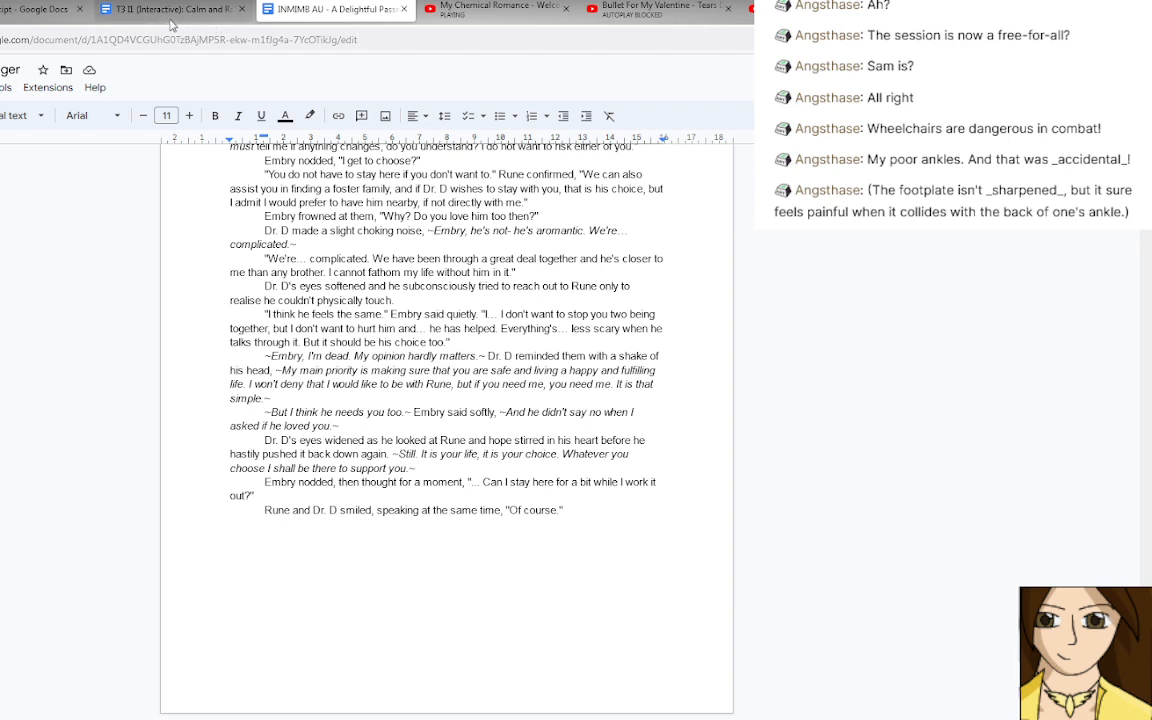
Switch to the transcript document, end the "just long enough for Sheng to fire" sentence with a full stop and start a new line.
left_click(8, 24)
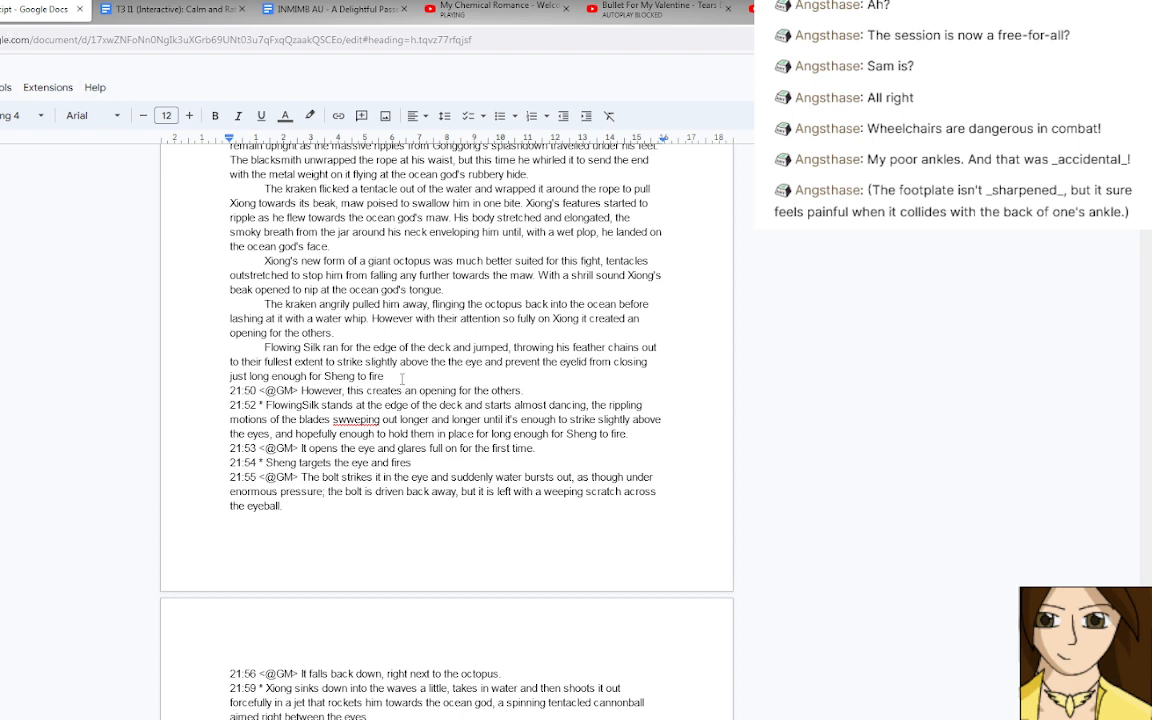
left_click(397, 376)
type(".")
key("Return")
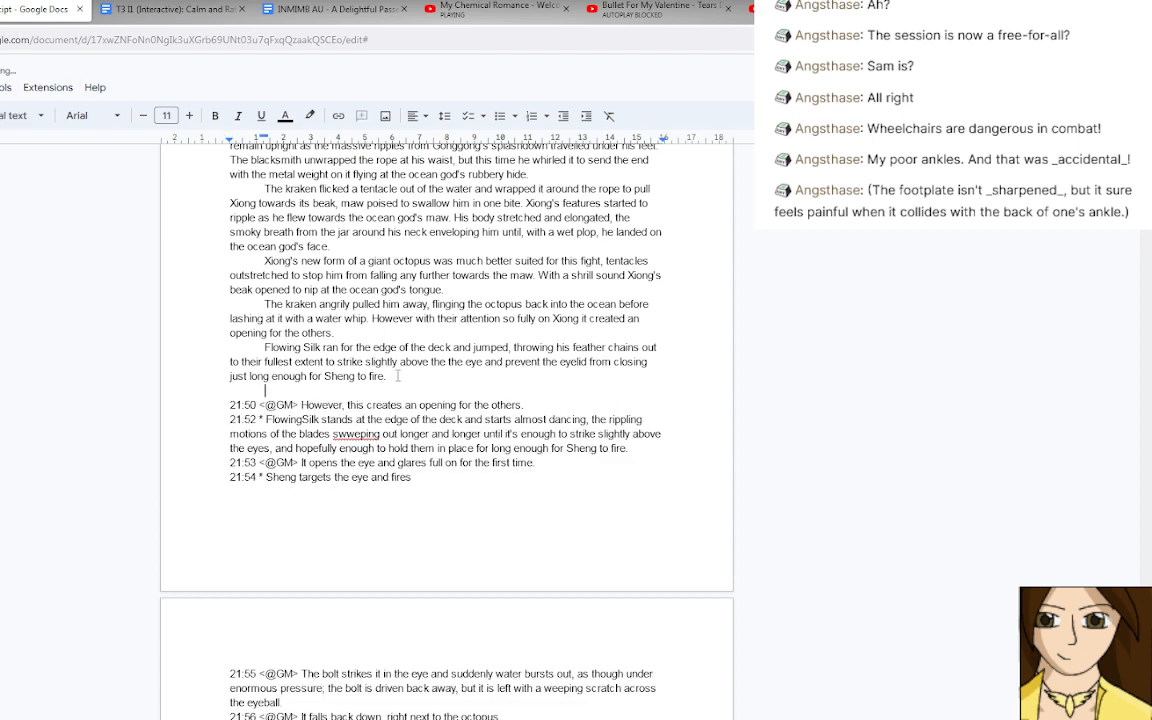
Insert "For the first time the God fully opened the eye" before "However" in the paragraph about the angry kraken.
left_click(376, 321)
type("For the first time ")
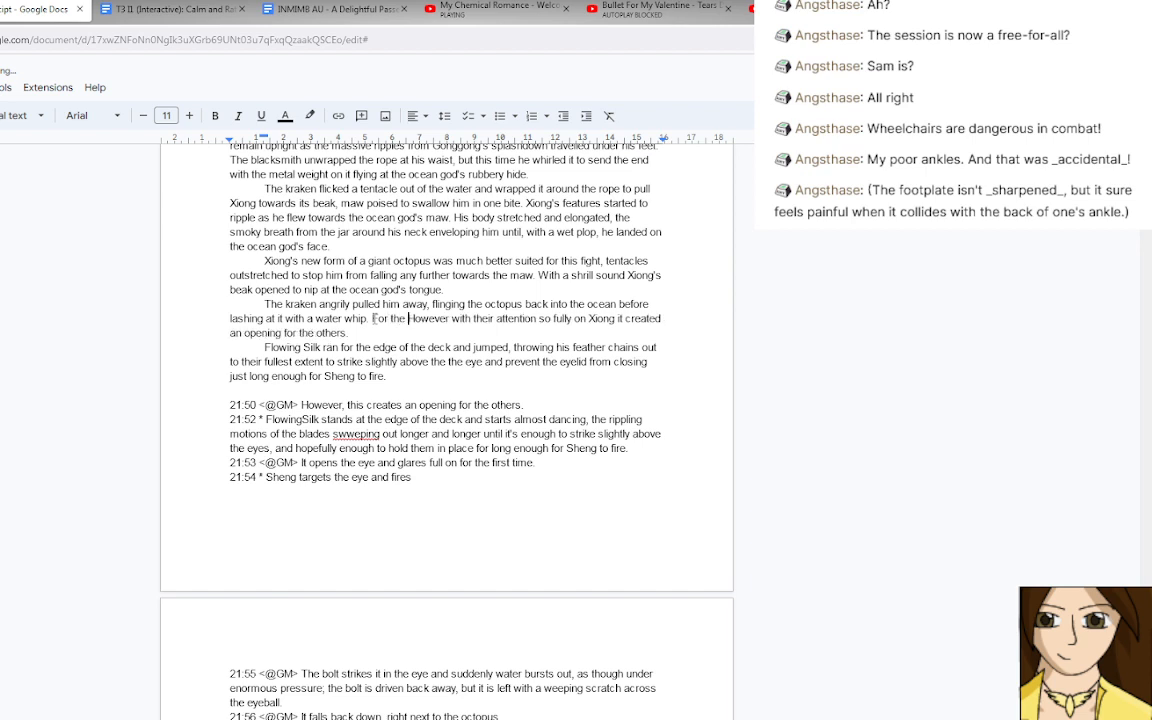
type("they")
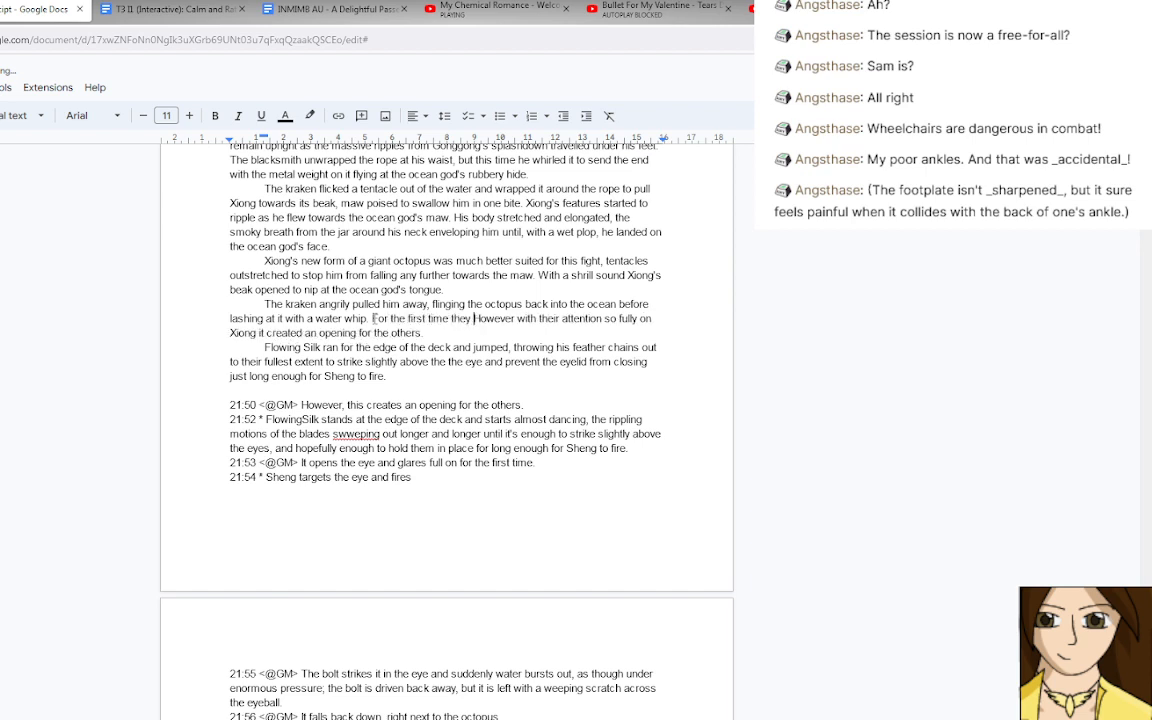
key("BackSpace")
key("BackSpace")
type("god")
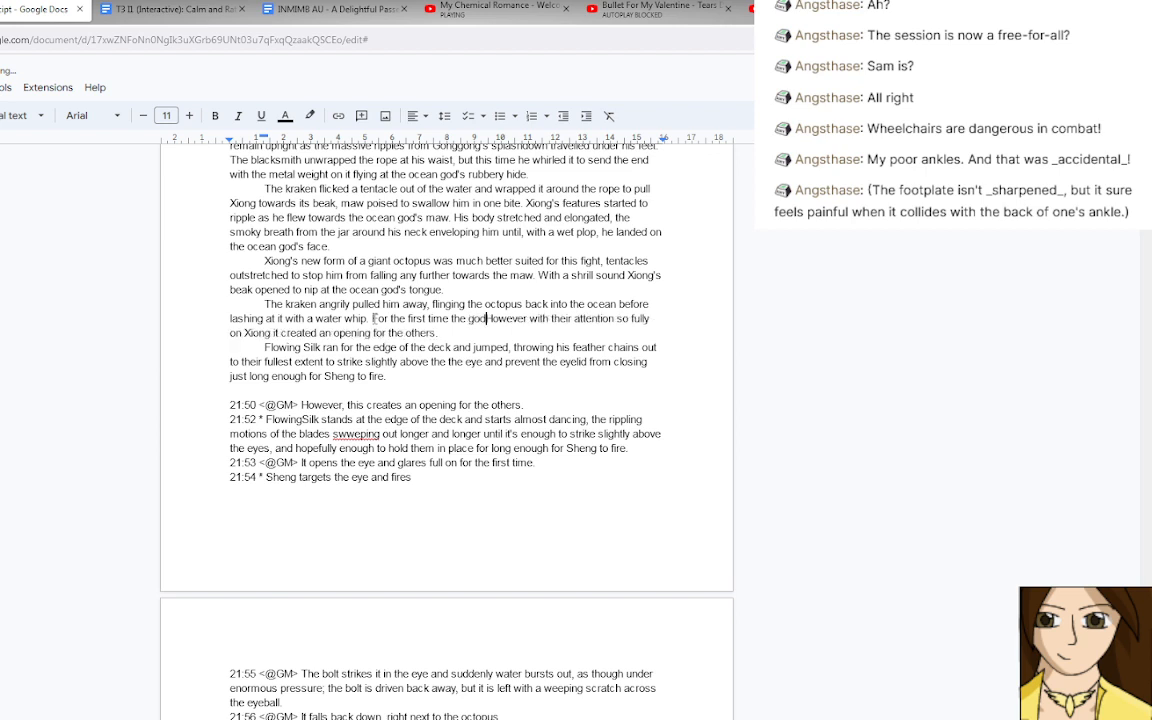
key("BackSpace")
key("BackSpace")
key("BackSpace")
type("Go")
type("d fully open")
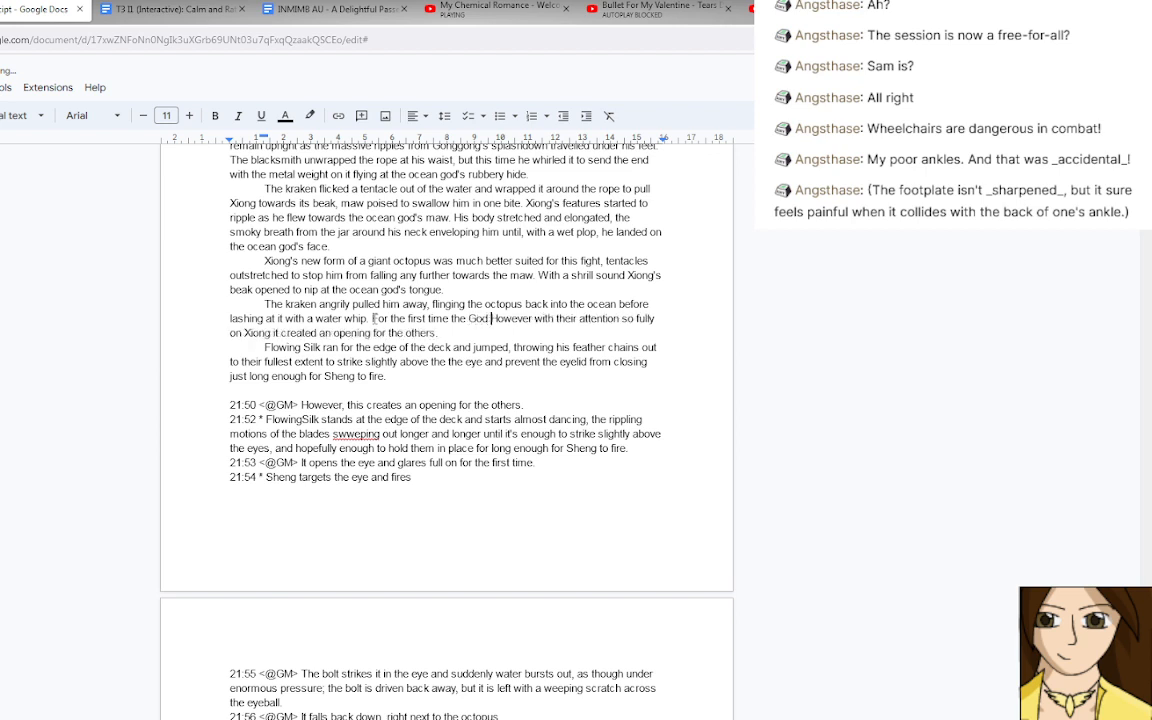
type("ed the eye ")
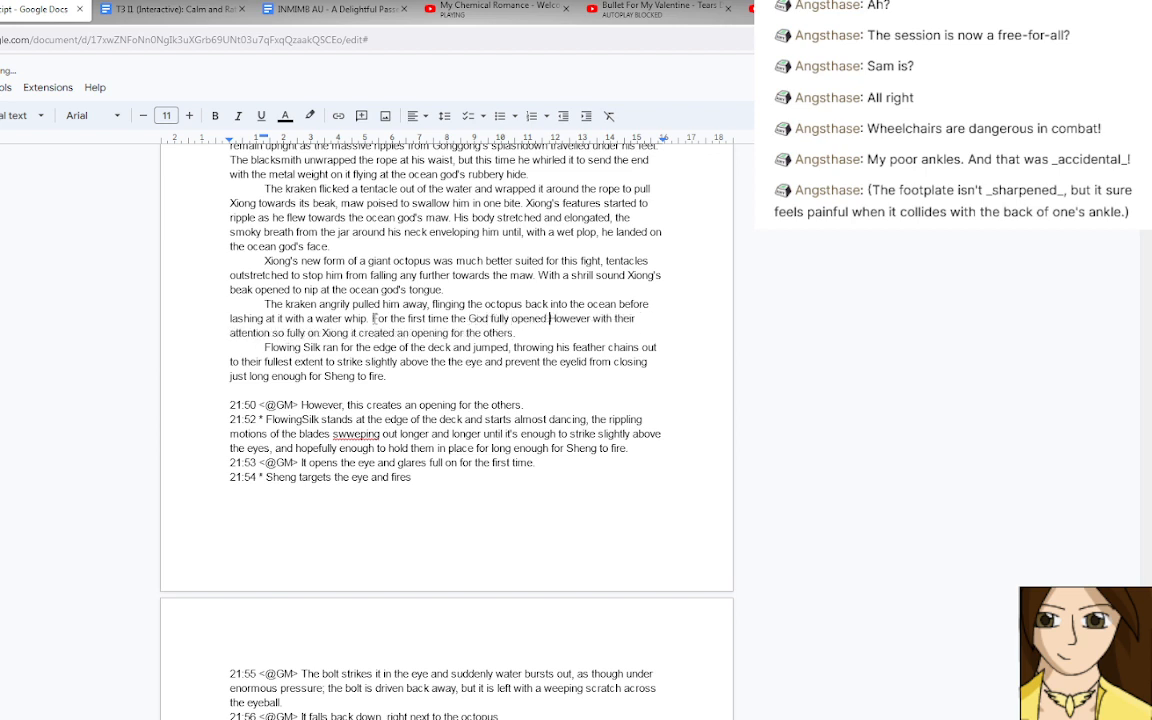
type("to gla")
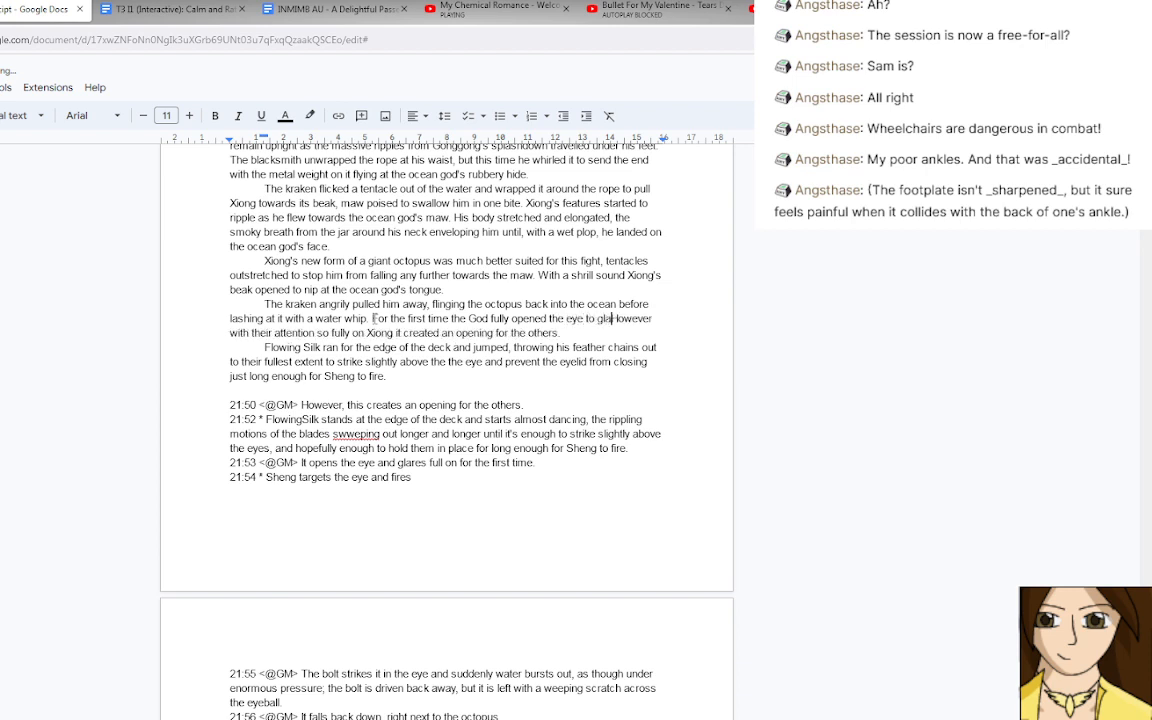
key("BackSpace")
key("BackSpace")
key("BackSpace")
key("BackSpace")
key("BackSpace")
key("BackSpace")
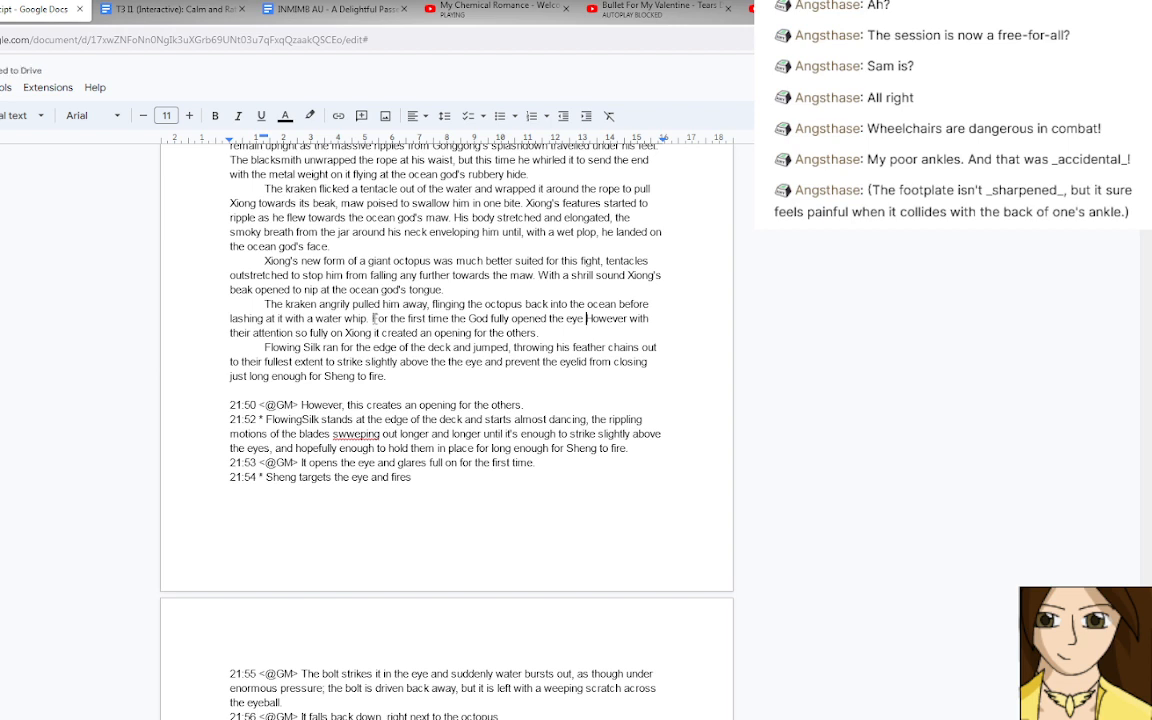
Finish the God sentence with "to turn its impressive glare on Xiong." and start a new paragraph before "However".
type("to turn its impress")
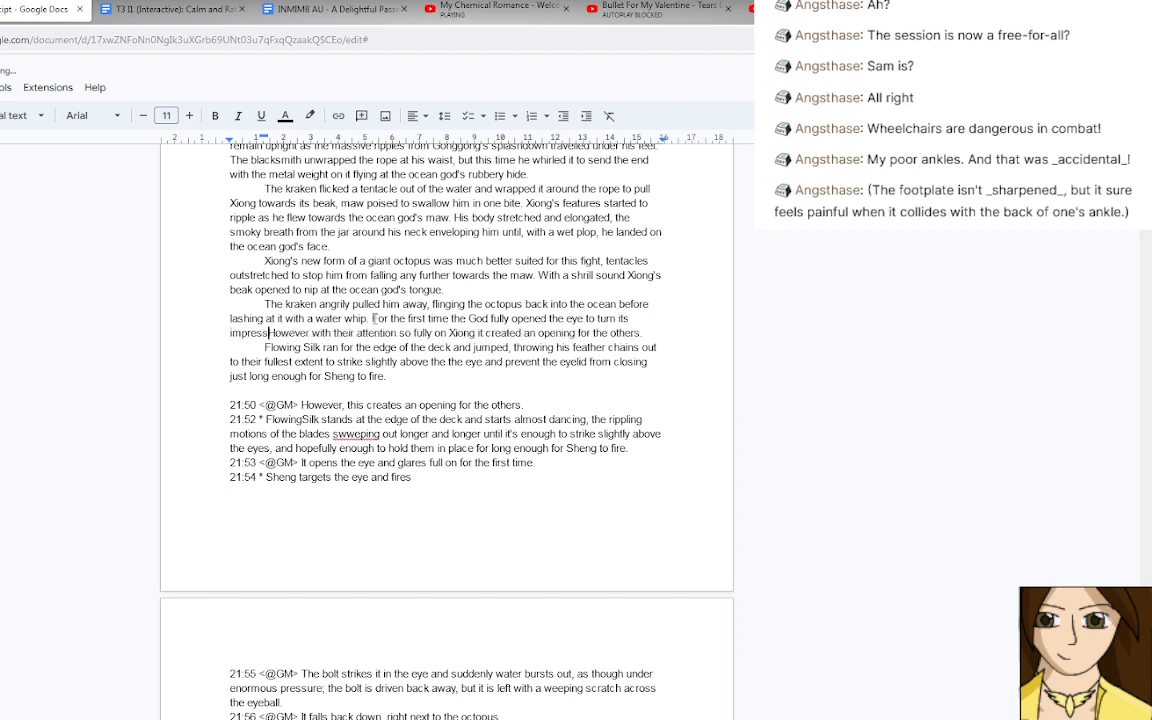
type("ive glare on ")
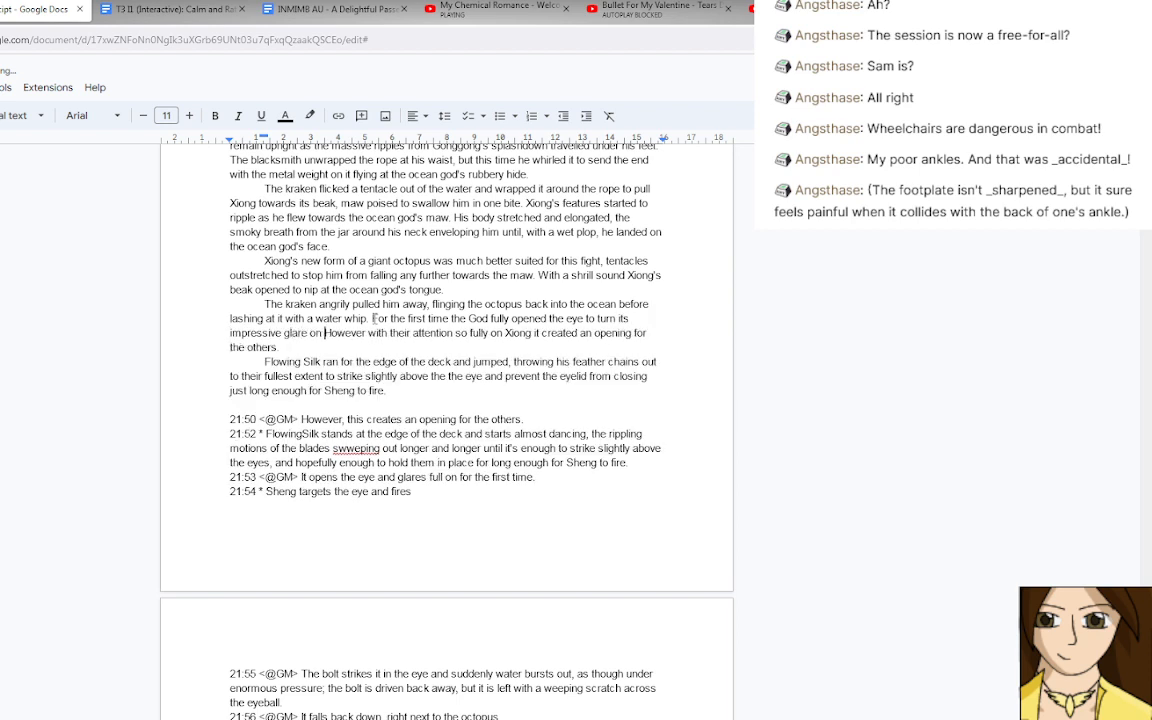
type("Xiong.")
key("Return")
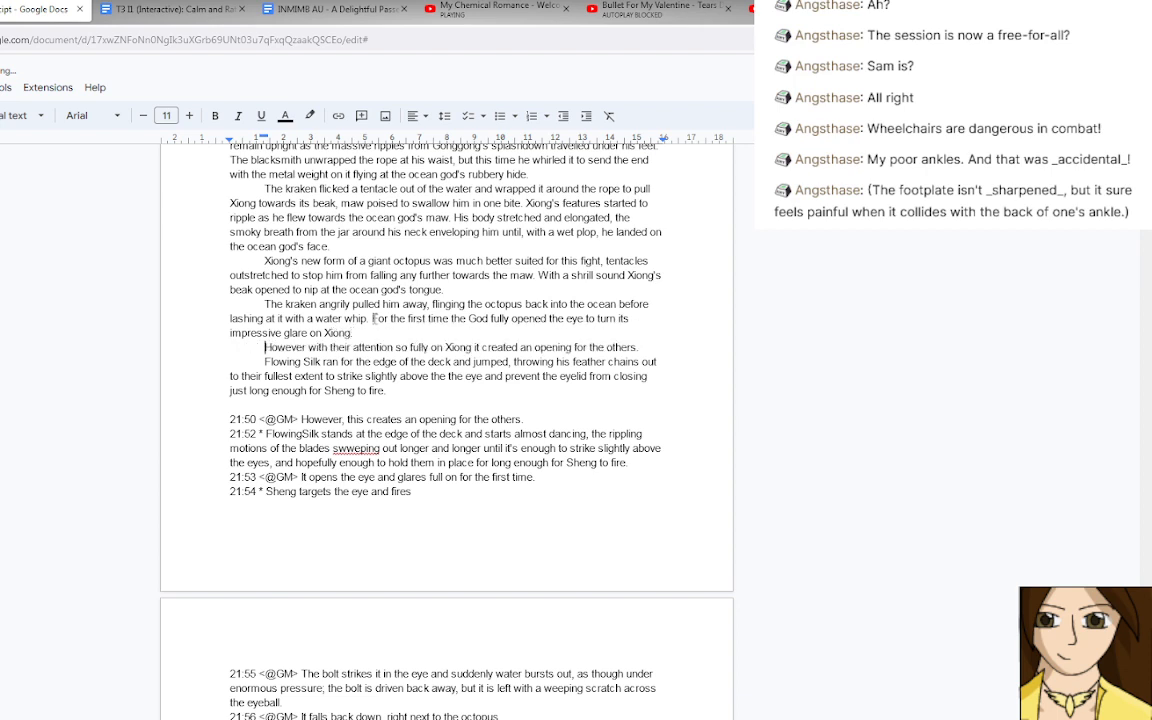
Merge the Flowing Silk paragraph into the "However with their attention so fully on Xiong" paragraph above it.
left_click(643, 347)
key("Right")
key("BackSpace")
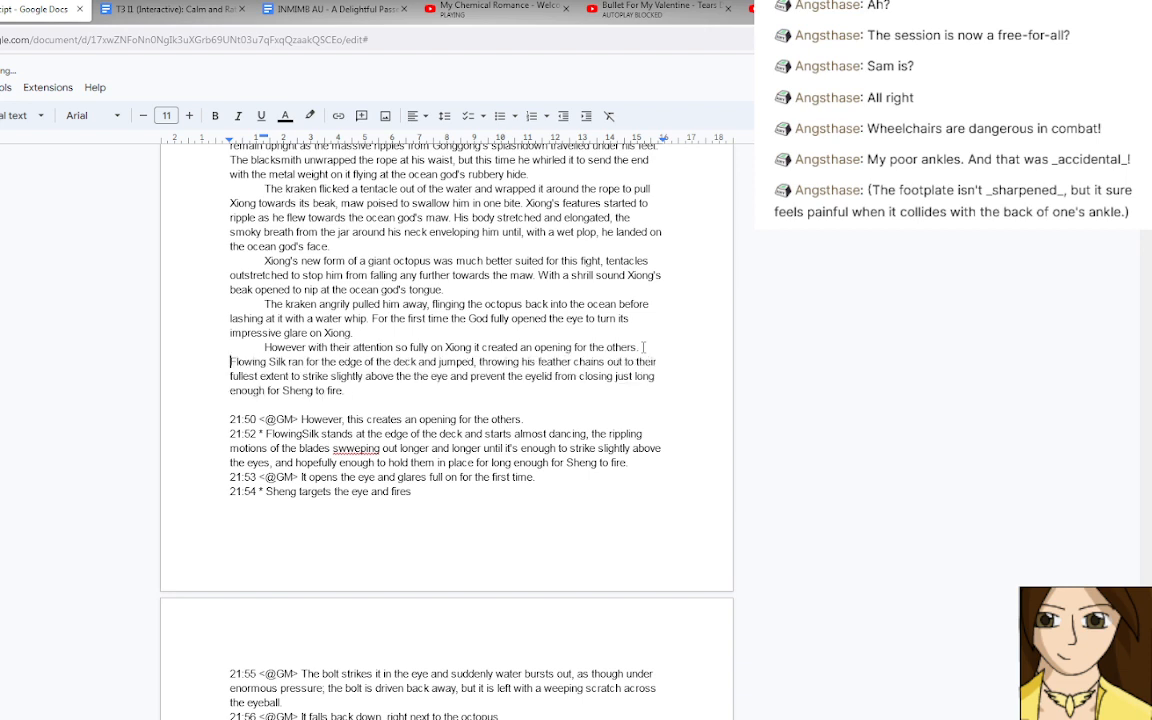
scroll(463, 394, "down", 1)
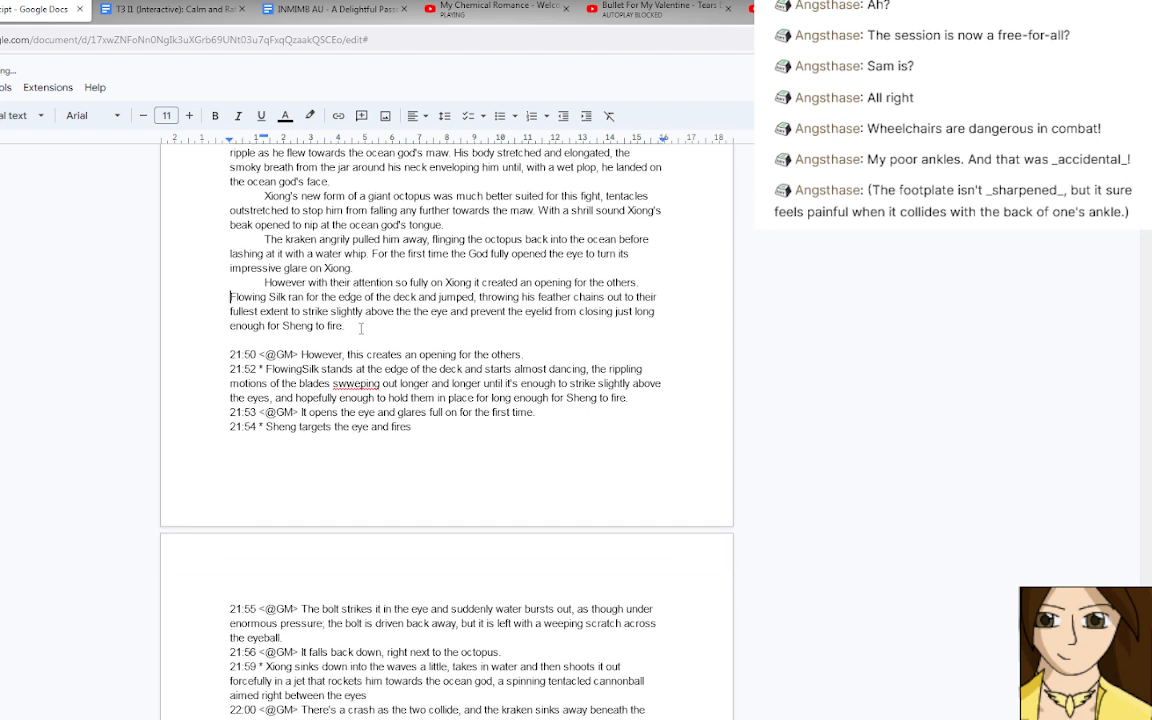
Delete the raw log lines from 21:50 to 21:54 and start a new paragraph after "enough for Sheng to fire.".
left_click_drag(350, 327, 417, 427)
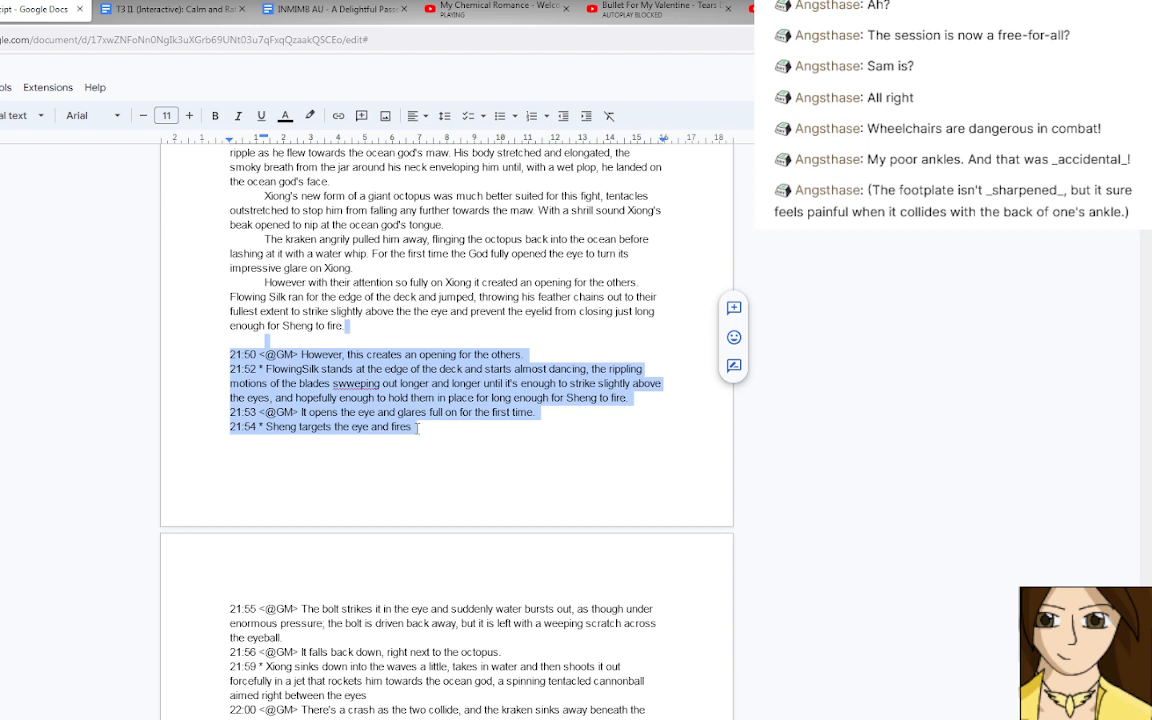
key("BackSpace")
key("Return")
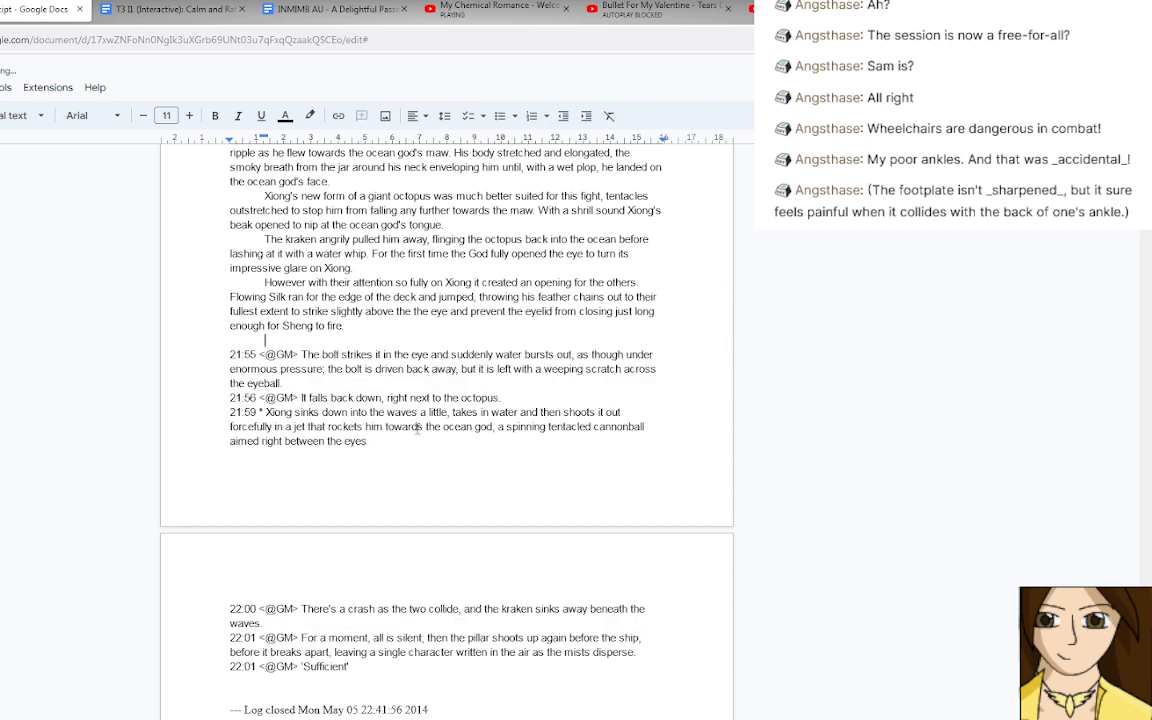
type("The bolt flew")
key("BackSpace")
key("BackSpace")
key("BackSpace")
key("BackSpace")
key("BackSpace")
key("BackSpace")
key("BackSpace")
key("BackSpace")
key("BackSpace")
key("BackSpace")
key("BackSpace")
key("BackSpace")
key("BackSpace")
Write "Sheng released and the bolt flew true" in the new paragraph and leave off the closing comma.
type("Sheng released ")
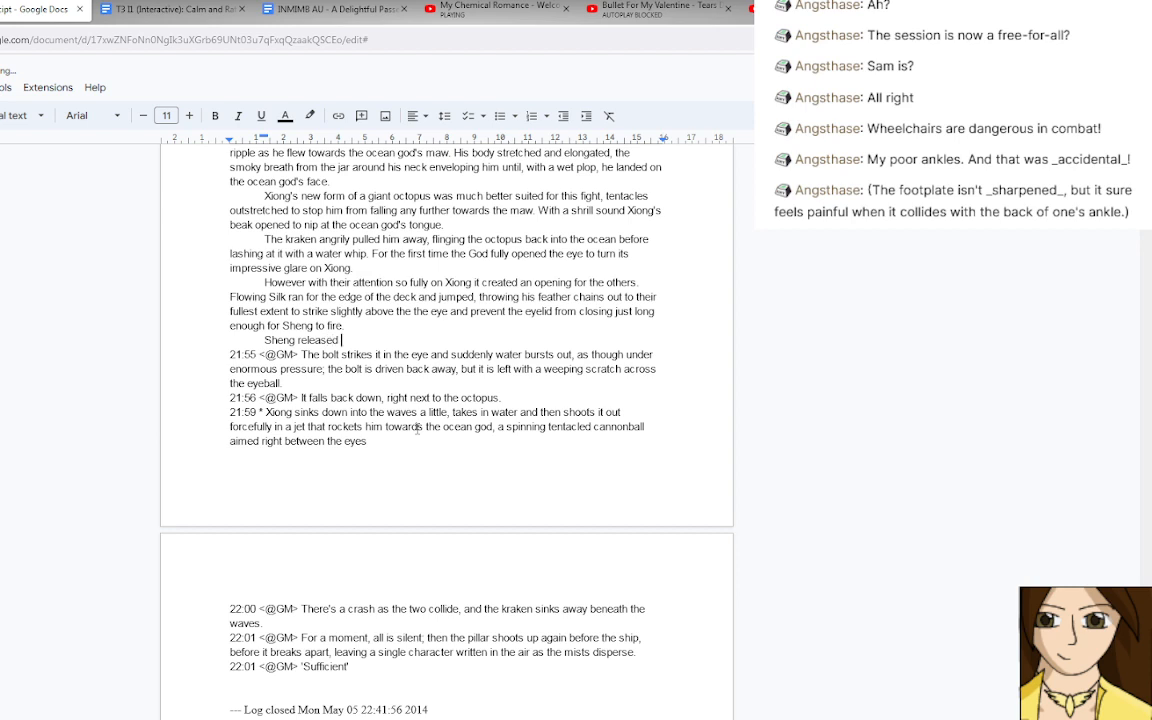
type("and the bolt flew true.")
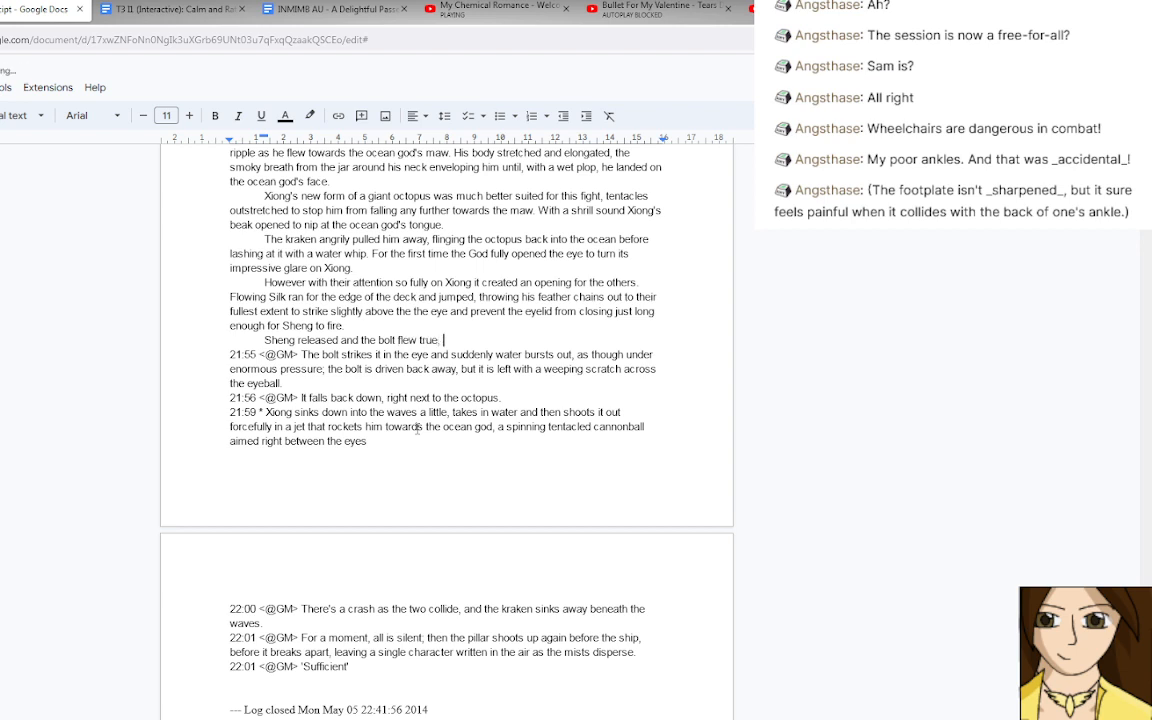
key("BackSpace")
key("BackSpace")
type(",")
left_click_drag(447, 342, 438, 341)
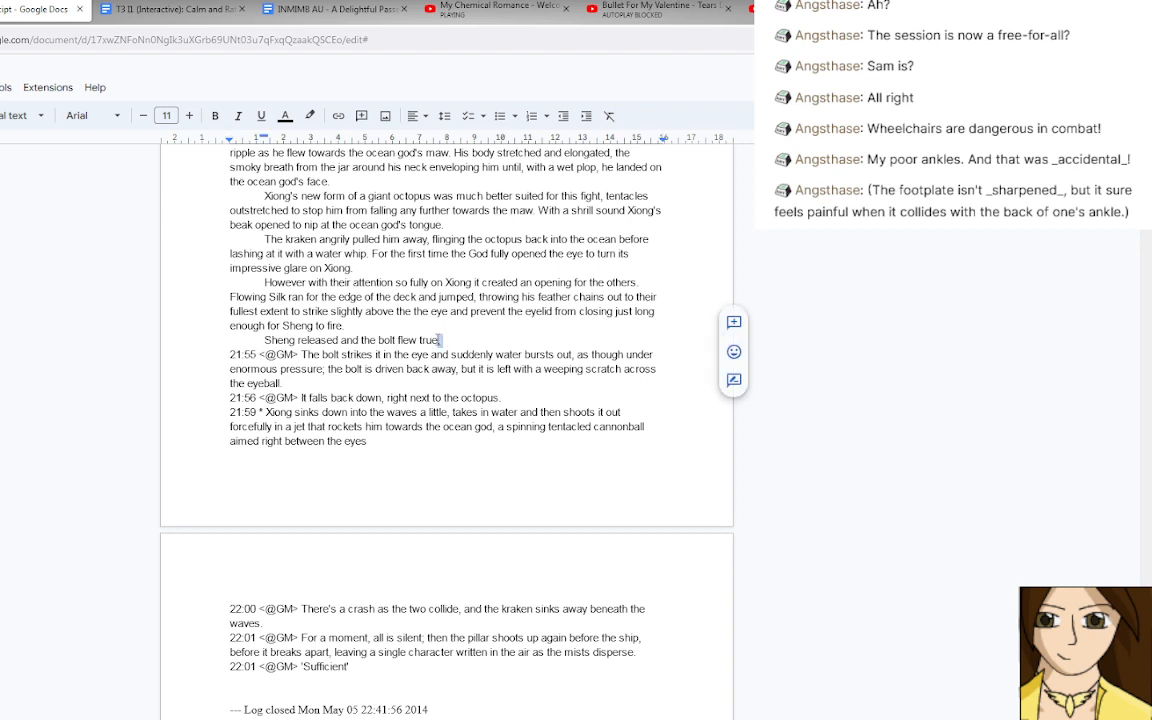
key("BackSpace")
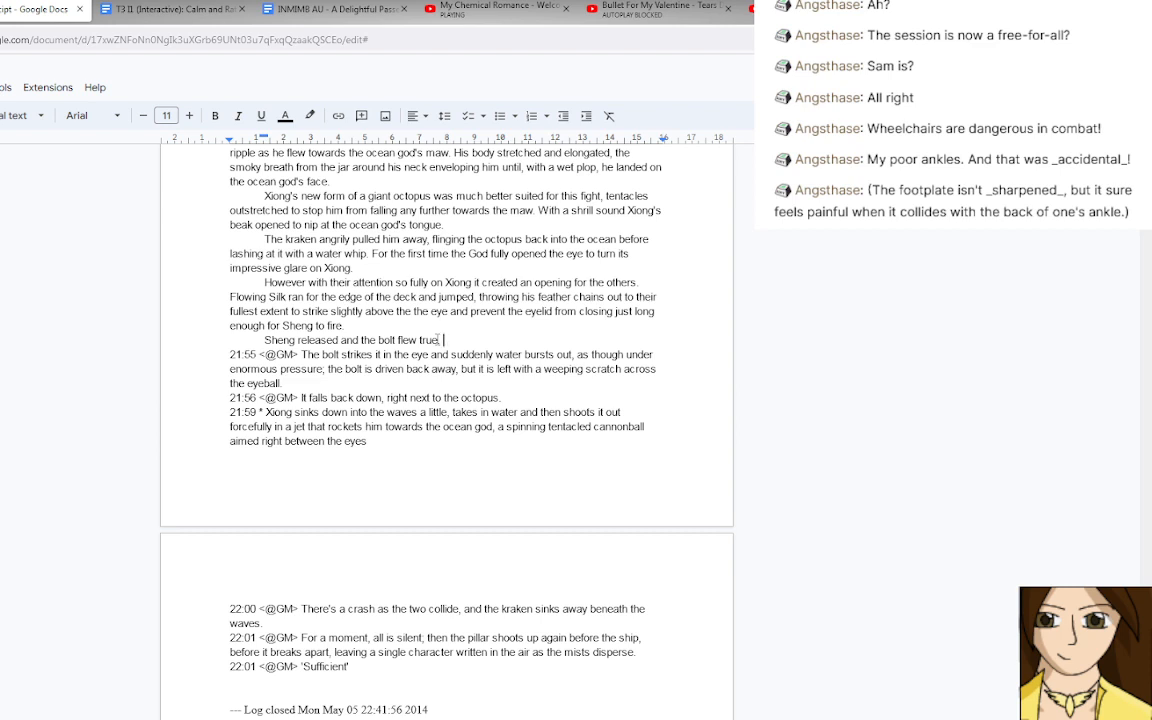
Close the sentence and add "The bolt struck the eye and water burst out as though under extreme pressure.".
type(". The bolt struck the eye and")
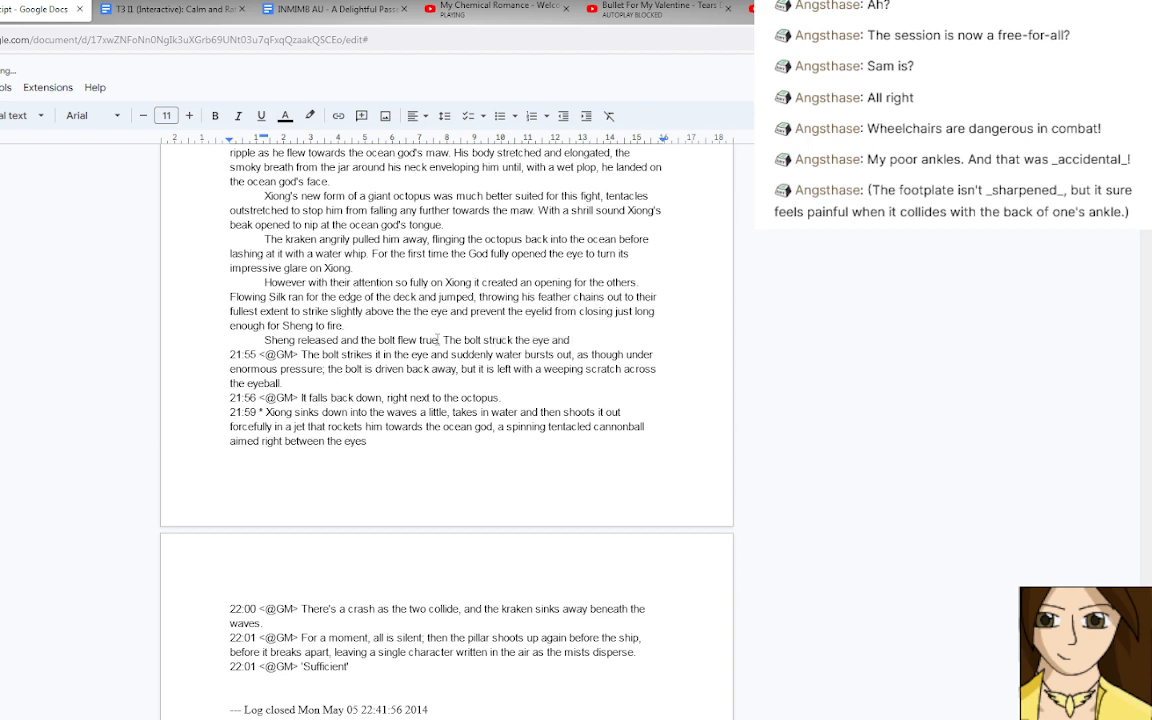
type(" water burst out")
type("as though und")
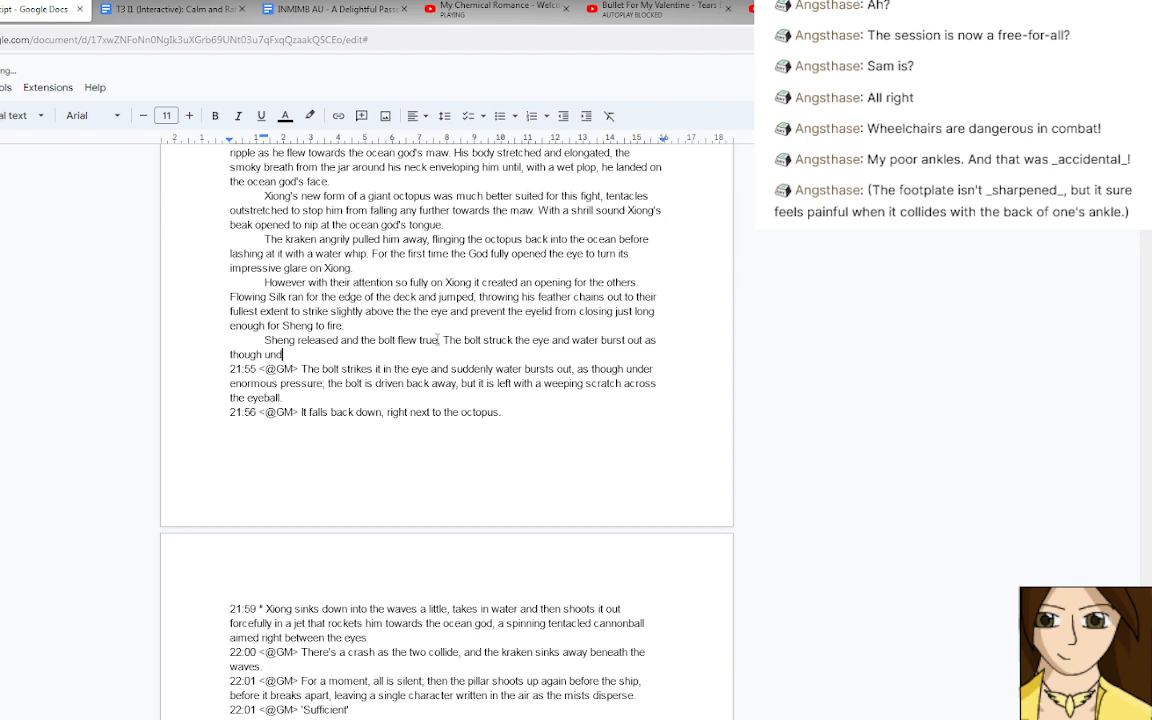
type("er extreme pressure.")
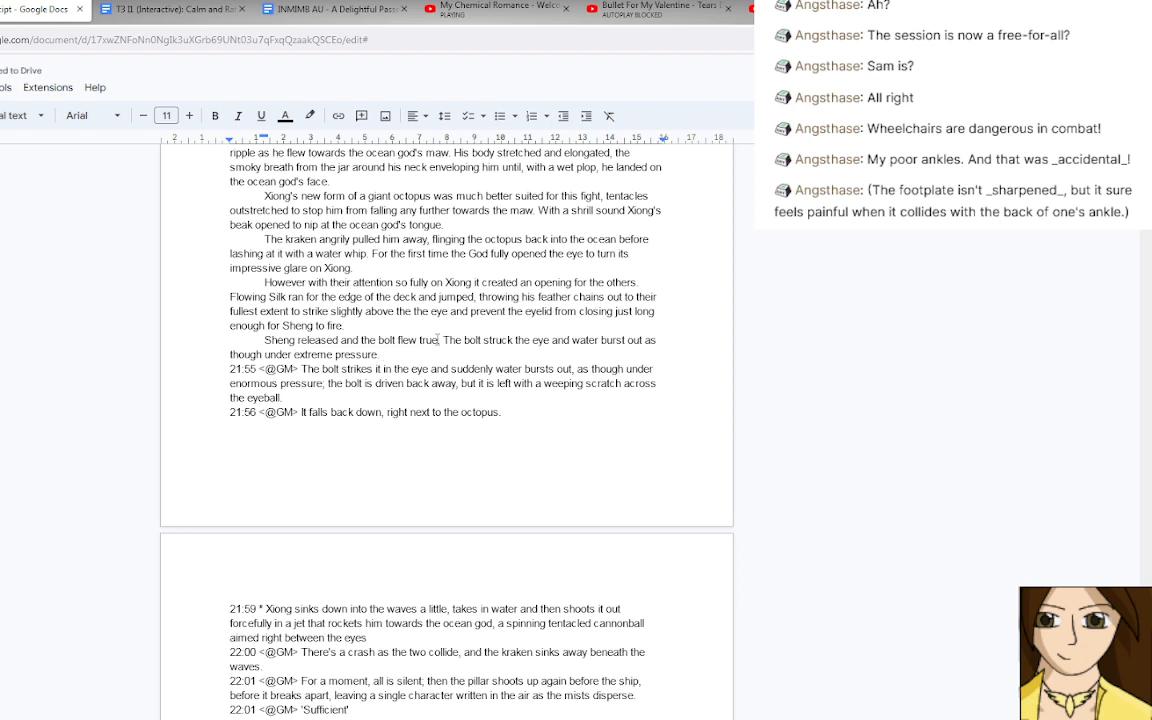
Add "The bolt was driven back away, but the Kraken was left with a weeping scratch upon the eye" to the Sheng paragraph.
type("The bolt was dri")
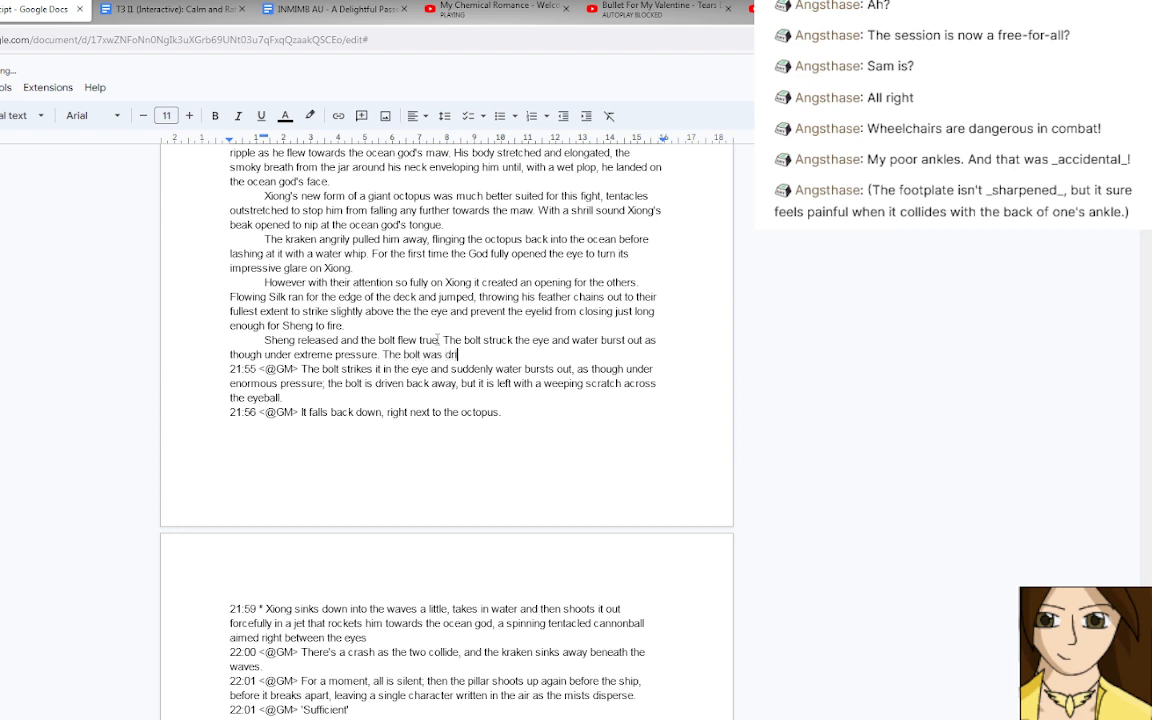
type("ven back away, but the ")
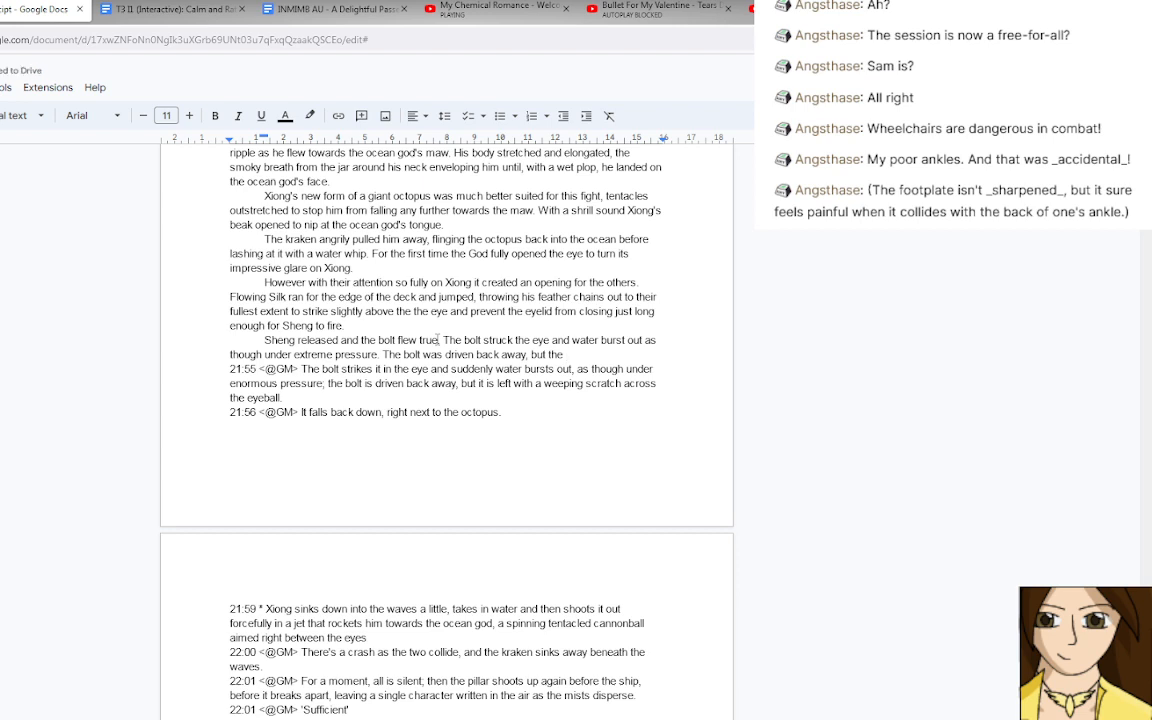
type("Kraken was left with a w")
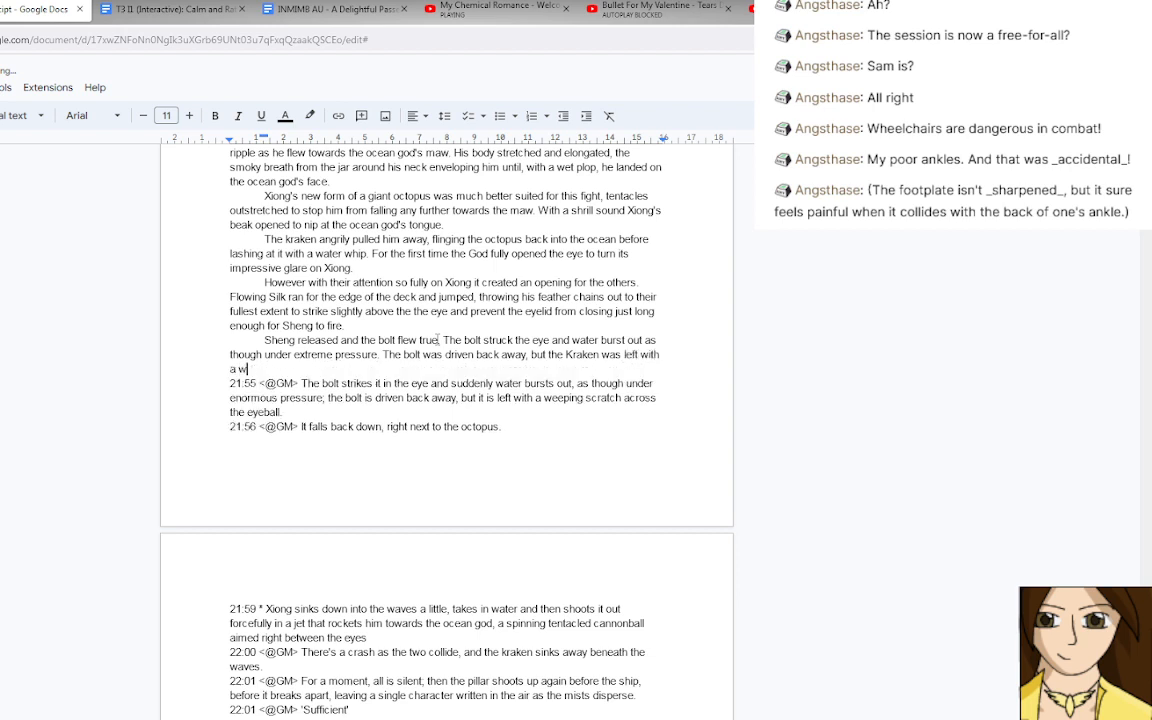
type("eeping scratch upon the eye")
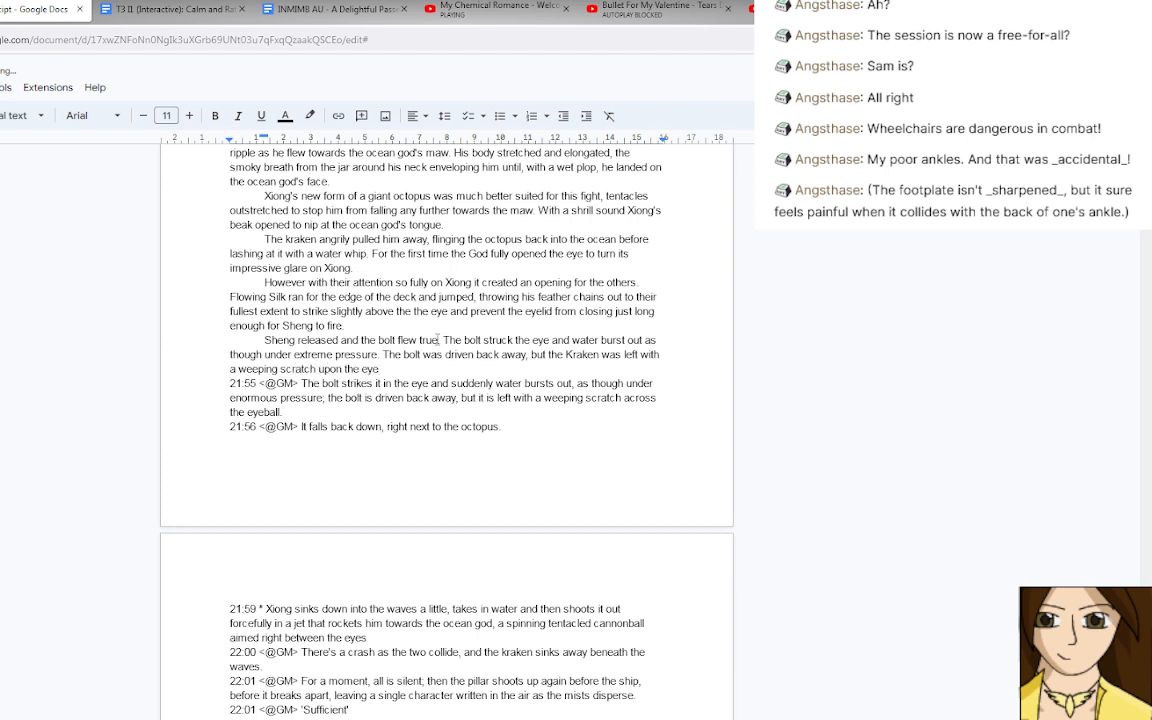
Replace the sentence ending "upon the eye" with "across the eyeball.".
key("BackSpace")
key("BackSpace")
key("BackSpace")
key("BackSpace")
key("BackSpace")
key("BackSpace")
key("BackSpace")
key("BackSpace")
key("BackSpace")
key("BackSpace")
key("BackSpace")
key("BackSpace")
type("across the eyeball.")
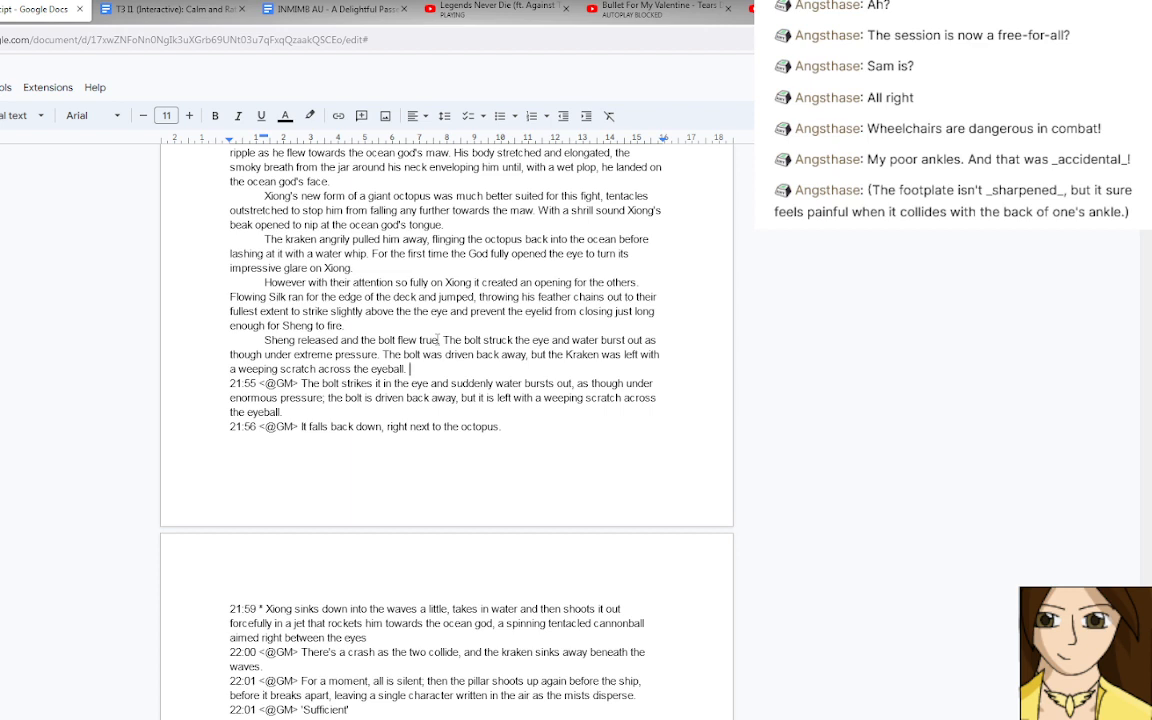
type("Flo")
key("BackSpace")
key("BackSpace")
key("BackSpace")
Start a new paragraph with "Flowing Silk leapt away, using his feather chains".
key("Return")
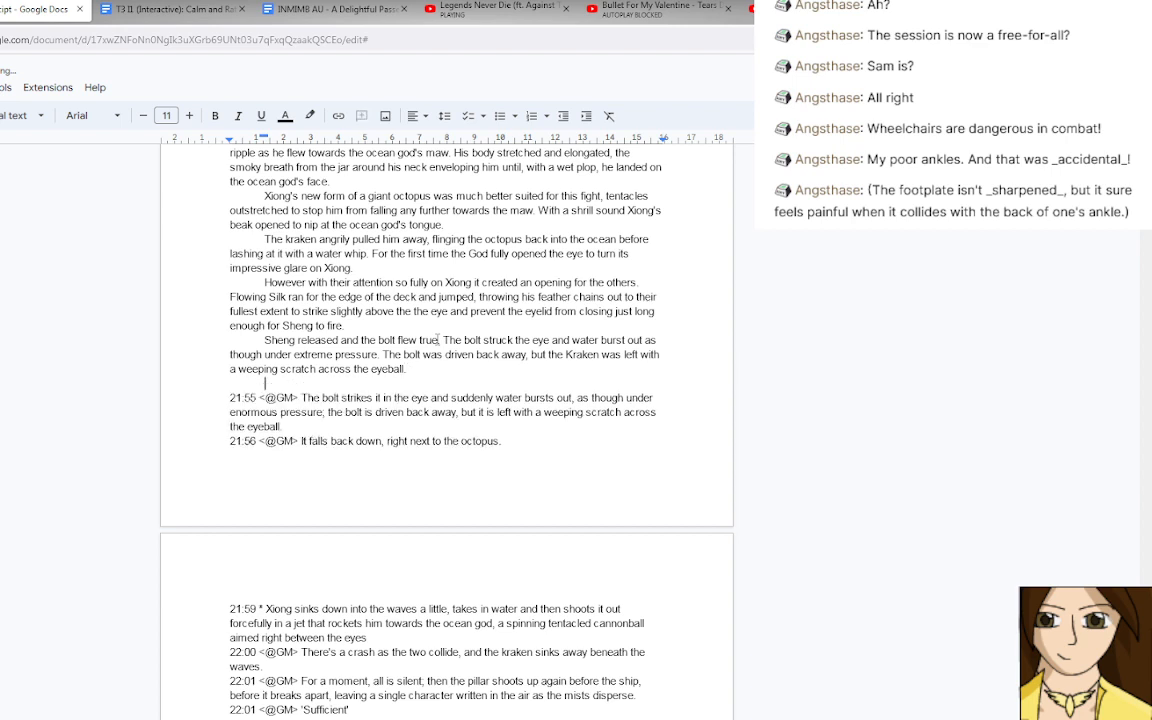
type("Flowing Silk leapt aw")
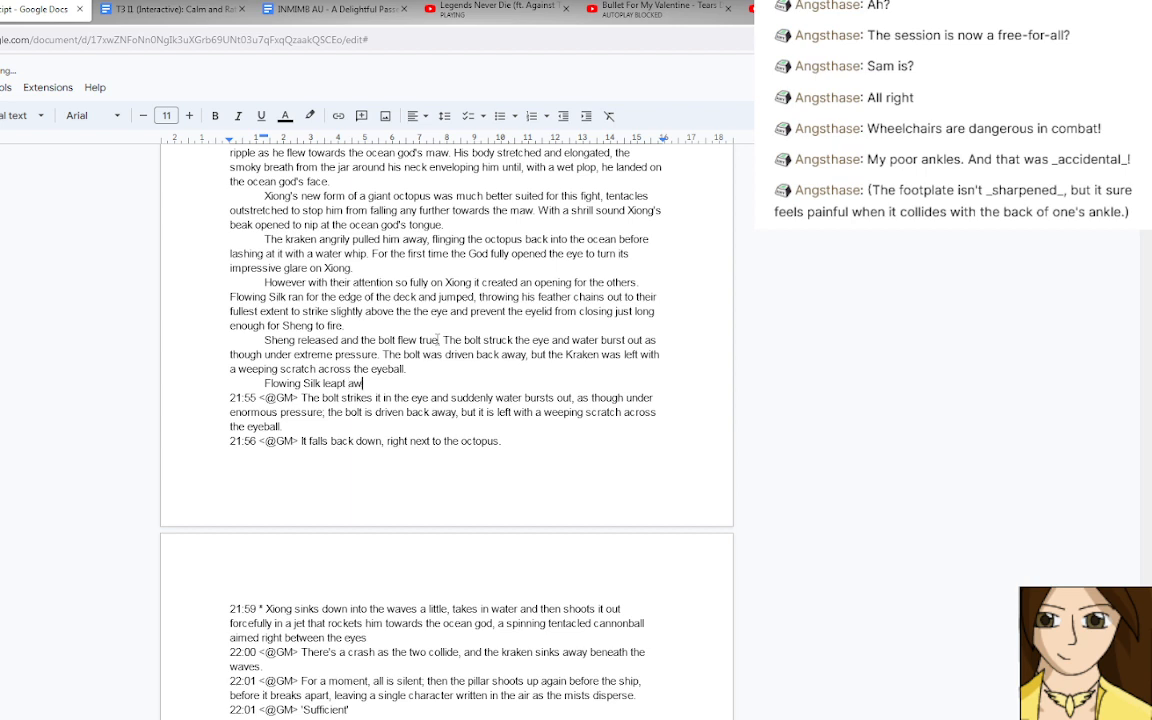
type("ay, using his feather chains ")
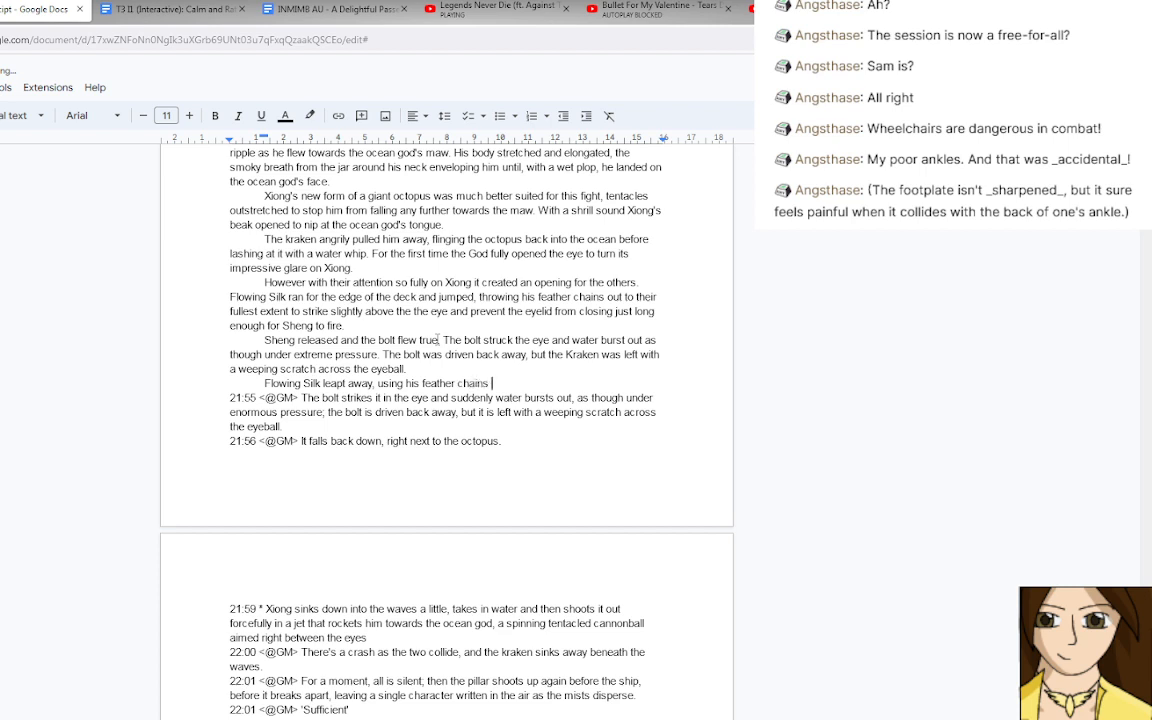
type("to wrap around the rigging and")
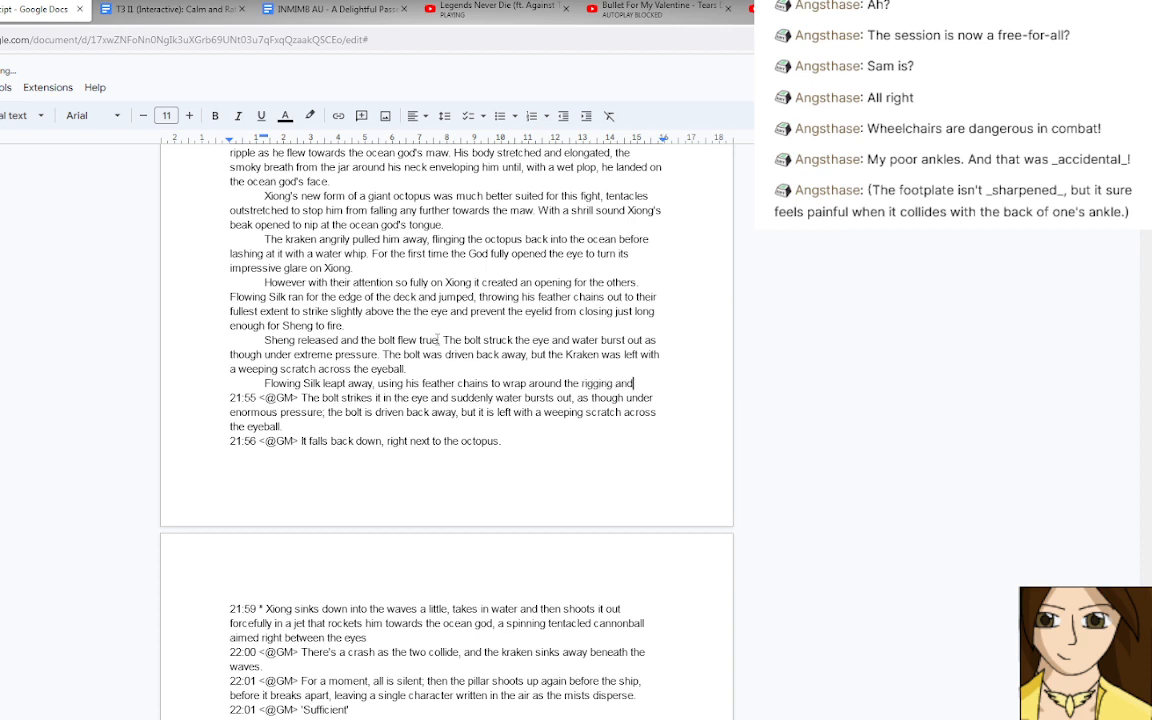
type(" pull him back to the ")
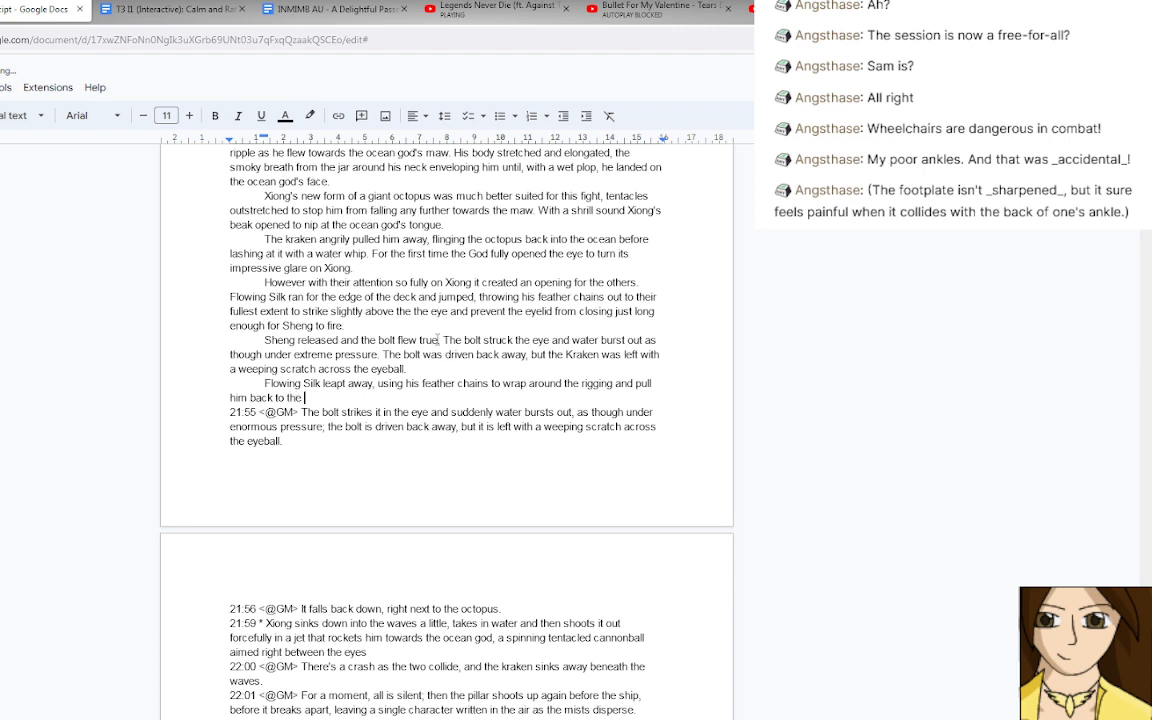
type("ship as the bolt")
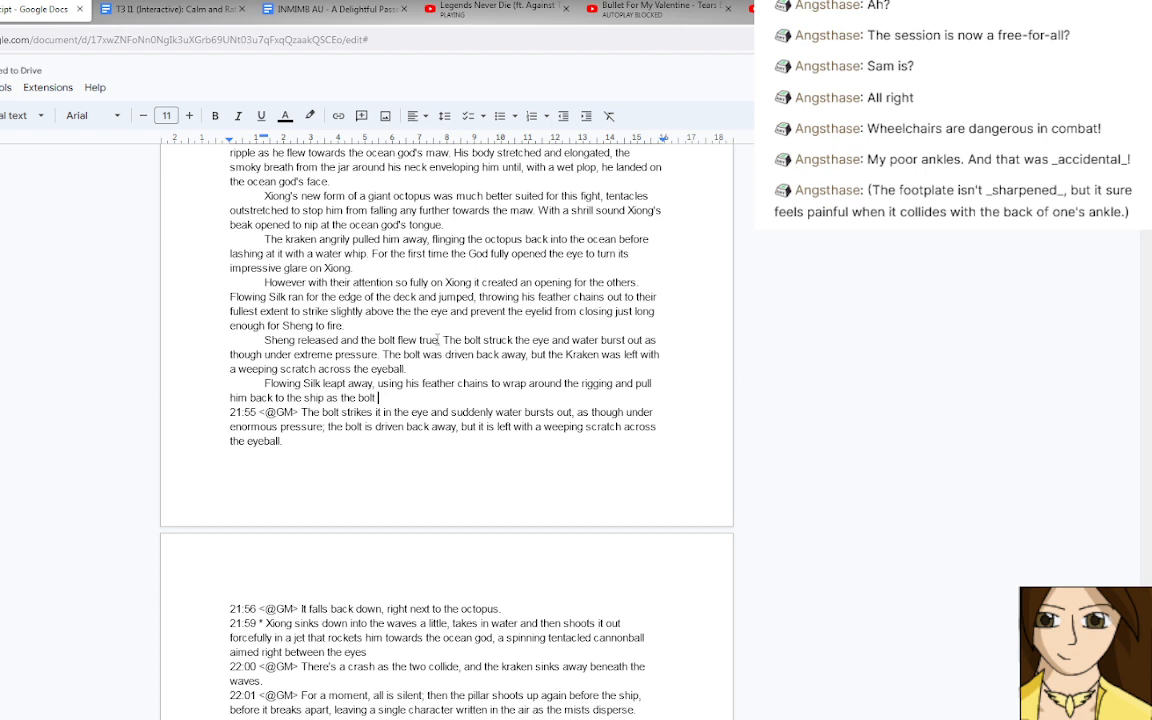
type(" fa")
type("ll")
key("BackSpace")
key("BackSpace")
key("BackSpace")
key("BackSpace")
key("BackSpace")
key("BackSpace")
key("BackSpace")
key("BackSpace")
key("BackSpace")
key("BackSpace")
key("BackSpace")
key("BackSpace")
key("BackSpace")
type("the kraken fell back")
type("the waves")
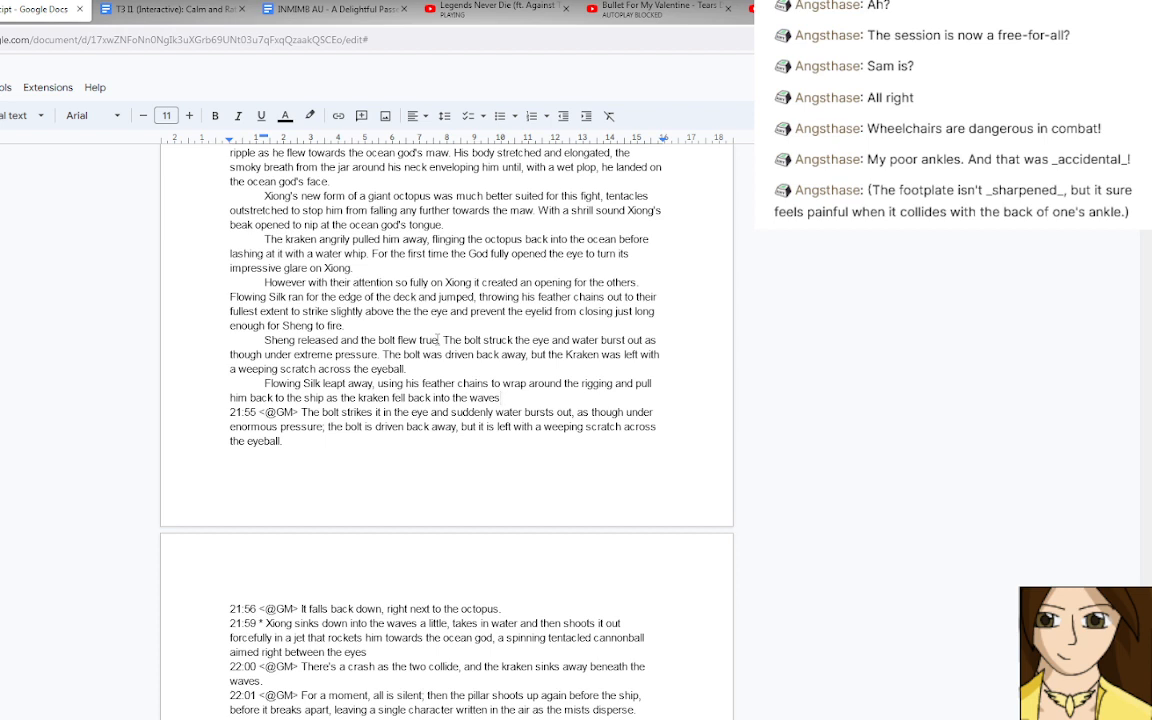
key("BackSpace")
key("BackSpace")
key("BackSpace")
key("BackSpace")
key("BackSpace")
key("BackSpace")
key("BackSpace")
key("BackSpace")
key("BackSpace")
key("BackSpace")
key("BackSpace")
key("BackSpace")
key("BackSpace")
key("BackSpace")
key("BackSpace")
key("BackSpace")
key("BackSpace")
key("BackSpace")
key("BackSpace")
key("BackSpace")
key("BackSpace")
key("BackSpace")
key("BackSpace")
key("BackSpace")
key("BackSpace")
key("BackSpace")
key("BackSpace")
key("BackSpace")
key("BackSpace")
key("BackSpace")
key("BackSpace")
key("BackSpace")
key("BackSpace")
key("BackSpace")
key("BackSpace")
key("BackSpace")
key("BackSpace")
key("BackSpace")
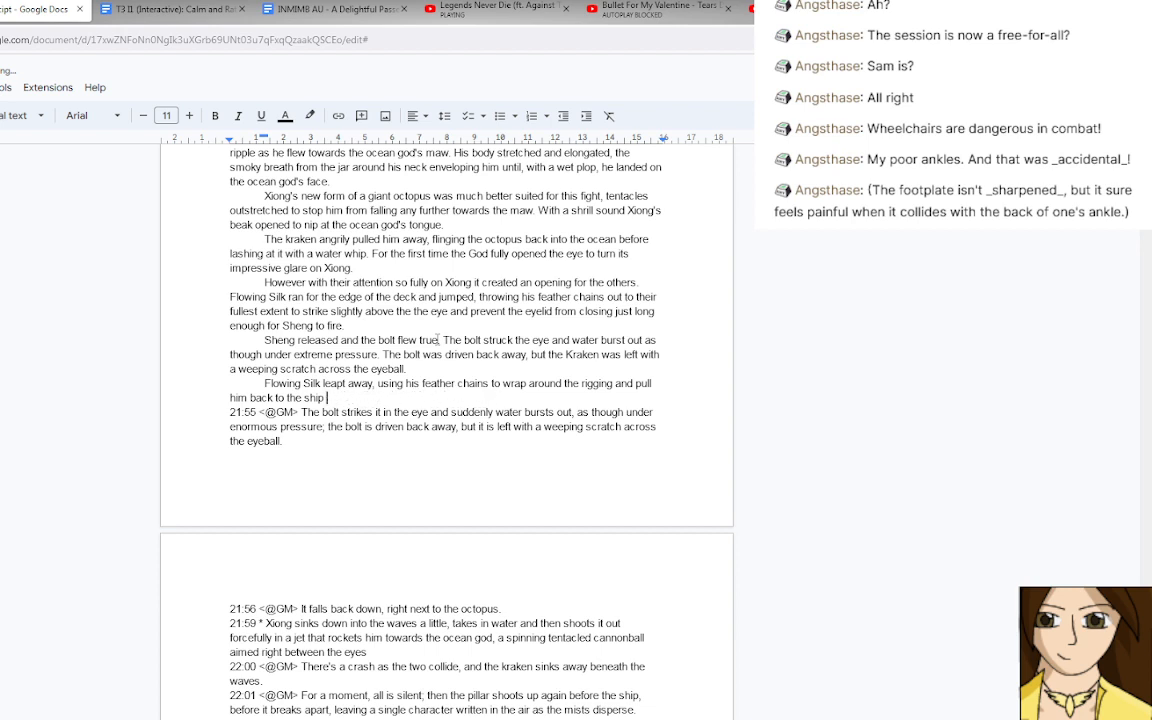
End the Flowing Silk sentence with "as the bolt fell into the water right next to Xiong.".
type("as the bolt fell into the water ")
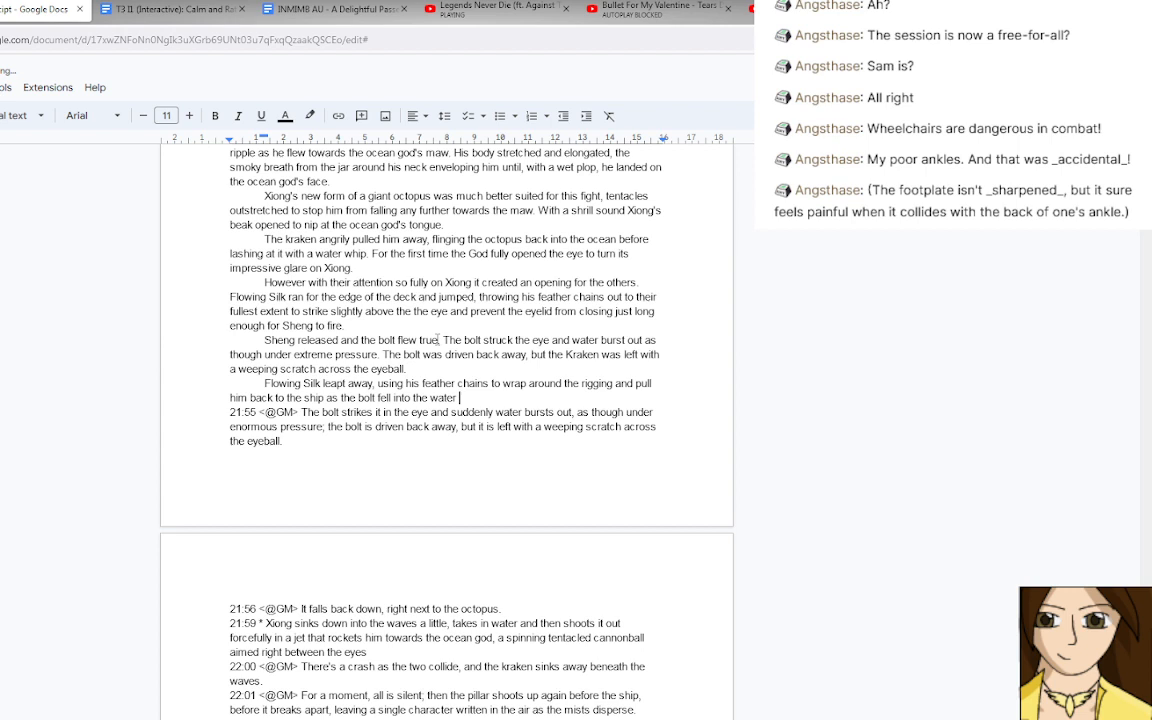
type("right next to")
type(" the")
key("BackSpace")
type(".")
key("BackSpace")
key("BackSpace")
key("BackSpace")
key("BackSpace")
type("Xiong.")
Start a new paragraph with the 21:59 Xiong text, deleting the 21:55 and 21:56 log lines and the 21:59 timestamp before it.
key("Return")
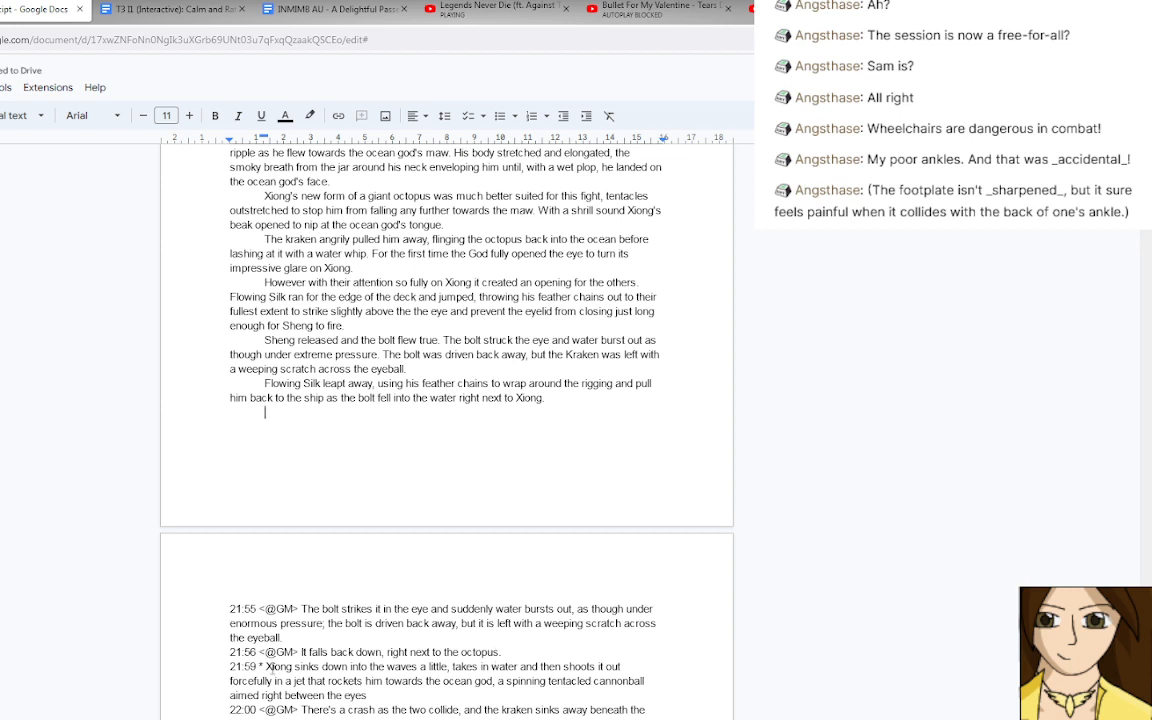
left_click_drag(270, 666, 268, 427)
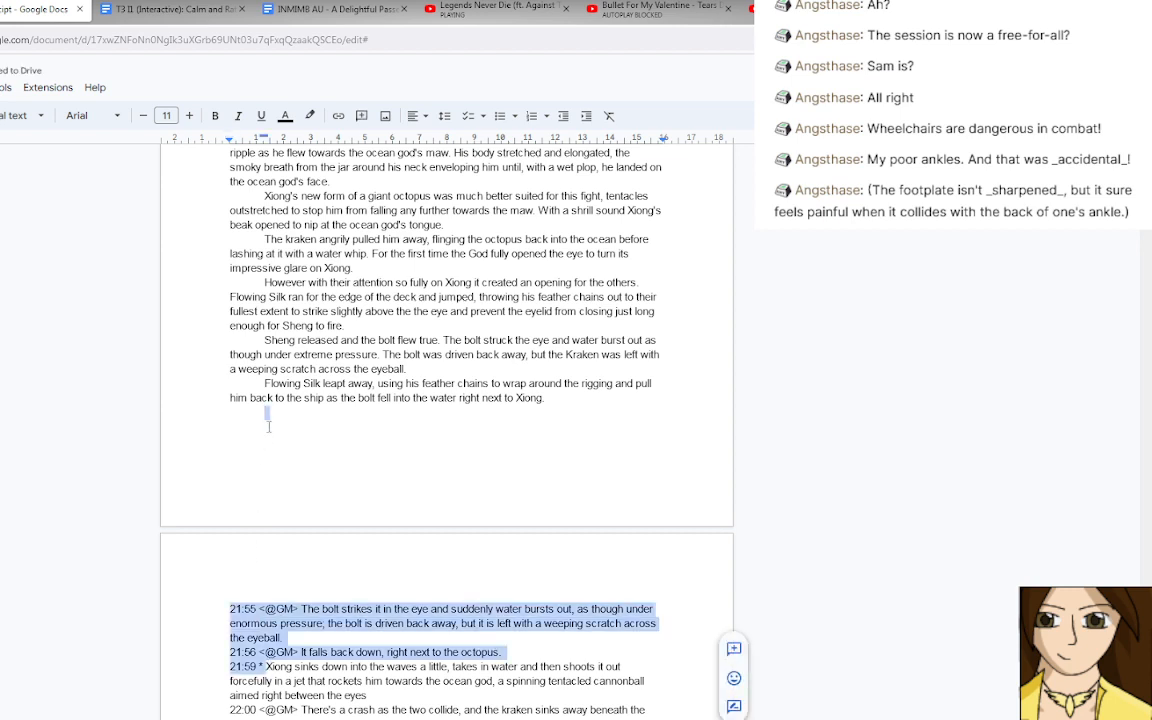
key("BackSpace")
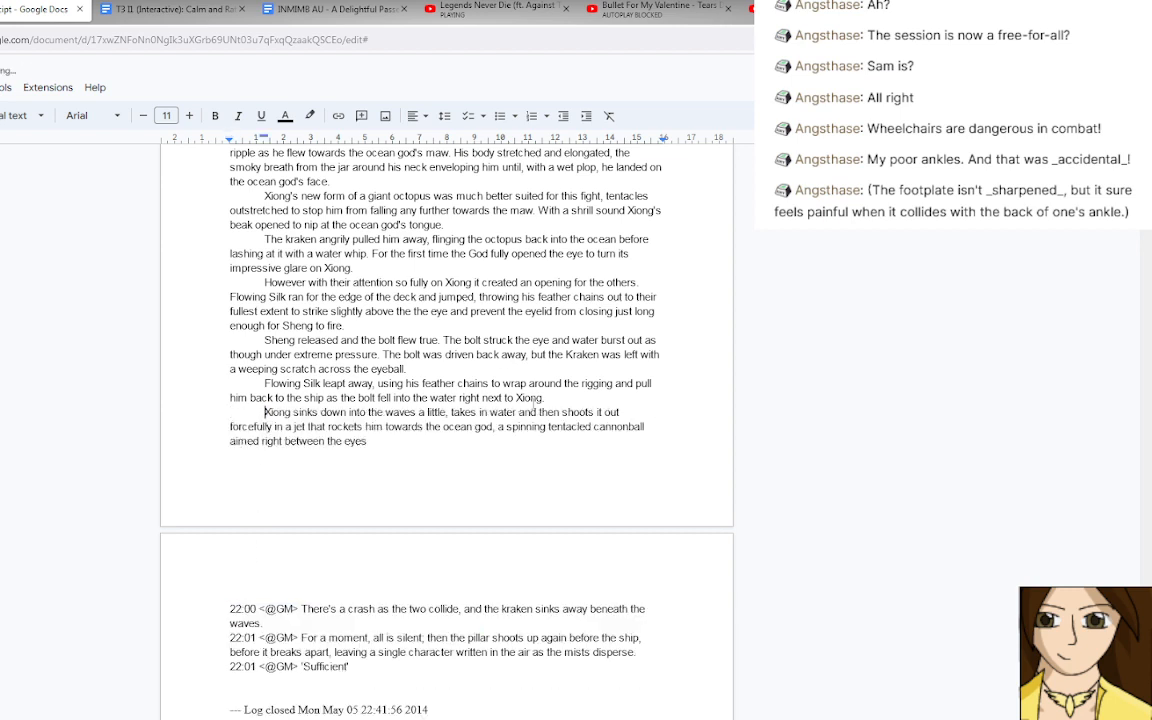
Replace "Xiong" with "the octopus" at the end of the Flowing Silk paragraph.
left_click(516, 397)
type("the octopus")
key("Delete")
key("Delete")
key("Delete")
key("Delete")
key("Delete")
key("Delete")
Change "sinks" to "sank" in the Xiong paragraph and insert "with the bolt" after "a little".
double_click(306, 412)
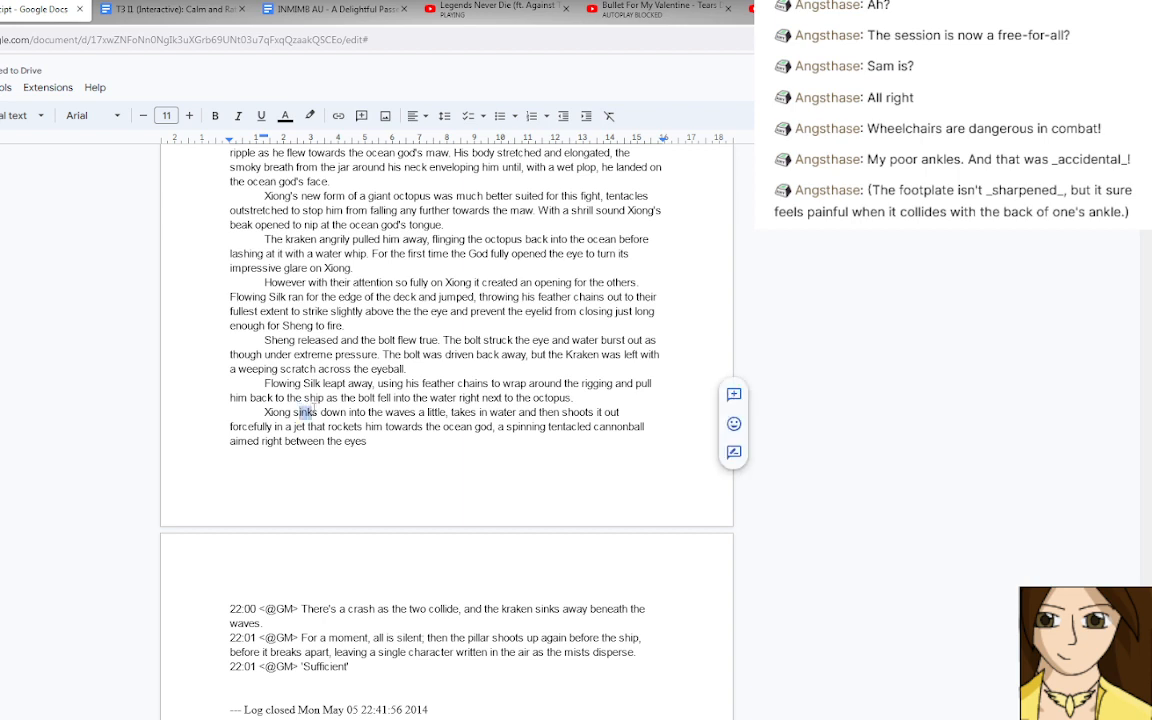
type("sank")
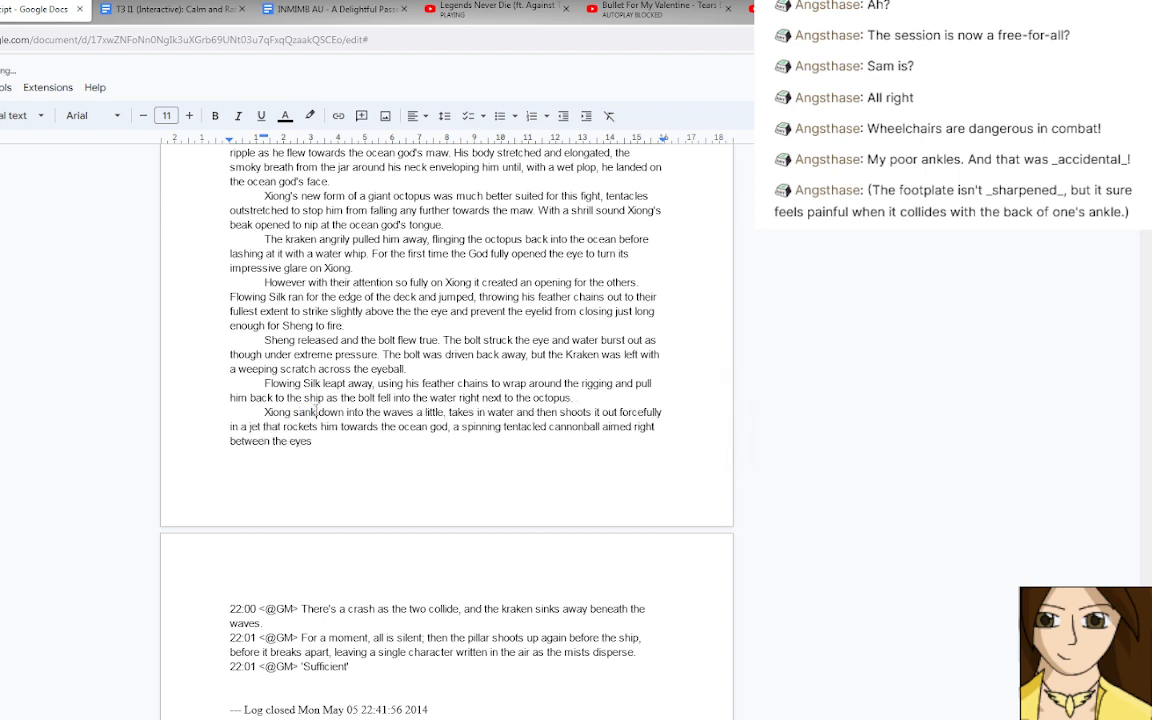
left_click(444, 412)
key("BackSpace")
type("with the")
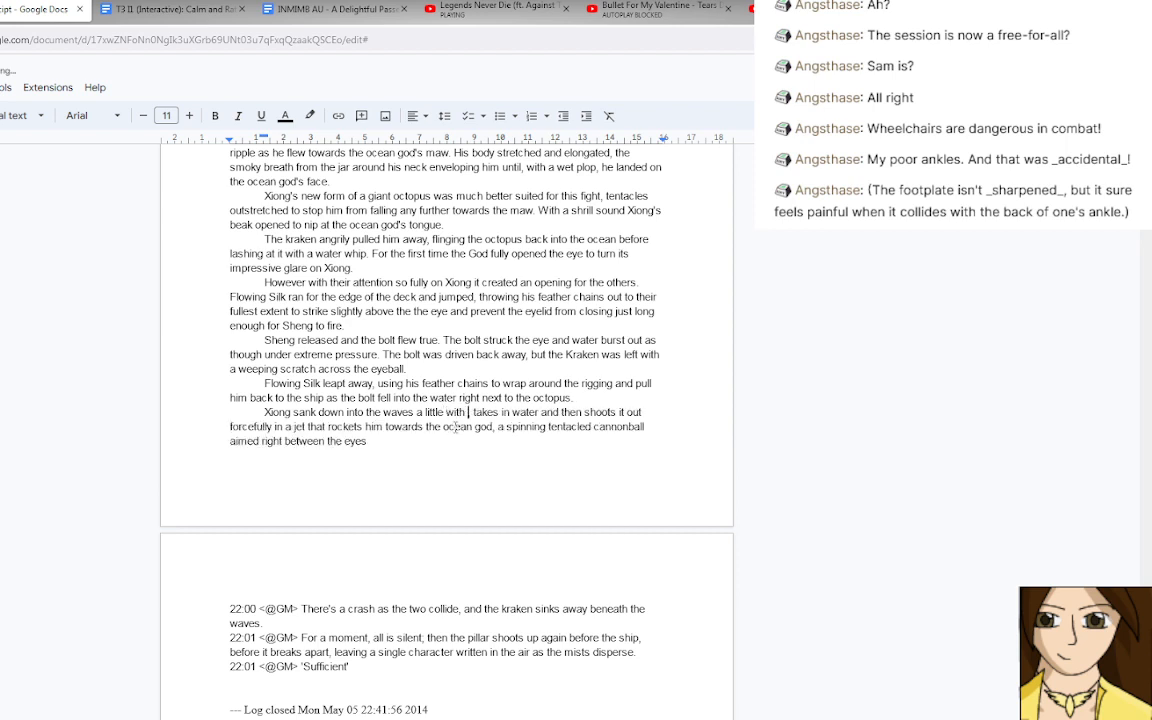
type(" bolt, t")
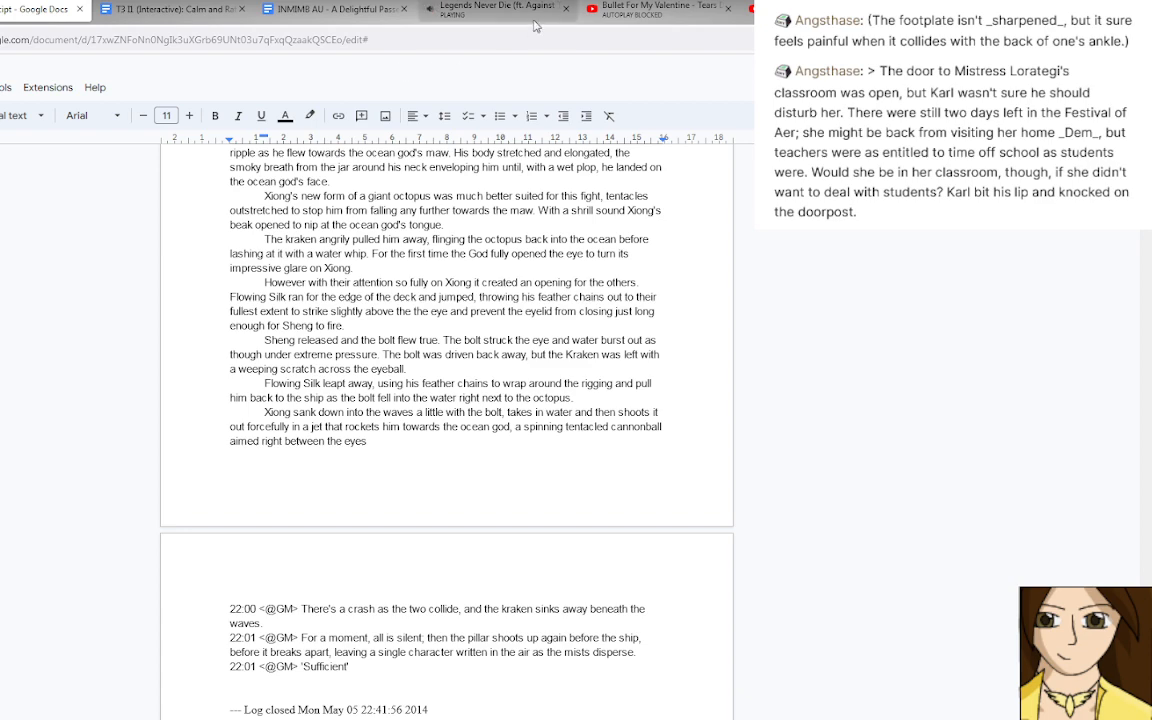
Check the music video playing on YouTube and return to the transcript document.
left_click(560, 7)
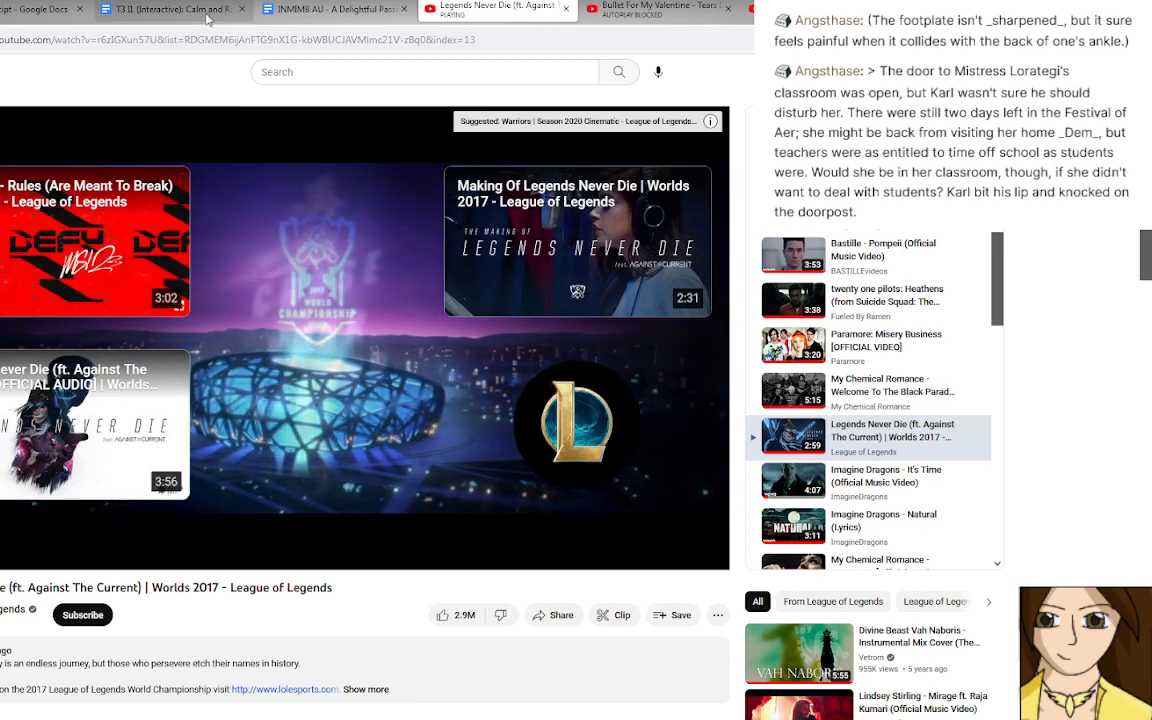
left_click(212, 14)
left_click(45, 10)
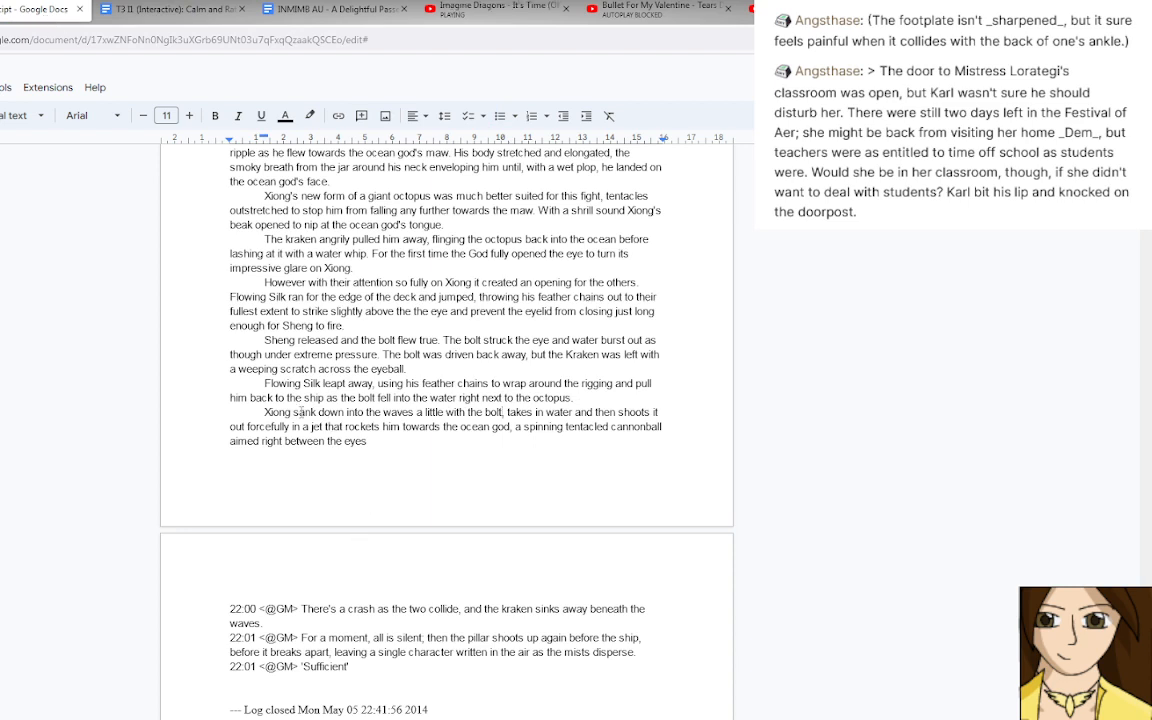
Change "sank" to "sunk" and delete "a little" in the opening sentence of the Xiong paragraph.
left_click(301, 411)
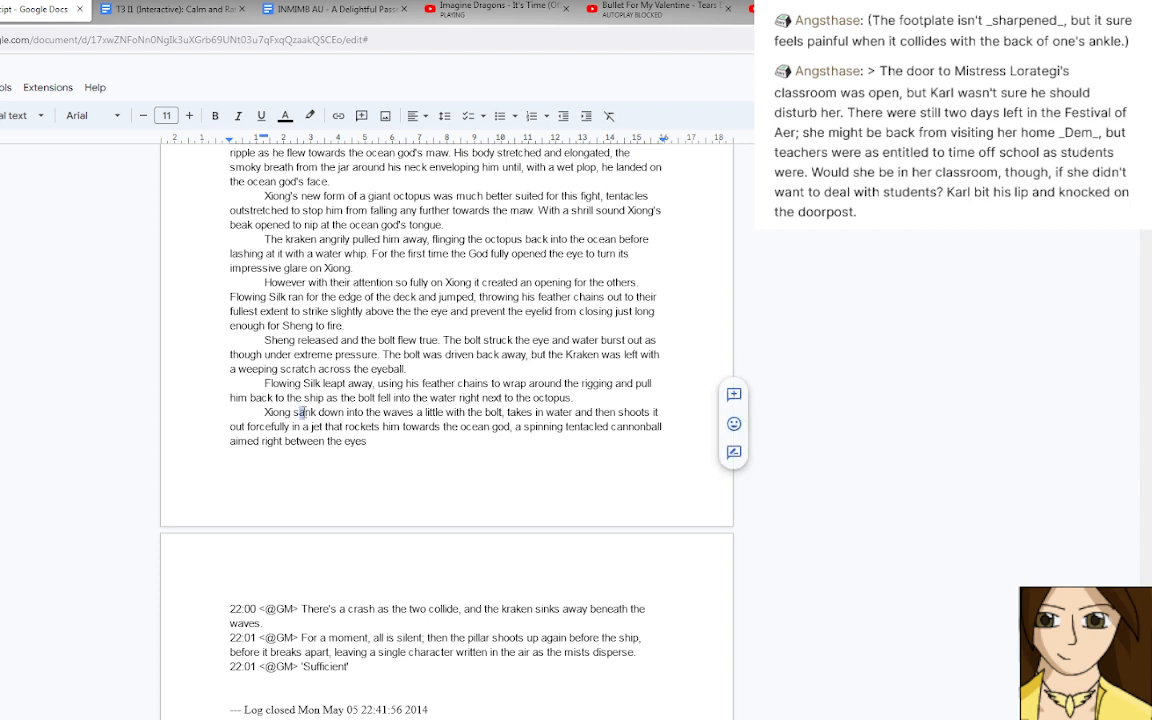
key("Delete")
type("u")
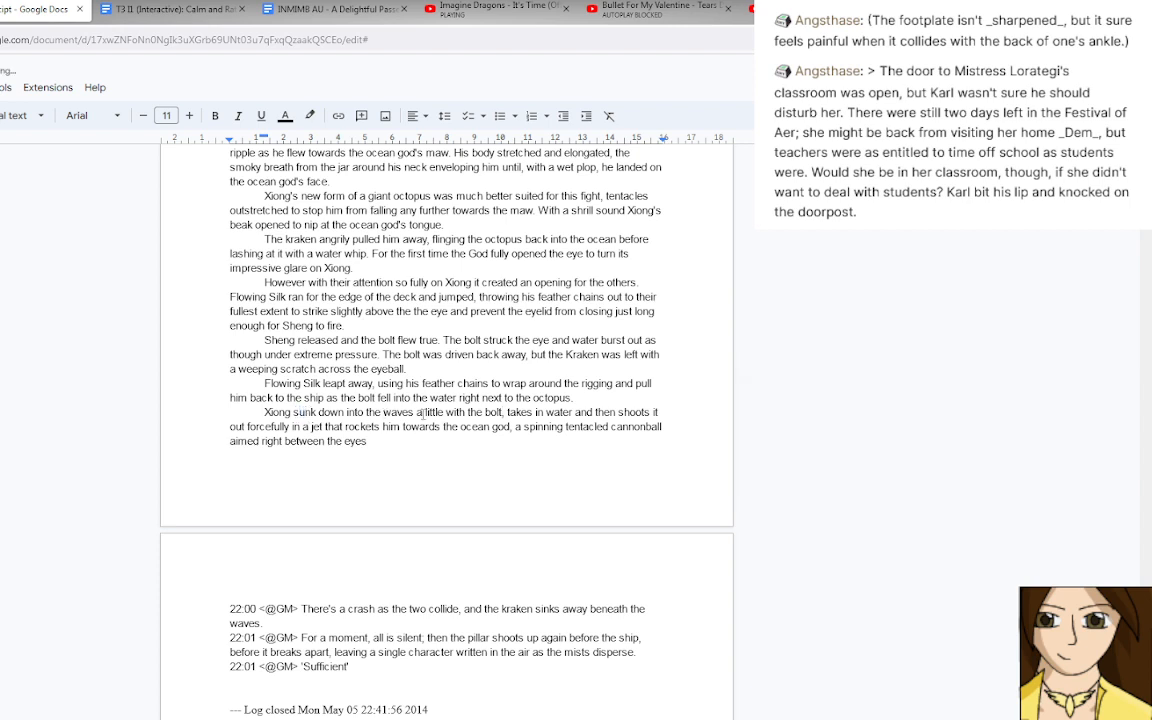
mouse_move(409, 412)
left_mouse_down()
mouse_move(443, 411)
mouse_move(414, 411)
left_mouse_up()
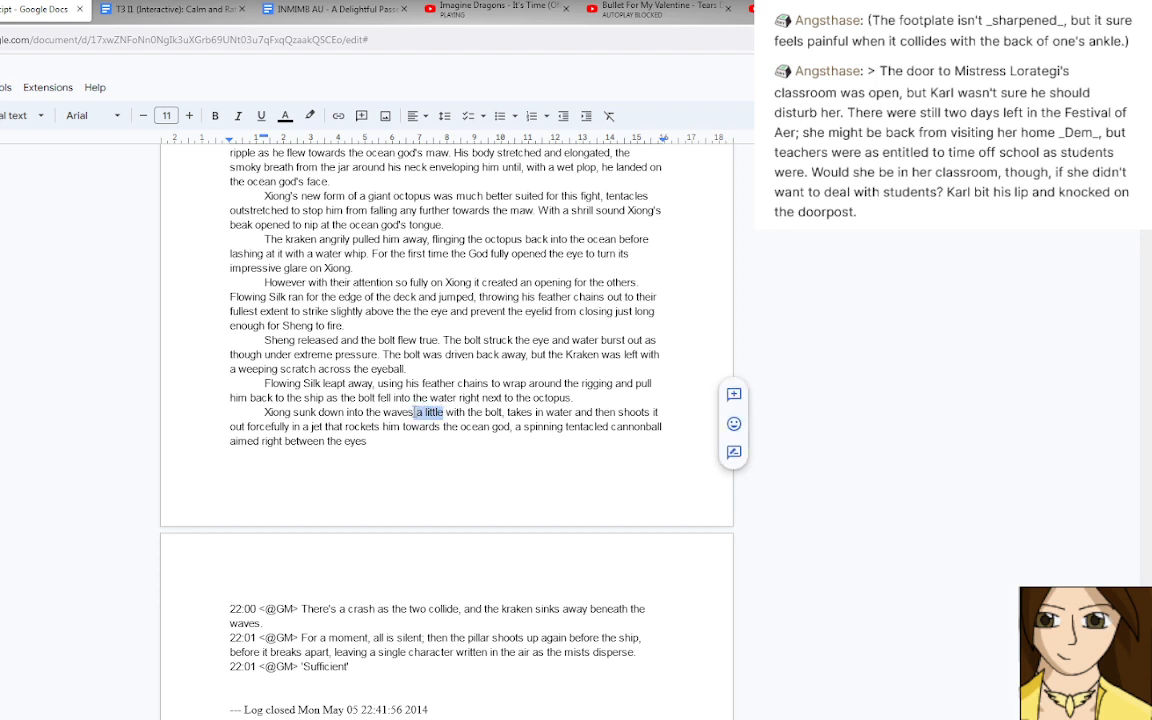
key("BackSpace")
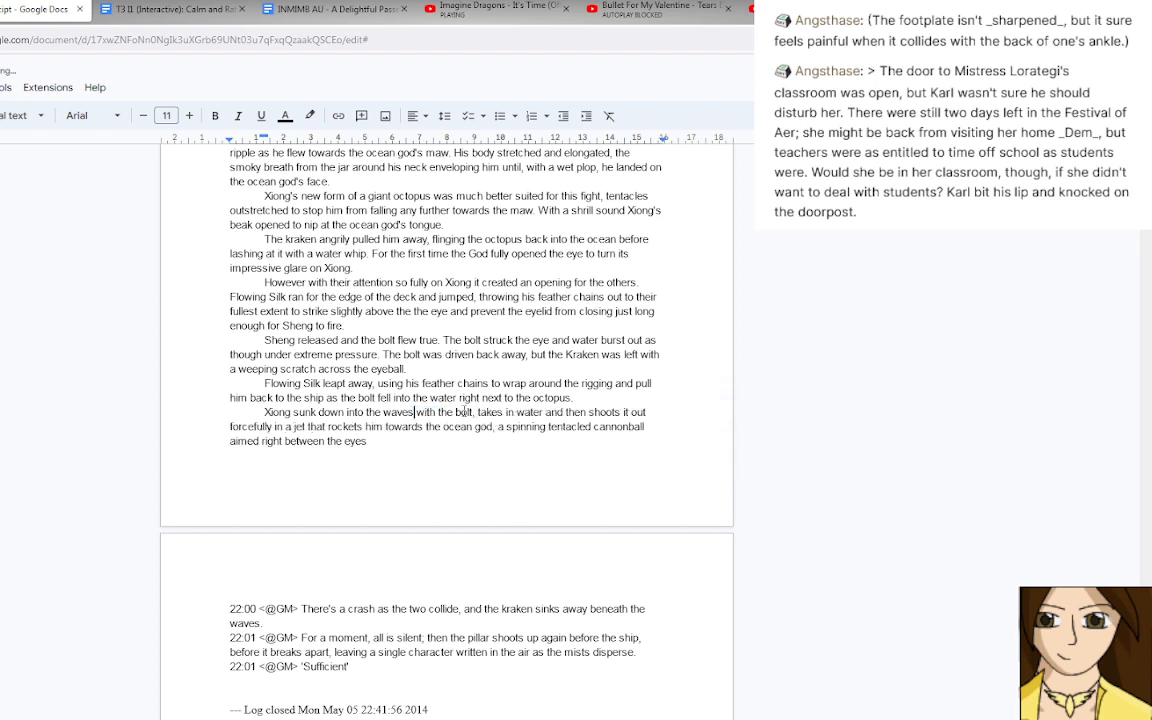
Insert "using the splashdown to hide what he was doing" after "with the bolt," in the Xiong paragraph.
type("using the ")
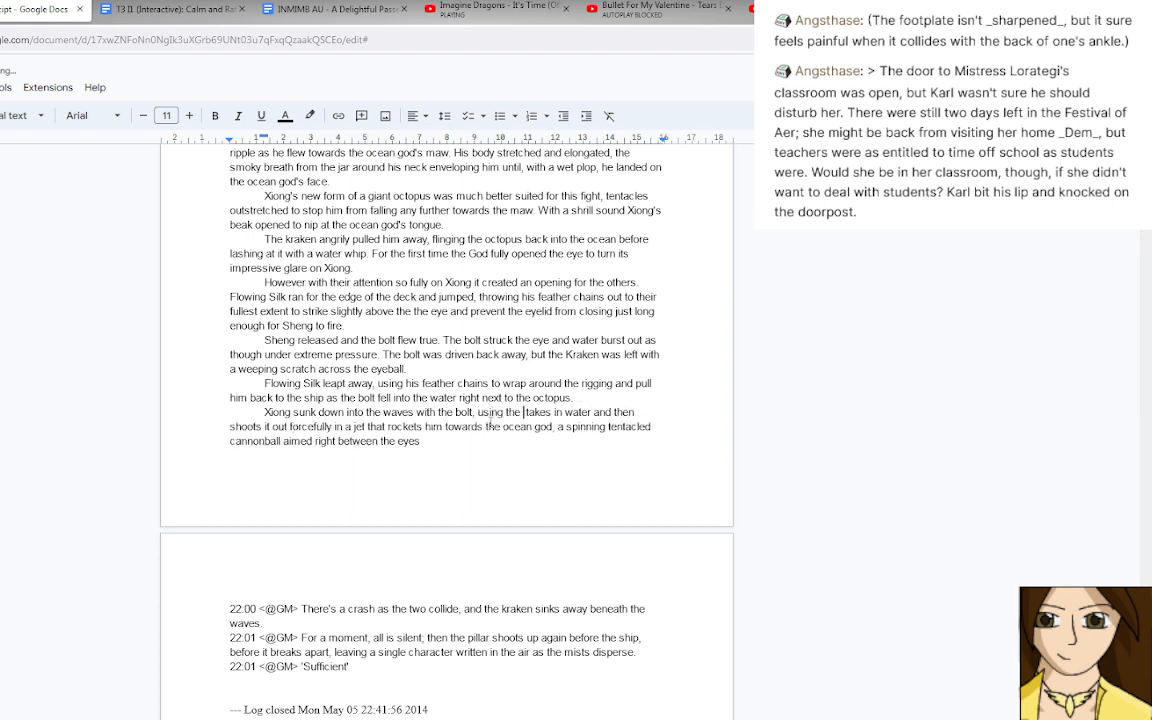
type("splashdown ")
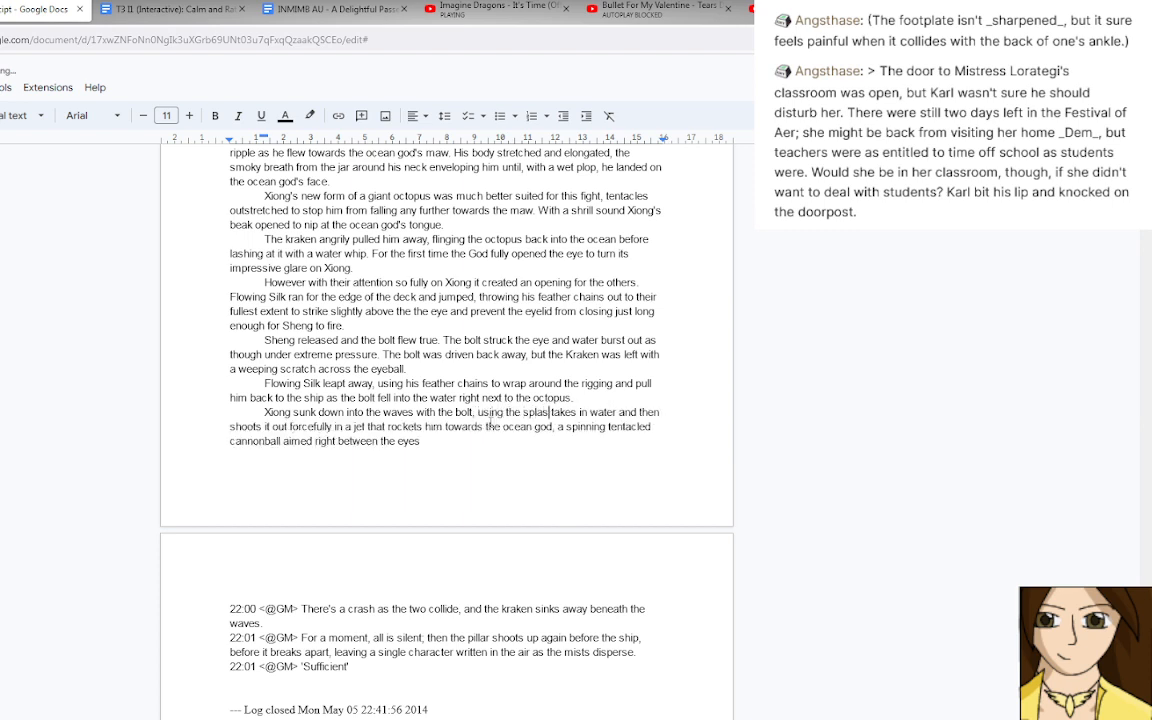
type("to ")
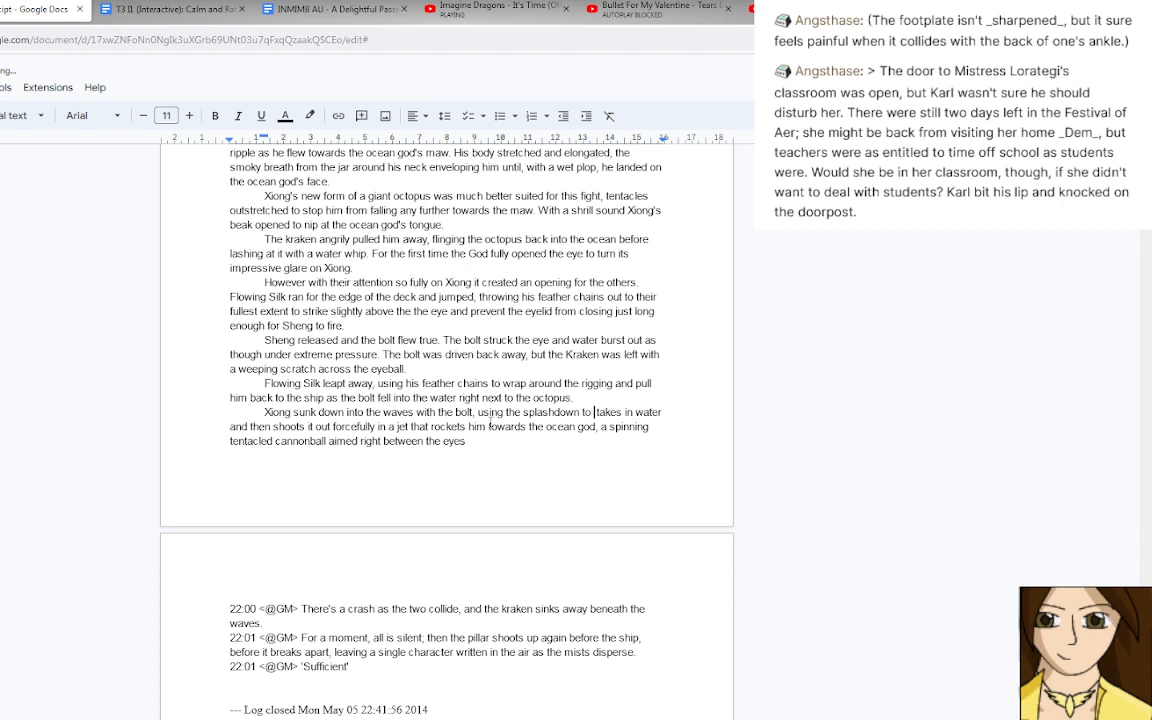
type("hide what he wa")
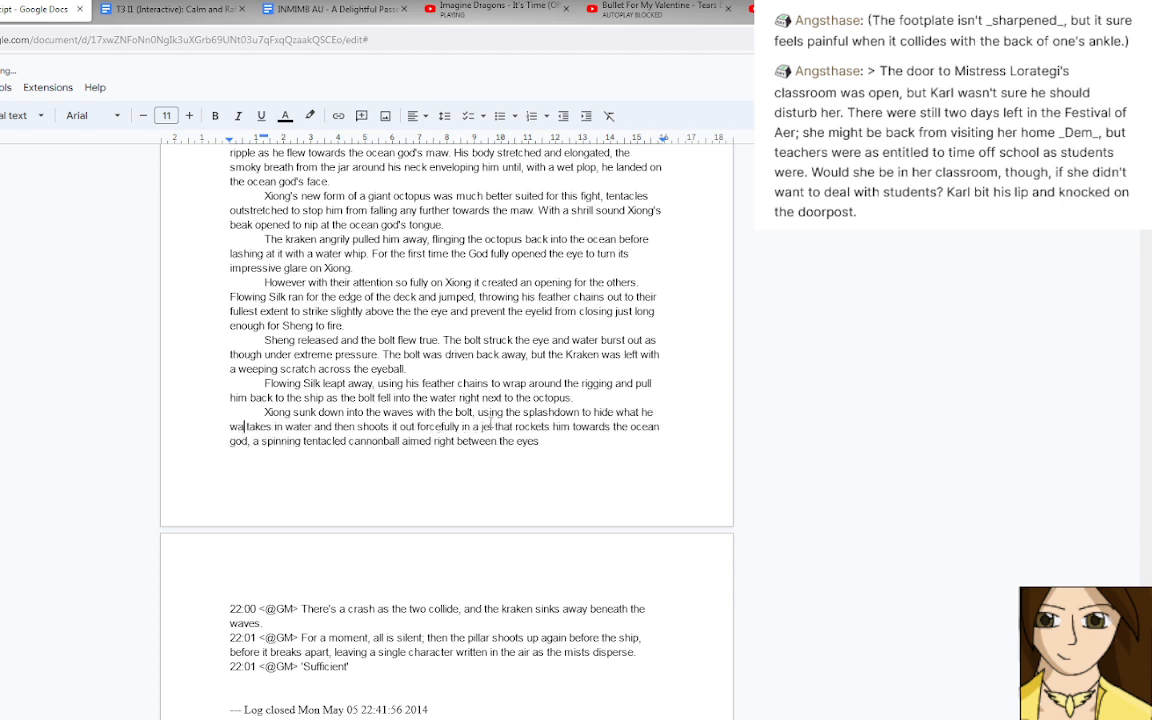
type("s doing")
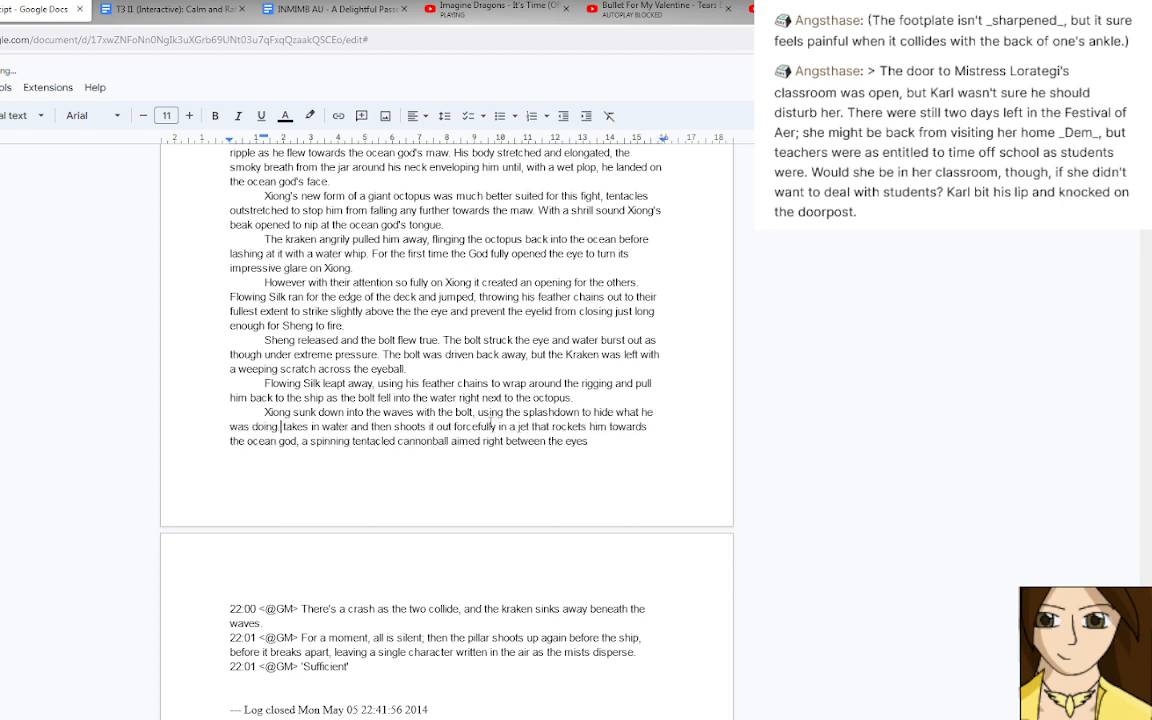
End the splashdown sentence after "doing" and replace "takes in water" with "He took in".
key("Delete")
type("He took")
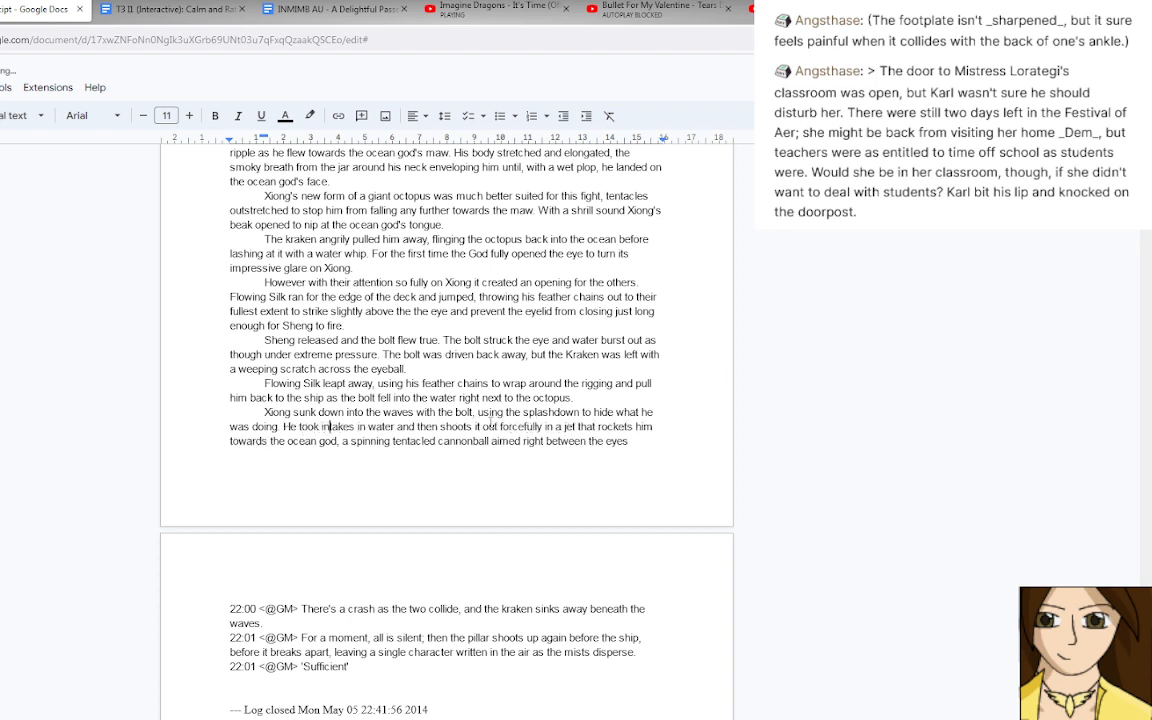
type(" in")
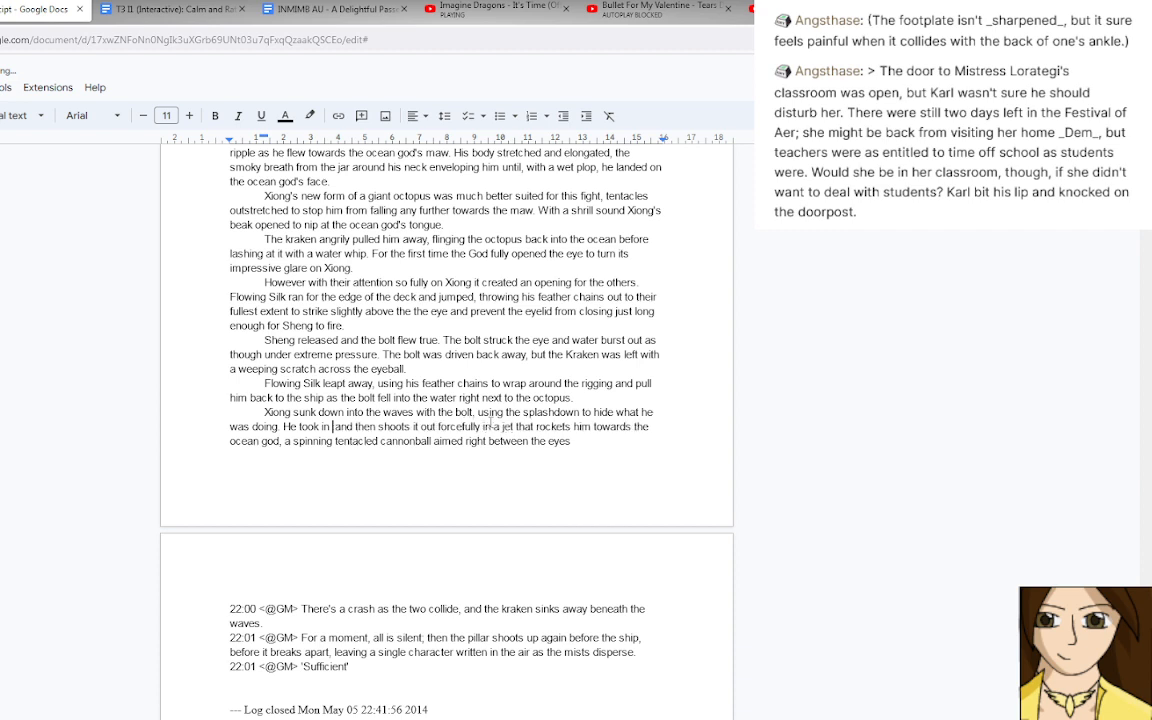
key("Delete")
key("Delete")
key("Delete")
key("Delete")
key("Delete")
key("Delete")
key("Delete")
key("Delete")
key("Delete")
key("Delete")
key("Delete")
key("Delete")
key("Delete")
key("Delete")
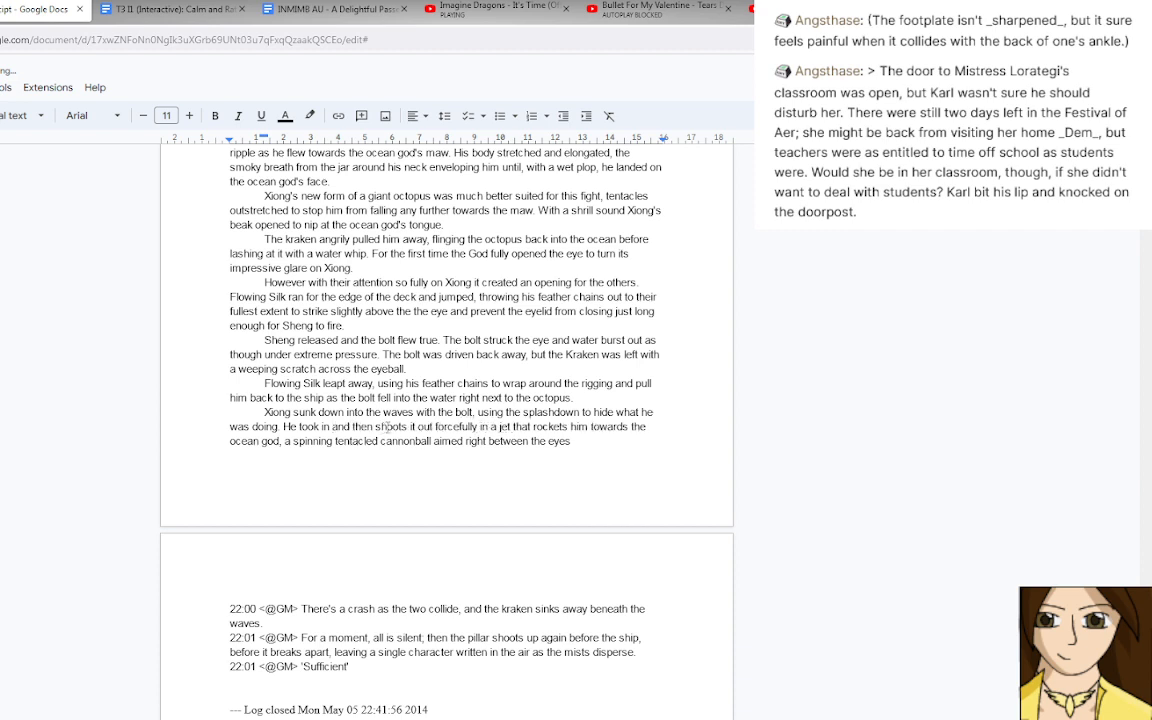
Change "shoots" to "shot" and "rockets" to "rocketed" in the Xiong paragraph.
left_click_drag(392, 427, 408, 427)
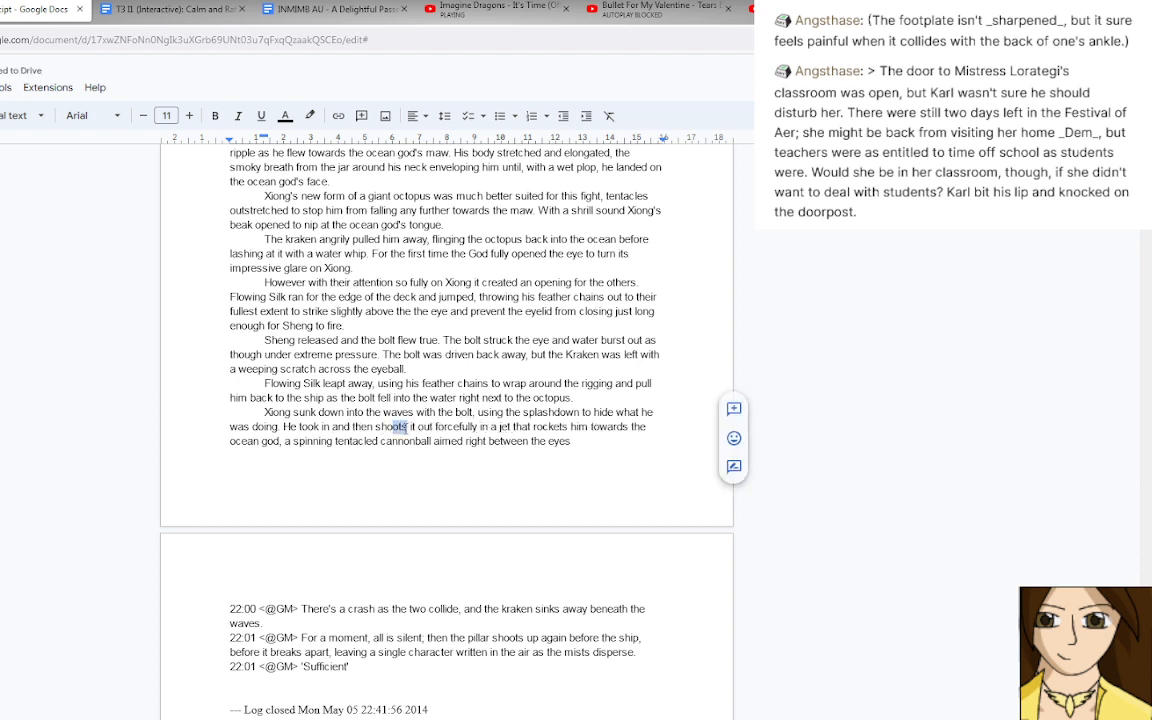
type("ot")
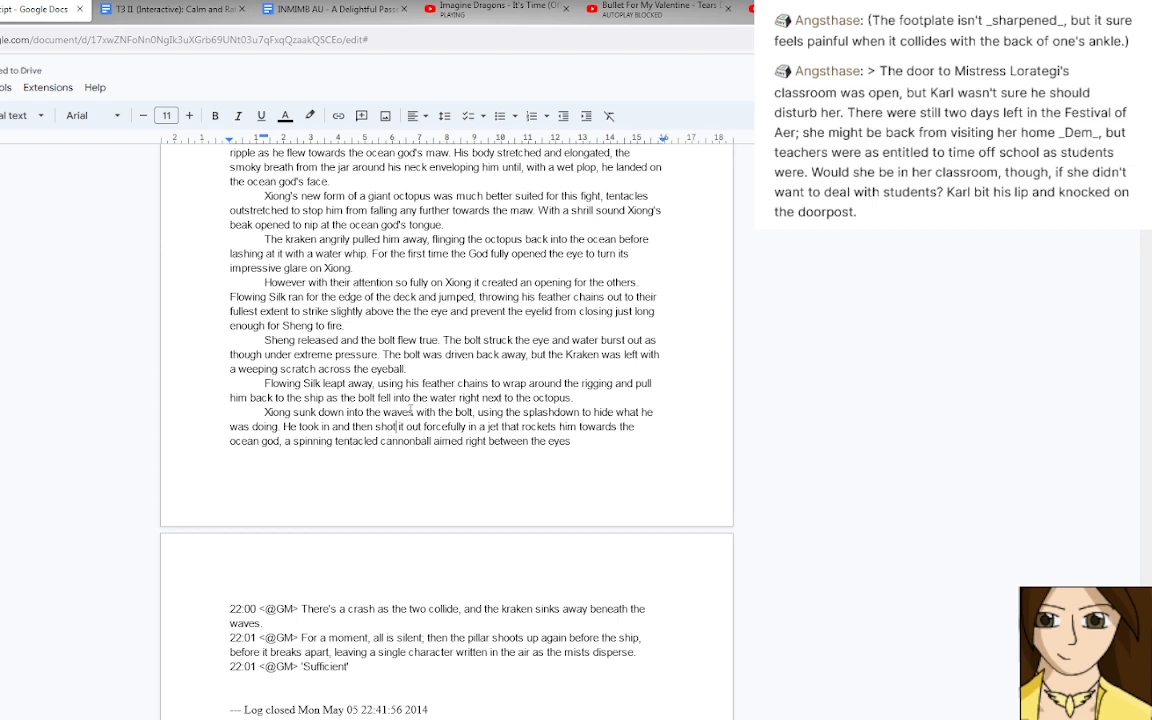
left_click(553, 426)
key("BackSpace")
type("ed")
Replace "between the eyes" with "at the already injured eyeball." and start a new paragraph after it.
left_click_drag(489, 441, 571, 441)
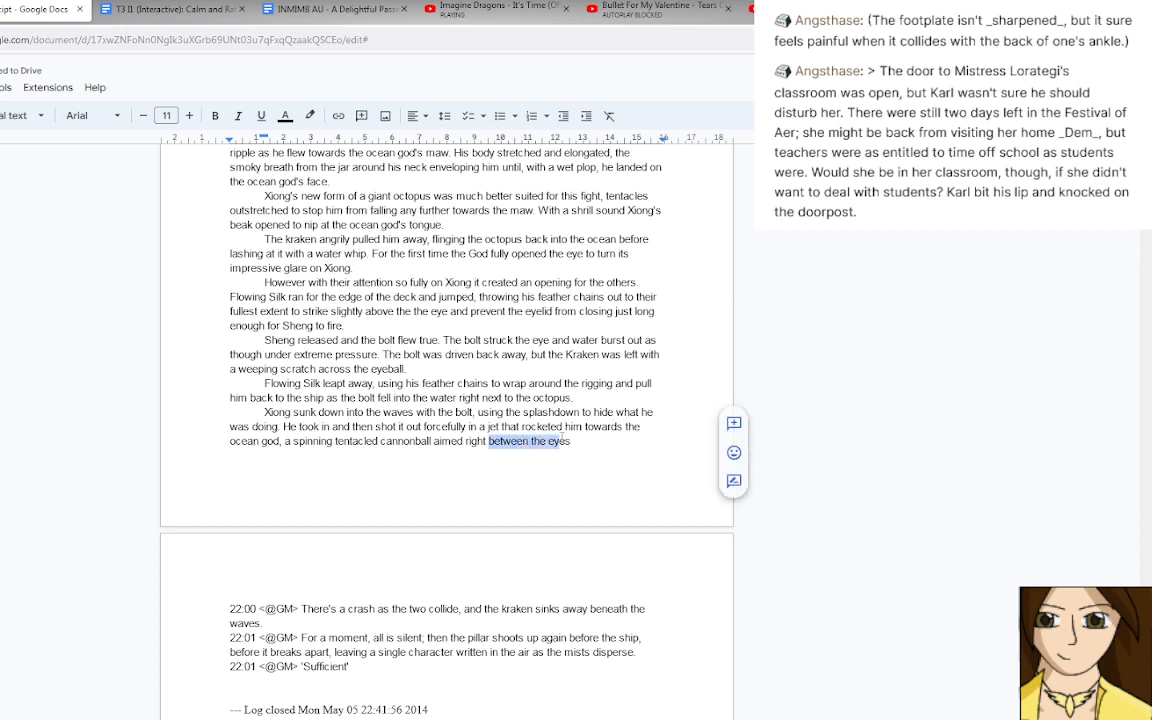
type("at the already")
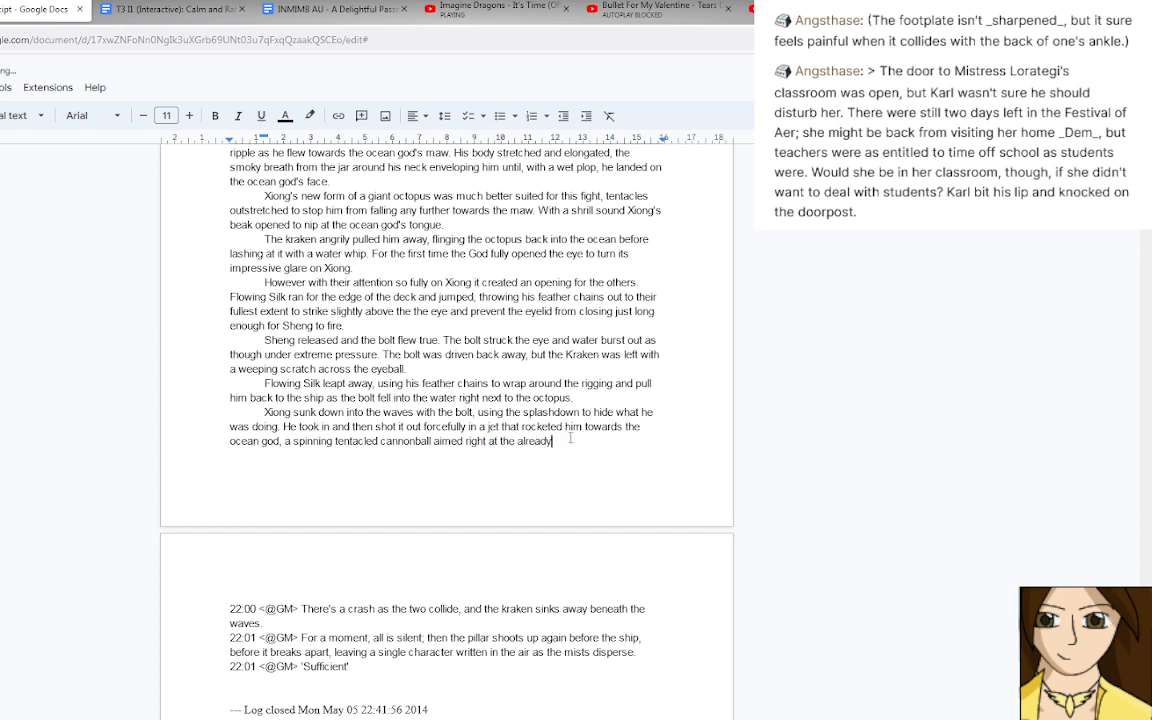
type(" injured eyeball.")
key("Return")
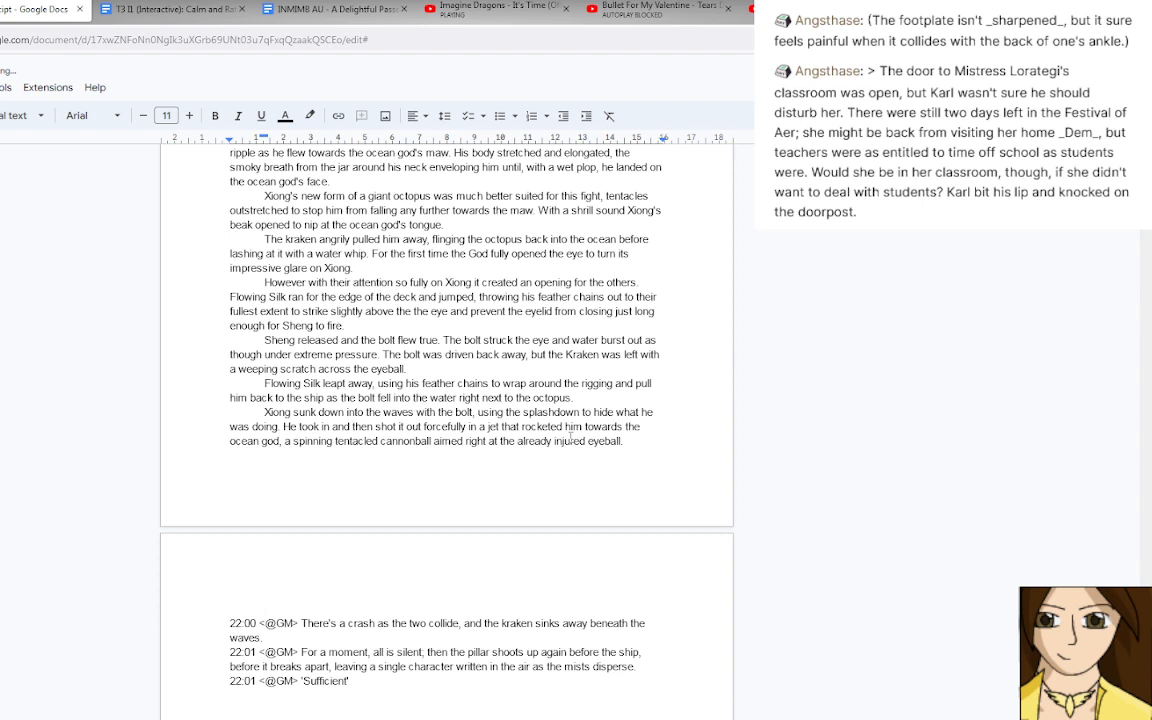
Open the new paragraph with "There was an almighty crash as the two collided, a", correcting the misspelled words.
type("There was al almighty c")
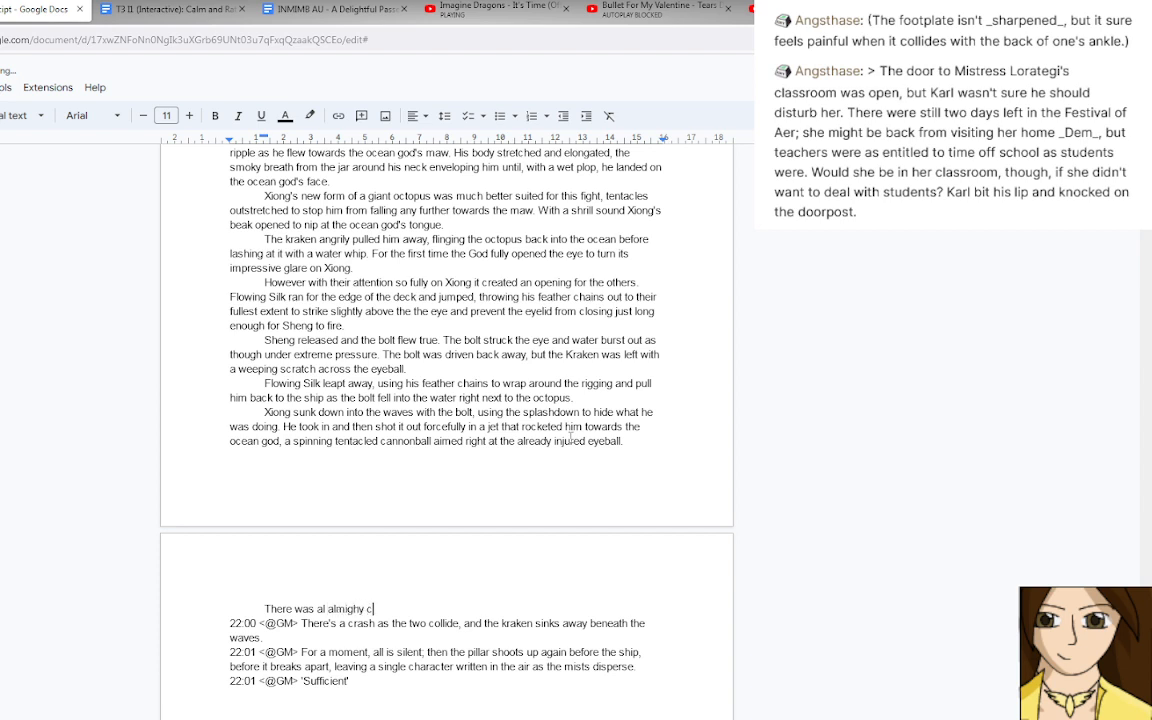
type("rash as the two collided, a")
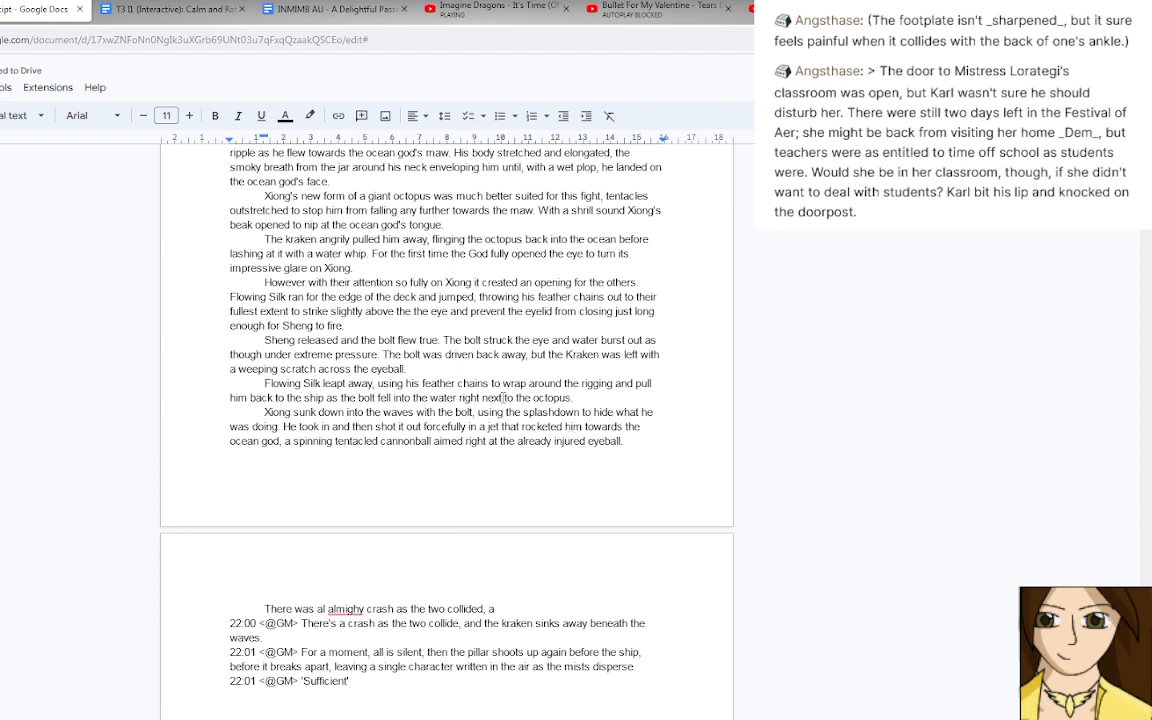
left_click(326, 608)
key("BackSpace")
type("n")
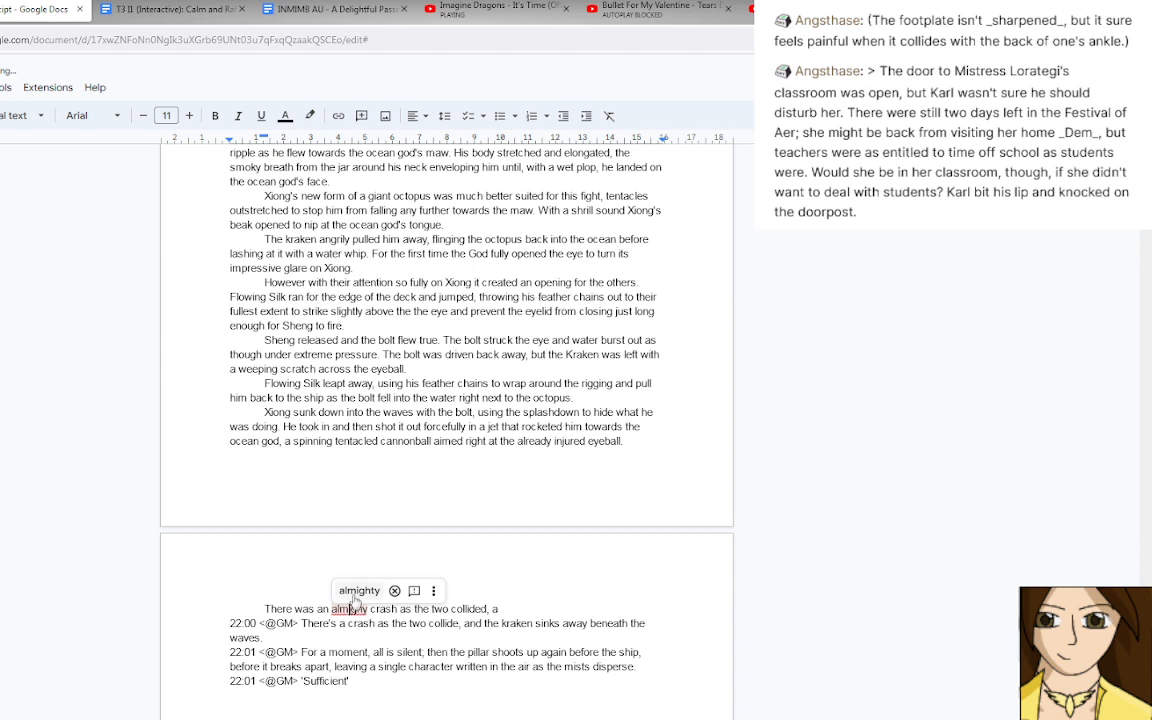
left_click(360, 590)
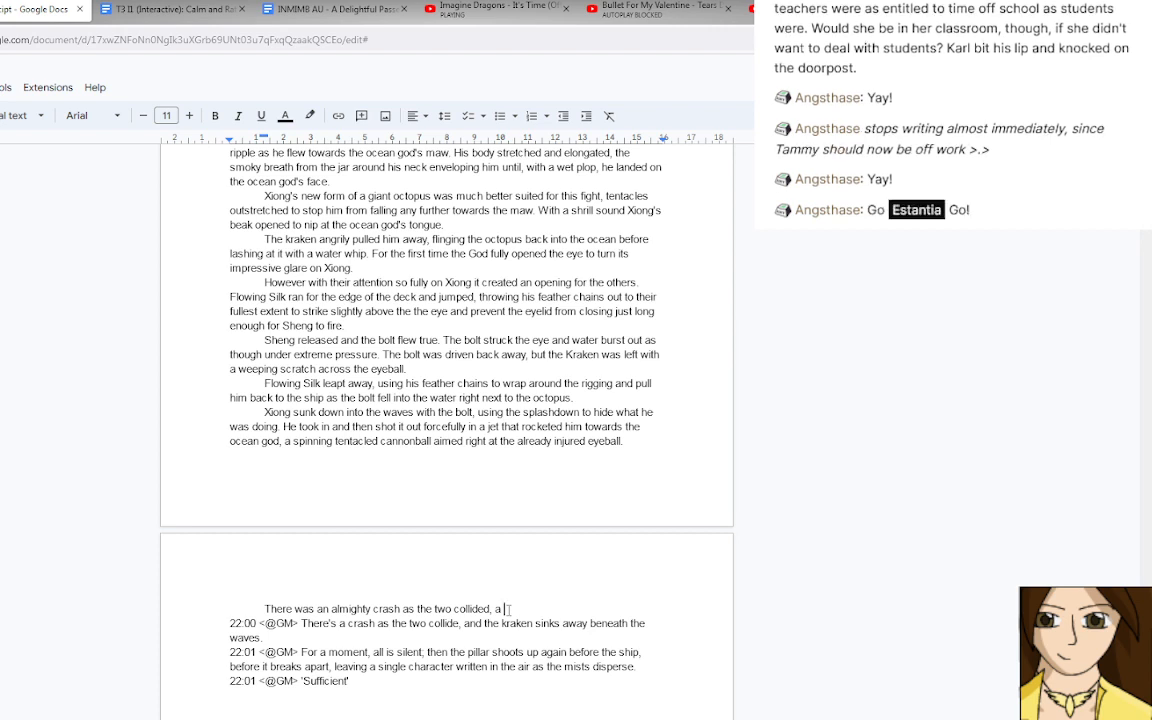
Continue the crash sentence with "bubbling, howling noise of".
type("howling y")
key("BackSpace")
key("BackSpace")
key("BackSpace")
key("BackSpace")
key("BackSpace")
key("BackSpace")
key("BackSpace")
key("BackSpace")
key("BackSpace")
key("BackSpace")
type("bubbling, howling yel")
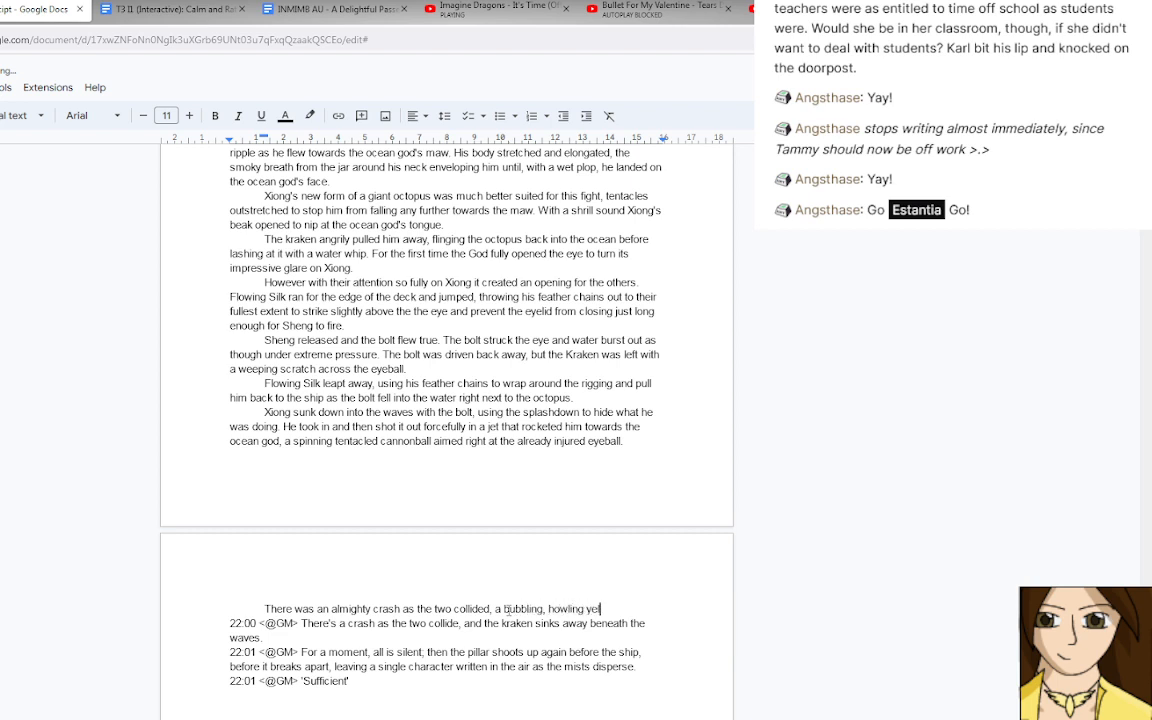
type("l of")
key("BackSpace")
key("BackSpace")
key("BackSpace")
key("BackSpace")
key("BackSpace")
key("BackSpace")
key("BackSpace")
key("BackSpace")
type("noise of")
key("BackSpace")
type(".")
End the first sentence after "collided" and insert "Amongst the tide of water there was" before "a bubbling".
left_click(401, 608)
left_click(496, 608)
type("Amongst the ")
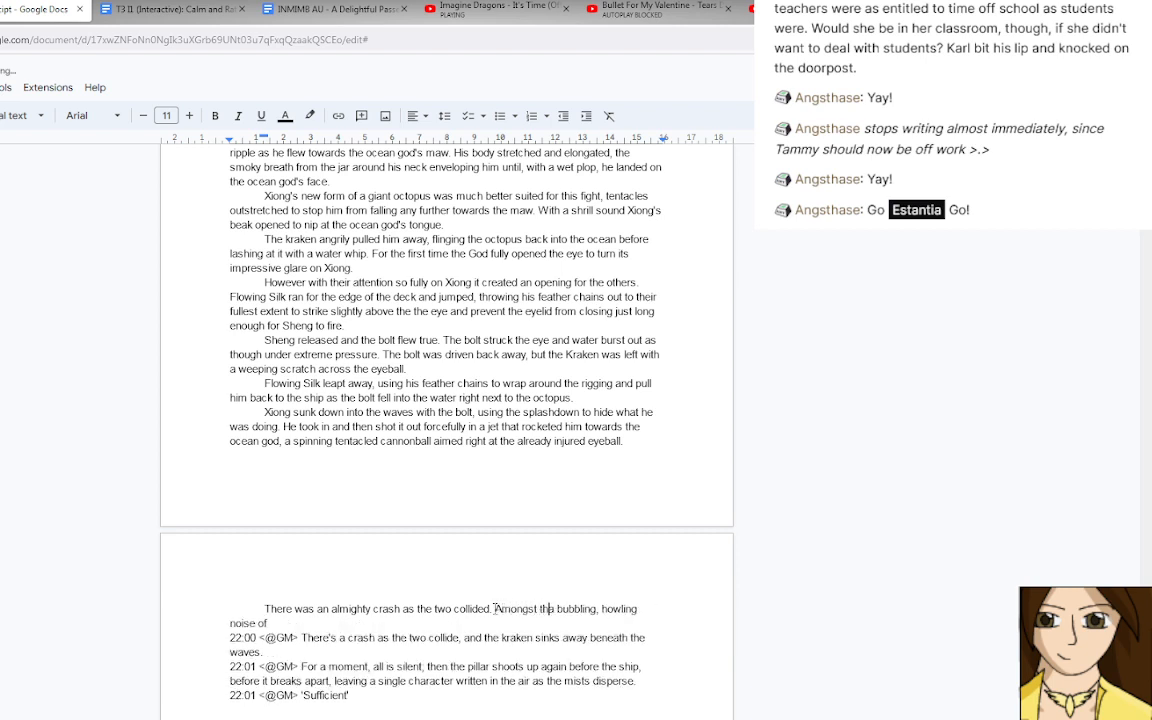
type("tide o")
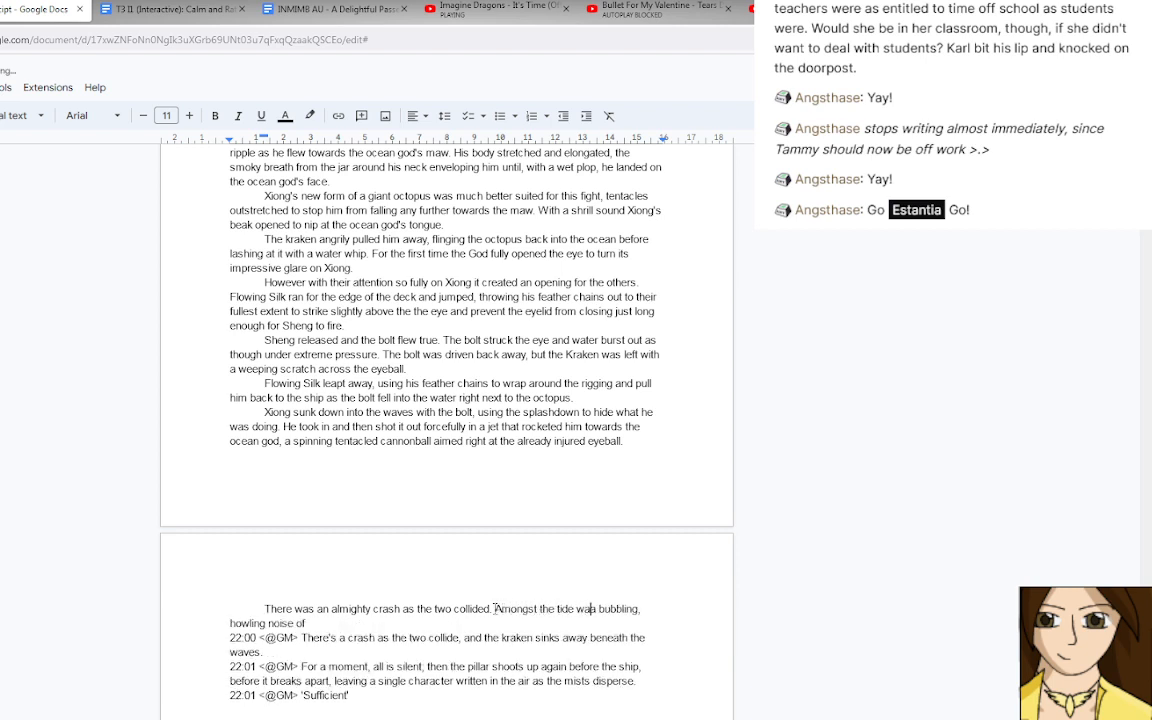
type("f water ")
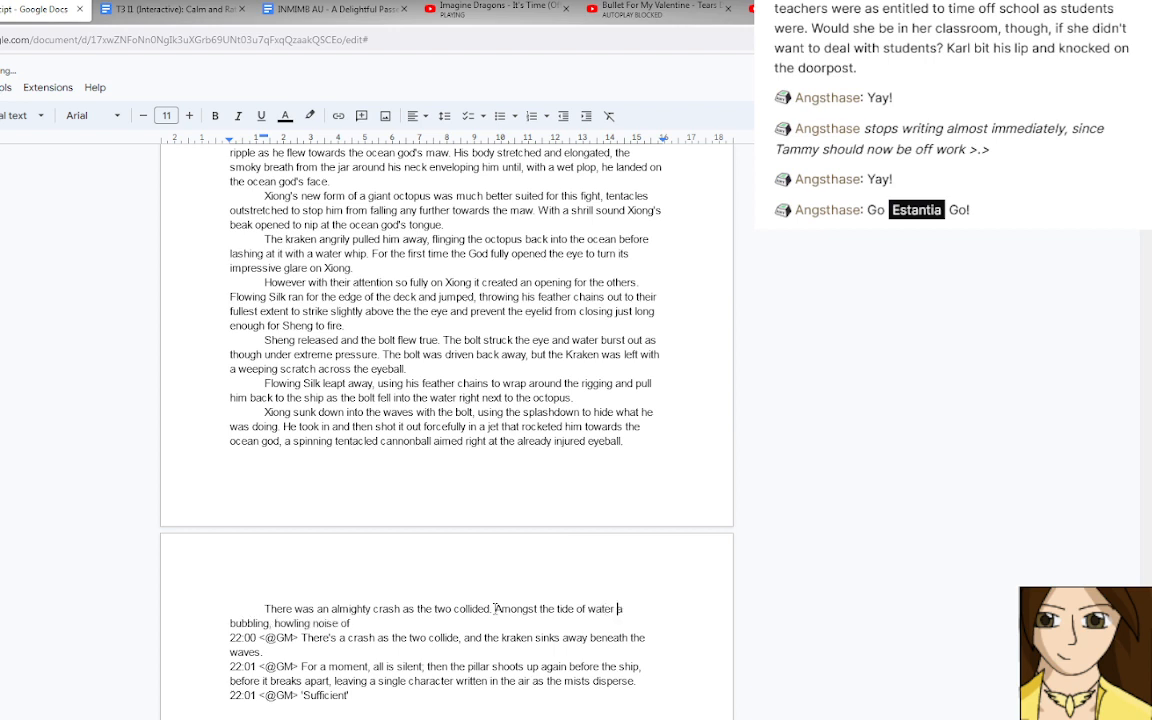
type("there was")
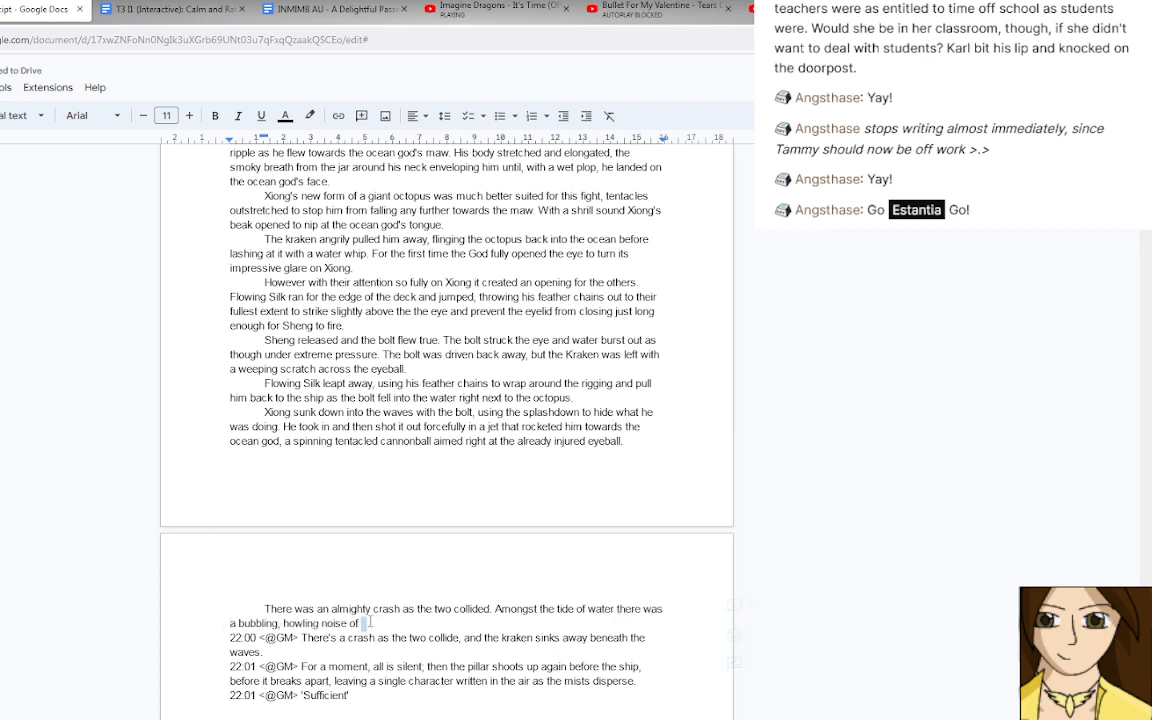
Replace "noise of" with "scream" after "bubbling, howling".
left_click_drag(361, 623, 322, 623)
type("scream")
type(".")
key("BackSpace")
key("BackSpace")
Finish the scream sentence with "and the Kraken toppled backward under the waves.".
type("and the Kr")
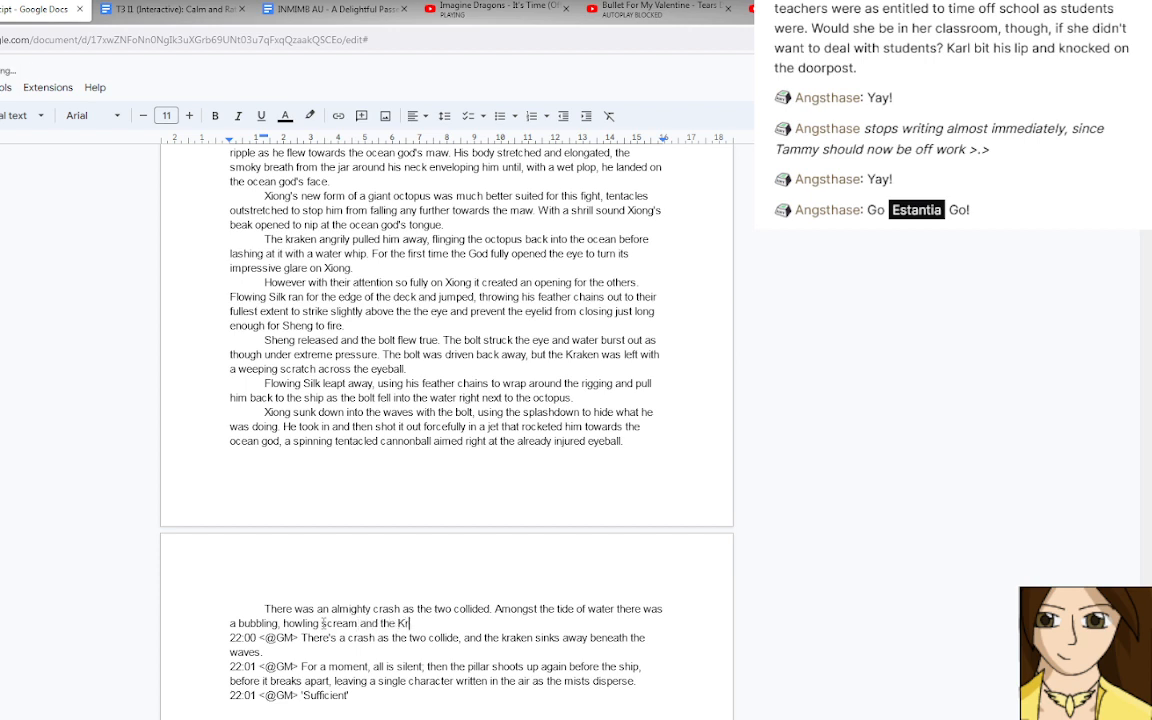
type("aken toppled backwards ")
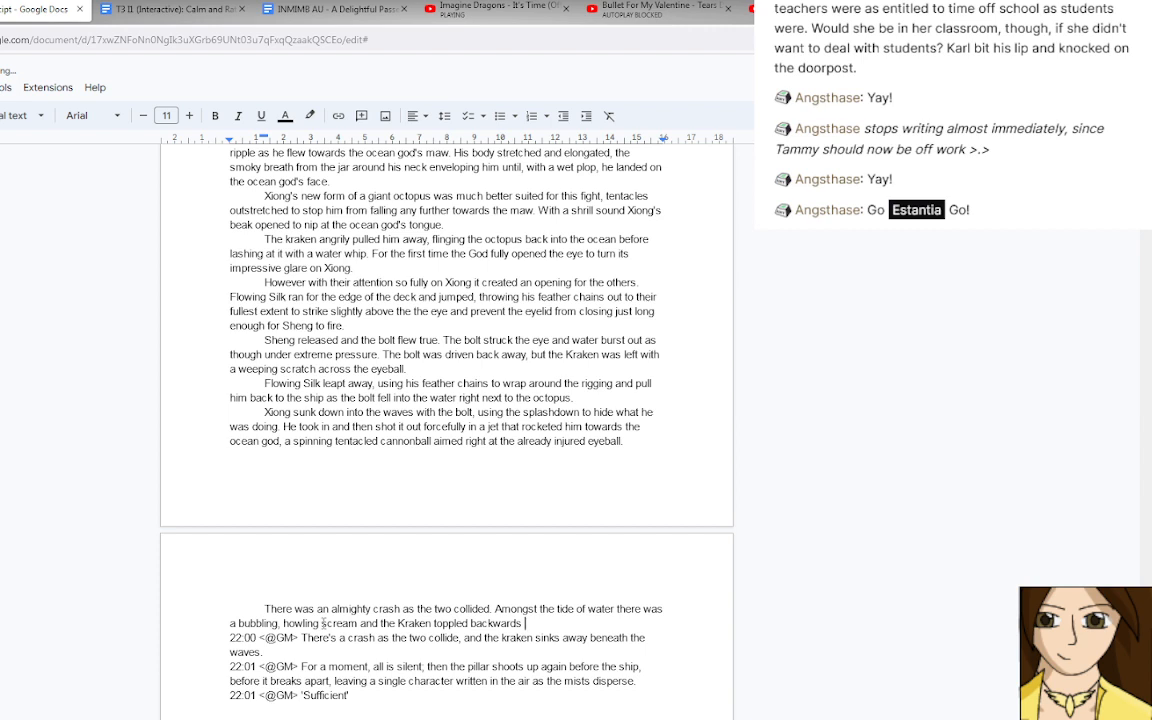
type("under the waves.")
left_click(518, 623)
key("BackSpace")
left_click(618, 626)
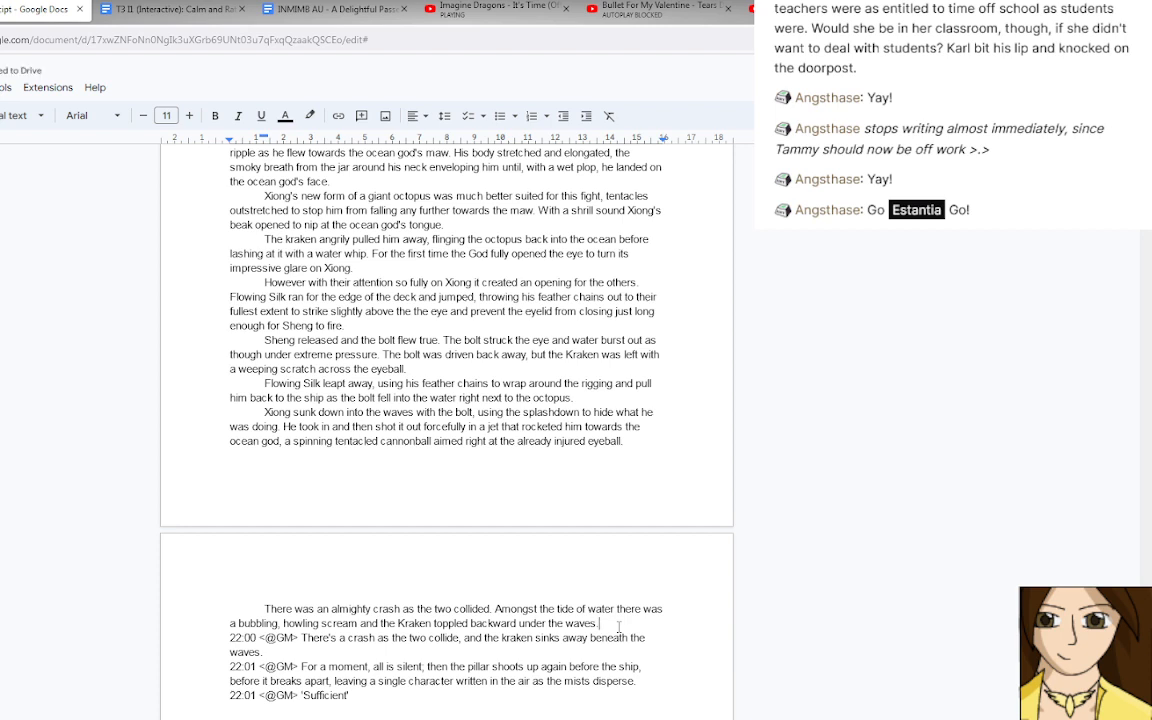
Delete the 22:00 log line and the following 22:01 timestamp, and indent "For a moment" as a new paragraph.
left_click_drag(301, 667, 221, 646)
key("BackSpace")
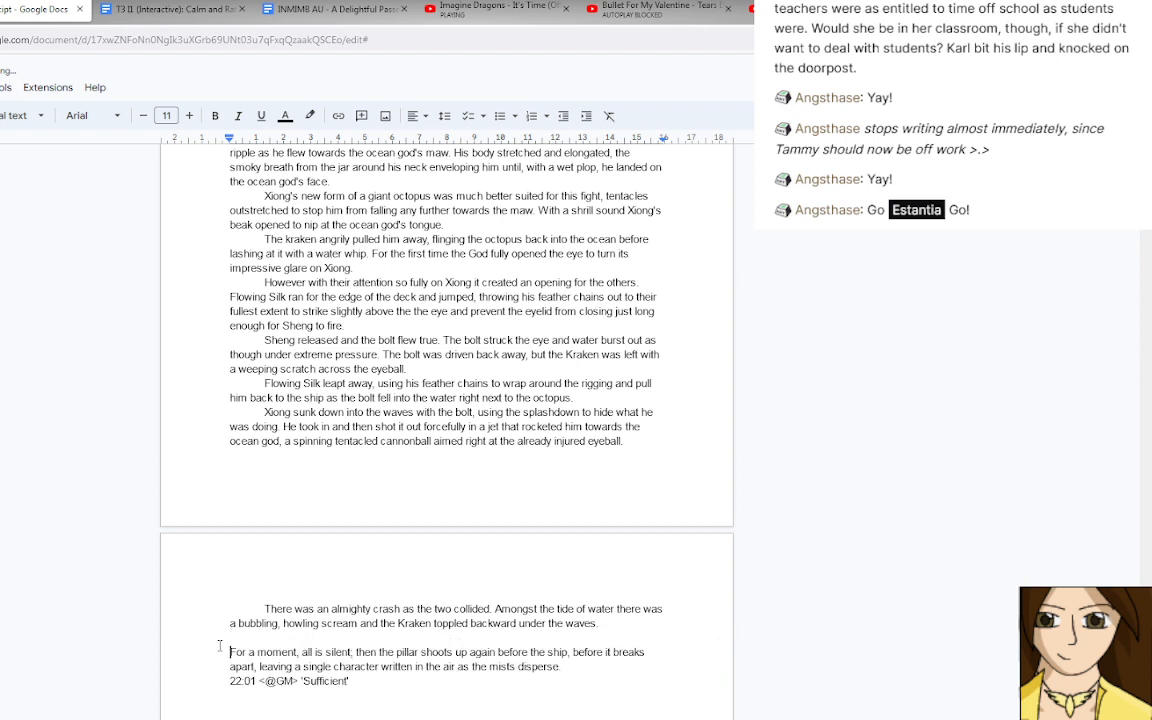
key("Tab")
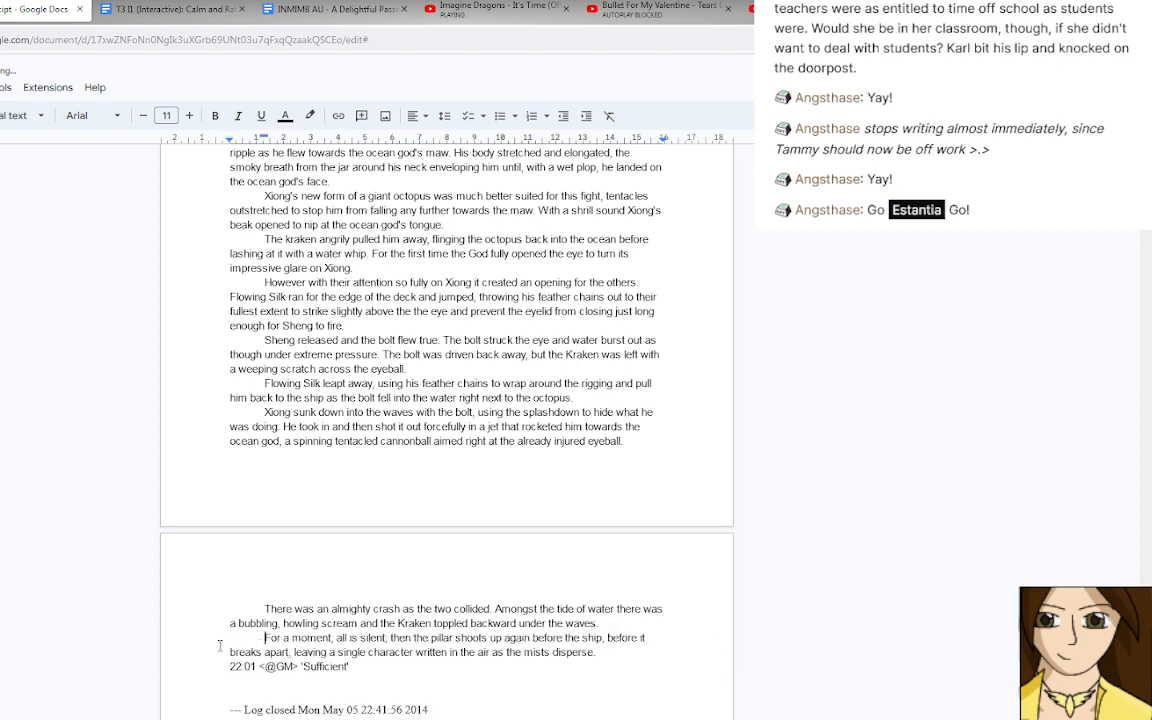
Change "is silent" to "was silent" and insert "of water" after "the pillar".
double_click(353, 637)
type("was")
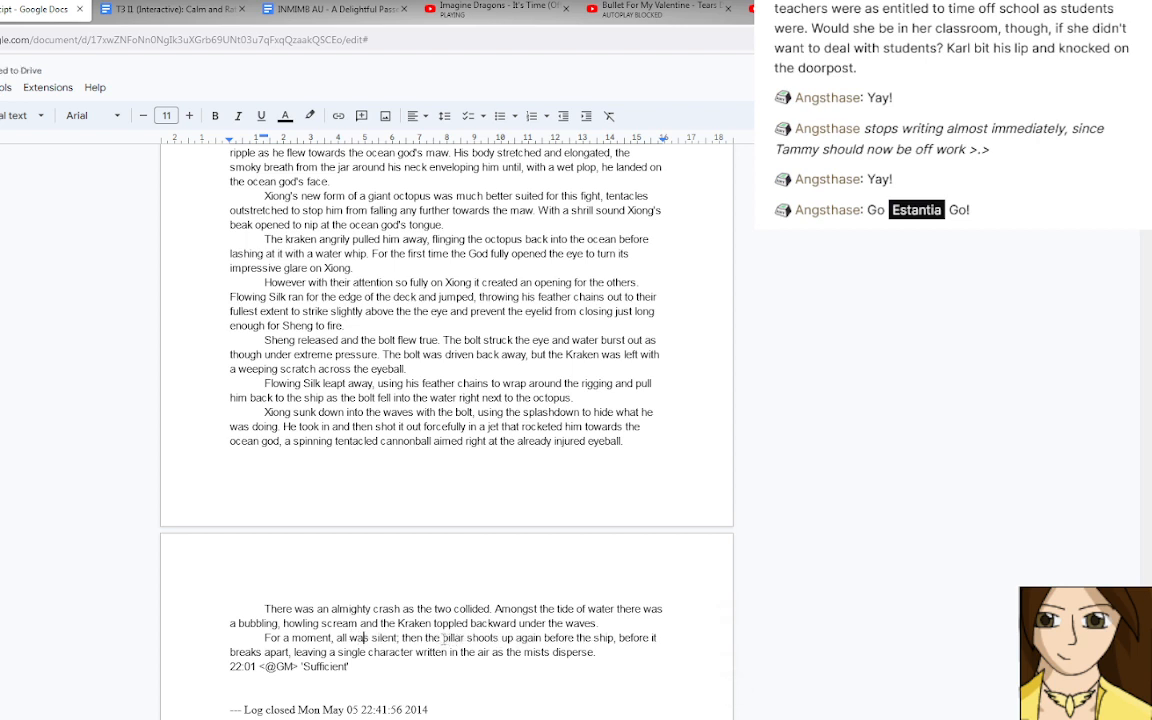
left_click(468, 637)
type("of water")
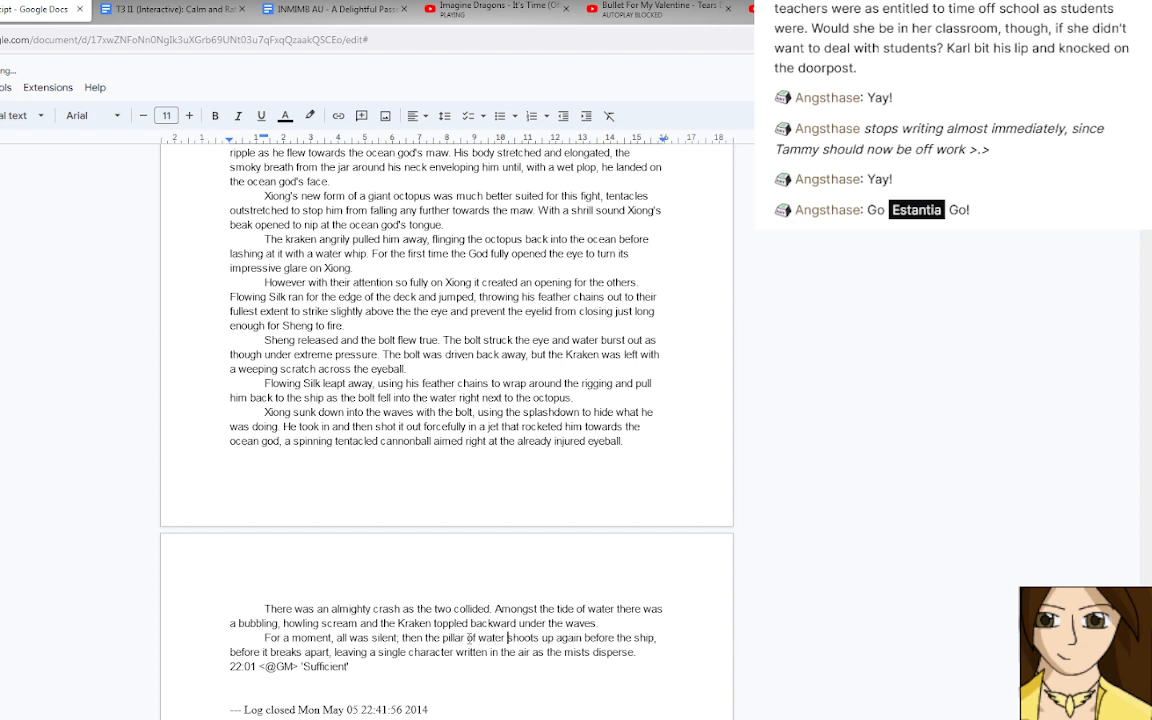
Change "shoots" to "shot" after "the pillar of water" in the paragraph beginning "For a moment".
left_click(533, 637)
key("BackSpace")
key("BackSpace")
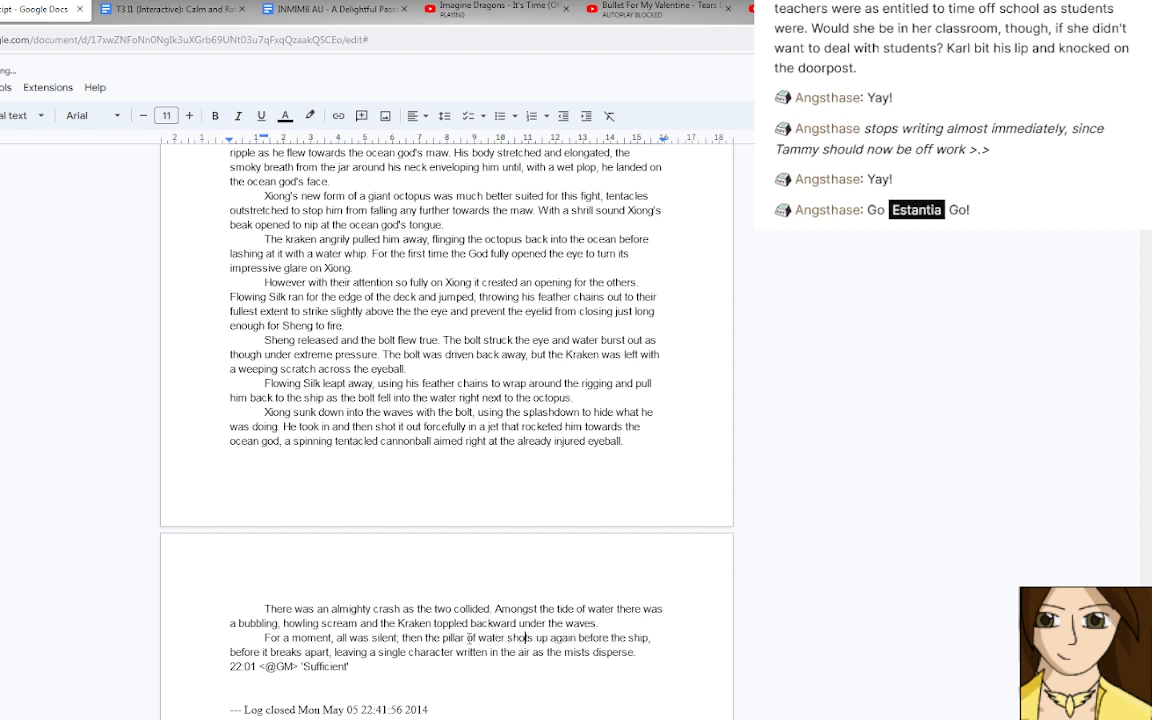
key("Delete")
type("t")
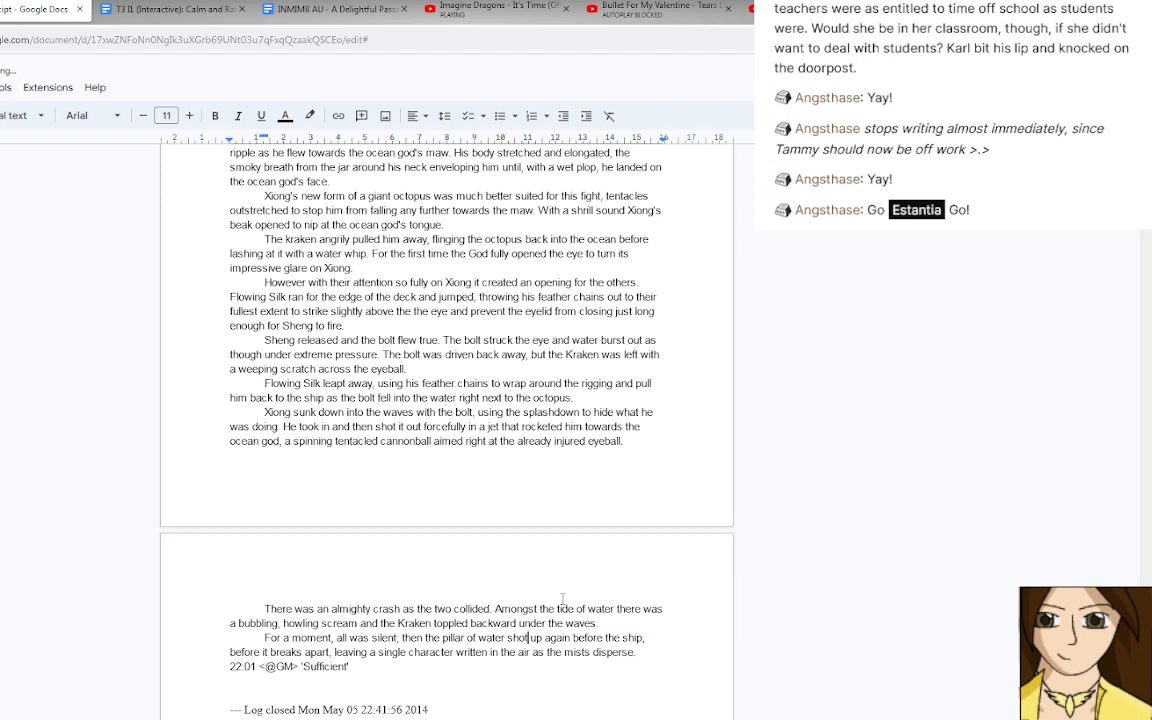
Replace "again before the ship," with "in front of the ship once more" after "shot up".
left_click_drag(545, 637, 640, 637)
type("in front")
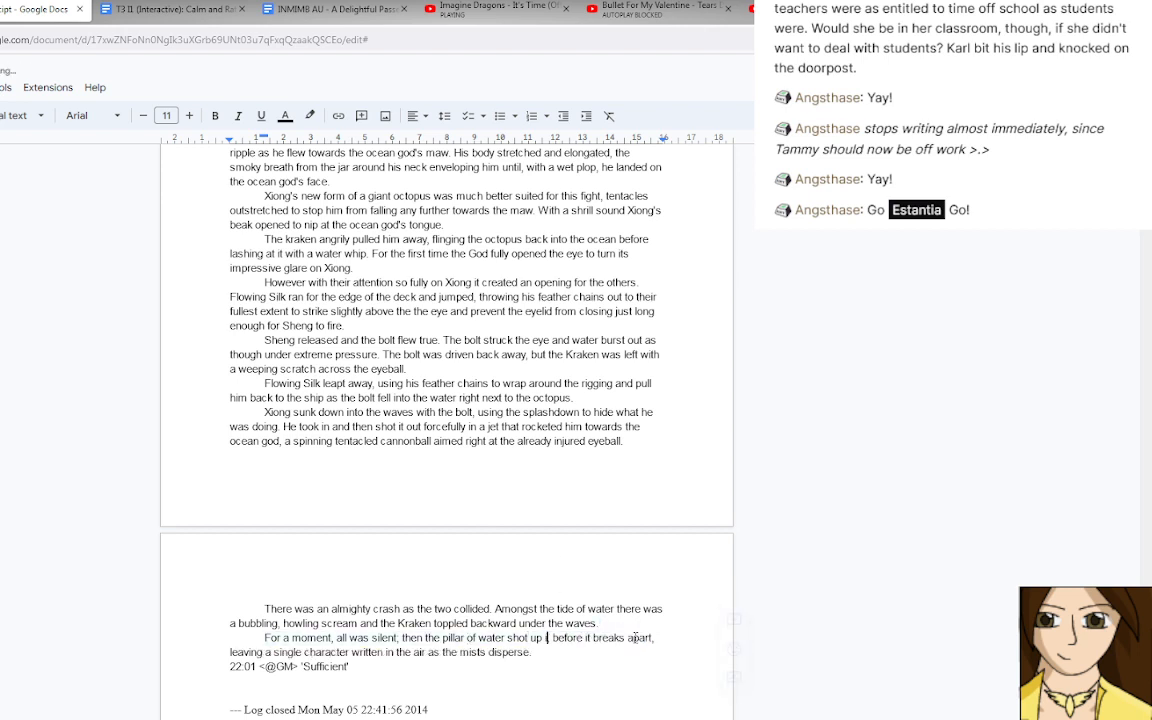
type(" of the ship")
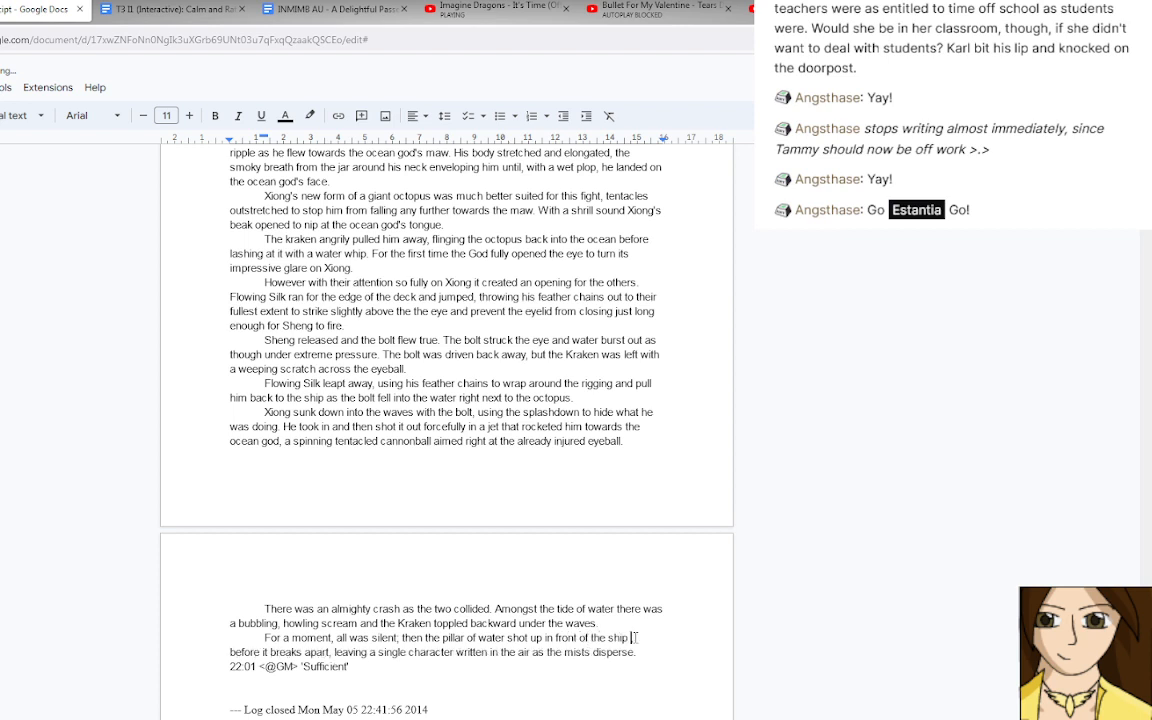
type(" once more")
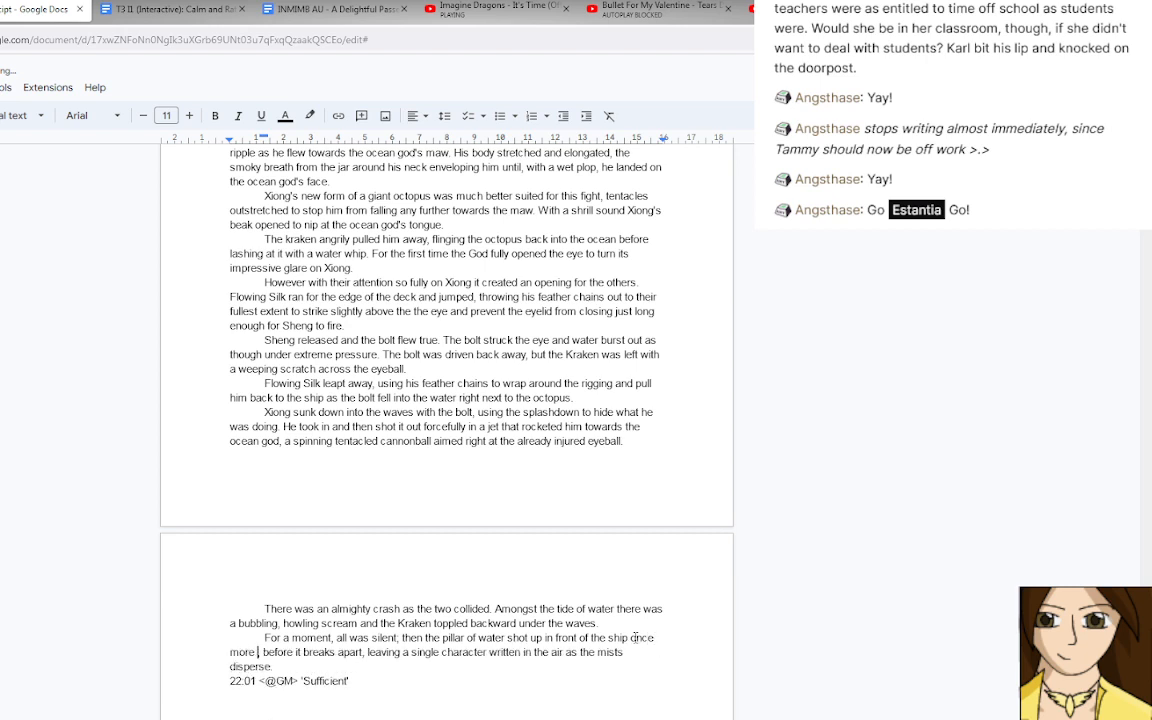
key("BackSpace")
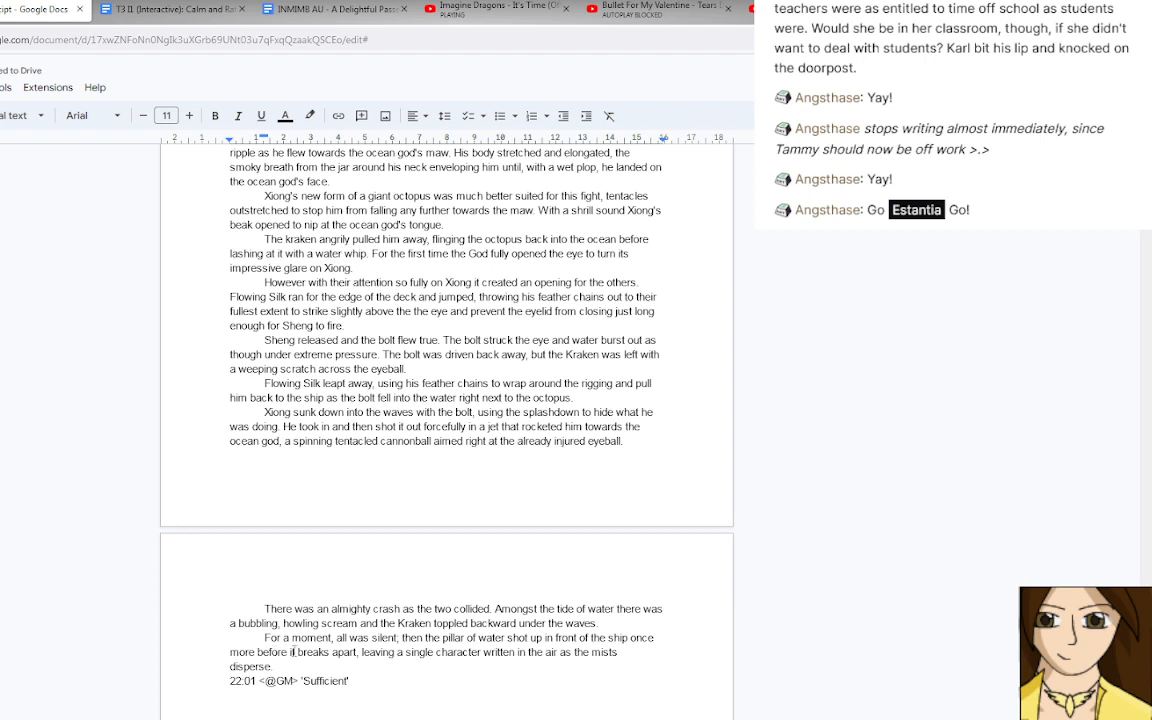
Change "breaks apart" to "broke apart" and "disperse" to "dispersed" in the same sentence.
double_click(313, 652)
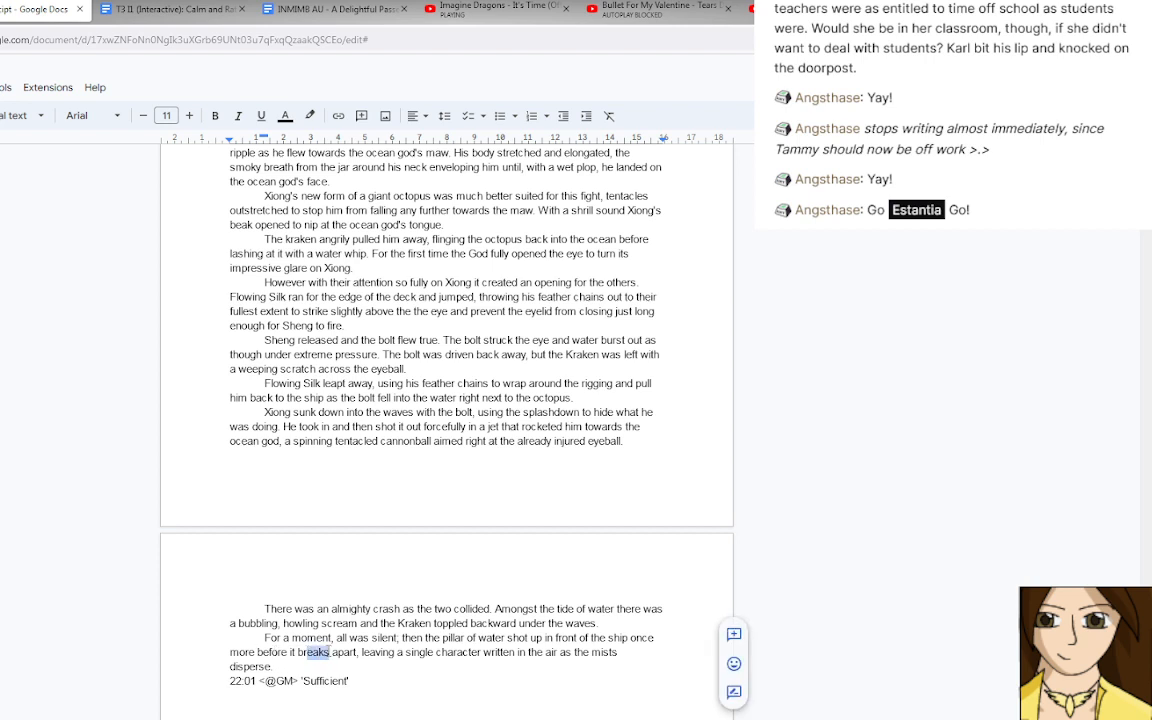
type("broke")
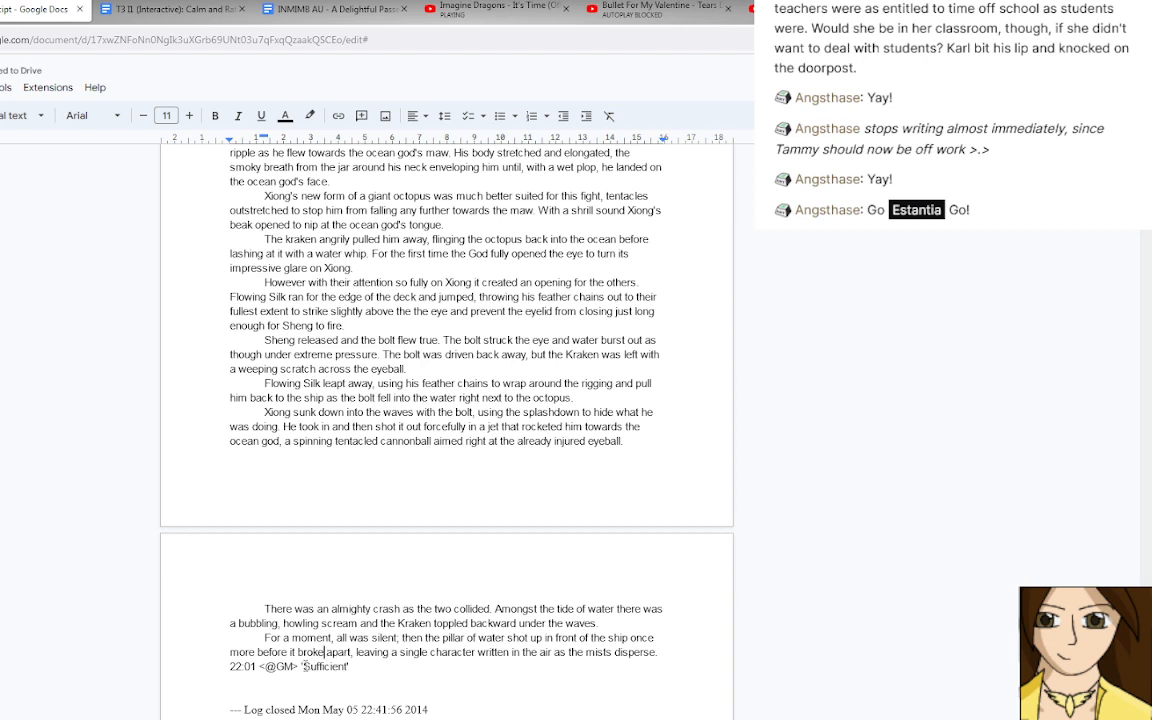
left_click(656, 652)
type("dispersed")
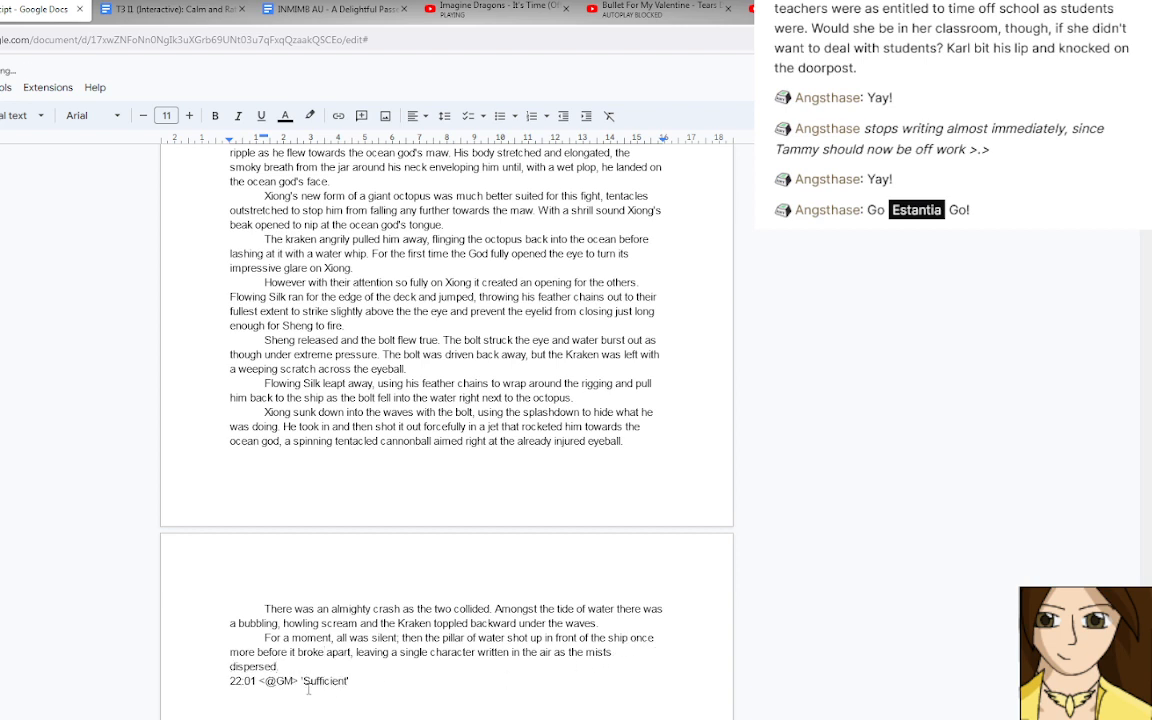
left_click_drag(257, 681, 230, 681)
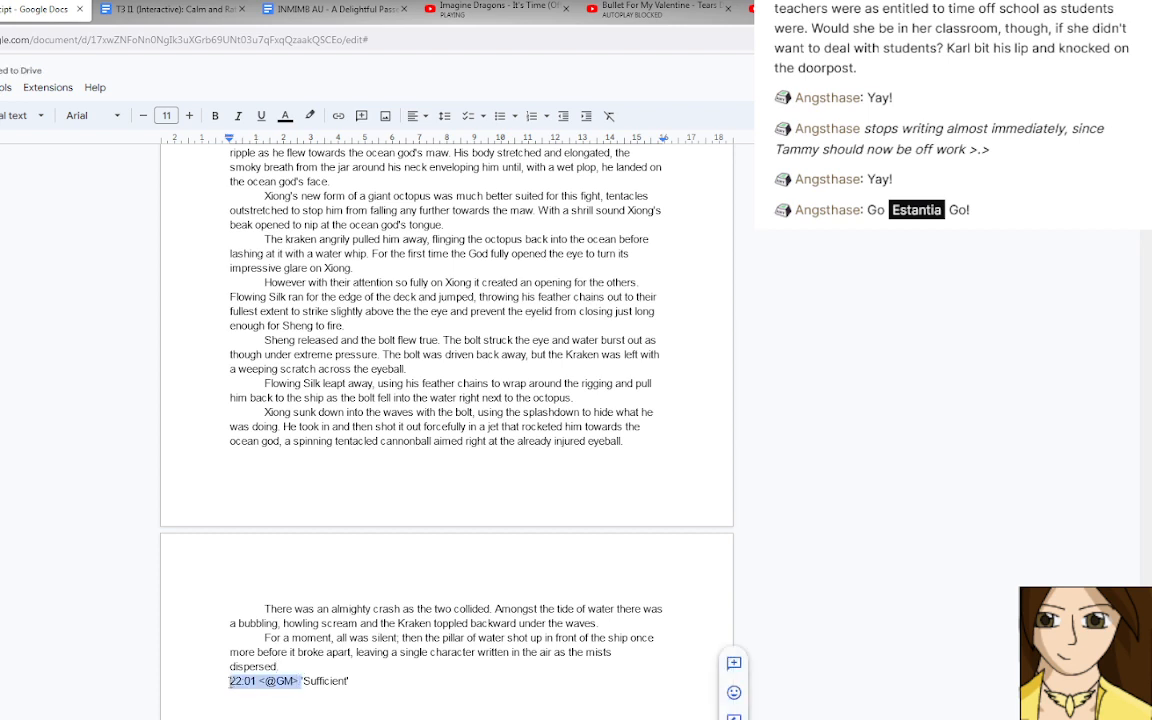
key("Tab")
type("'")
left_click(330, 681)
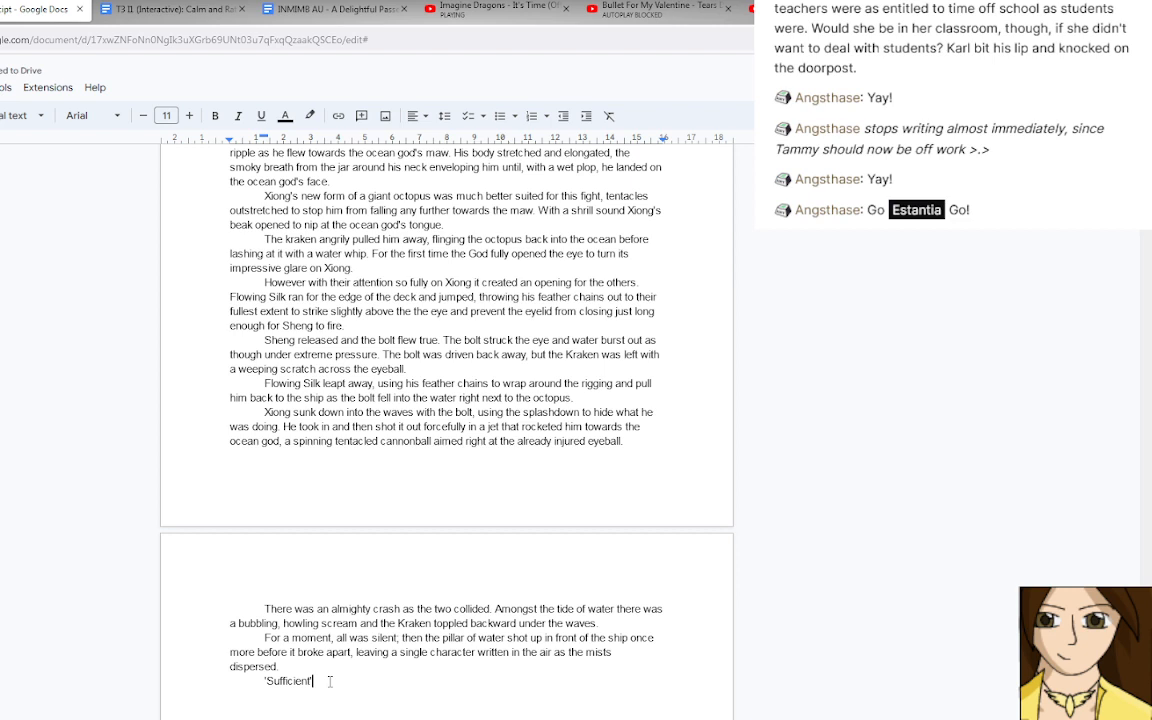
Italicise the quoted word 'Sufficient' and add its end punctuation inside the closing quote mark.
key("shift+Home")
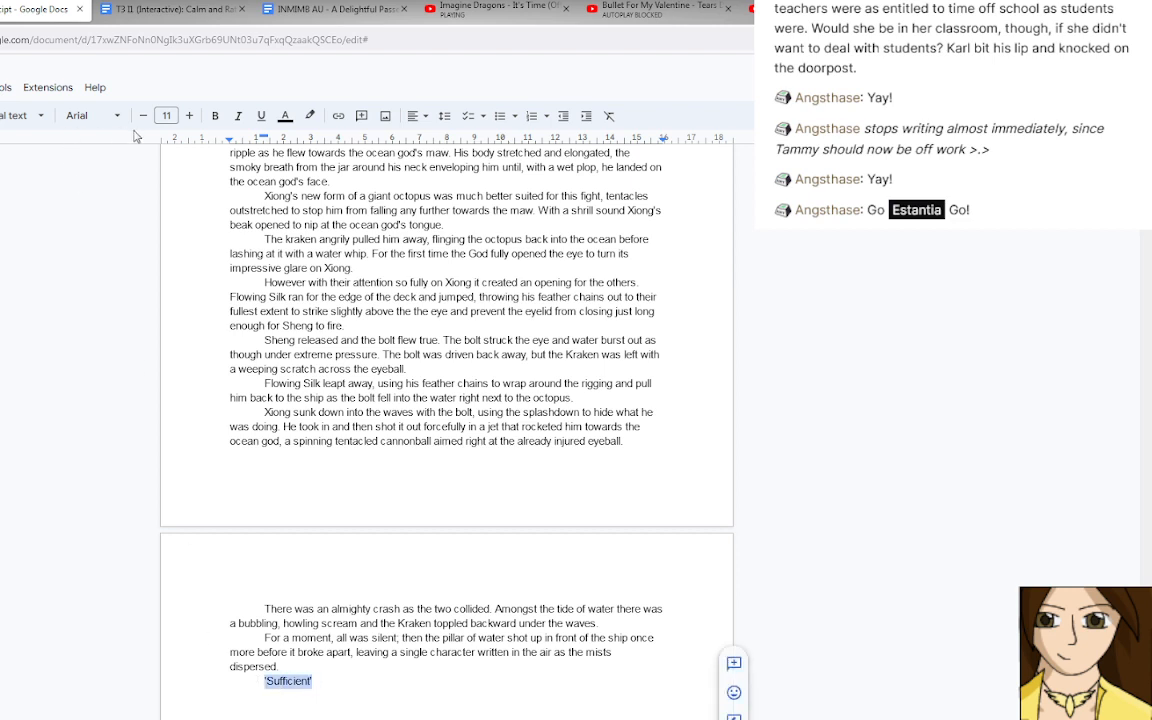
left_click(238, 116)
left_click(367, 681)
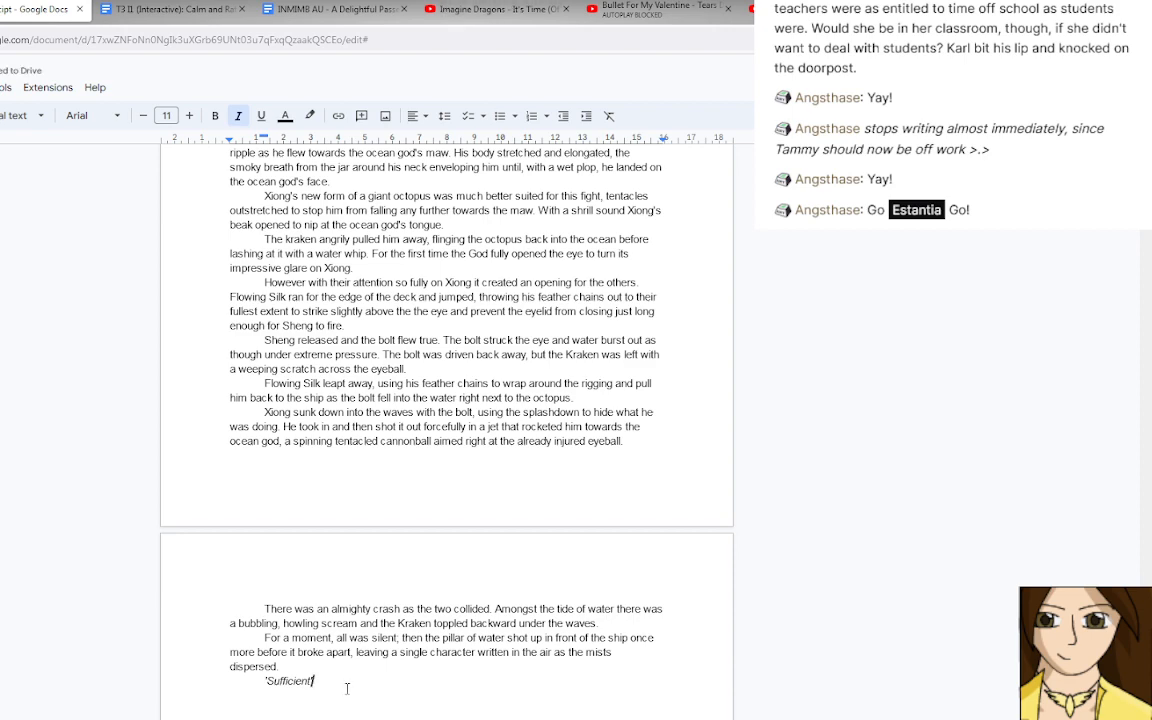
key("ctrl+v")
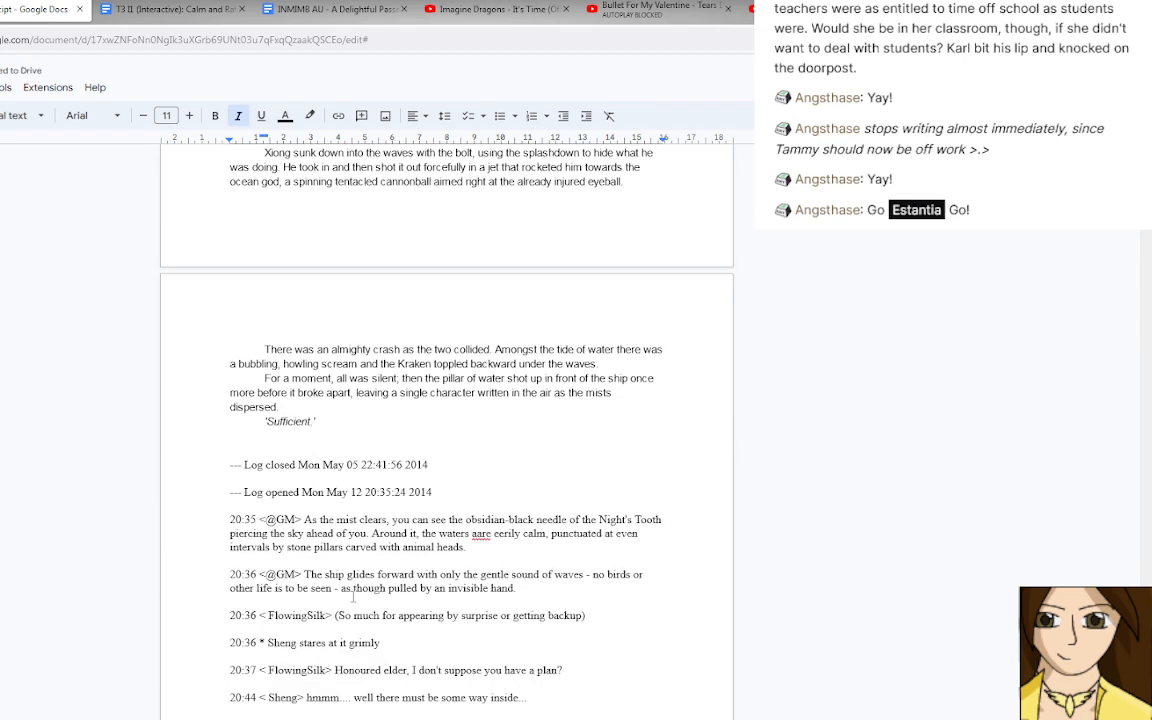
left_click(371, 422)
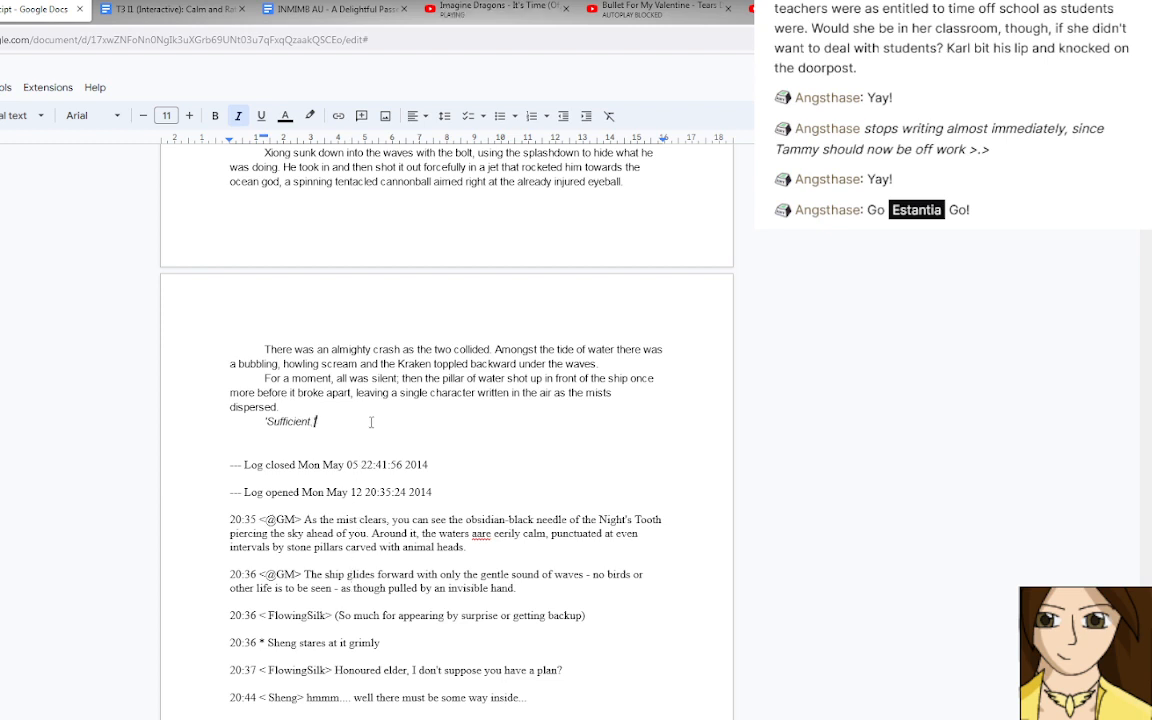
Search Google Drive for "fic" and open the "12 Paths campaign onwards fic" document.
left_click(1, 9)
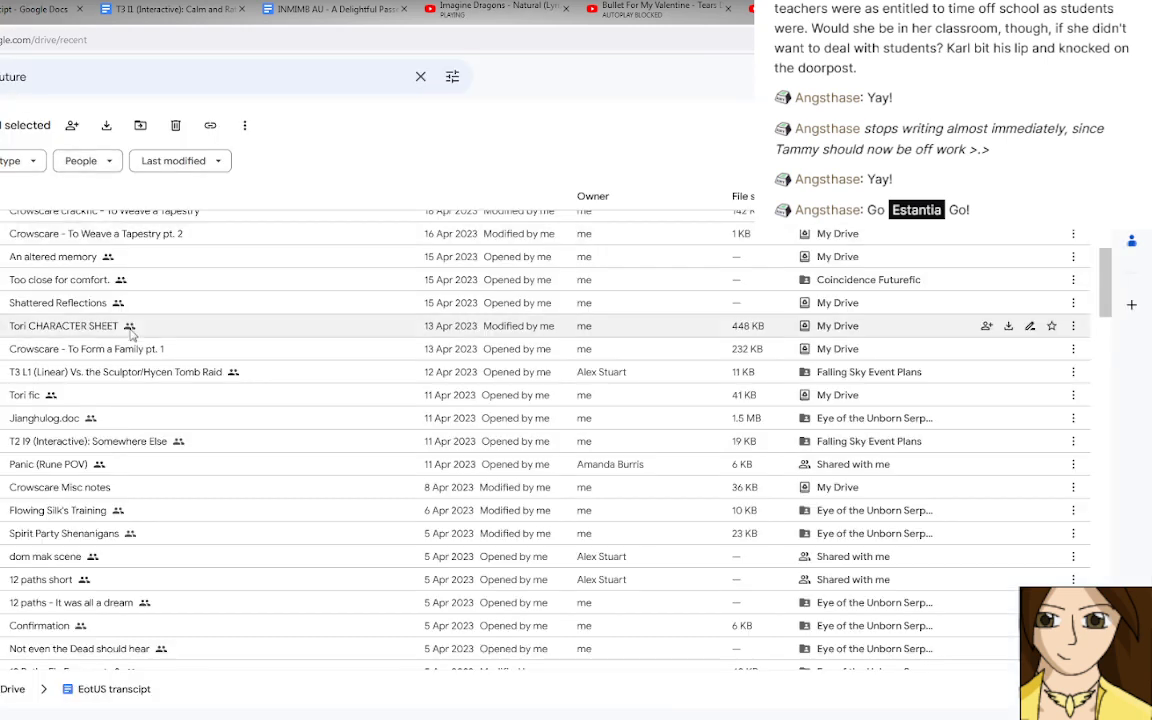
scroll(172, 332, "up", 5)
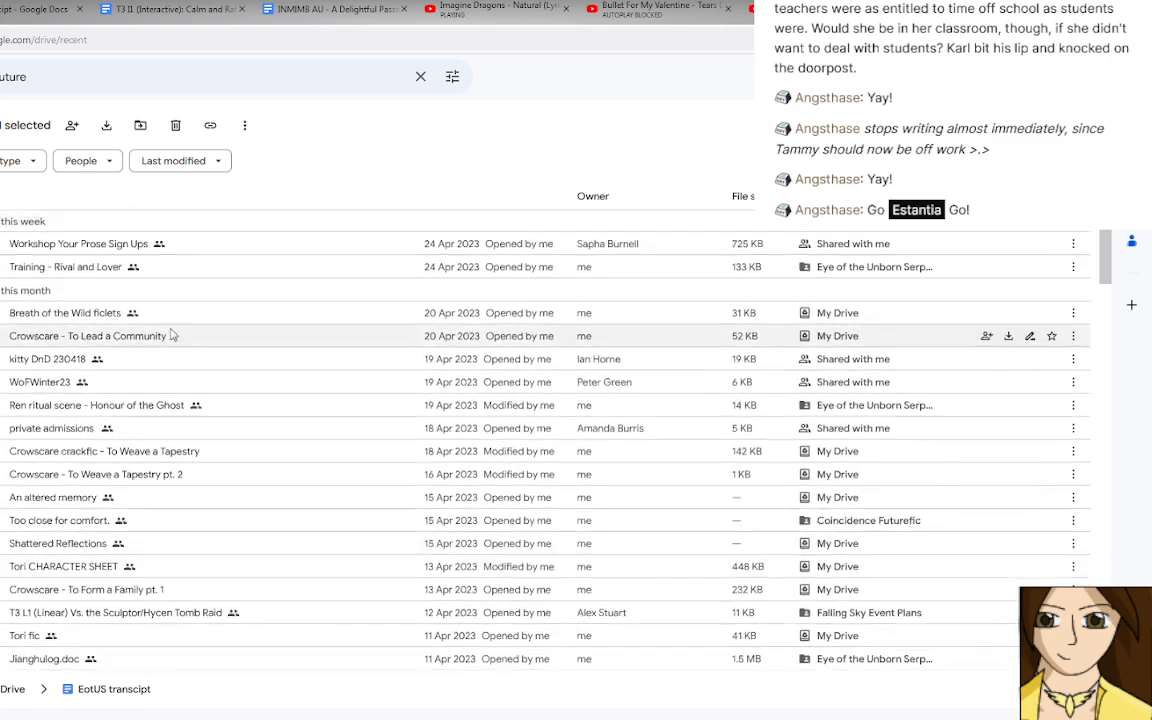
scroll(170, 334, "up", 3)
left_click(103, 80)
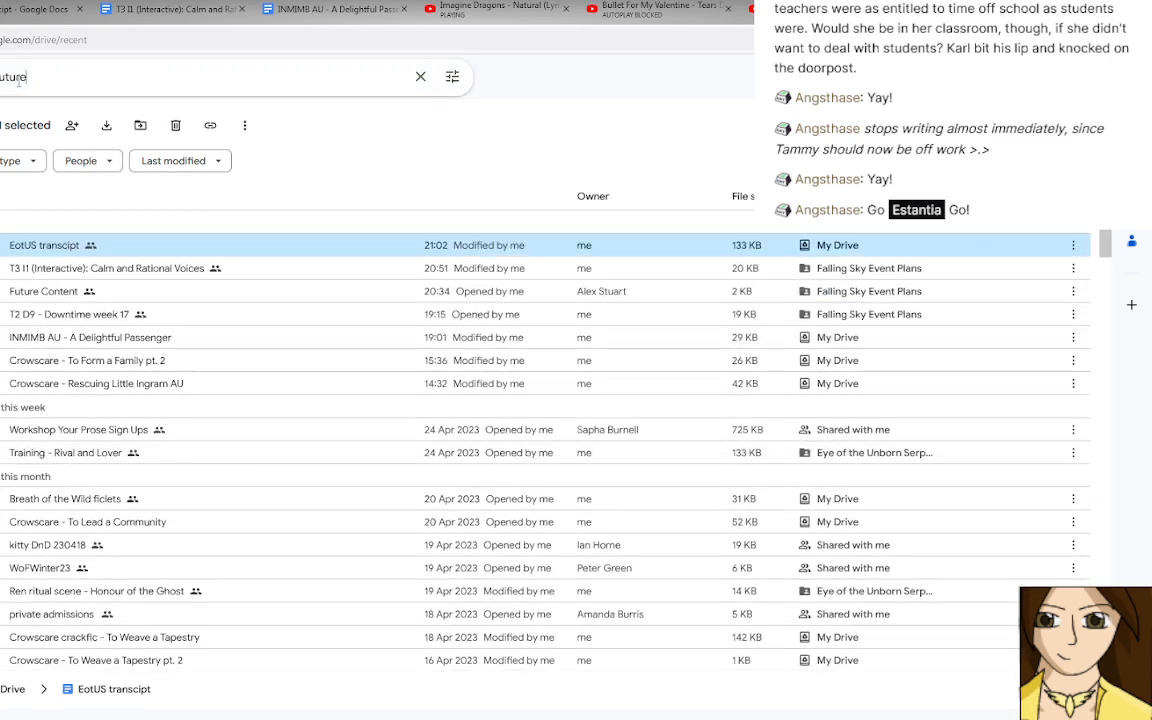
double_click(18, 80)
type("fic")
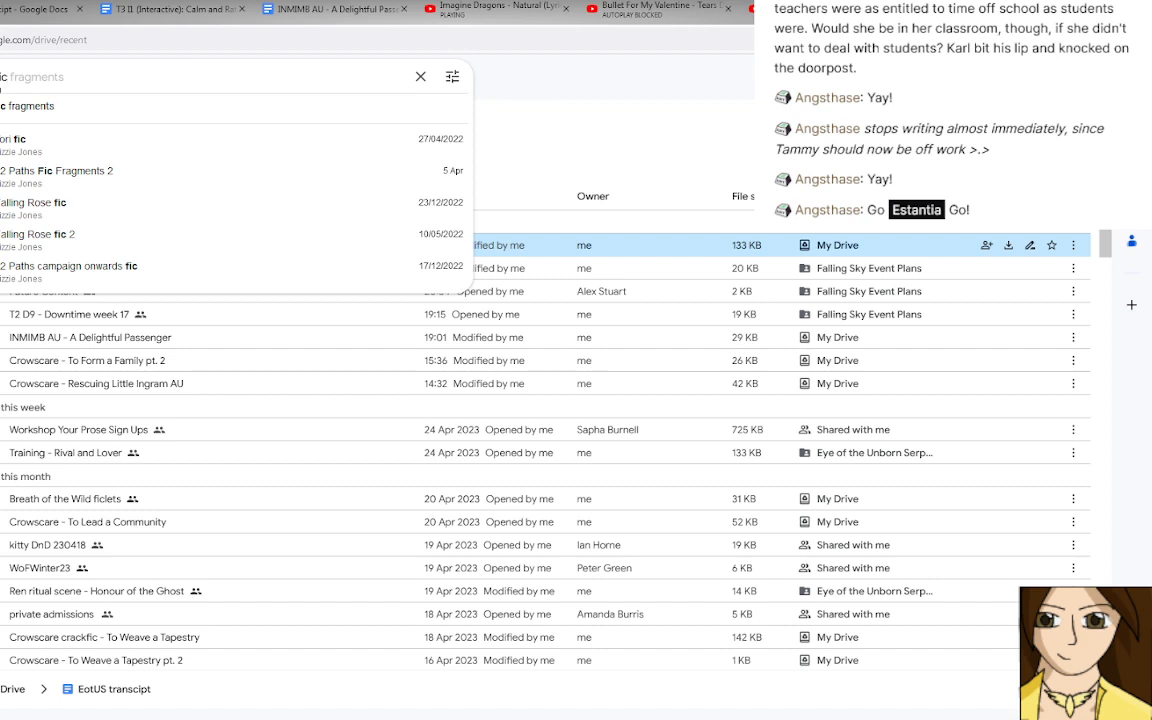
left_click(134, 287)
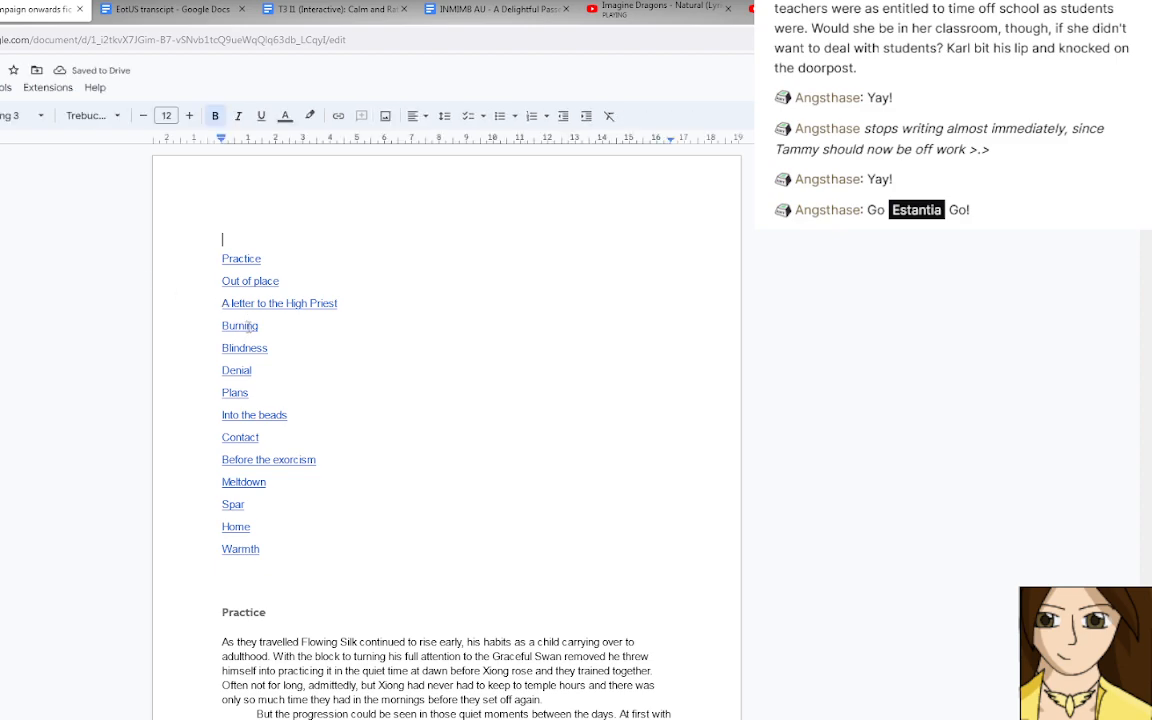
Read through the fic document's scenes from "Practice" and "Out of place" to "A letter to the High Priest" and "Burning".
scroll(240, 326, "down", 4)
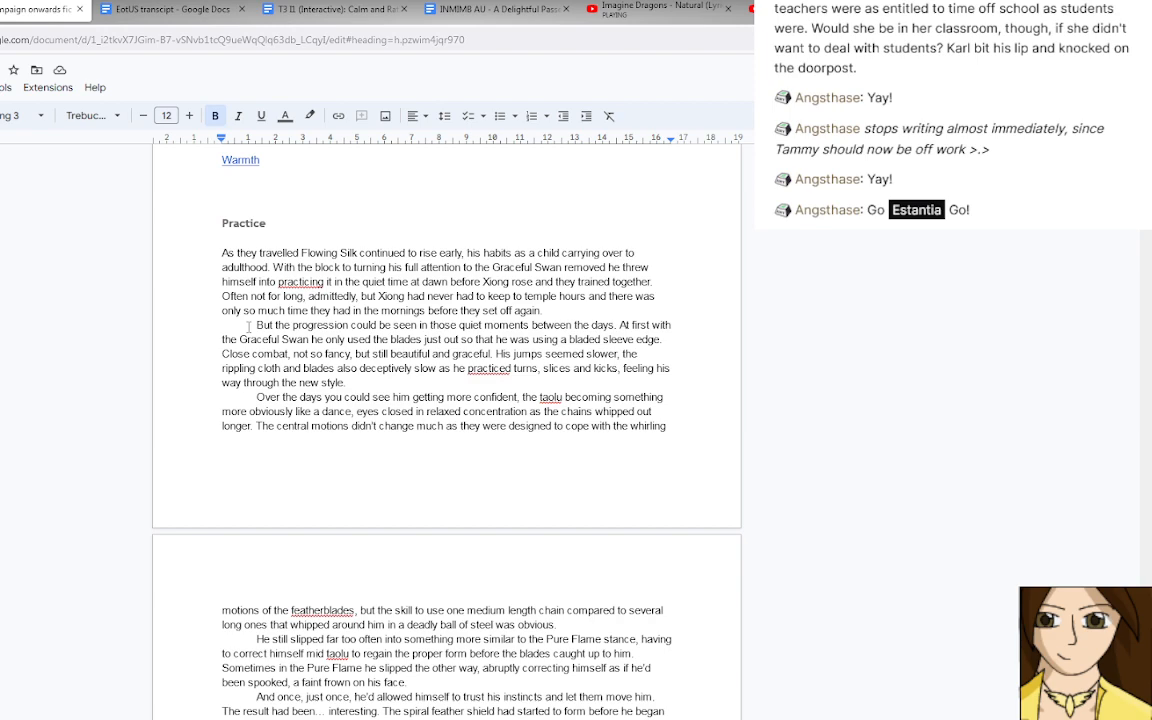
scroll(248, 326, "down", 4)
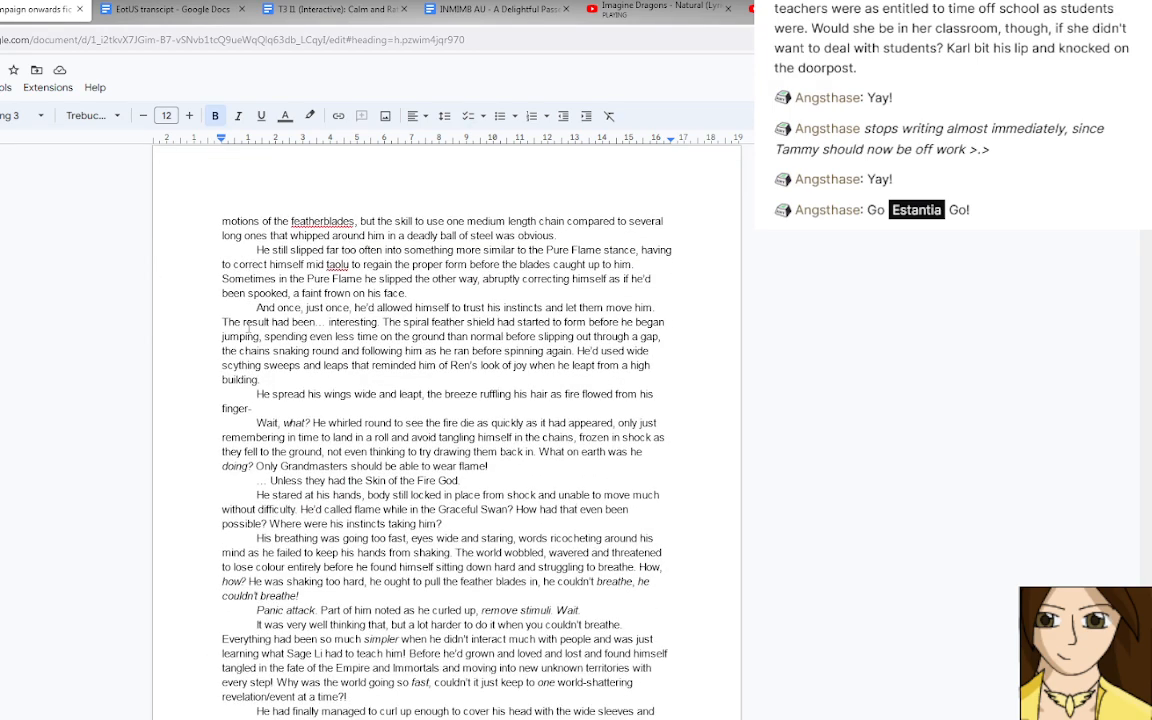
scroll(299, 412, "down", 3)
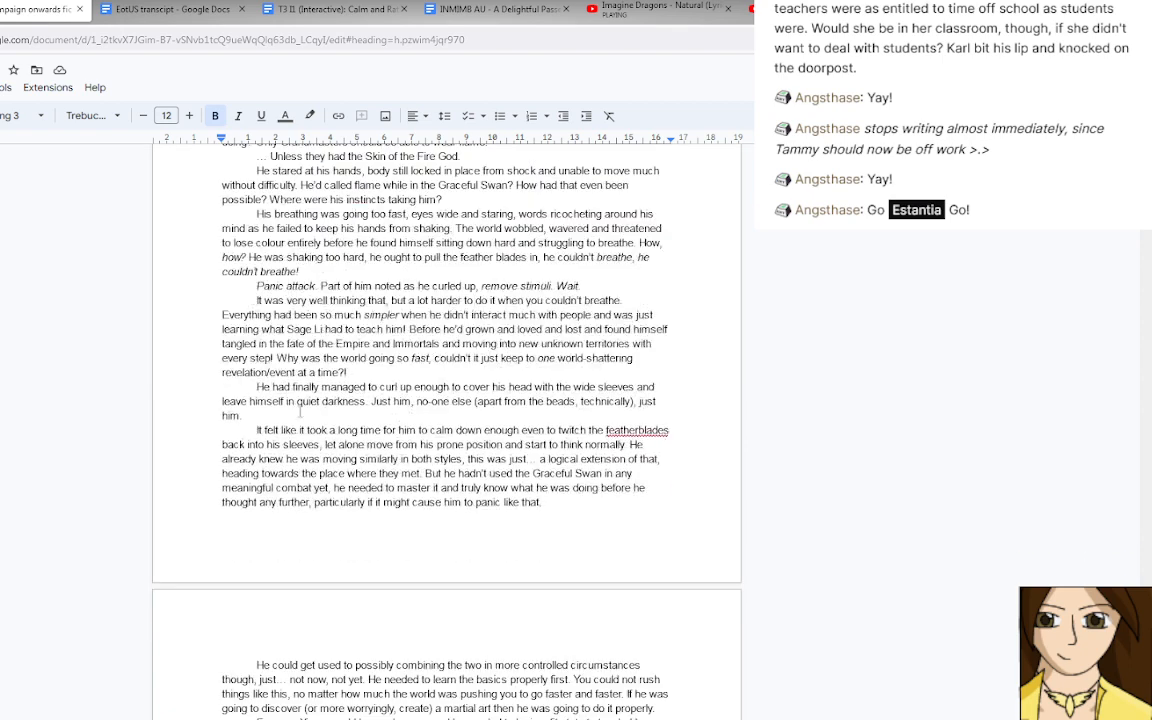
scroll(299, 412, "down", 3)
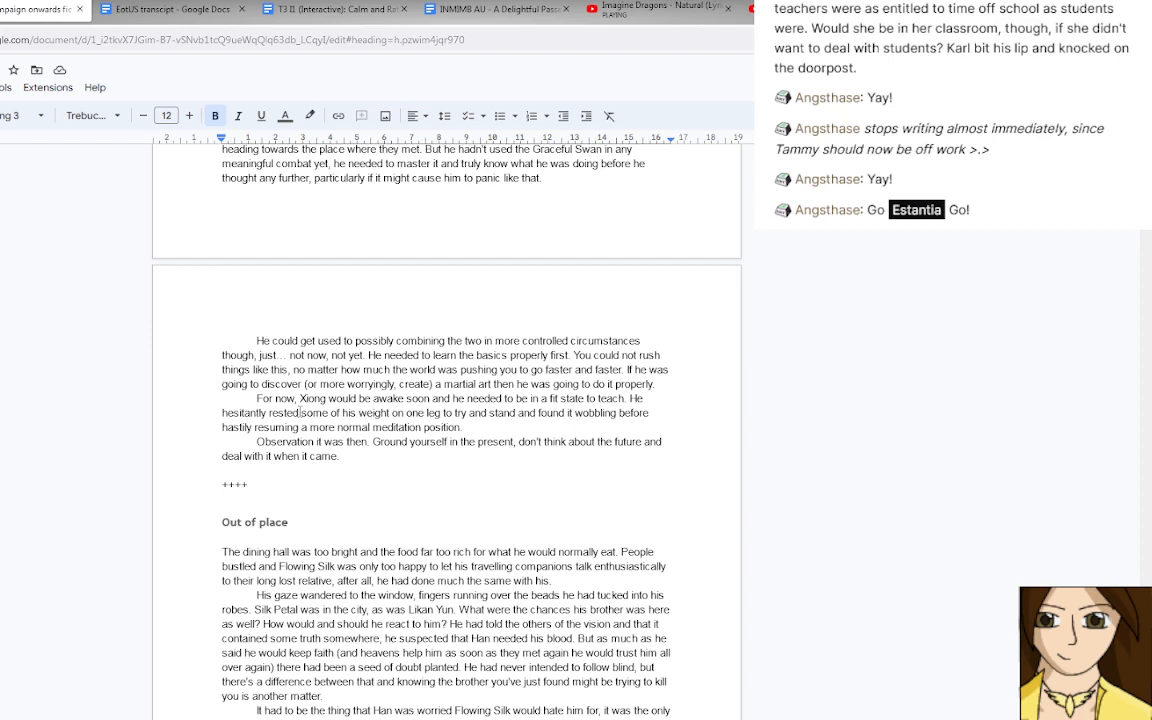
scroll(299, 412, "down", 3)
scroll(299, 412, "up", 4)
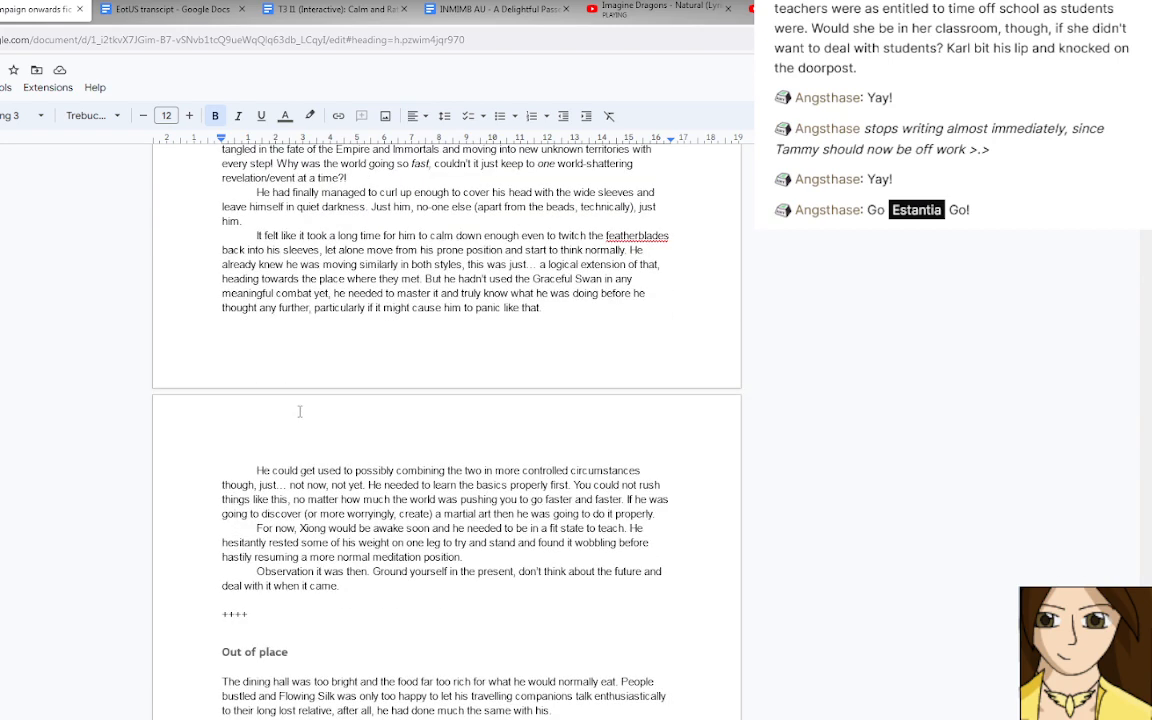
scroll(299, 412, "down", 3)
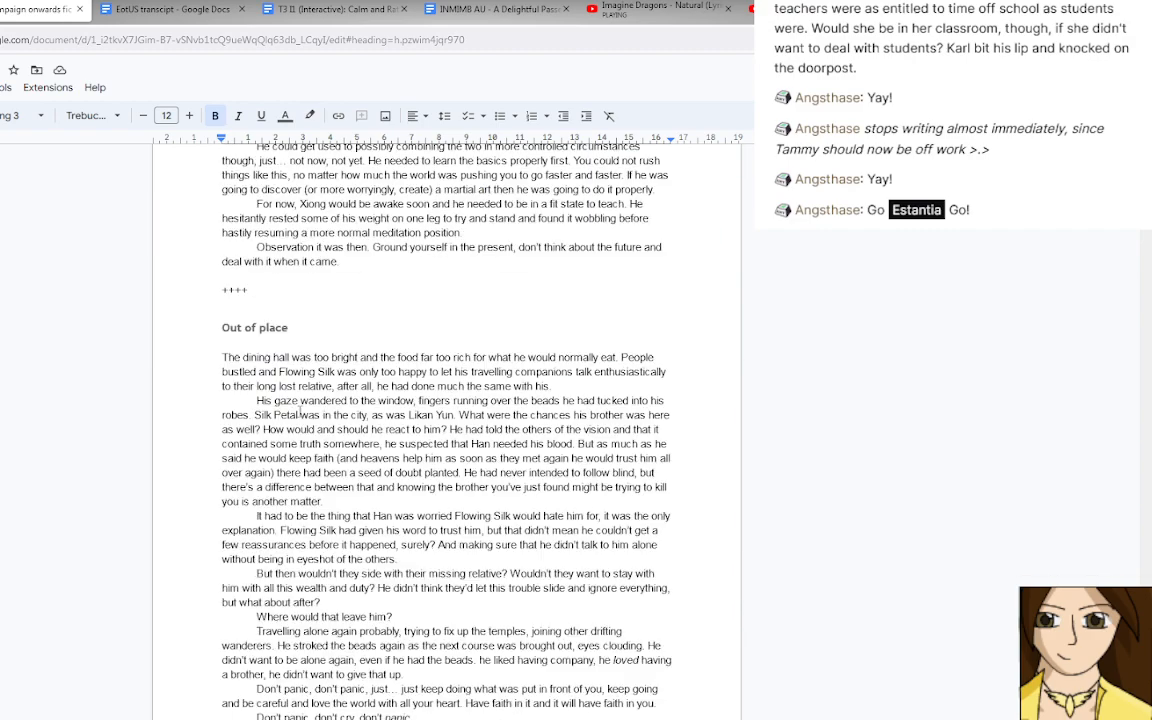
scroll(299, 412, "down", 9)
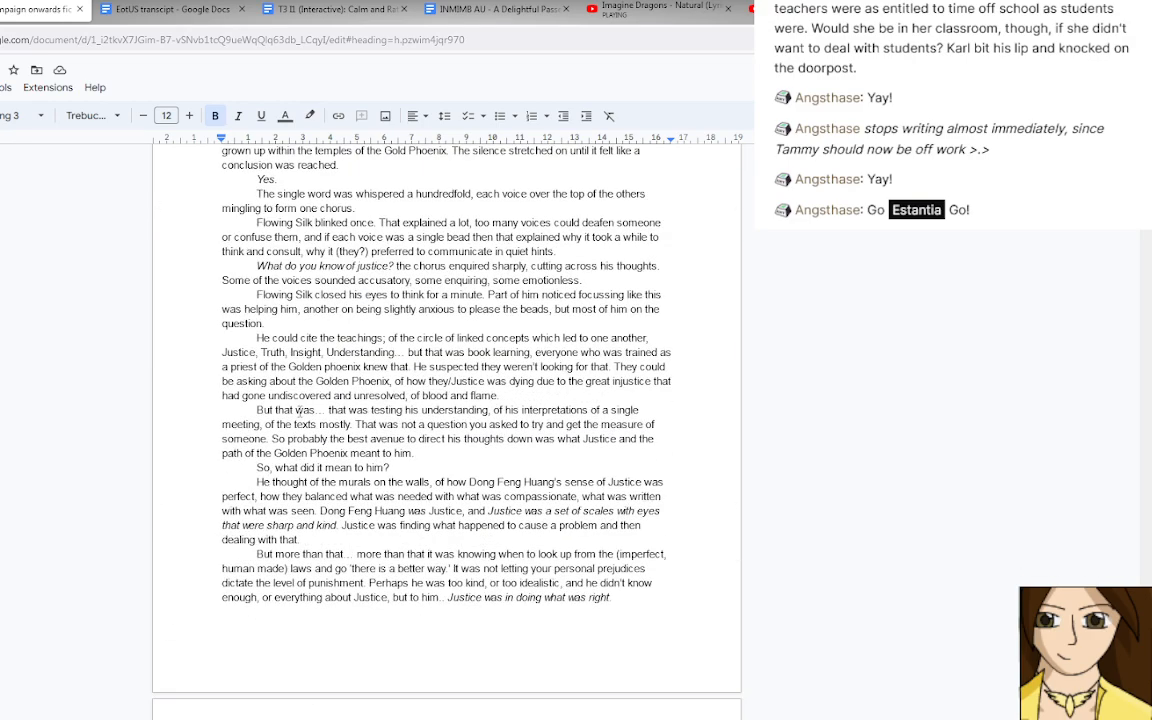
scroll(299, 412, "down", 2)
scroll(299, 411, "down", 10)
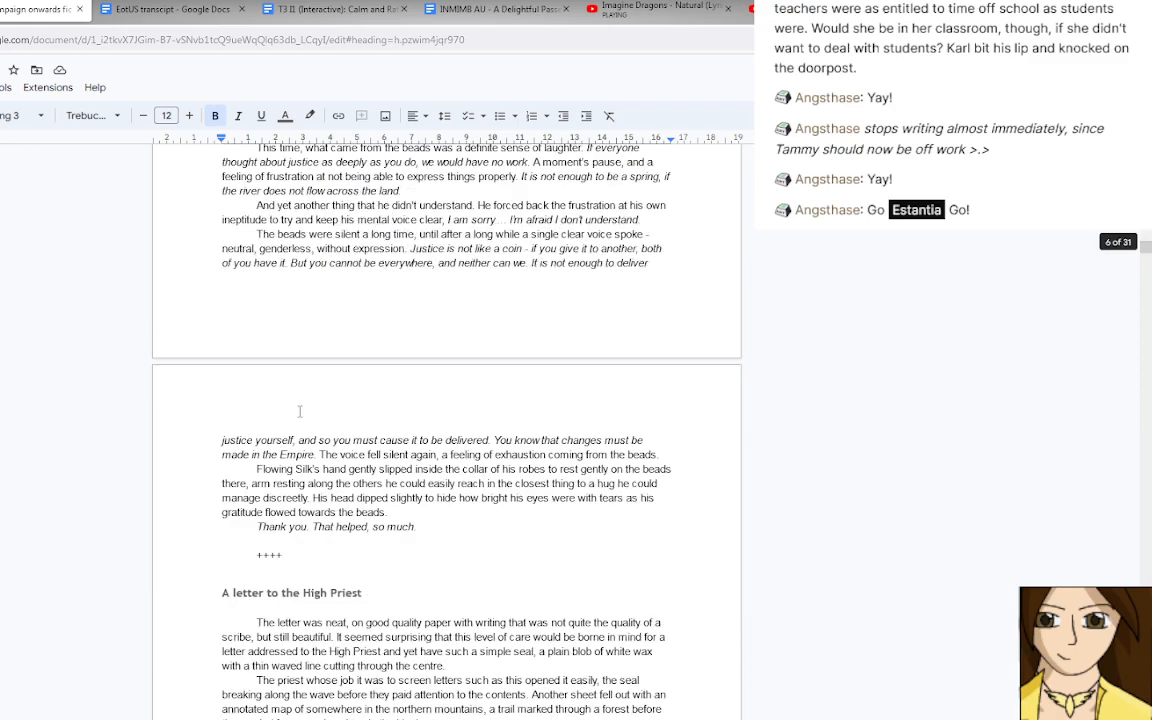
scroll(299, 411, "down", 10)
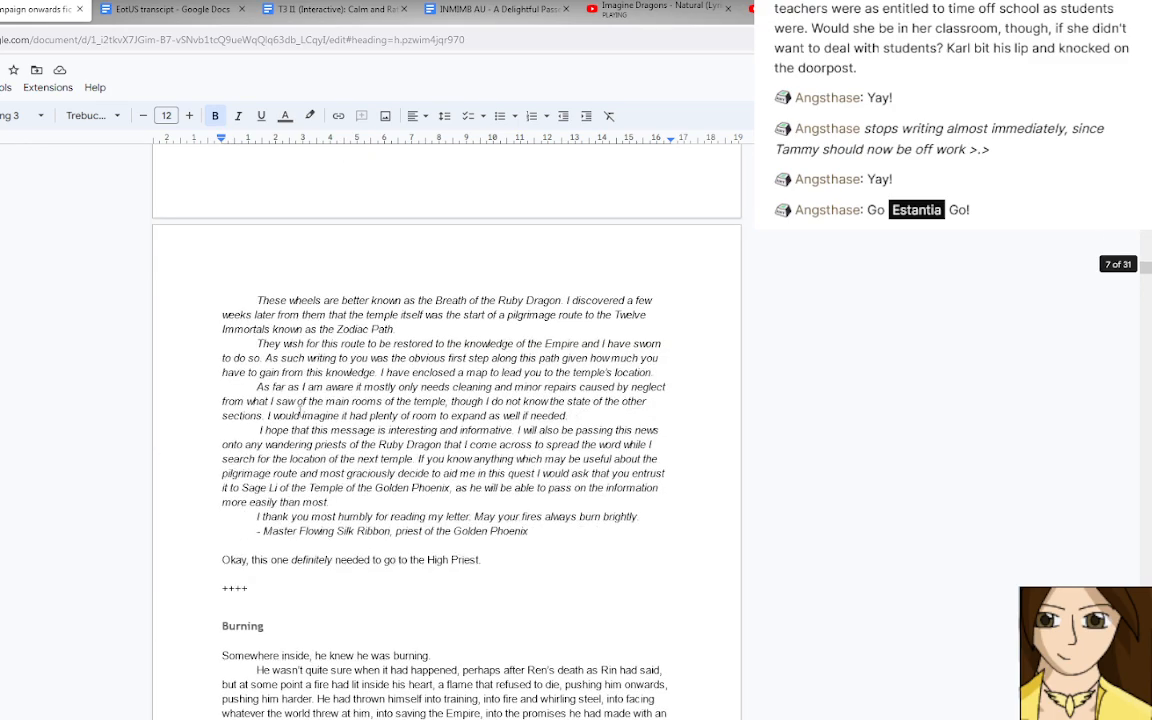
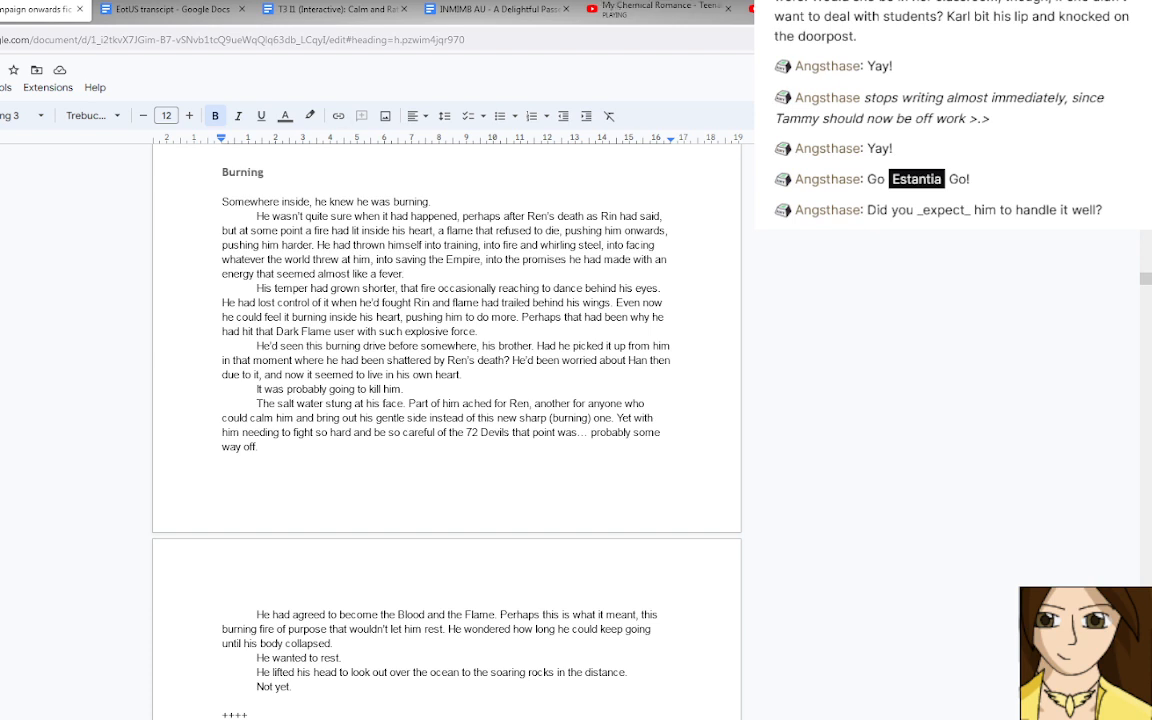
Read the "Burning" scene closely, up to "Not yet.", including the paragraph about becoming the Blood and the Flame.
left_click(381, 489)
scroll(385, 421, "down", 3)
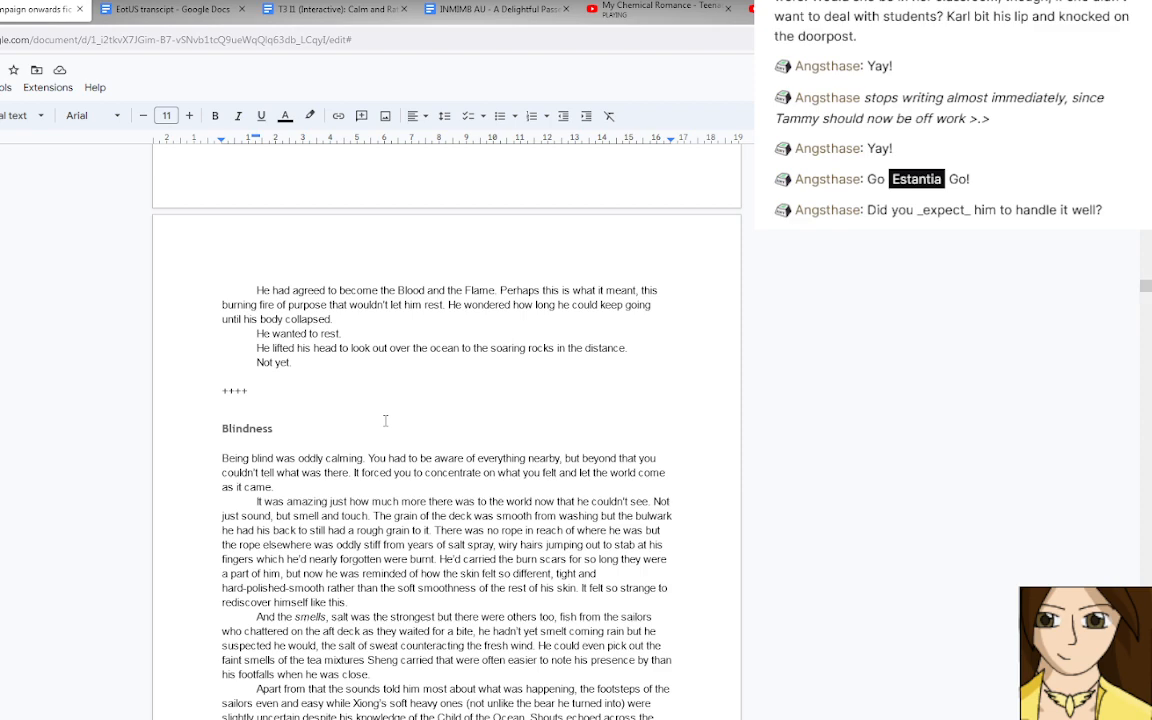
scroll(385, 421, "up", 3)
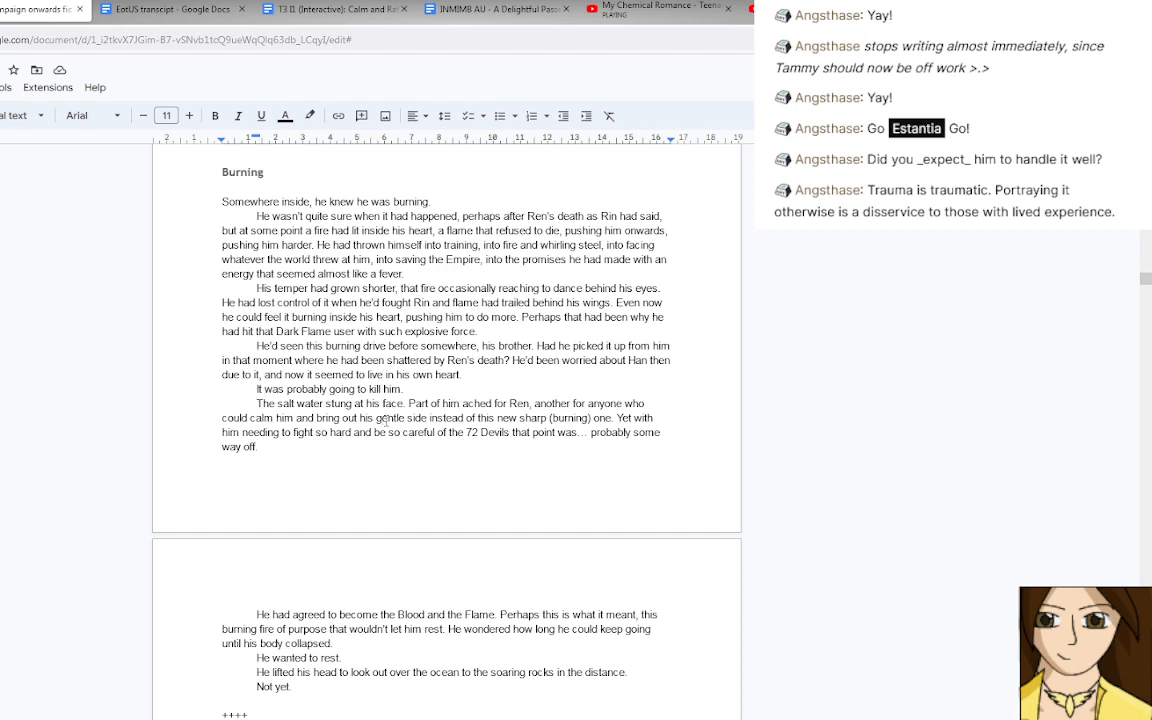
left_click(381, 420)
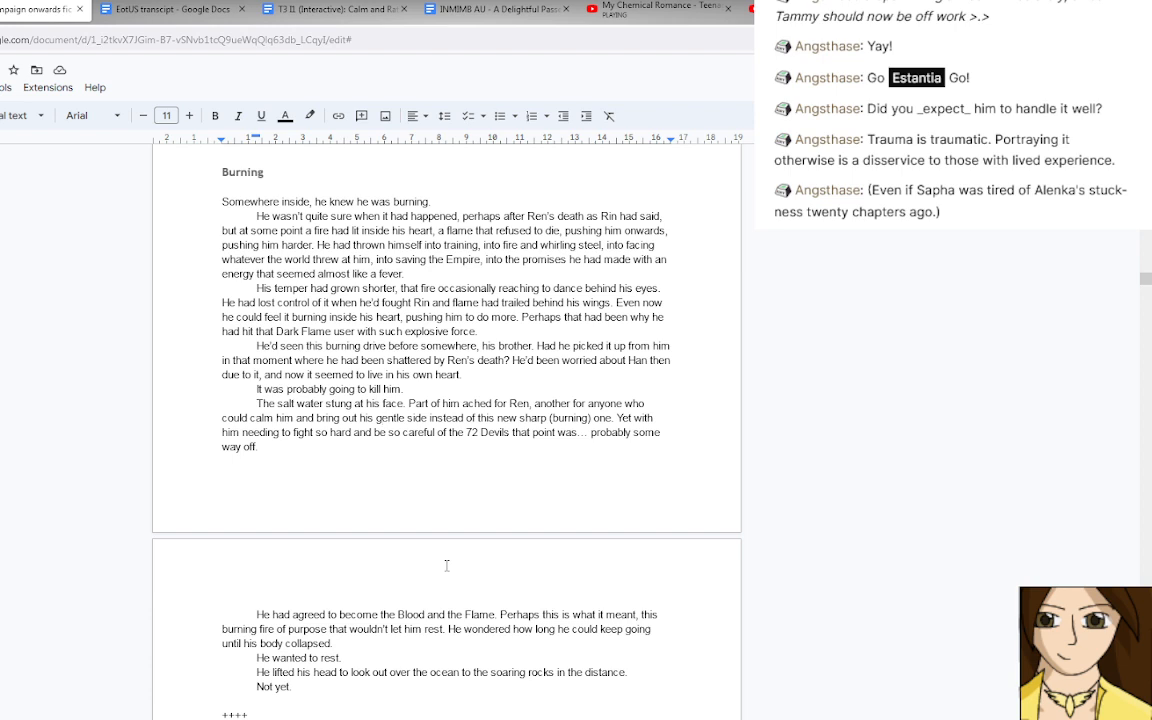
key("Down")
key("Down")
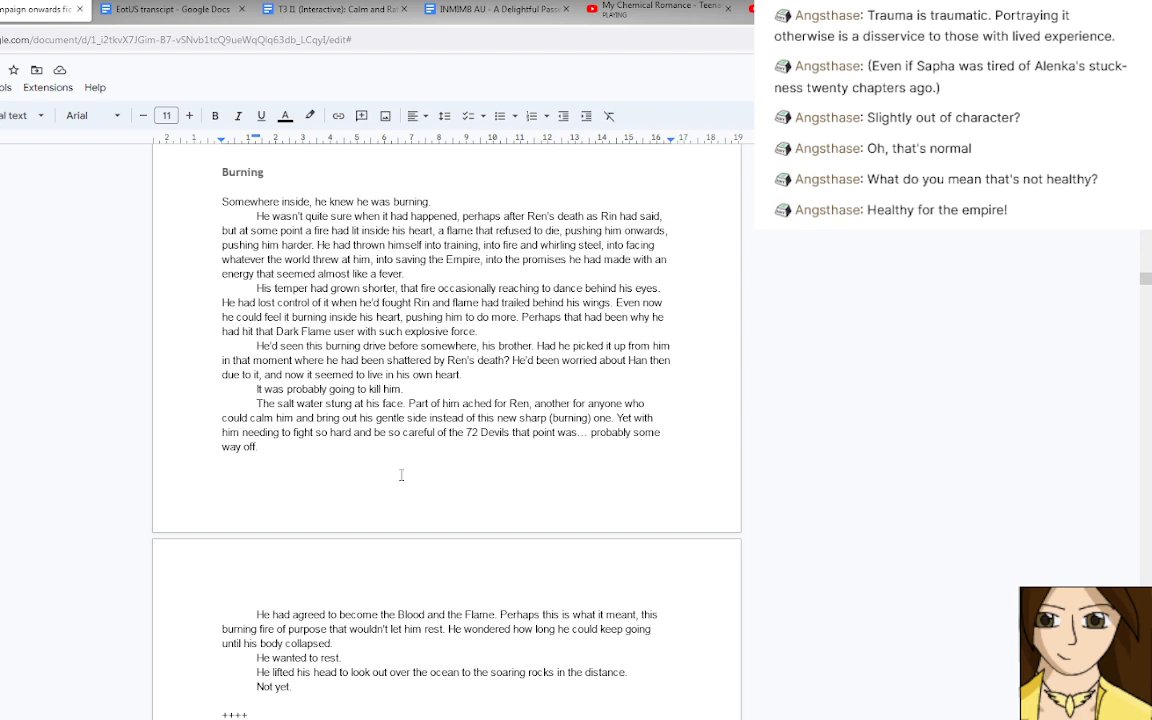
left_click_drag(250, 613, 334, 644)
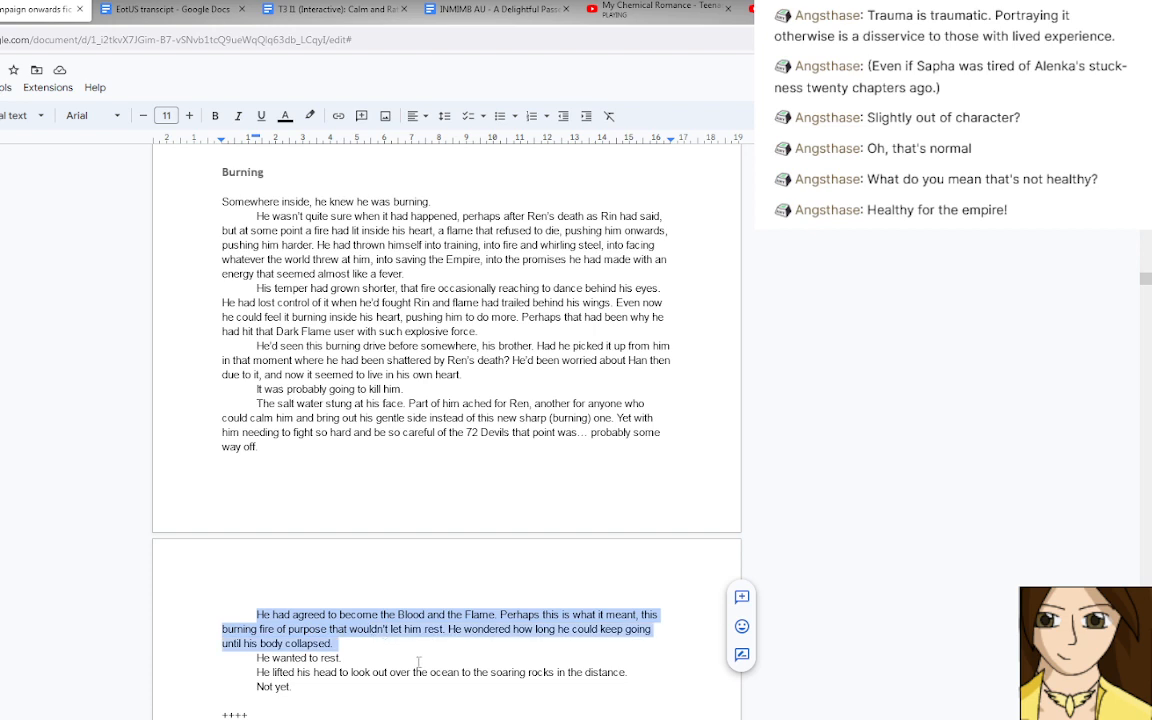
left_click(414, 645)
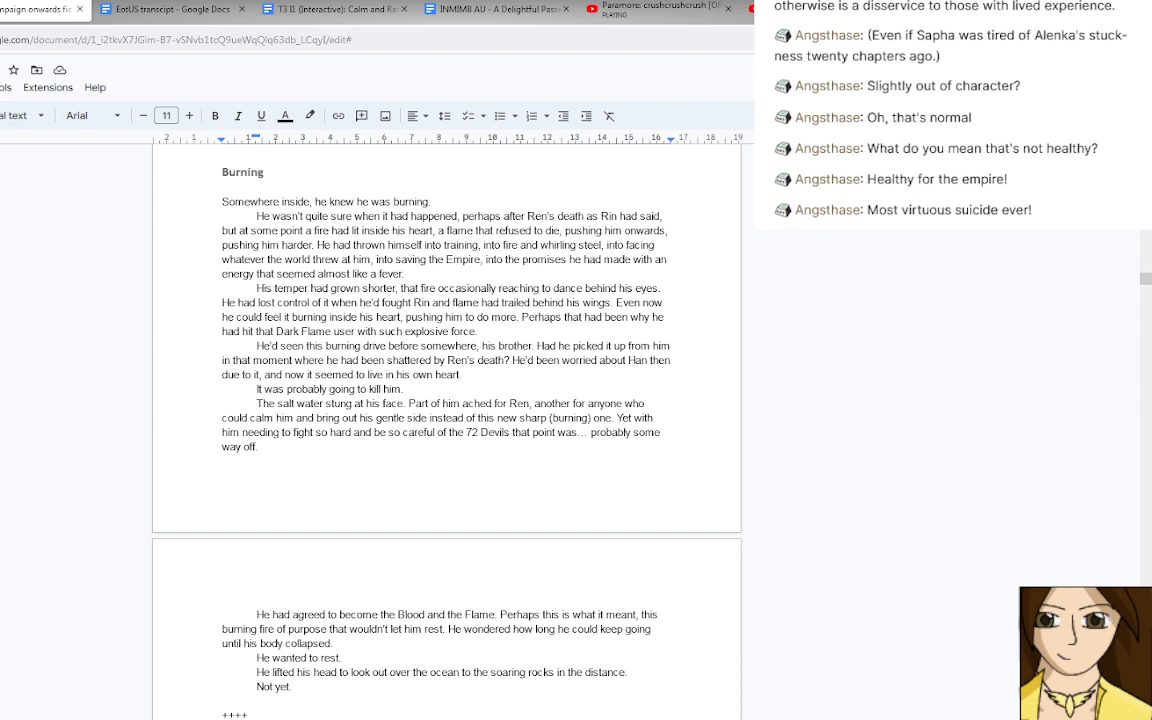
left_click_drag(257, 389, 424, 389)
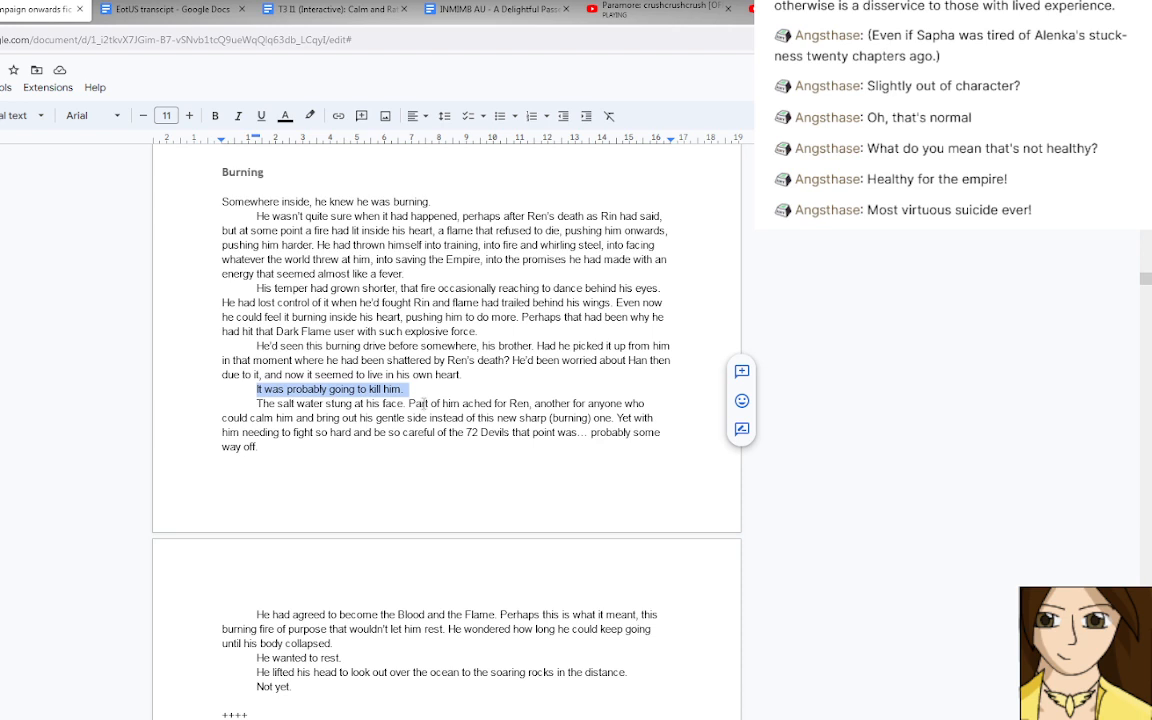
key("Right")
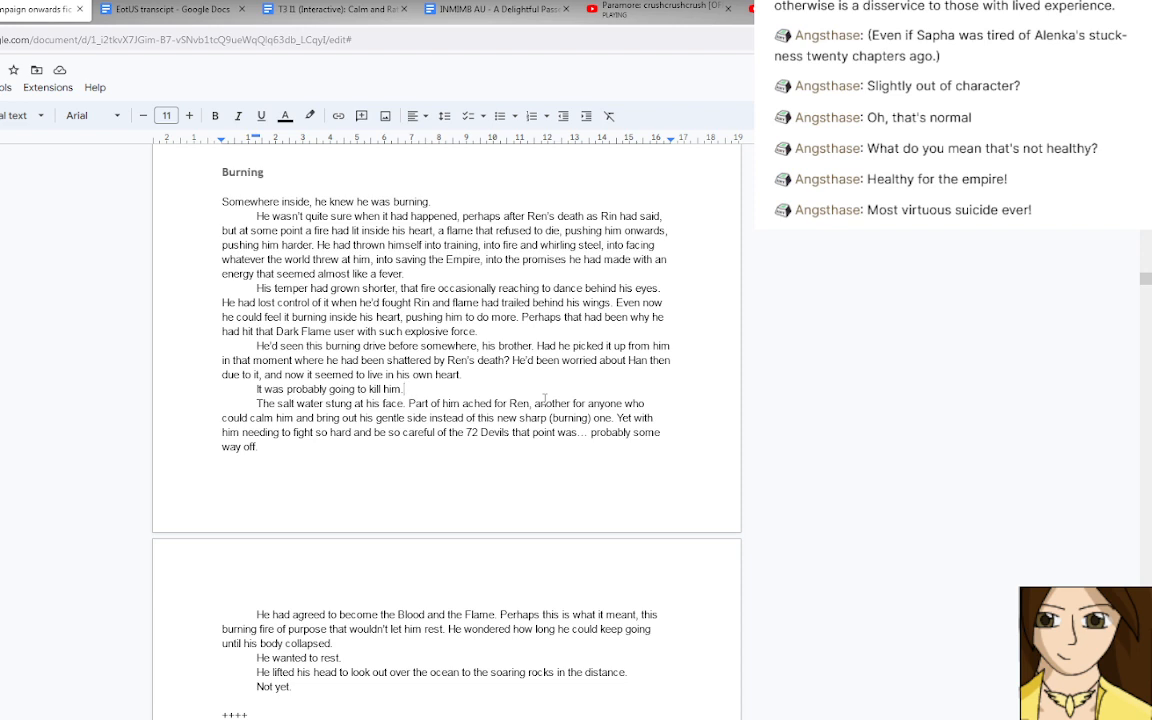
Look through the "Blindness" scene up to the start of "Denial" and return to the "Burning" scene.
scroll(542, 476, "down", 4)
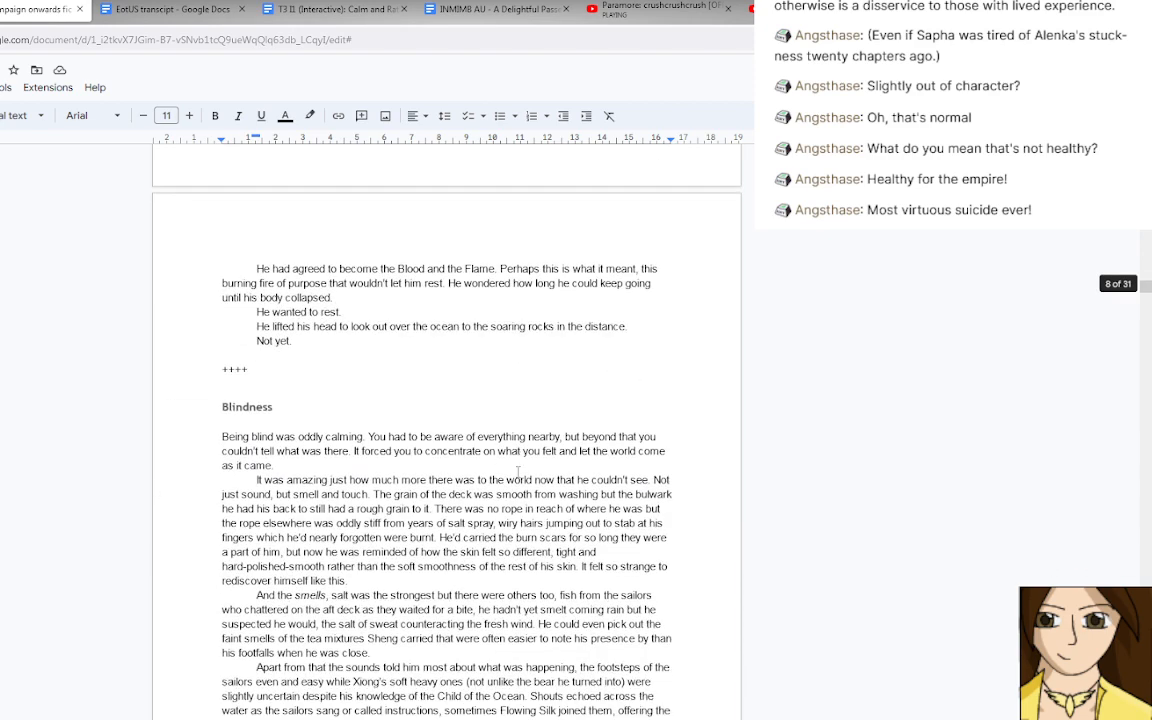
scroll(517, 478, "down", 1)
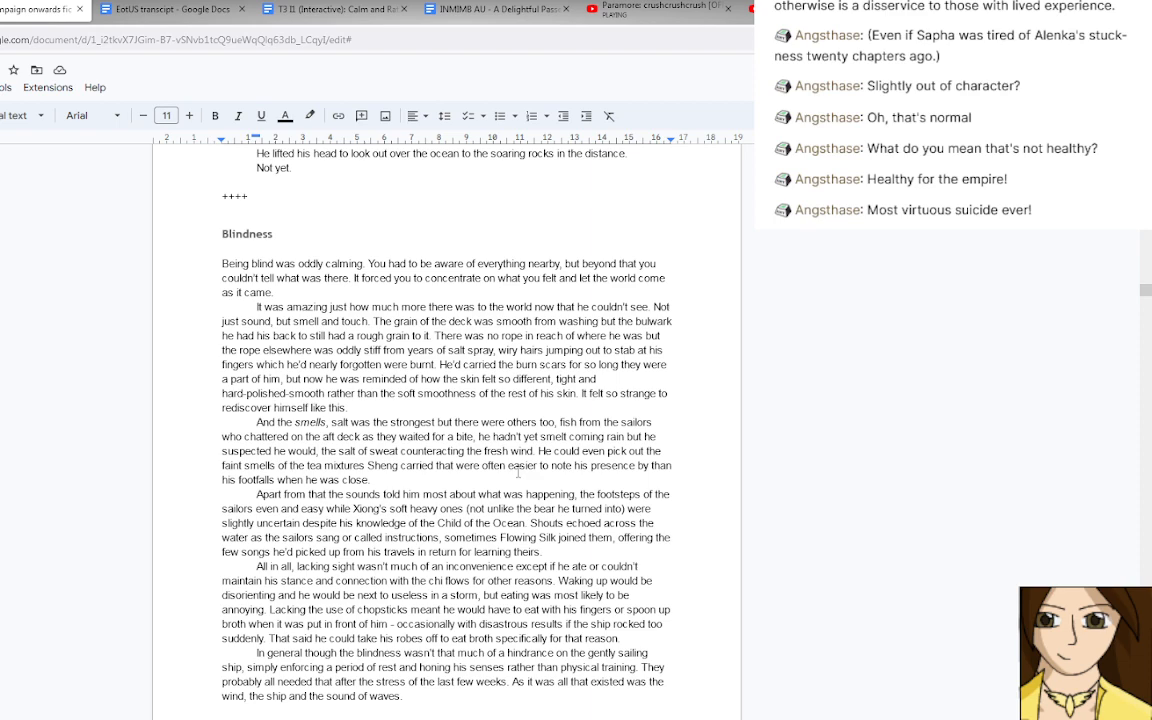
scroll(518, 476, "up", 5)
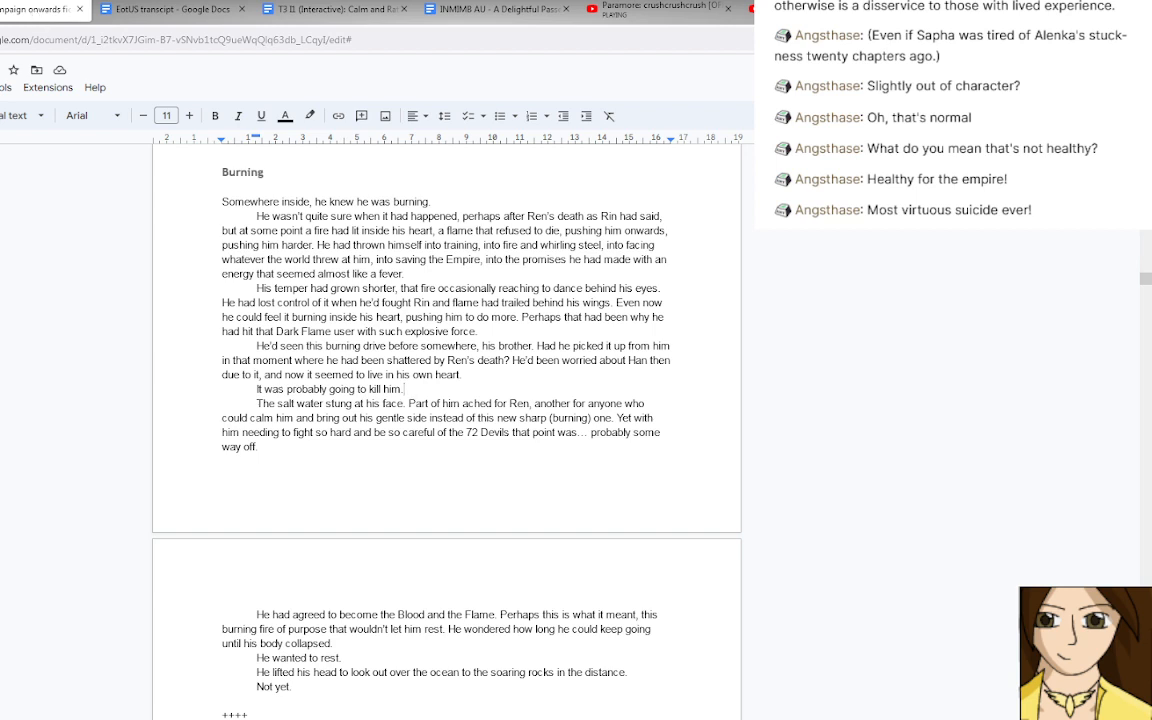
scroll(129, 348, "down", 15)
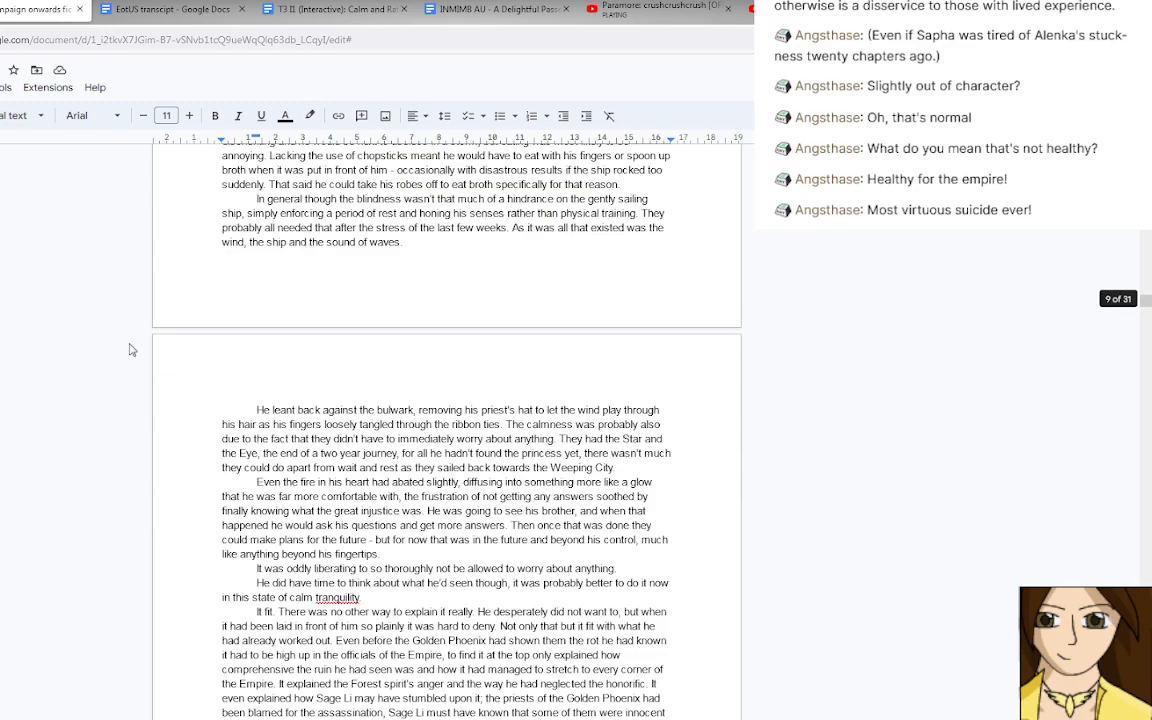
scroll(129, 349, "down", 5)
scroll(129, 349, "down", 1)
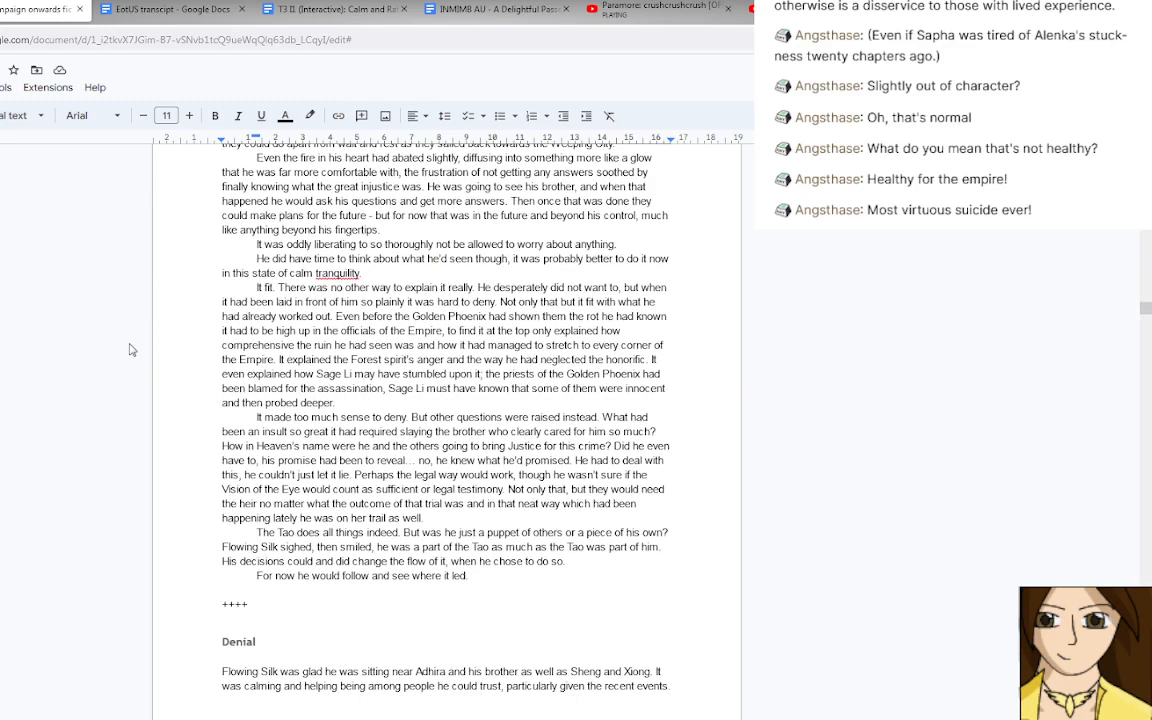
scroll(129, 349, "up", 10)
scroll(129, 349, "up", 9)
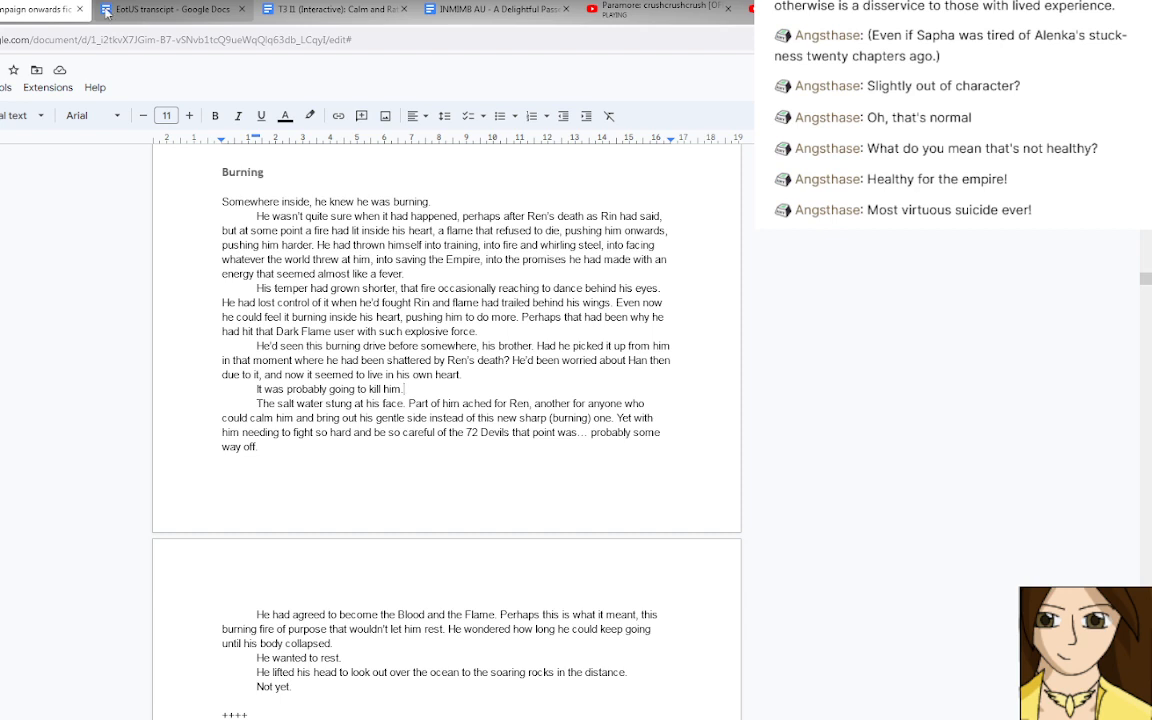
Copy the fic document's link and add an unindented, non-italic "++++" scene break below 'Sufficient.' in the EotUS transcript.
left_click(112, 40)
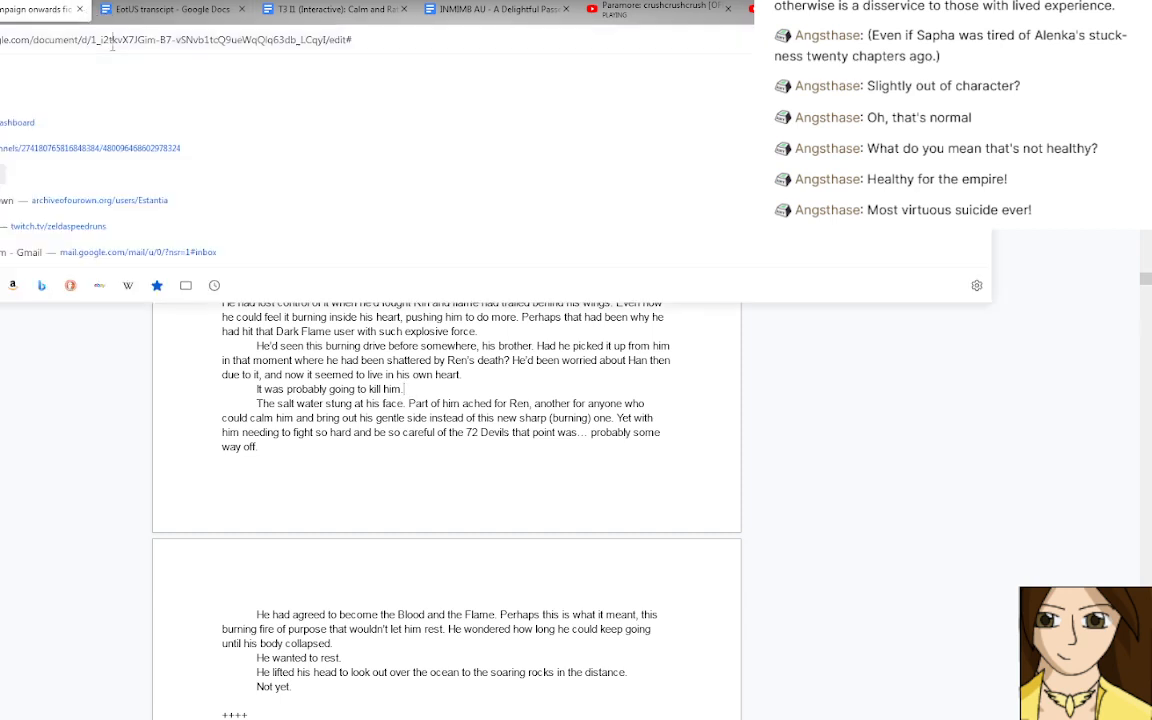
left_click(145, 12)
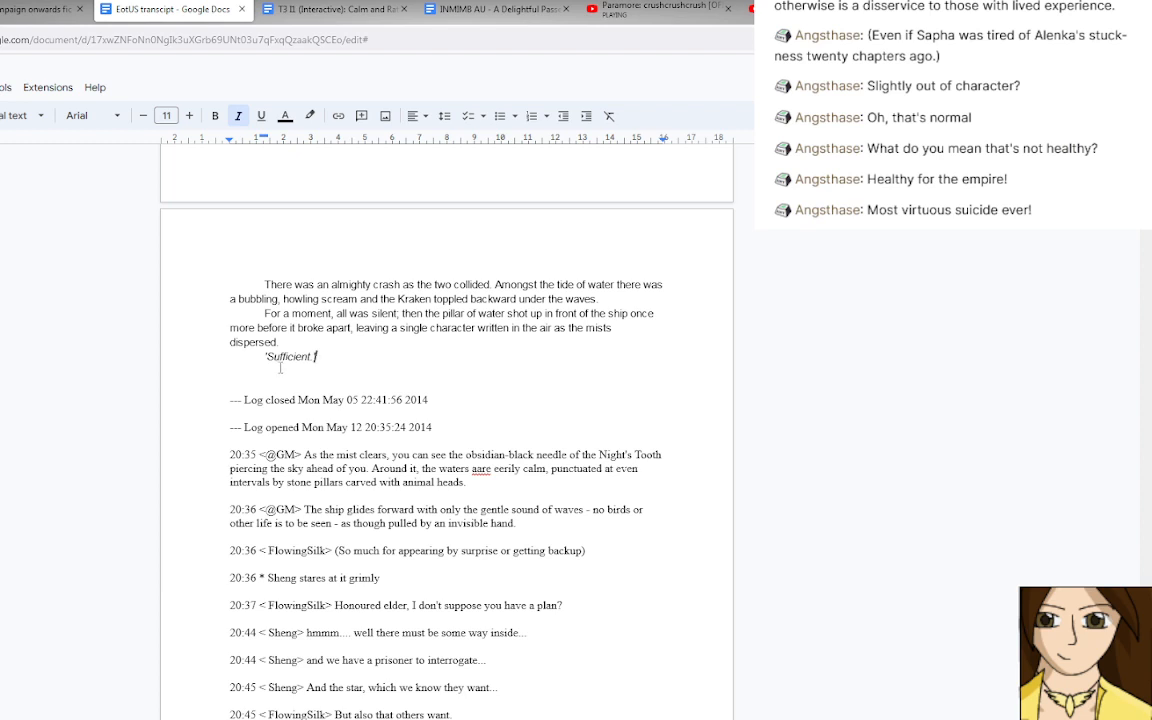
key("Return")
key("Return")
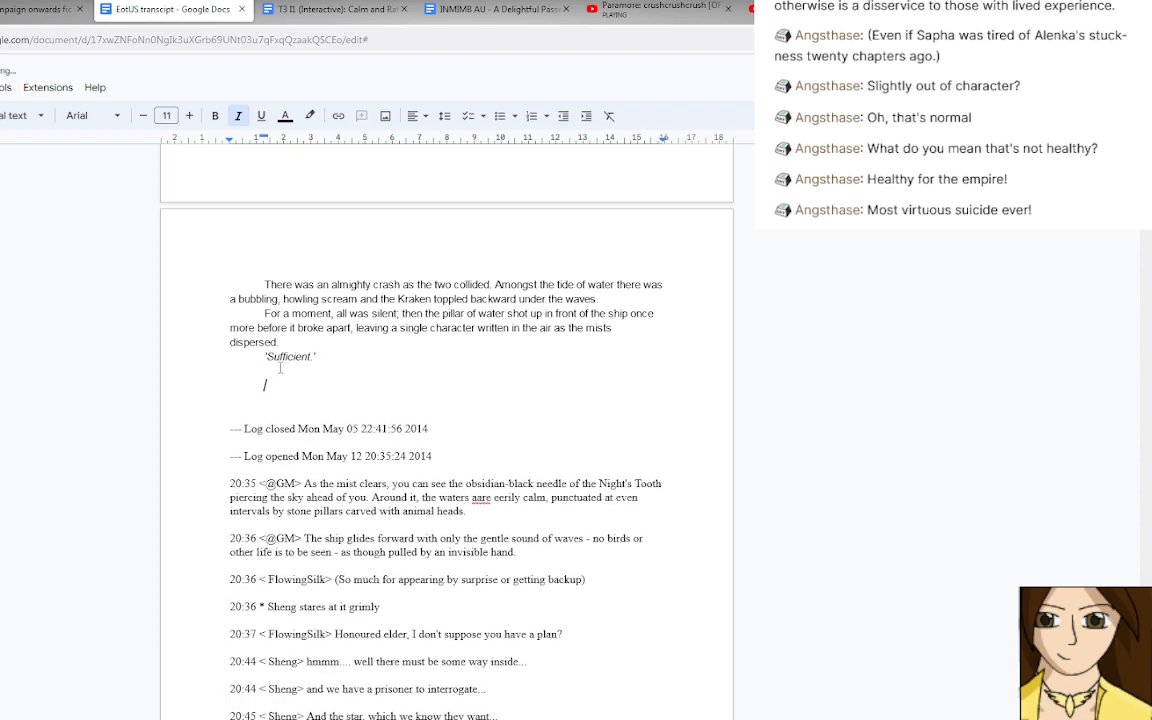
key("ctrl+i")
key("BackSpace")
type("++++")
key("Return")
key("Return")
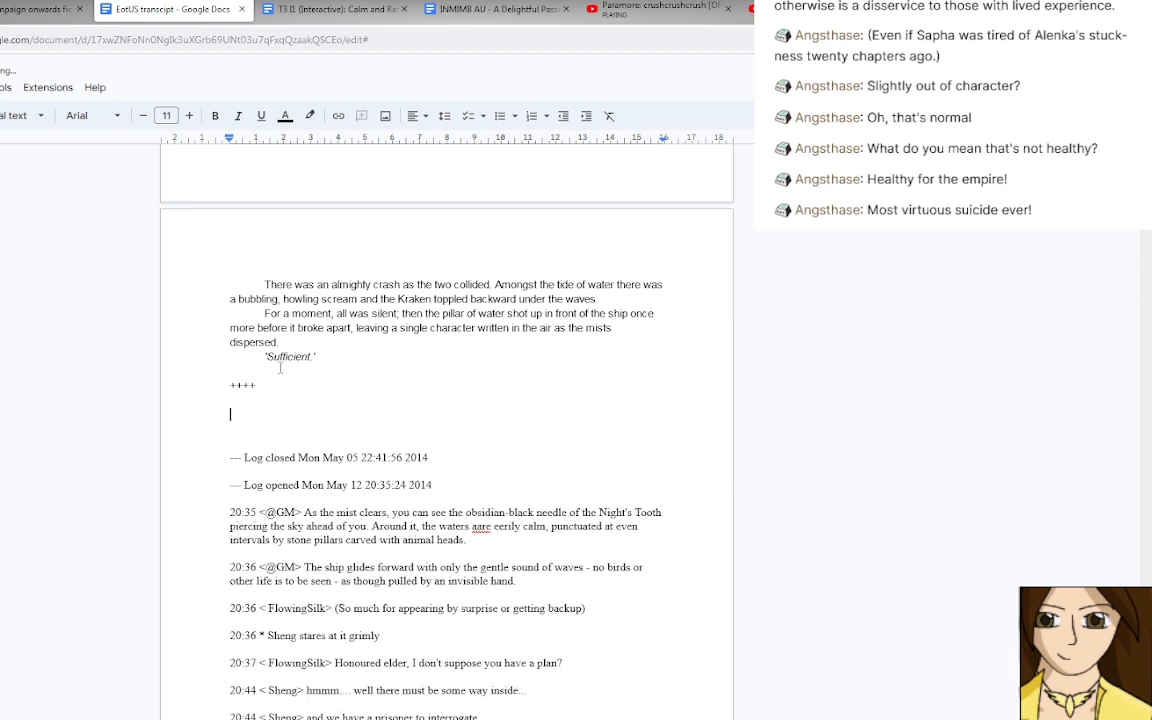
Add the note "Possibility for Burning to go in here:" under the scene break, followed by the fic document's link.
type("Possibility for Burning to go in here:")
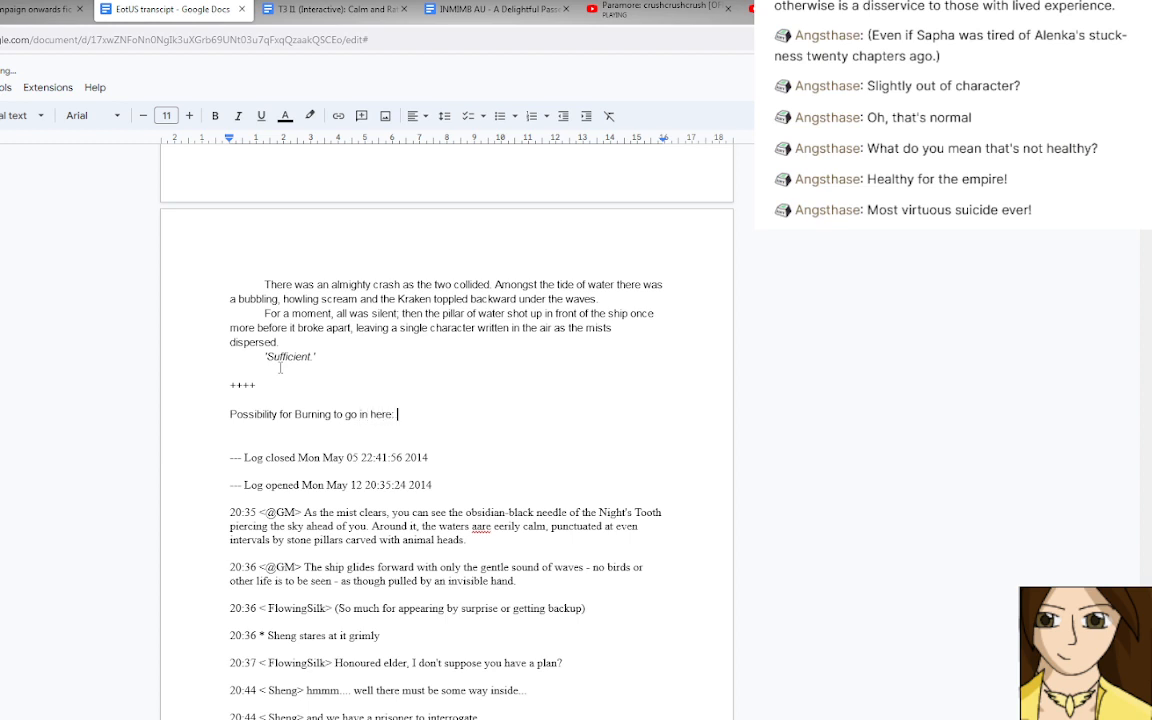
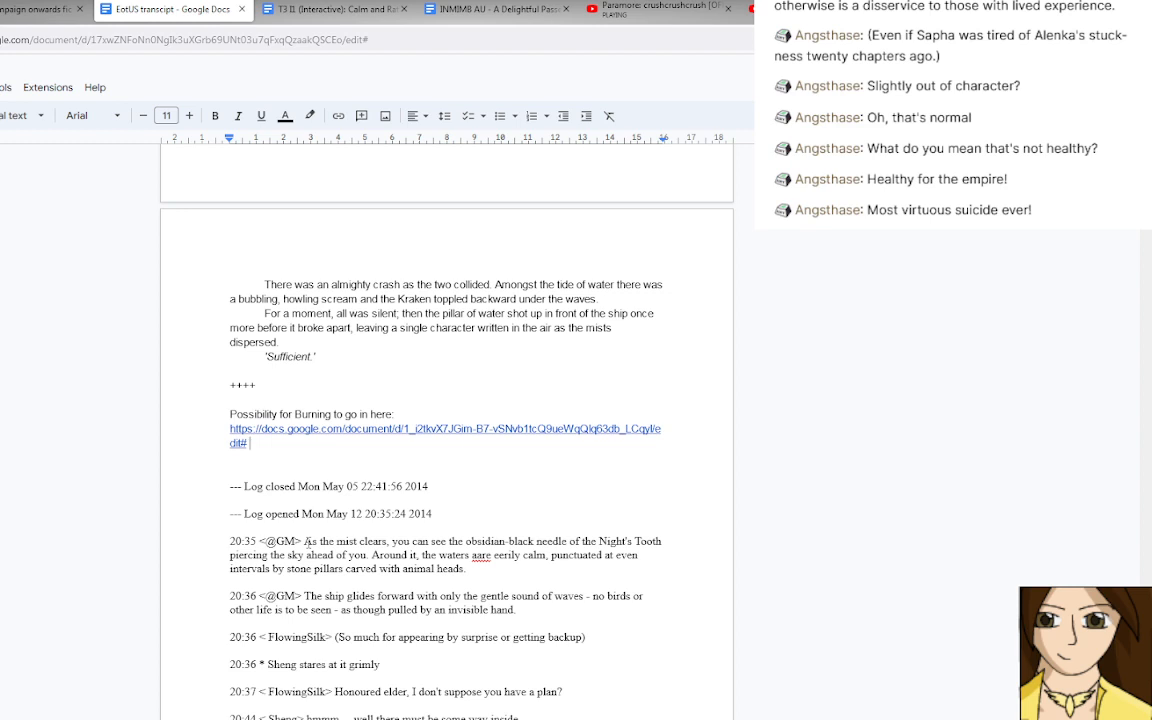
left_click(340, 362)
left_click_drag(305, 541, 230, 485)
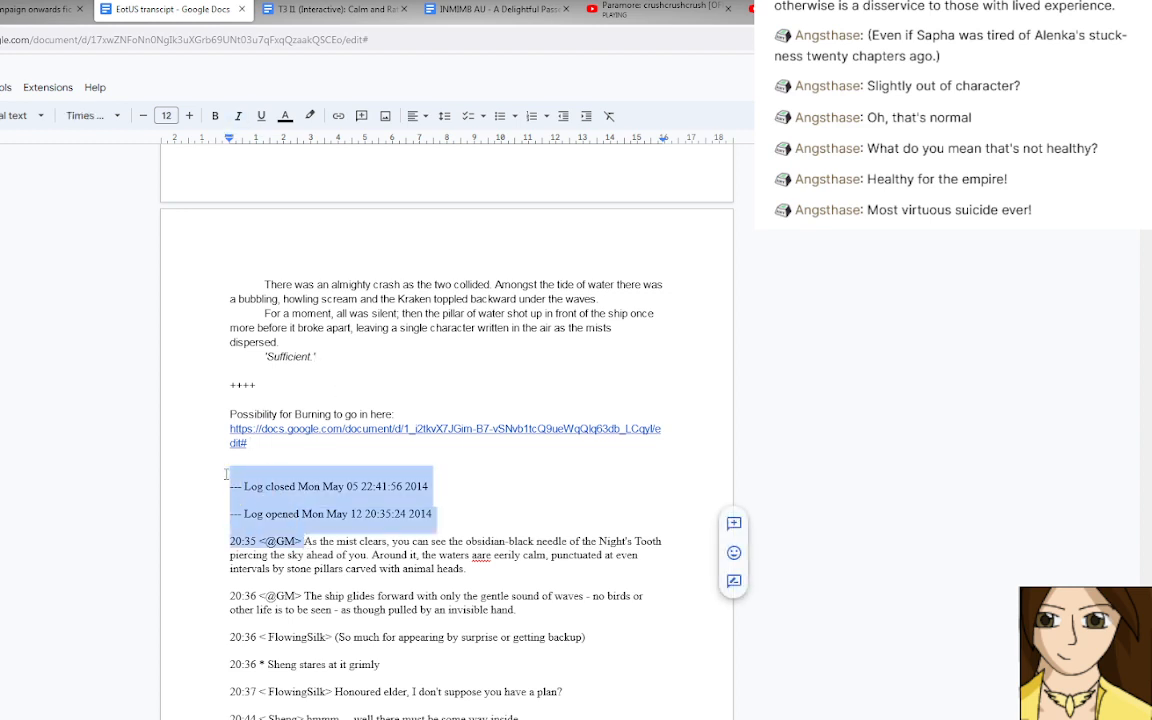
key("Delete")
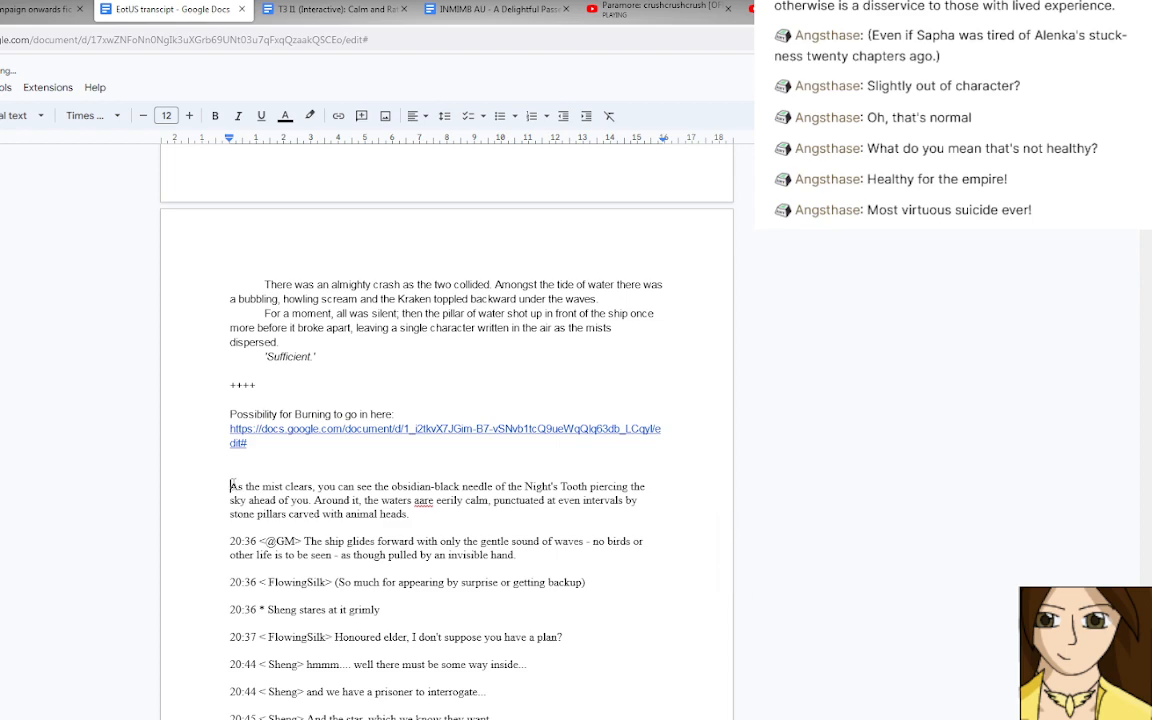
Apply the Normal text style to the remaining chat log, from "As the mist clears" to the end of the document.
mouse_move(231, 483)
left_mouse_down()
mouse_move(336, 533)
mouse_move(357, 575)
left_mouse_up()
scroll(356, 571, "down", 15)
scroll(356, 574, "down", 15)
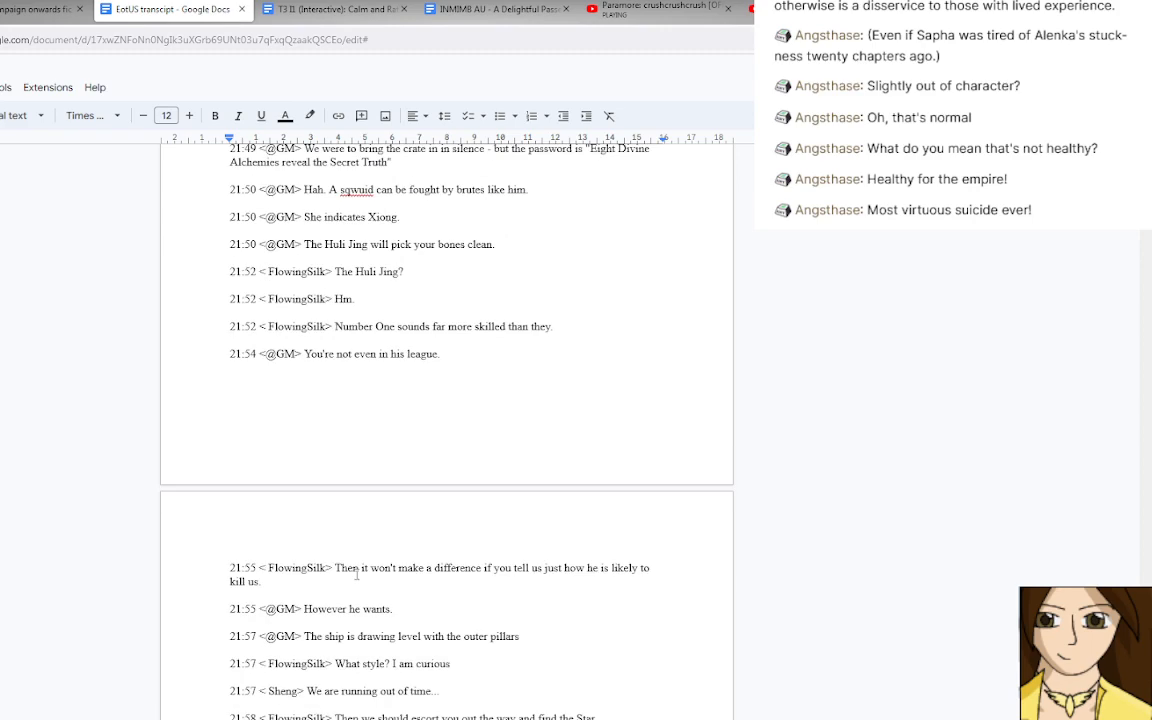
scroll(356, 574, "up", 15)
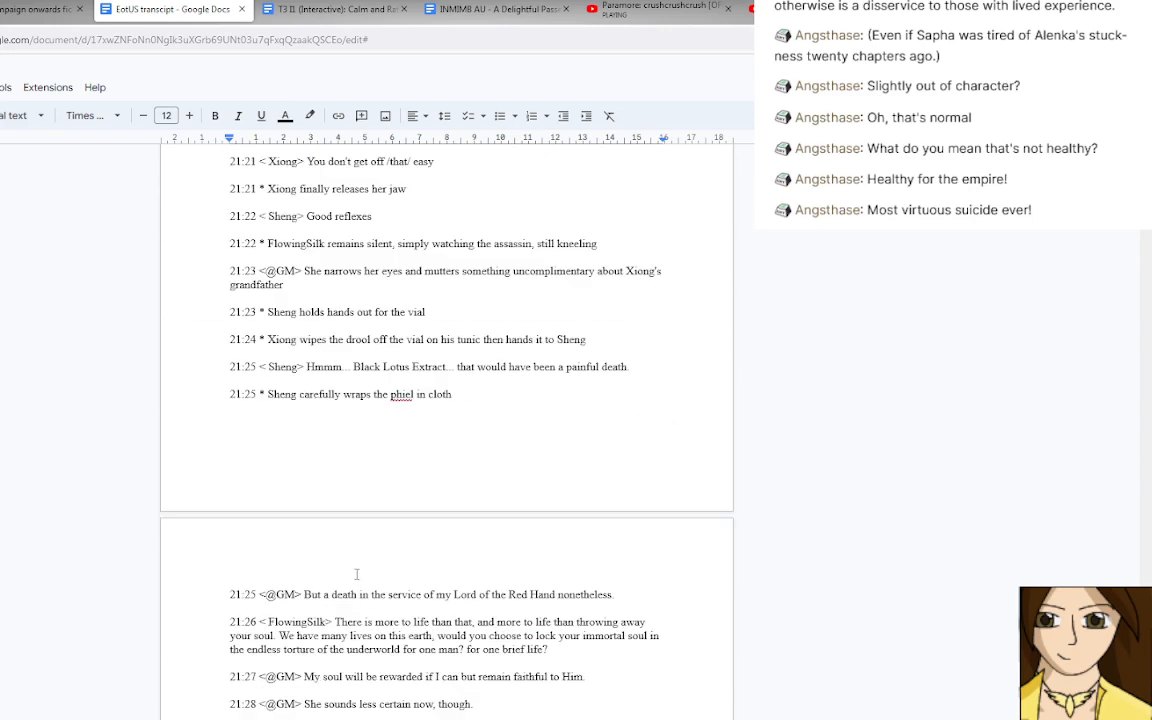
scroll(356, 574, "up", 3)
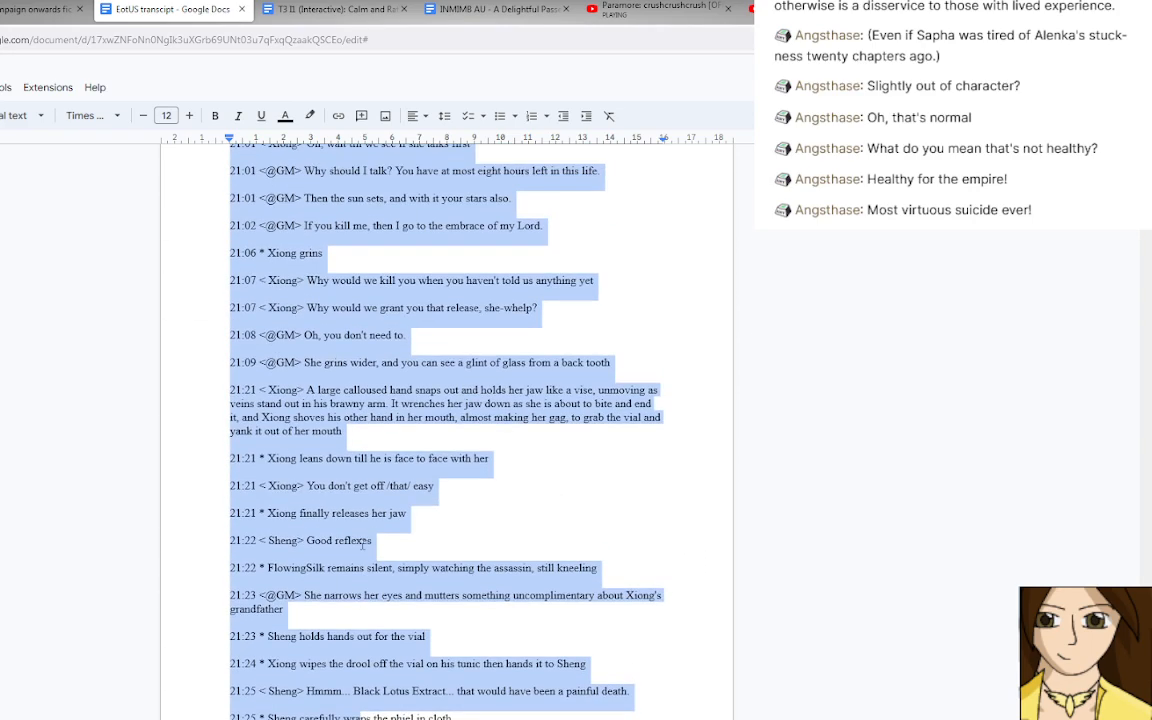
scroll(362, 543, "down", 9)
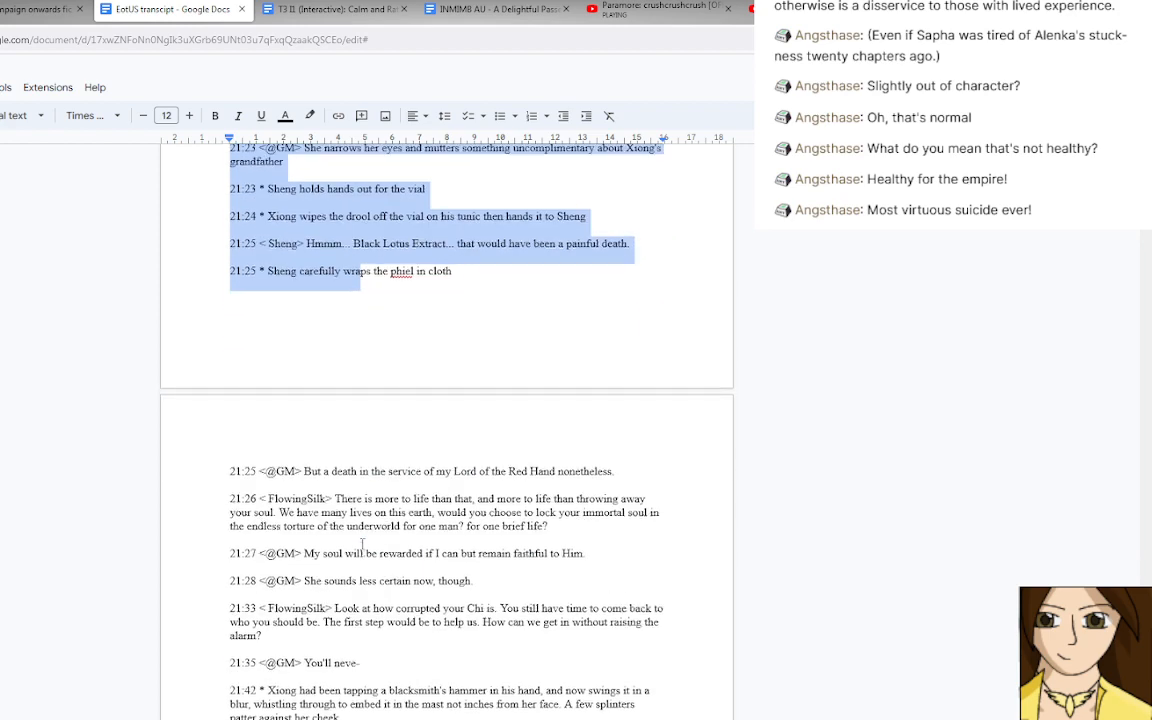
left_click(362, 538, "shift")
scroll(360, 530, "down", 15)
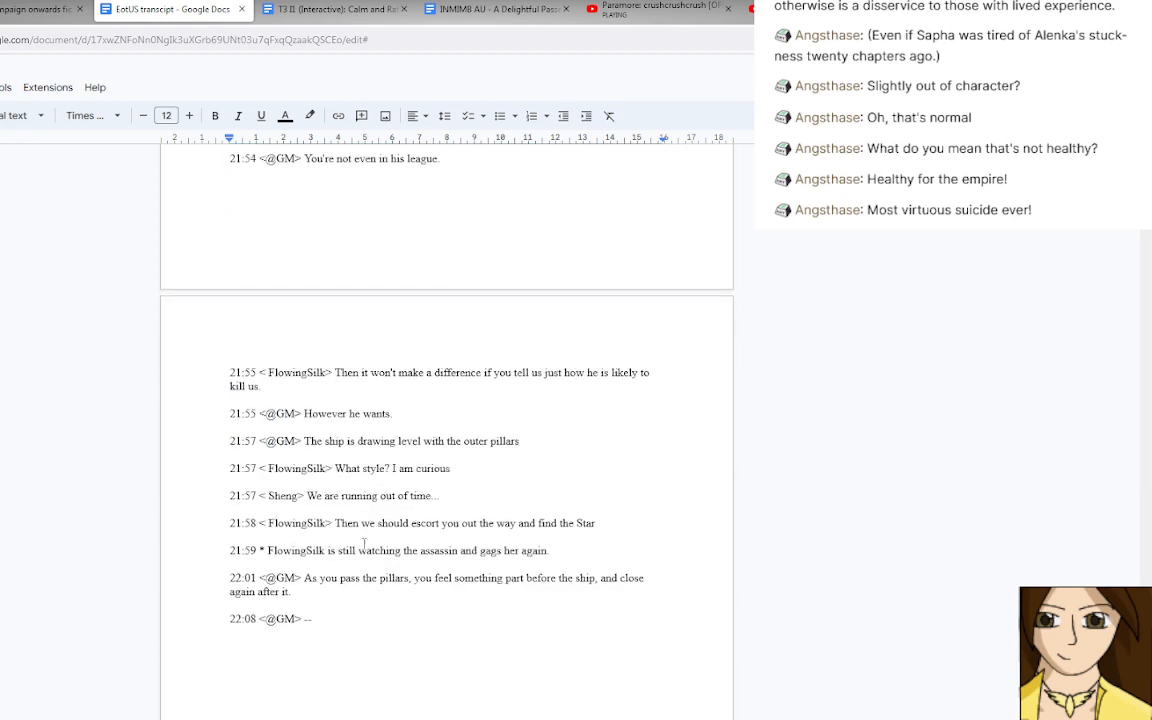
left_click(358, 518, "shift")
scroll(358, 518, "up", 4)
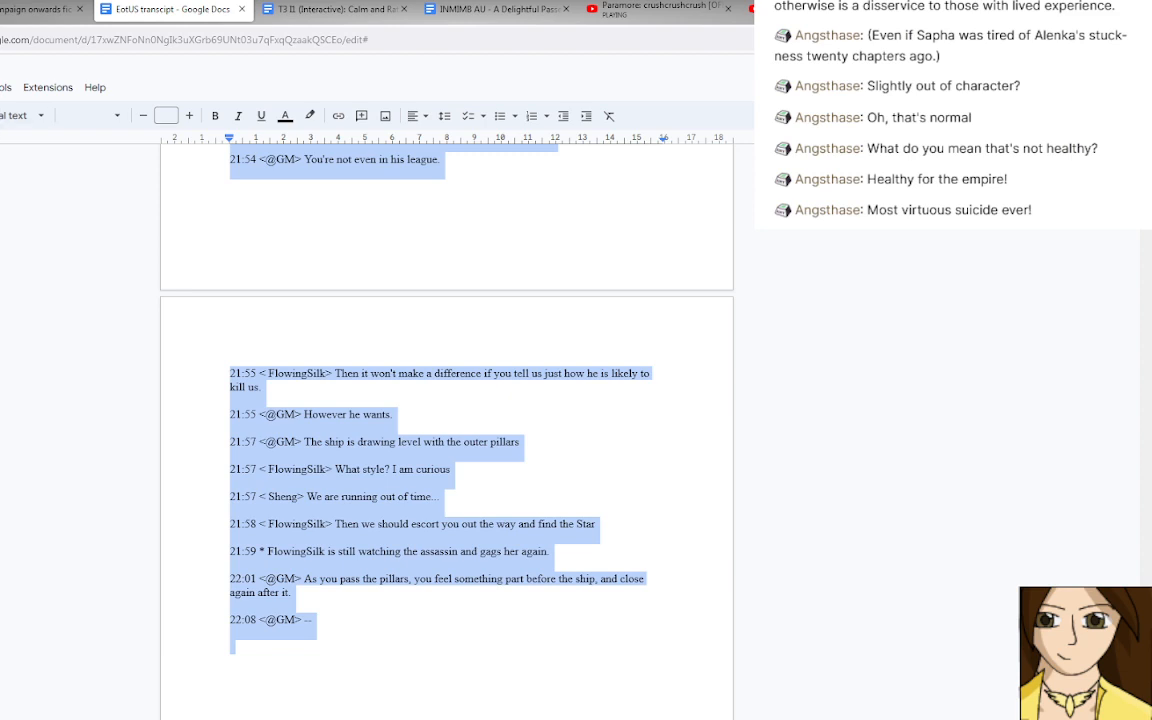
left_click(41, 116)
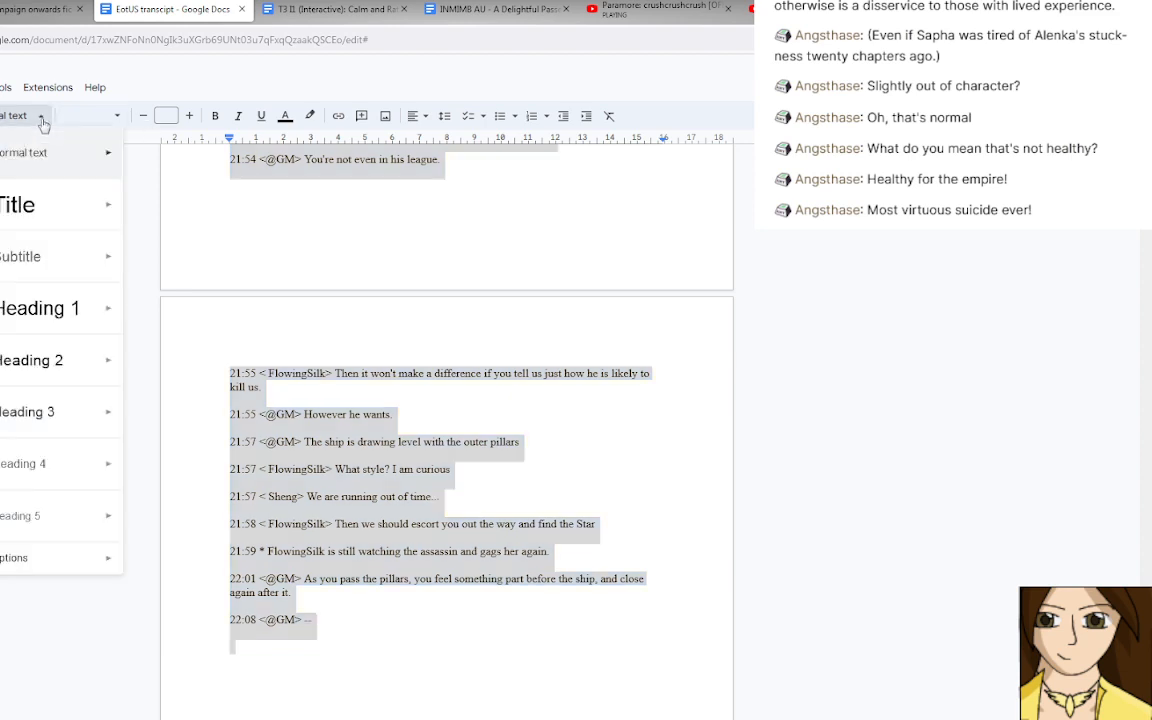
left_click(50, 150)
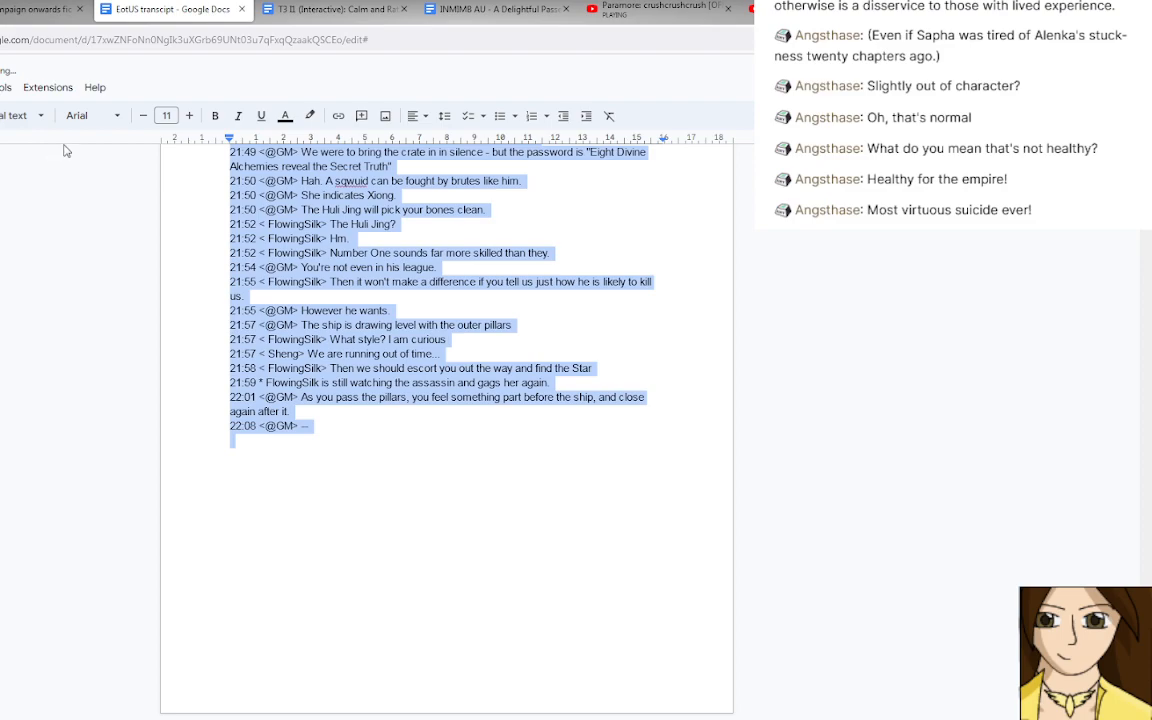
scroll(65, 150, "up", 10)
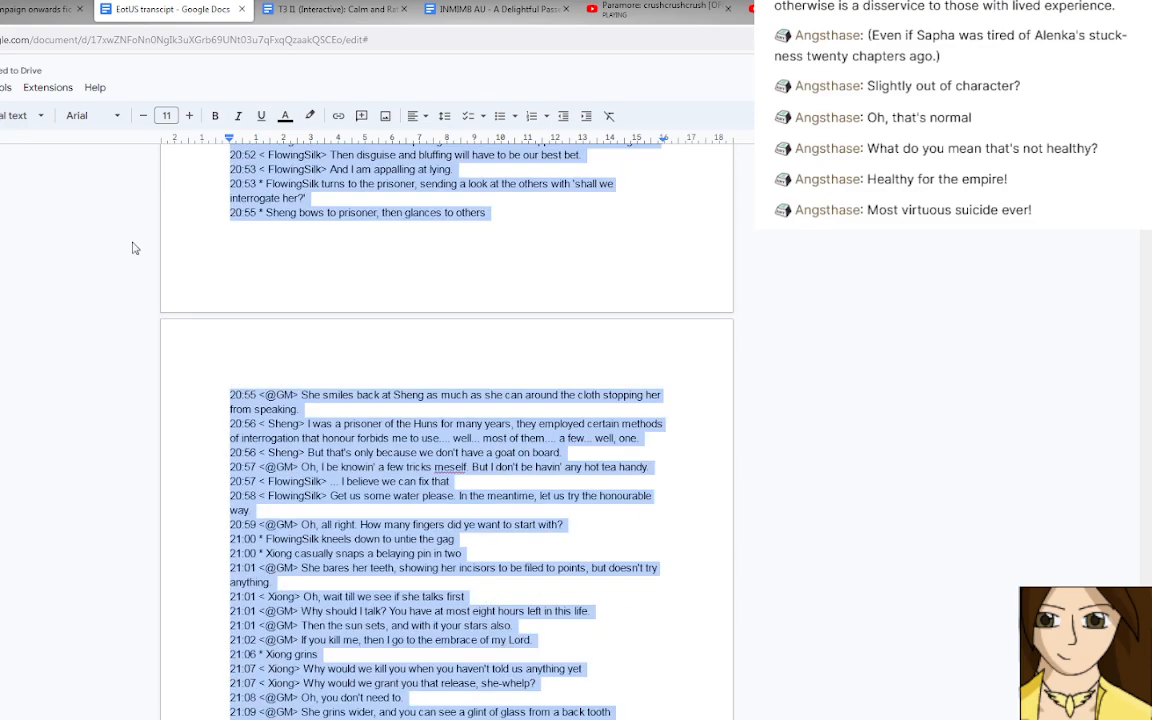
scroll(135, 248, "up", 10)
left_click(322, 404)
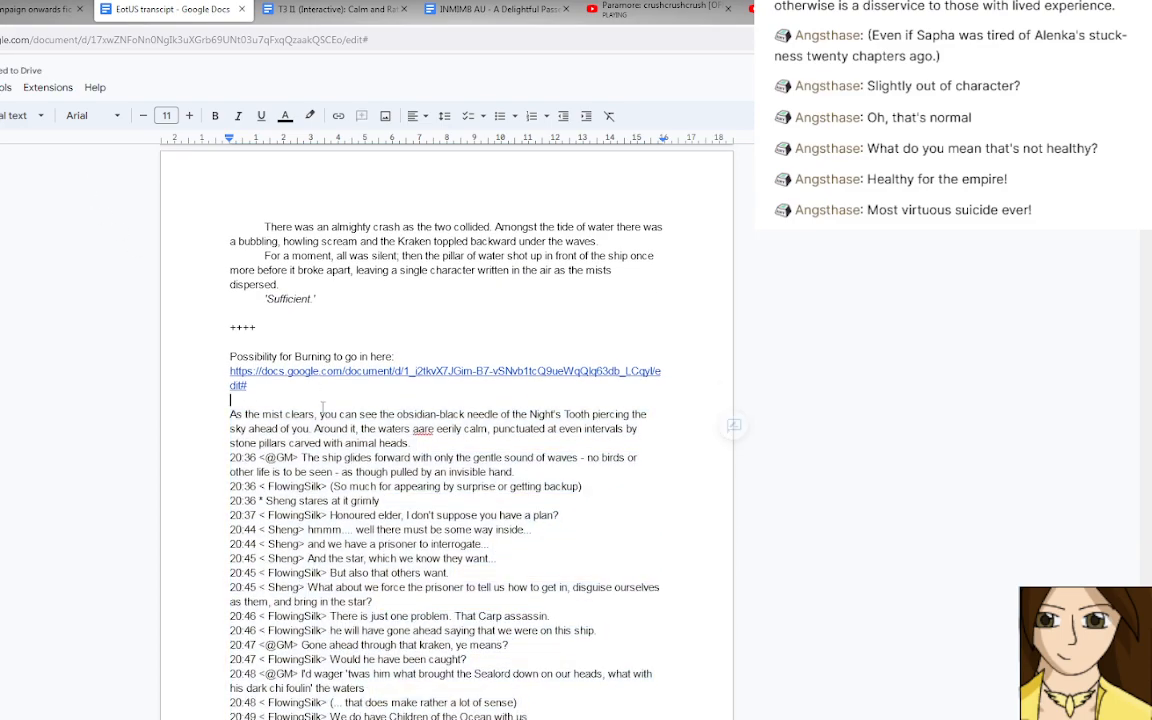
Change "clears" to "cleared" in the opening sentence about the Night's Tooth.
scroll(320, 390, "down", 1)
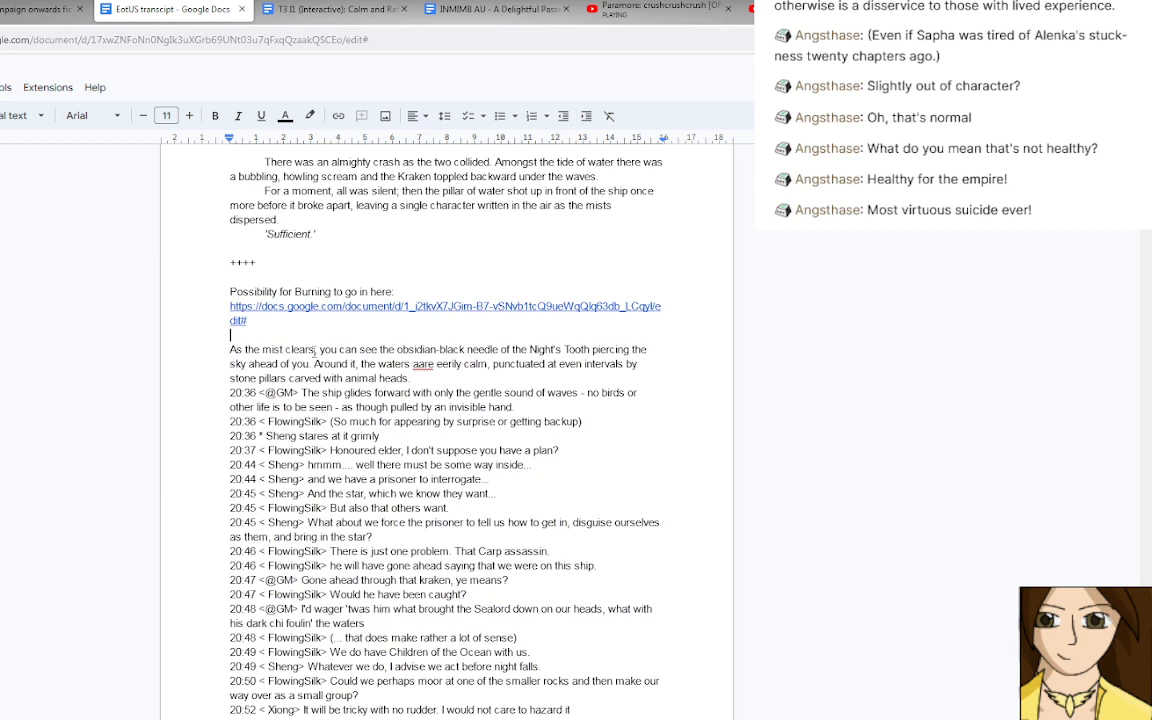
left_click(315, 350)
key("BackSpace")
type("ed")
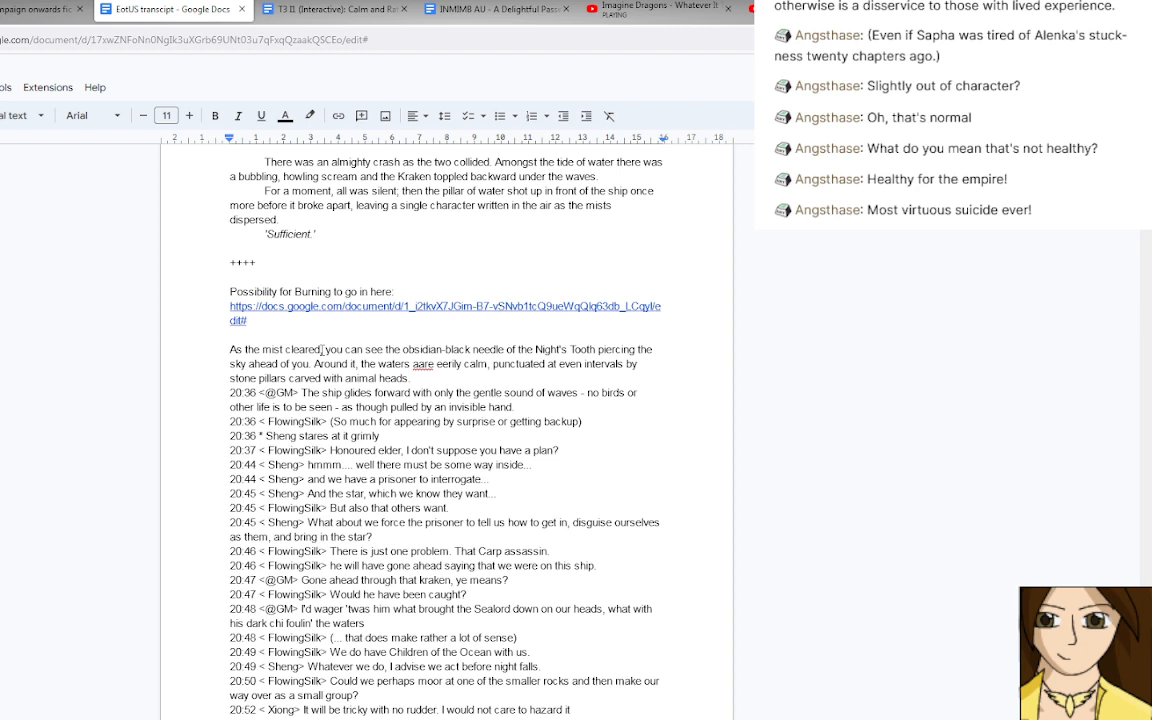
scroll(320, 353, "down", 2)
scroll(320, 353, "down", 10)
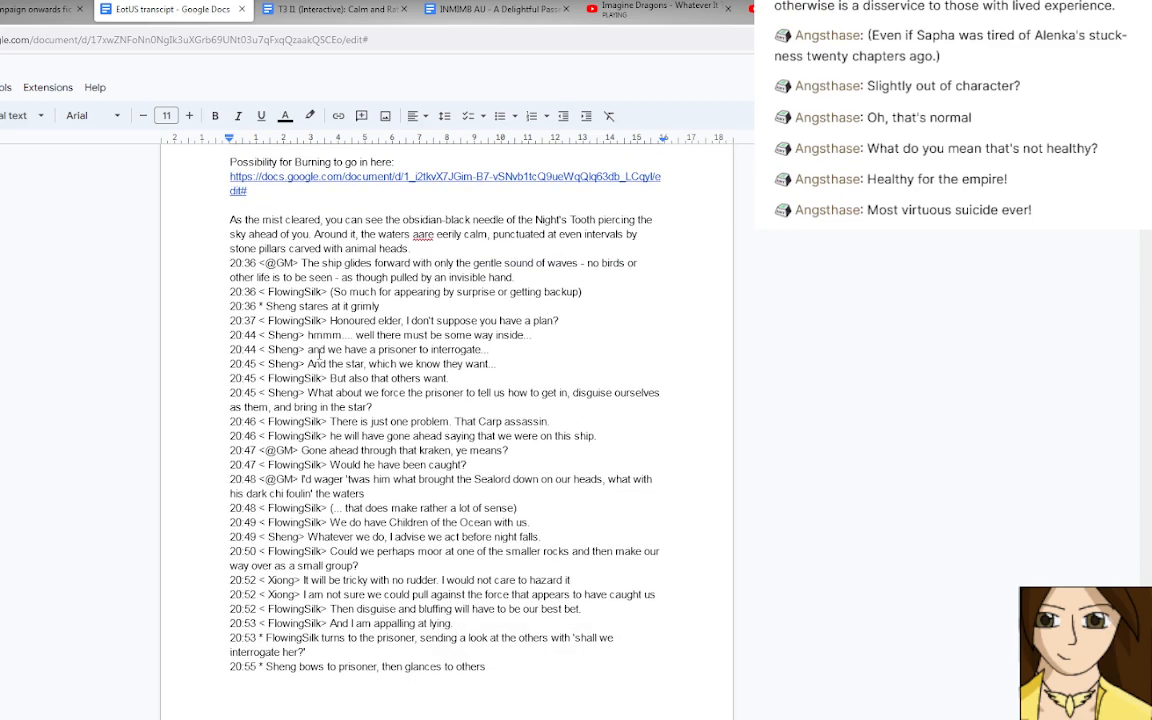
Correct "aare" to "are" and change "you can see" to "everyone could see" in the Night's Tooth opening paragraph.
scroll(320, 353, "down", 12)
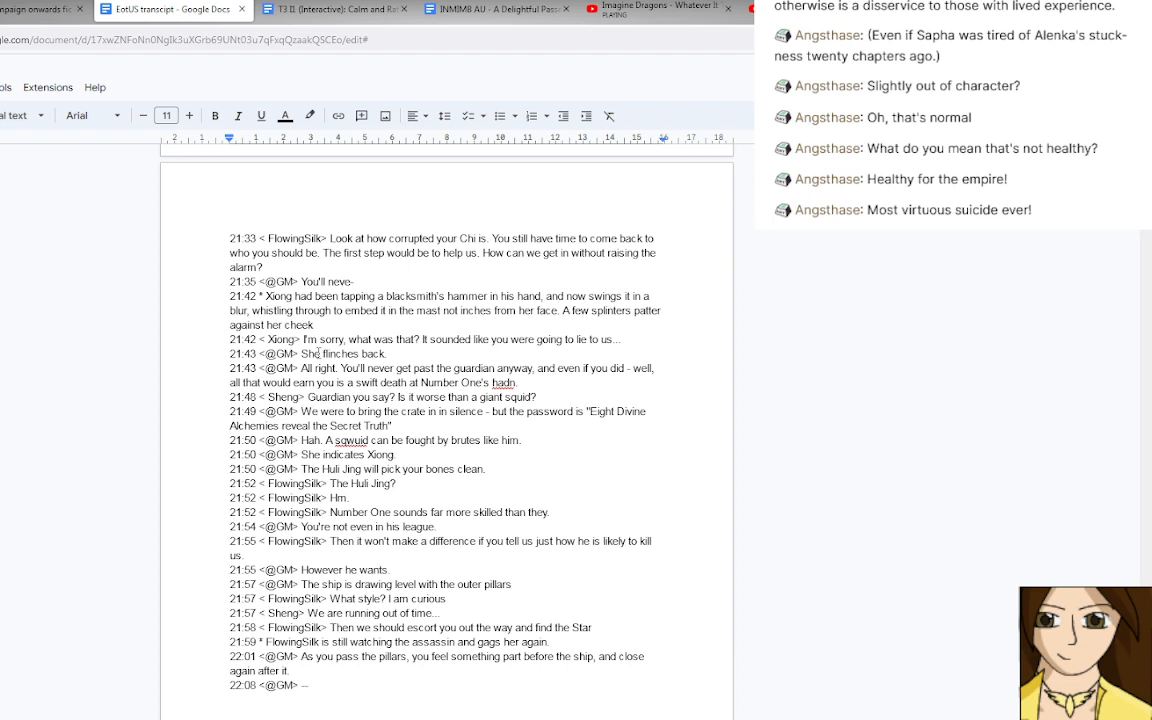
scroll(318, 353, "up", 10)
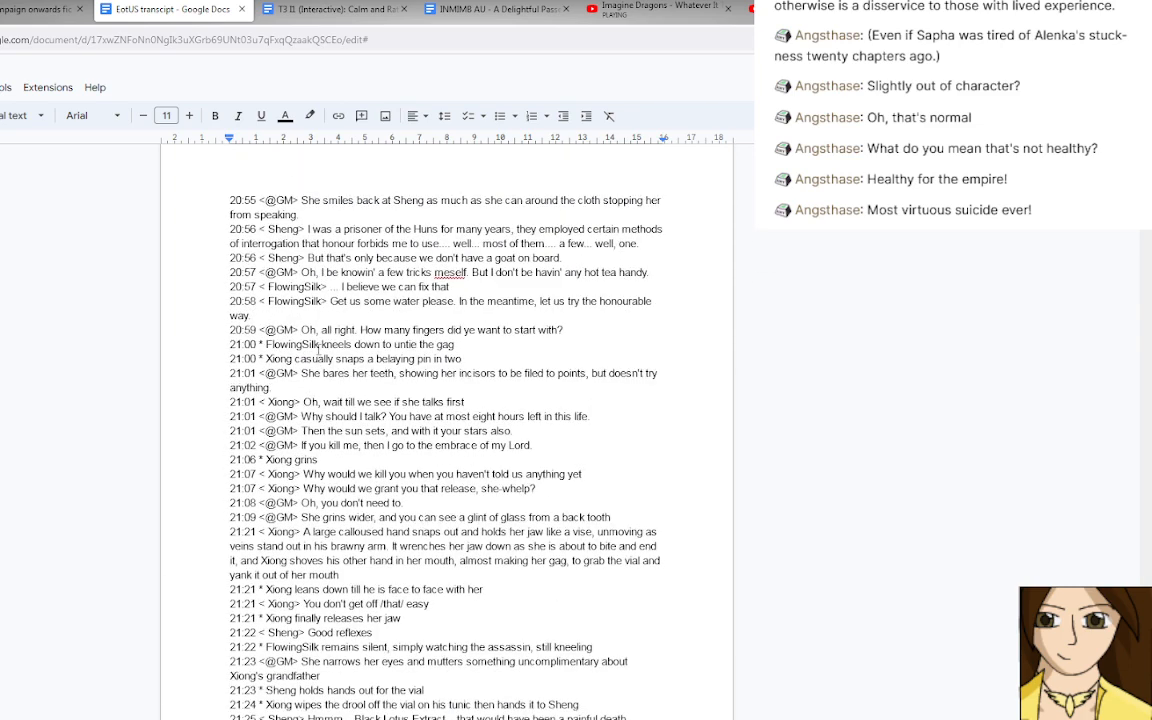
scroll(318, 349, "up", 8)
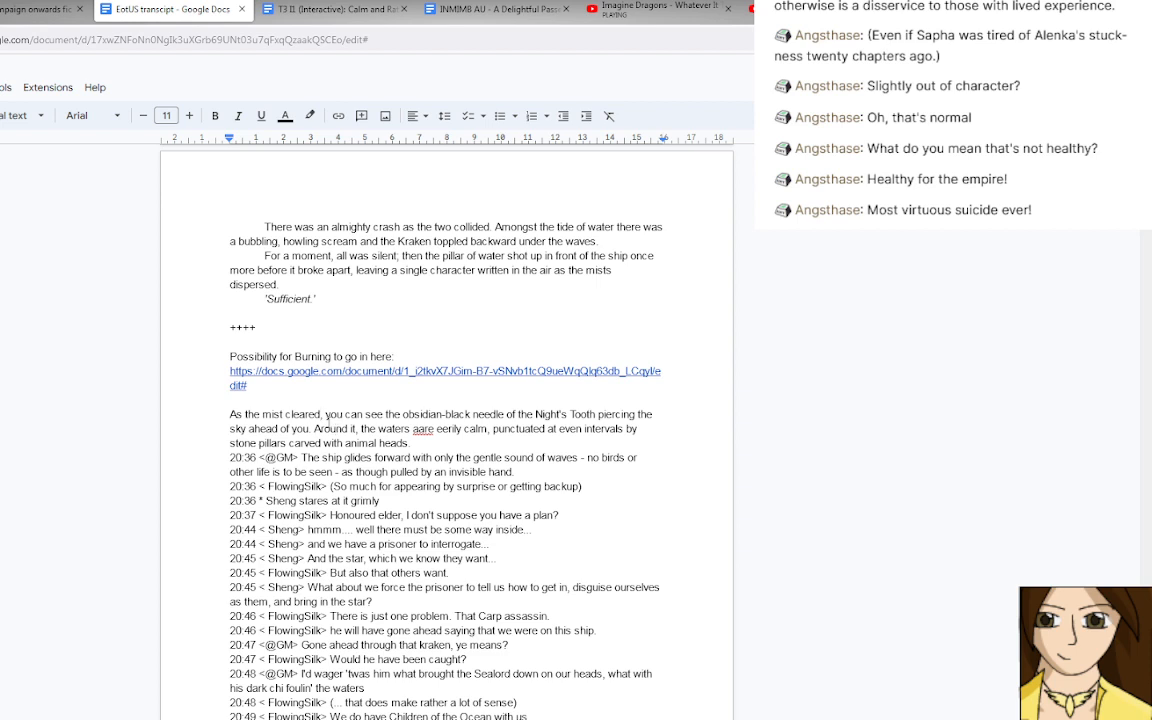
left_click(417, 429)
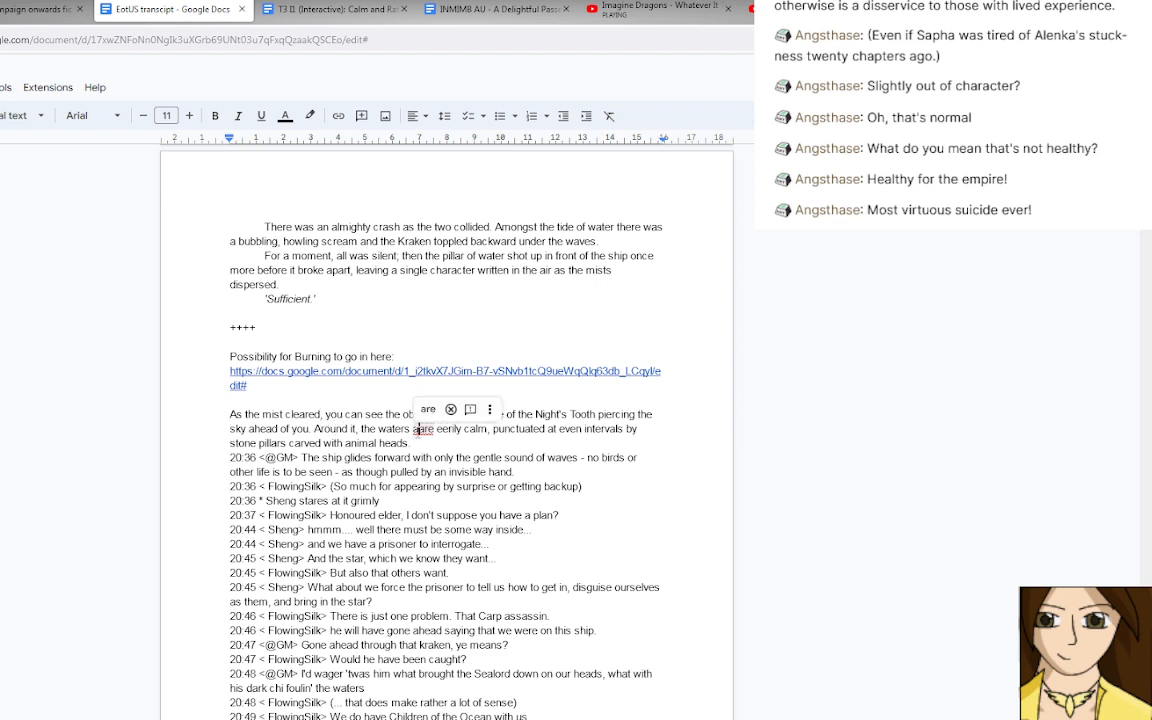
key("BackSpace")
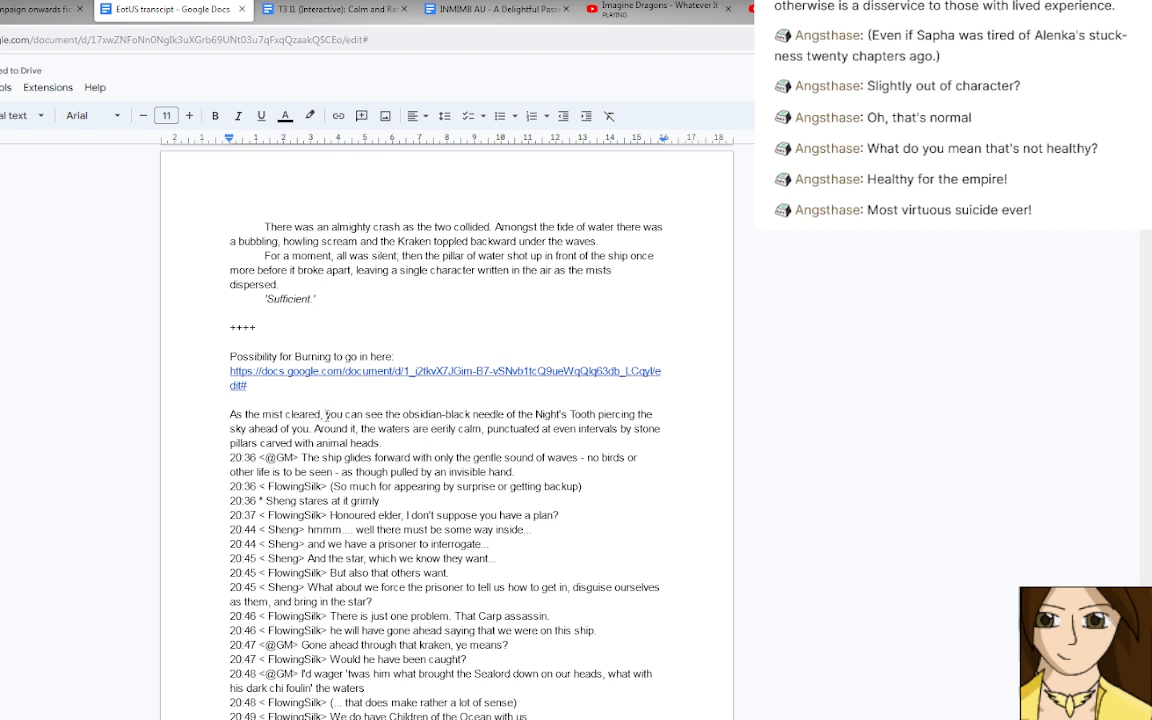
left_click_drag(325, 415, 362, 411)
type("everyone coul")
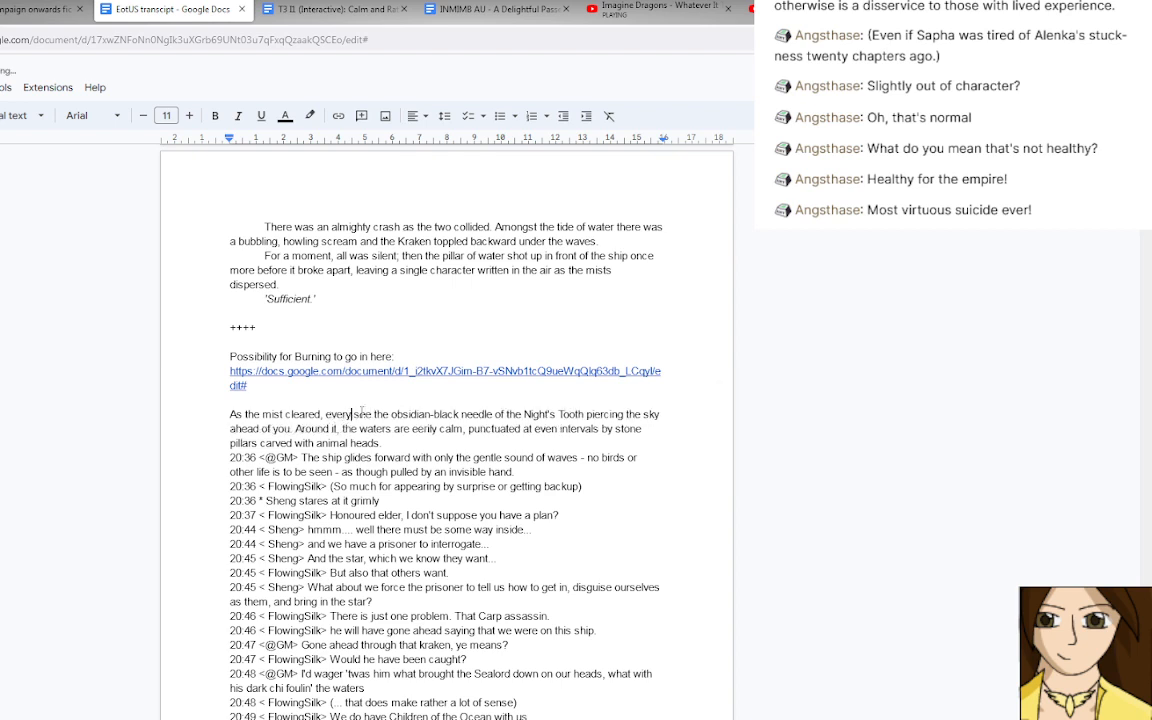
type("d")
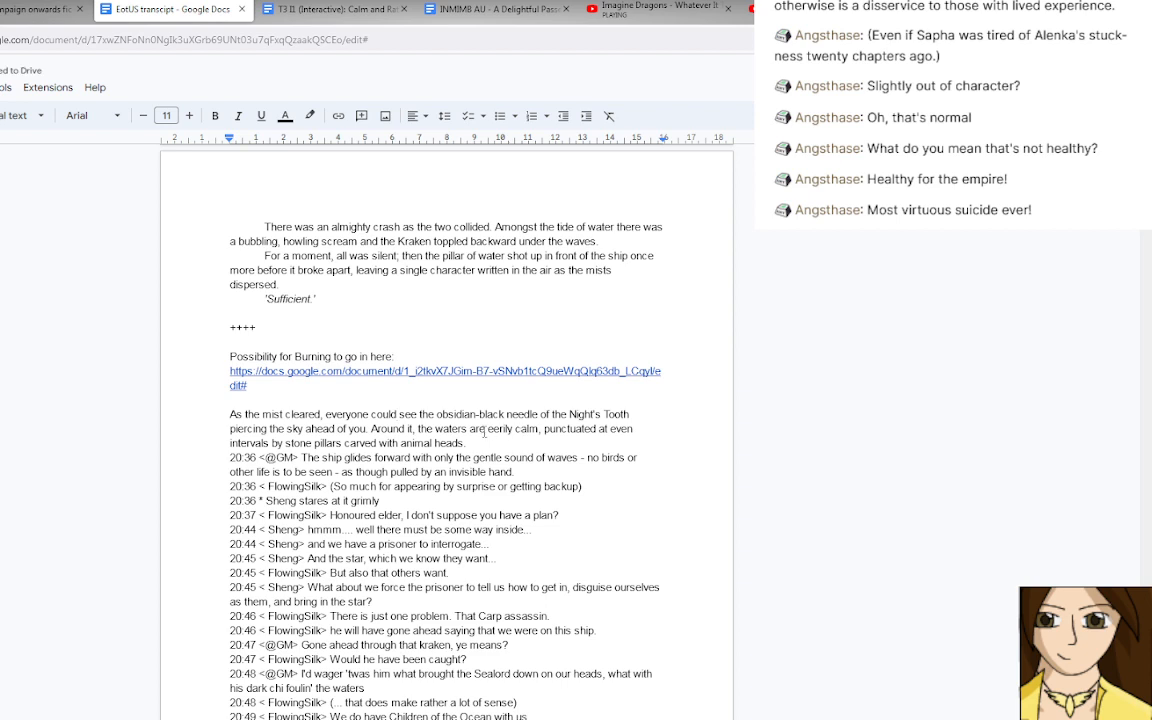
Change "ahead of you" to "ahead of them" and "the waters are" to "the waters were" in the opening paragraph.
left_click_drag(367, 429, 347, 429)
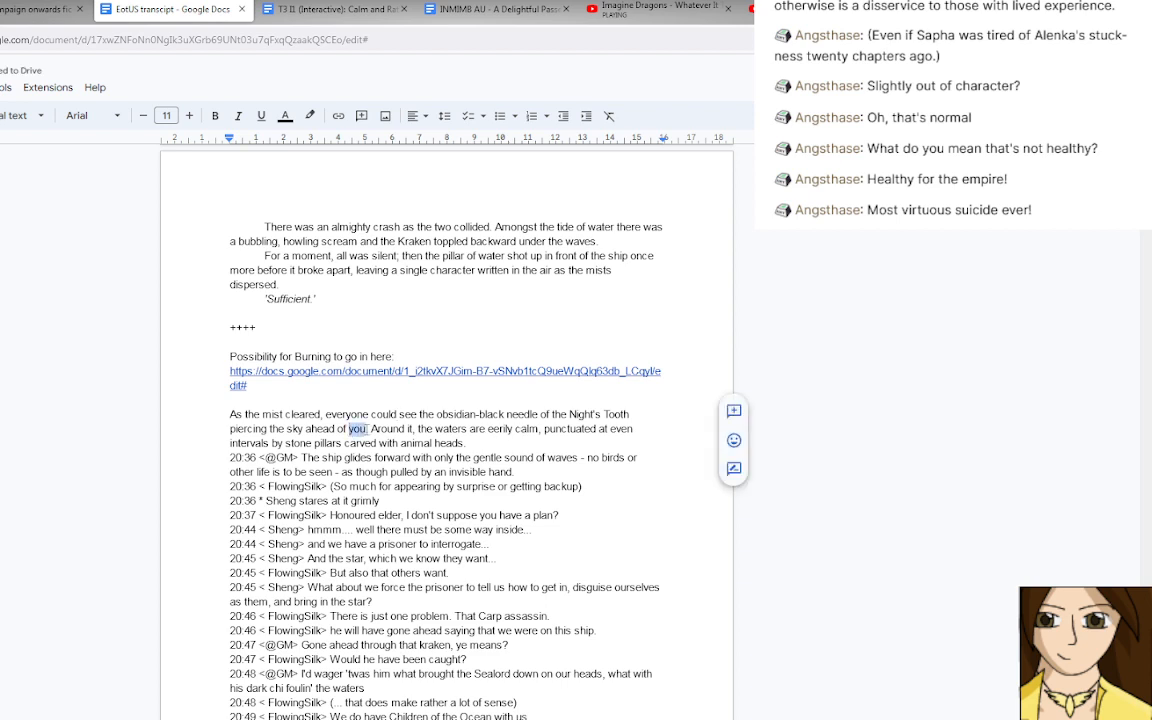
type("them.")
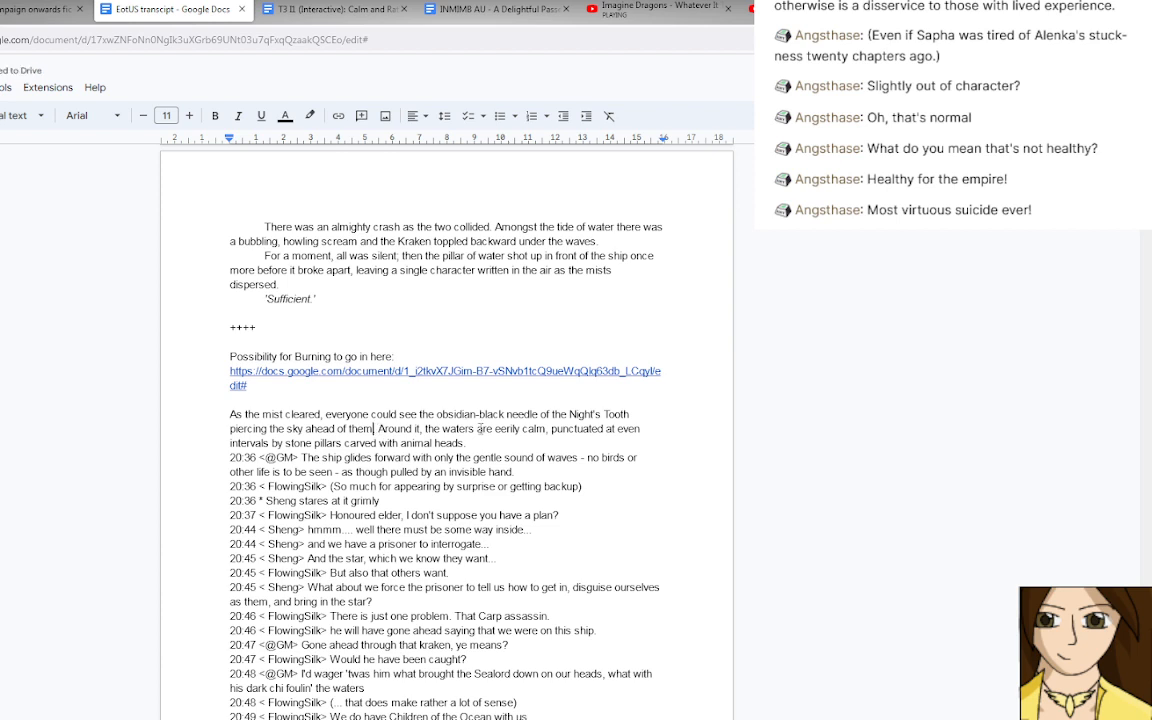
left_click(480, 429)
type("we")
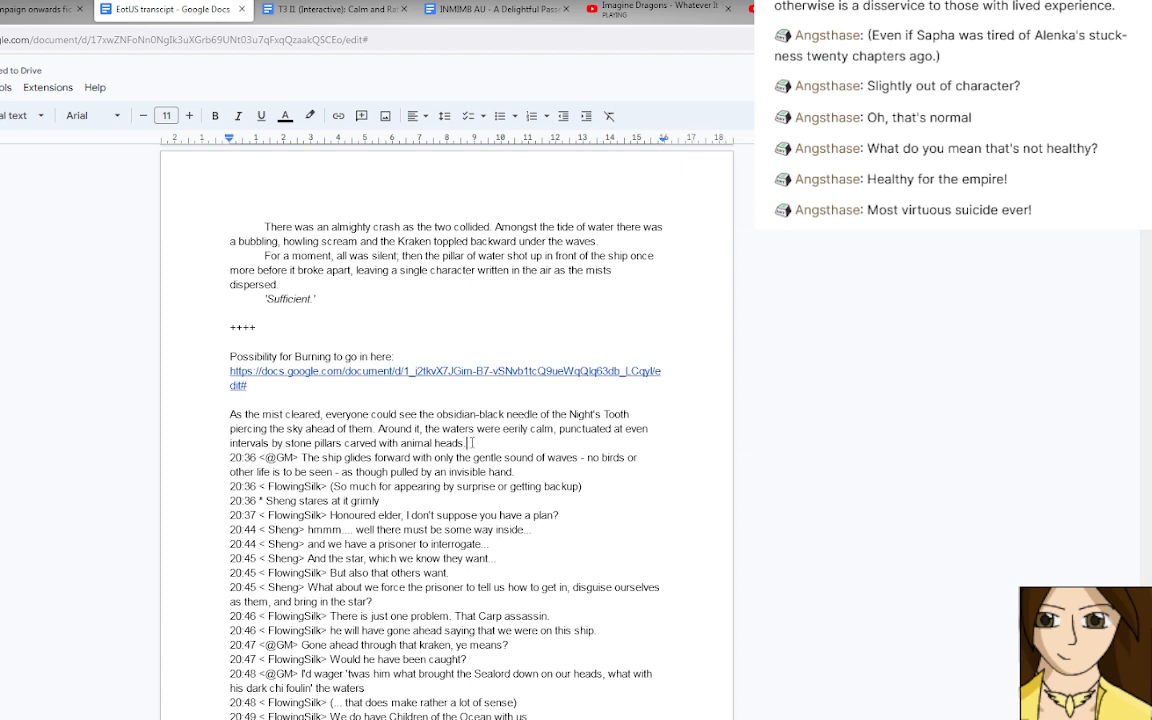
key("Return")
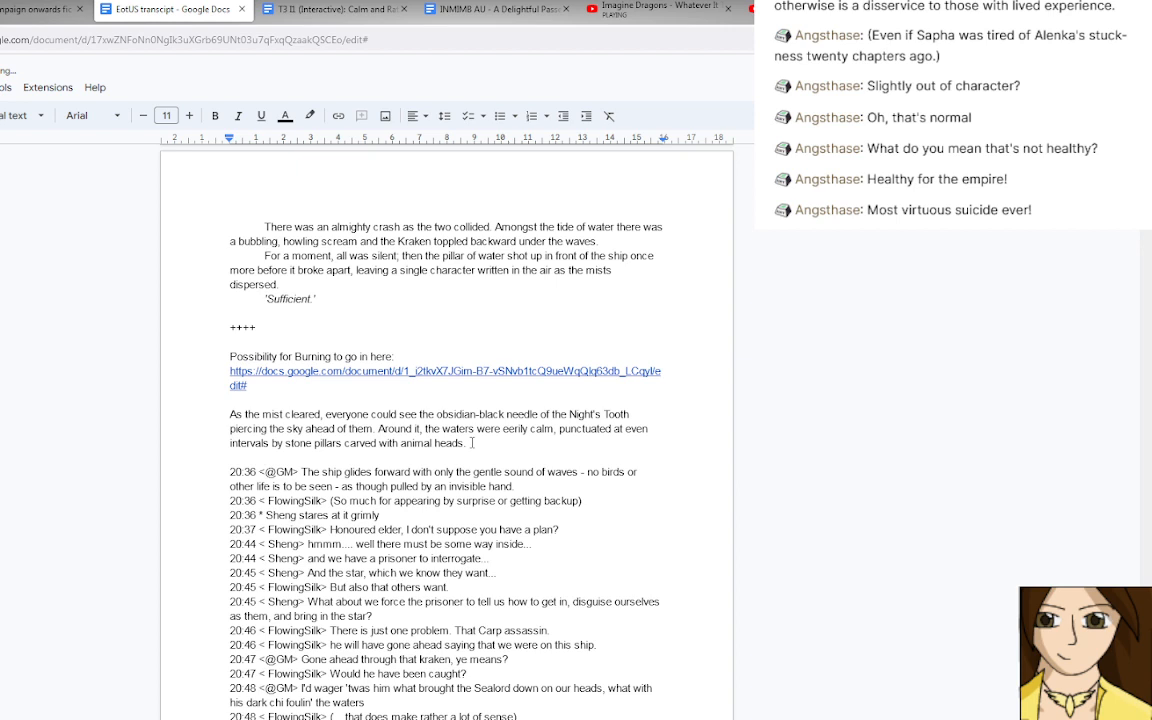
key("Delete")
key("Delete")
key("Delete")
key("Delete")
key("Delete")
key("Delete")
key("Delete")
key("Delete")
key("Delete")
key("Delete")
key("Delete")
key("Delete")
key("Delete")
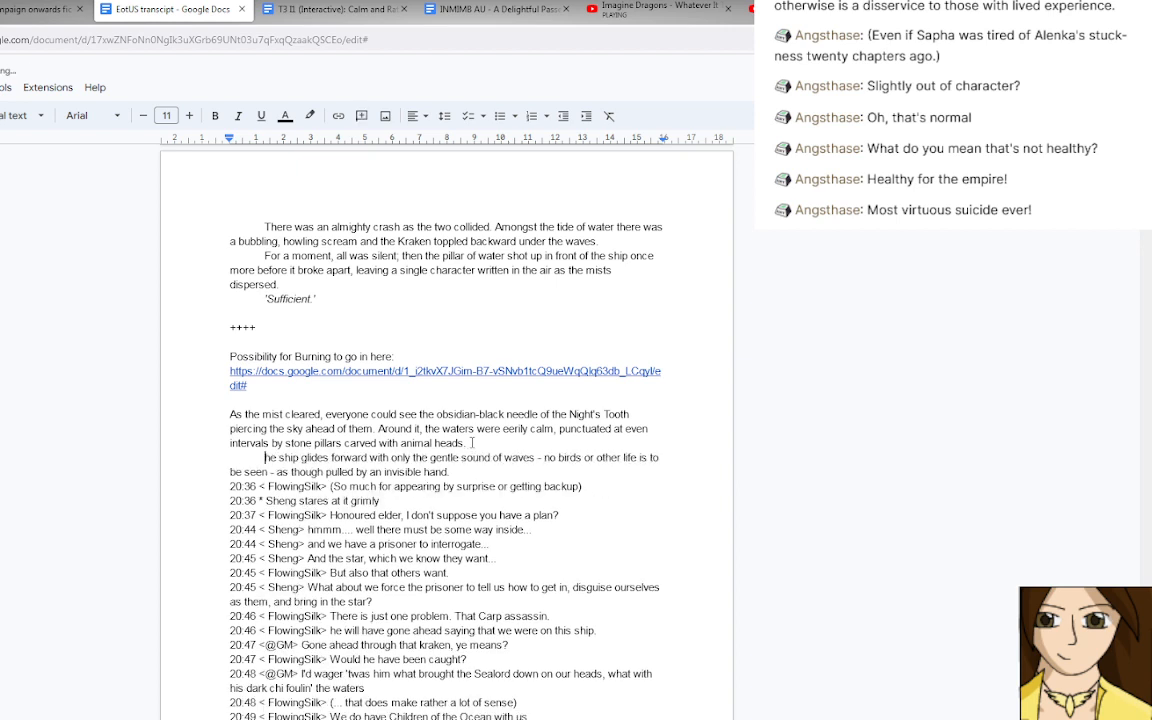
type("T")
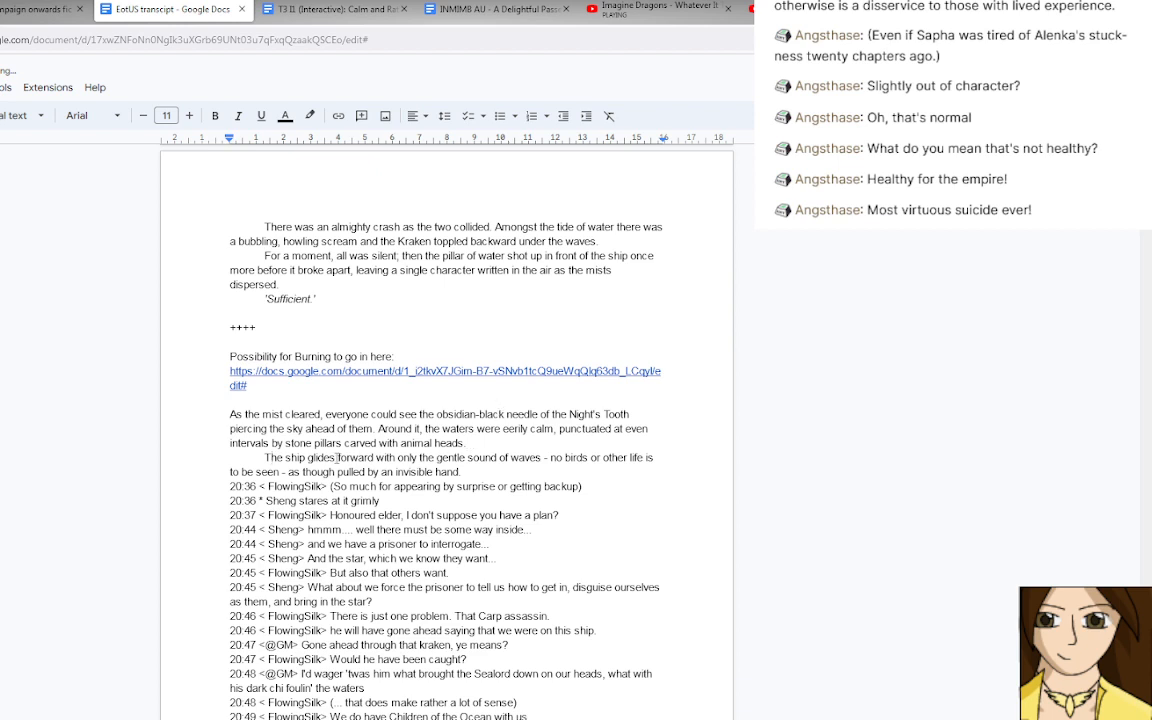
Put the ship paragraph into past tense, changing "glides" to "glided" and "is to be seen" to "was to be seen".
left_click(331, 457)
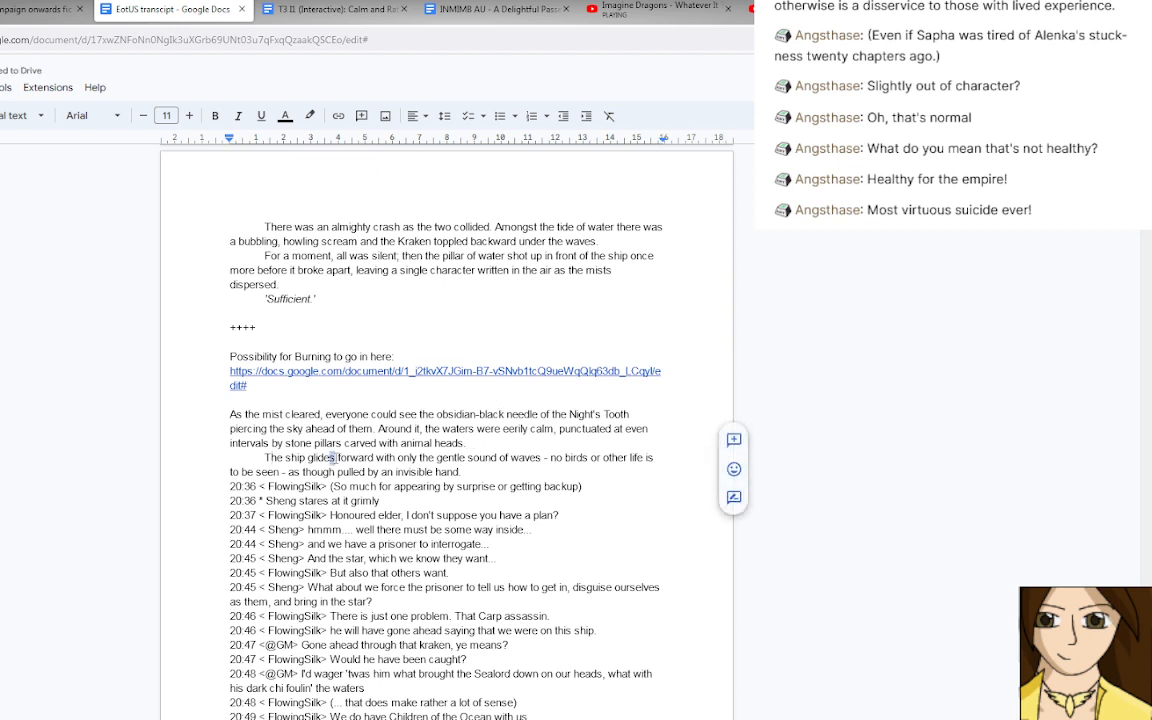
type("d")
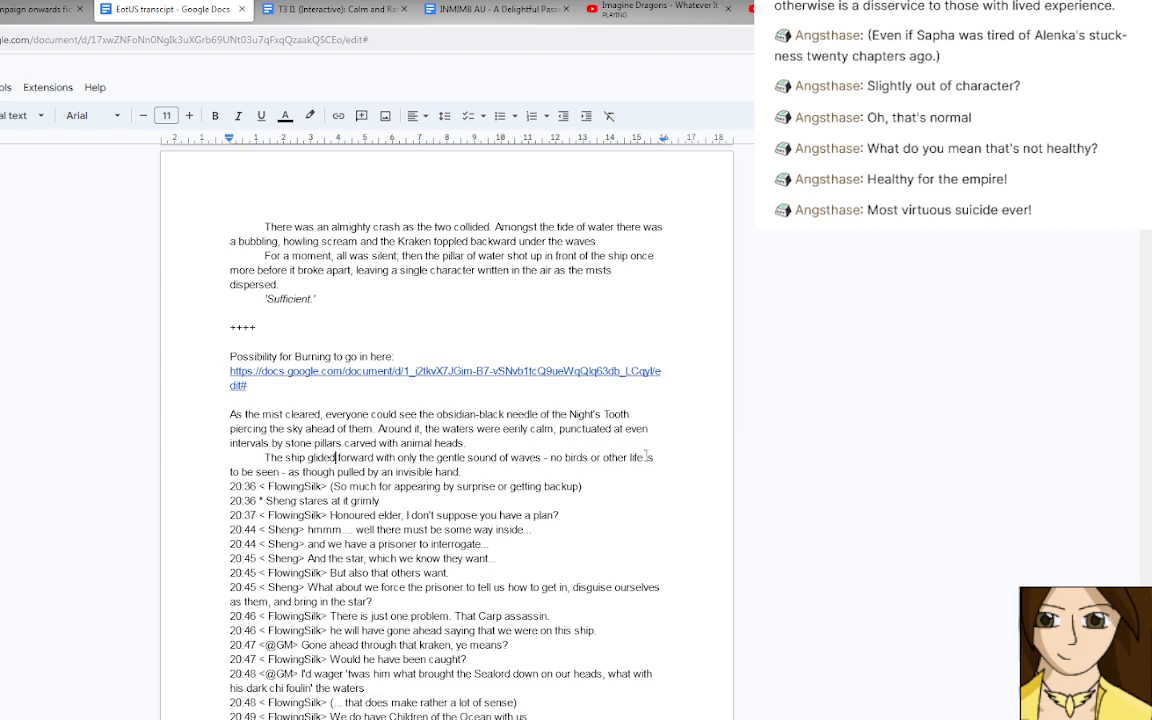
left_click_drag(647, 457, 281, 472)
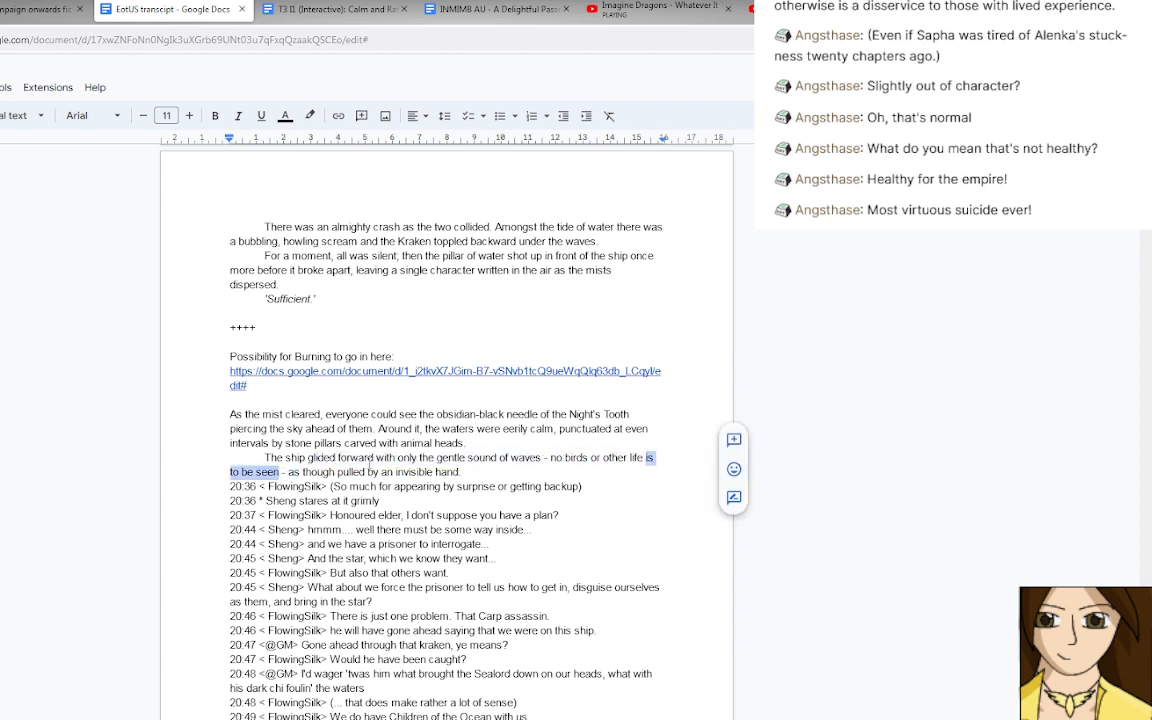
left_click(377, 458)
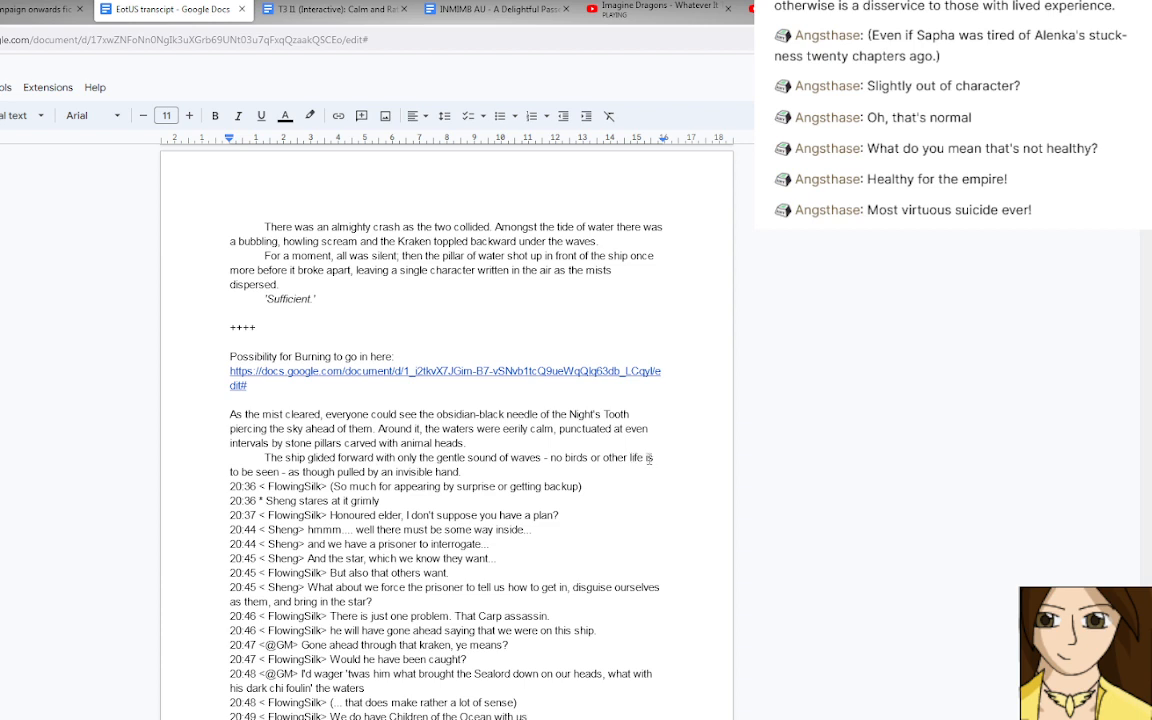
double_click(648, 458)
type("was")
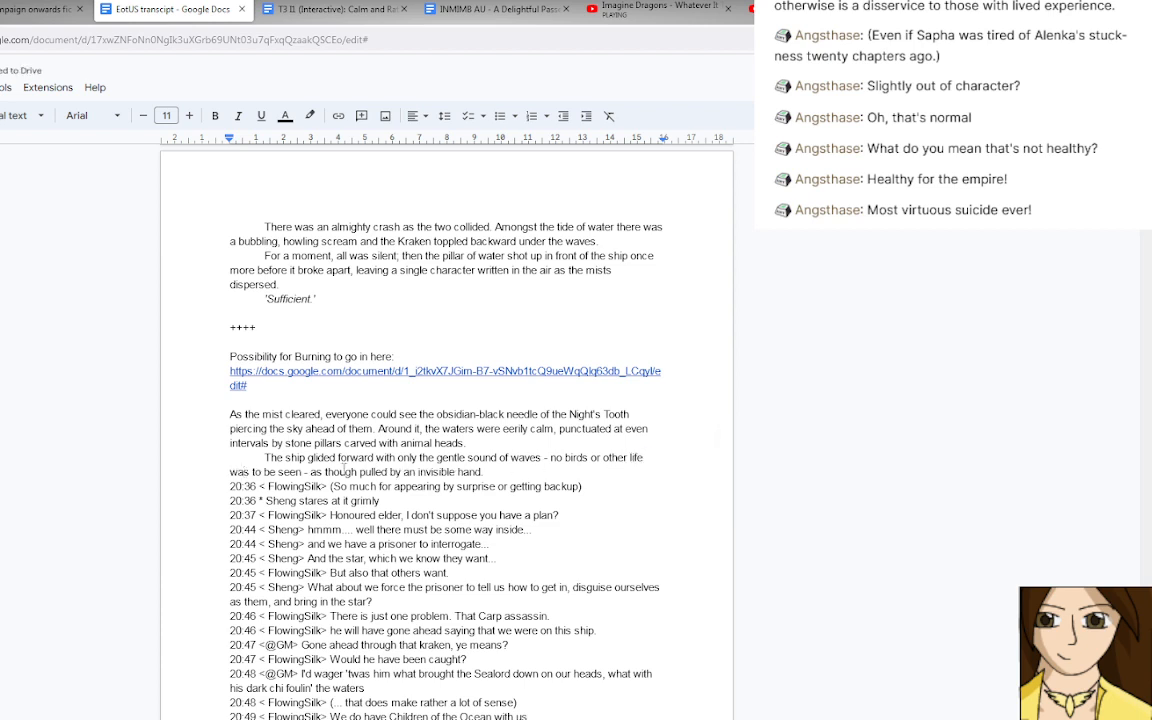
left_click(361, 472)
type("the shi")
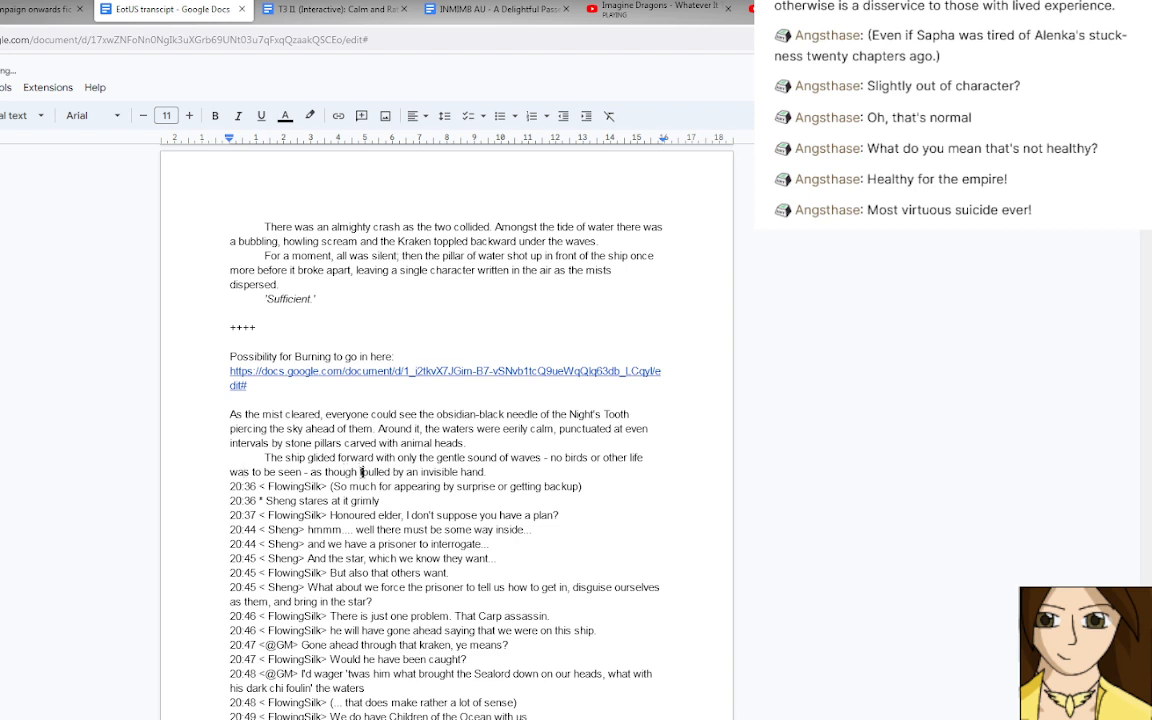
type("p")
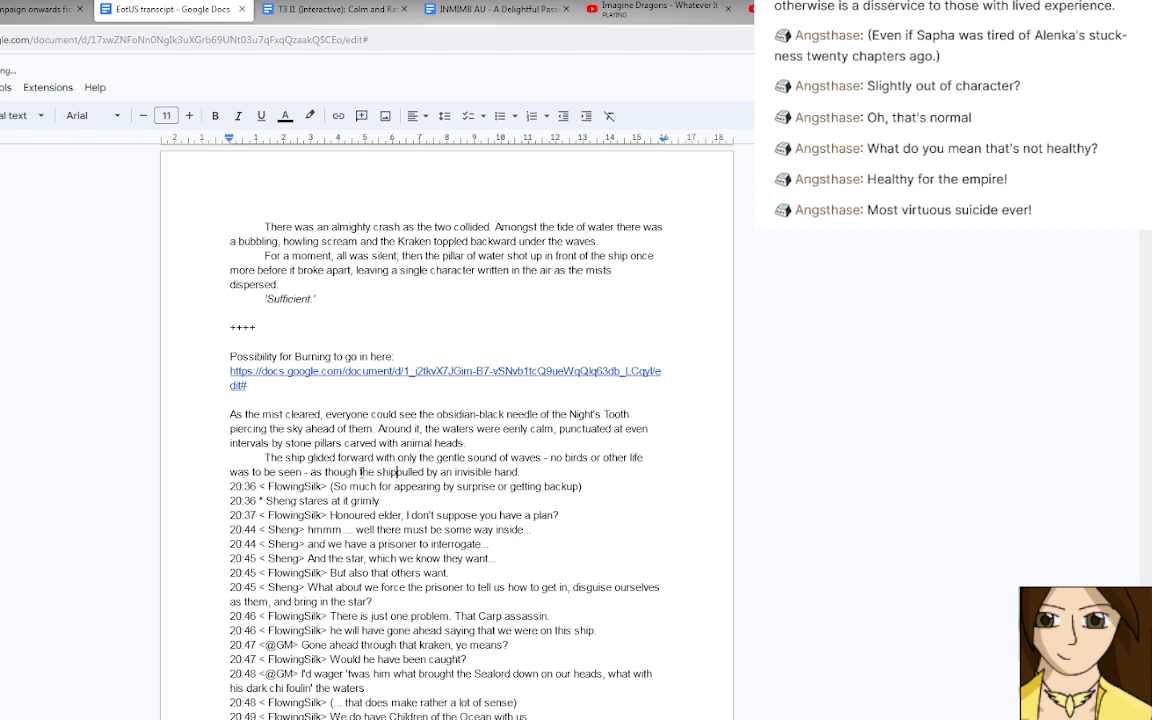
key("BackSpace")
key("BackSpace")
key("BackSpace")
key("BackSpace")
key("BackSpace")
key("BackSpace")
key("BackSpace")
key("BackSpace")
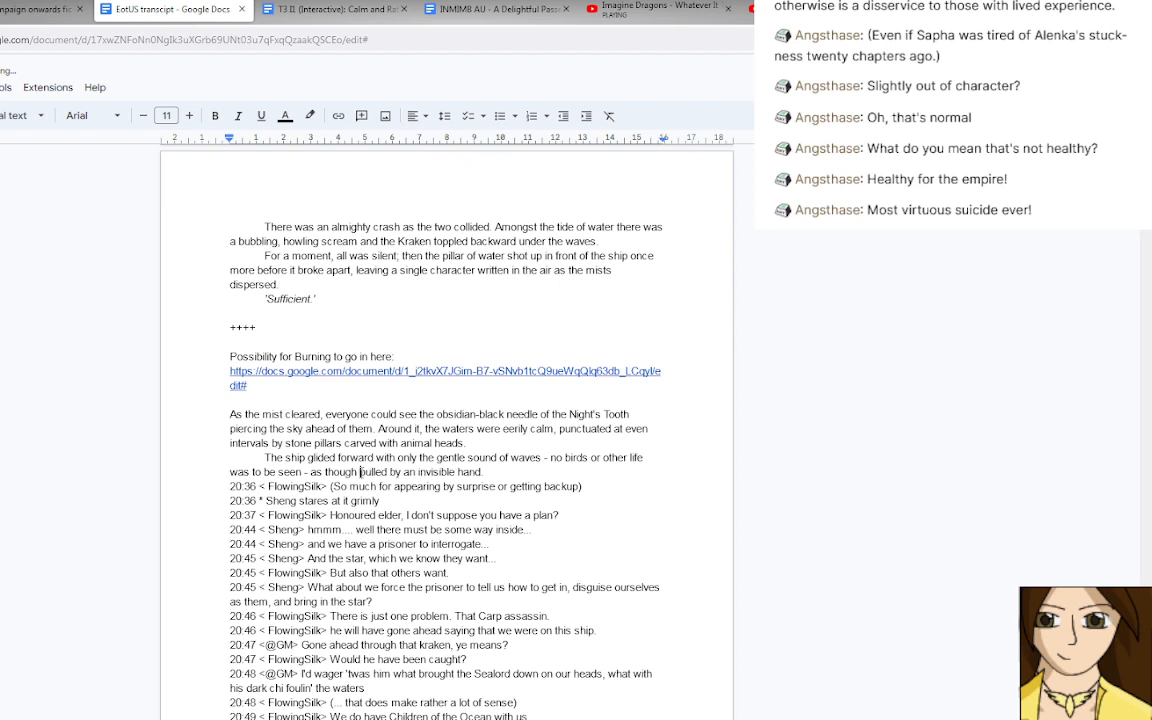
Reword the end of the ship sentence to "as though they were being pulled by an invisible hand".
type("it were")
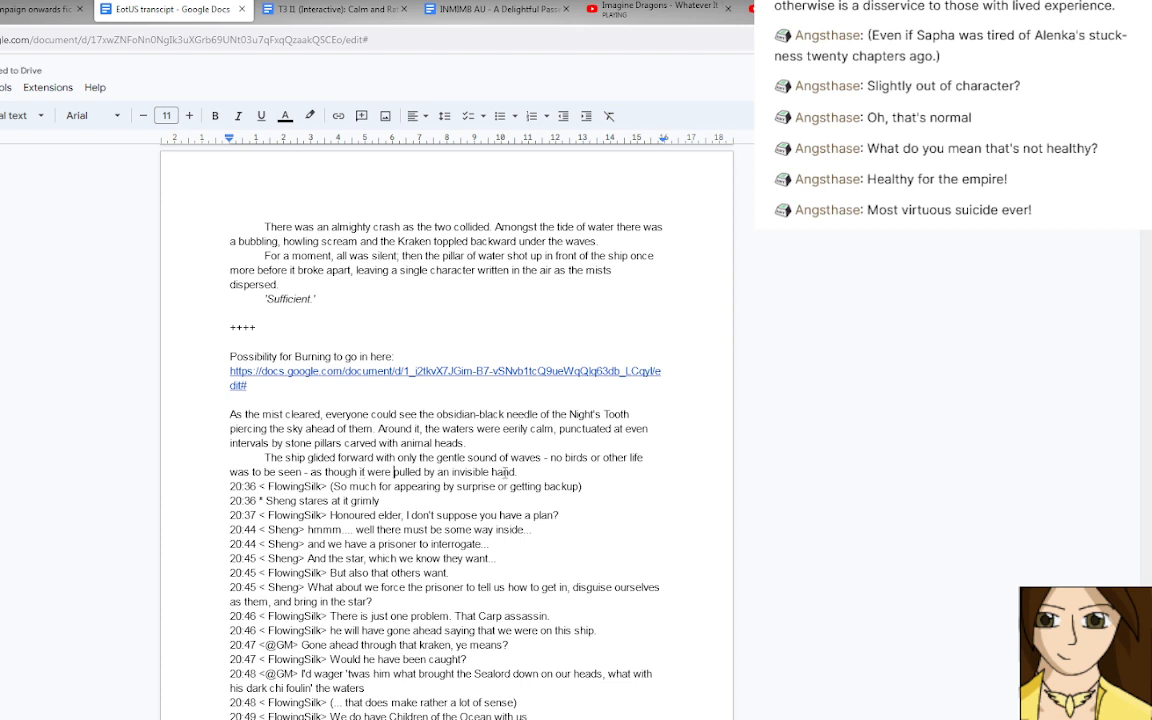
left_click(362, 471)
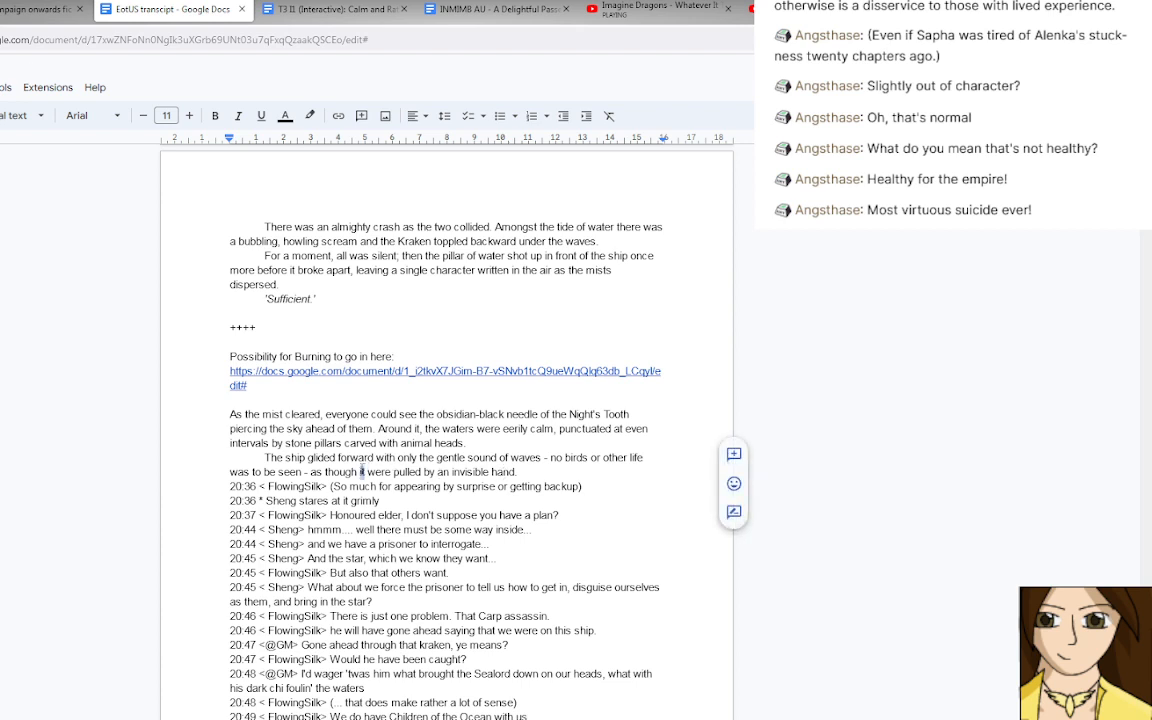
type("they")
key("Right")
key("Right")
key("Right")
key("Right")
key("Right")
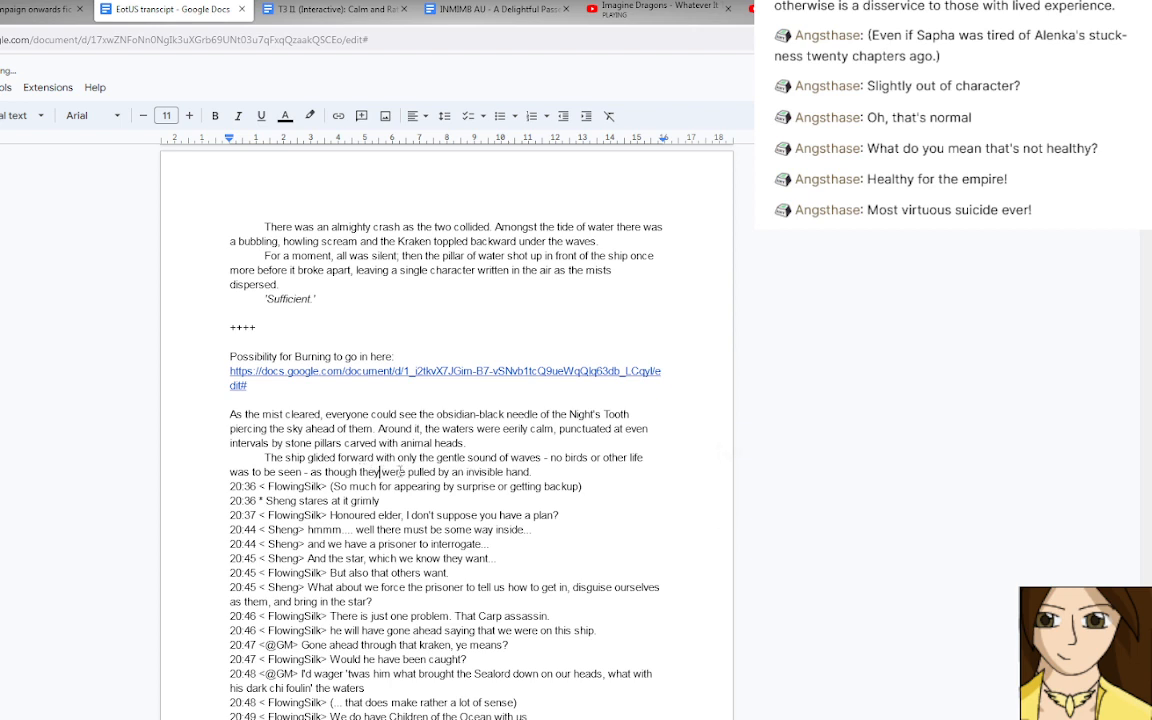
type("beinbg")
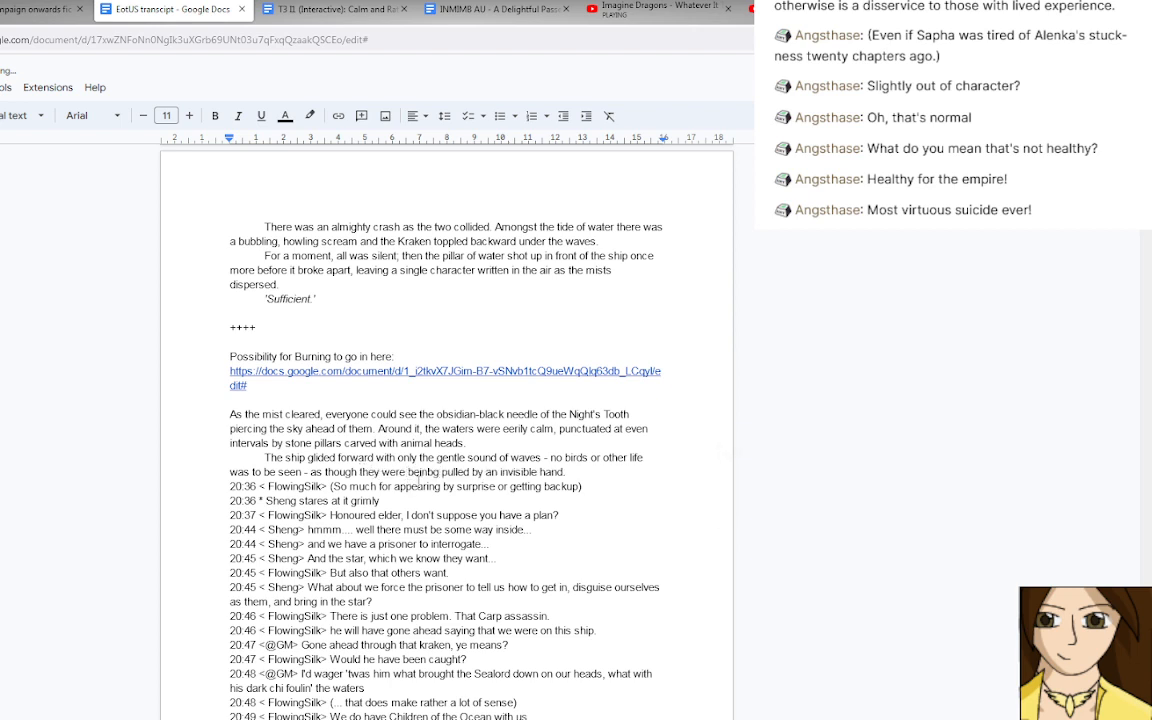
key("BackSpace")
key("BackSpace")
type("g")
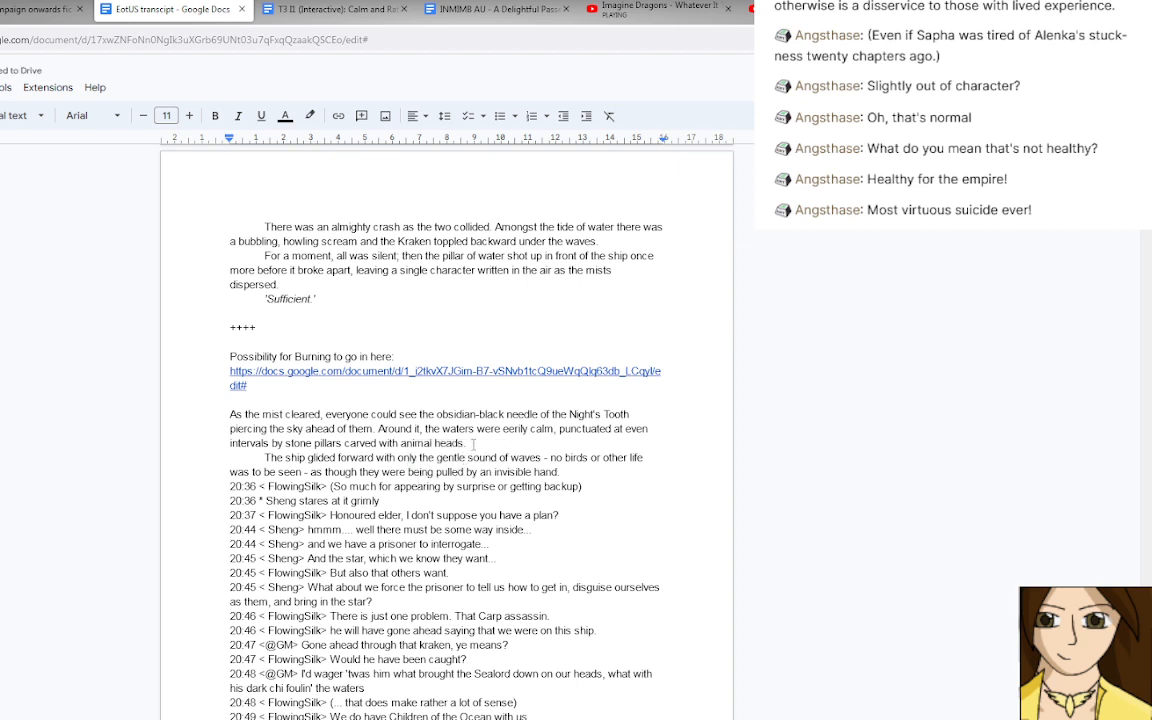
scroll(497, 423, "down", 1)
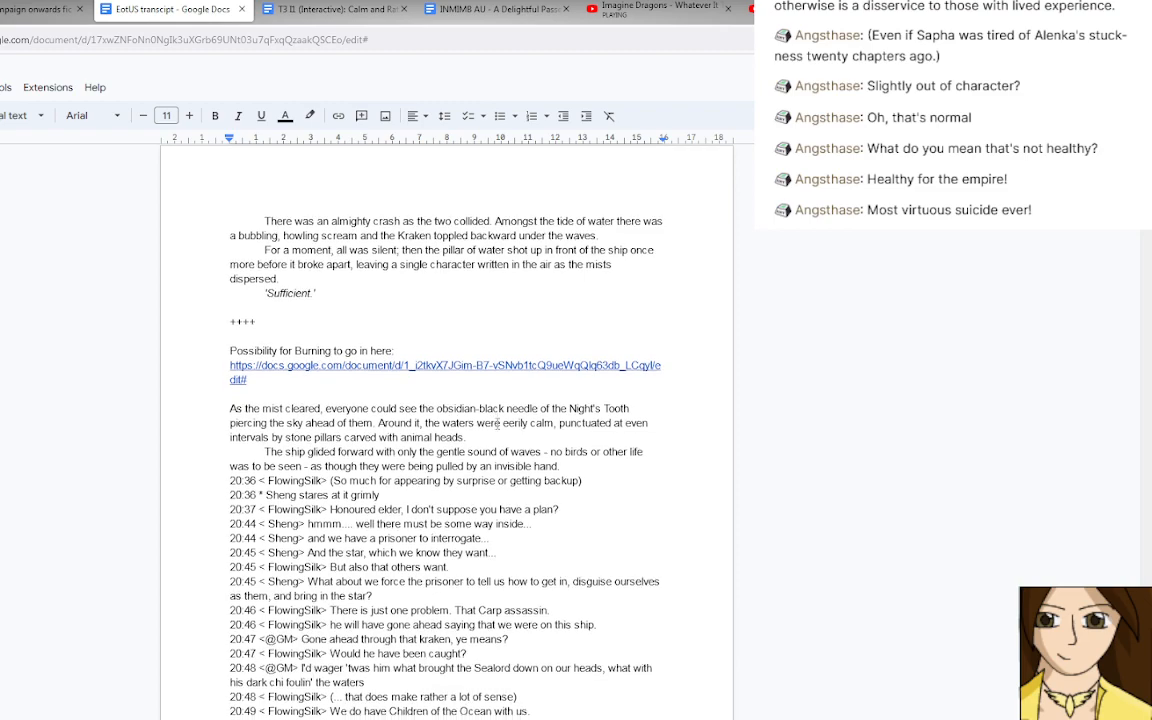
scroll(497, 423, "down", 10)
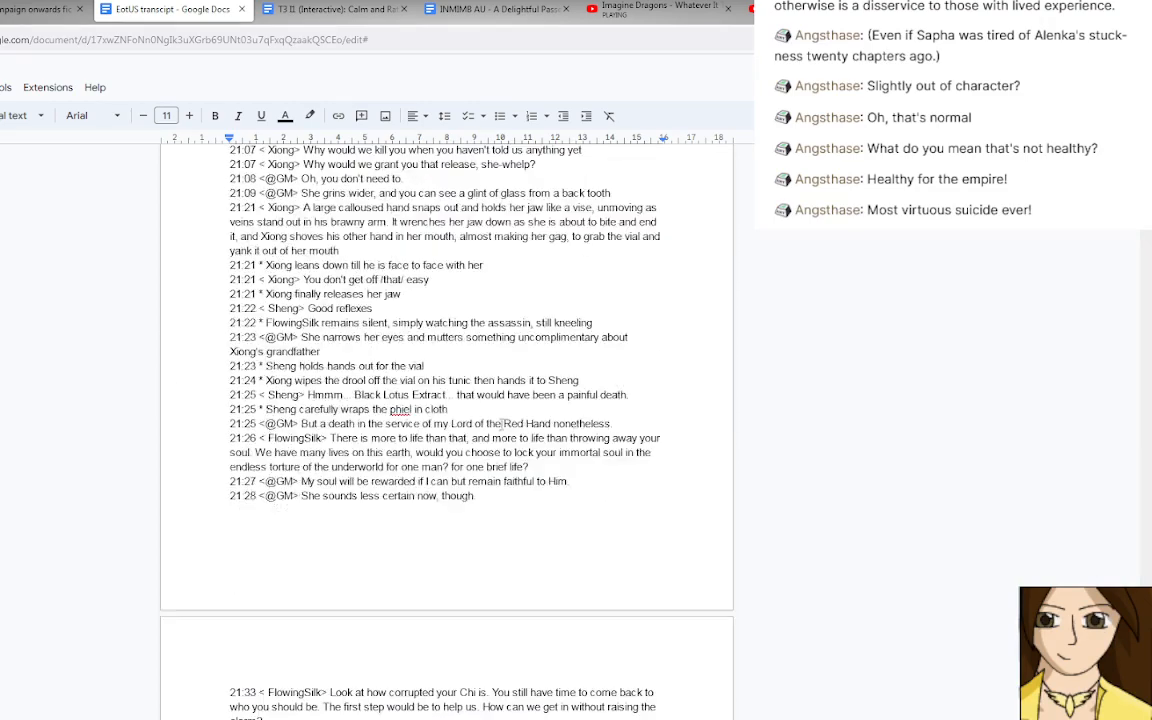
scroll(502, 423, "down", 10)
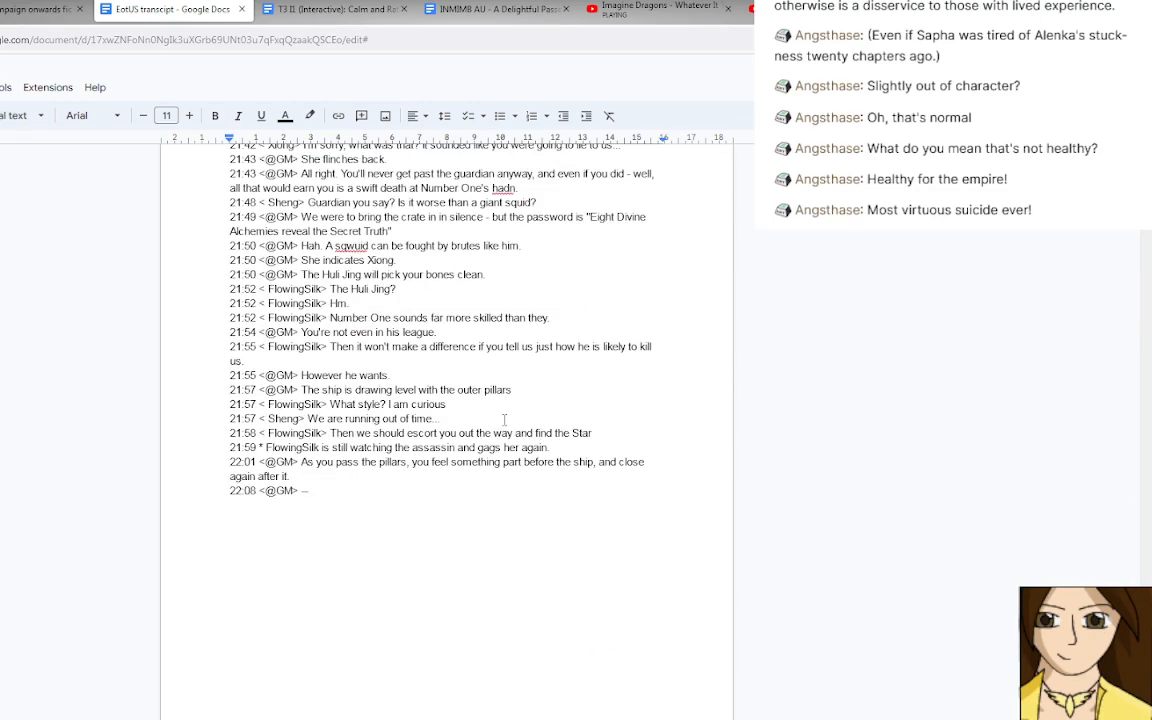
scroll(504, 420, "up", 15)
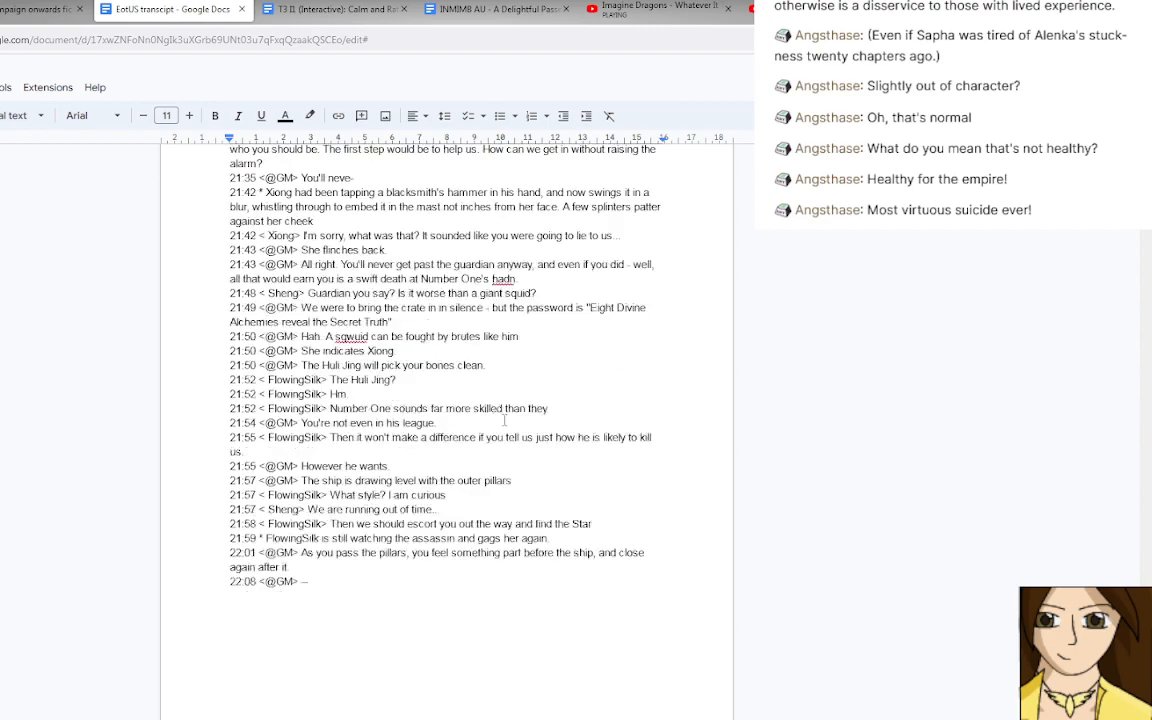
scroll(508, 420, "up", 10)
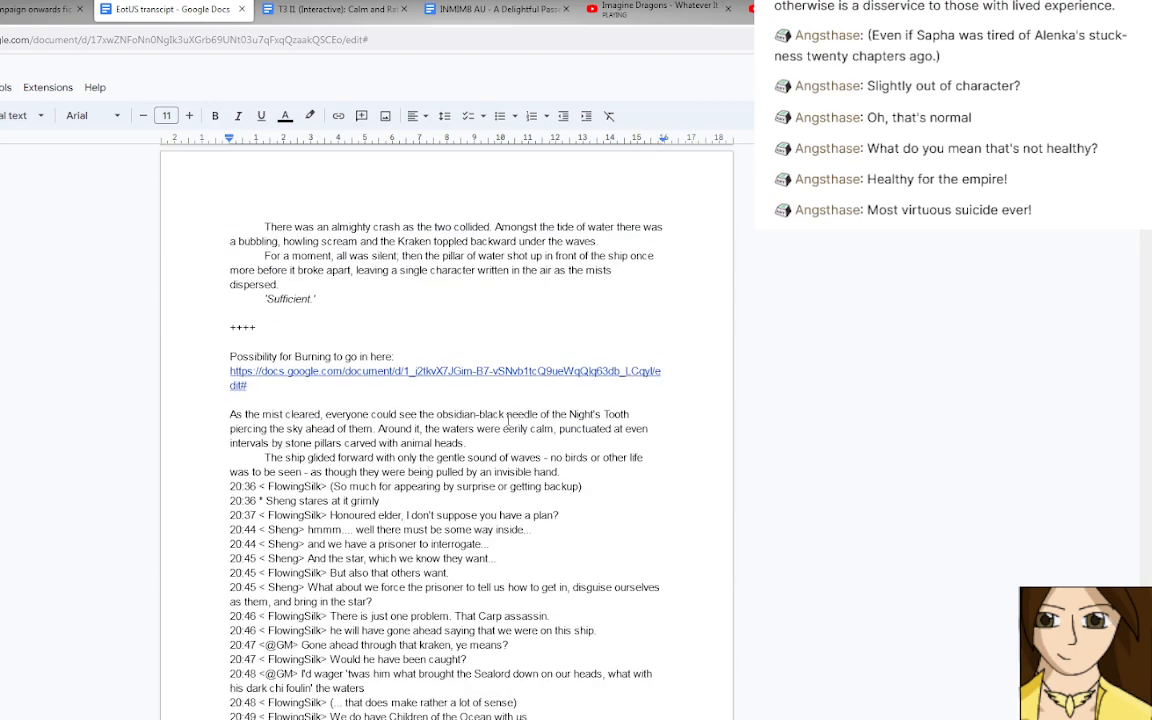
scroll(508, 420, "up", 1)
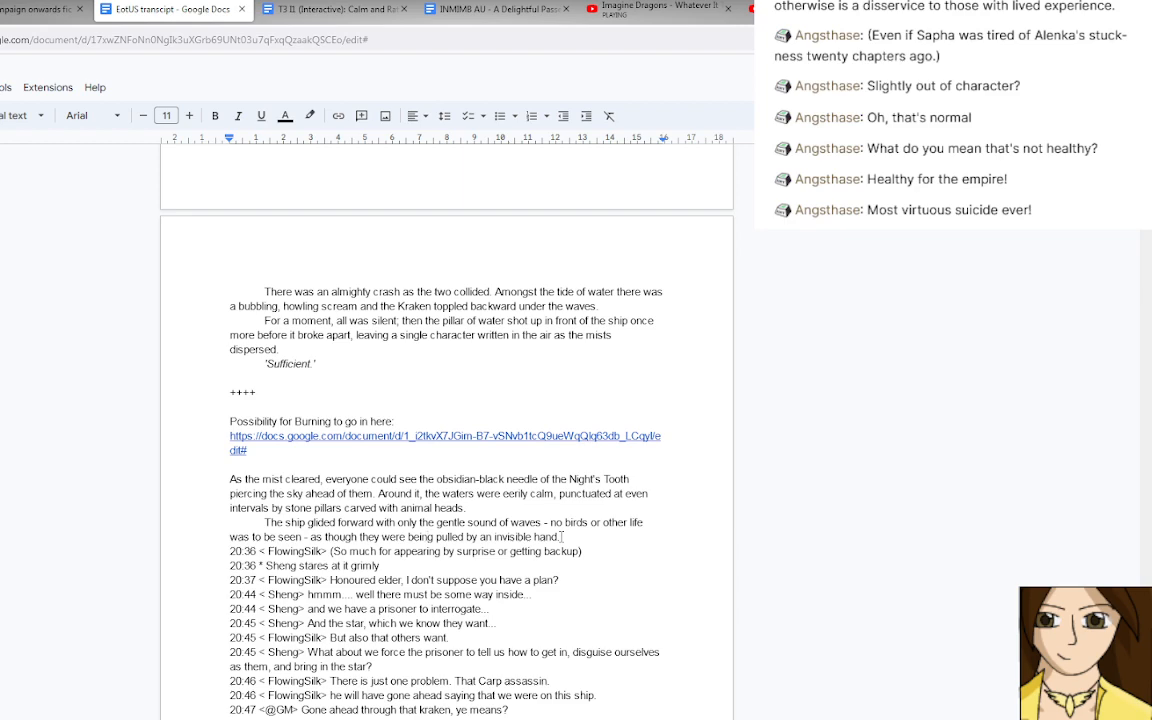
Switch to YouTube, replace the Imagine Dragons video with Bullet For My Valentine's "Tears Don't Fall", and return to Google Docs.
left_click(653, 20)
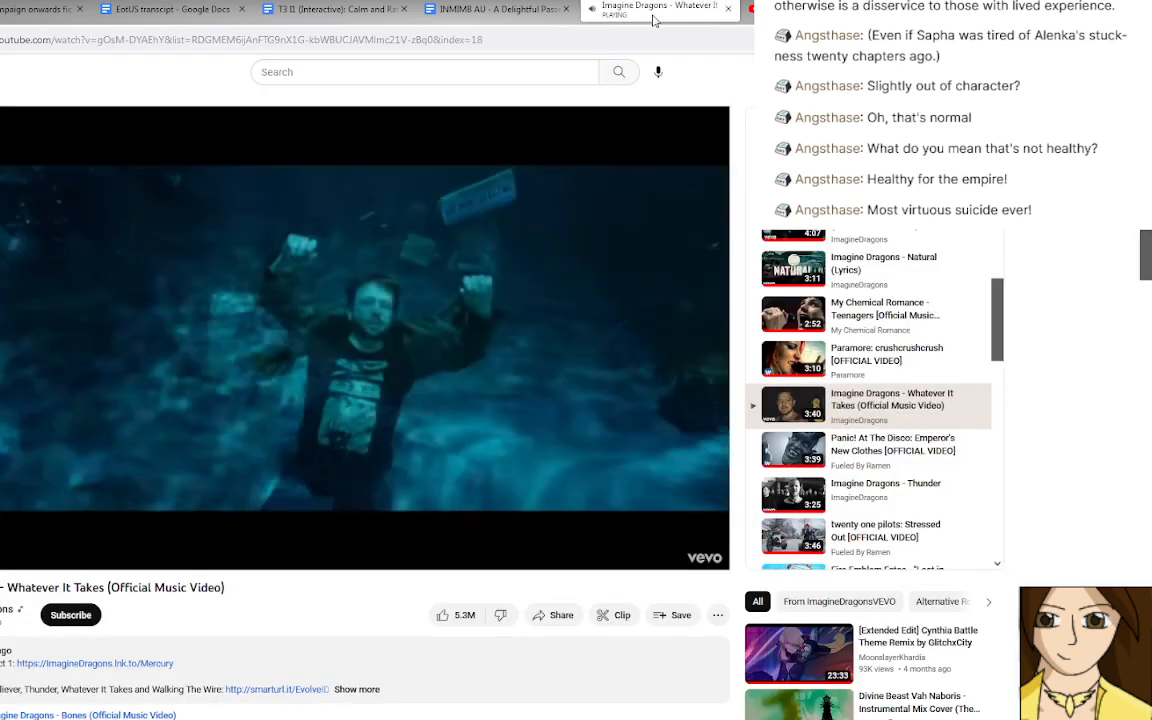
key("ctrl+w")
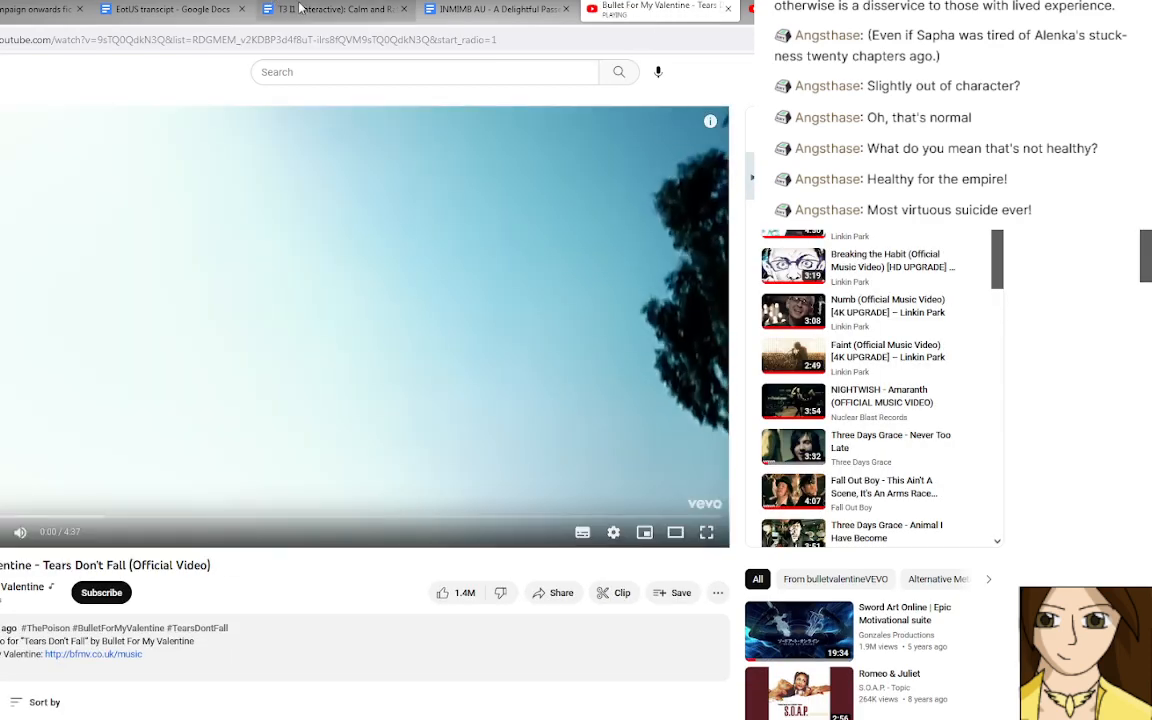
left_click(330, 9)
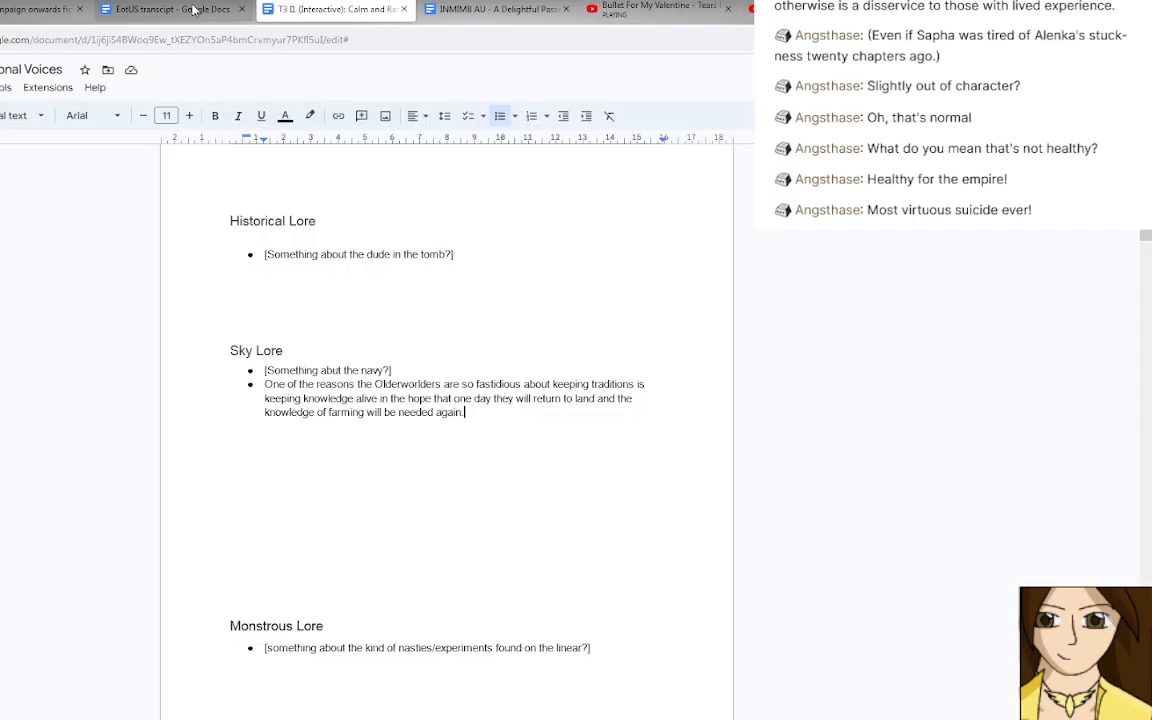
Lower the playback volume of the YouTube "Tears Don't Fall" video and return to the EotUS transcript in Google Docs.
left_click(611, 11)
key("Down")
key("Down")
key("Down")
key("Down")
key("Down")
key("Down")
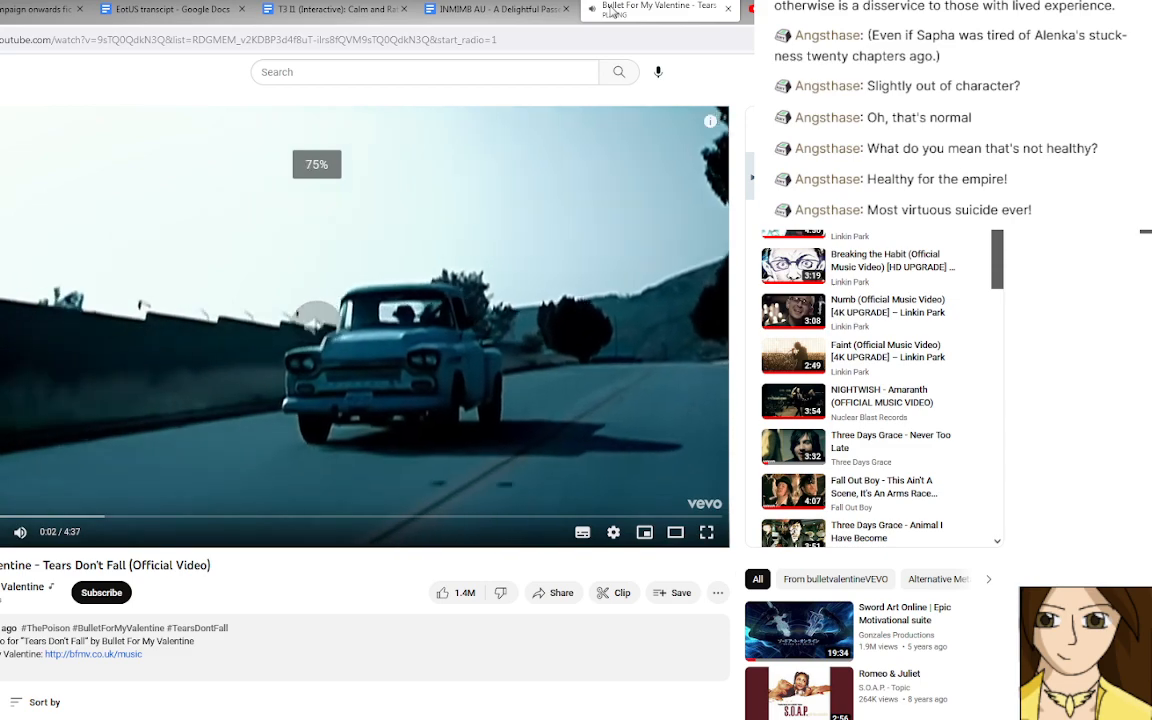
key("Down")
key("Down")
key("Down")
key("Down")
key("Down")
key("Down")
key("Down")
key("Down")
key("Down")
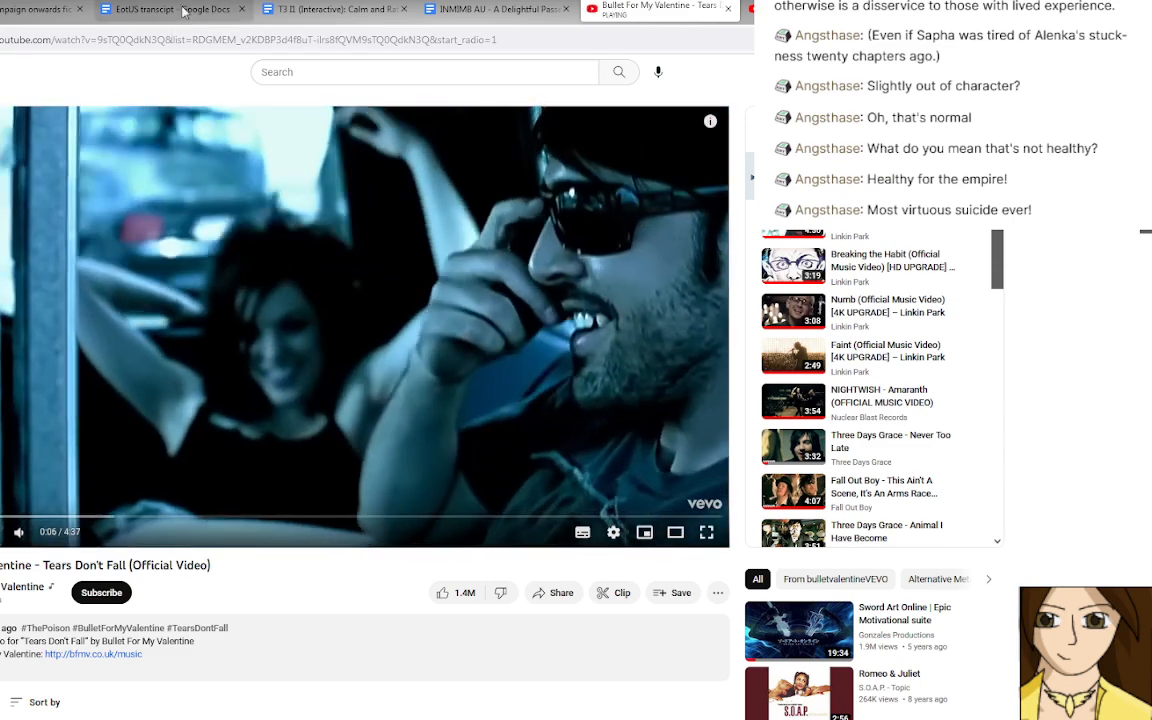
left_click(167, 10)
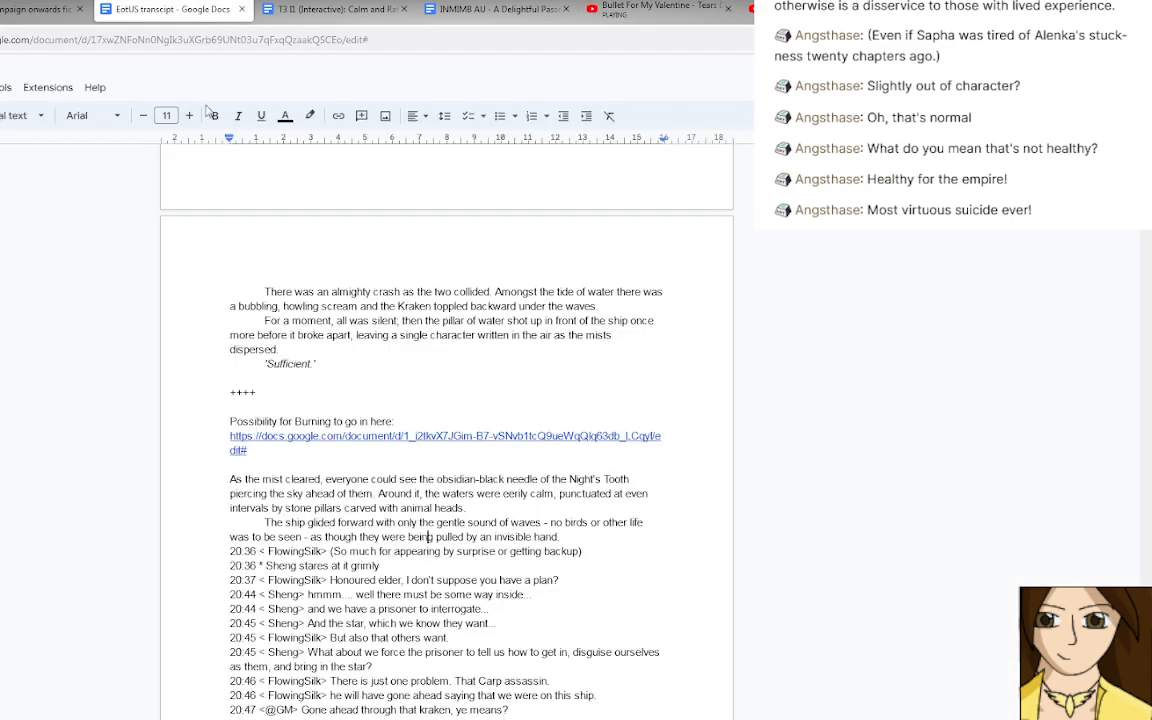
left_click(427, 536)
Switch to YouTube, stop "Tears Don't Fall", play "Accidentally In Love - Fakir/Ahiru", and return to the EotUS transcript in Google Docs.
left_click(670, 12)
left_click(772, 12)
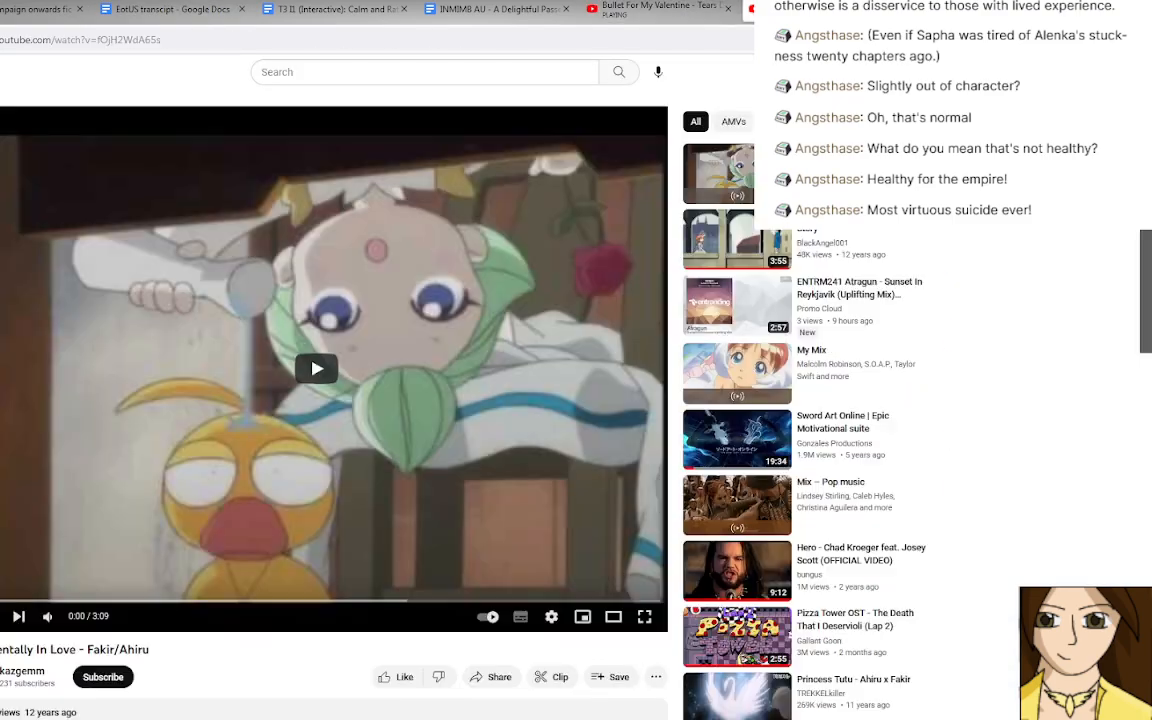
left_click(456, 281)
left_click(376, 15)
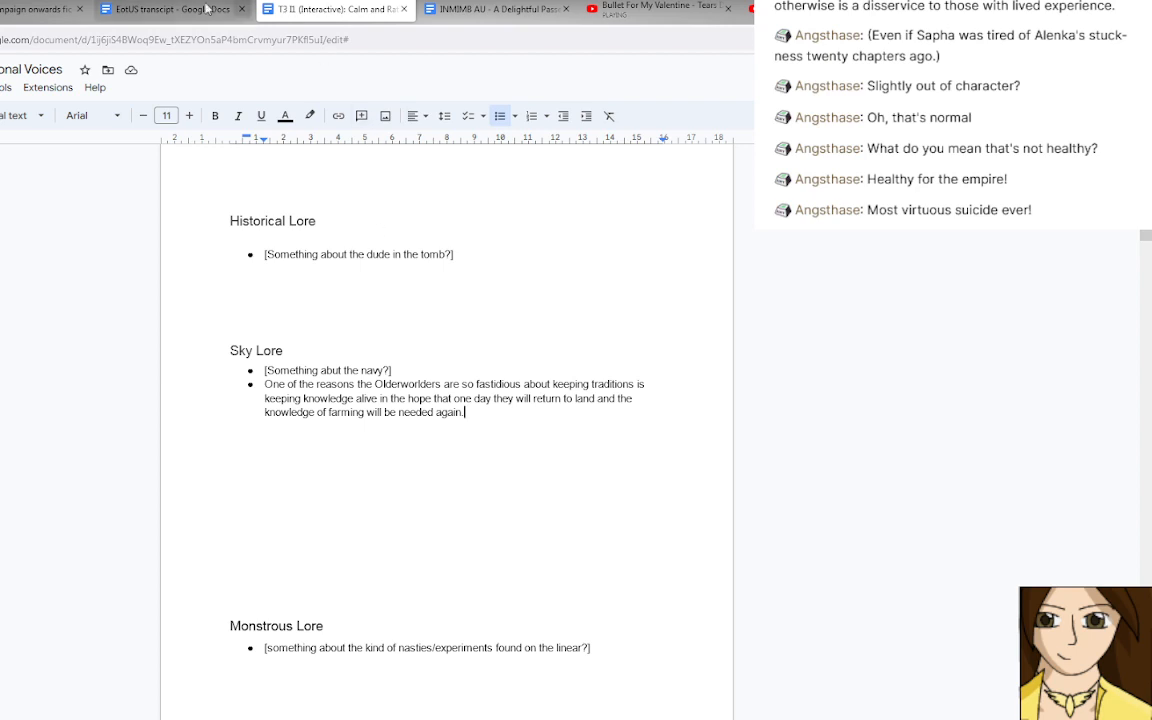
left_click(172, 10)
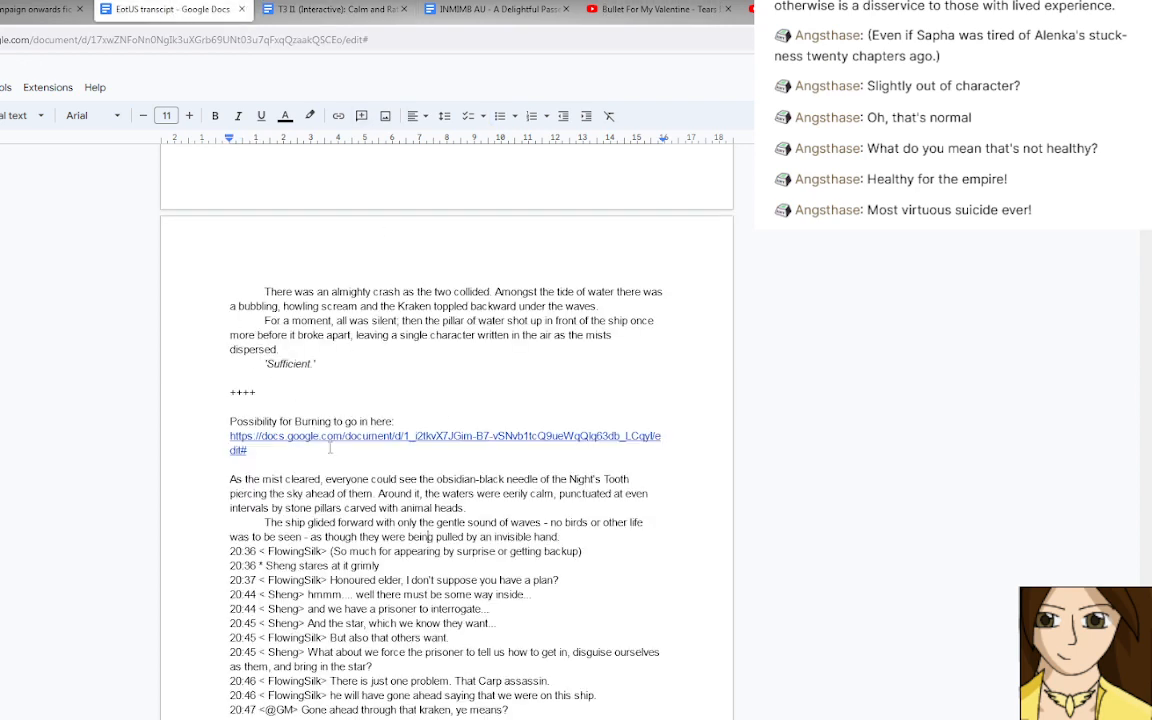
Add a "++++" divider between the Burning document link and the paragraph beginning "As the mist cleared".
left_click(301, 447)
key("Return")
key("Return")
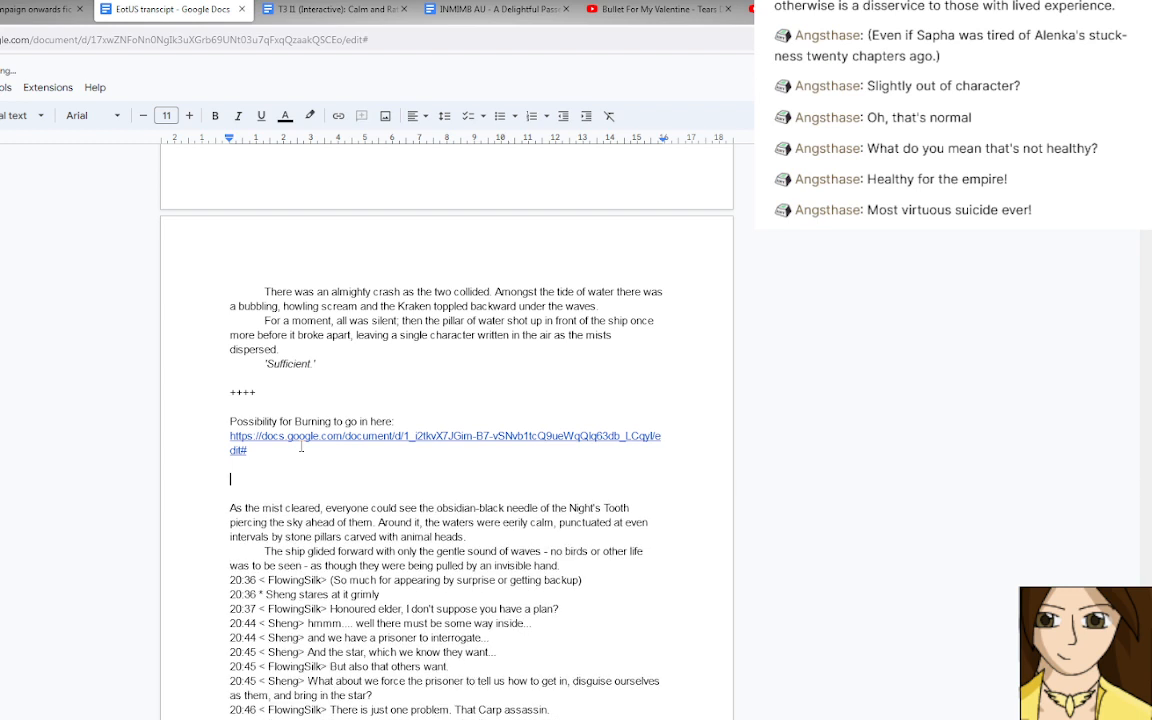
type("++++")
Read through the unconverted chat log from the 20:36 lines to the prisoner's interrogation.
scroll(327, 481, "down", 5)
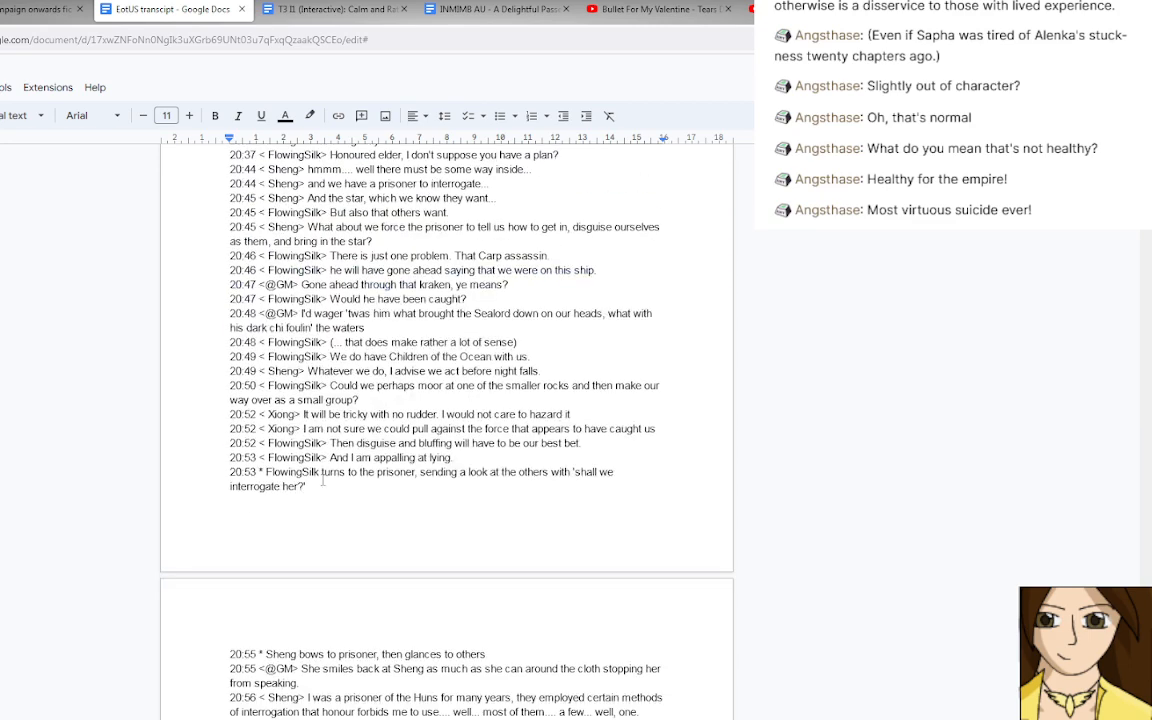
scroll(322, 481, "down", 3)
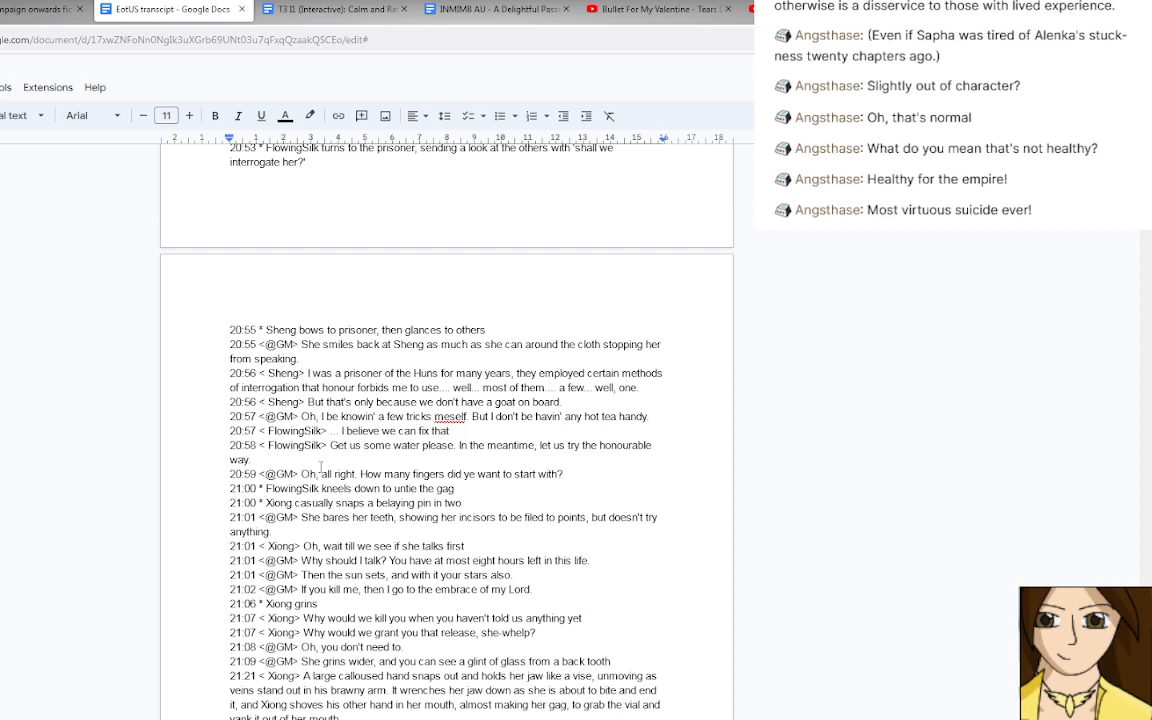
scroll(320, 466, "up", 10)
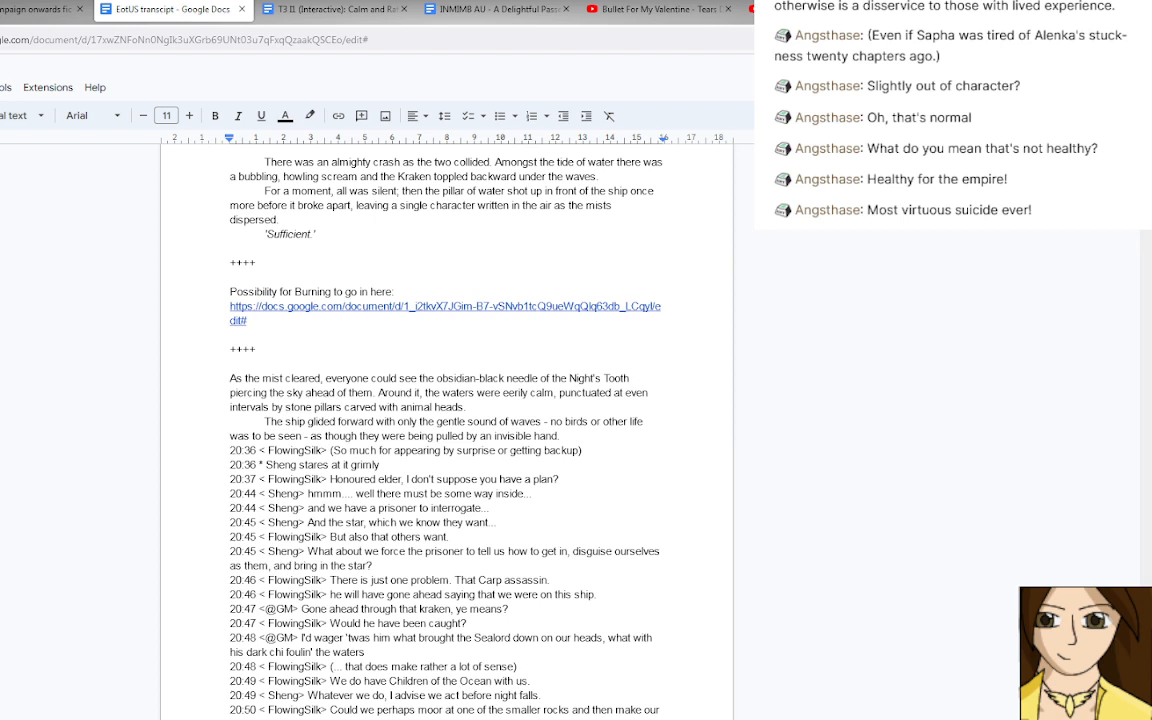
left_click(494, 551)
scroll(408, 492, "down", 1)
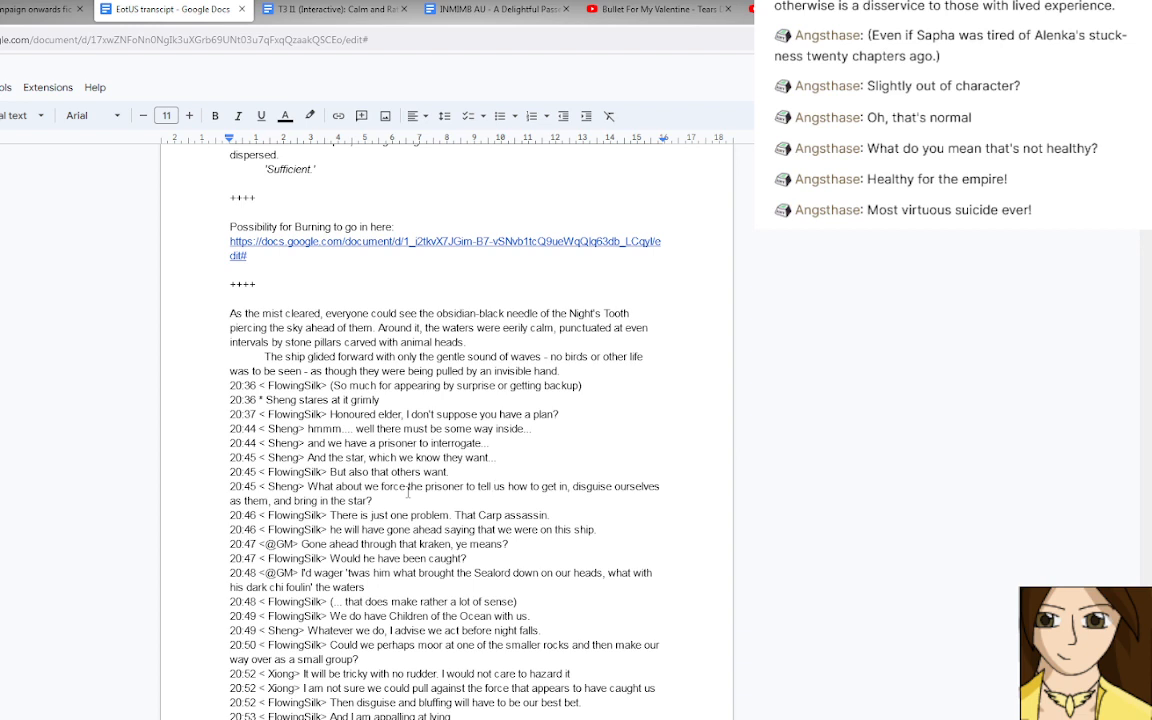
scroll(408, 490, "down", 1)
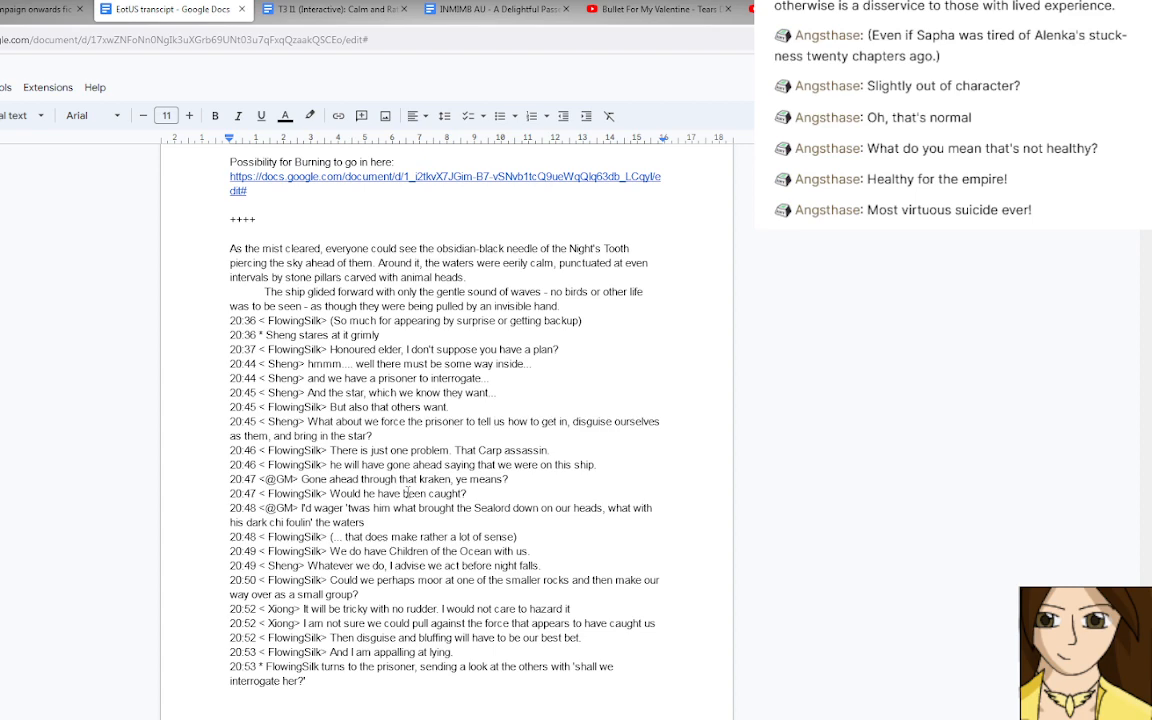
scroll(408, 493, "down", 2)
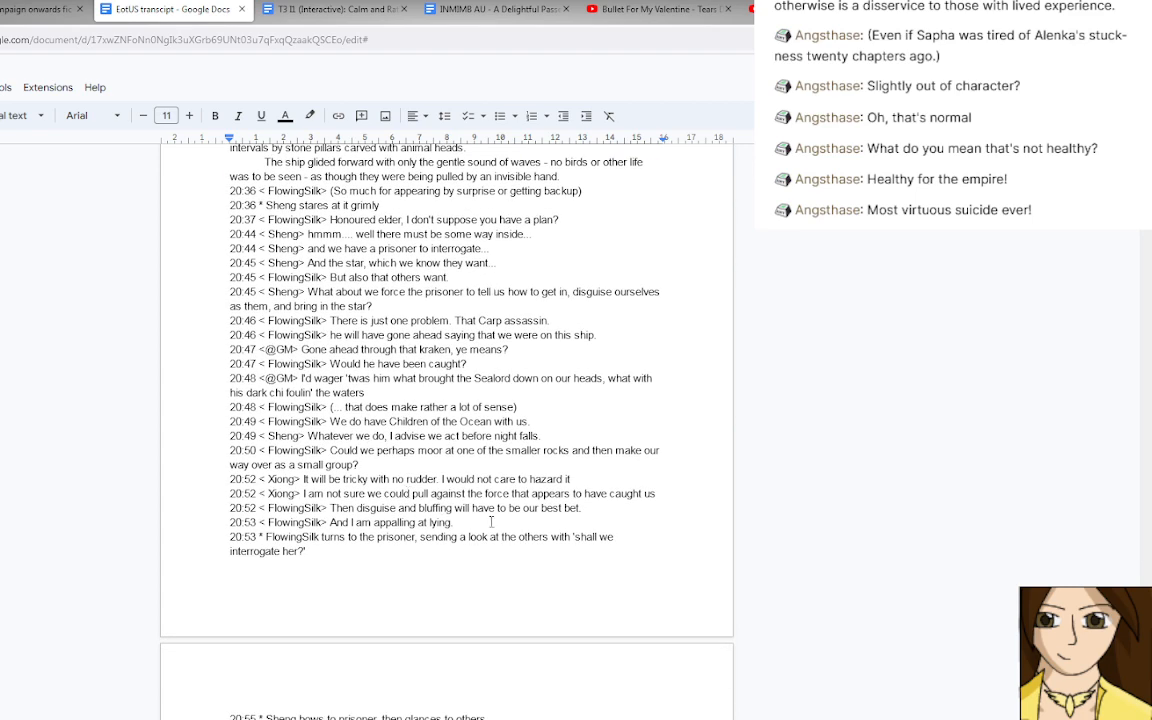
left_click_drag(484, 521, 231, 512)
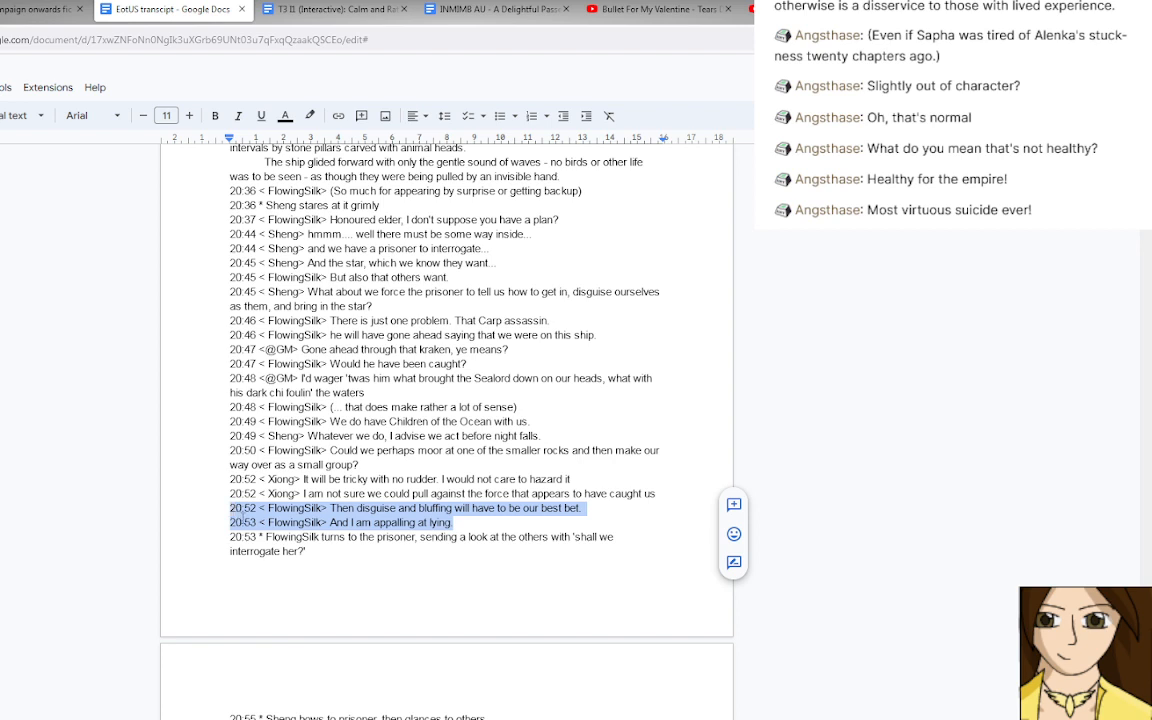
left_click(319, 534)
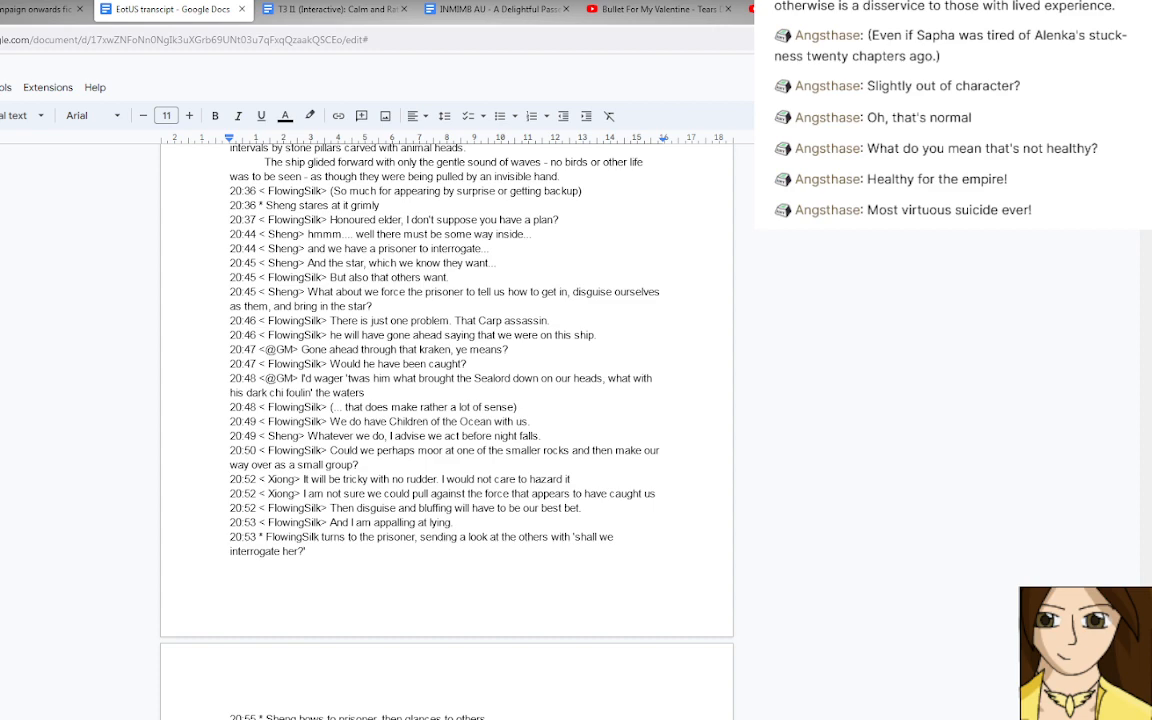
scroll(591, 617, "down", 1)
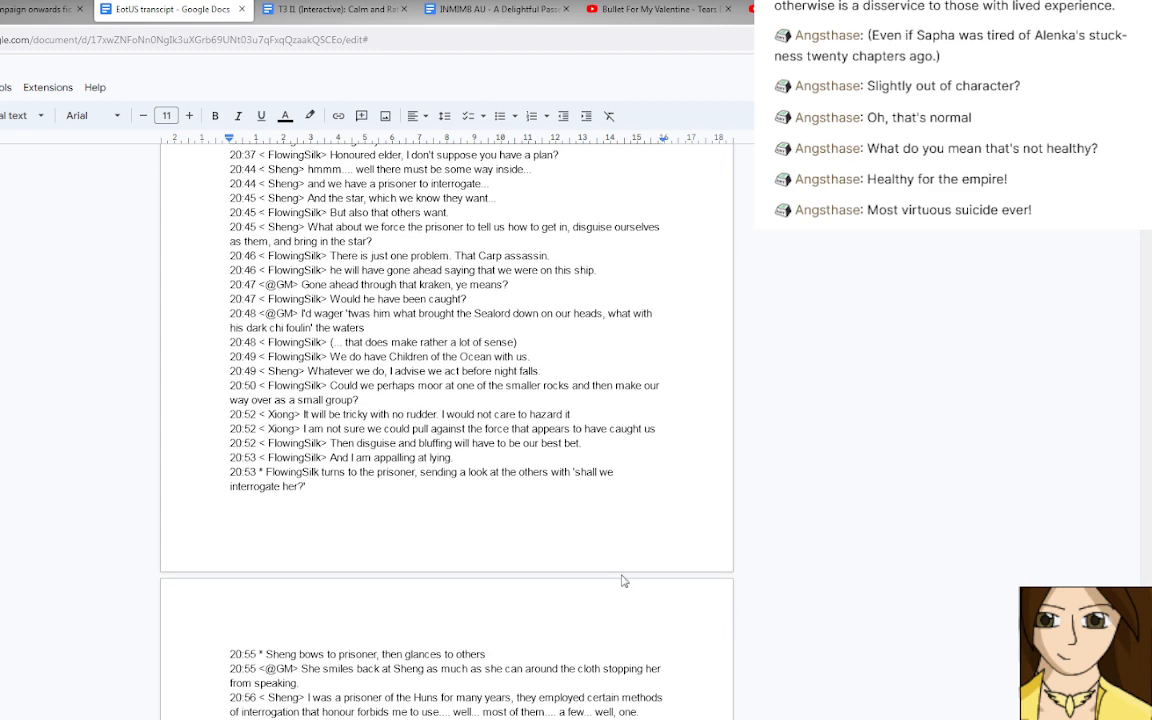
scroll(613, 570, "up", 2)
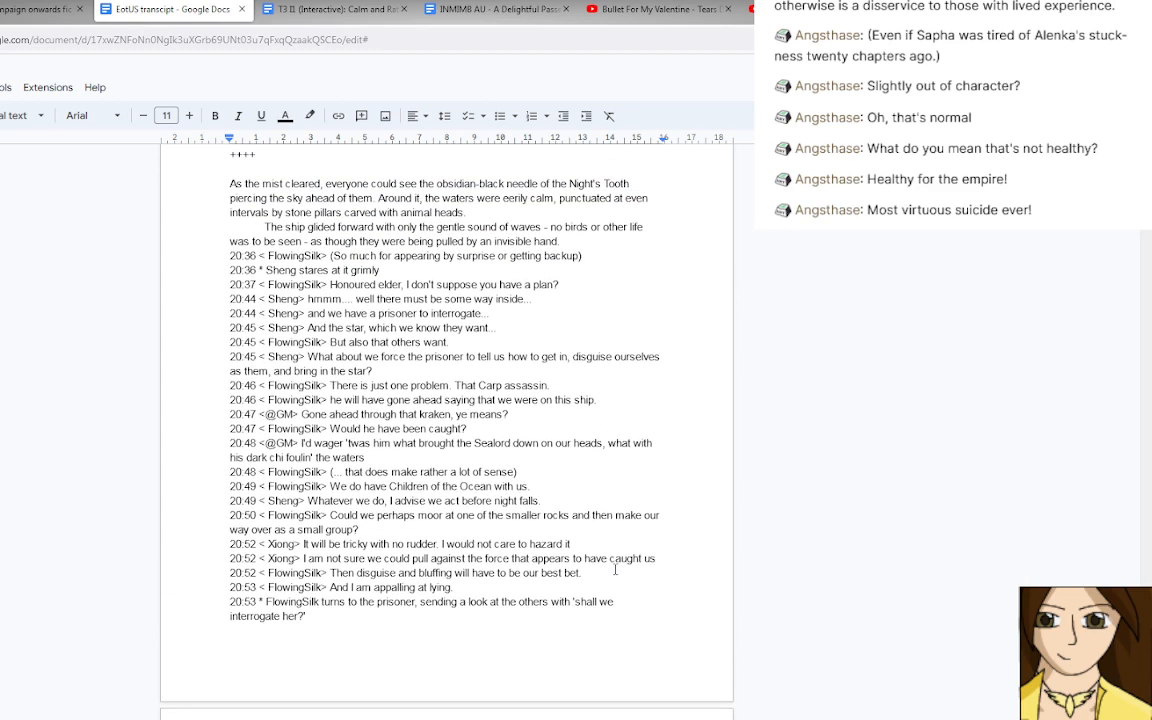
Look through the 12 Paths campaign onwards fic from "Burning" to "Into the beads", and close that document.
left_click(40, 10)
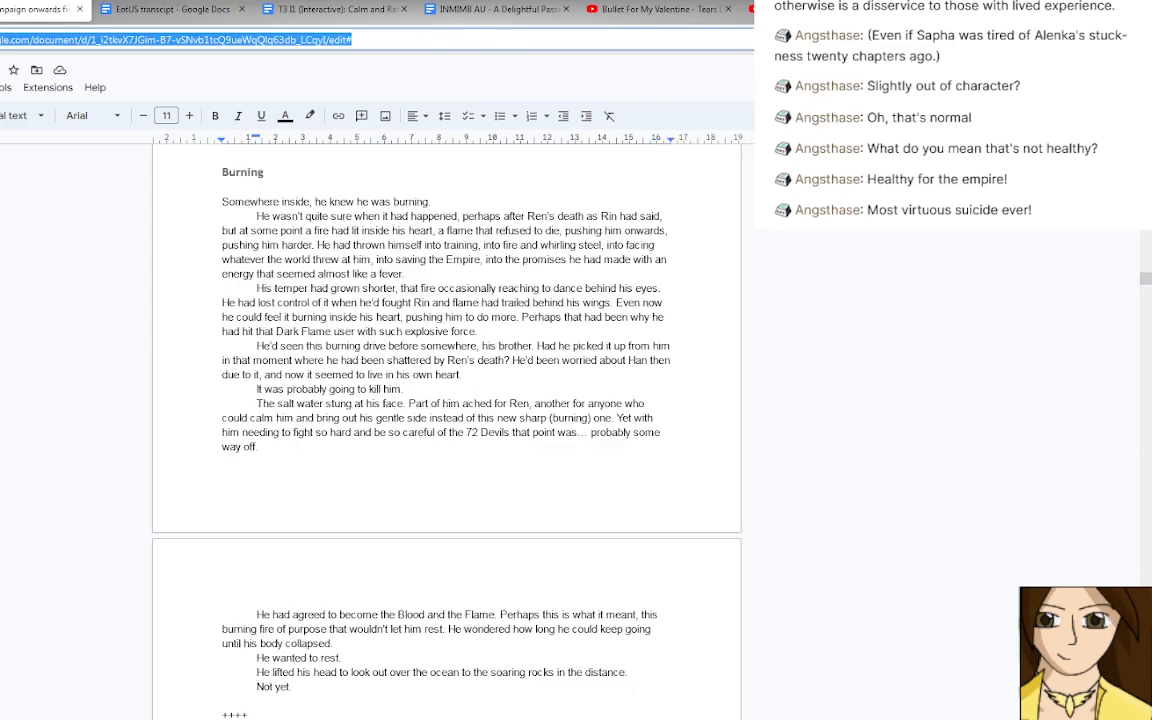
scroll(190, 569, "down", 10)
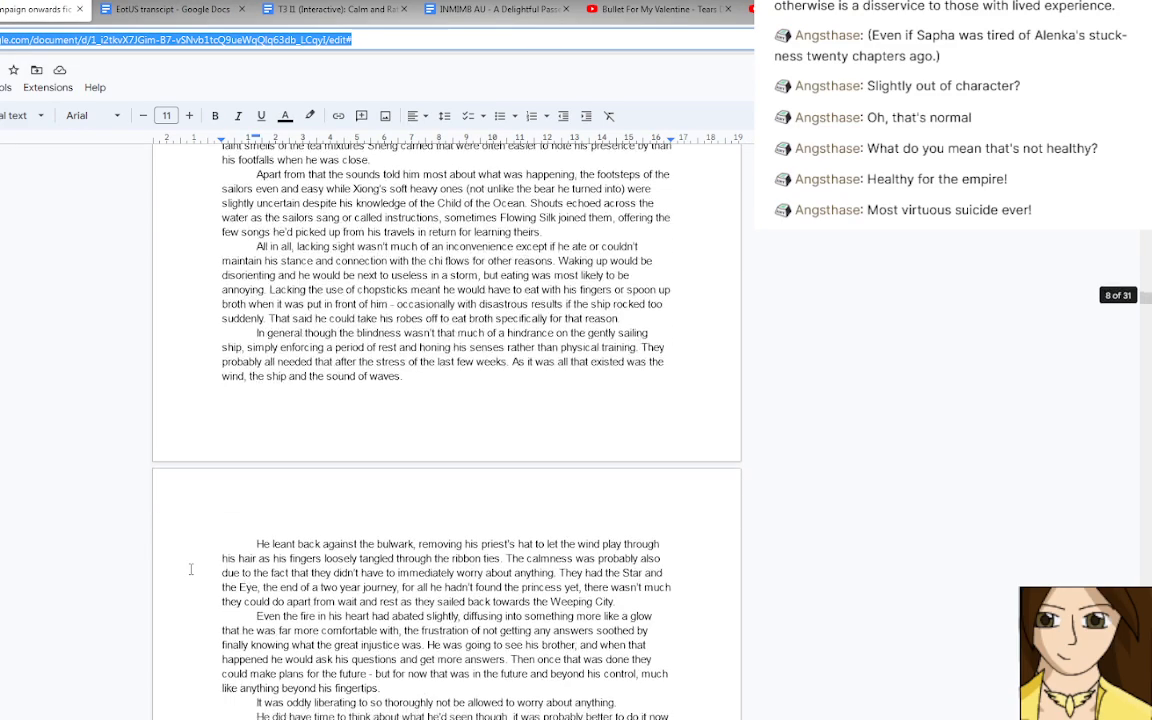
scroll(190, 569, "down", 15)
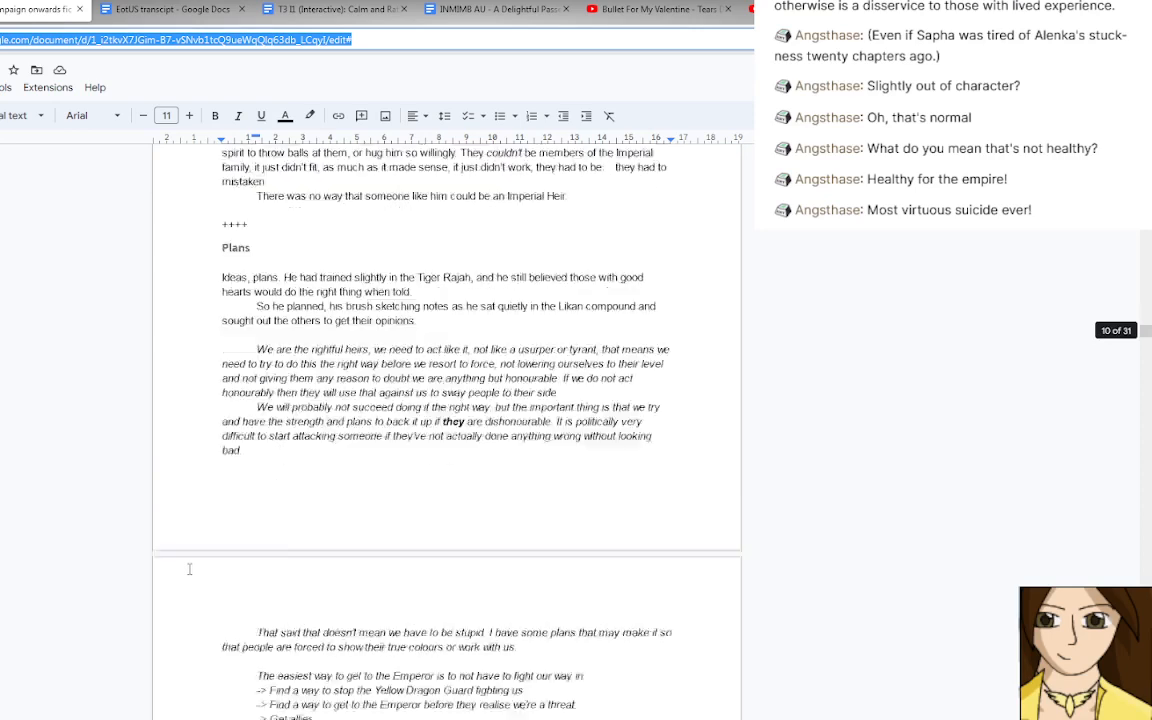
scroll(189, 569, "down", 5)
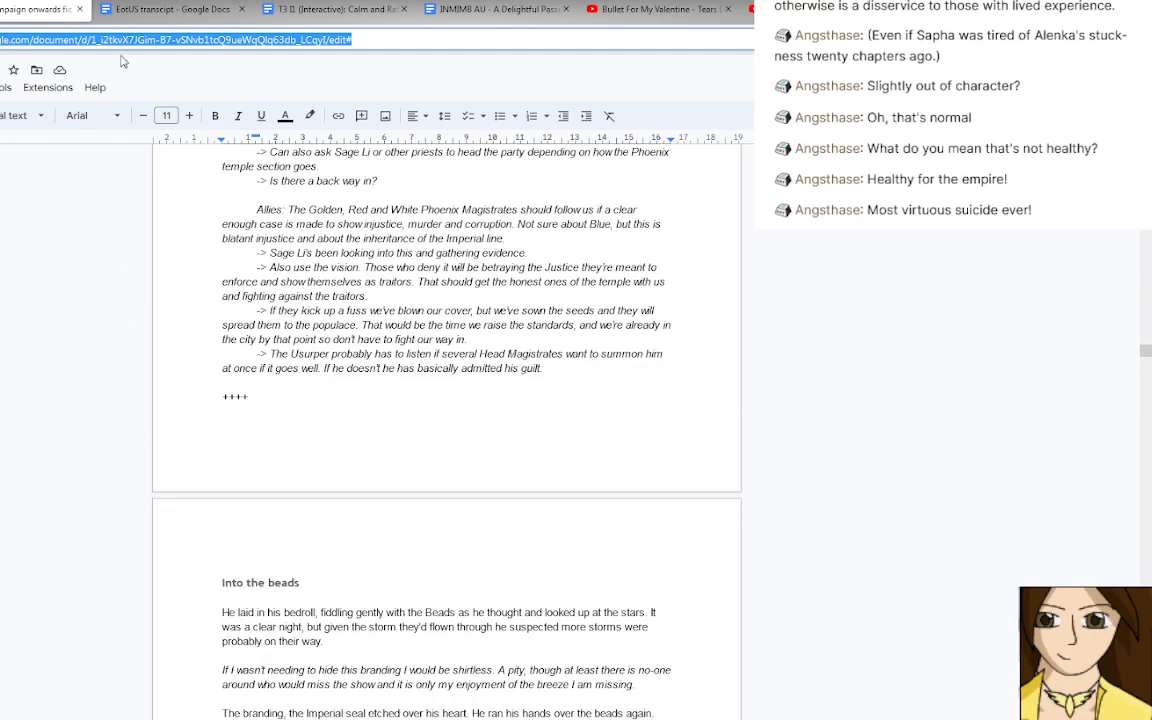
left_click(79, 10)
Open the document "Crowscare - To Form a Family pt. 2" from the recent files in Google Drive.
left_click(1, 10)
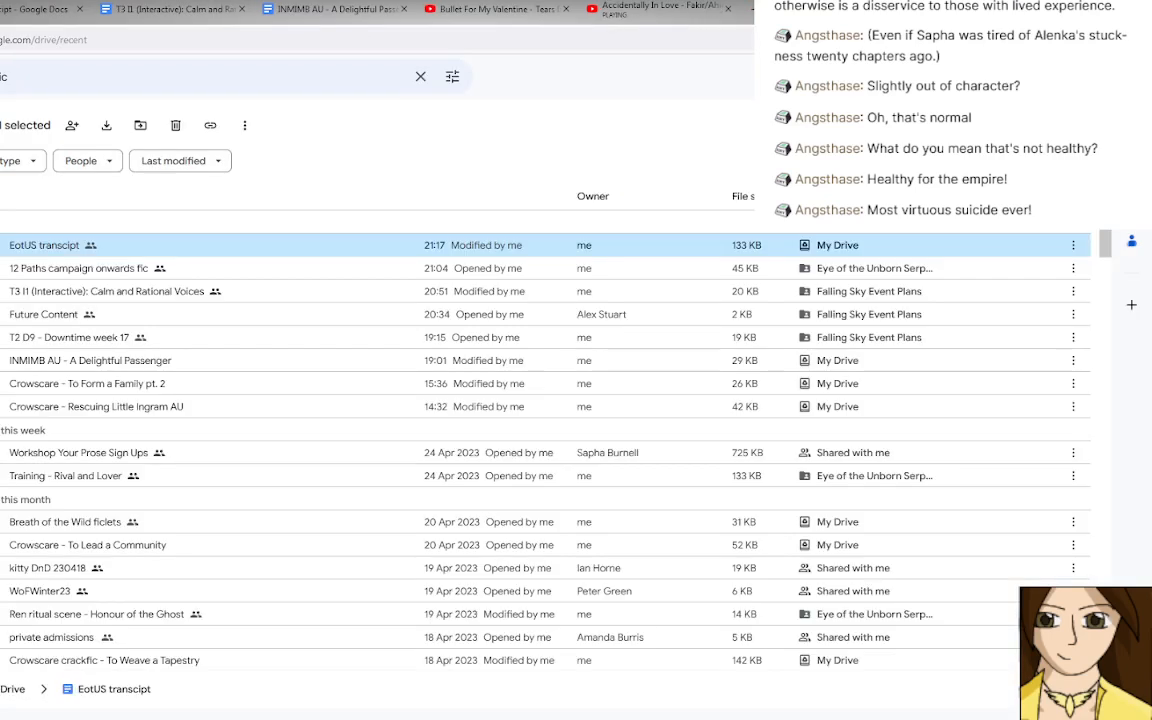
double_click(106, 387)
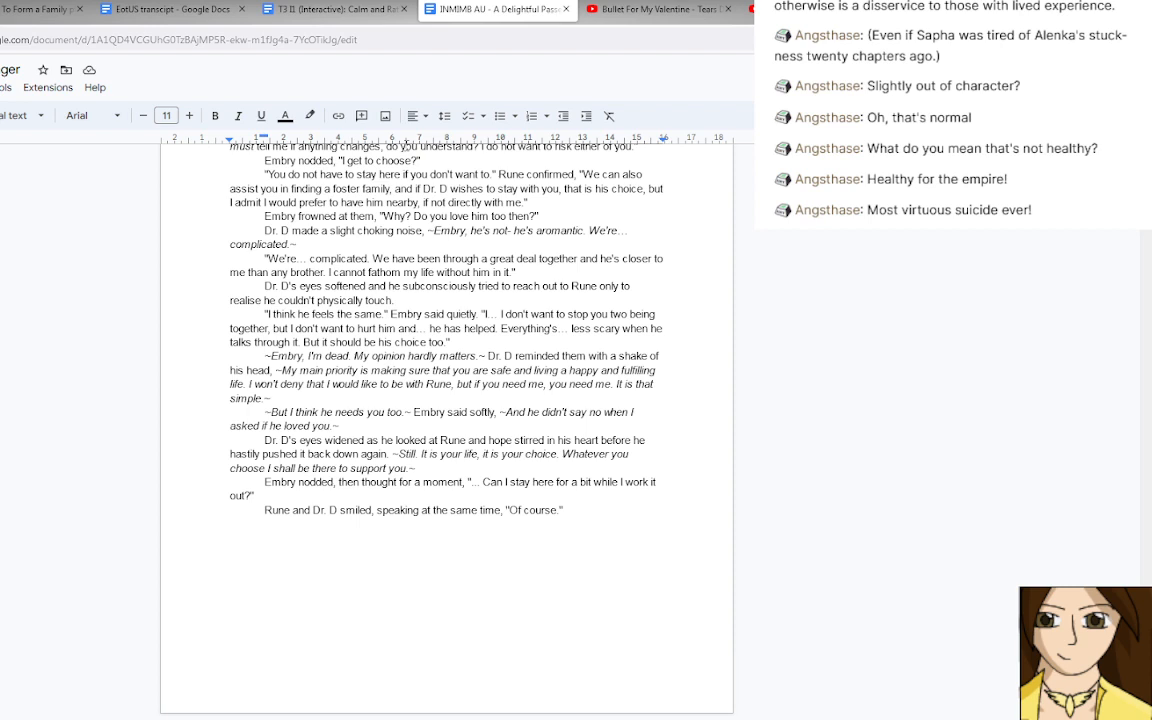
left_click(5, 18)
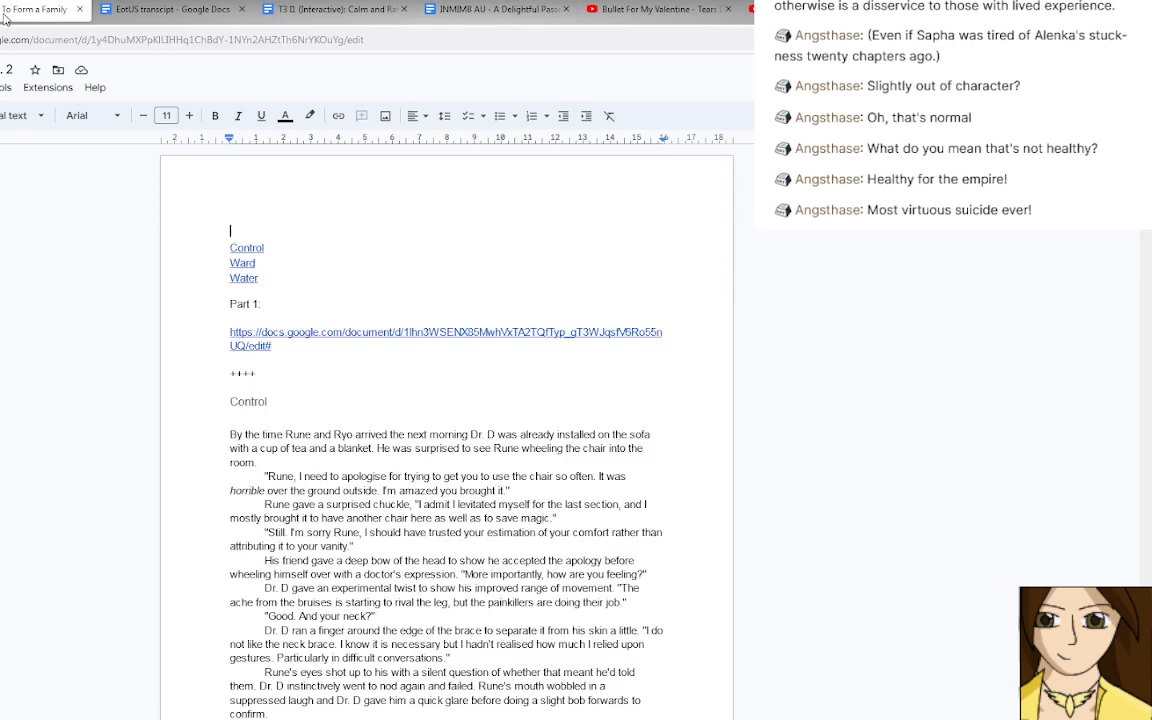
Go to the "Water" section and place the cursor after the paragraph ending "the standard healer's pose".
left_click(241, 278)
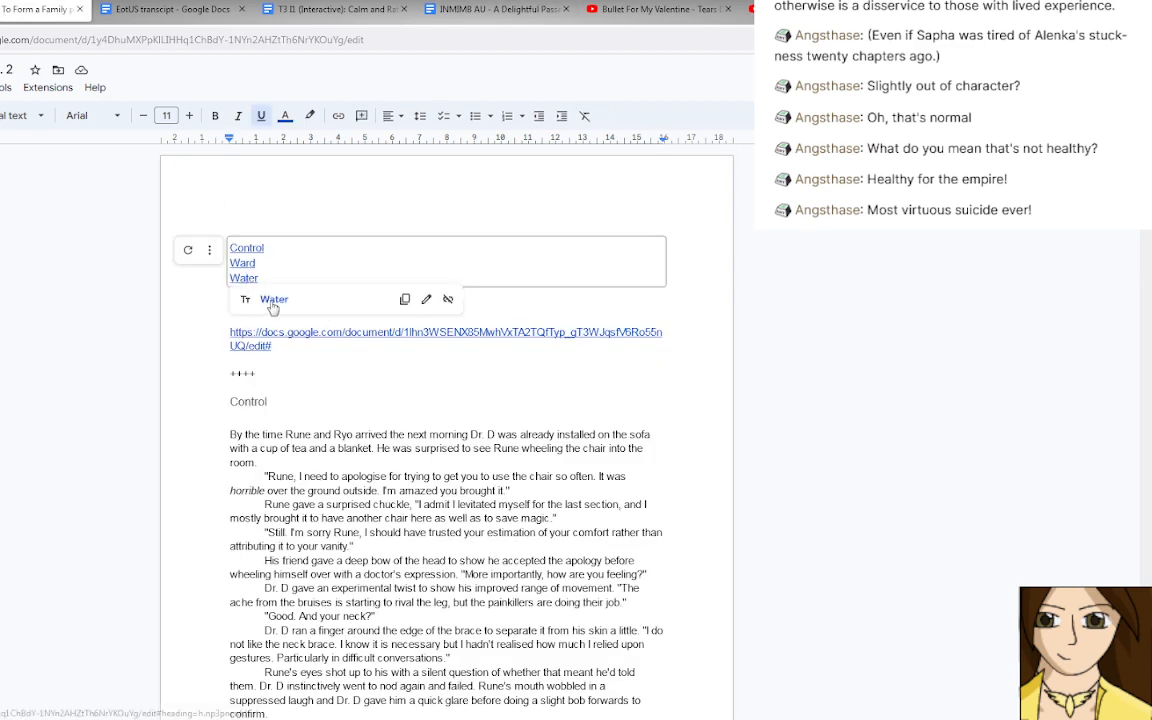
left_click(271, 300)
scroll(314, 675, "down", 6)
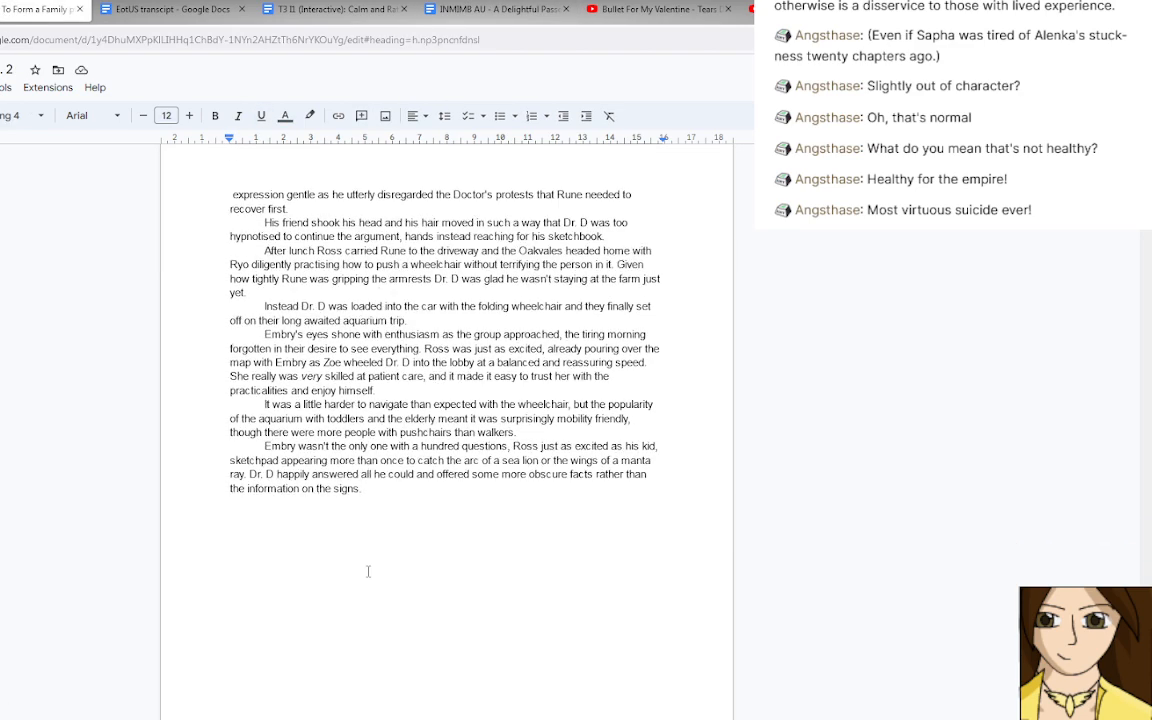
scroll(368, 571, "up", 6)
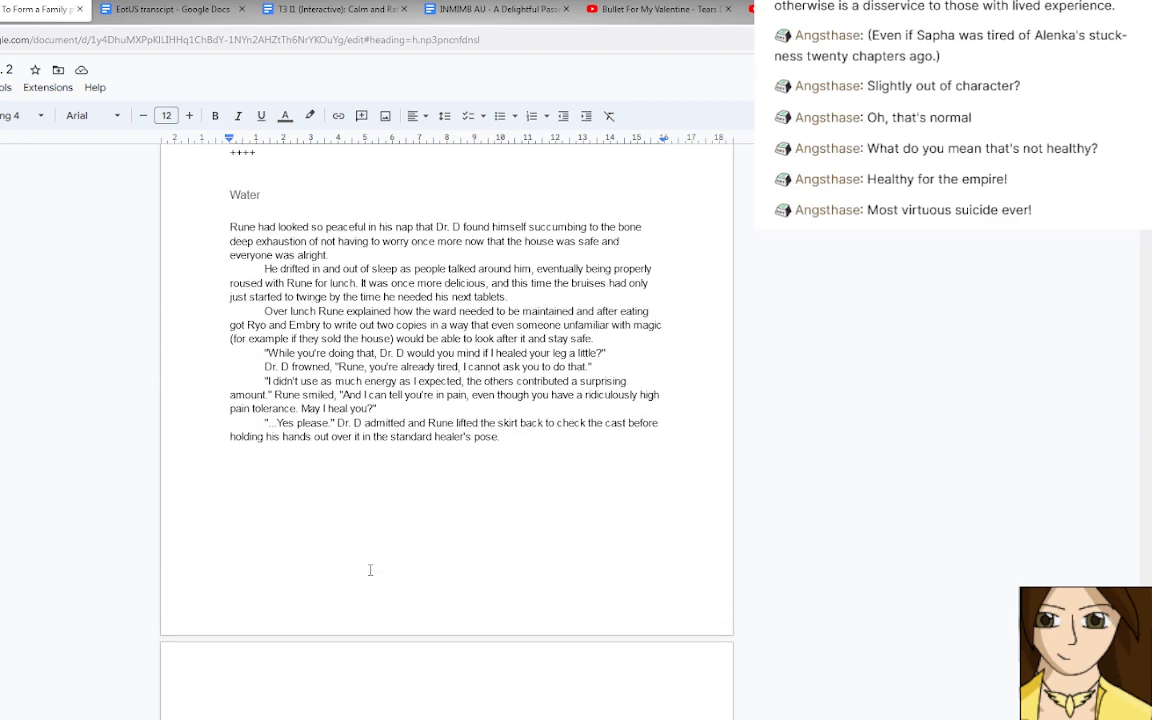
scroll(440, 568, "down", 1)
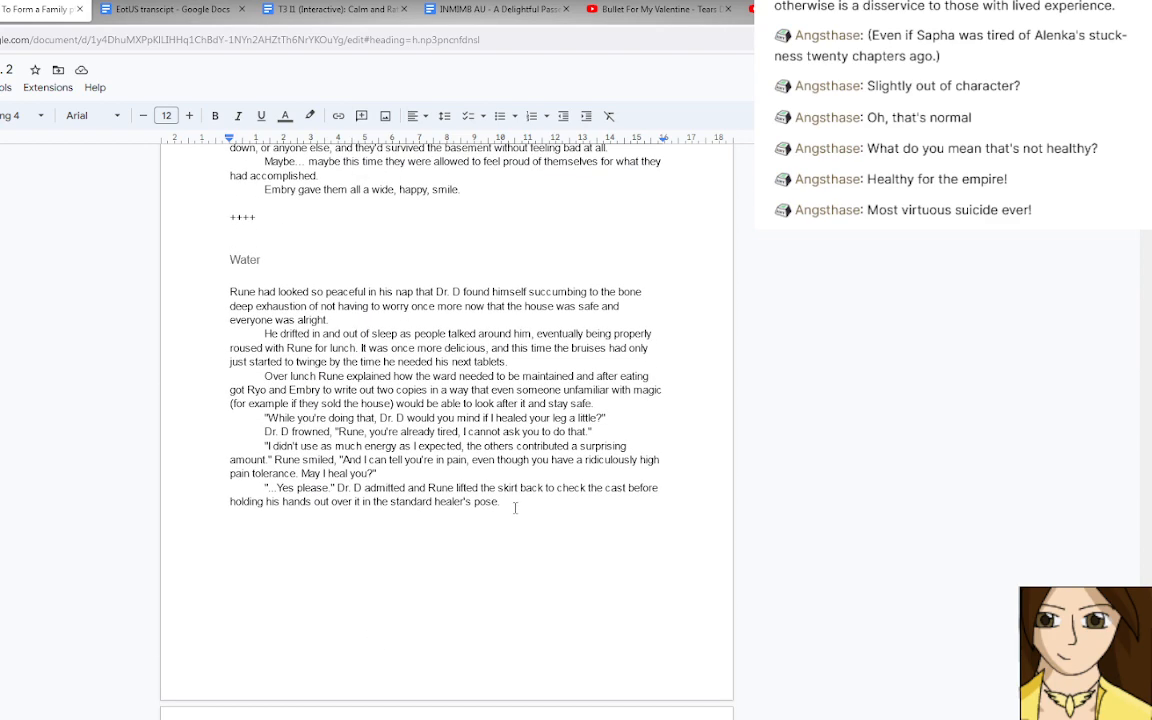
left_click(515, 507)
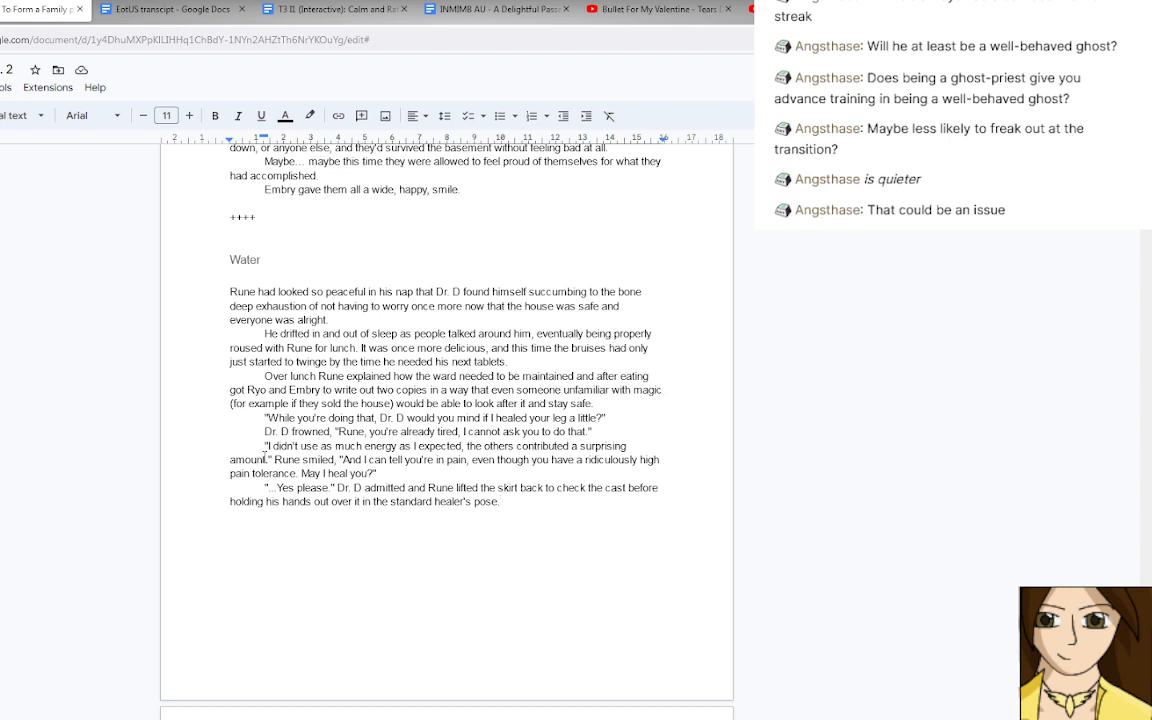
In Rune's reply about healing, insert "You agreed earlier and" before "I didn't use", and replace "And" with "Also" before "I can tell".
double_click(268, 446)
type("You agr")
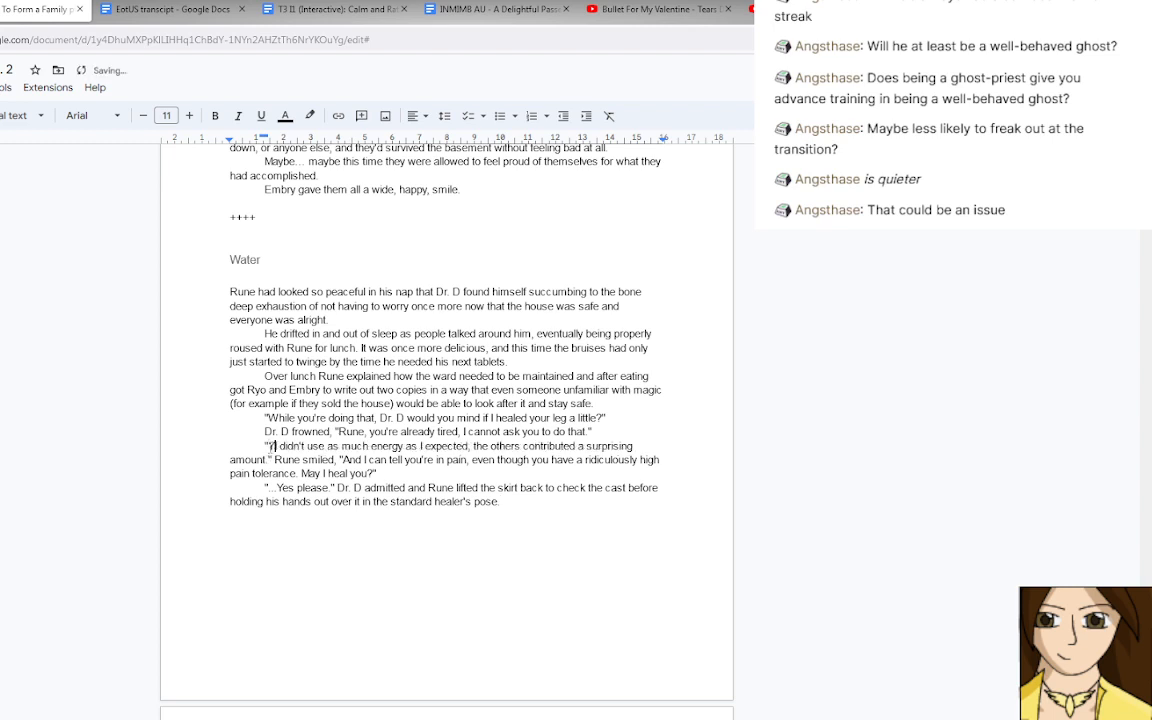
type("eed earlier, I")
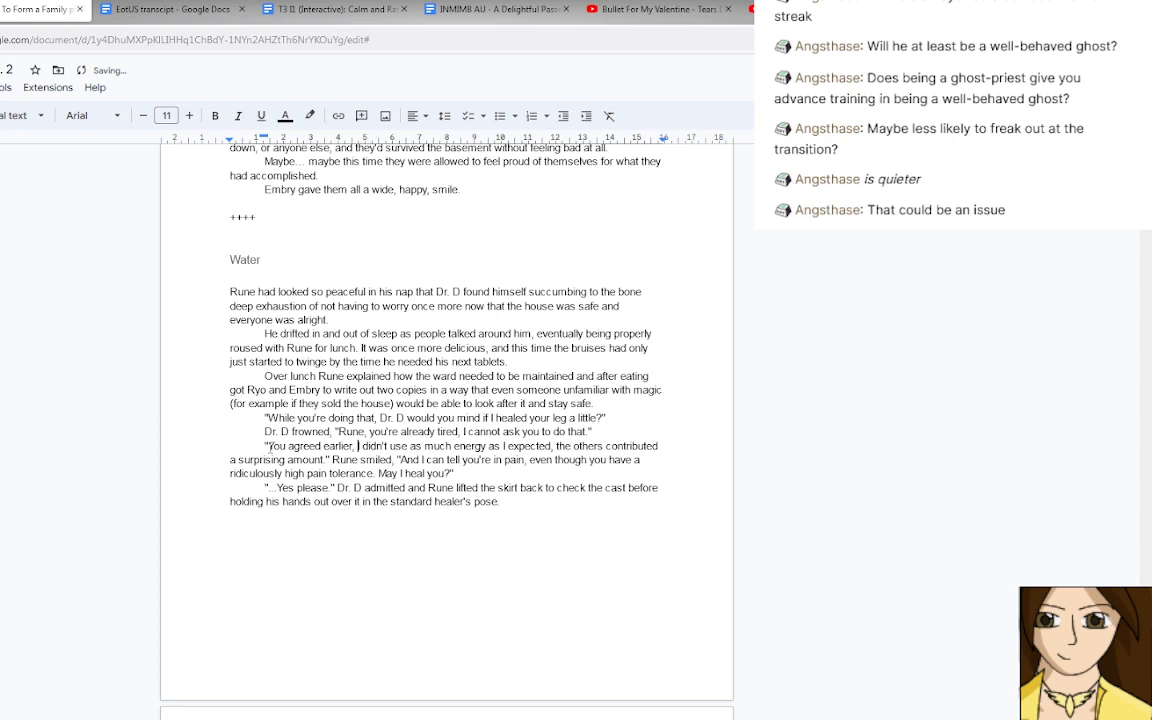
key("BackSpace")
key("BackSpace")
type("and")
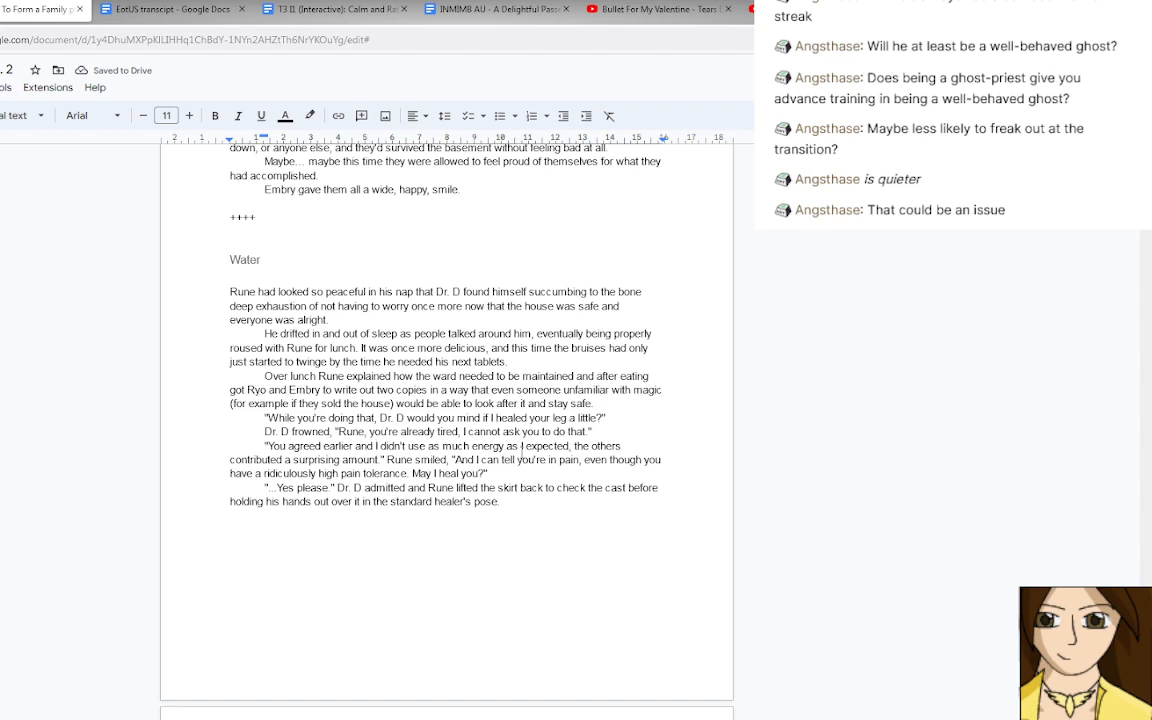
double_click(465, 459)
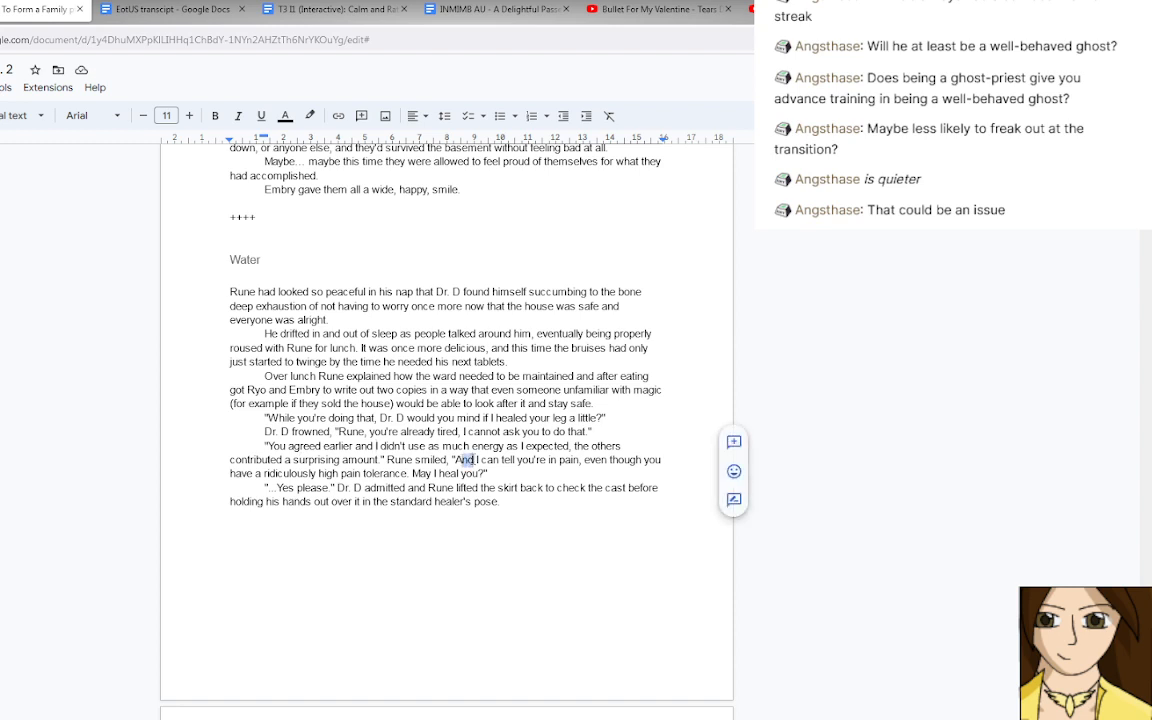
type("Also")
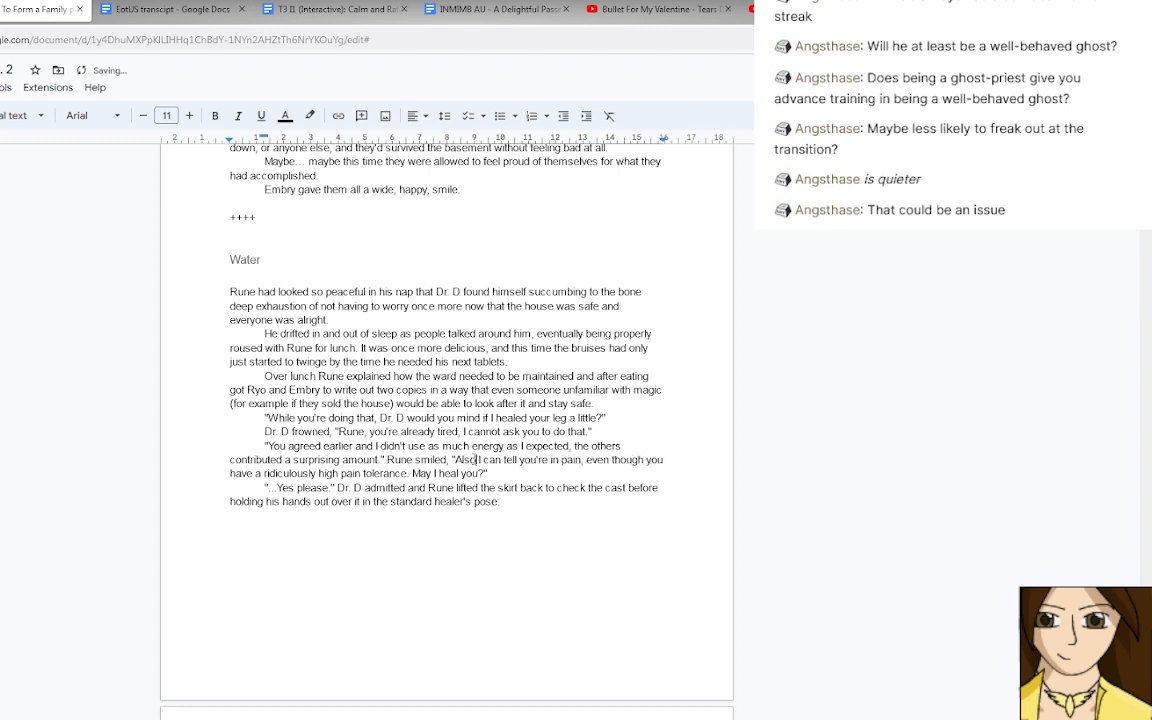
In Rune's reply about healing, insert "that" between "Also I can tell" and "you're in pain".
left_click(521, 459)
type("t")
key("BackSpace")
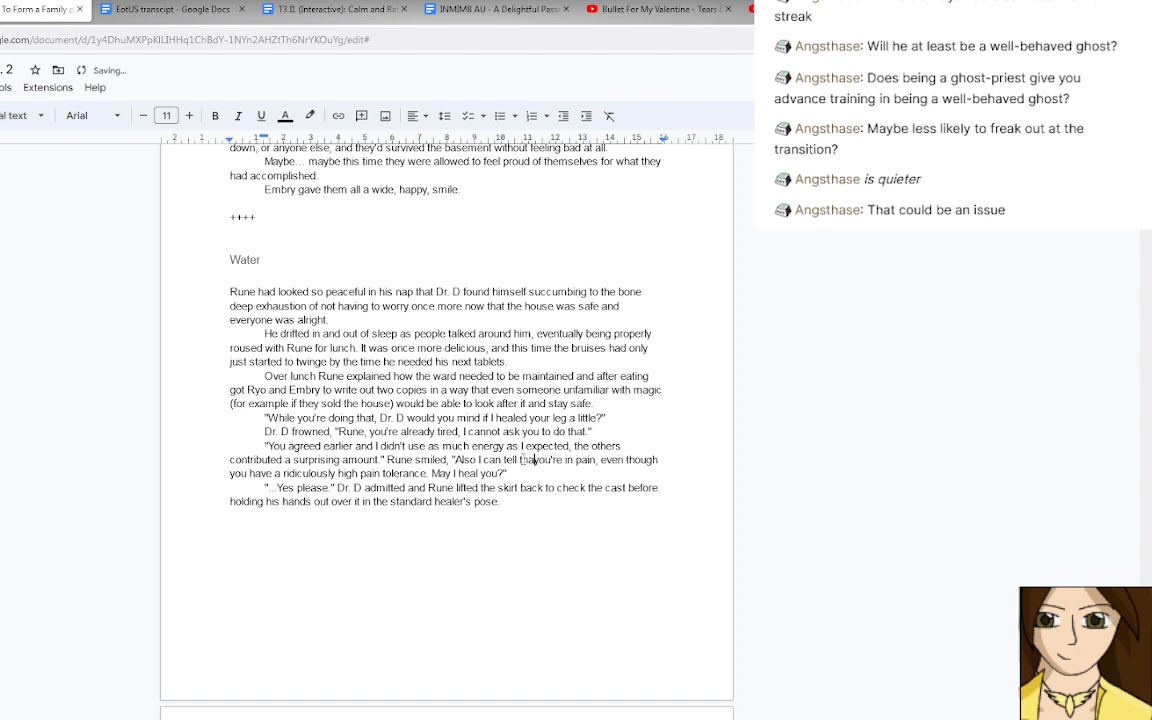
type("that")
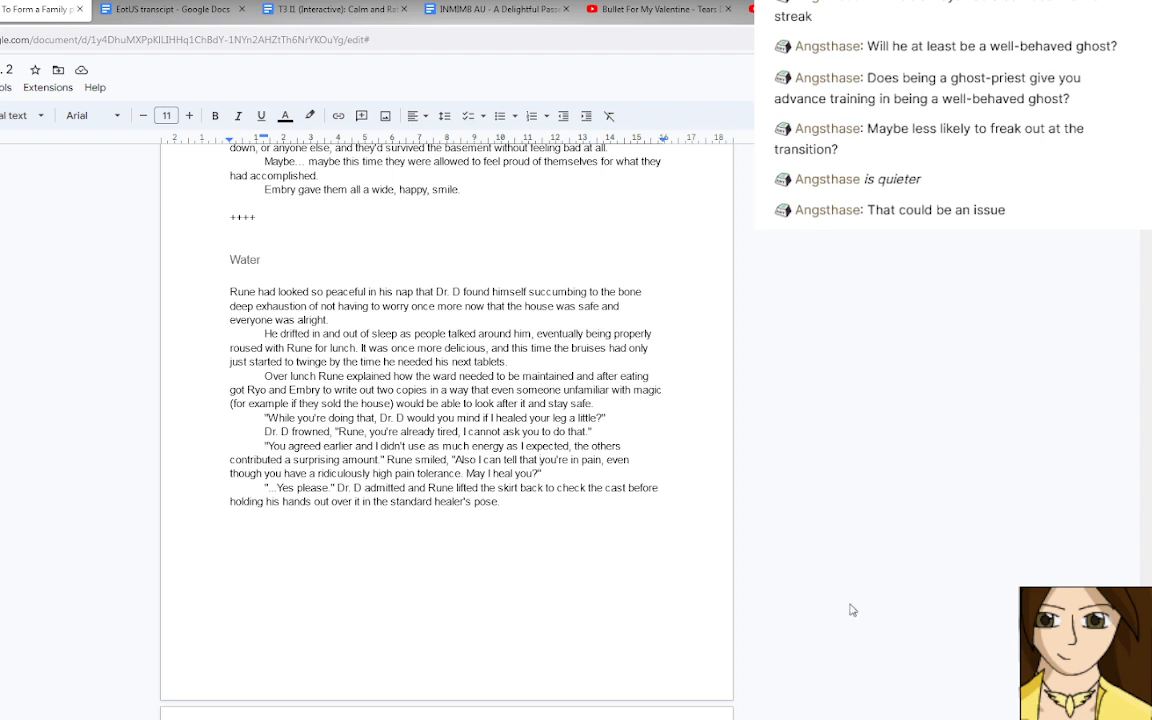
Put "...Yes please." in its own paragraph introduced by "Dr. D relented,", and remove "Dr. D admitted and" before "Rune lifted the skirt".
left_click(532, 502)
left_click(338, 488)
left_click_drag(338, 488, 428, 489)
key("BackSpace")
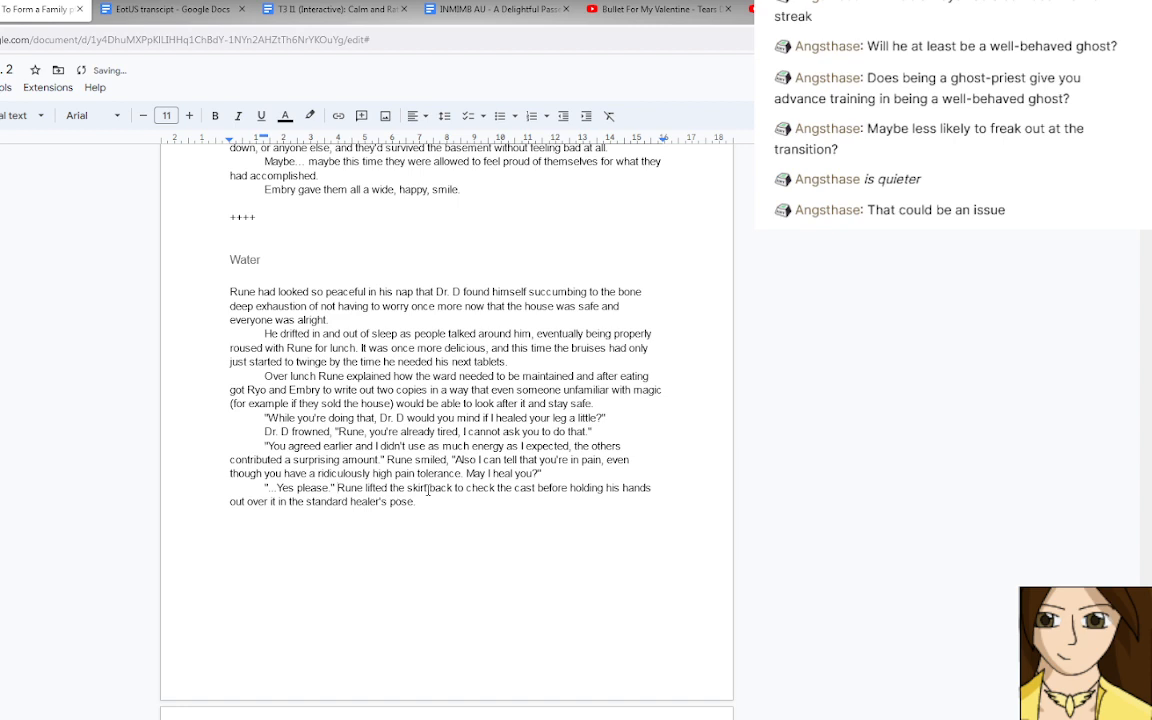
key("Return")
left_click(262, 487)
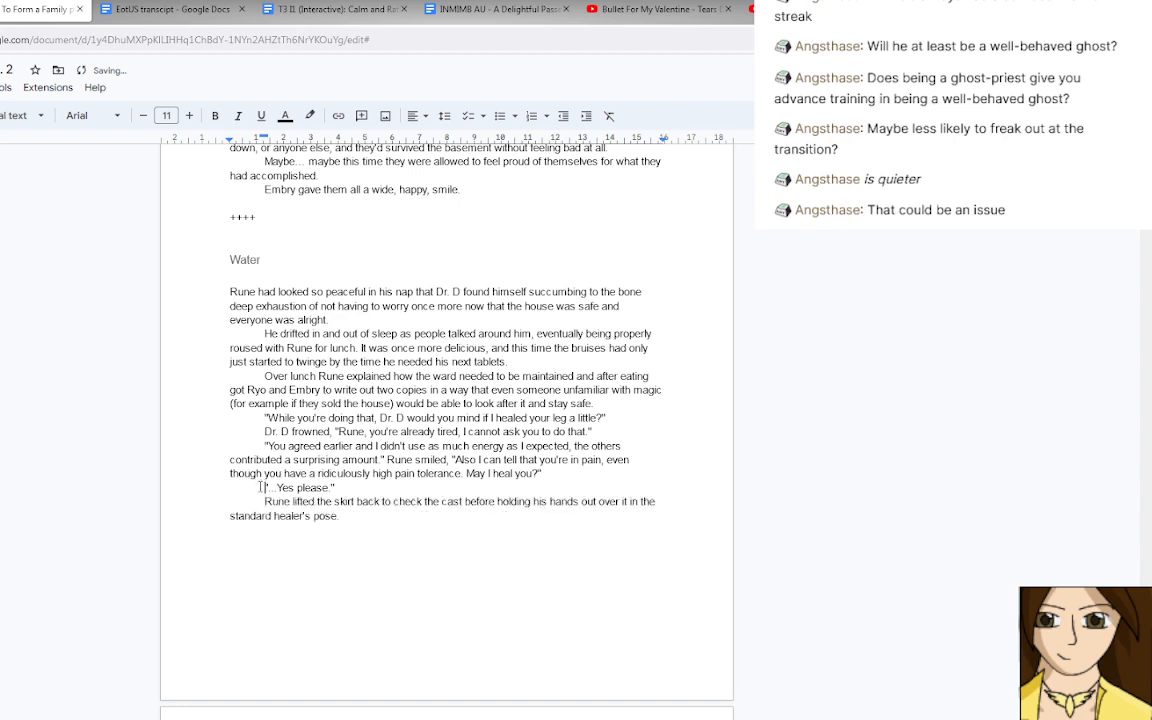
type("Dr. D relented,")
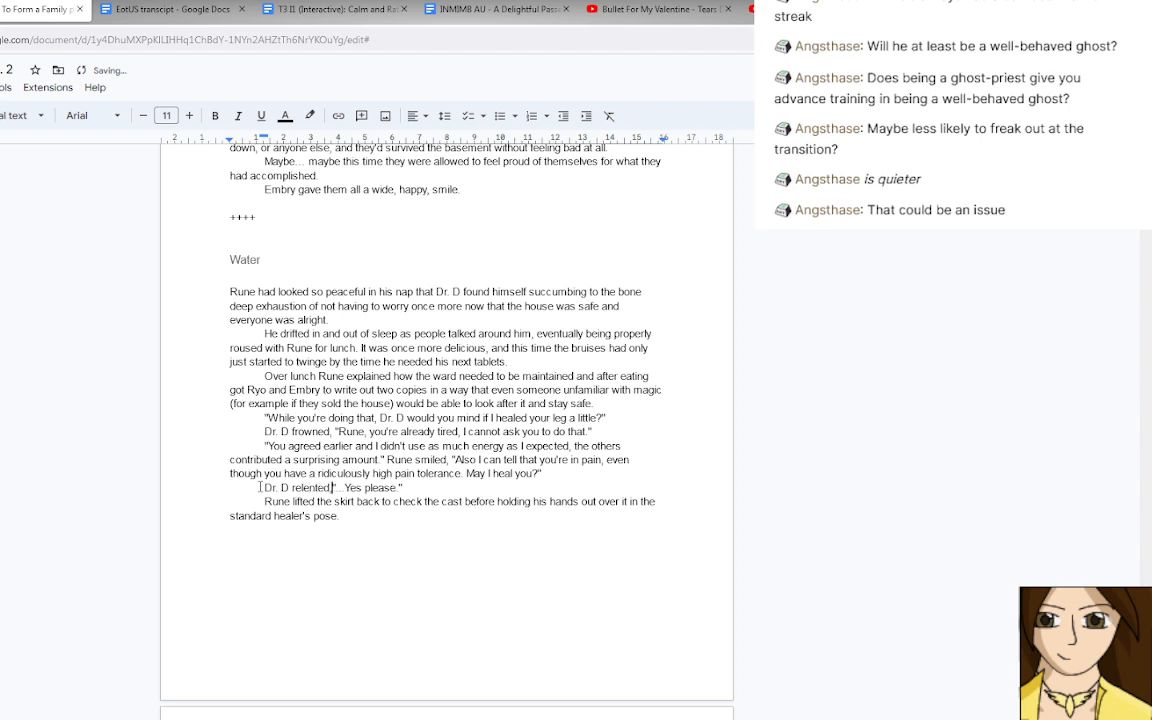
After "standard healer's pose.", add the text "Rune's hands glowed a gentle green".
scroll(260, 487, "down", 1)
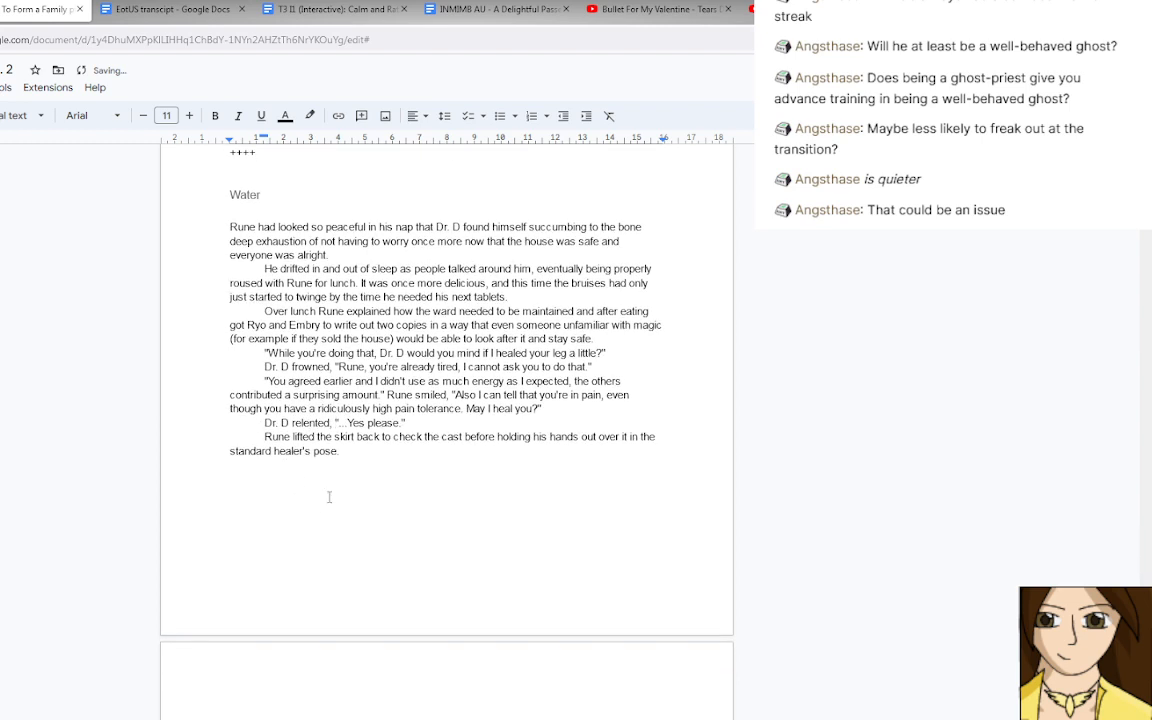
left_click(352, 453)
type("Runes")
key("BackSpace")
type("'s hand glowed a gentle")
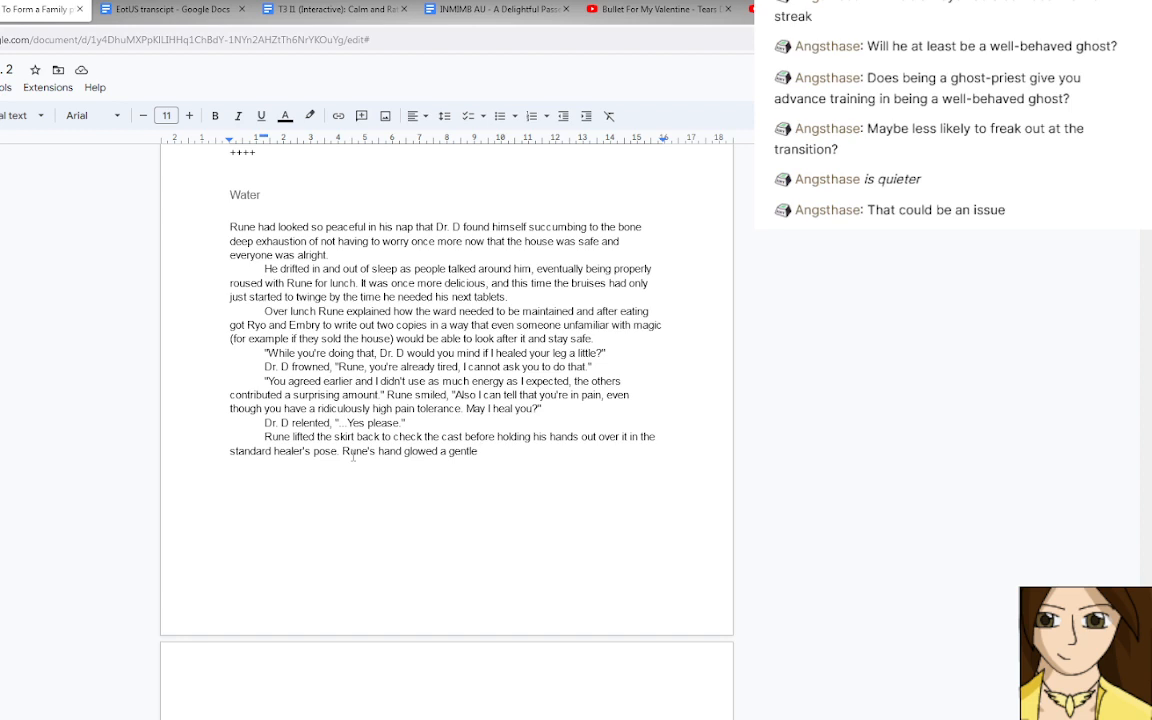
key("BackSpace")
key("Left")
key("Left")
key("Left")
key("Left")
key("Left")
key("Left")
key("Left")
key("Left")
key("Left")
key("Left")
key("Left")
key("Left")
key("Left")
key("Left")
key("Left")
type("s")
key("End")
type("gree")
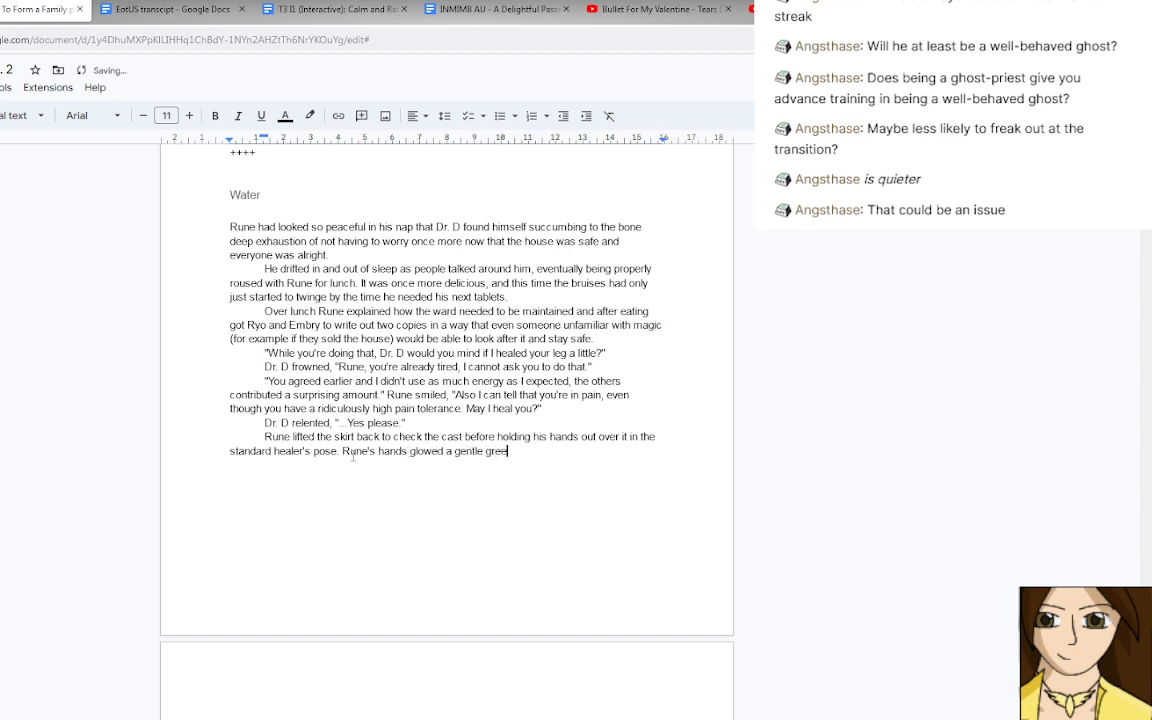
type("n and")
key("BackSpace")
key("BackSpace")
key("BackSpace")
key("BackSpace")
key("BackSpace")
Continue the sentence about Rune's glowing hands with ", eye closed in concentration as".
type(", eyes closed")
key("BackSpace")
key("BackSpace")
key("BackSpace")
key("BackSpace")
key("BackSpace")
key("BackSpace")
key("BackSpace")
key("BackSpace")
type("closed in concentration as ")
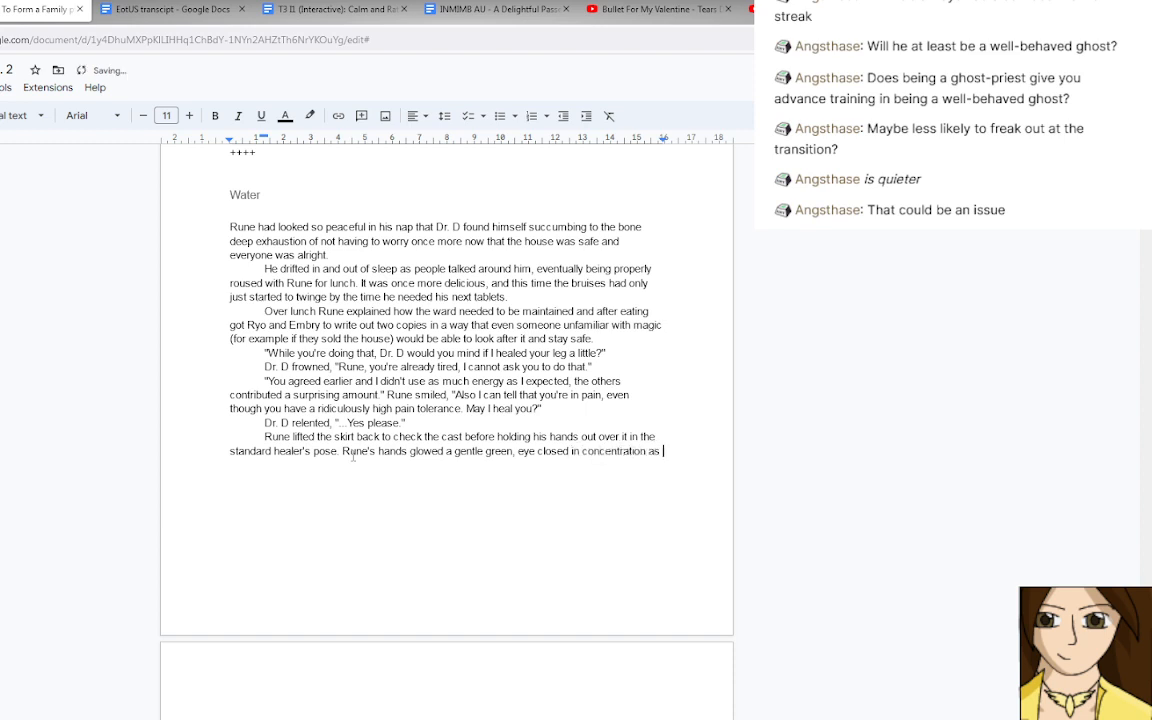
type("his fingers moved, a gentle ")
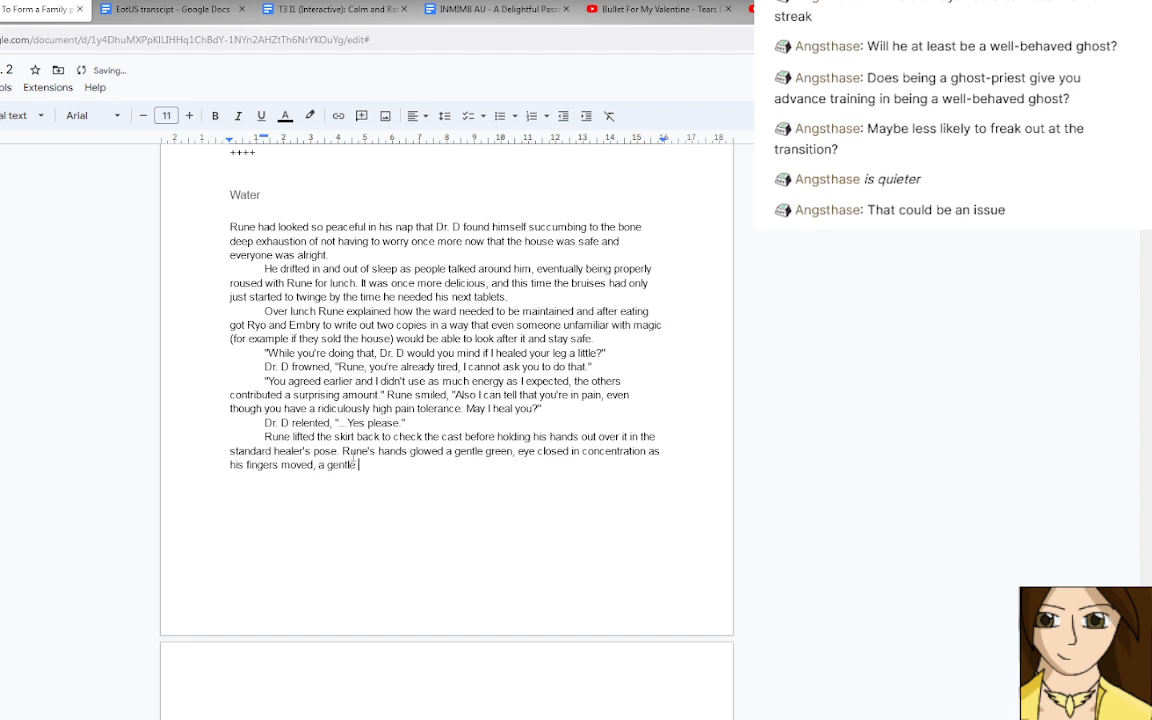
type("scooping and ")
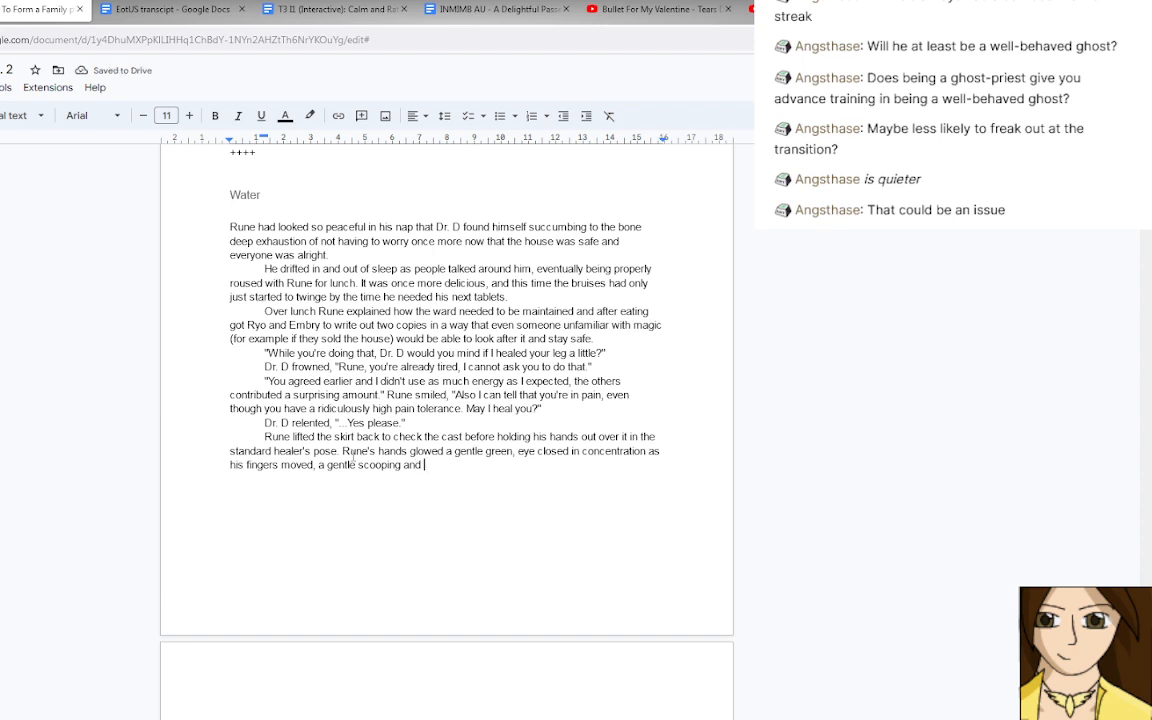
type("redirection as ")
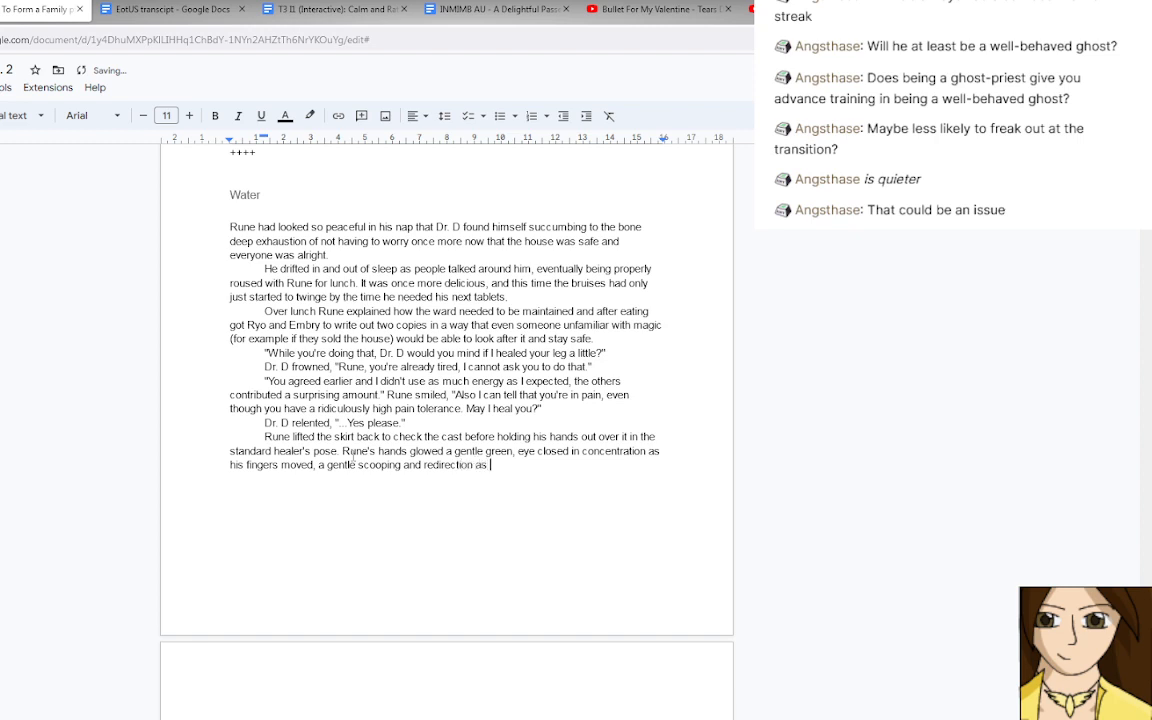
type("he")
End the sentence after "his fingers moved" and replace "a gentle" before "scooping" with "It was always fascinating to watch him work, the fingers".
left_click(314, 466)
type(", e")
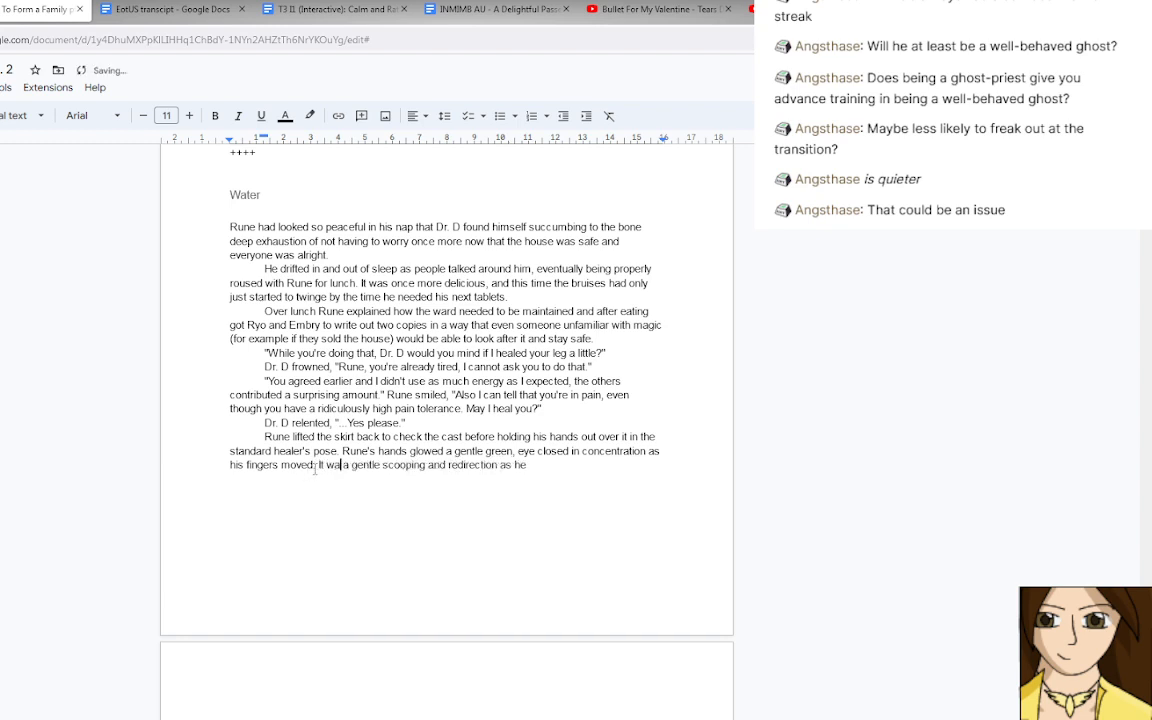
type("ye closed in concentration as his fingers moved. It was always ")
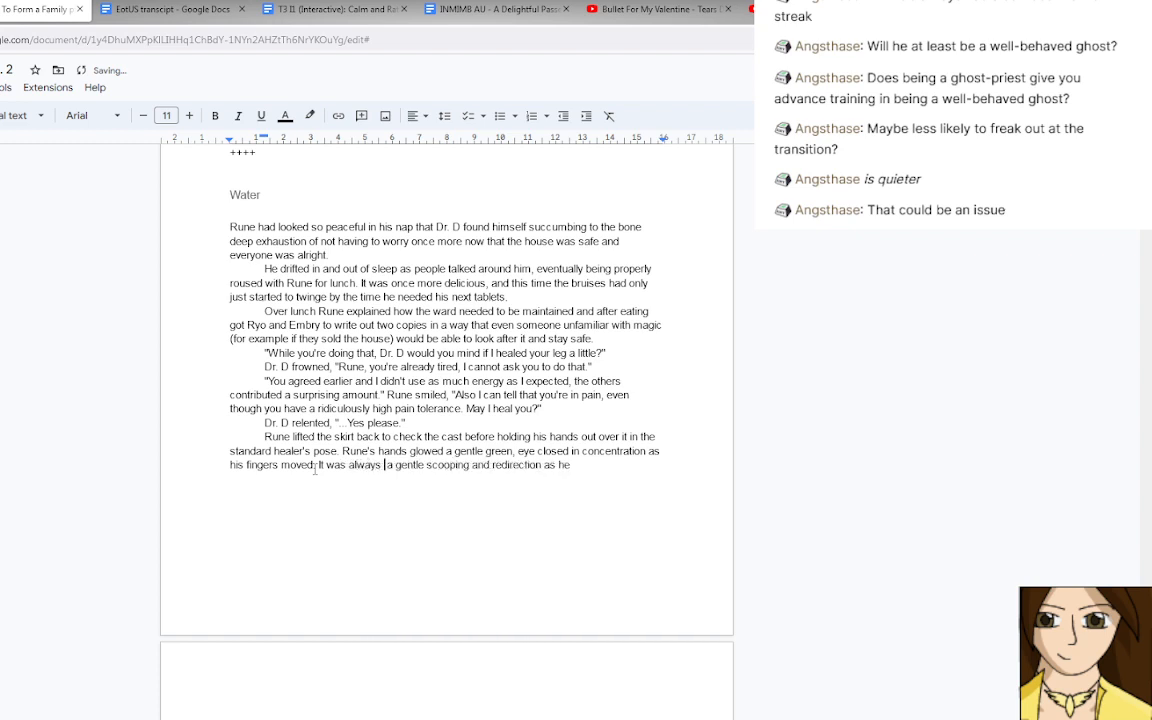
type("fascinat")
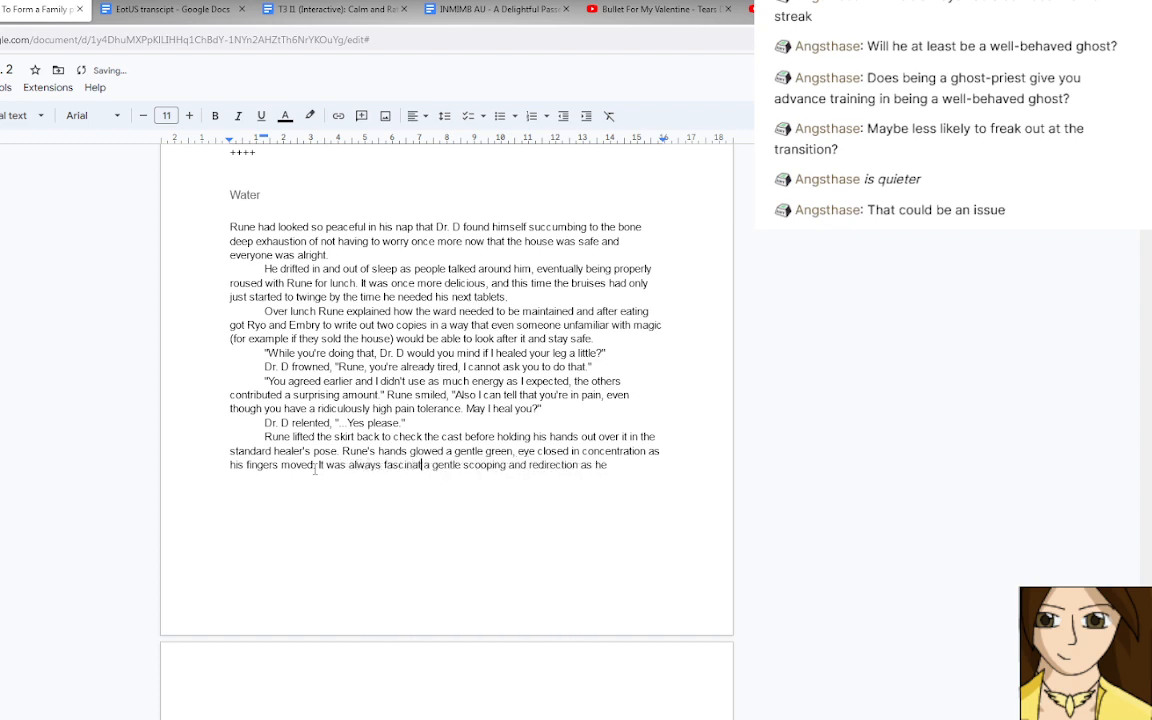
type("ing to wa")
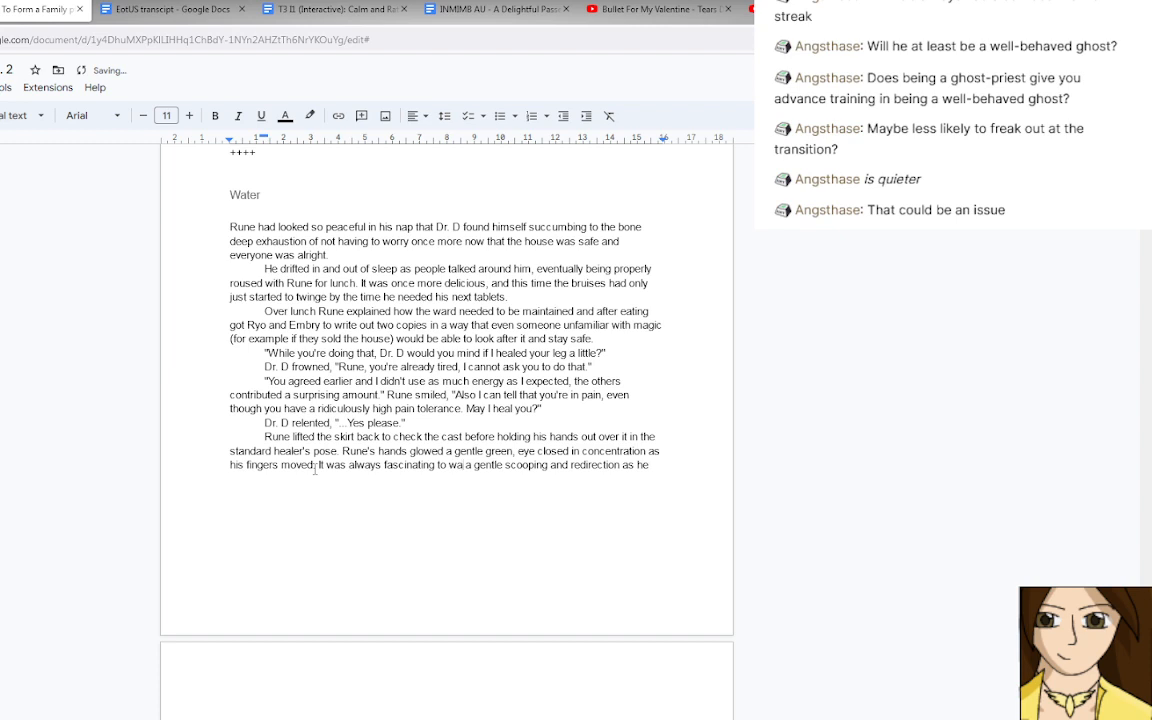
type("tch hi")
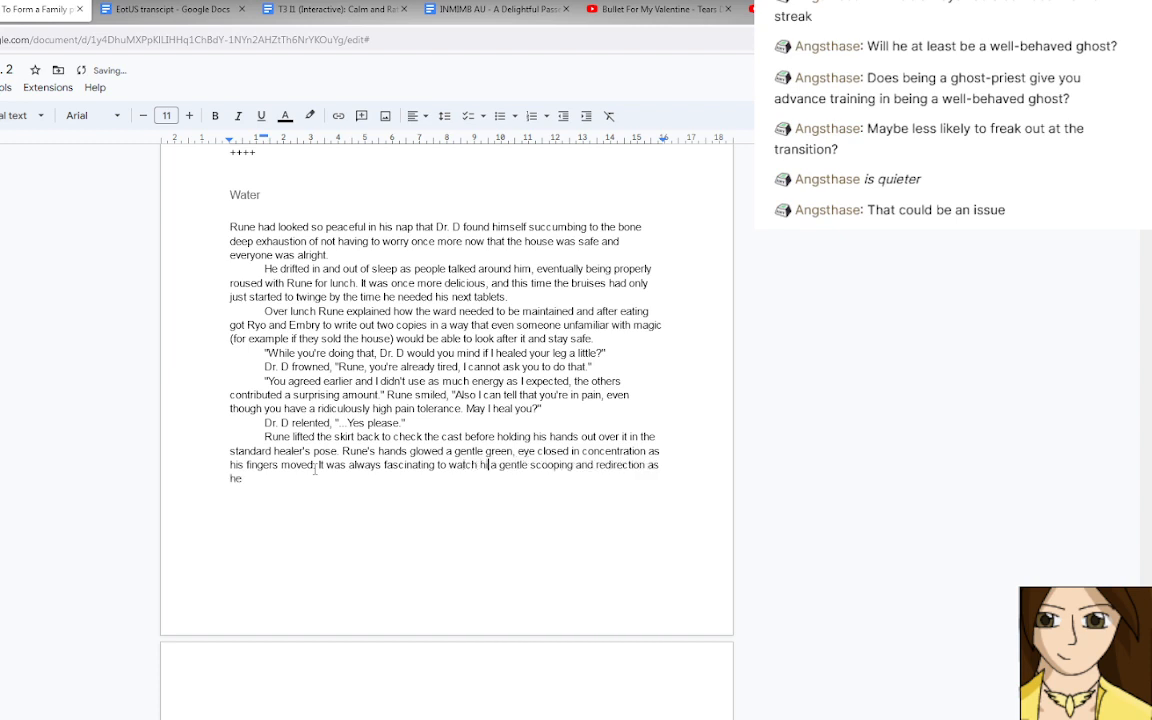
type("m work, the ")
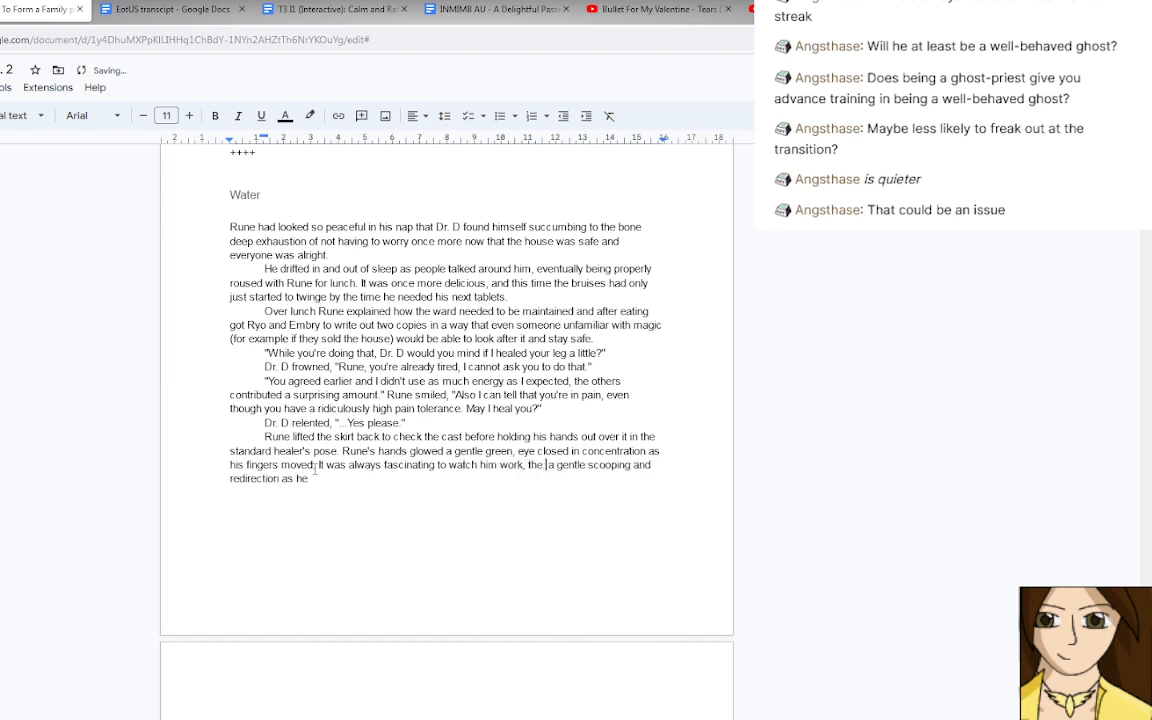
type("fingers")
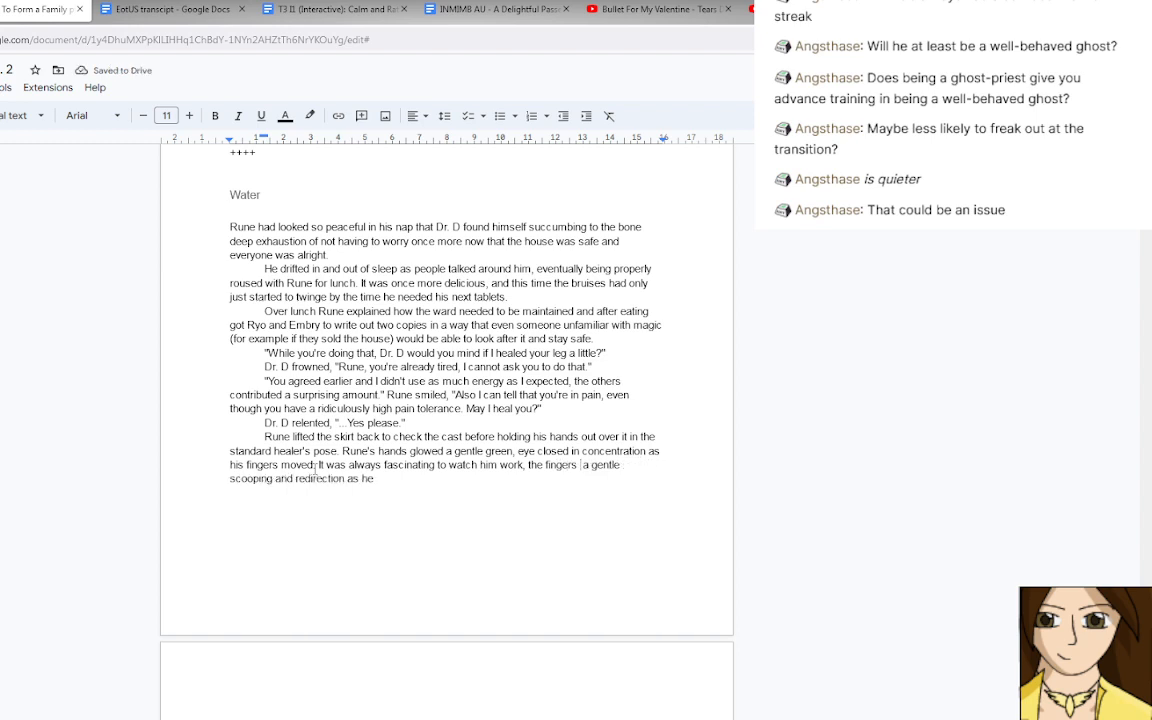
key("Delete")
key("Delete")
key("Delete")
key("Delete")
key("Delete")
key("Delete")
key("Delete")
key("Delete")
key("Delete")
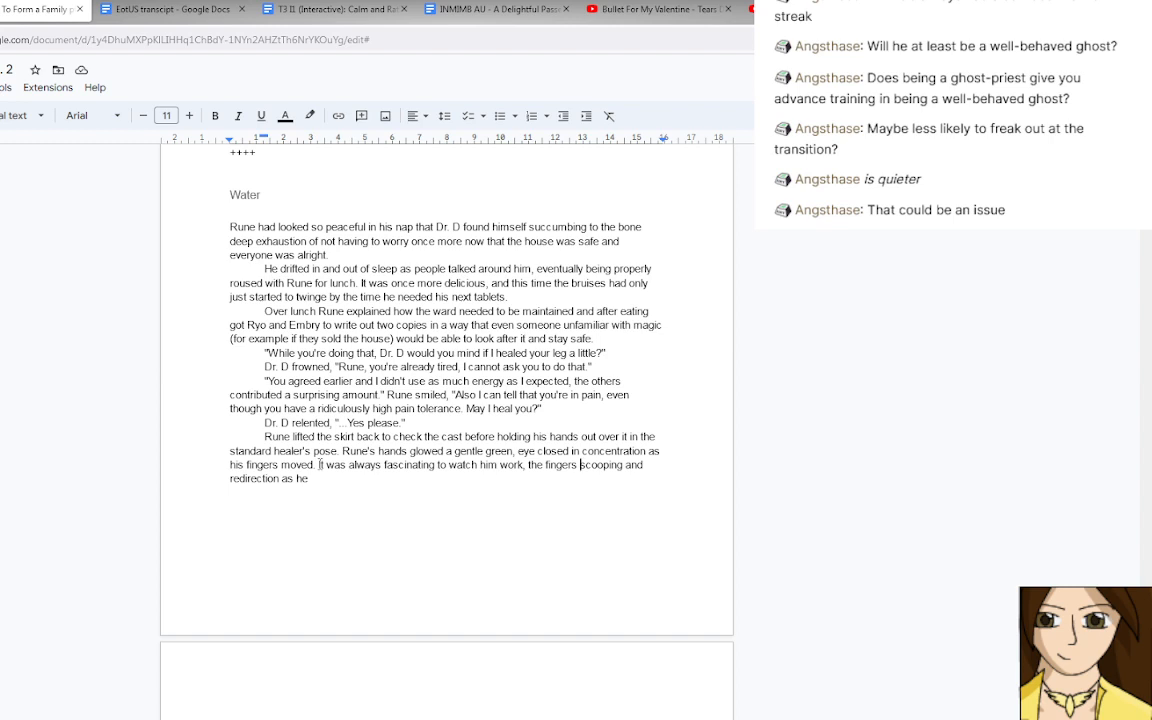
Replace "It was always fascinating to watch" before "him work" with "Dr. D had always been fascinated by watching".
left_click_drag(320, 465, 413, 465)
left_click(429, 465)
double_click(462, 465)
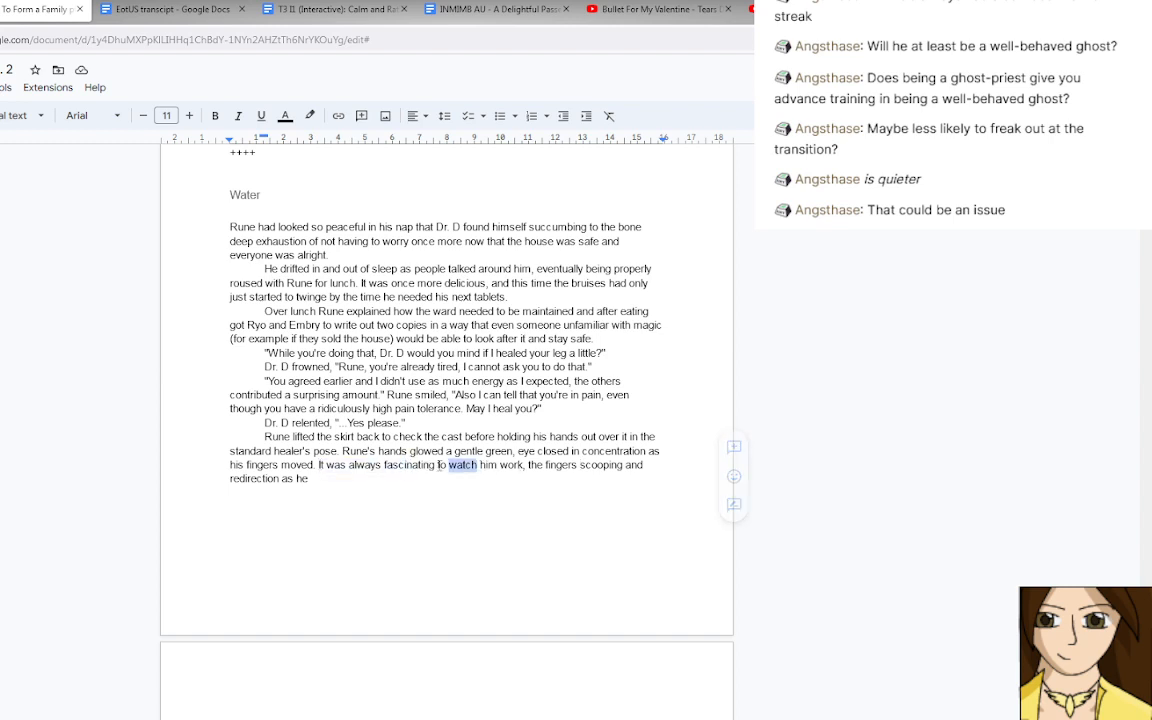
left_click(318, 465, "shift")
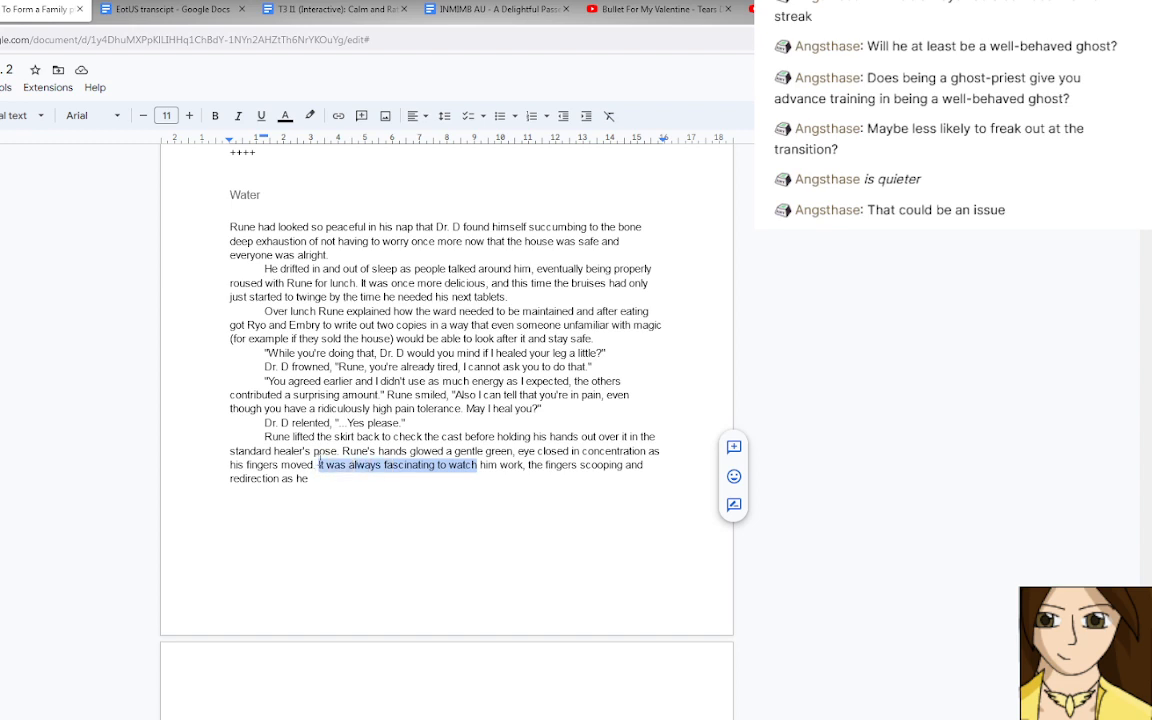
type("Dr. D ha")
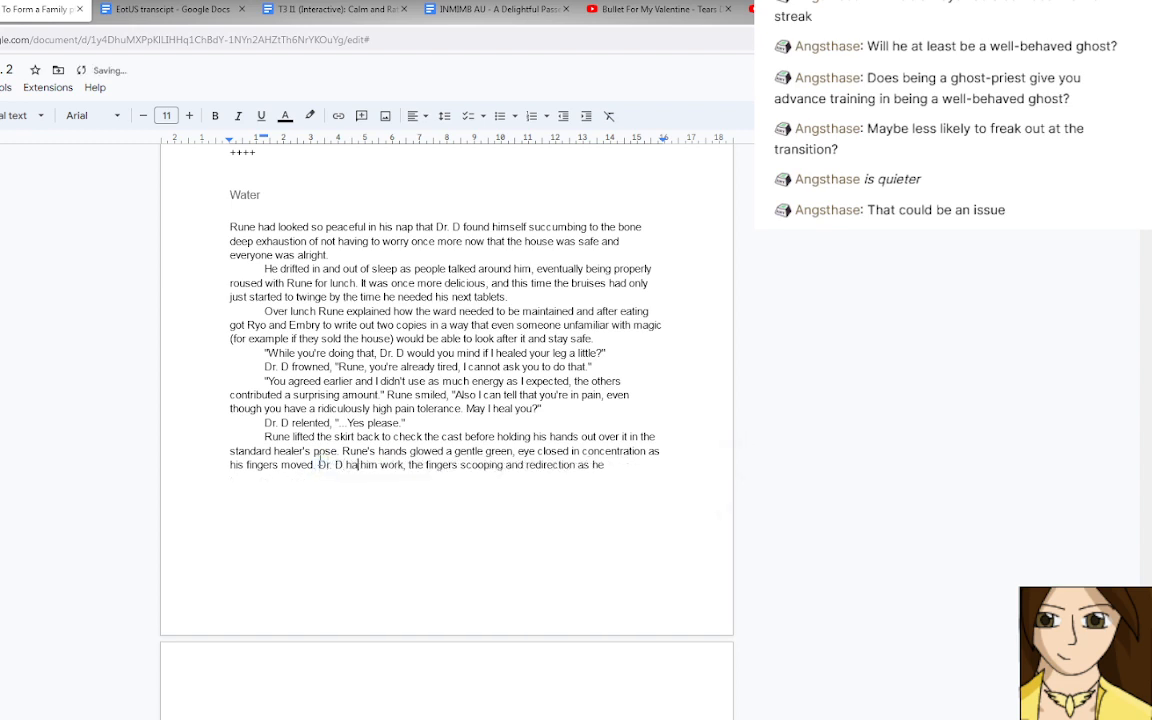
type("d always ")
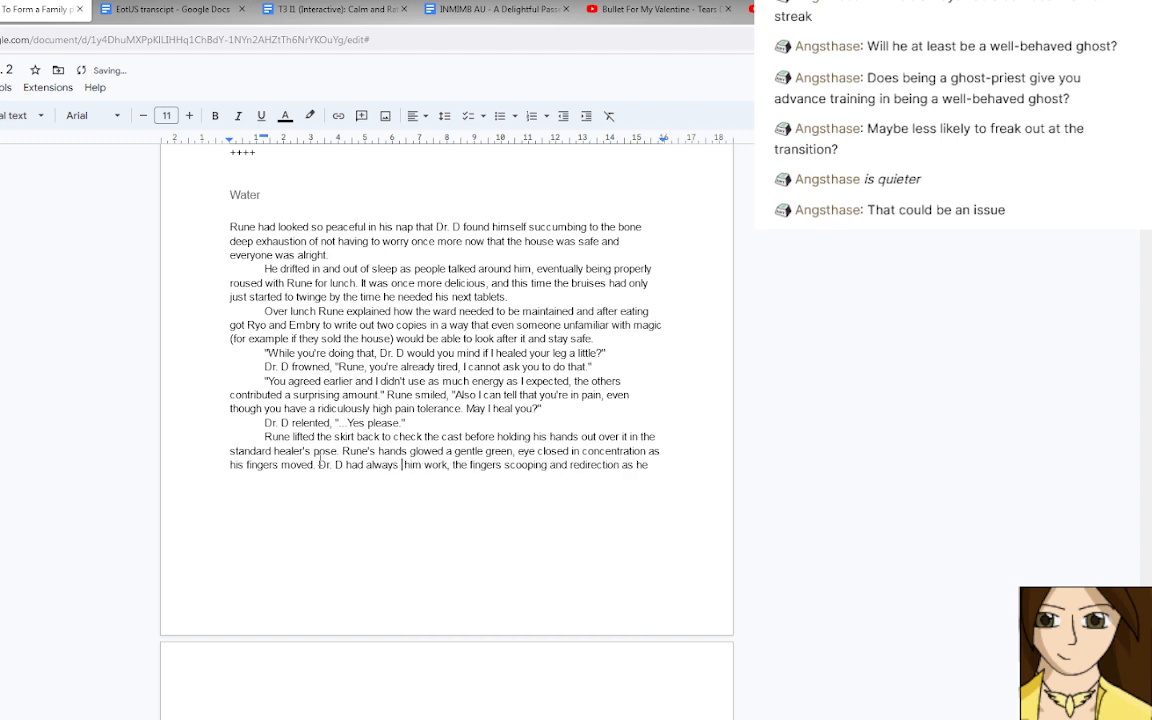
type("been fasc")
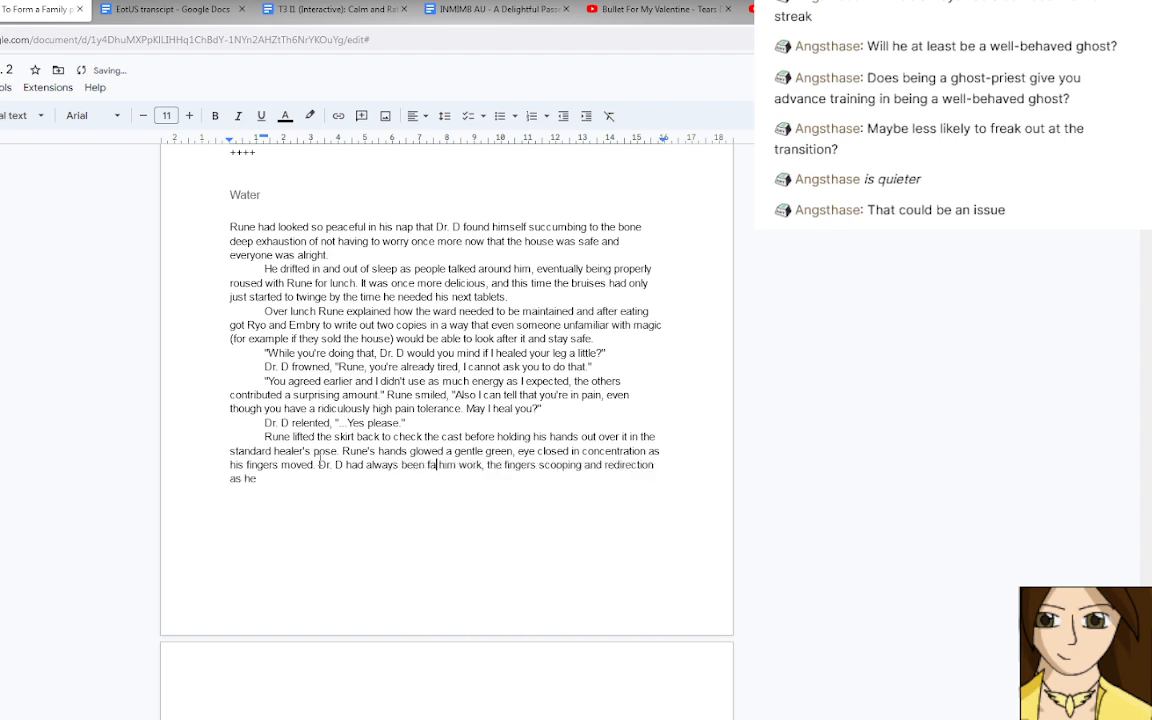
type("inated w")
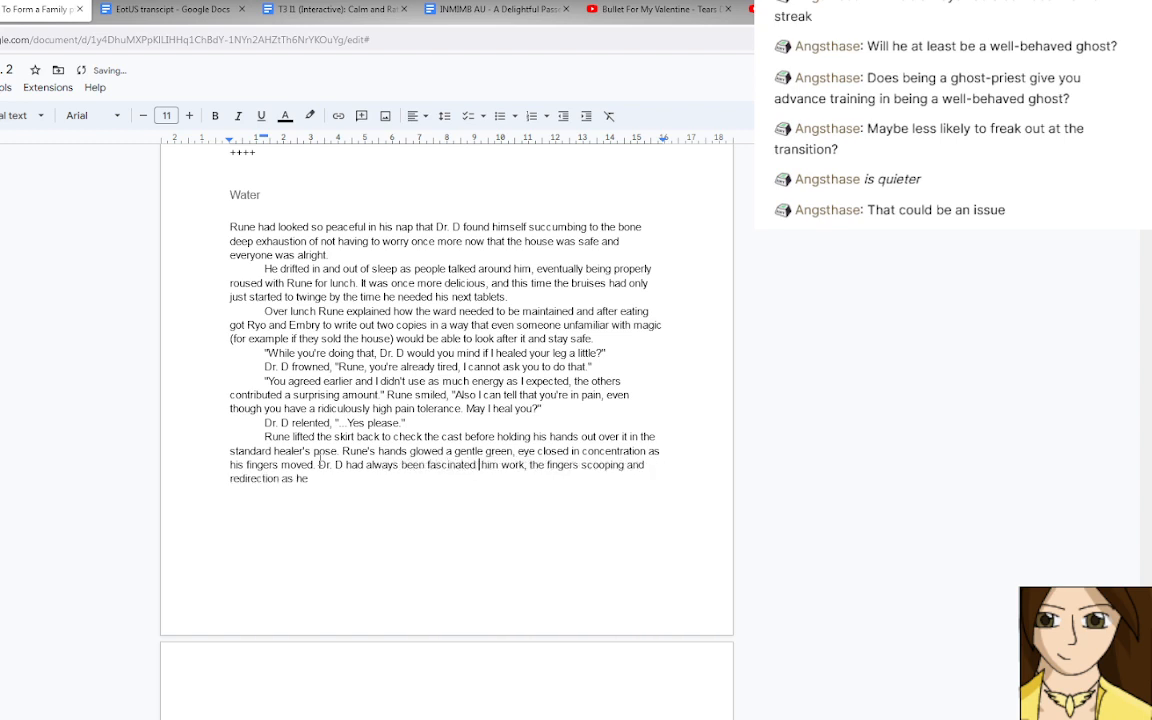
type("hen")
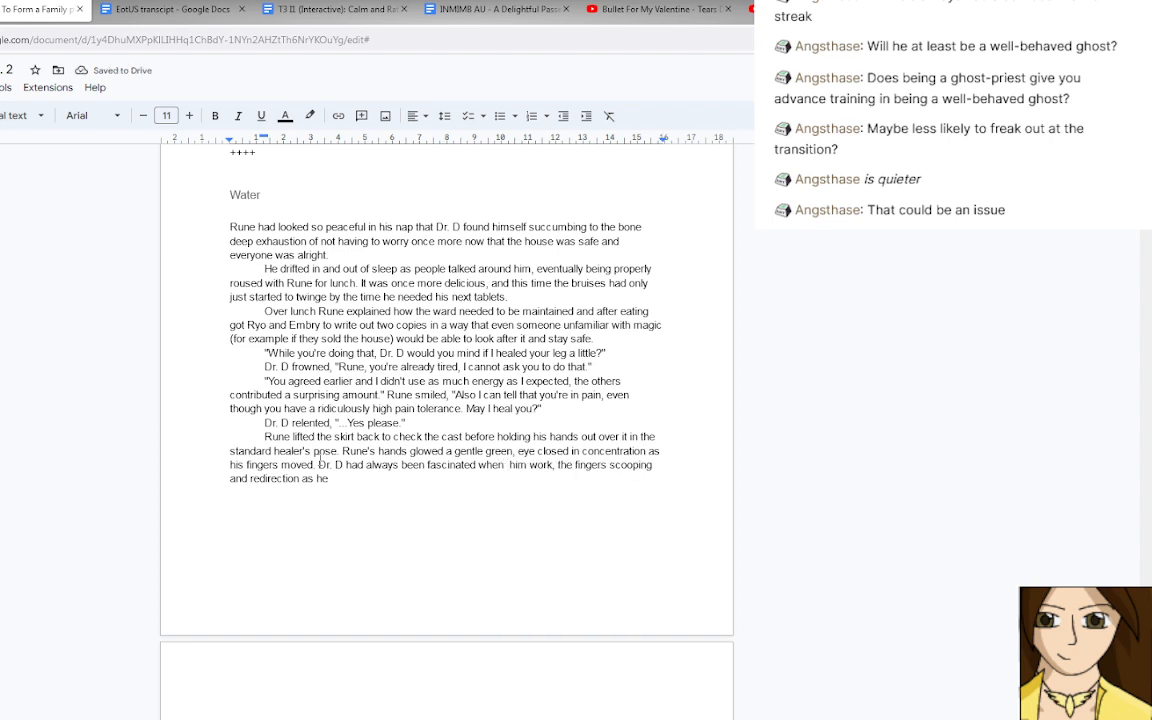
key("BackSpace")
key("BackSpace")
key("BackSpace")
key("BackSpace")
key("BackSpace")
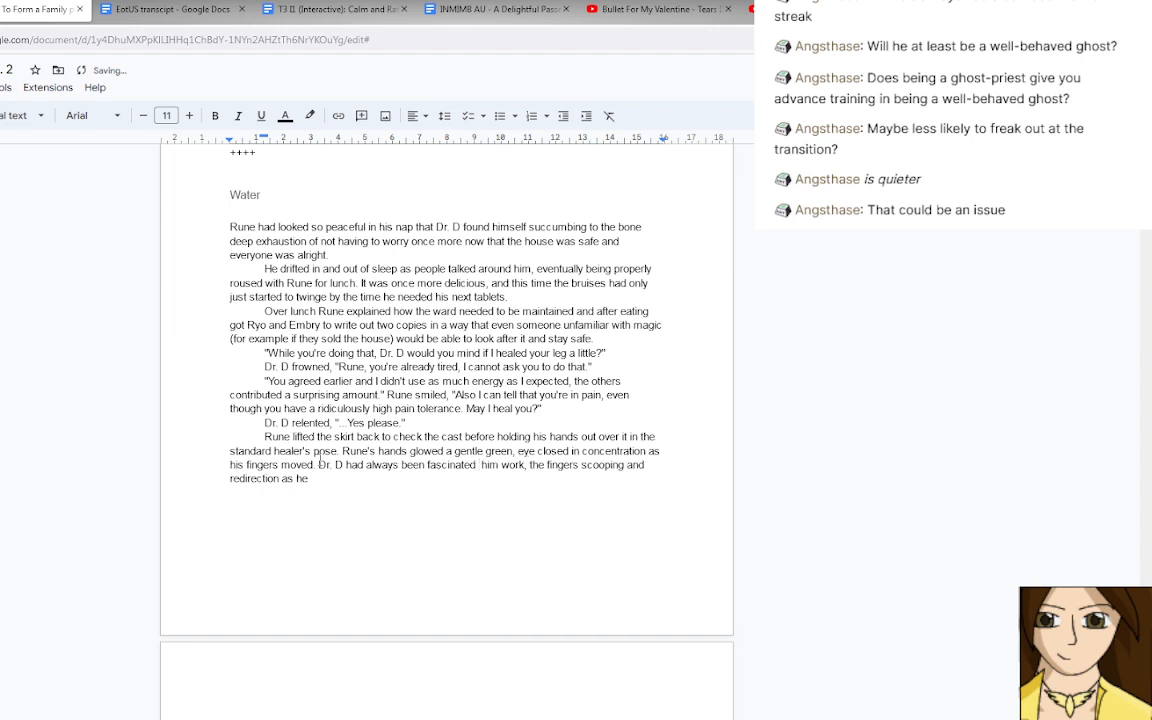
type("by watching")
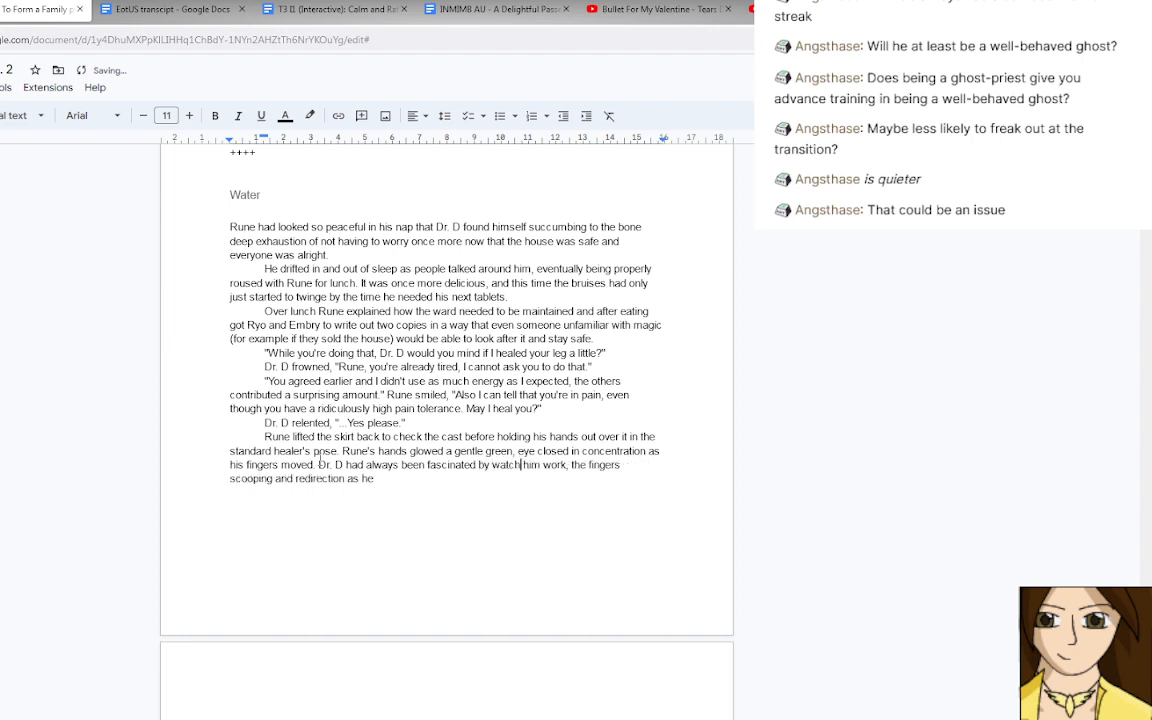
Insert "any protests quietened by the" after "watching him work," and correct the misspelled "quietened".
left_click(586, 465)
type("any protests ")
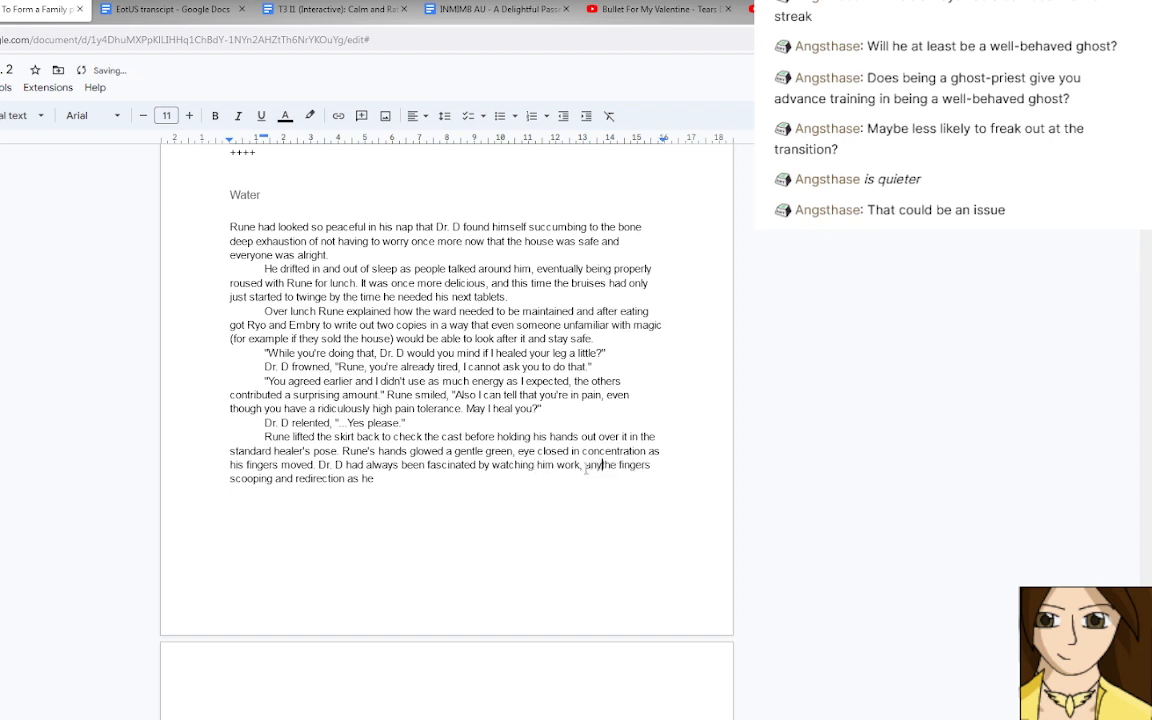
type("qiete")
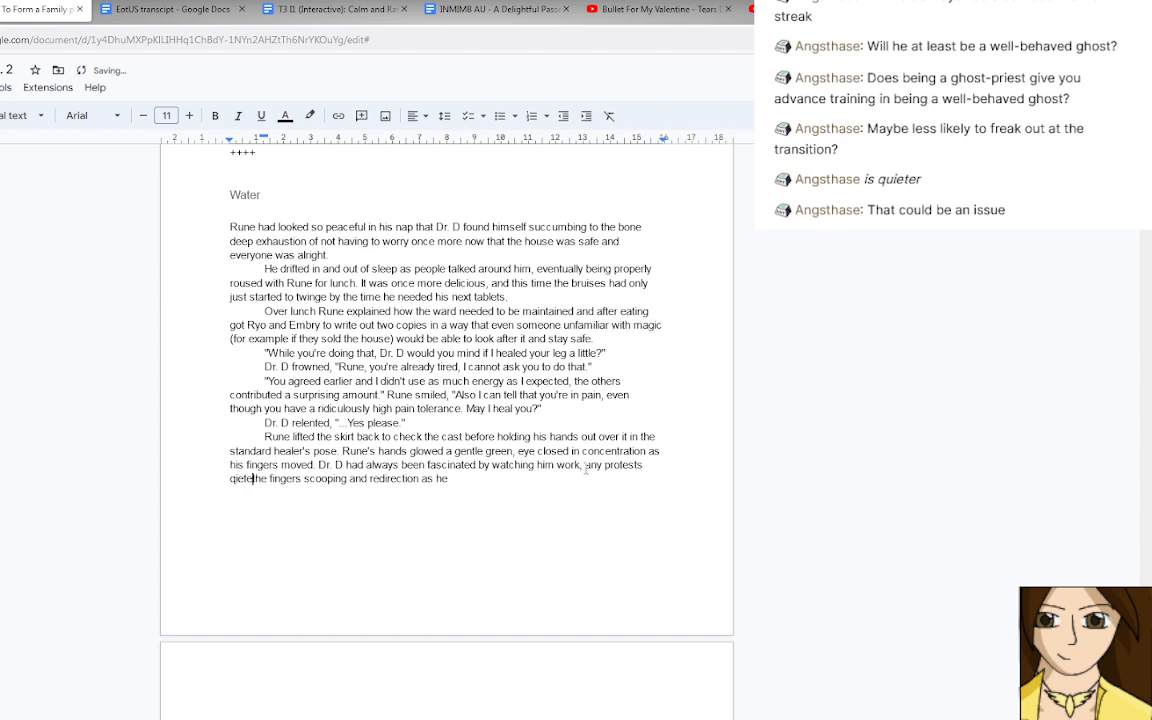
type("ned by the")
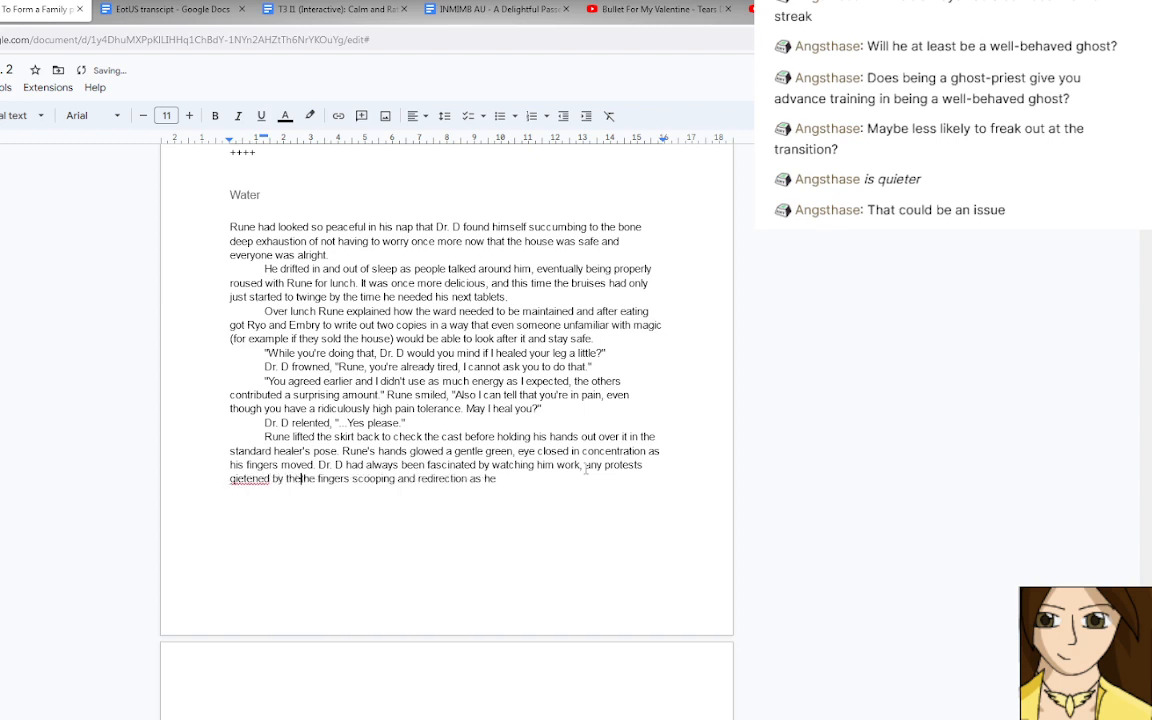
left_click(250, 478)
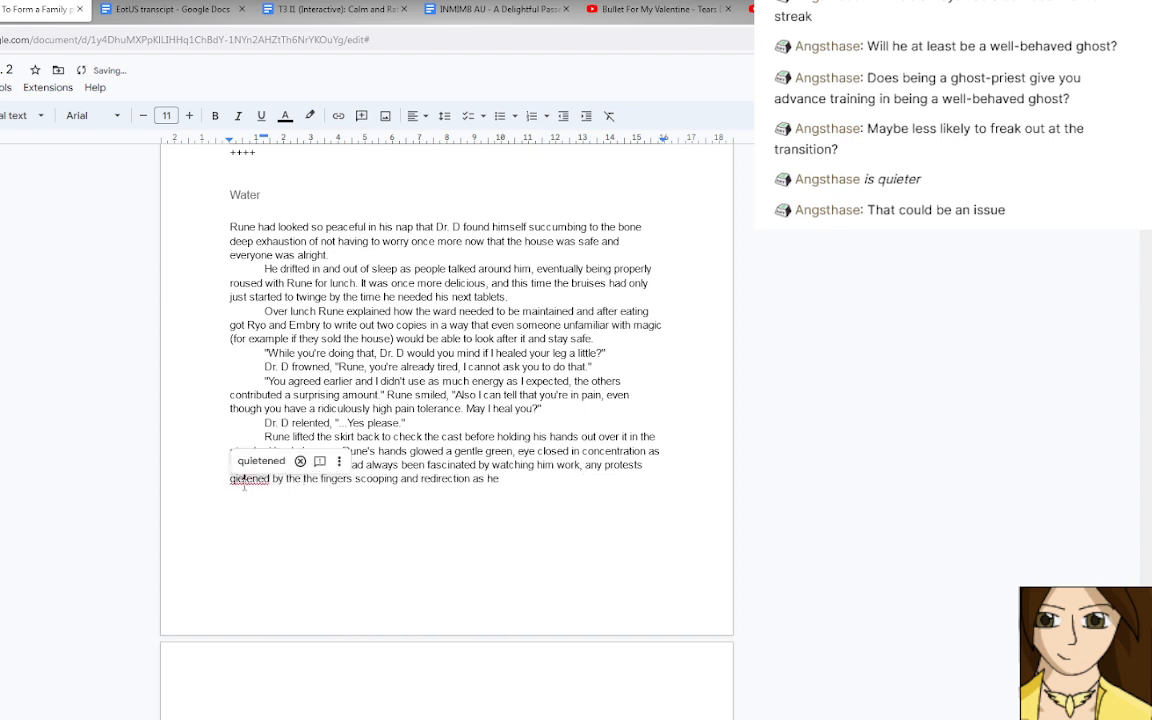
left_click(244, 464)
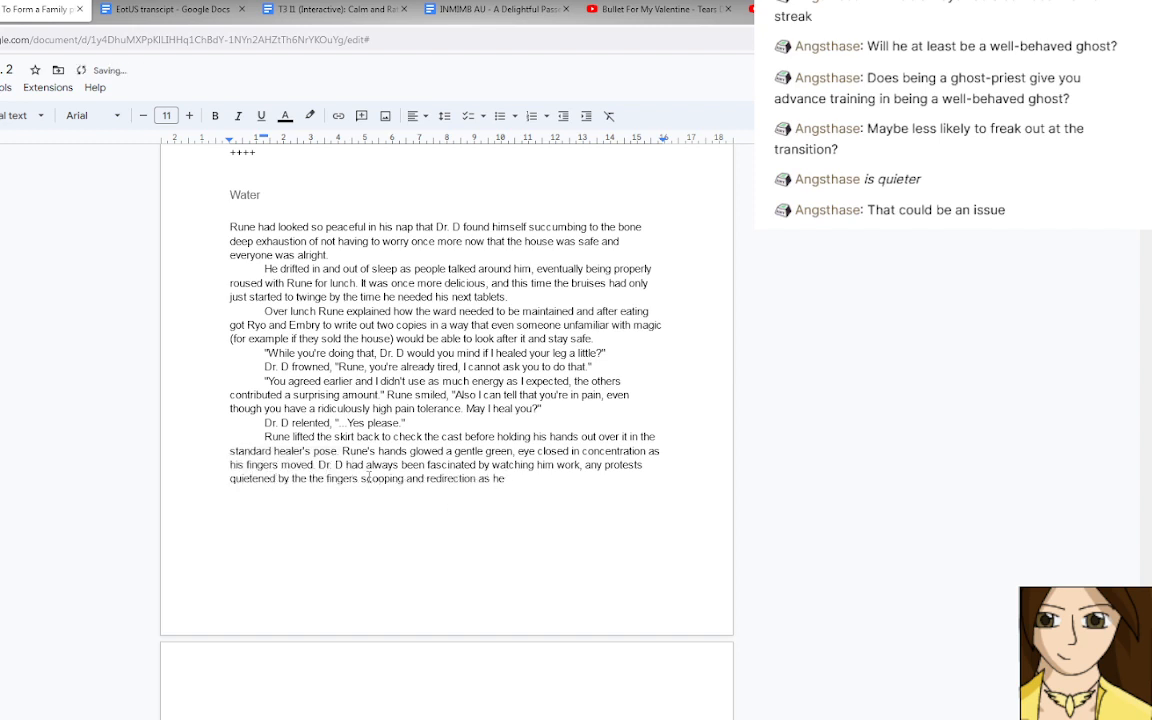
Replace the duplicated "the" before "fingers" with "hypnotising way the".
double_click(317, 478)
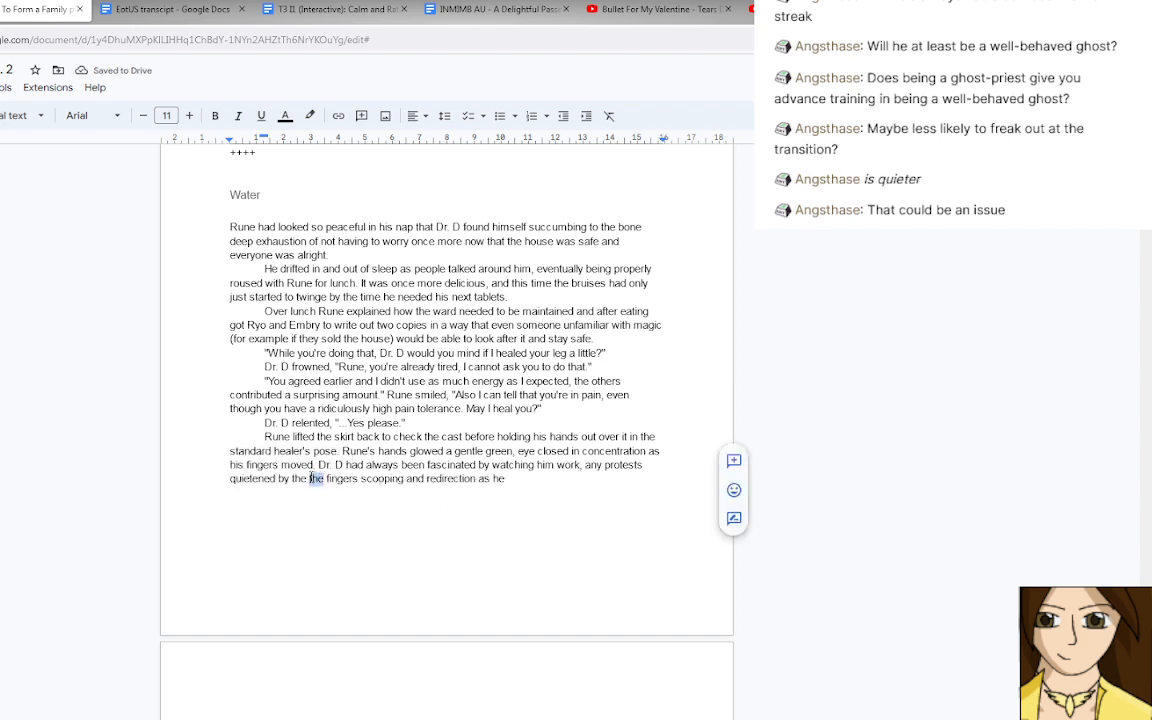
type("hypnotisin")
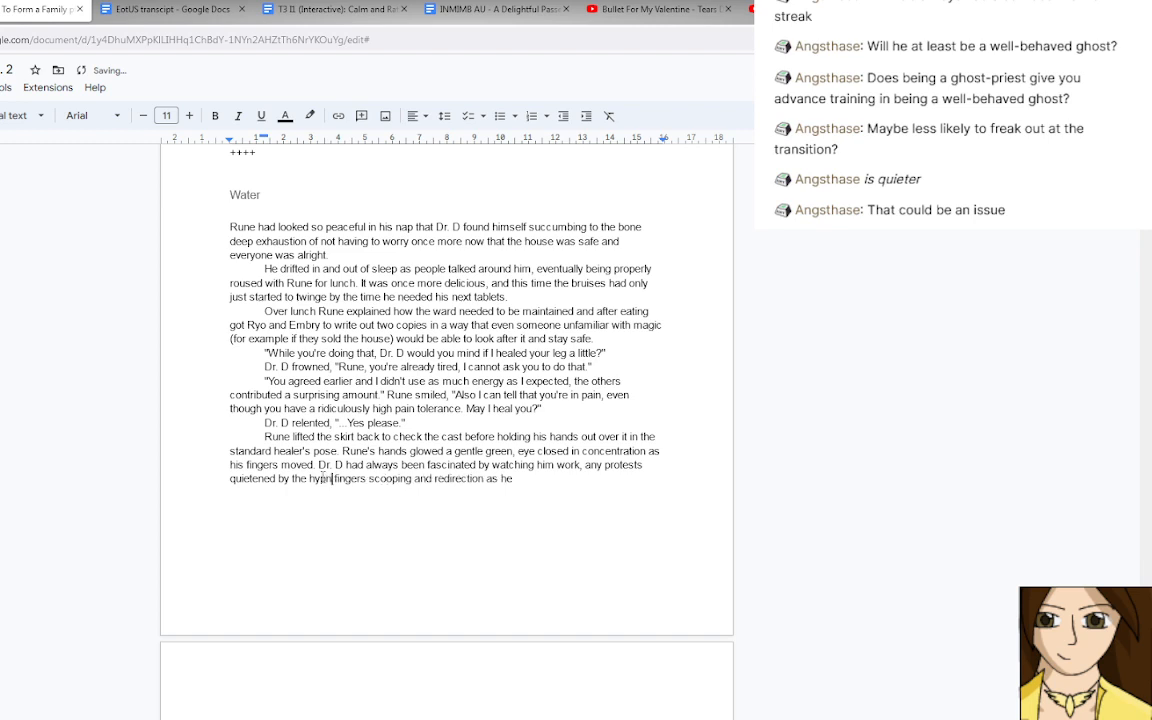
type("g way")
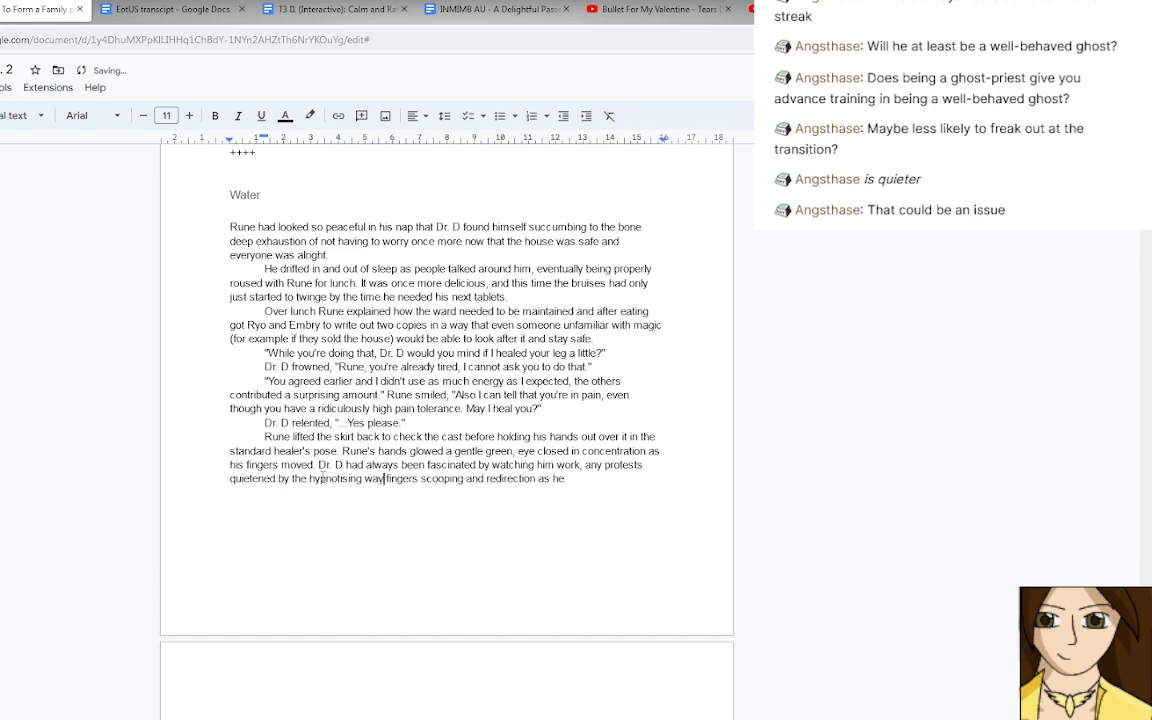
type(" the")
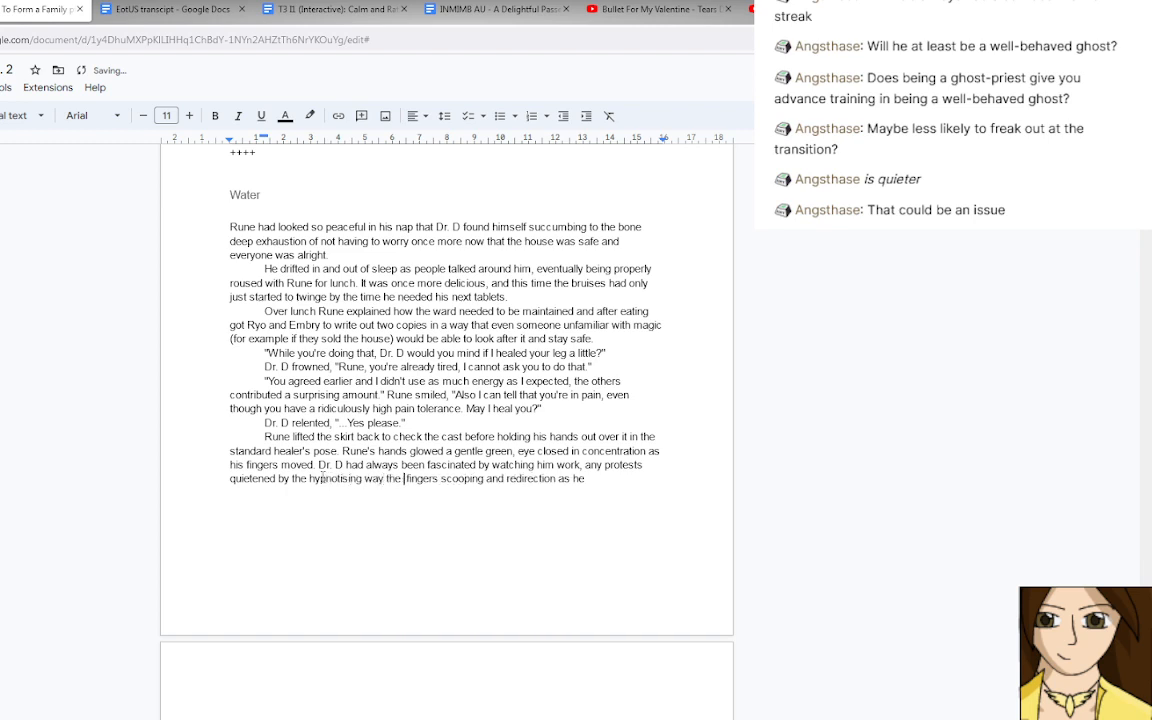
key("BackSpace")
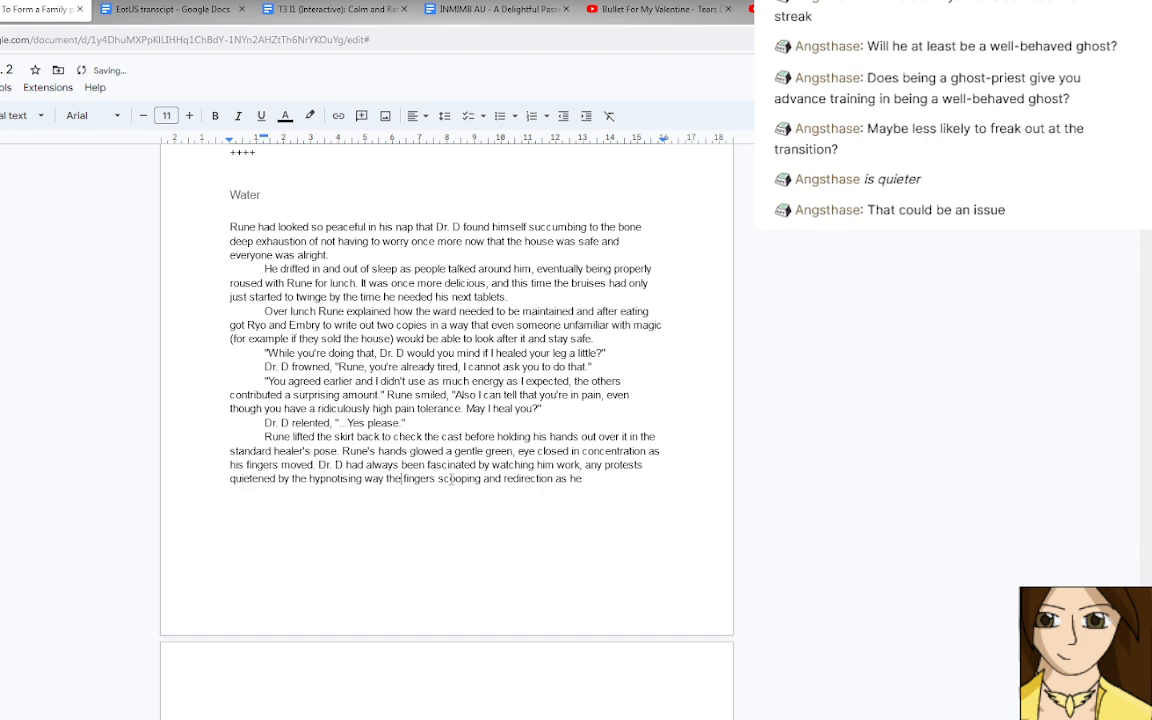
Change "scooping and redirection" to "scooped and redirected" in the sentence about the fingers.
left_click_drag(467, 479, 481, 479)
type("ed")
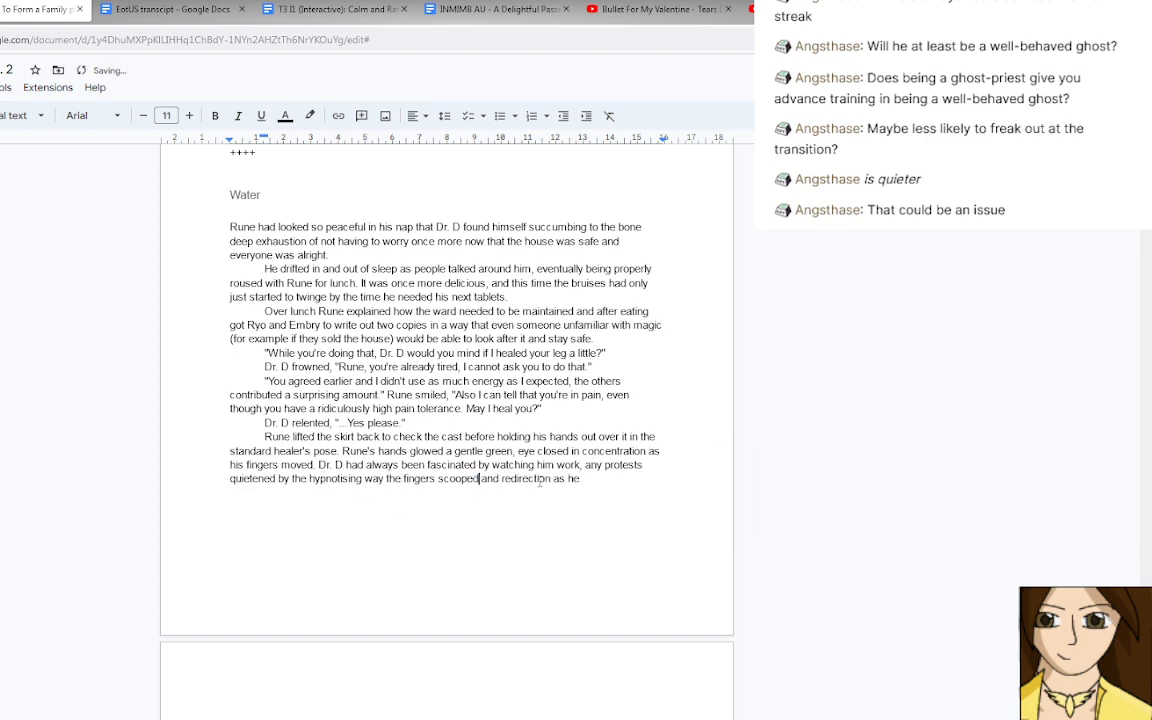
mouse_move(551, 479)
left_mouse_down()
mouse_move(538, 479)
mouse_move(551, 479)
left_mouse_up()
type("ed ")
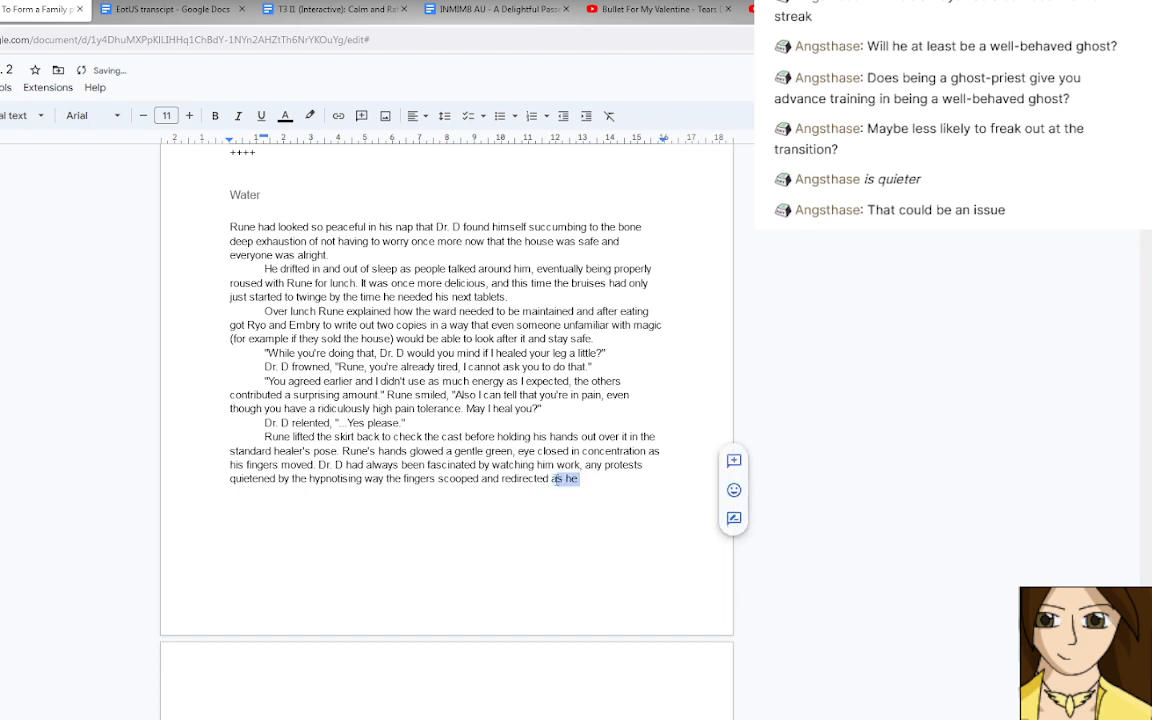
type("the fl")
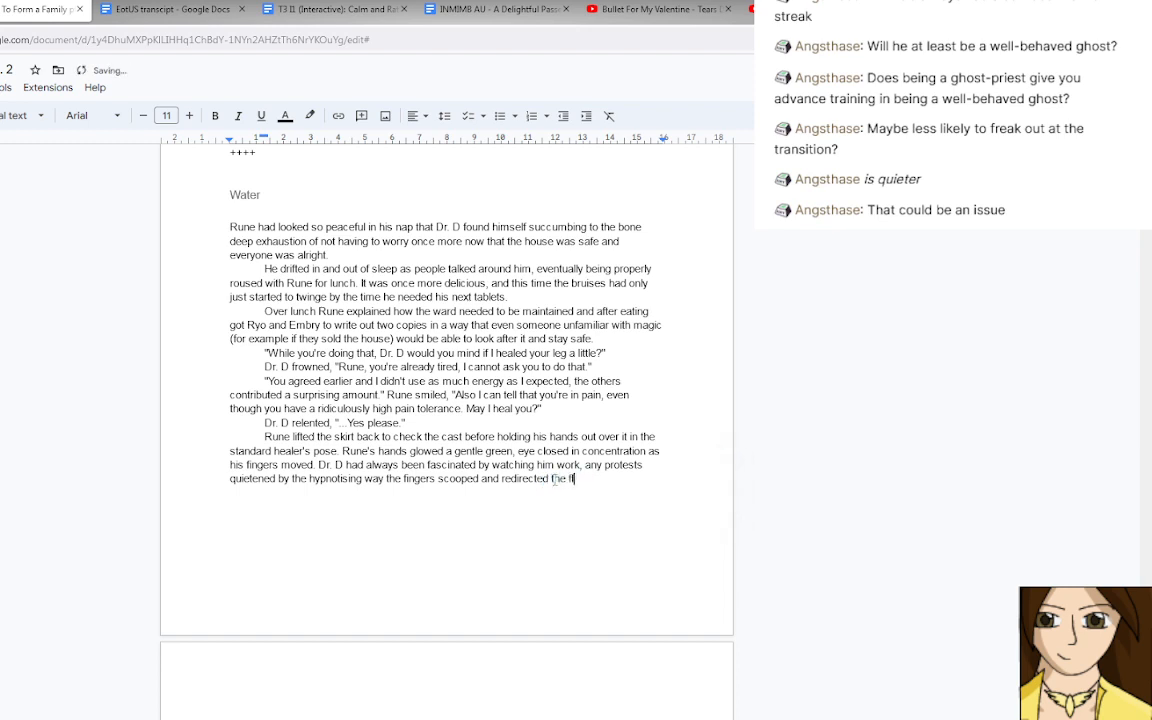
type("ow of magic and ")
type("healing.")
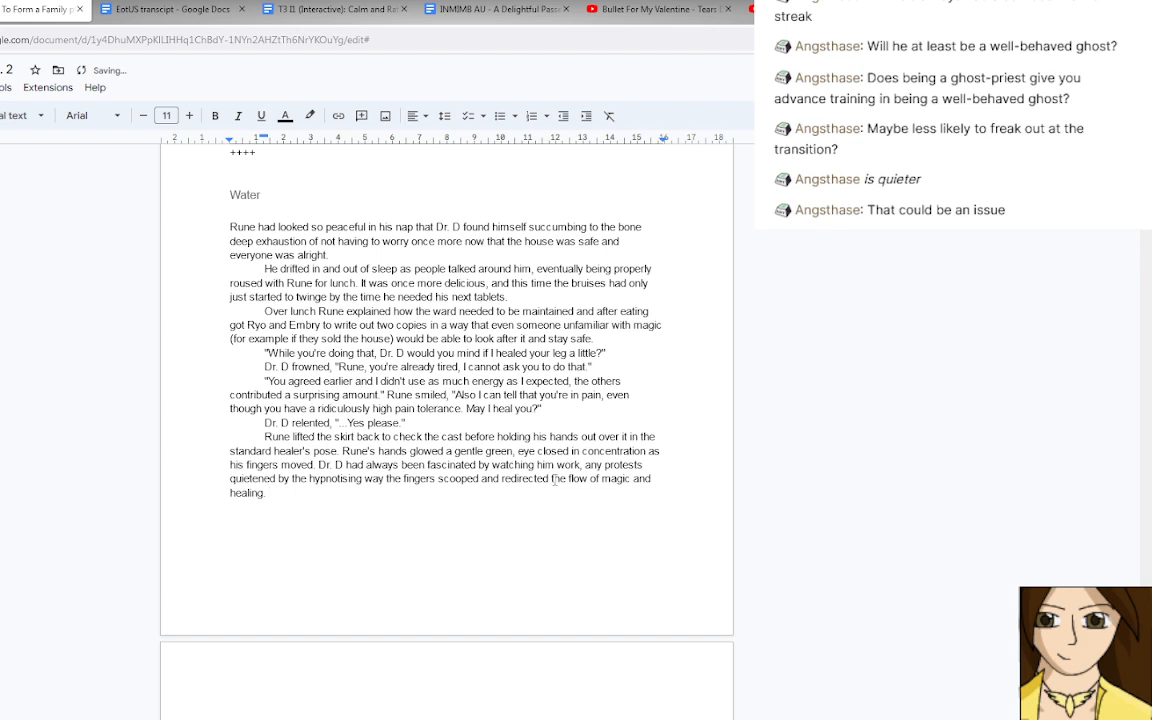
Replace the trailing "as he" with "the flow of magic." to end the sentence about Rune's fingers.
key("BackSpace")
key("BackSpace")
key("BackSpace")
key("BackSpace")
key("BackSpace")
key("BackSpace")
key("BackSpace")
key("BackSpace")
key("BackSpace")
key("BackSpace")
key("BackSpace")
key("BackSpace")
key("BackSpace")
key("BackSpace")
type(". ")
type("There was a m")
type("otion")
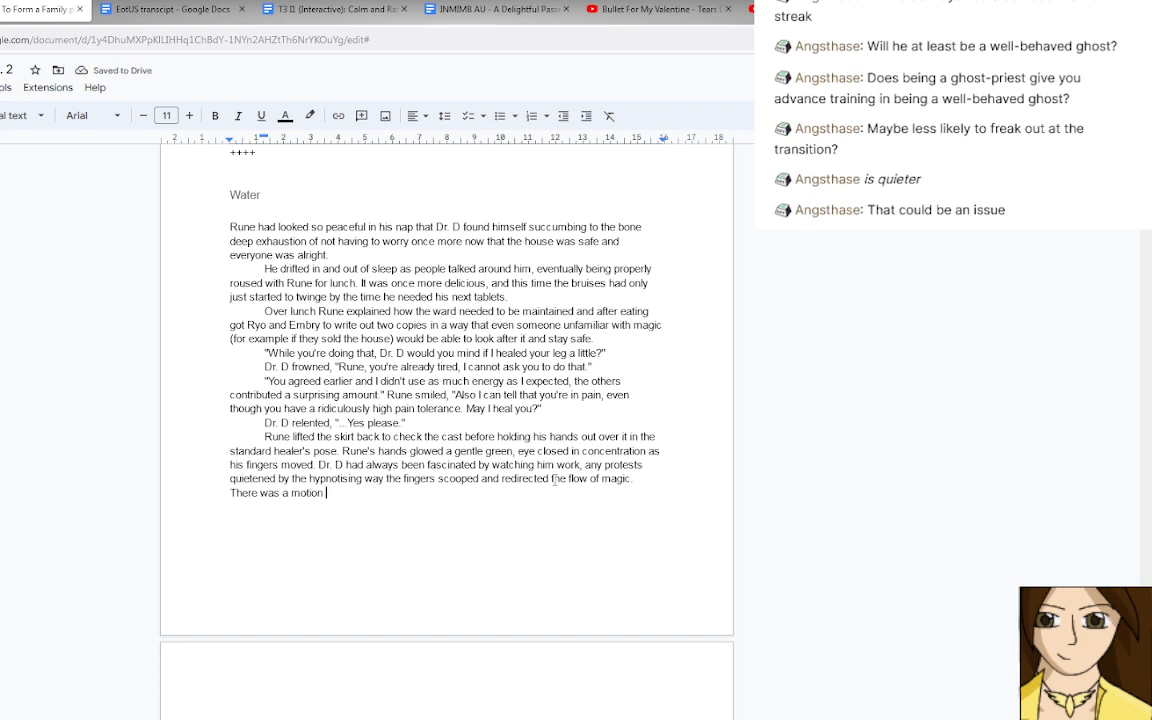
Begin a new sentence in the healing paragraph with "There was a motion that almost looked like directing stitches".
type("that almost loo")
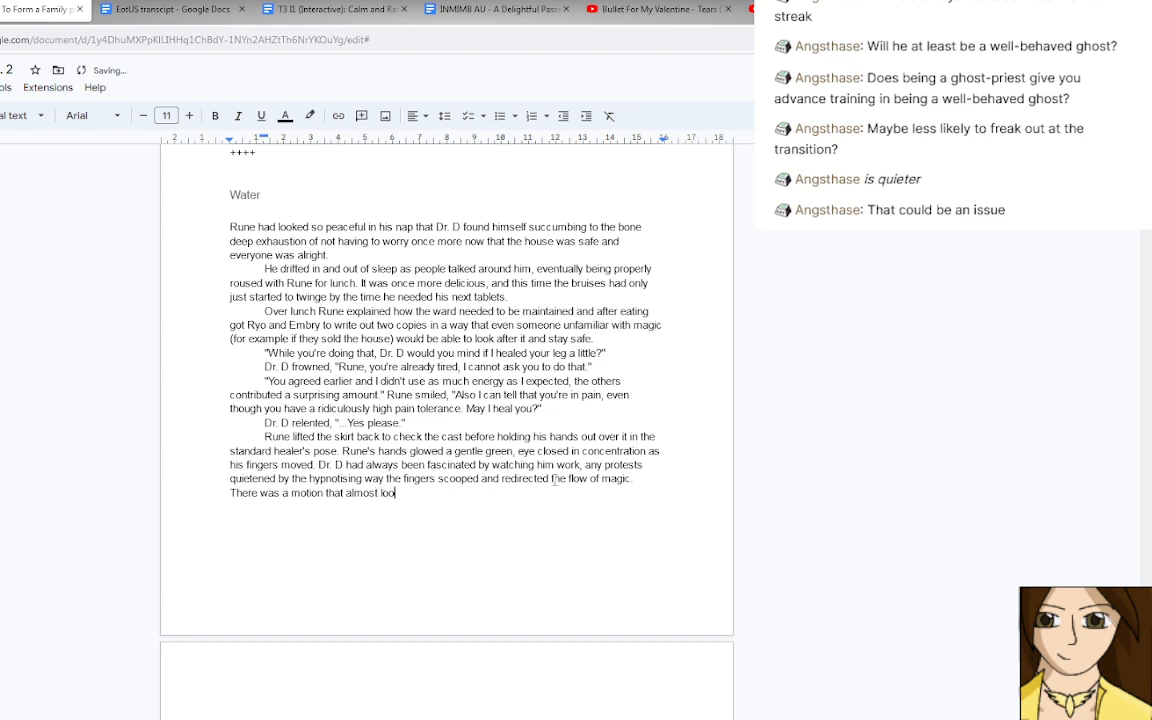
type("ked ")
type("like directi")
type("ong")
key("BackSpace")
key("BackSpace")
key("BackSpace")
type("ng stitches")
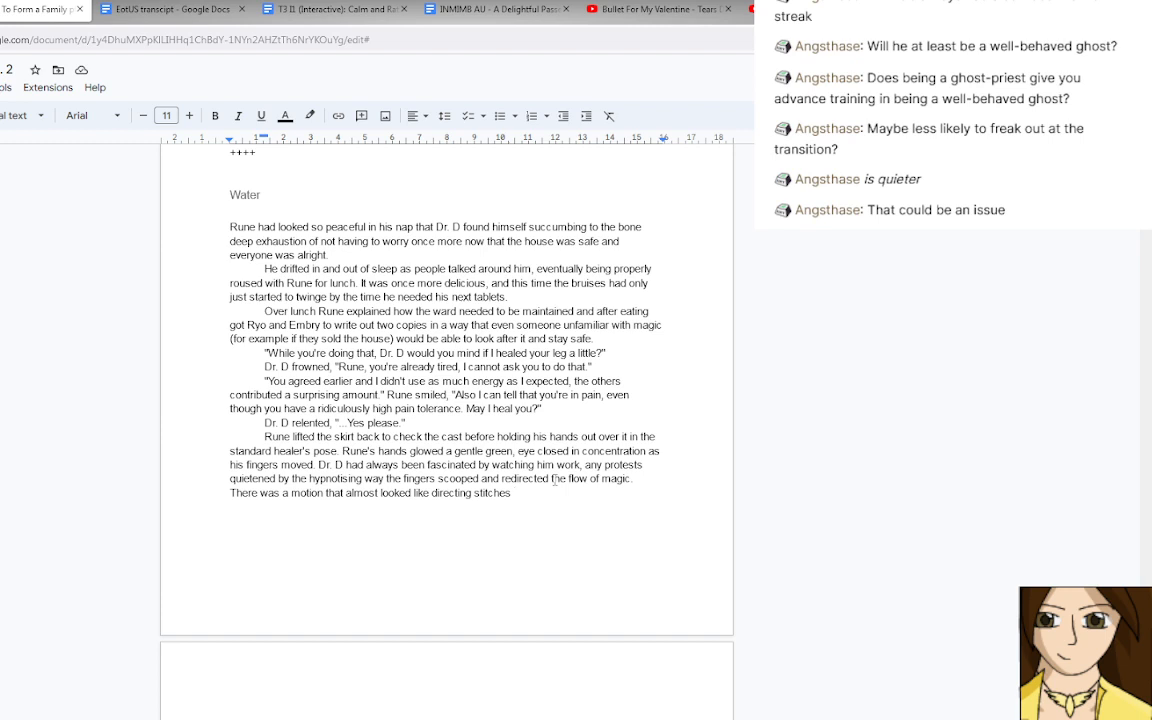
Finish the stitches sentence with ", perhaps pulling things back together?".
key("BackSpace")
type(", perhaps pulling ")
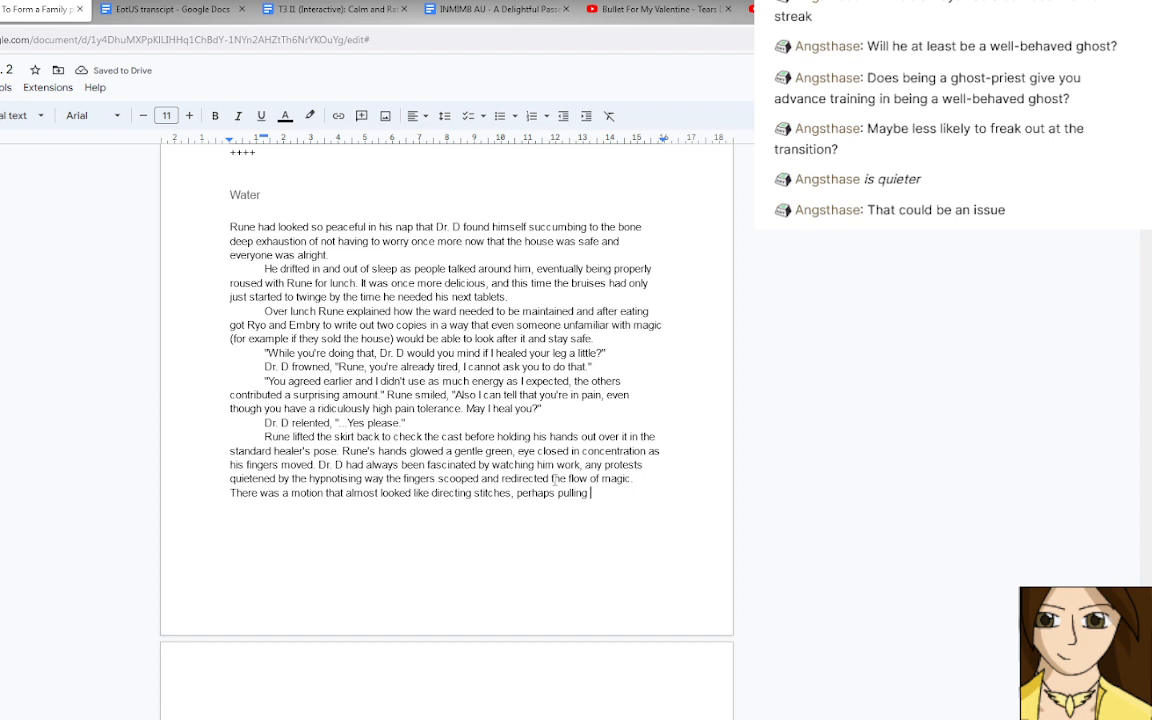
type("thing back together")
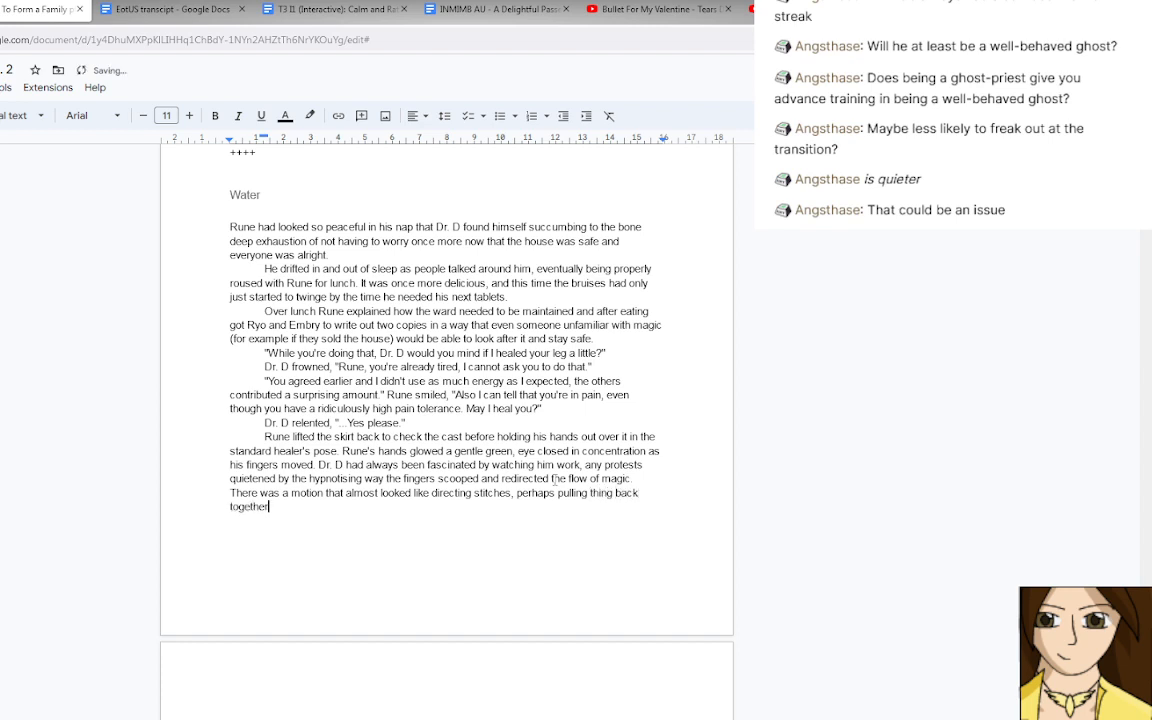
type("?")
type("s")
Add "Another that was a very slight twist which resulted in a gasp of pain" after "together?".
left_click(337, 505)
type("Another")
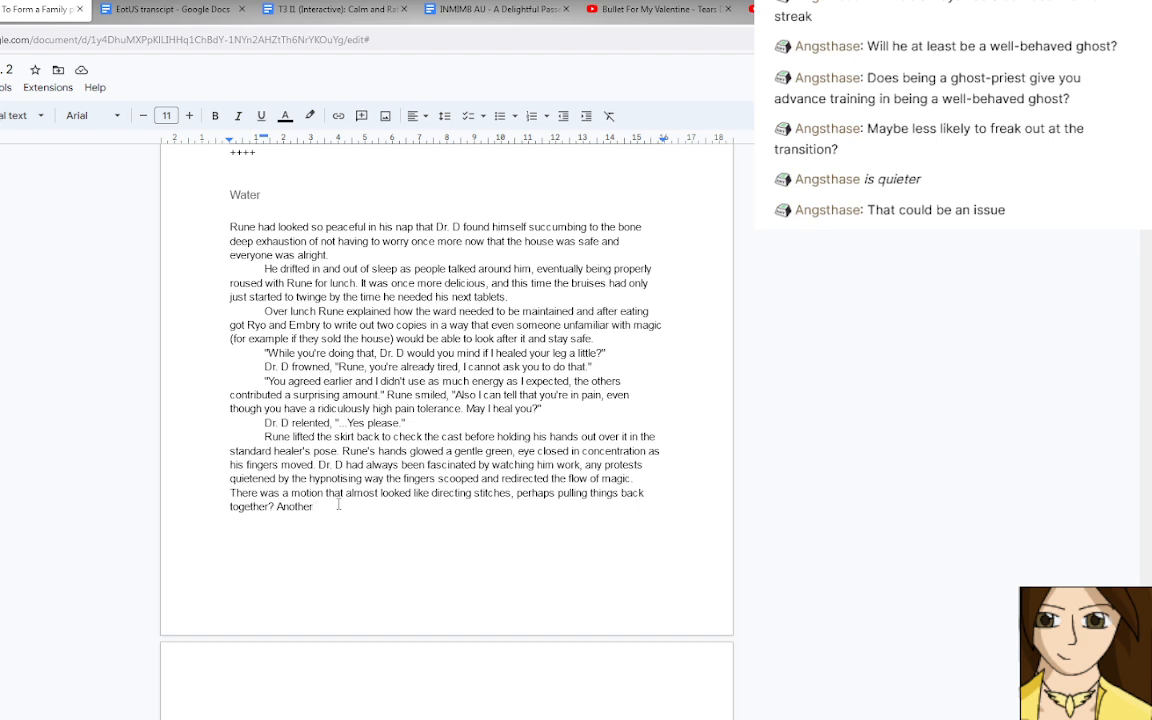
type("that was a very slight twist ")
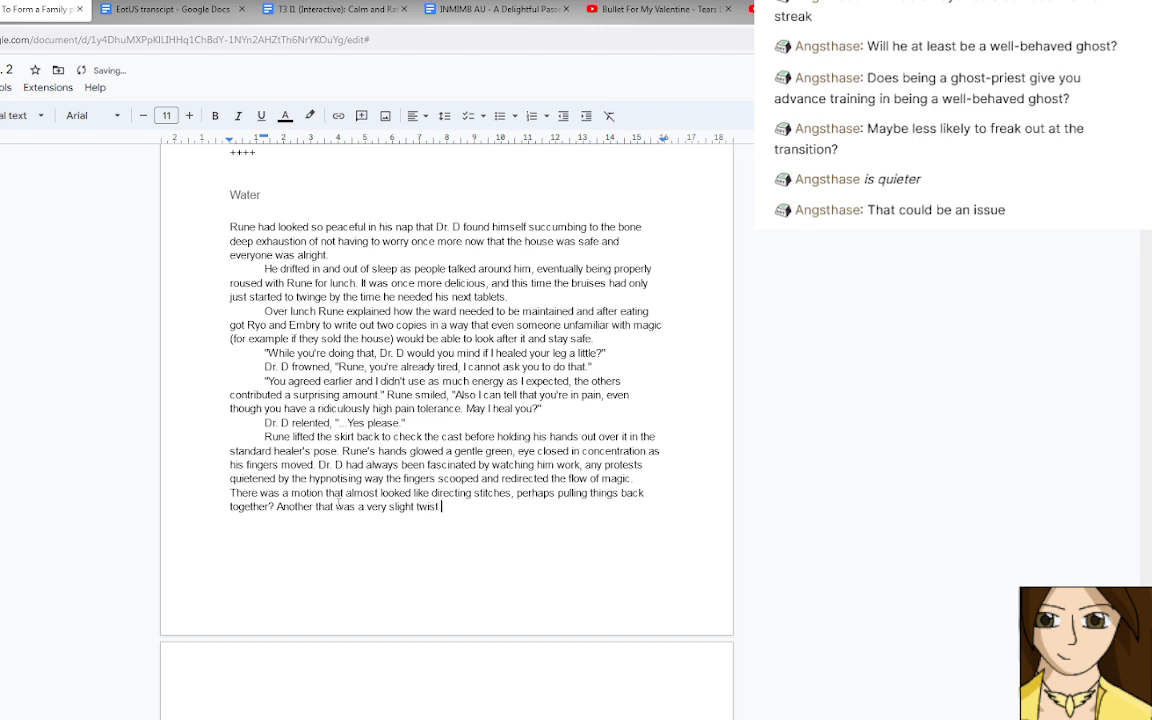
type("which resulted in a ")
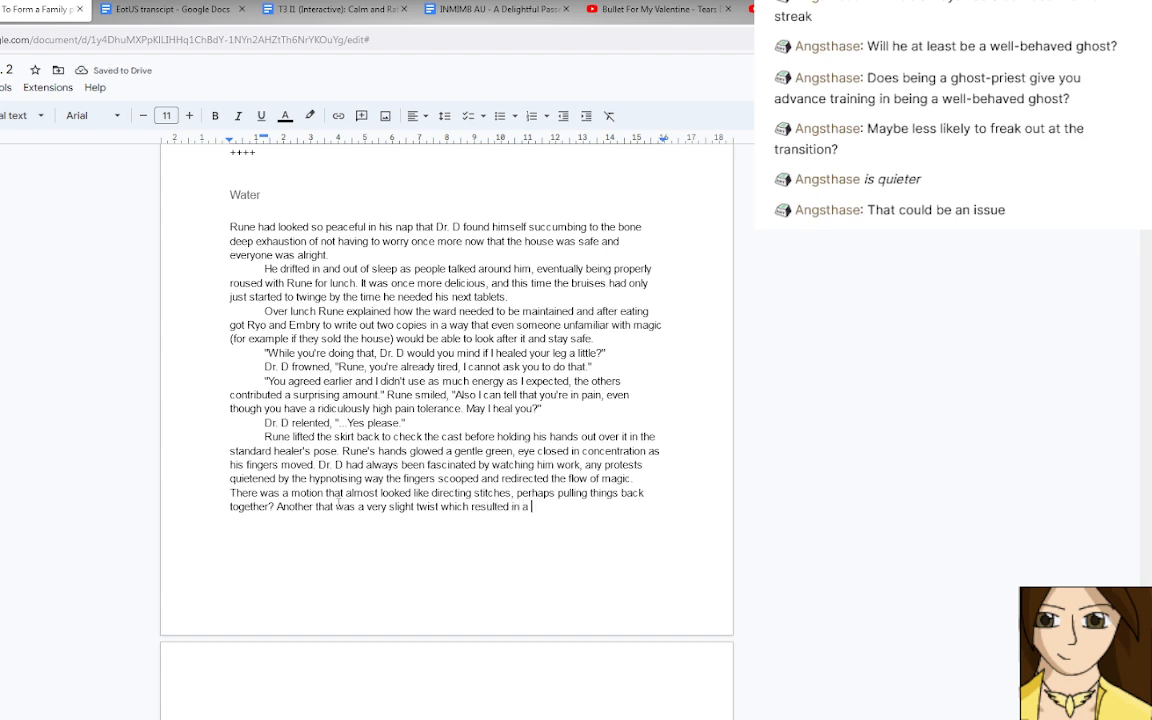
type("gasp of pain that made")
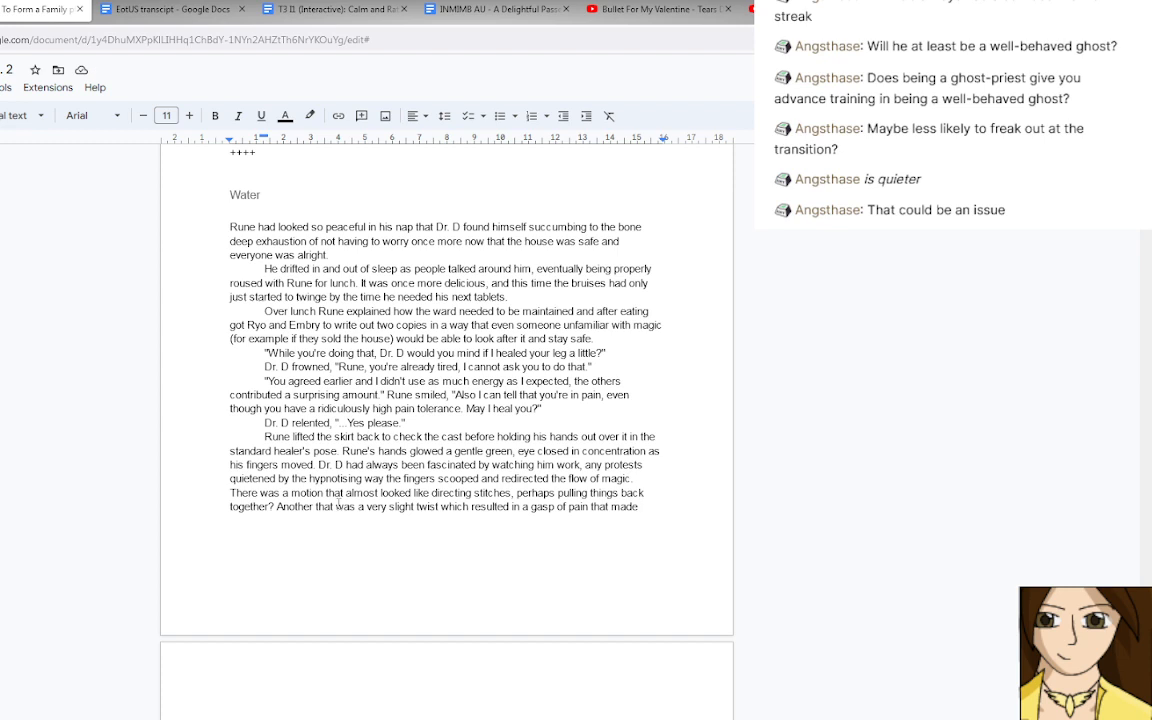
type("Dr.")
type(" D gasp")
type(" for")
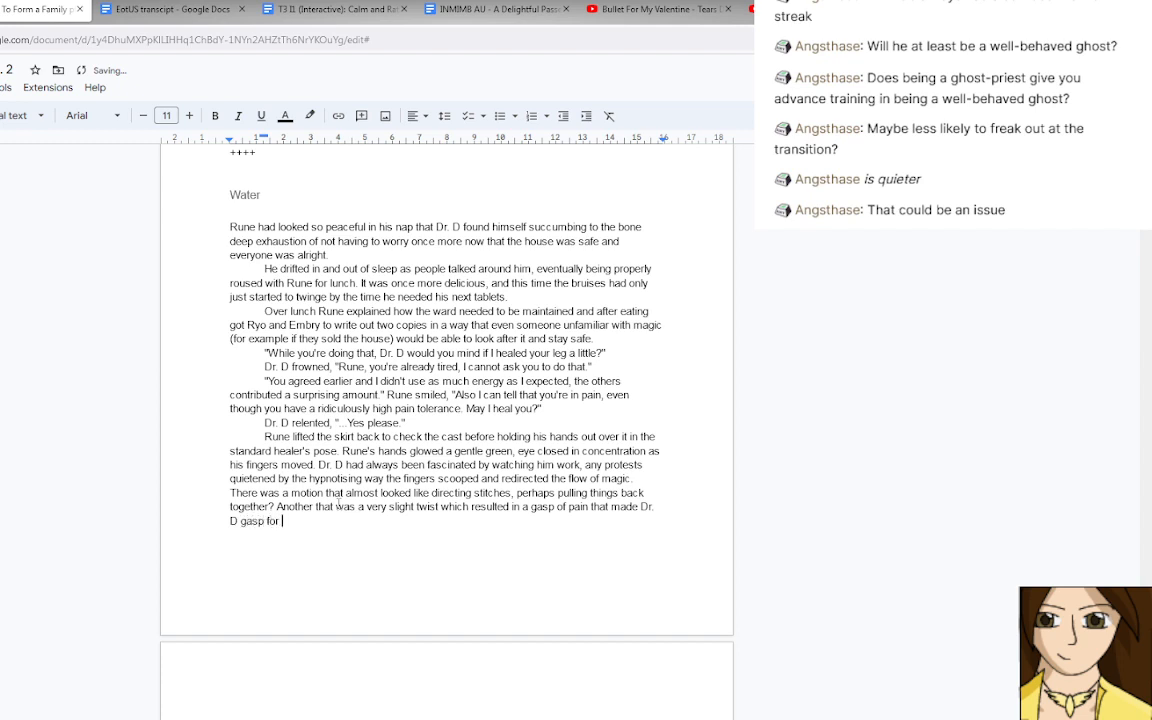
key("BackSpace")
key("BackSpace")
key("BackSpace")
key("BackSpace")
key("BackSpace")
key("BackSpace")
key("BackSpace")
key("BackSpace")
key("BackSpace")
key("BackSpace")
key("BackSpace")
key("BackSpace")
key("BackSpace")
key("BackSpace")
key("BackSpace")
key("BackSpace")
key("BackSpace")
key("BackSpace")
key("BackSpace")
key("BackSpace")
key("BackSpace")
key("BackSpace")
key("BackSpace")
type(".")
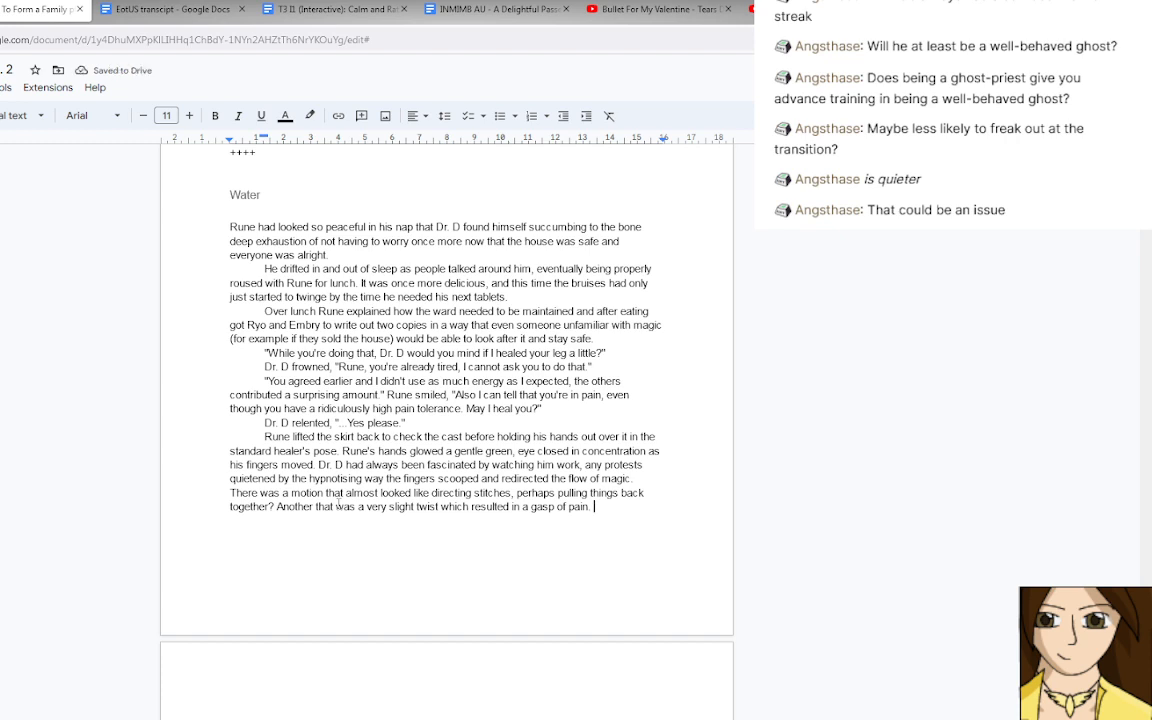
key("BackSpace")
type("immediately fo")
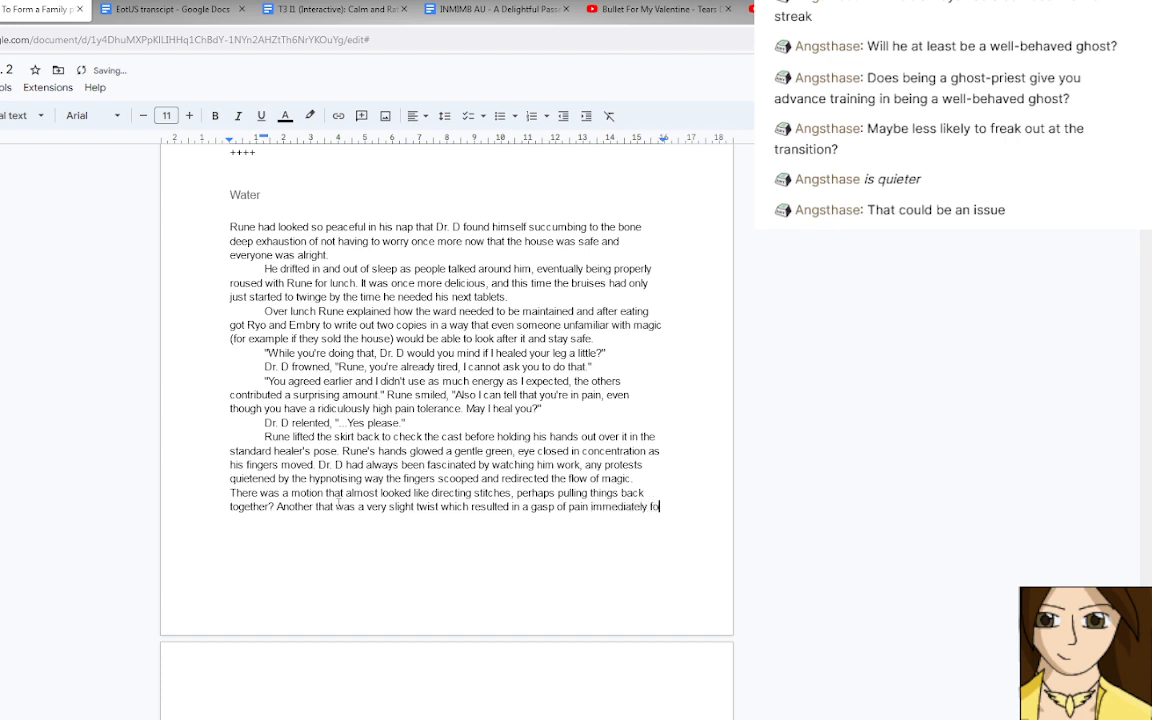
type("llowed by the soothing ")
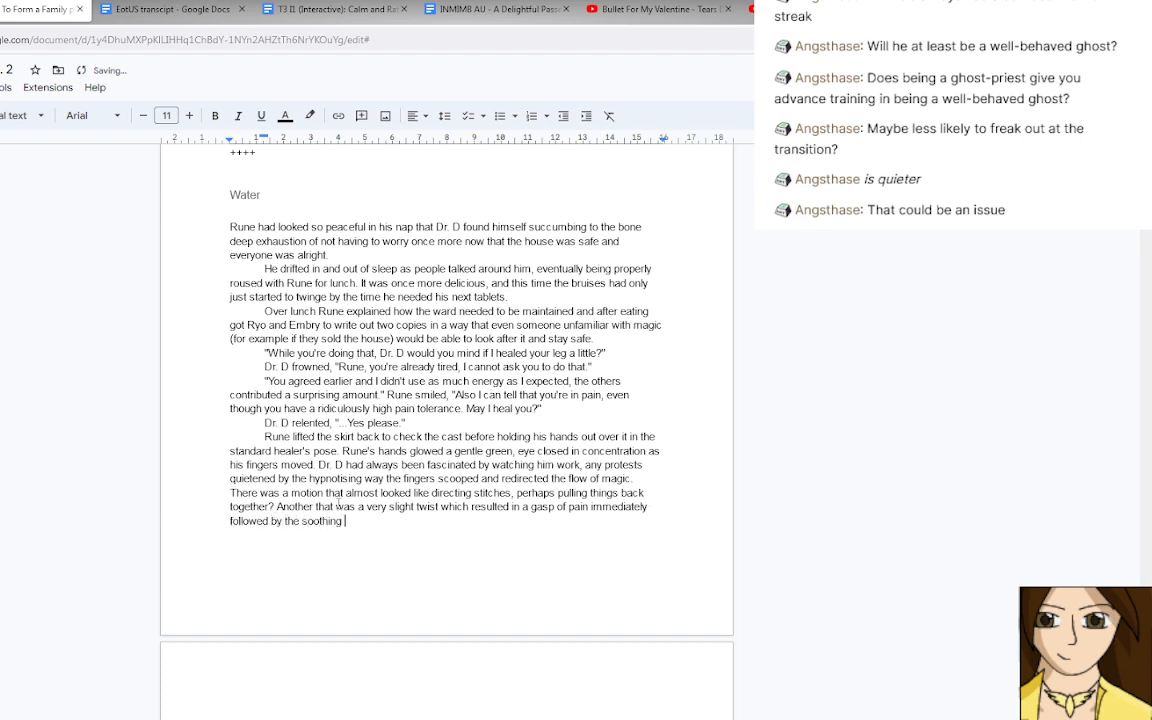
type("of magica")
type("l")
type(" num")
type("bing.")
key("BackSpace")
key("BackSpace")
key("BackSpace")
key("BackSpace")
key("BackSpace")
key("BackSpace")
key("BackSpace")
key("BackSpace")
key("BackSpace")
key("BackSpace")
key("BackSpace")
key("BackSpace")
key("BackSpace")
key("BackSpace")
key("BackSpace")
key("BackSpace")
key("BackSpace")
key("BackSpace")
key("BackSpace")
key("BackSpace")
key("BackSpace")
key("BackSpace")
key("BackSpace")
key("BackSpace")
key("BackSpace")
key("BackSpace")
key("BackSpace")
key("BackSpace")
key("BackSpace")
key("BackSpace")
key("BackSpace")
key("BackSpace")
key("BackSpace")
key("BackSpace")
key("BackSpace")
key("BackSpace")
key("BackSpace")
key("BackSpace")
key("BackSpace")
key("BackSpace")
key("BackSpace")
key("BackSpace")
key("BackSpace")
key("BackSpace")
key("BackSpace")
key("BackSpace")
key("BackSpace")
key("BackSpace")
key("BackSpace")
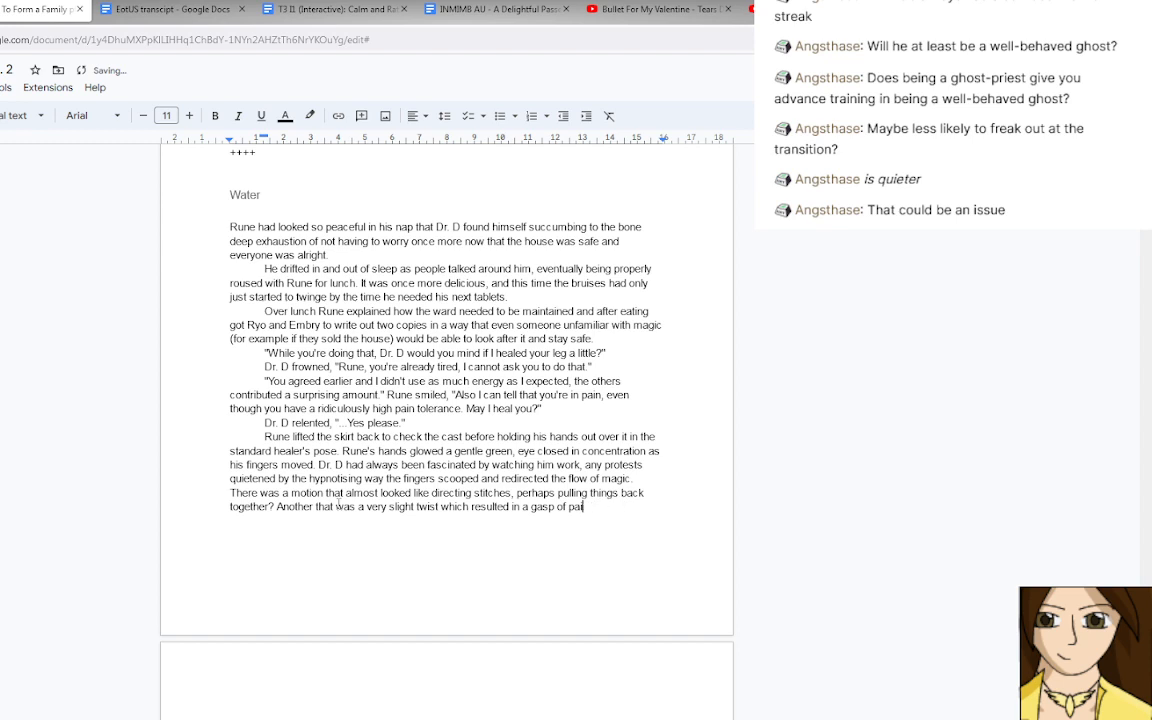
Finish the slight-twist sentence so it ends with "a gasp of pain even through the painkillers.".
type("n even through the ")
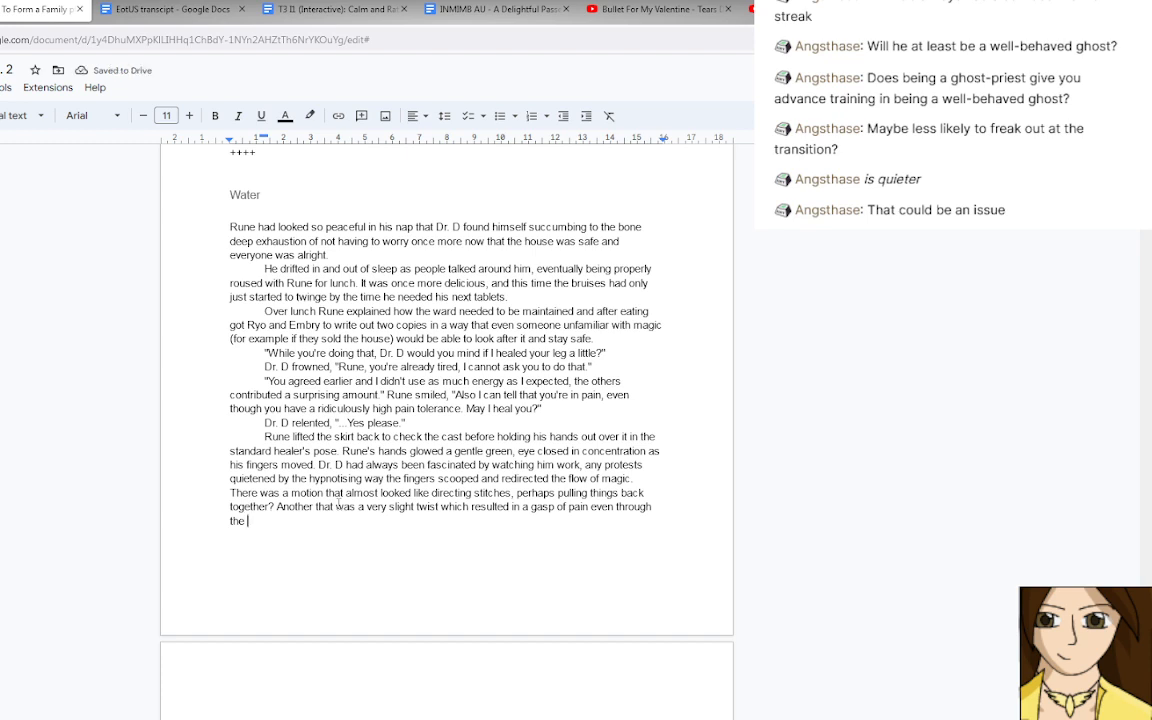
type("painkillers.")
Start a new paragraph with "Rune's eyes had opened at that, a look of silent concern before".
key("Return")
type("Rune ha")
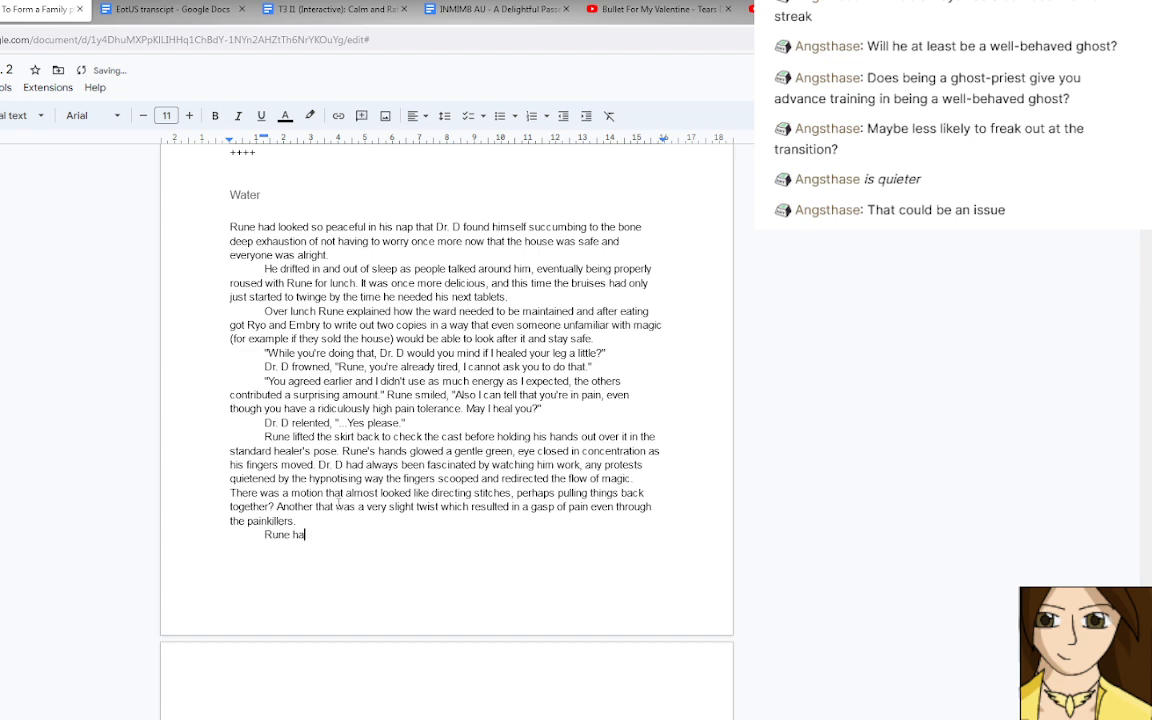
key("BackSpace")
type("'s eyes had opened at ")
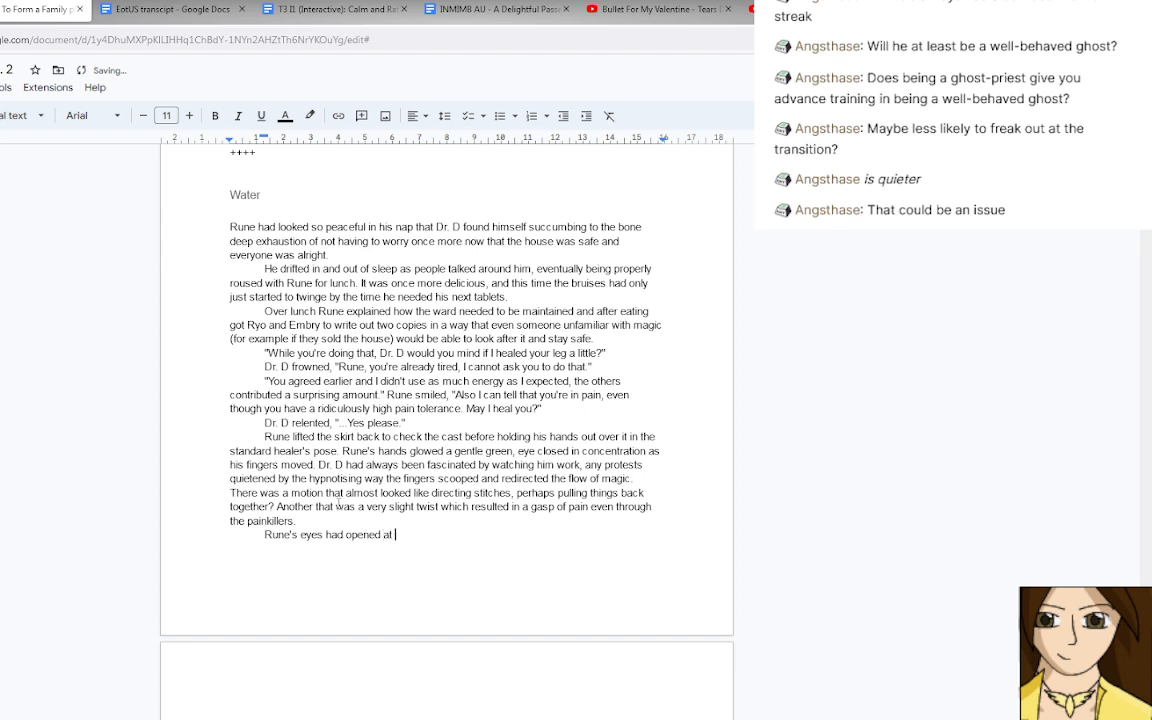
type("that, a look of silent conc")
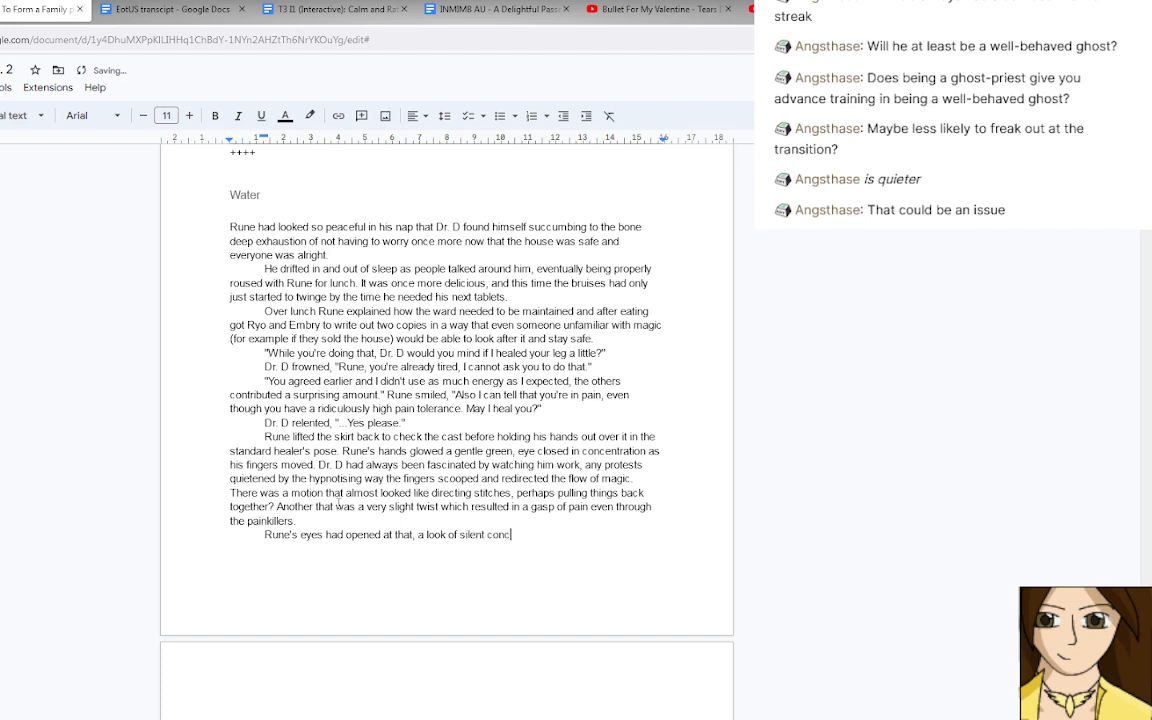
type("ern as")
key("BackSpace")
key("BackSpace")
key("BackSpace")
type("before")
Close the open "T3 II (Interactive)" document, keeping the Crowscare draft in view.
scroll(469, 714, "down", 1)
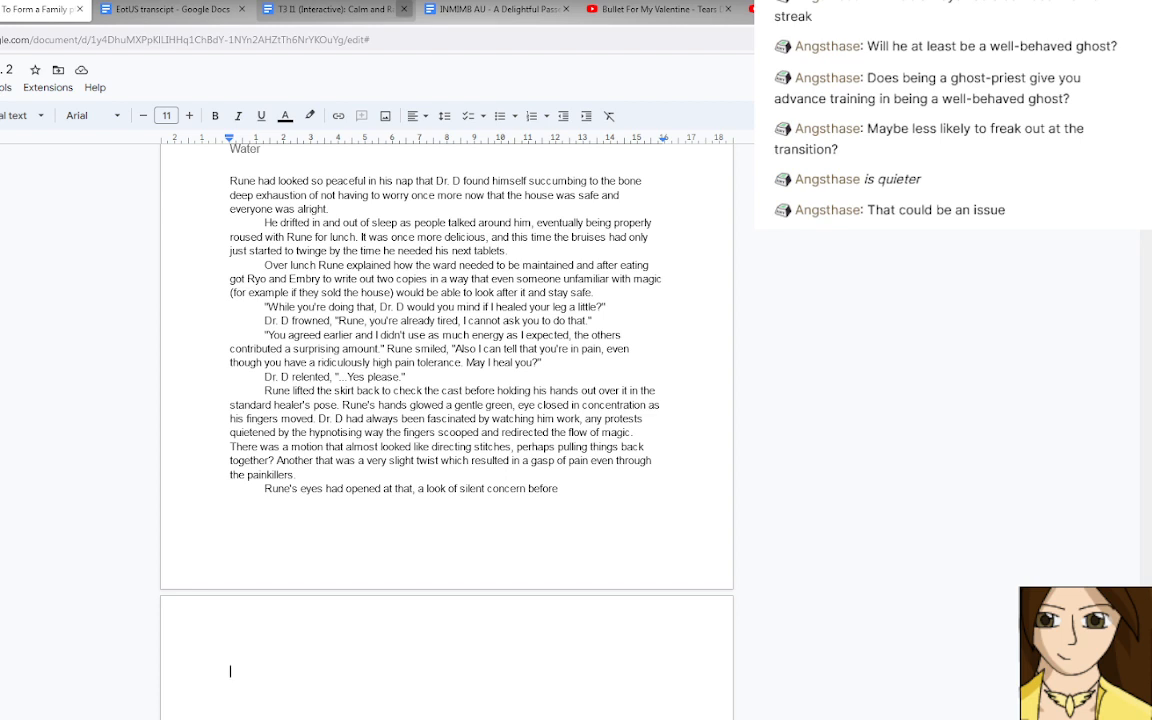
left_click(404, 9)
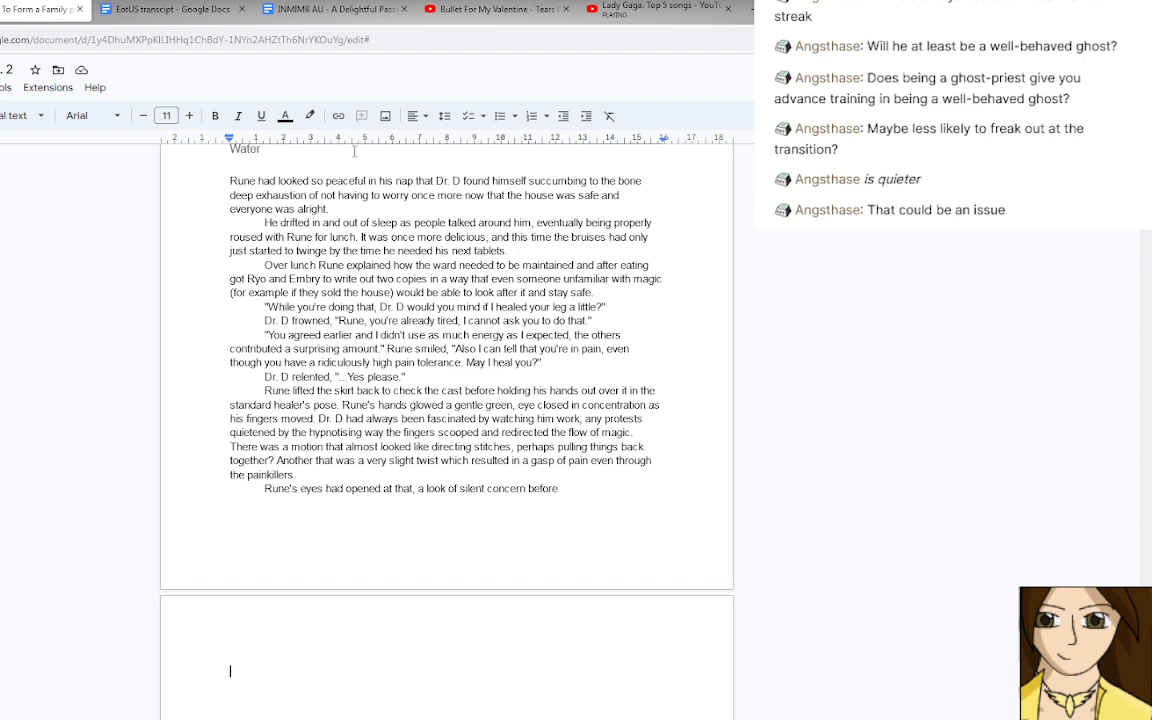
Continue the unfinished last line of the "Water" section with "Dr. D" after "a look of silent concern before".
key("Up")
key("Left")
type("Dr. D")
Replace "Rune's eyes had opened at that" at the start of the last paragraph with "That had ma".
left_click_drag(264, 488, 415, 488)
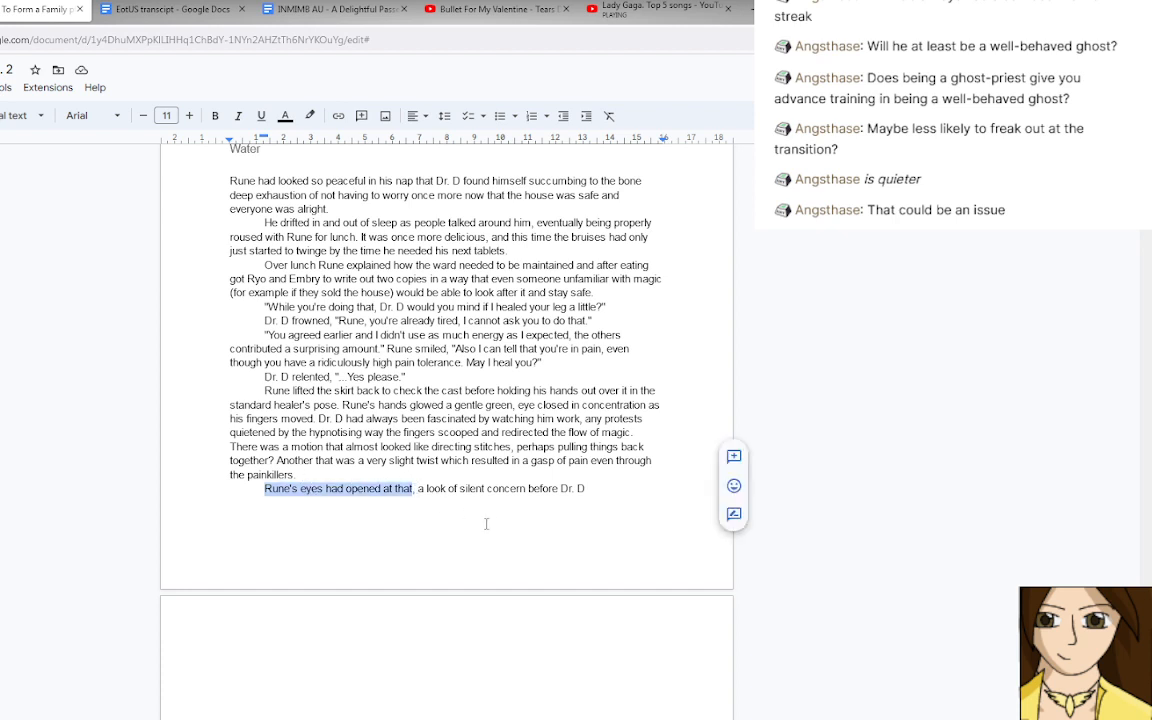
type("That had m")
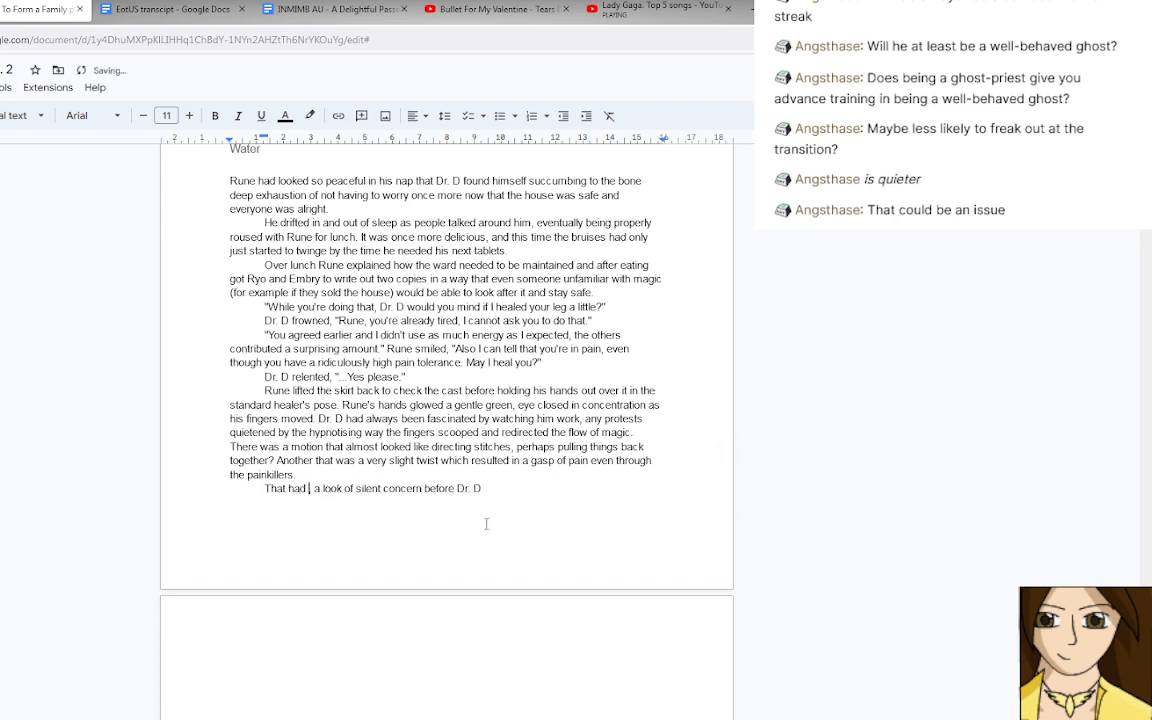
type("a")
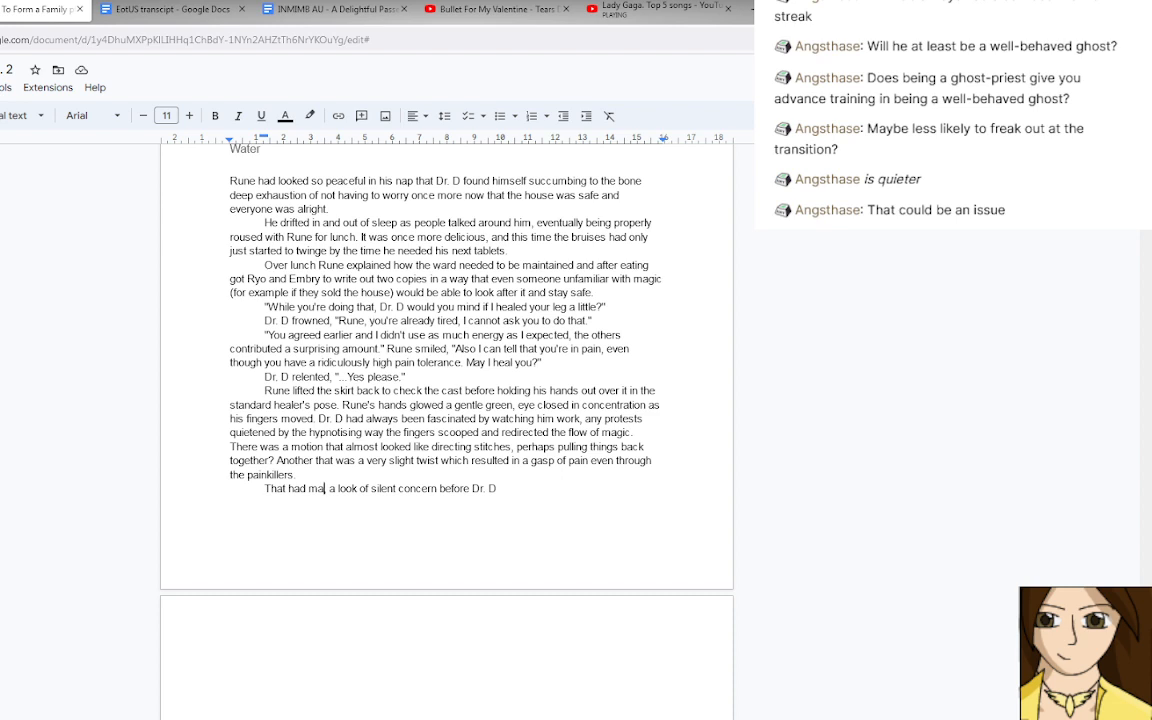
Search Google Drive for "spi" and open the document "Spirit Party Shenanigans".
left_click(0, 9)
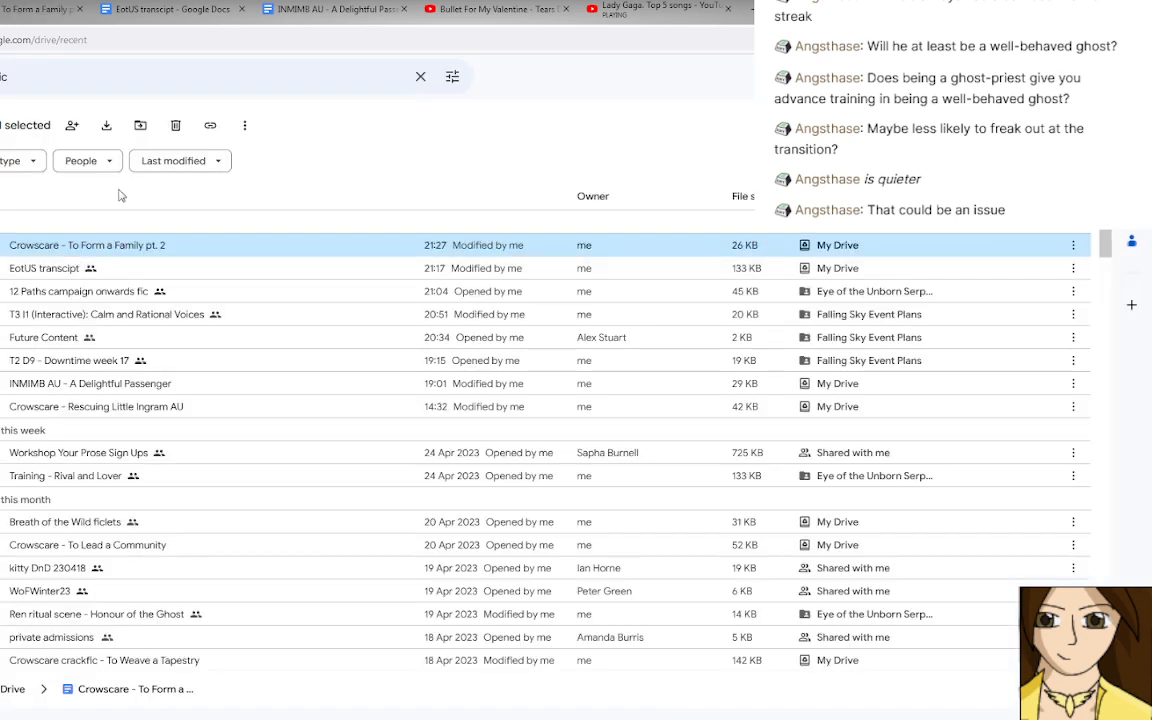
left_click(92, 72)
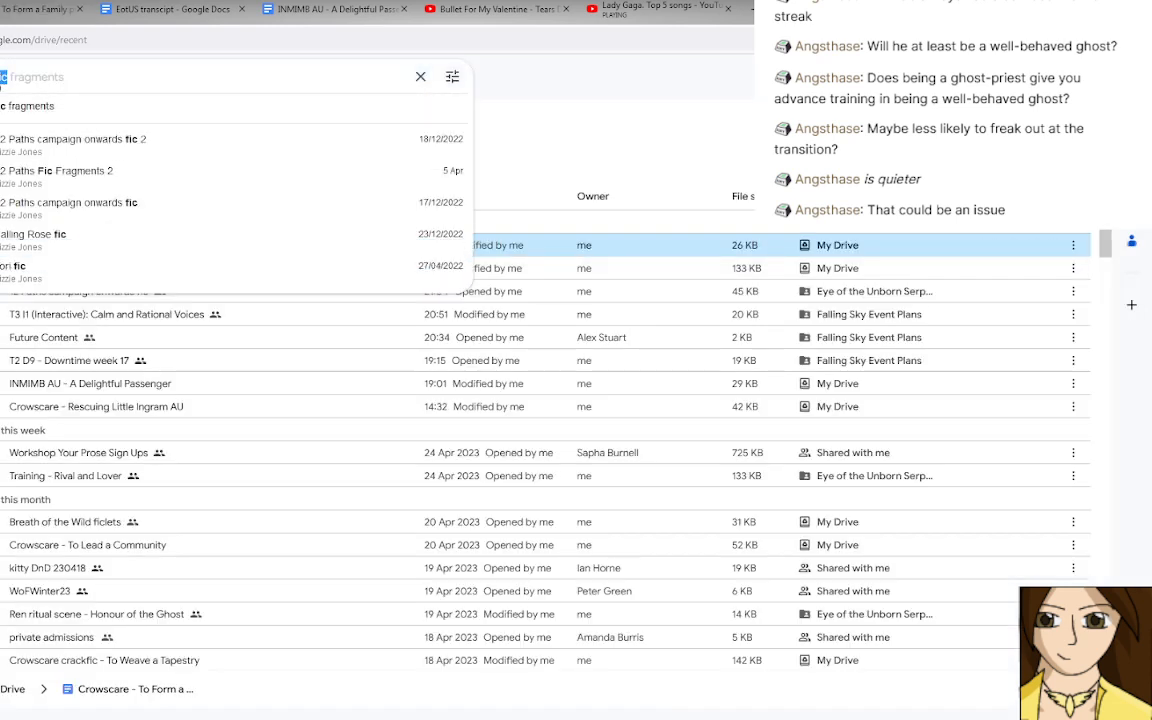
type("spi")
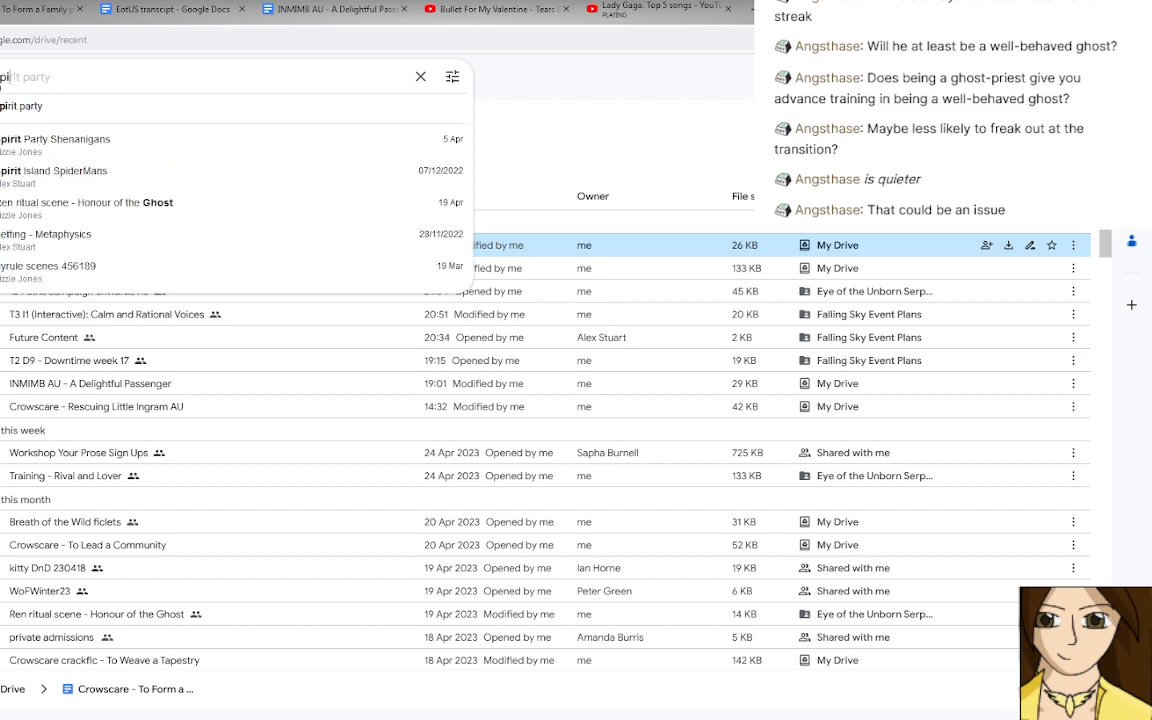
left_click(57, 148)
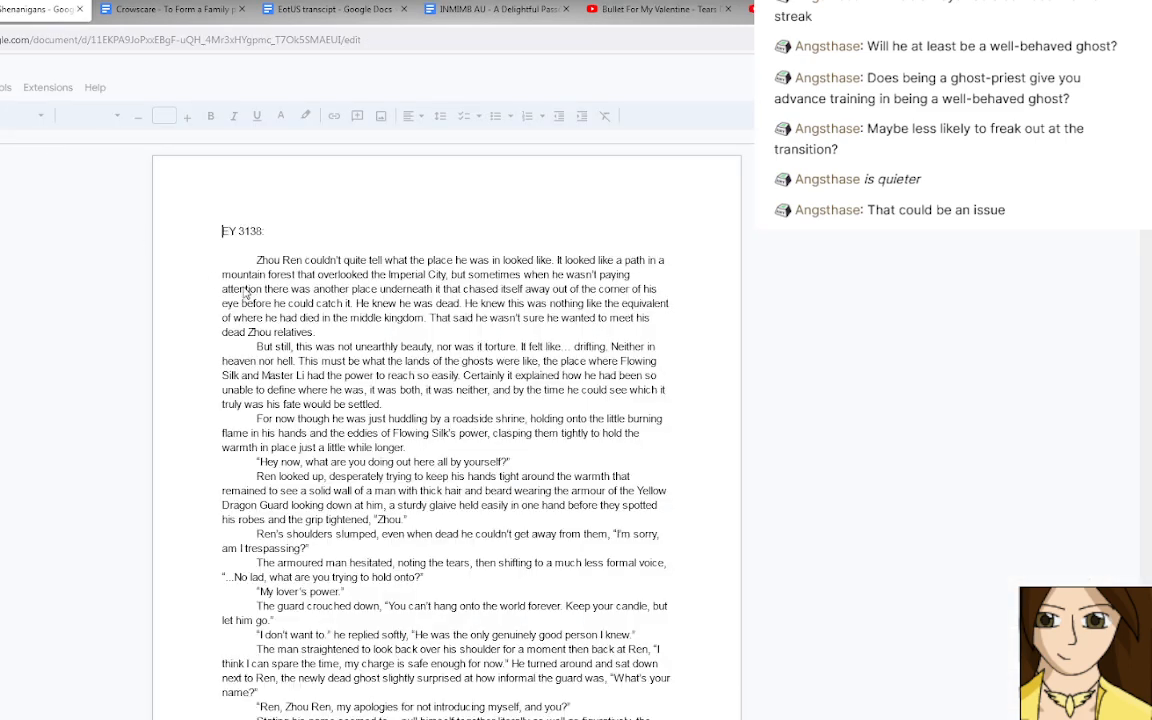
Find and read the scene in which Ren tries to win over the hostile rice farmer ghost.
scroll(222, 264, "down", 15)
scroll(272, 304, "down", 10)
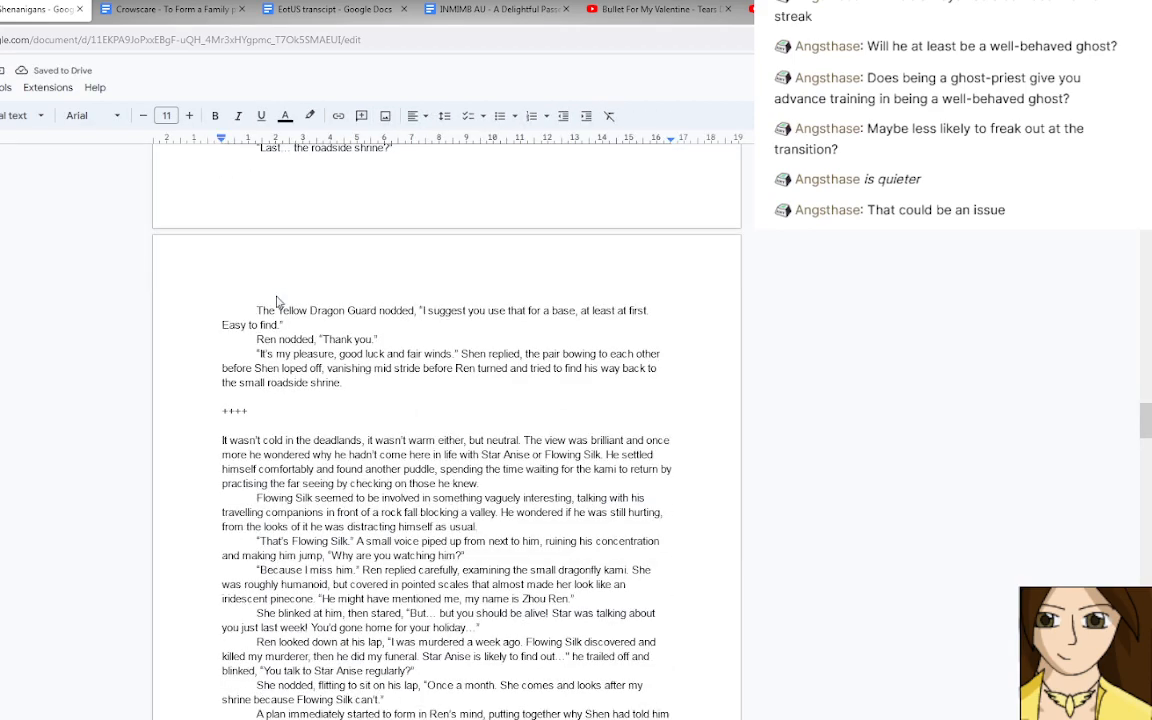
scroll(278, 302, "down", 9)
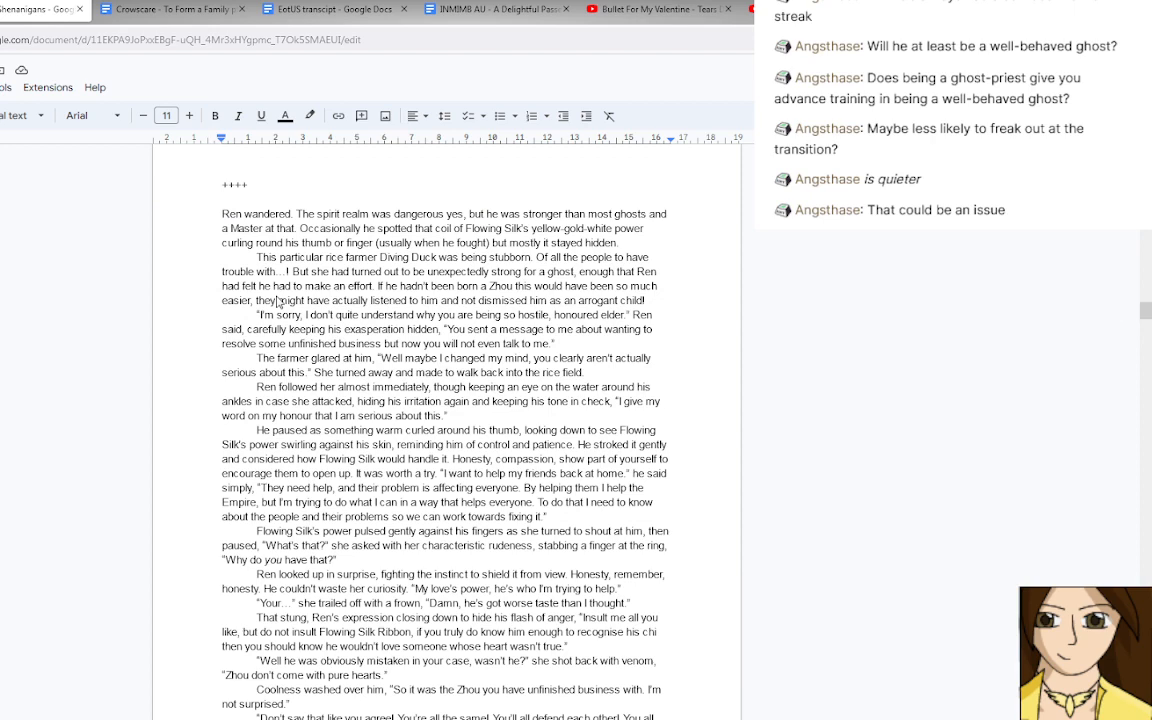
scroll(278, 300, "down", 3)
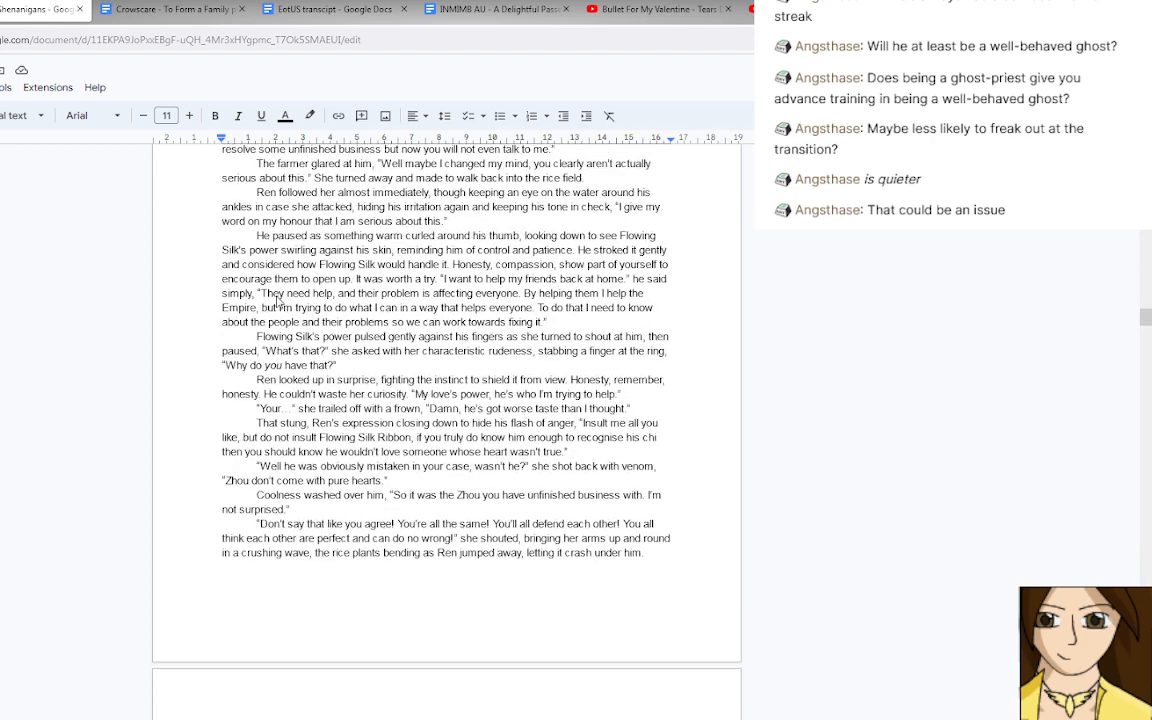
scroll(278, 302, "down", 5)
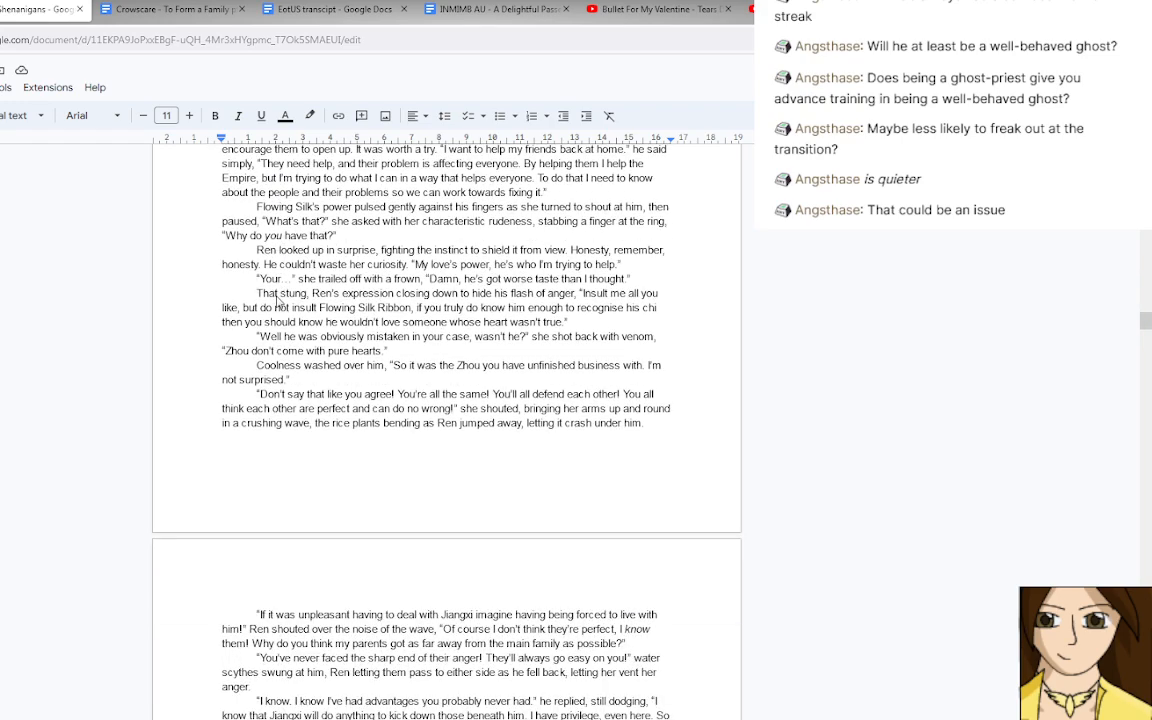
scroll(278, 302, "up", 5)
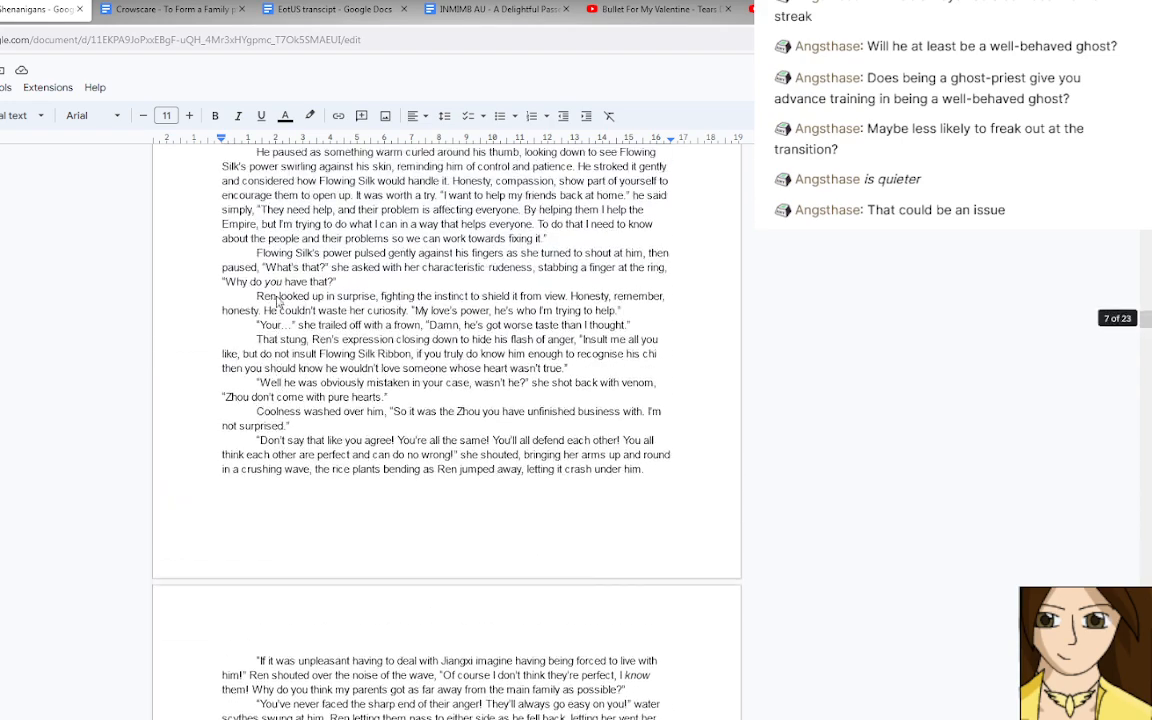
scroll(278, 300, "up", 3)
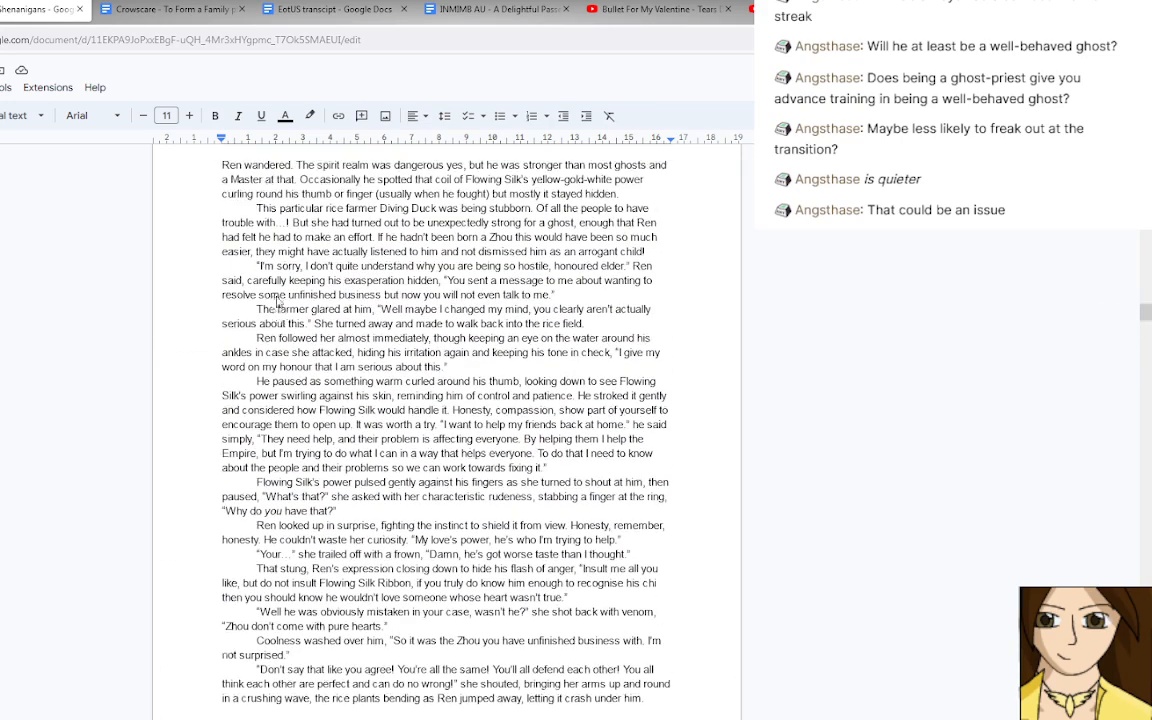
scroll(278, 302, "down", 1)
scroll(280, 301, "up", 1)
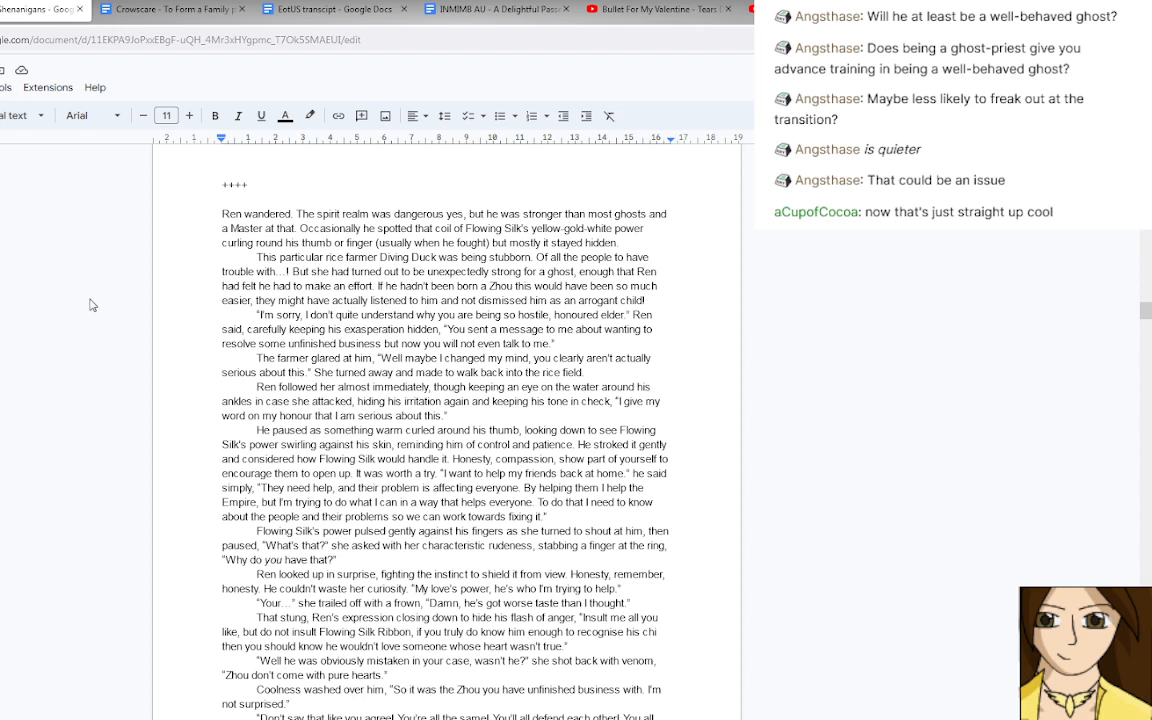
In the scene about paperwork for raising an army, split Ren's reply into two sentences, reading "in the real world. This is just".
scroll(92, 305, "down", 3)
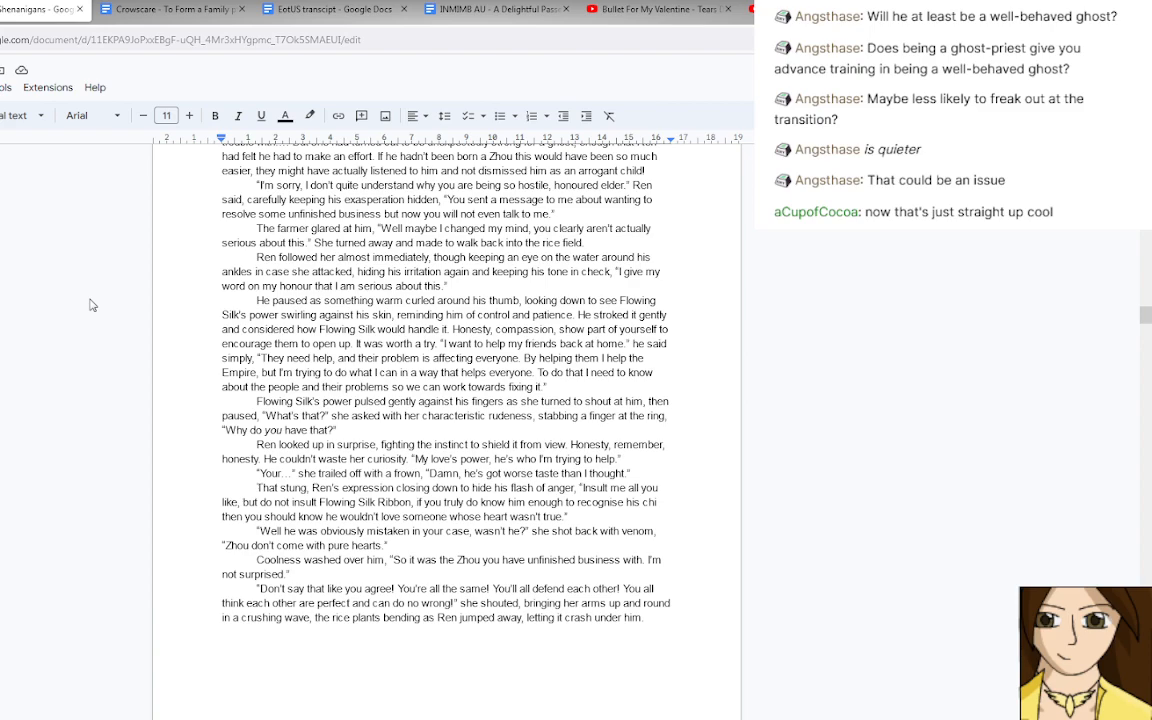
scroll(92, 305, "down", 20)
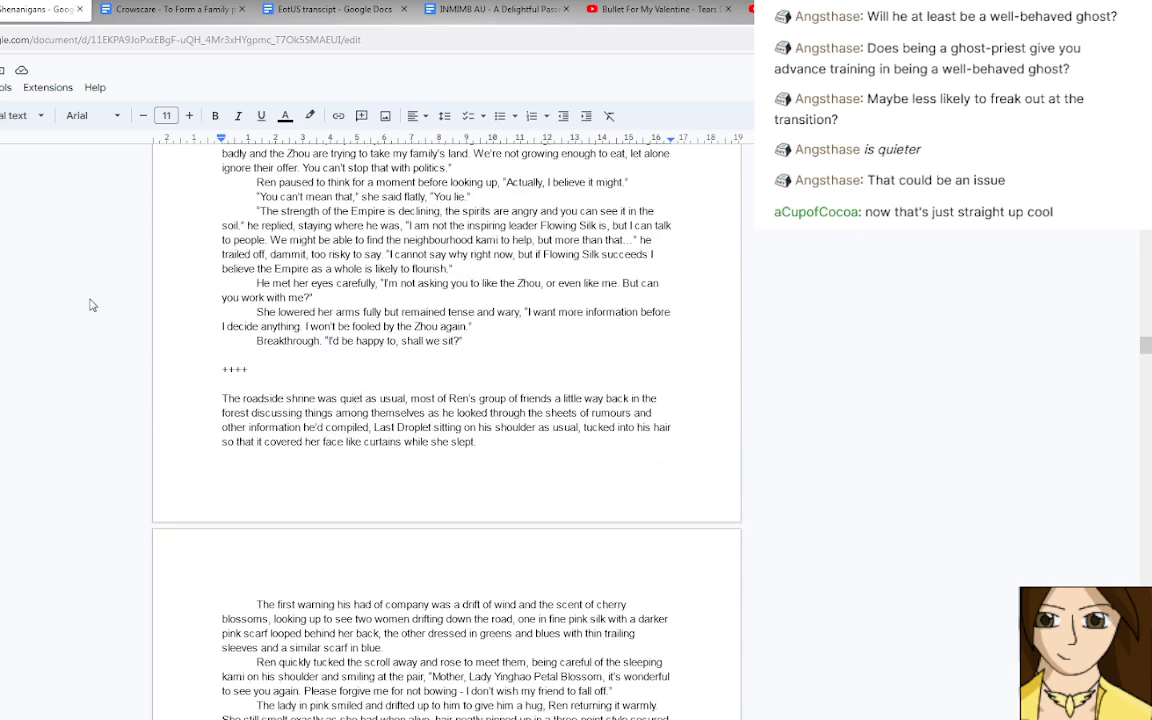
scroll(92, 305, "down", 5)
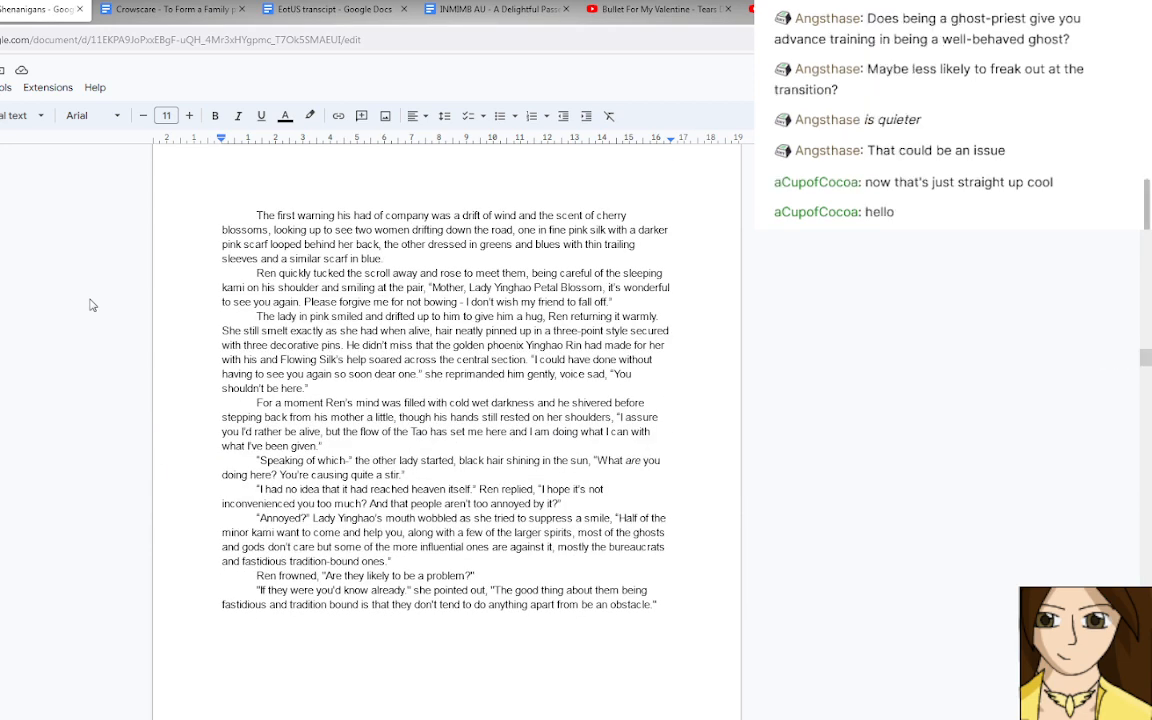
scroll(92, 305, "down", 9)
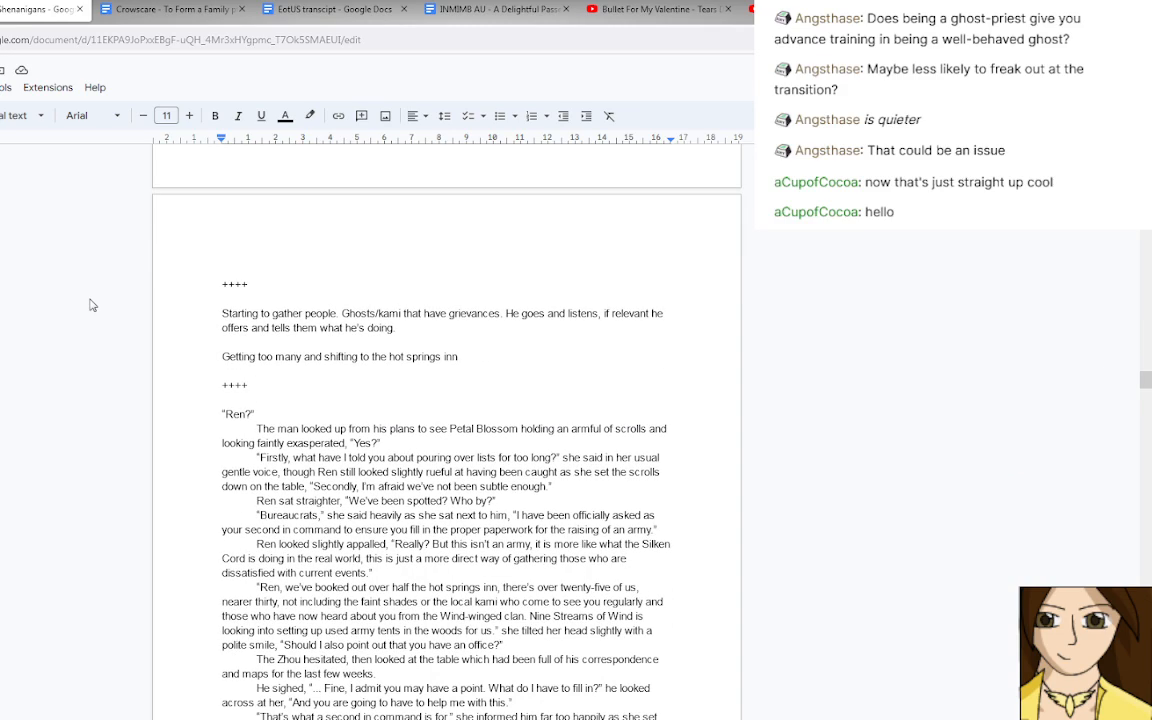
scroll(92, 305, "down", 2)
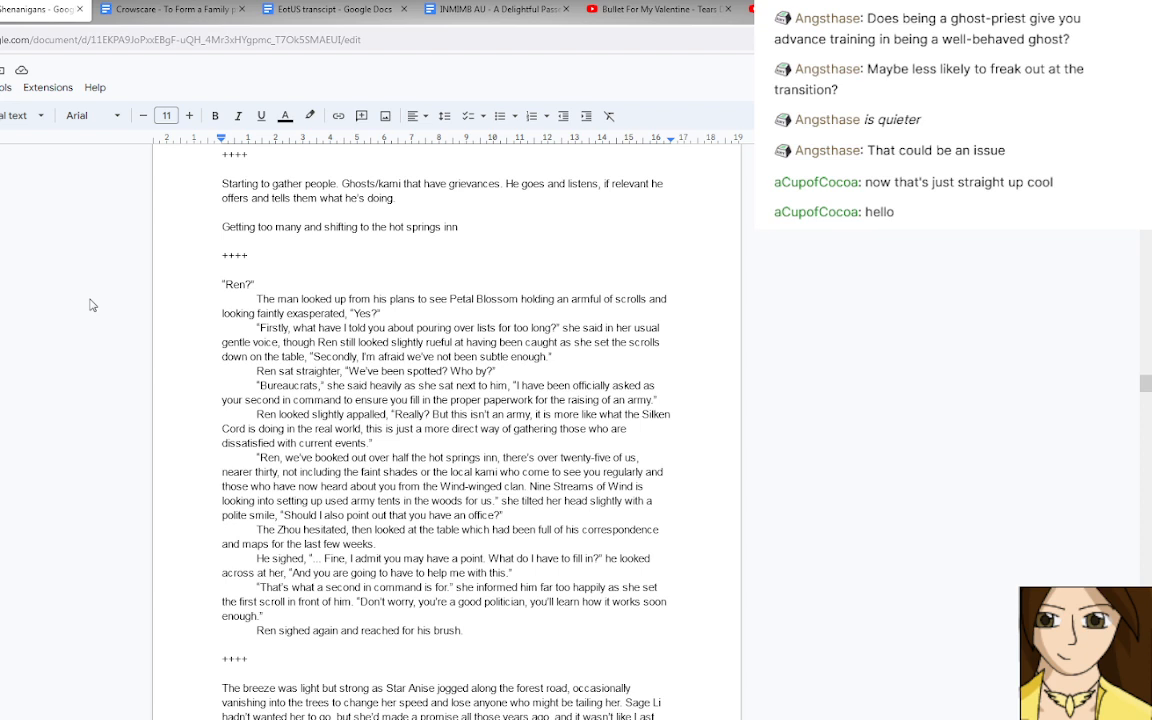
scroll(92, 305, "down", 1)
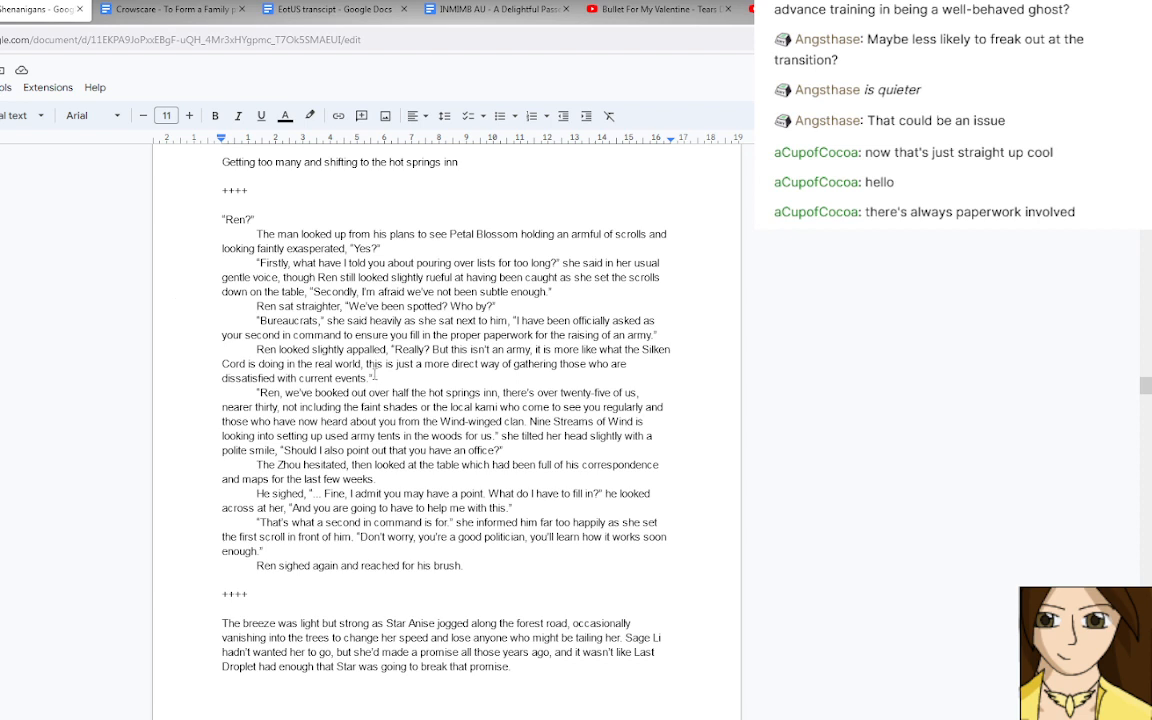
left_click_drag(358, 364, 368, 365)
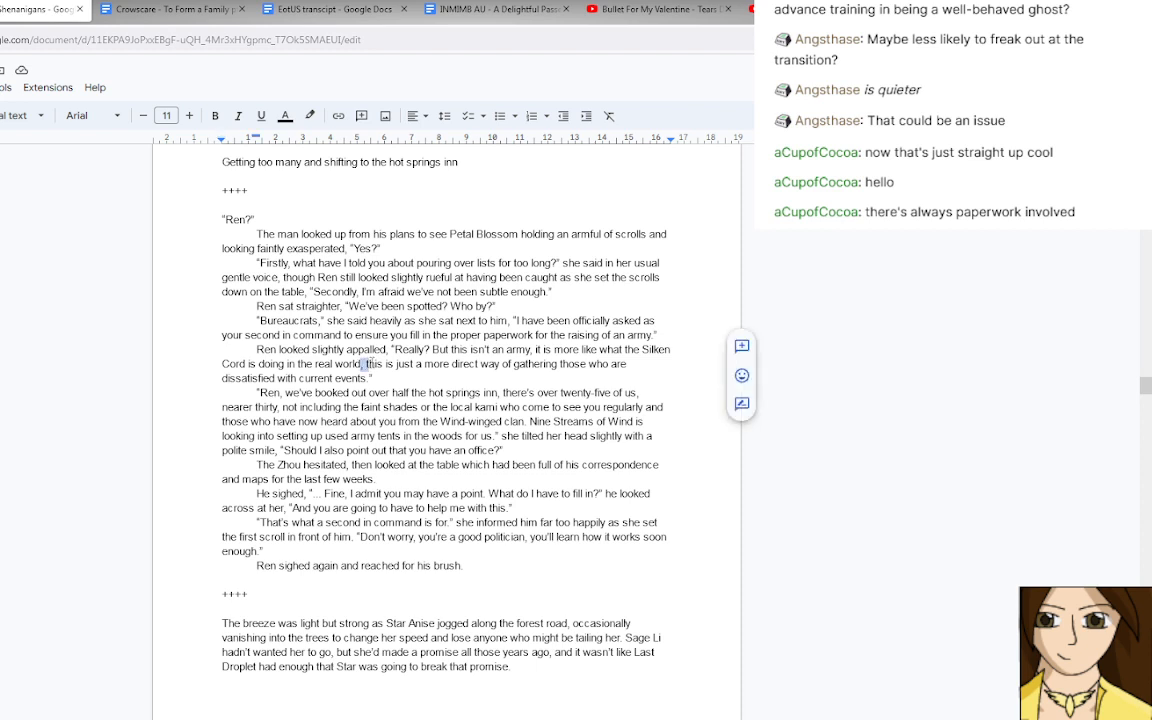
type(". ")
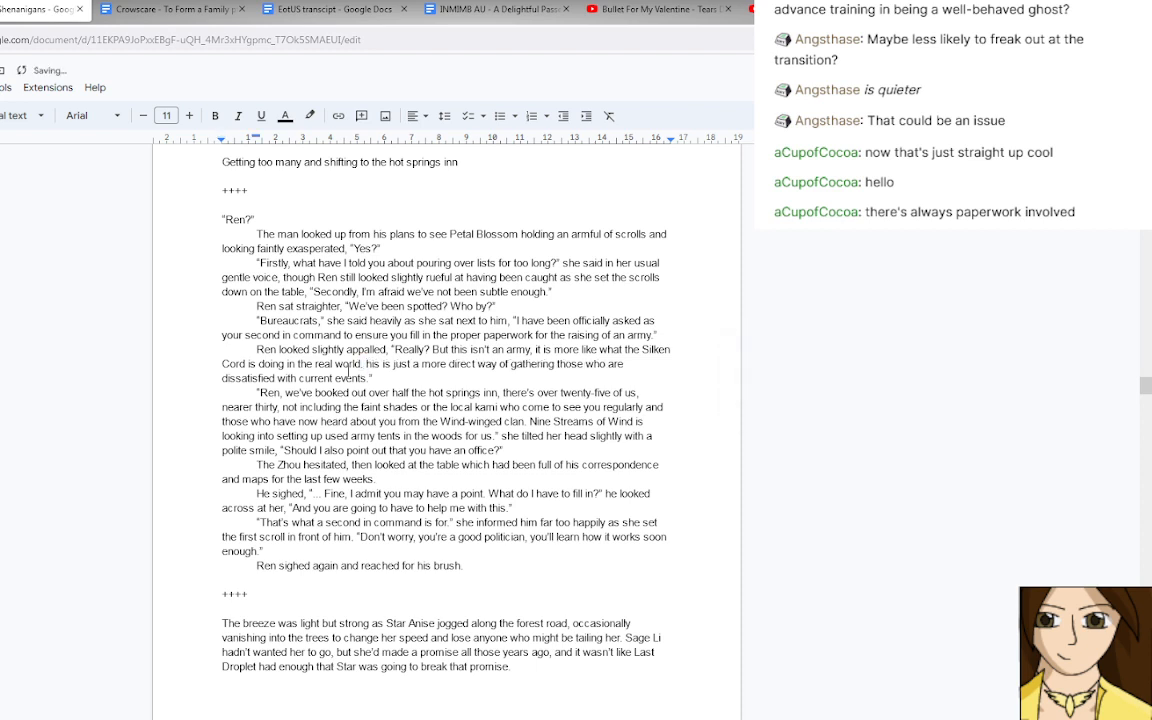
type("T")
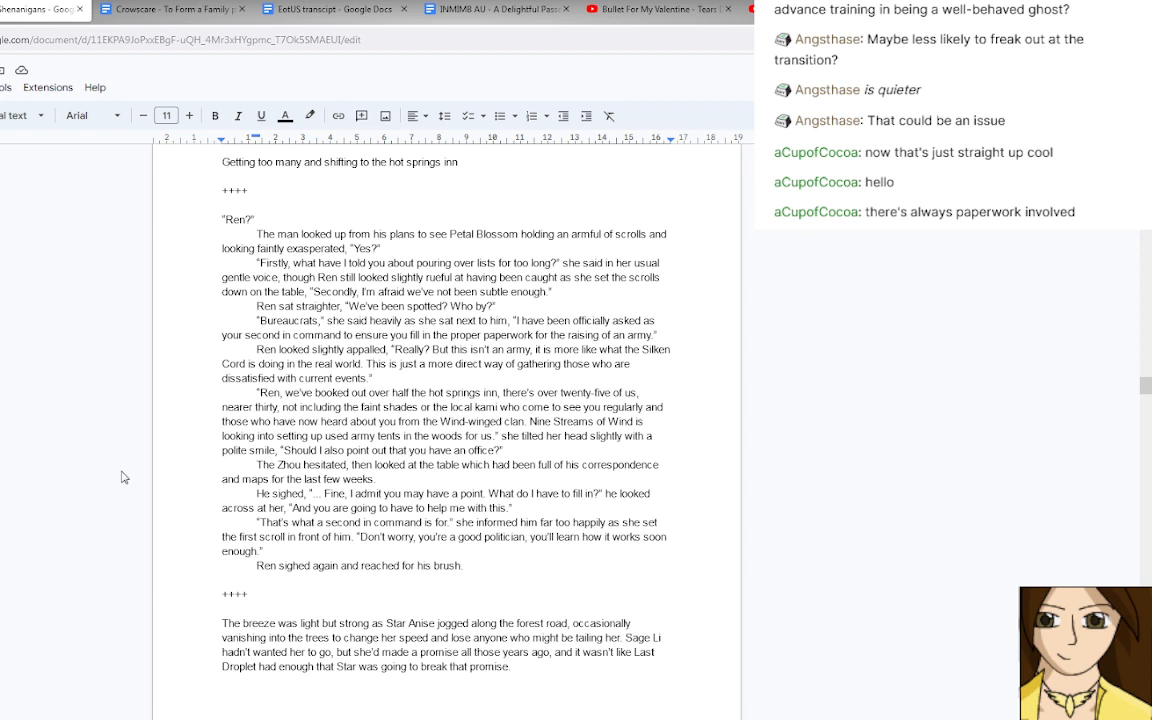
Read the scene of Star Anise meeting Last Droplet at the roadside shrine, through to its end.
scroll(201, 446, "down", 3)
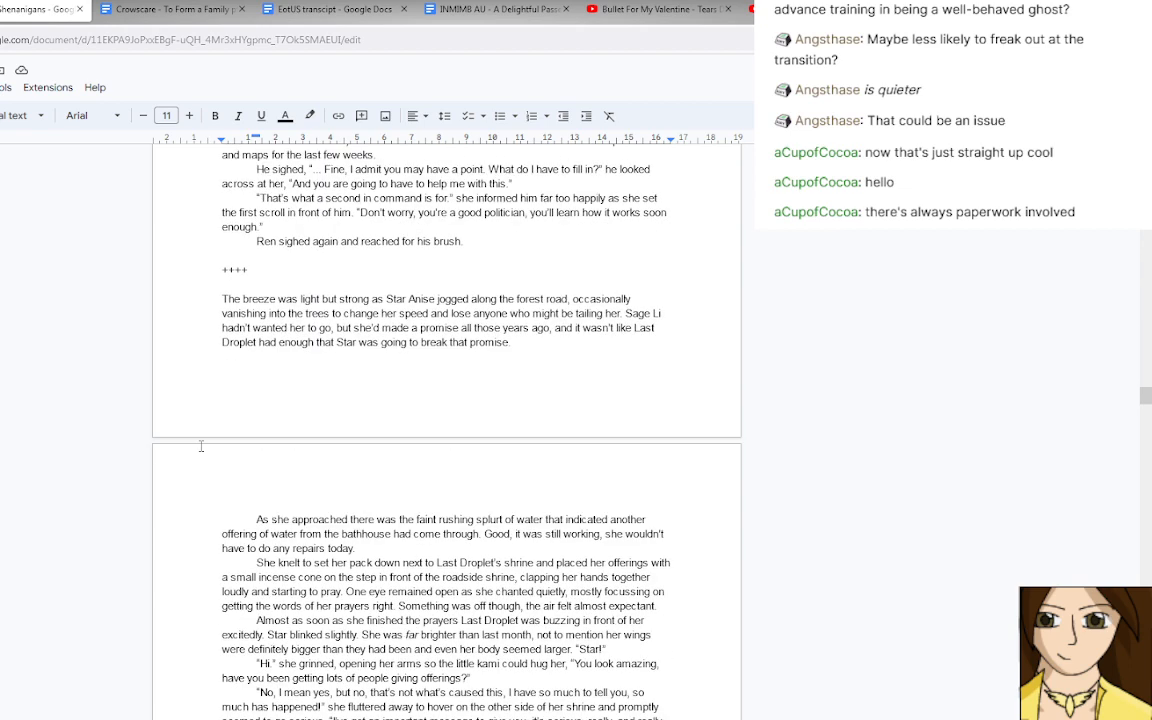
scroll(201, 446, "down", 1)
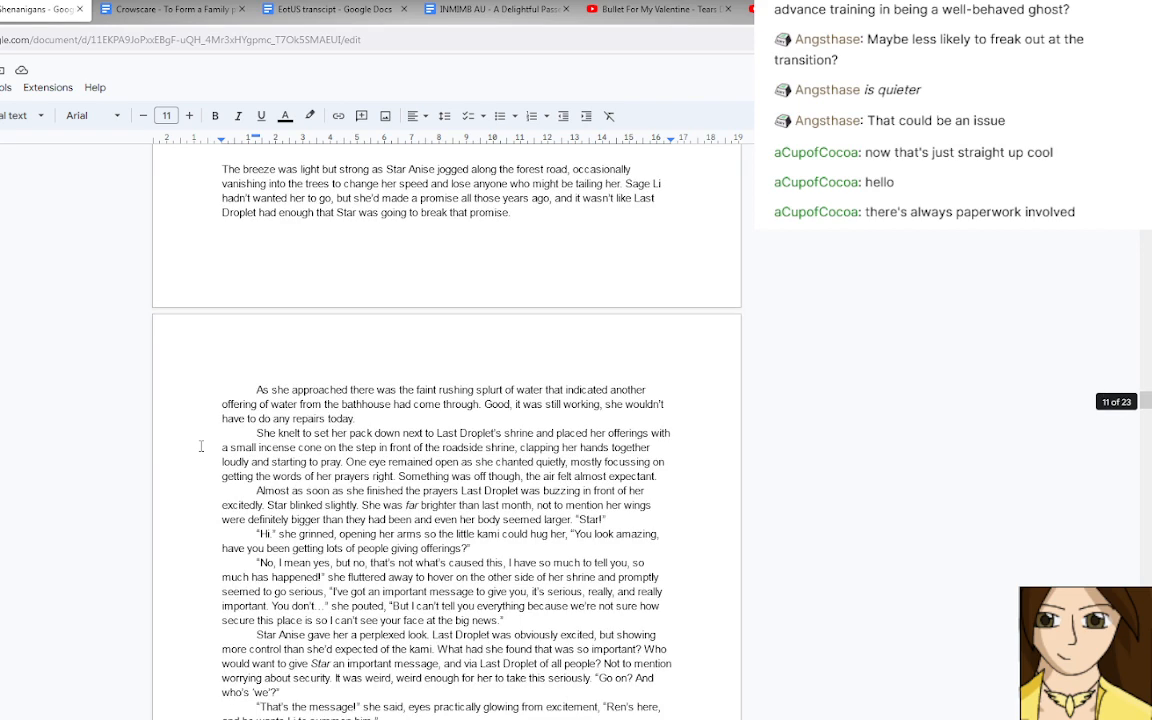
scroll(201, 446, "up", 1)
scroll(201, 446, "down", 1)
scroll(201, 446, "down", 2)
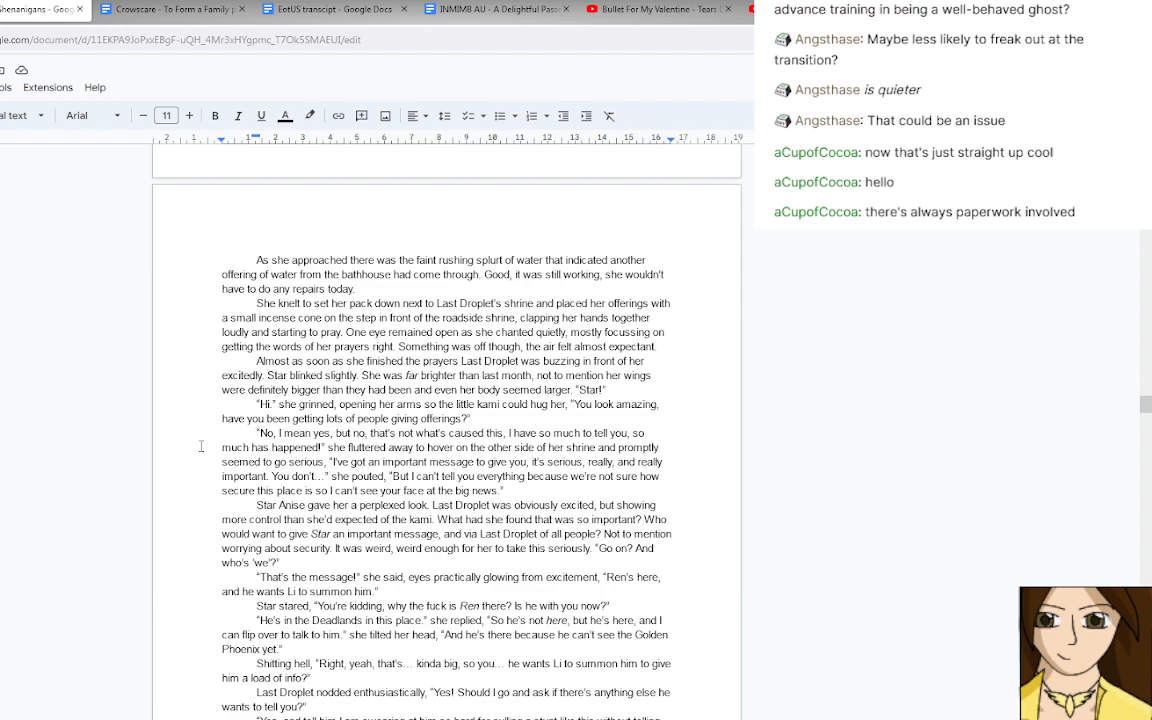
scroll(201, 446, "down", 13)
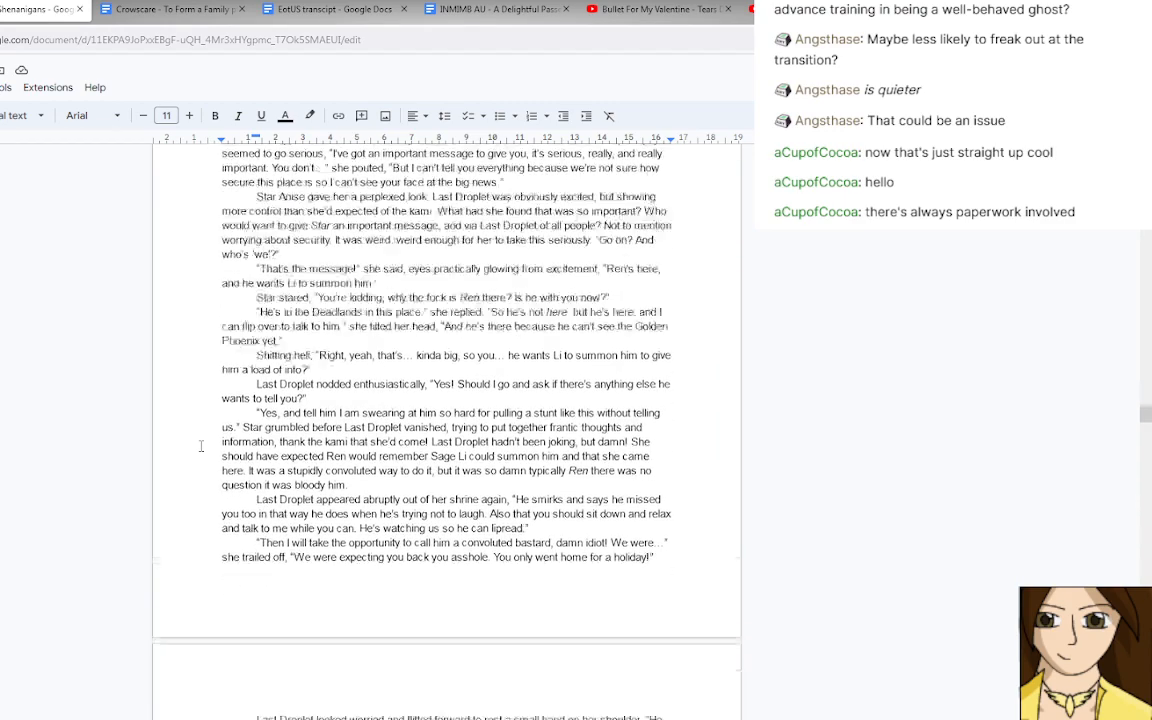
scroll(200, 445, "down", 1)
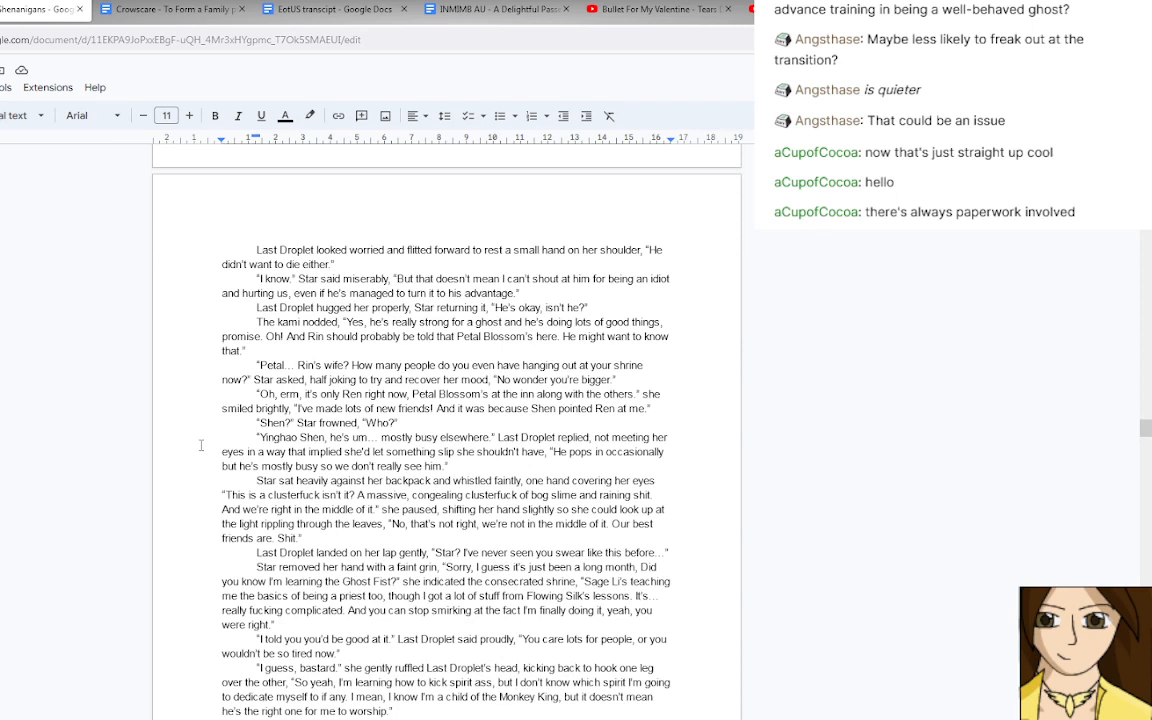
scroll(200, 445, "down", 10)
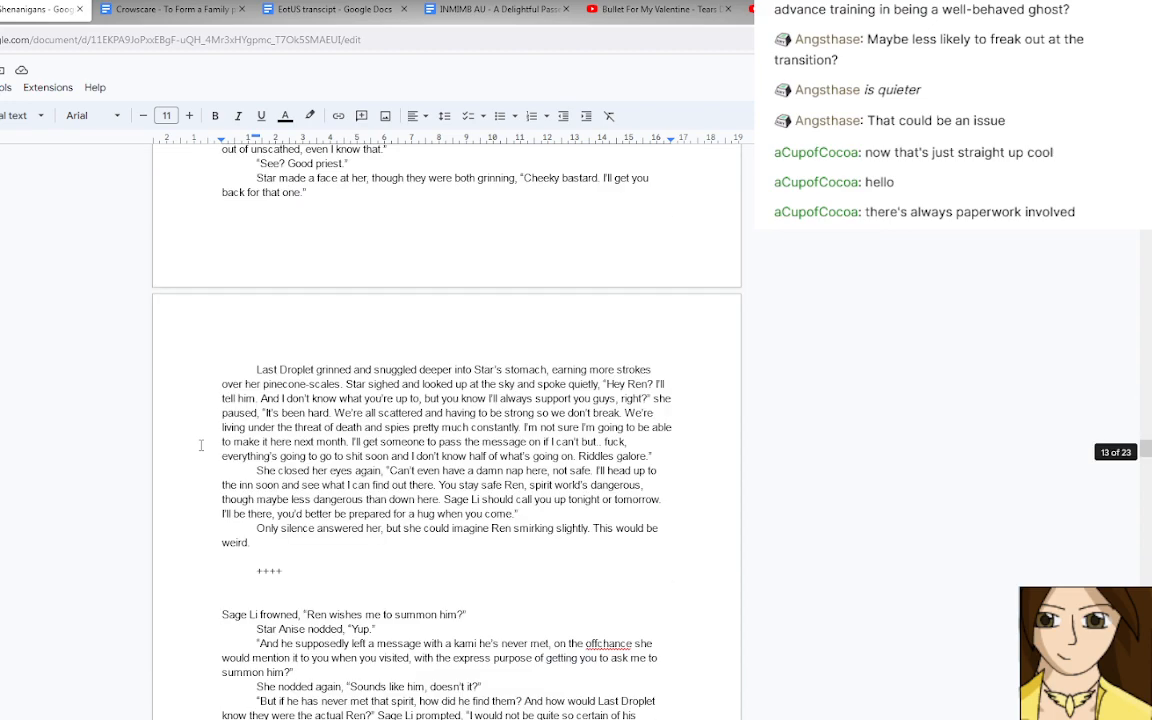
Examine the scene where Sage Li prepares the candle circle and summons Ren.
scroll(200, 445, "down", 7)
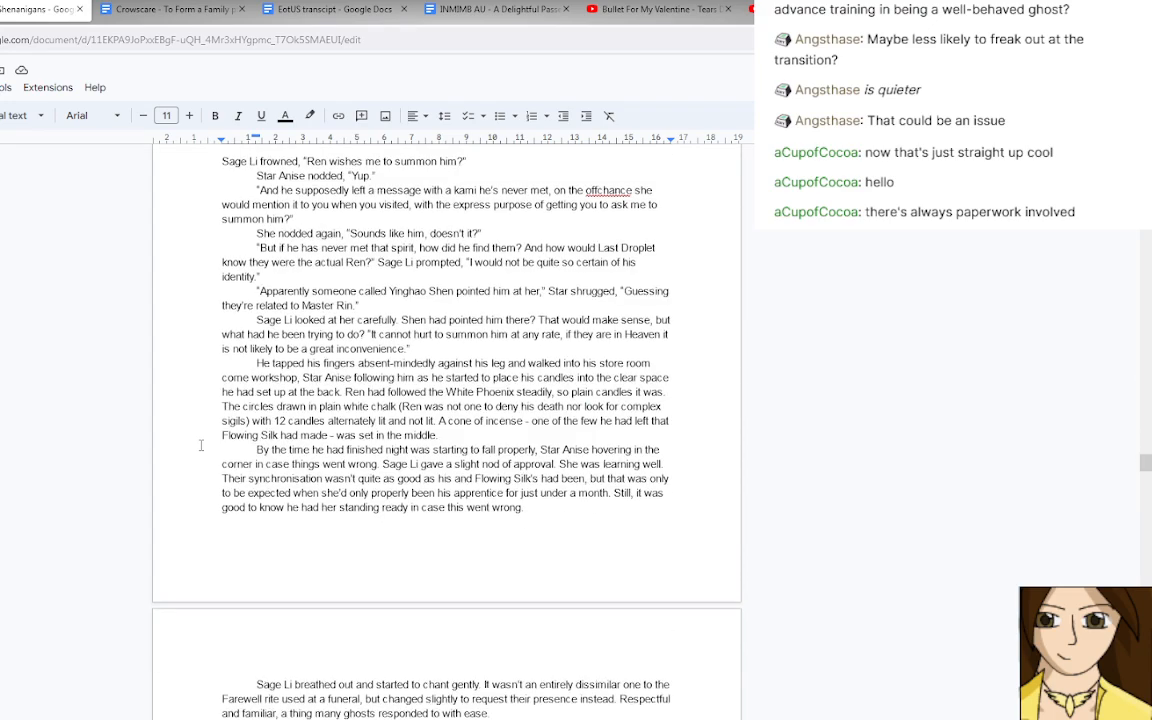
scroll(200, 445, "up", 2)
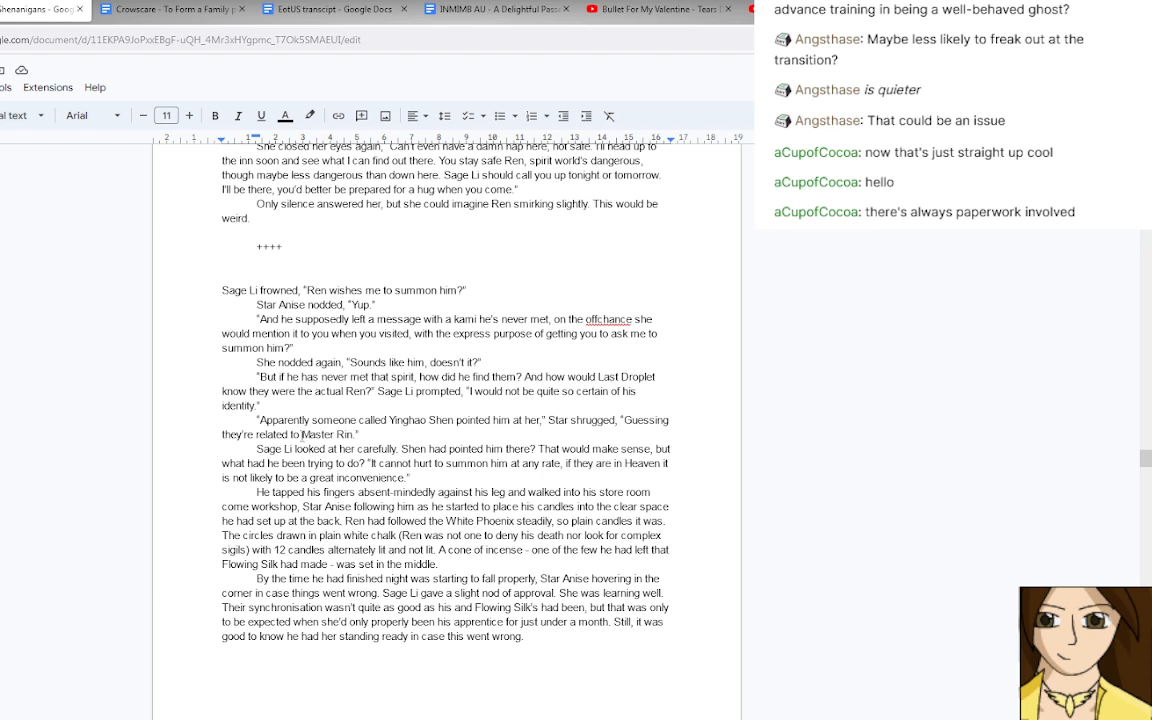
scroll(329, 449, "down", 2)
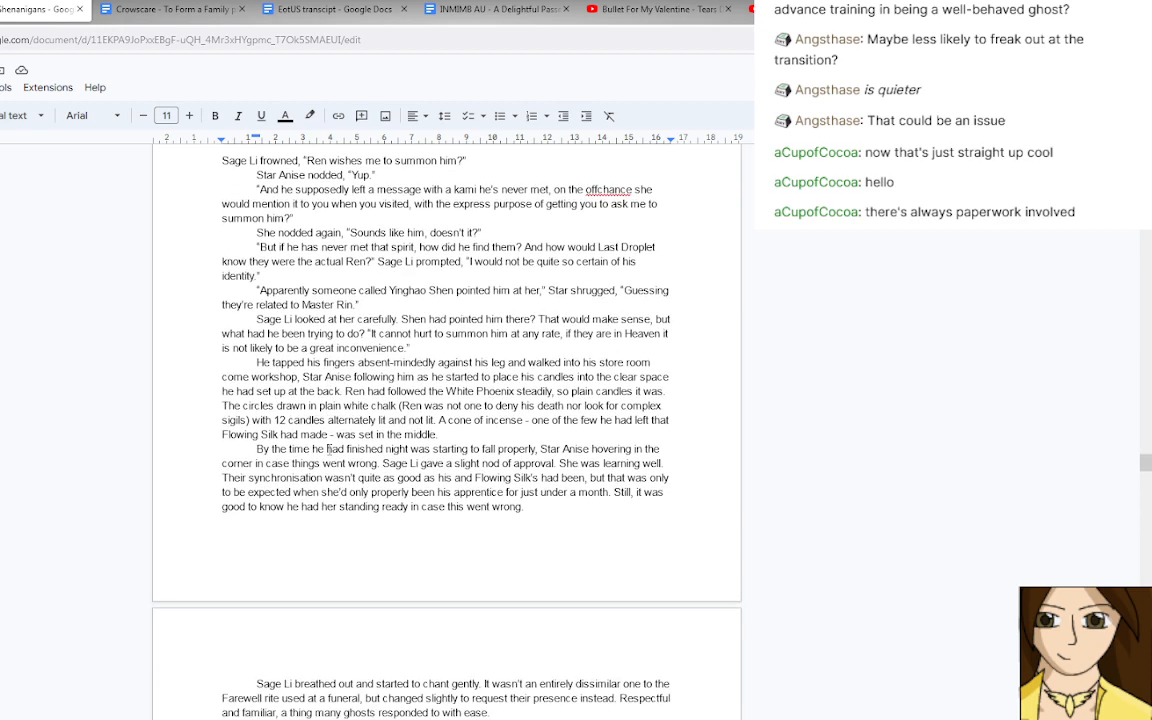
scroll(329, 449, "down", 2)
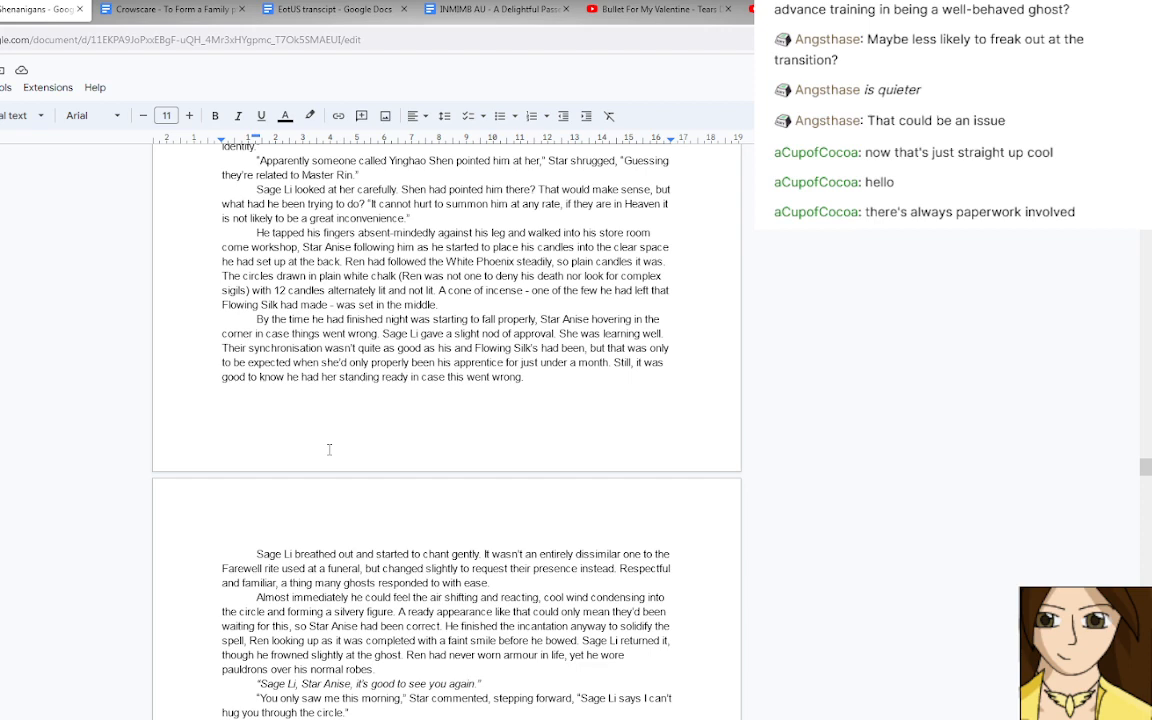
scroll(329, 449, "down", 2)
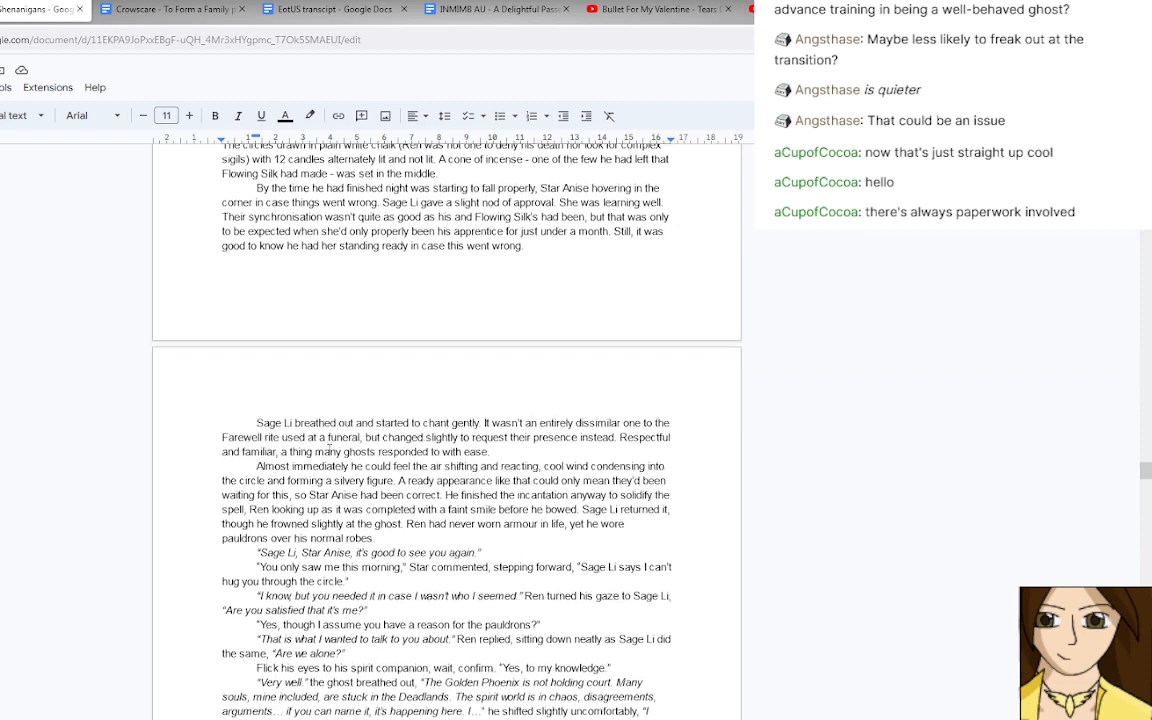
scroll(329, 445, "down", 2)
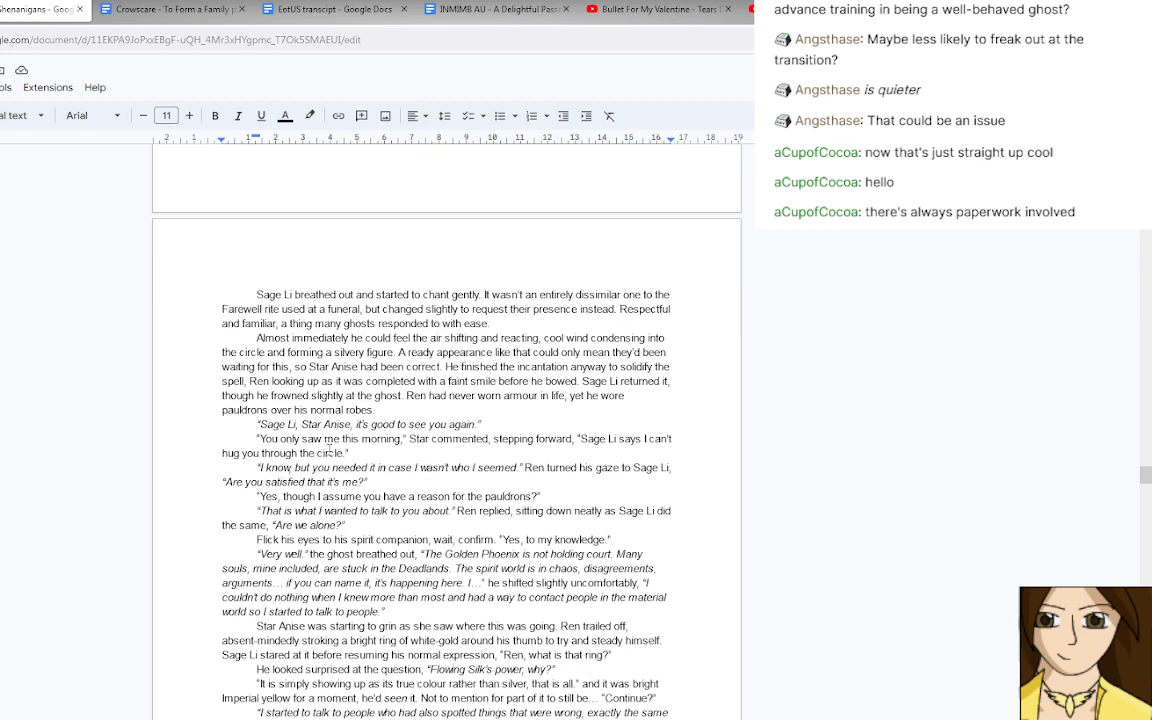
Read Ren's summoned conversation with Sage Li and the scenes around his visit to the White Phoenix's palace.
scroll(329, 450, "down", 1)
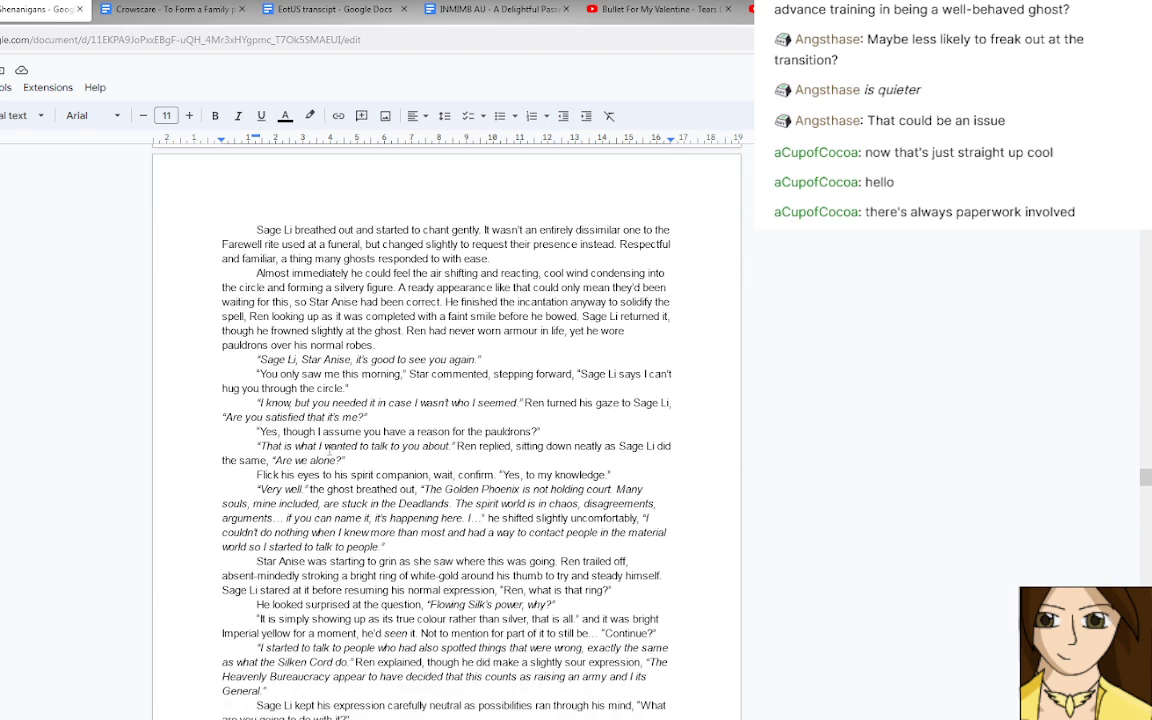
scroll(329, 449, "down", 2)
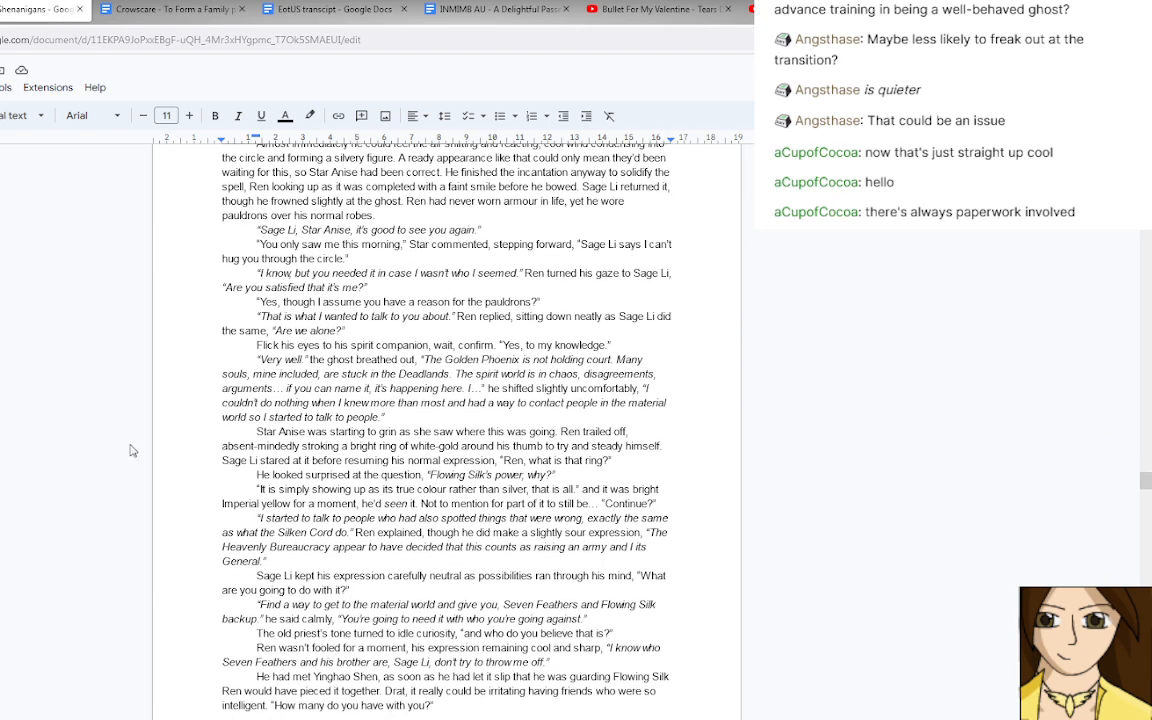
scroll(130, 450, "down", 20)
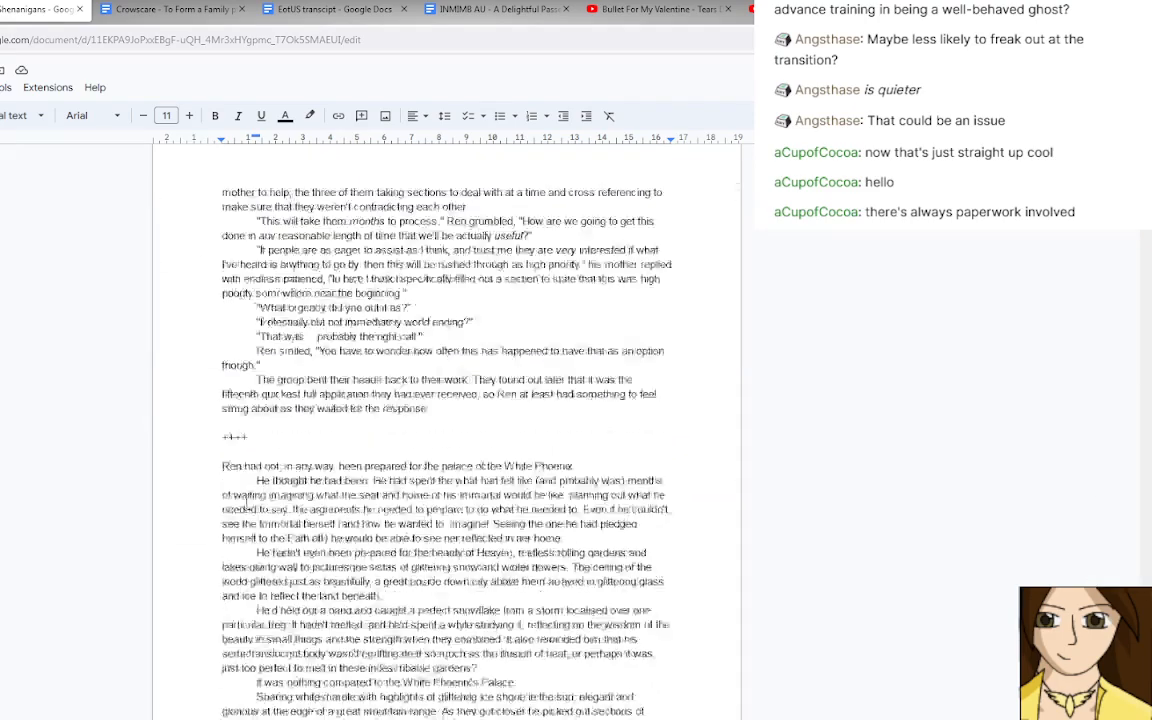
scroll(247, 503, "down", 1)
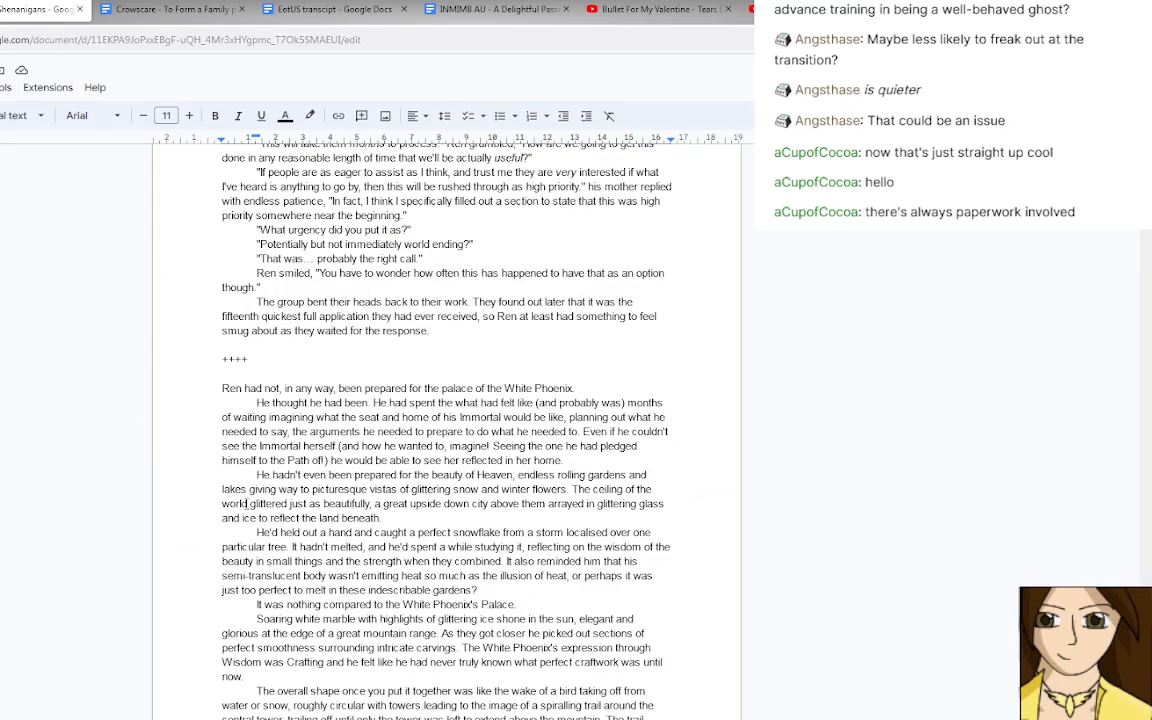
scroll(247, 503, "down", 3)
scroll(247, 505, "down", 10)
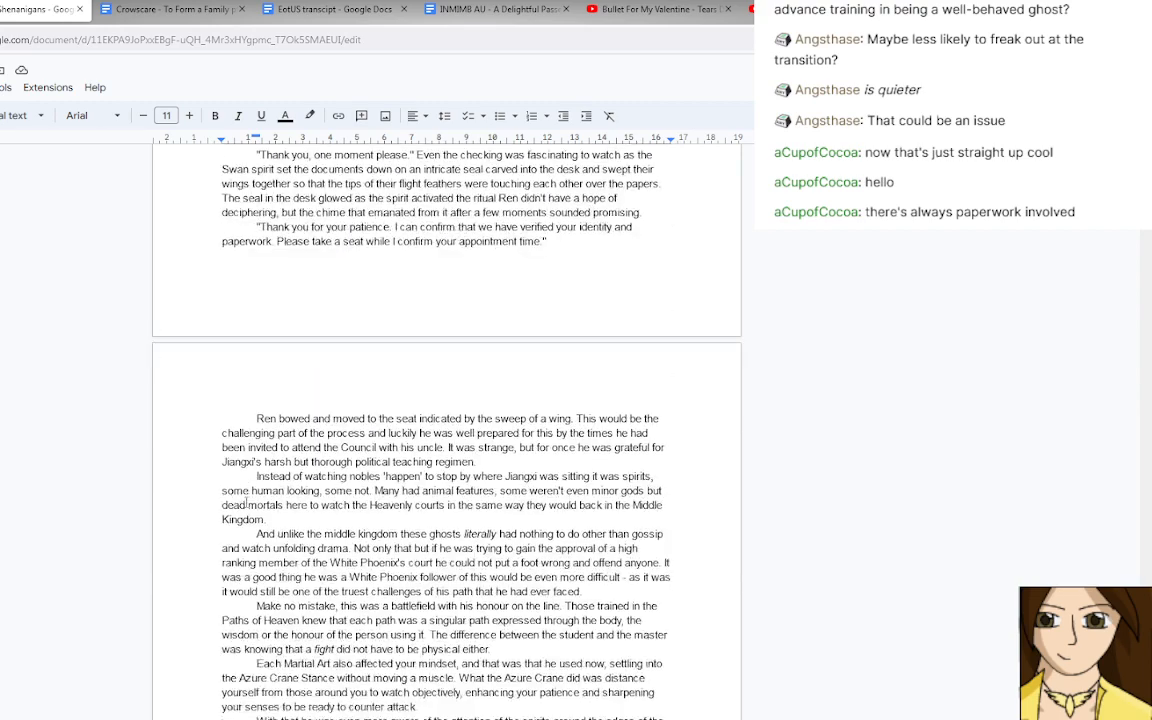
scroll(247, 505, "up", 15)
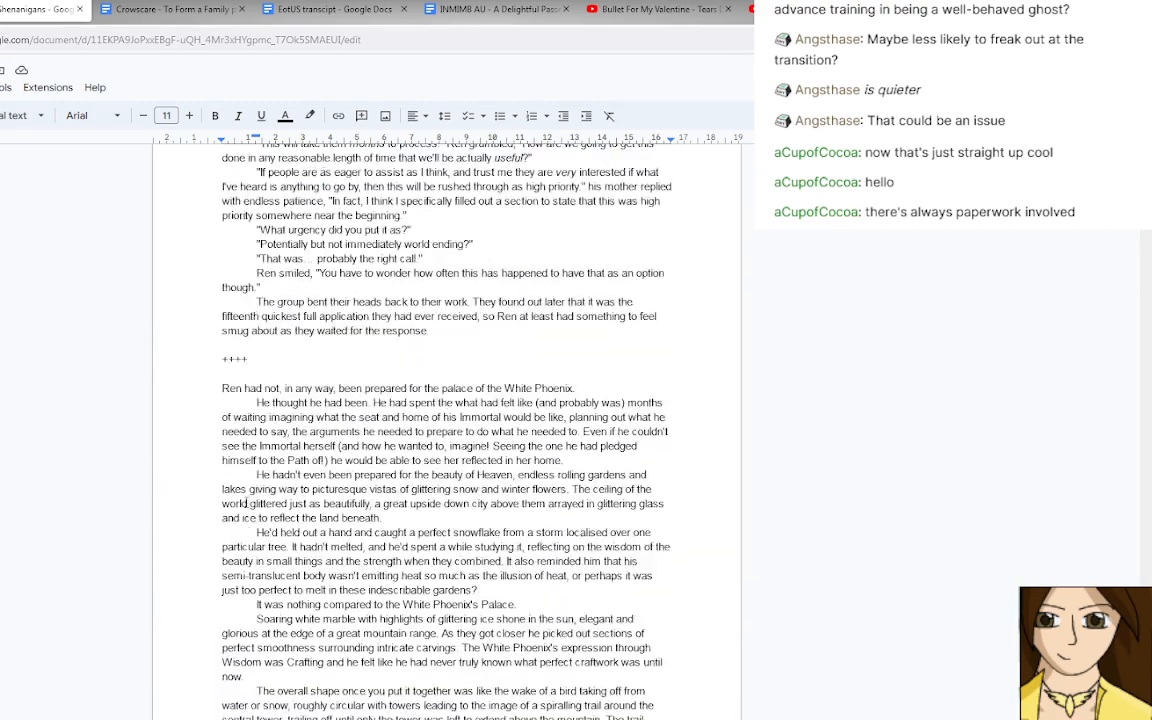
Close "Spirit Party Shenanigans" and reword the last line of Crowscare pt. 2 to begin "That had earned him a look of silent concern".
left_click(81, 9)
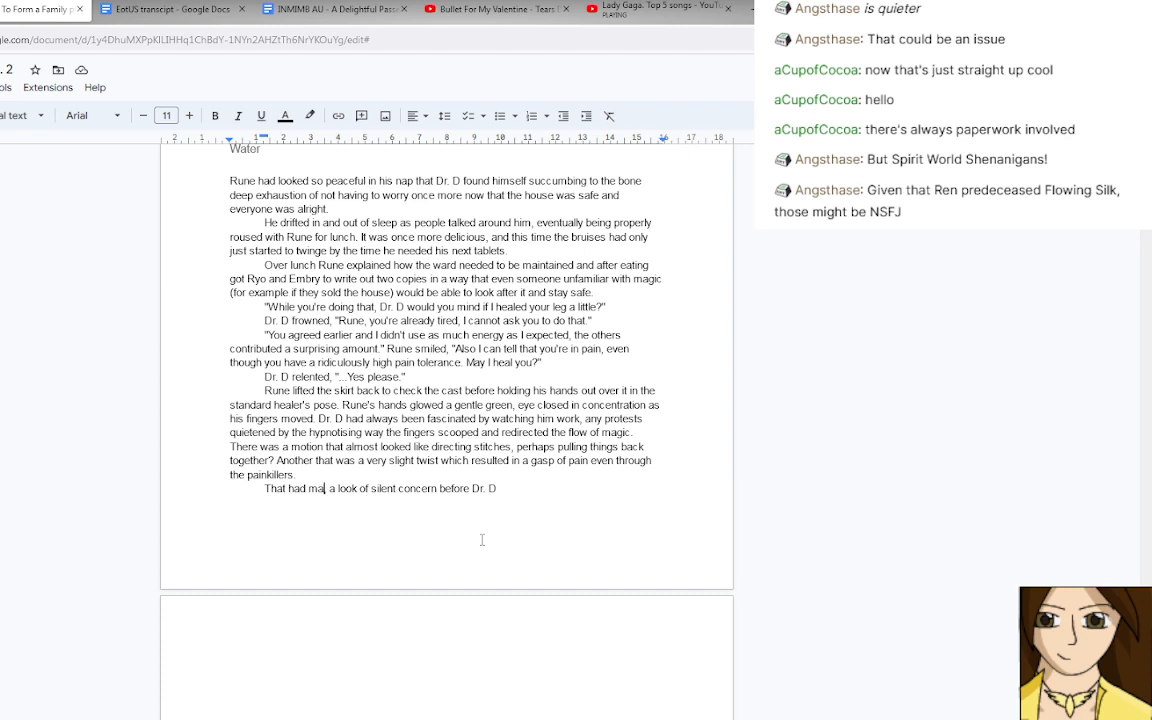
key("BackSpace")
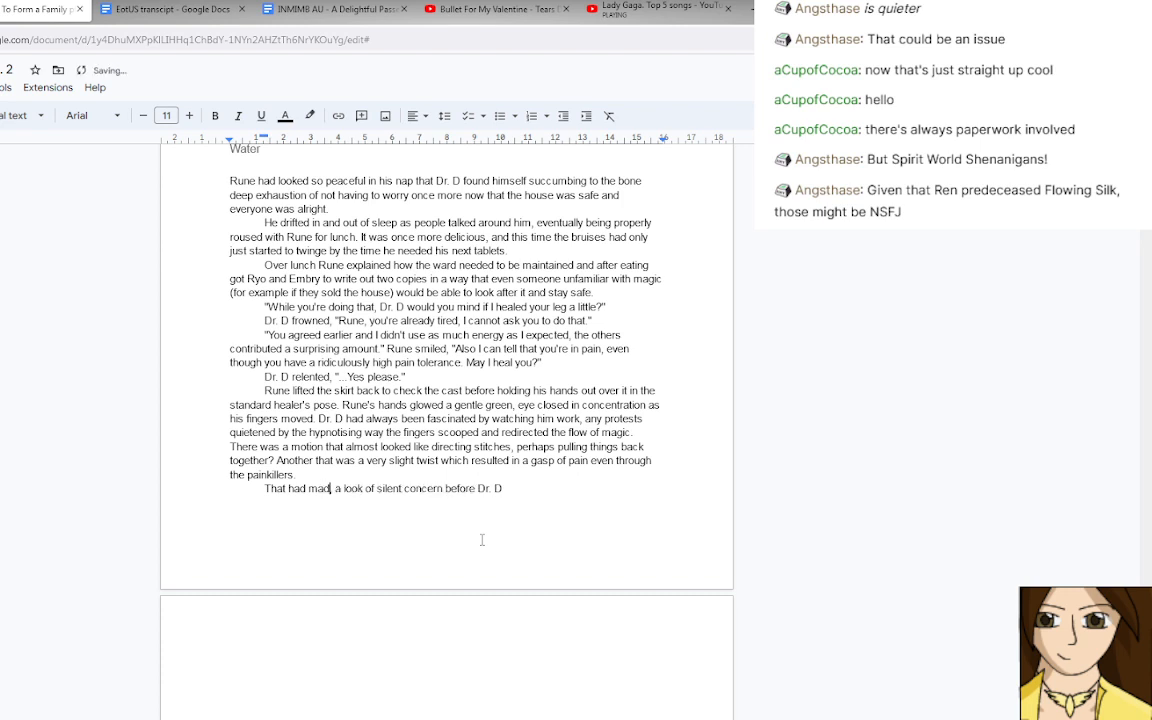
type("de")
key("BackSpace")
key("BackSpace")
key("BackSpace")
key("BackSpace")
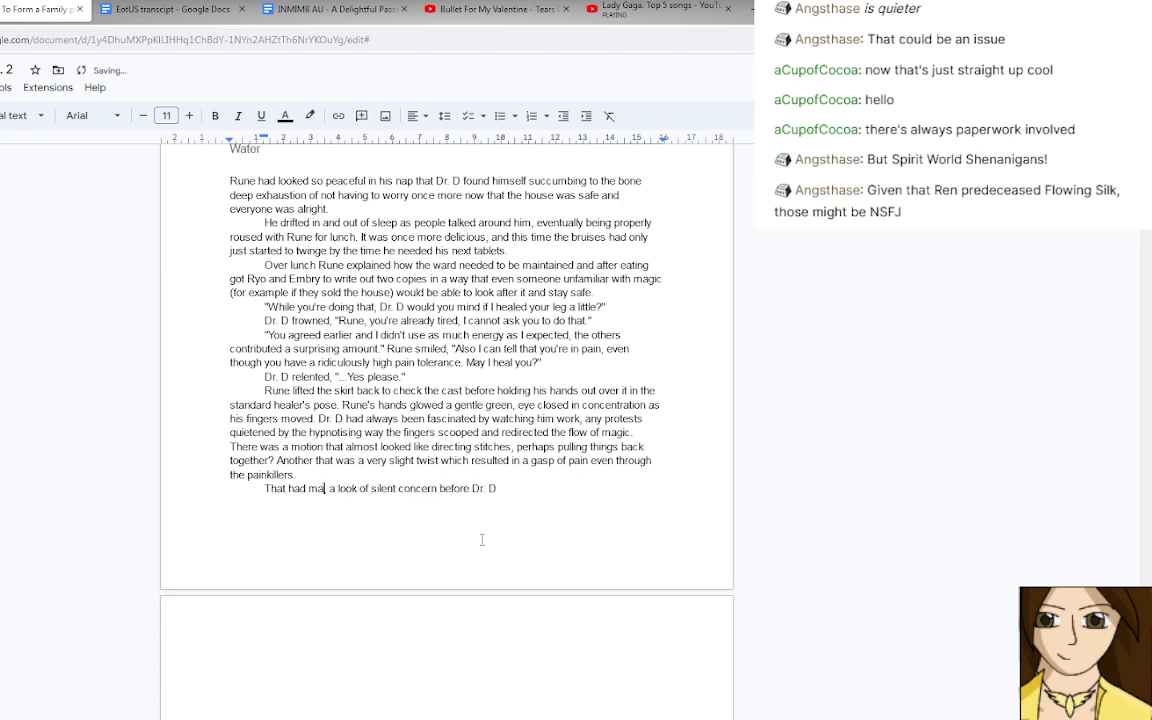
type("earned h")
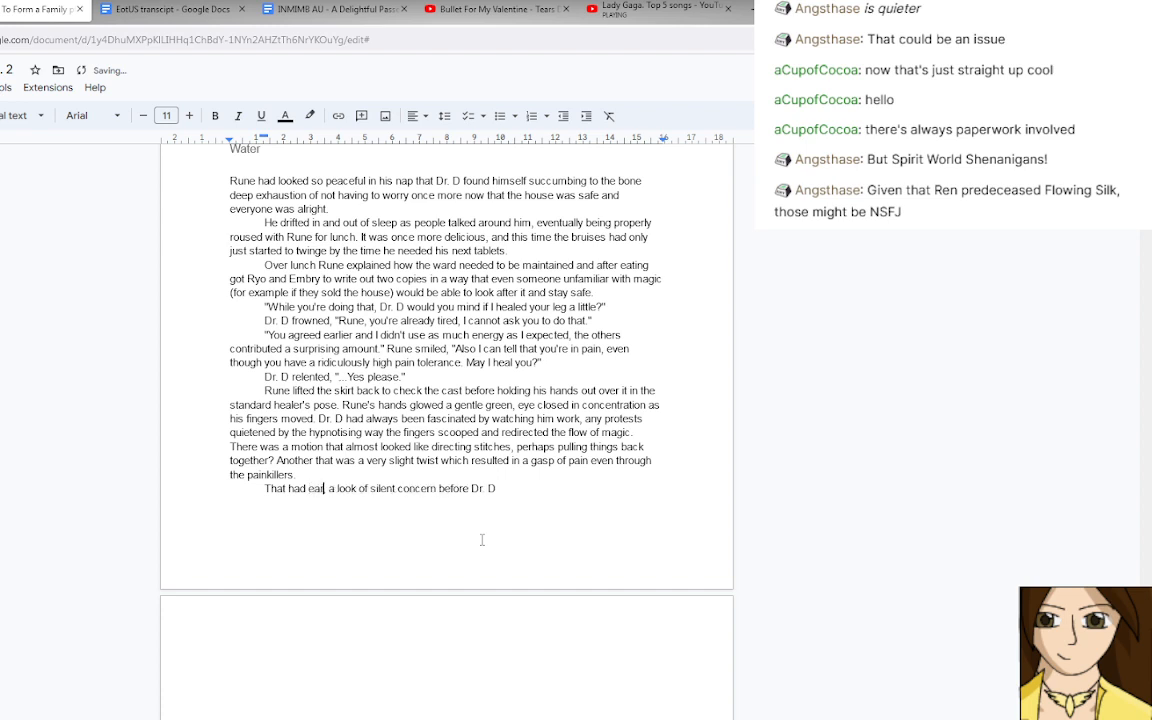
type("im")
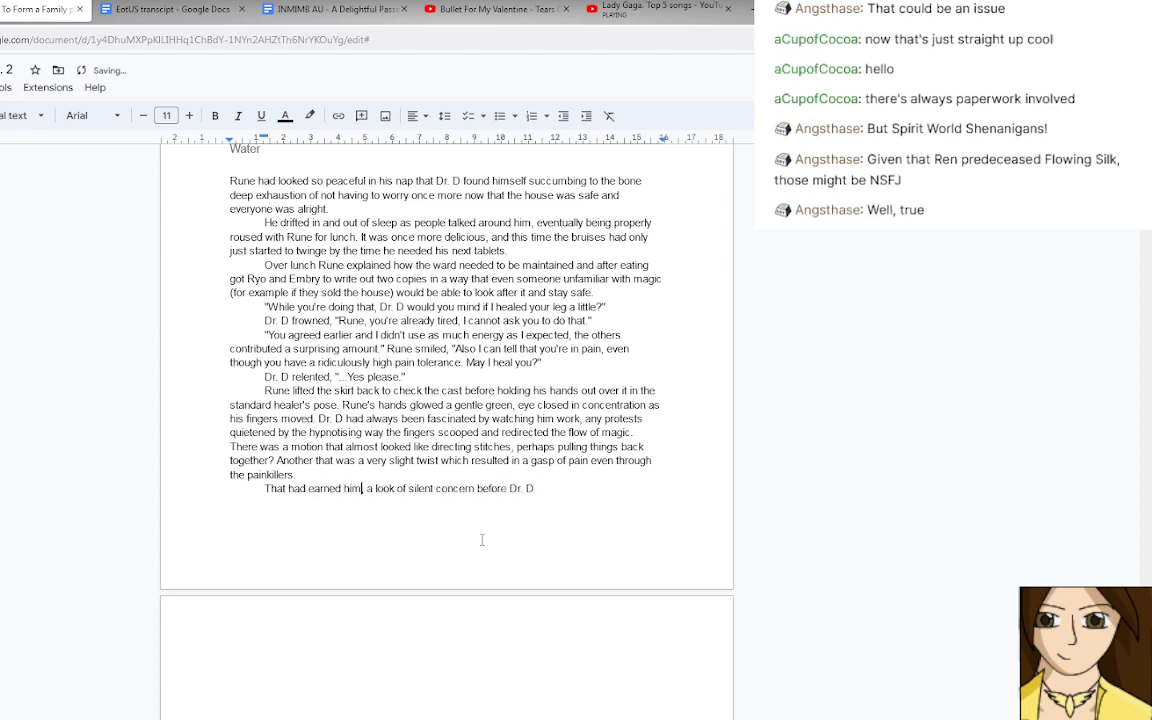
Complete the sentence after "before Dr. D" with "gave the signal for 'all fine'.".
key("End")
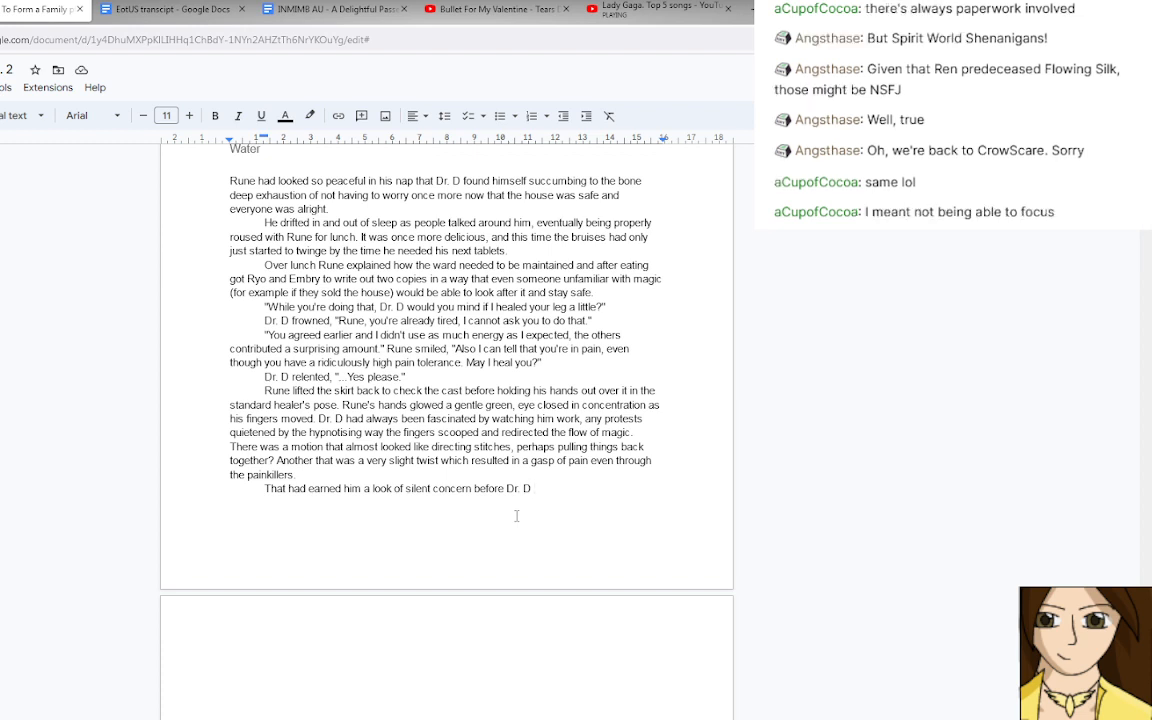
type("gave the sig")
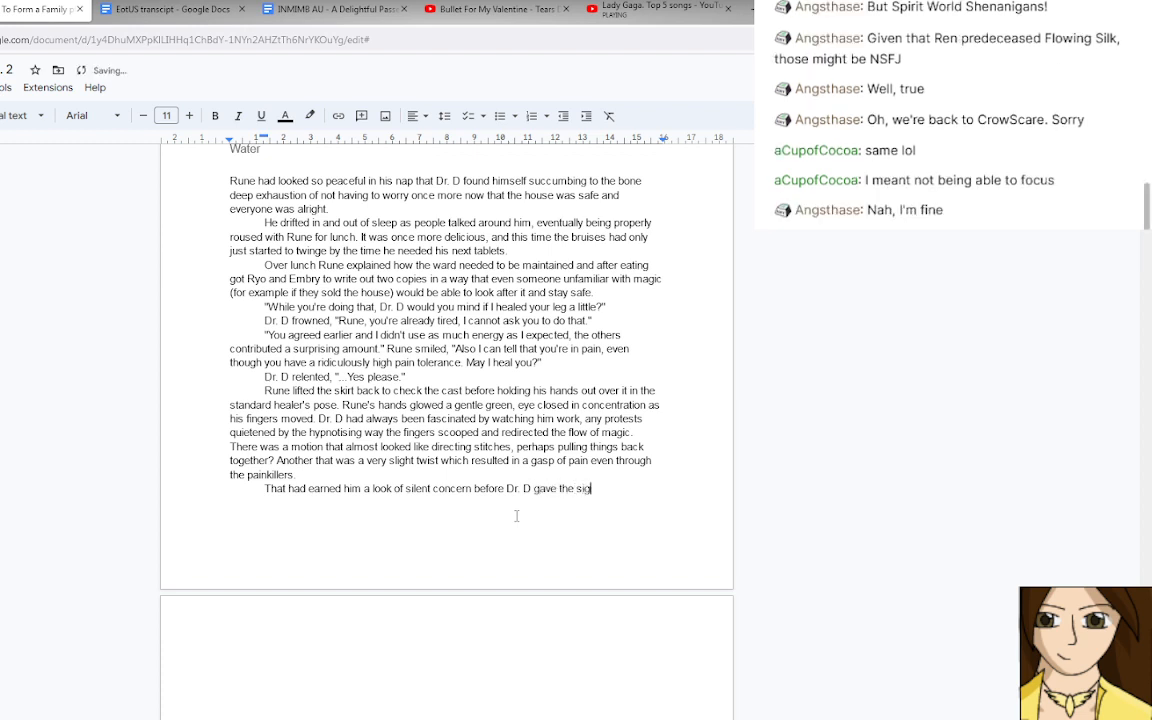
type("nal for 'all fine'")
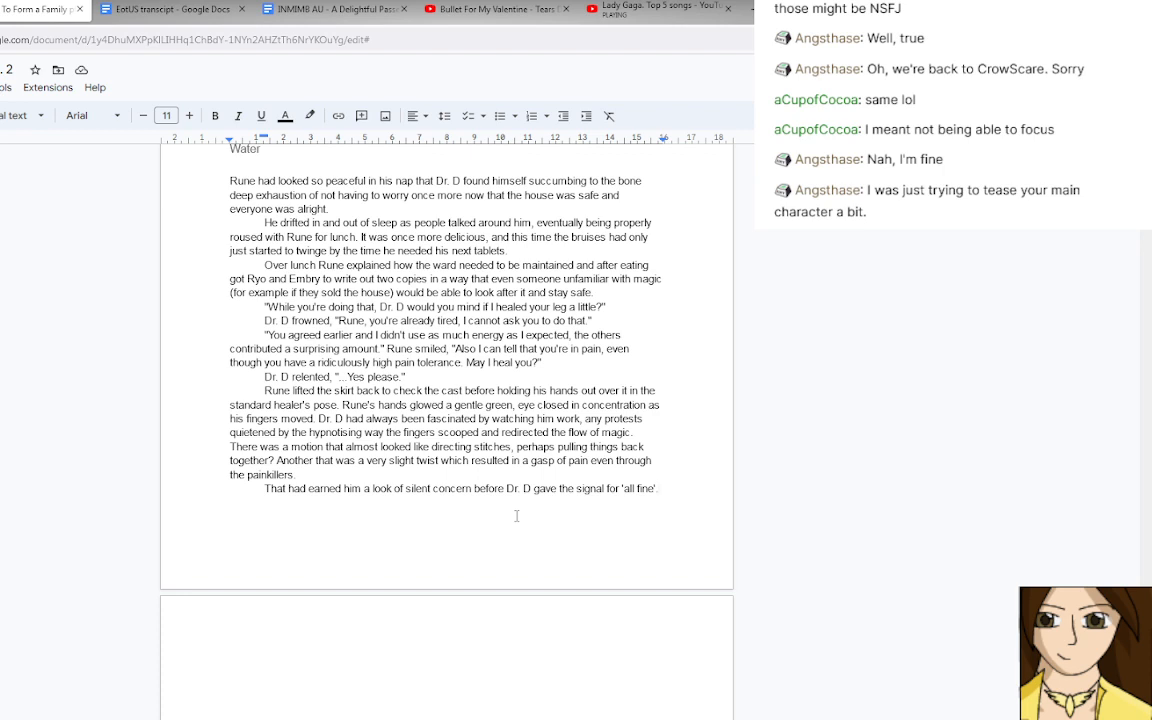
type(".")
Continue the paragraph with "Rune frowned and finished up the section he'd been working on,".
key("Return")
type("Rune.")
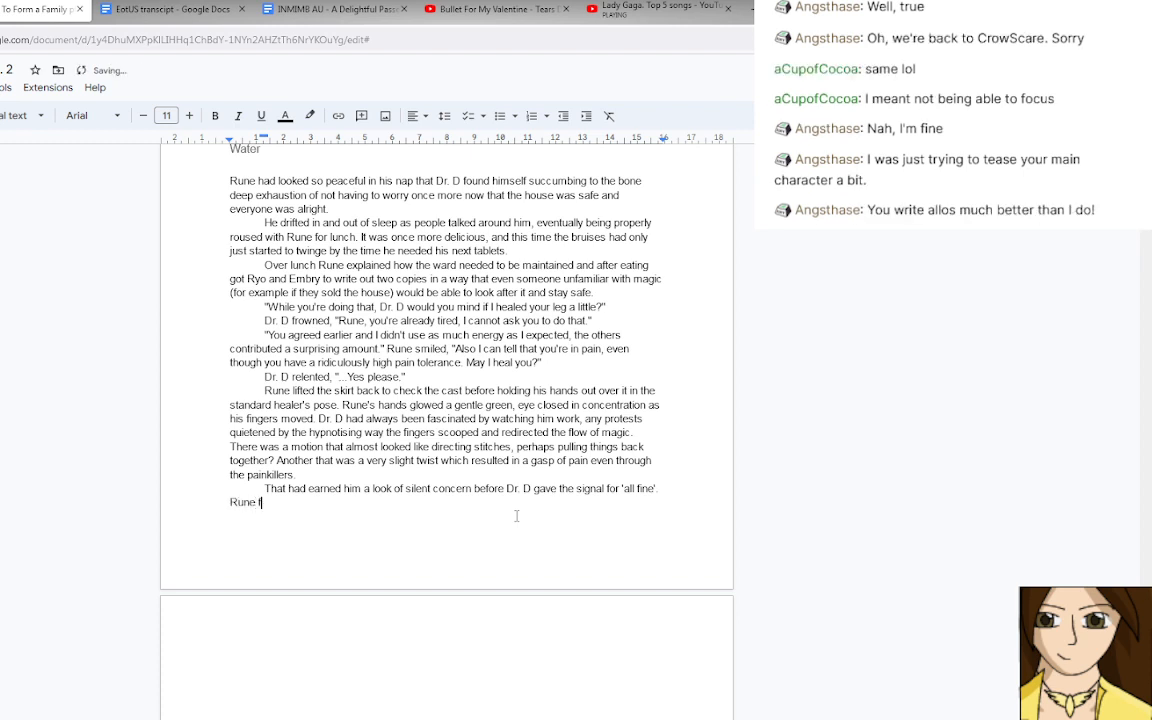
type(" frowned and finished u")
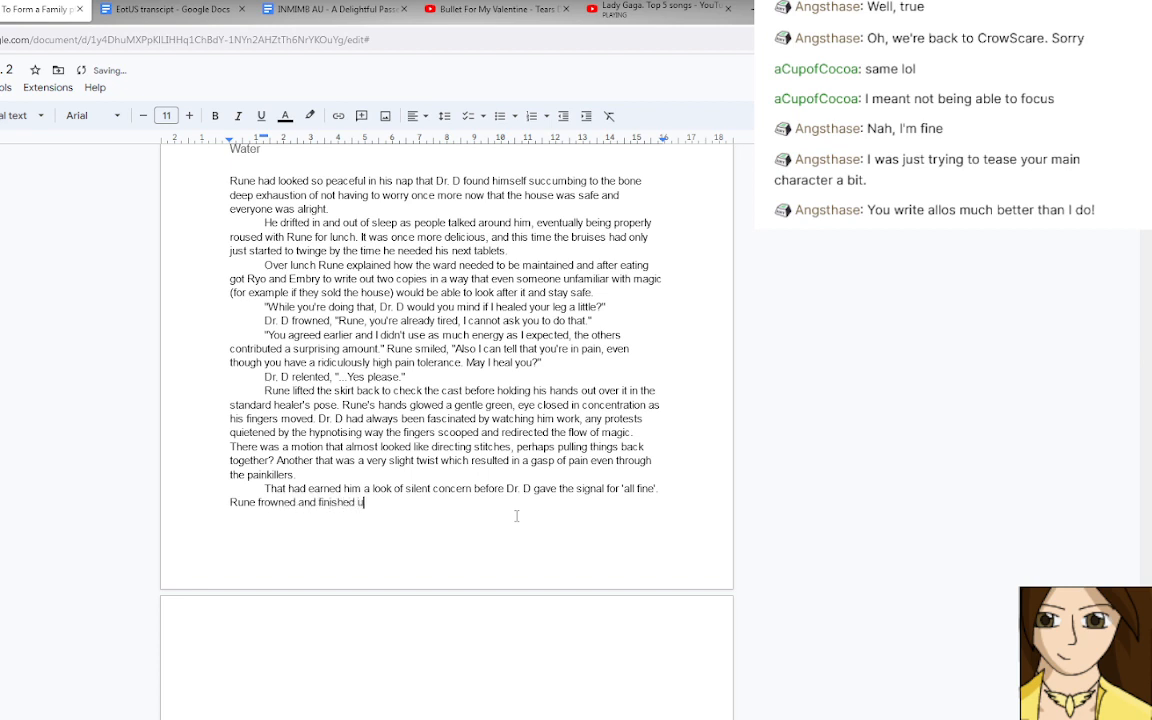
type("p the sectio")
type("n he'd been workin")
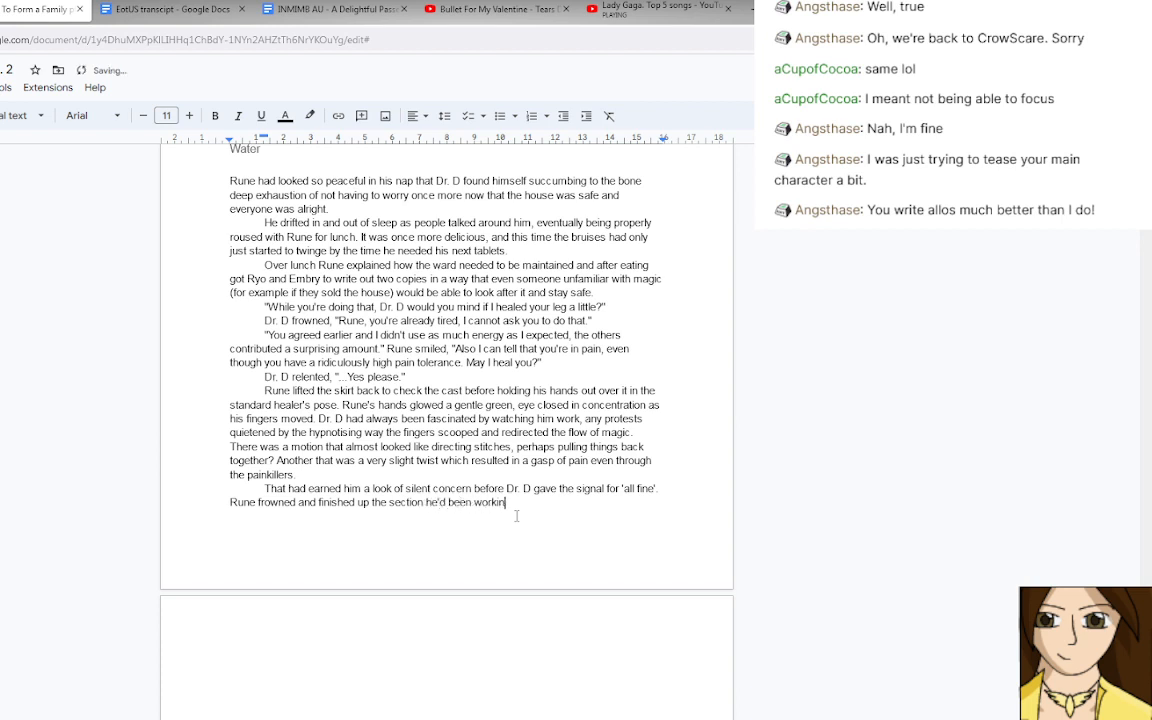
type("g on, blessed coolness spreadin")
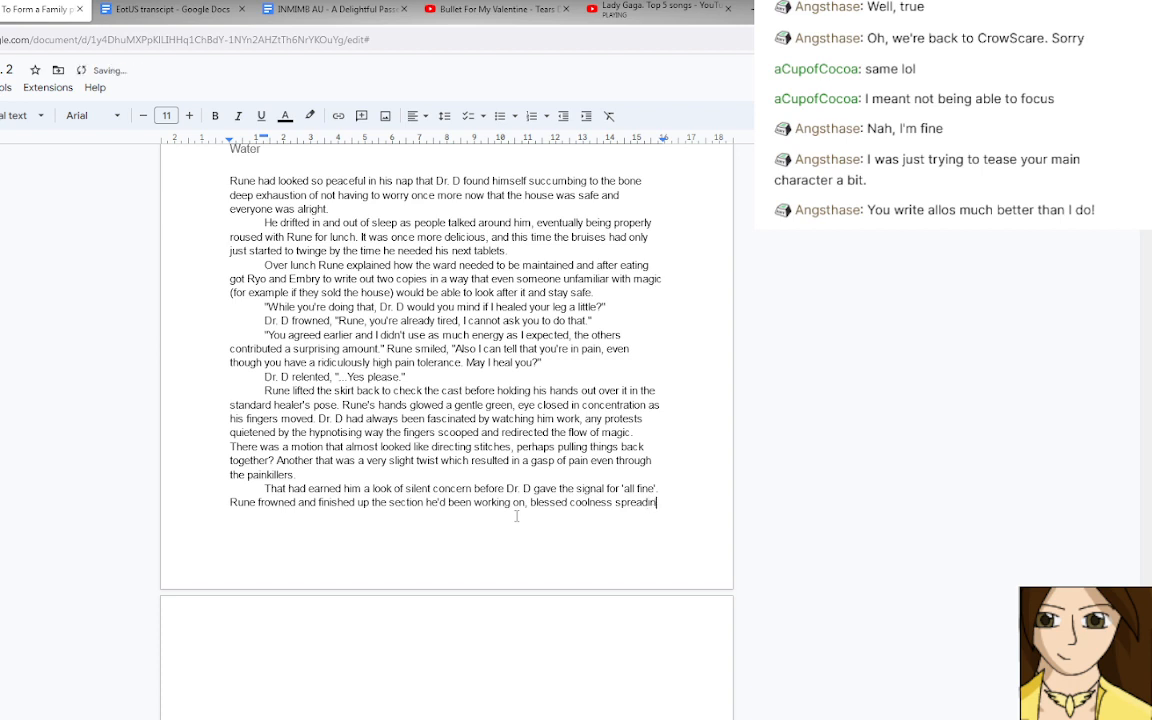
type("g")
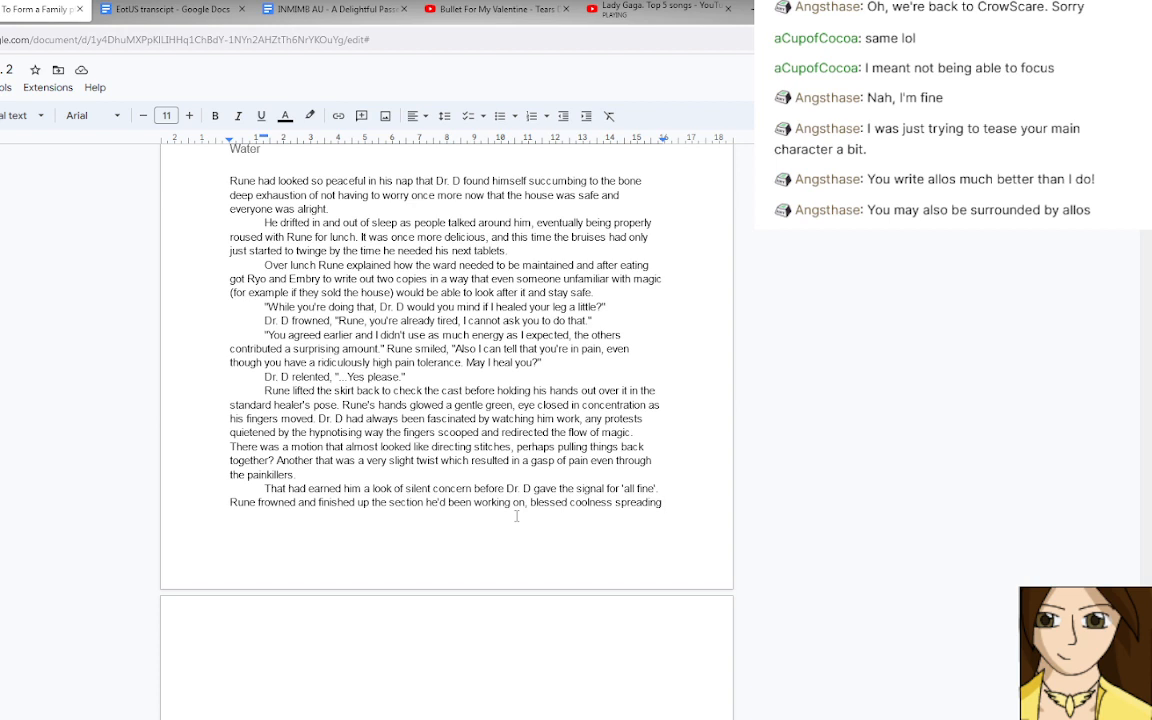
key("BackSpace")
key("BackSpace")
key("BackSpace")
key("BackSpace")
key("BackSpace")
key("BackSpace")
key("BackSpace")
key("BackSpace")
key("BackSpace")
key("BackSpace")
key("BackSpace")
key("BackSpace")
key("BackSpace")
key("BackSpace")
key("BackSpace")
key("BackSpace")
key("BackSpace")
key("BackSpace")
key("BackSpace")
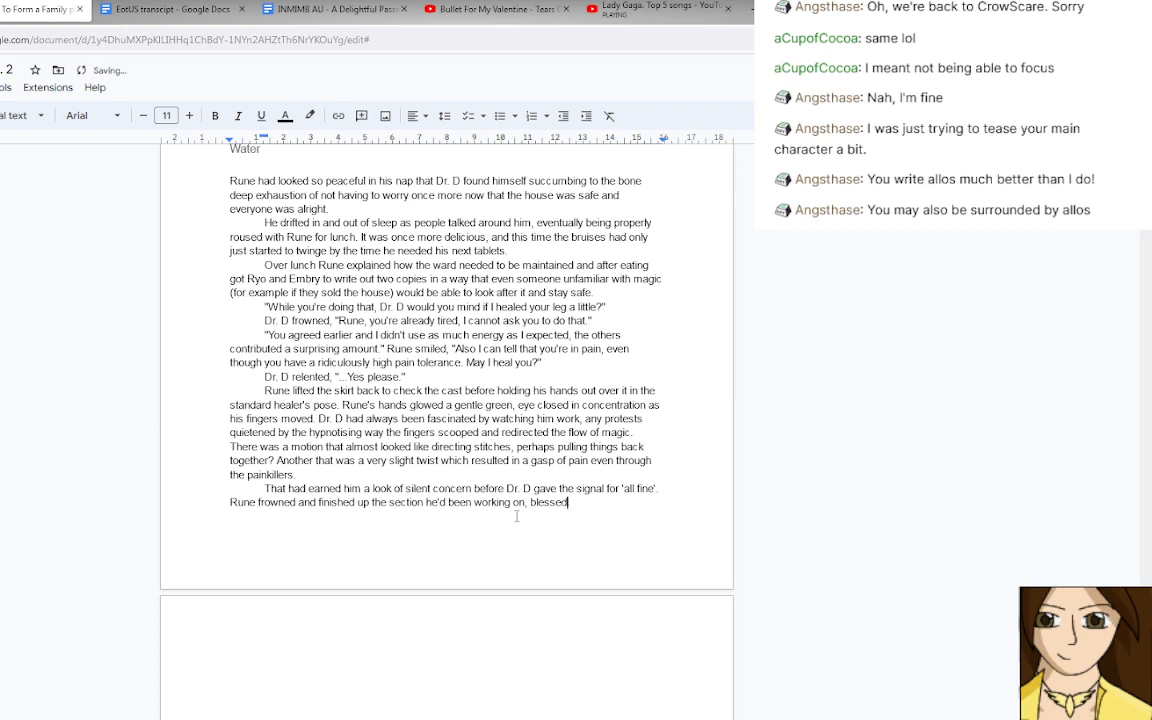
key("BackSpace")
key("BackSpace")
key("BackSpace")
key("BackSpace")
key("BackSpace")
key("BackSpace")
key("BackSpace")
Extend Rune's sentence with "the green glow fading from his hands as he".
type("the green")
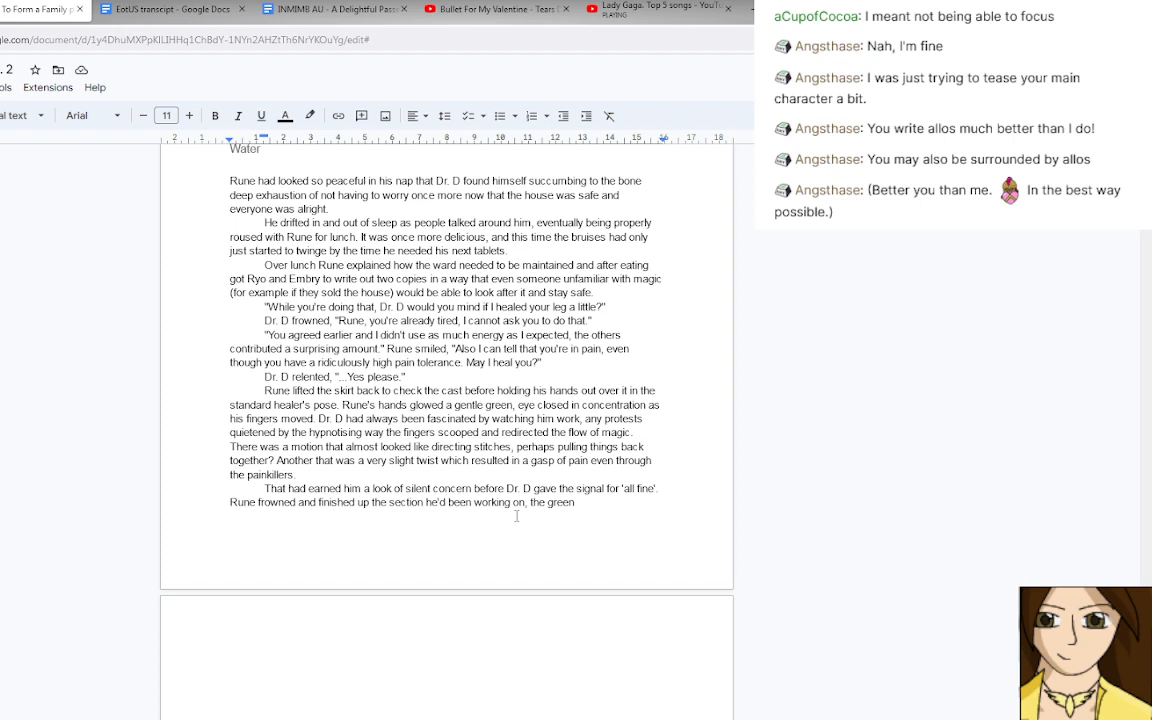
type("glow fading fro")
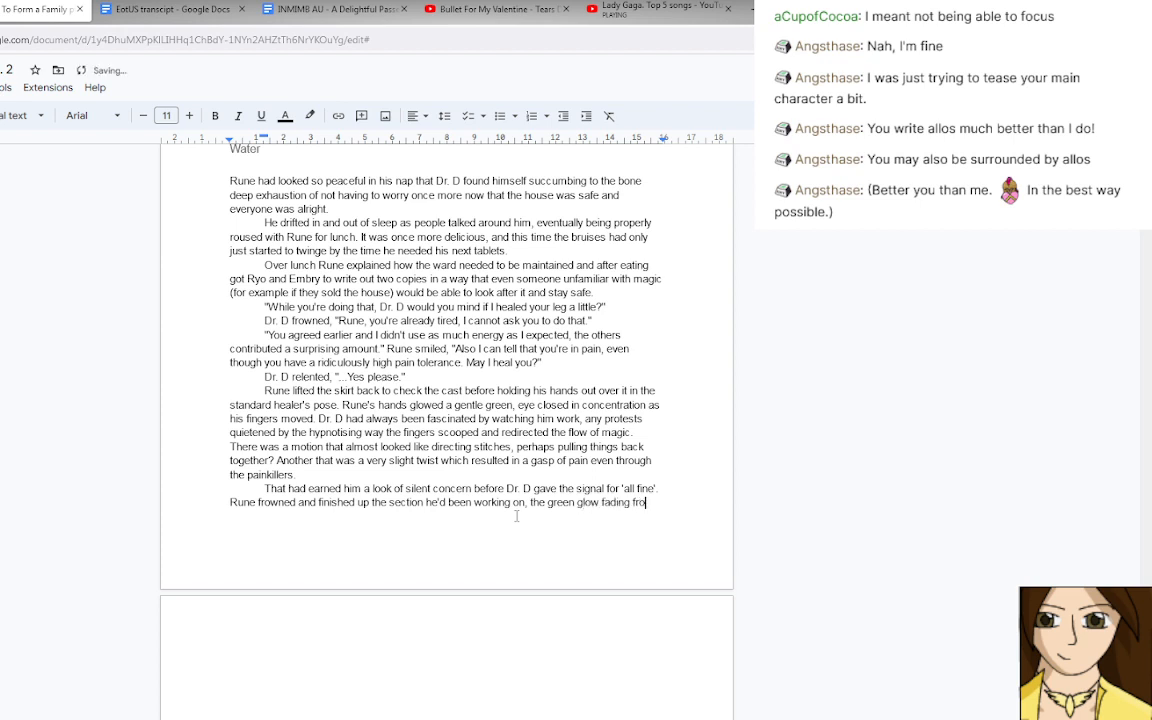
type("m his hands")
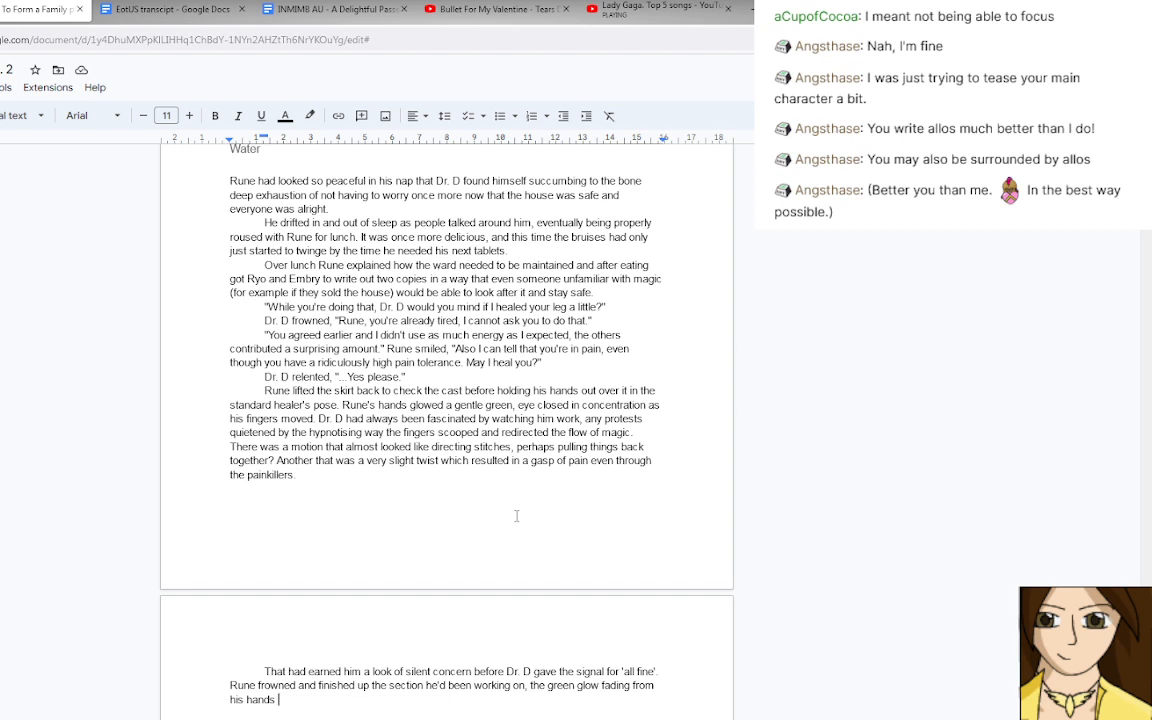
key("BackSpace")
type(". \"I")
key("BackSpace")
key("BackSpace")
key("BackSpace")
key("BackSpace")
type("as he smoother")
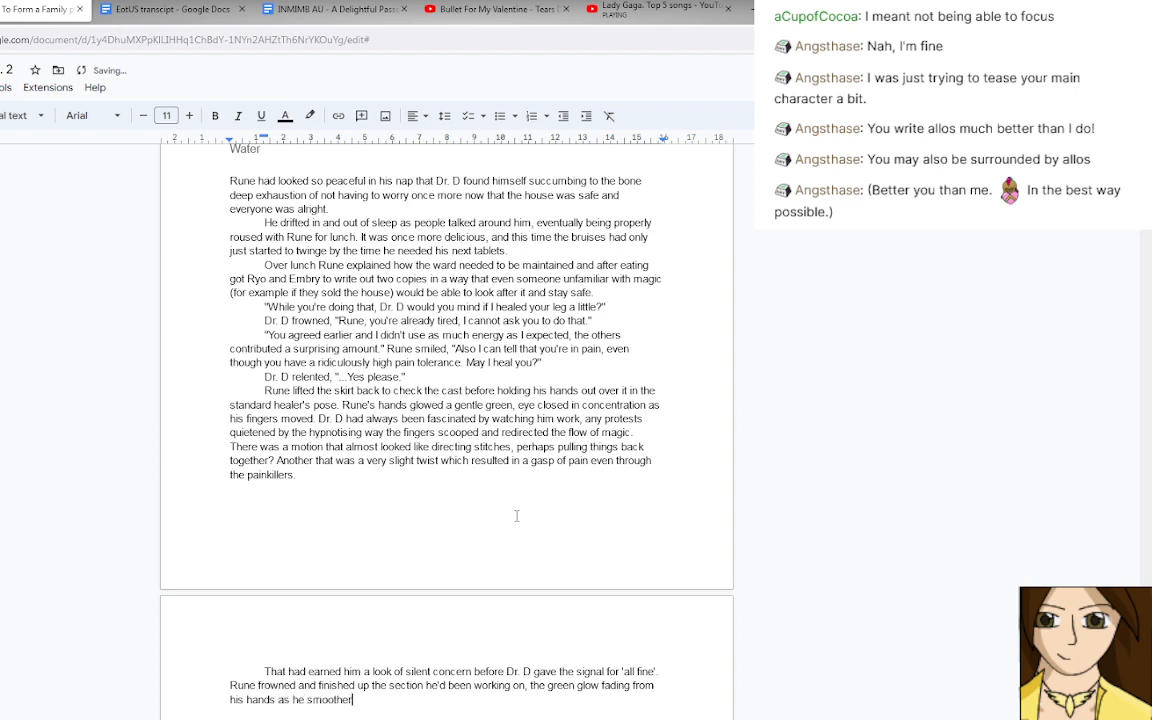
key("BackSpace")
type("d")
type("something.")
key("BackSpace")
type("down over the ")
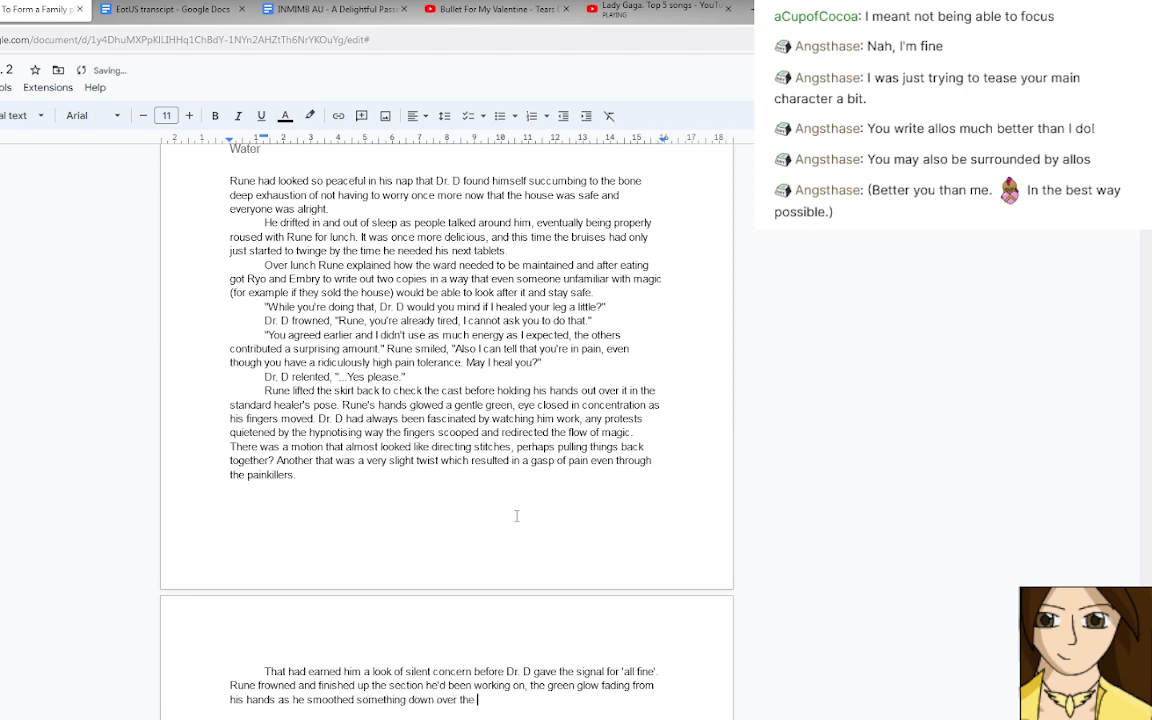
type("cast.")
key("BackSpace")
key("BackSpace")
key("BackSpace")
key("BackSpace")
key("BackSpace")
key("BackSpace")
key("BackSpace")
key("BackSpace")
key("BackSpace")
key("BackSpace")
key("BackSpace")
key("BackSpace")
key("BackSpace")
key("BackSpace")
key("BackSpace")
key("BackSpace")
key("BackSpace")
key("BackSpace")
key("BackSpace")
key("BackSpace")
key("BackSpace")
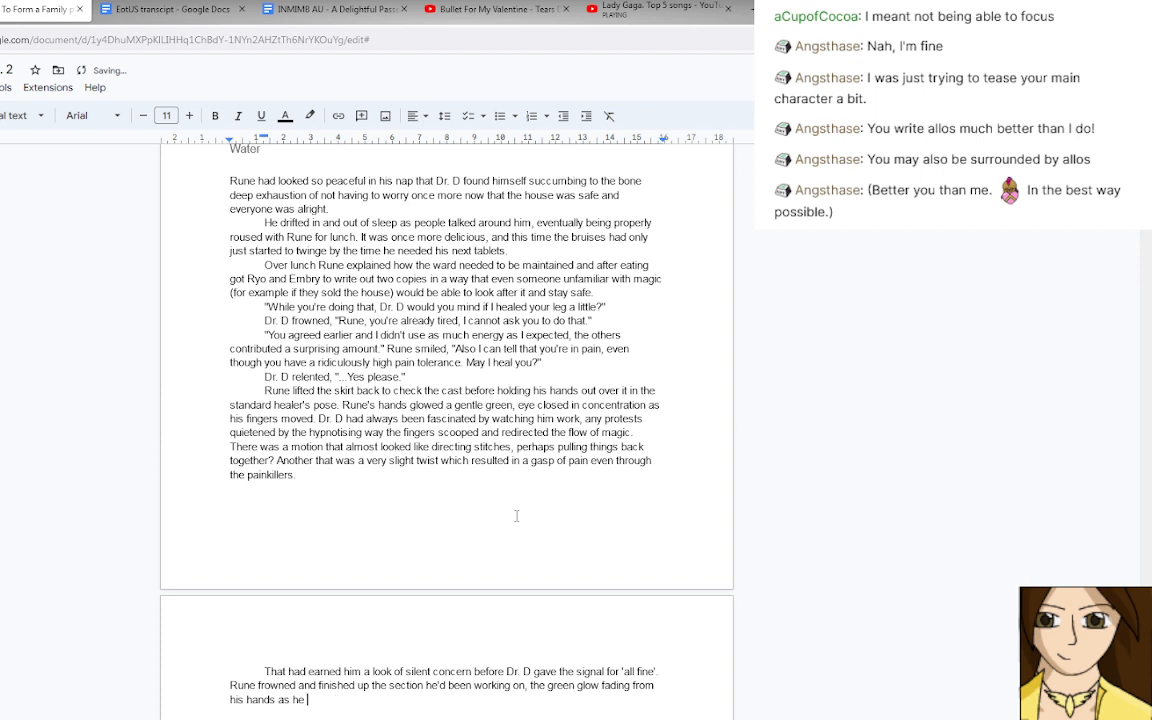
Finish the sentence with "ran his hand over Dr. D's cast in a smoothing motion.".
type("ran his hand over Dr. D's cast ")
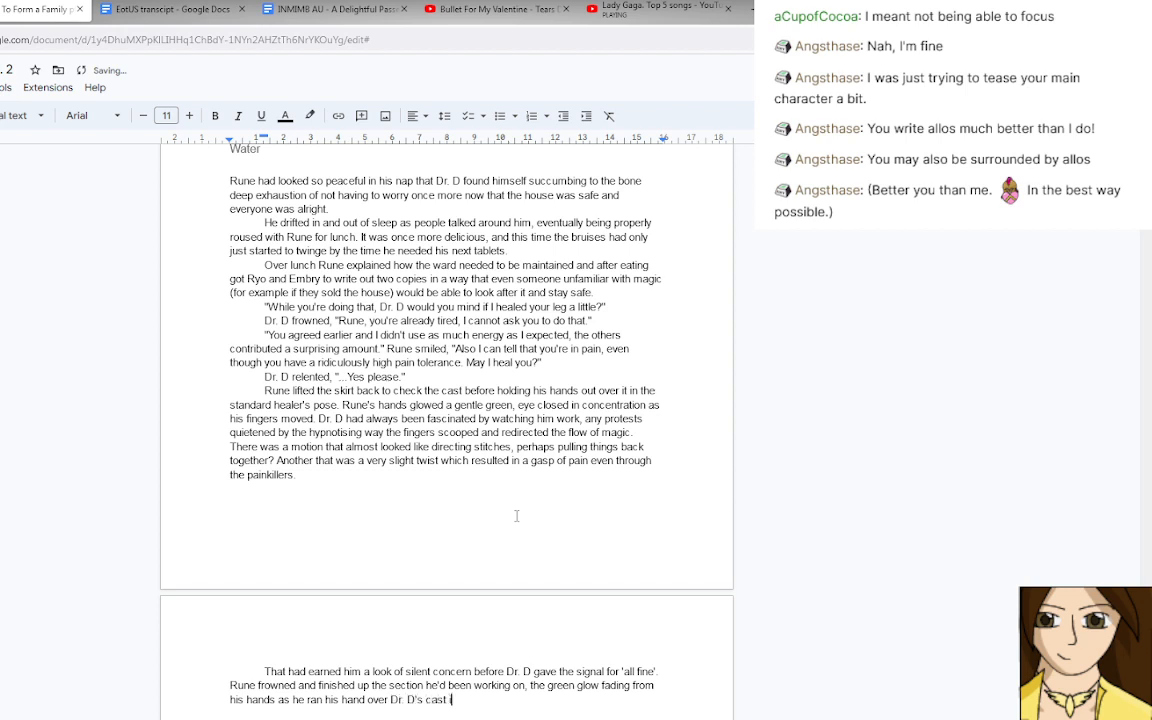
type("in a smoothing motion.")
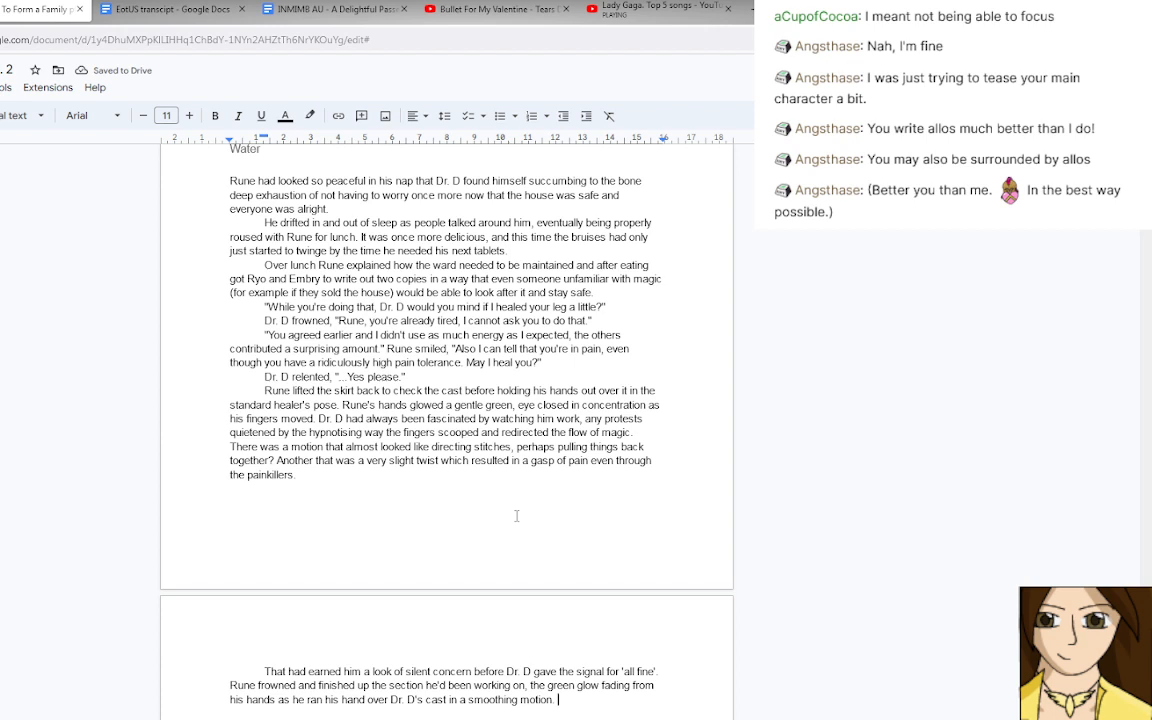
type("\"")
key("BackSpace")
key("BackSpace")
type("\"There,")
key("BackSpace")
key("BackSpace")
key("BackSpace")
key("BackSpace")
key("BackSpace")
key("BackSpace")
key("BackSpace")
Add Rune's spoken line "You've been behaving, good." and start a new paragraph after it.
type("You've been ")
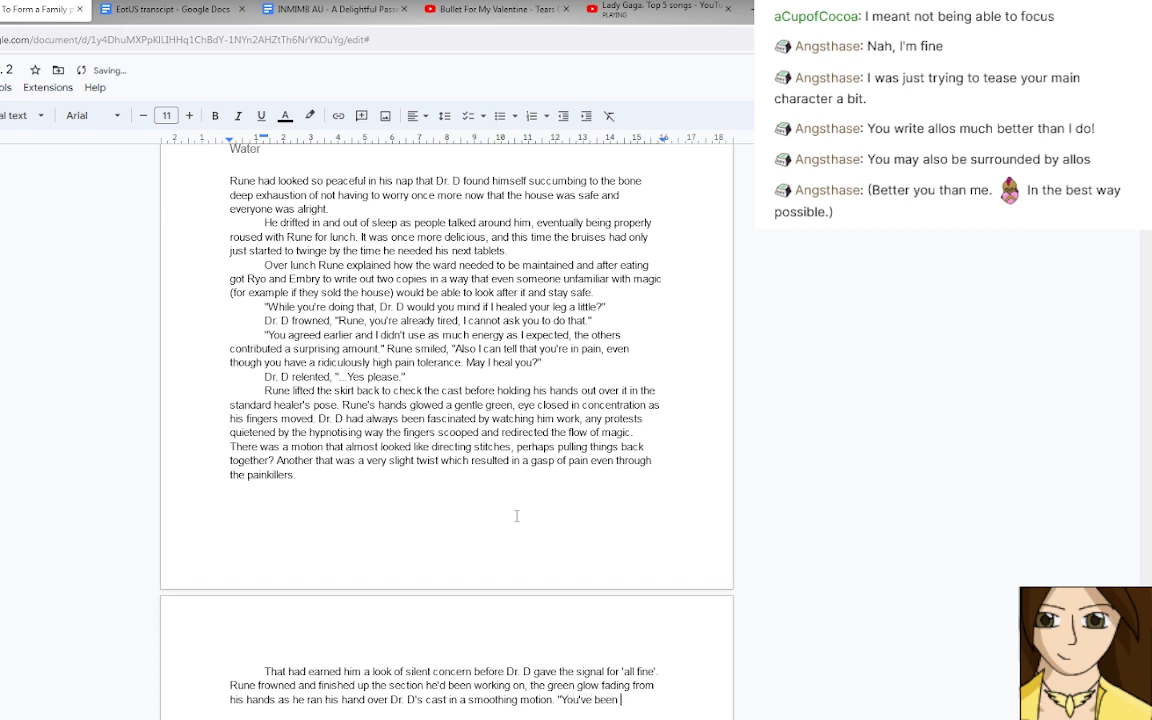
type("goo")
key("BackSpace")
key("BackSpace")
key("BackSpace")
type("behaving, good.")
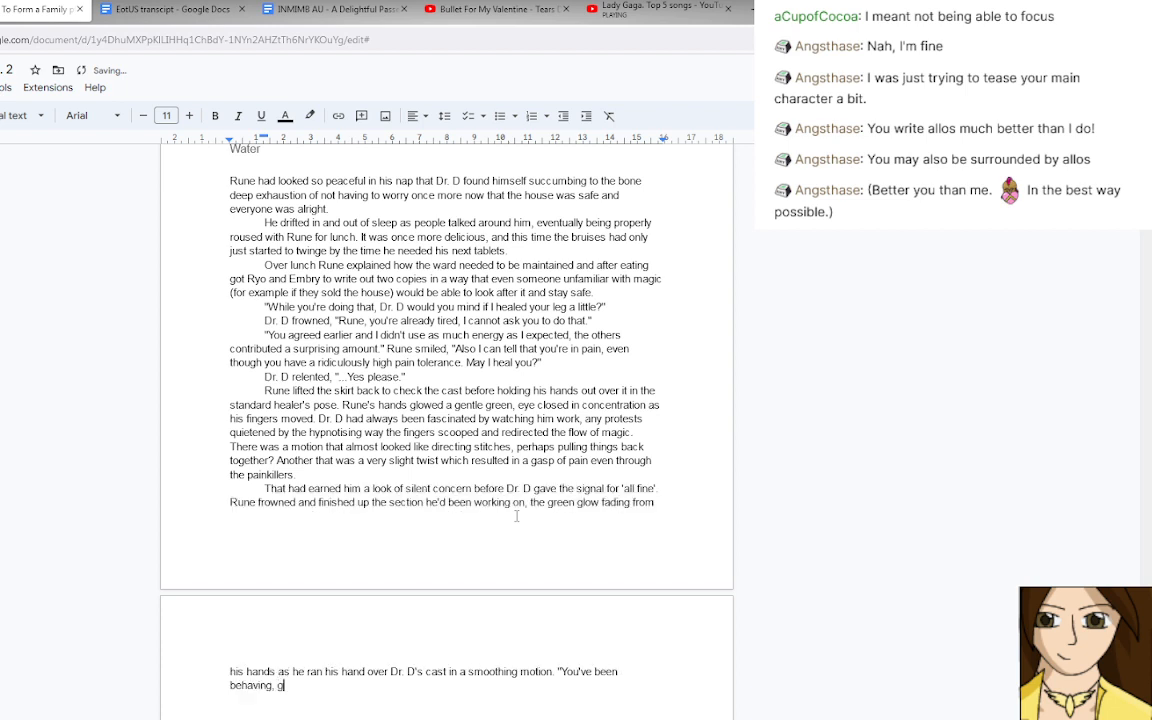
key("Return")
type("Dr. D gave Rune a")
key("BackSpace")
key("BackSpace")
key("BackSpace")
key("BackSpace")
key("BackSpace")
key("BackSpace")
key("BackSpace")
key("BackSpace")
key("BackSpace")
Write Dr. D's spoken reply "It's only been a day, how much could I have-" in the new paragraph.
key("BackSpace")
key("BackSpace")
key("BackSpace")
key("BackSpace")
key("BackSpace")
key("BackSpace")
key("BackSpace")
key("BackSpace")
key("BackSpace")
type("\"I do")
key("BackSpace")
key("BackSpace")
key("BackSpace")
type("t's ")
type("b")
key("BackSpace")
type("only been a day, how")
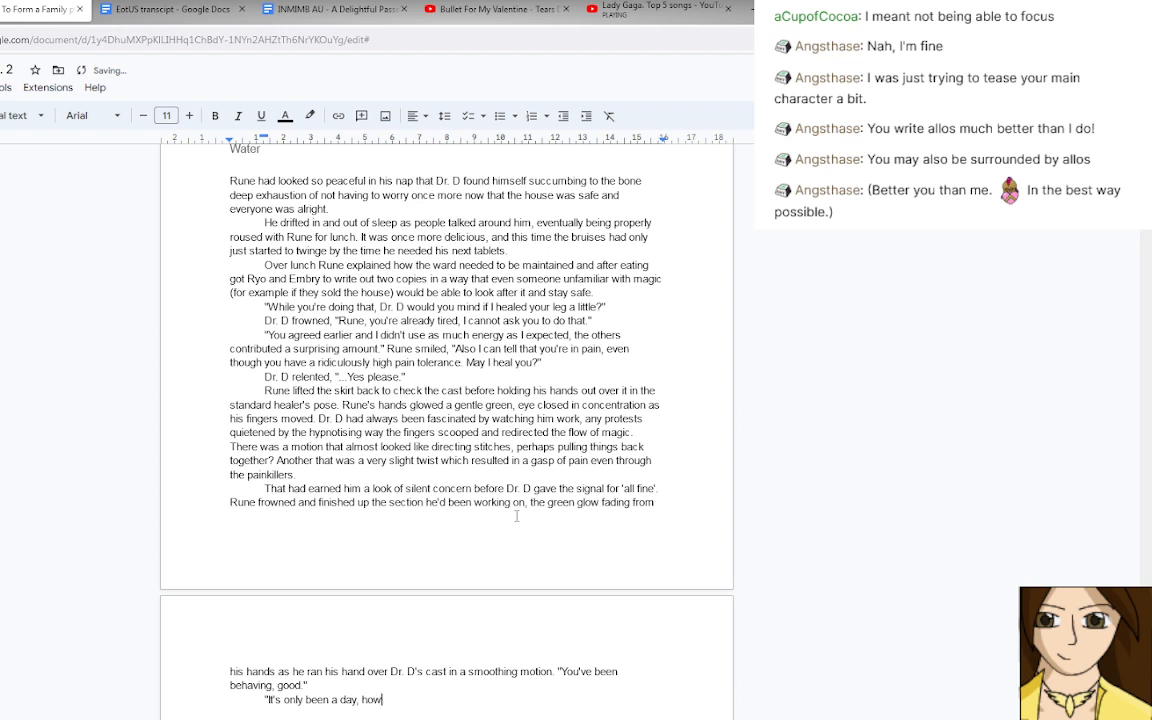
type(" much could I have- actually, don't a")
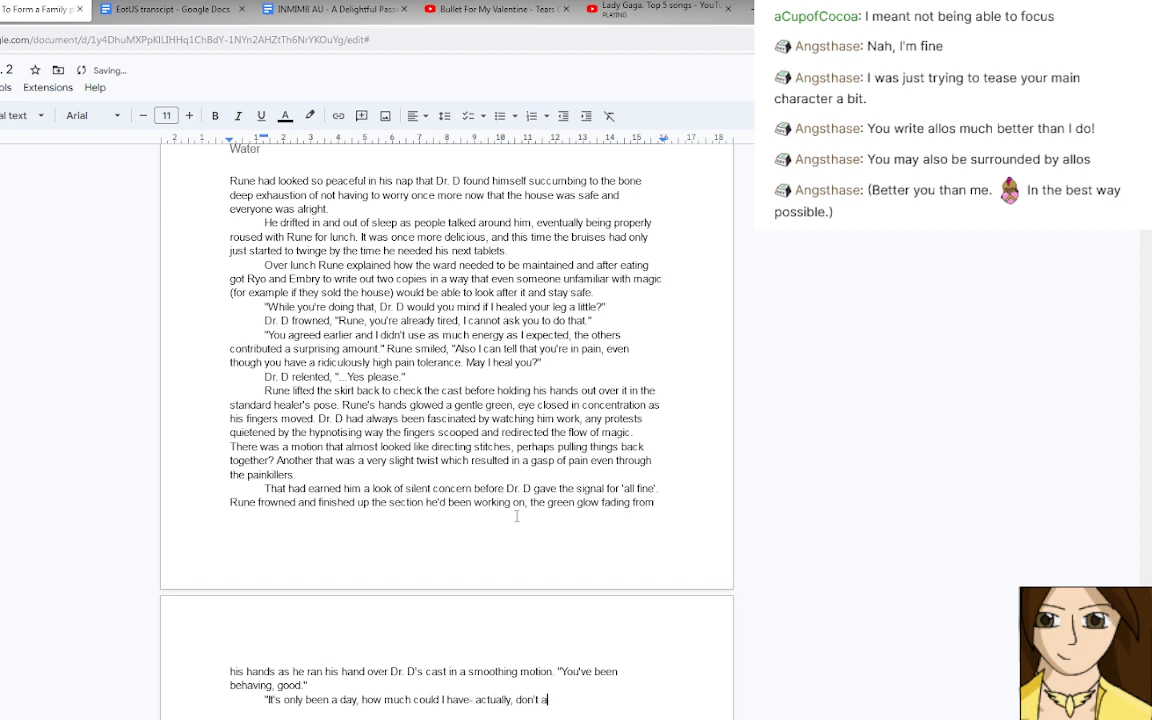
type("nswer that .\"")
key("BackSpace")
key("BackSpace")
key("BackSpace")
key("BackSpace")
key("BackSpace")
key("BackSpace")
key("BackSpace")
key("BackSpace")
key("BackSpace")
key("BackSpace")
key("BackSpace")
key("BackSpace")
key("BackSpace")
key("BackSpace")
key("BackSpace")
key("BackSpace")
key("BackSpace")
key("BackSpace")
key("BackSpace")
key("BackSpace")
type("let me rephrase that.\"")
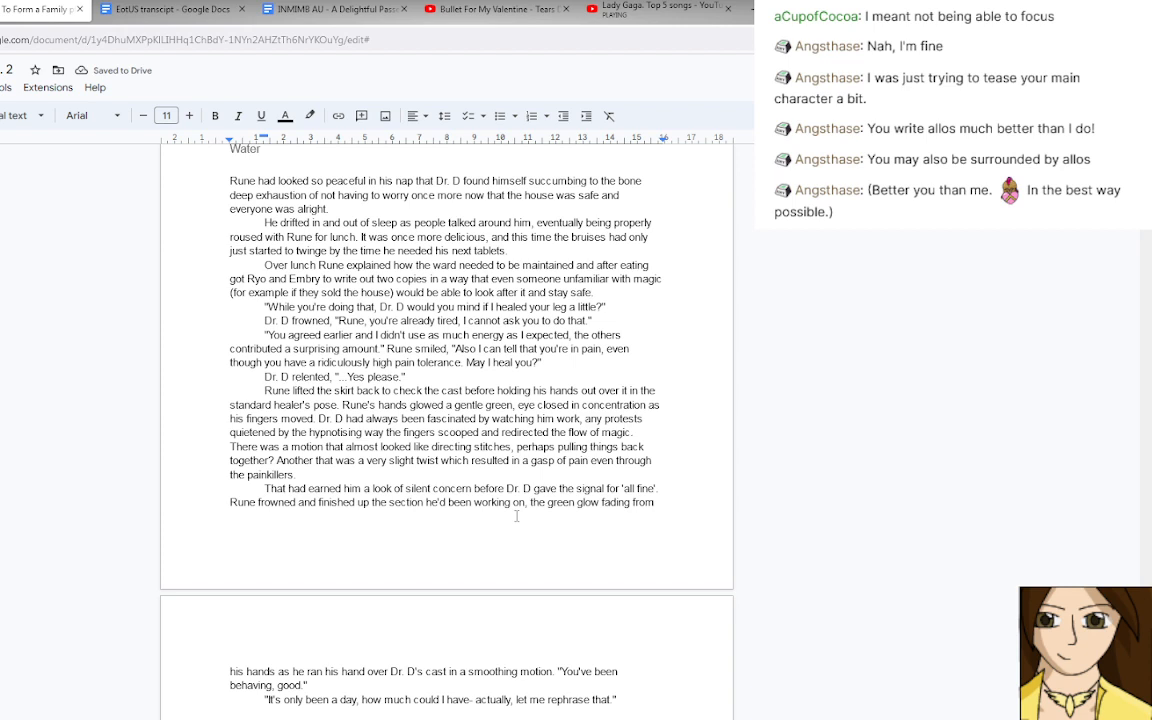
key("BackSpace")
key("BackSpace")
key("BackSpace")
key("BackSpace")
key("BackSpace")
key("BackSpace")
key("BackSpace")
key("BackSpace")
key("BackSpace")
key("BackSpace")
key("BackSpace")
key("BackSpace")
key("BackSpace")
key("BackSpace")
key("BackSpace")
key("BackSpace")
key("BackSpace")
key("BackSpace")
key("BackSpace")
key("BackSpace")
key("BackSpace")
key("BackSpace")
Drop "actually, let me rephrase that." from Dr. D's reply, ending it at "have-", and add "Dr. D cut himself off at Rune's raised eyebrow,".
type("\" Dr")
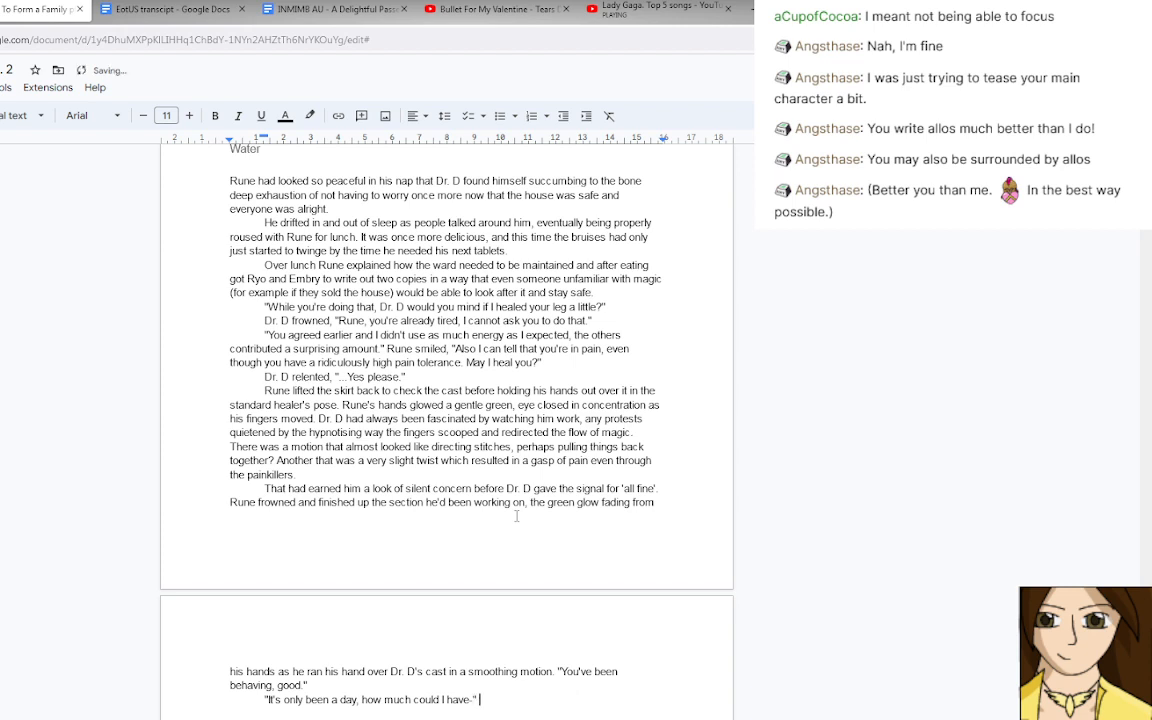
type(". D cut himself off")
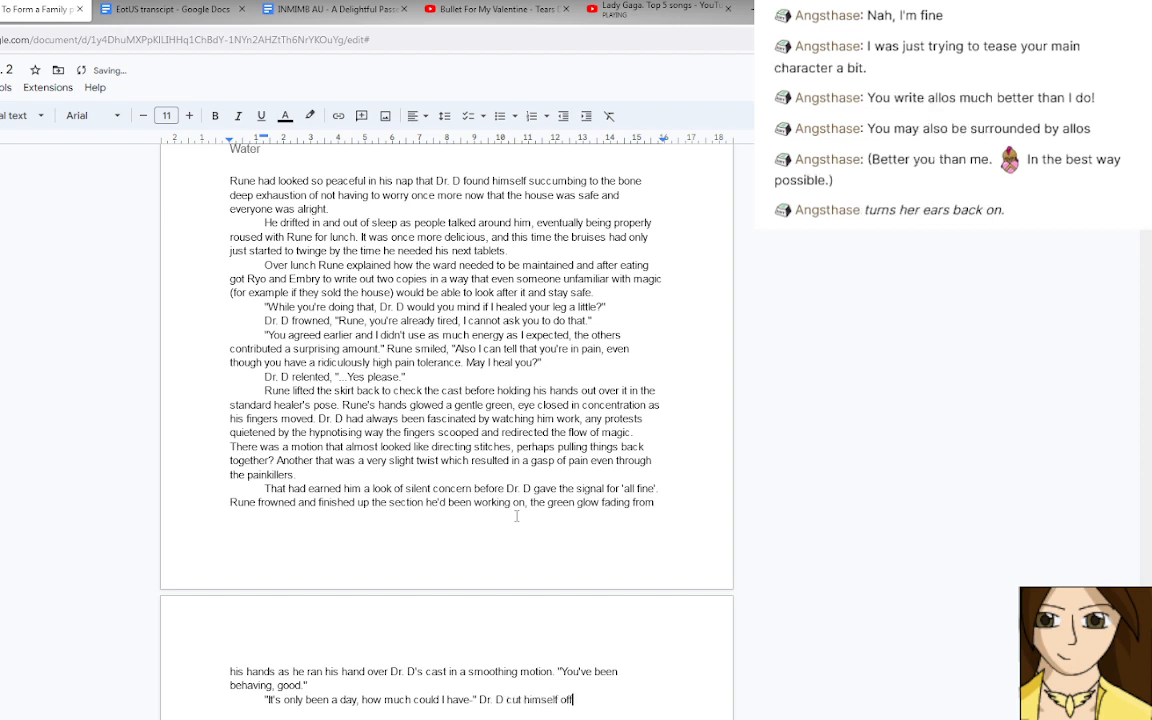
type(" at Rune's raised eyebrow")
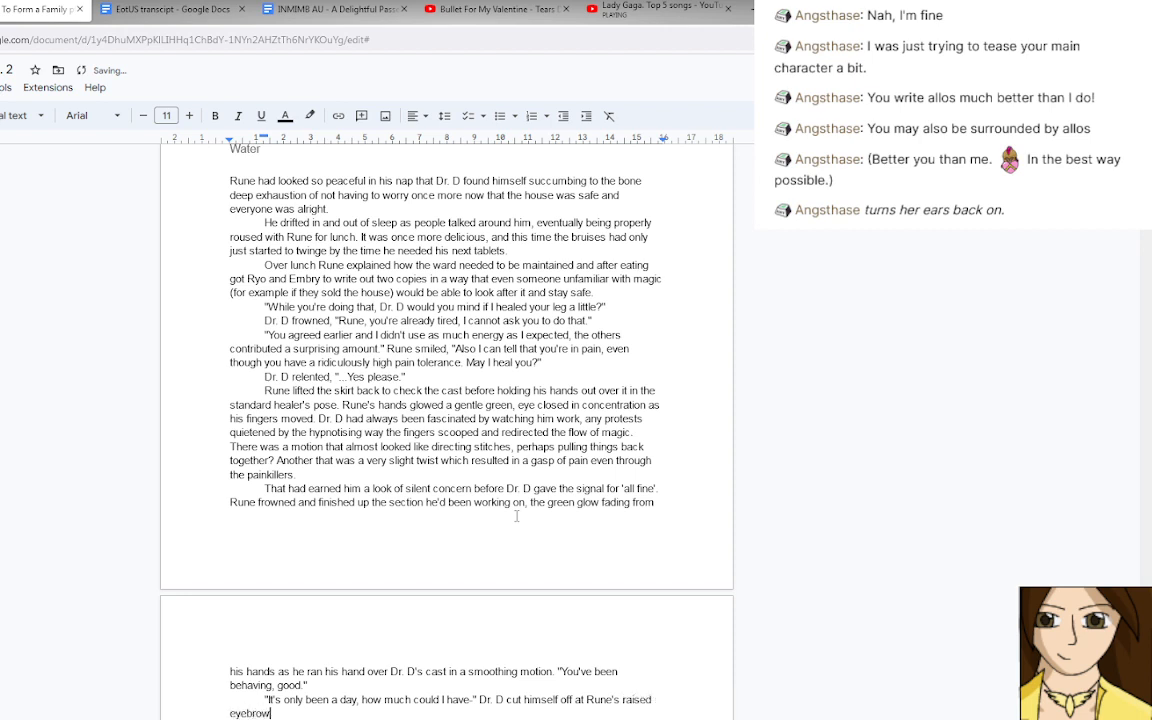
type(", knowing full well just how stupid")
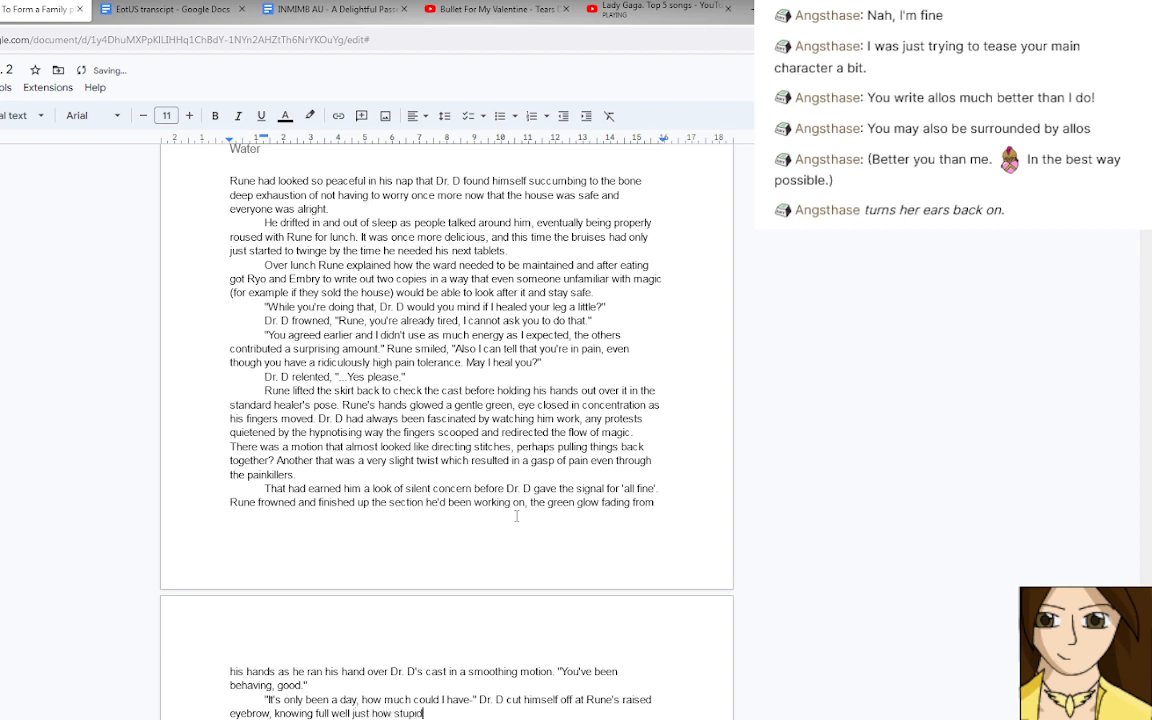
type(" several of their patients ha")
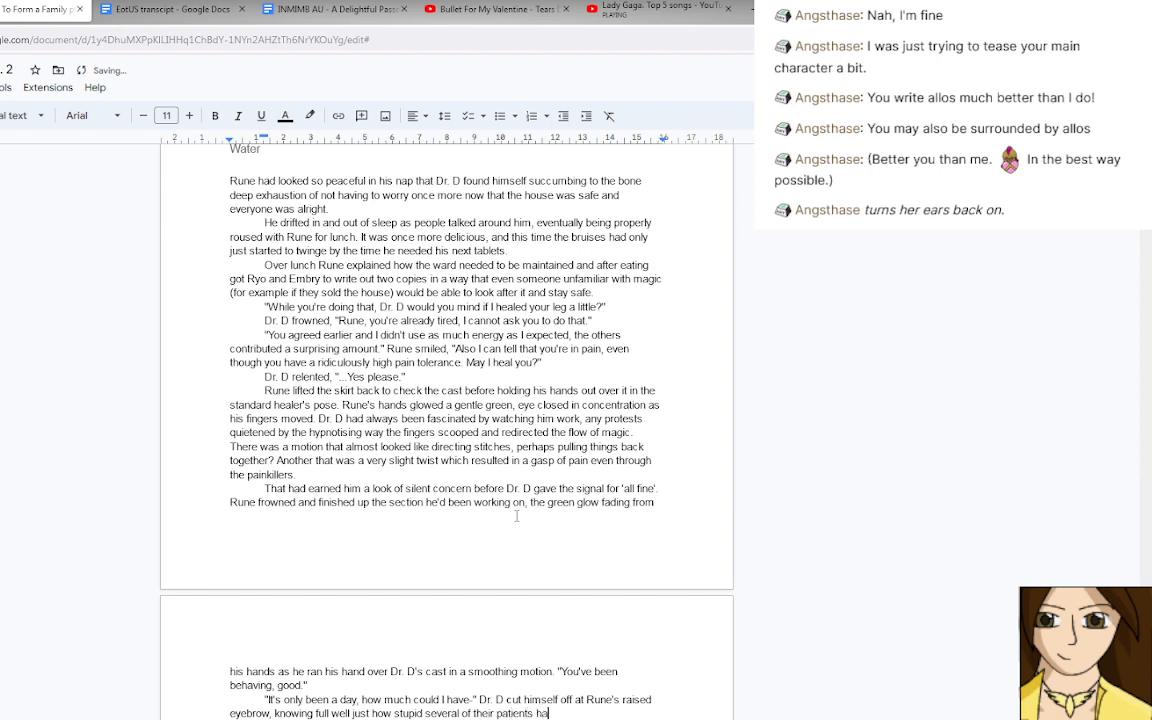
type("d been about broken legs")
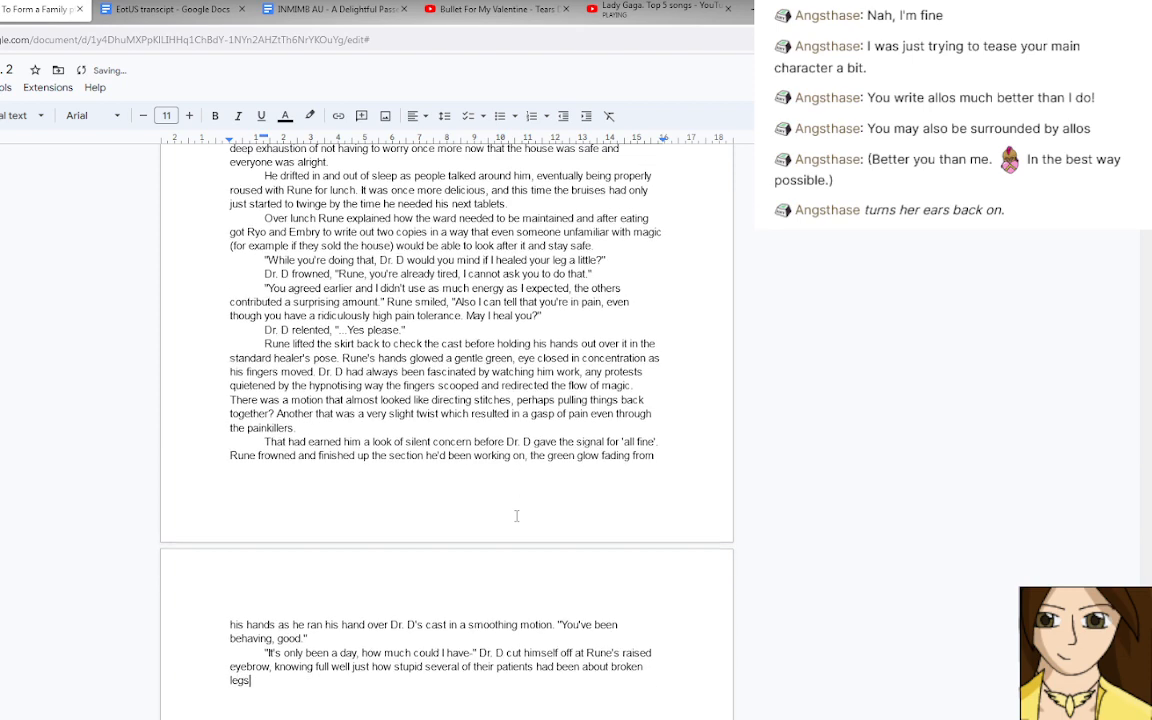
type(", ")
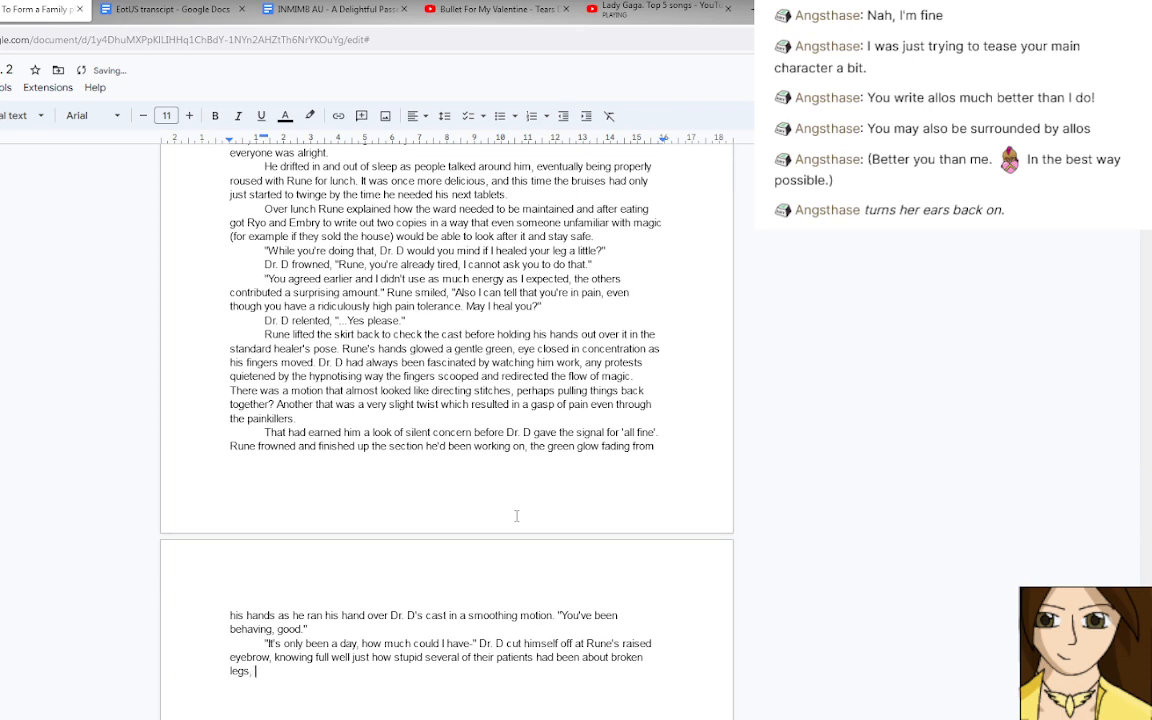
type("\"Fine, Given that I am someo")
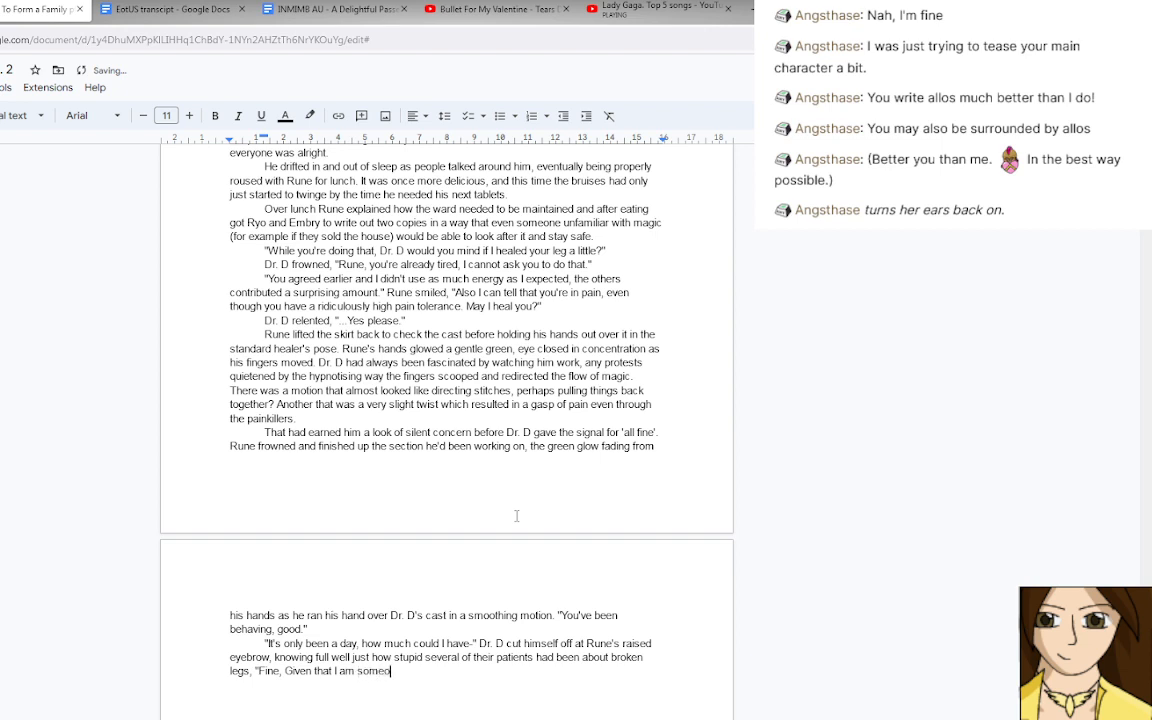
type("ne who knows what they a")
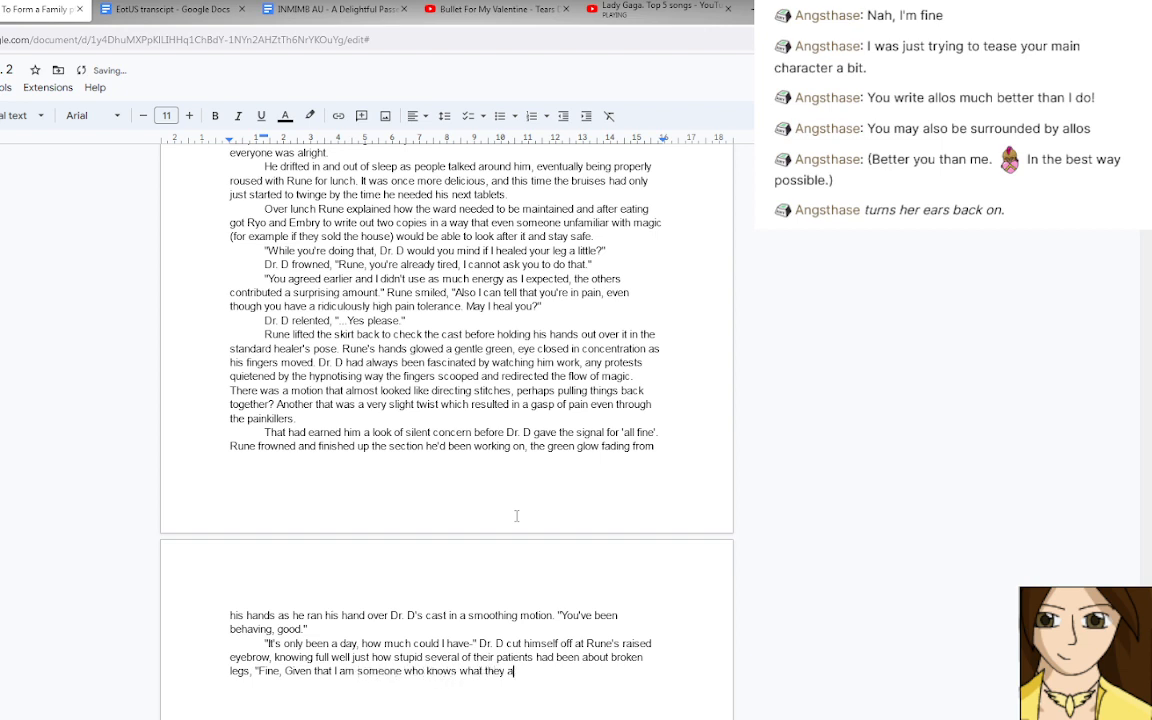
type("re doing and ")
type("has a vested i")
type("nterest in")
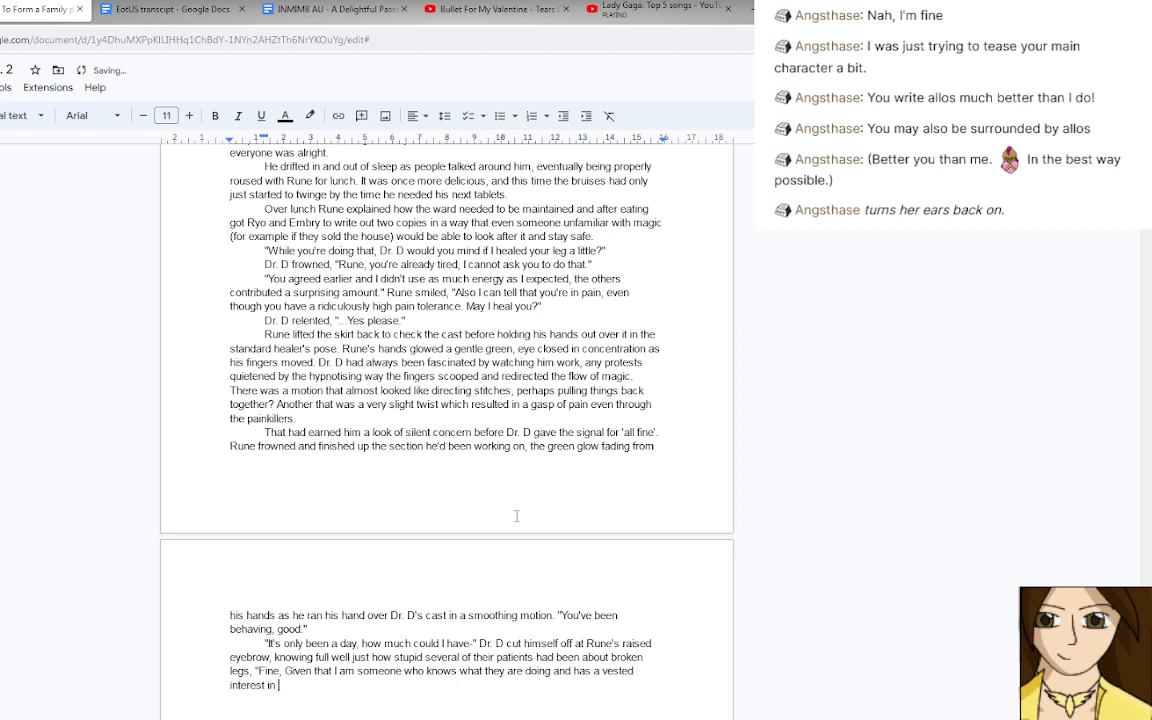
Continue Dr. D's line with "not being injured,", putting only the word "not" in italics.
key("ctrl+i")
type("not")
key("ctrl+i")
type("being in")
type("jured,")
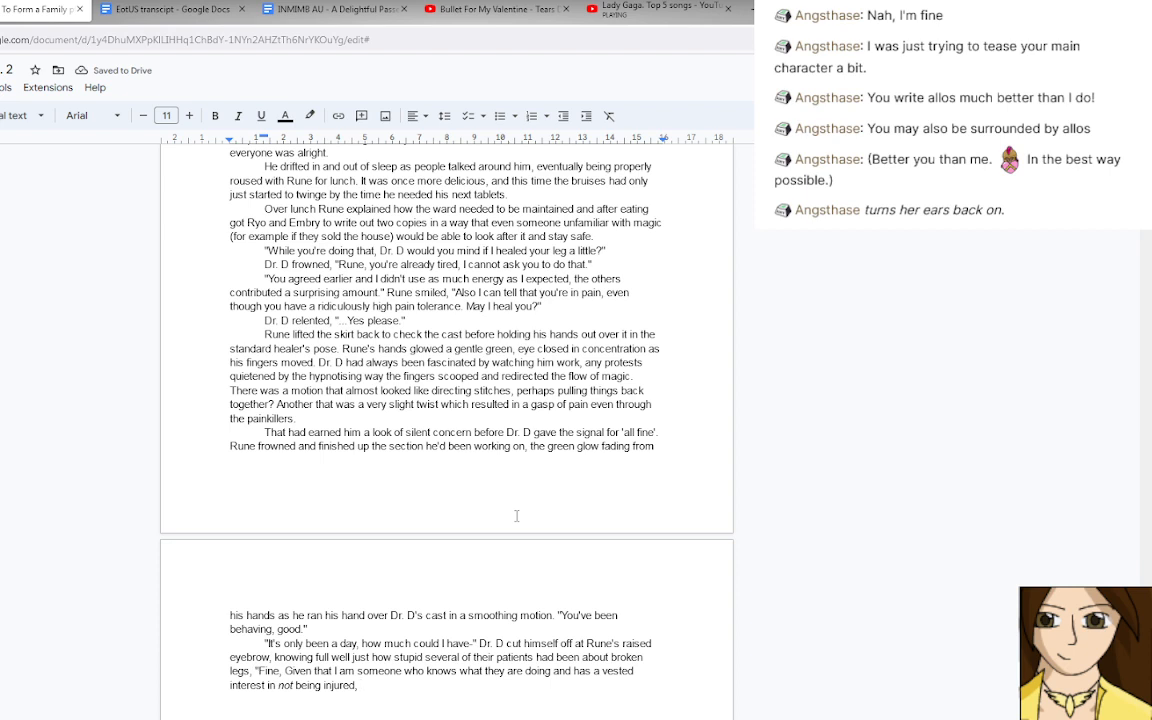
Finish Dr. D's line with "did you really think I would do something foolish?", close the quotation and start a new paragraph.
type("did you really think I")
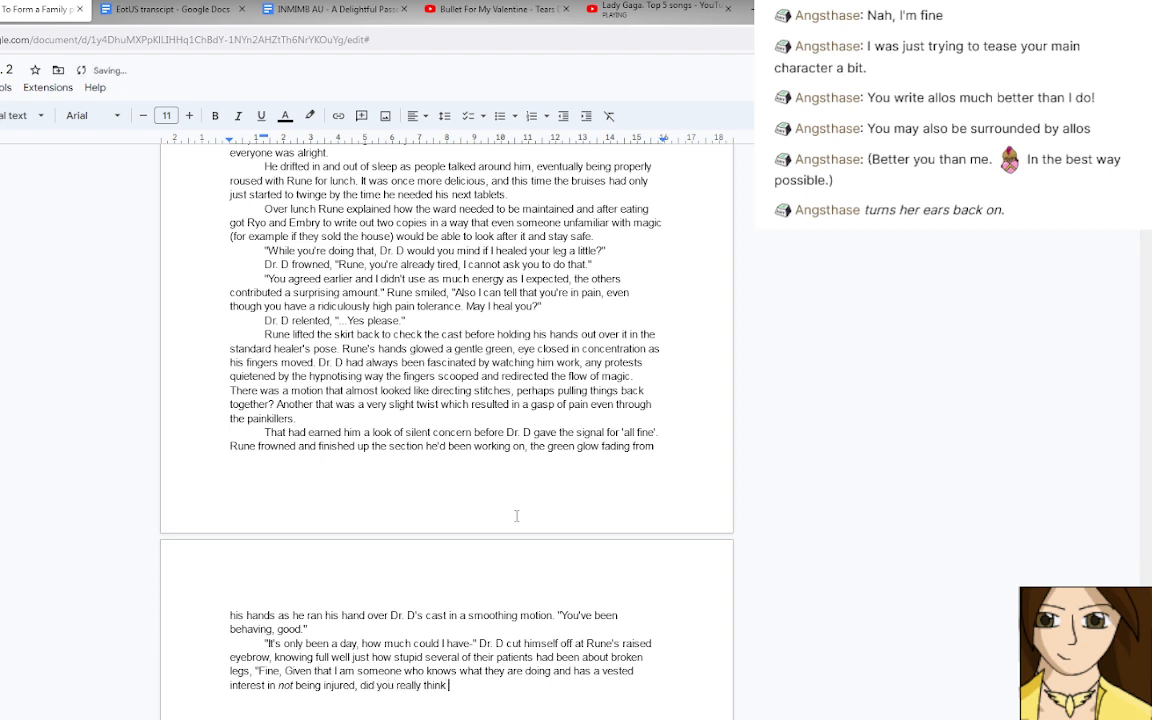
type(" would do something fo")
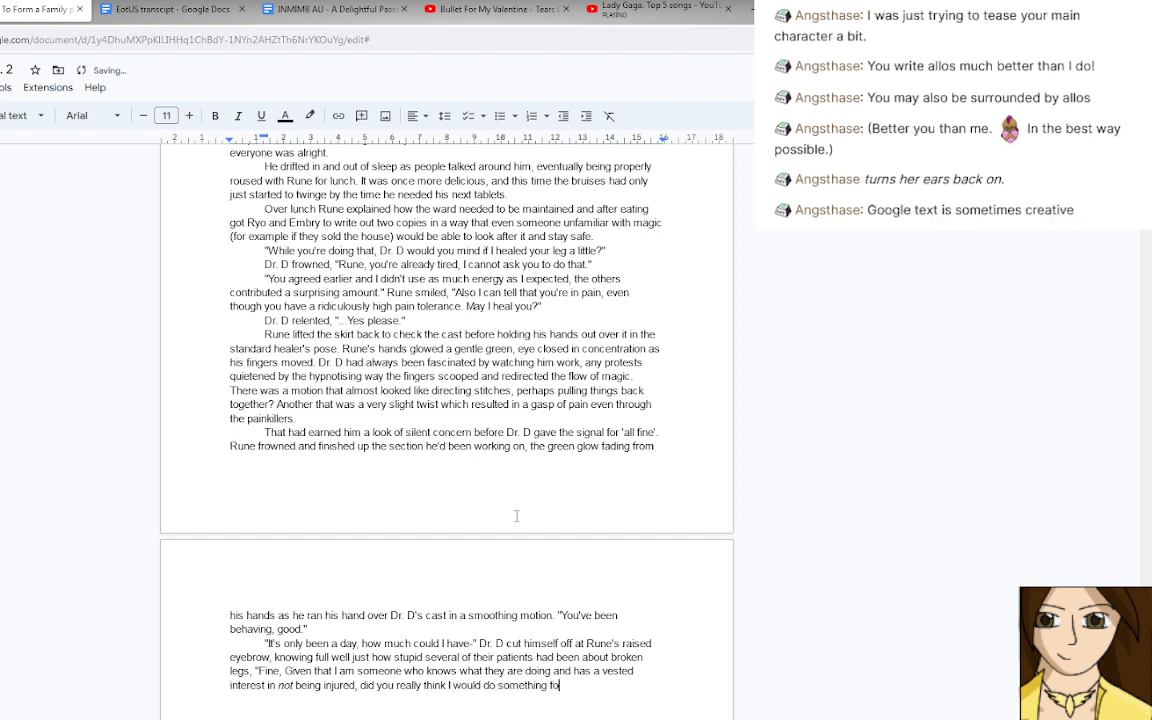
type("olish?\"")
key("Return")
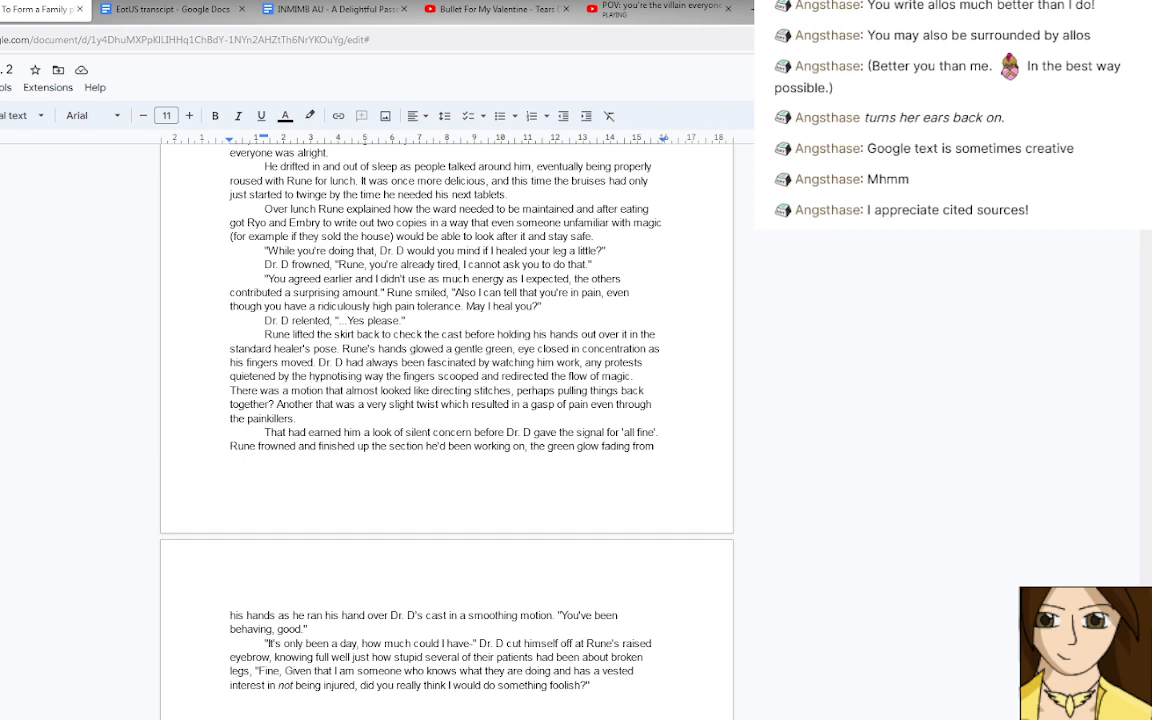
left_click(594, 684)
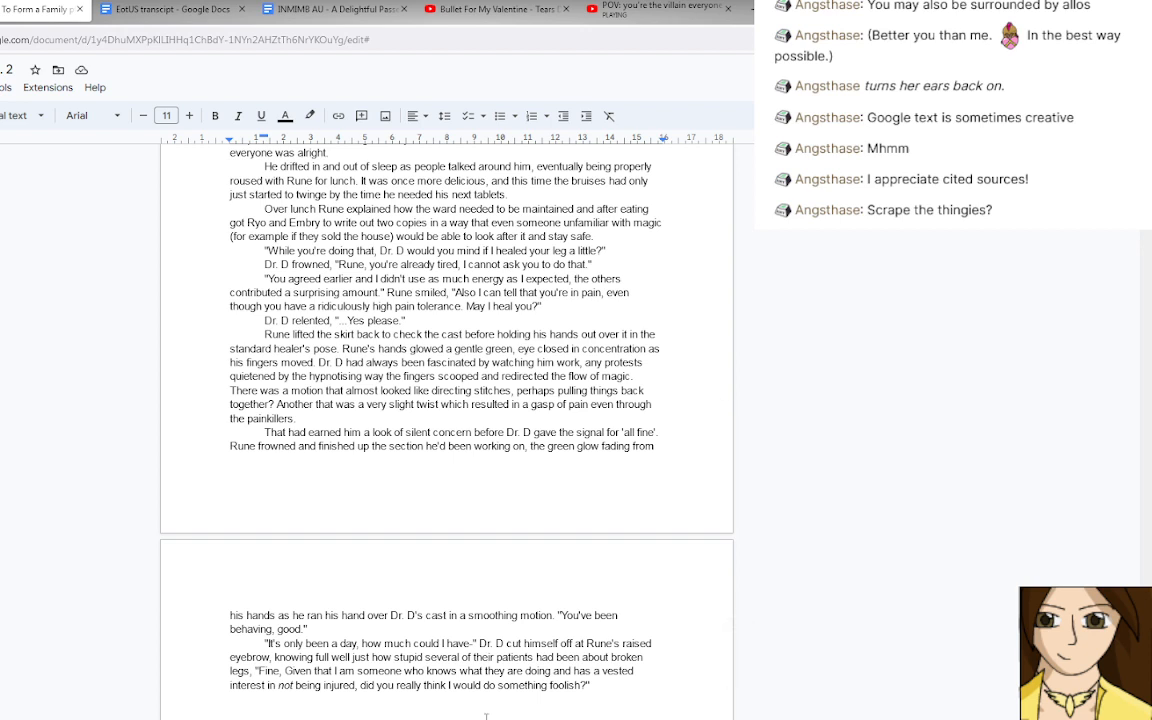
left_click_drag(486, 715, 486, 719)
Switch to the Facebook photo album and look through its pictures of the cloaked, torchlit gathering one after another.
left_click(810, 9)
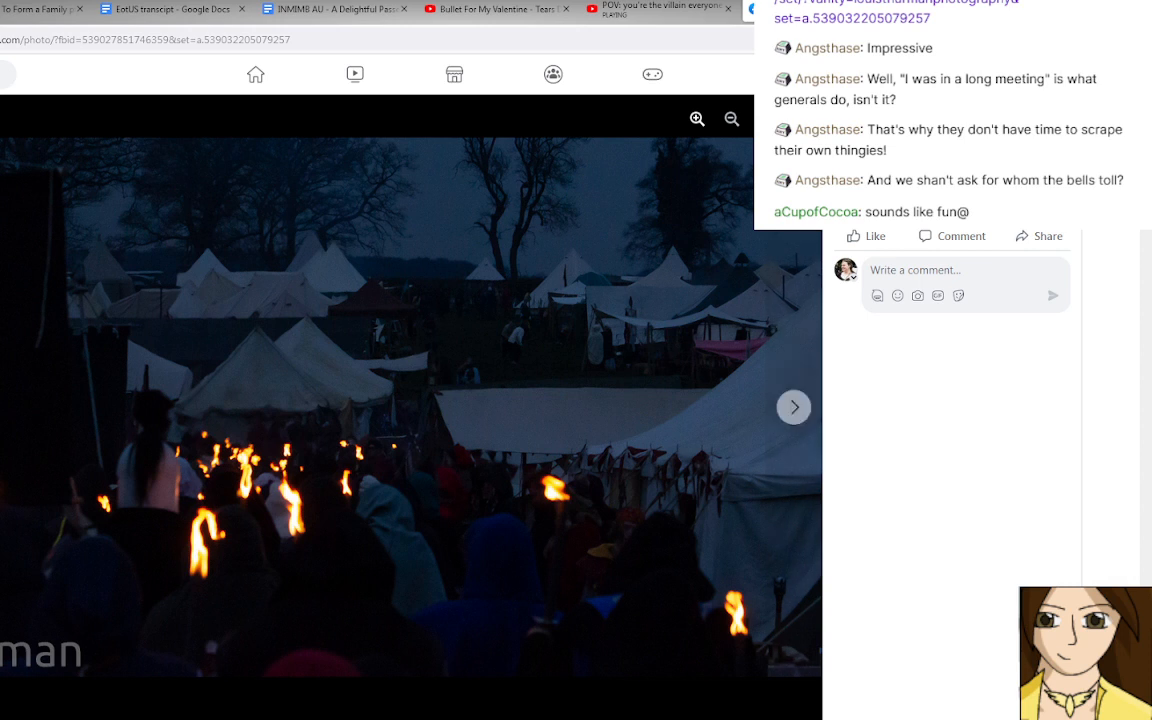
key("Right")
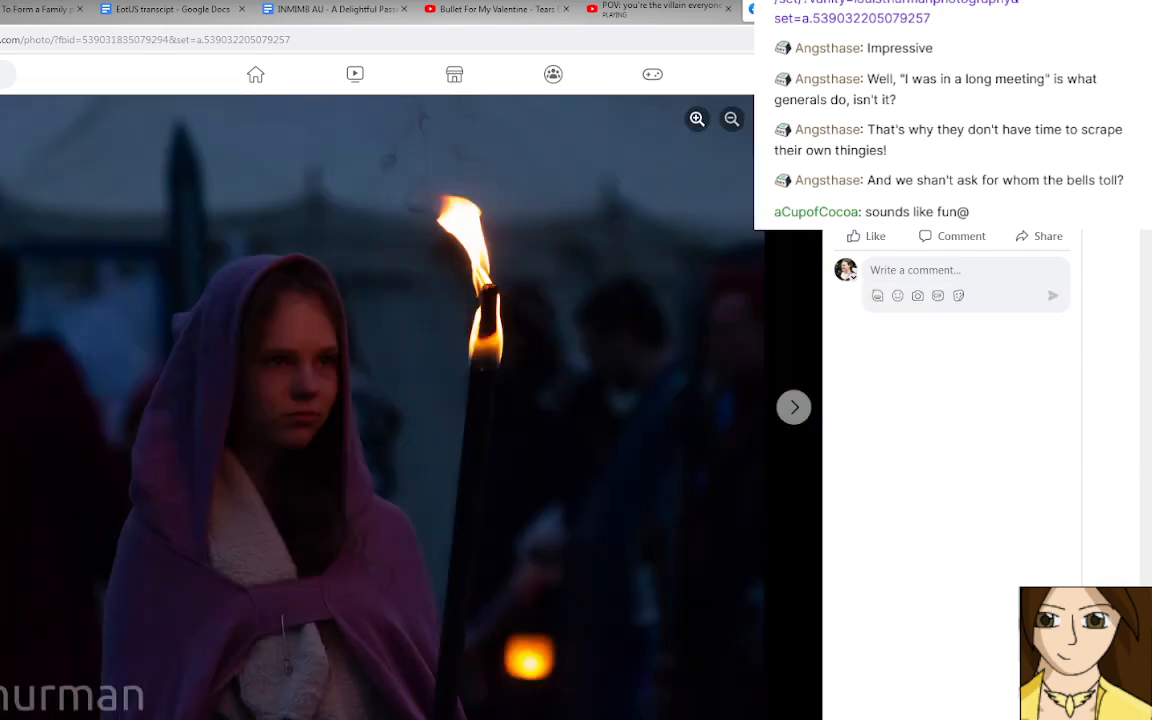
key("Right")
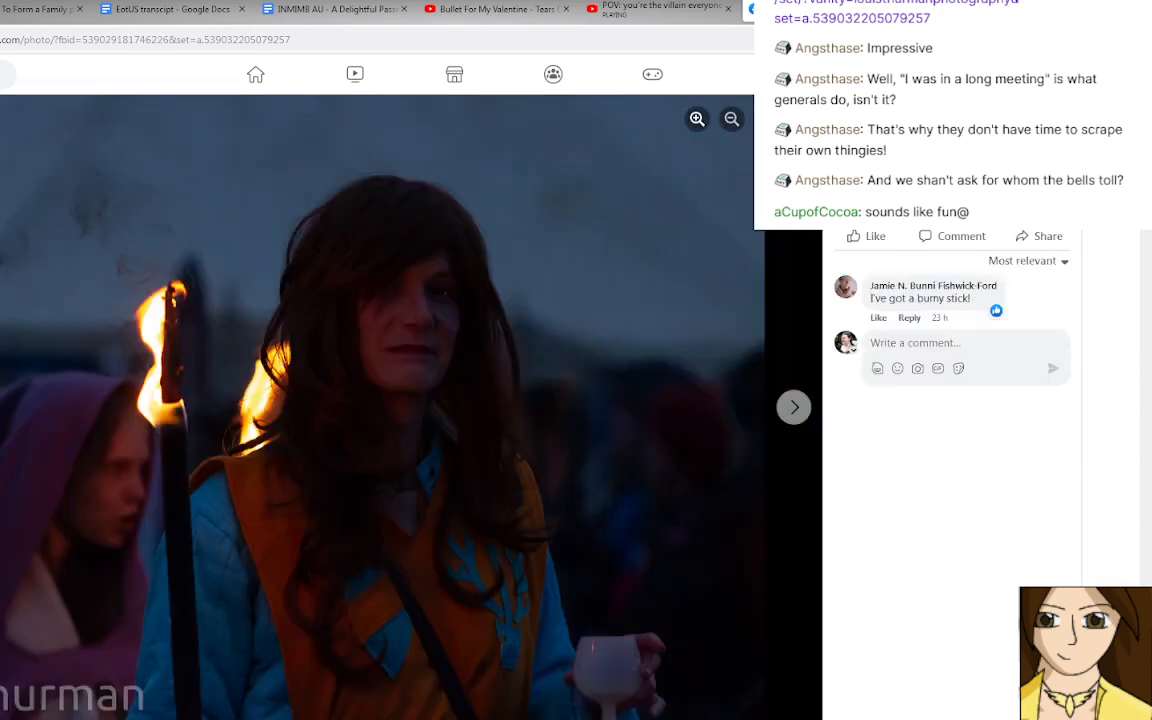
key("Right")
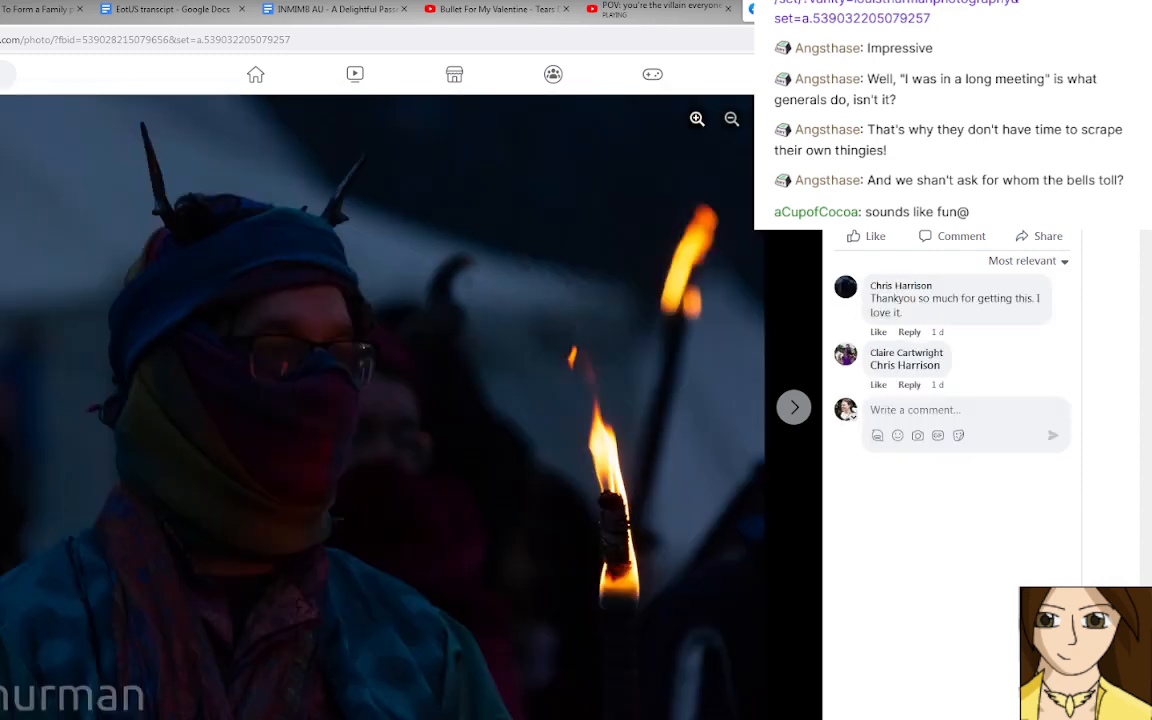
key("Right")
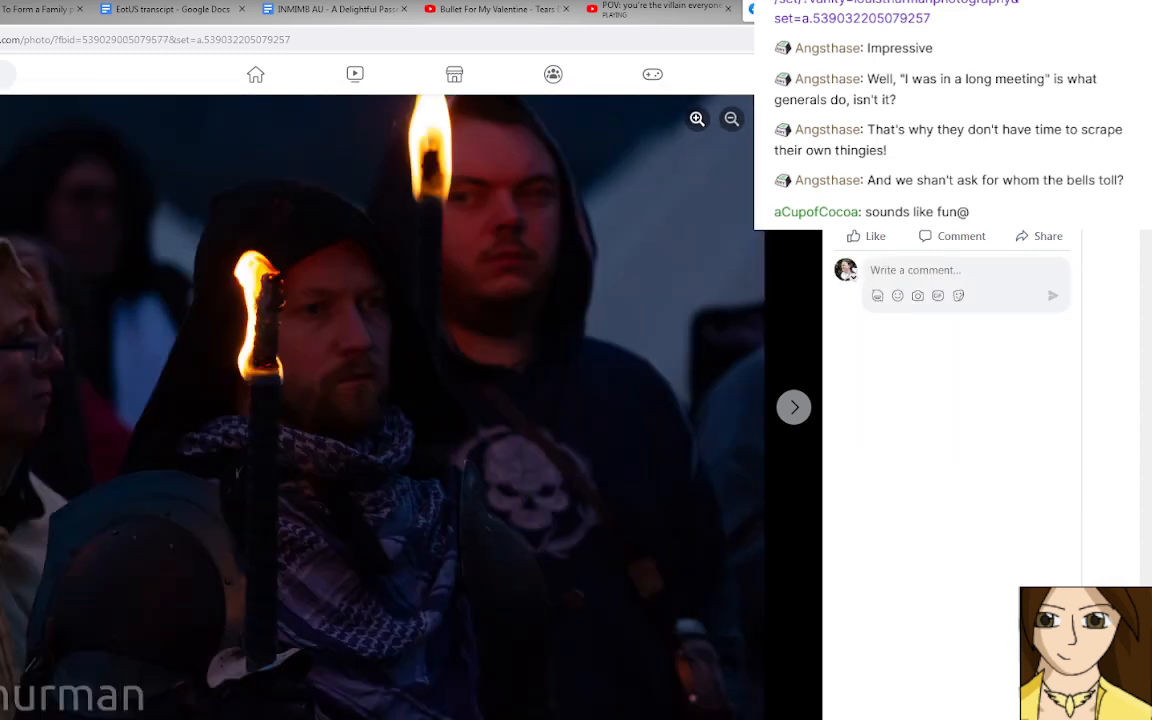
key("Right")
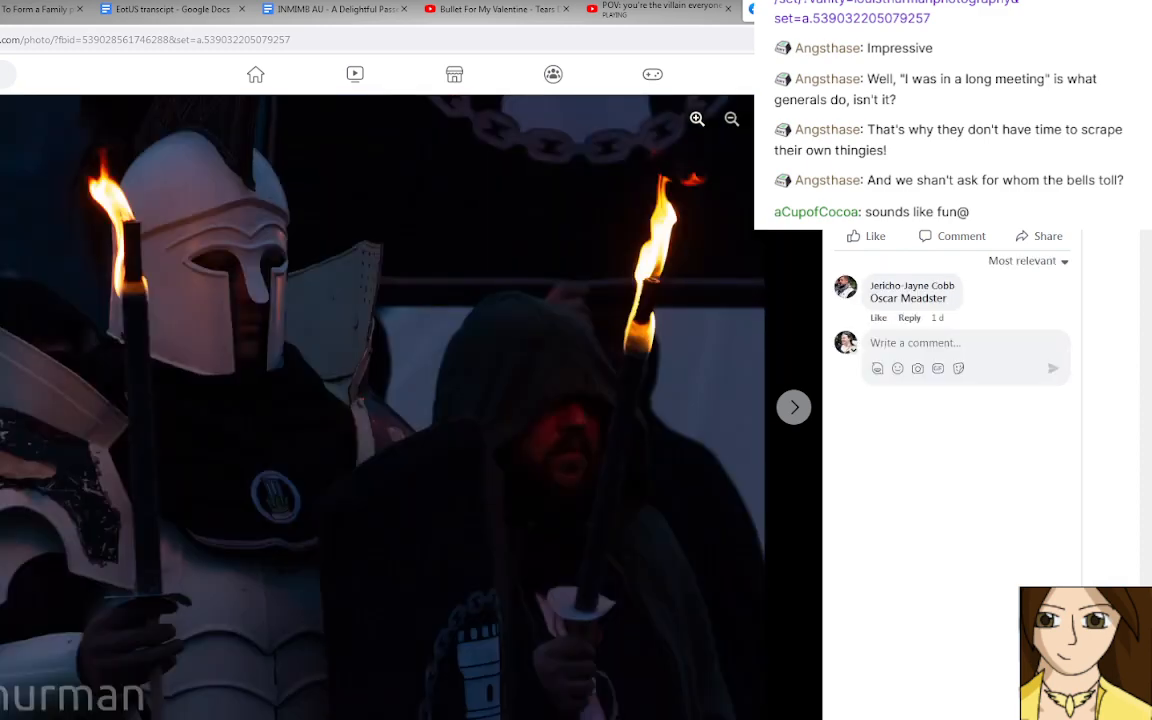
key("Right")
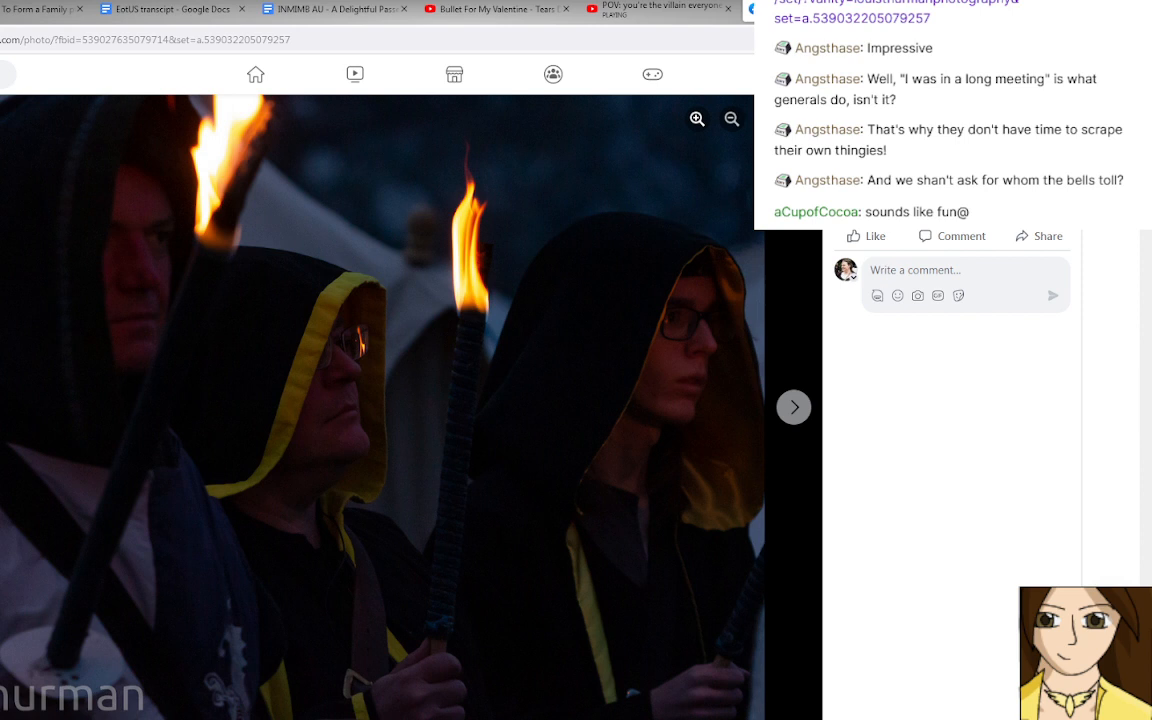
key("Right")
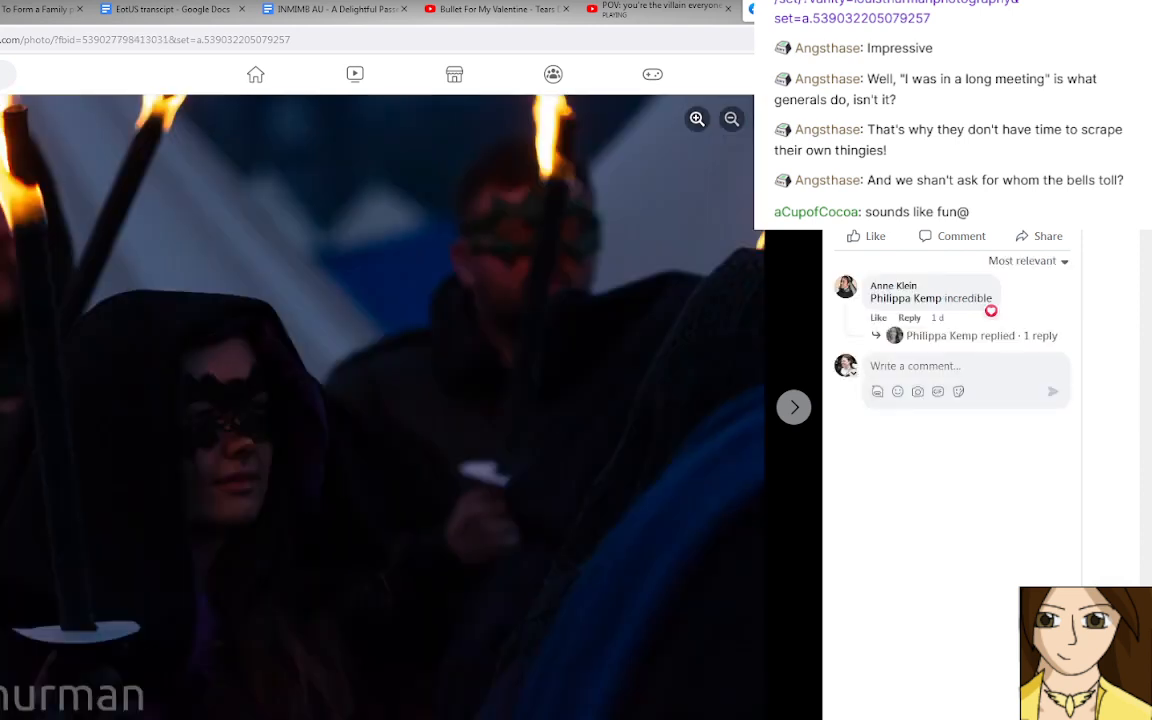
key("Right")
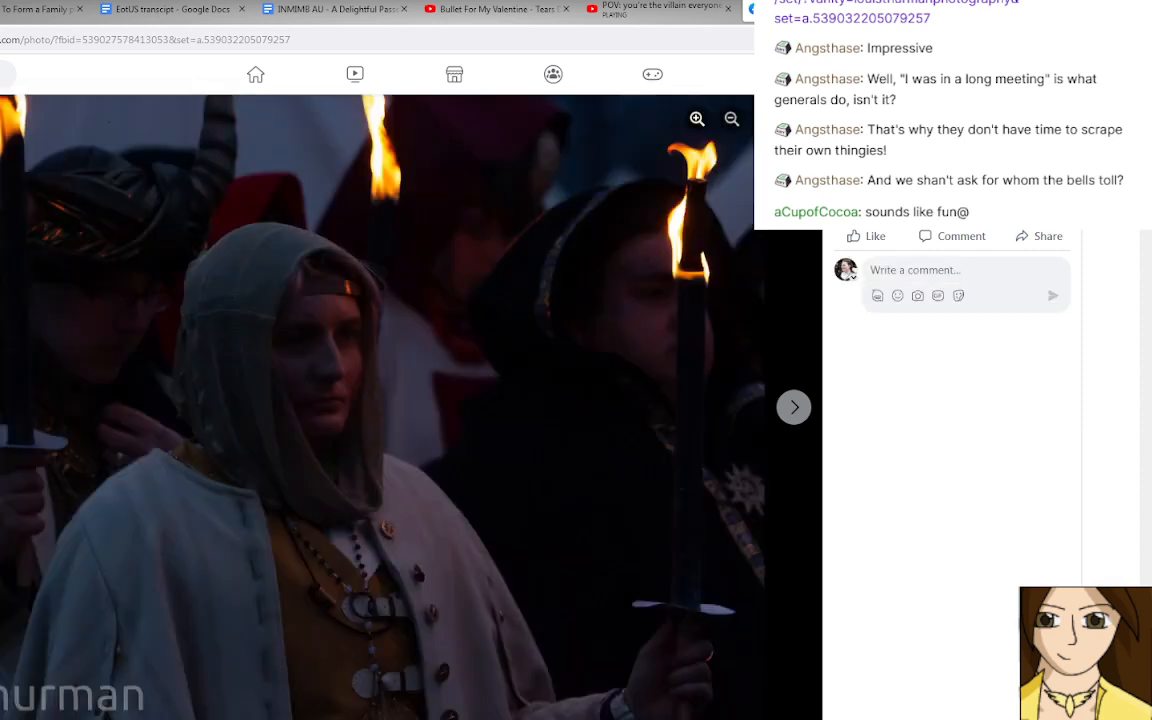
key("Right")
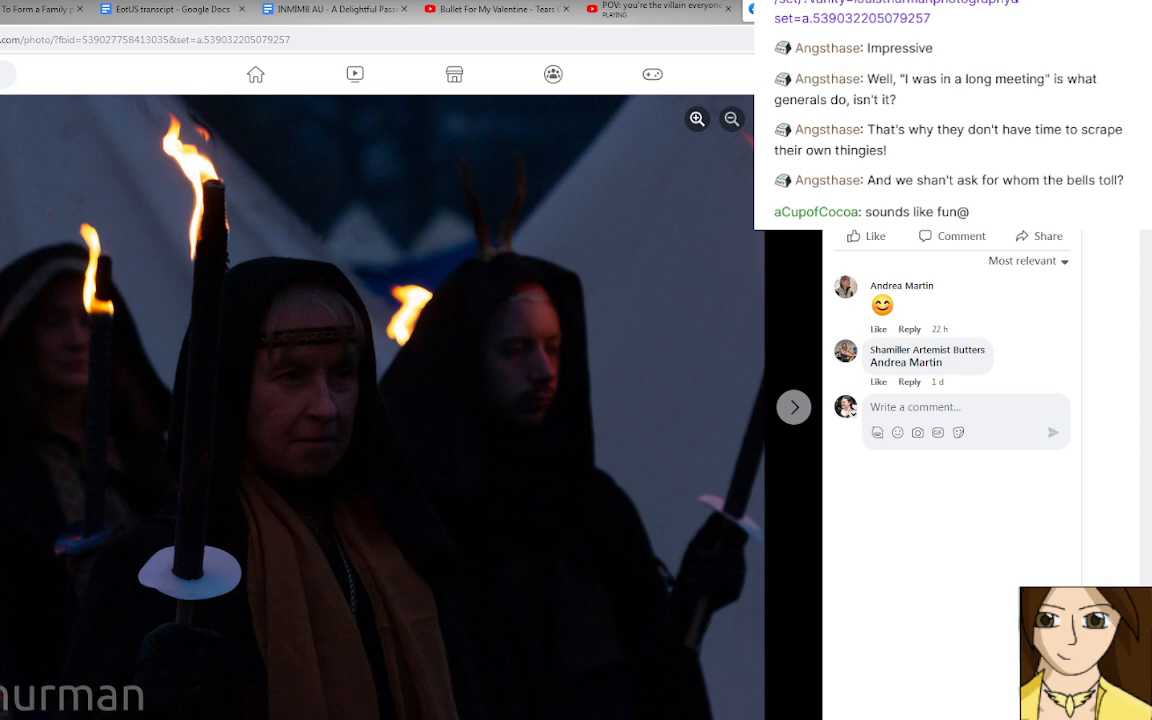
key("Right")
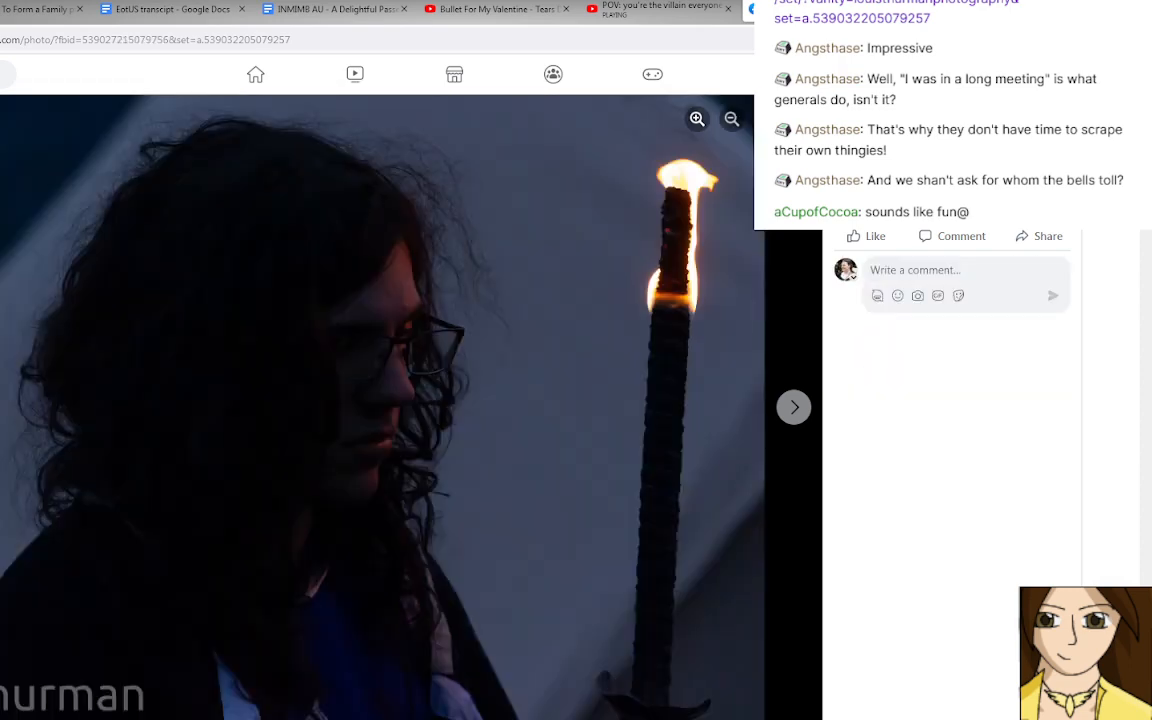
key("Right")
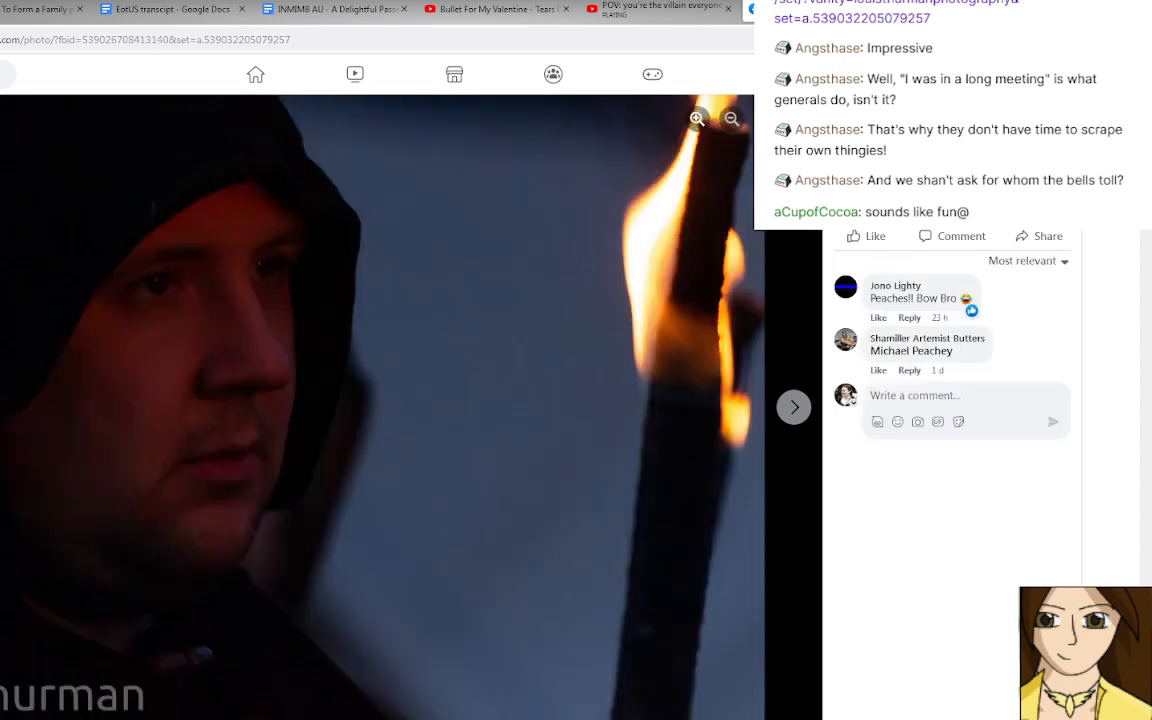
key("Right")
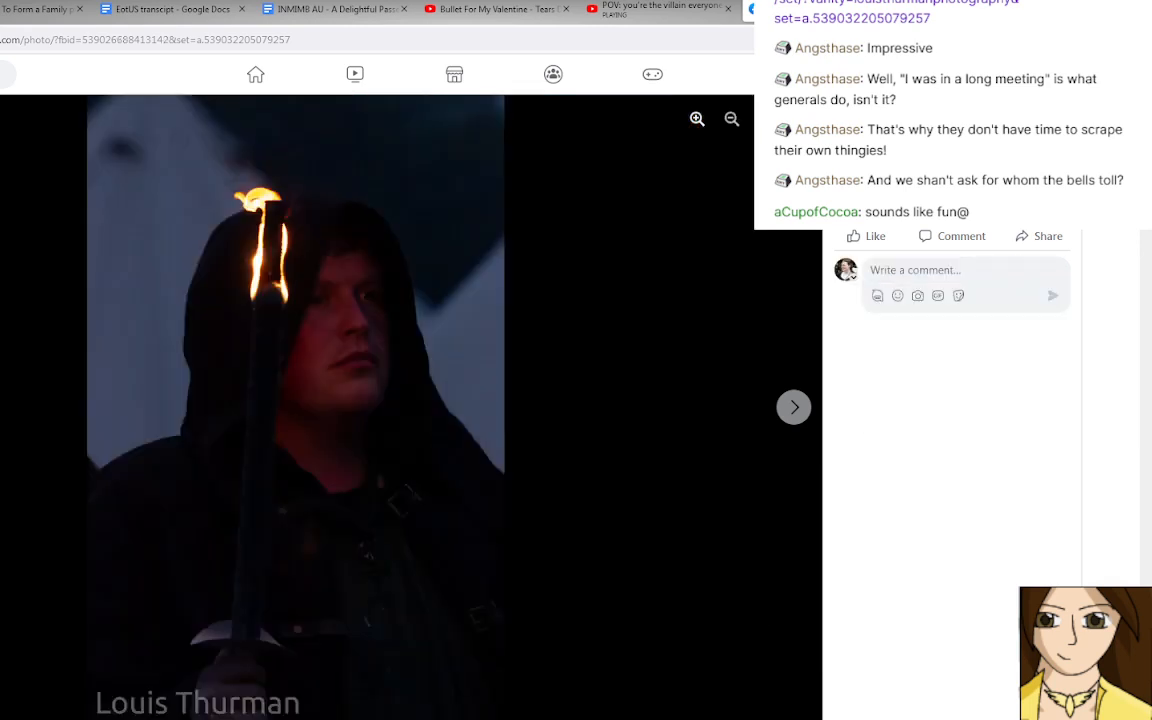
key("Right")
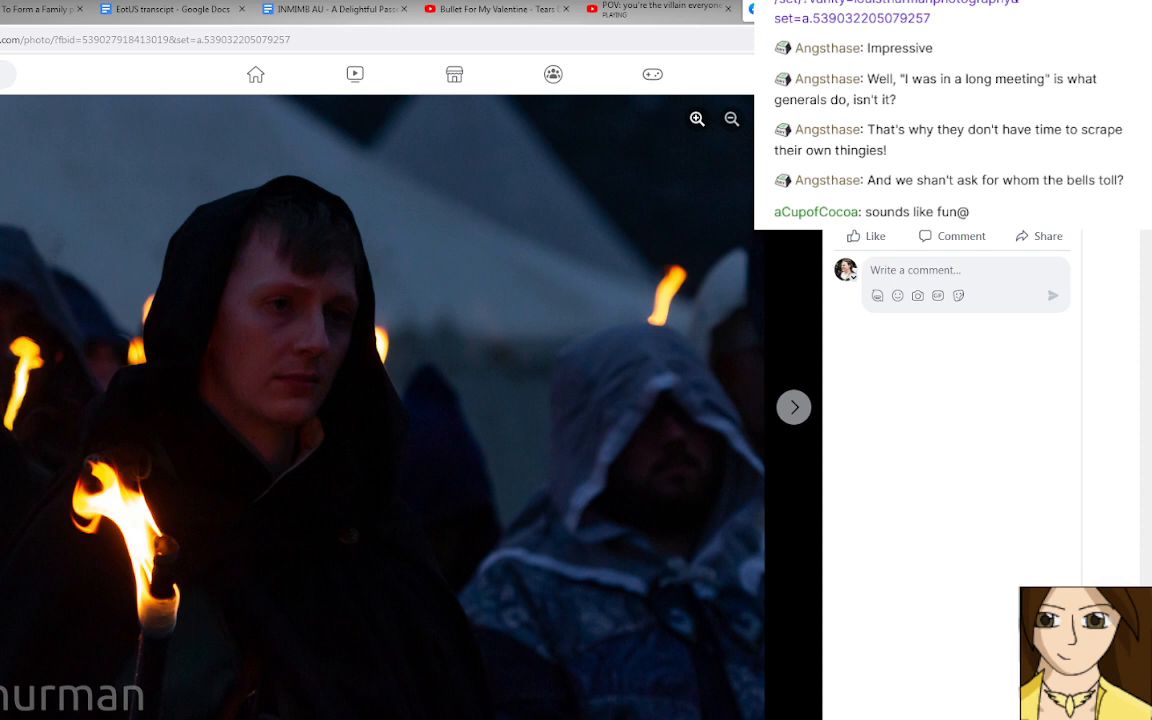
key("Right")
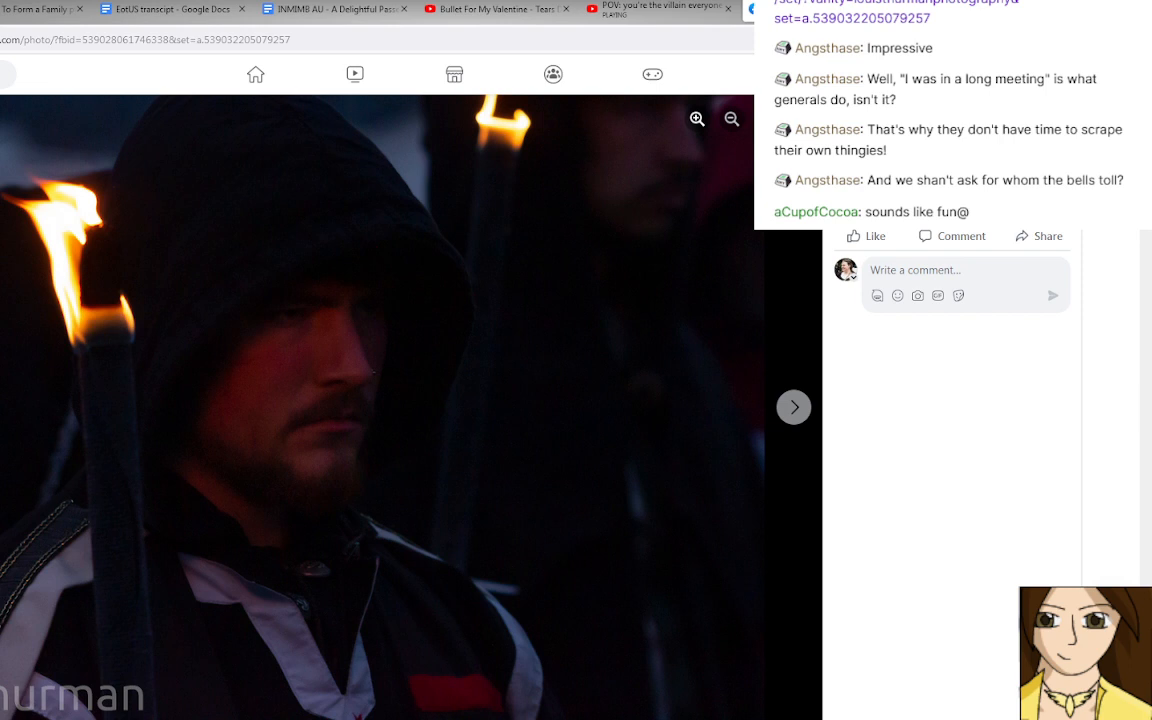
key("Right")
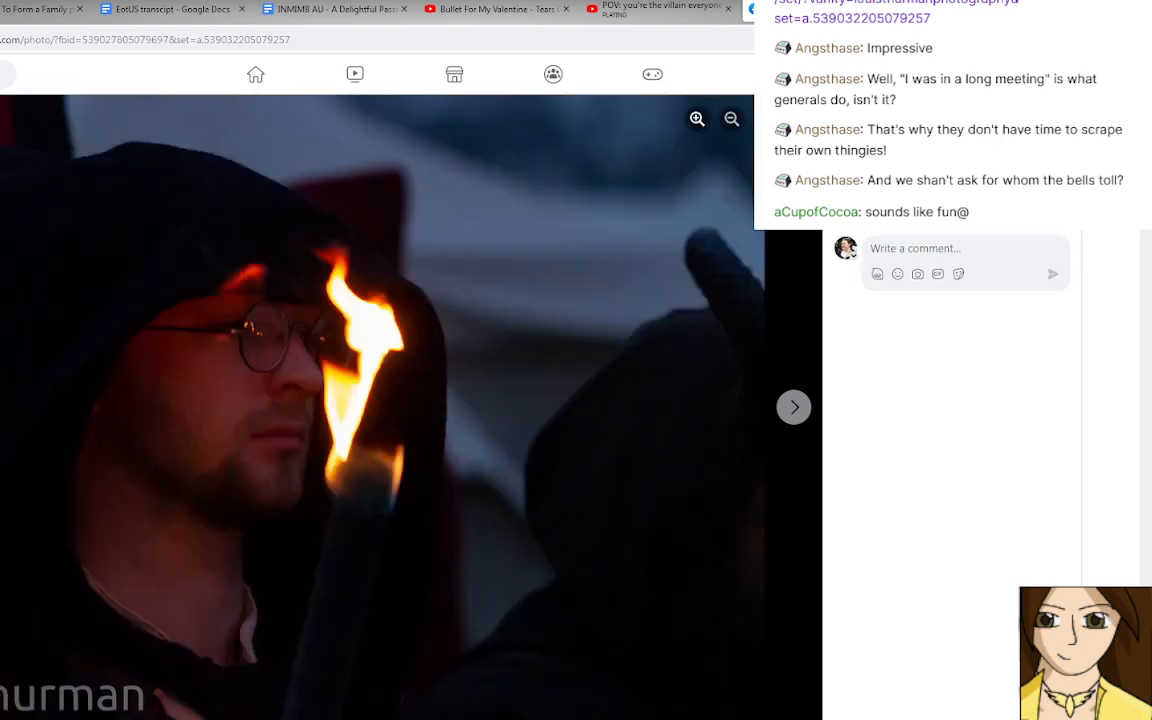
key("Right")
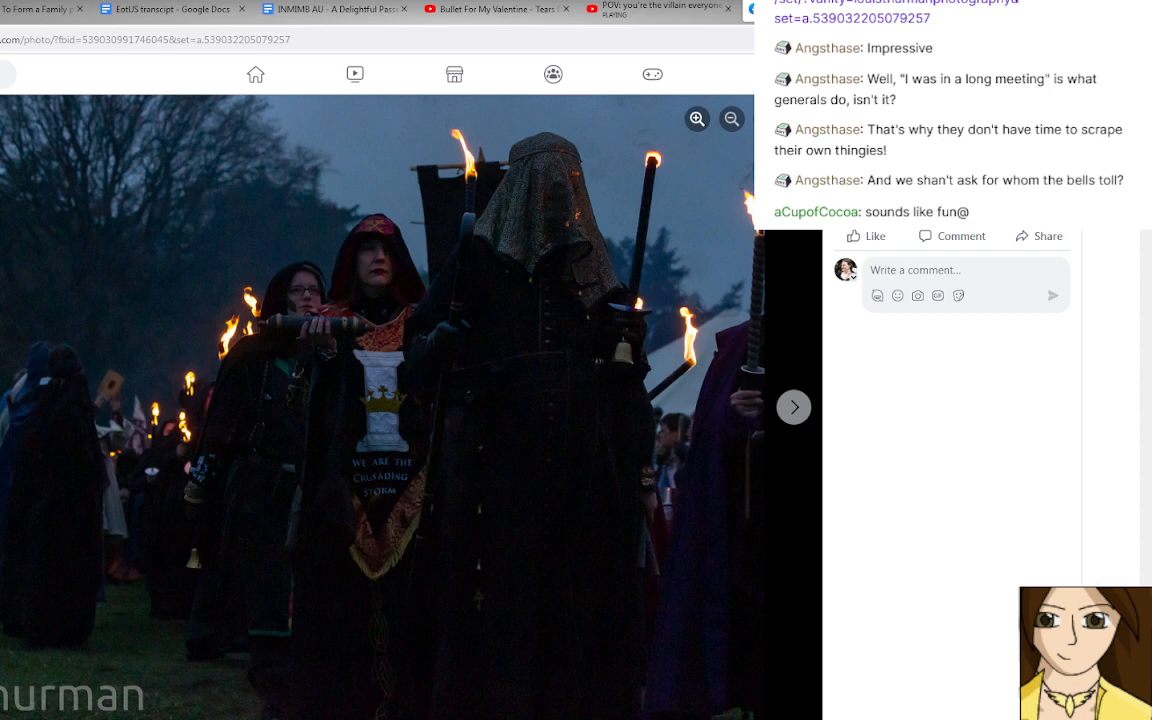
key("Right")
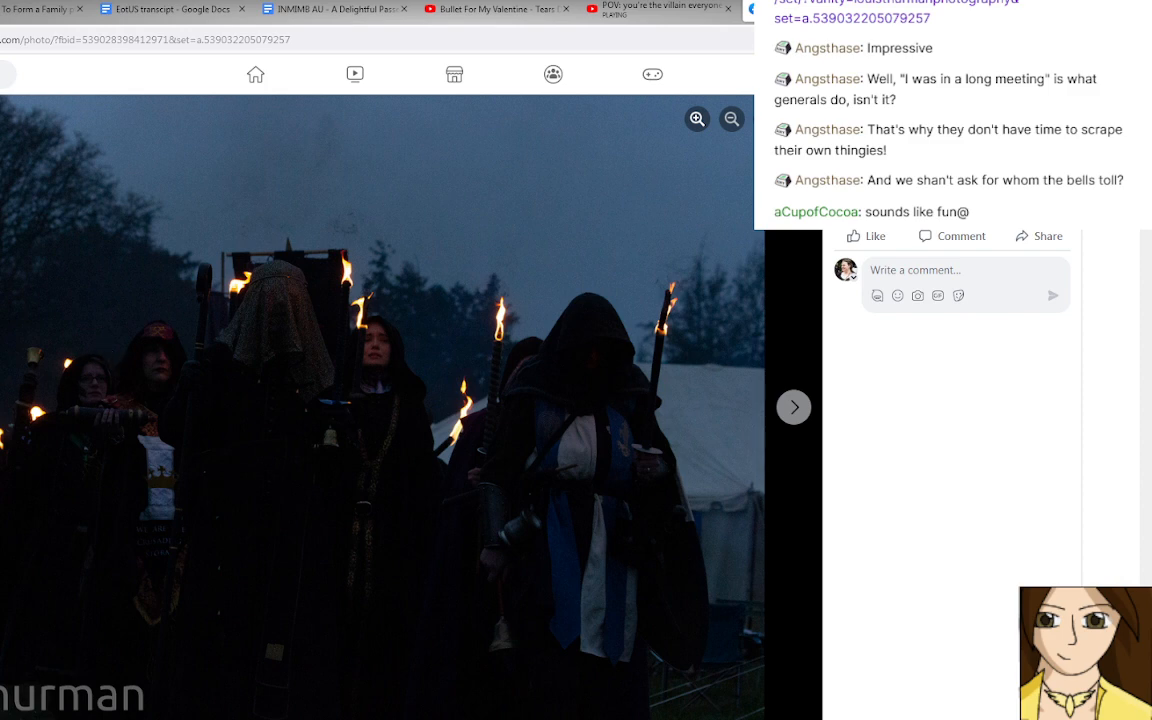
key("Right")
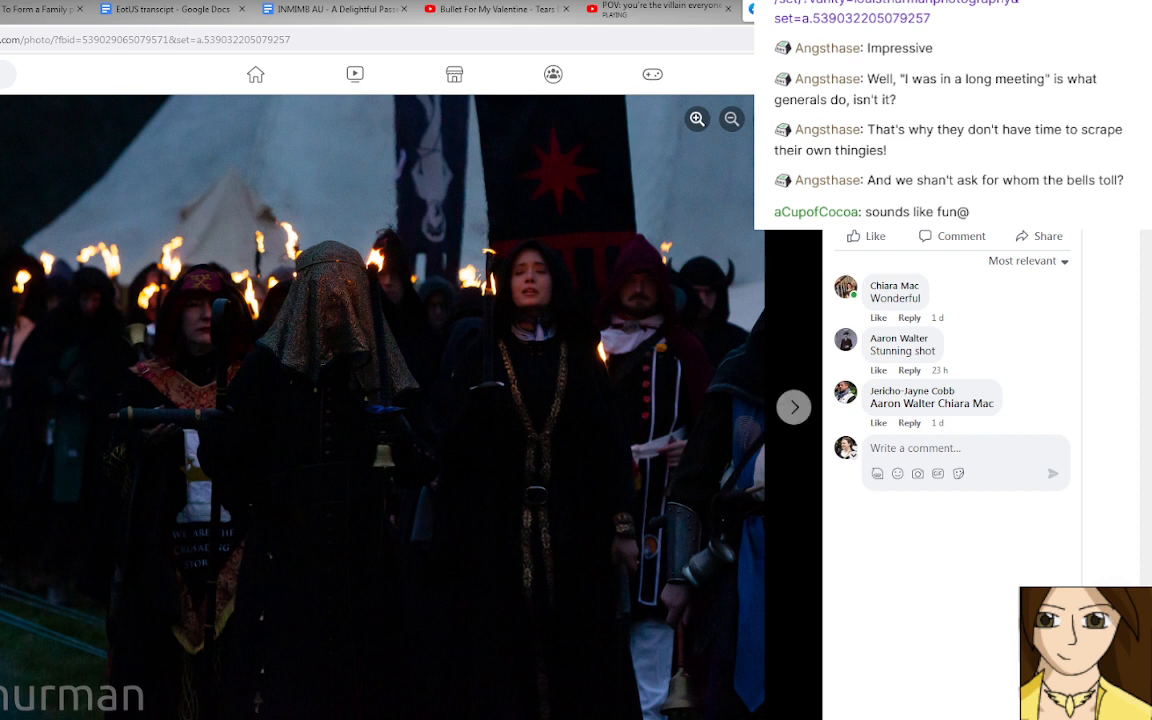
key("Right")
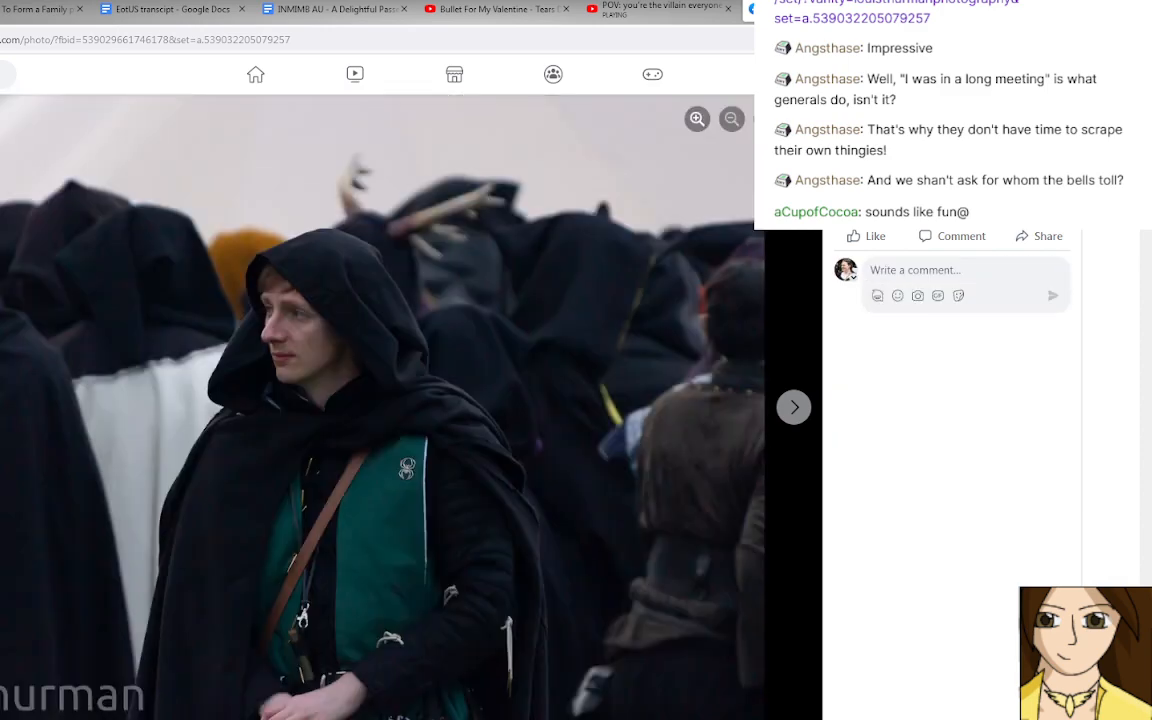
Switch back to the "To Form a Family" document and extend Dr. D's question after "foolish" with "like try to walk on it".
left_click(650, 10)
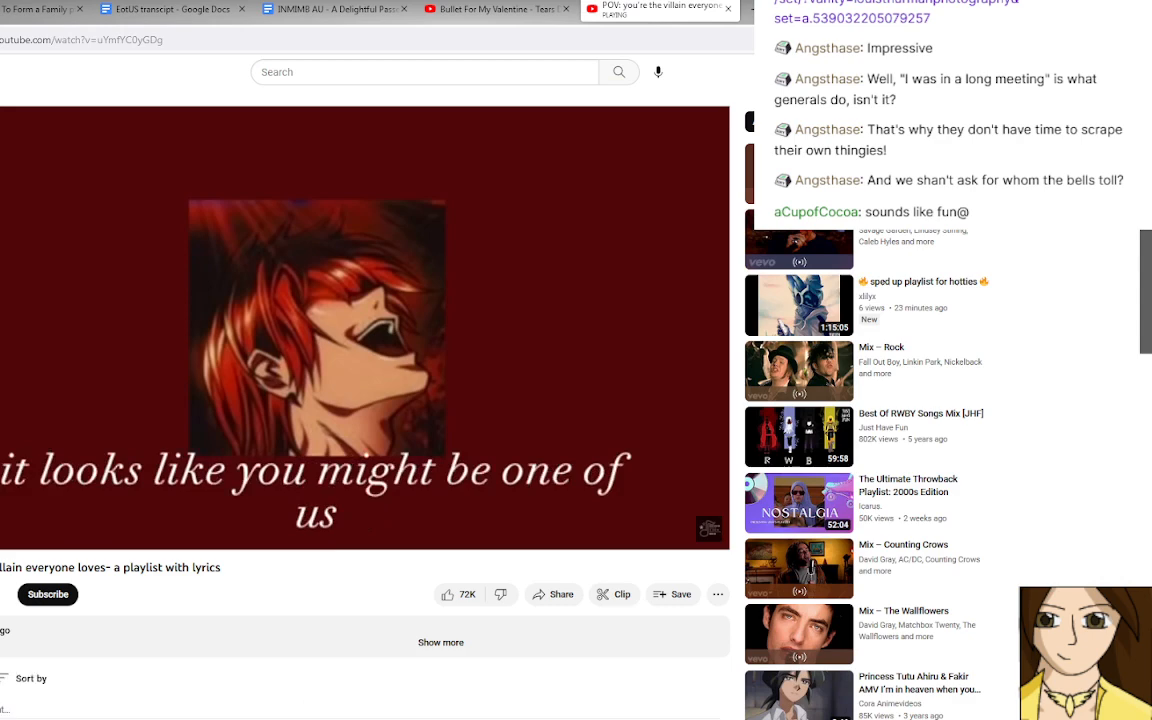
left_click(167, 14)
left_click(40, 10)
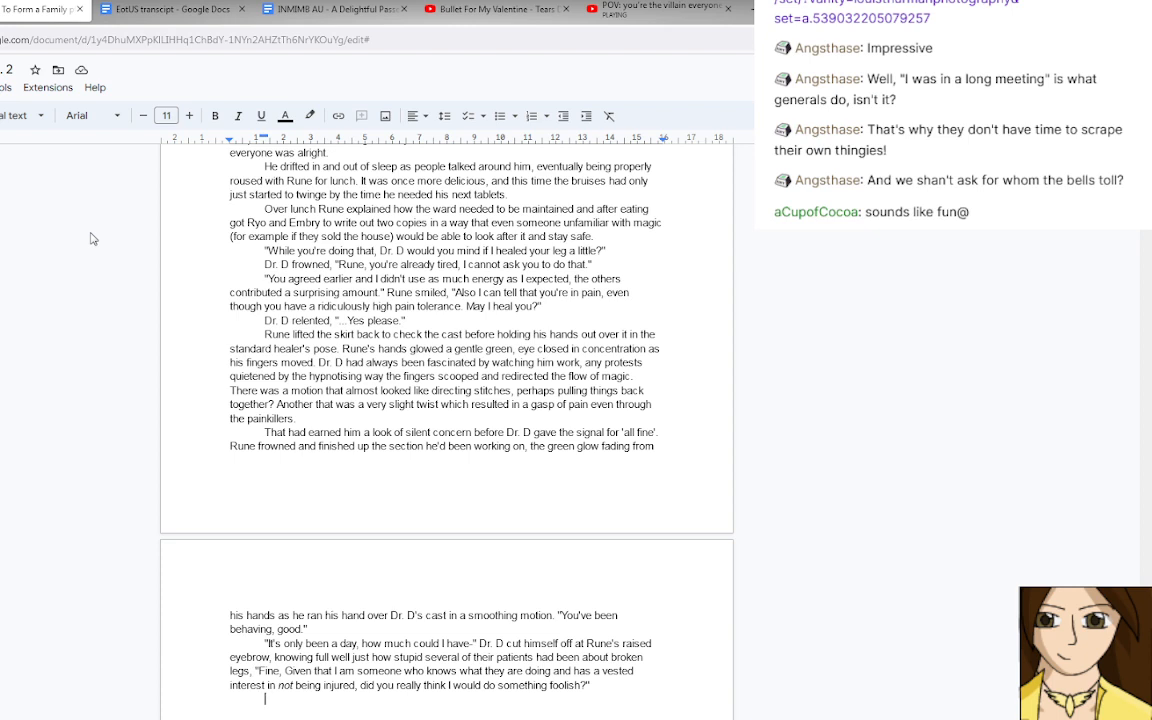
scroll(380, 553, "down", 3)
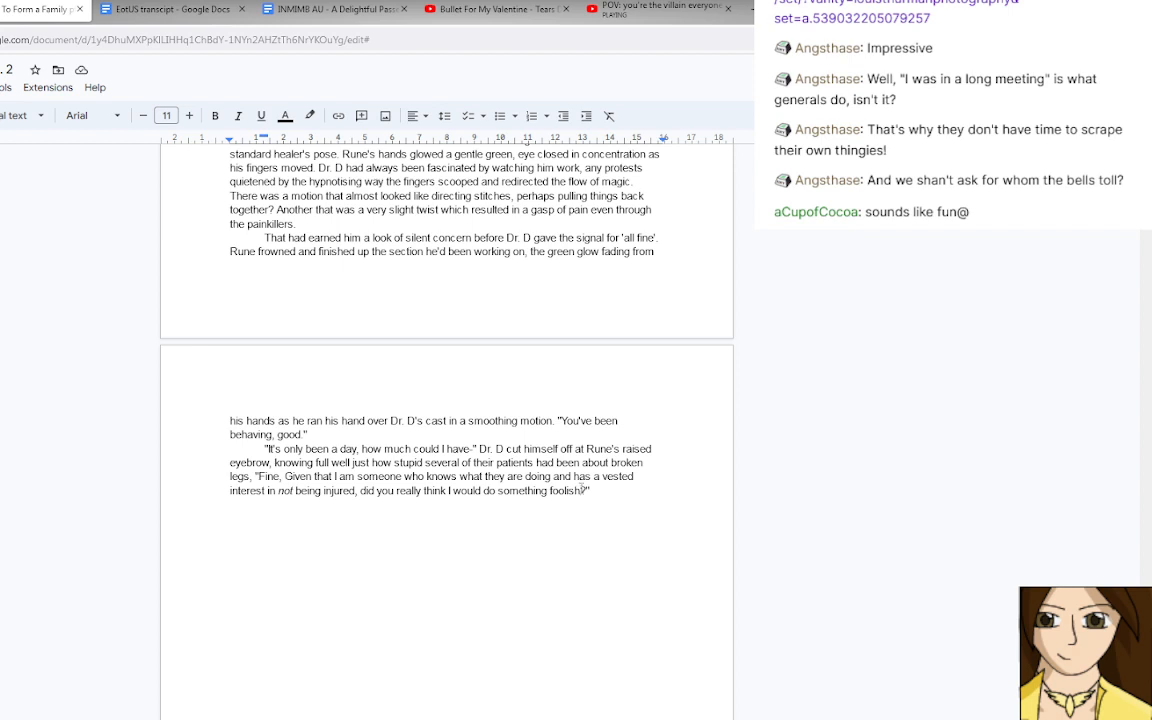
type("like try to walk on ")
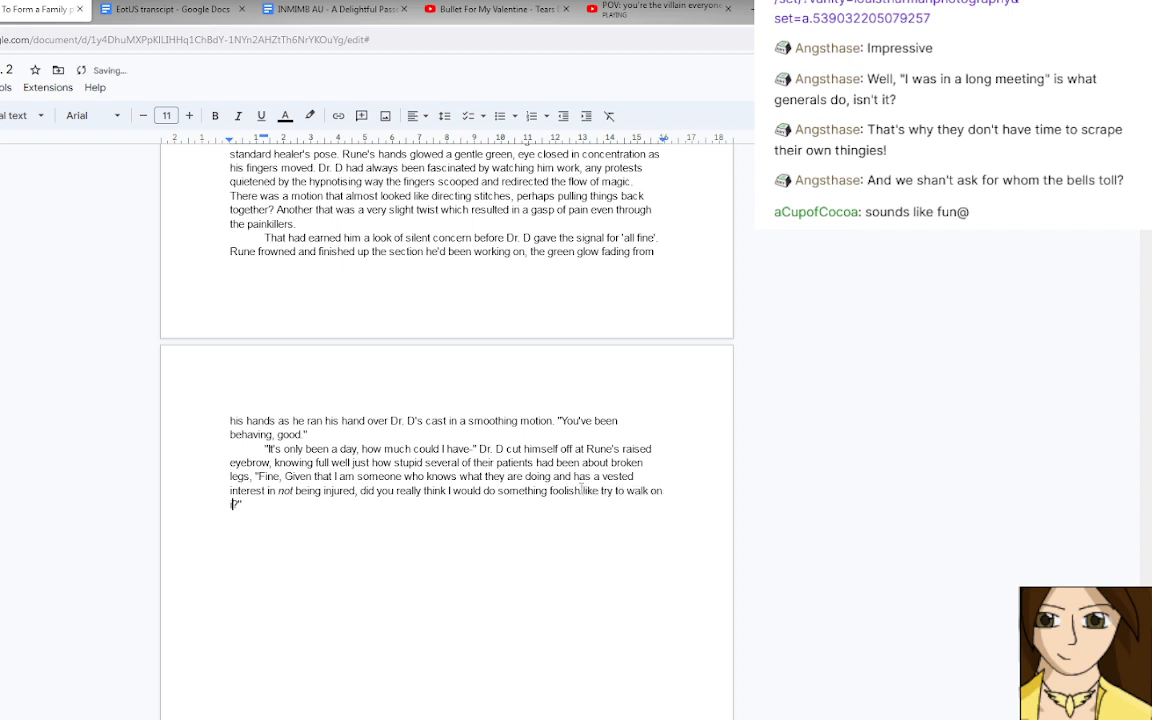
type("it")
key("End")
Start a new paragraph with Rune's spoken reply, "Given that doctors are historically the".
key("Return")
type("\"Given that Dr")
key("BackSpace")
key("BackSpace")
type("doctors are ")
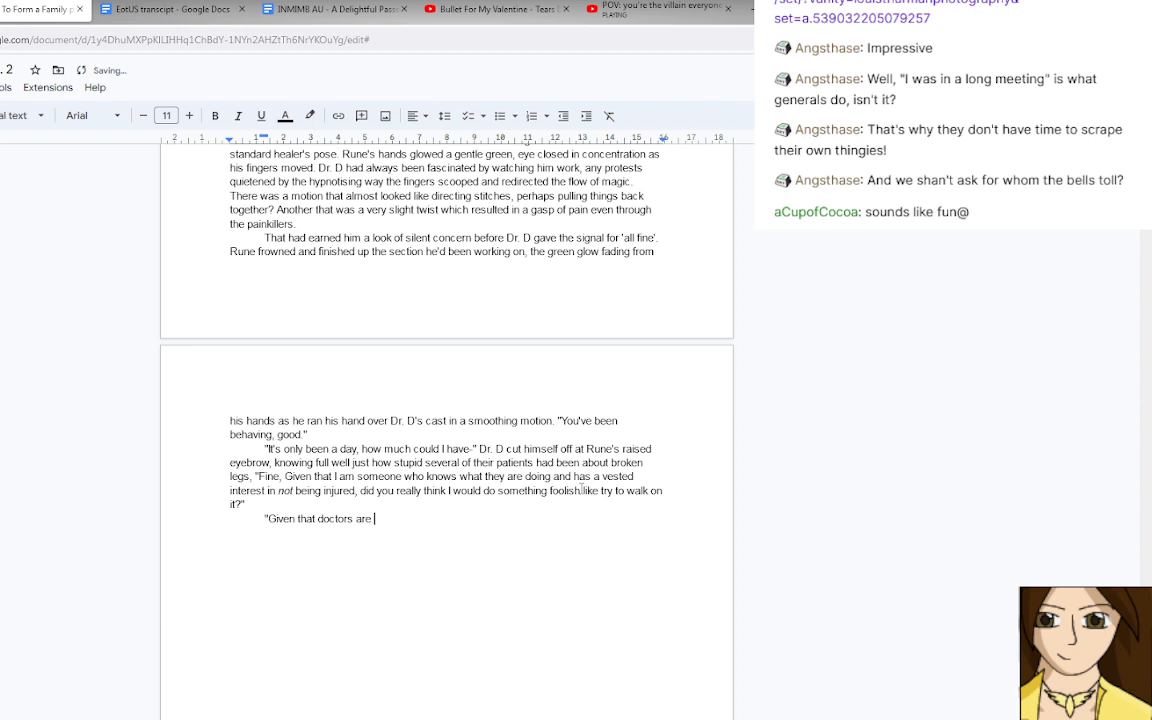
type("historically the")
Finish the reply with "worst patients because they think they know better, yes.", italicising only "worst", and close the quotation.
key("ctrl+i")
type("worst")
key("ctrl+i")
type("pa")
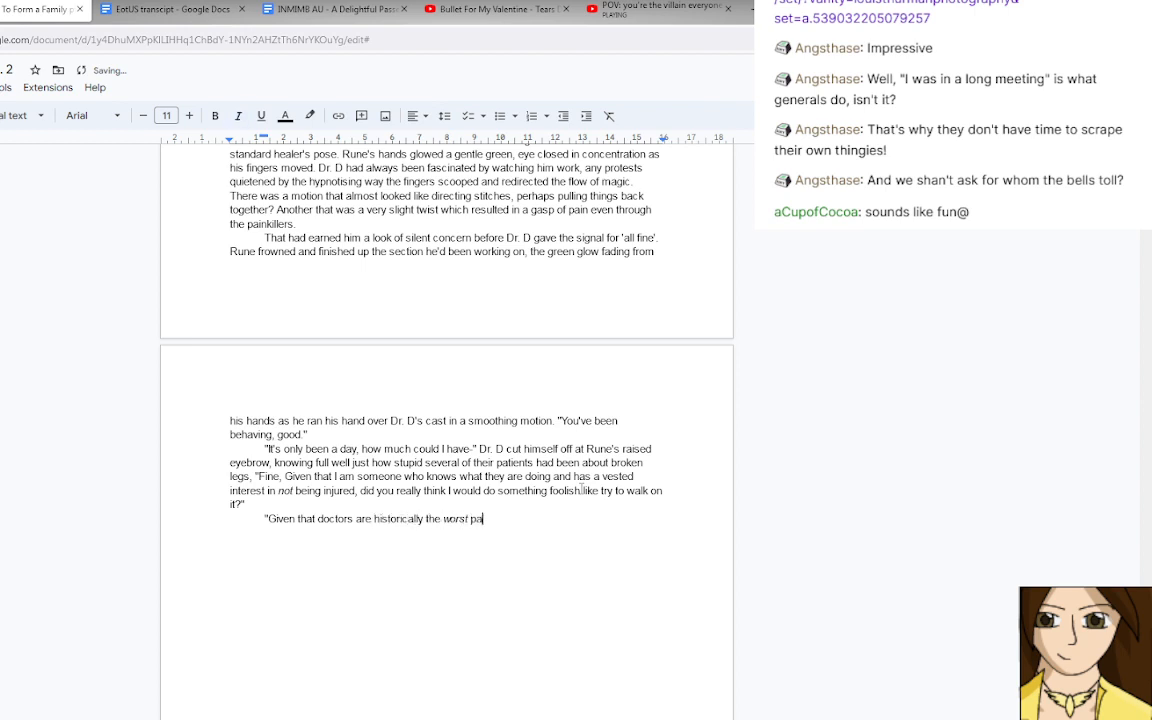
type("tients because they think the")
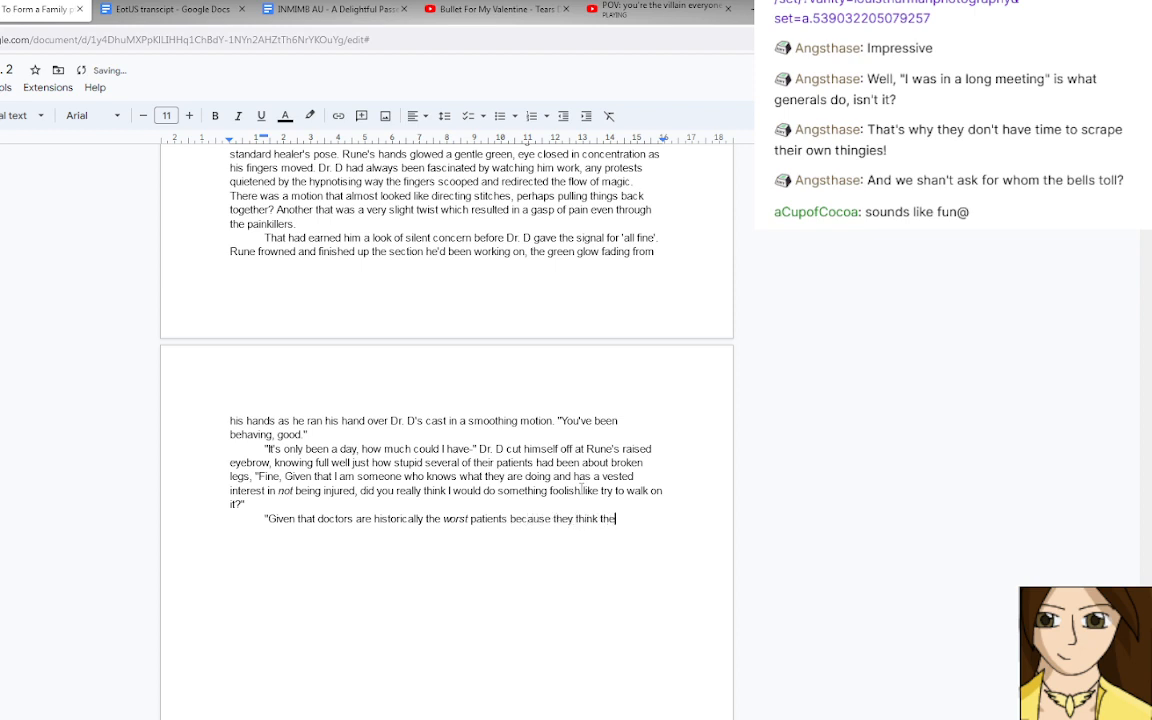
type("y know better")
type(", yes.\"")
type(" Rune smi")
Continue the paragraph after the quotation with narration beginning "Rune smiled and".
type("led and")
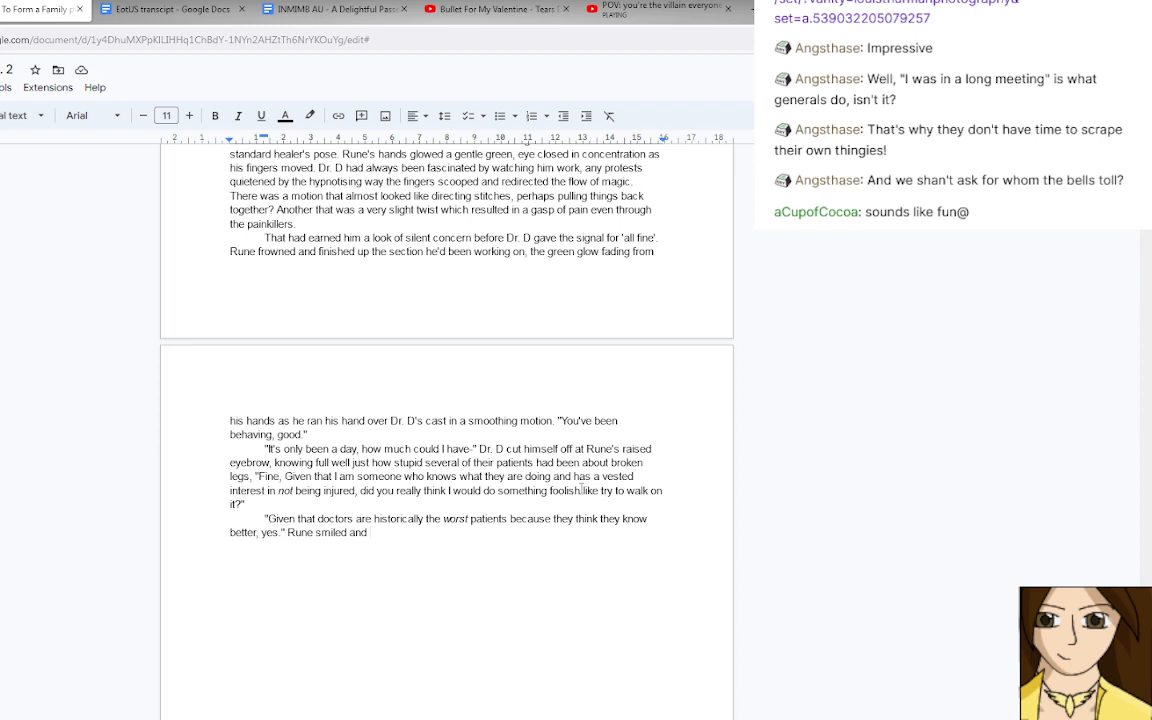
type("goodness the combination of soft care from just having been")
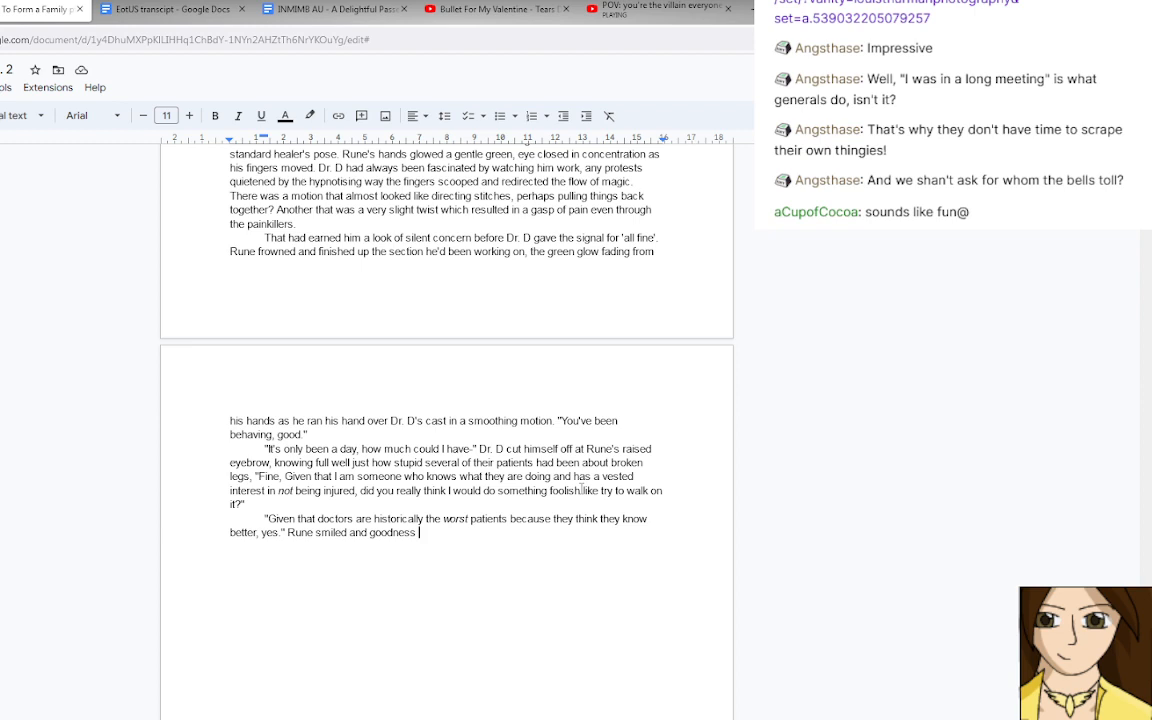
Continue the narration after "Rune smiled and goodness" with "the combination of soft care from just having been healing and gentle teasing".
type("the combination of soft ")
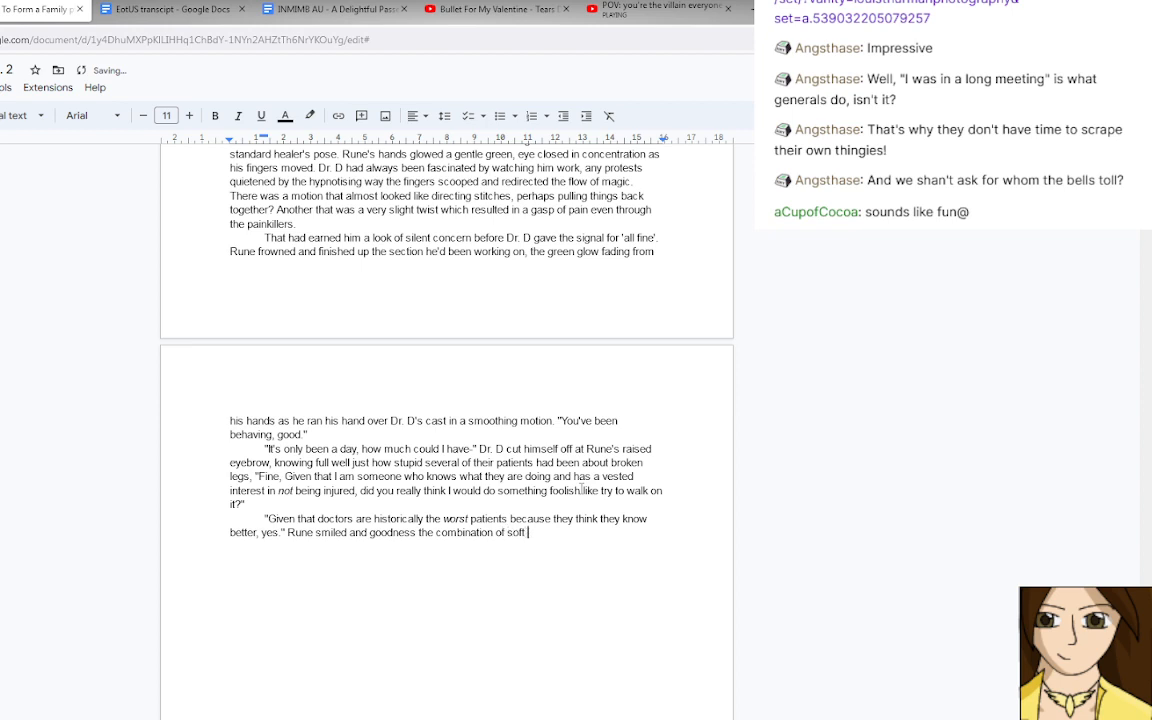
type("care from just having been healing")
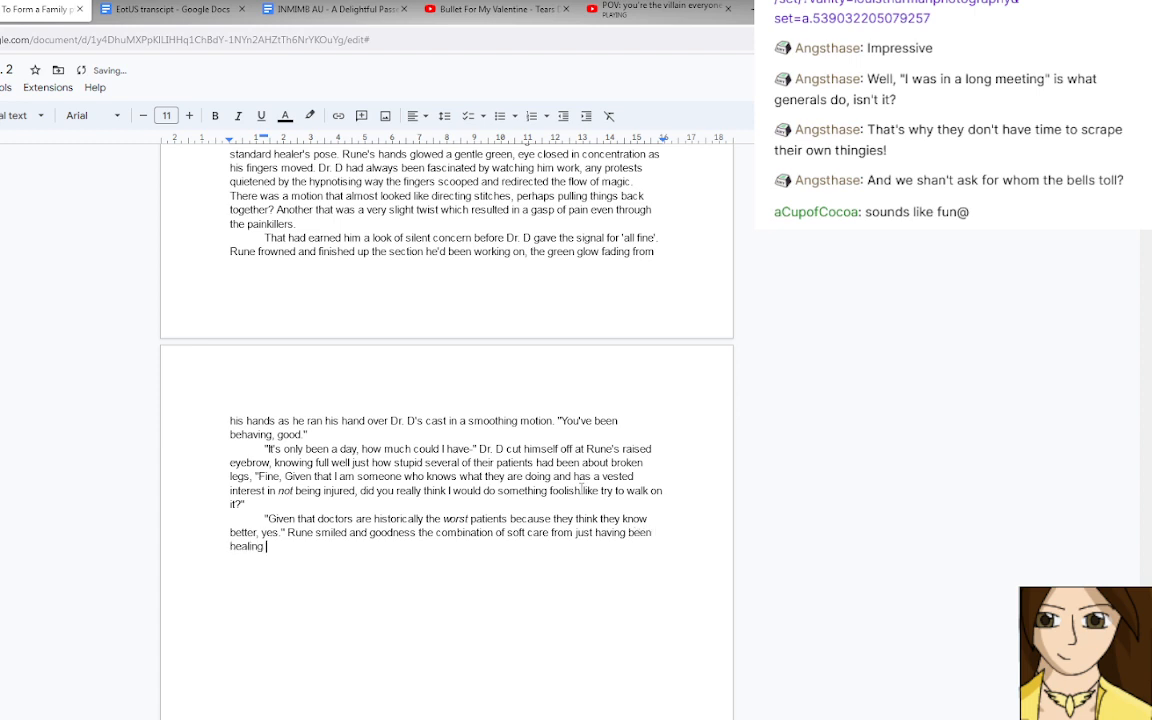
type(" and")
type("gentle teasing")
left_click(640, 10)
left_click(525, 415)
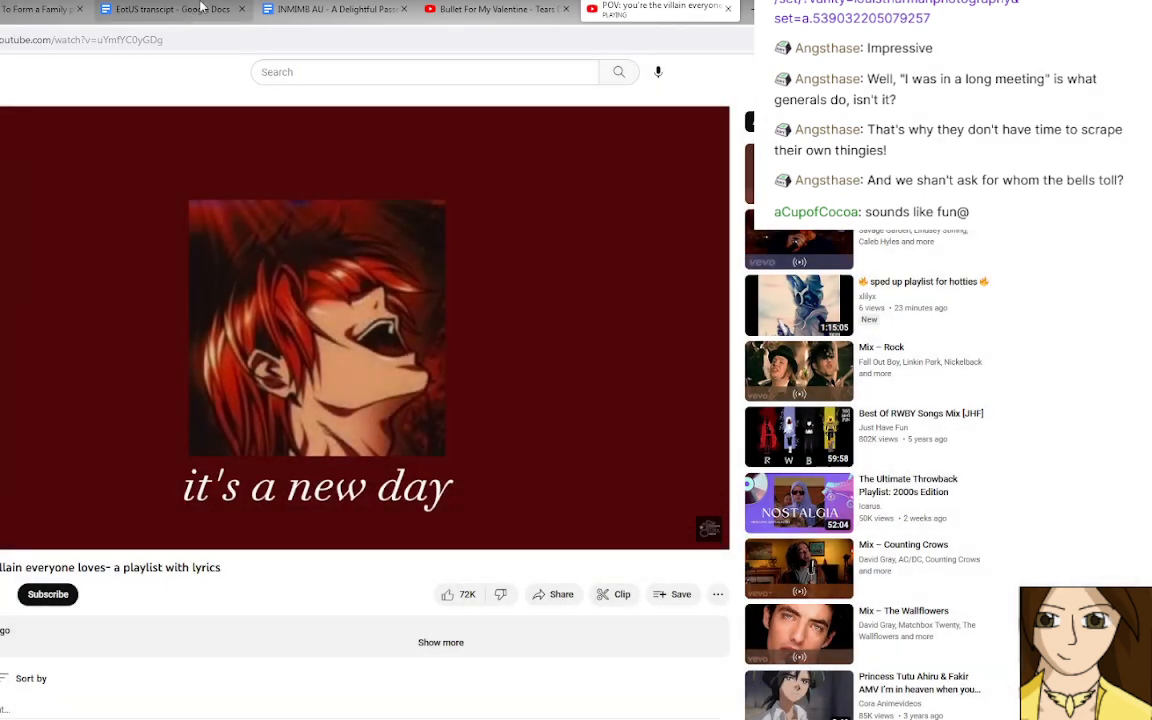
left_click(40, 9)
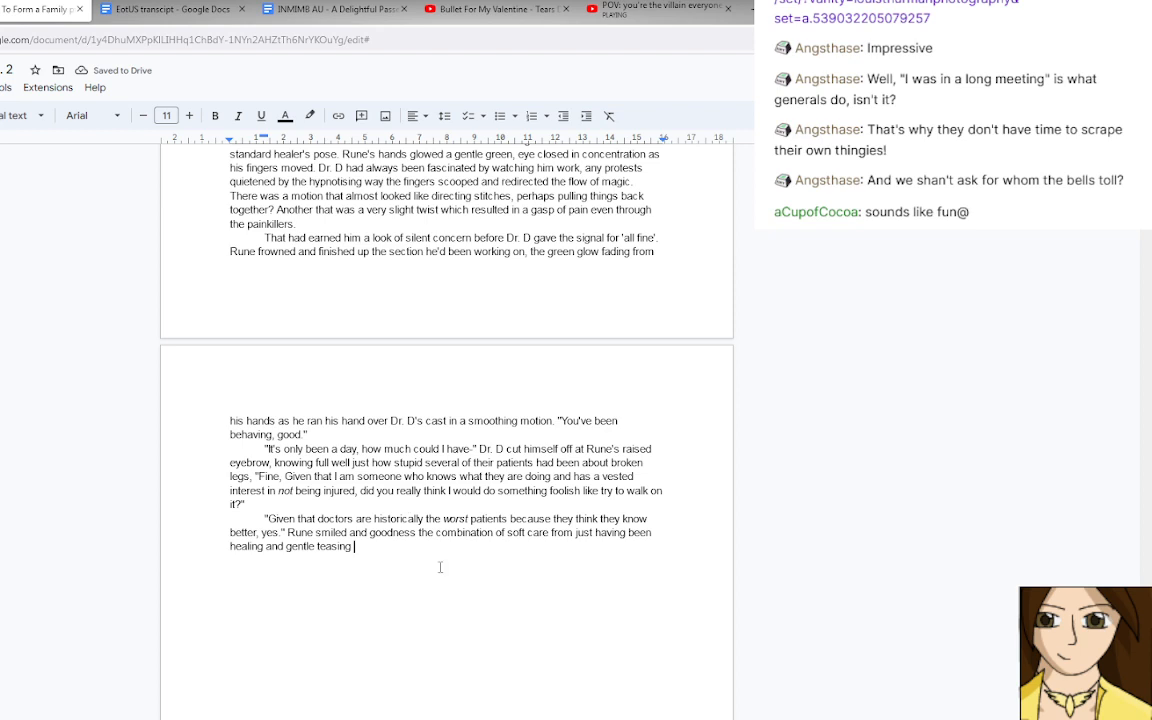
Continue the sentence after "gentle teasing" with "was not something Dr. D could handle with any kind of equanimity".
type("was not sure")
key("BackSpace")
key("BackSpace")
key("BackSpace")
key("BackSpace")
key("BackSpace")
type("something Dr. D cou")
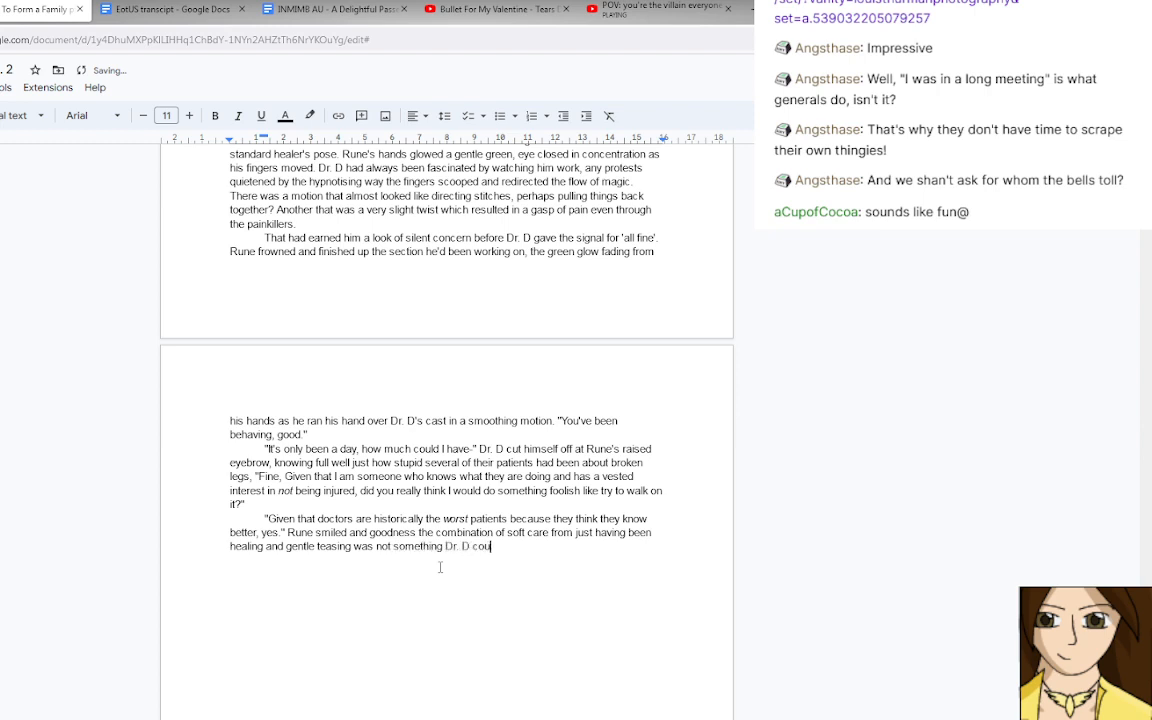
type("ld handle with any kind of e")
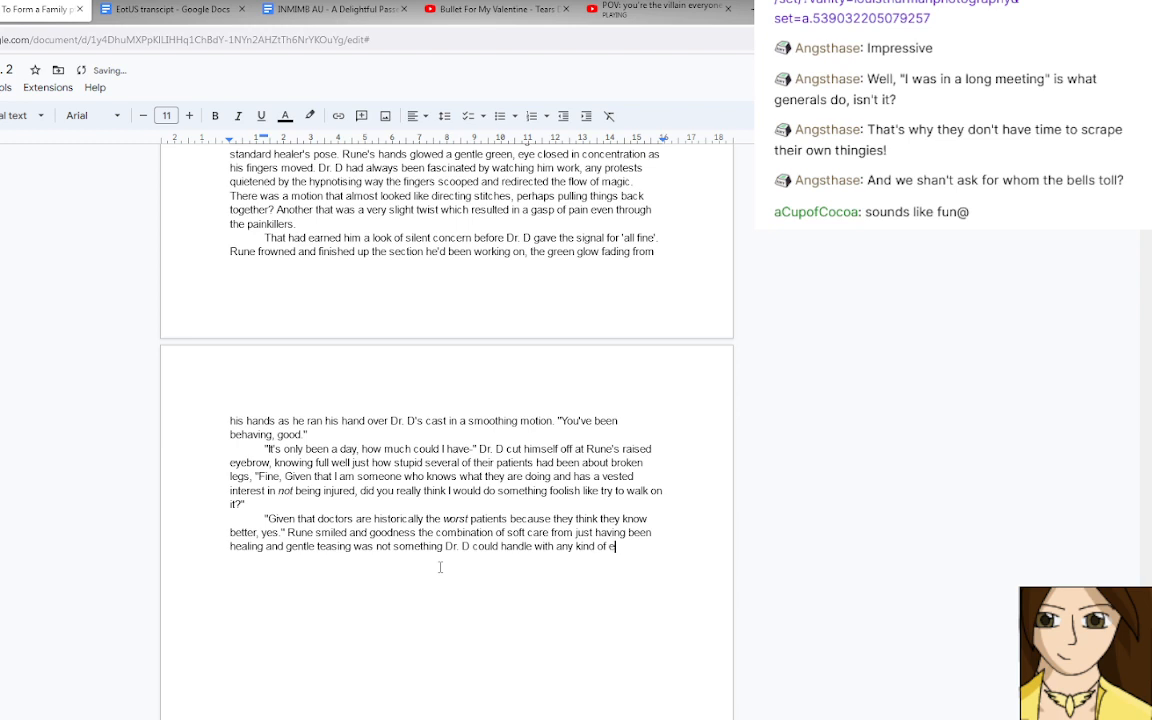
type("quanimity ")
type("in hi")
type("s")
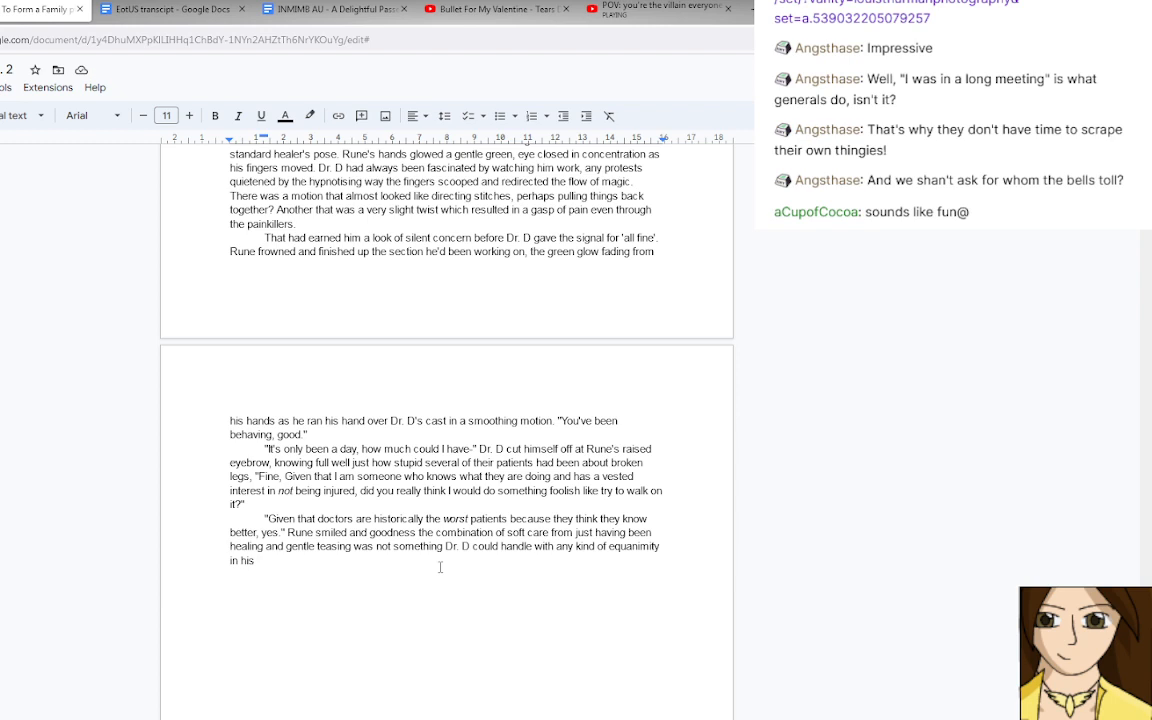
Finish the sentence about Dr. D's equanimity with "in his relaxed and drowsy state.".
type("relaxed and very s")
key("BackSpace")
key("BackSpace")
key("BackSpace")
key("BackSpace")
key("BackSpace")
key("BackSpace")
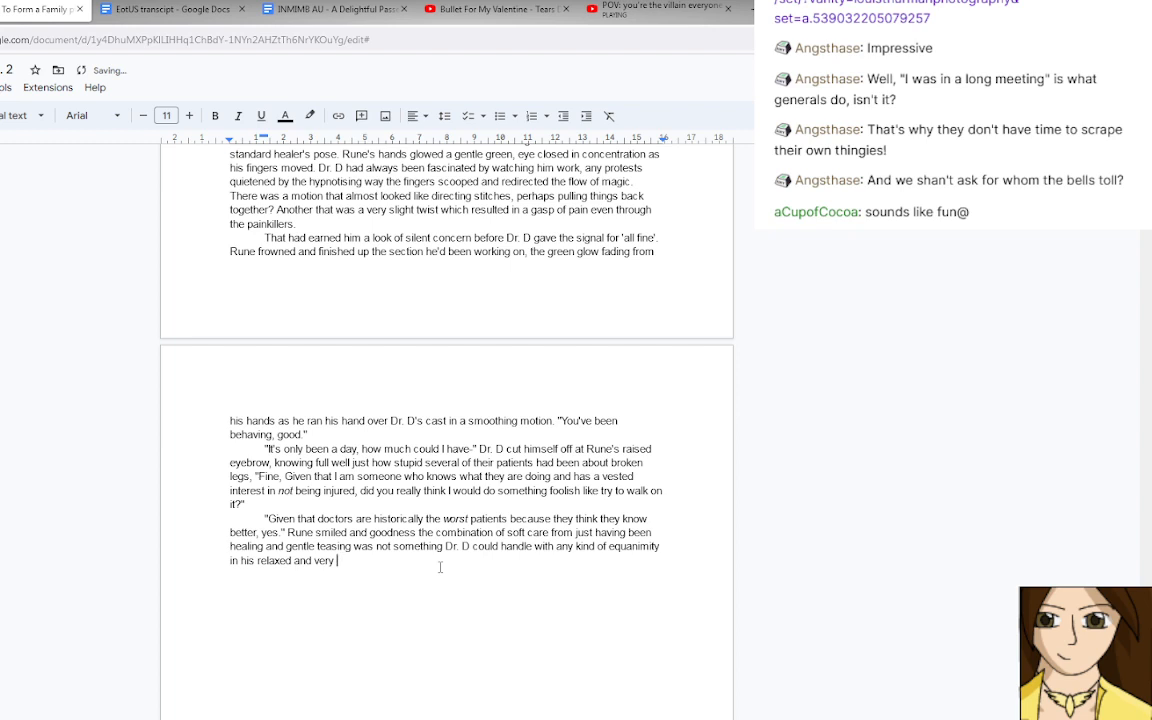
type("d")
key("BackSpace")
key("BackSpace")
type("drowsy state.")
Try rewording "been healing" in the last paragraph as "just received" and as "just been healed".
scroll(395, 540, "up", 1)
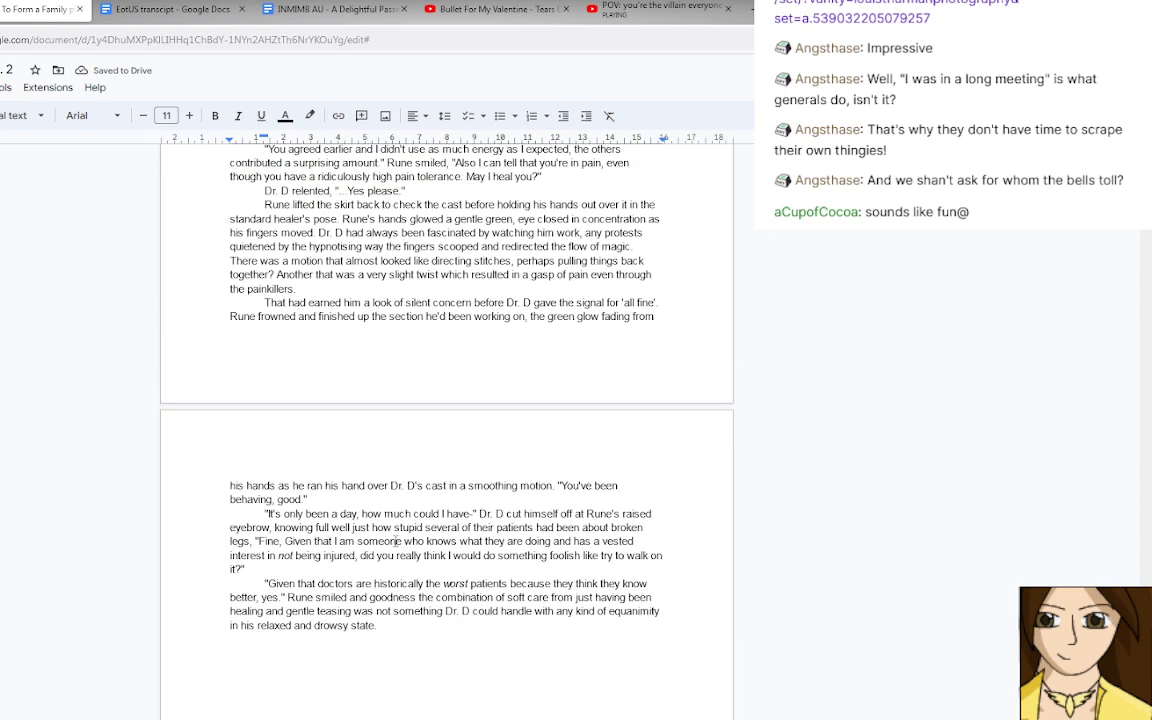
scroll(395, 540, "up", 1)
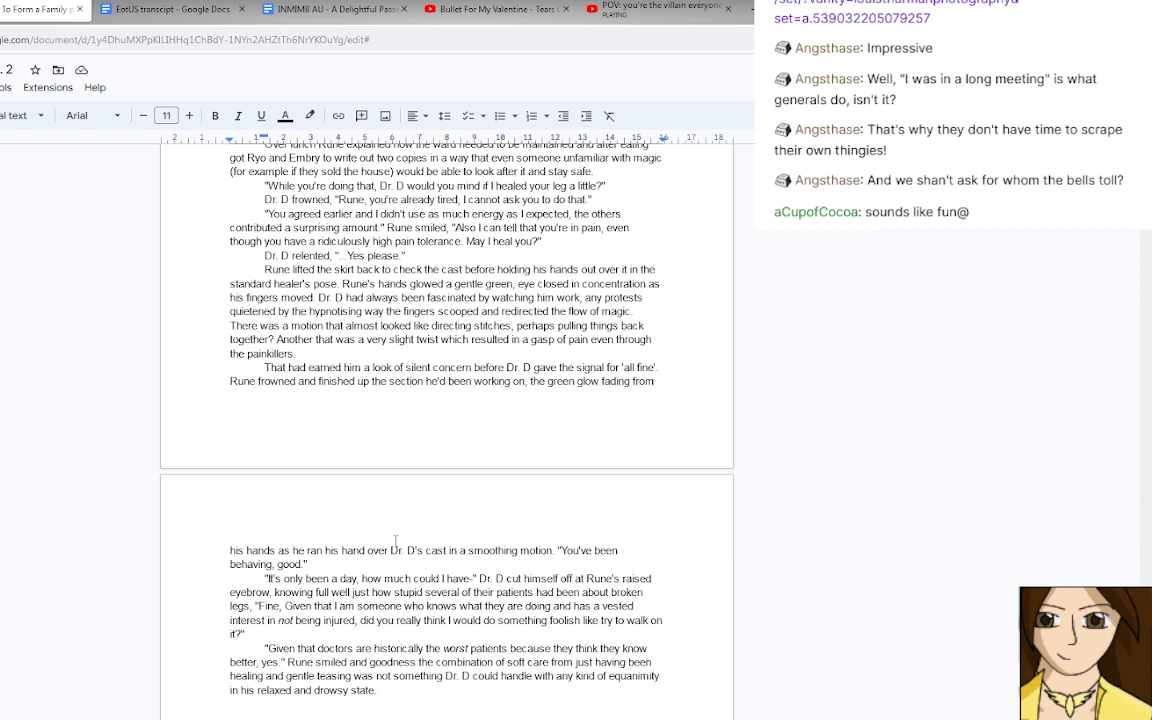
scroll(395, 540, "down", 1)
scroll(395, 540, "down", 1)
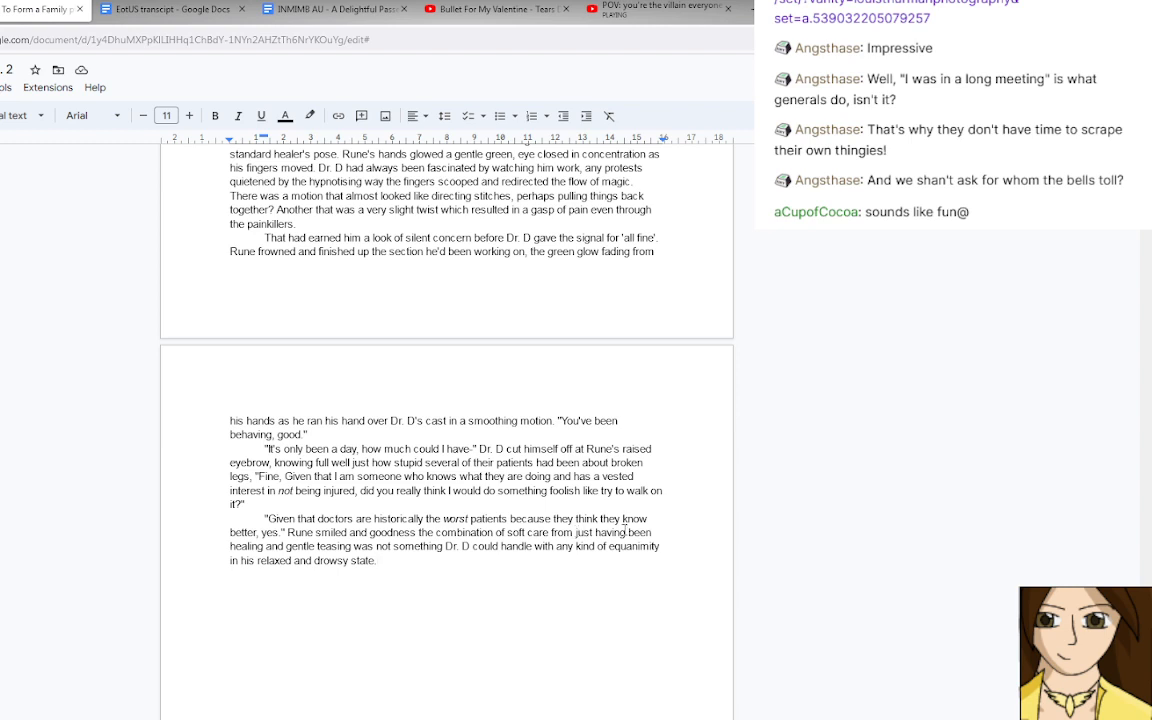
left_click_drag(628, 532, 264, 548)
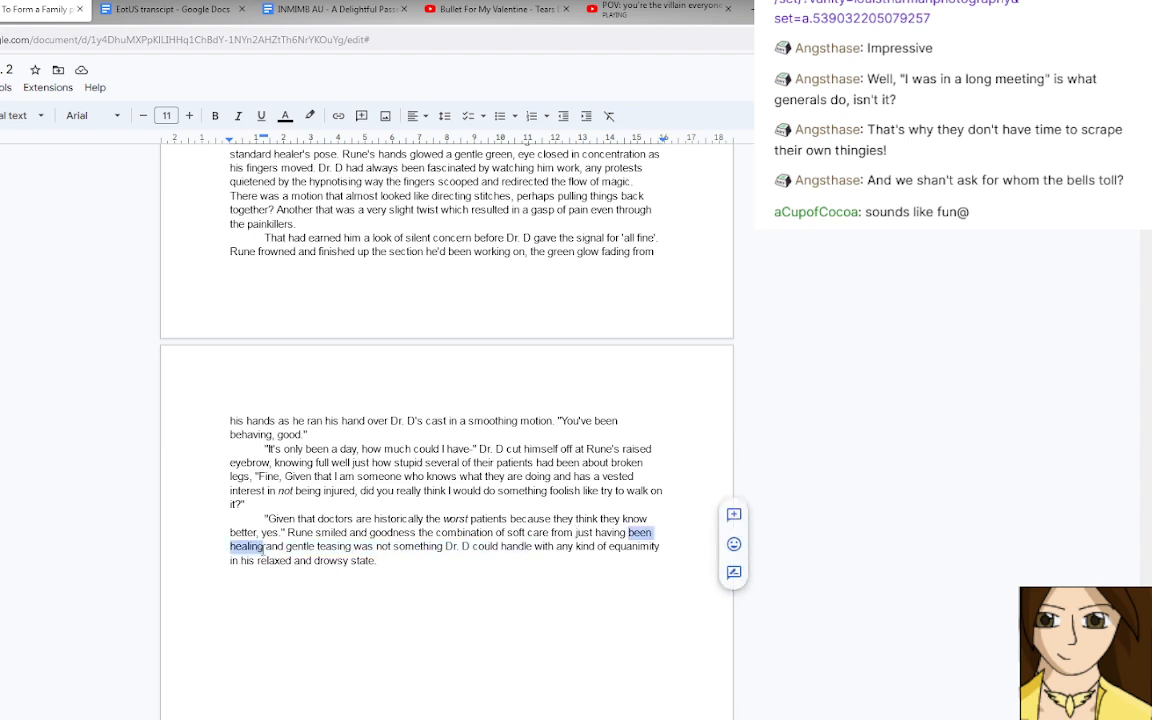
type("just re")
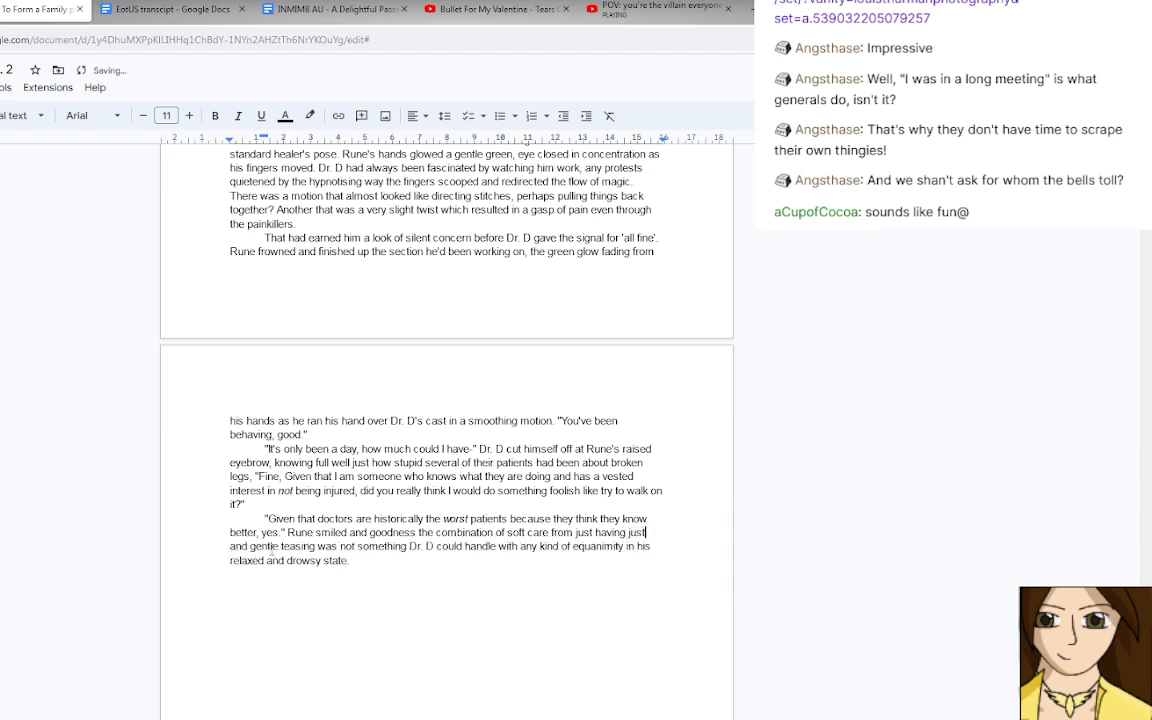
type("ceived")
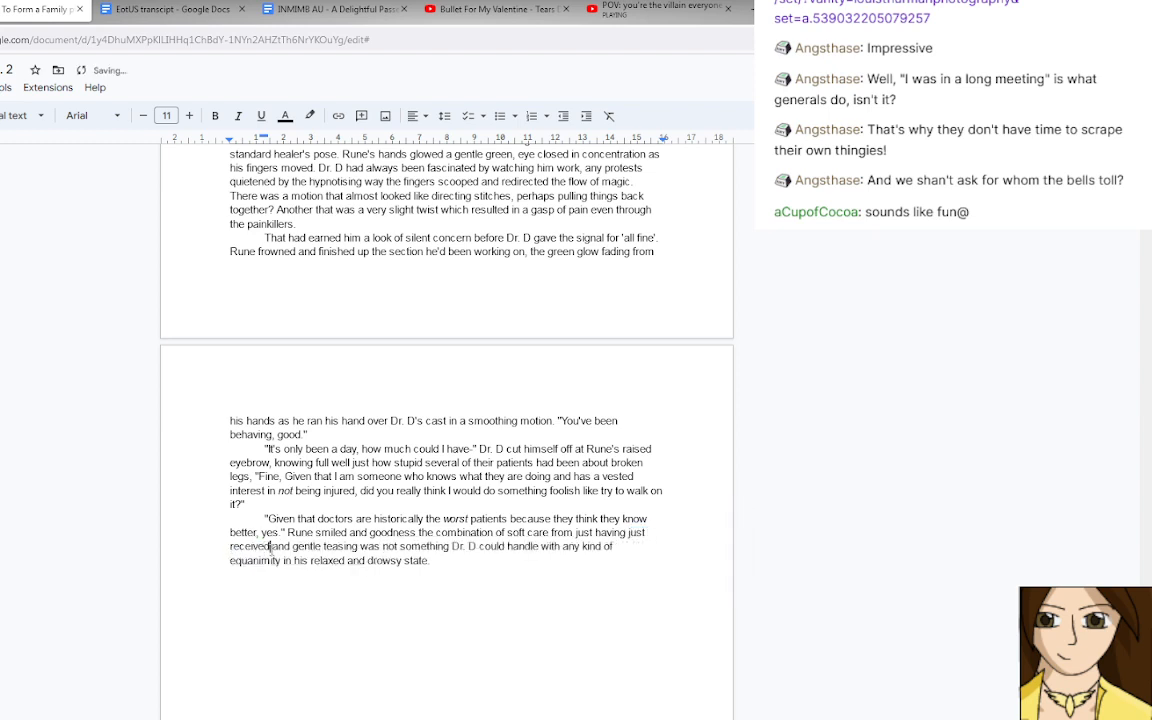
key("BackSpace")
key("BackSpace")
key("BackSpace")
key("BackSpace")
key("BackSpace")
key("BackSpace")
key("BackSpace")
type("be")
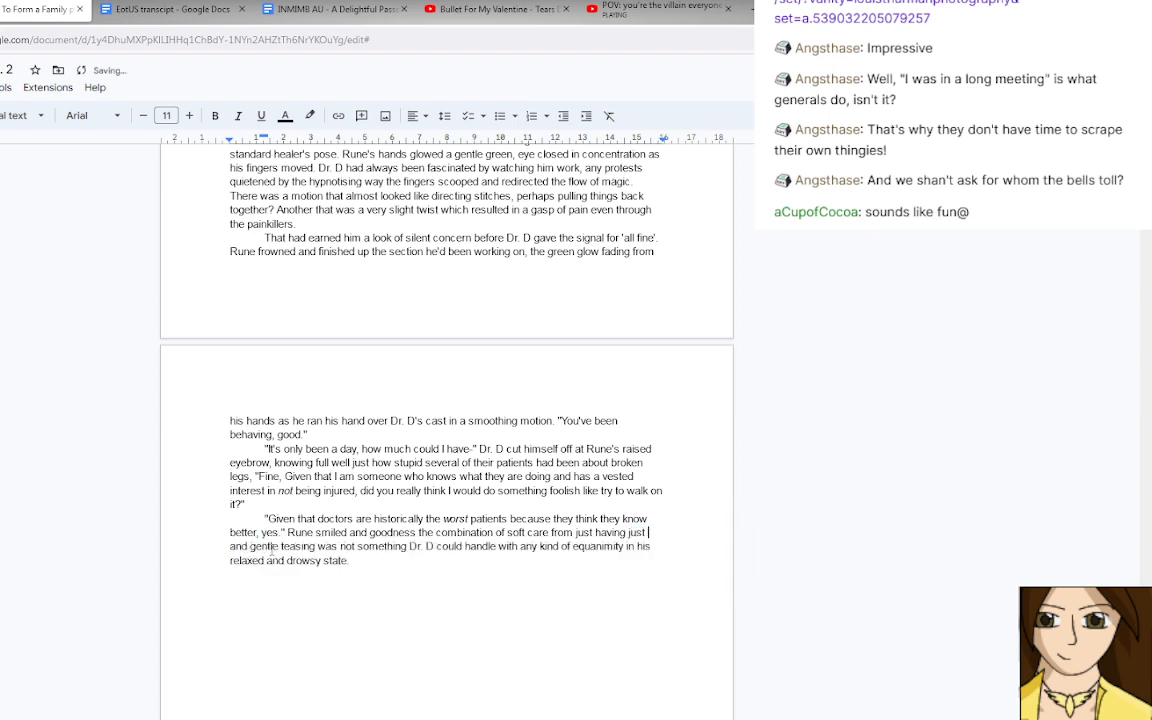
type("en healed")
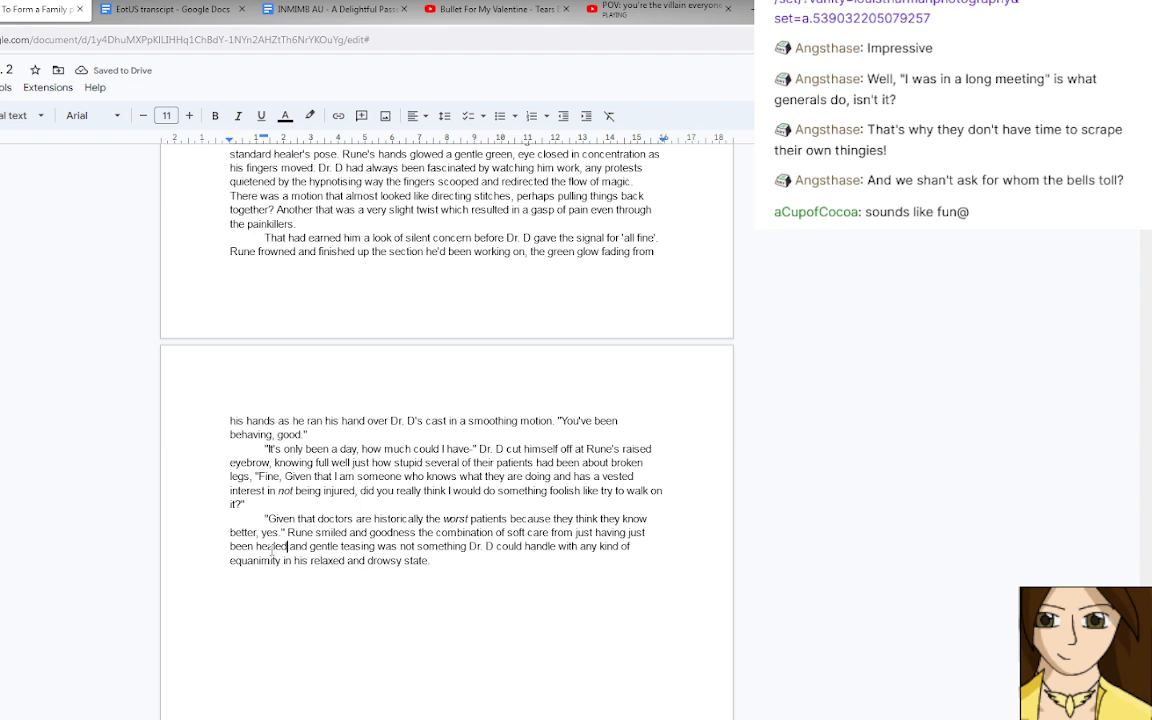
Undo the rewording to restore the phrase "been healing".
key("BackSpace")
key("BackSpace")
key("BackSpace")
key("BackSpace")
key("BackSpace")
key("BackSpace")
key("BackSpace")
key("BackSpace")
key("BackSpace")
key("BackSpace")
key("BackSpace")
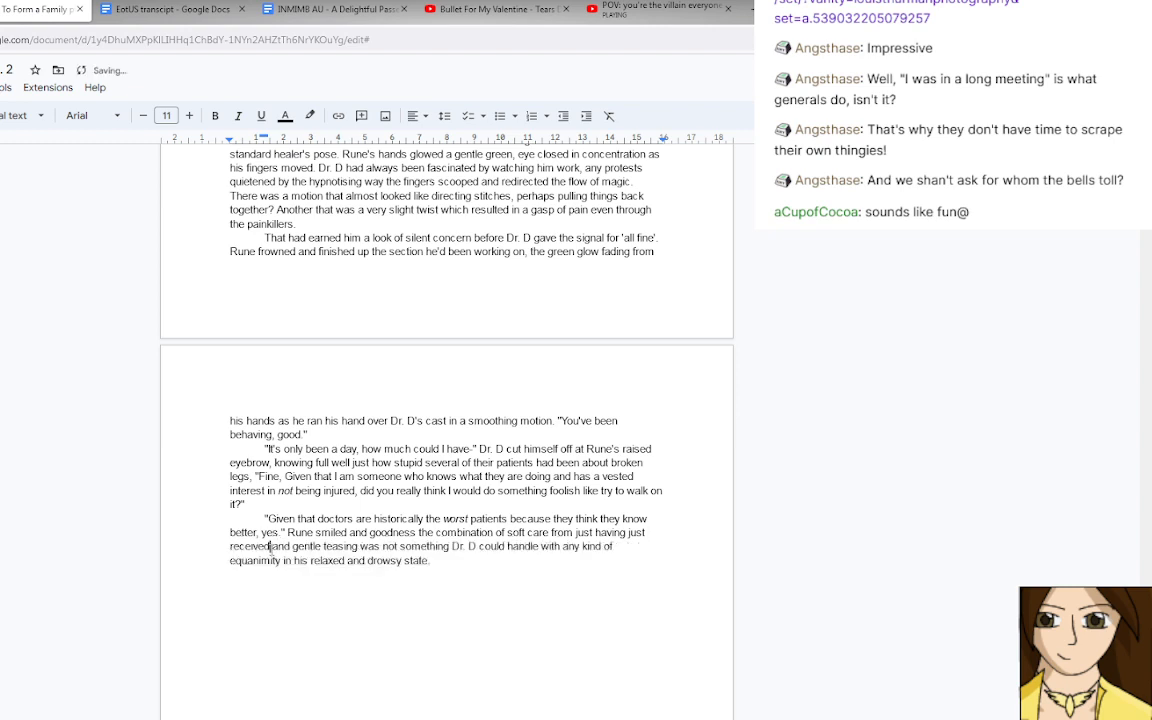
key("BackSpace")
key("BackSpace")
key("BackSpace")
key("BackSpace")
key("BackSpace")
key("ctrl+z")
key("ctrl+z")
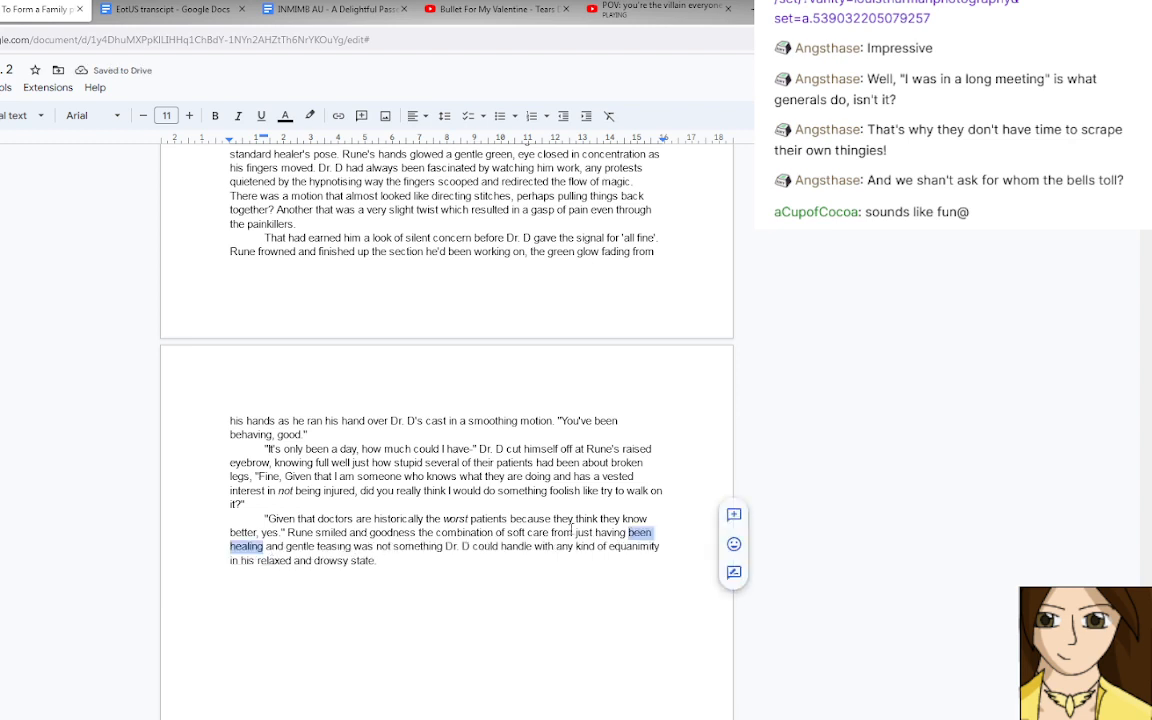
Insert "on Rune's face" after "gentle teasing" in the last paragraph.
left_click(573, 532)
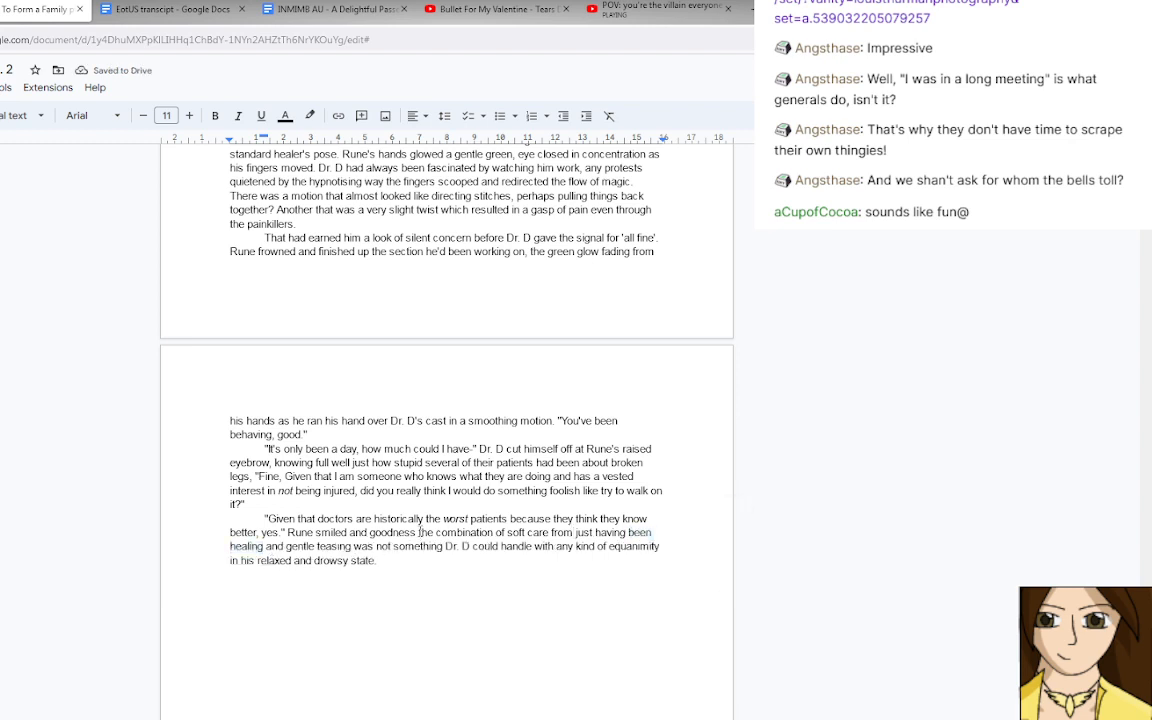
left_click(420, 532)
left_click(351, 546)
type("on Rune")
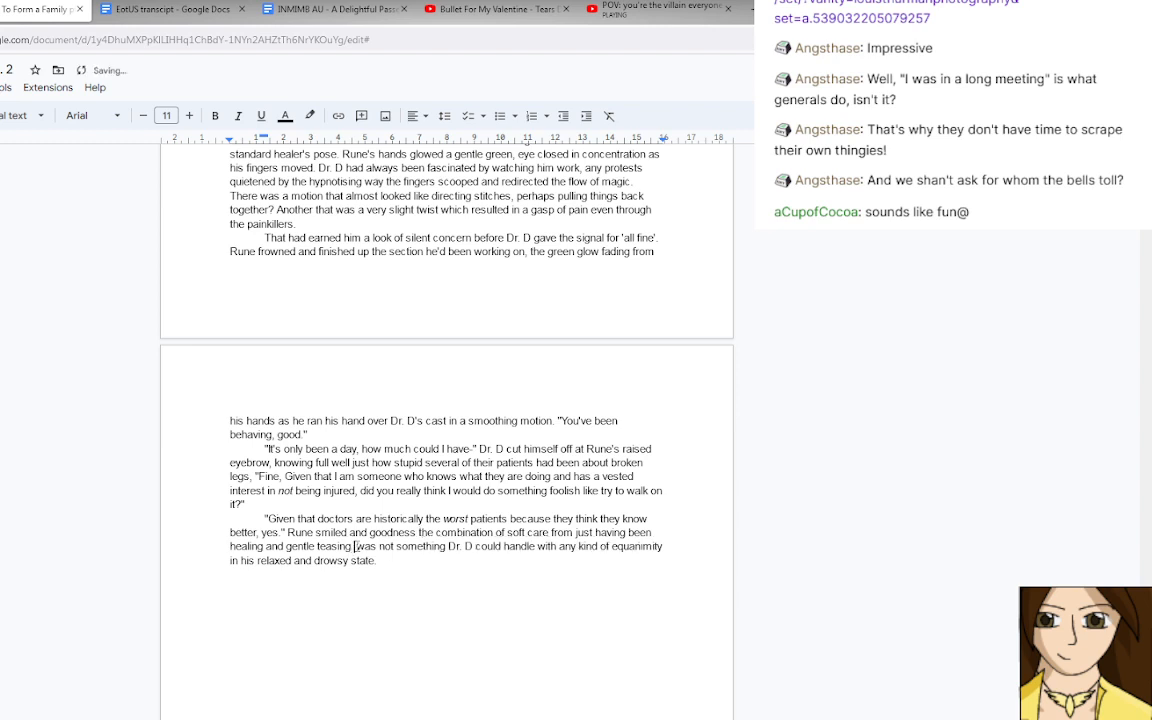
type("'s face")
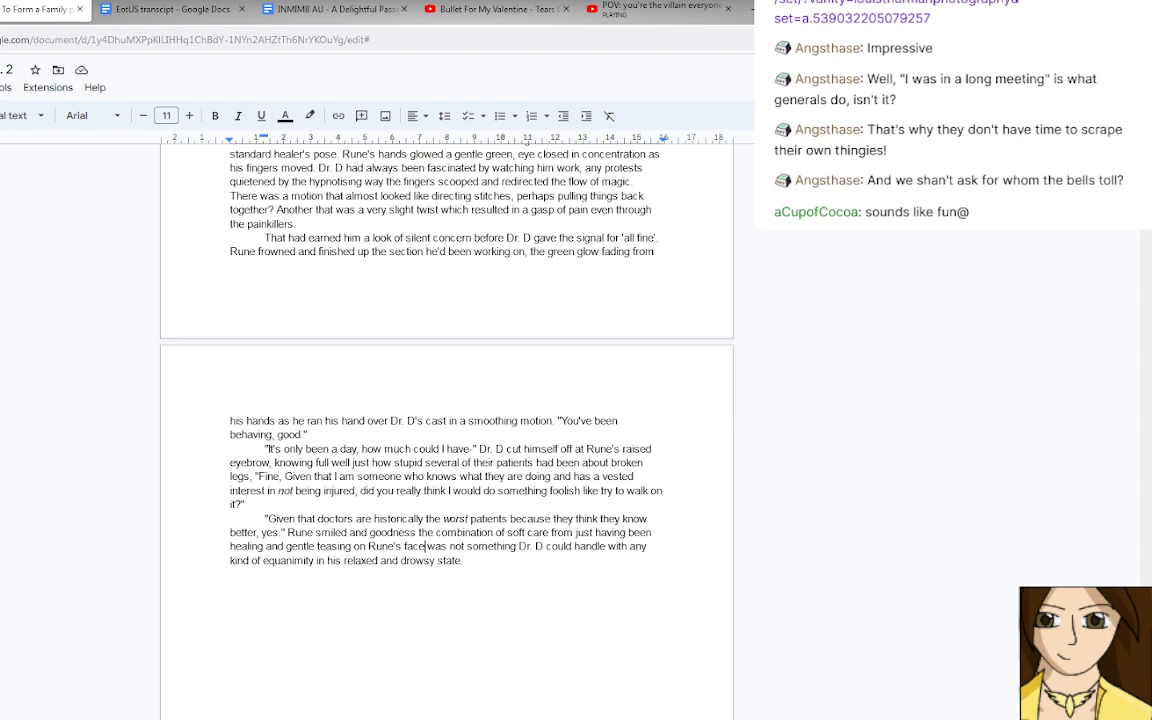
Switch to the recent files in Google Drive and open the document "Crowscare crackfic - To Weave a Tapestry".
left_click(0, 9)
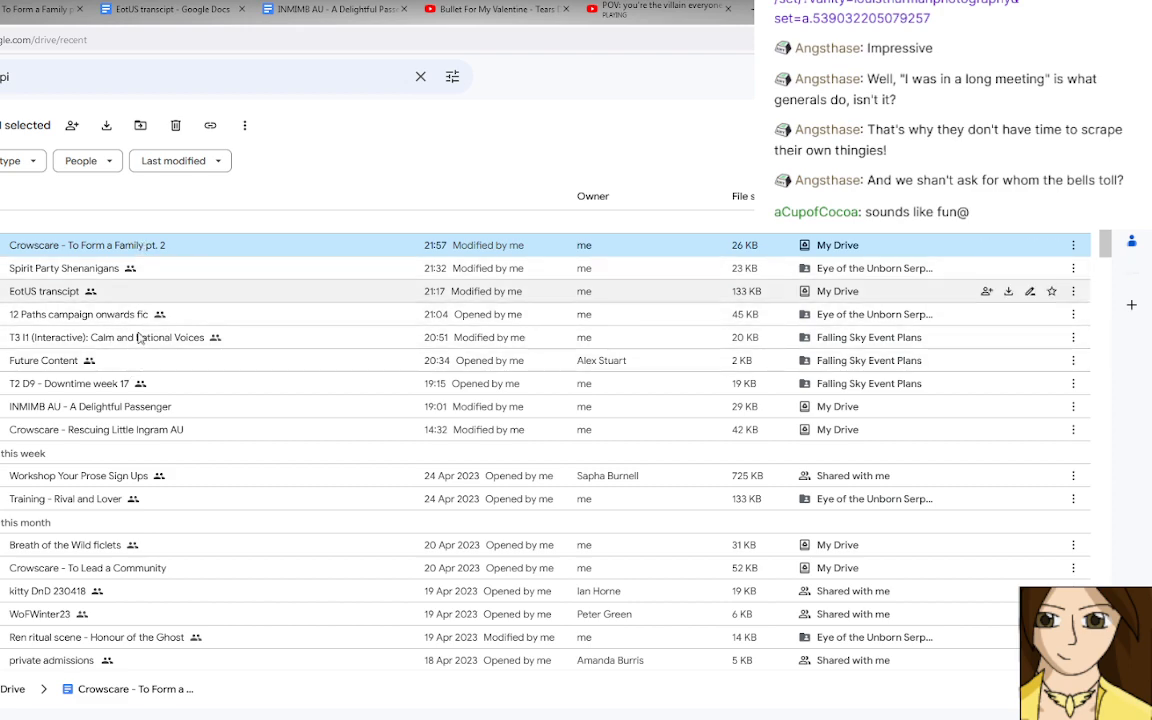
scroll(140, 386, "down", 1)
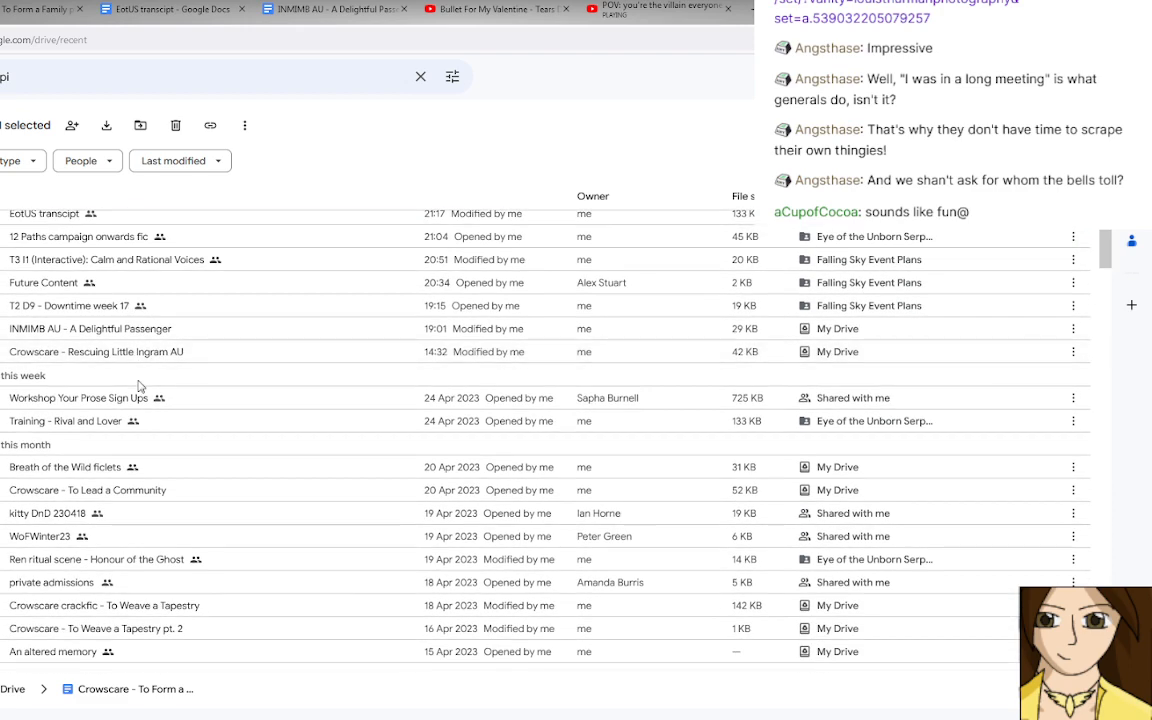
scroll(140, 386, "down", 2)
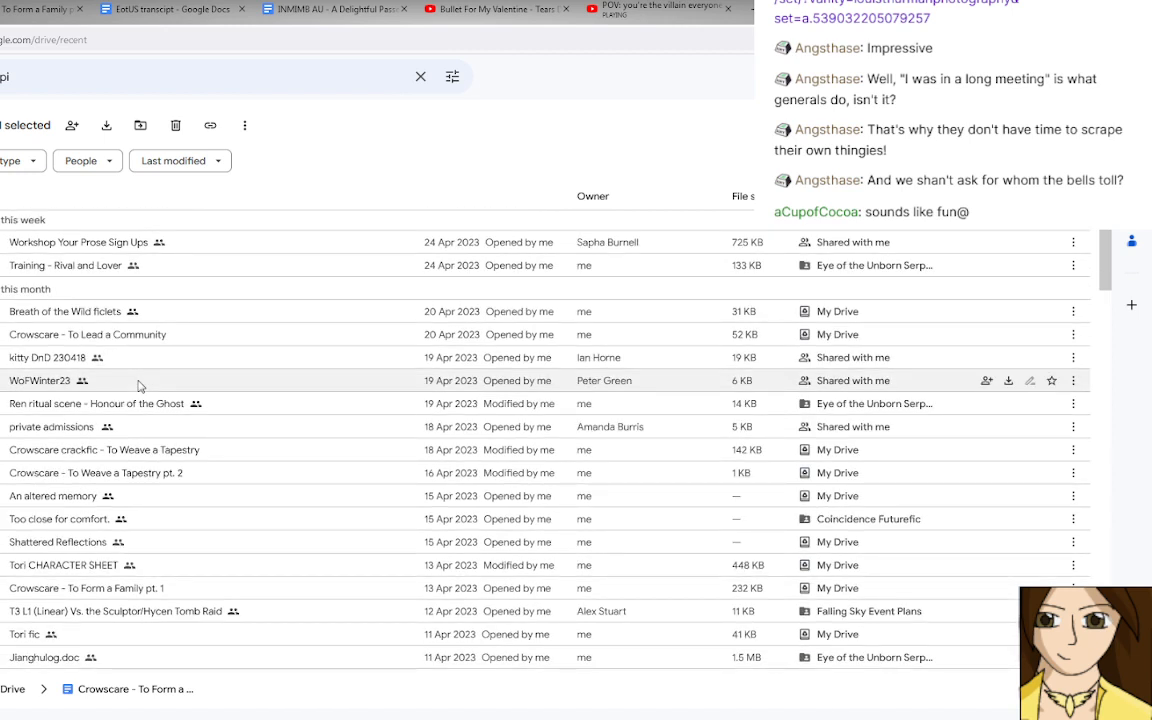
double_click(157, 452)
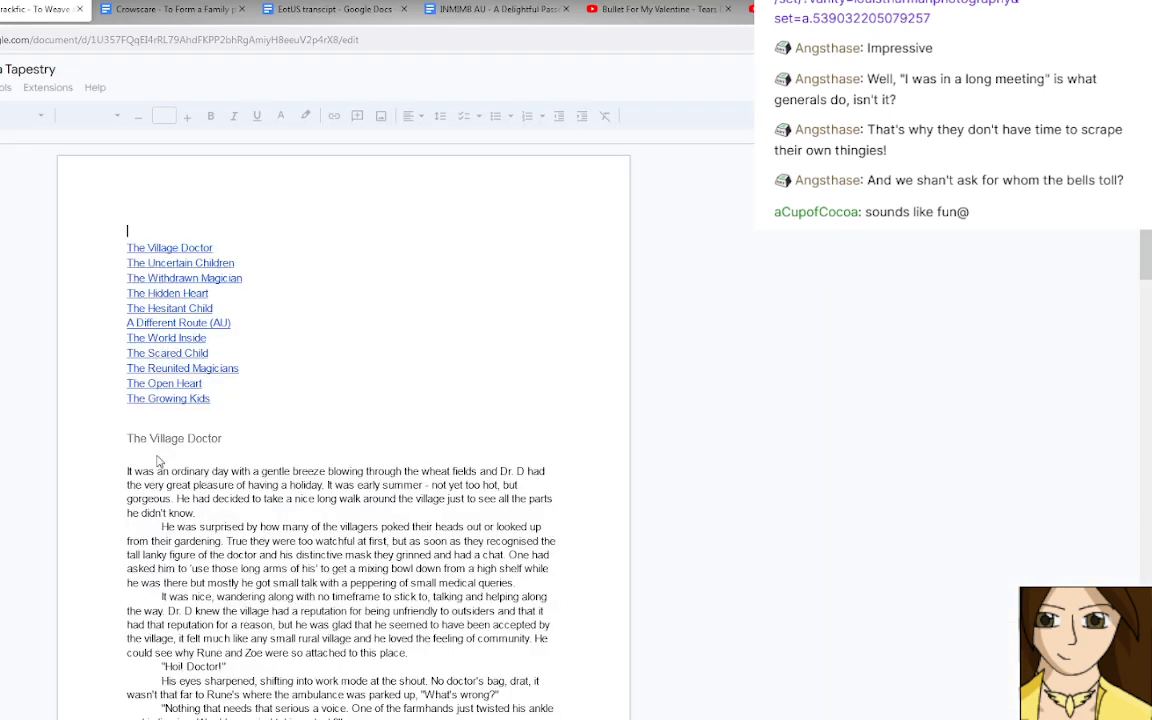
Jump to the chapter "The Hidden Heart" and read through to the scene hovering in a night sky over a dark ocean.
left_click(168, 293)
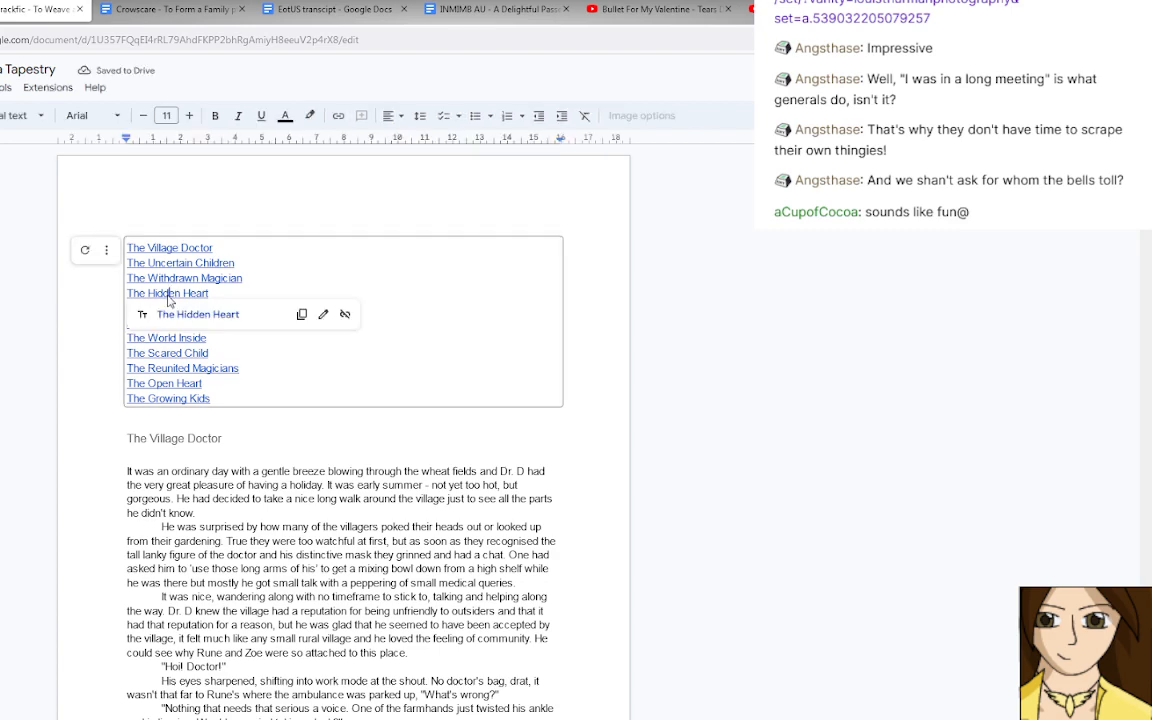
left_click(185, 316)
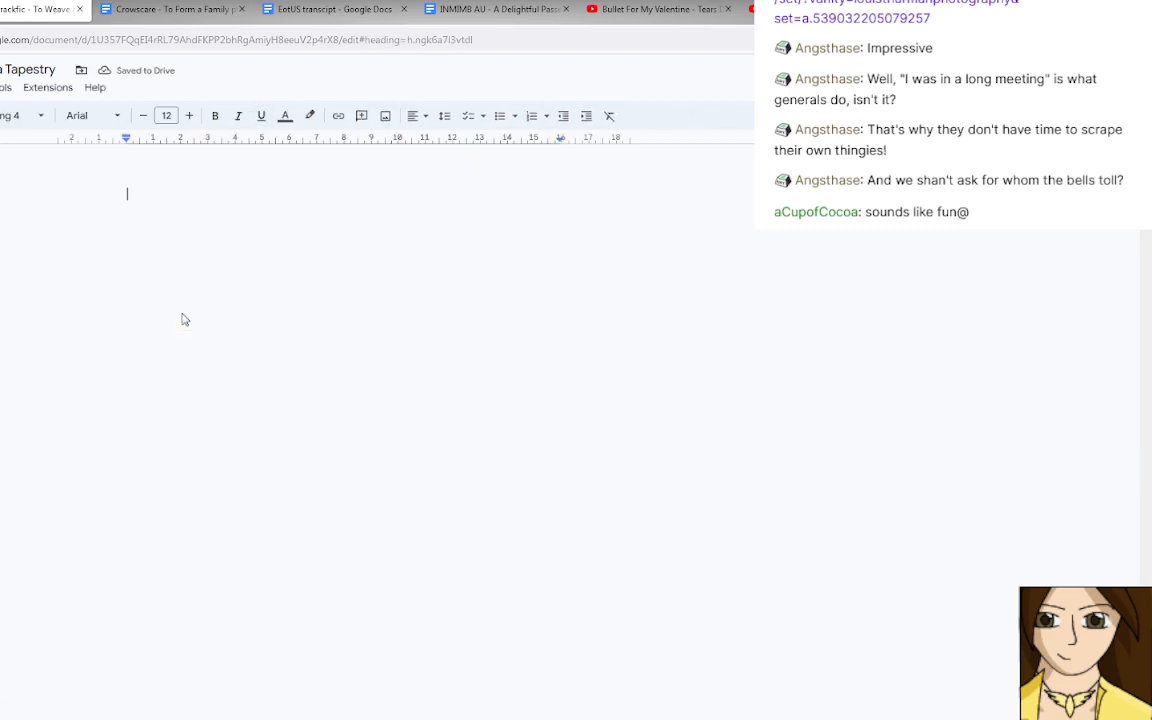
scroll(185, 316, "down", 15)
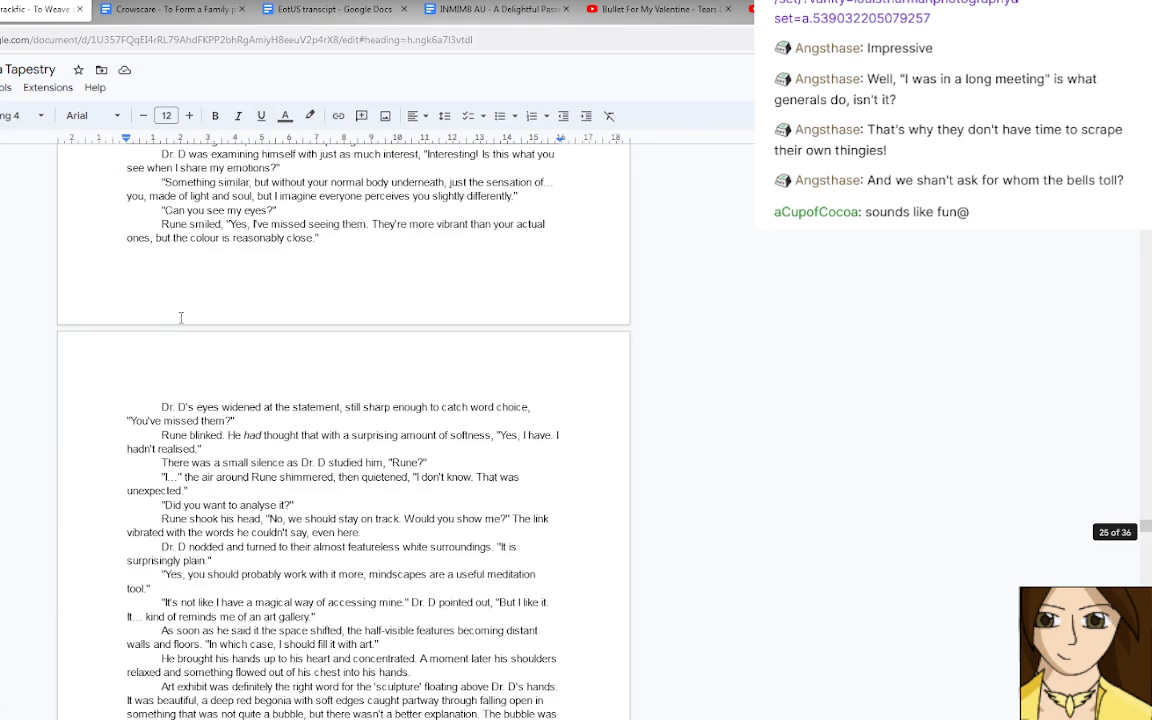
scroll(182, 322, "down", 12)
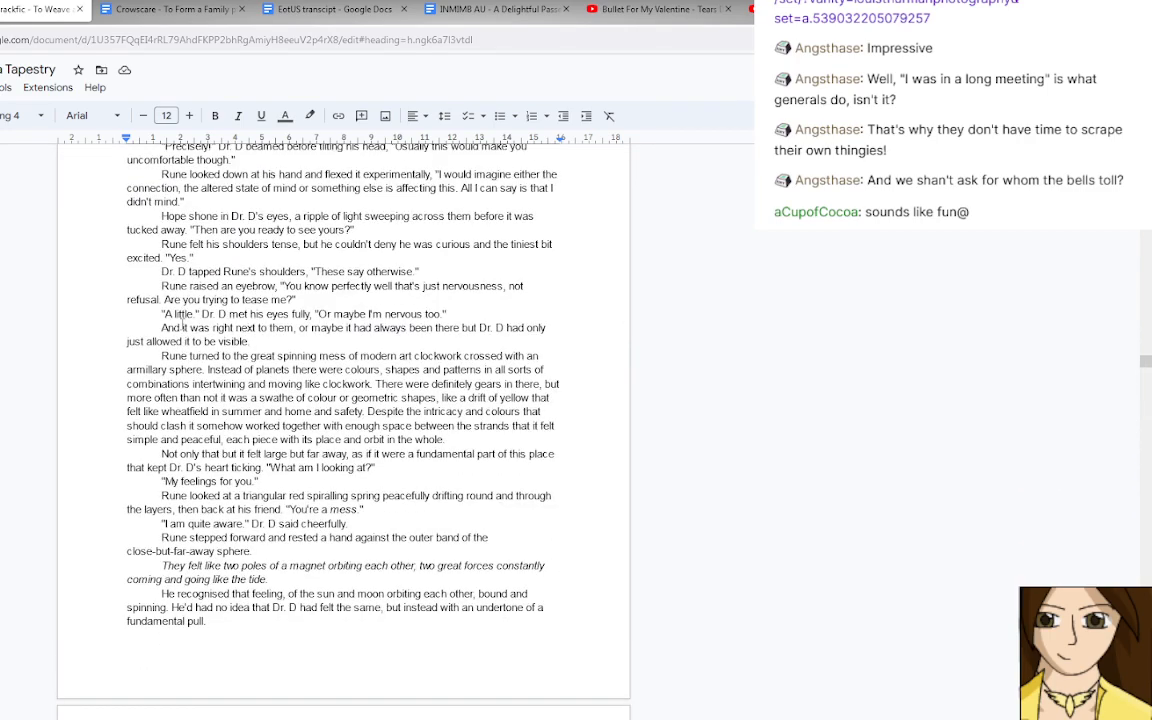
scroll(182, 322, "down", 4)
scroll(182, 323, "down", 10)
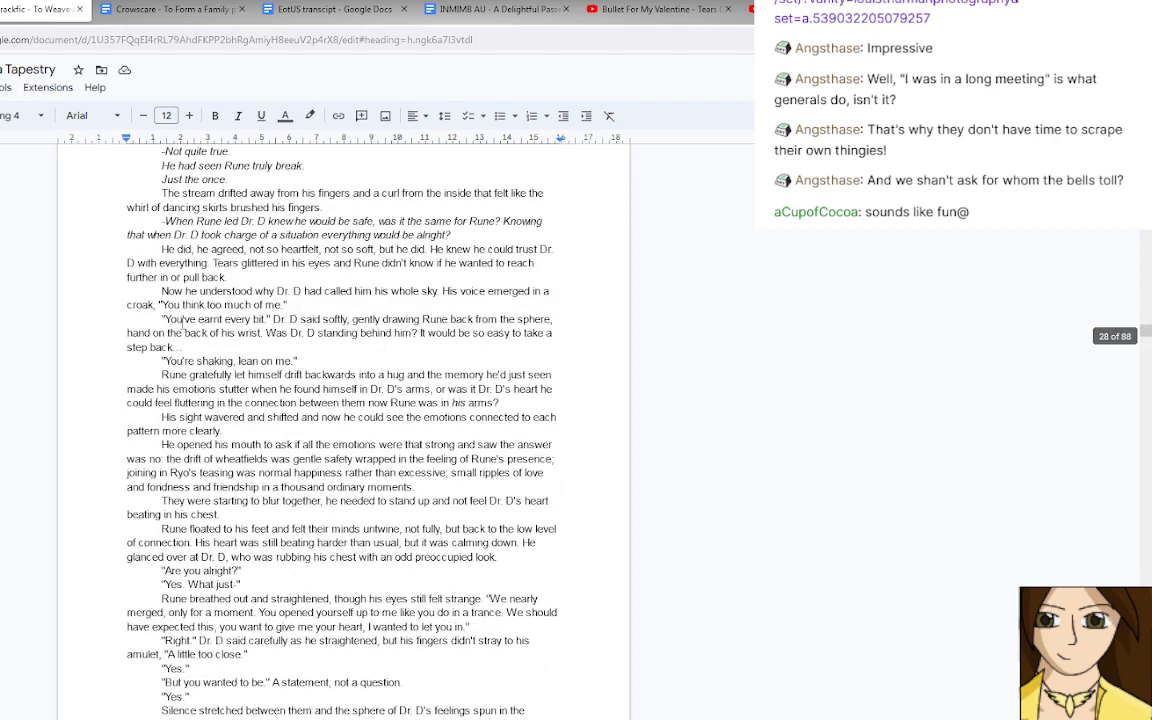
scroll(182, 322, "down", 3)
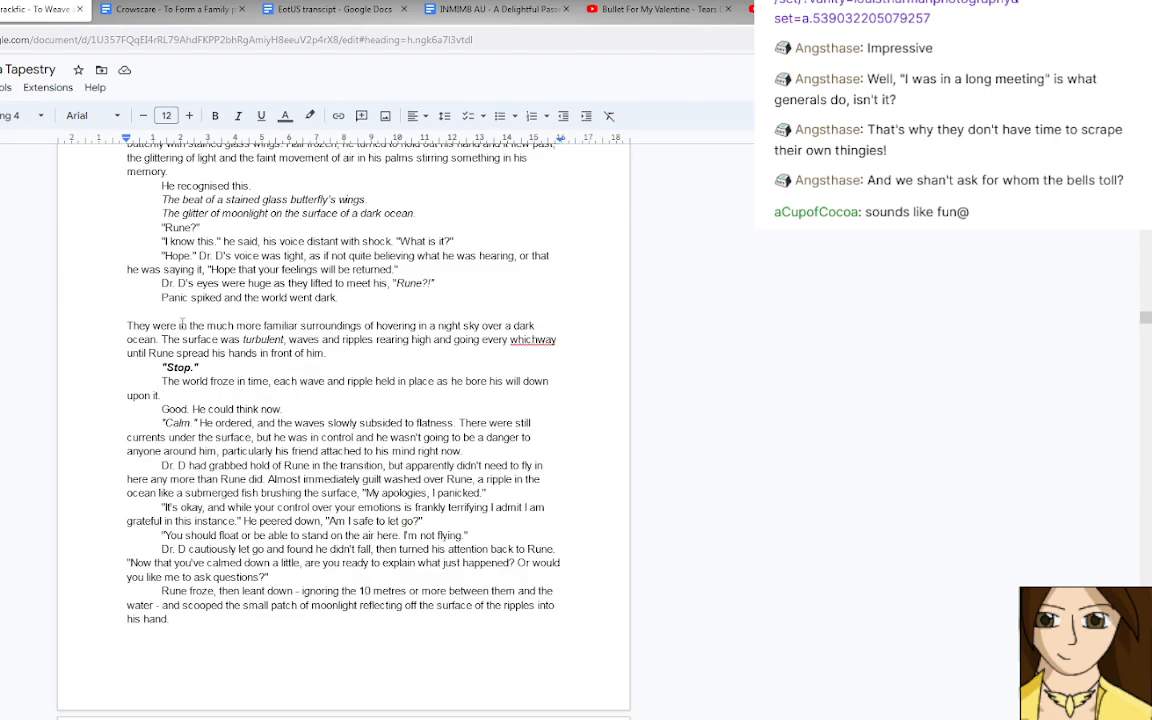
scroll(182, 323, "down", 1)
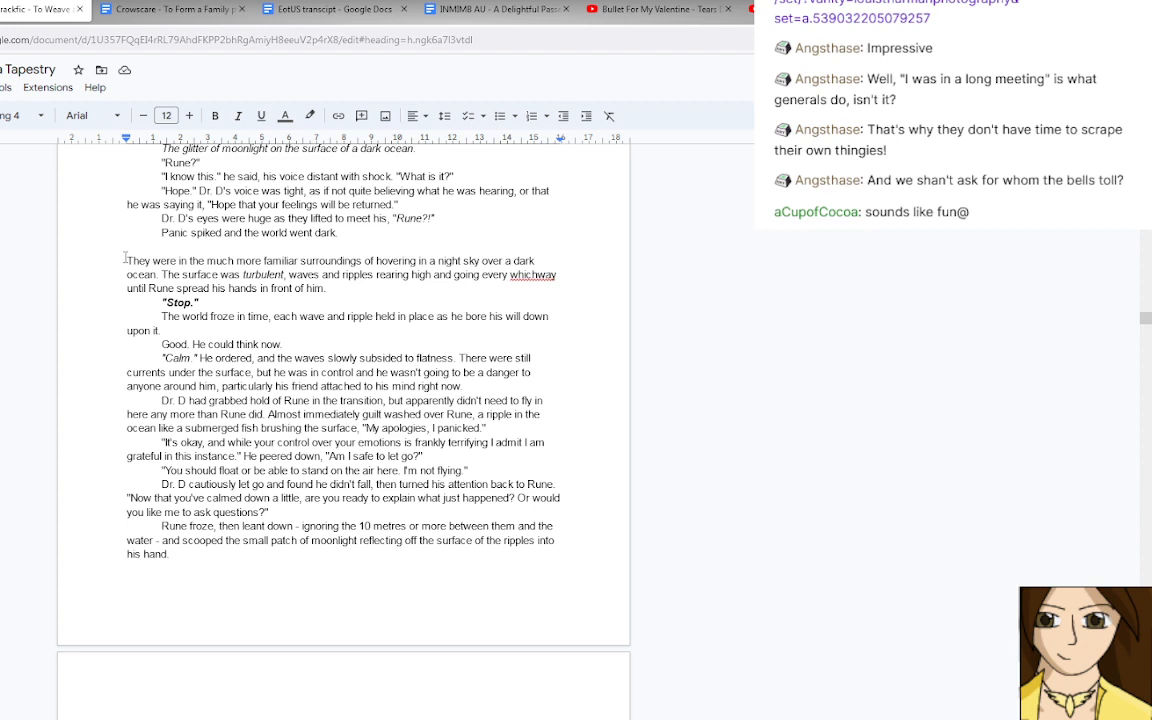
scroll(124, 258, "up", 1)
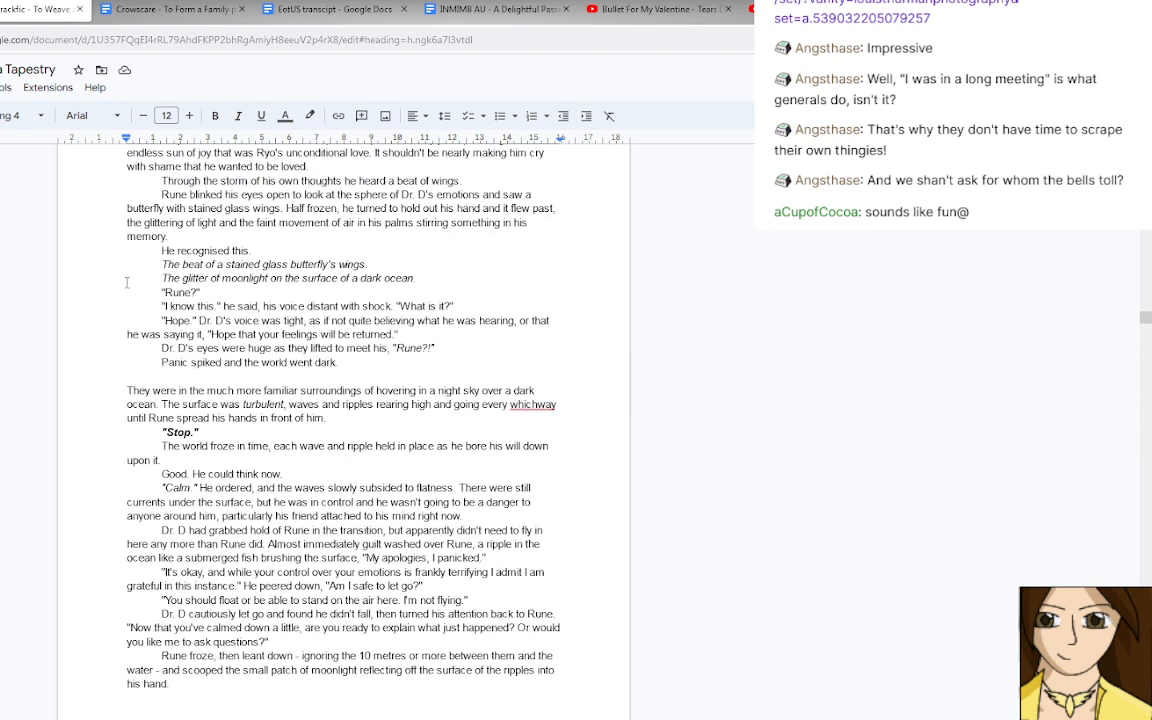
Highlight the passage from "They were in the much more familiar surroundings" to "attached to his mind right now." for reading, and clear the selection.
double_click(128, 391)
left_click_drag(149, 392, 555, 520)
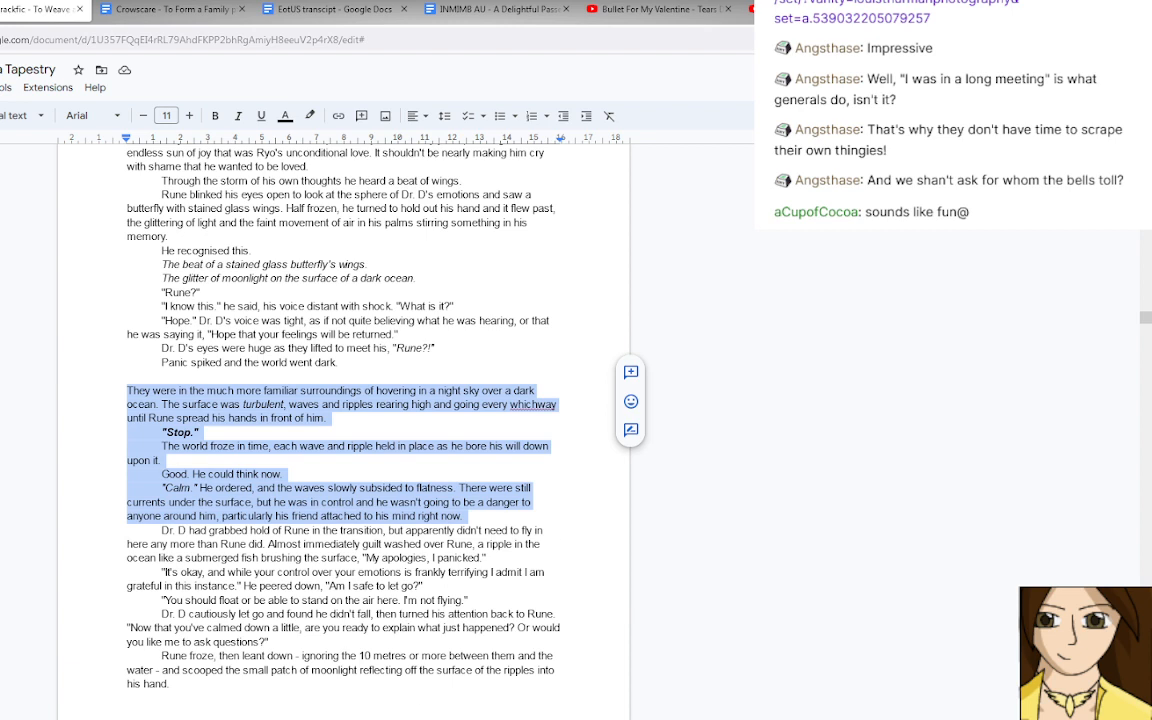
left_click(128, 432)
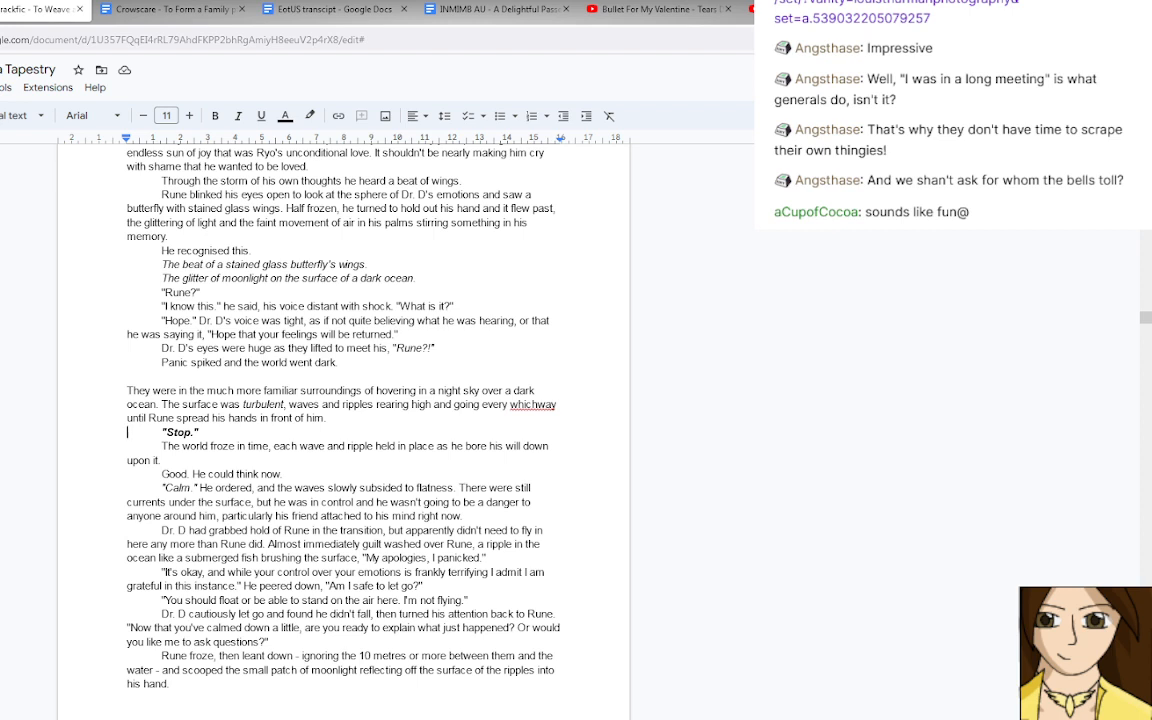
Return to the Crowscare pt. 2 document and delete "in his relaxed and drowsy state" from the end of the last paragraph.
scroll(343, 430, "up", 1)
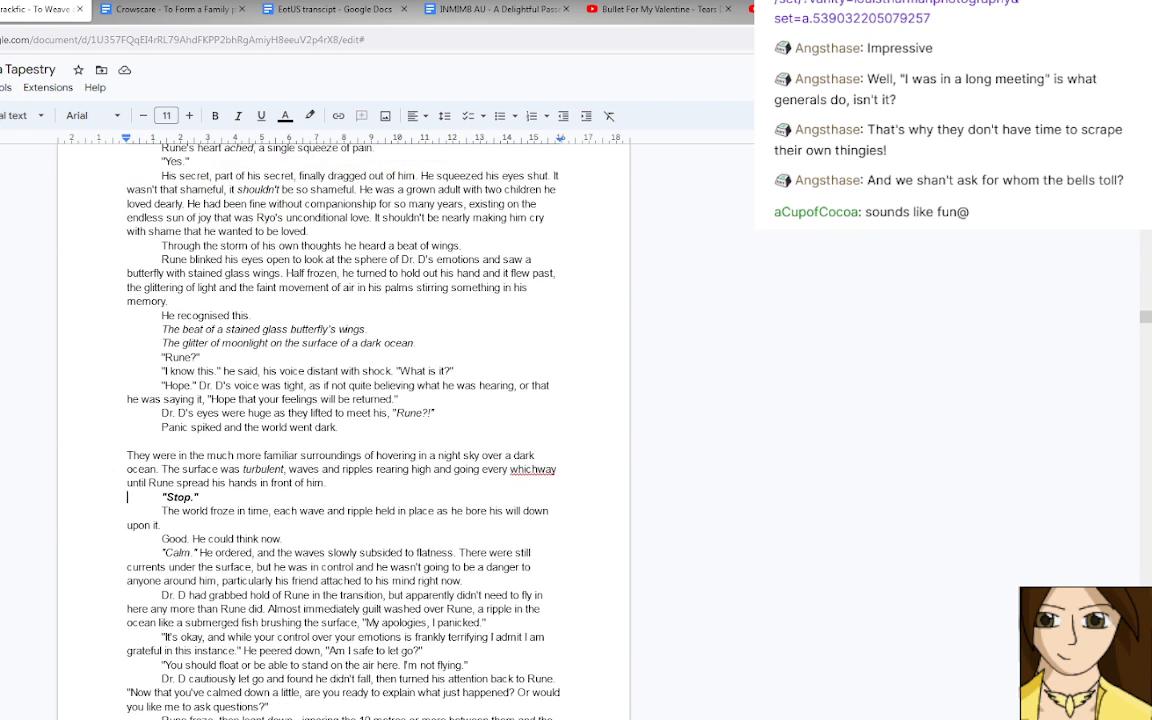
scroll(343, 430, "down", 1)
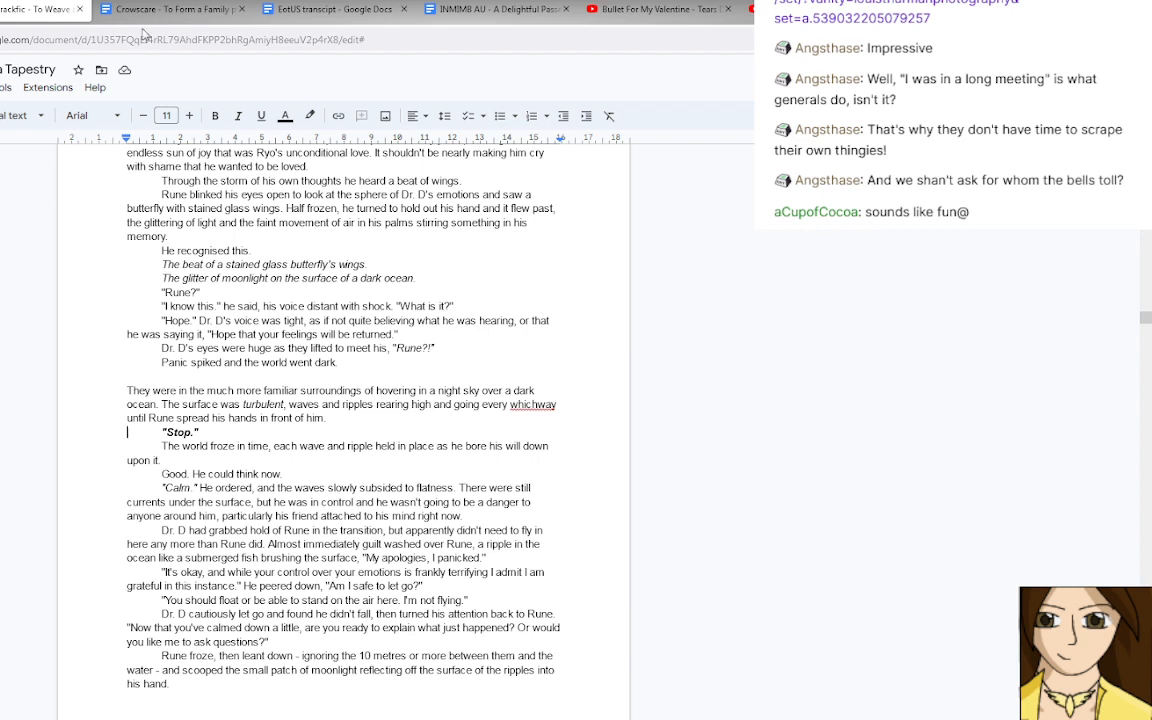
left_click(174, 12)
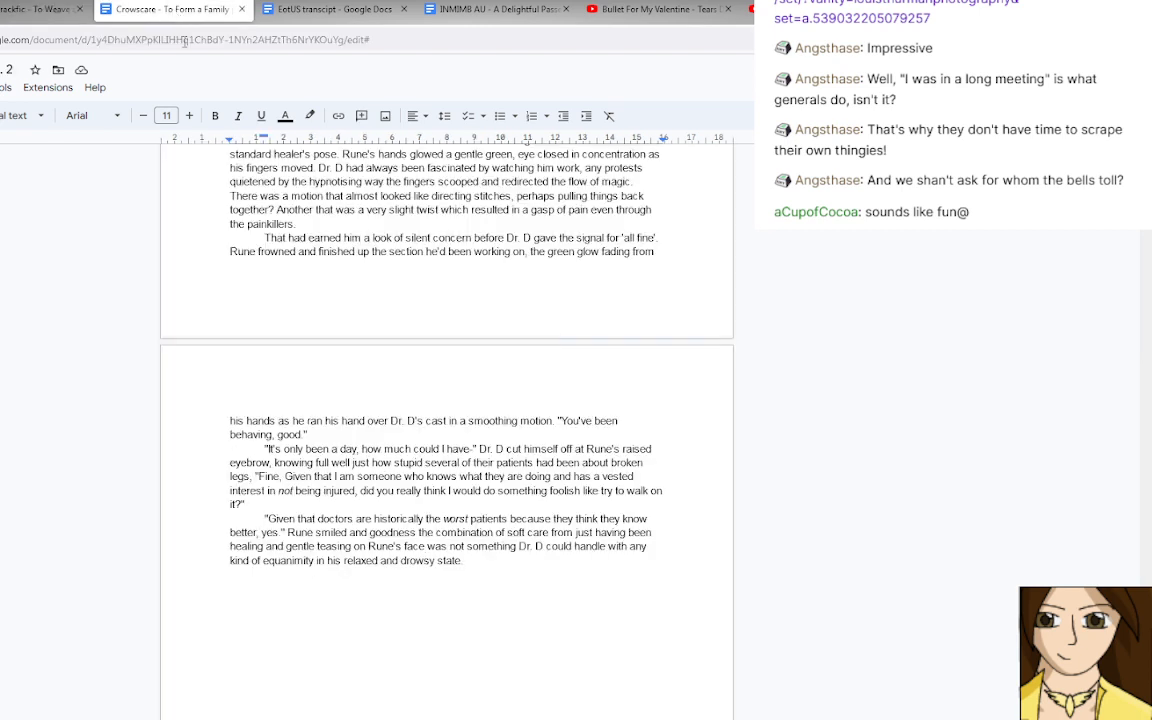
left_click(491, 566)
left_click_drag(315, 561, 461, 561)
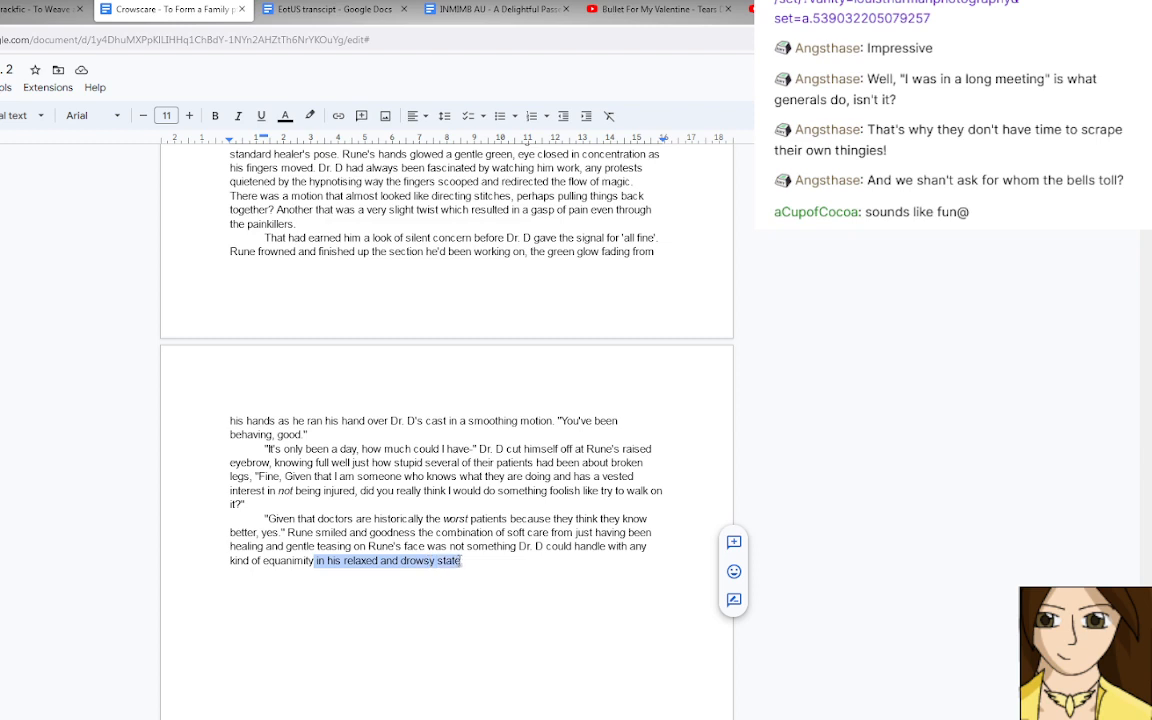
key("BackSpace")
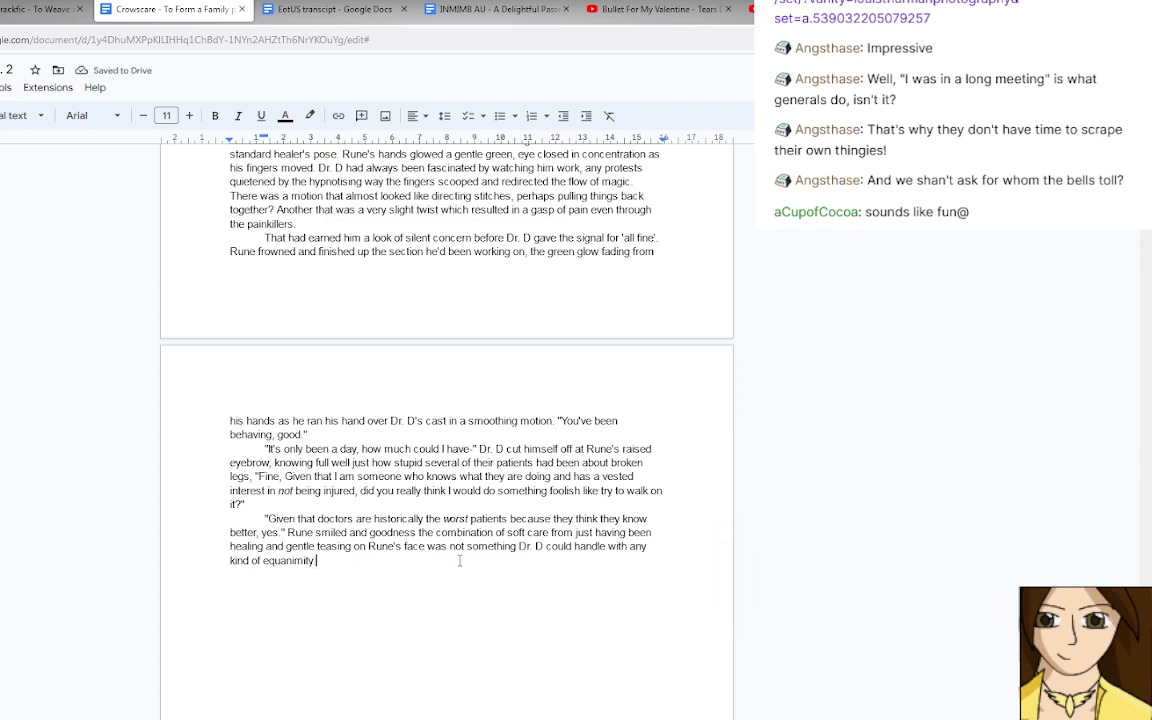
Start a new paragraph reading ""I- yes." Dr. D's mind scrambled for what the original question had been," and open a new quotation.
key("Return")
type("\"I- yes")
type("Dr. D's m")
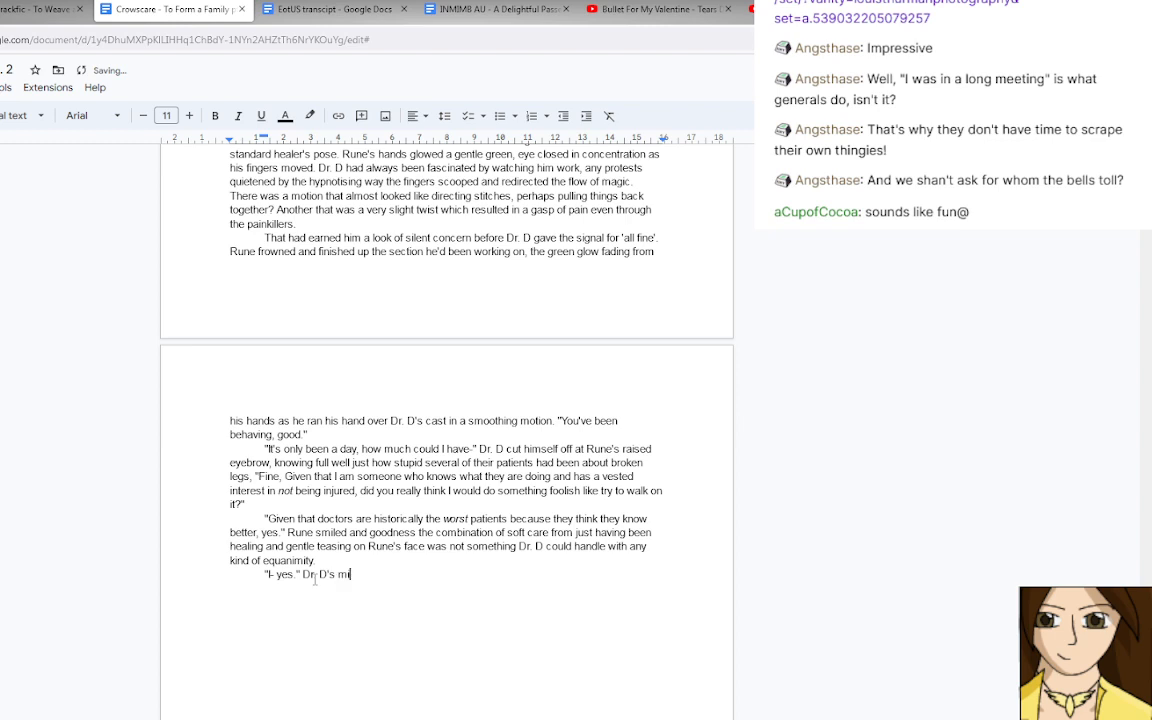
type("ind scrambled for what t")
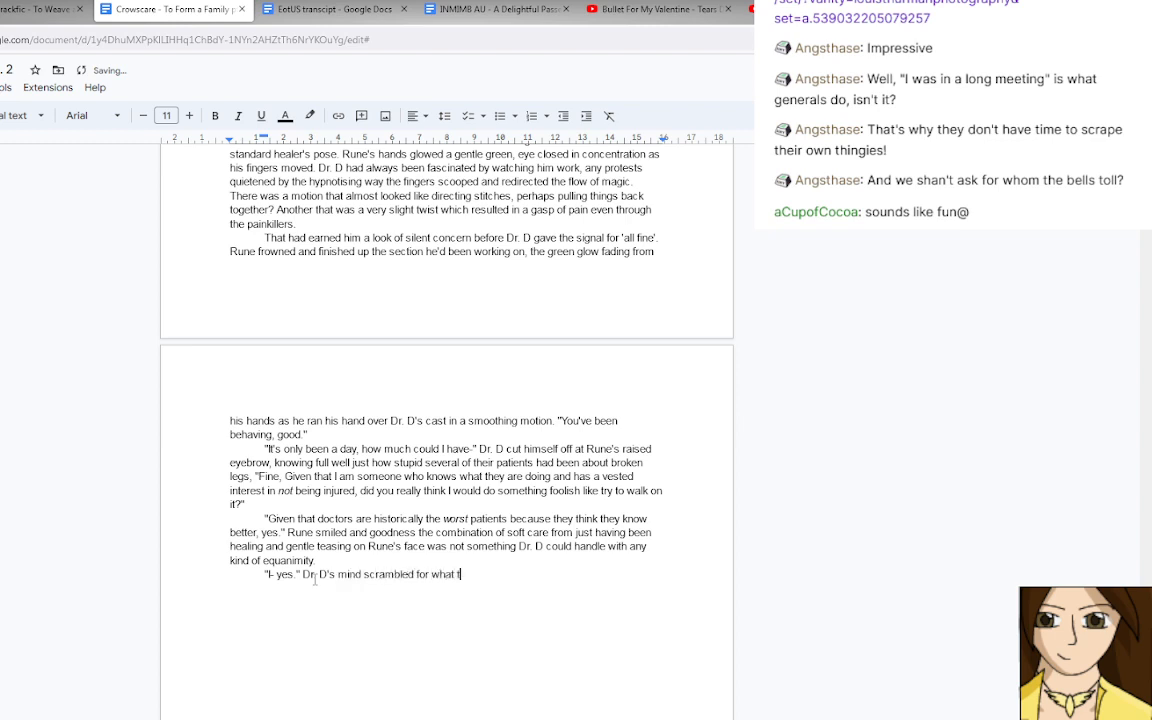
type("he original question had ")
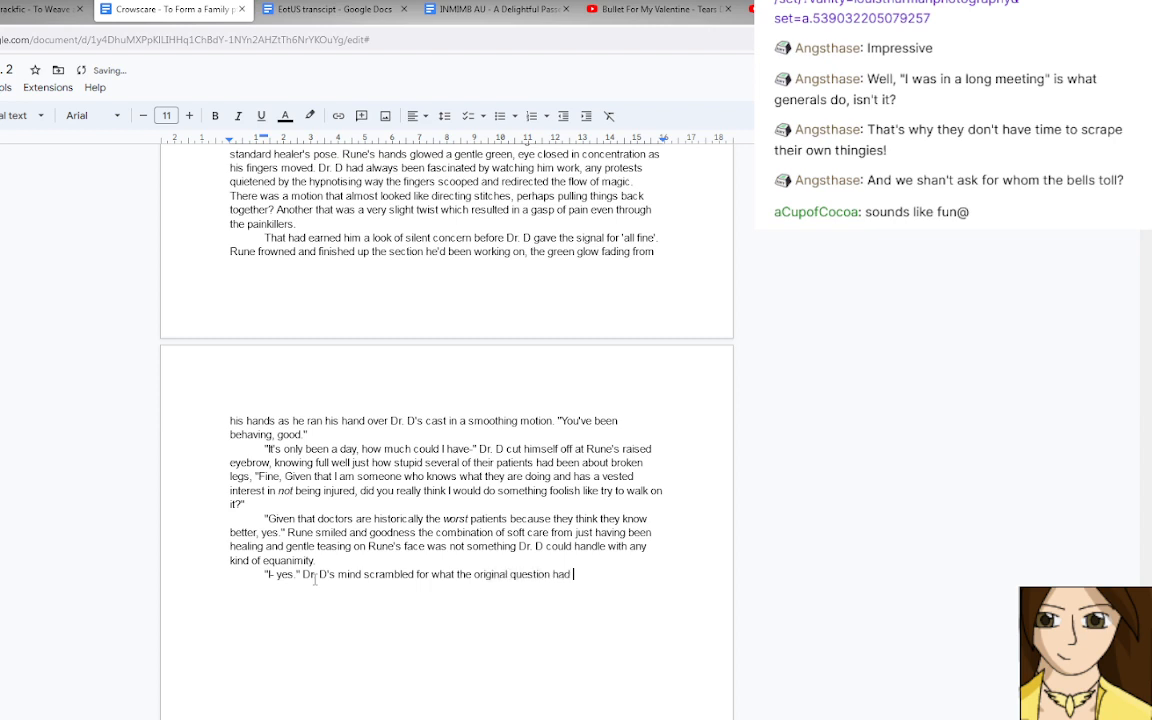
type("been, \"But yes, I have been")
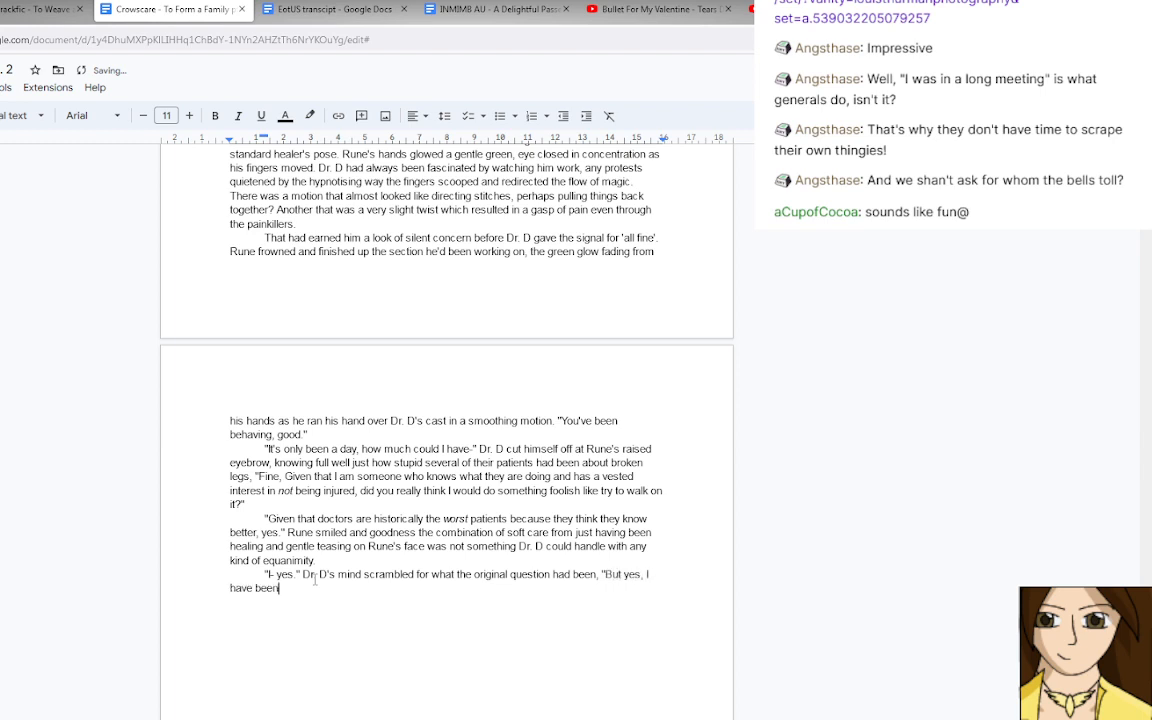
type(" behaving, Ross has been very k")
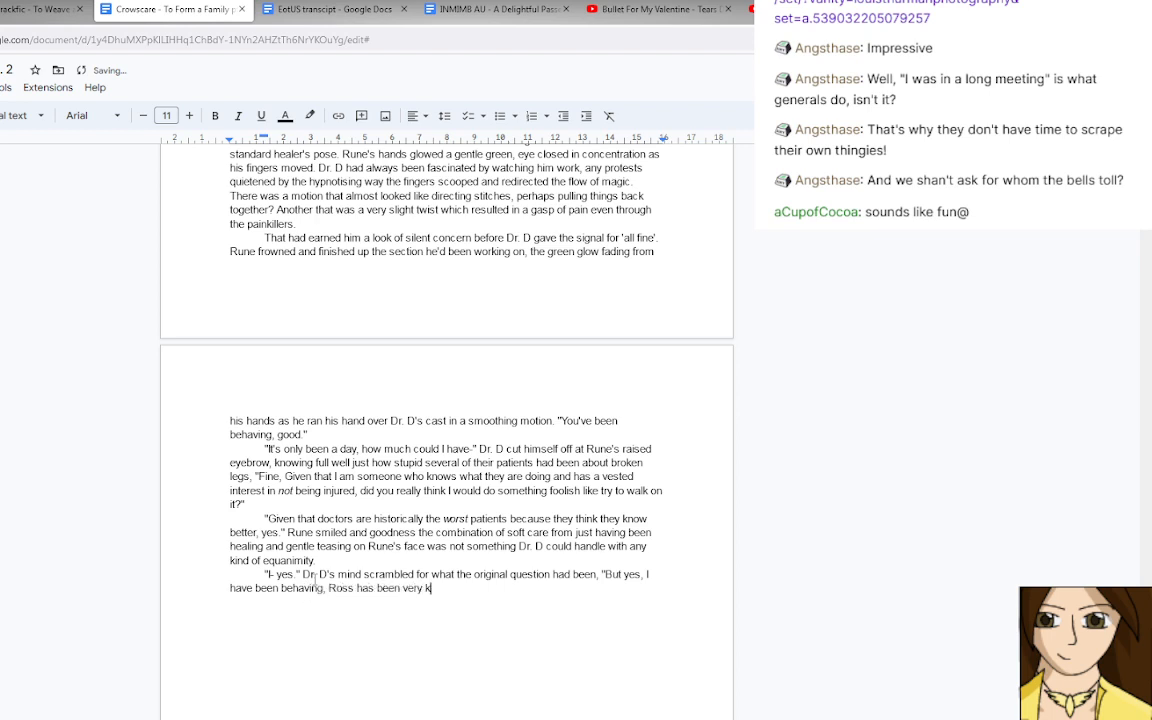
type("ind to carry me about so much")
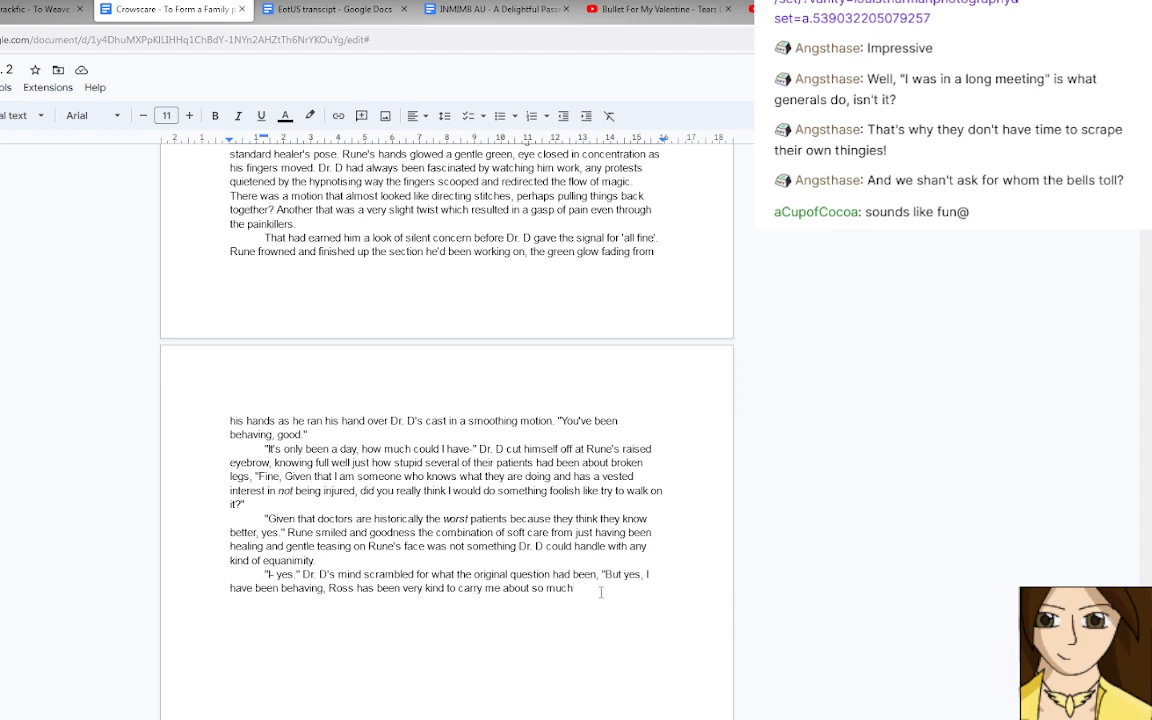
End the dialogue sentence after "so much" with a full stop, leaving the quotation open.
type(",")
key("BackSpace")
key("BackSpace")
type(".")
type(".")
type("\"")
key("BackSpace")
type("\"")
key("BackSpace")
Complete Dr. D's dialogue with "Do you think I should be okay to go to the Aquarium later?"" and start a new paragraph.
type("Do you t")
type("hink I shou")
type("ld be okay to")
type(" go tot")
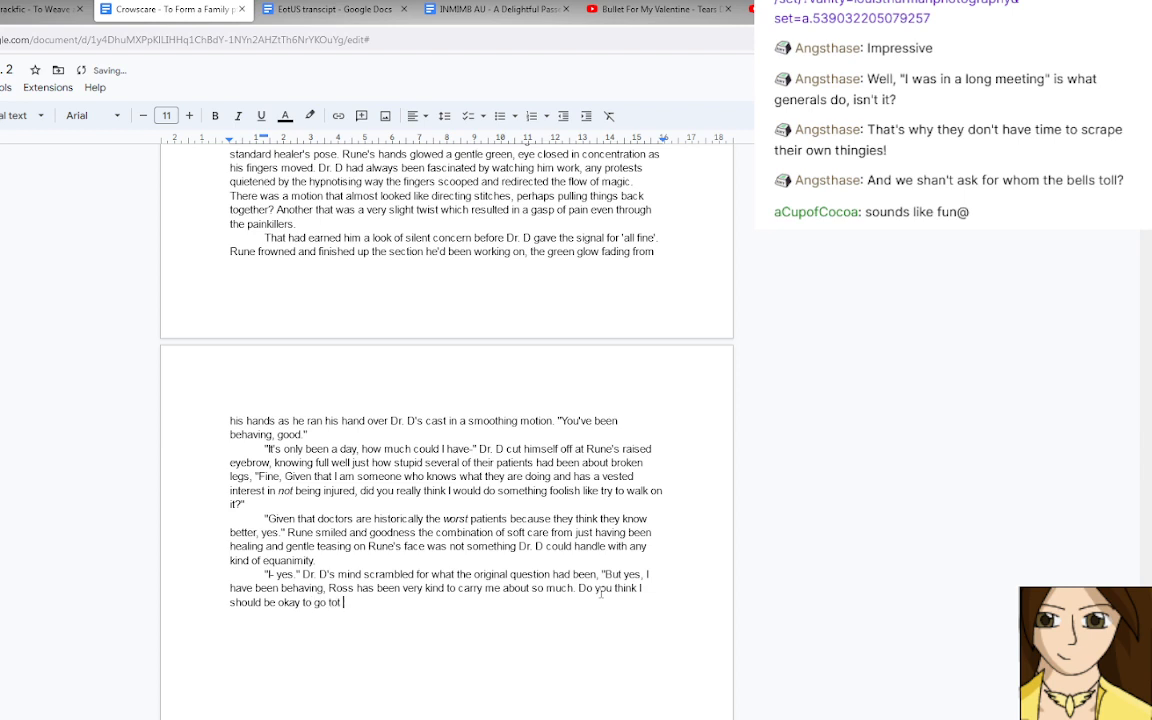
key("BackSpace")
type("the Aquarium I")
type("ater?\"")
key("Return")
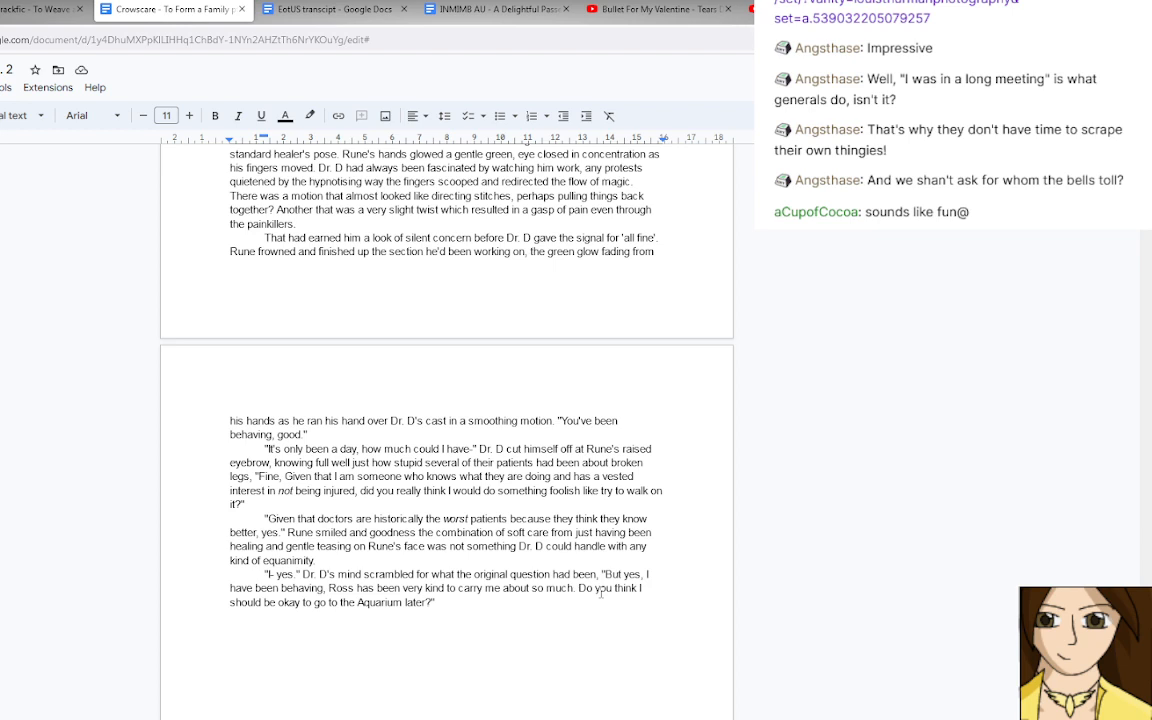
Write "Rune's mouth twitched in the way that showed he had recognised Dr. D was" in the new paragraph.
type("Rune's mouth tw")
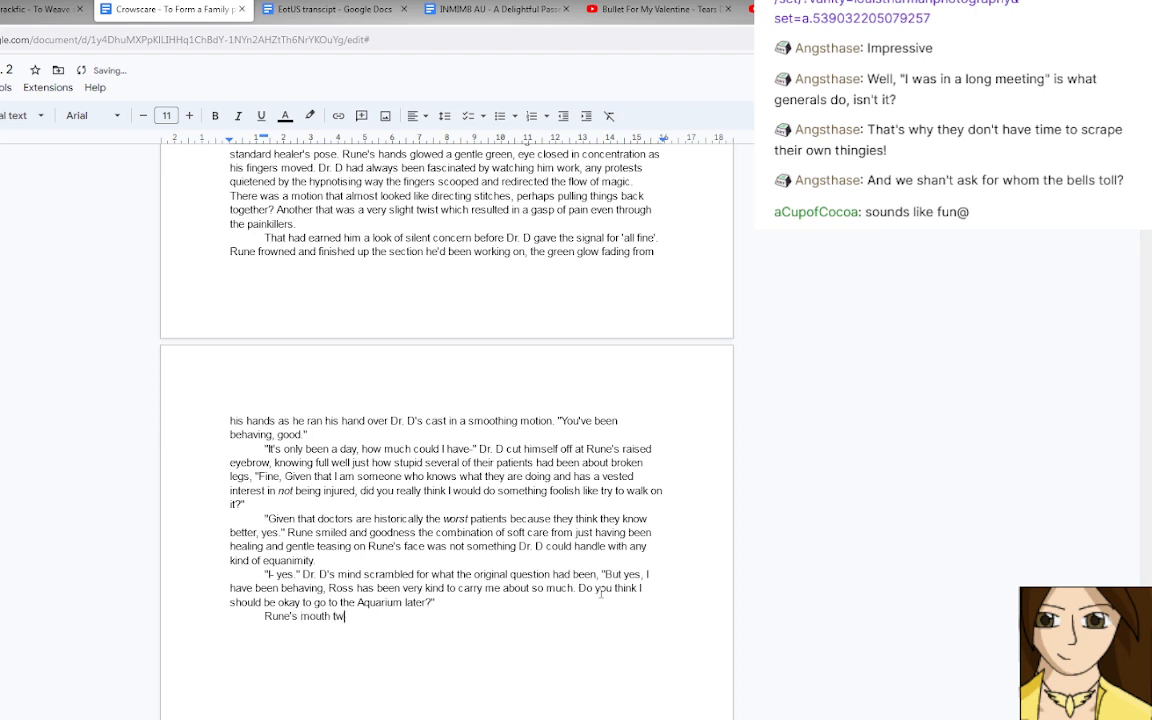
type("itched in the way that showed he ")
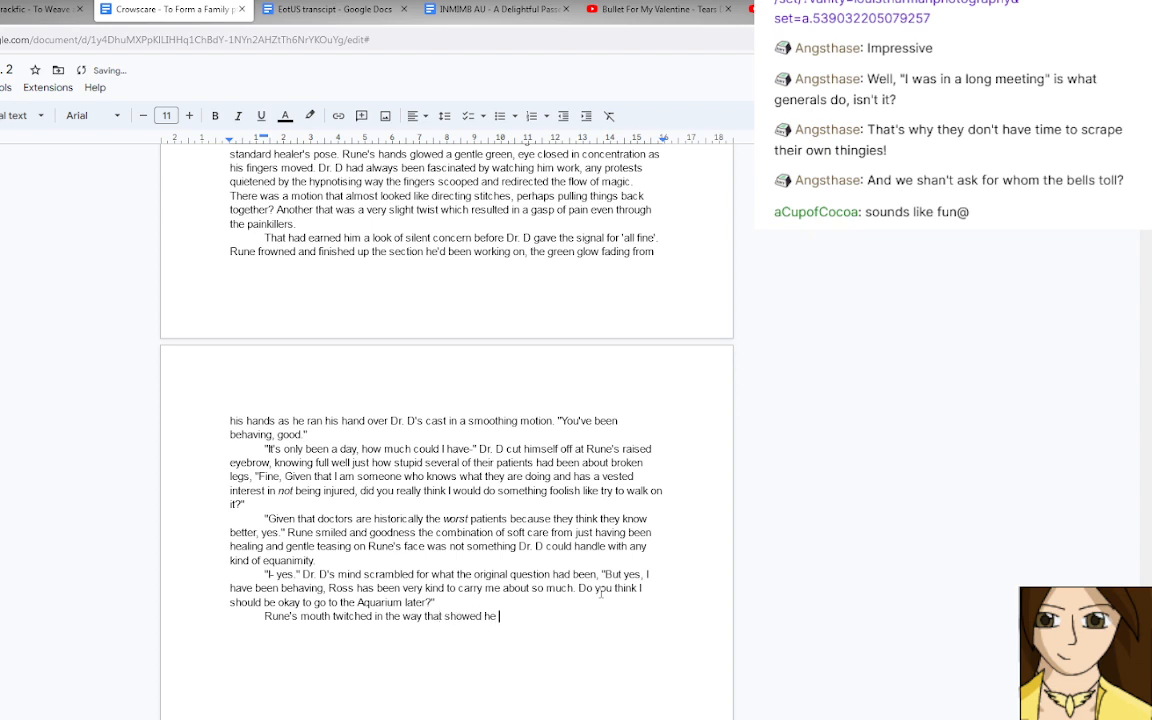
type("had recognised Dr. D was ")
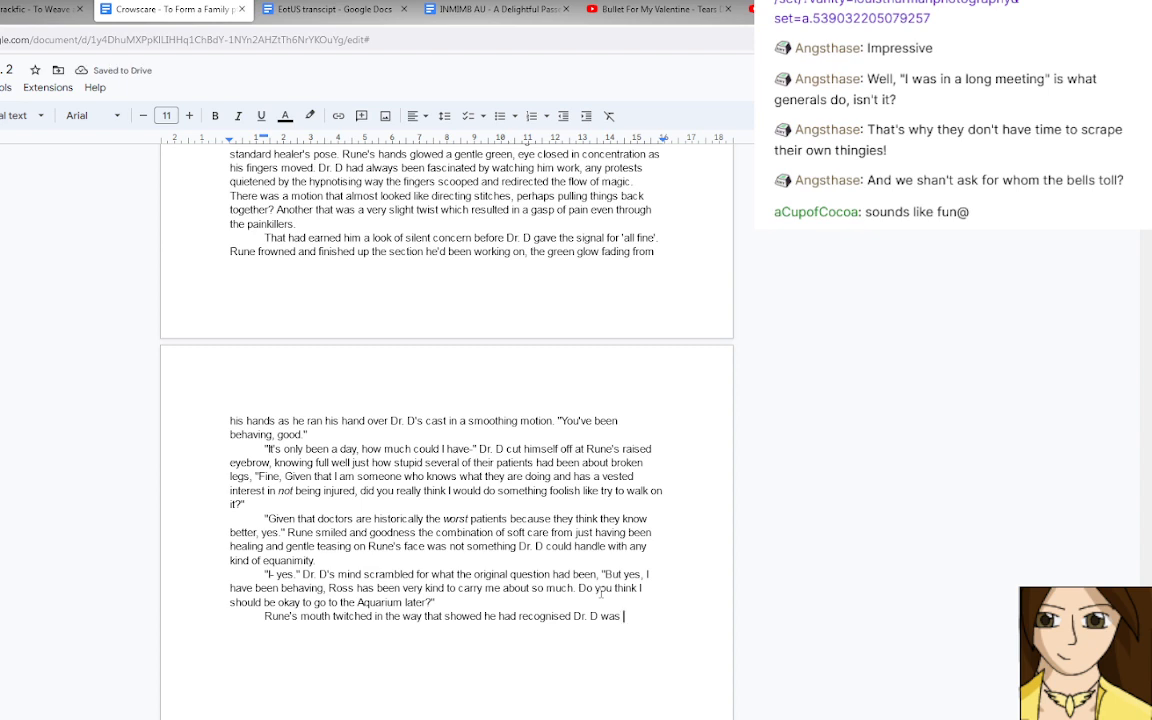
type("rambling")
type(".")
key("BackSpace")
key("BackSpace")
key("BackSpace")
key("BackSpace")
key("BackSpace")
key("BackSpace")
key("BackSpace")
key("BackSpace")
key("BackSpace")
key("BackSpace")
Complete the sentence with "babbling nervously and was deciding not to comment on it.".
type("babbling nervously")
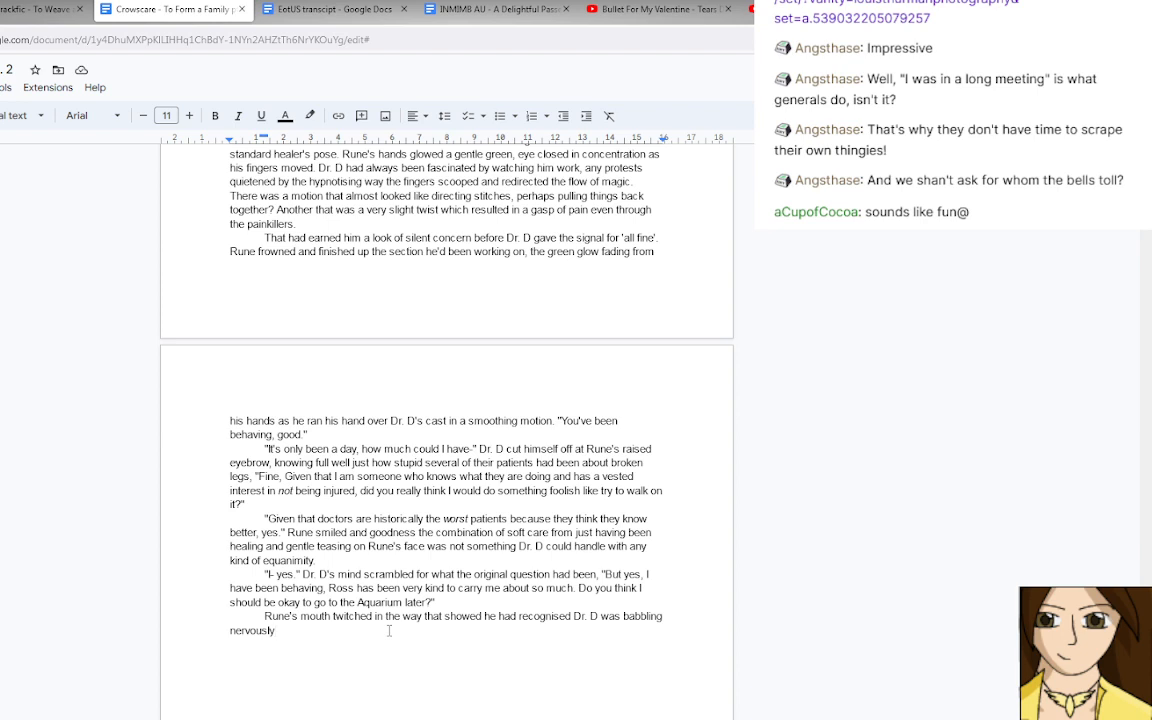
type("and was deciding not to")
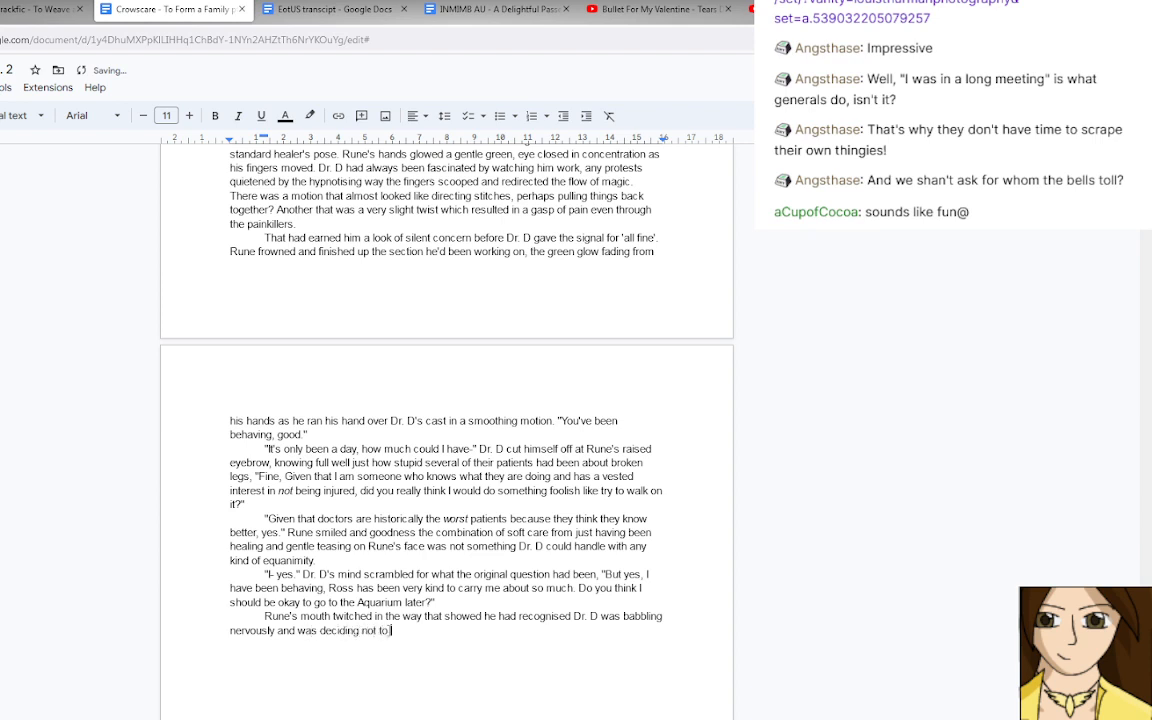
type(" comment on it.")
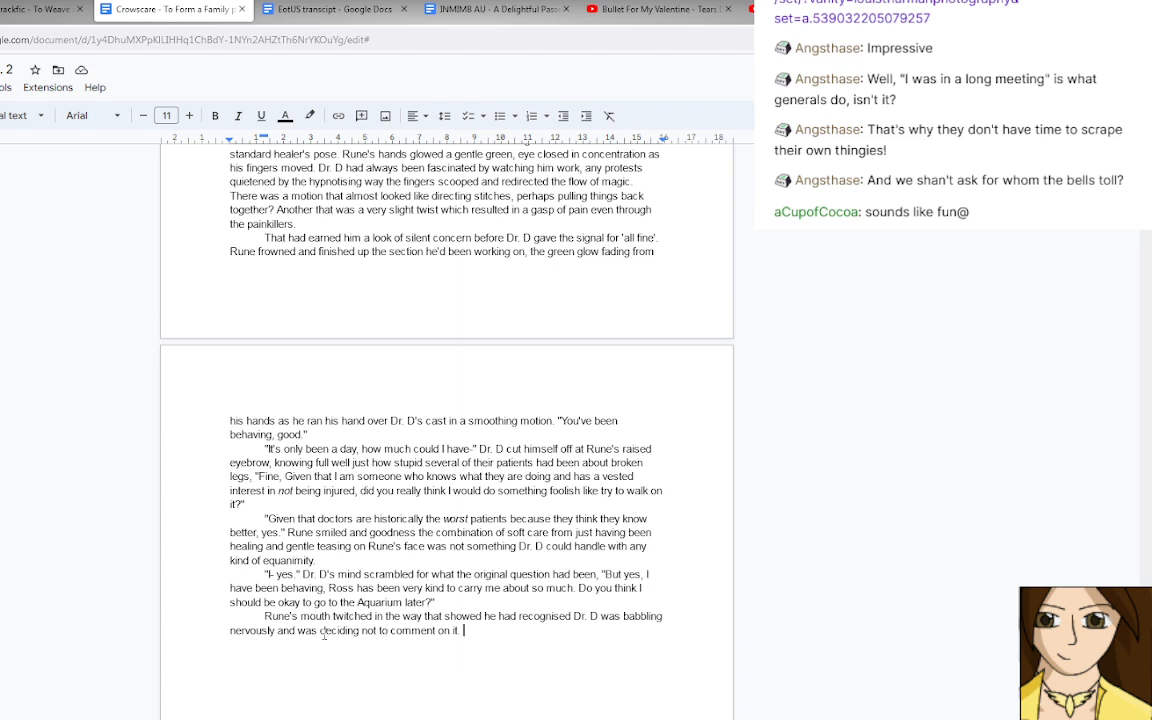
Replace "deciding not to comment on it" with "carefully not commenting".
left_click_drag(321, 630, 459, 630)
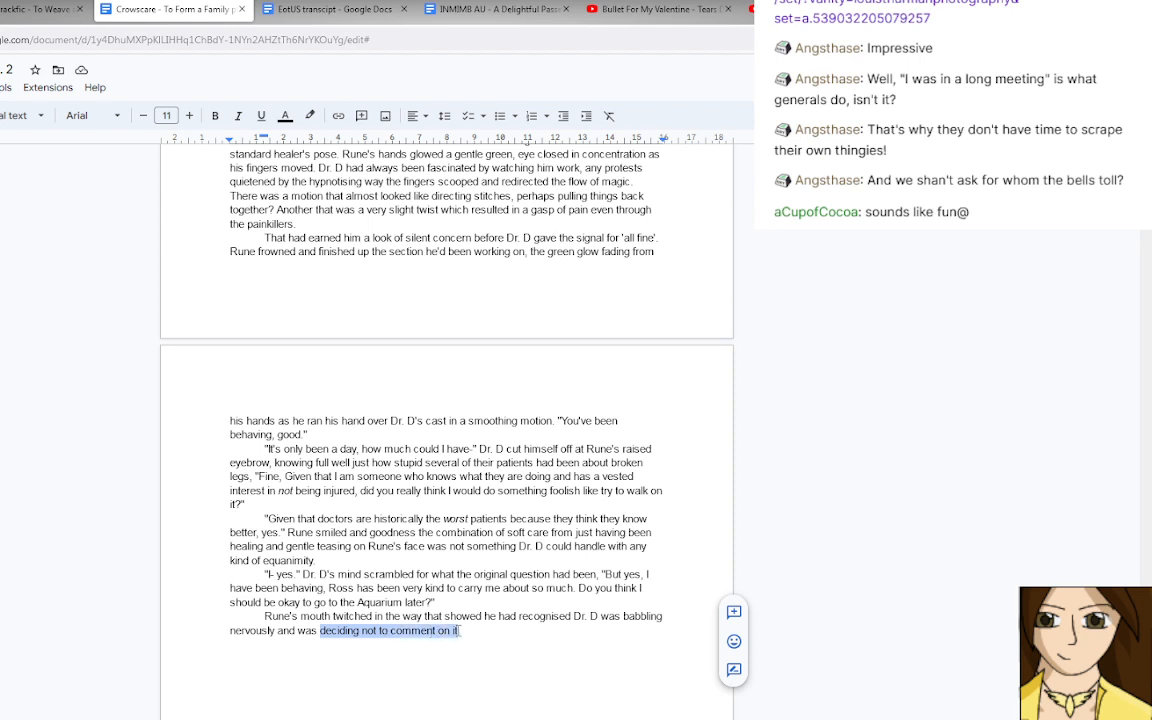
type("carefully not ")
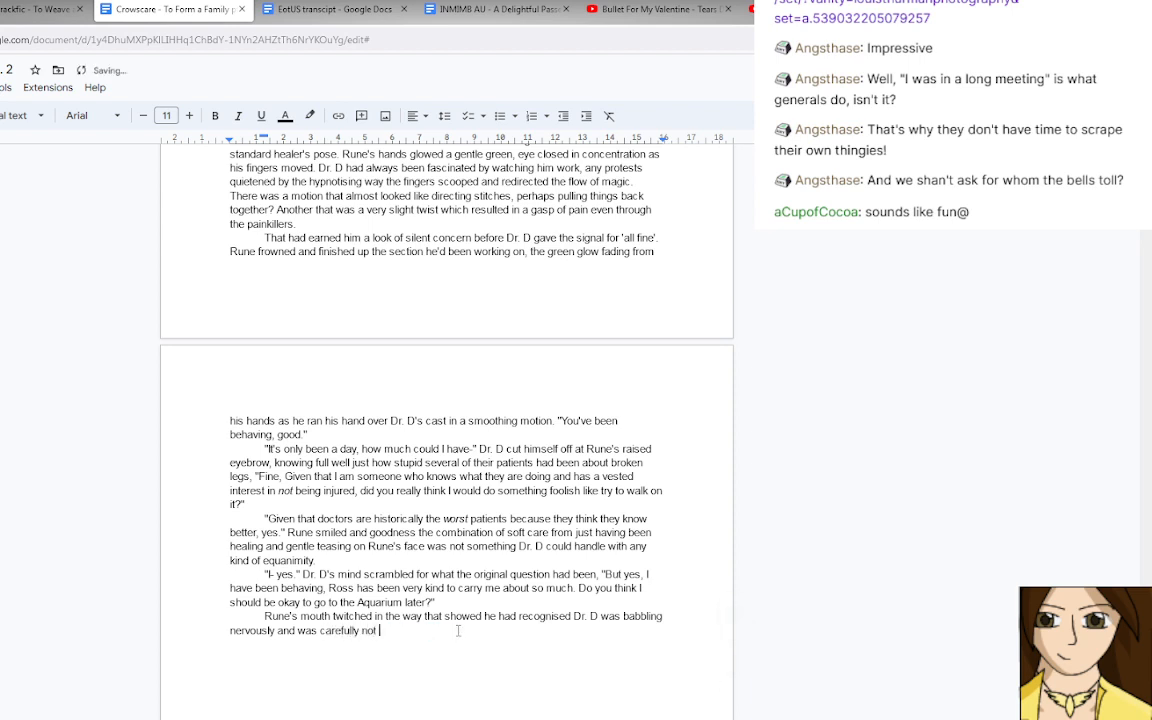
type("commenting, \"Yes, I believe so, I should h")
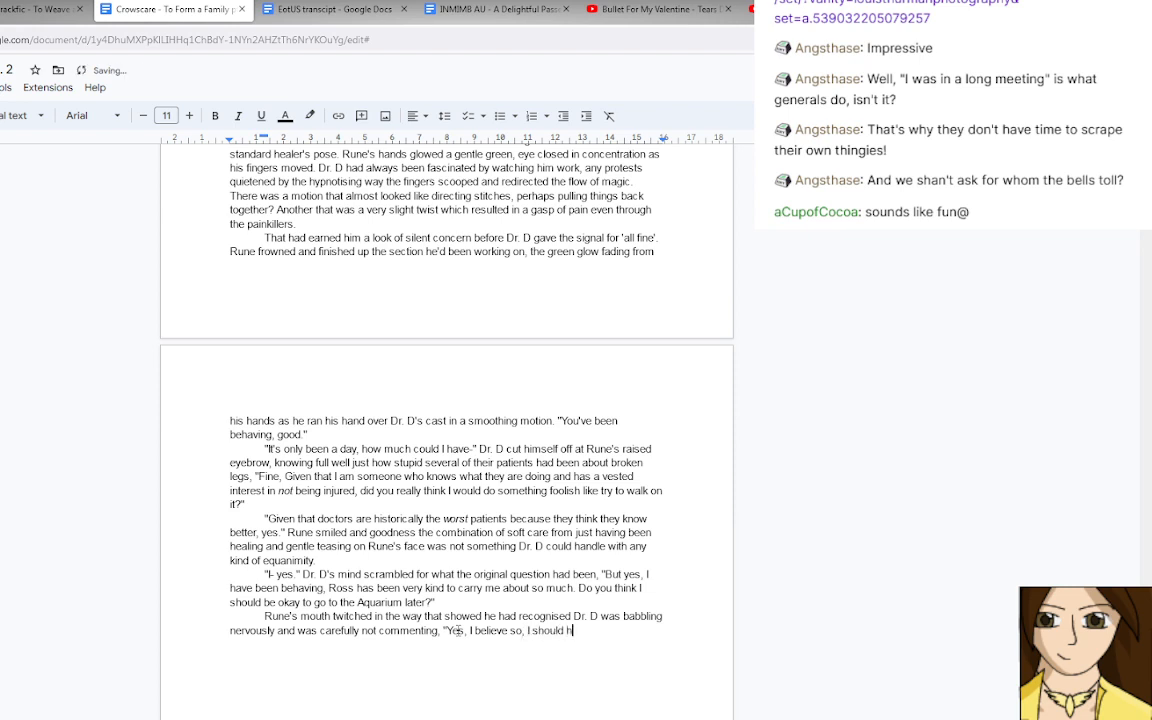
type("ave given it enough structural ")
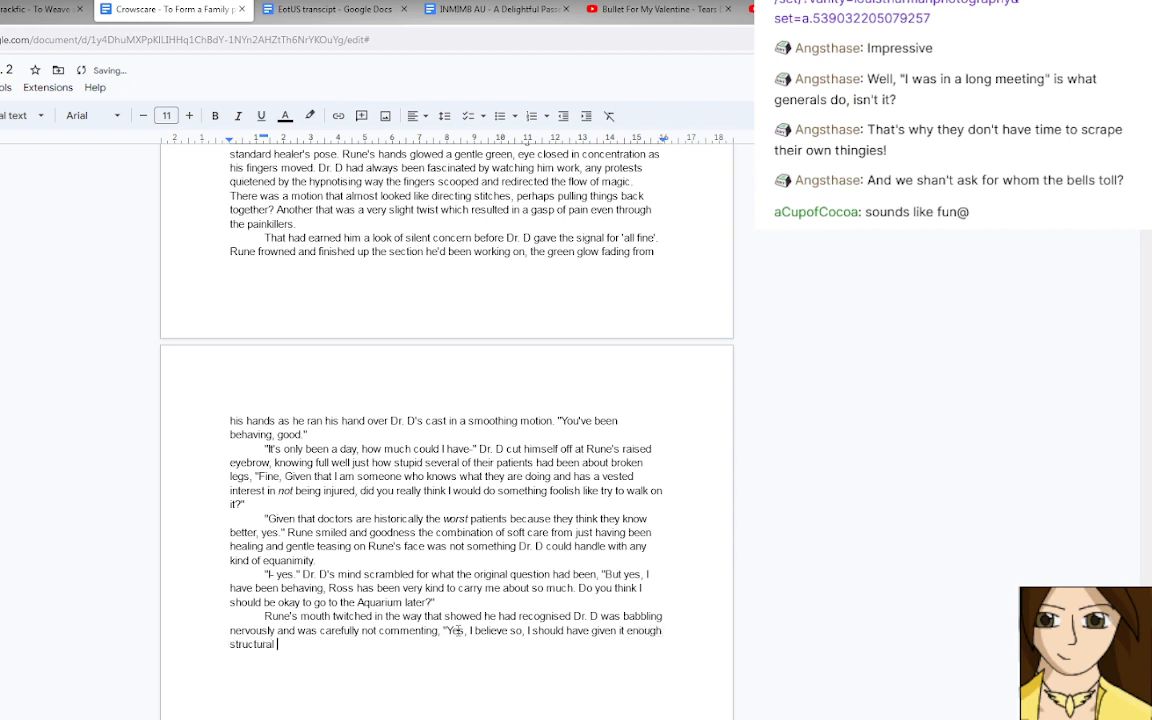
type("reinforcement that an abrupt")
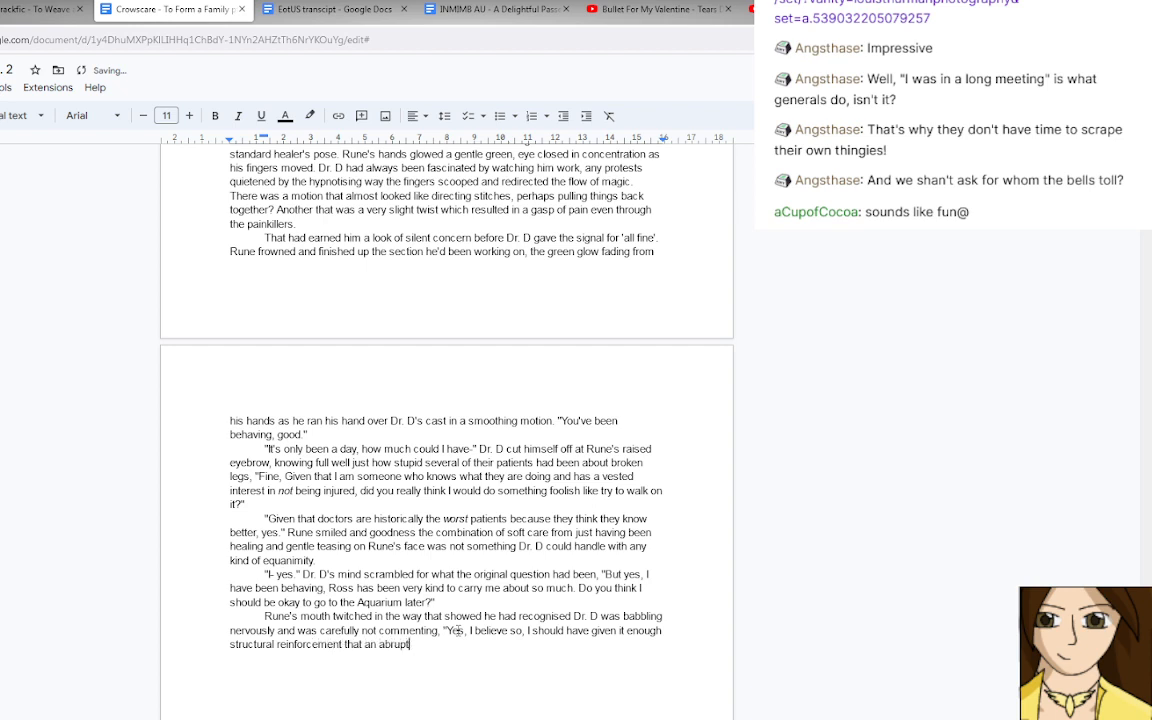
type(" stop shouldn't set you ba")
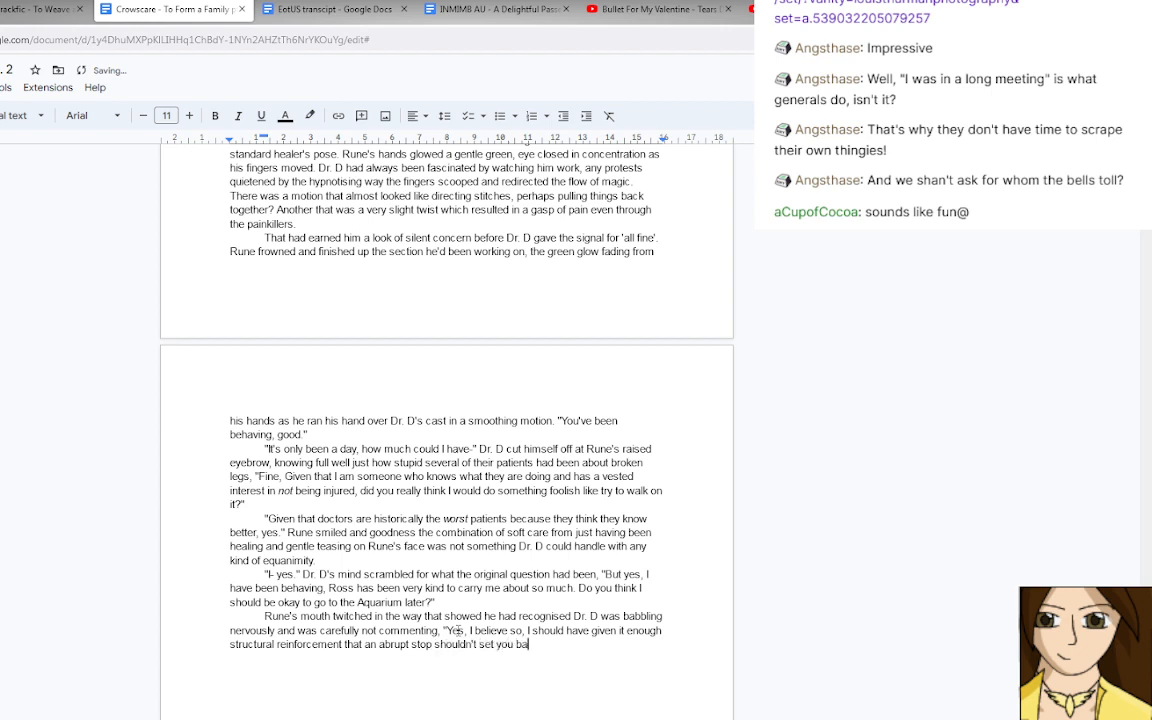
type("ck too far,")
key("BackSpace")
key("BackSpace")
key("BackSpace")
key("BackSpace")
key("BackSpace")
key("BackSpace")
key("BackSpace")
key("BackSpace")
key("BackSpace")
key("BackSpace")
key("BackSpace")
key("BackSpace")
key("BackSpace")
key("BackSpace")
key("BackSpace")
key("BackSpace")
key("BackSpace")
key("BackSpace")
key("BackSpace")
key("BackSpace")
key("BackSpace")
key("BackSpace")
Finish Rune's sentence after "abrupt stop" with "and instinctive brace shouldn't do too much damage.", with a space after "brace".
type("and instinctive brace shouldn't do ")
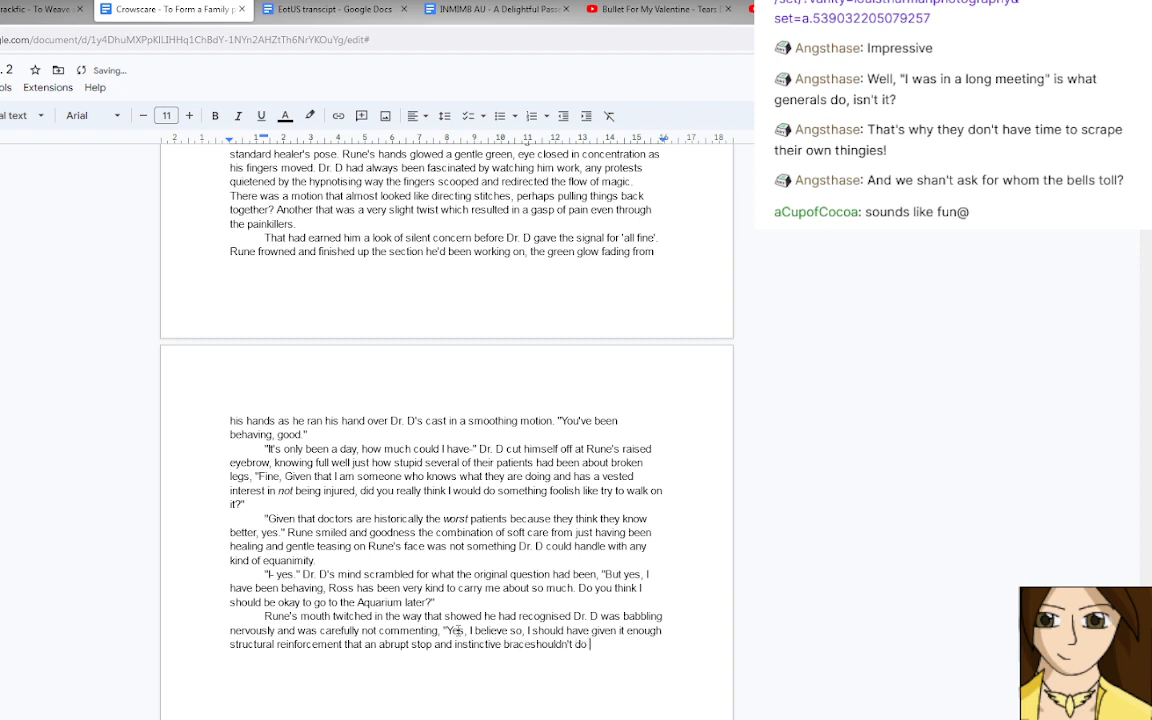
type("too much damage.")
left_click(532, 644)
left_click(547, 624)
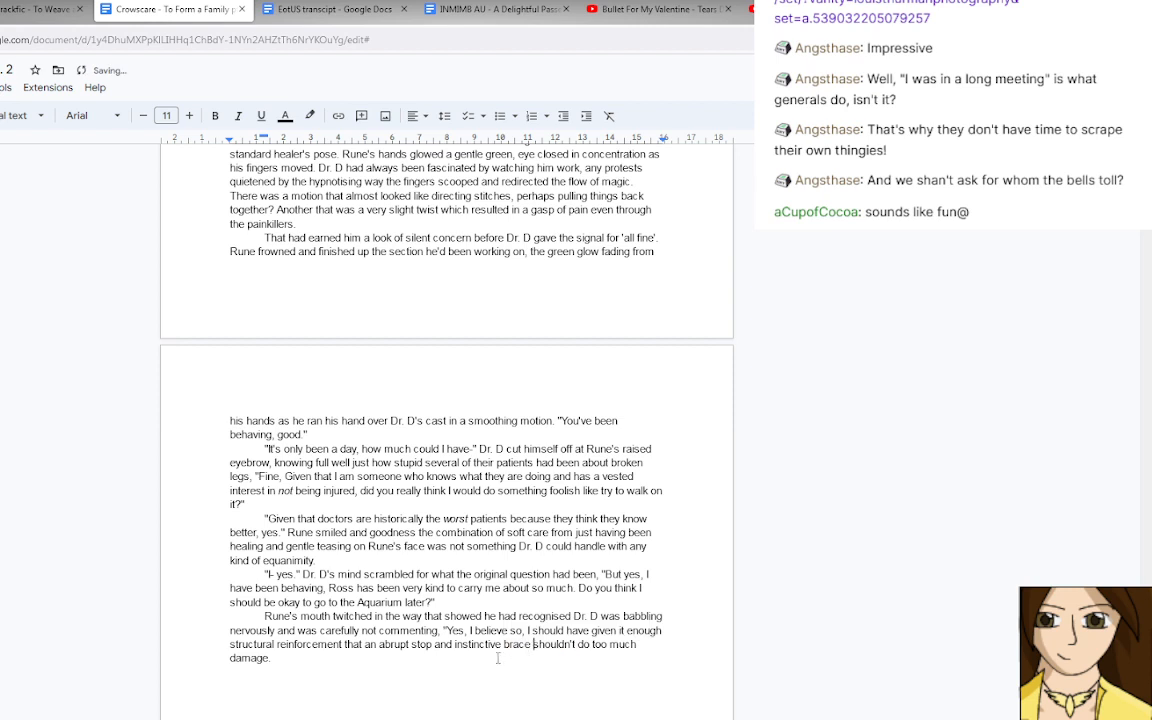
Replace the comma after "Yes, I believe so" with a full stop.
left_click(414, 658)
left_click(529, 631)
key("BackSpace")
key("BackSpace")
type(".")
Change "should be okay" to "will be okay" in Dr. D's question about the Aquarium.
left_click_drag(276, 603, 232, 605)
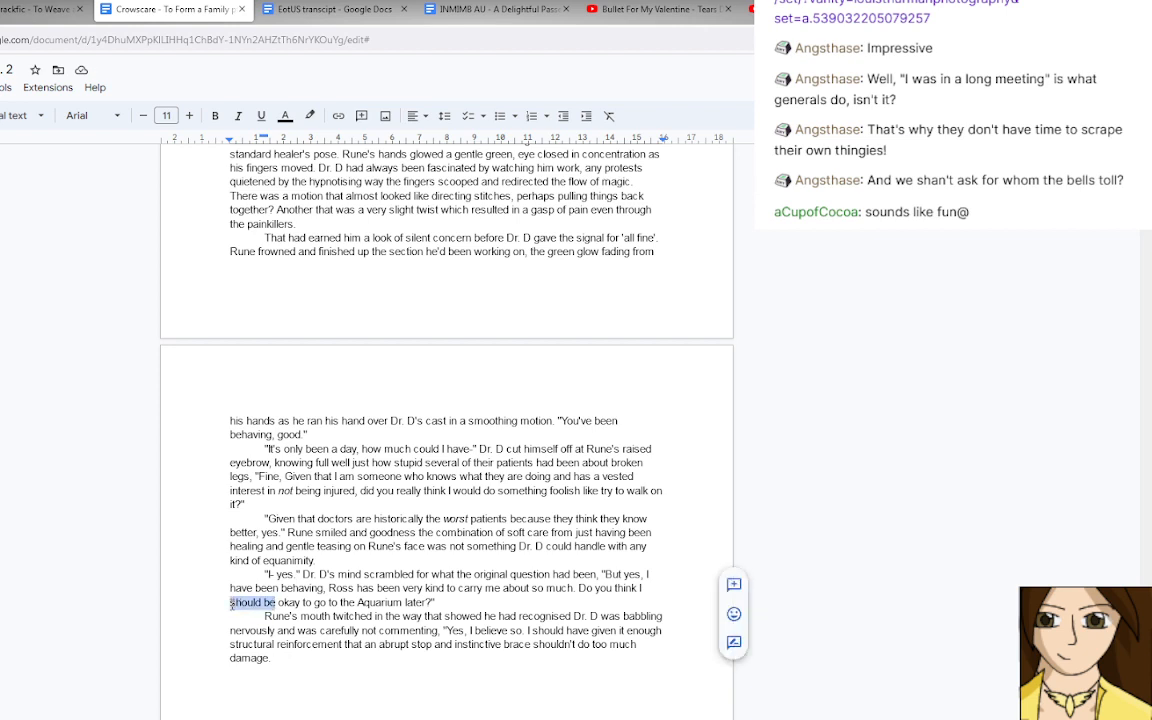
type("will")
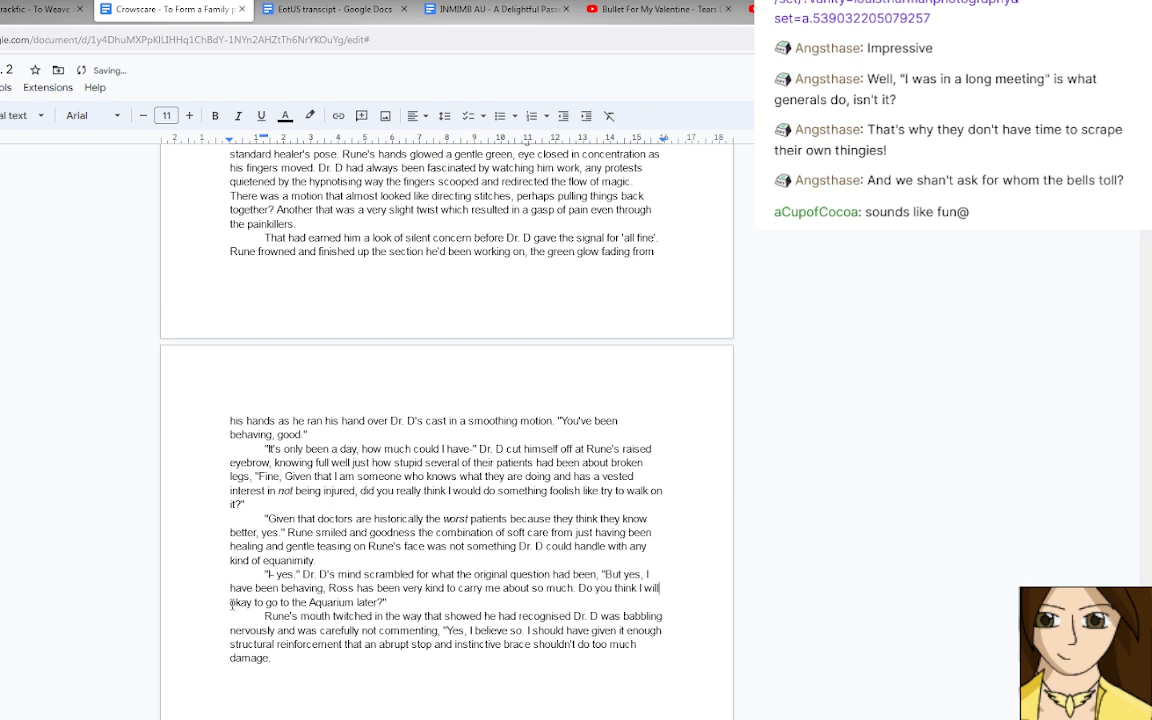
type(" be")
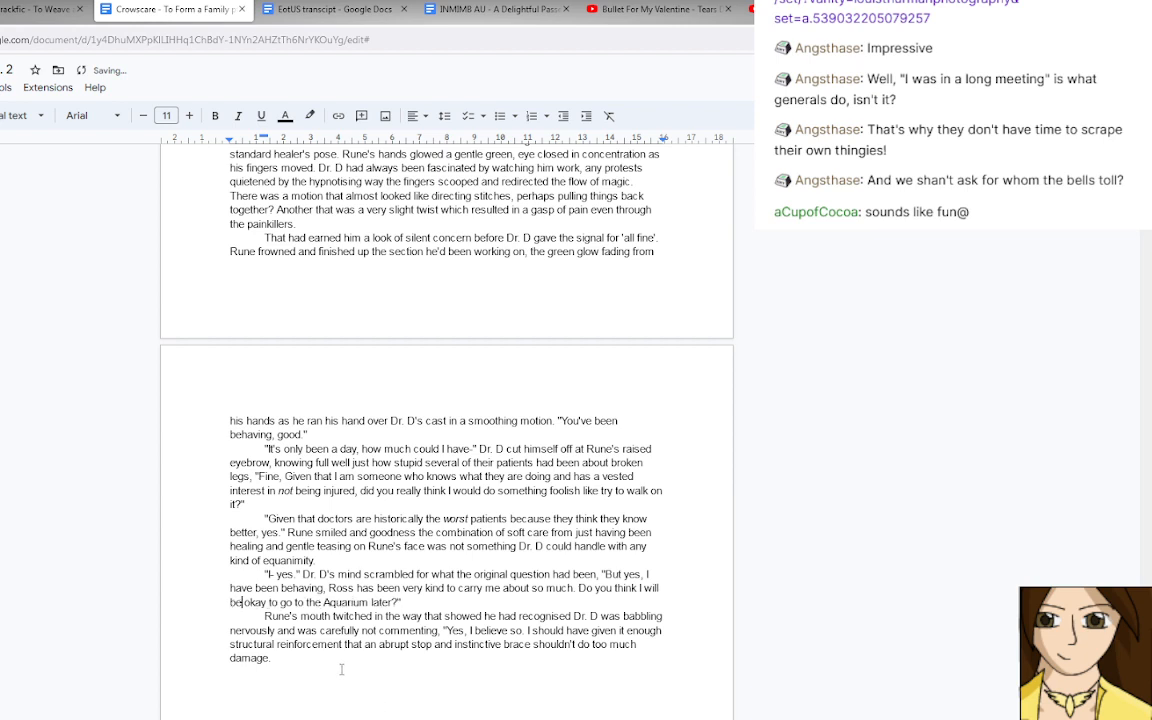
left_click(338, 660)
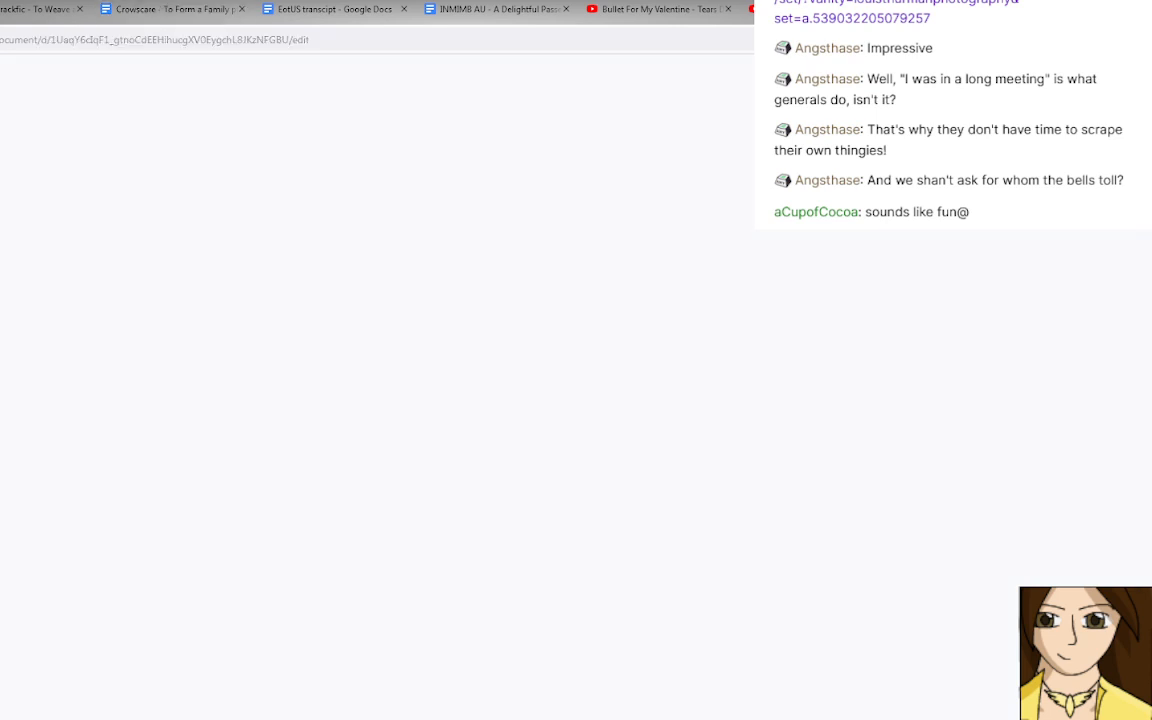
Close the document opened from the chat link and add a closing quotation mark after "damage." in the Crowscare draft.
key("ctrl+w")
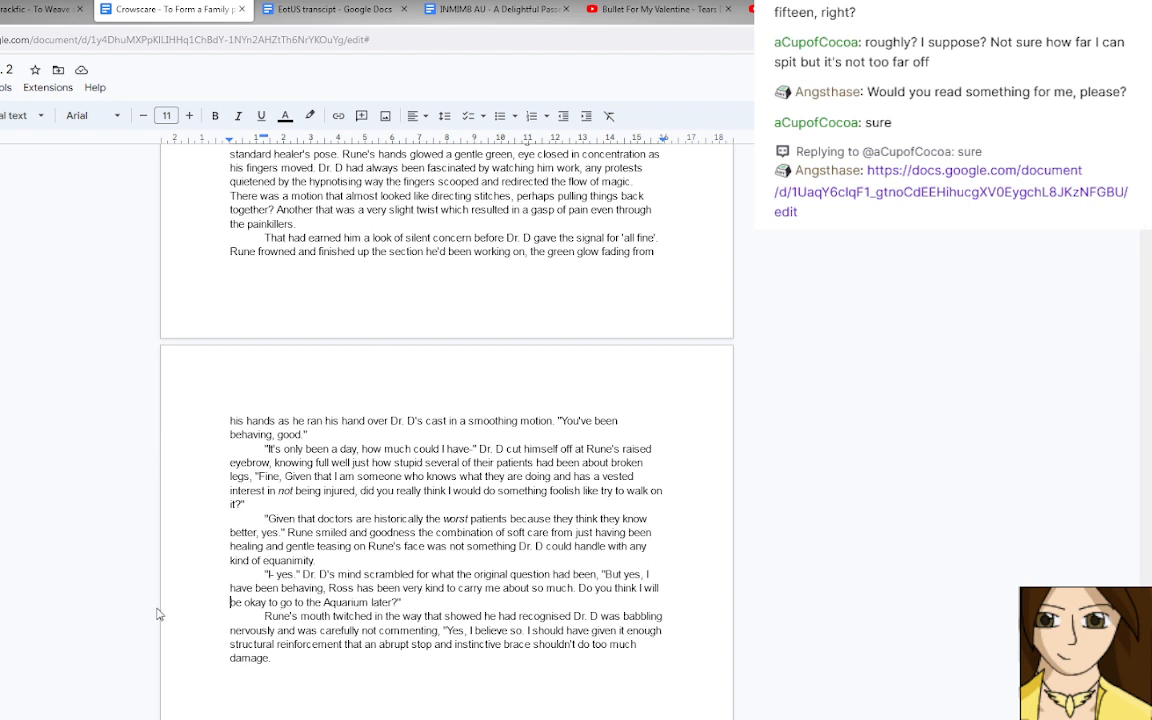
left_click(360, 665)
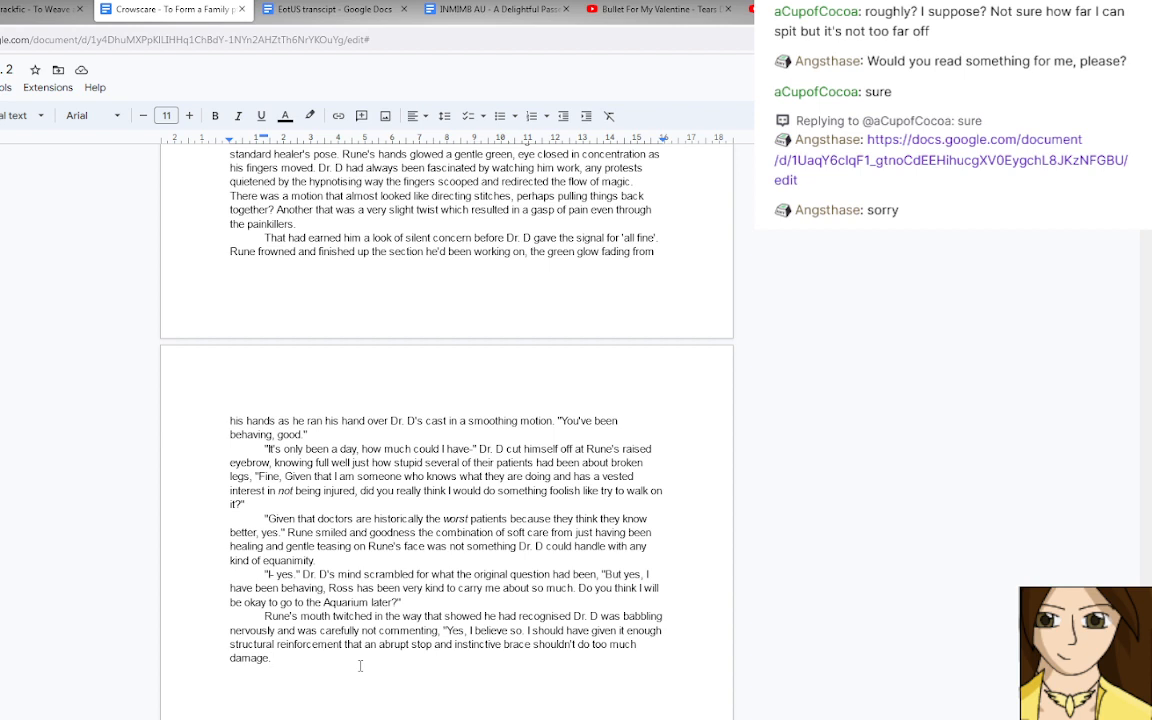
type("\"")
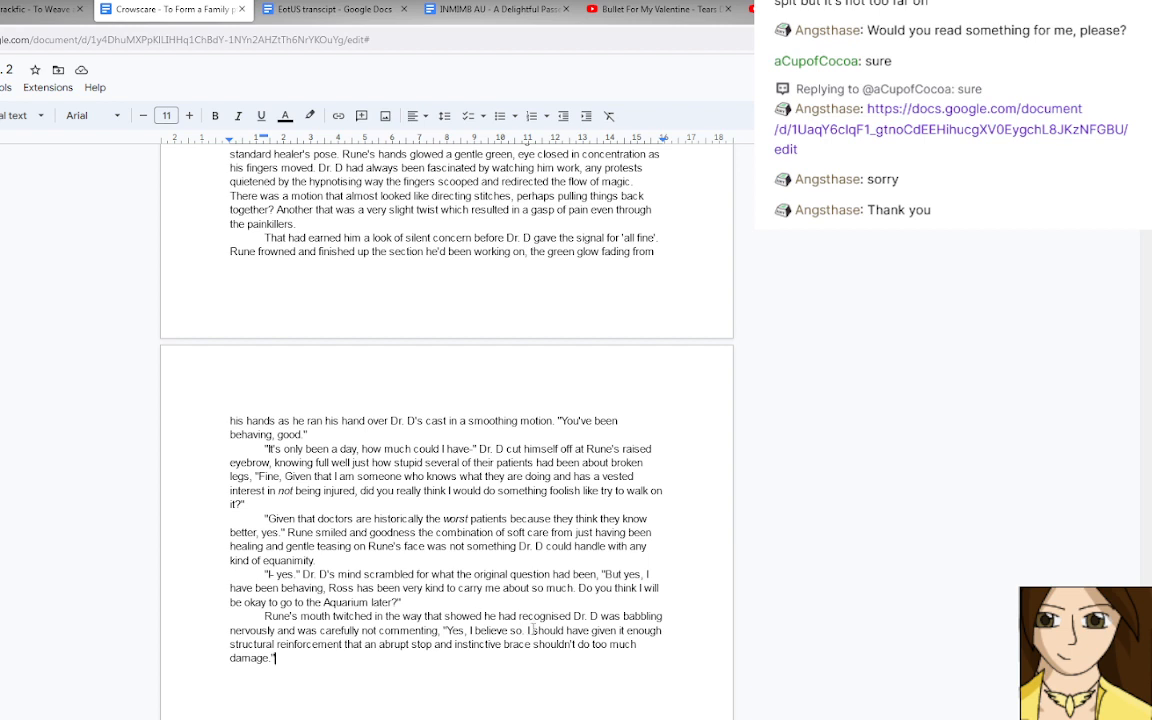
Delete "should" before "have given it enough" in Rune's reply.
left_click_drag(532, 630, 570, 630)
key("BackSpace")
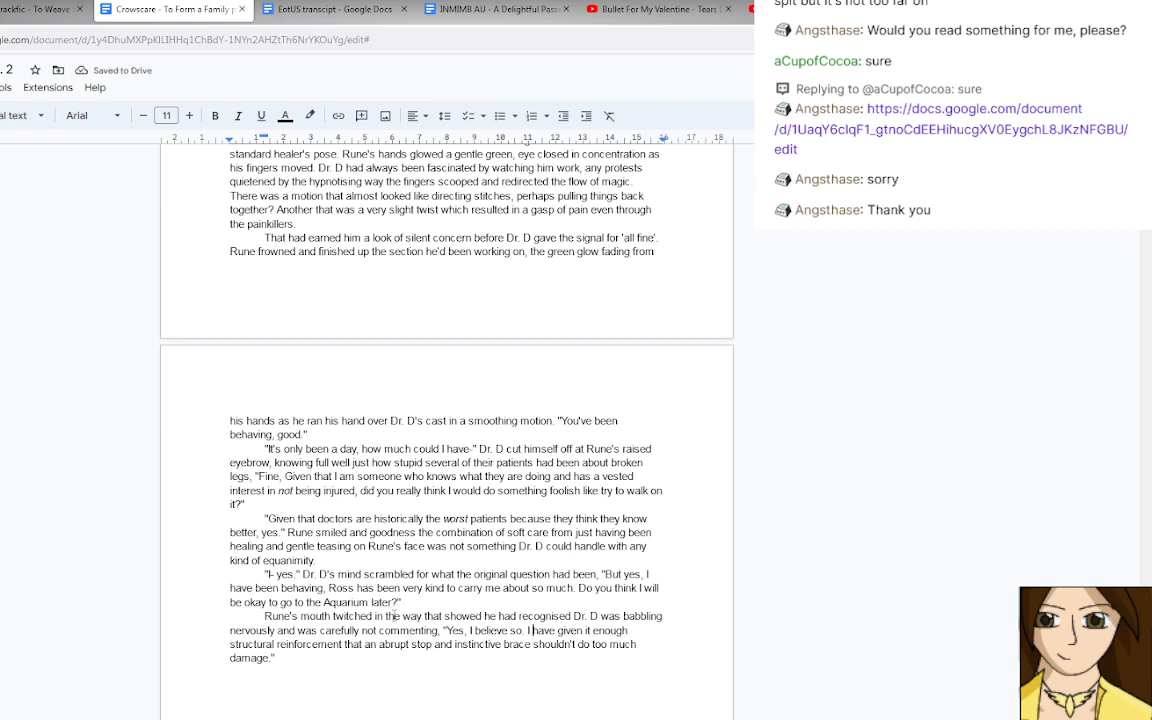
Add a new paragraph after Rune's "damage." line reading "If you poured that much healing into me, why are you not exhausted?" in quotation marks.
left_click(313, 657)
key("Return")
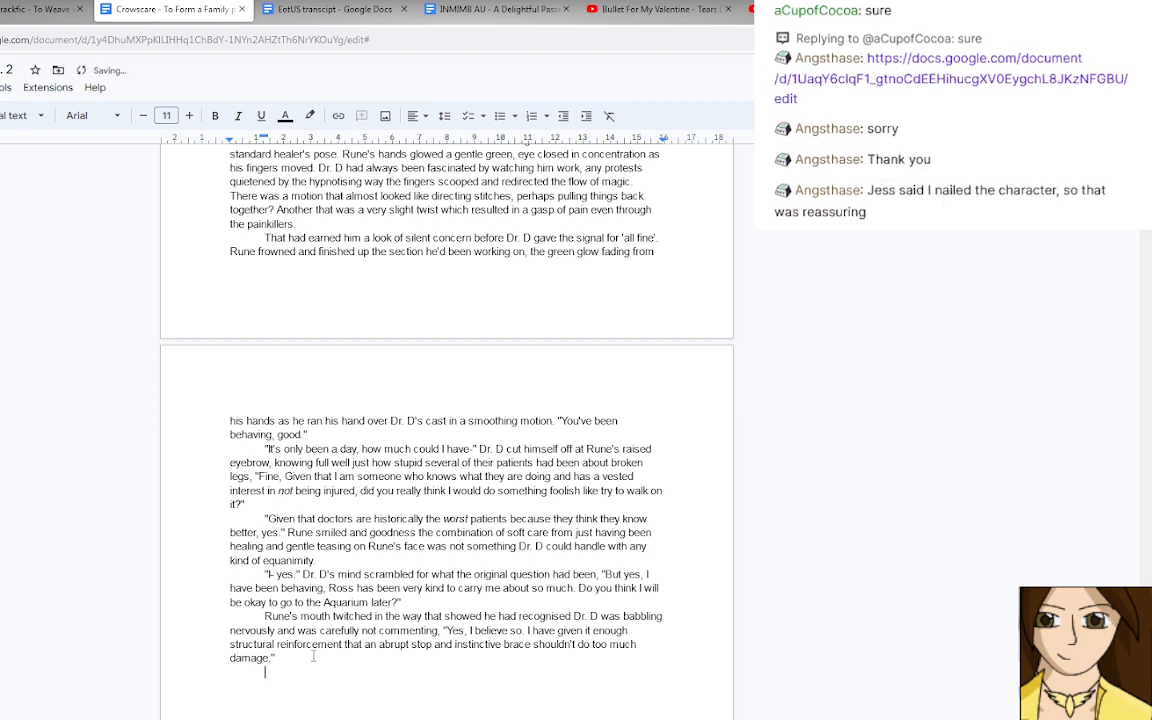
type("\"If you poured that much healing into m")
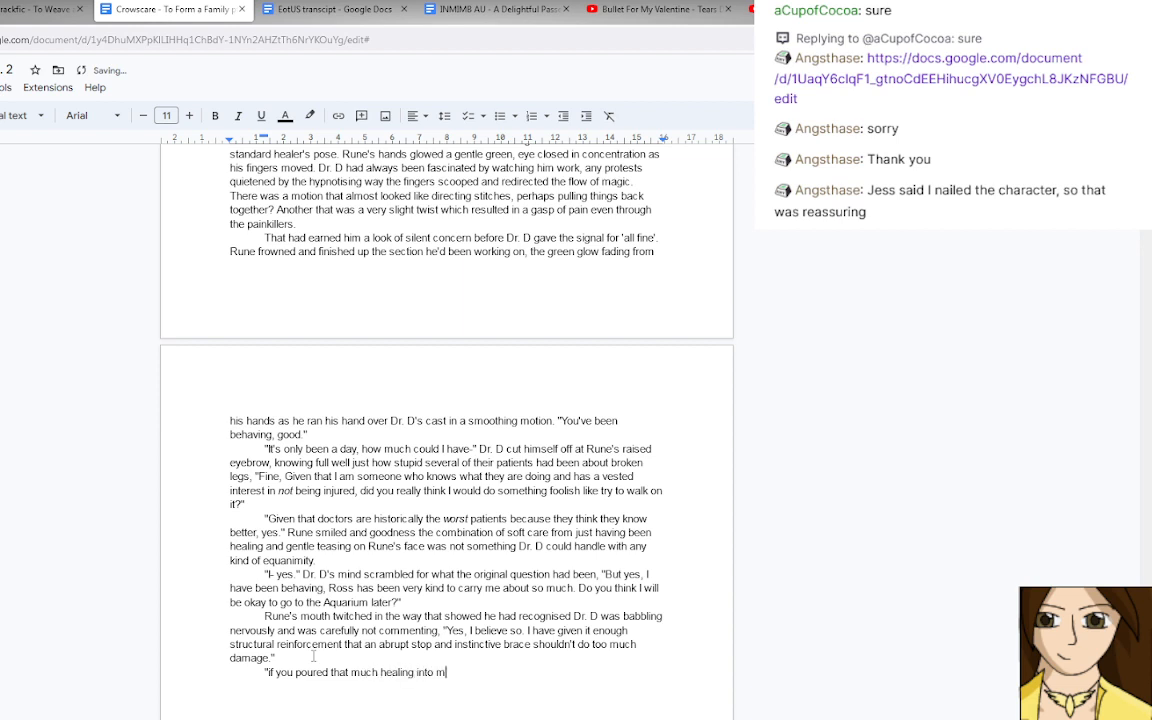
type("e, why are you not exha")
type("usted?\"")
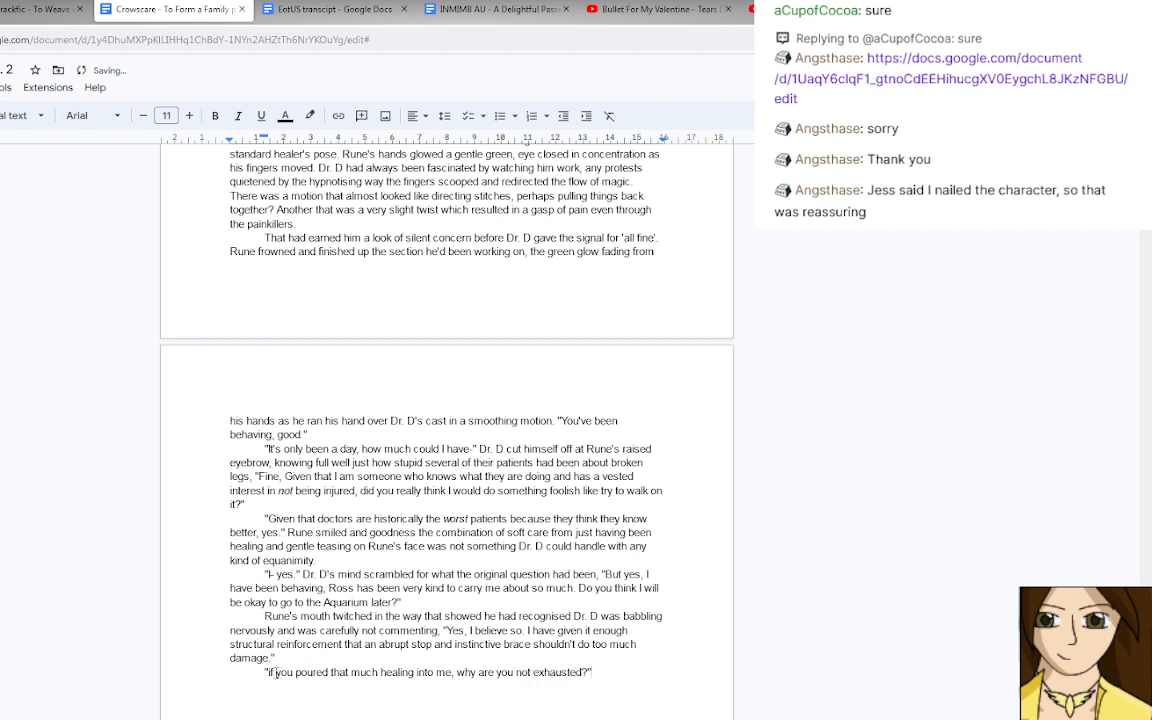
key("BackSpace")
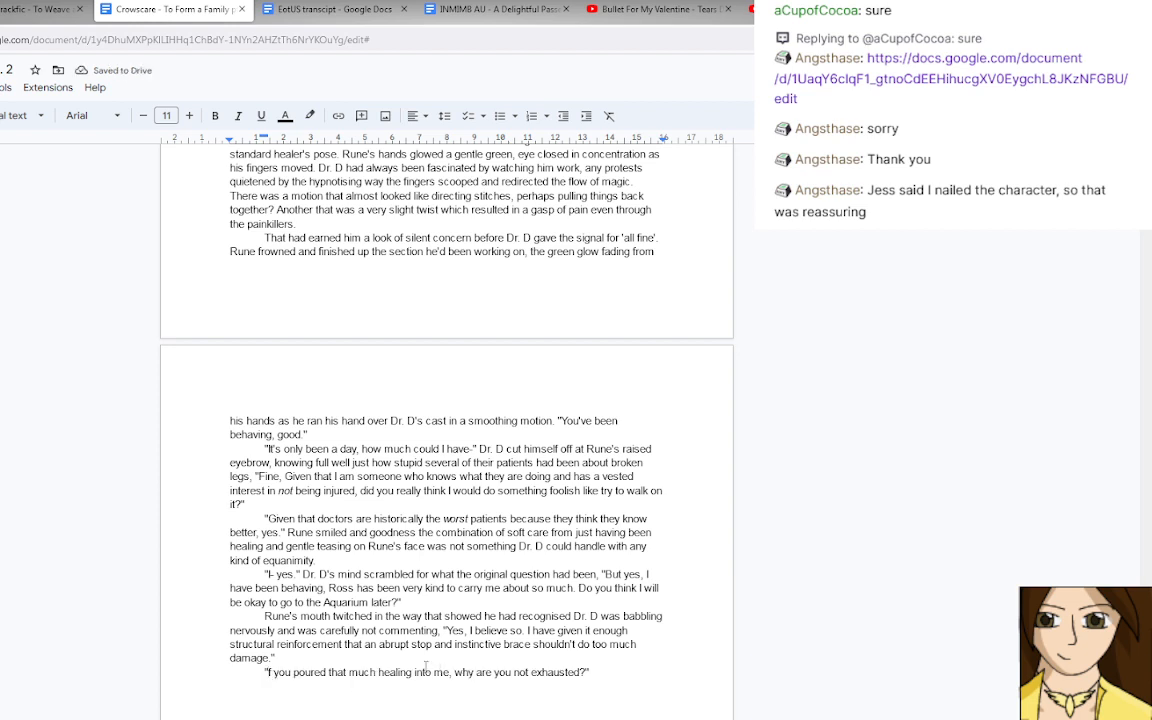
type("I")
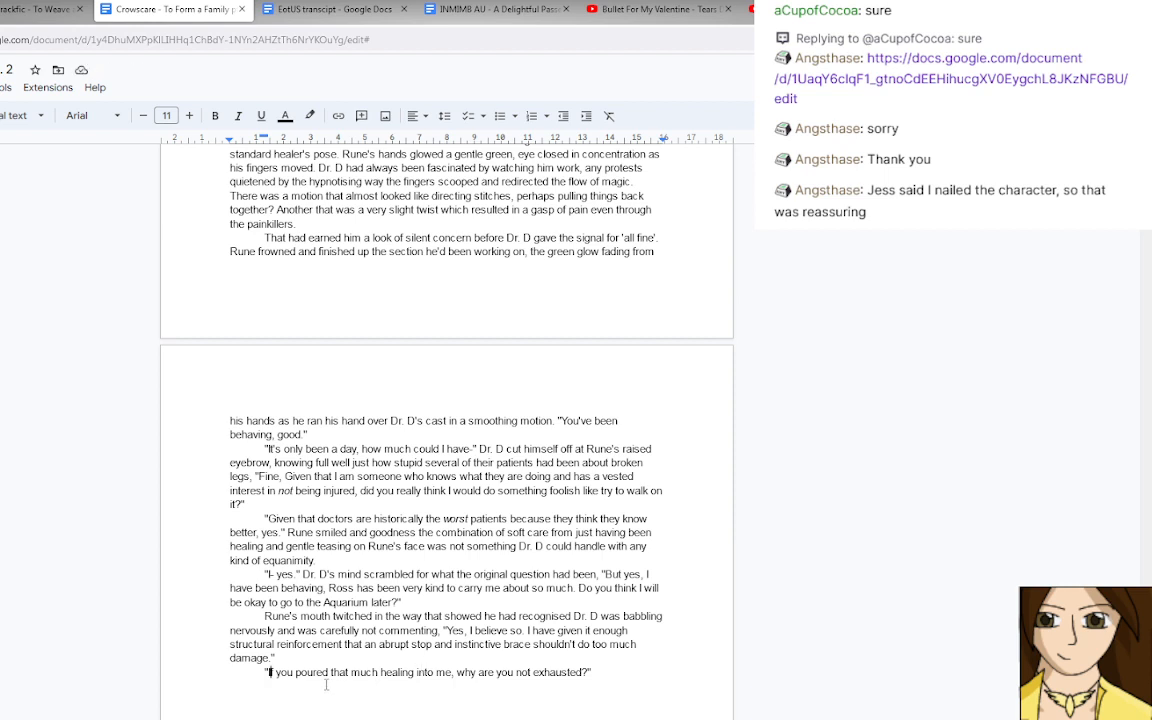
Insert "Dr. D frowned," before the question about not being exhausted.
left_click(266, 673)
type("Dr. D")
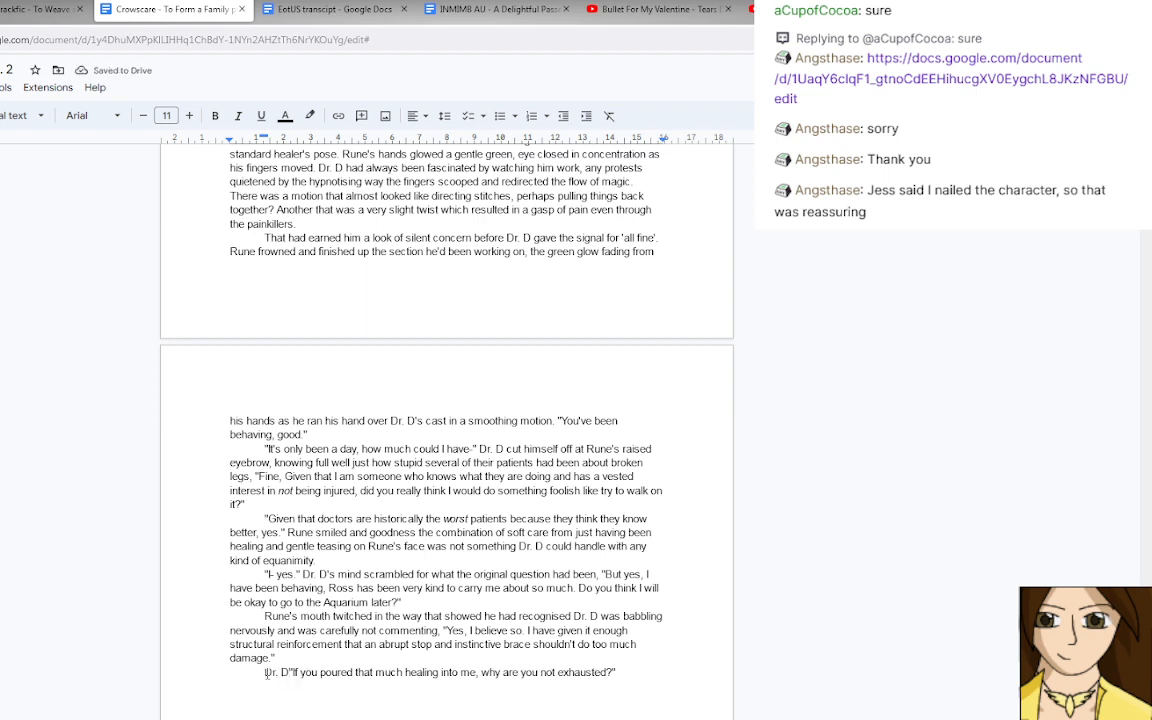
type(" frowned,")
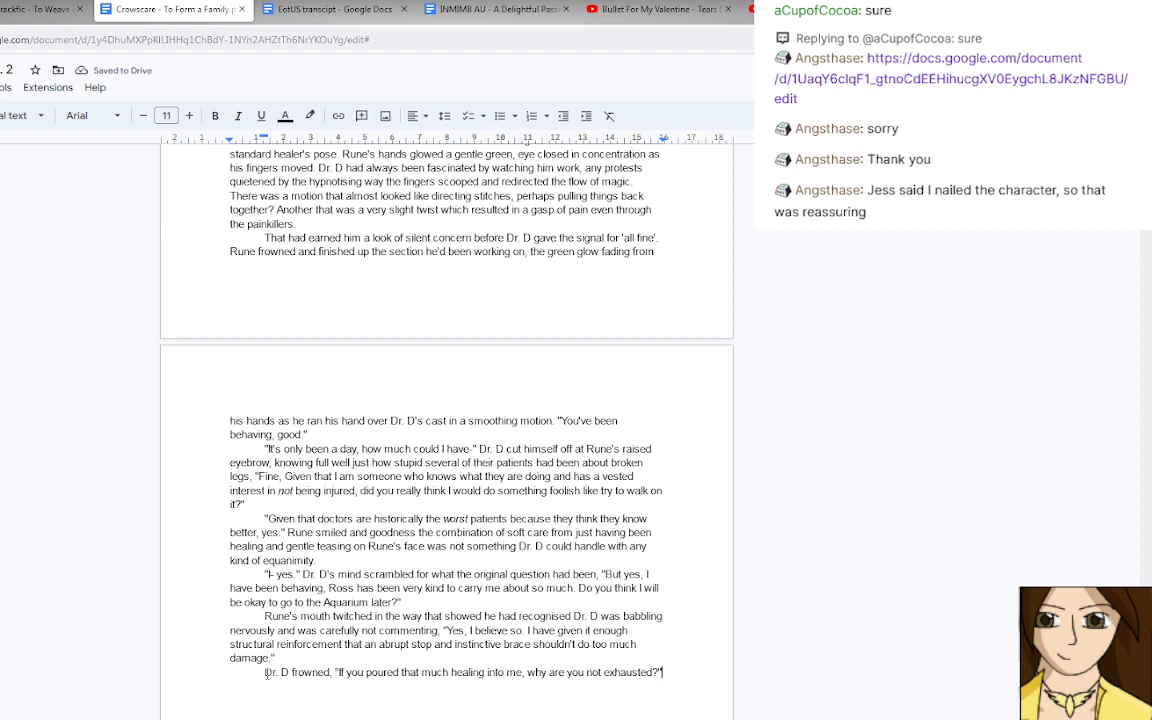
Start Rune's reply in a new paragraph with an opening quotation mark and "I did just have a nap", italicising only "did".
key("Return")
type("\"I")
key("ctrl+i")
type("did")
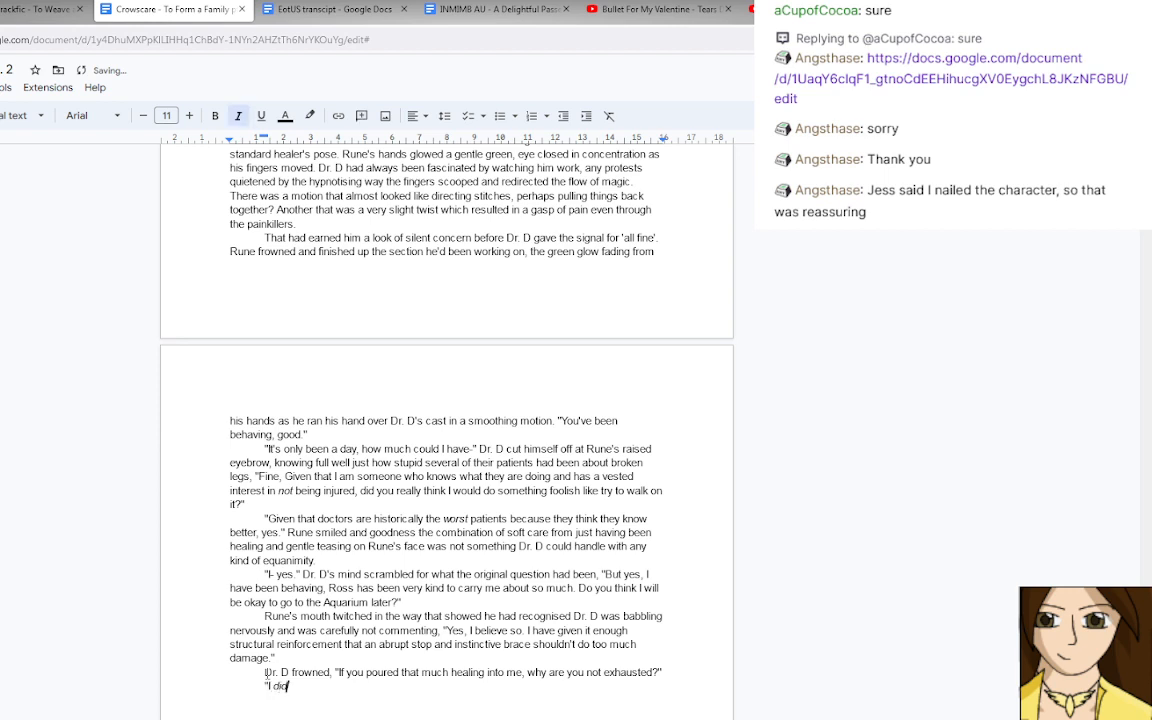
type(" just have a nap")
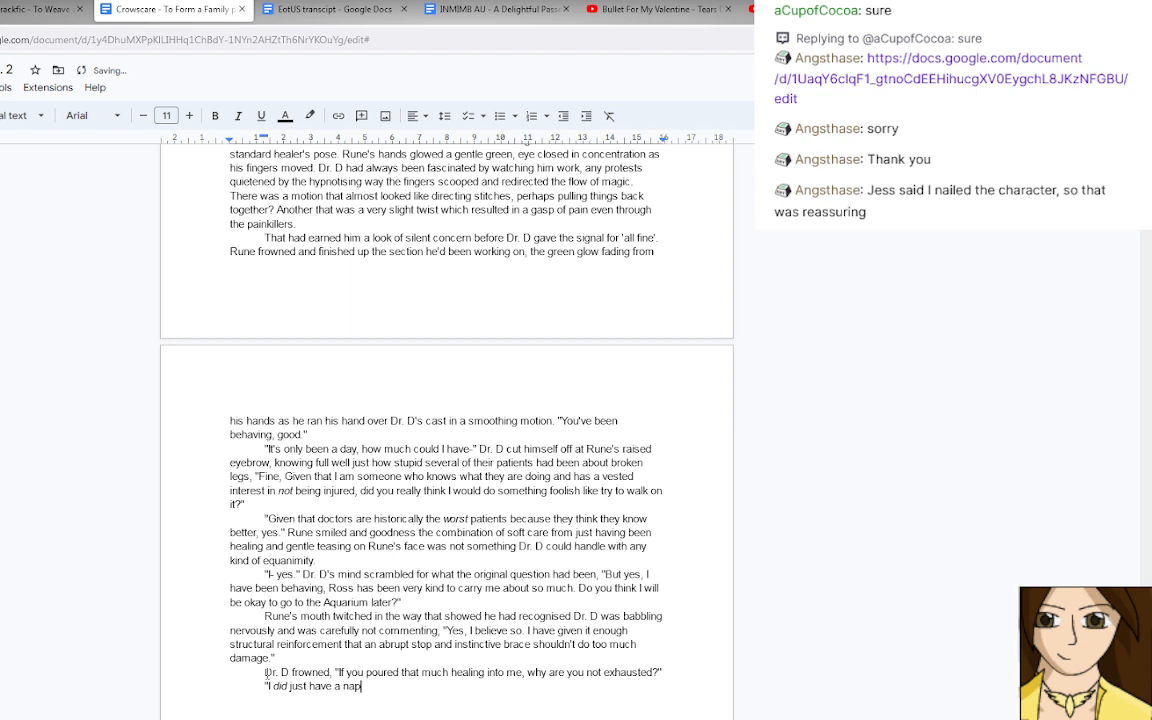
type(", and I am clearly doing better")
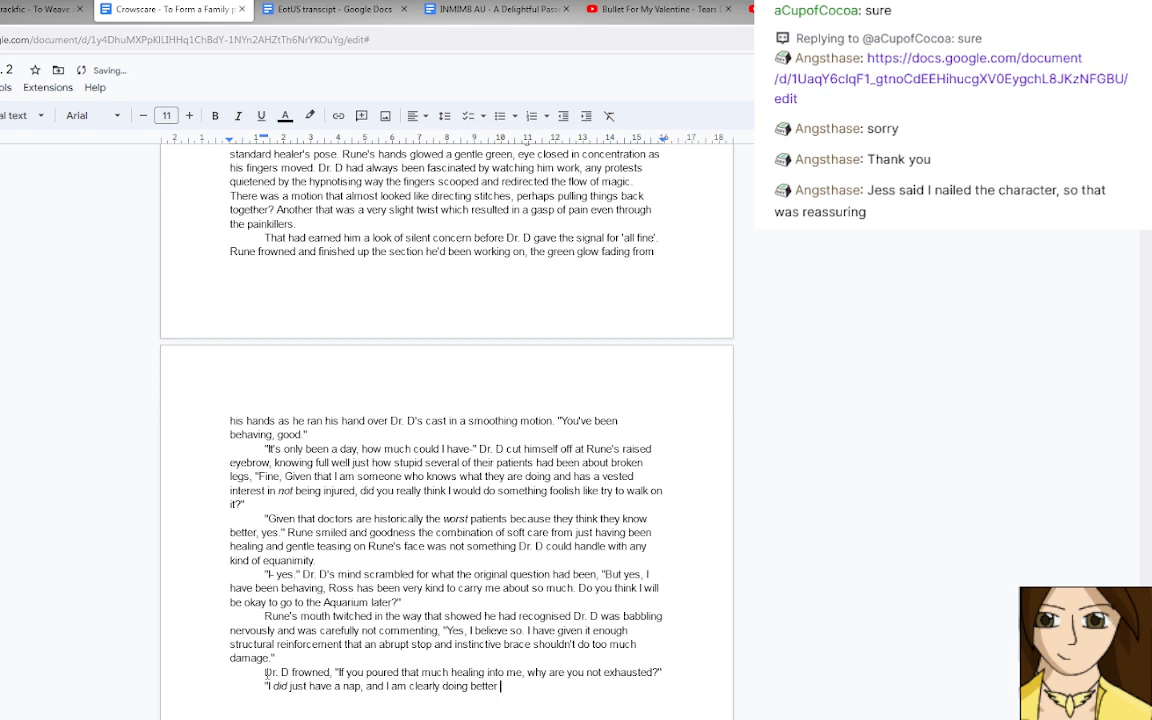
type(" at hiding my tiredness than")
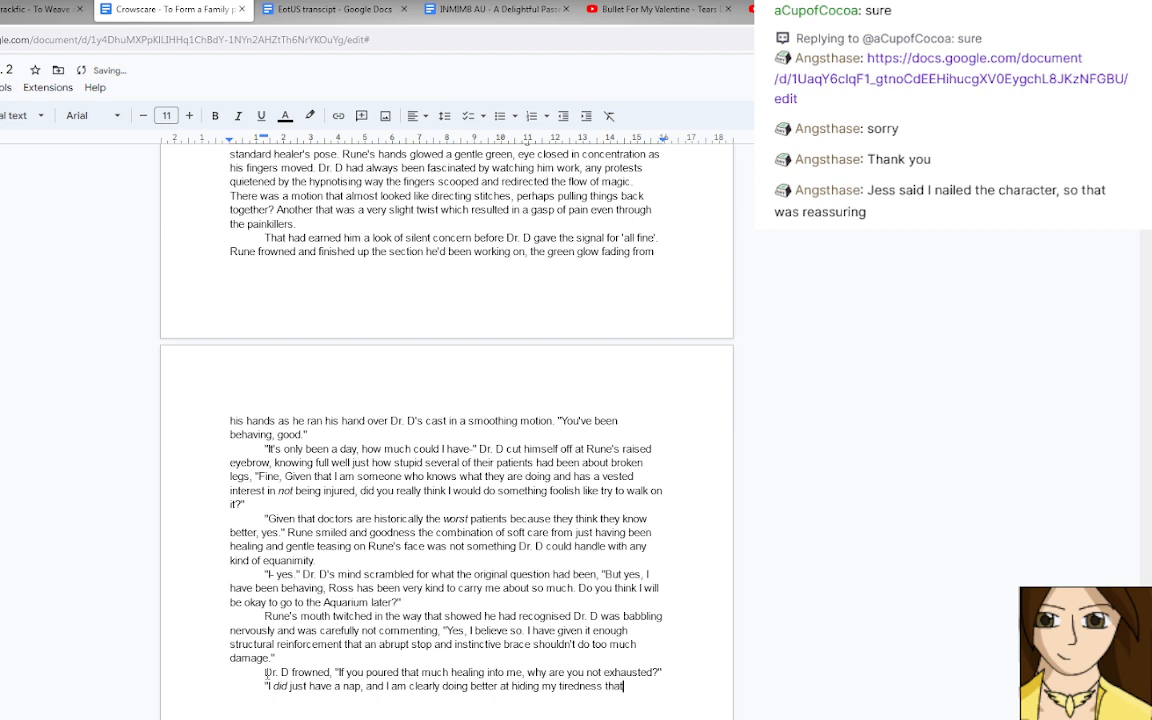
type(" I thought.")
key("BackSpace")
key("BackSpace")
key("BackSpace")
key("BackSpace")
key("BackSpace")
key("BackSpace")
key("BackSpace")
key("BackSpace")
key("BackSpace")
key("BackSpace")
key("BackSpace")
key("BackSpace")
key("BackSpace")
key("BackSpace")
key("BackSpace")
key("BackSpace")
key("BackSpace")
key("BackSpace")
key("BackSpace")
key("BackSpace")
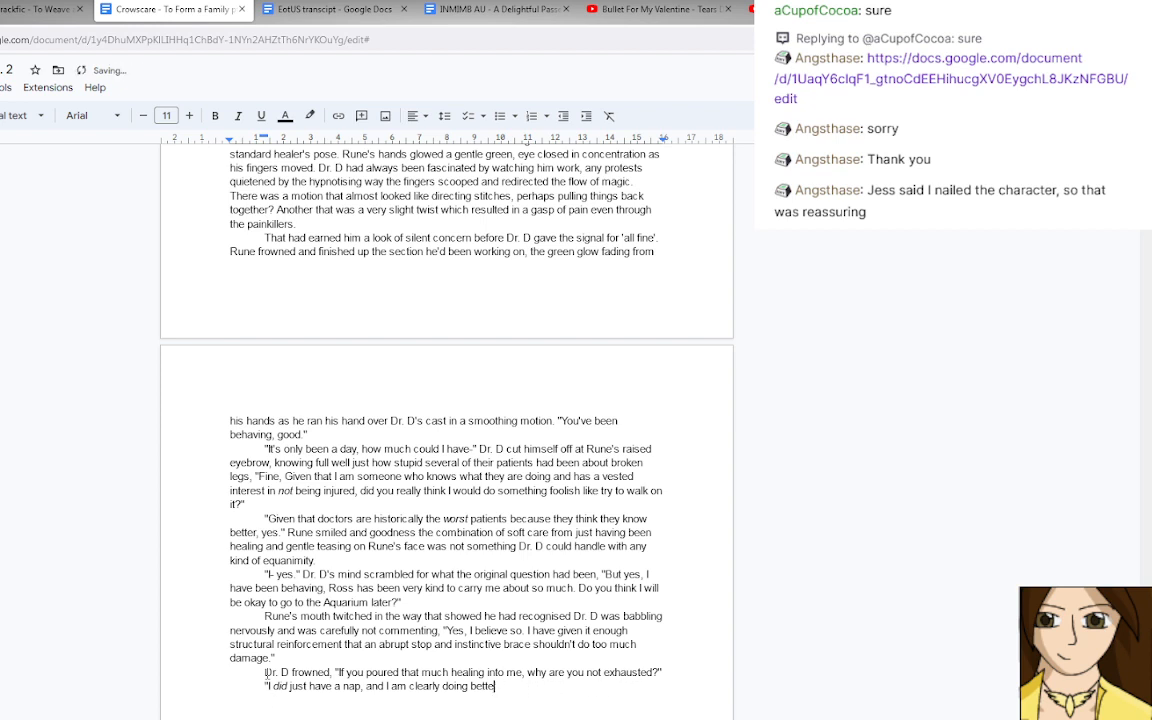
key("BackSpace")
key("BackSpace")
key("BackSpace")
key("BackSpace")
key("BackSpace")
key("BackSpace")
key("BackSpace")
key("BackSpace")
key("BackSpace")
key("BackSpace")
key("BackSpace")
key("BackSpace")
key("BackSpace")
key("BackSpace")
key("BackSpace")
key("BackSpace")
key("BackSpace")
key("BackSpace")
key("BackSpace")
key("BackSpace")
Continue Rune's reply with "though I am concerned you're not managing to see through my front of not looking tired.".
type("tho")
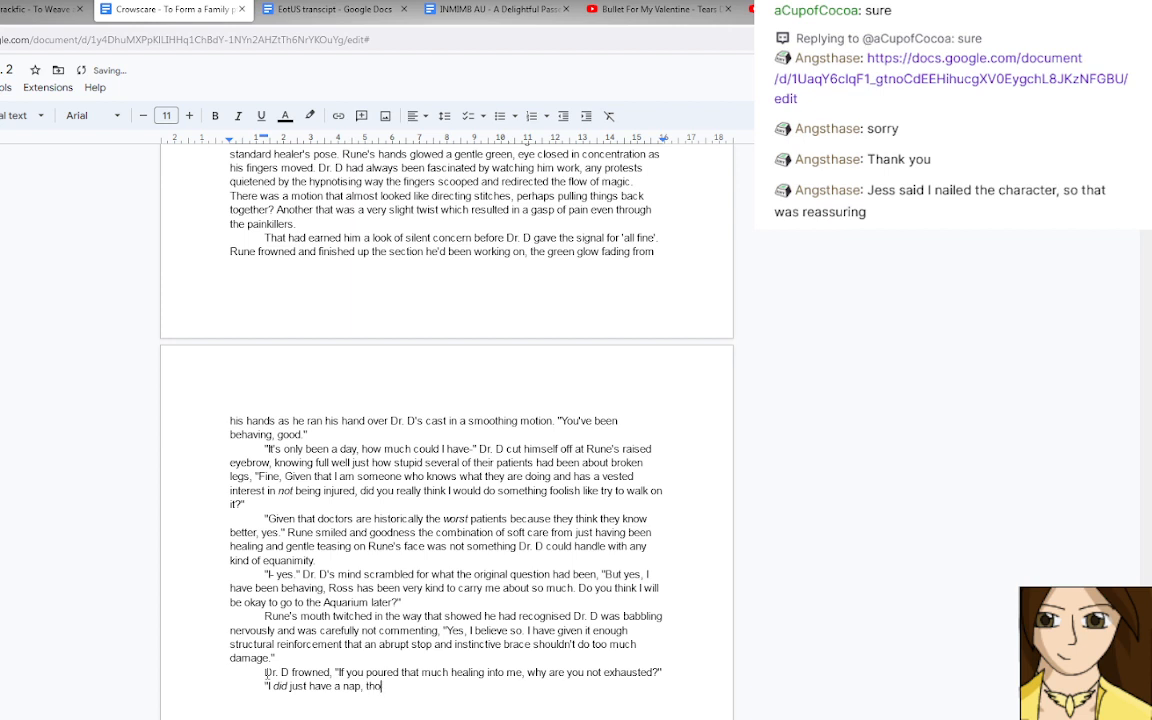
type("ugh i am conc")
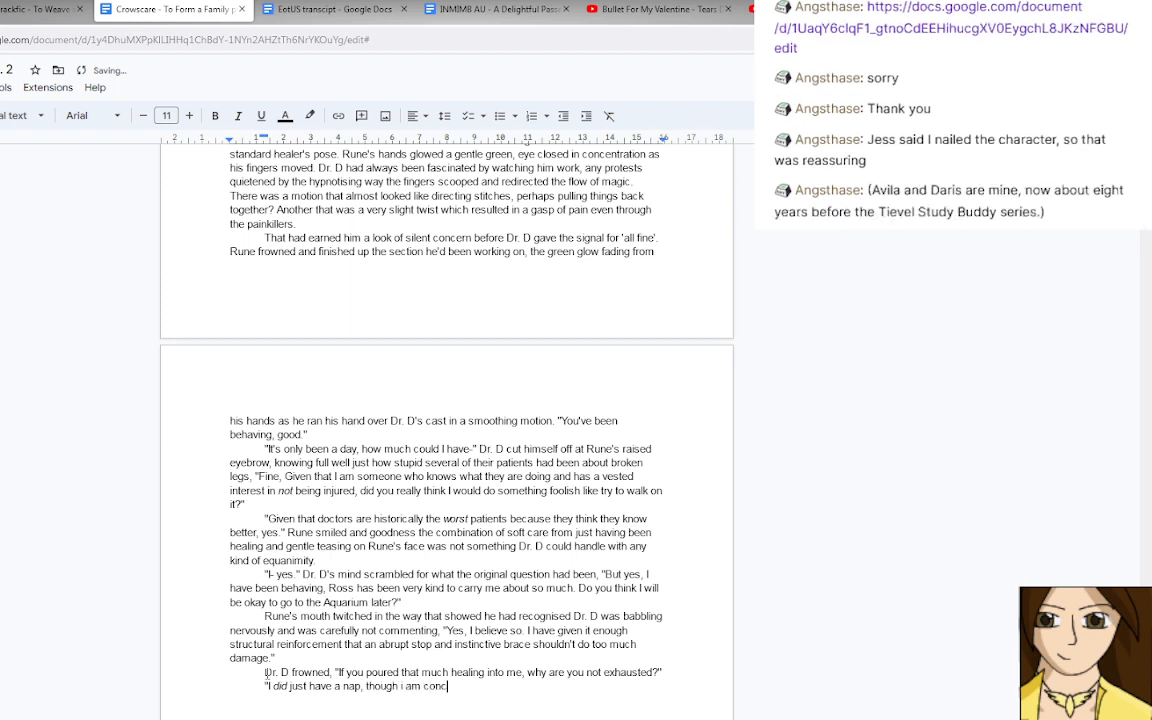
type("erned you're not managing to")
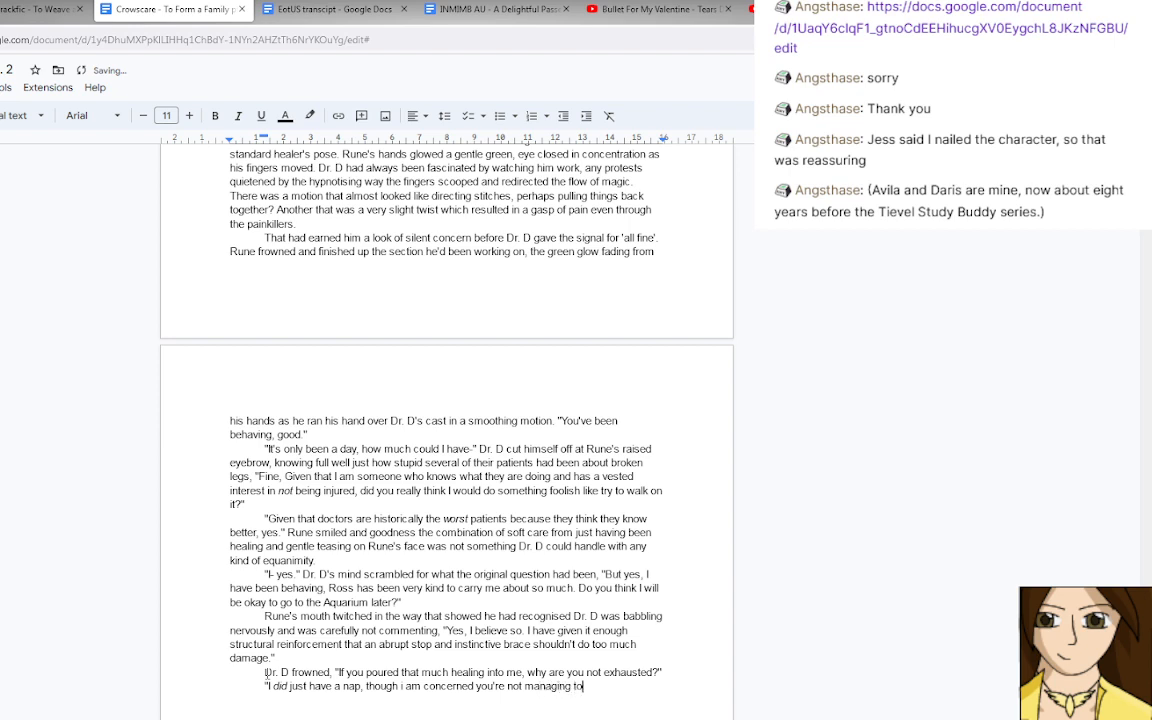
type(" see through my front of")
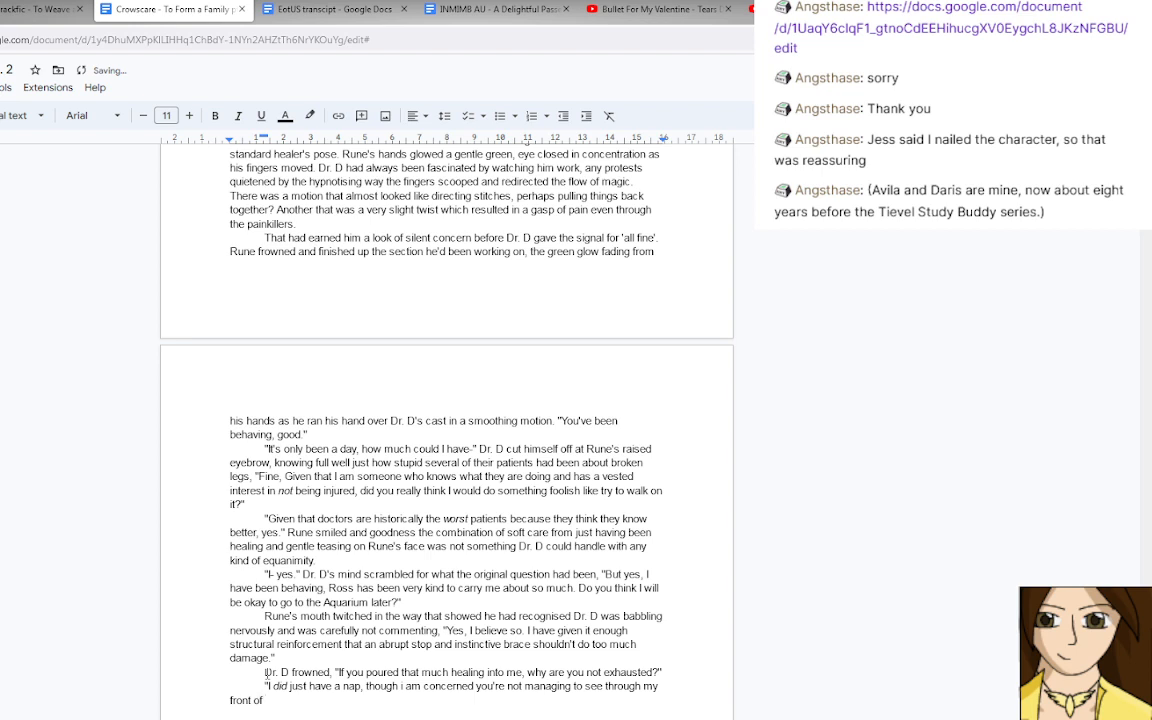
left_click(402, 688)
key("Down")
type("not I")
type("ooking tired. ")
type("Are")
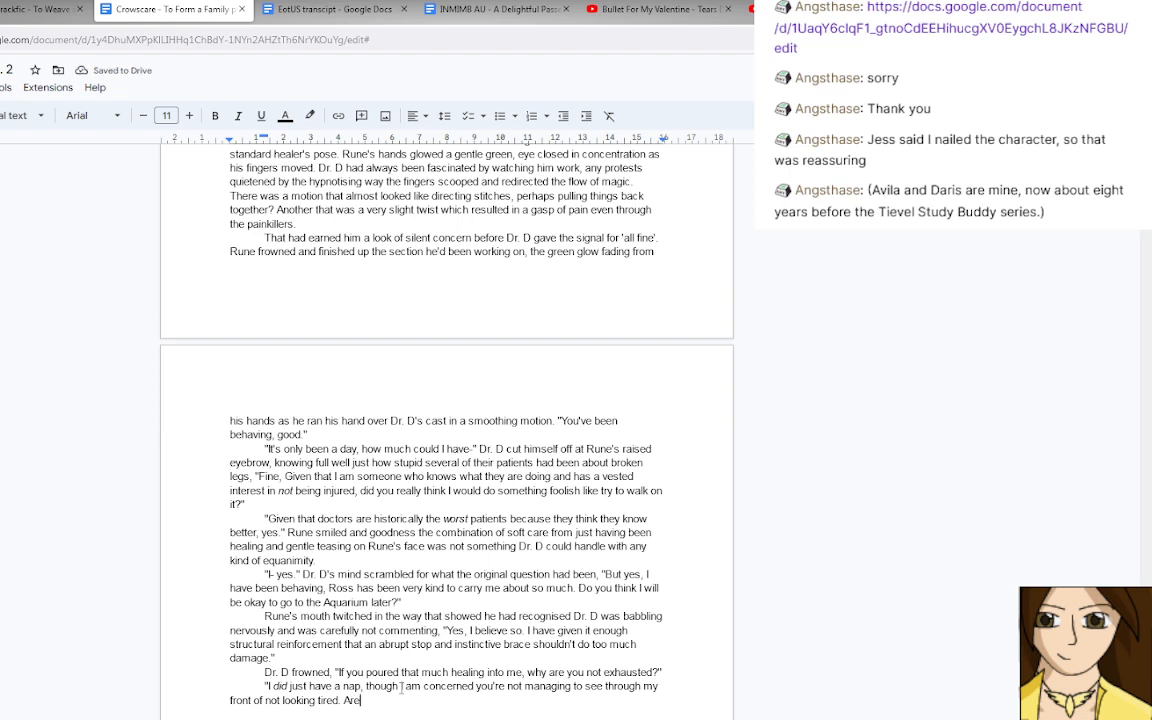
Finish Rune's reply with "Are you truly alright?", close the quotation and begin a new paragraph.
type("you tru")
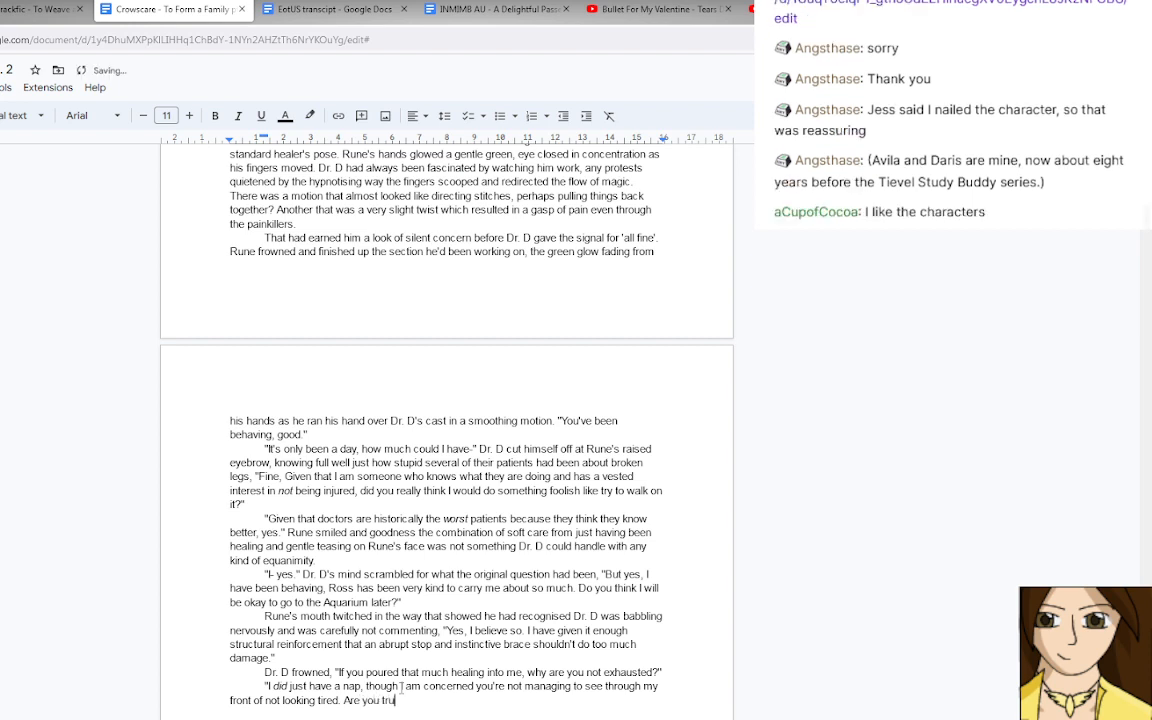
type("ly alright?\"")
key("Return")
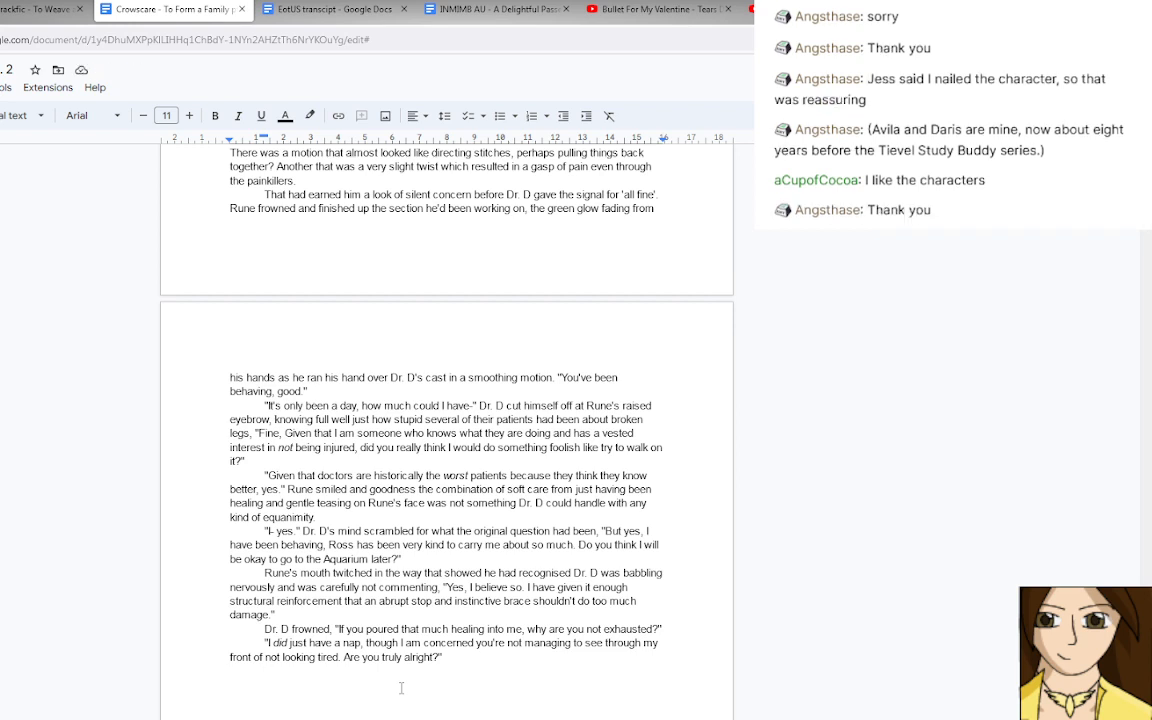
Write "Dr. D's eyes belatedly flicked to Rune's shoulders and spine. Oh yes, slightly slumped." in the new paragraph.
type("Dr. D's ")
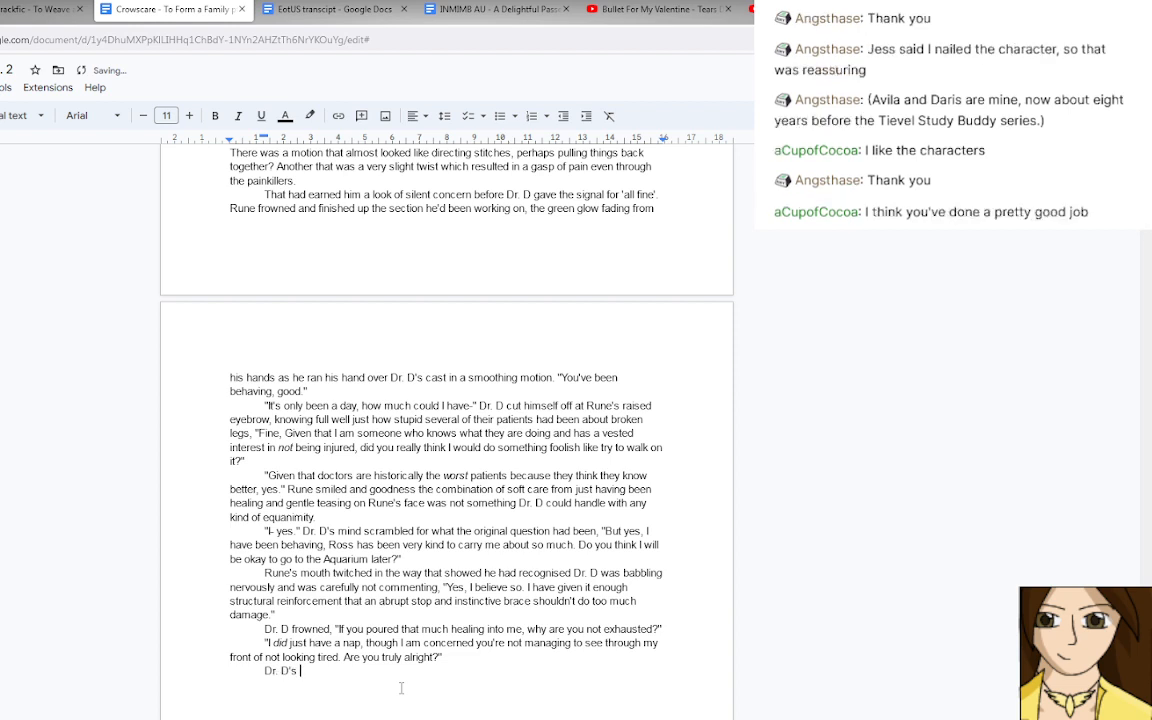
type("eyes belatedly flicked ")
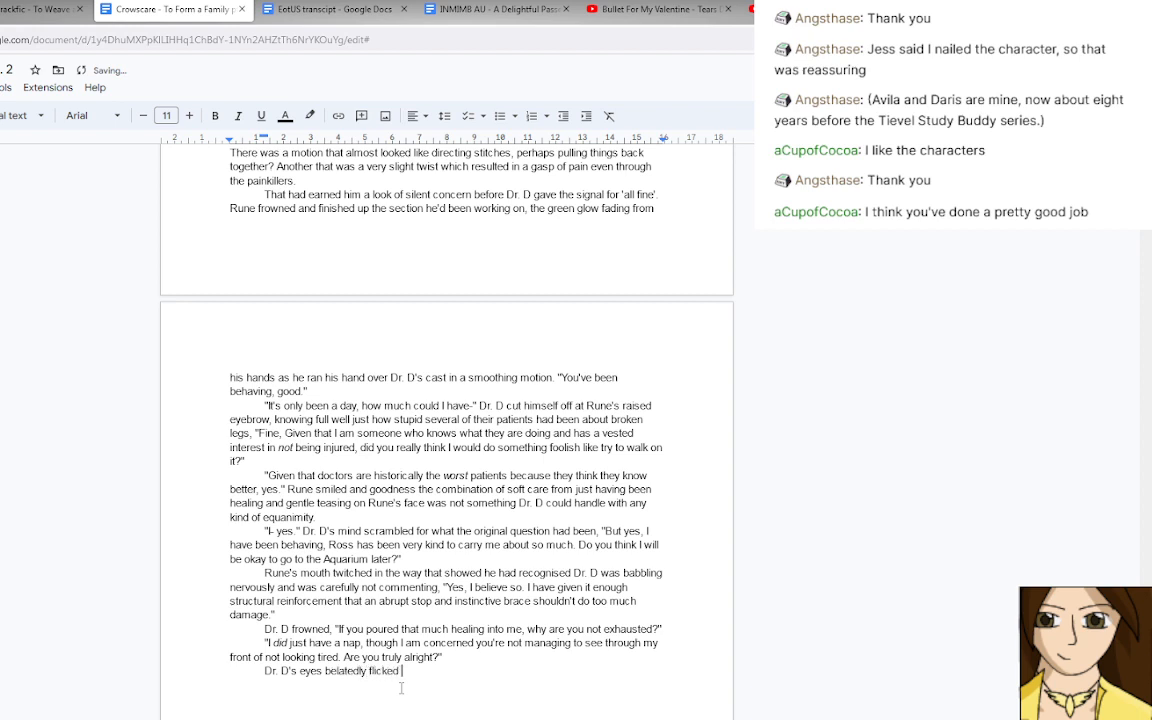
type("to Rune's shoulder' sand")
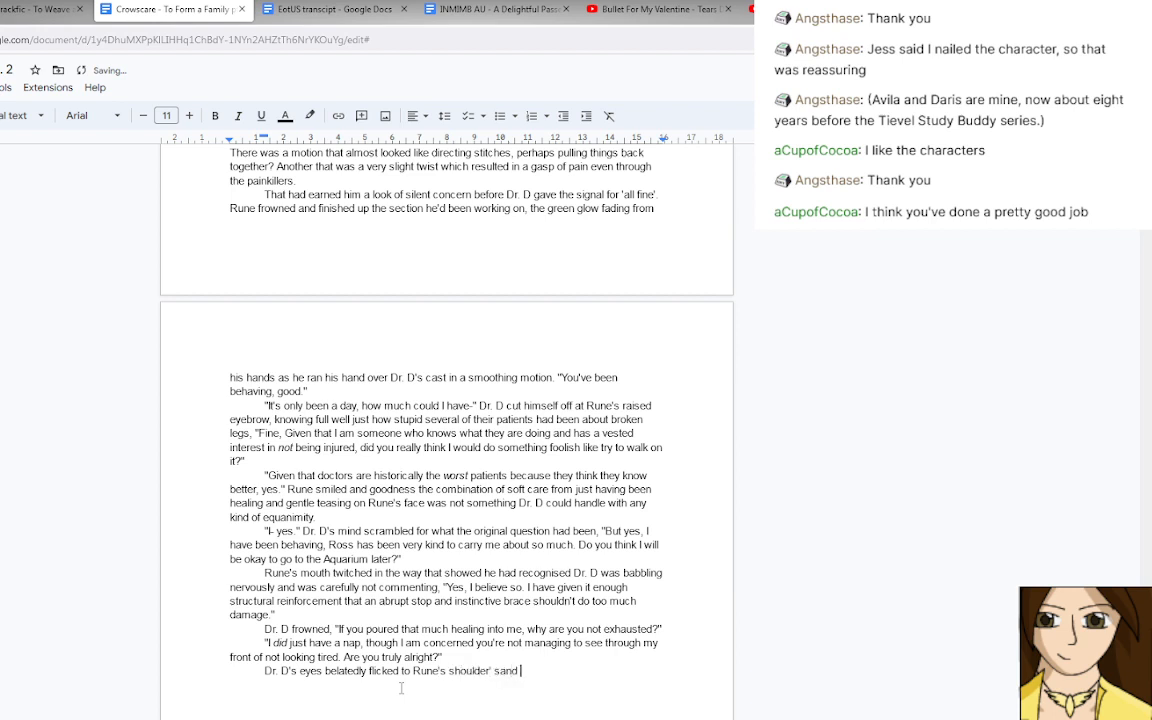
key("BackSpace")
key("BackSpace")
key("BackSpace")
key("BackSpace")
key("BackSpace")
key("BackSpace")
key("BackSpace")
type("s and spine. Oh yes, slightly sl")
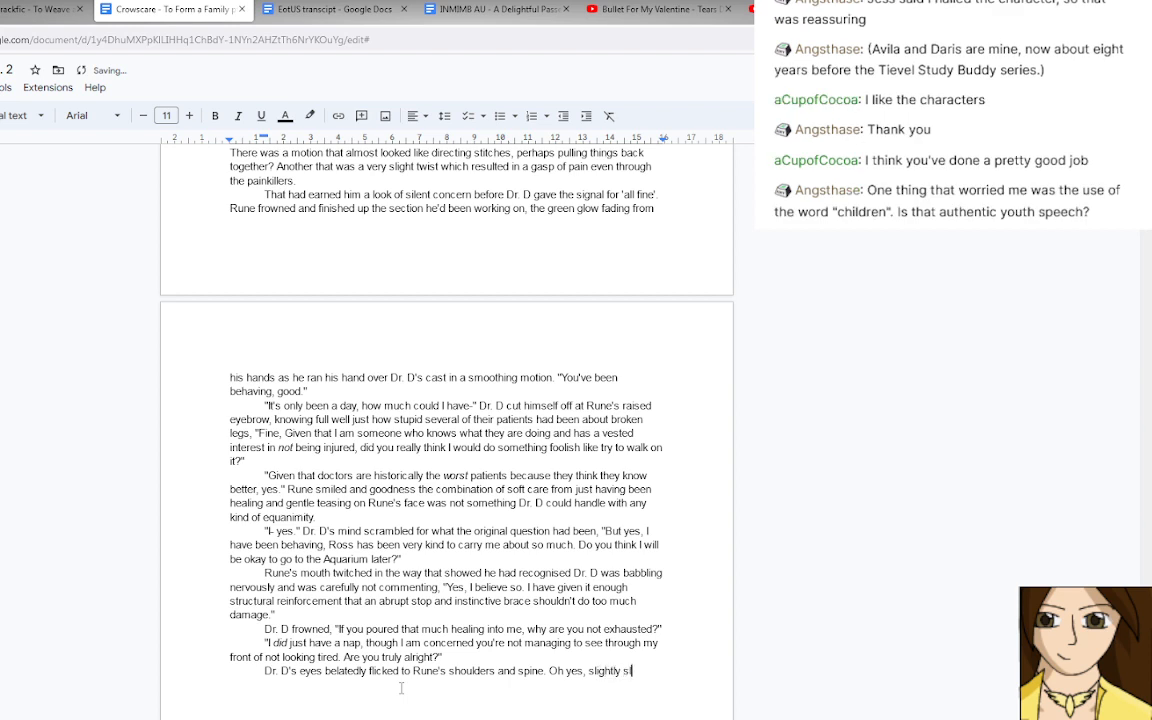
type("umped. he'd been")
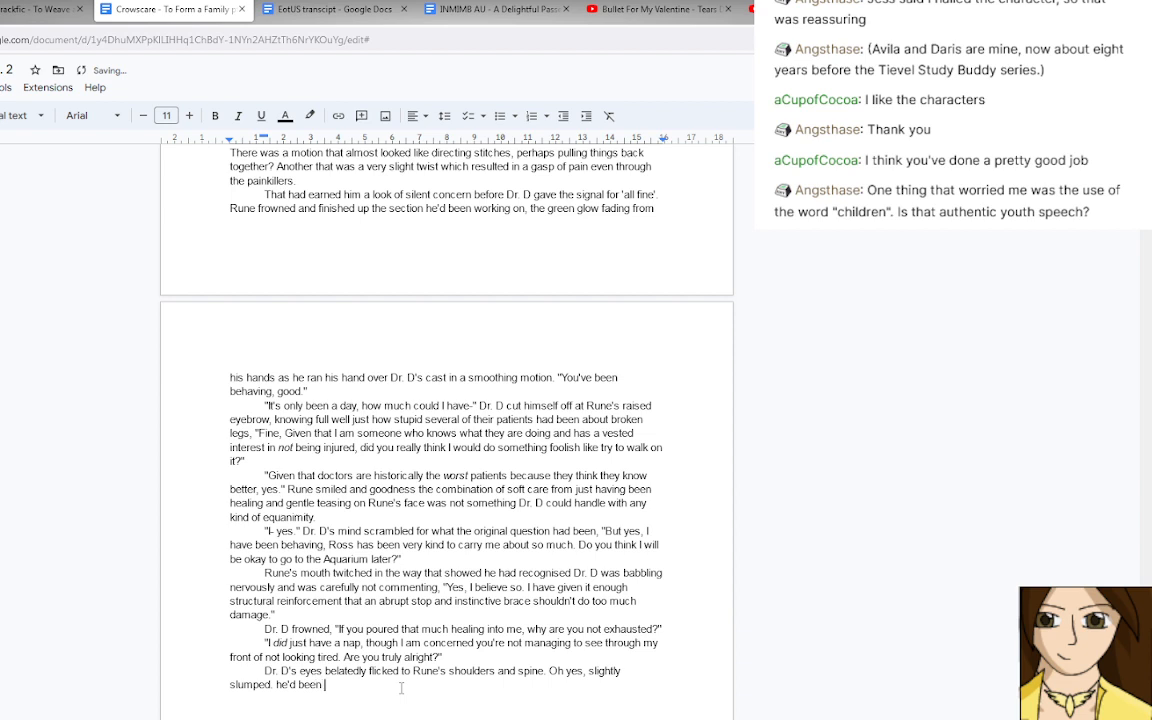
key("BackSpace")
key("BackSpace")
key("BackSpace")
key("BackSpace")
key("BackSpace")
key("BackSpace")
key("BackSpace")
key("BackSpace")
type("He'd been")
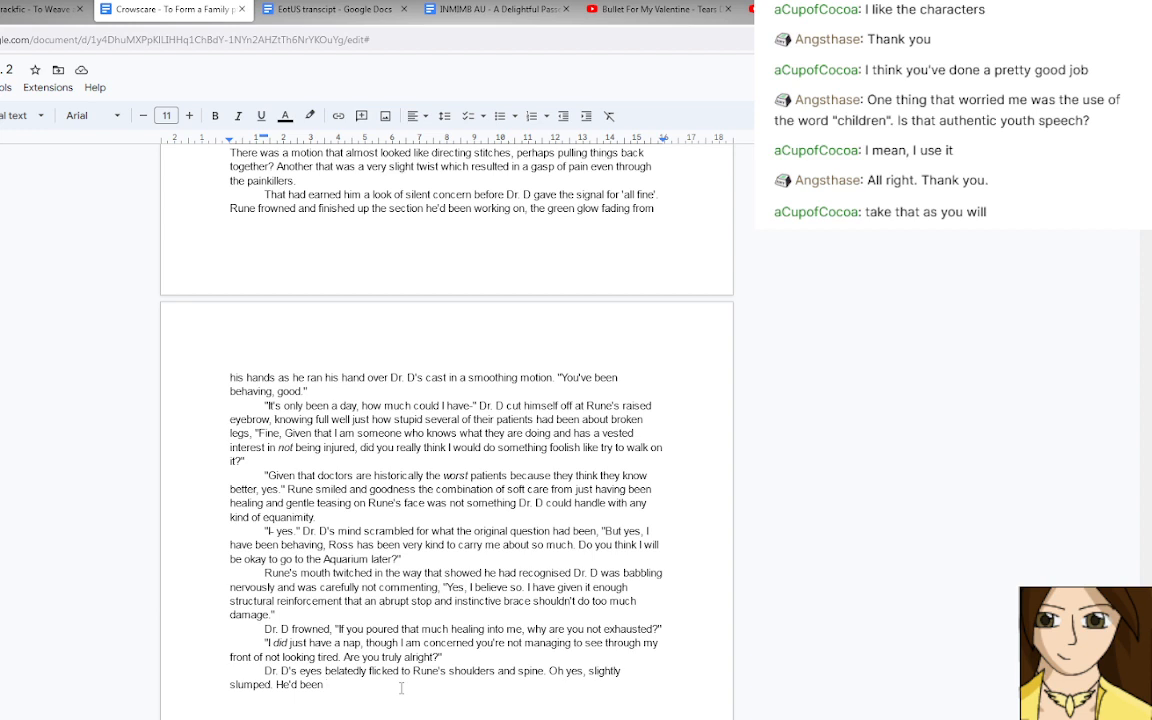
key("BackSpace")
key("BackSpace")
key("BackSpace")
key("BackSpace")
key("BackSpace")
key("BackSpace")
key("BackSpace")
key("BackSpace")
key("BackSpace")
Open Dr. D's answer after "slumped." with a quotation mark and "I am still very relaxed, I think I might need… to not be".
type("\"I am s")
key("BackSpace")
key("BackSpace")
key("BackSpace")
key("BackSpace")
key("BackSpace")
key("BackSpace")
type("I am still very relaxe")
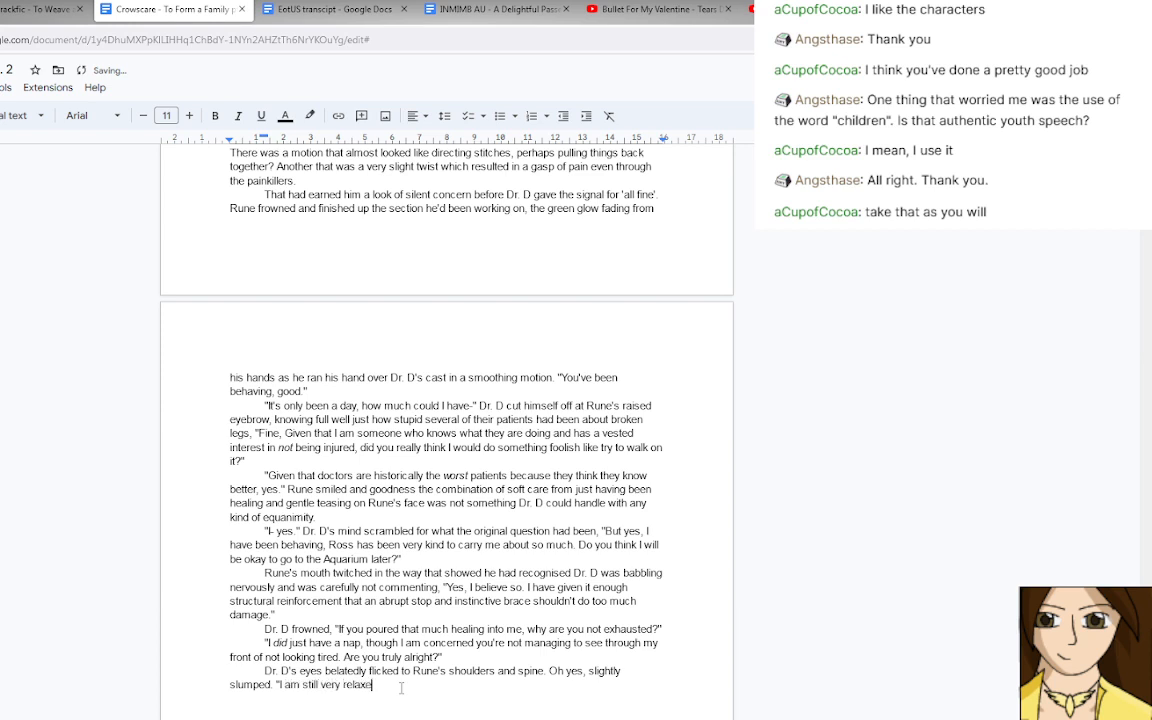
type("d, I think")
key("BackSpace")
type("k I might need.")
key("BackSpace")
type(".. ")
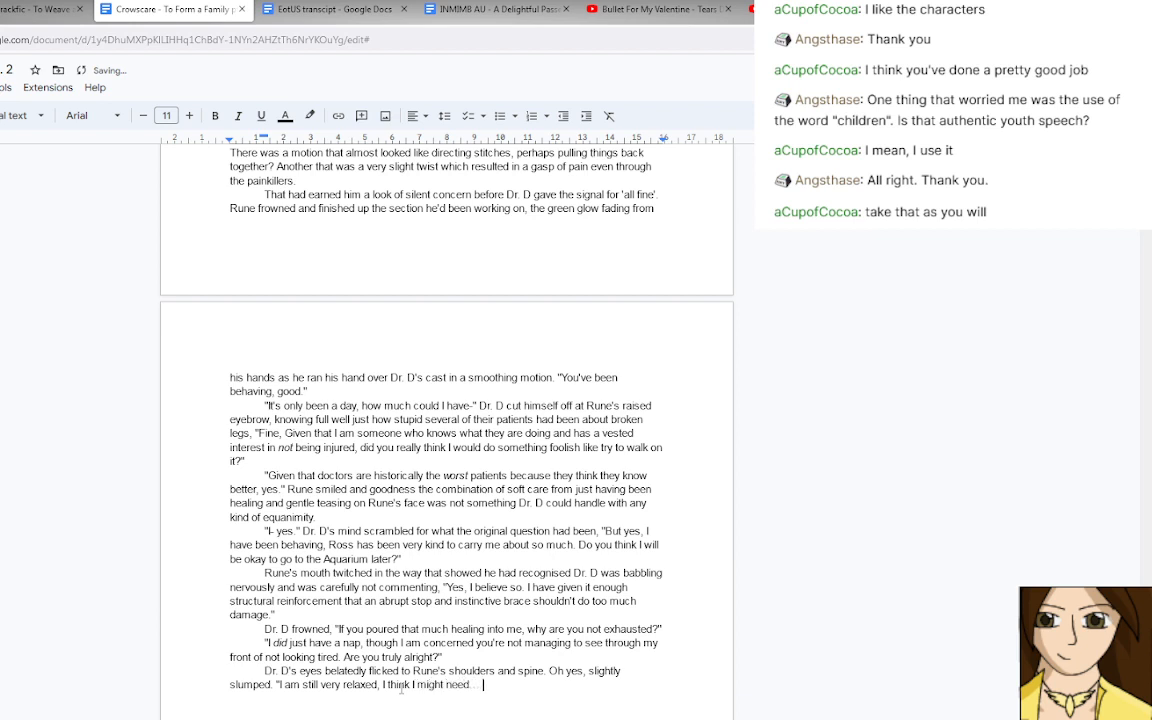
type("to not be constantly an")
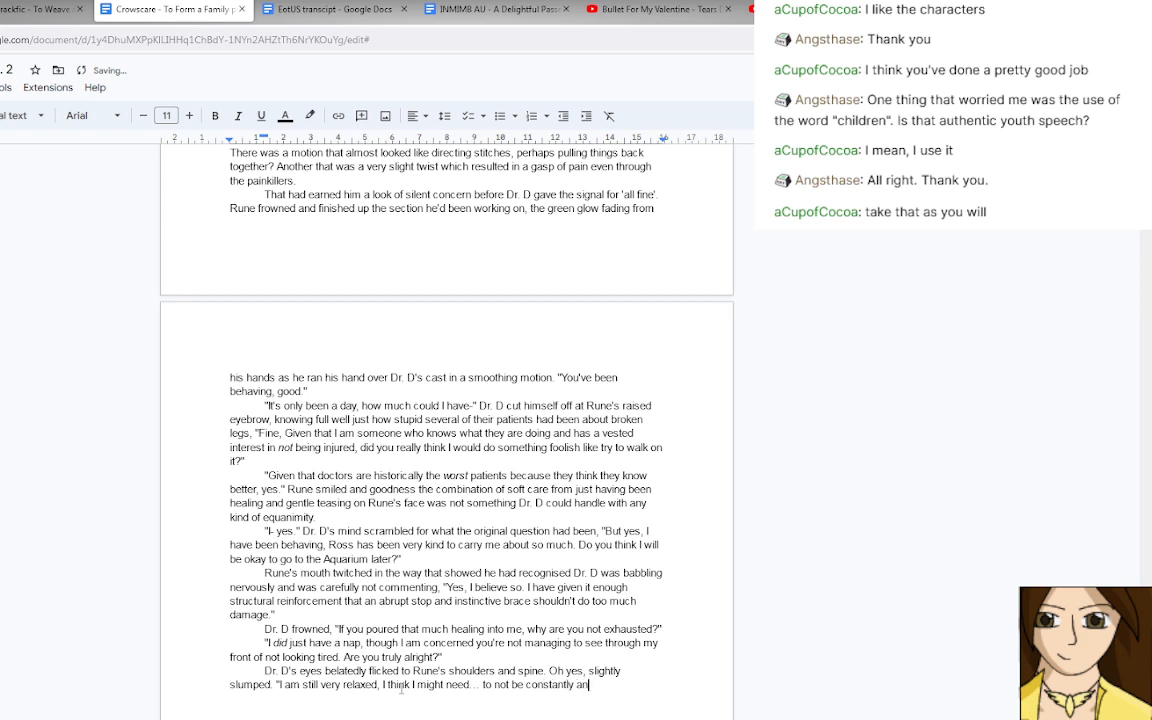
type("alysing the status")
Complete Dr. D's answer with "constantly analysing the status of everyone around me and let myself rest." and a closing quotation mark.
type("of everyone a")
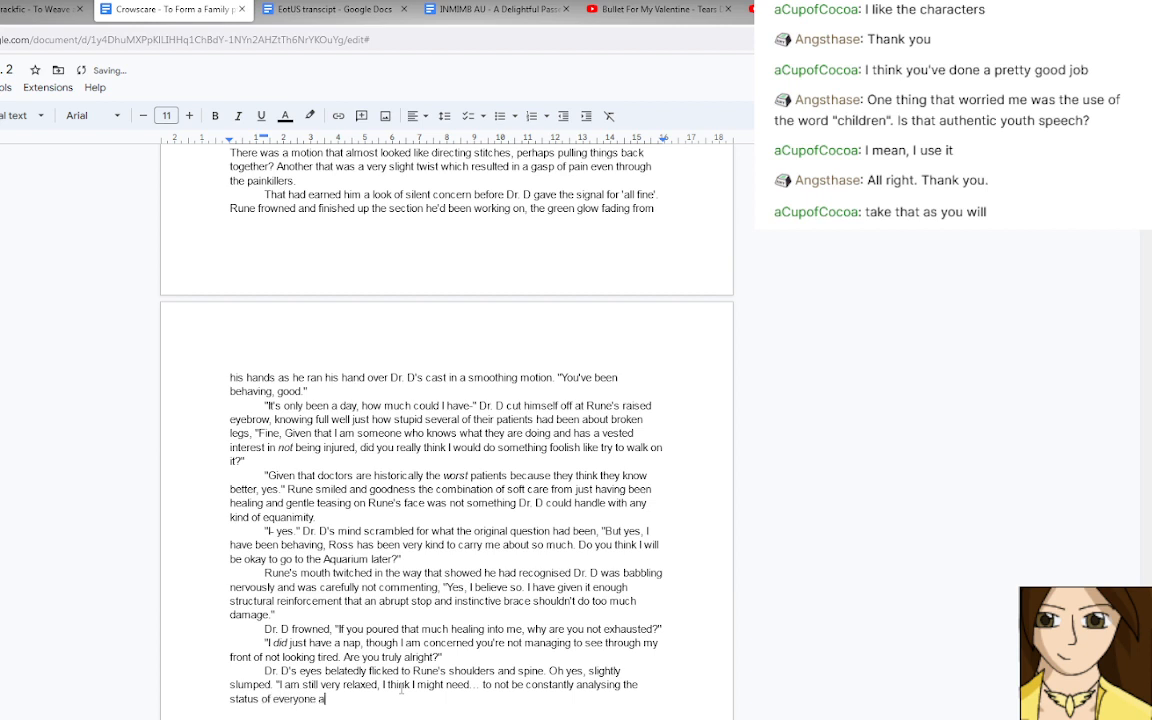
type("round me ")
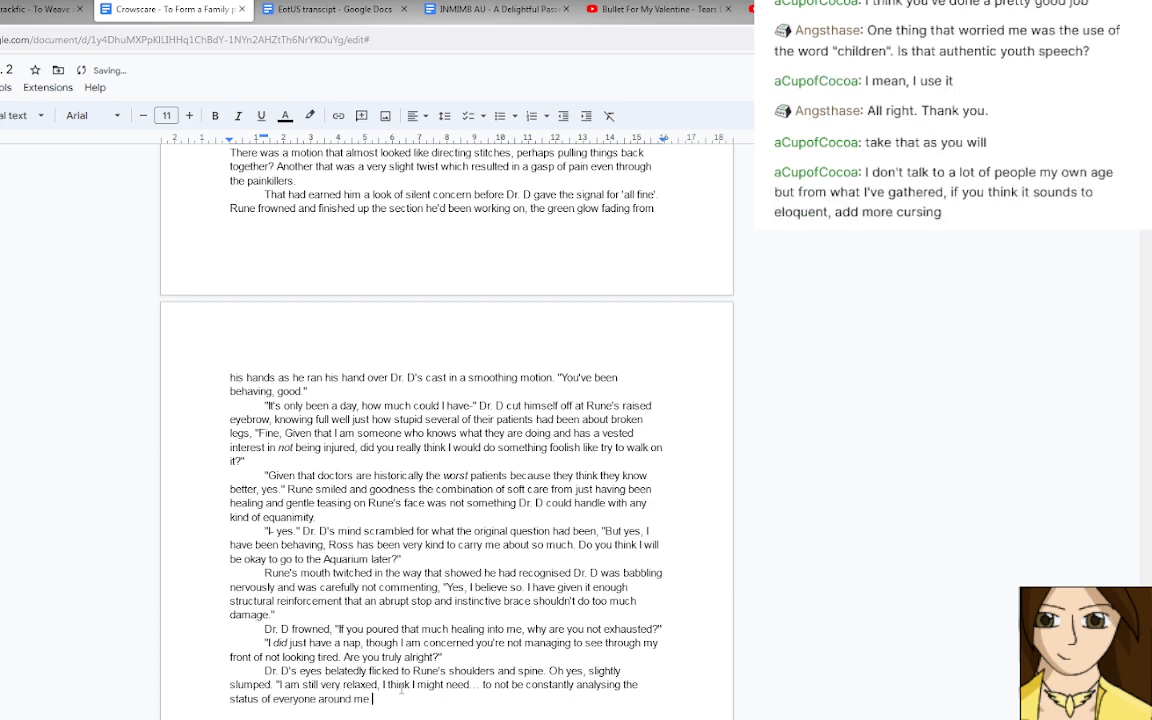
type("and let myself rest.\"")
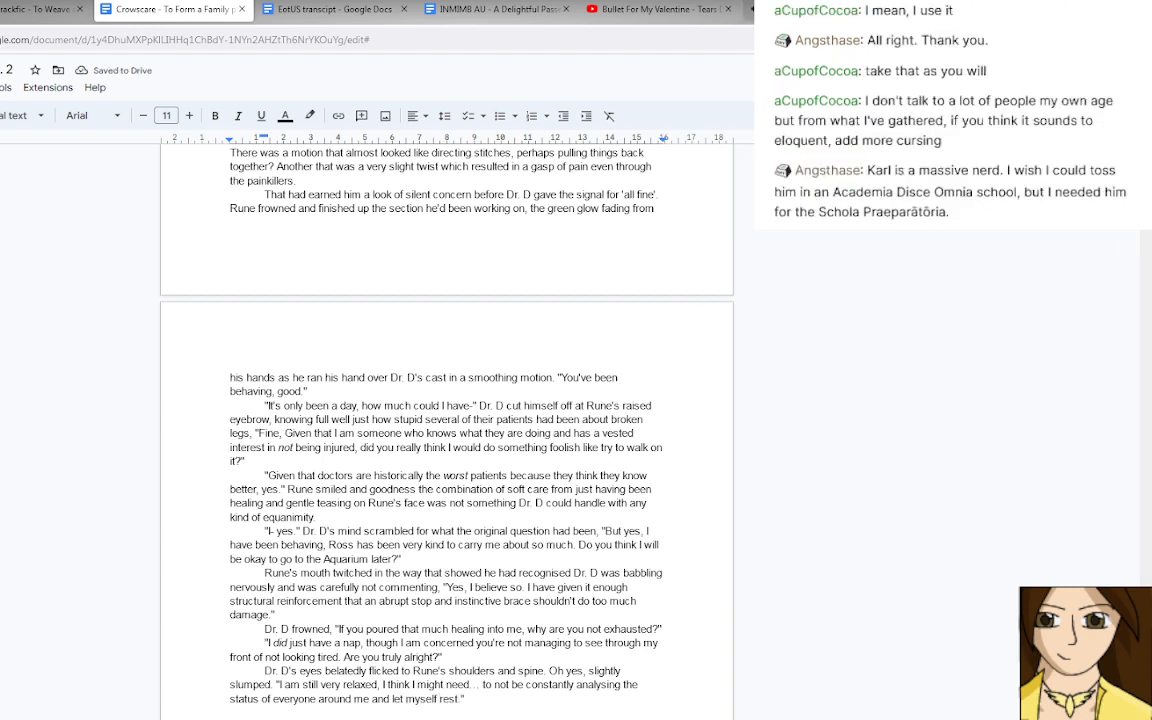
Switch to YouTube, play the "Mix – Ricky Martin - Jaleo" from the home page, and return to the INMIMB AU document in Google Docs.
key("ctrl+Tab")
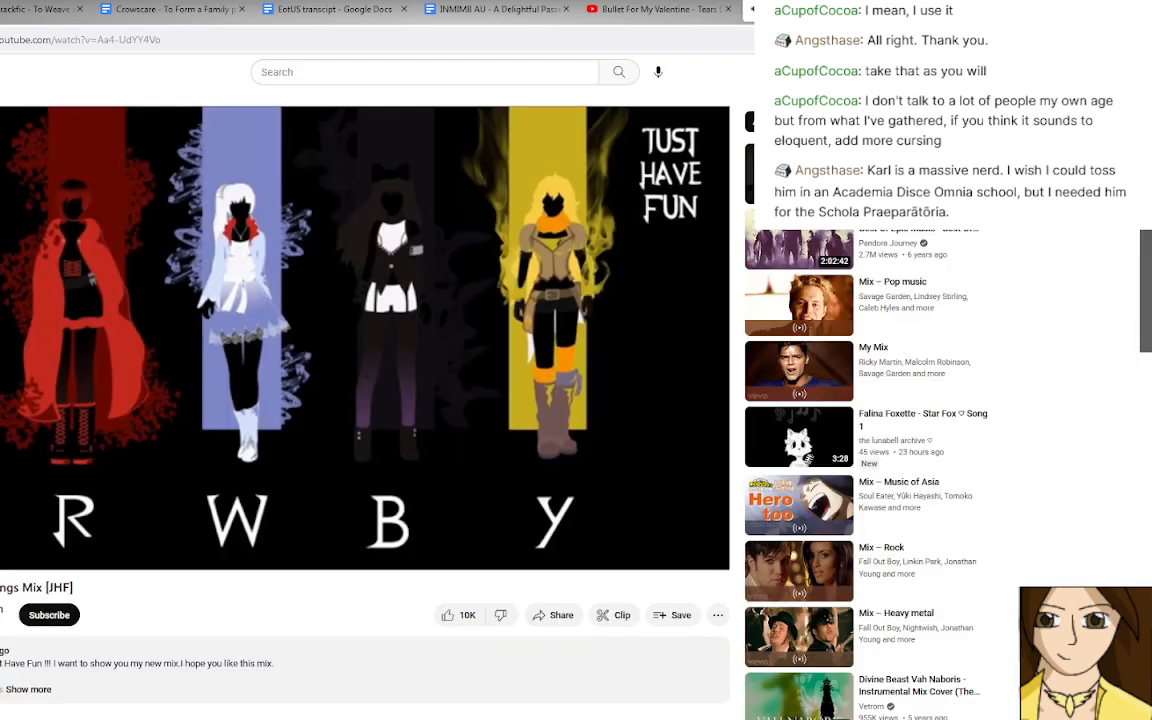
left_click(1, 72)
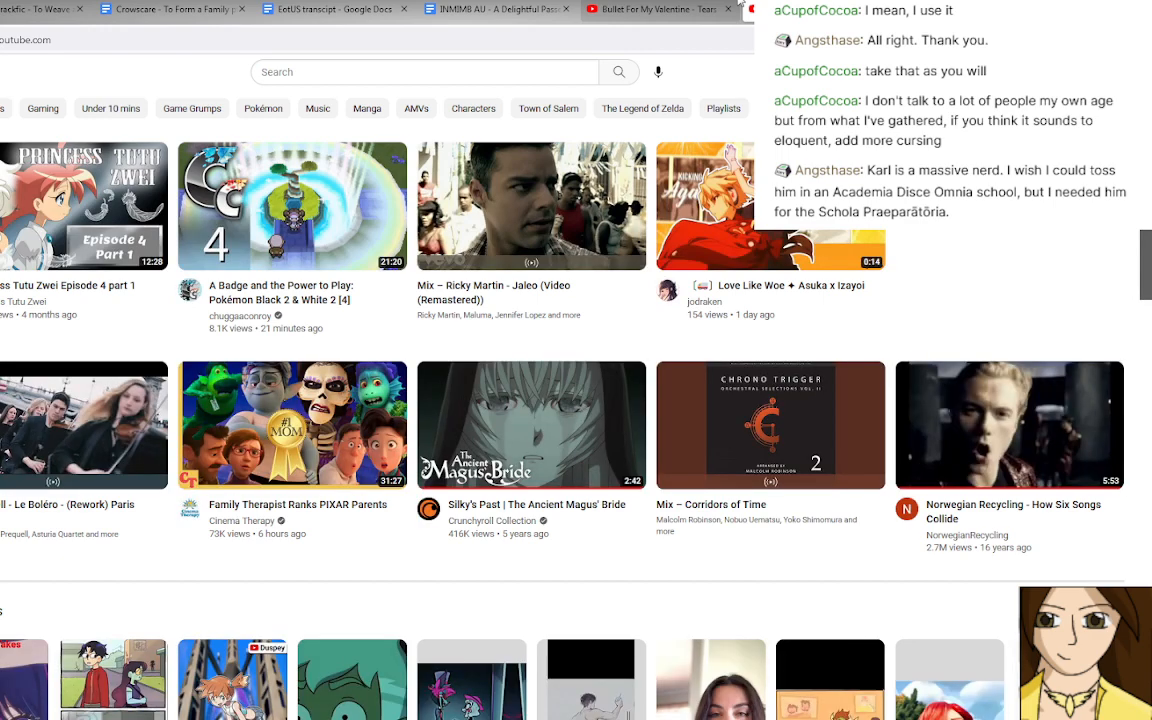
left_click(483, 199)
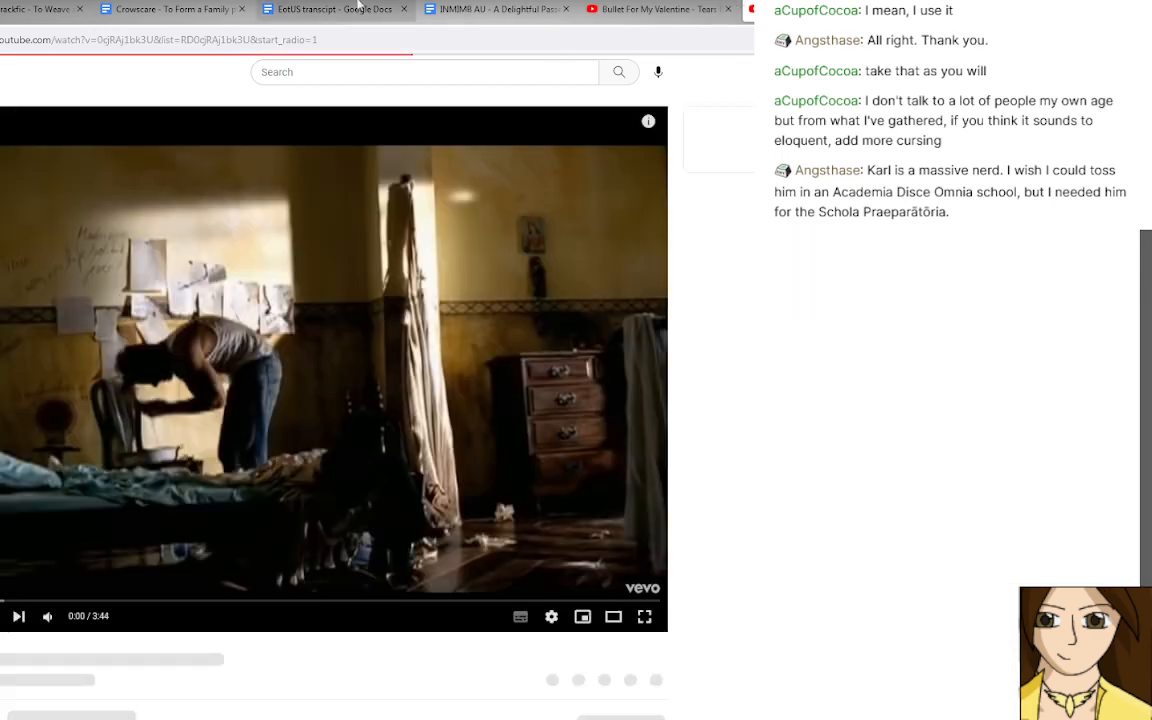
left_click(420, 9)
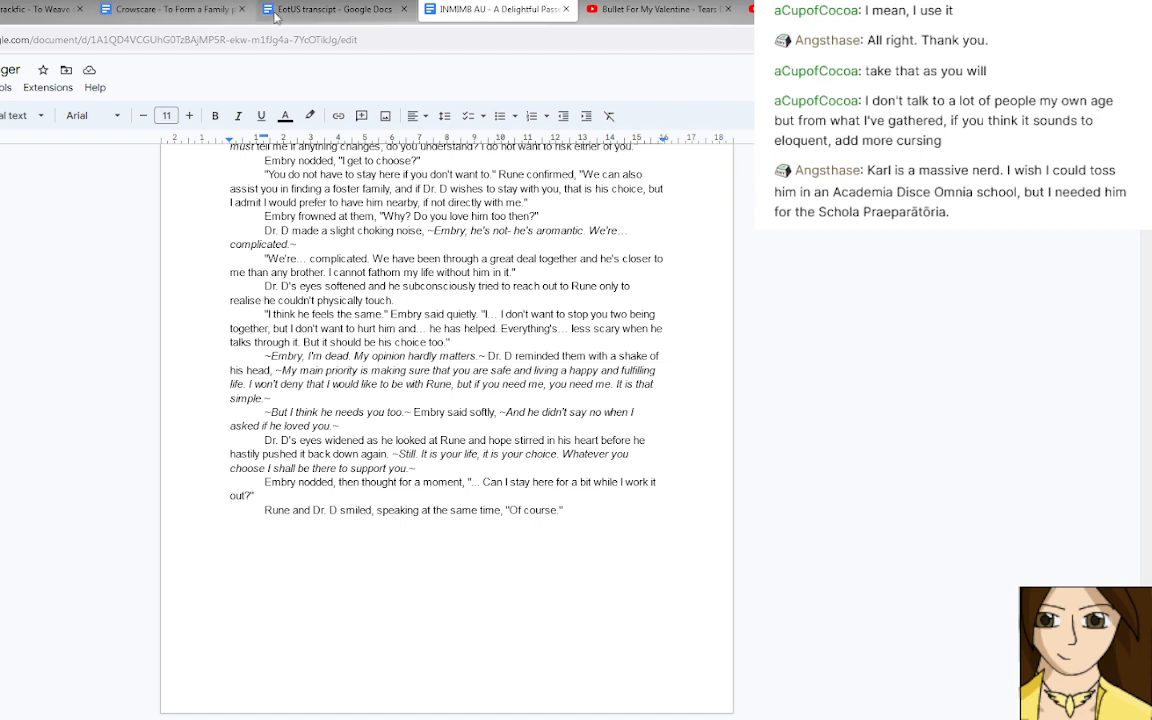
Return to the Crowscare pt. 2 document and close the INMIMB AU document.
left_click(185, 22)
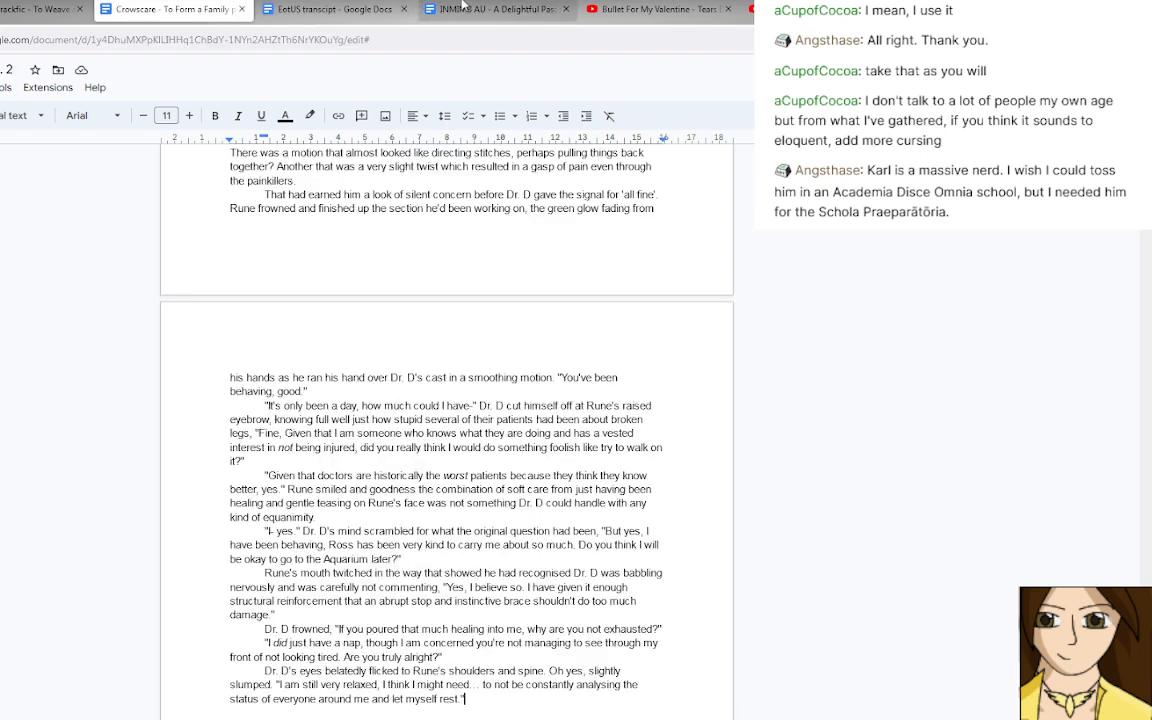
middle_click(463, 8)
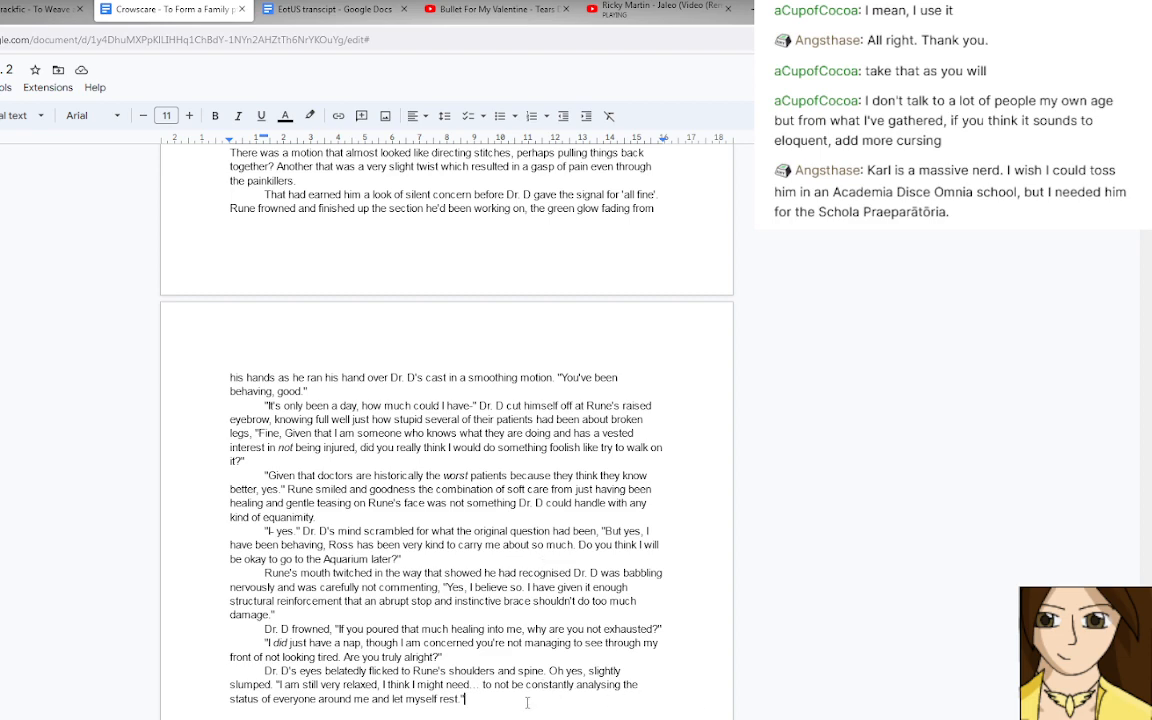
Replace "rest" at the end of Dr. D's last line of dialogue with "not worry for a little while", keeping the closing punctuation.
scroll(514, 664, "down", 1)
scroll(514, 664, "down", 1)
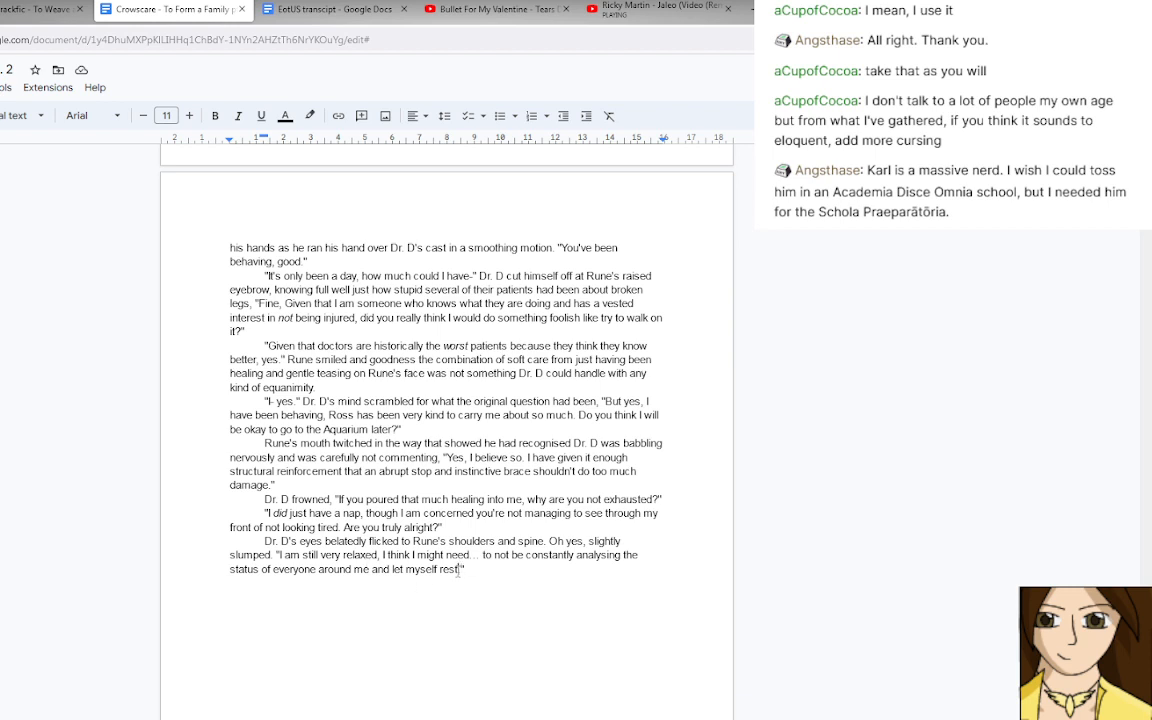
left_click_drag(458, 569, 441, 569)
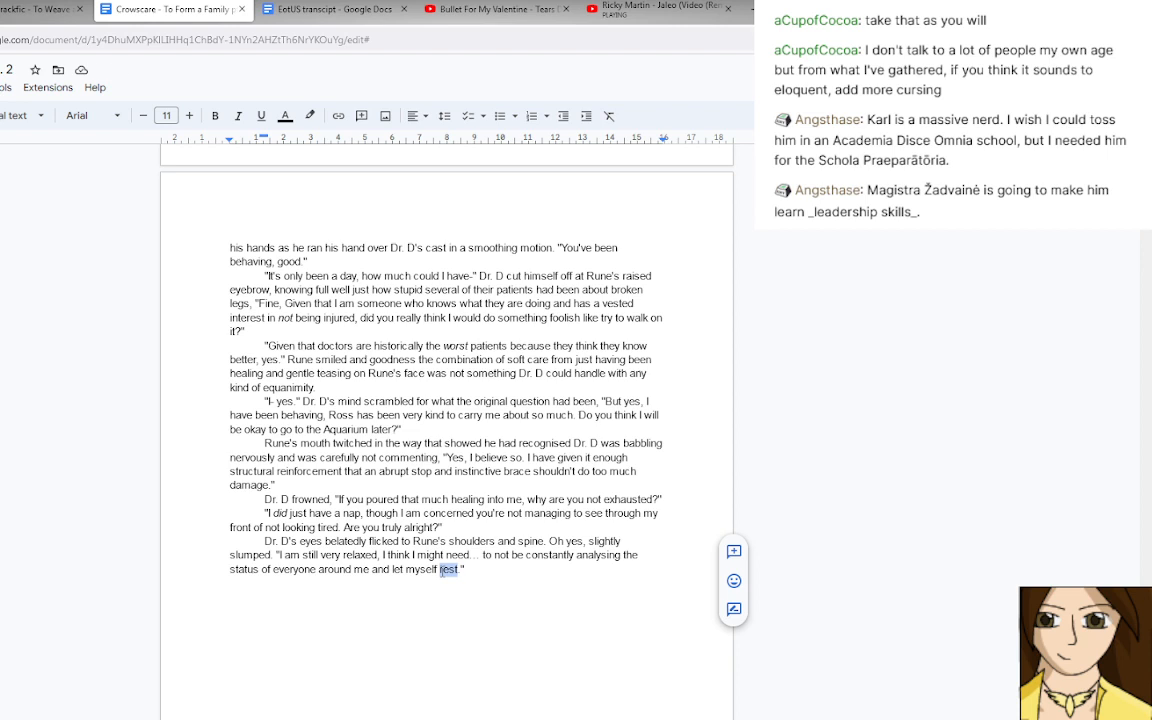
type("not worry for a ")
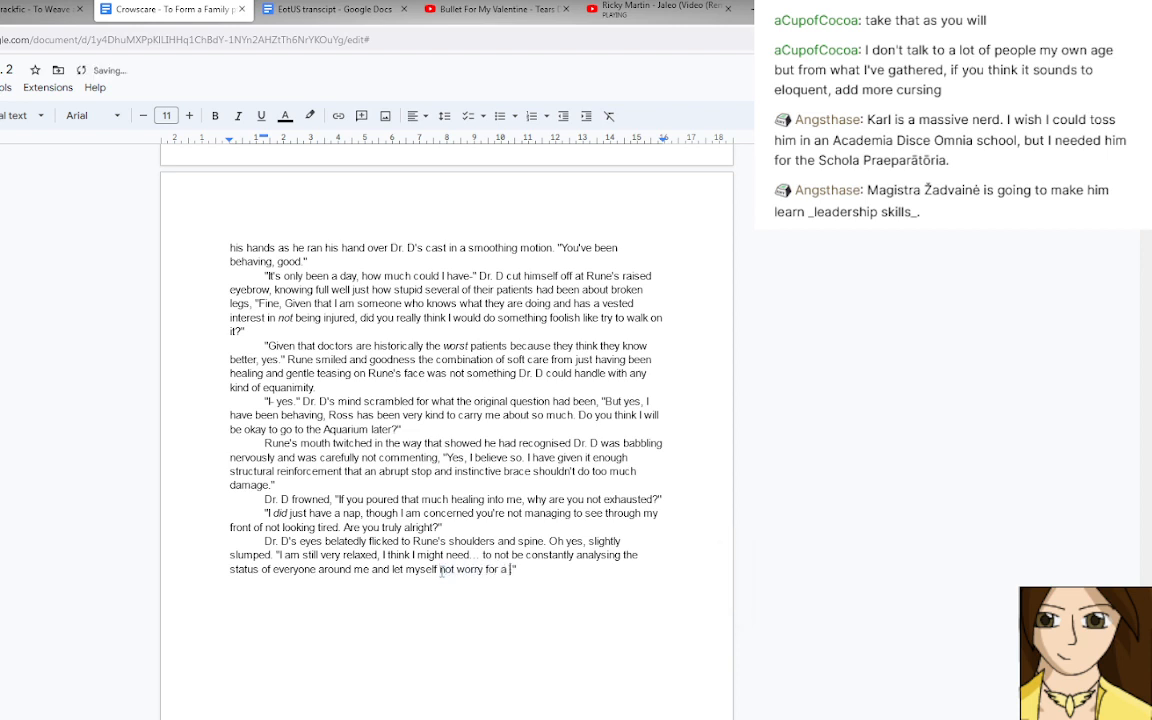
type("little while.")
Start a new paragraph after Dr. D's answer with "Rune's eyebrows rose in surprise".
key("Return")
type("Rune's eyebrows ")
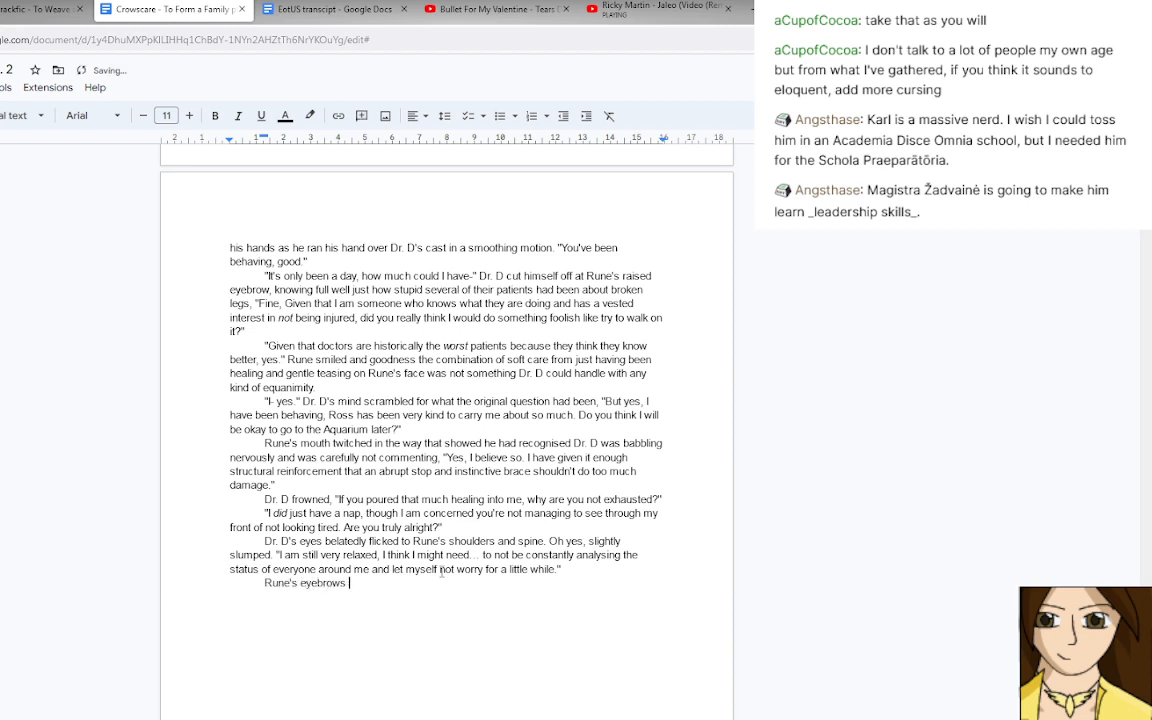
type("rose in suprise and")
key("BackSpace")
key("BackSpace")
key("BackSpace")
key("BackSpace")
key("BackSpace")
key("BackSpace")
key("BackSpace")
key("BackSpace")
key("BackSpace")
key("BackSpace")
type("rprise.")
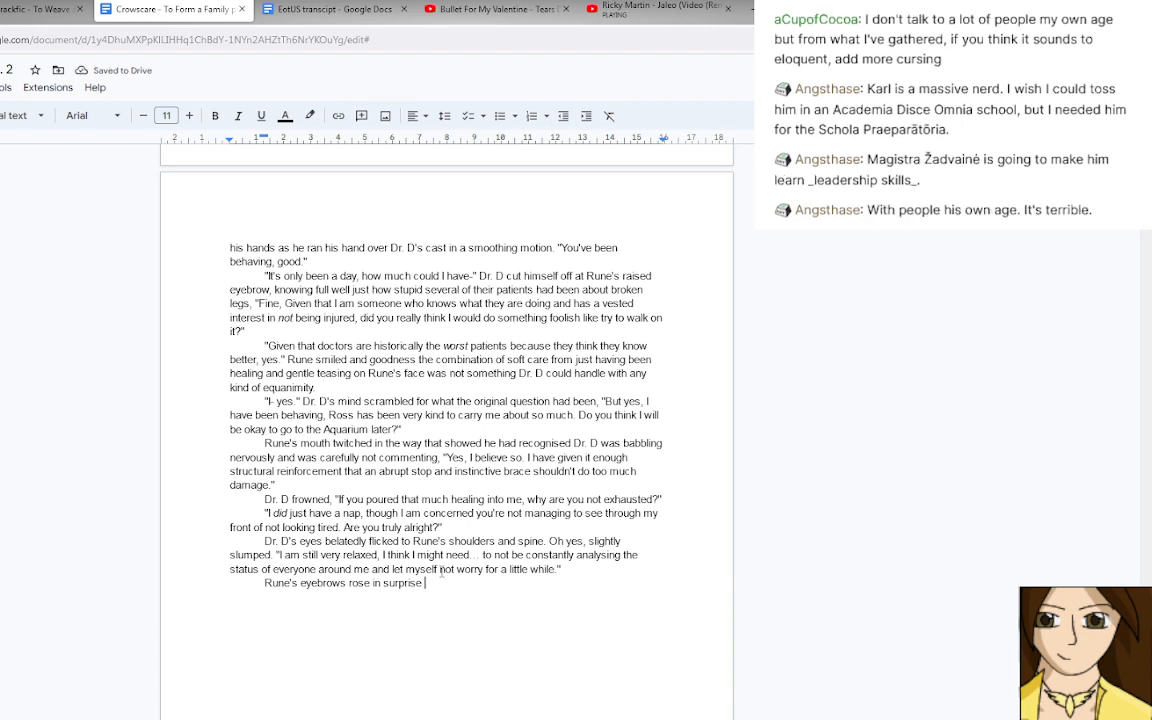
Continue the sentence after "surprise" with a comma and Rune's reply, "I cannot say you're wrong, but what brought this on?
key("BackSpace")
type(", \"I")
key("BackSpace")
type("I cannot say you")
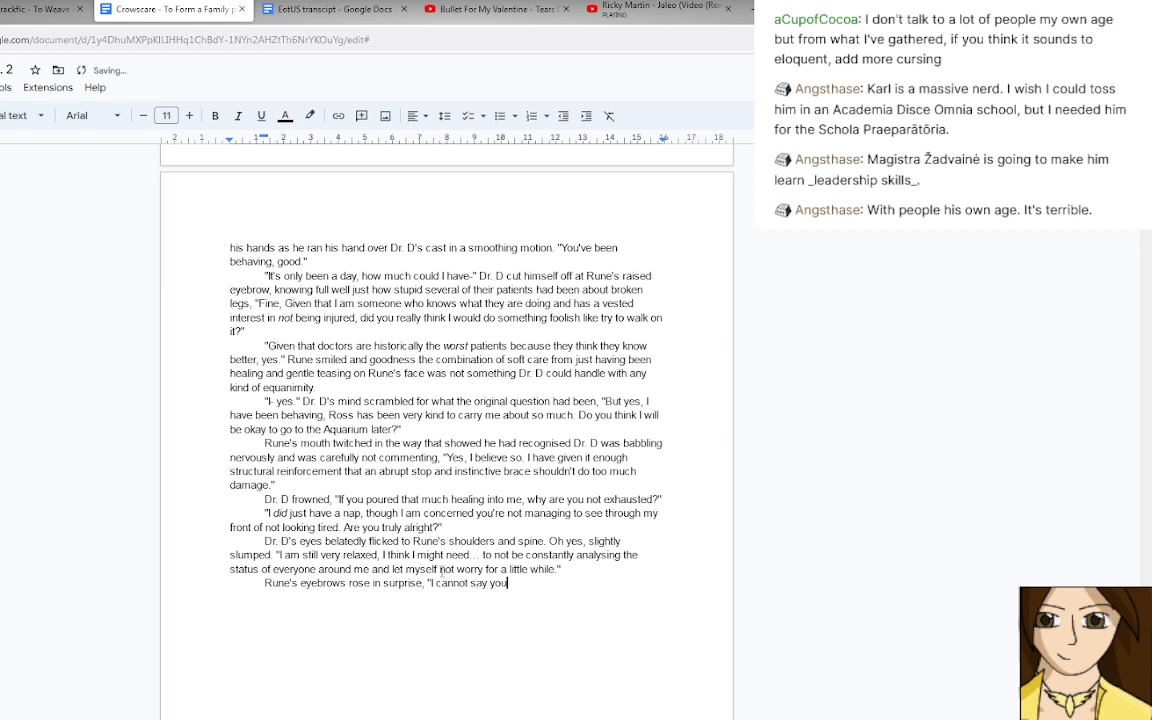
type("'re wrong, but what brought this on?")
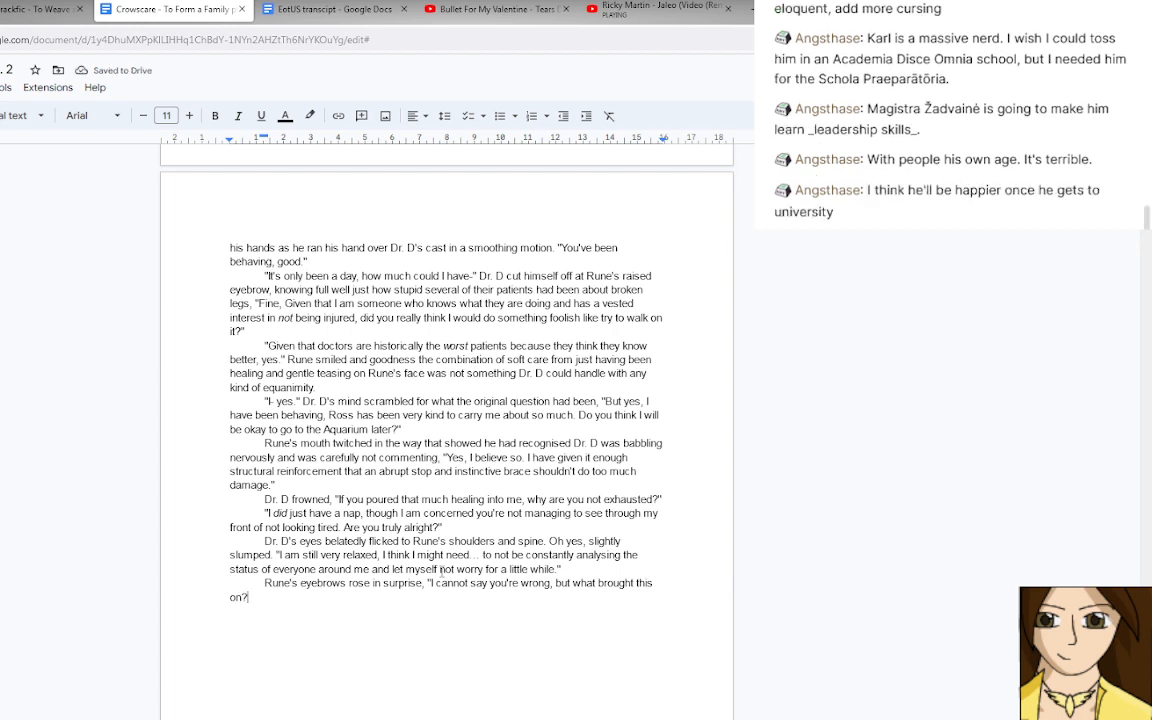
Change "brought this on?" in Rune's reply to "led you to that conclusion?", close the quotation and start a new paragraph.
type("\"")
key("BackSpace")
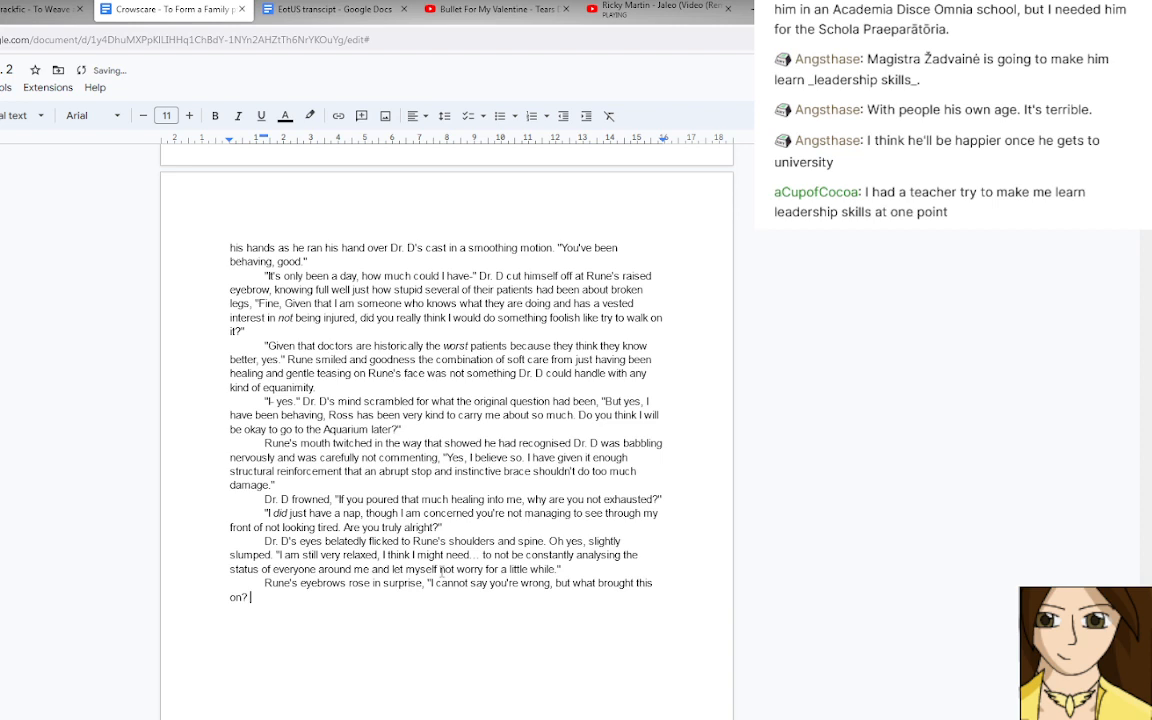
type("\"")
key("BackSpace")
key("BackSpace")
key("BackSpace")
key("BackSpace")
key("BackSpace")
key("BackSpace")
key("BackSpace")
key("BackSpace")
key("BackSpace")
key("BackSpace")
key("BackSpace")
key("BackSpace")
key("BackSpace")
key("BackSpace")
key("BackSpace")
key("BackSpace")
key("BackSpace")
type("led you to that conclu")
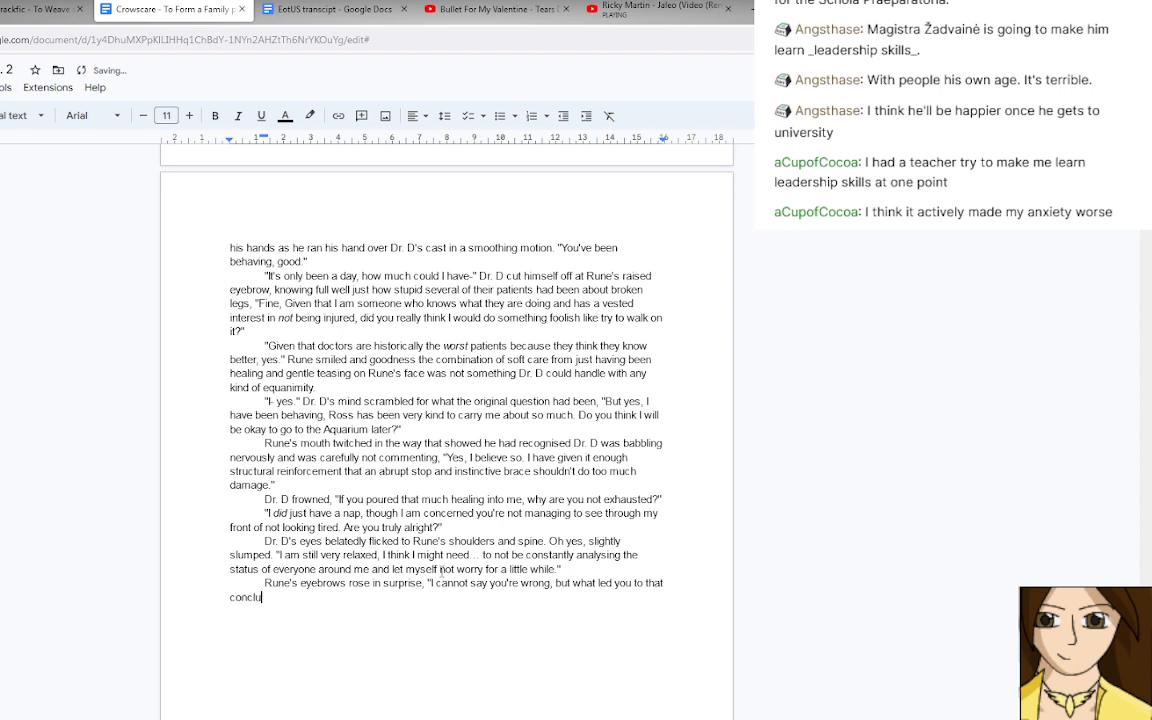
type("sion?\"")
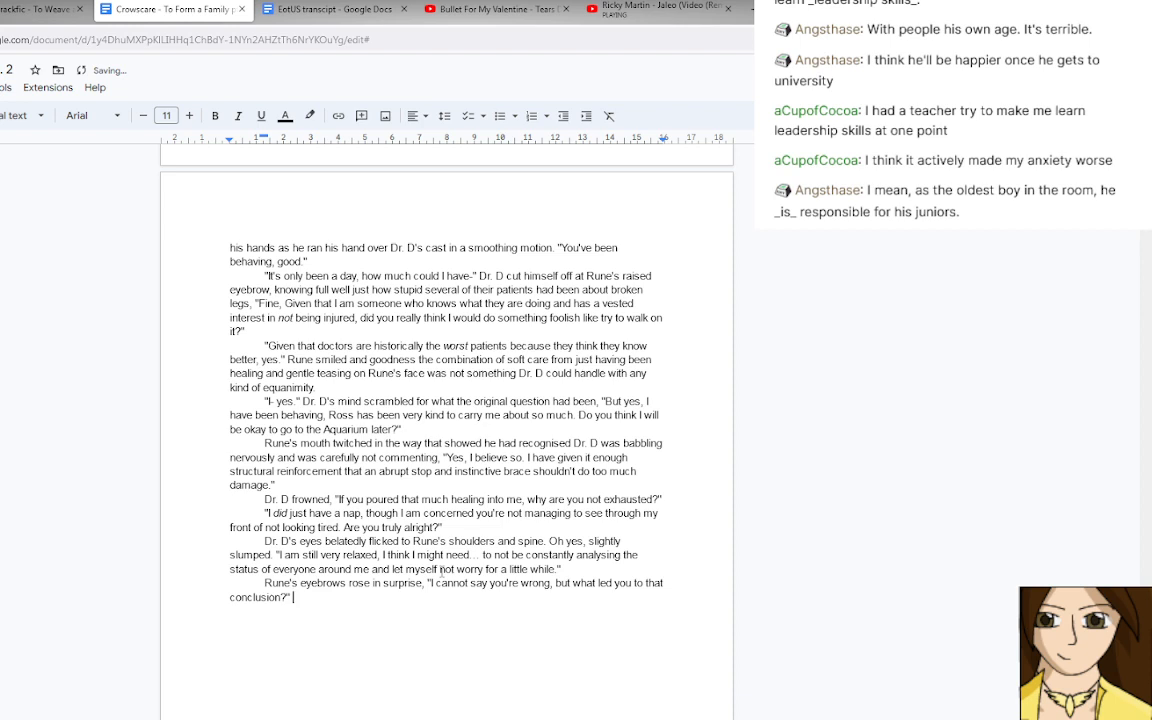
key("Return")
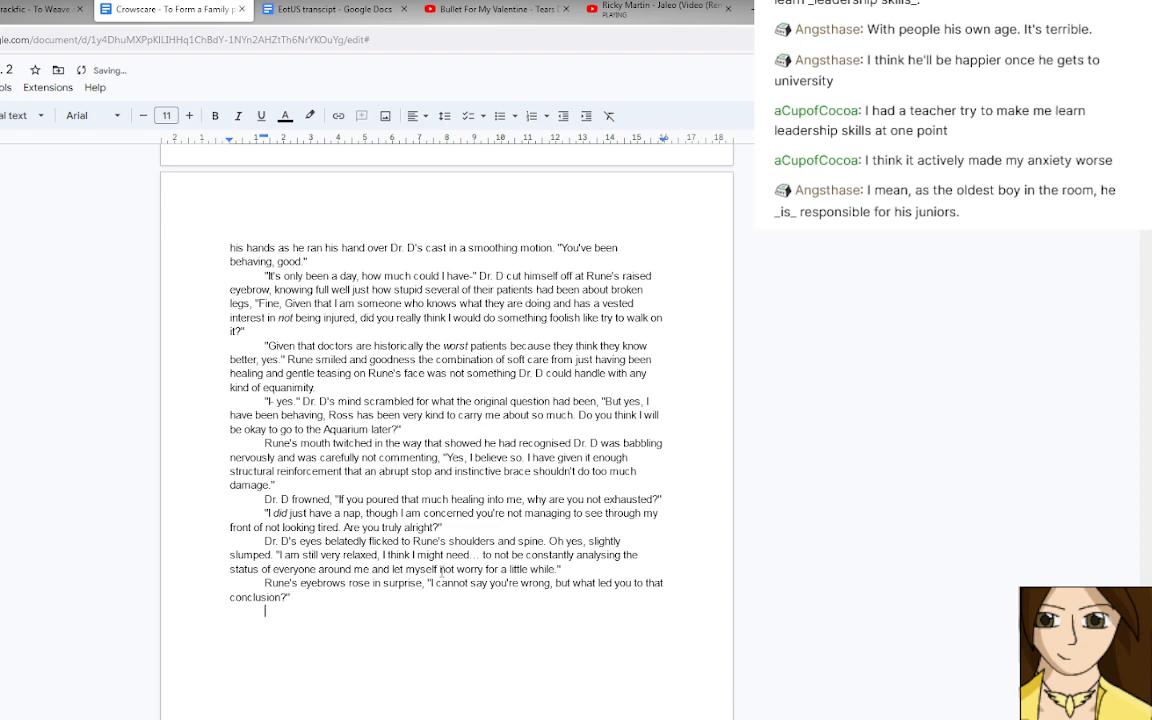
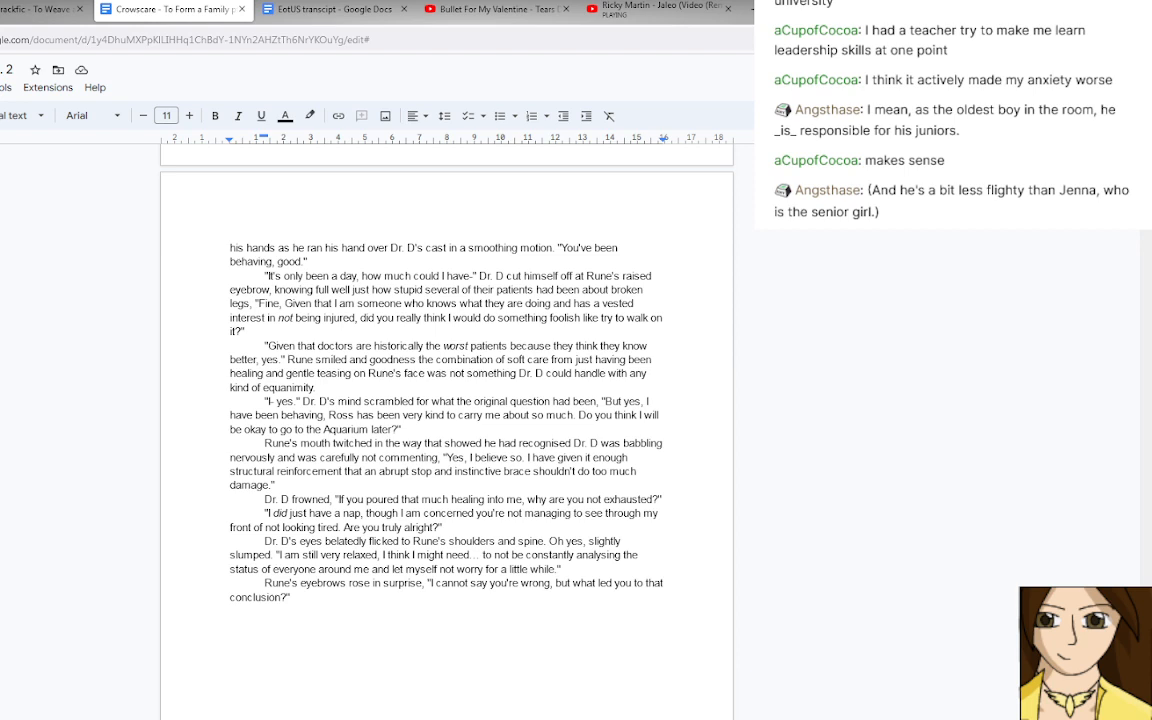
Start a new paragraph after "conclusion?"" reading "The doctor let himself relax back into the sofa with a sigh." and open a quotation.
left_click(456, 603)
key("Return")
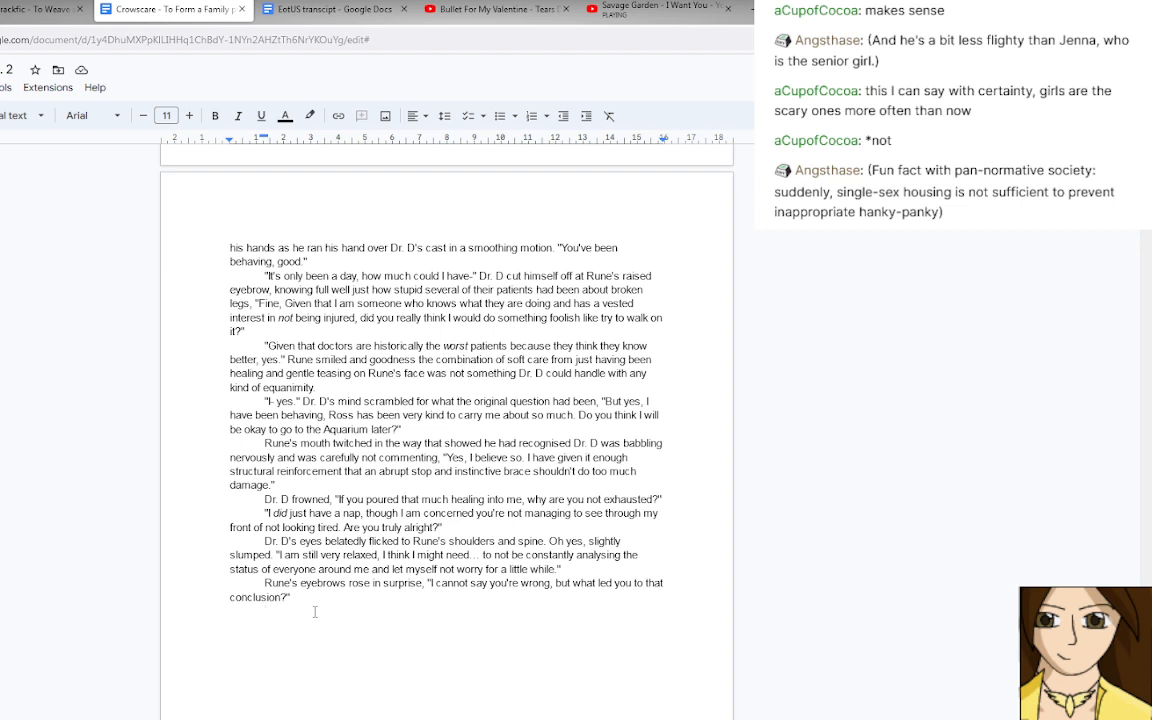
key("Return")
type("The doctor")
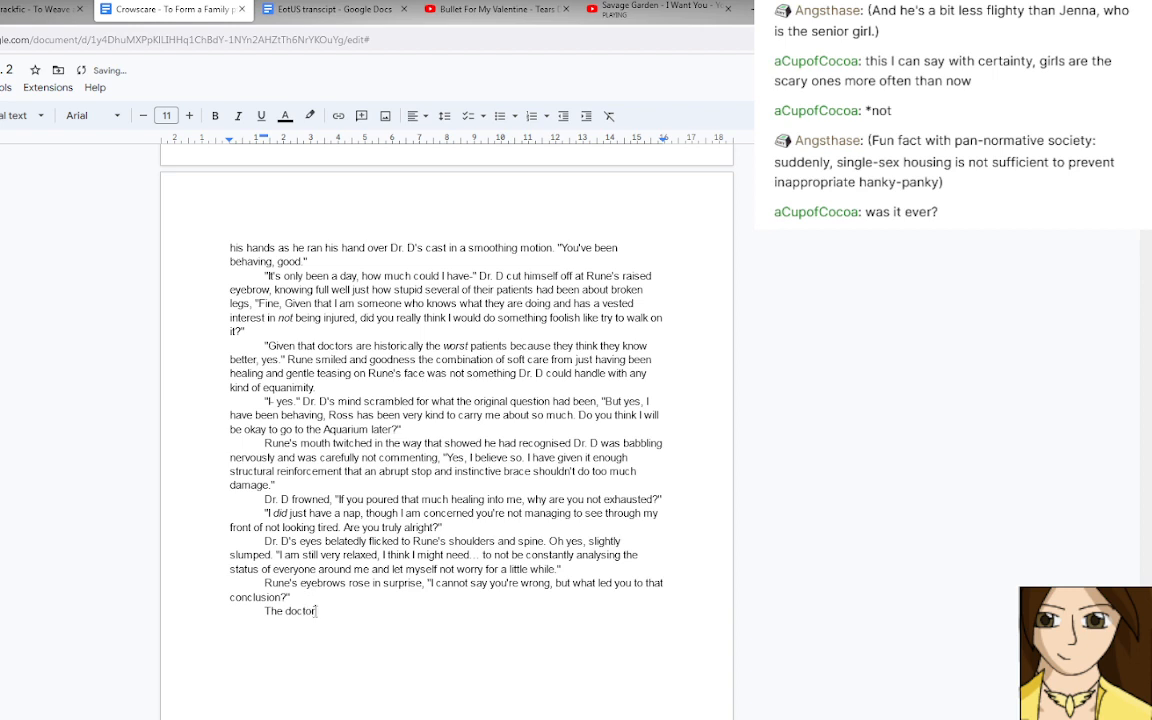
type(" let himself relax back into")
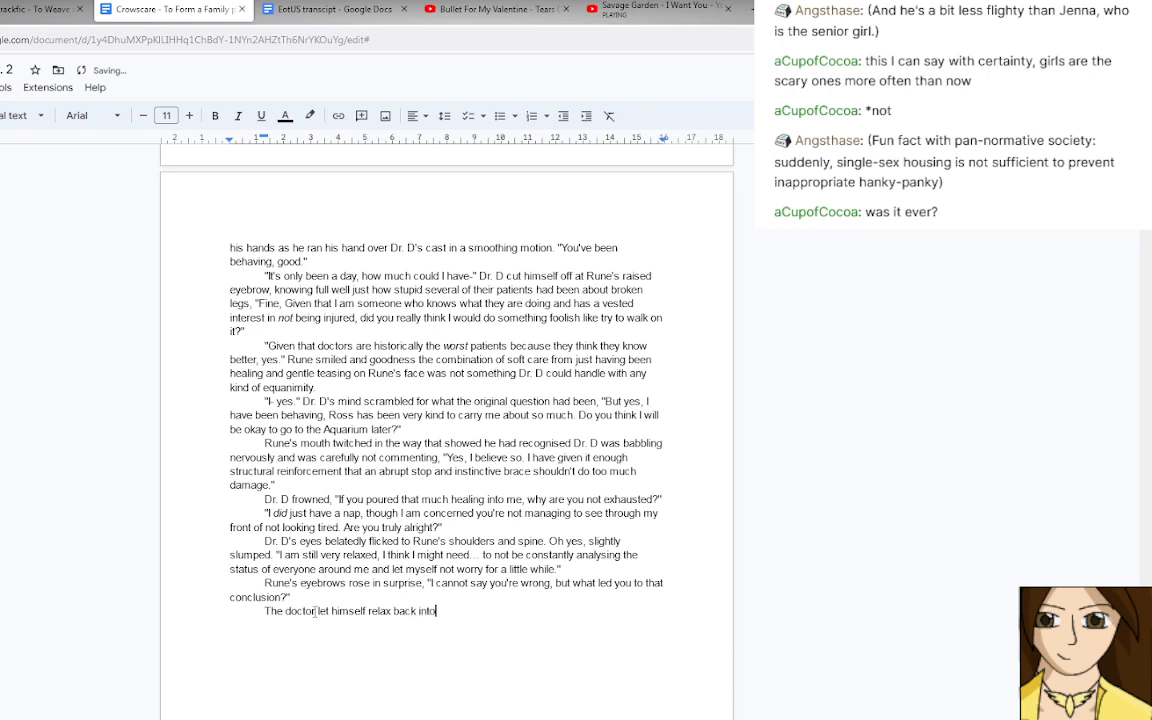
type(" the sofa with a sigh. \"")
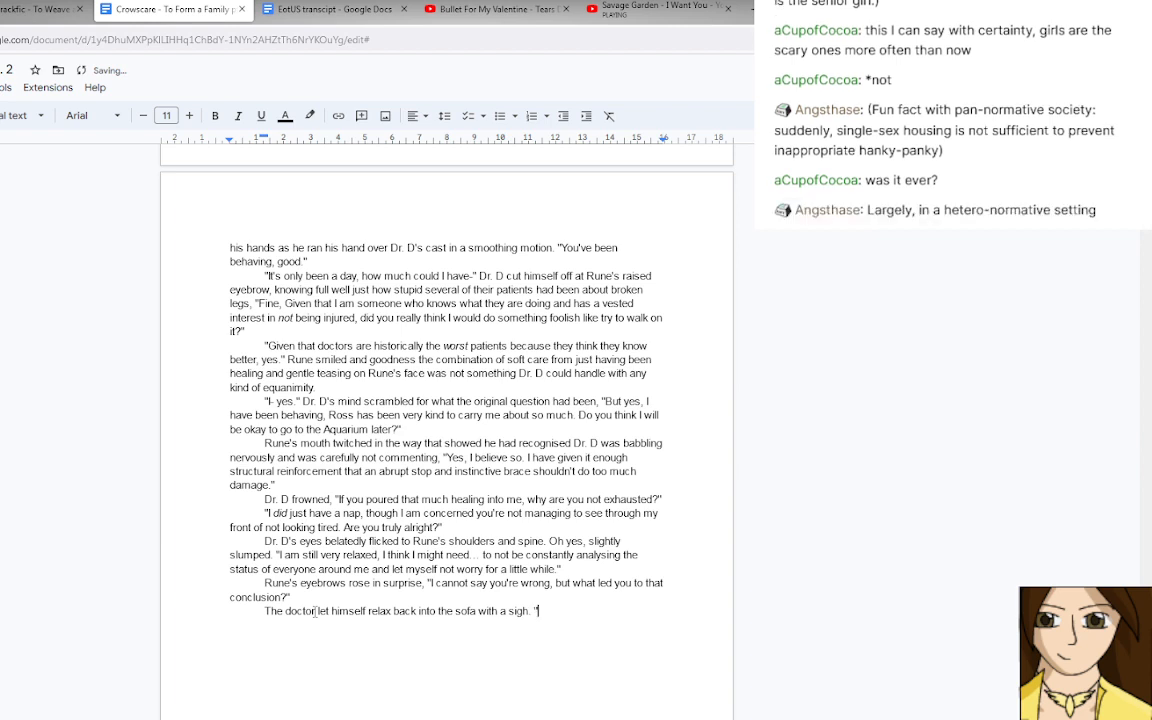
type("Ross managed to turn my brai")
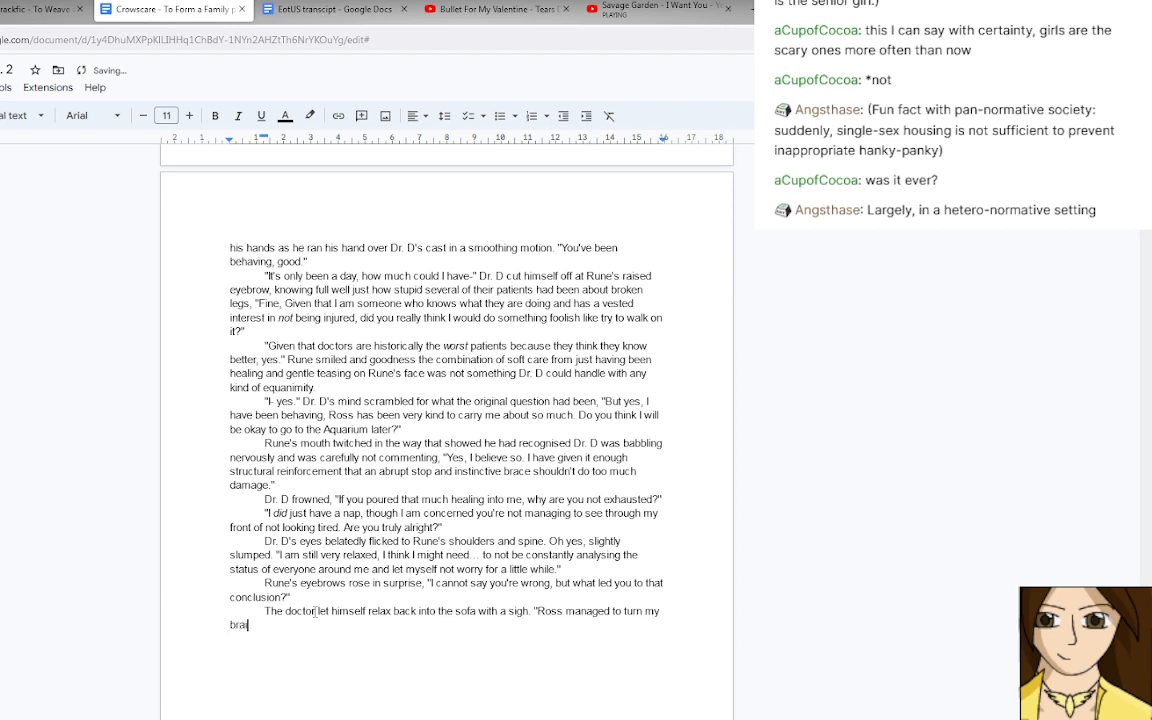
Begin the doctor's dialogue with "Ross managed to get me to", discarding the wording "turn my brai".
key("BackSpace")
key("BackSpace")
Add "stop thinking" in italics to the doctor's dialogue and return to regular text.
key("BackSpace")
key("BackSpace")
key("BackSpace")
key("BackSpace")
key("BackSpace")
key("BackSpace")
key("BackSpace")
key("BackSpace")
key("BackSpace")
key("BackSpace")
type("get me to stop thi")
key("BackSpace")
key("BackSpace")
key("BackSpace")
key("BackSpace")
key("BackSpace")
key("BackSpace")
key("BackSpace")
key("BackSpace")
key("ctrl+i")
type("stop")
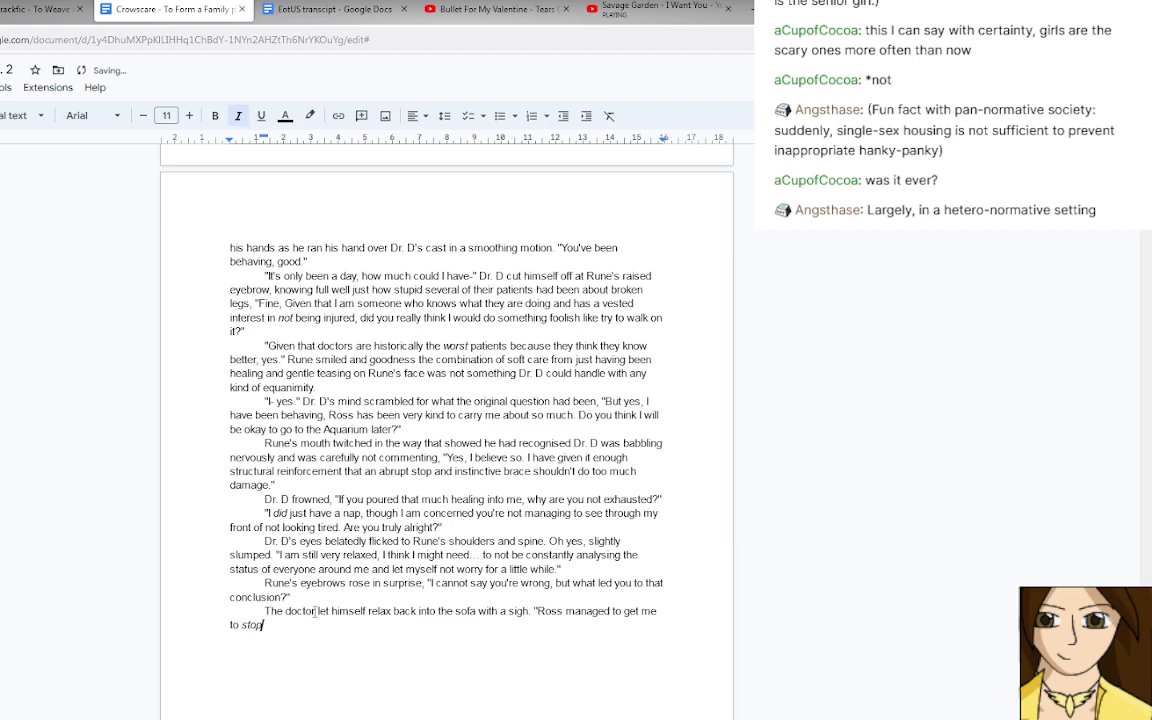
type(" thinking")
key("ctrl+i")
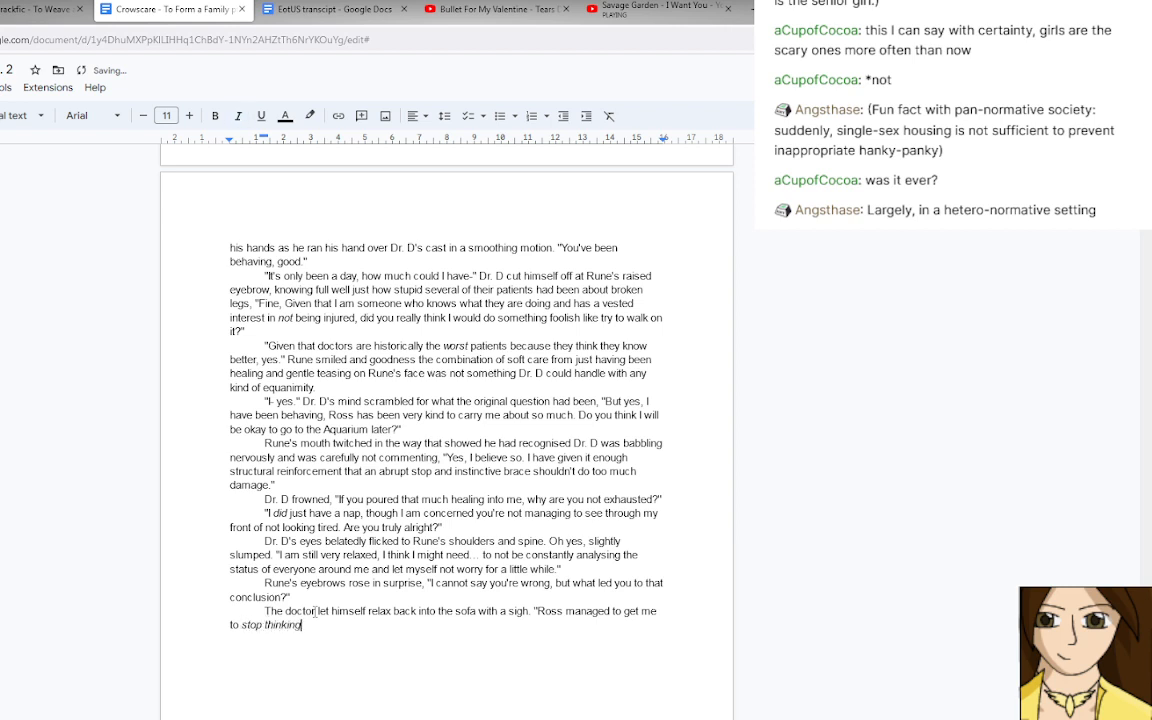
Continue the sentence with "and it had been so long since i had simply existed that I realised I should… probably".
type("an")
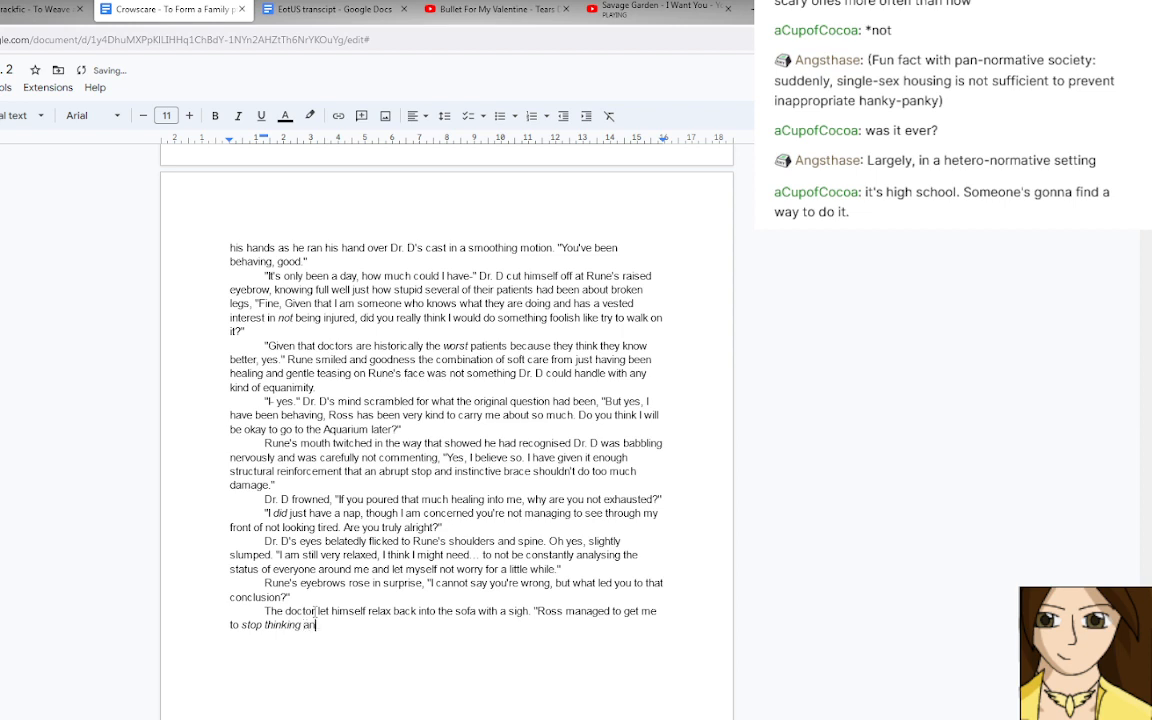
type("d it had been so long ")
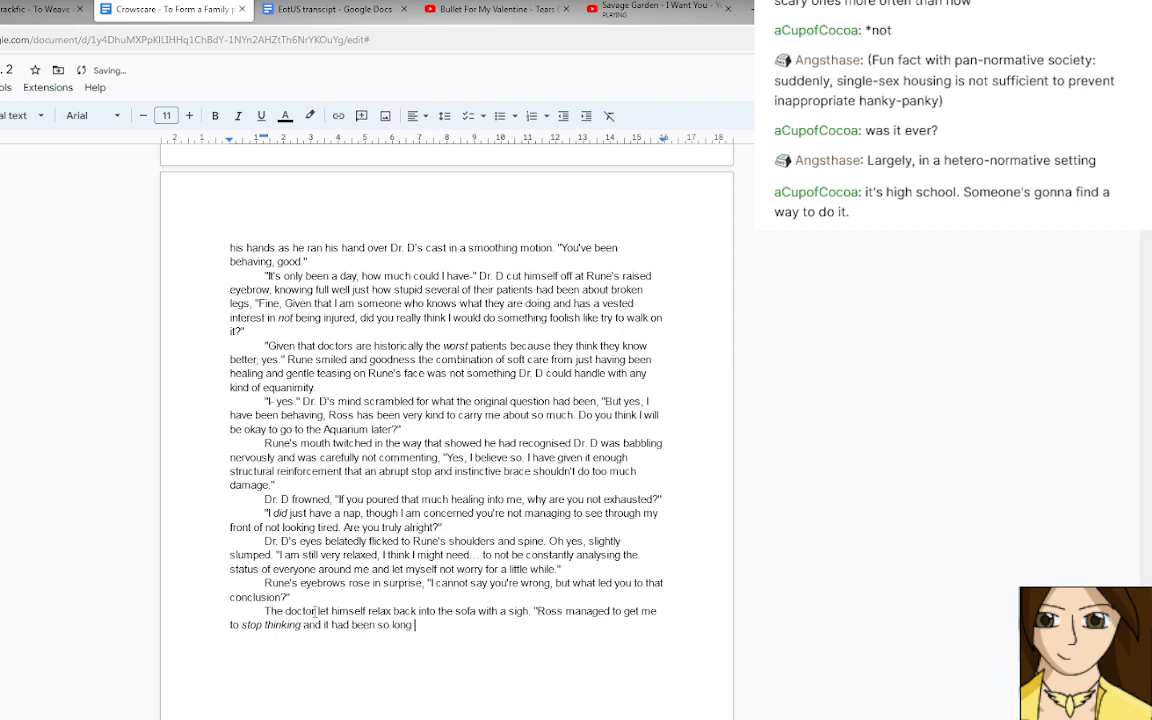
type("since i had simply ex")
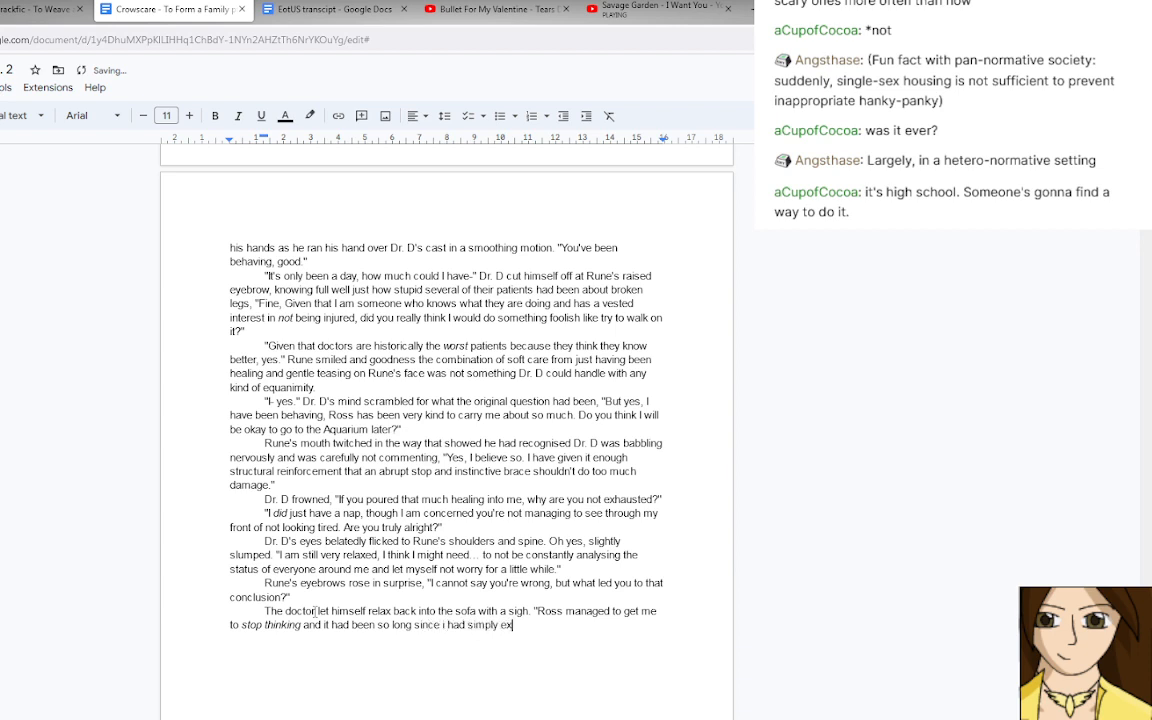
type("isted that I realised I sho")
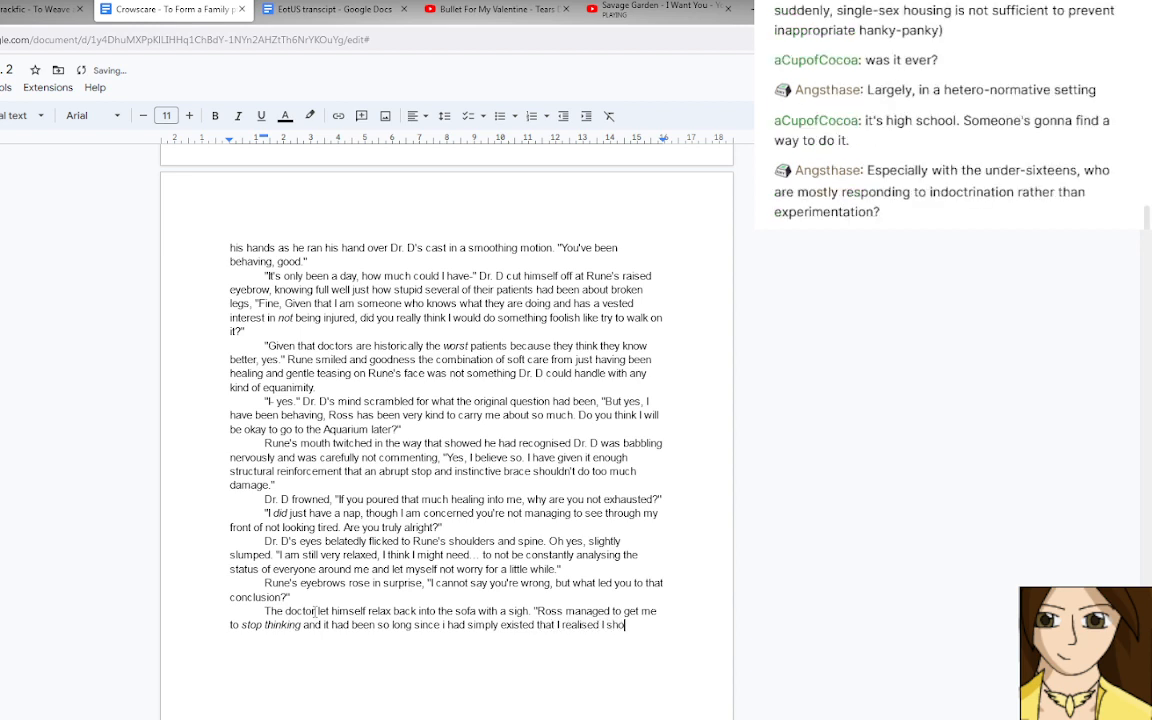
type("uld... probably")
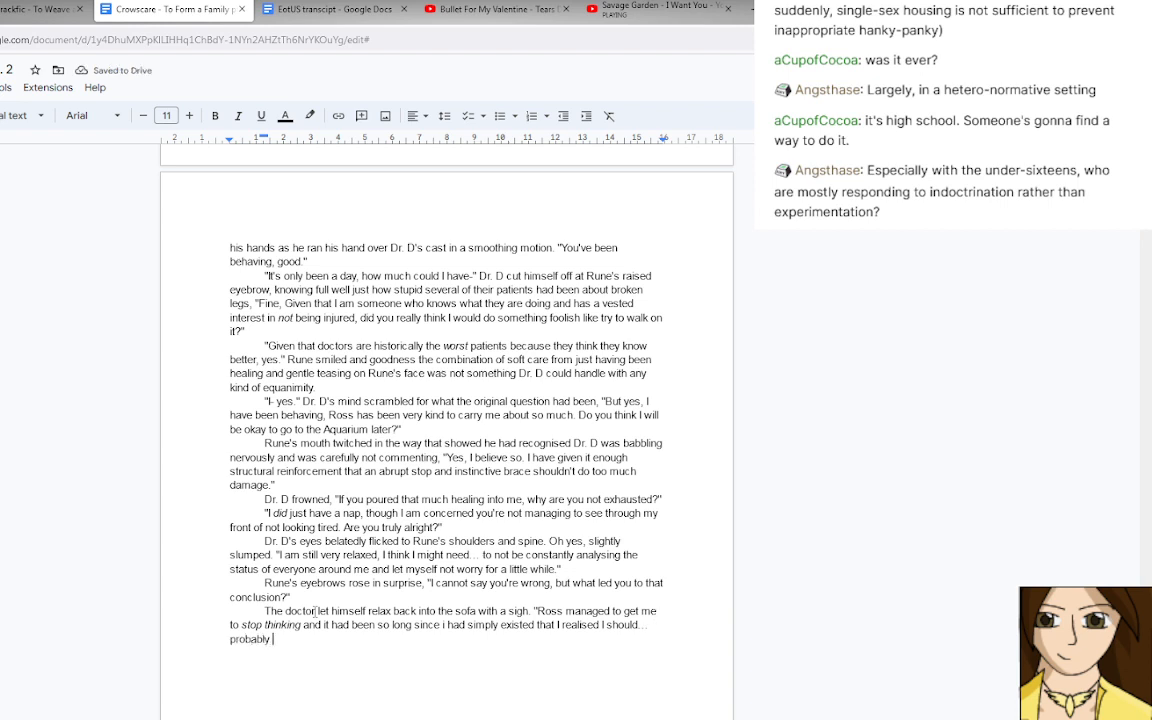
Remove the italics from "stop thinking" and end the sentence there with a period.
scroll(315, 611, "up", 1)
scroll(280, 611, "down", 2)
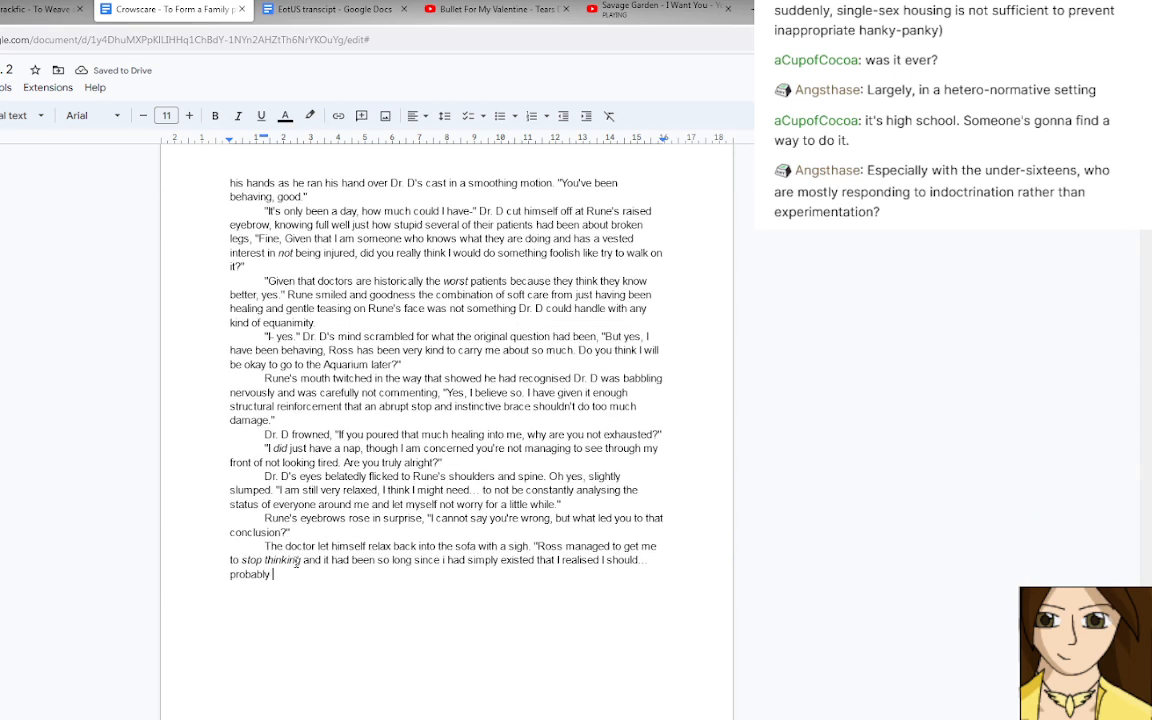
left_click_drag(301, 560, 241, 560)
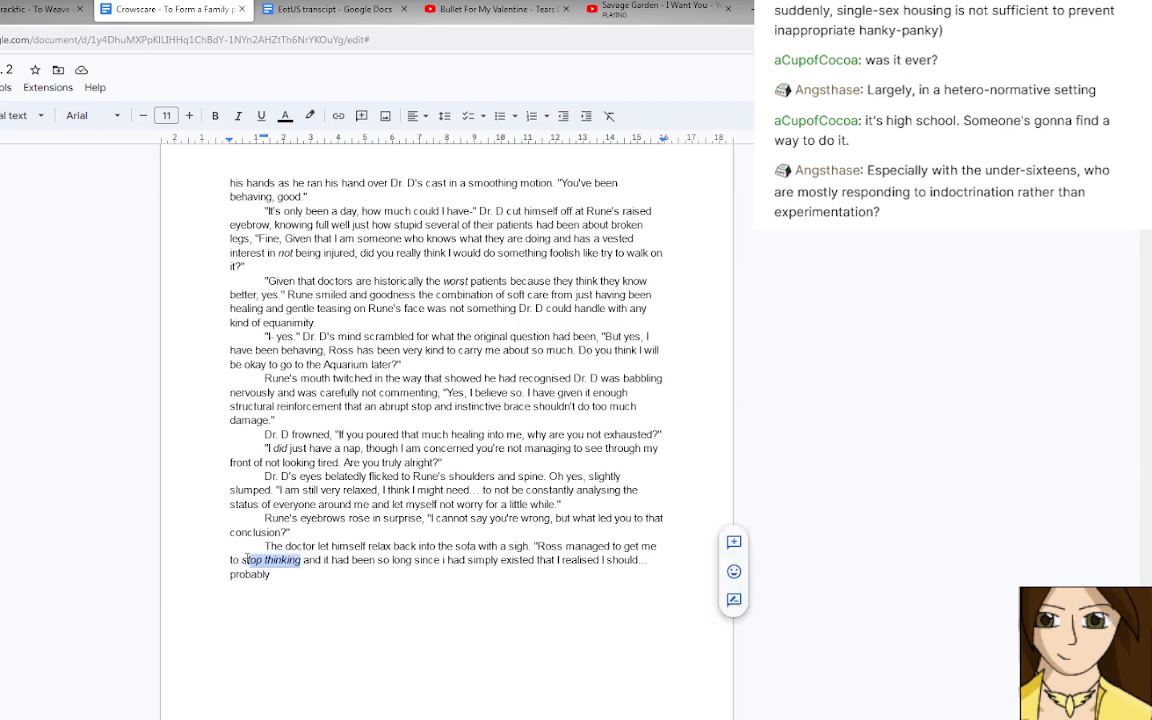
left_click(238, 116)
left_click(303, 559)
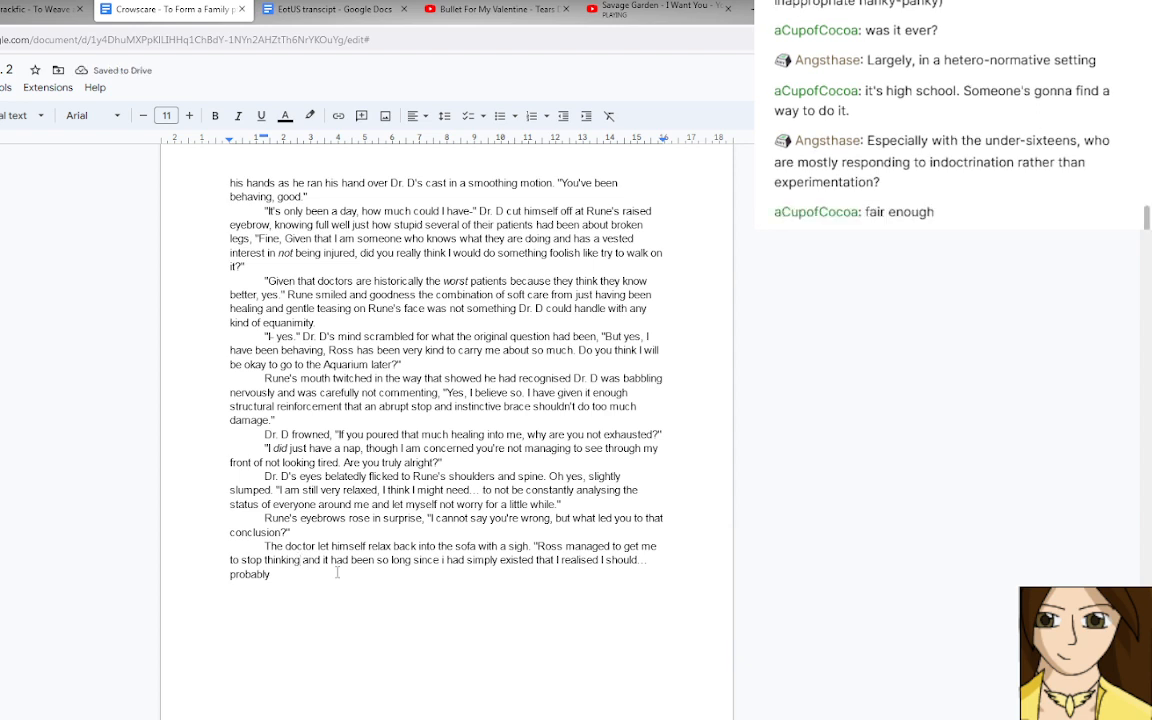
type(",")
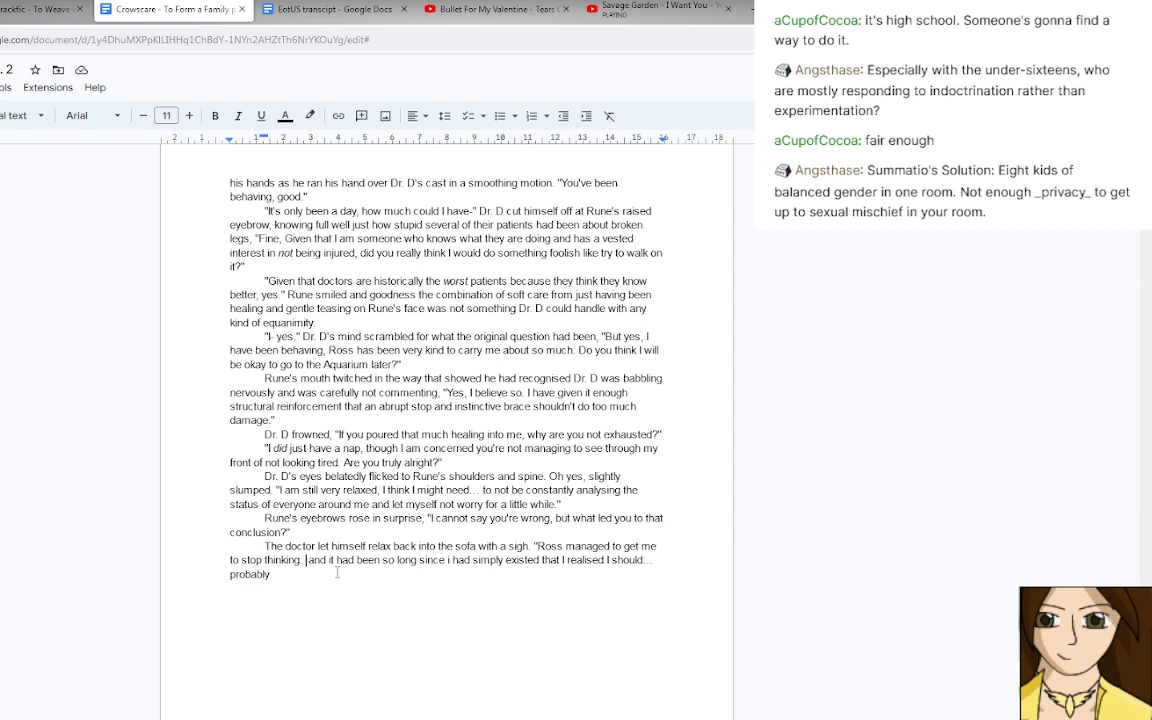
Replace everything after "stop thinking." with the new sentence opening "It so thoroughly".
key("ctrl+shift+End")
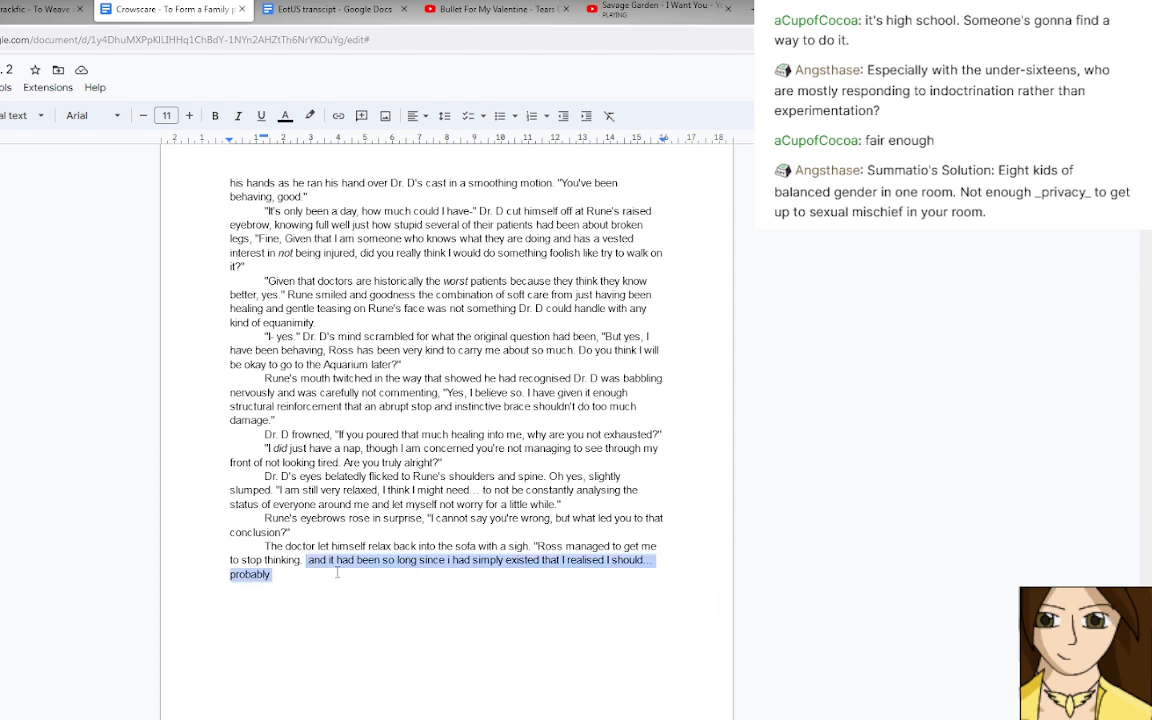
type("It s")
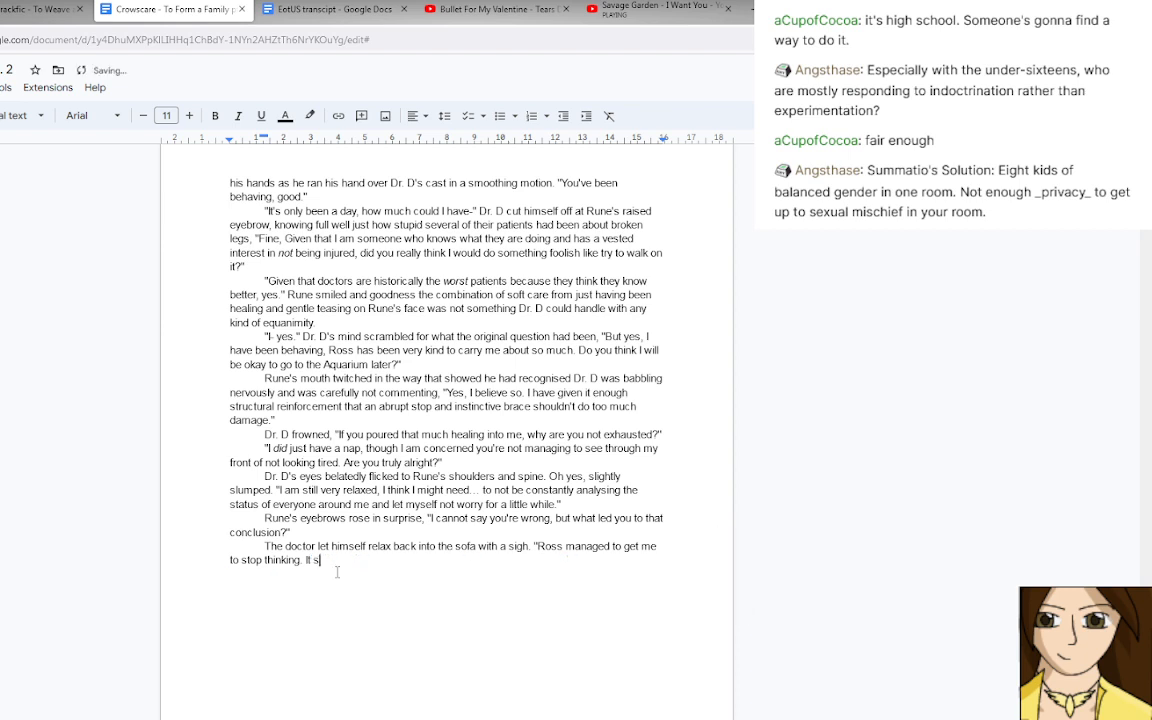
type("o thoroughly")
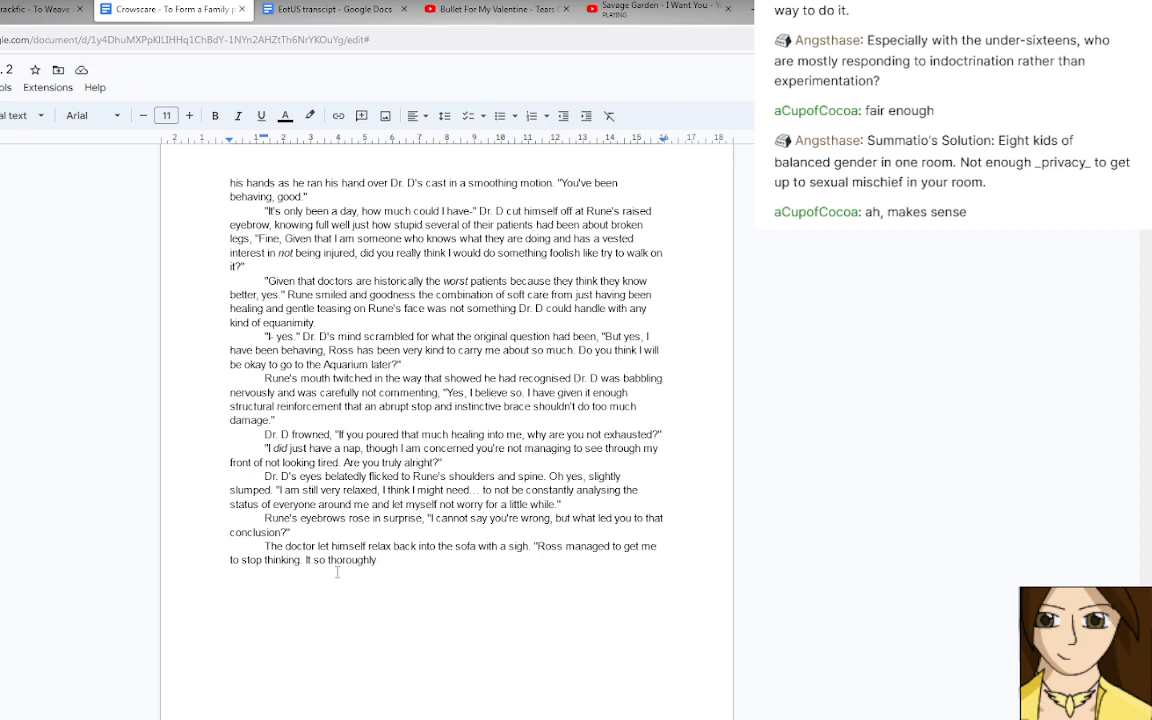
type("k")
type("cked me")
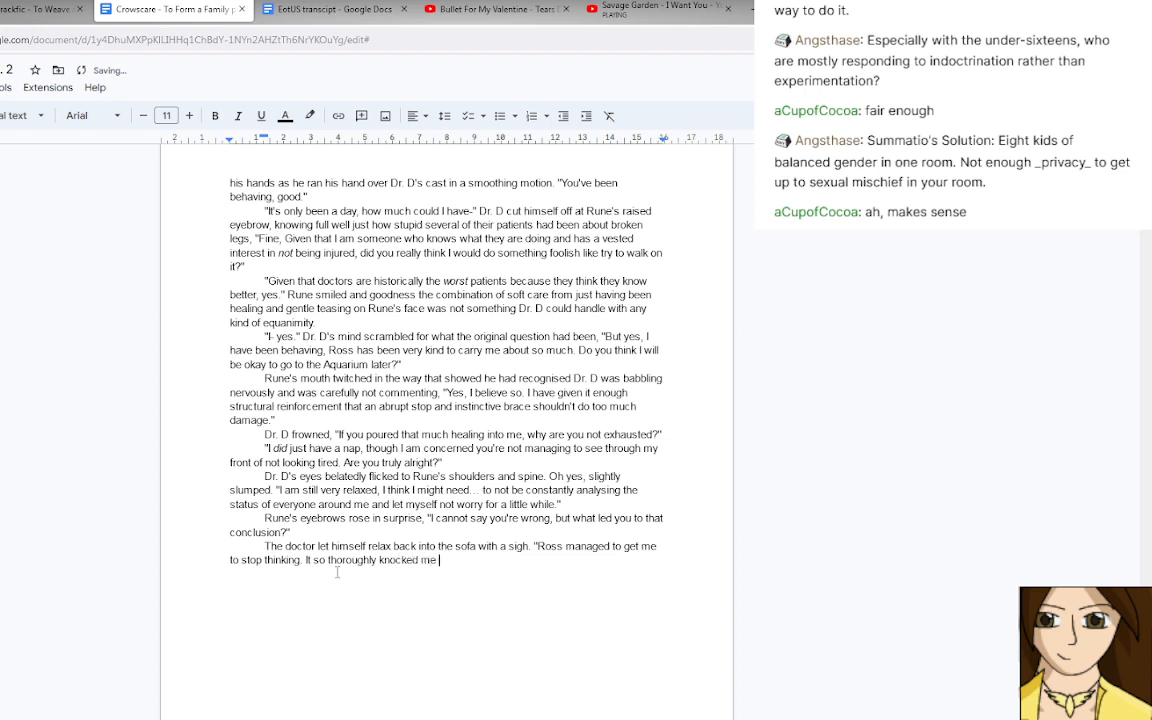
key("BackSpace")
key("BackSpace")
key("BackSpace")
key("BackSpace")
key("BackSpace")
key("BackSpace")
key("BackSpace")
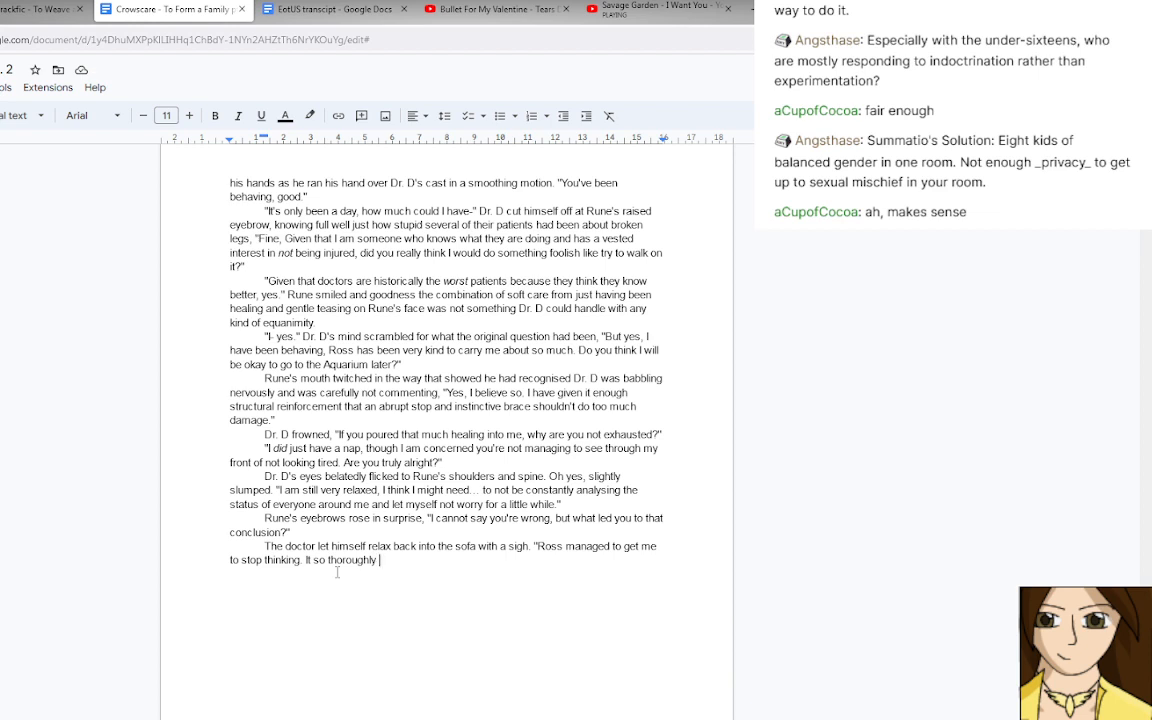
Replace "get me to" after "Ross managed to" with "make y brain".
left_click_drag(625, 546, 237, 562)
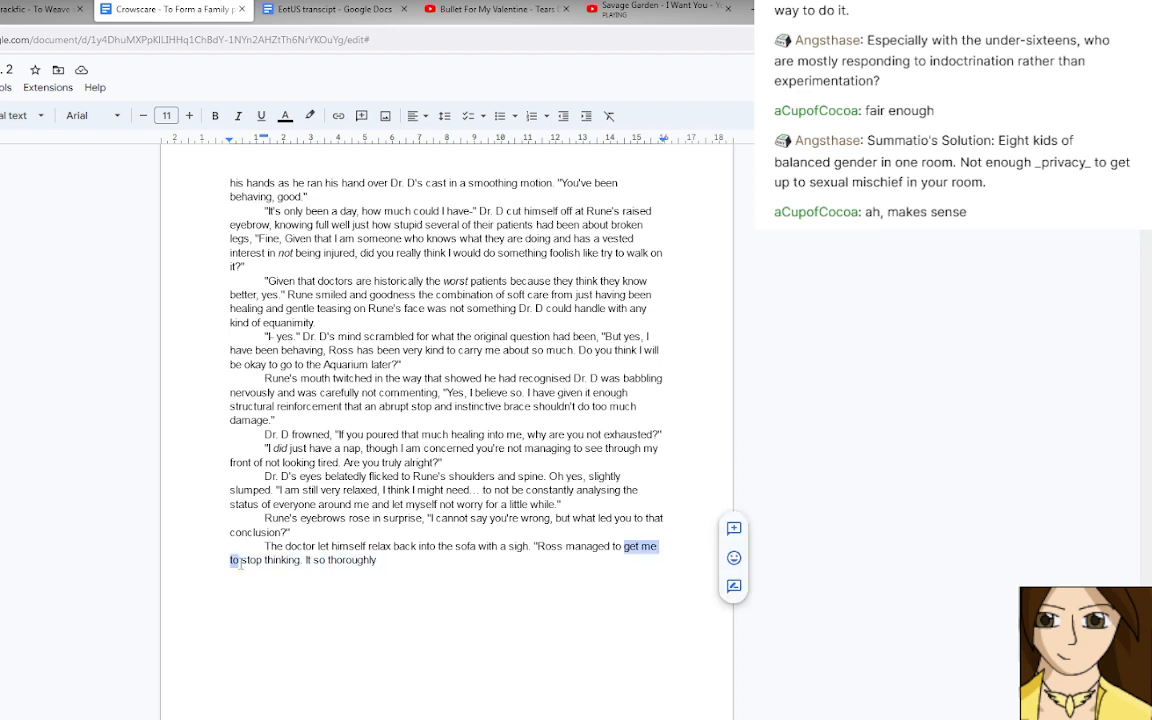
type("make y")
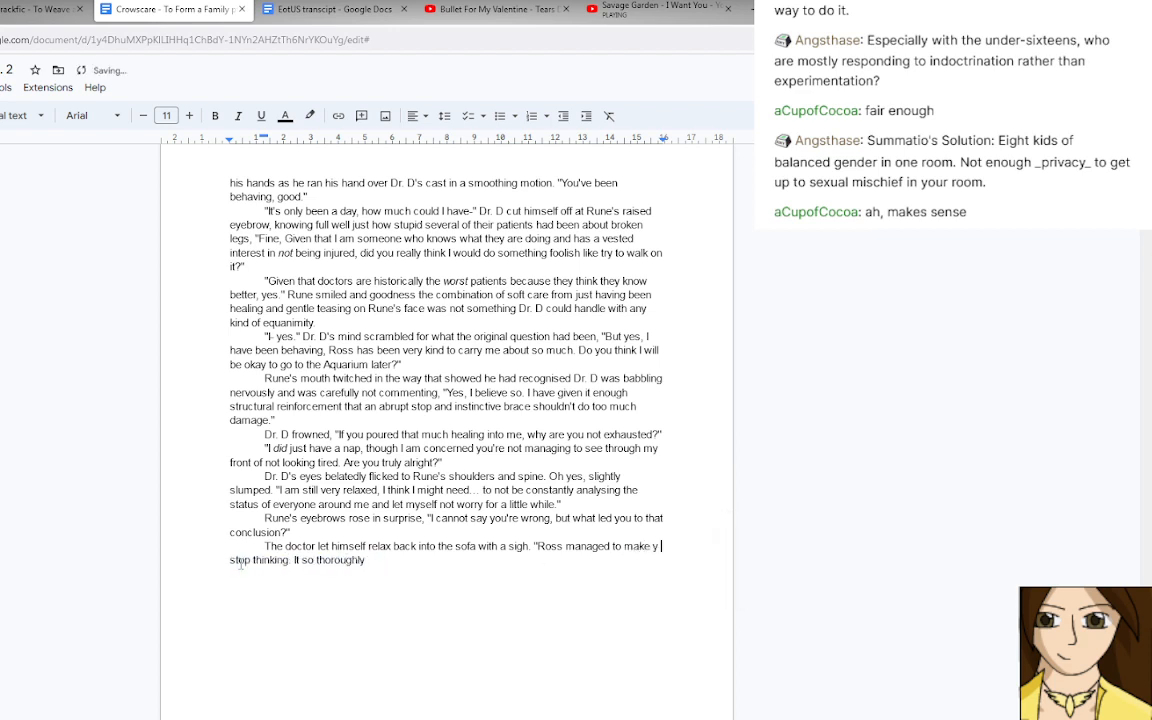
type(" brain")
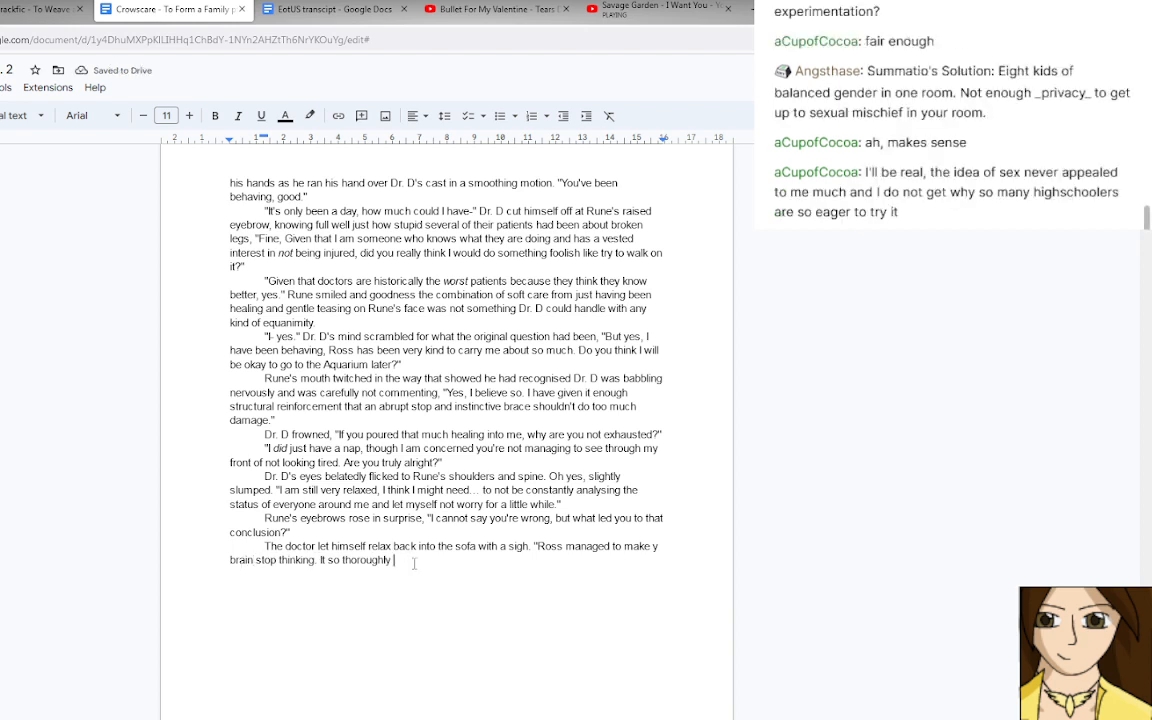
type(" relaxed me that I reallised")
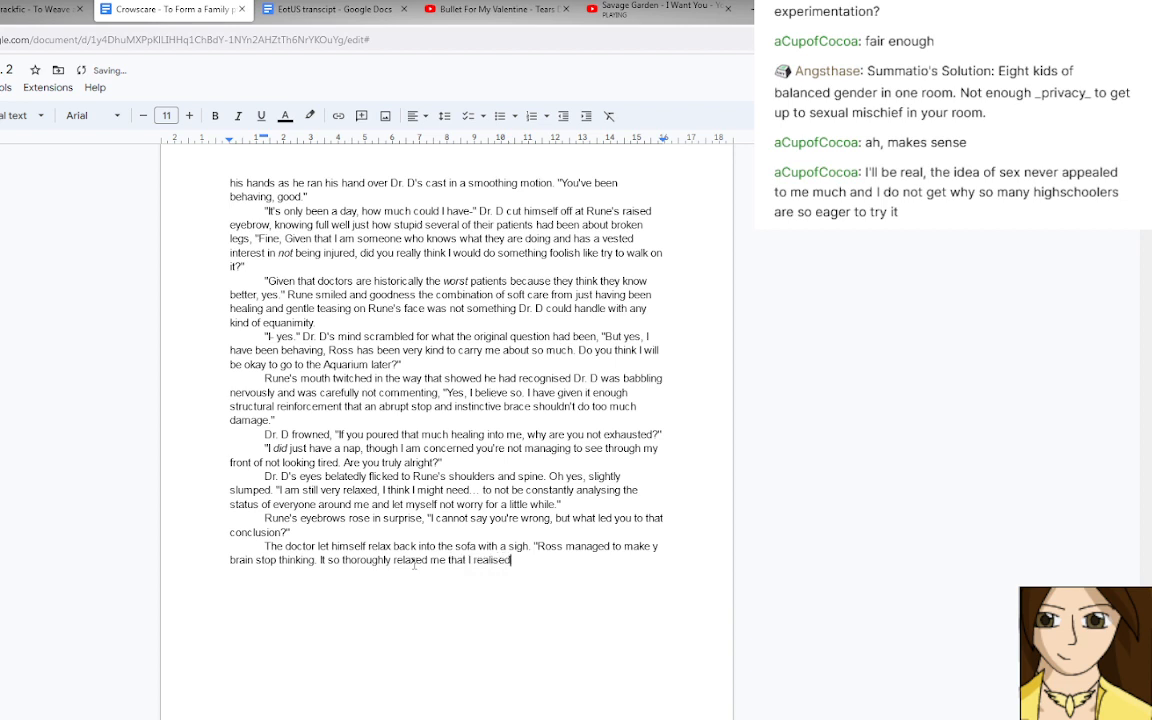
type(" i have probably been under an")
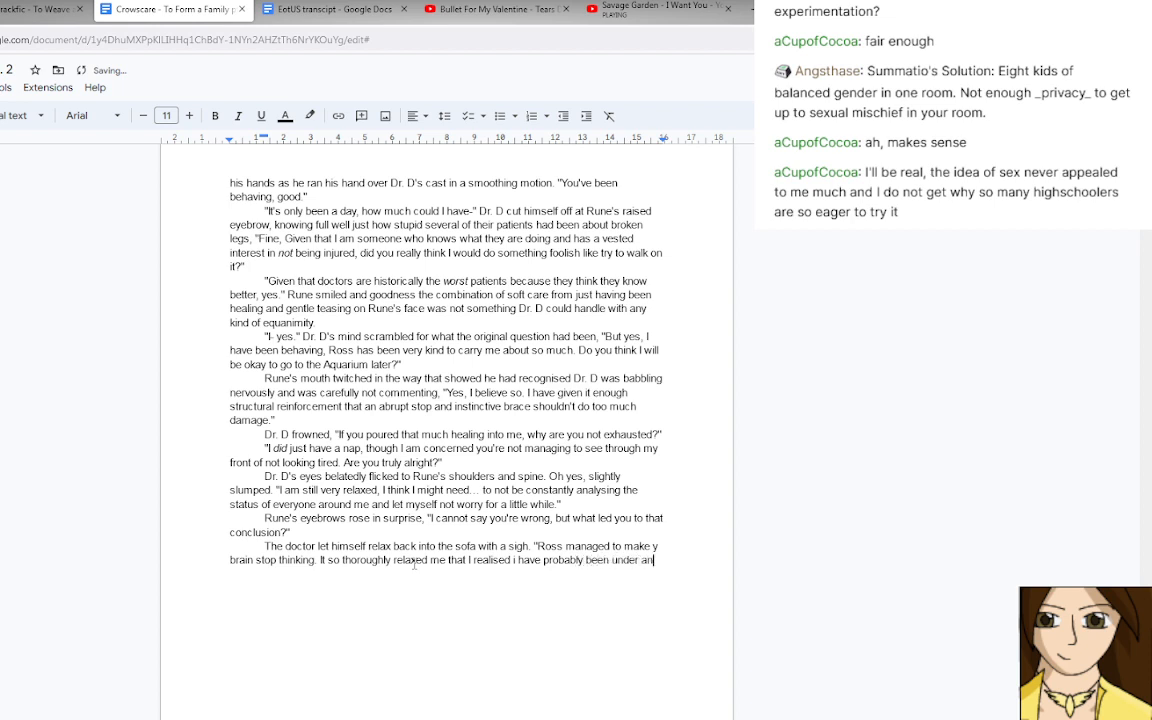
type("... unhealthy amou")
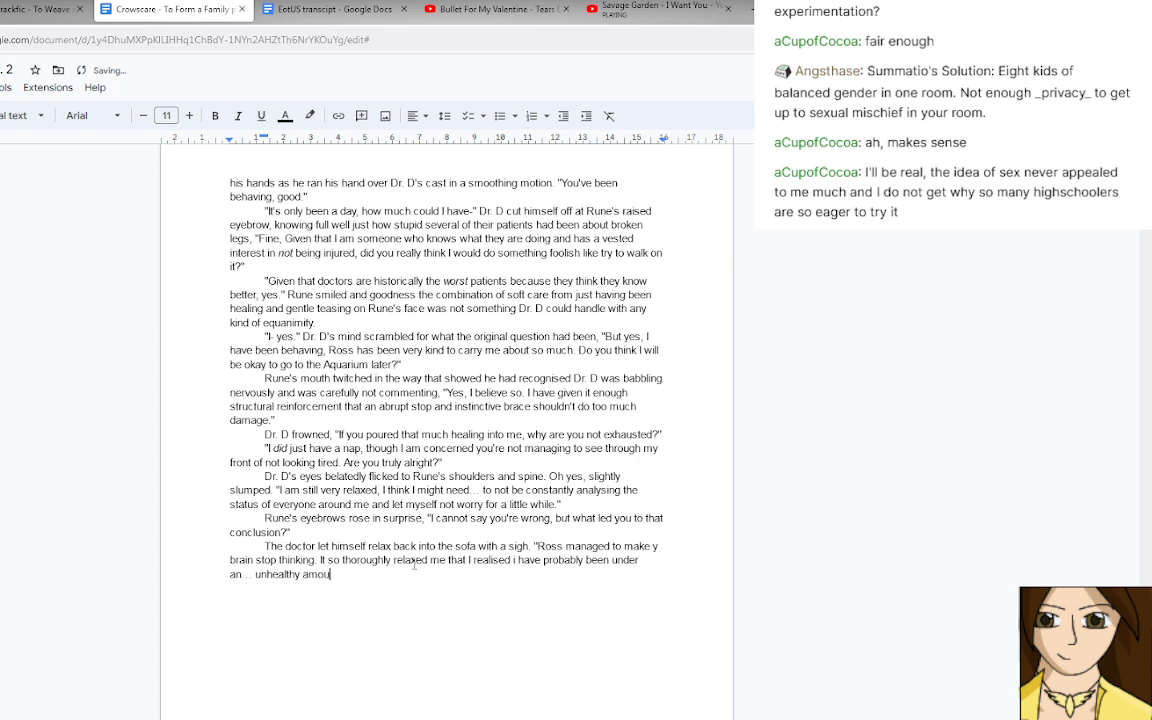
type("nt of stress.")
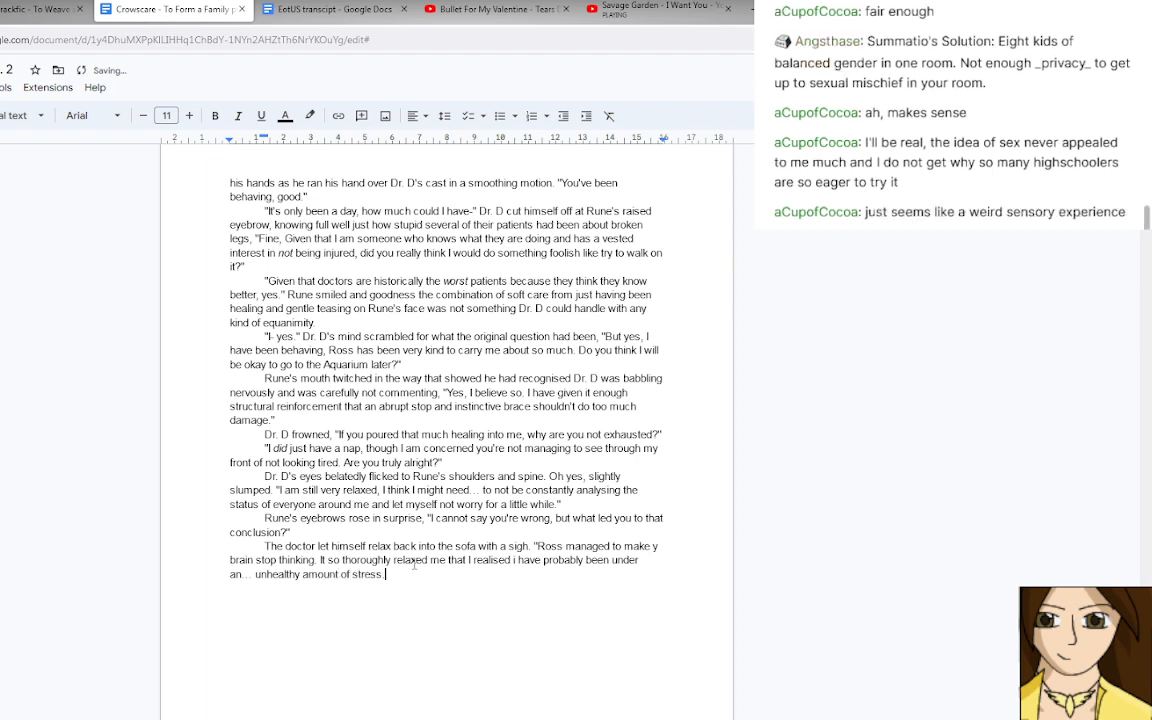
Extend the ending after "stress" with ", even without the hypervigilance." and close the quotation.
key("BackSpace")
type(", even without the hype")
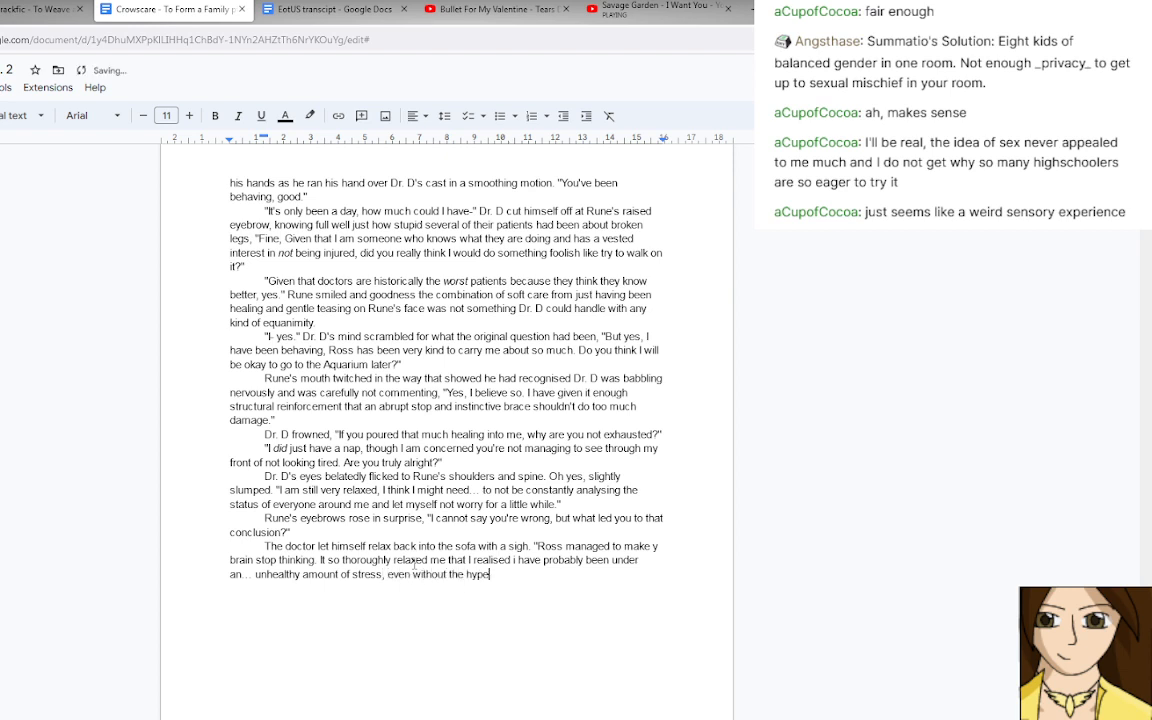
type("rvigilance.\"")
Capitalise the "i" before "have probably been" and correct "y brain" to "my brain".
key("Up")
key("Left")
key("Left")
key("Left")
key("Left")
key("BackSpace")
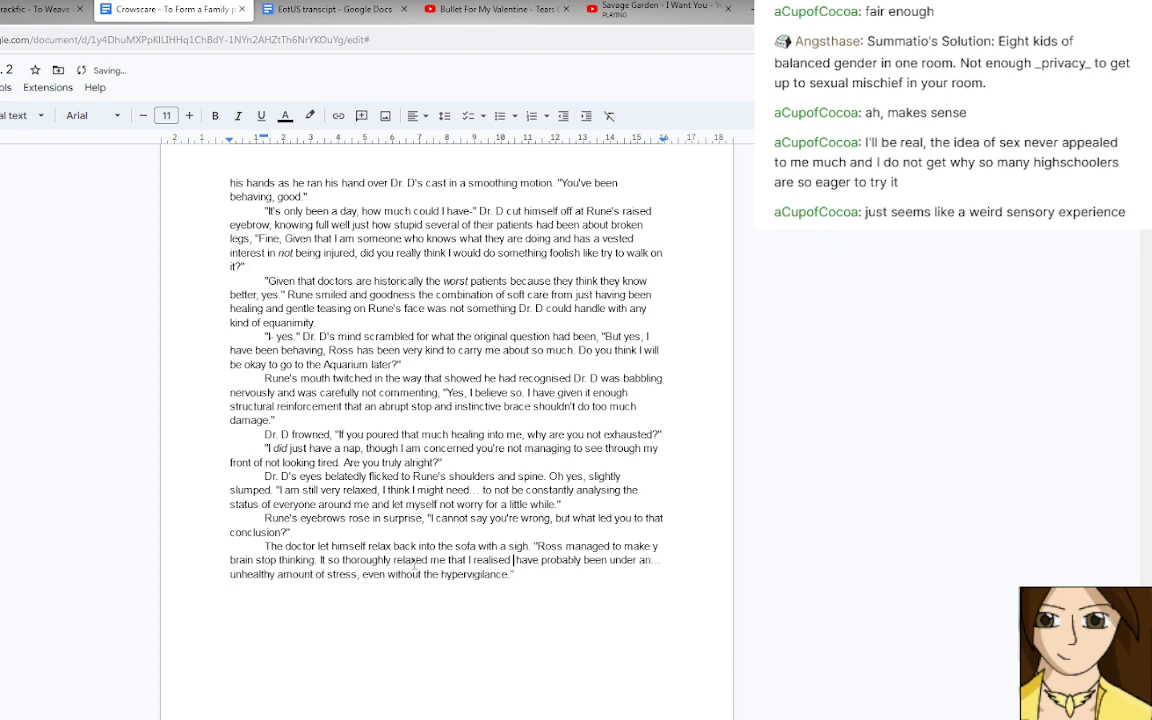
type("I")
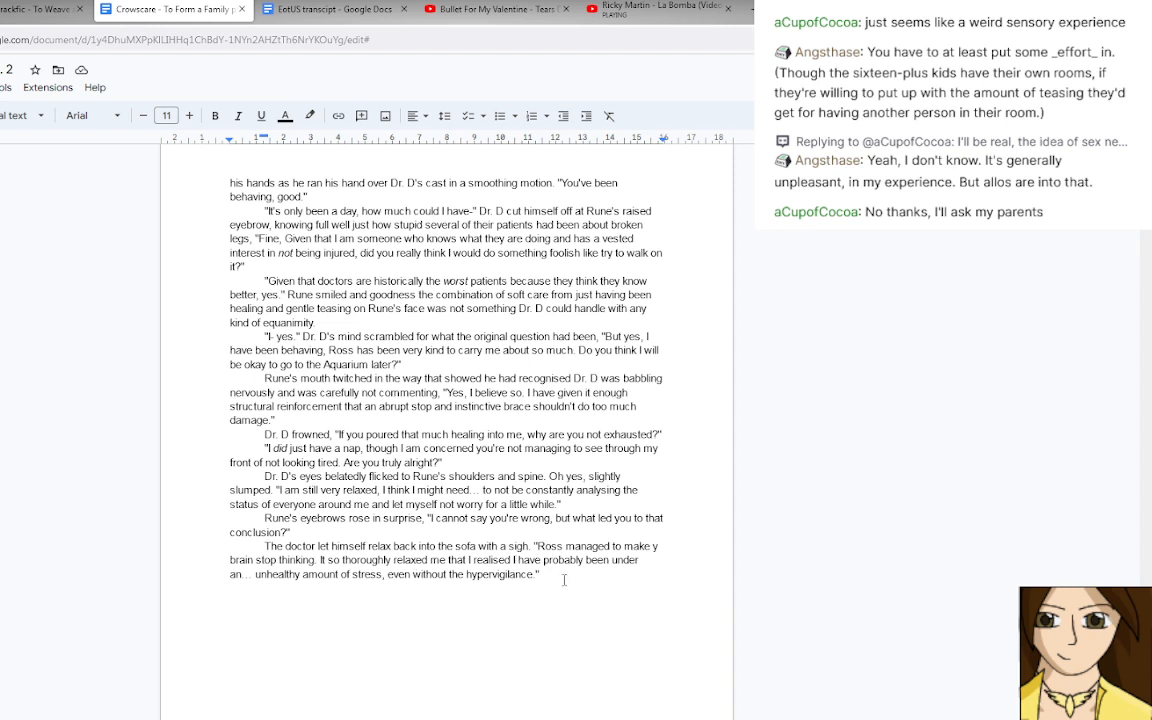
left_click(655, 546)
type("m")
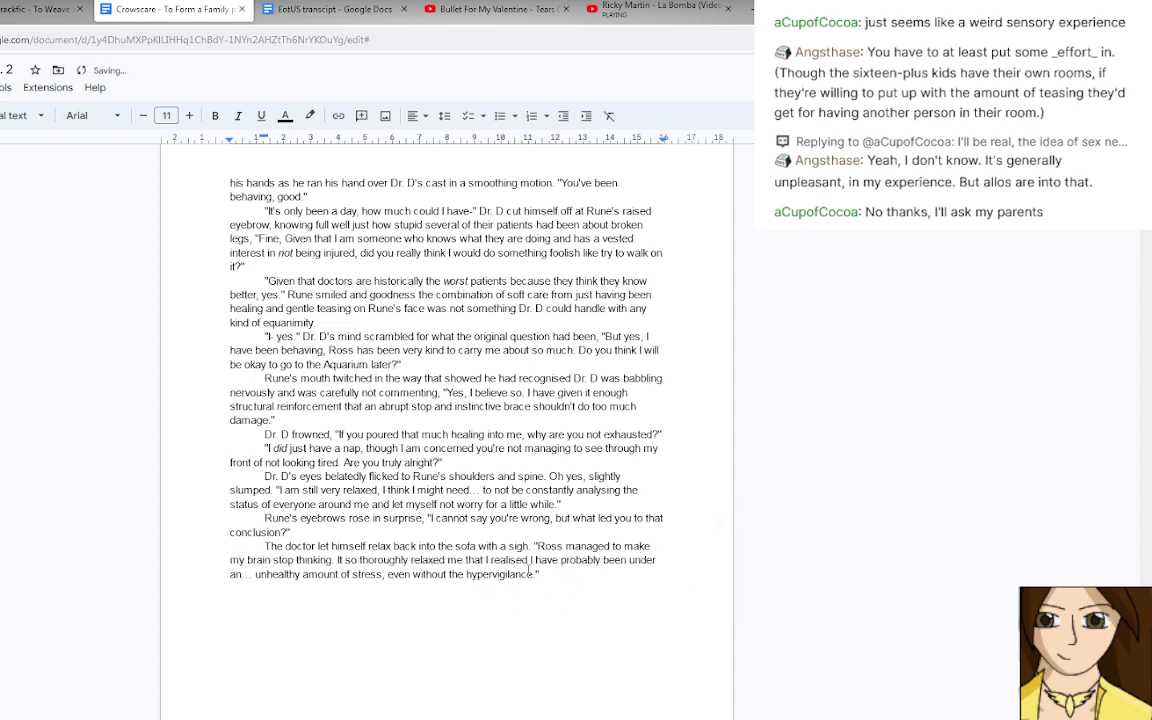
Remove "It so thoroughly relaxed me" from the doctor's last speech.
left_click(542, 566)
left_click(338, 560)
left_click_drag(338, 560, 463, 561)
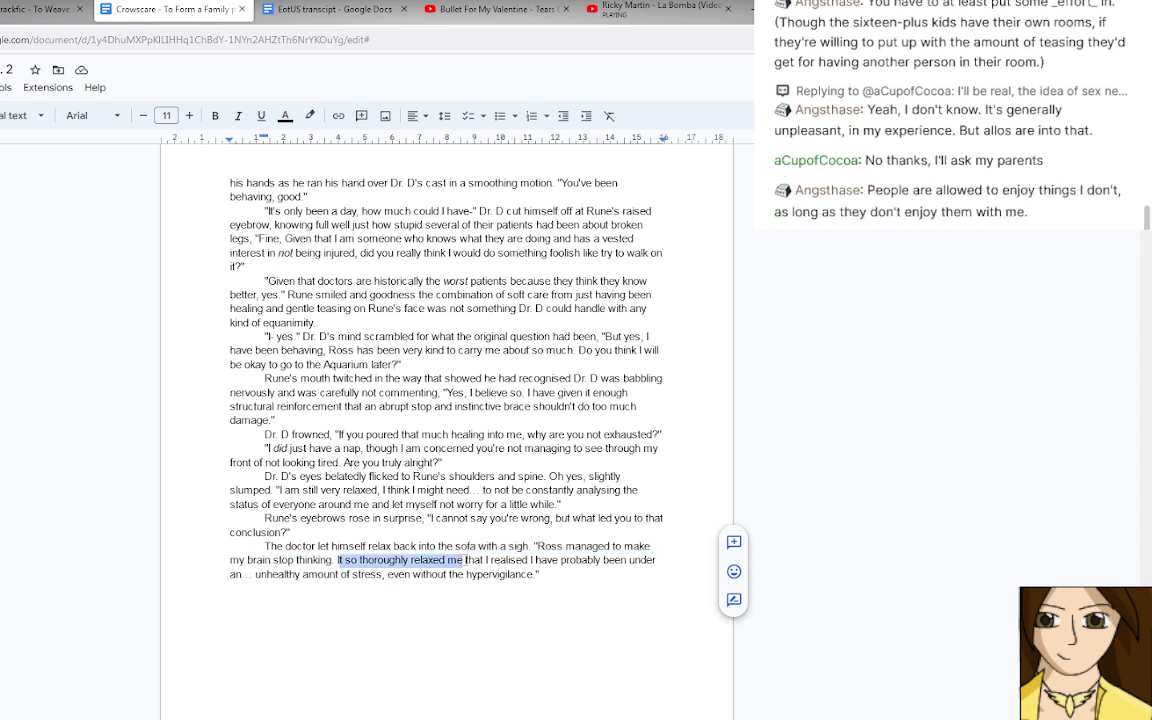
type("I e")
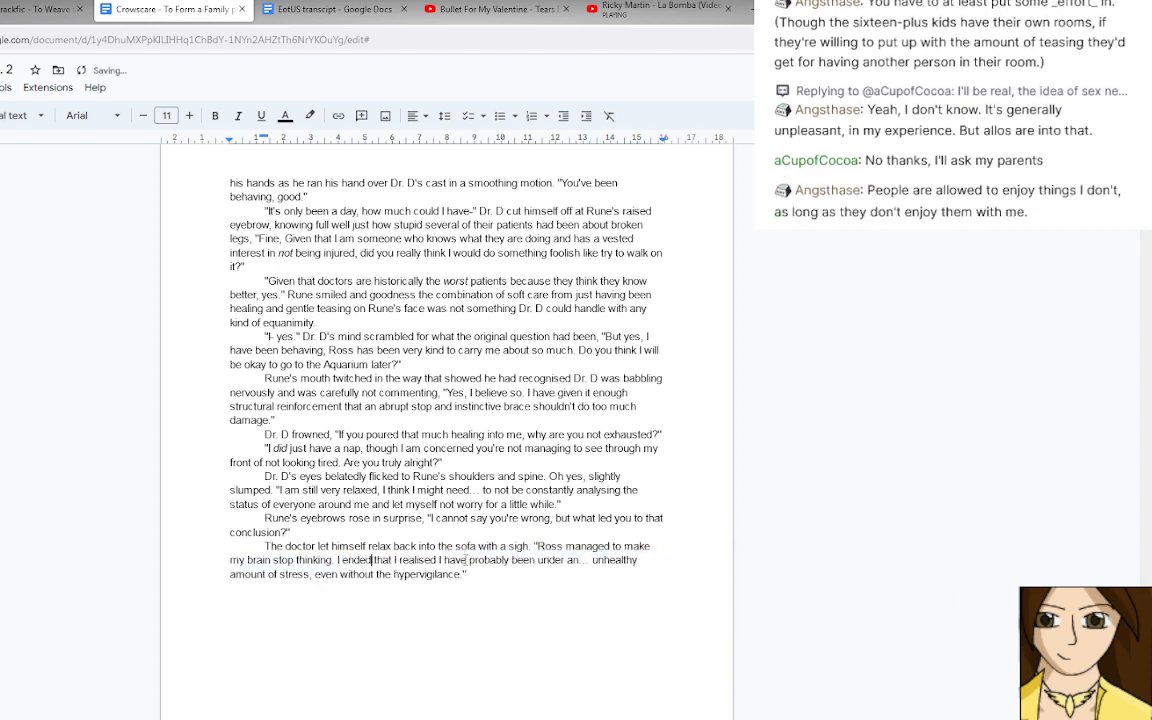
key("BackSpace")
key("BackSpace")
key("BackSpace")
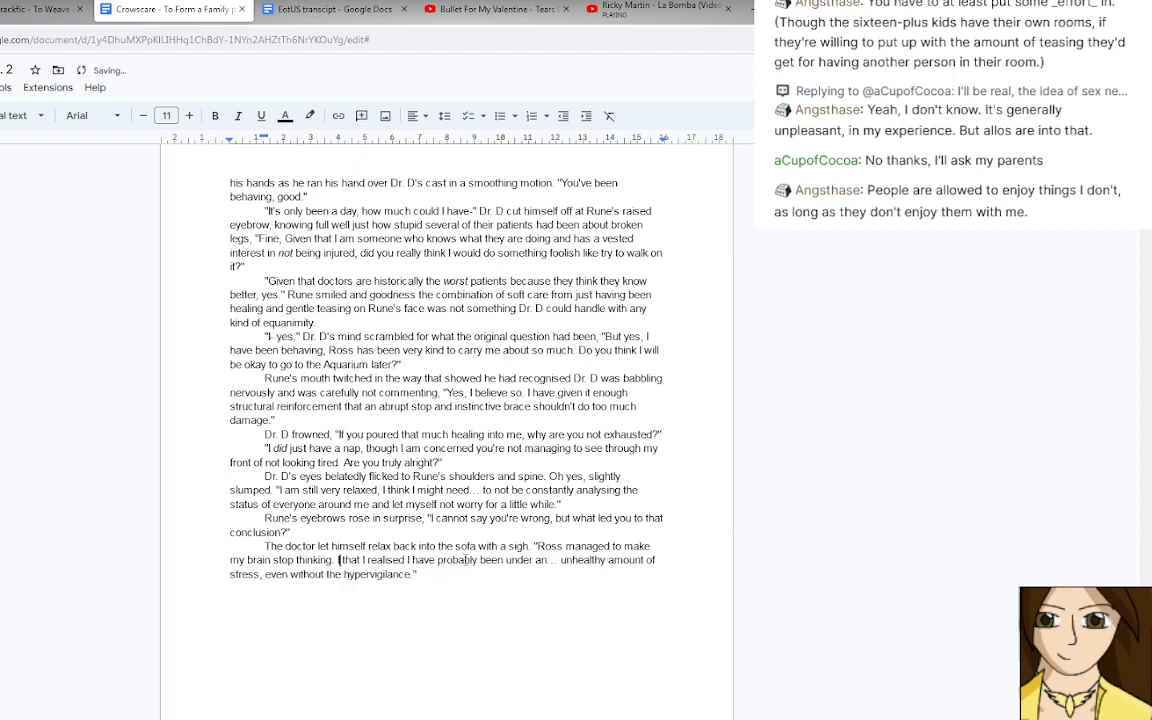
Write "You saw how much the release of tension relaxed me." before "I realised" and delete the leftover "that".
type("You saw ")
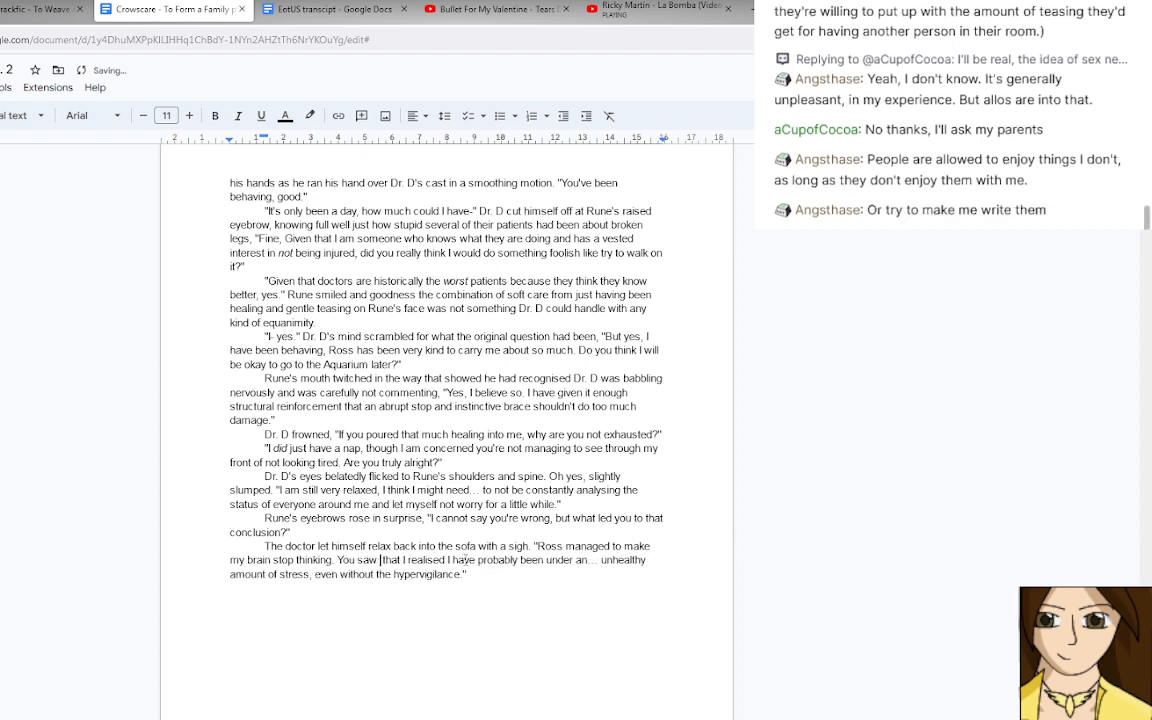
type("how much th")
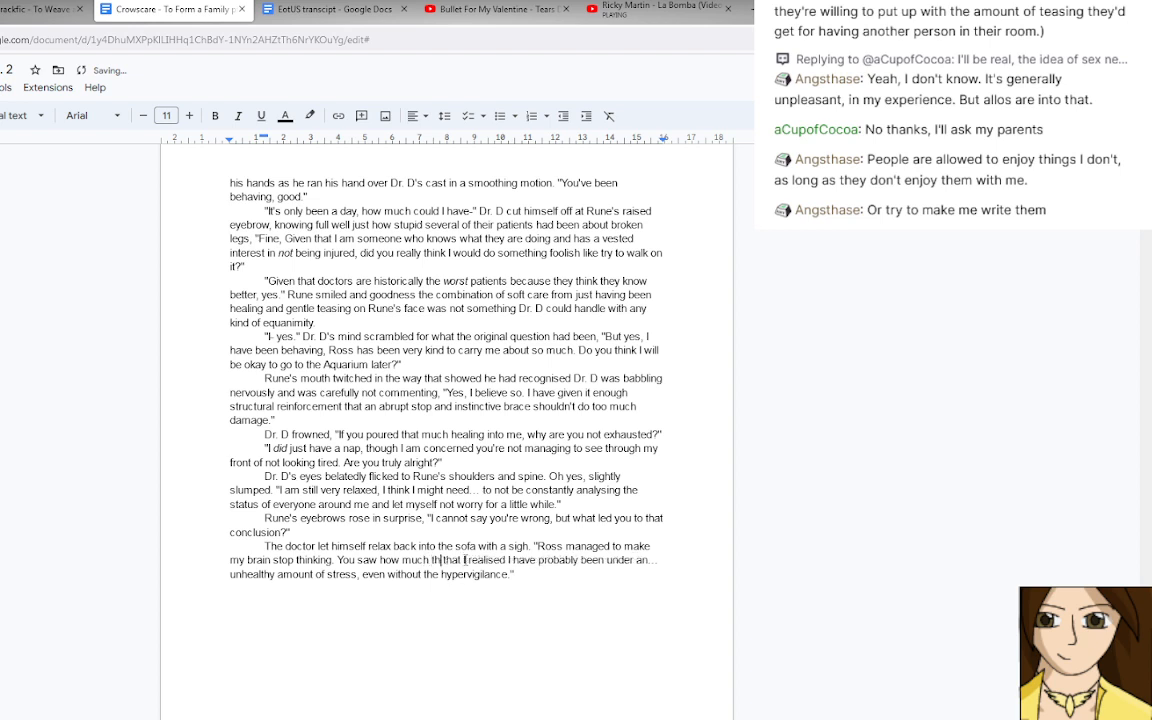
type("e release o")
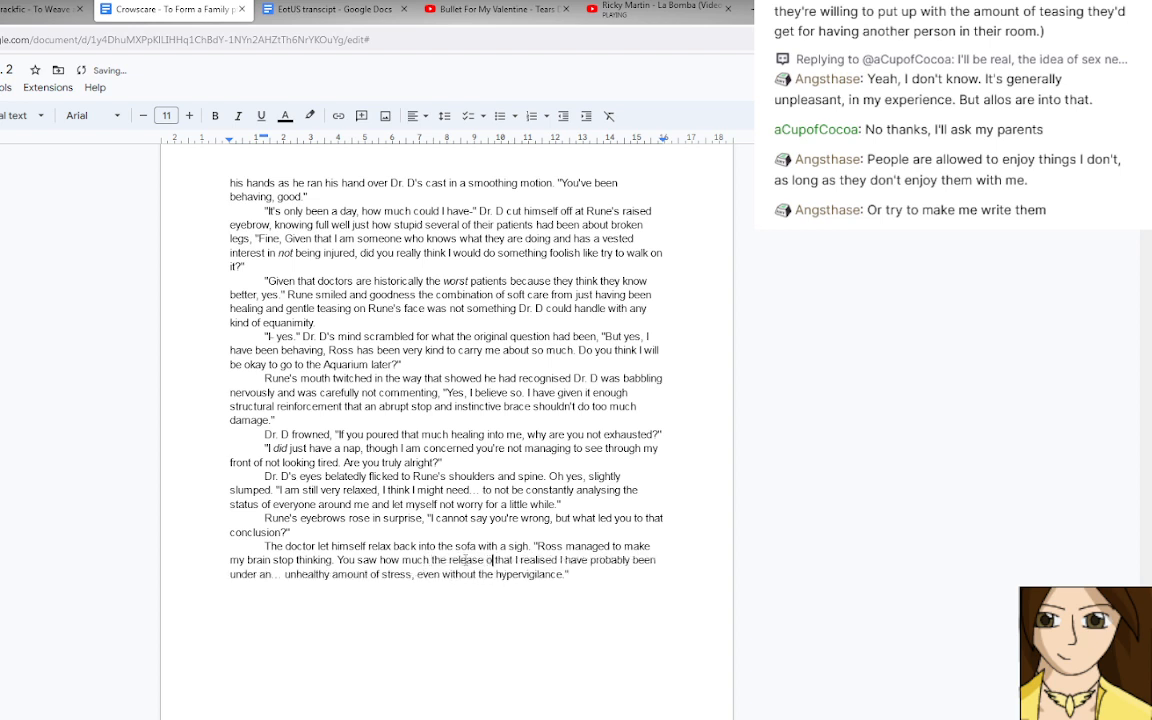
type("f tension")
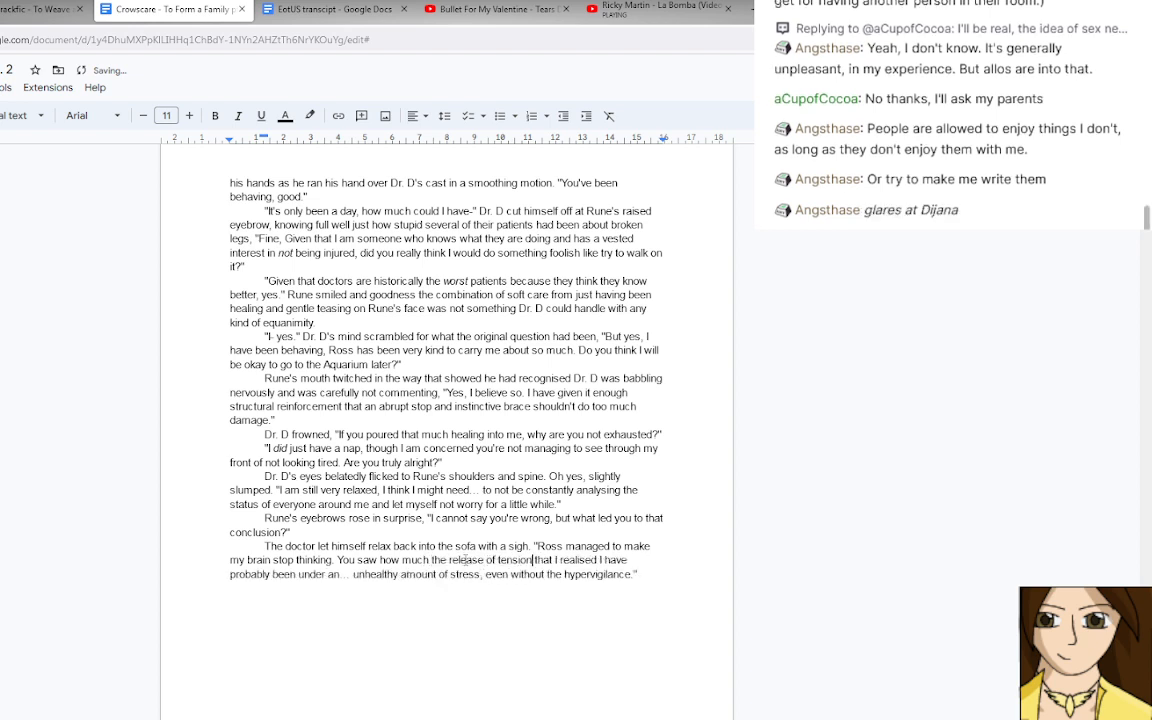
type(" relaxed ")
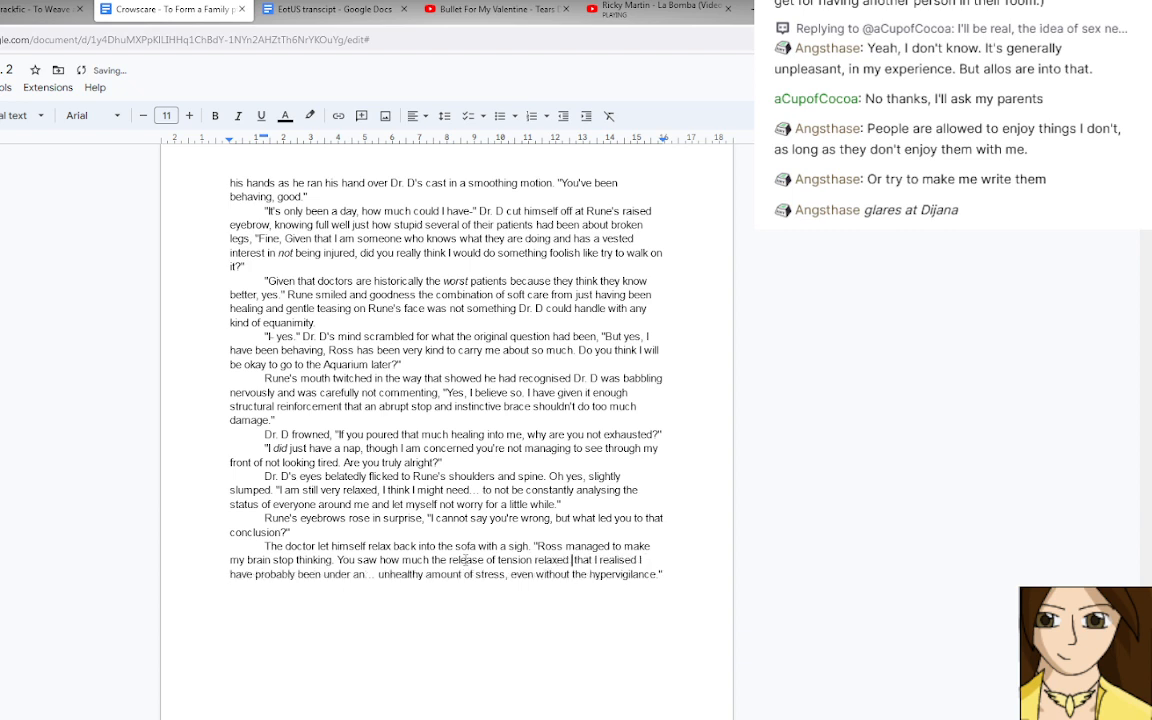
type("me.")
key("Delete")
key("Delete")
key("Delete")
key("Delete")
key("Delete")
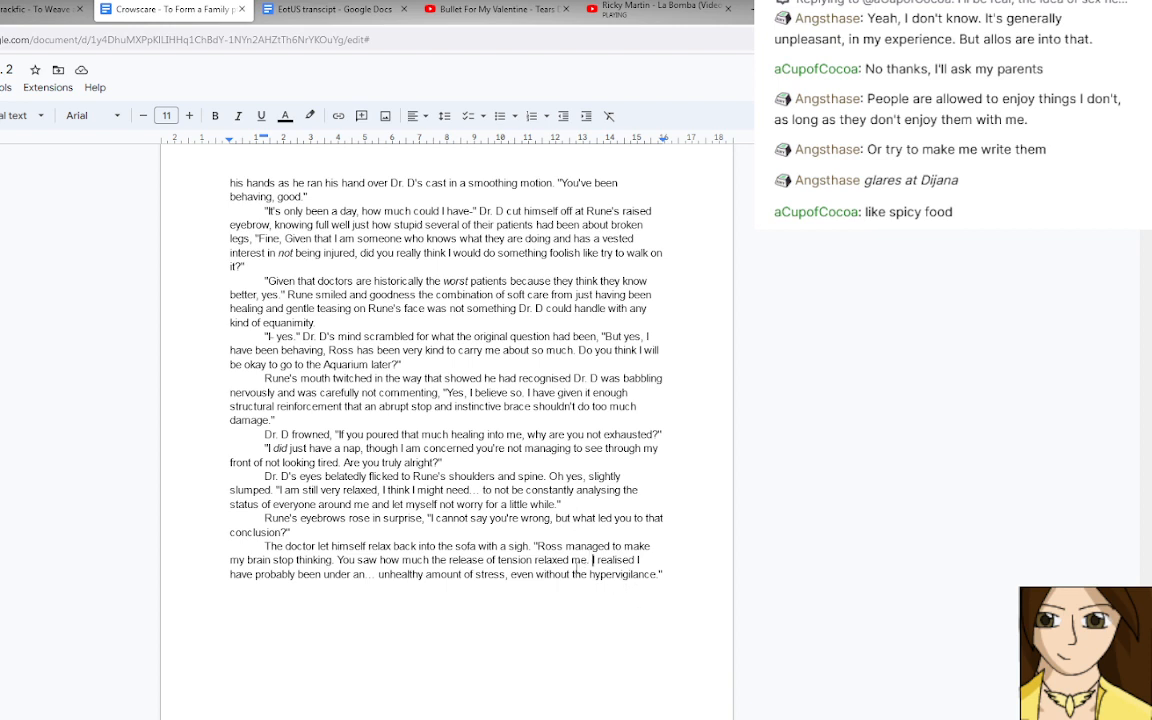
Insert "Given the strength of that reaction" before "I realised" in the doctor's speech.
left_click(660, 573)
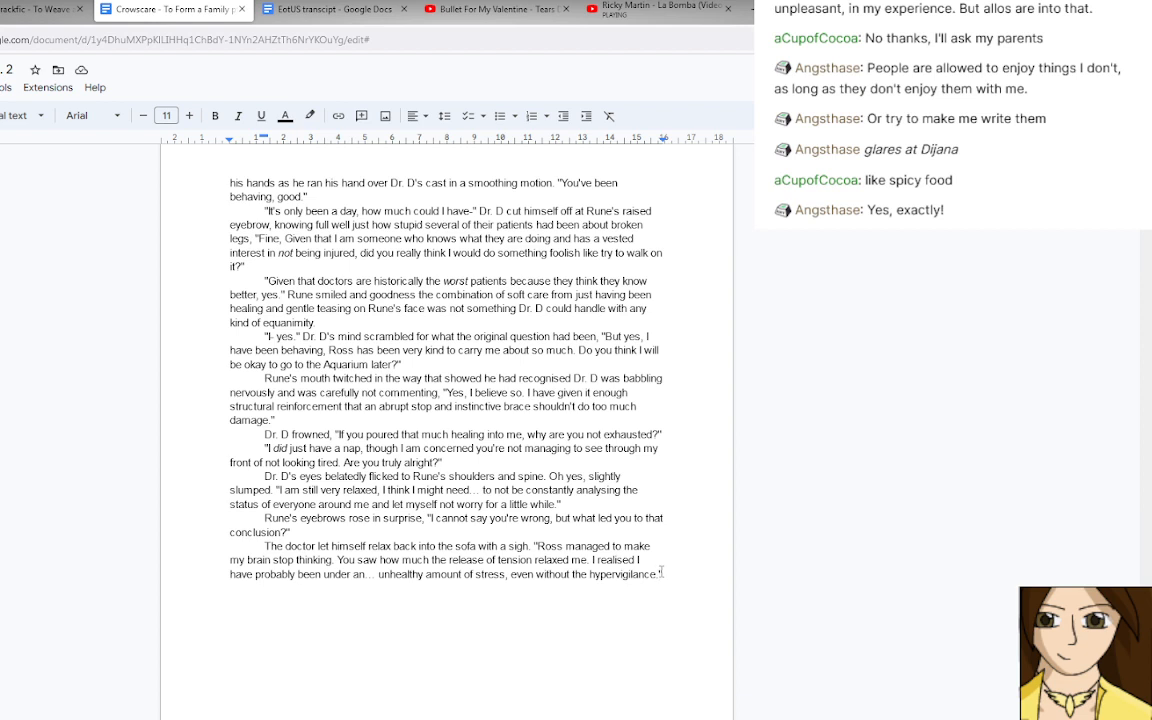
left_click(593, 560)
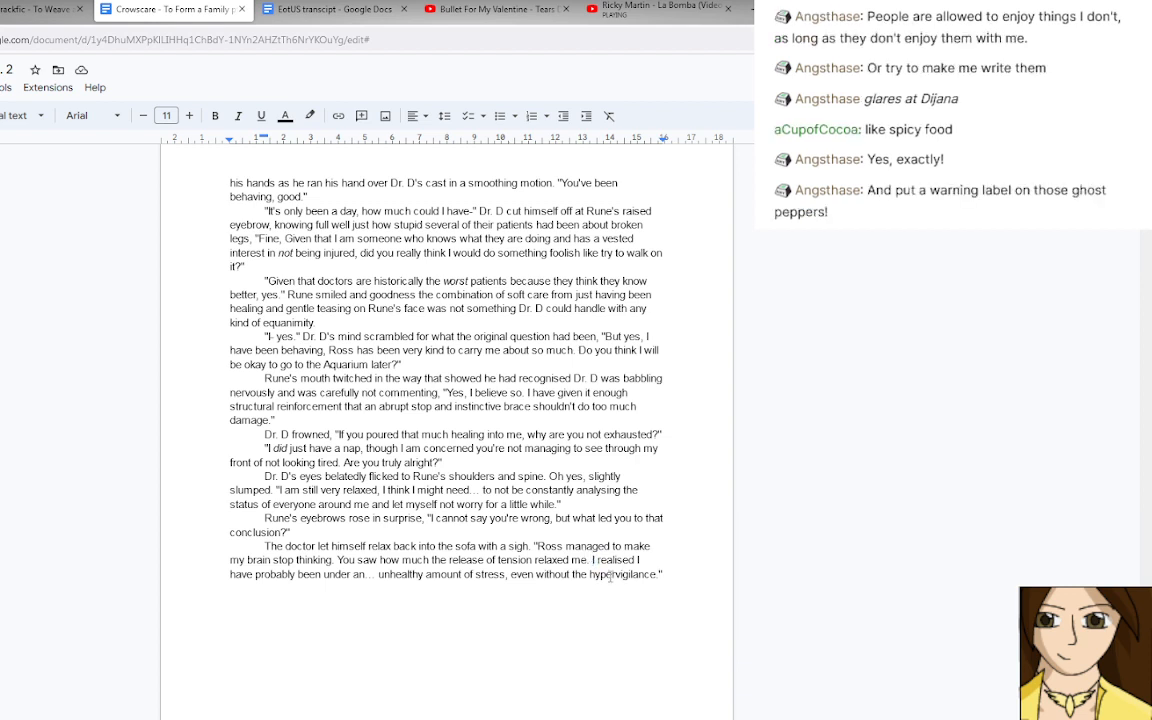
type("Givent he stre")
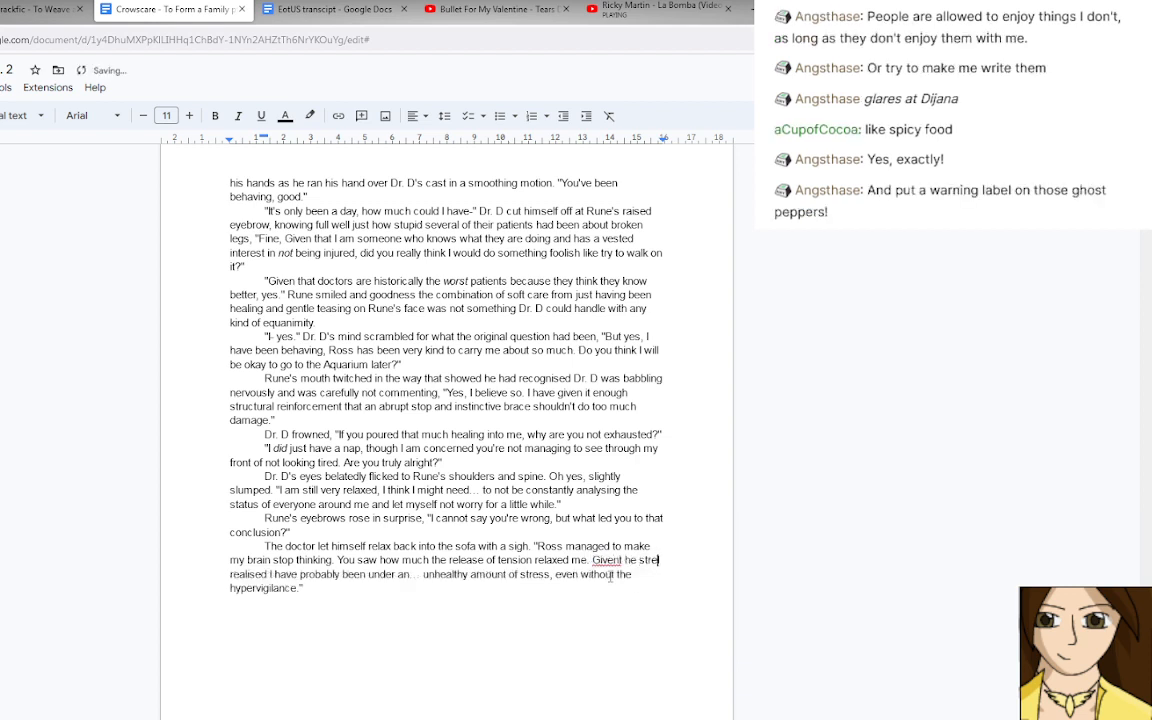
type("ngth of that re")
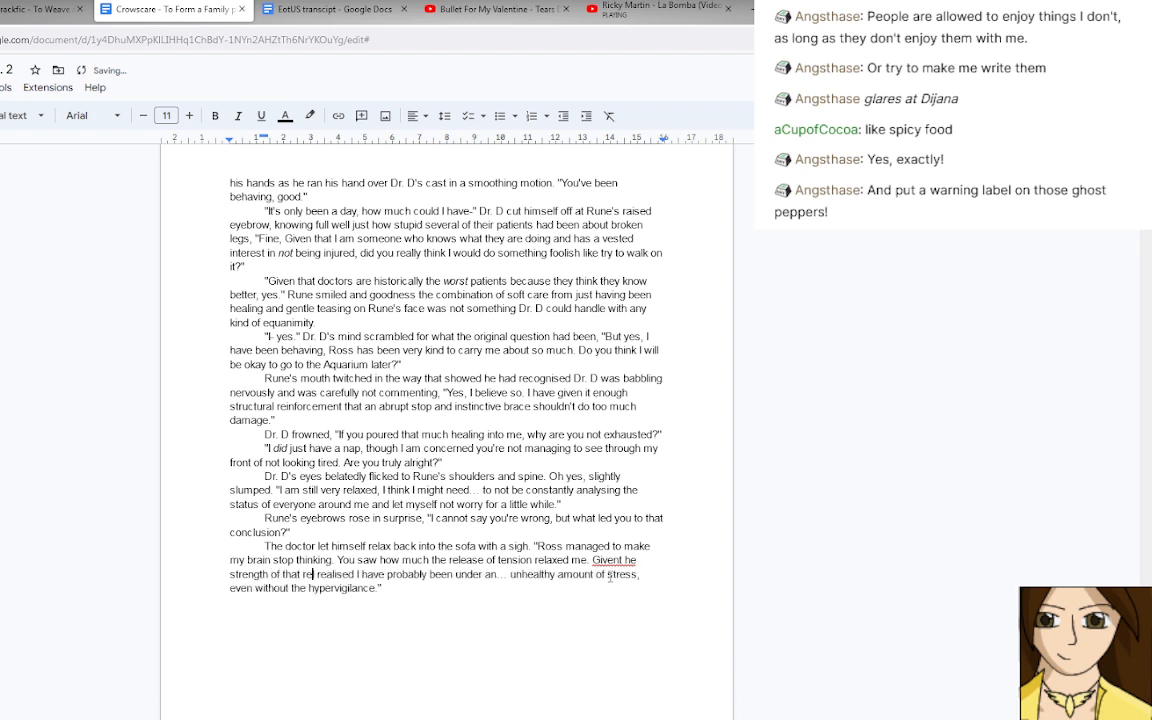
type("action")
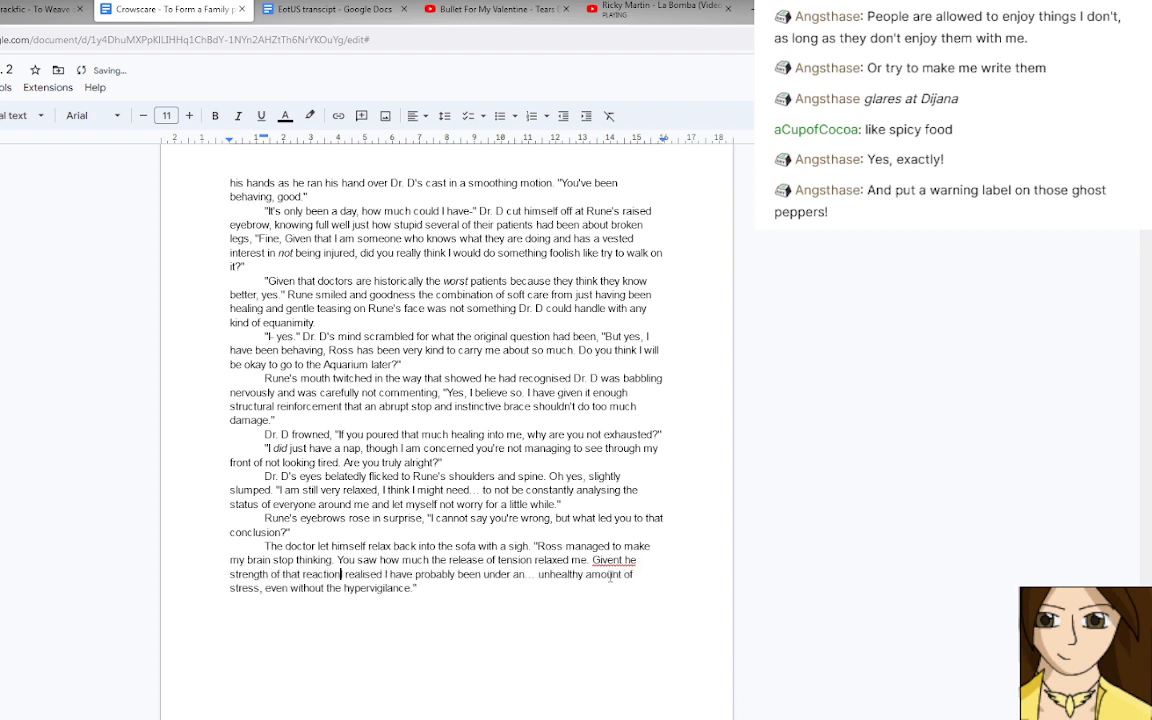
left_click(622, 561)
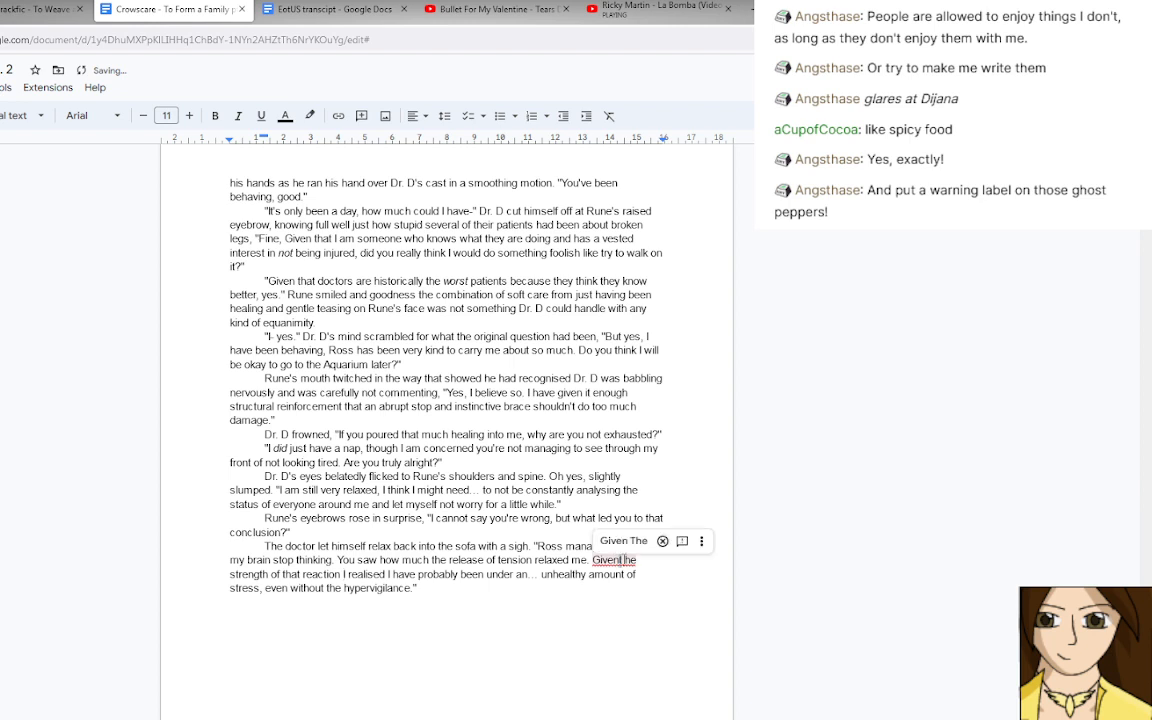
key("BackSpace")
type("t")
Start a new line after the doctor's speech and add "resigned" before "sigh" in his paragraph.
left_click(445, 591)
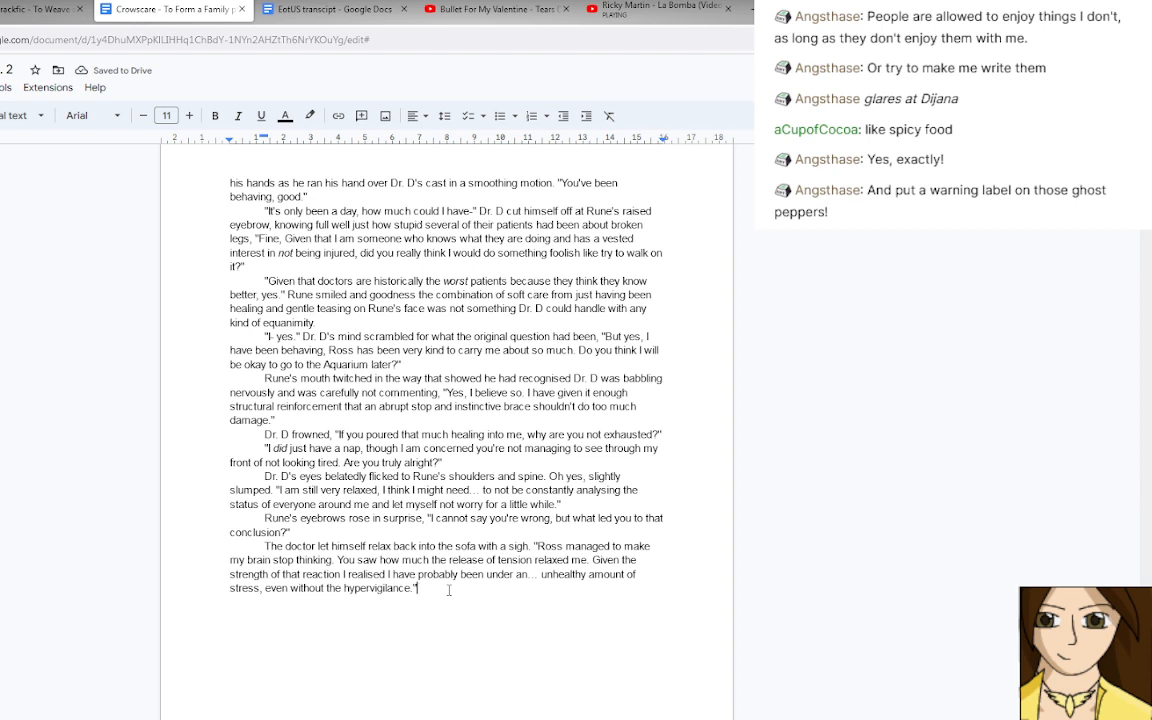
key("Return")
left_click(510, 545)
type("resigned")
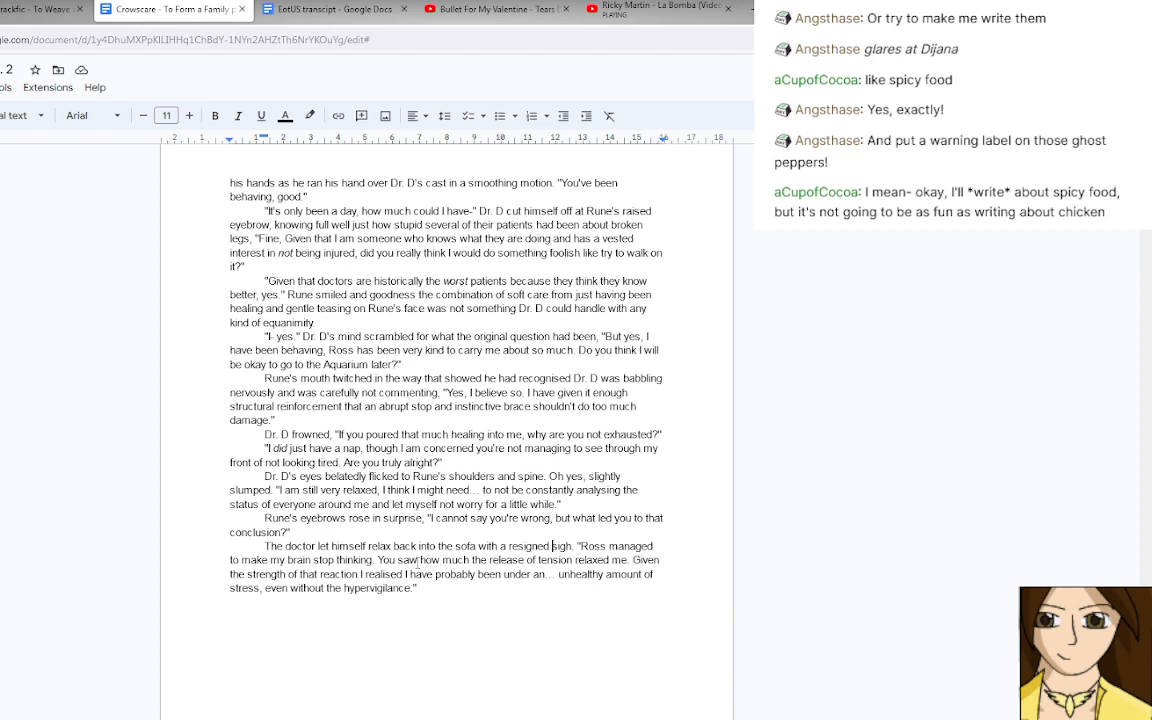
Reword the tension sentence to "You saw what affect the release of tension had on me.".
left_click_drag(420, 560, 470, 561)
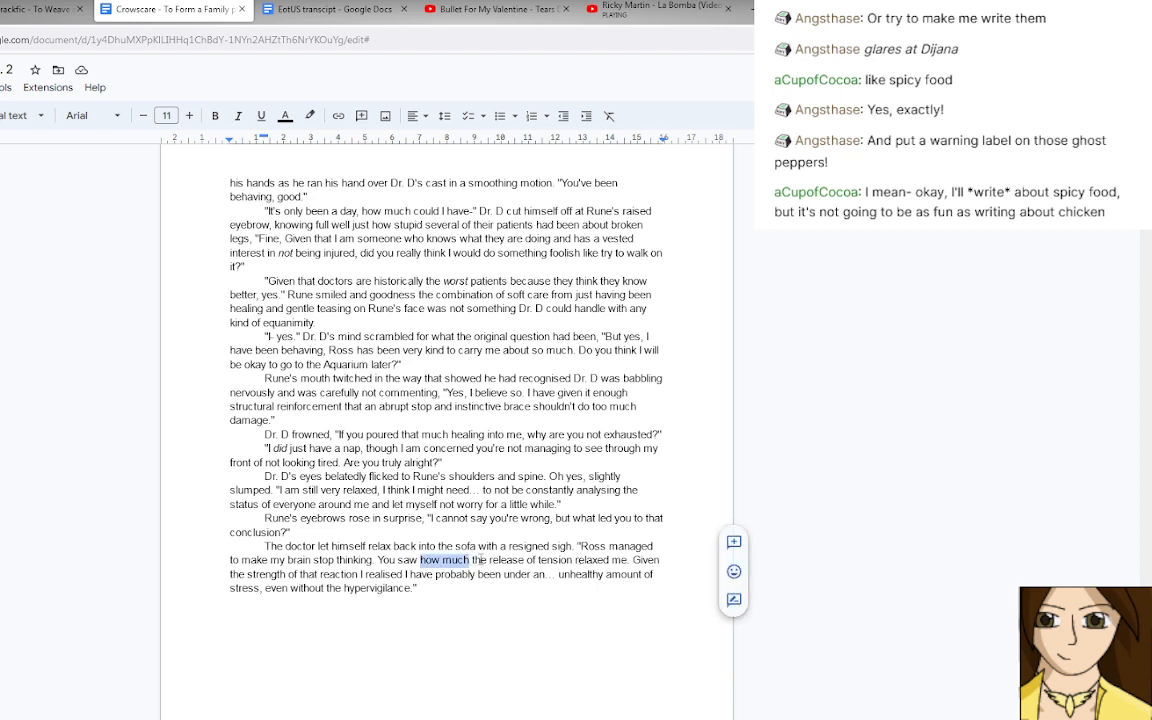
type("what affec")
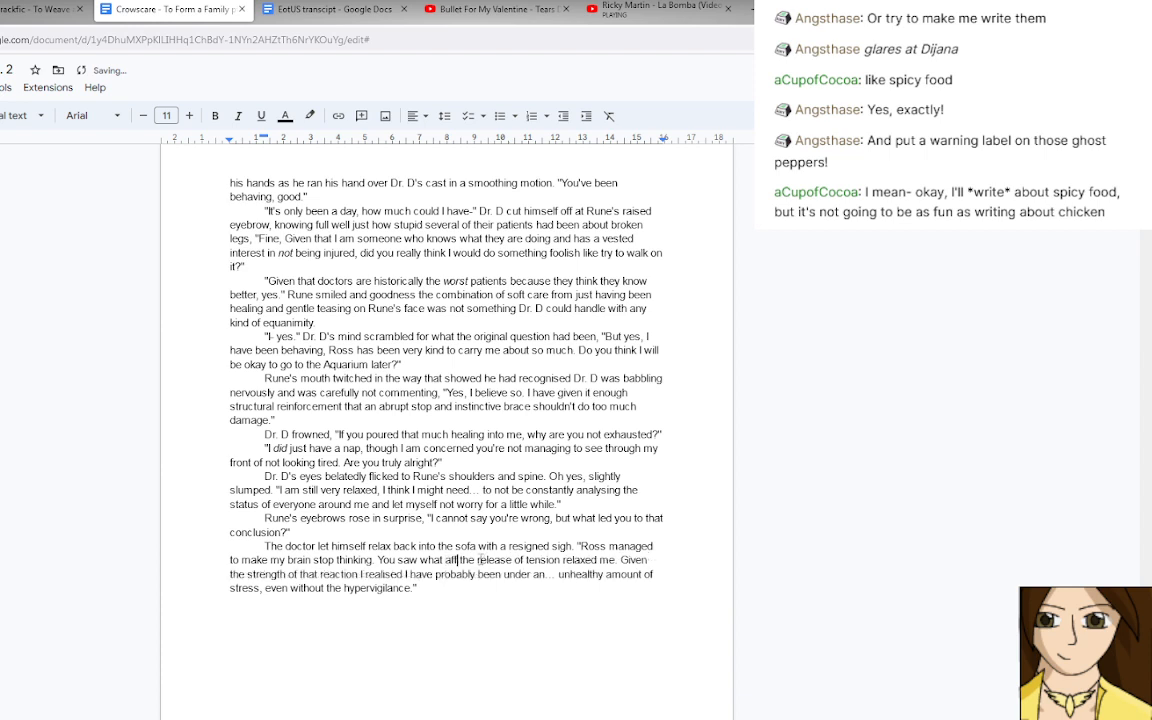
type("t")
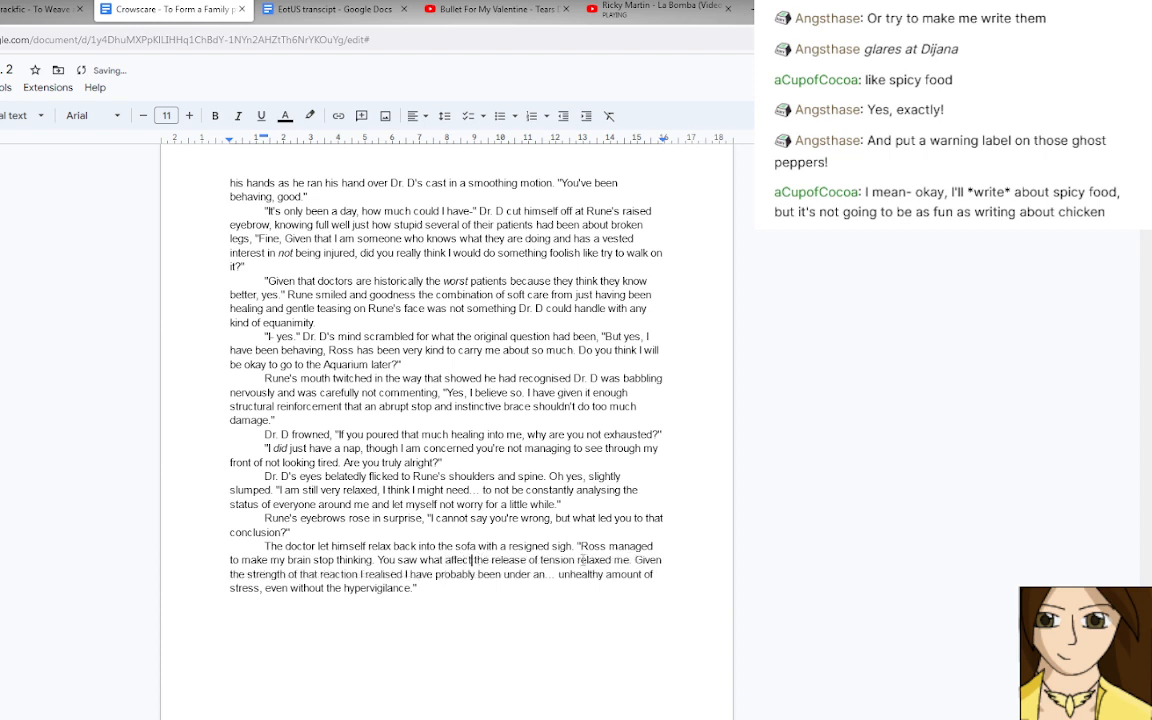
left_click_drag(578, 561, 630, 561)
type("had")
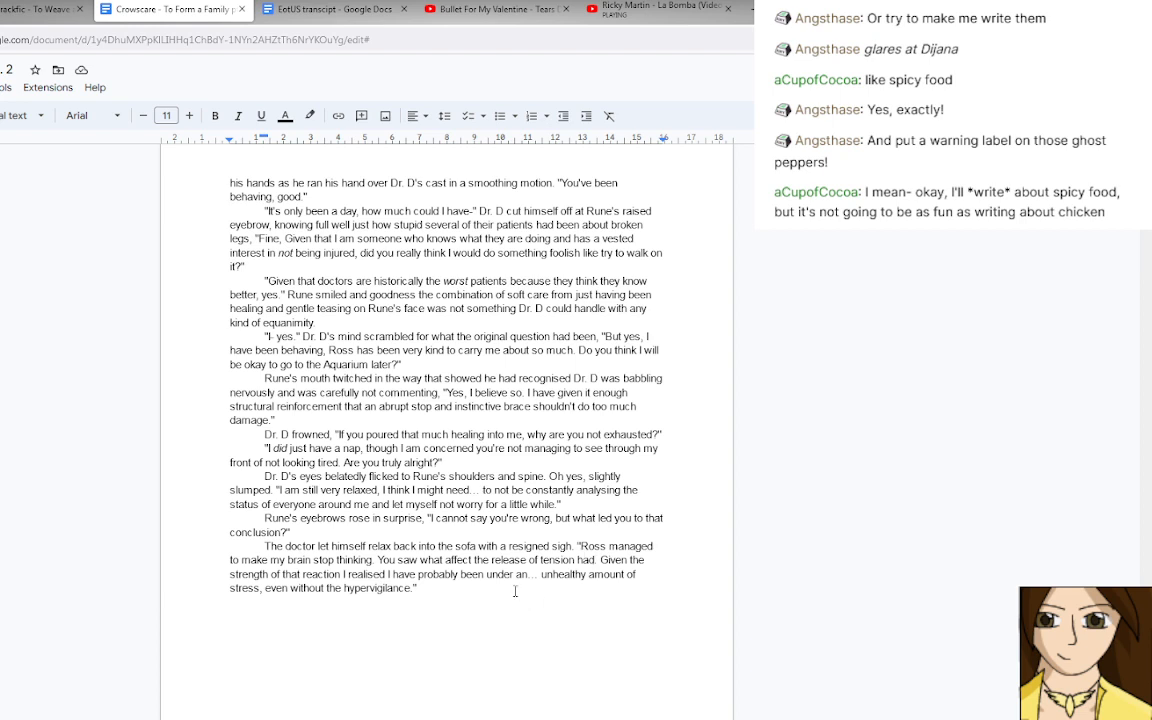
type(".on me.")
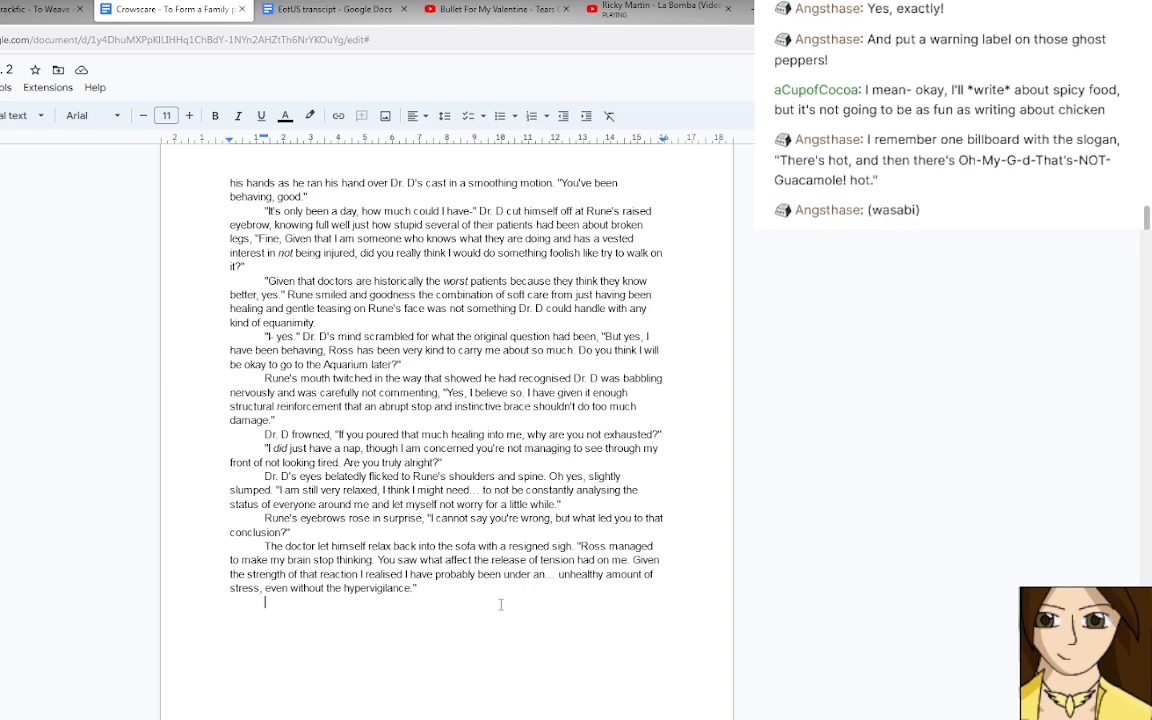
Begin a new paragraph with "Shock and something else flashed across Rune's expression," and open his speech with "So".
key("Return")
type("\"")
key("BackSpace")
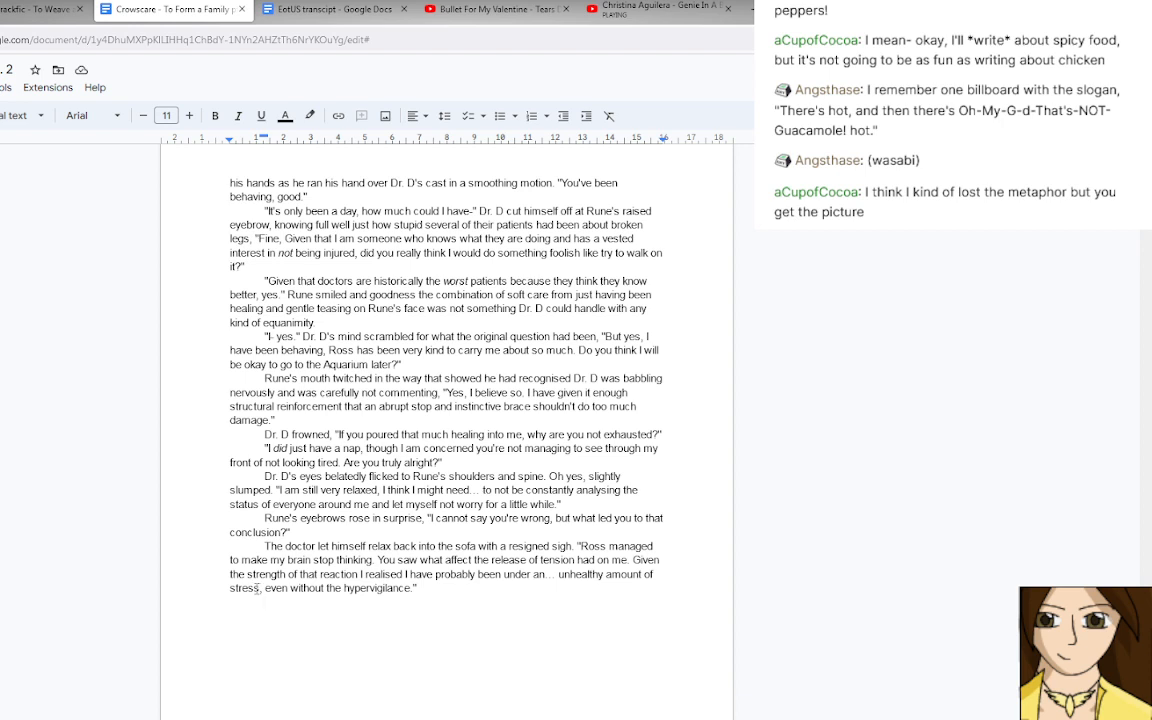
left_click_drag(257, 588, 343, 588)
left_click(336, 588)
left_click(295, 603)
type("Shock and something")
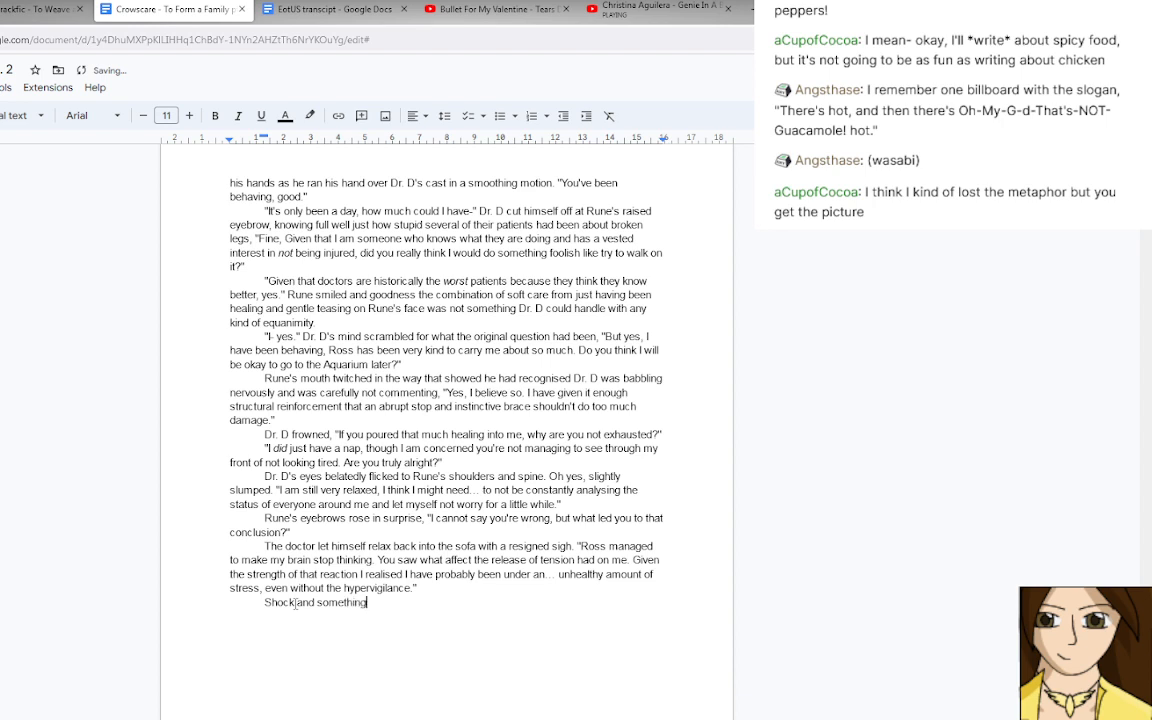
type(" else flashed across Rune's expre")
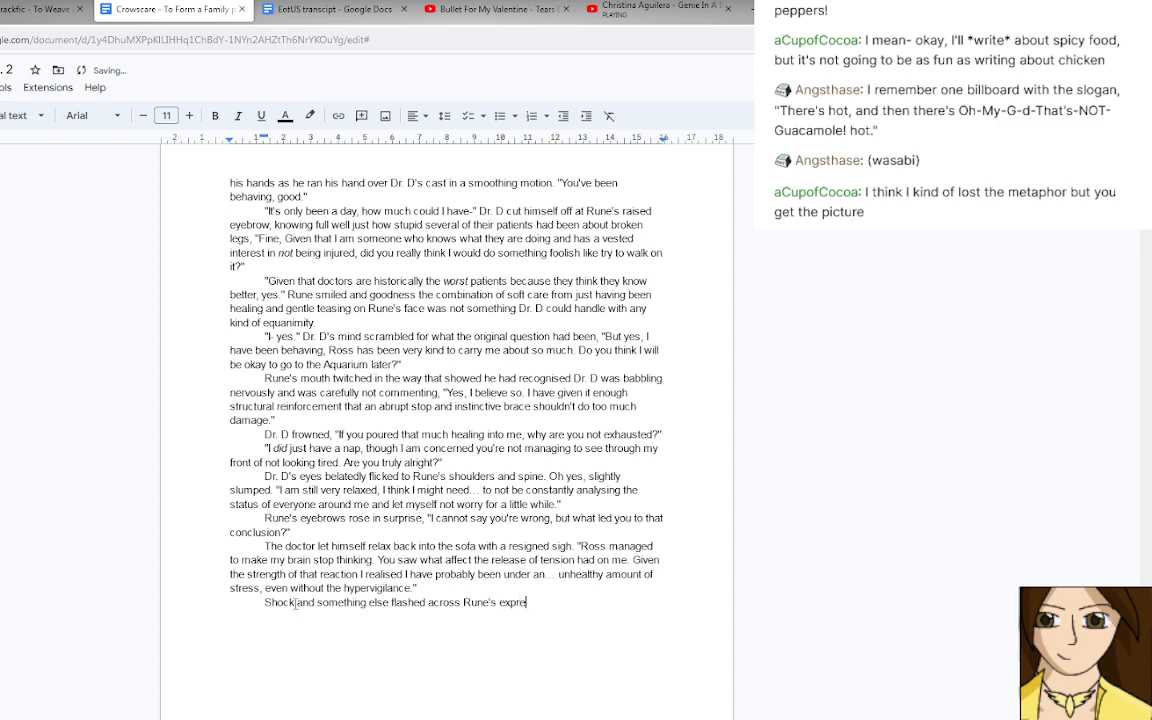
type("ssion, \"So you")
Replace the started speech after "Rune's expression" with "before it settled onto".
key("BackSpace")
key("BackSpace")
key("BackSpace")
key("BackSpace")
key("BackSpace")
key("BackSpace")
key("BackSpace")
key("BackSpace")
key("BackSpace")
type("before it settled onto")
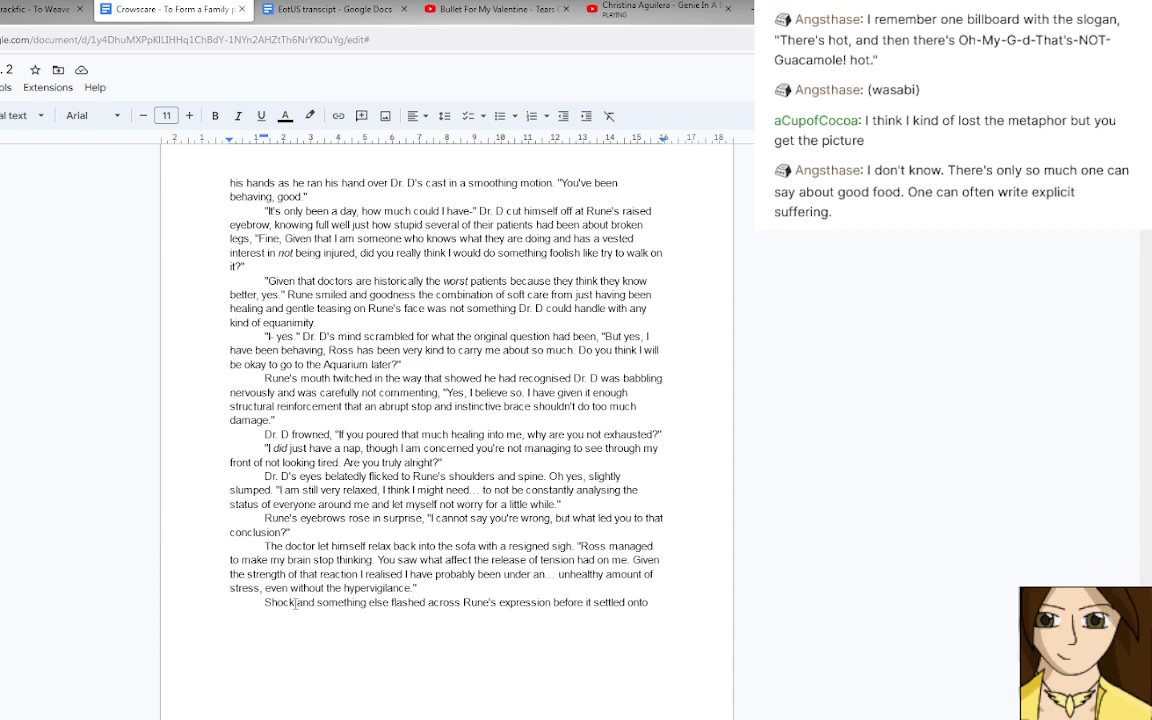
Change "onto" to "on soft relief," and open a quotation for Rune.
key("BackSpace")
key("BackSpace")
key("BackSpace")
type("soft relief, \"")
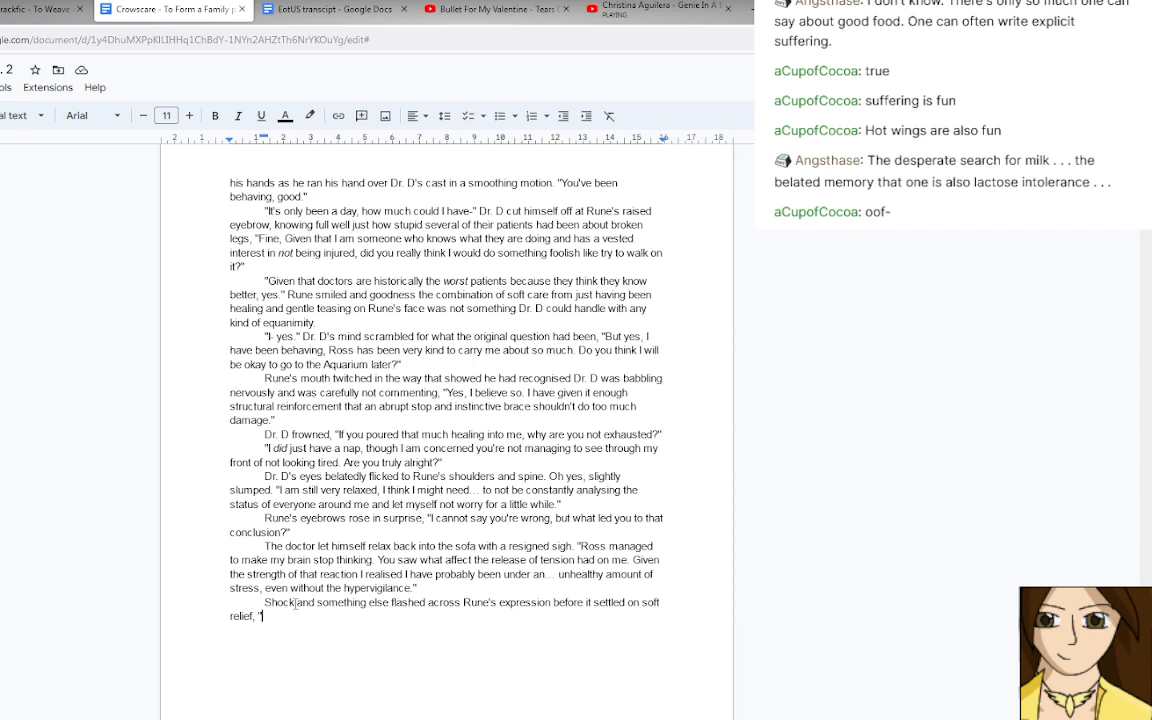
Write Rune's reply "Thank goodness that you finally realised.".
type("Thank goodness")
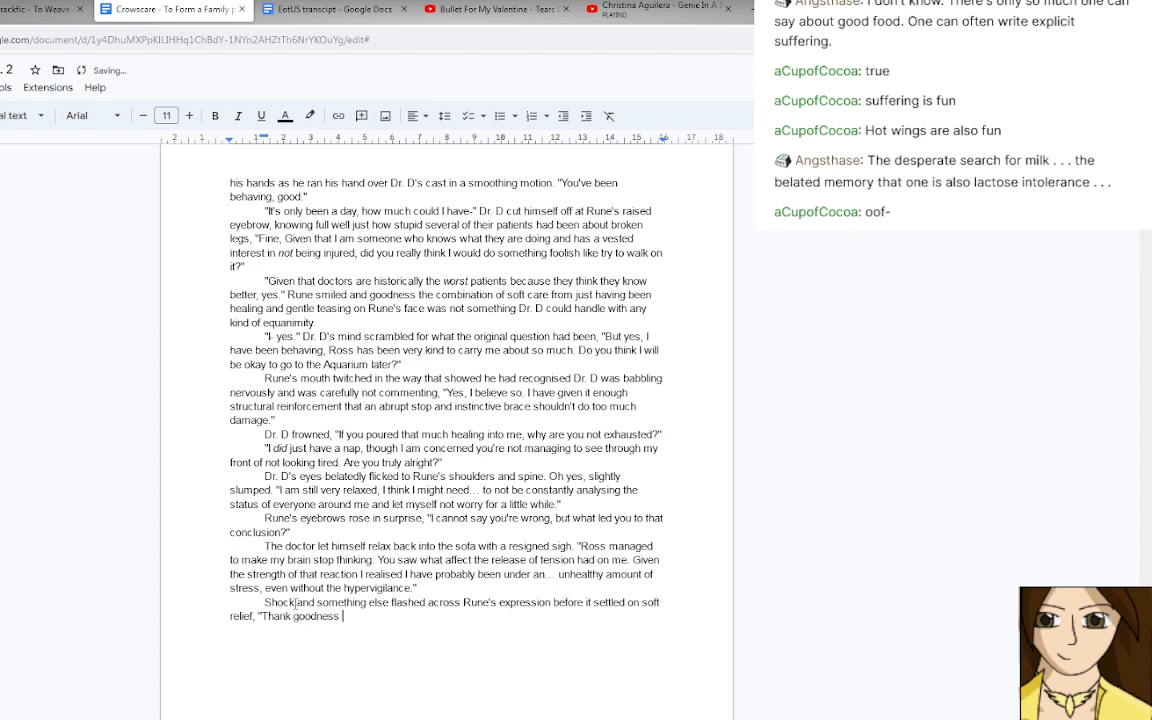
key("BackSpace")
key("BackSpace")
key("BackSpace")
key("BackSpace")
key("BackSpace")
key("BackSpace")
key("BackSpace")
key("BackSpace")
key("BackSpace")
key("BackSpace")
key("BackSpace")
type("k goodness that you finally realised.")
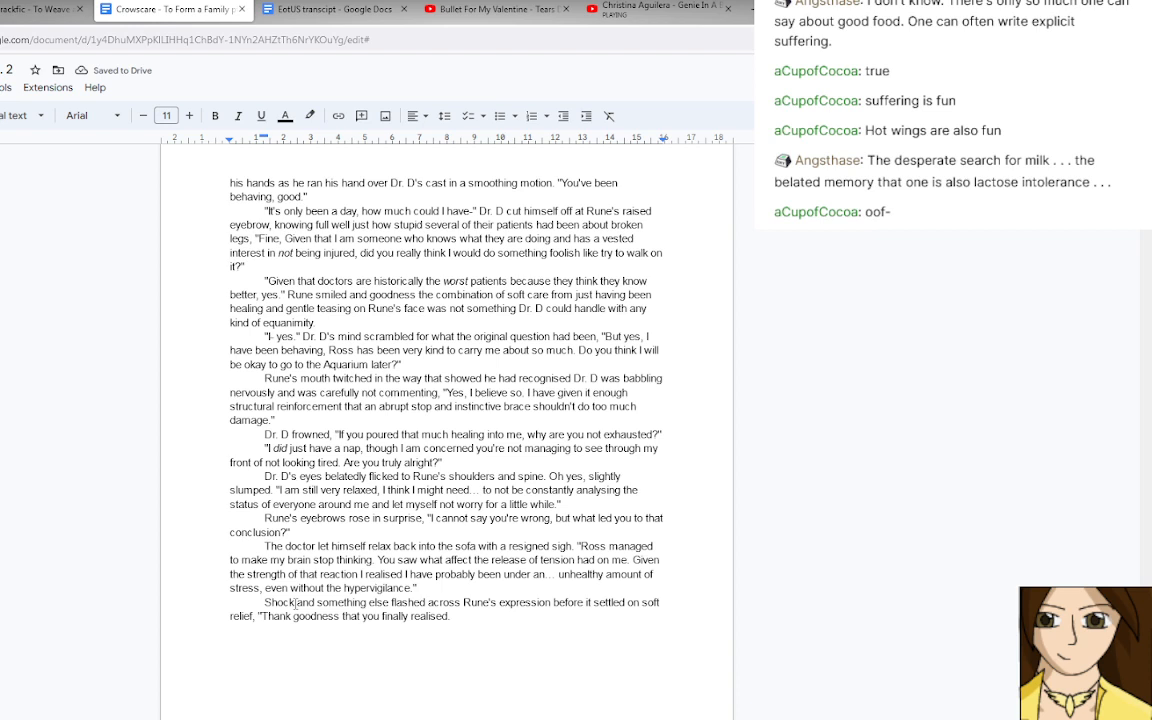
type(" Will you let us")
key("BackSpace")
key("BackSpace")
key("BackSpace")
key("BackSpace")
key("BackSpace")
key("BackSpace")
key("BackSpace")
key("BackSpace")
key("BackSpace")
key("BackSpace")
key("BackSpace")
key("BackSpace")
key("BackSpace")
key("BackSpace")
key("BackSpace")
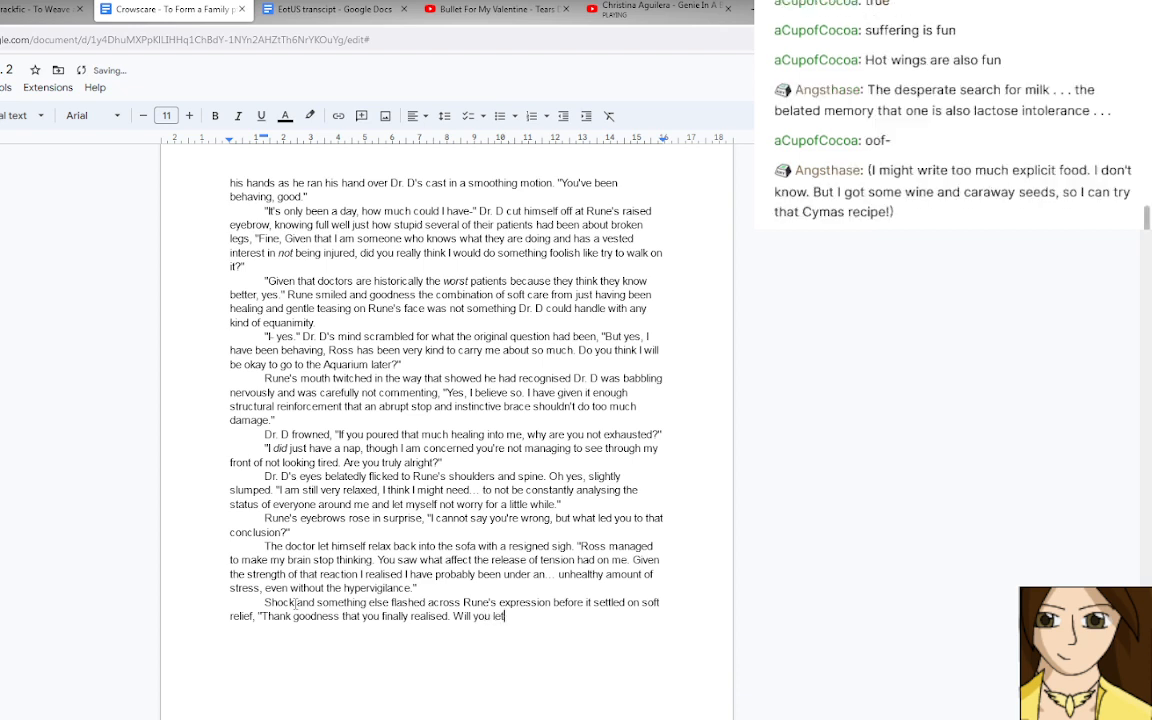
Continue Rune's reply with "Does this mean that you'll let us look after you?" and close the quotation.
type("Does this mean th")
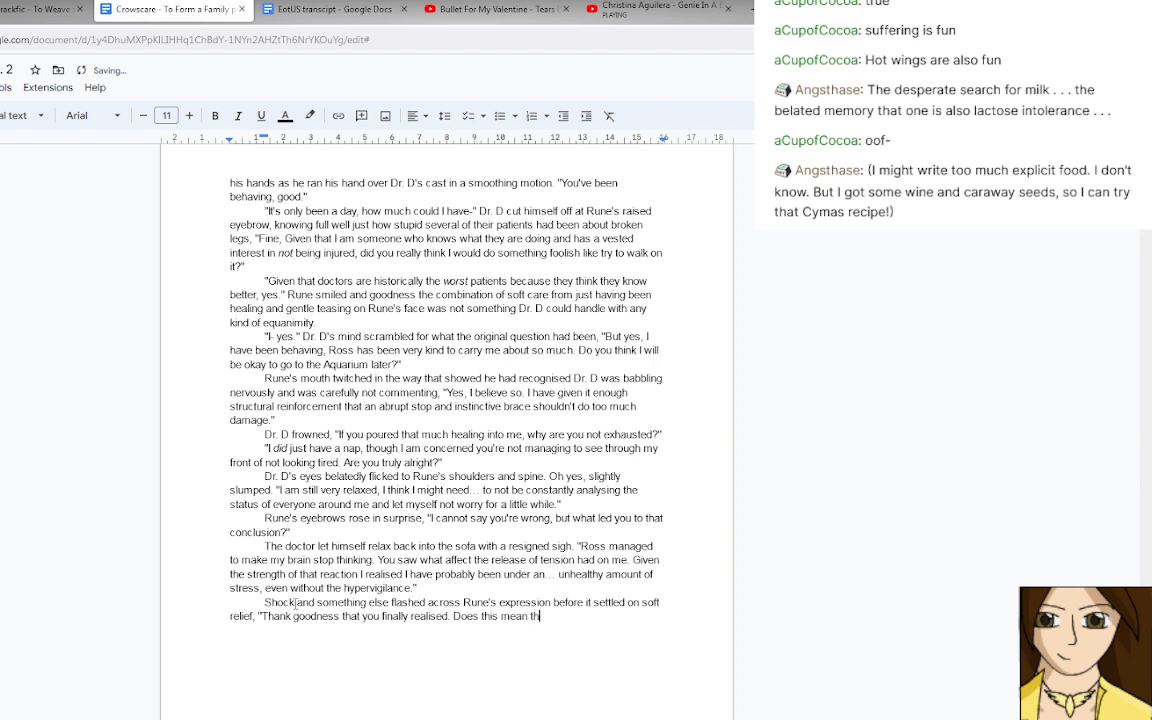
type("at you'll let us look after you?\"")
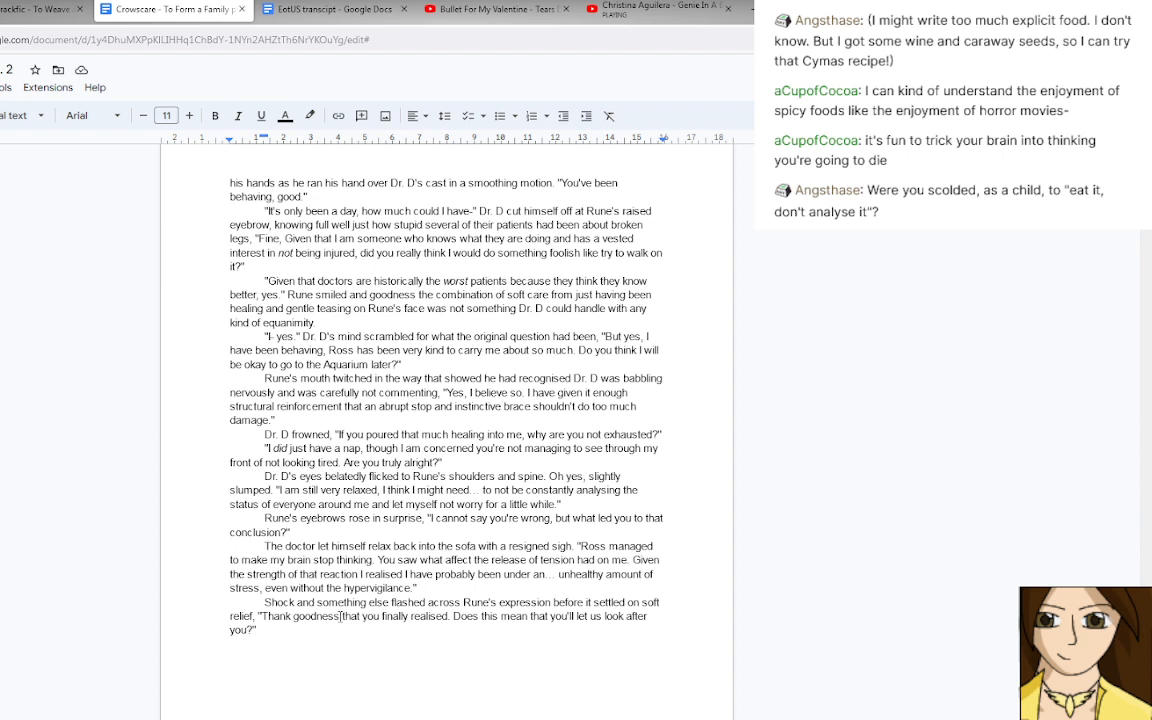
Replace "that" after "Thank goodness" in Rune's reply with a comma.
double_click(344, 616)
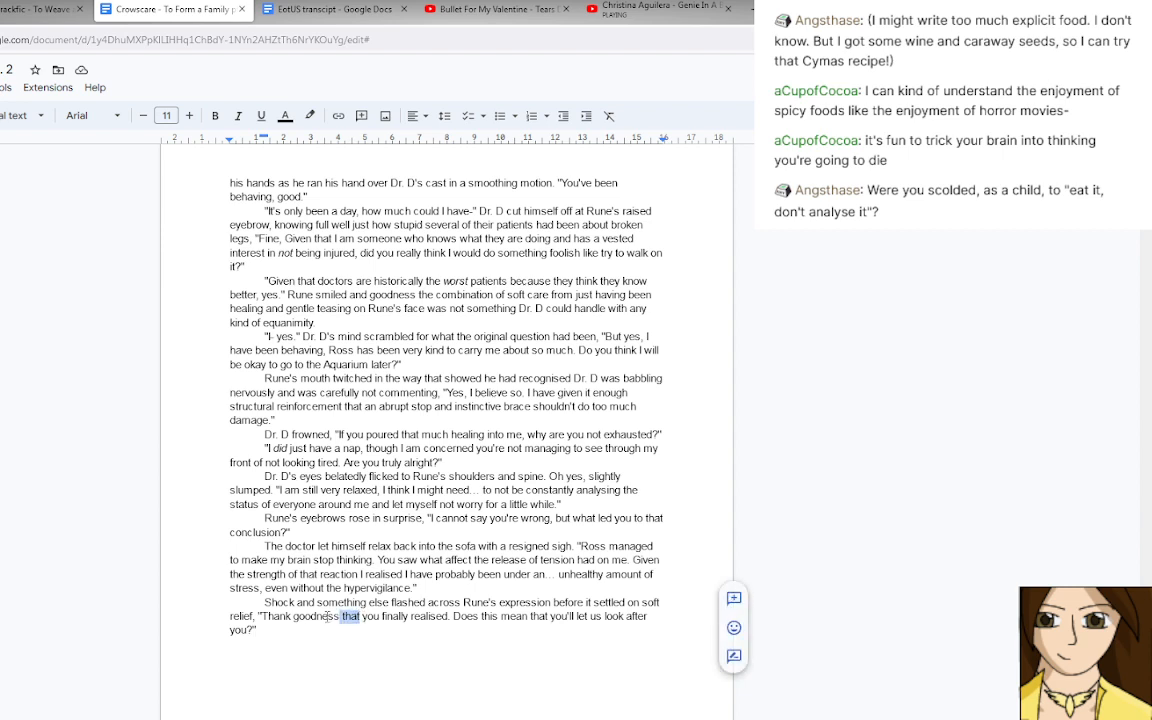
type(",")
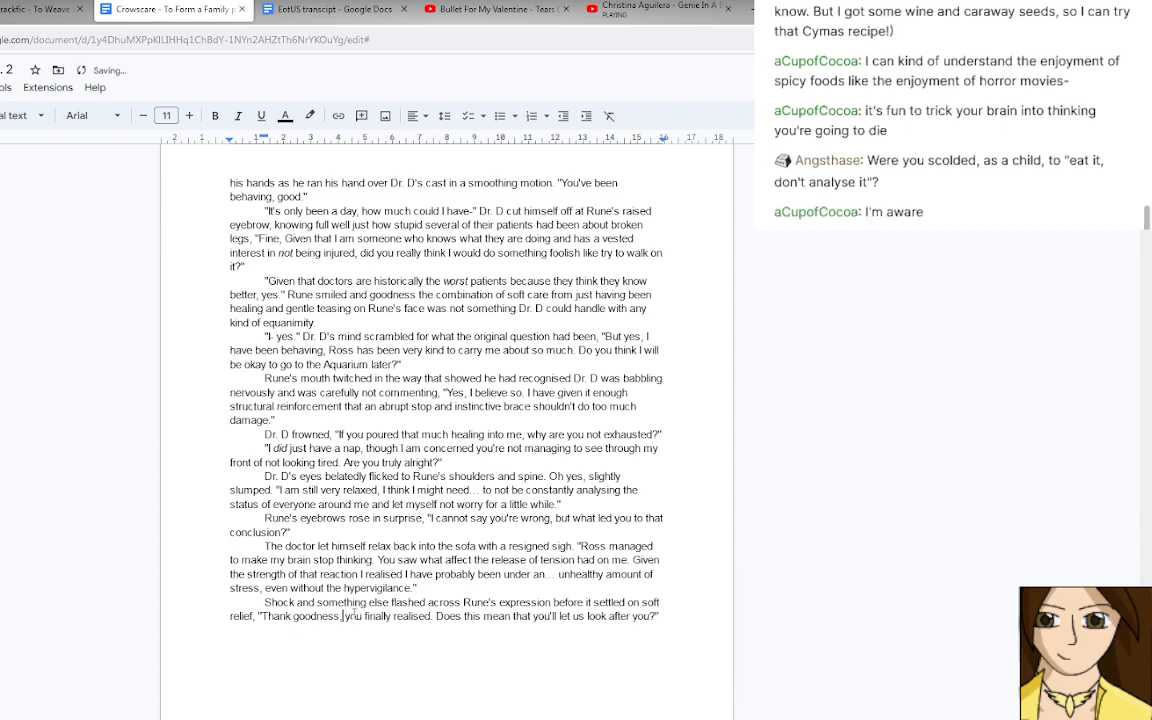
left_click_drag(347, 618, 431, 617)
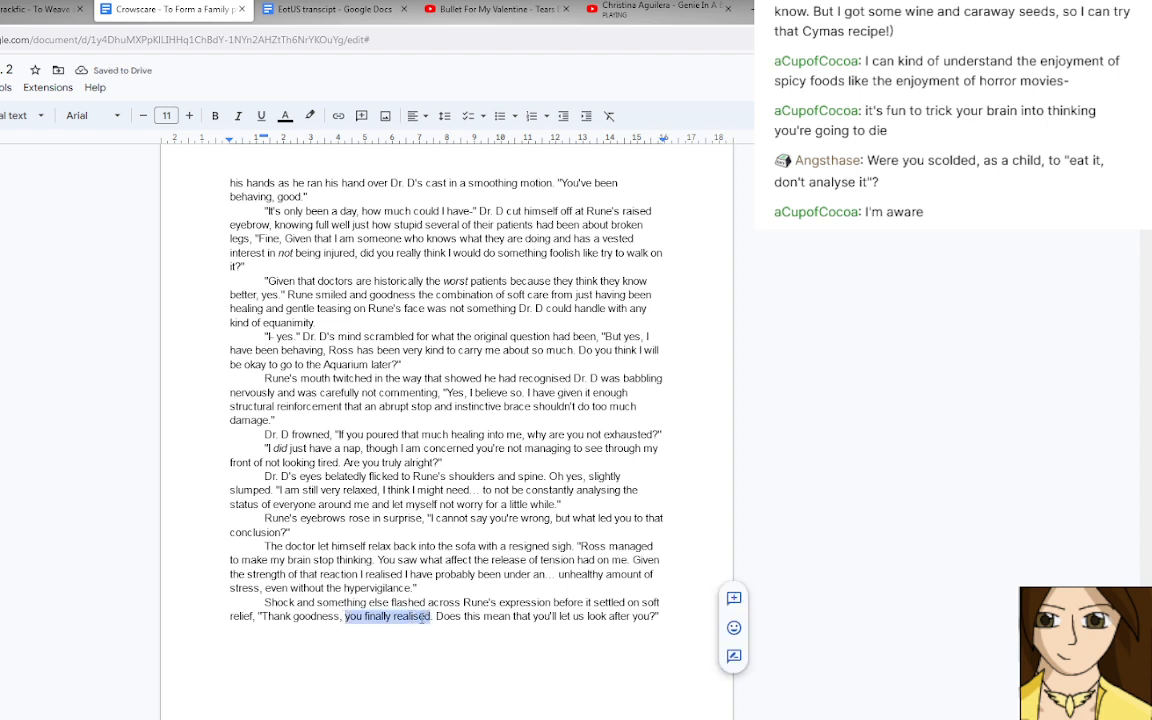
key("shift+Left")
Insert "We were really quite worried about you." after "you finally realised." in Rune's reply.
left_click(432, 617)
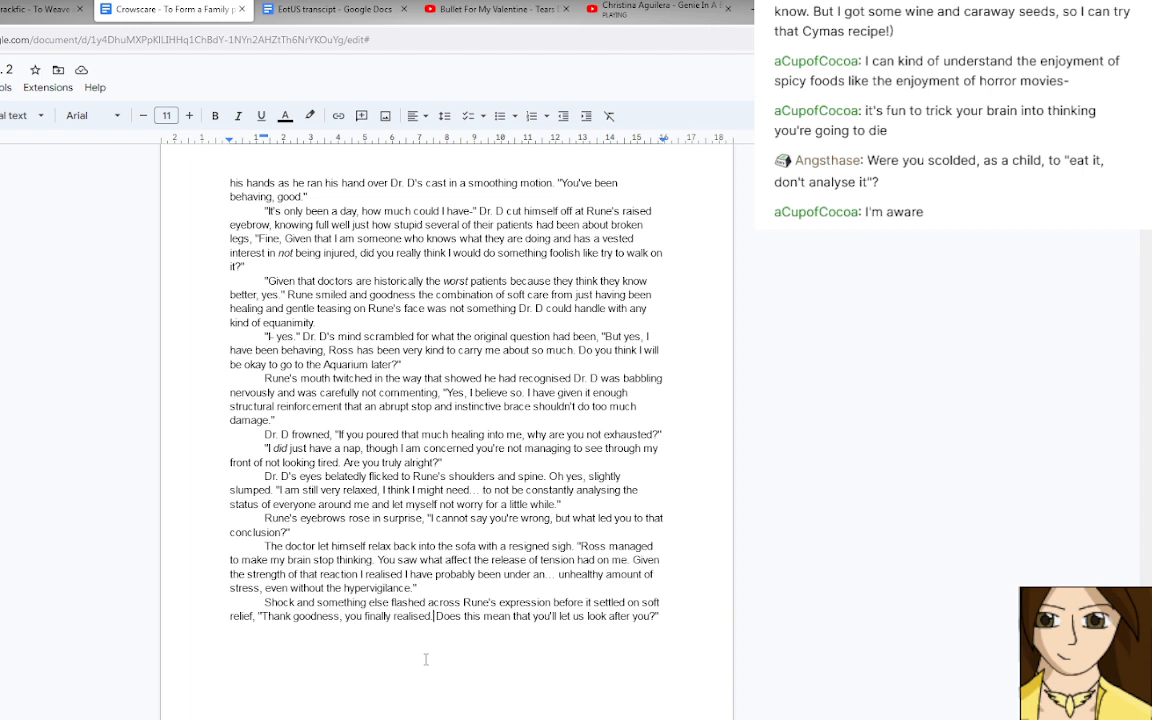
type("We ")
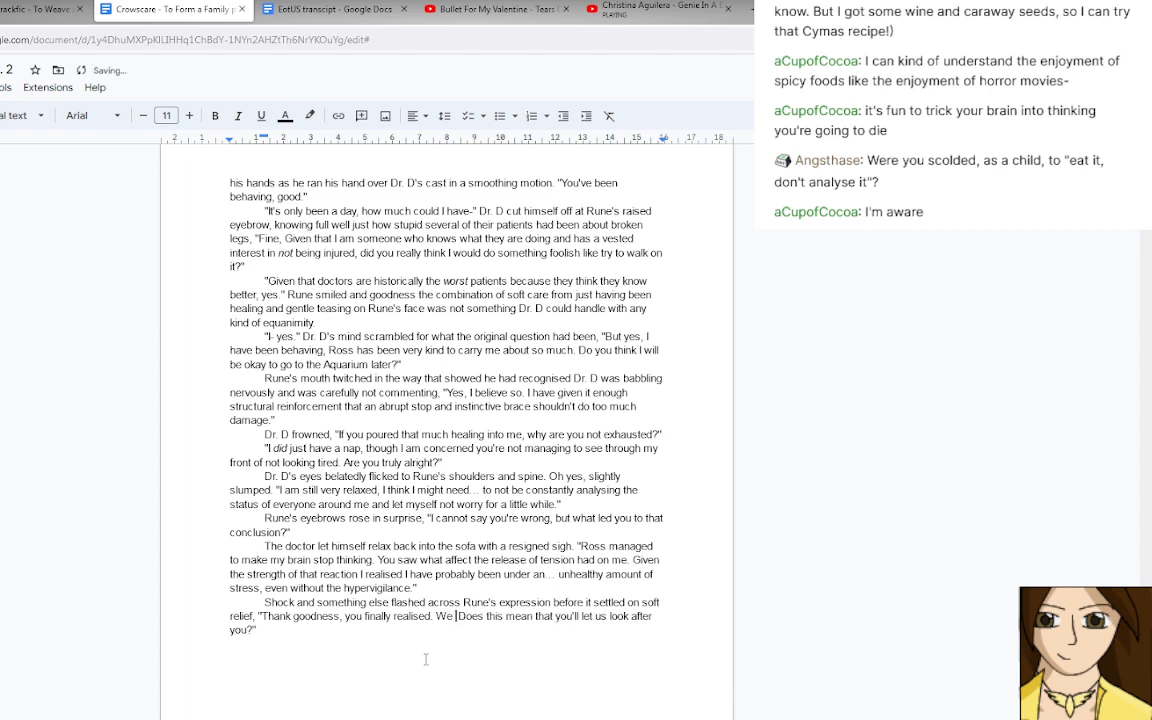
type("were really g")
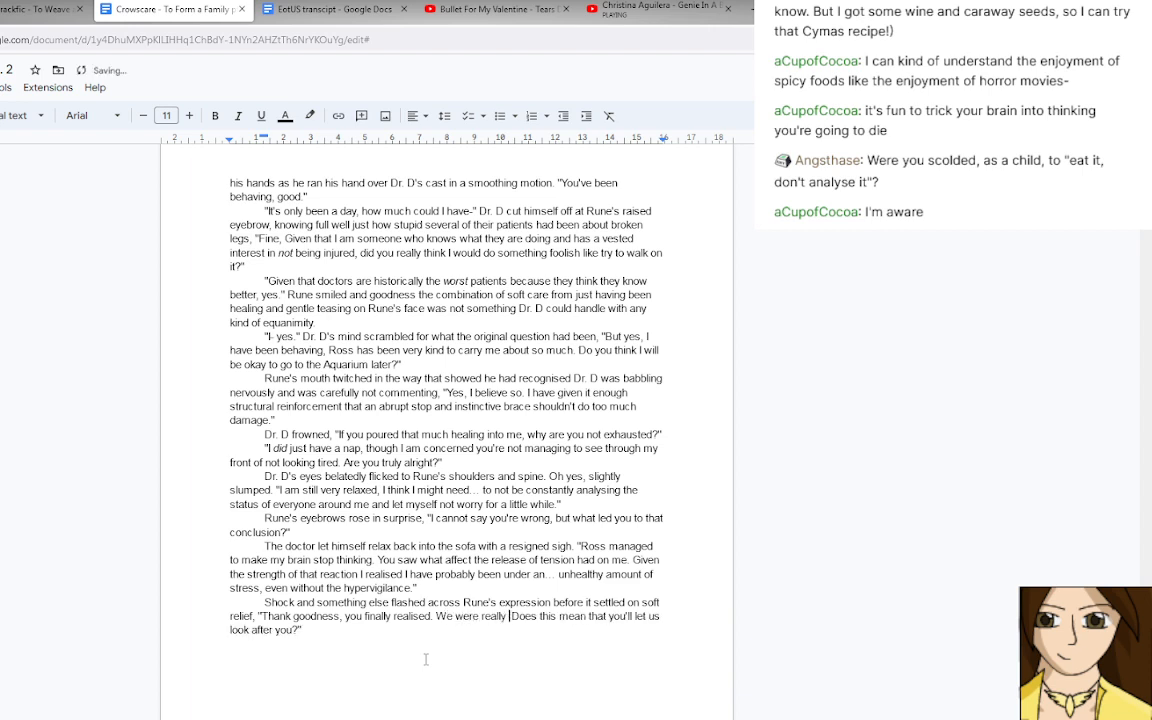
type("uite worried")
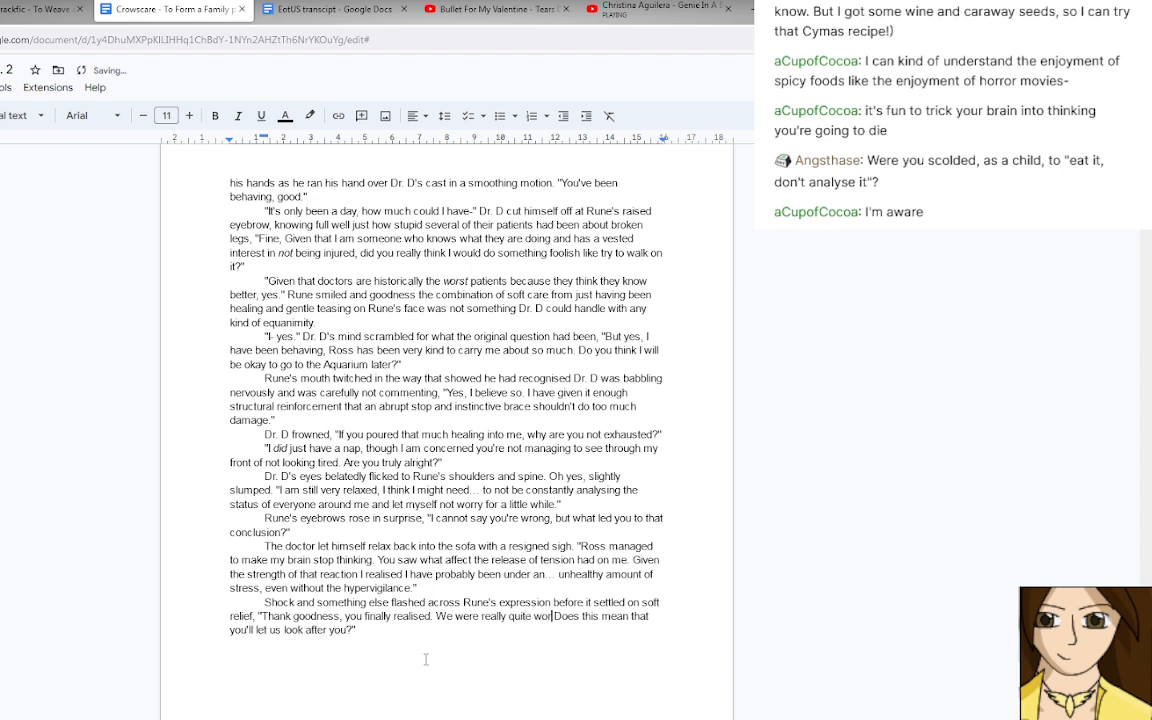
type(" about you.")
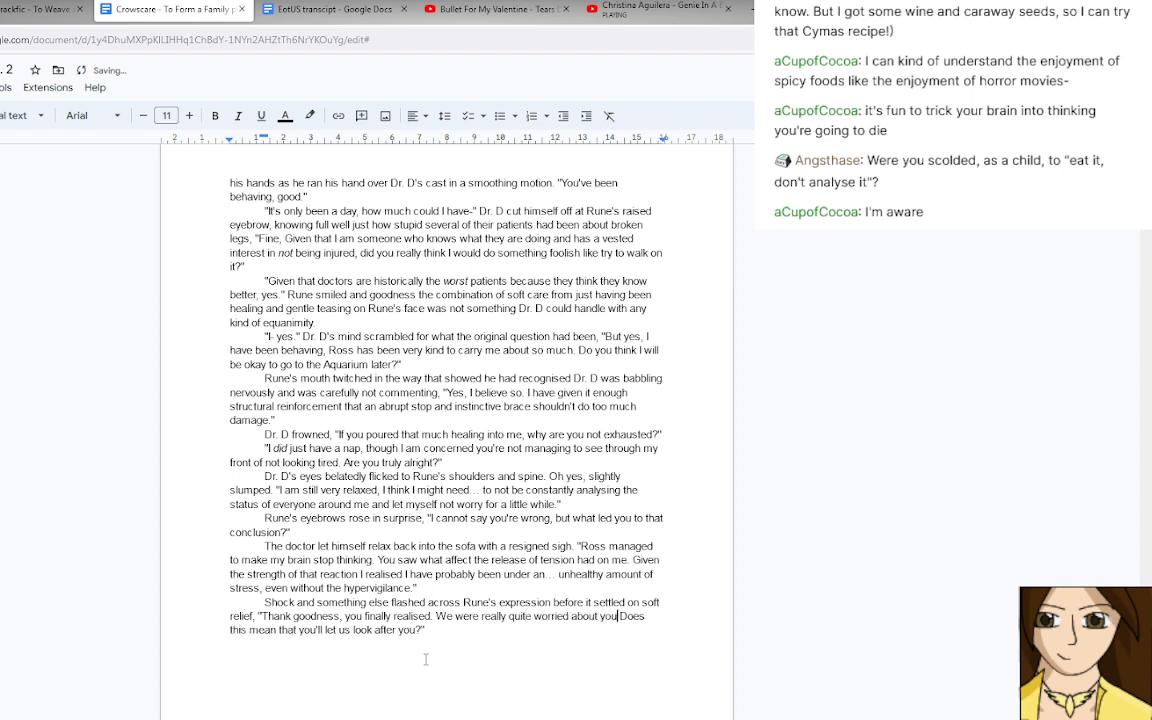
Begin a new paragraph with "Dr. D winced" before Rune's question, and delete "really quite" from the line above.
key("Return")
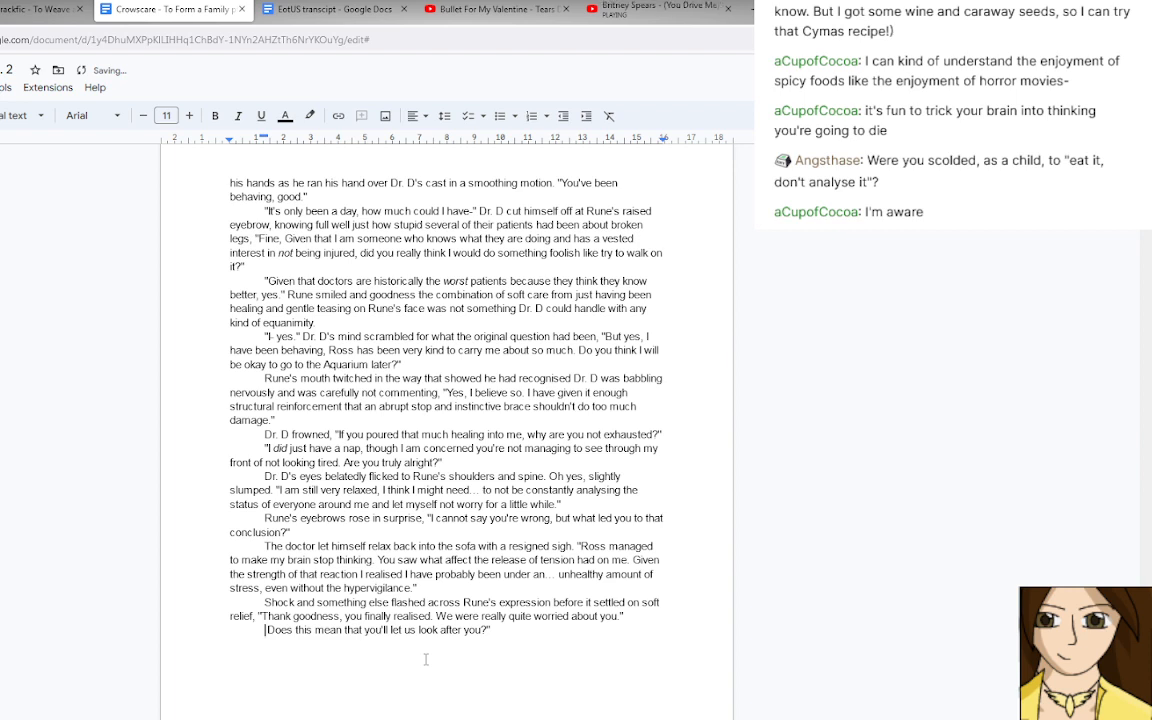
type("Dr. D win")
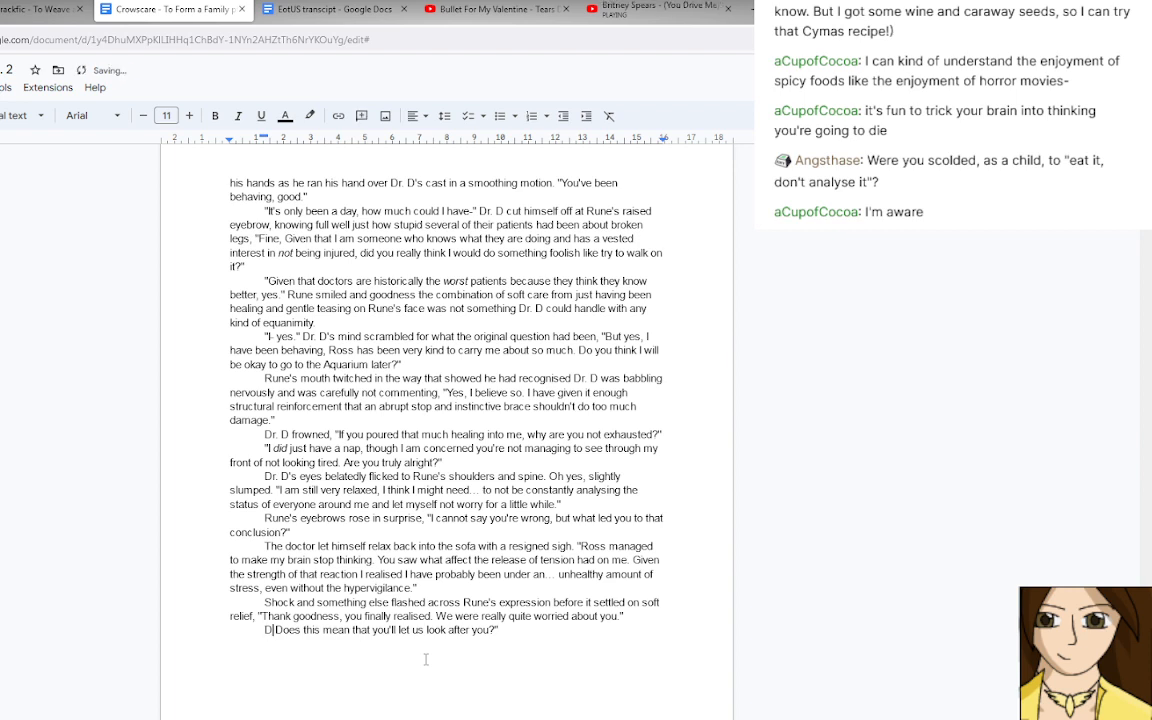
type("ced")
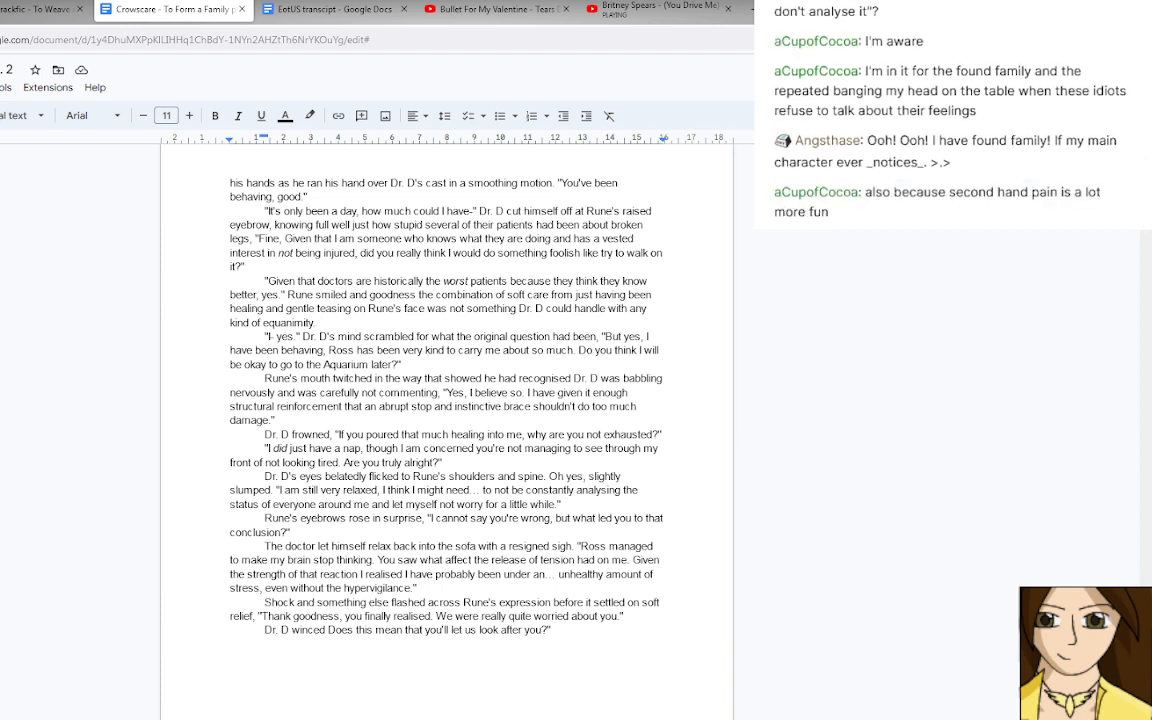
left_click_drag(481, 616, 535, 616)
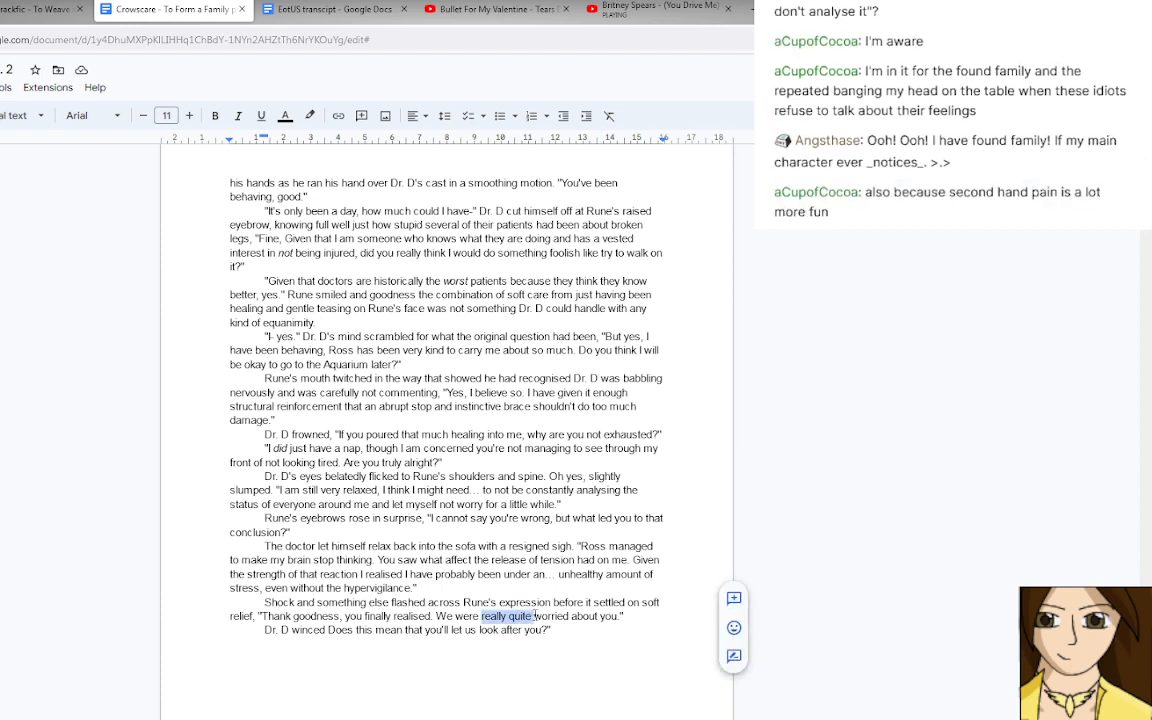
key("BackSpace")
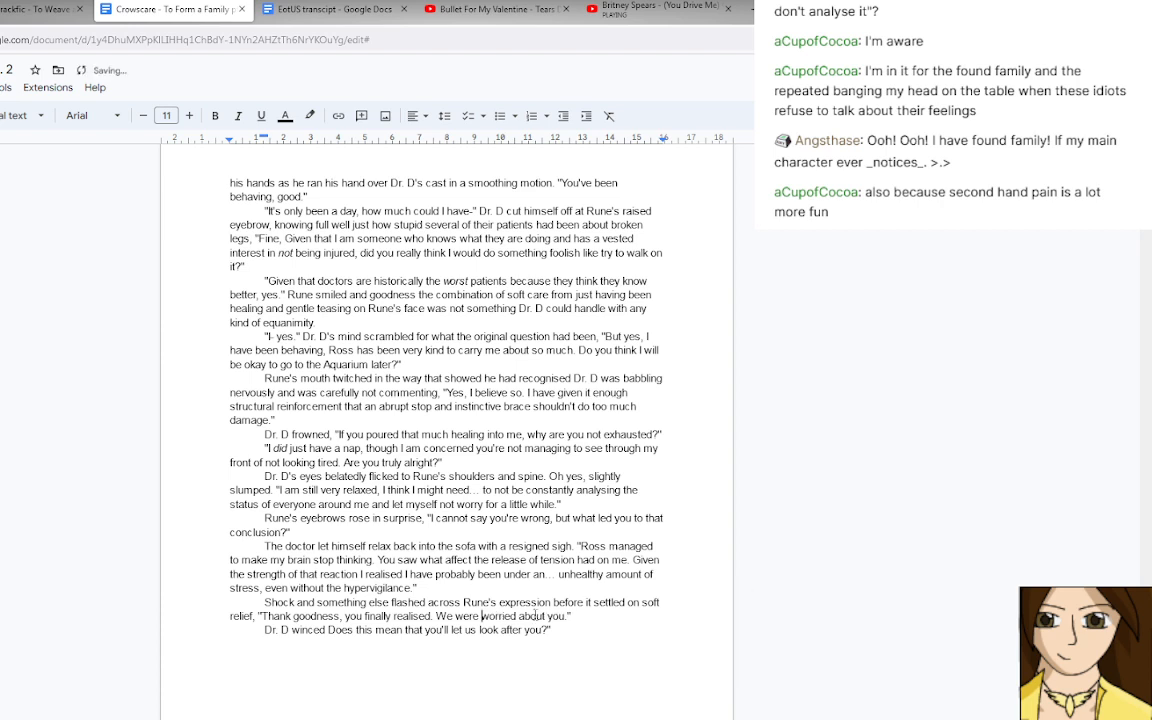
Complete the doctor's line with ", "How long…?"" and put Rune's question in its own paragraph below.
left_click(325, 630)
type(", \"")
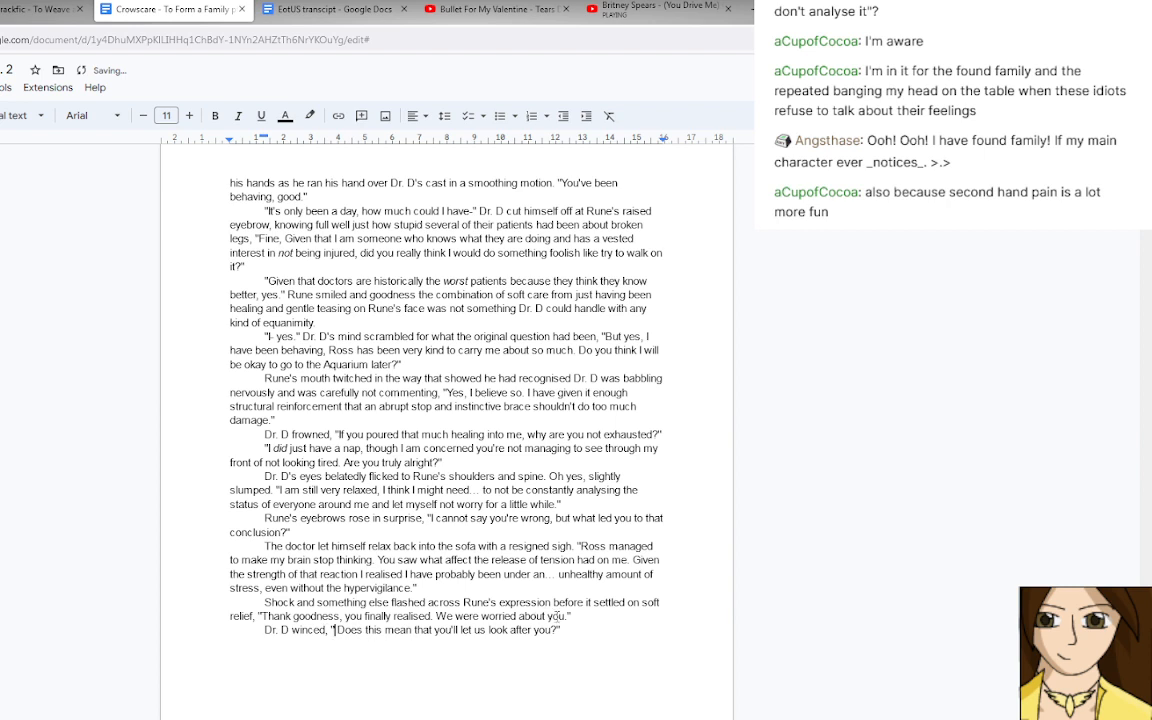
key("Return")
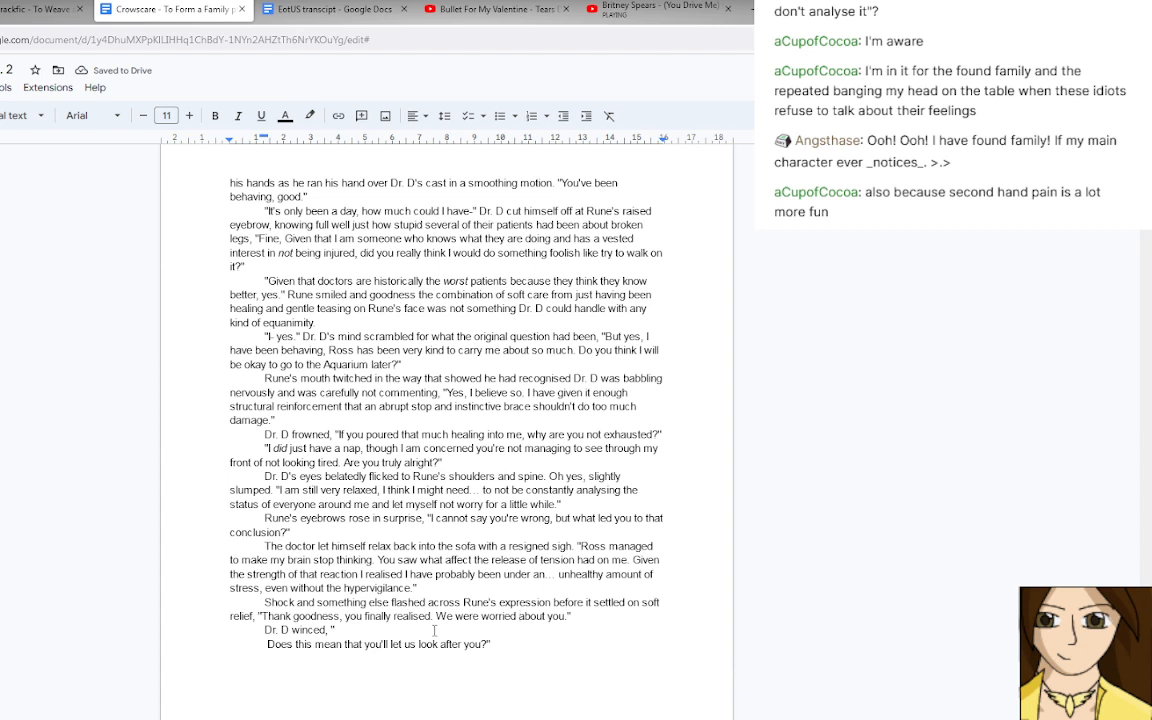
left_click(352, 631)
type("How long...")
type("?\"")
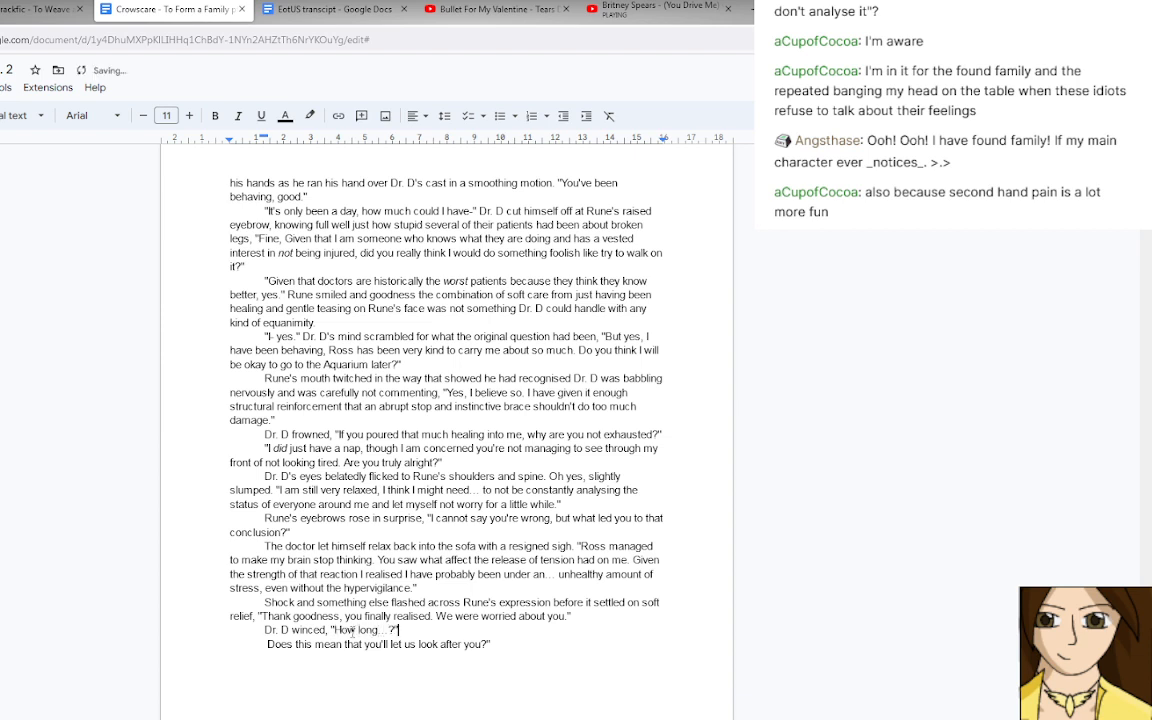
key("Right")
Write Rune's answer before his question: "Several months, especially when you showed no sign of slowing down even when you got here.".
type("\"Several ")
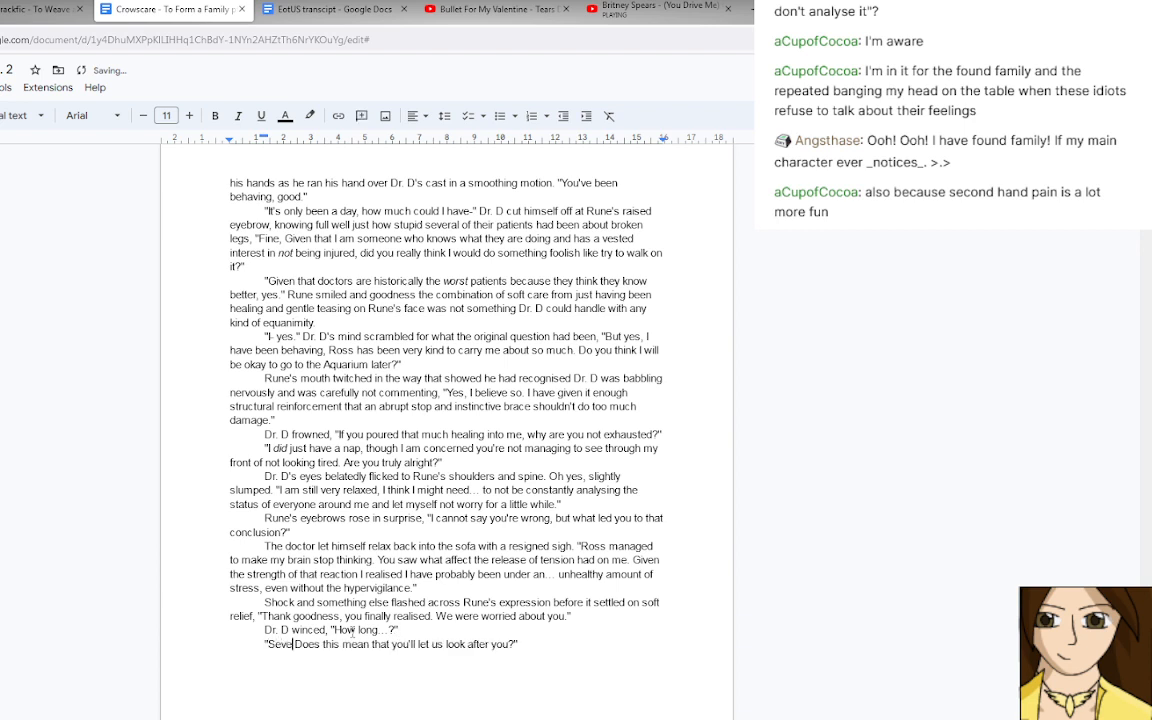
type("months,")
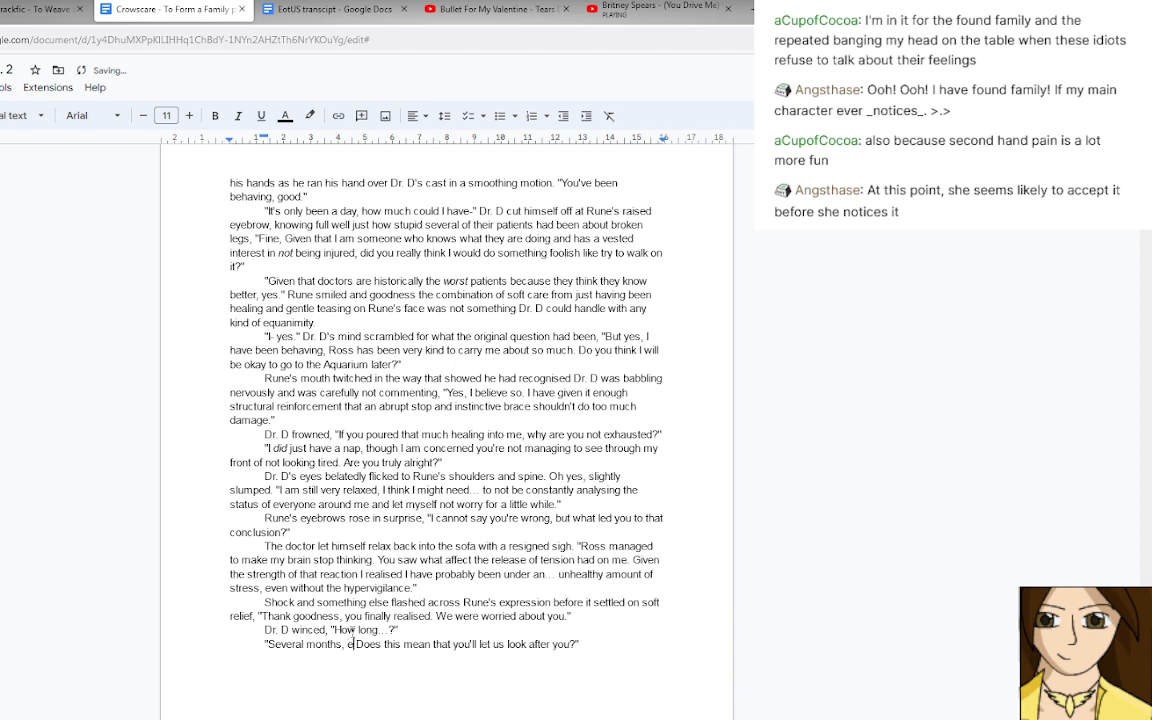
type("especially ")
type("when you sh")
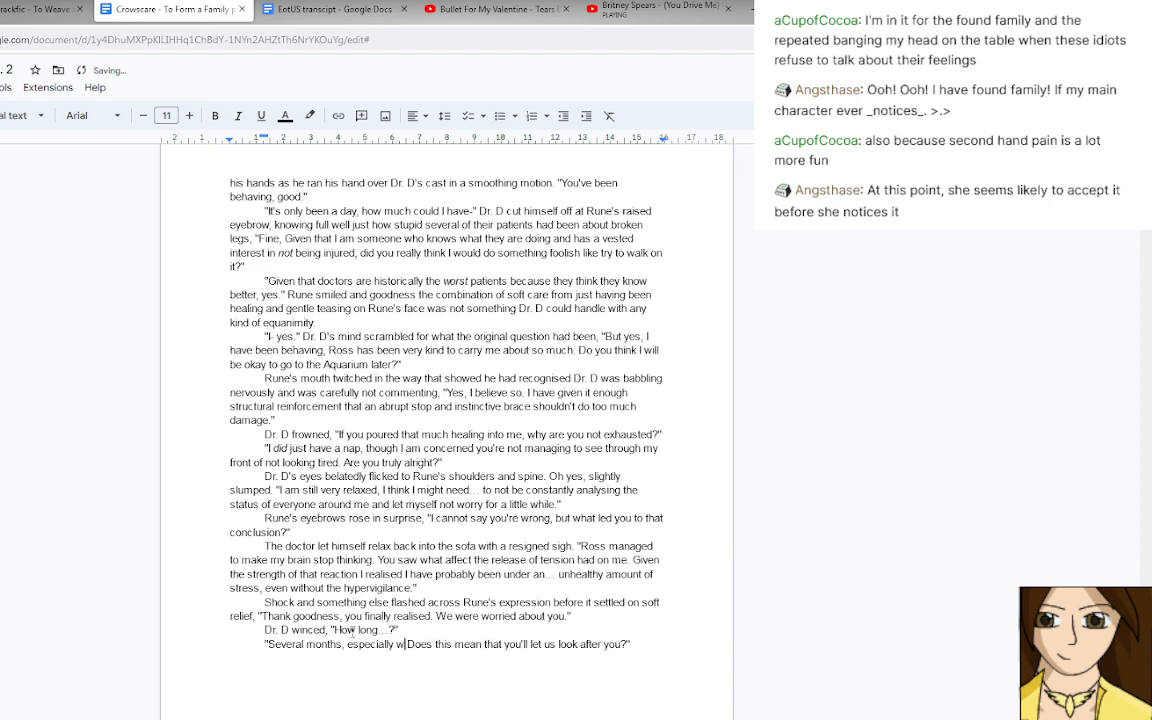
type("owed no s")
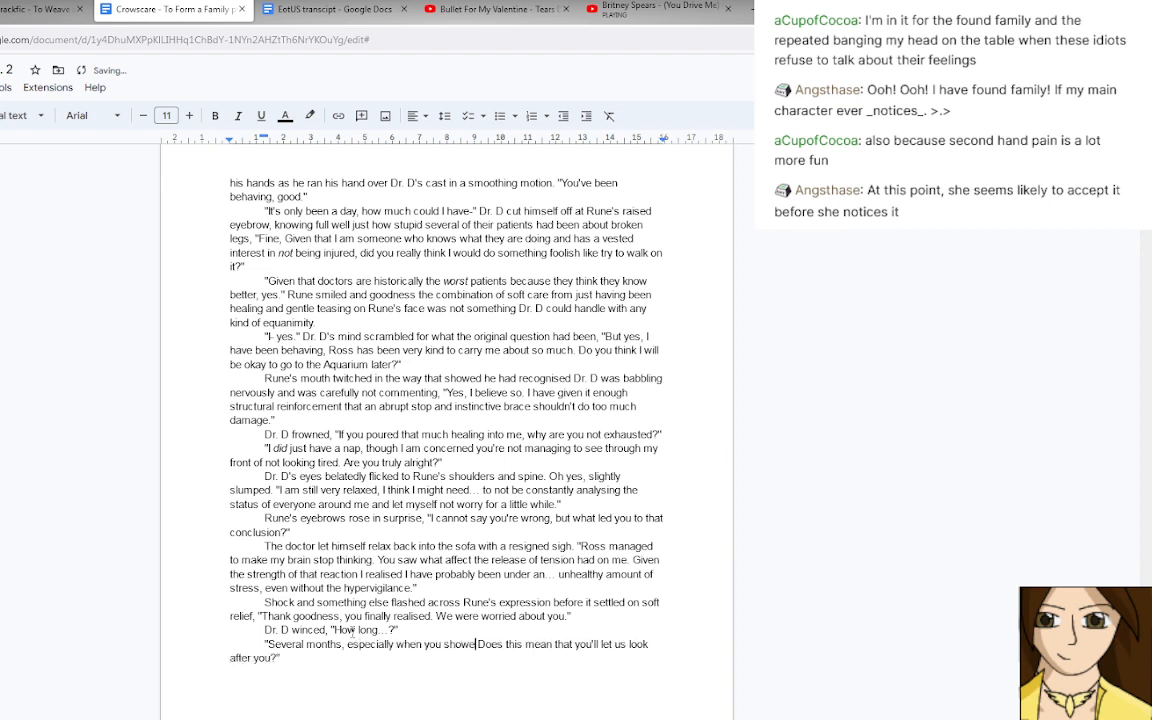
type("ign of slowing ")
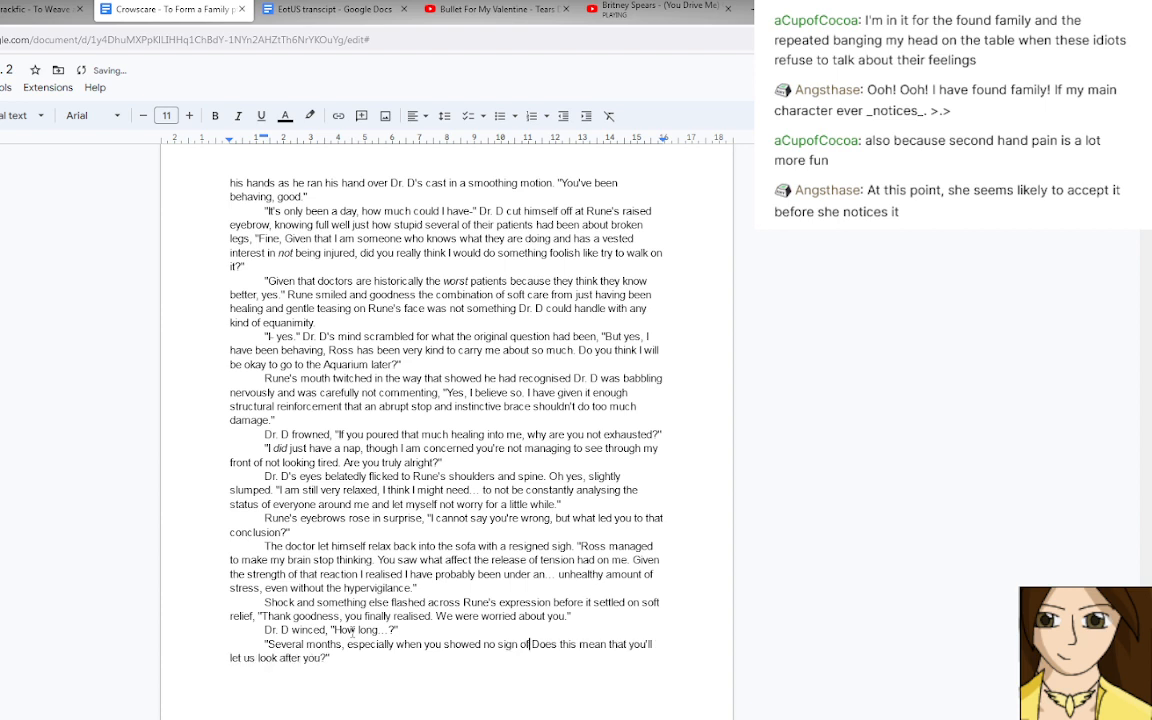
type("down even when")
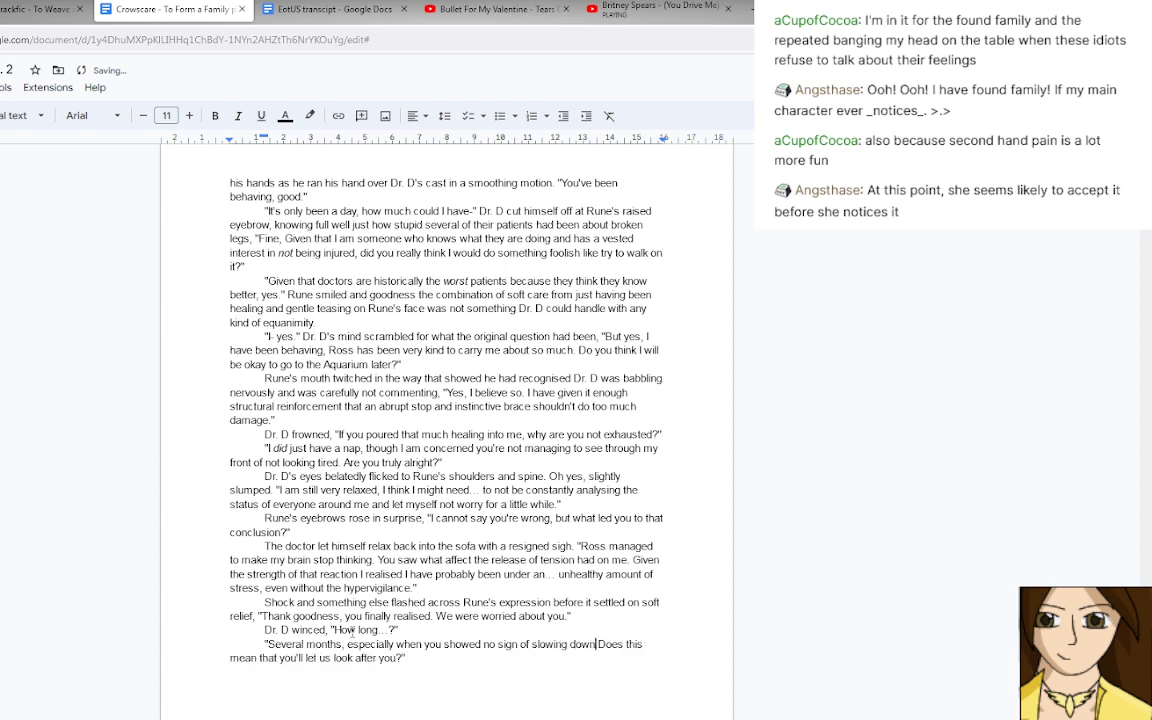
type(" you got here")
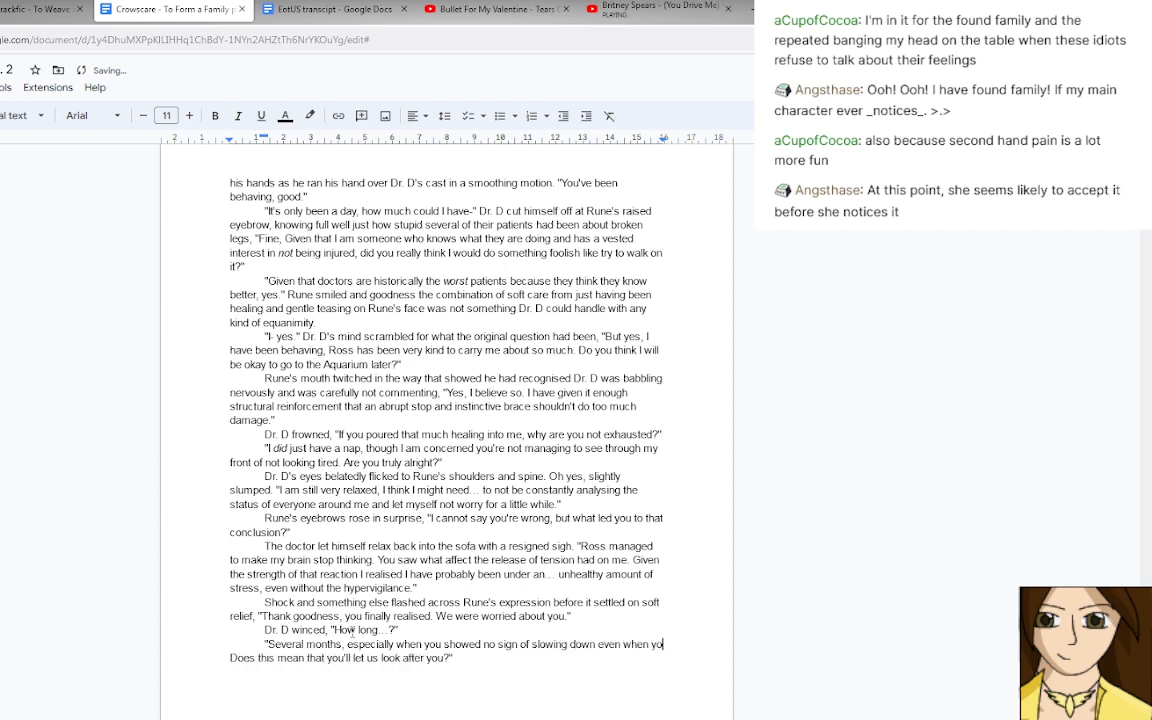
type(".")
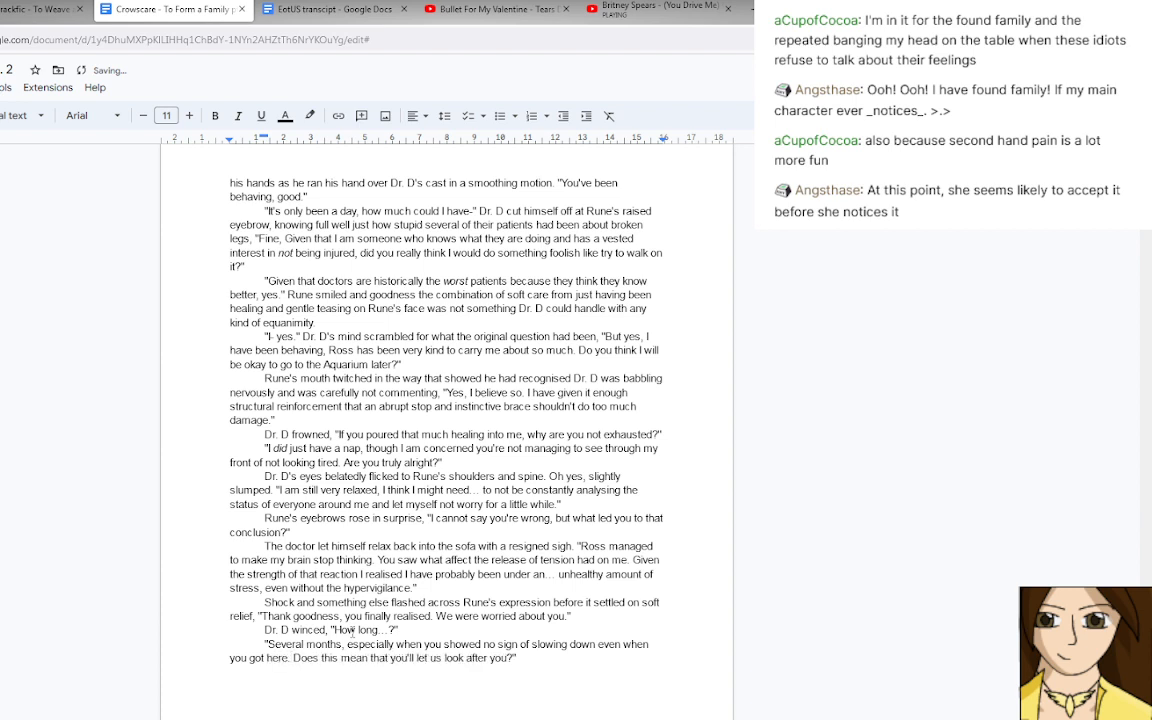
type("\"")
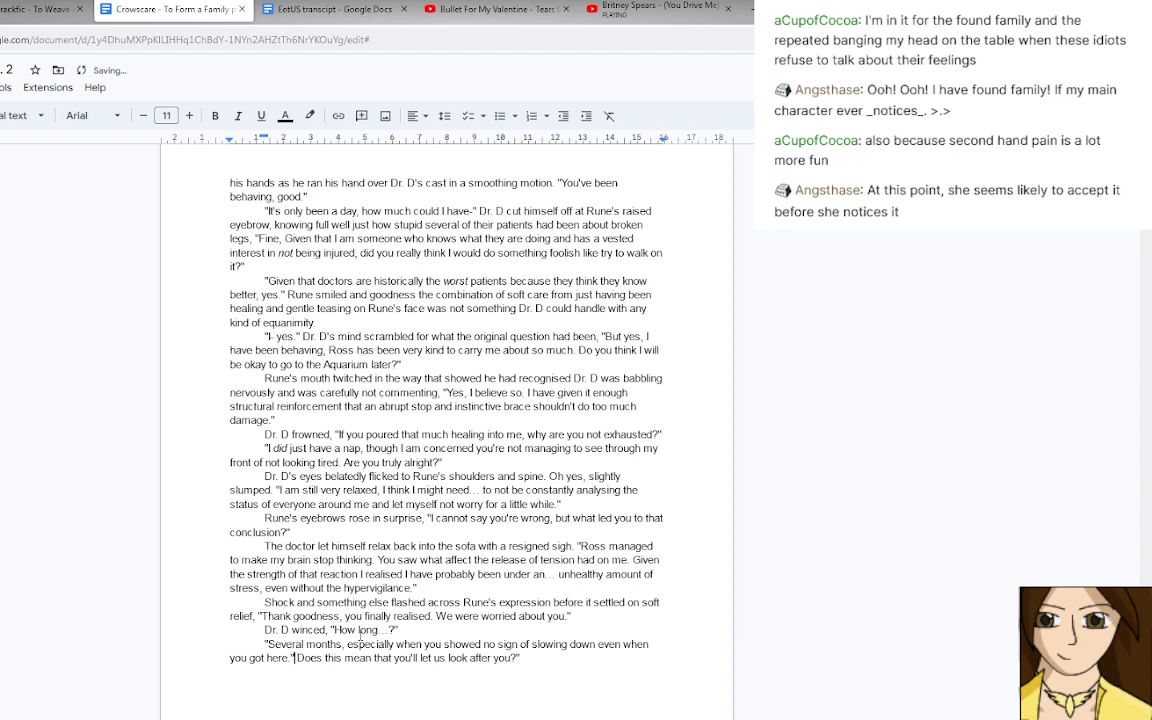
Add "Rune tilted his head, just as concerned as Ross or Zoe," after the answer and open a quotation before "Does this mean".
scroll(351, 637, "up", 1)
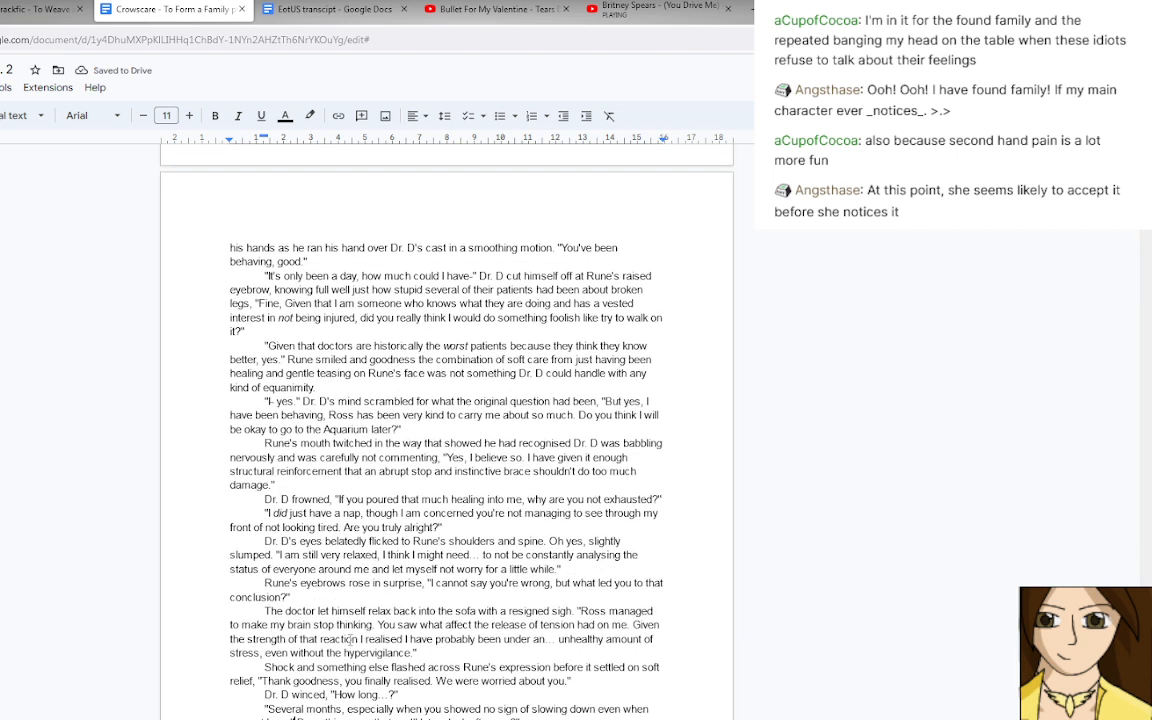
type("Rune")
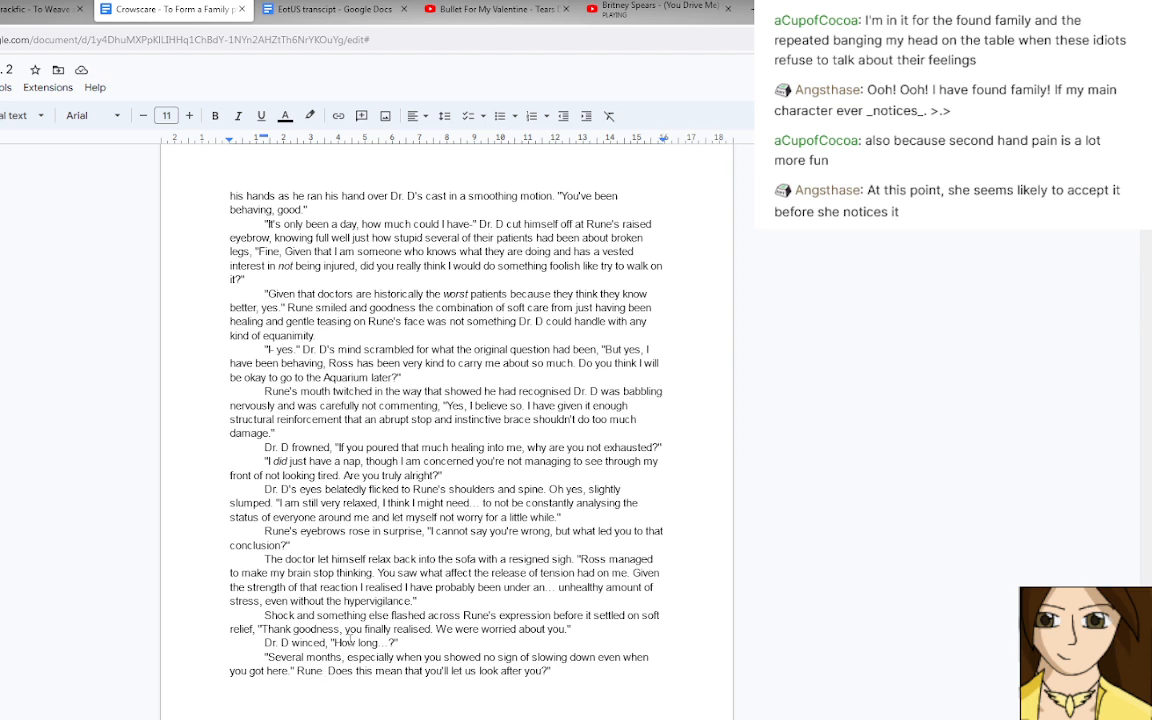
type("tilted ")
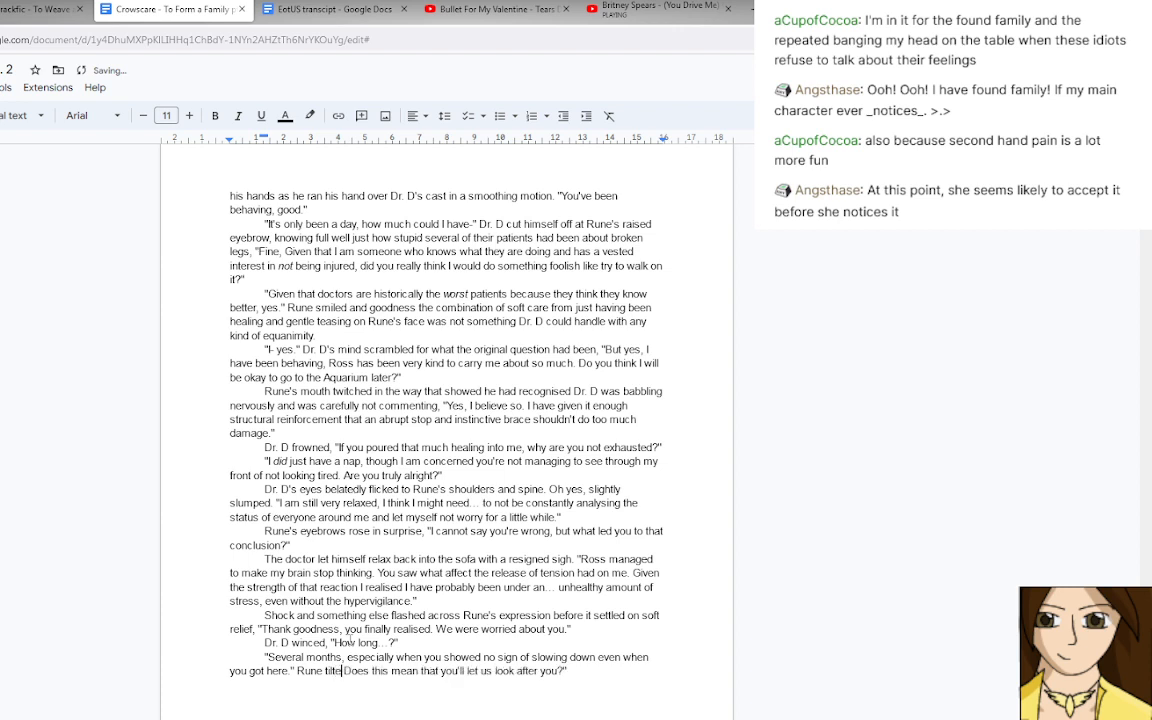
type("his head, just ")
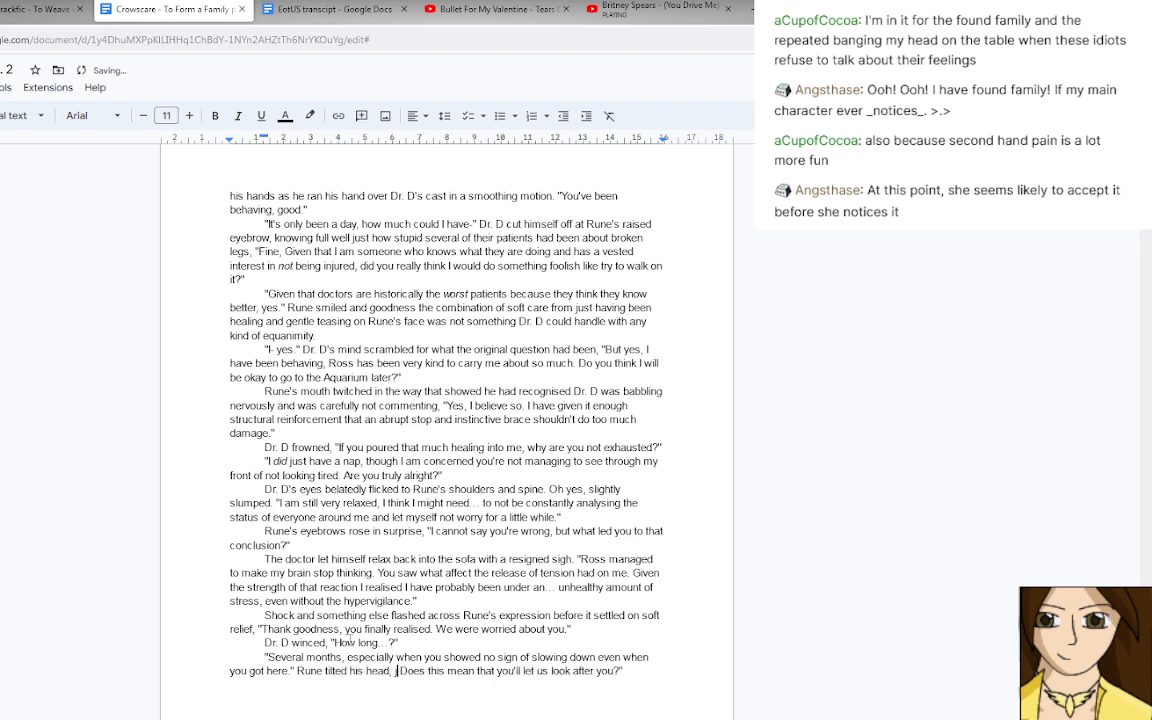
type("as concerne")
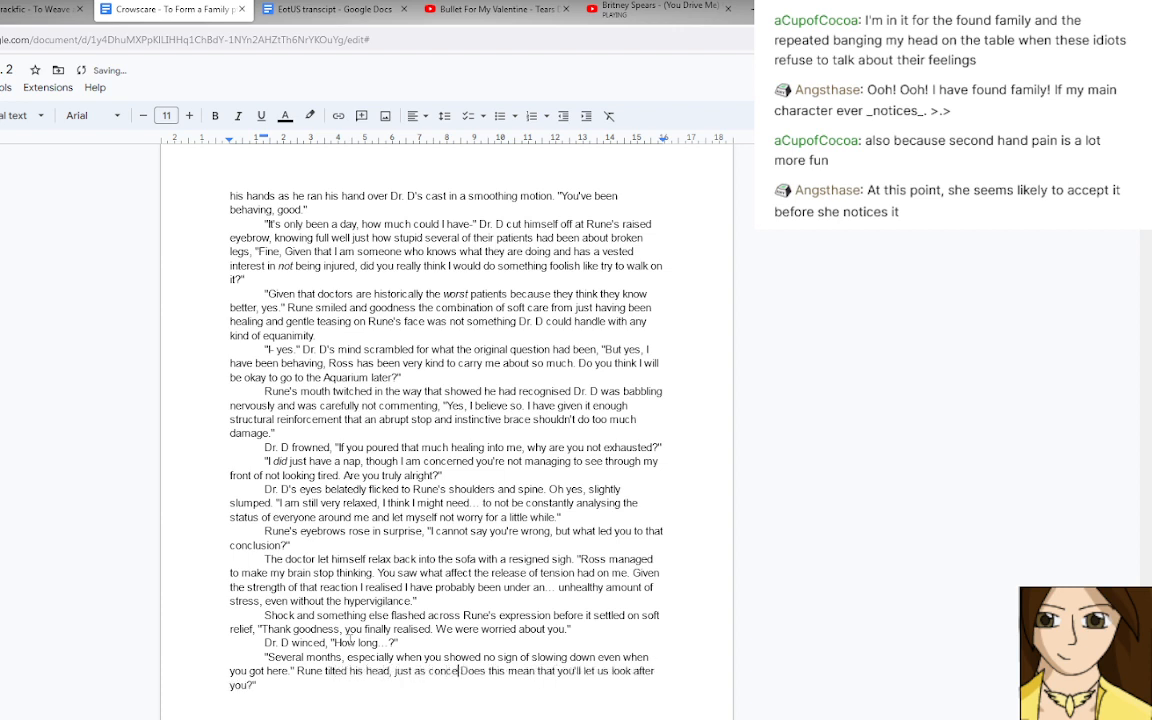
type("d as Ross or")
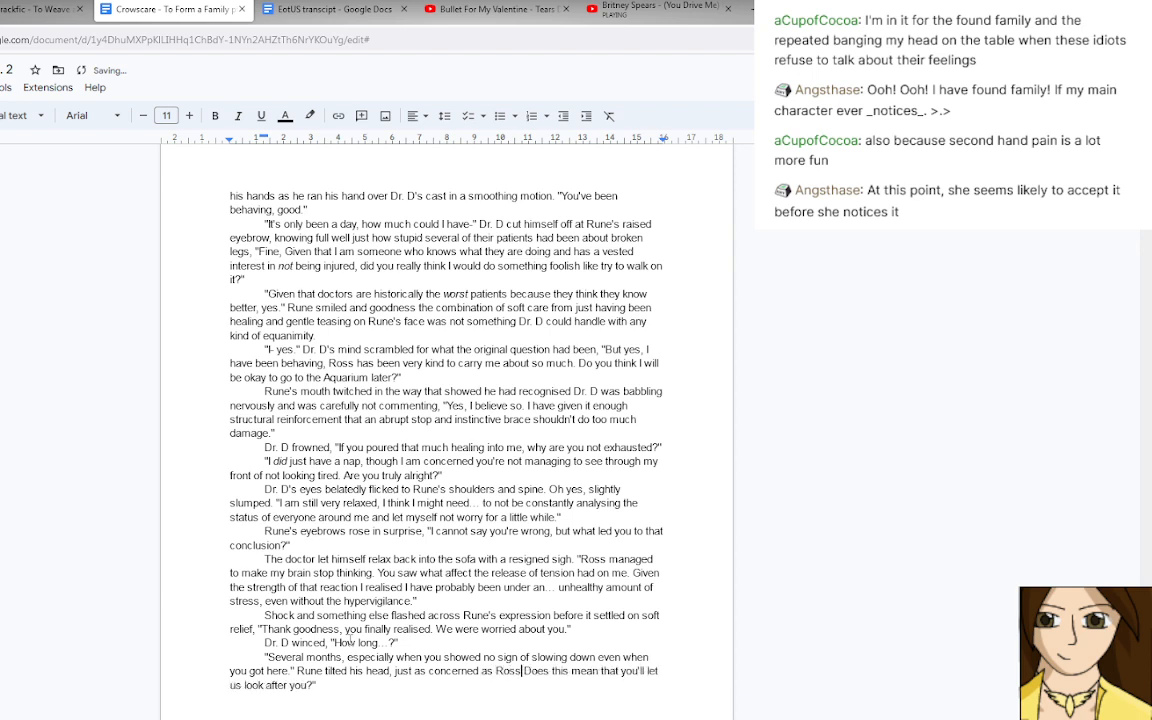
type(" Zoe, \"")
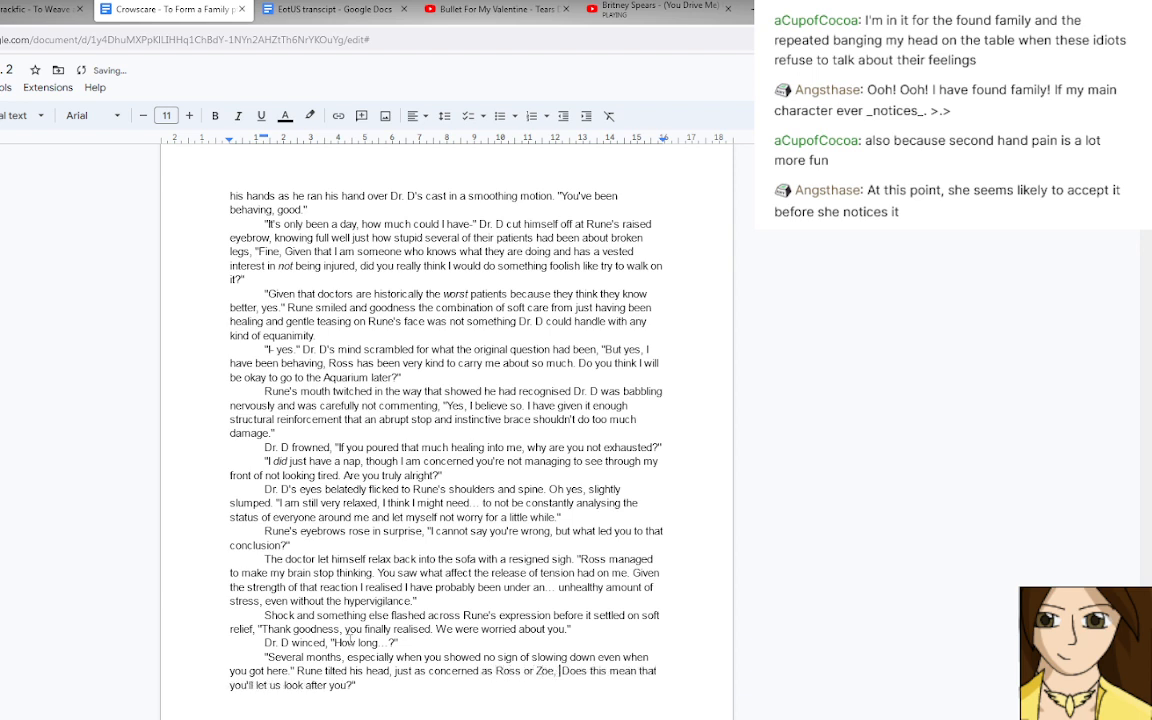
key("Delete")
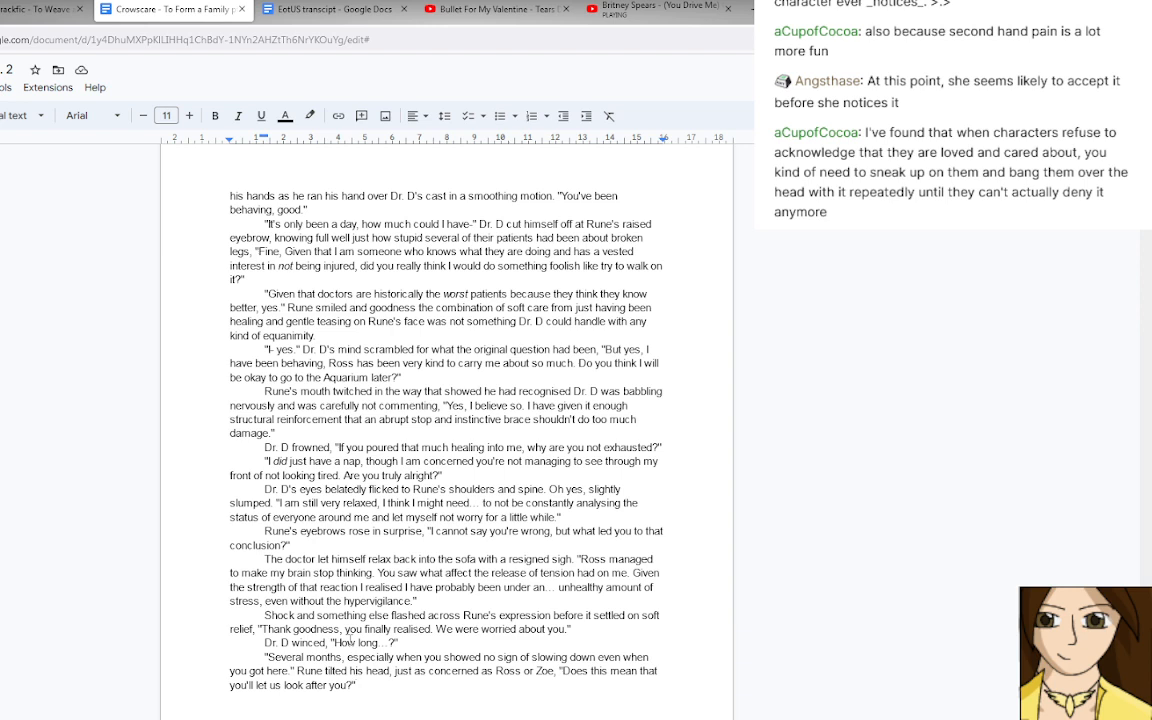
Start a new paragraph below Rune's question about looking after Dr. D.
key("Return")
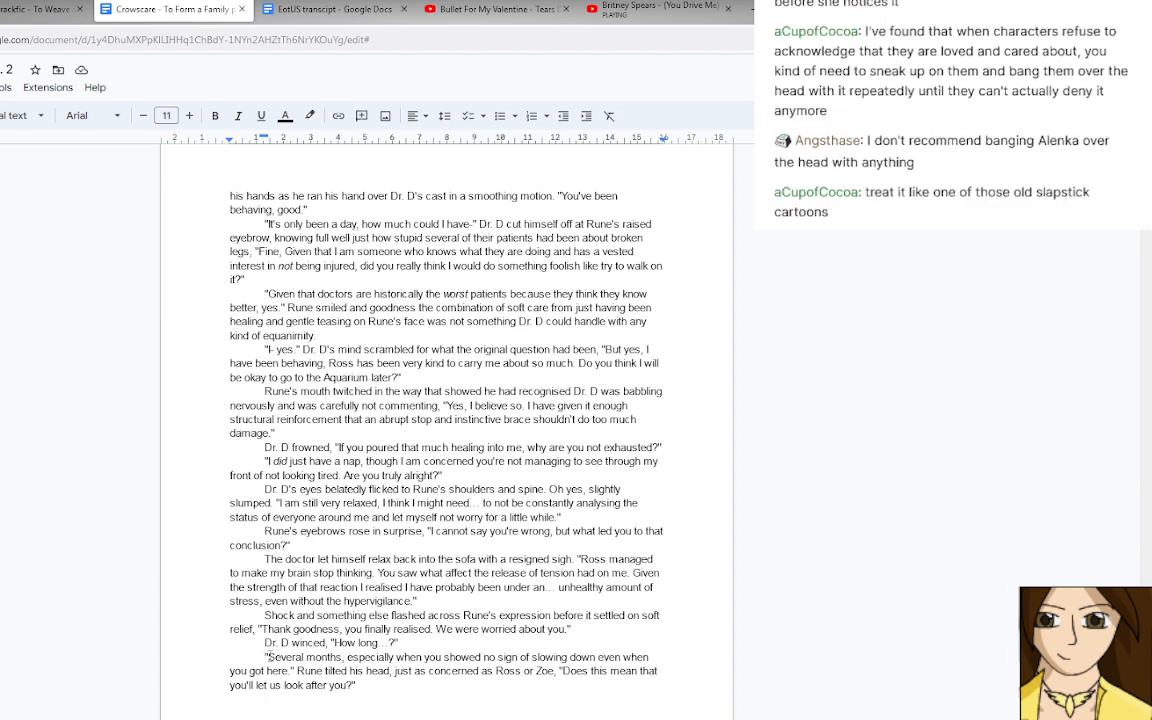
left_click_drag(267, 657, 343, 660)
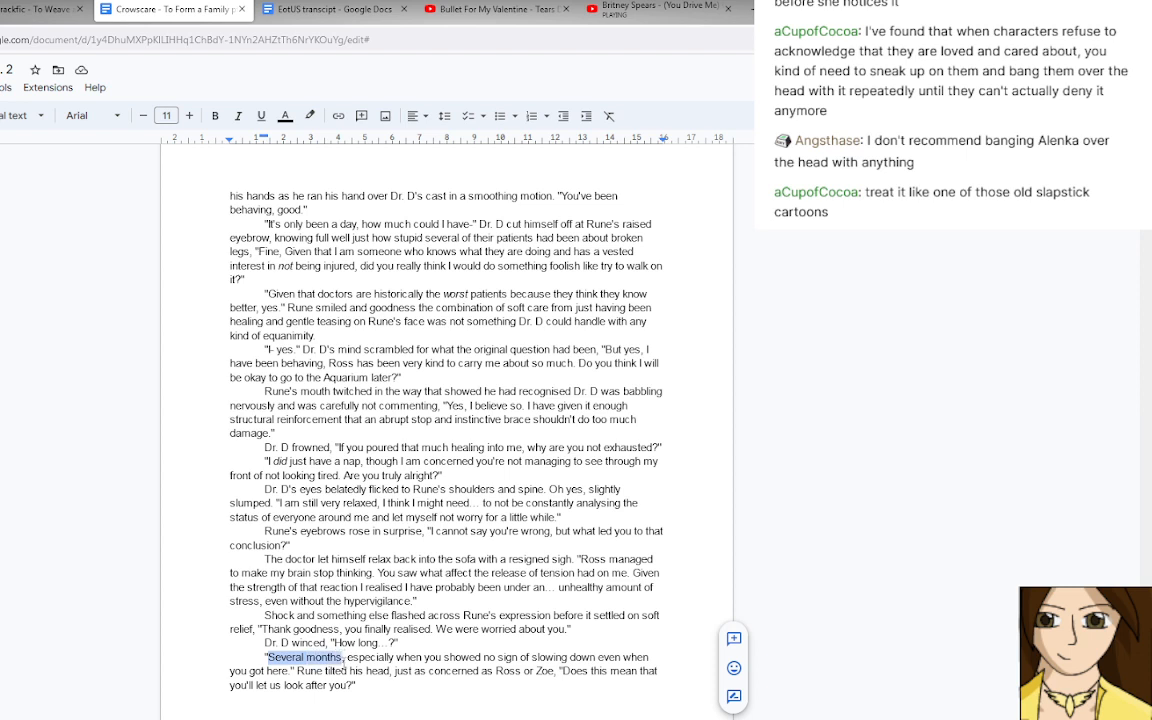
left_click(343, 659)
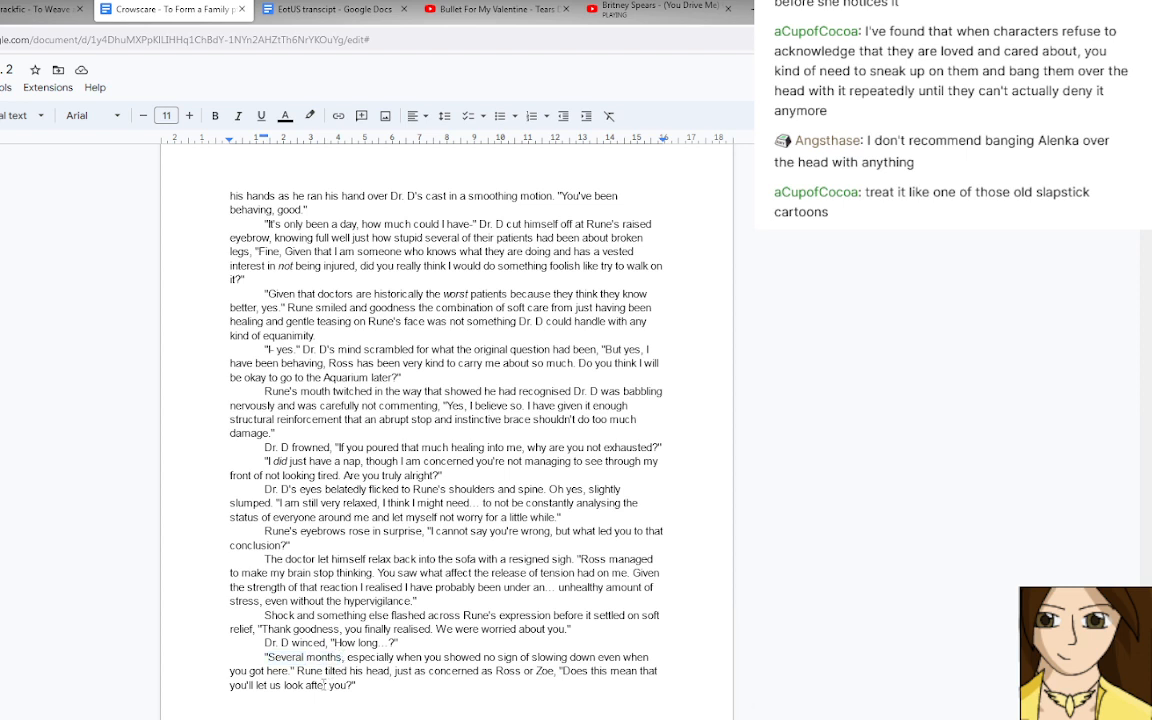
type("eve")
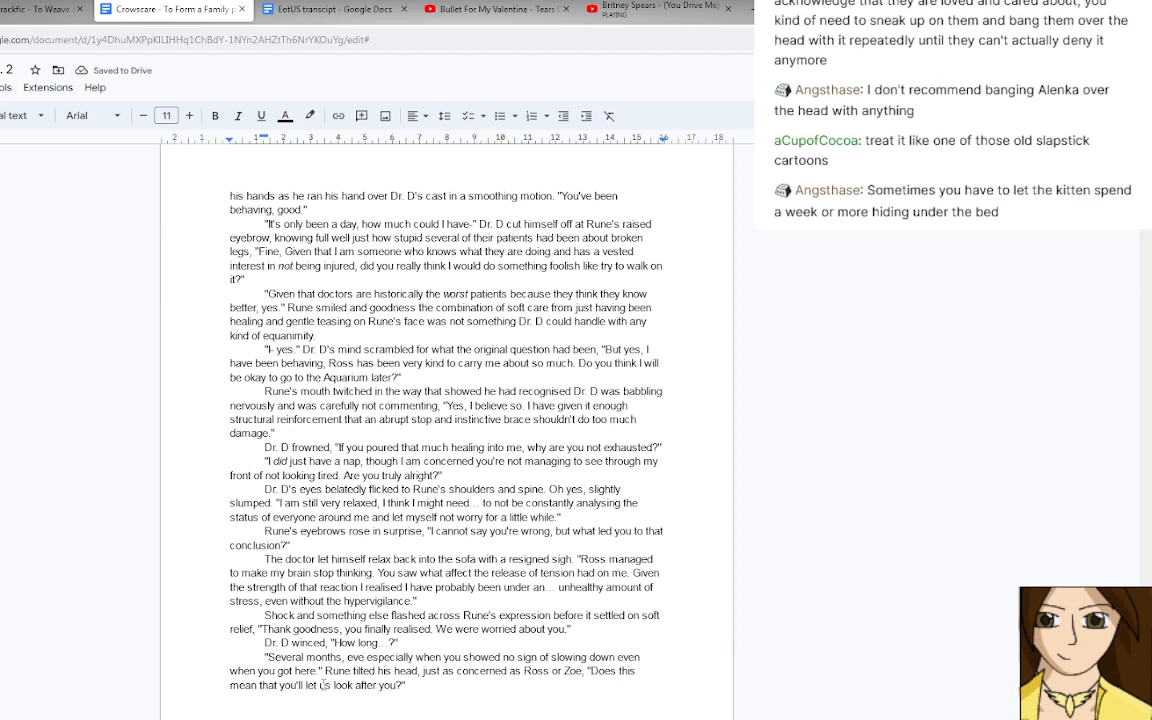
key("BackSpace")
key("BackSpace")
key("BackSpace")
key("BackSpace")
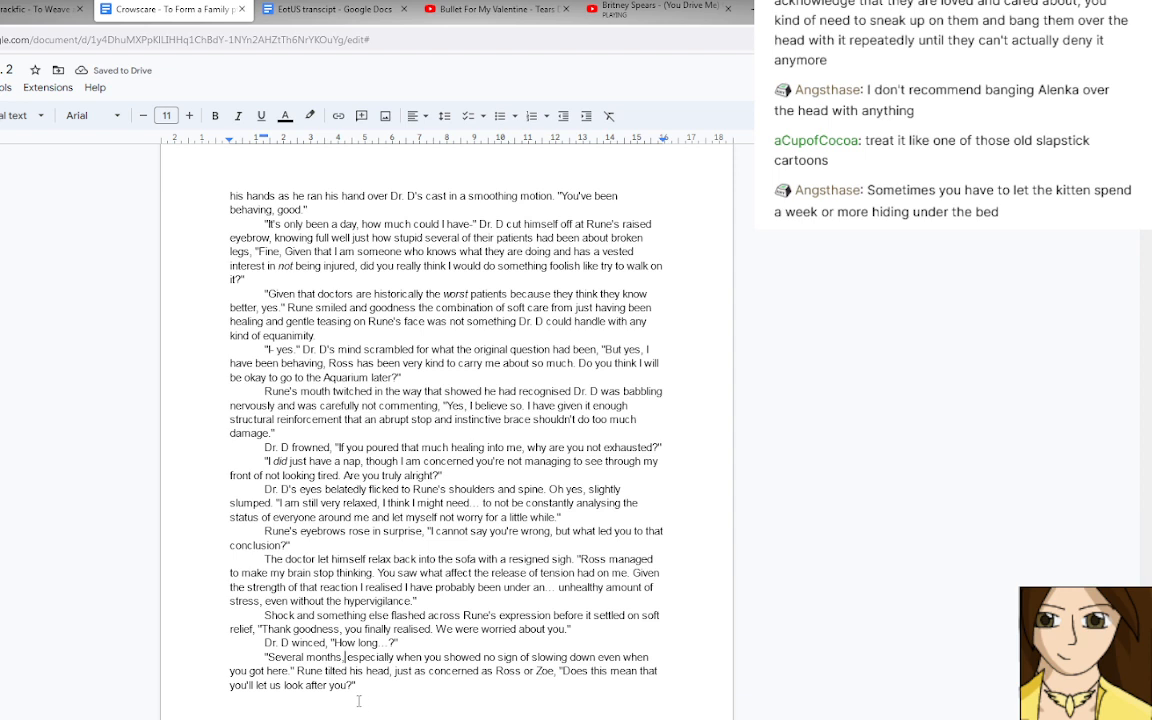
left_click(317, 701)
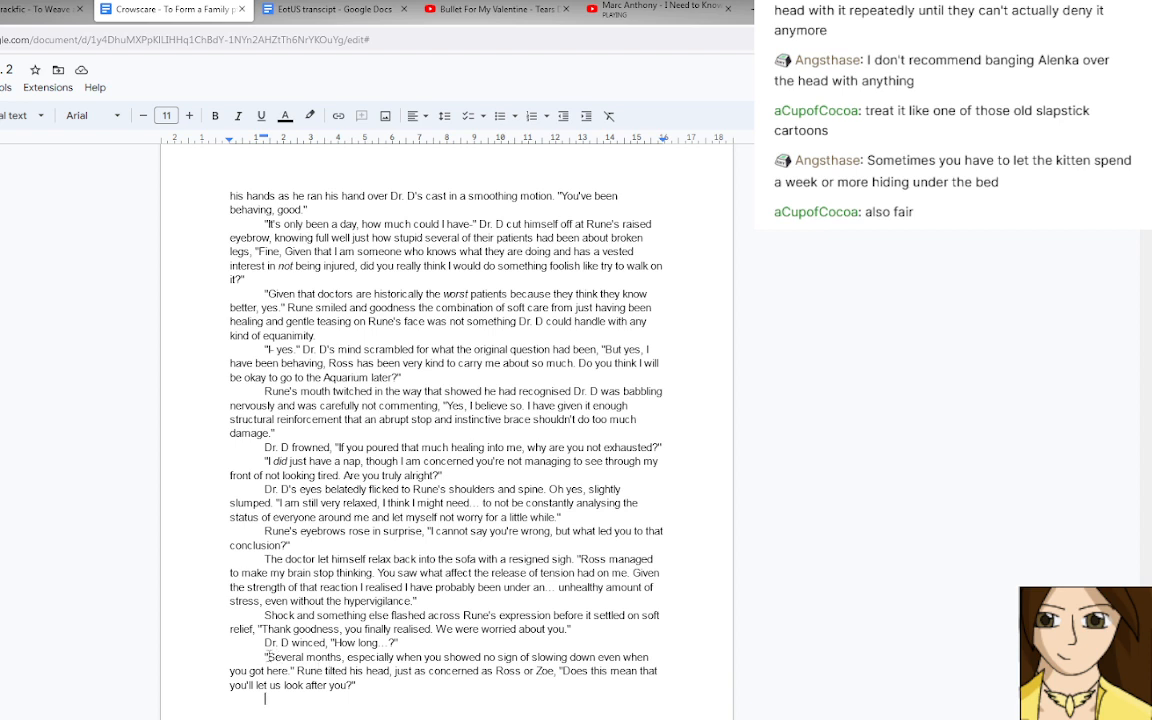
Replace "Several months" in Rune's answer with "Doctor, when have you ever slowed down?", with "ever" in italics.
left_click_drag(268, 657, 343, 657)
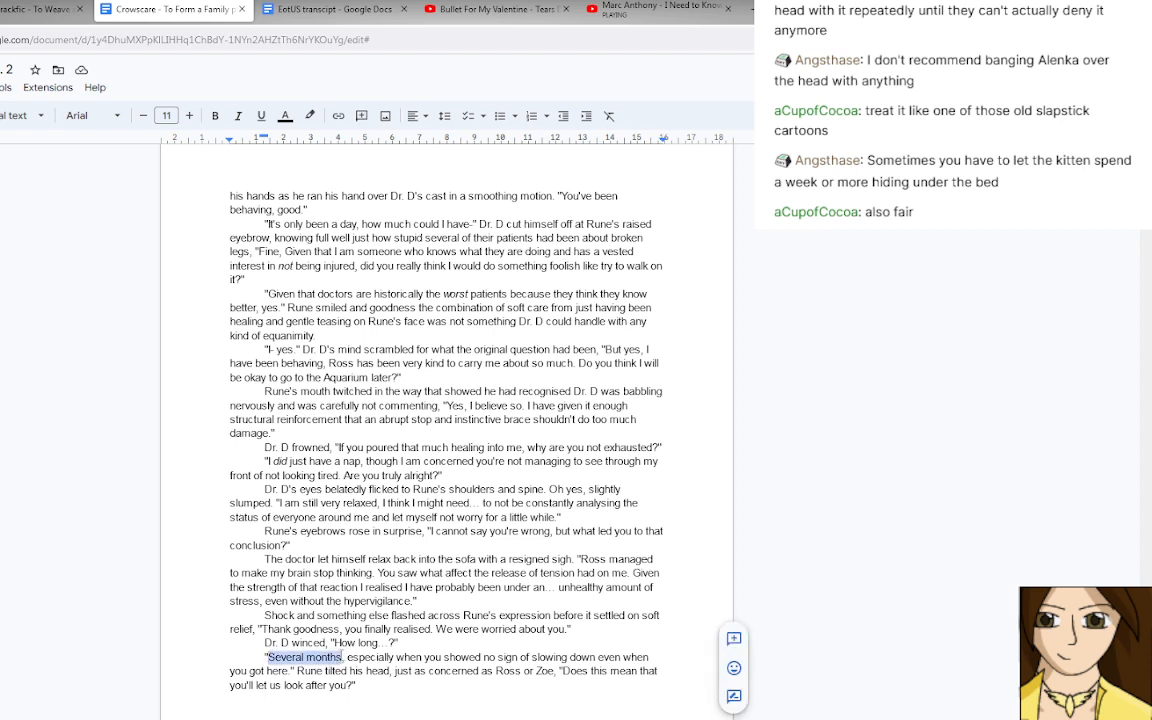
type("Doctor")
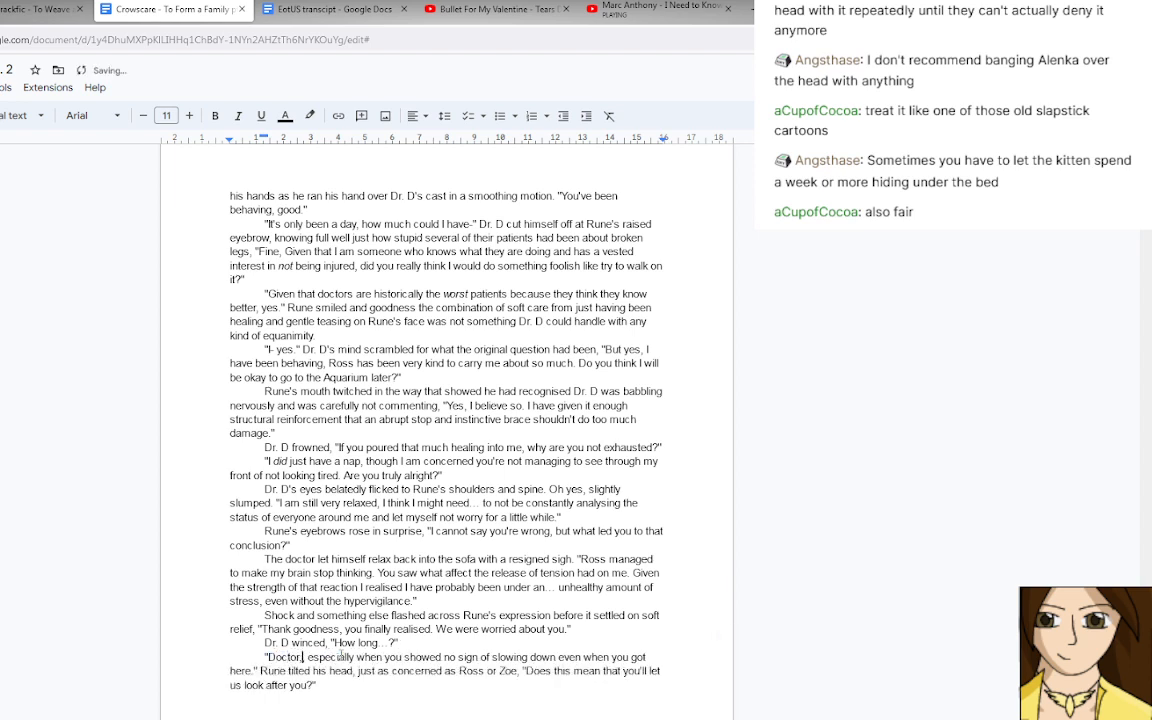
key("Right")
type("when")
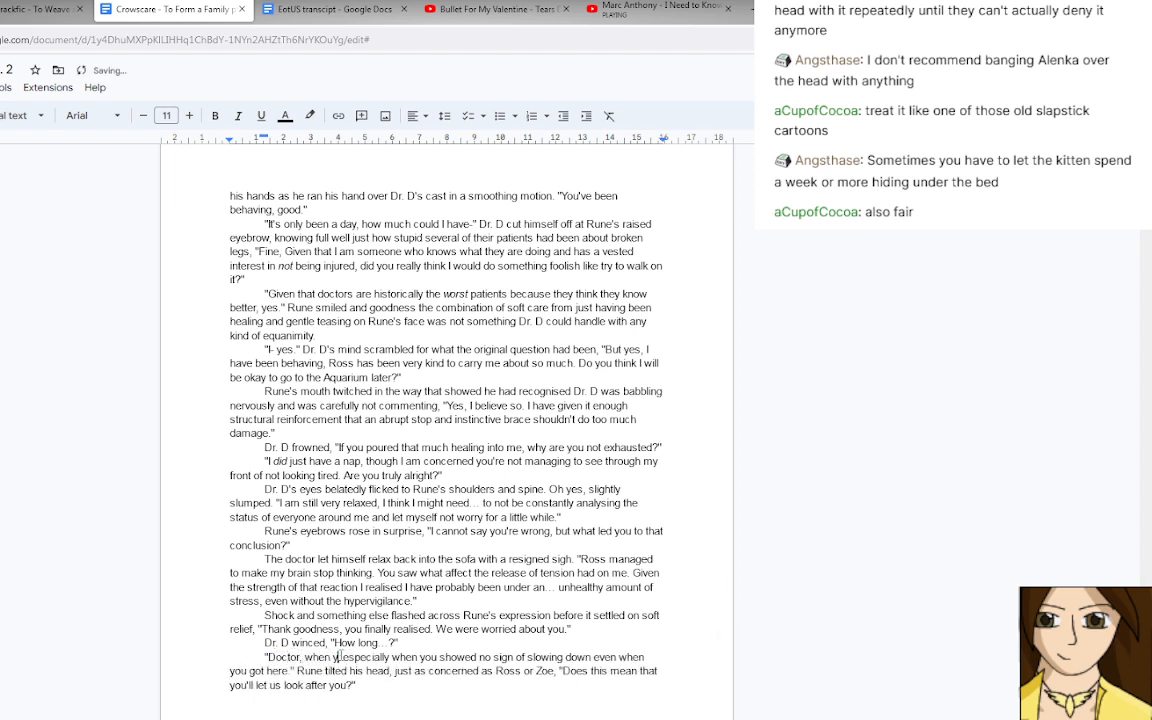
type(" have you")
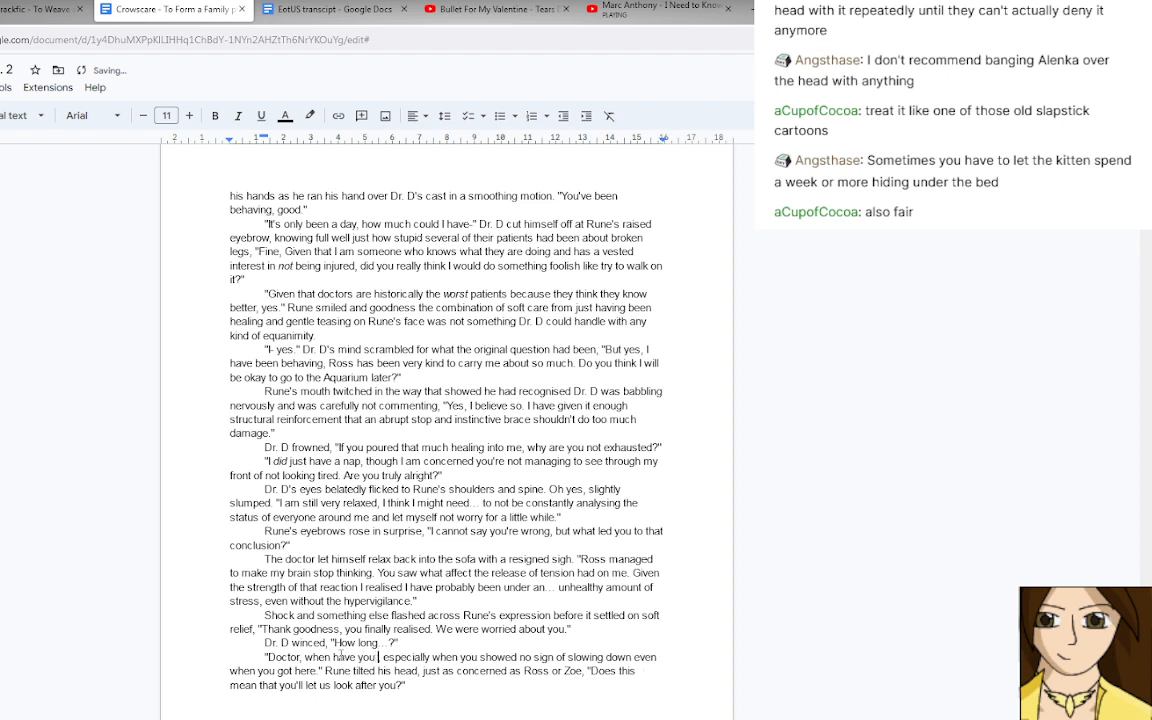
key("ctrl+i")
type("even")
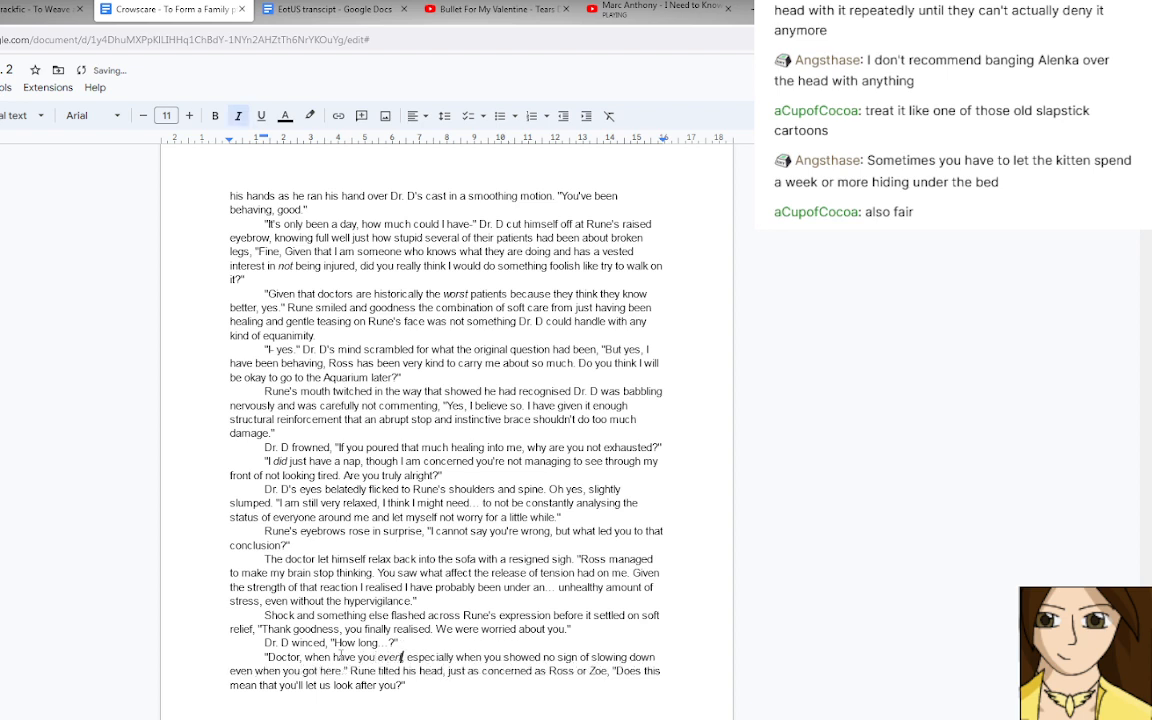
key("ctrl+i")
type("s")
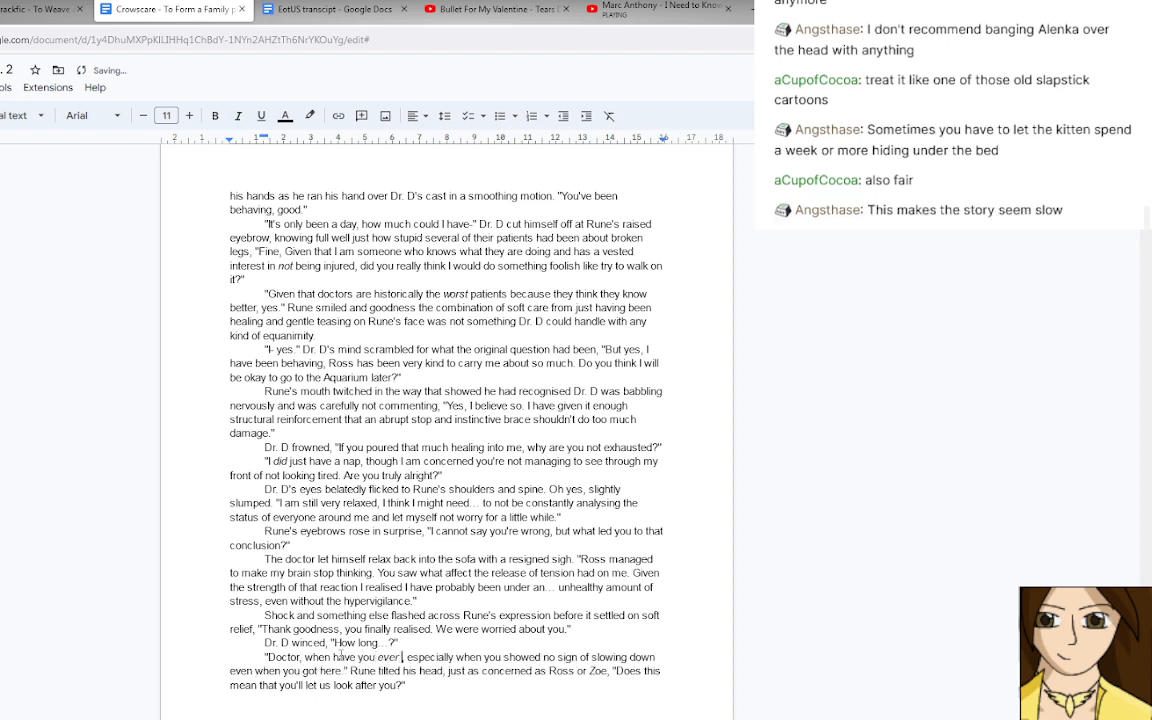
type("lowed down?")
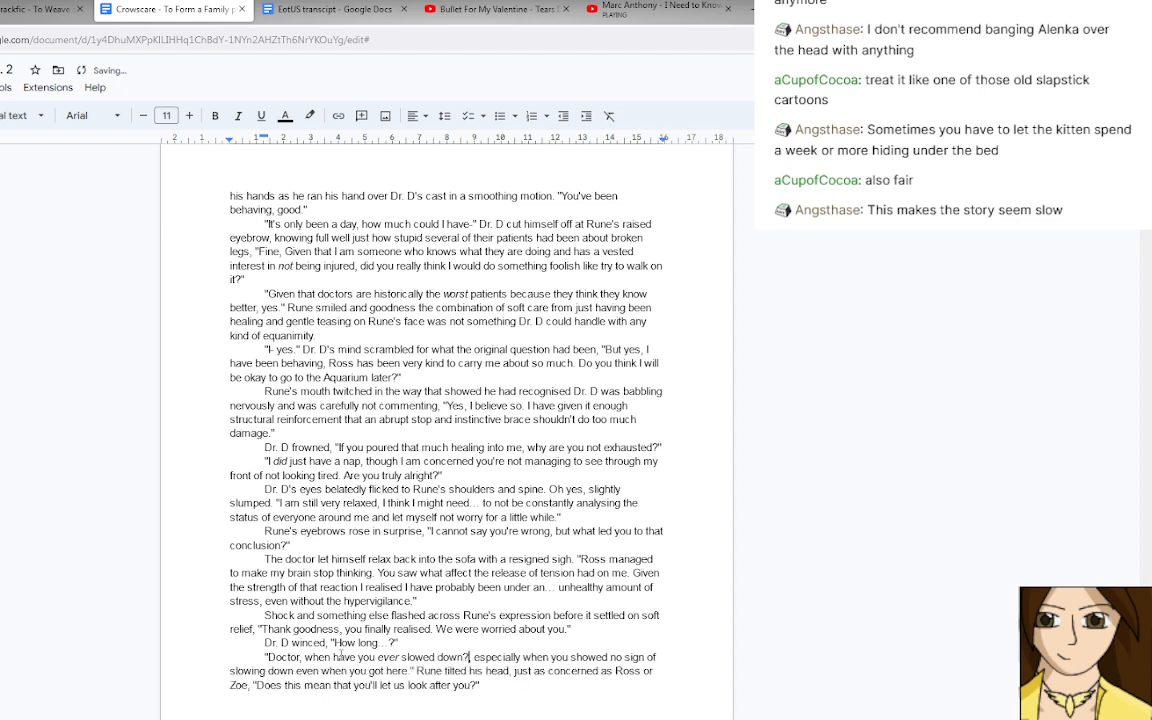
type("\" Rune")
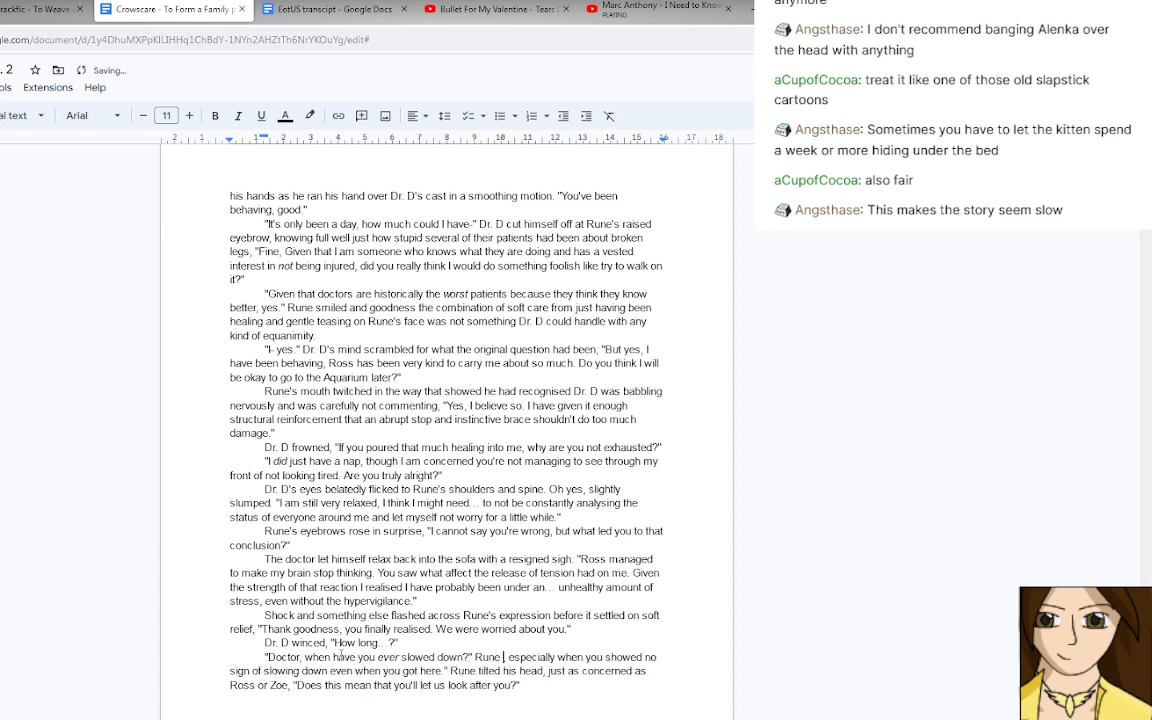
type(" pointed out ")
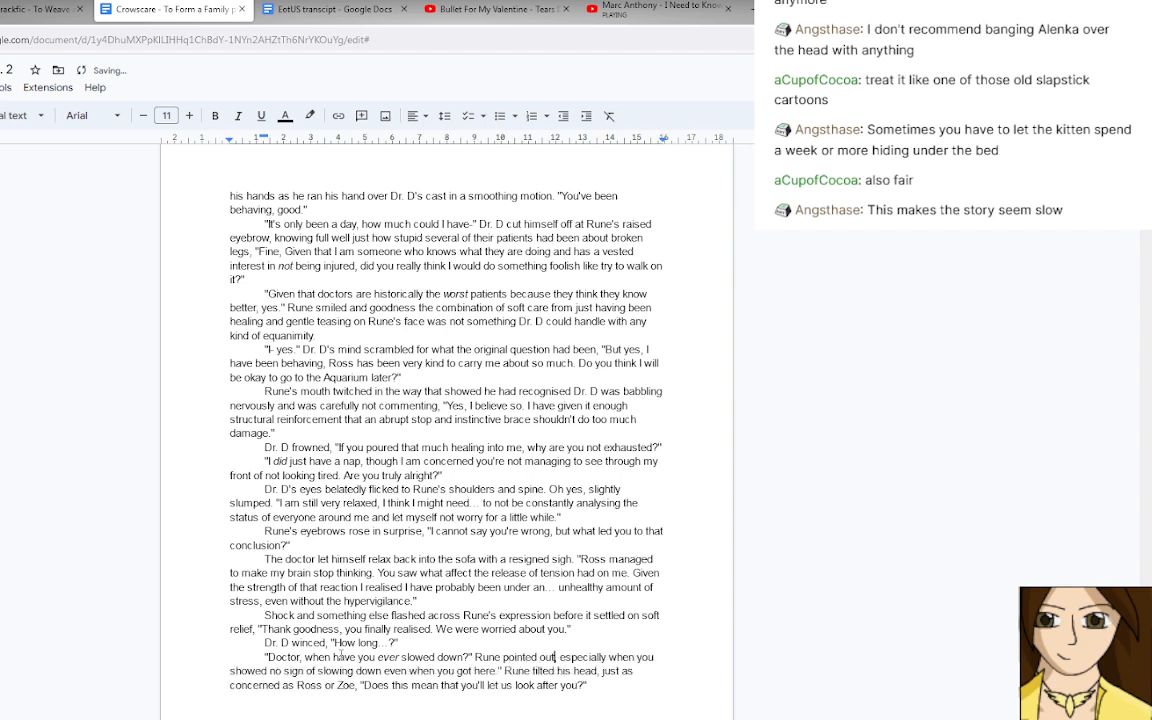
type(". \"")
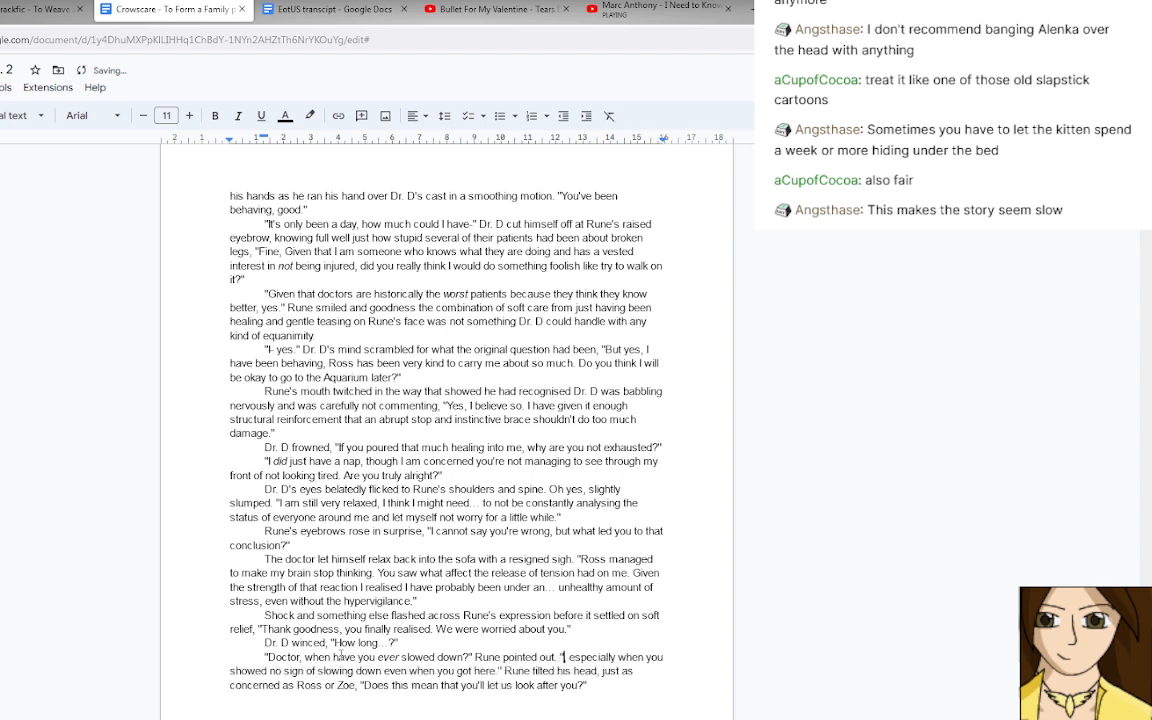
type("For th")
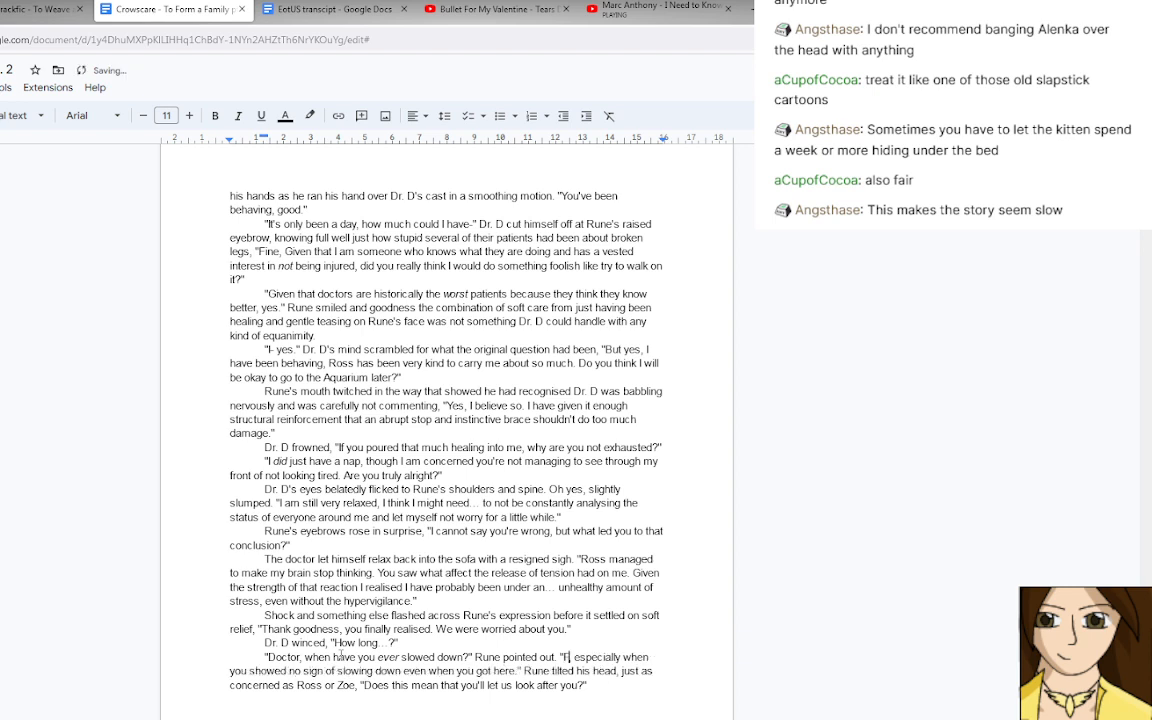
type("is particular b")
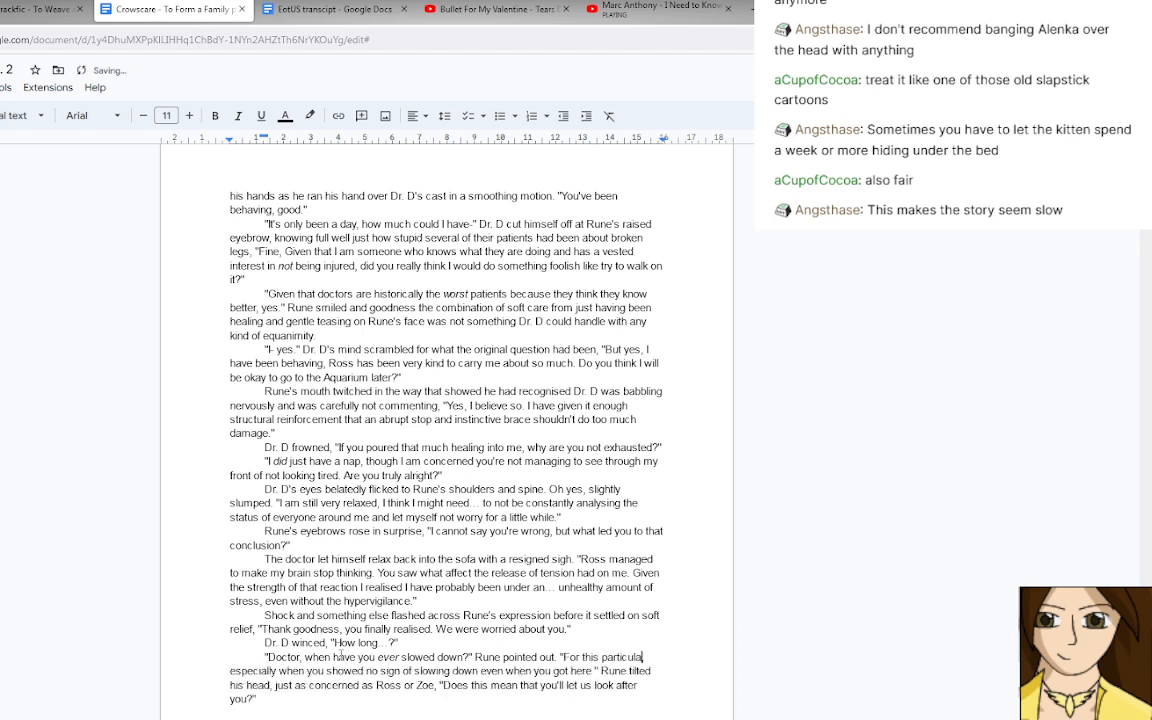
type("out,")
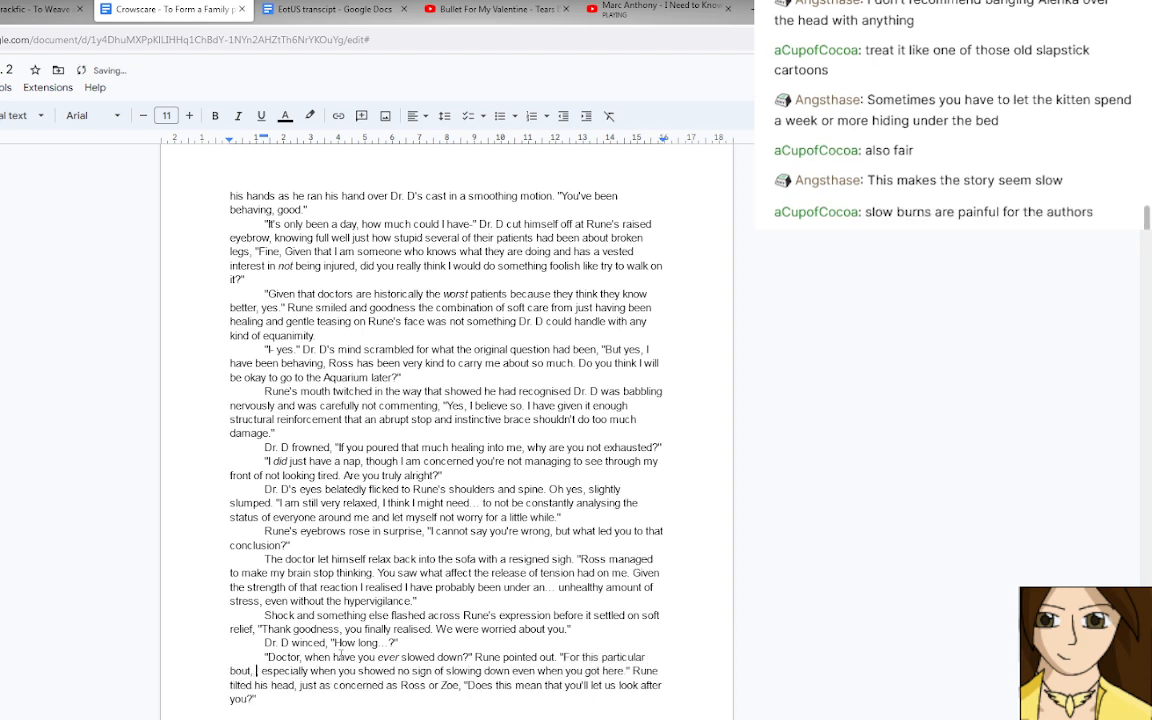
type(" seve")
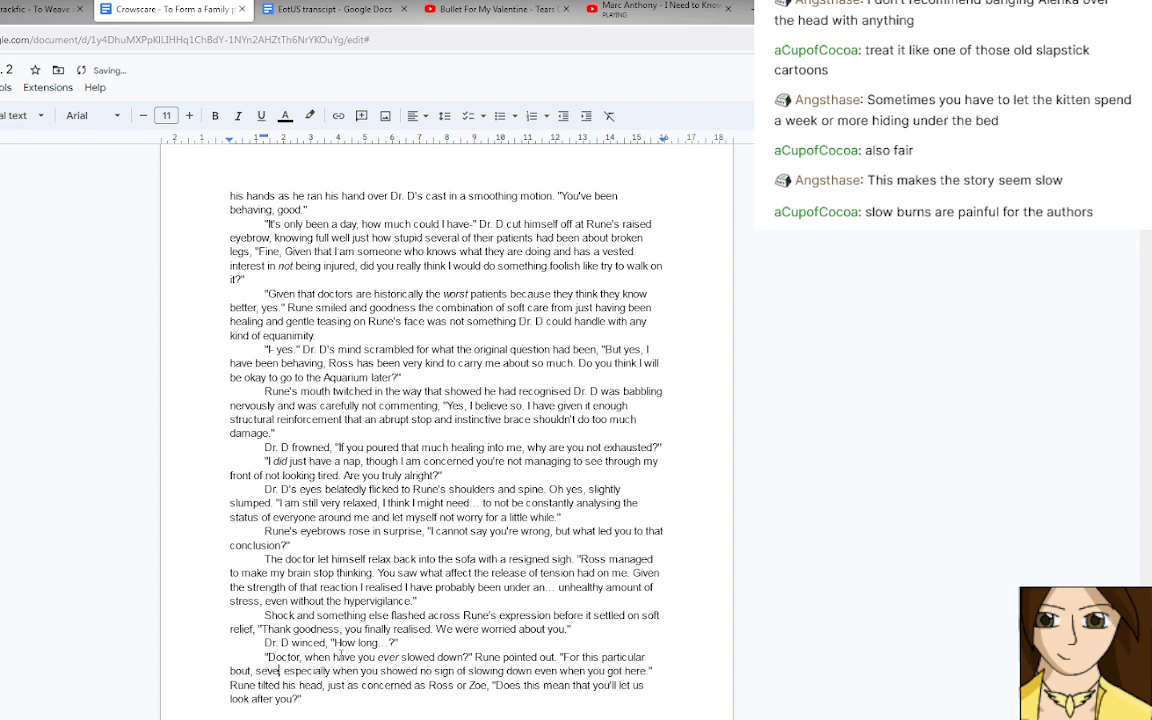
Close Rune's question with a quotation mark and add: Rune pointed out. "For this particular bout, a few months.
key("BackSpace")
key("BackSpace")
key("BackSpace")
key("BackSpace")
type("a few ")
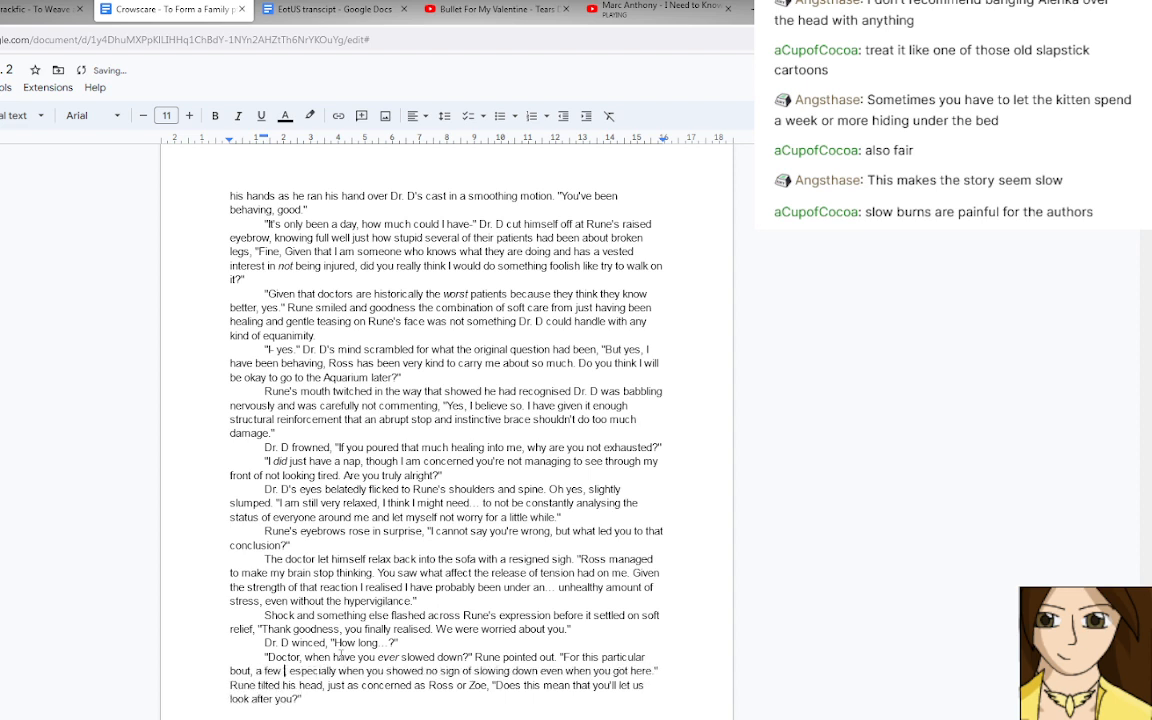
type("months")
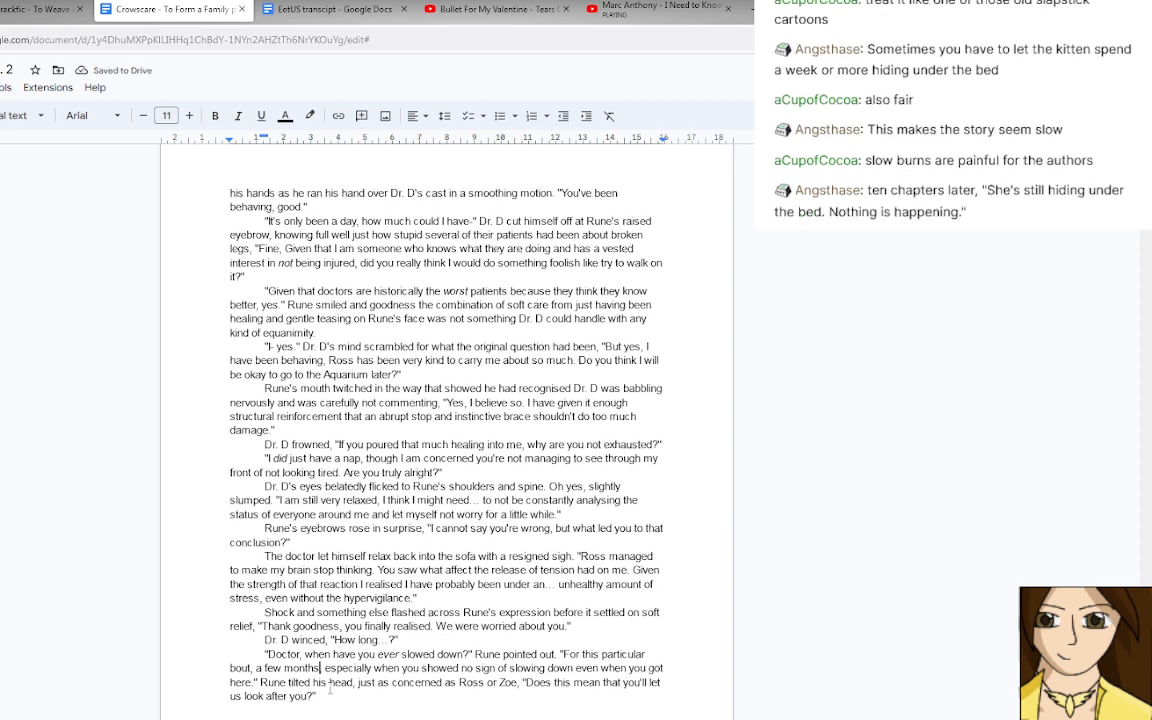
Write "Dr. D swallowed at the sheer amount of care and concern in Rune's gaze" in the empty last paragraph.
scroll(320, 680, "down", 1)
scroll(299, 651, "down", 1)
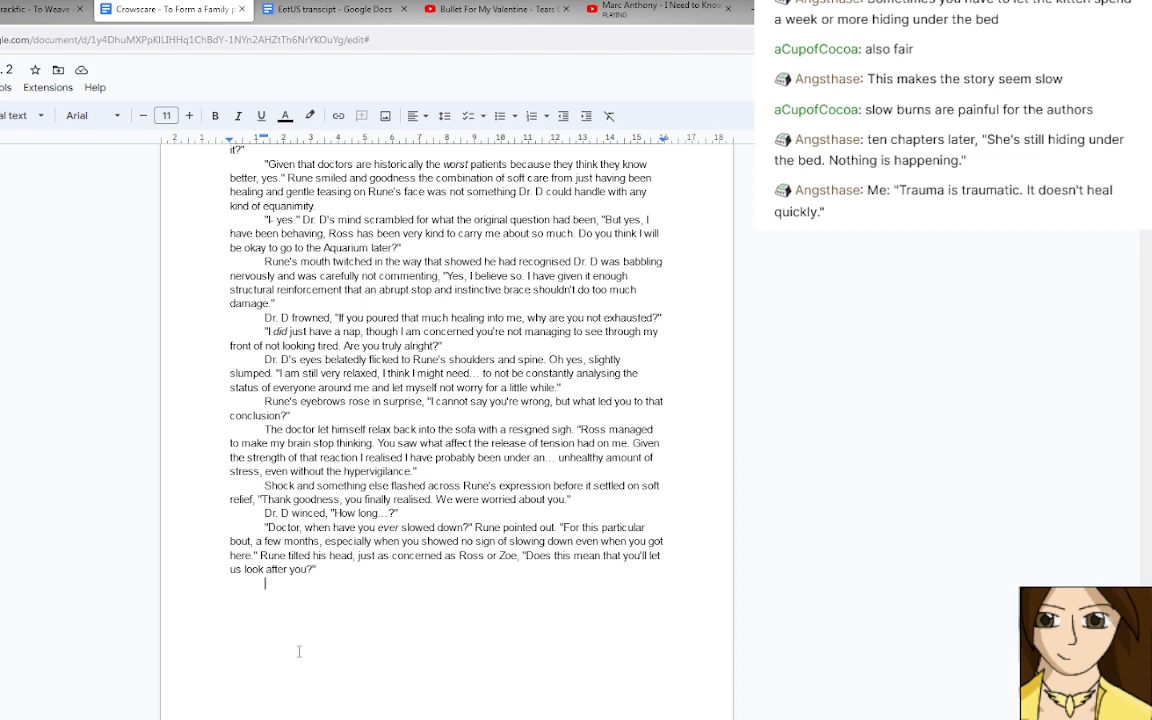
type("Dr. D swall")
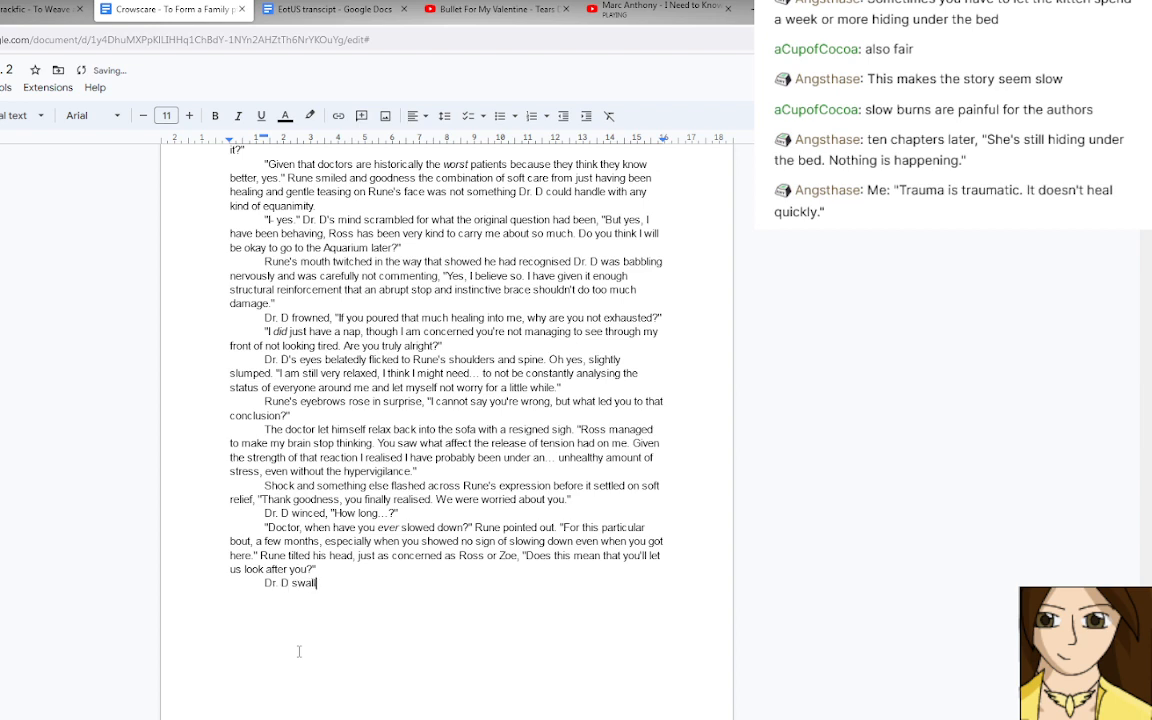
type("owed at the sheer amount ")
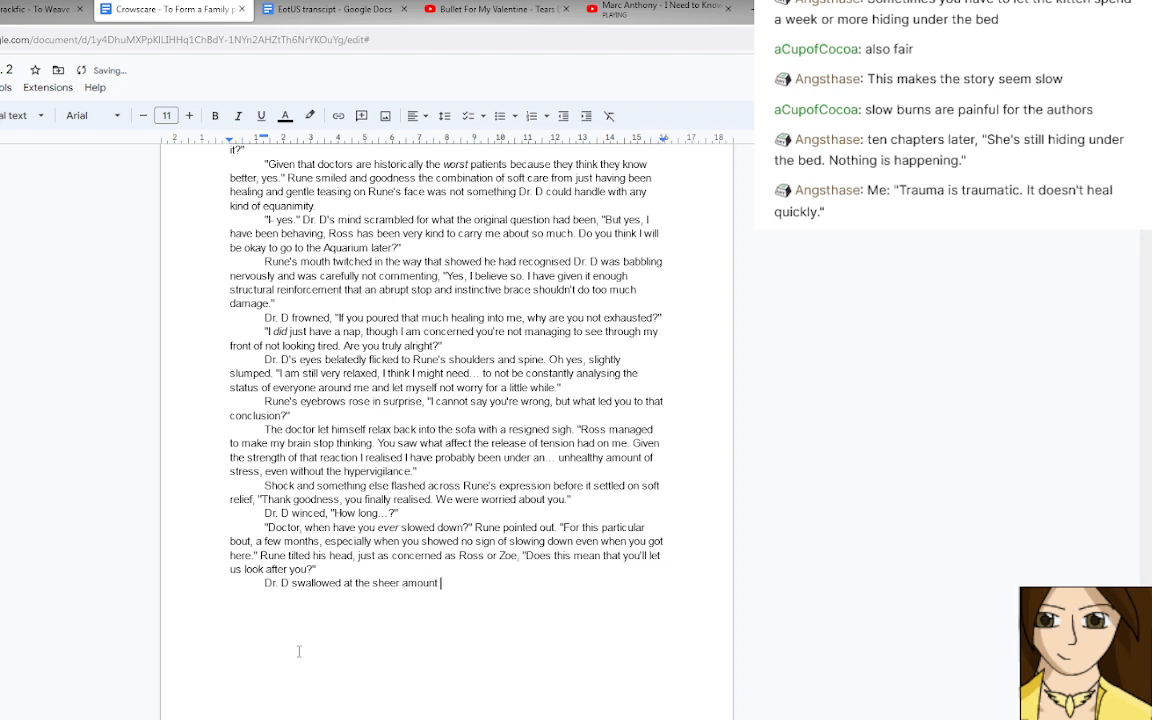
type("of care and concern in Rune's gaze")
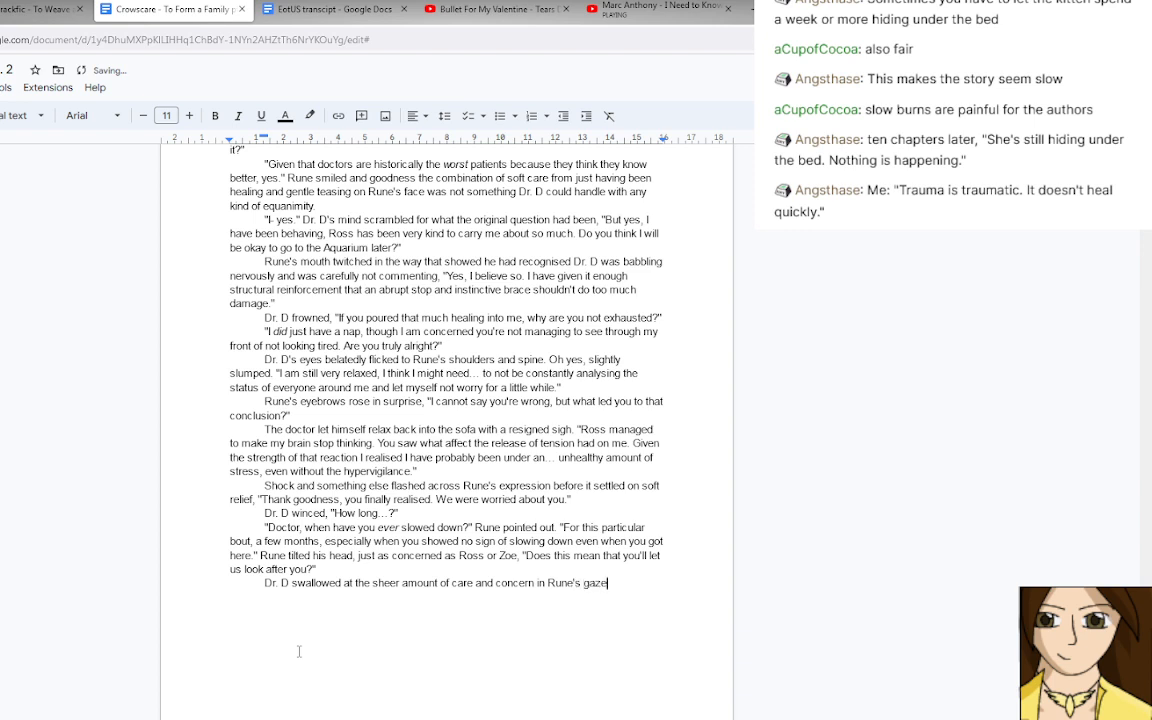
type(". Oh dea,r he really")
Continue the paragraph with ". Oh dear, he really had scared everyone", setting "had" in italics.
key("ctrl+i")
type("had")
key("ctrl+i")
type("scared ")
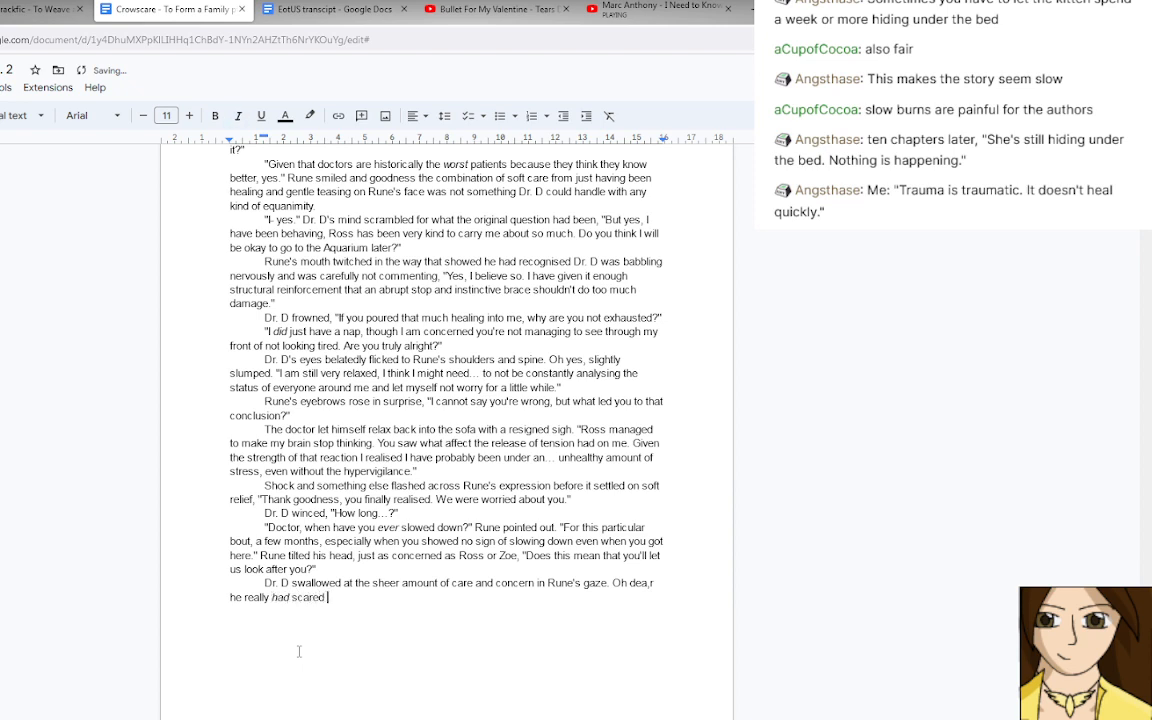
type("everyone")
left_click(651, 583)
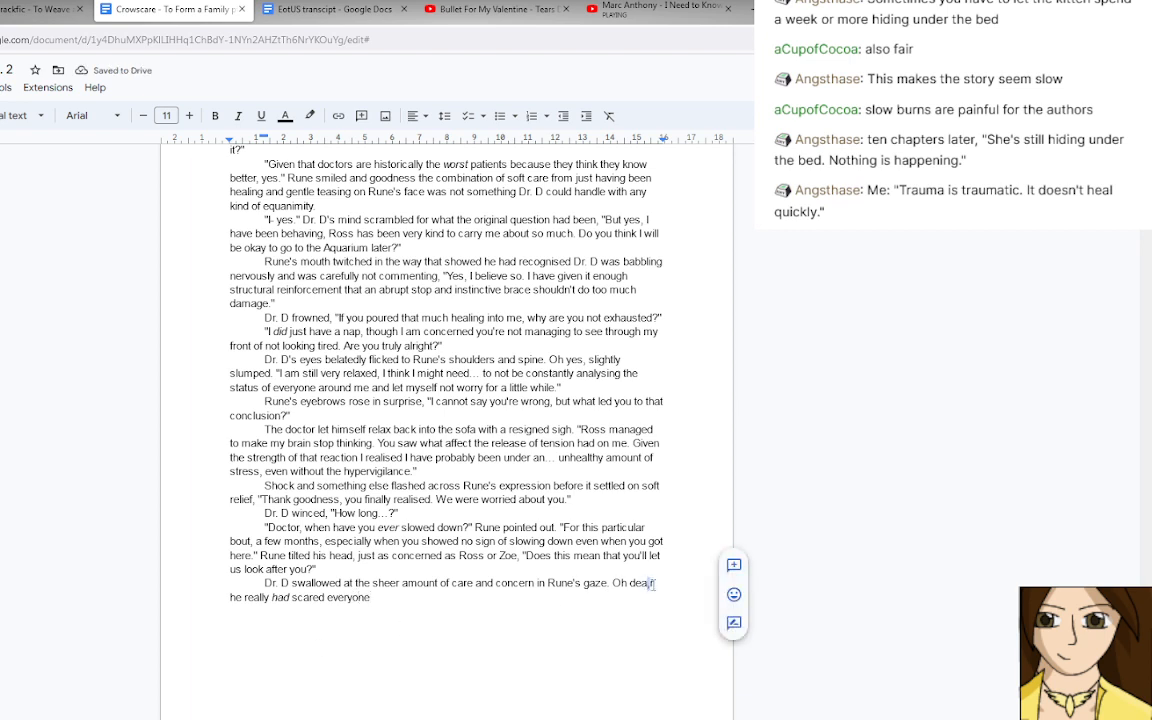
left_click_drag(653, 585, 656, 585)
type("r,")
left_click(428, 602)
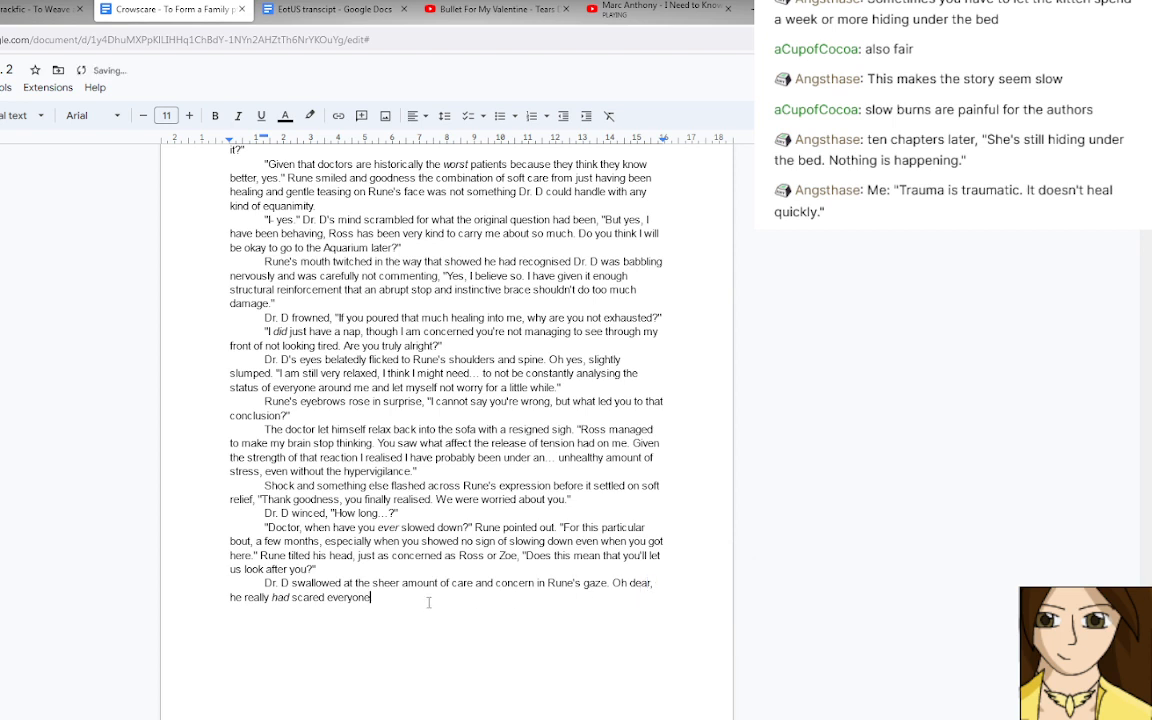
Extend the sentence about scaring everyone with ", even before the accident.".
type(", even before the accident. Perhaps it was a good")
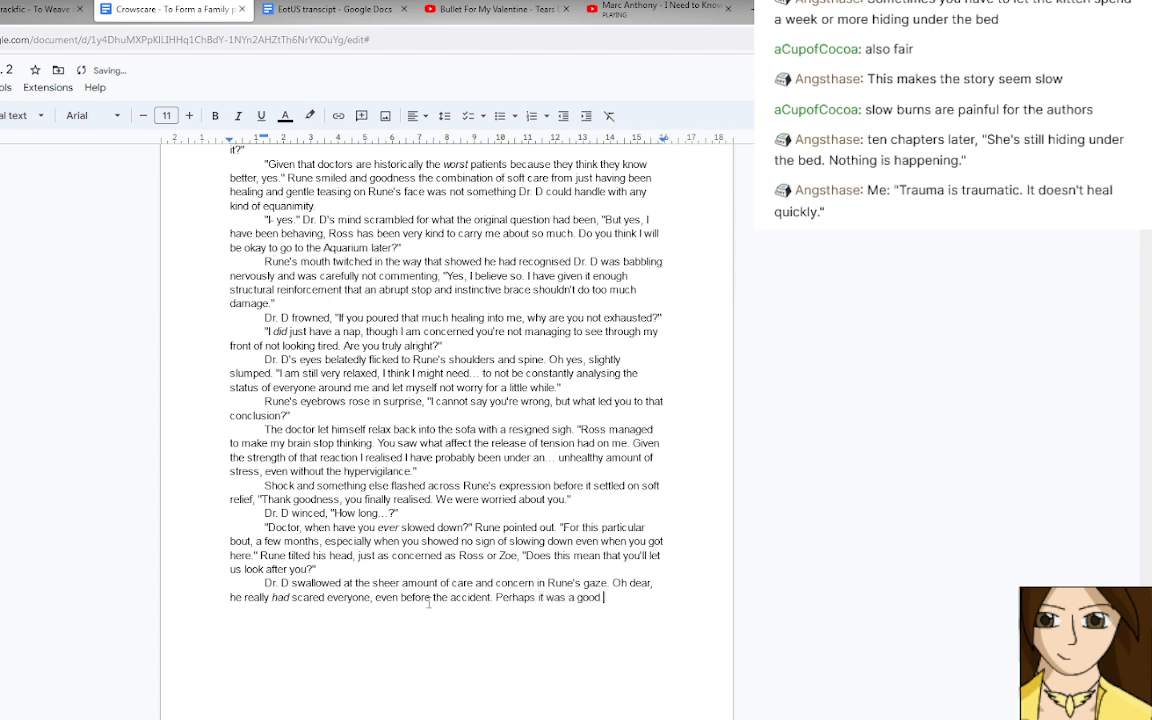
type(" thing he'd broken h")
type("is leg to")
type(" en")
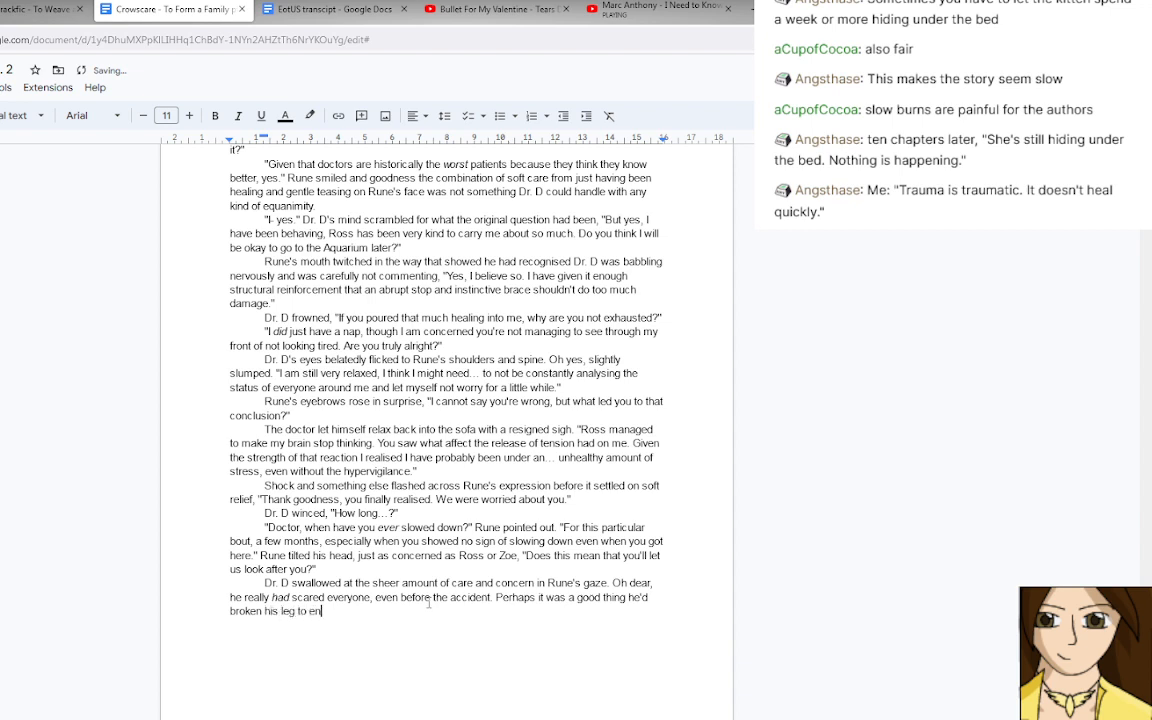
type("force some actual realisation")
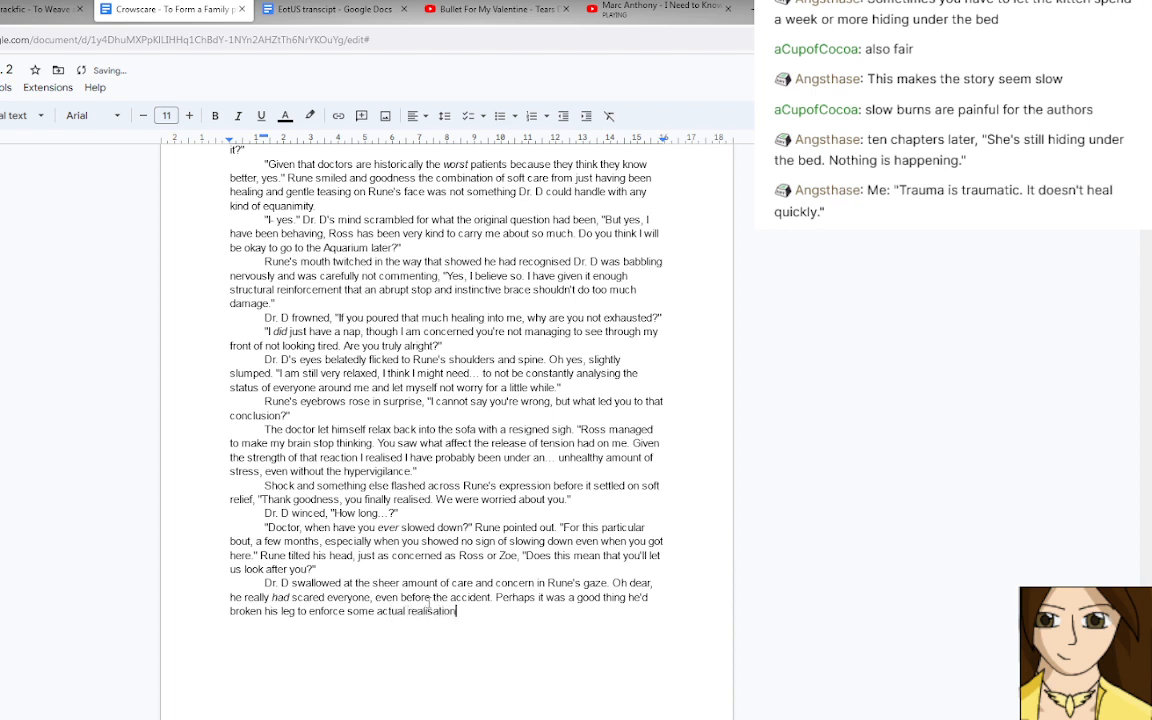
Add the sentence "Perhaps it was a good thing he'd broken his leg to enforce some actual relaxation.".
key("BackSpace")
key("BackSpace")
key("BackSpace")
key("BackSpace")
key("BackSpace")
key("BackSpace")
key("BackSpace")
key("BackSpace")
key("BackSpace")
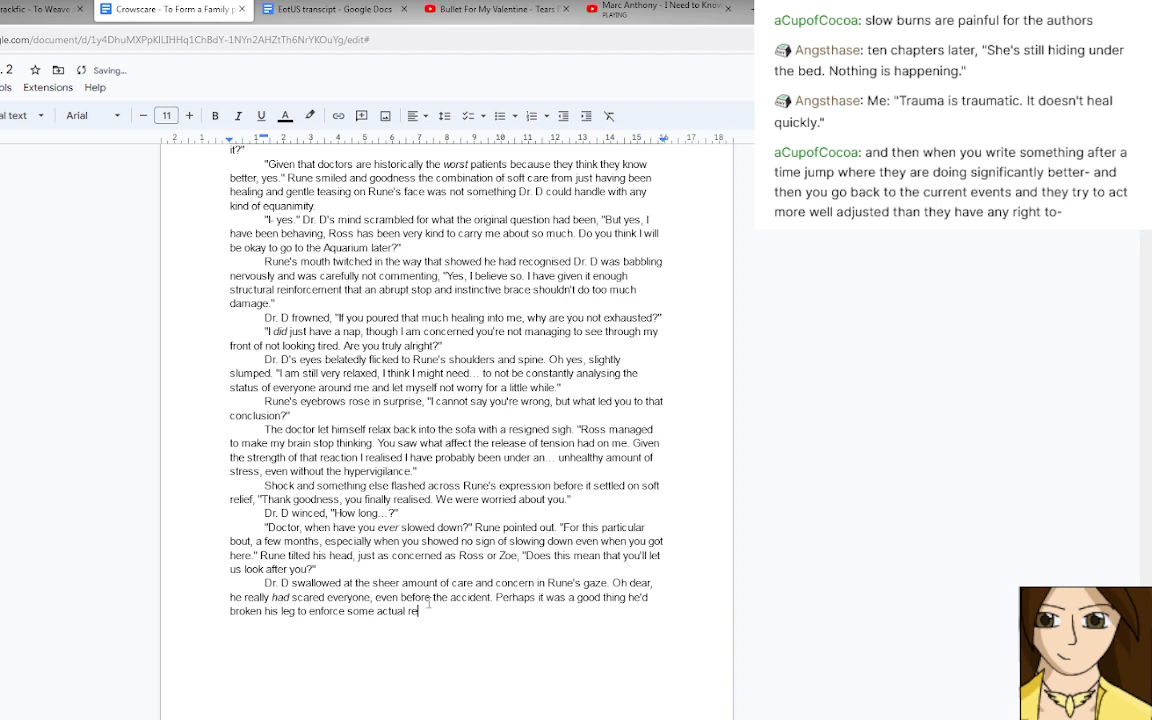
type("laxation.")
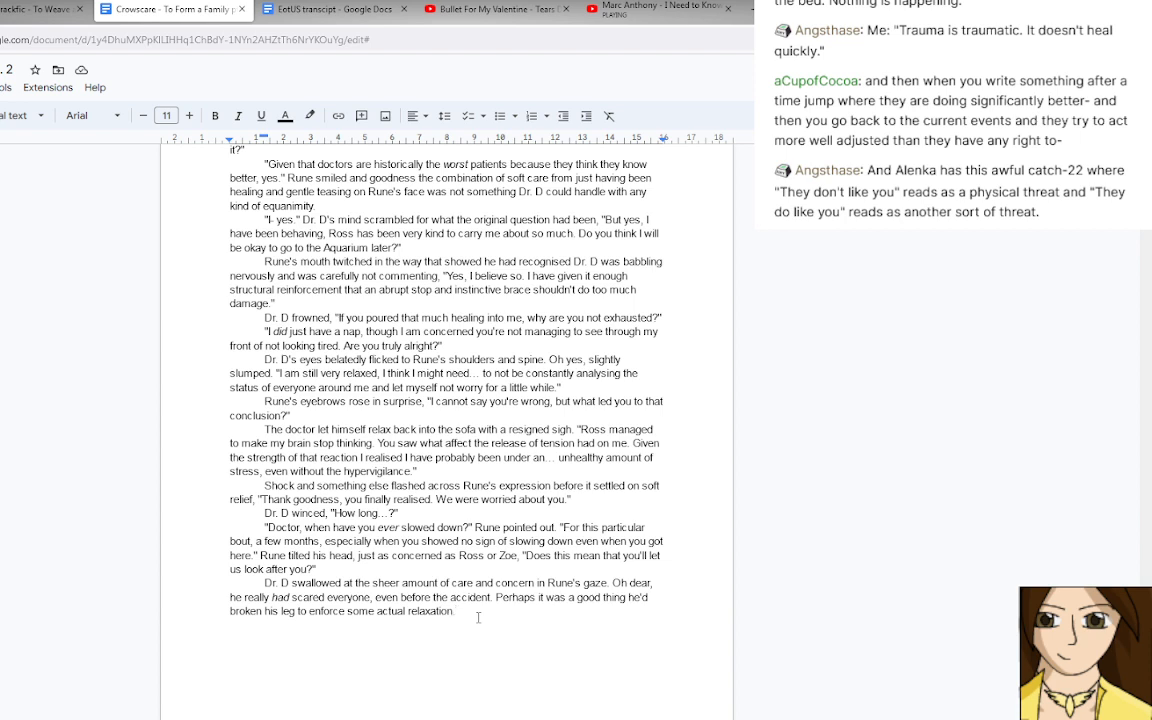
Continue the last paragraph with Dr. D's reply "yes. I'm sorry Rune, I hadn't realised how much i was scaring you all.".
type("\"")
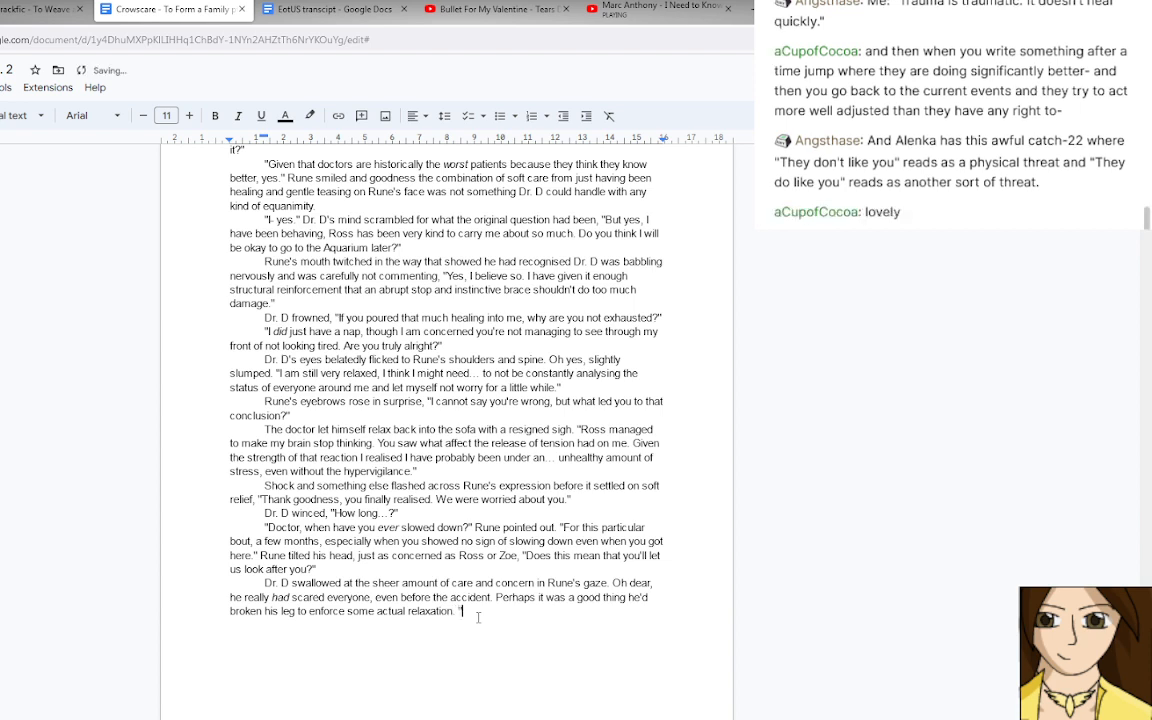
type("Yes, I'm sorry Rune.")
key("BackSpace")
type(", I hadn't realis")
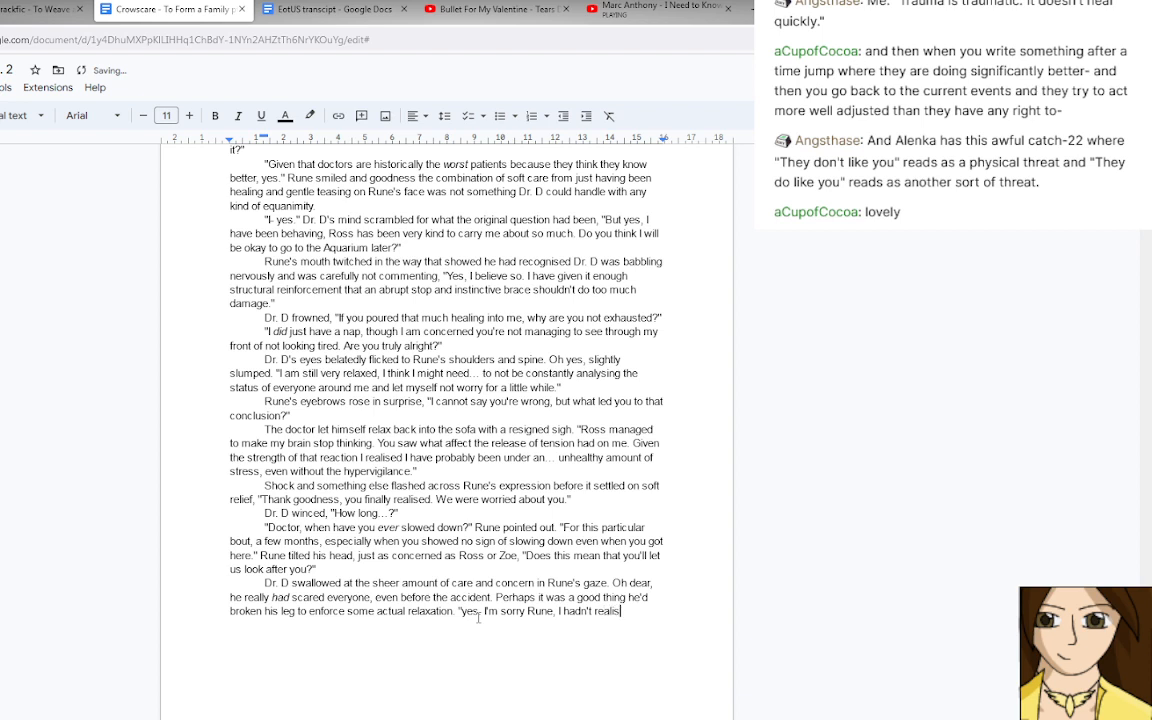
type("ed how much i wa")
type("s scaring y")
type("ou all.\"")
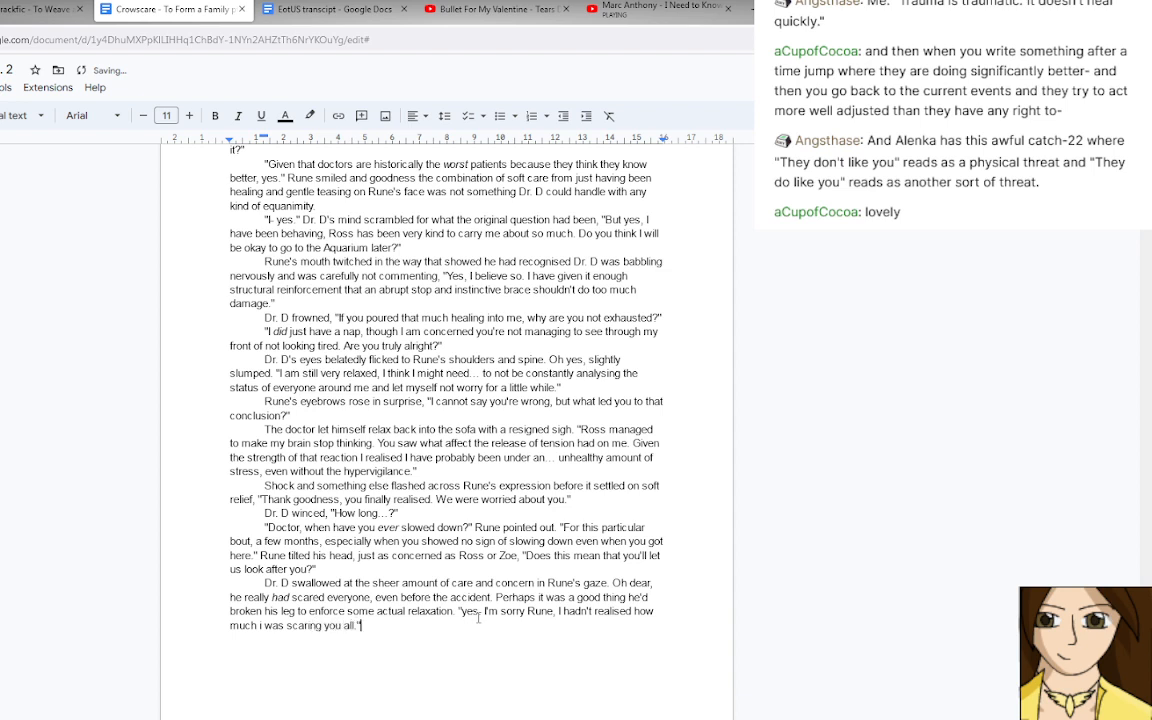
Capitalise the first letter of "yes" at the start of Dr. D's reply.
left_click_drag(468, 612, 463, 613)
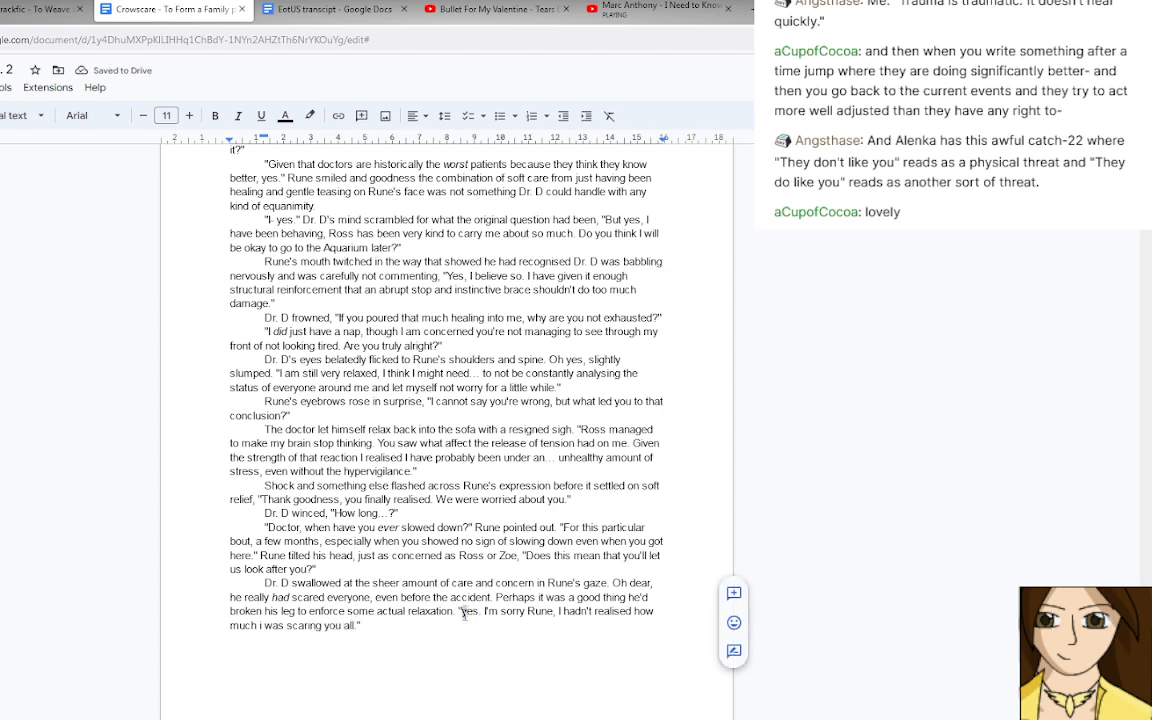
type("Y")
left_click(431, 628)
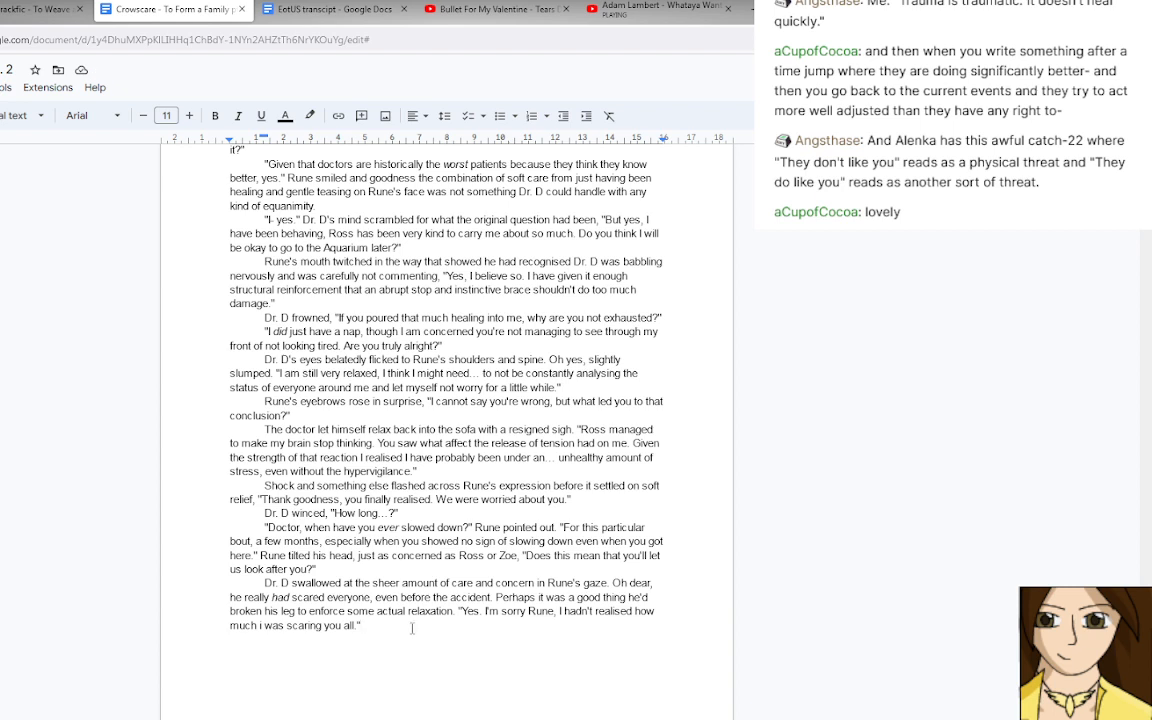
Replace "i was scaring" in Dr. D's reply with "my wellbeing affected" and start a new paragraph below it.
left_click(261, 625)
left_click_drag(260, 625, 321, 627)
type("my wellbe")
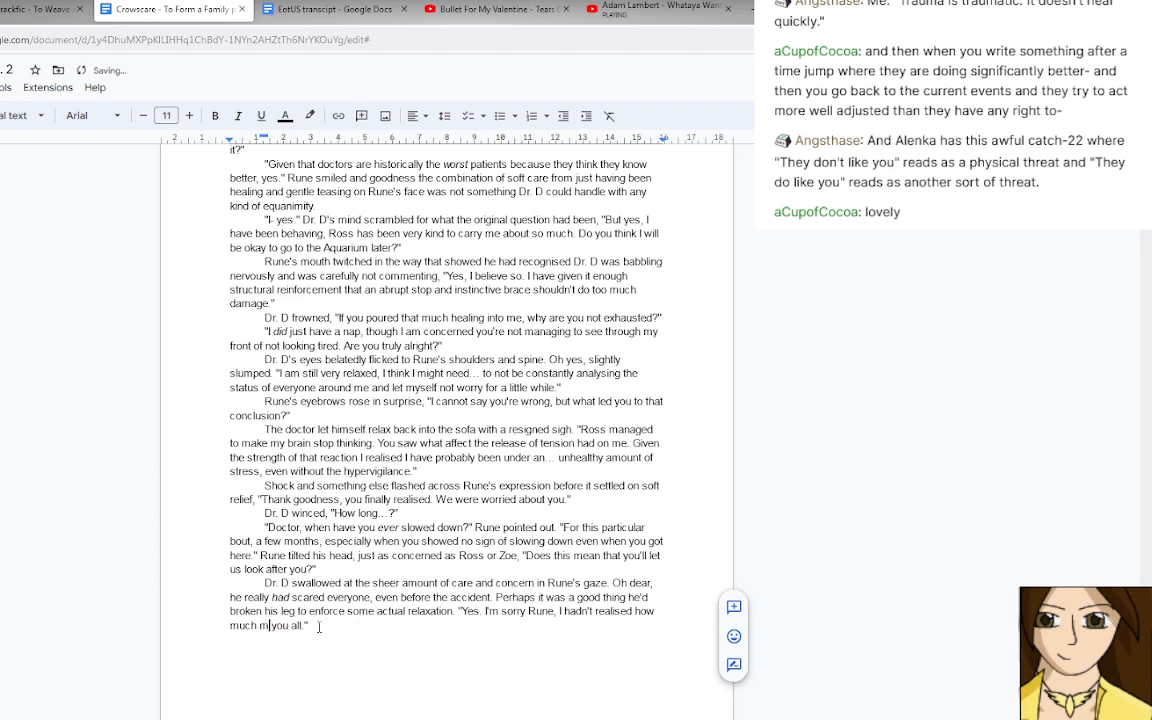
type("i")
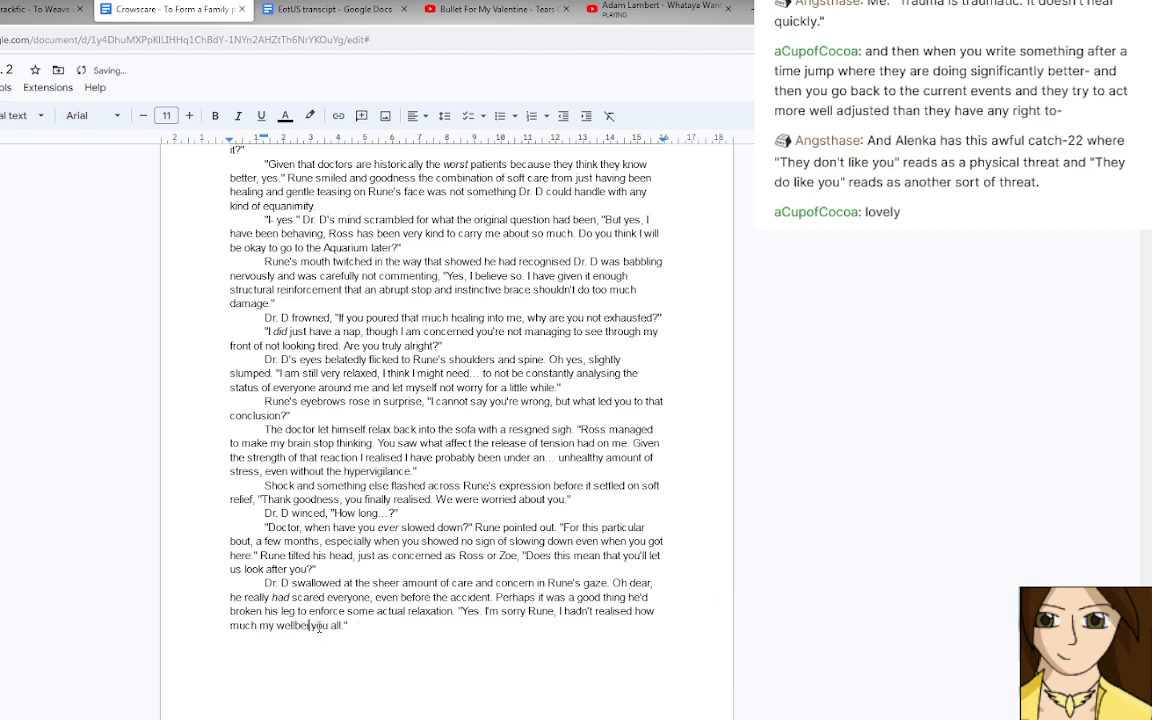
type("ng affected")
key("End")
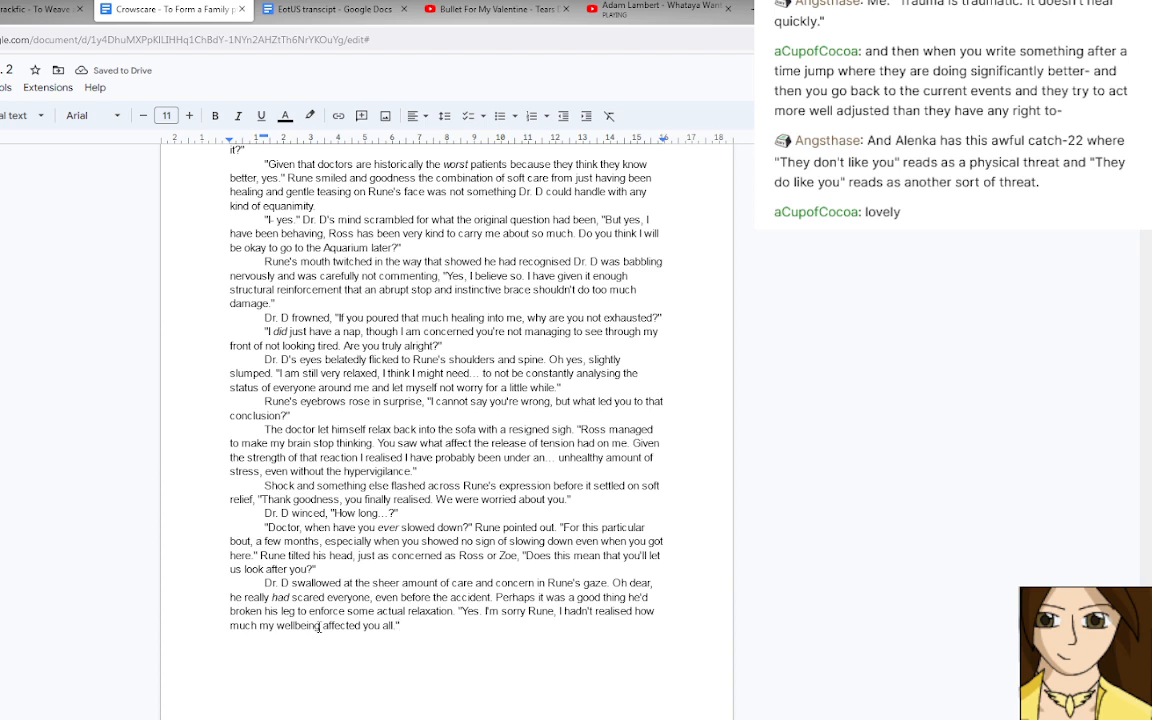
key("Return")
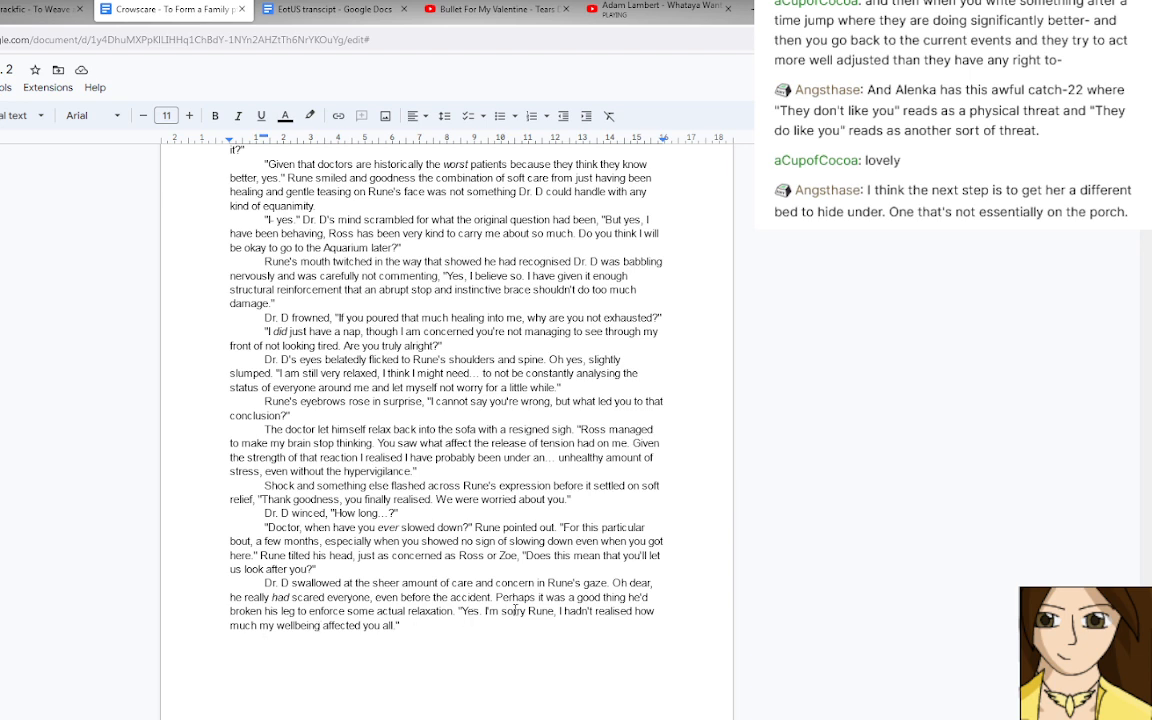
Remove "Rune" from Dr. D's apology so it reads "I'm sorry, I hadn't realised", and return to the empty paragraph directly below.
double_click(540, 611)
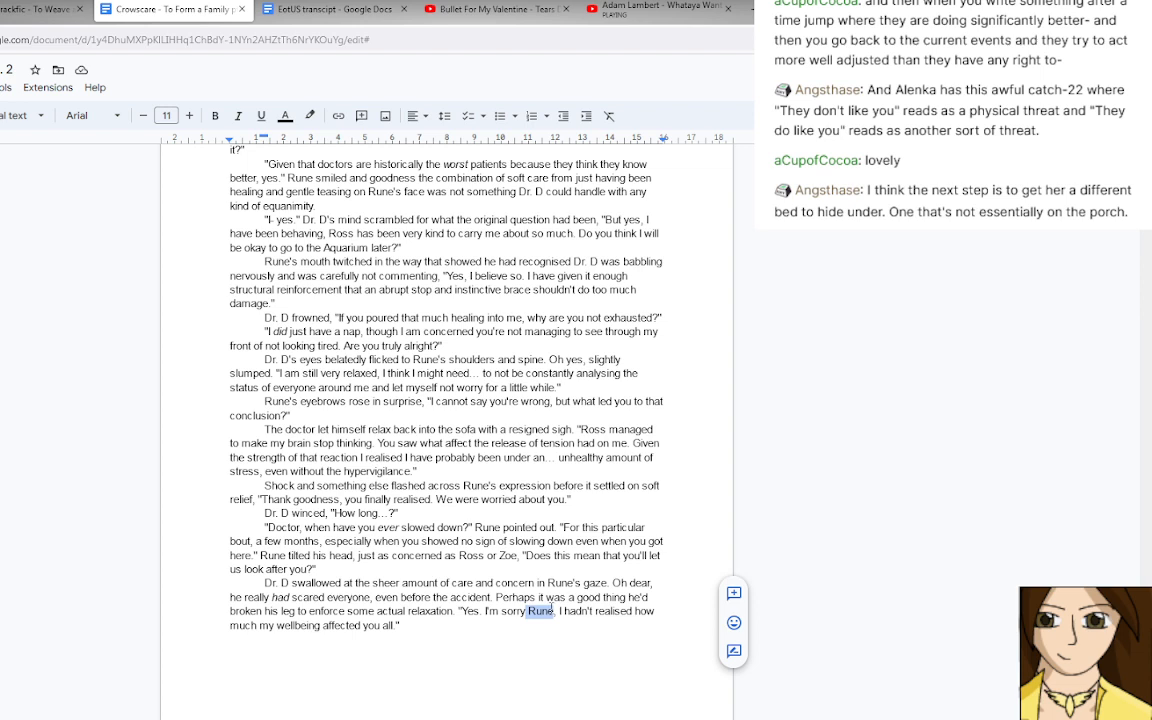
key("BackSpace")
key("BackSpace")
key("Delete")
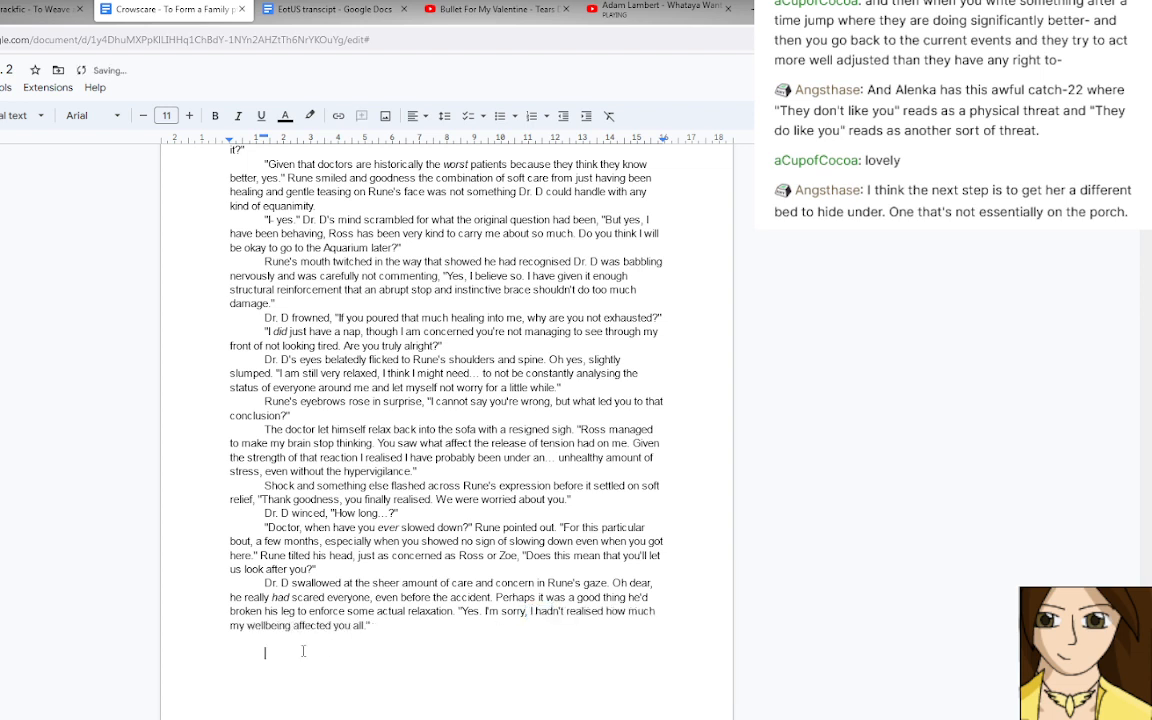
left_click(294, 640)
left_click(379, 625)
left_click(308, 641)
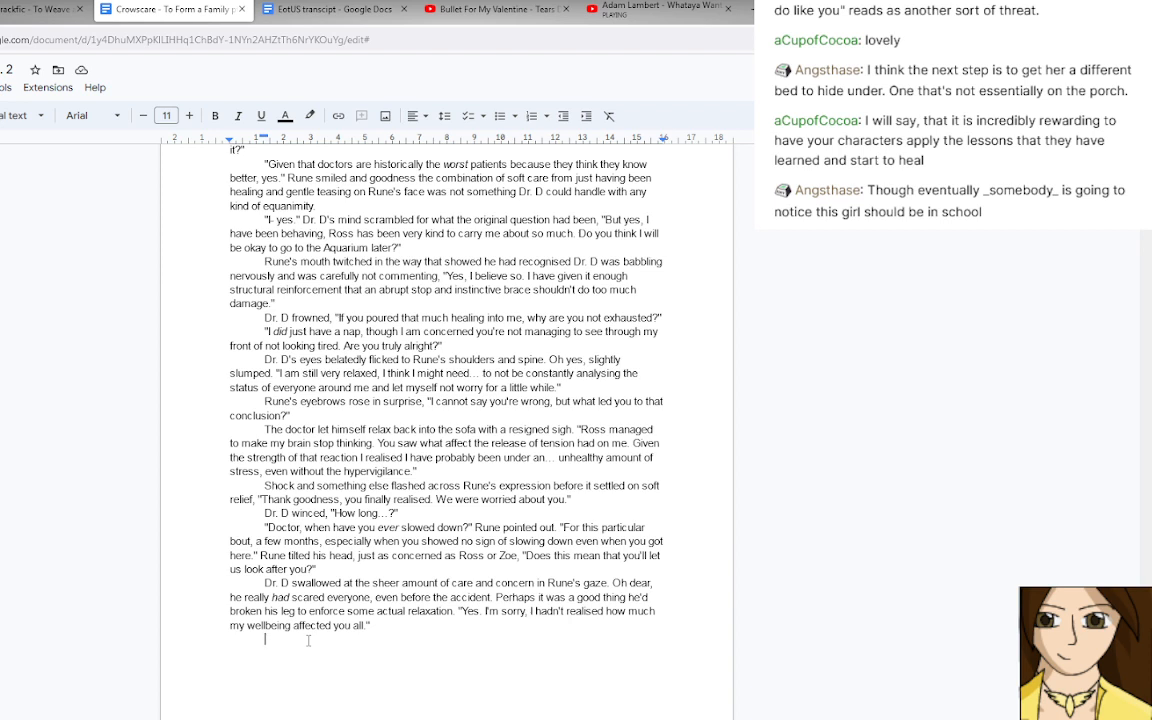
type("\"Idiot")
key("BackSpace")
key("BackSpace")
key("BackSpace")
key("BackSpace")
key("BackSpace")
key("BackSpace")
type("Rune")
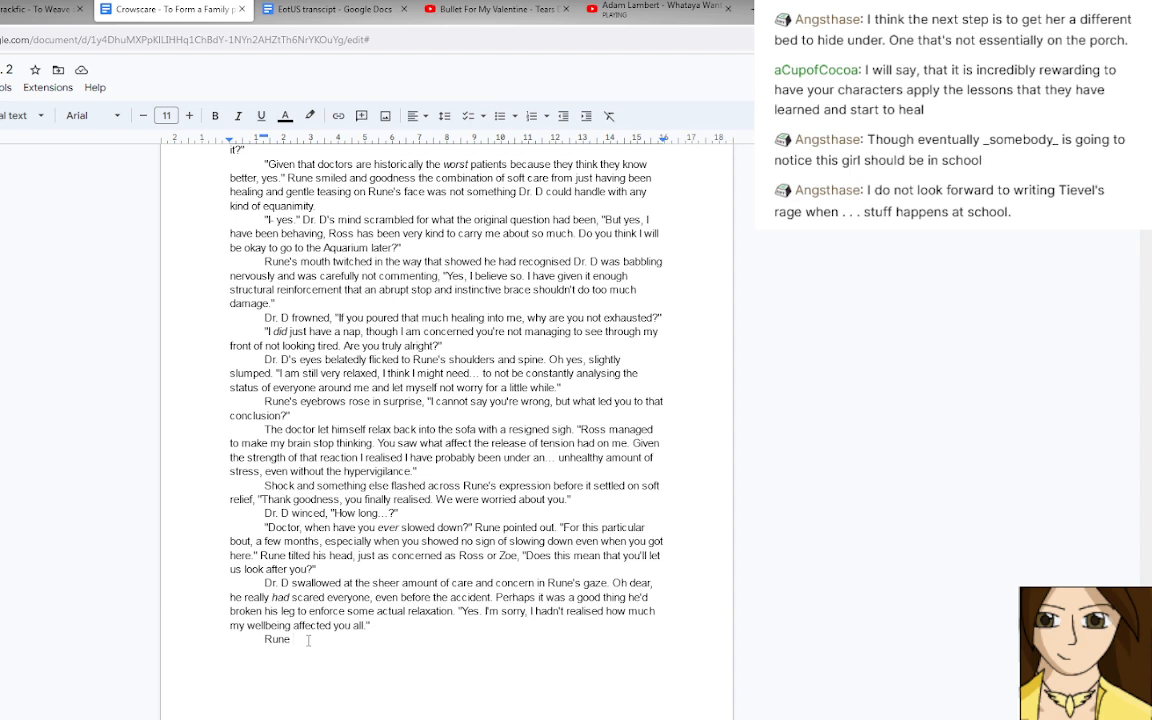
key("BackSpace")
key("BackSpace")
key("BackSpace")
key("BackSpace")
key("BackSpace")
type("\"")
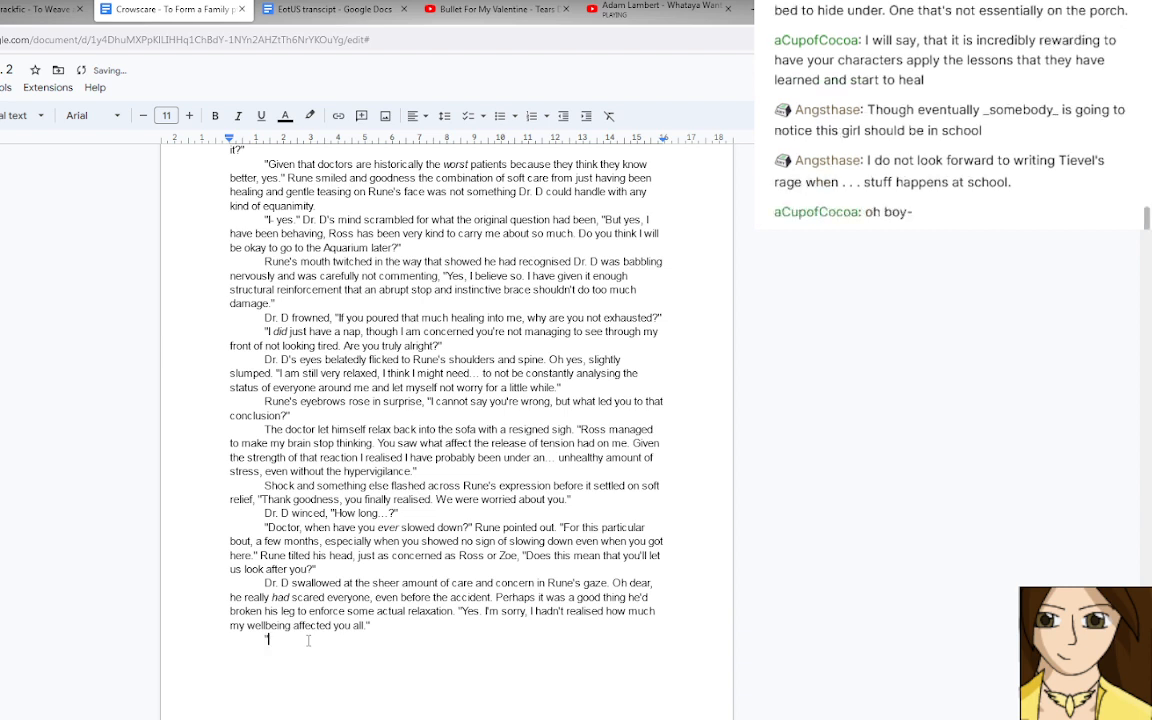
key("BackSpace")
type("Rune gave a huff of a laugh, ")
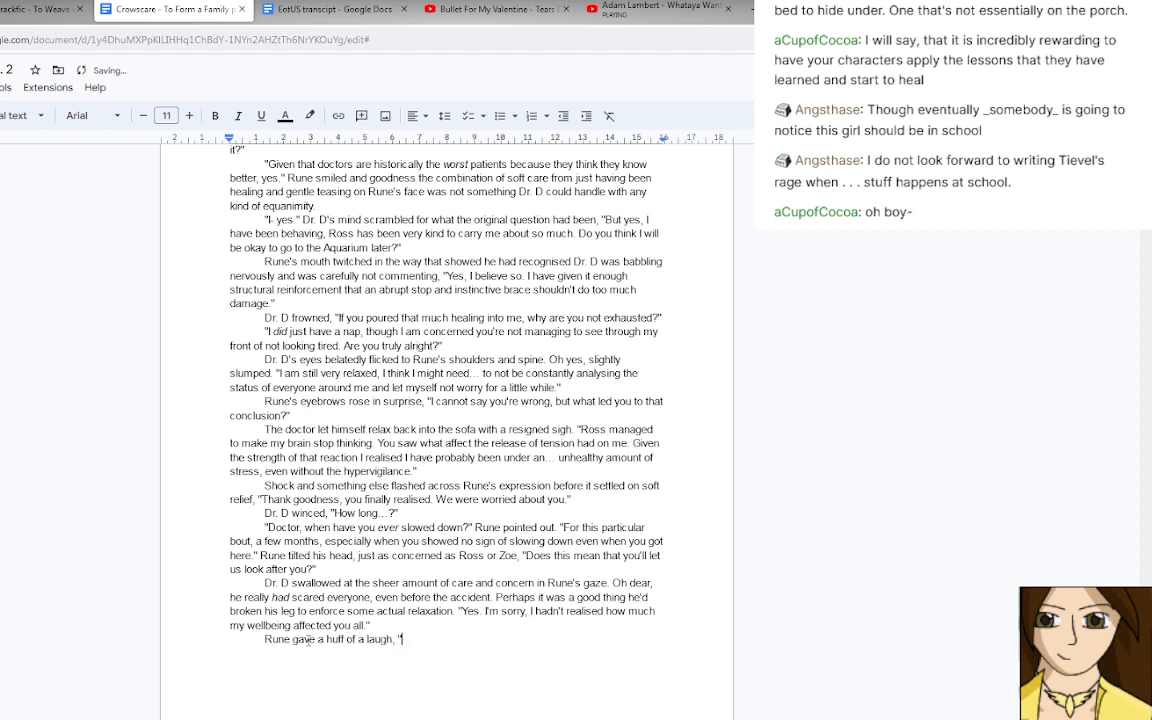
type("\"")
key("BackSpace")
key("BackSpace")
key("BackSpace")
key("BackSpace")
key("BackSpace")
key("BackSpace")
key("BackSpace")
key("BackSpace")
key("BackSpace")
key("BackSpace")
key("BackSpace")
key("BackSpace")
key("BackSpace")
key("BackSpace")
key("BackSpace")
key("BackSpace")
key("BackSpace")
key("BackSpace")
key("BackSpace")
key("BackSpace")
key("BackSpace")
key("BackSpace")
key("BackSpace")
key("BackSpace")
key("BackSpace")
key("BackSpace")
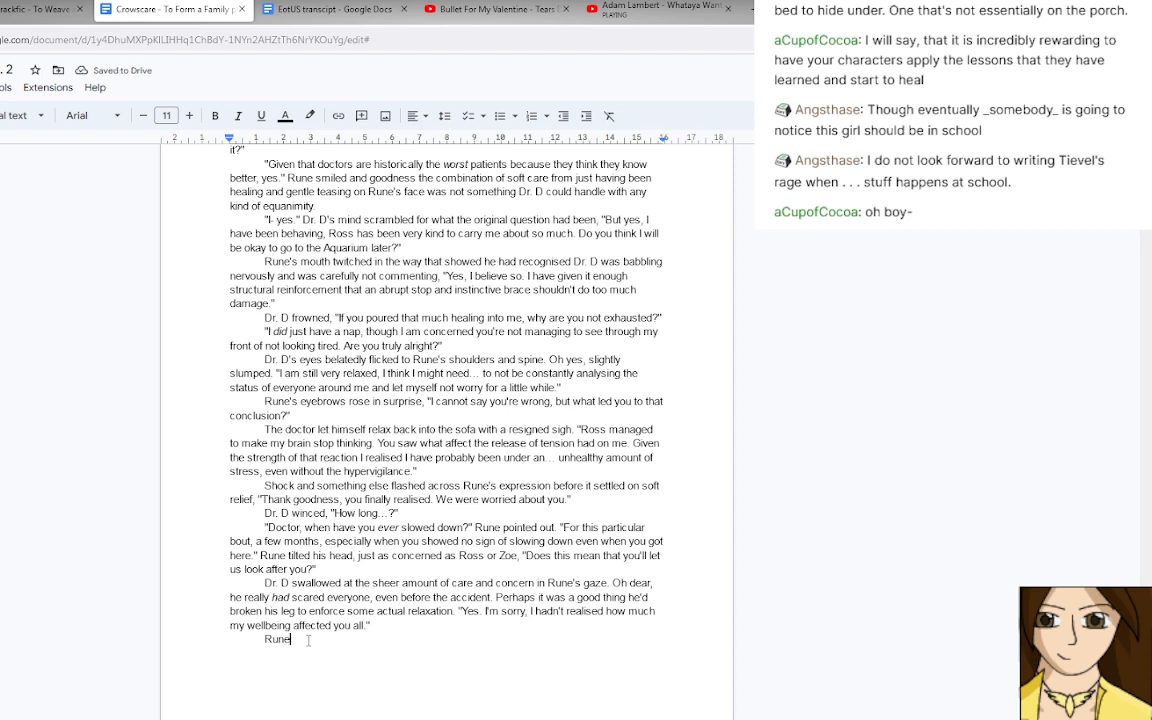
key("BackSpace")
key("BackSpace")
key("BackSpace")
key("BackSpace")
Write Rune's response "Of course it does. We're family, after all." in quotation marks in the new last paragraph.
type("\"")
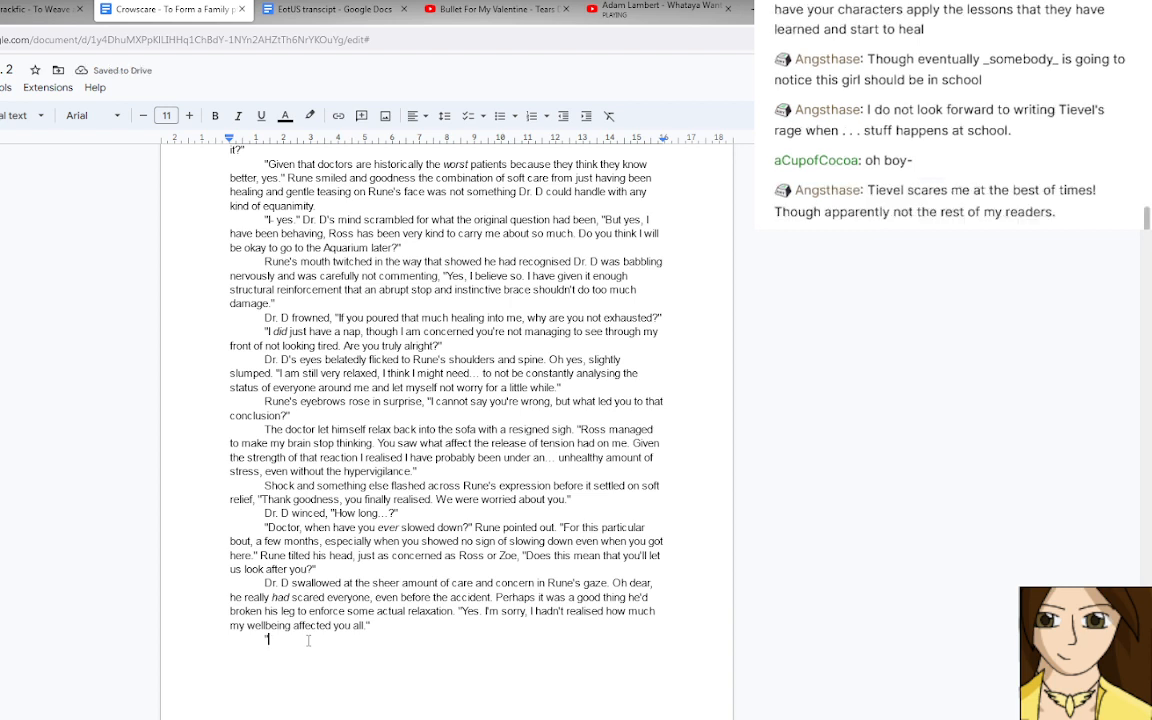
type("Of course it does.")
type("We're")
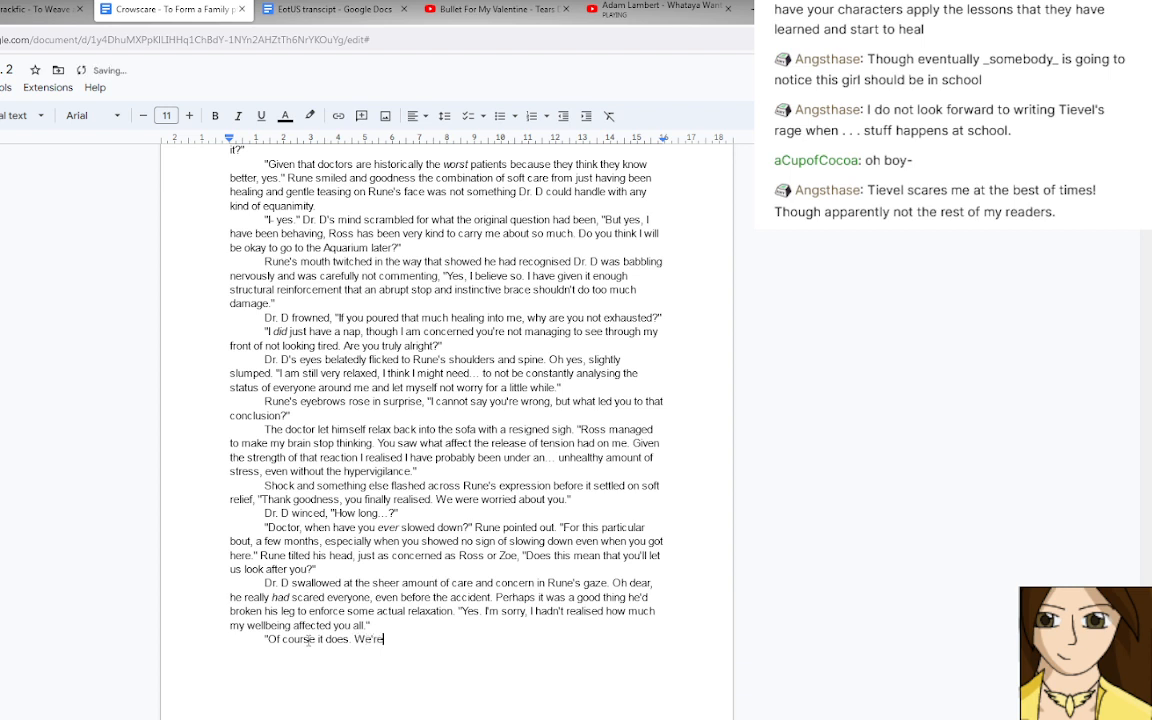
type(" family, after all.\"")
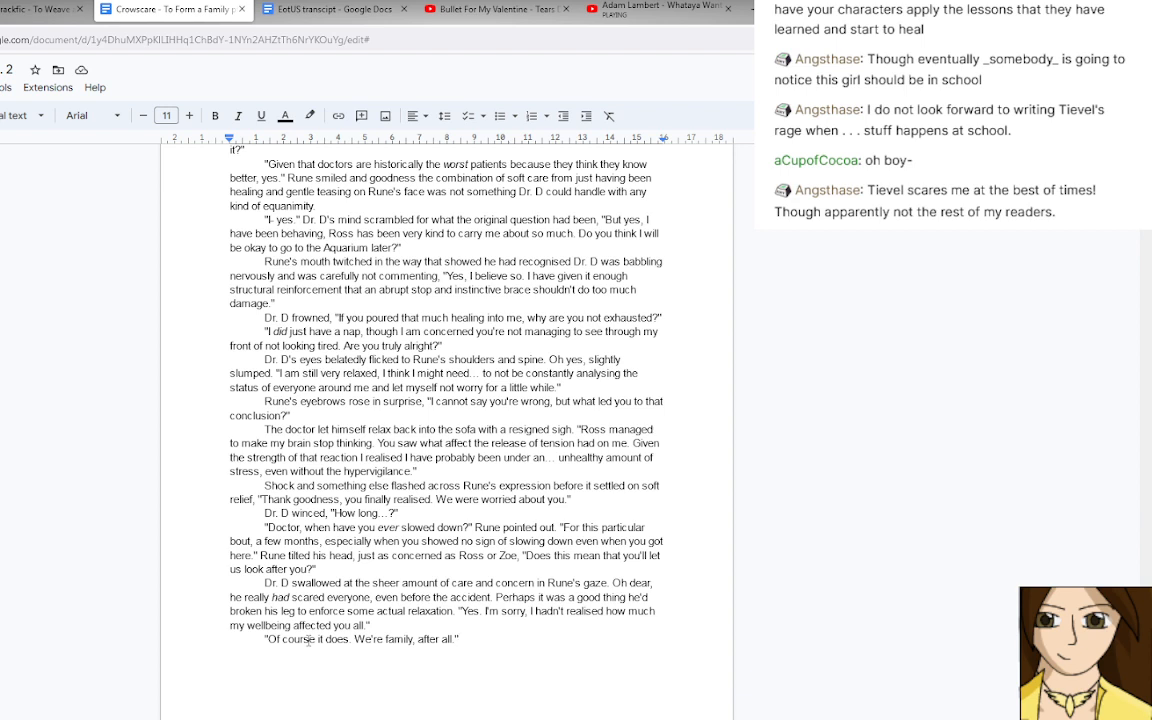
Replace "We're family, after all." in Rune's response with "We care about you.".
key("BackSpace")
key("BackSpace")
key("BackSpace")
key("BackSpace")
key("BackSpace")
key("BackSpace")
key("BackSpace")
key("BackSpace")
key("BackSpace")
key("BackSpace")
key("BackSpace")
key("BackSpace")
key("BackSpace")
key("BackSpace")
key("BackSpace")
key("BackSpace")
key("BackSpace")
key("BackSpace")
key("BackSpace")
key("BackSpace")
key("BackSpace")
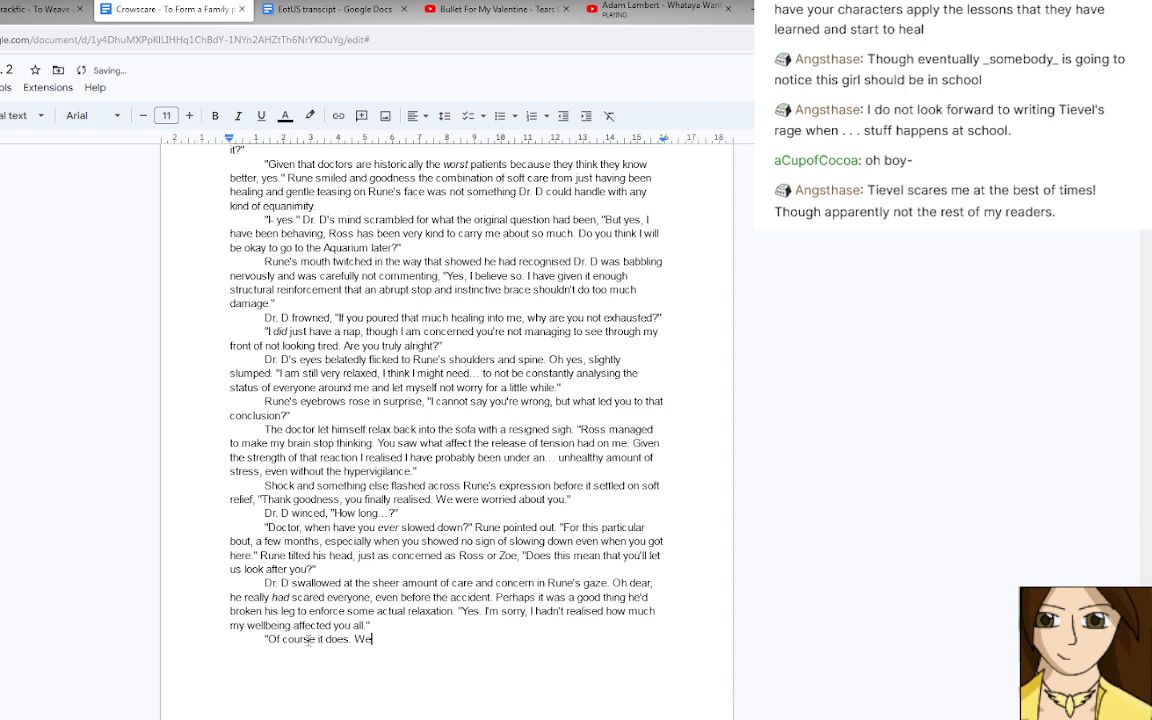
type("care about you.\"")
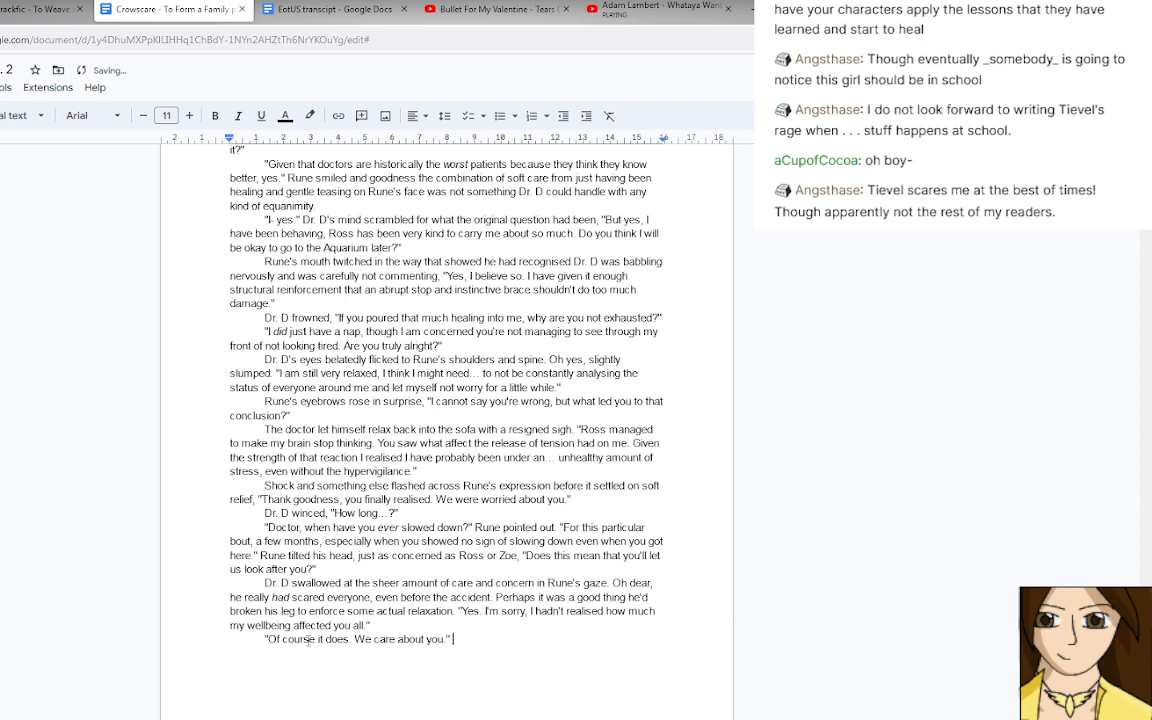
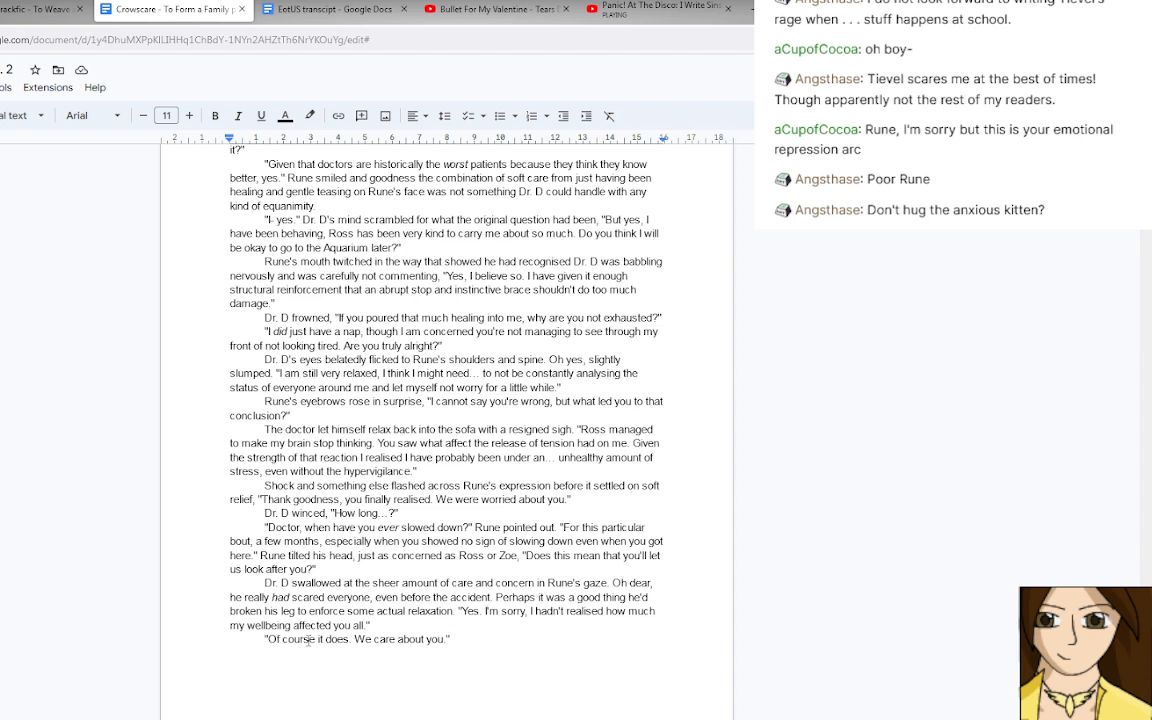
Add the dialogue tag "Rune chided gently," after "We care about you." in the last paragraph.
type("Rune chided")
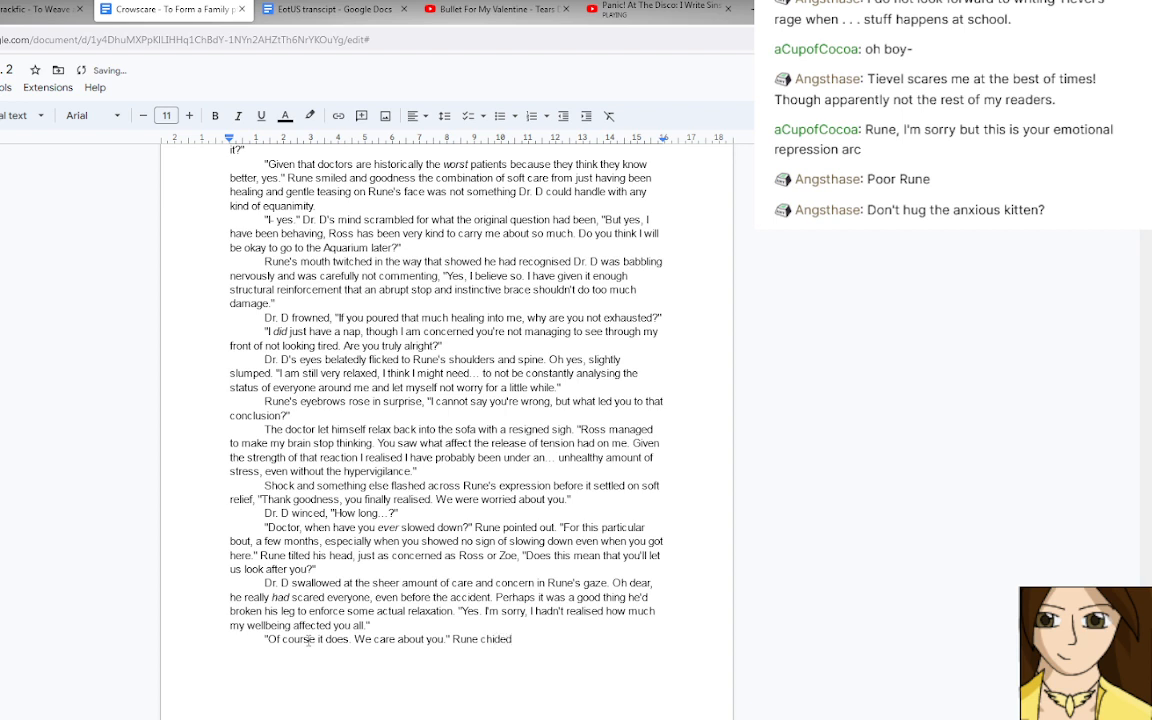
type(" gently")
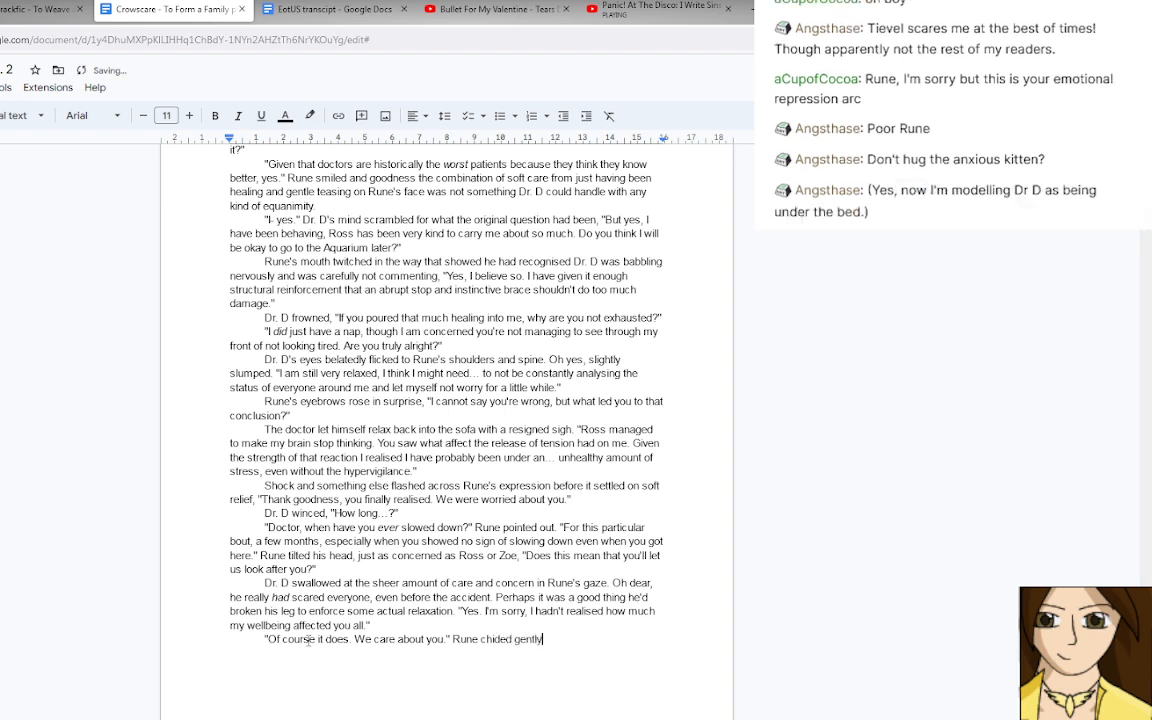
type(",")
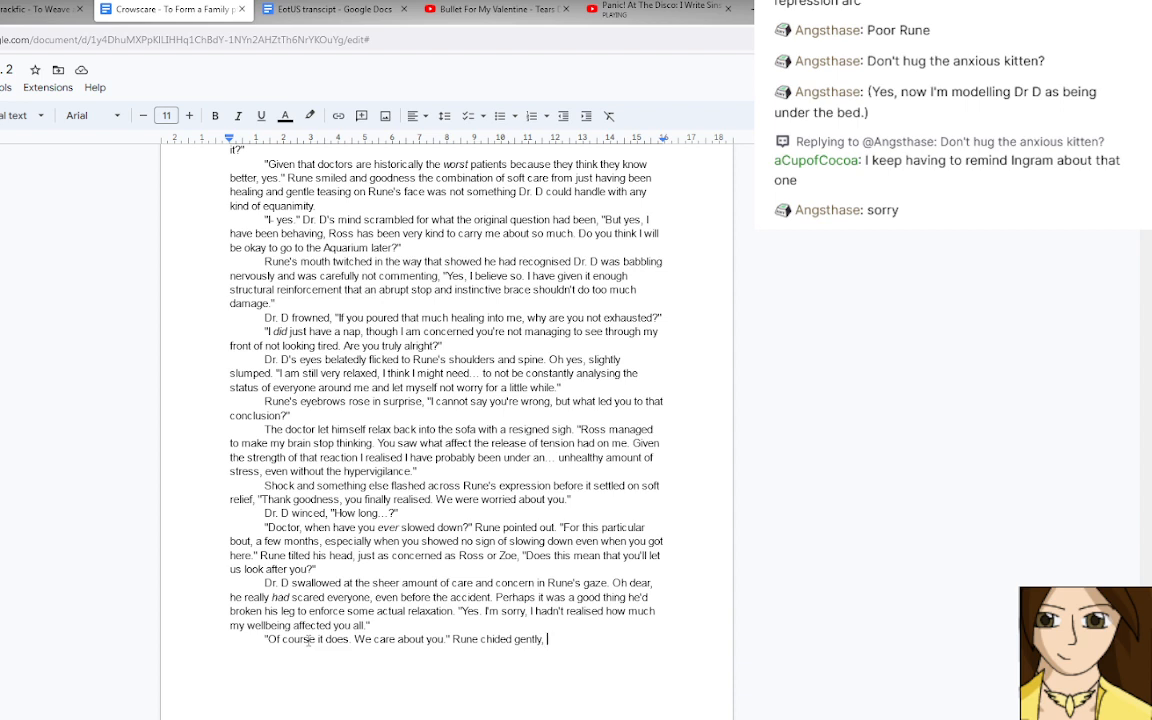
type("\"So look afte")
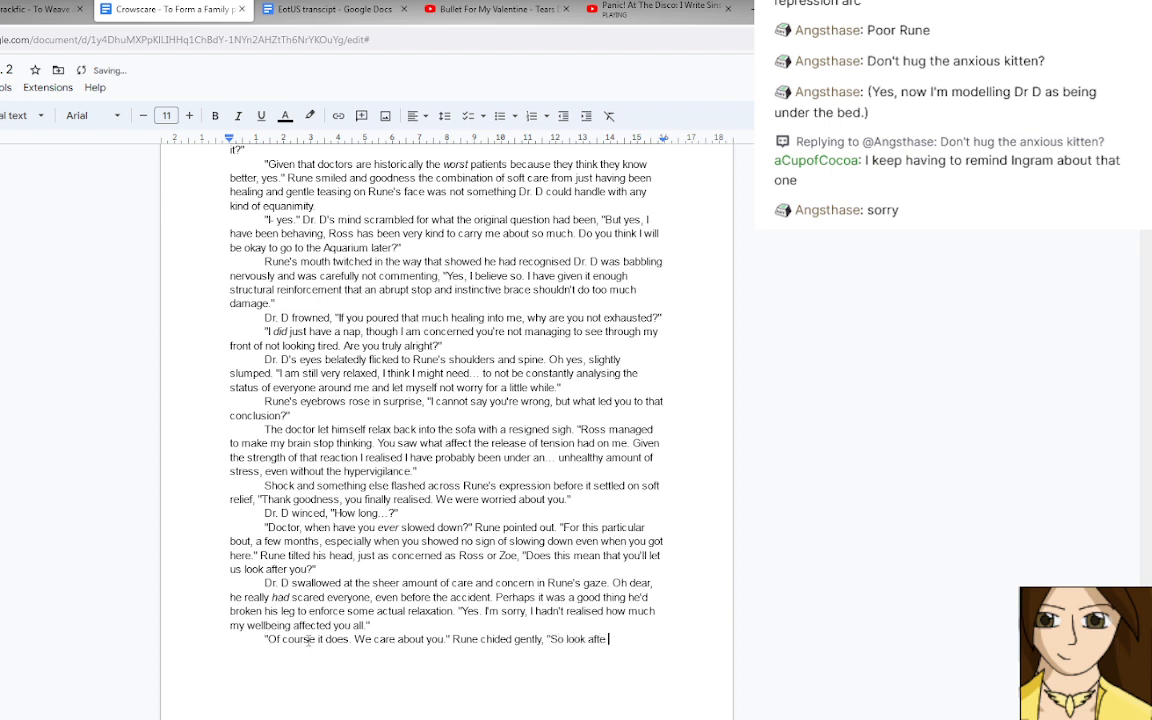
type("r yourself by letting us help")
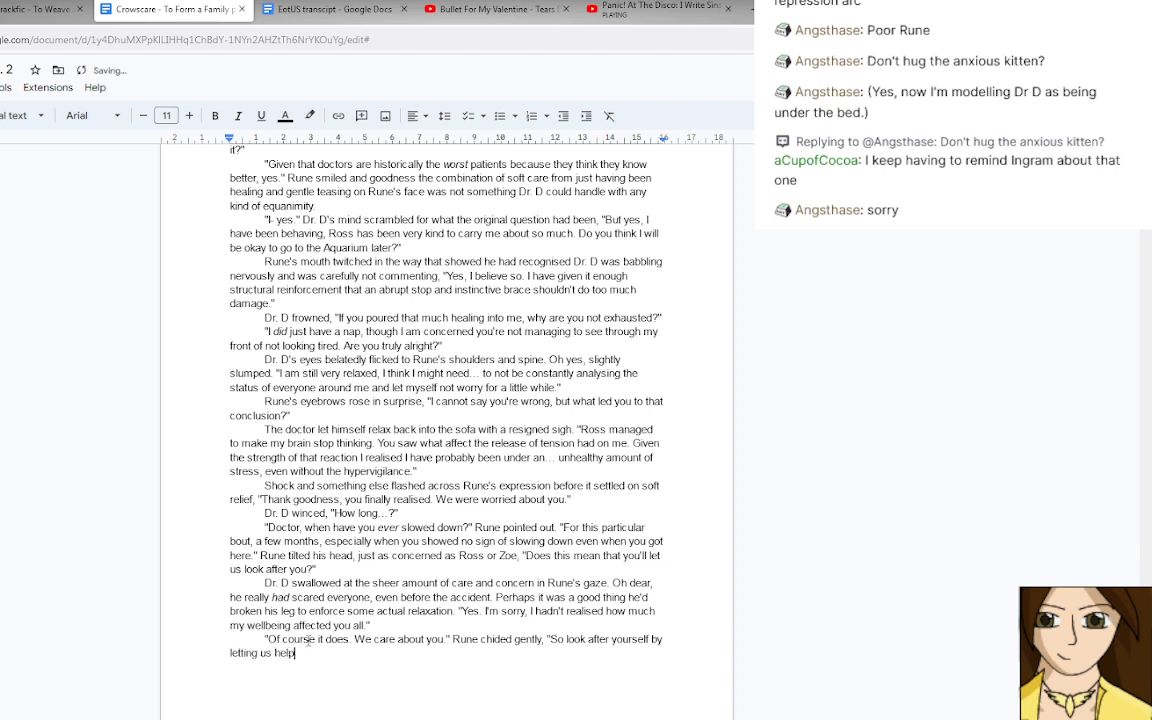
key("BackSpace")
type("you for a change.\"")
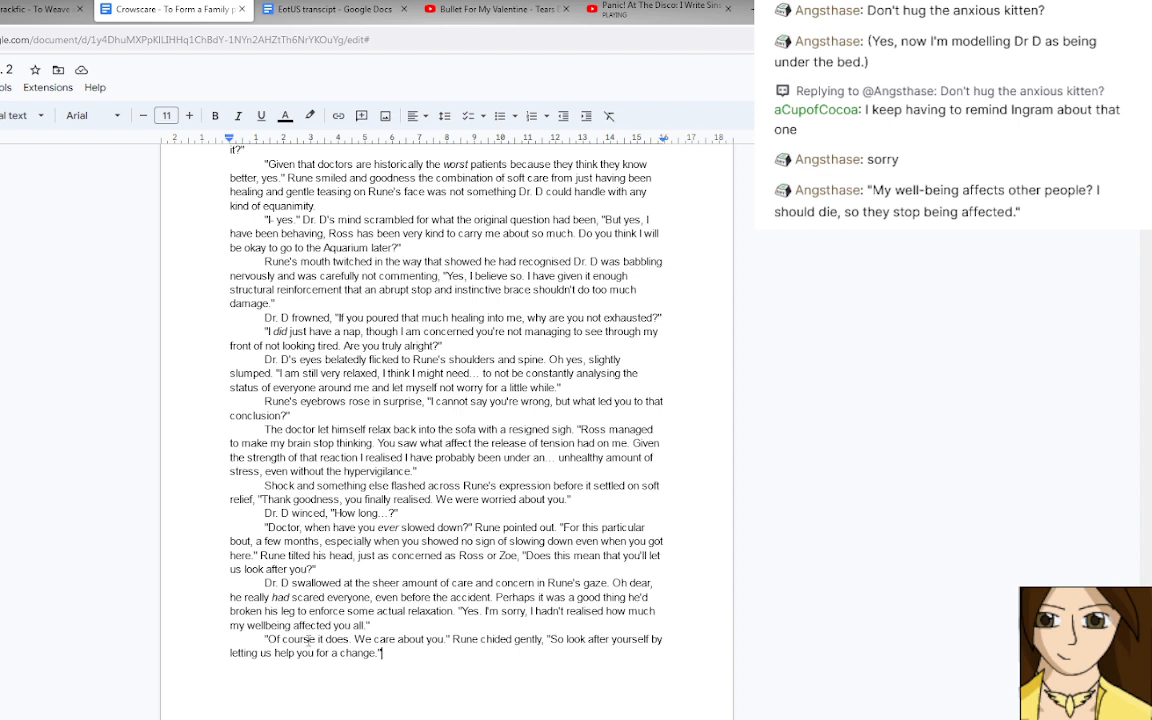
key("BackSpace")
key("BackSpace")
key("BackSpace")
key("BackSpace")
key("BackSpace")
key("BackSpace")
key("BackSpace")
key("BackSpace")
key("BackSpace")
key("BackSpace")
key("BackSpace")
key("BackSpace")
key("BackSpace")
key("BackSpace")
key("BackSpace")
key("BackSpace")
key("BackSpace")
key("BackSpace")
key("BackSpace")
key("BackSpace")
Start Rune's second line with "I'm glad" and insert "and he replaced the skirt over the cast," after "gently" in the tag.
key("BackSpace")
key("BackSpace")
key("BackSpace")
key("BackSpace")
key("BackSpace")
key("BackSpace")
key("BackSpace")
key("BackSpace")
key("BackSpace")
key("BackSpace")
key("BackSpace")
key("BackSpace")
key("BackSpace")
key("BackSpace")
key("BackSpace")
key("BackSpace")
key("BackSpace")
key("BackSpace")
key("BackSpace")
key("BackSpace")
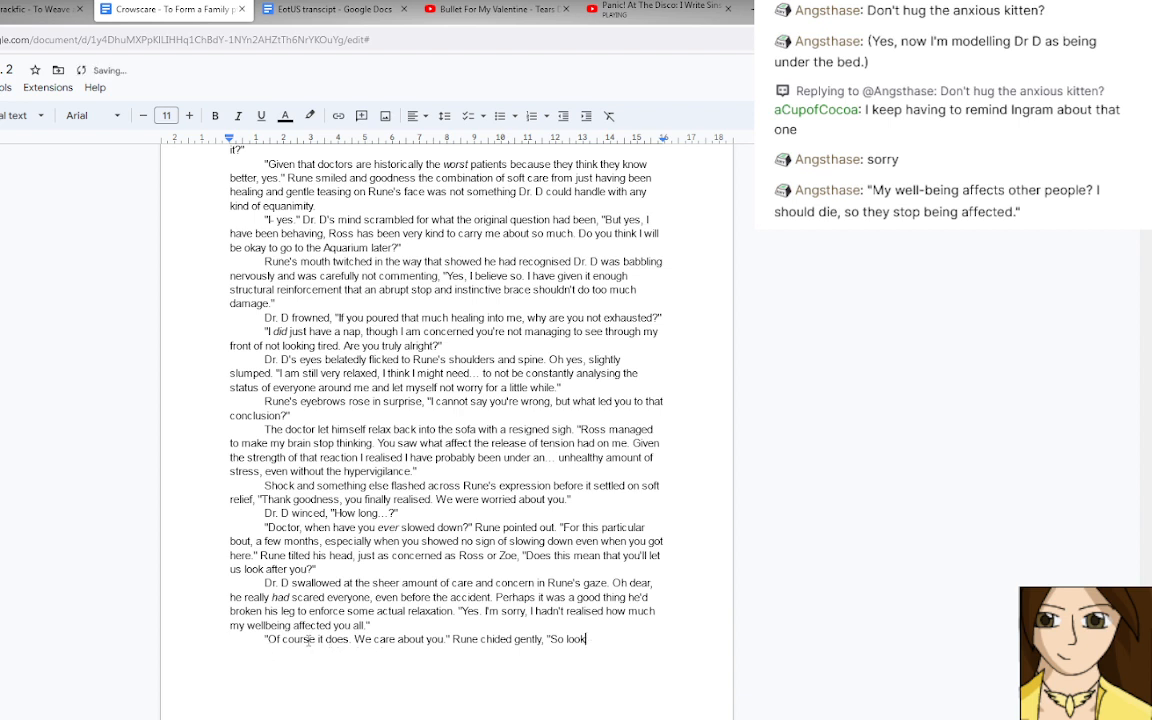
type("I'm glad")
left_click(545, 640)
key("BackSpace")
type("and he replaced the skirt over the")
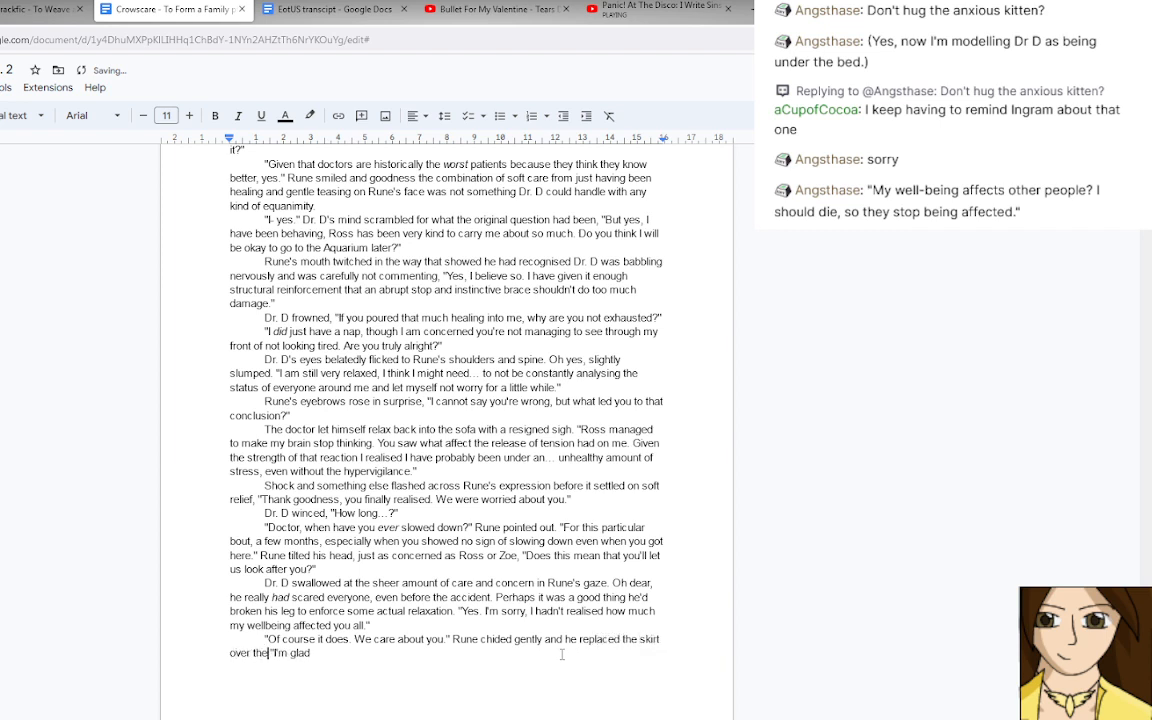
type(" cast.")
key("BackSpace")
type(",")
Continue Rune's line after "I'm glad" with "you see it now, though I admit it will be a little odd".
key("End")
type("you see it now, th")
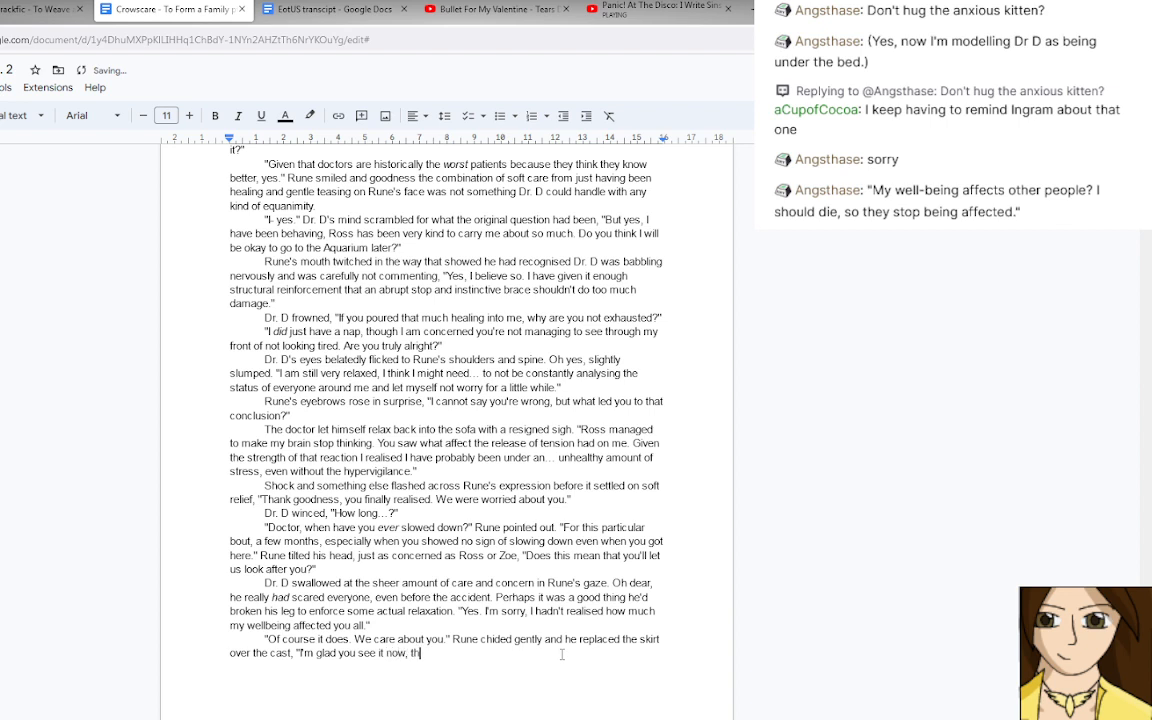
type("ough I admit it will be a little ")
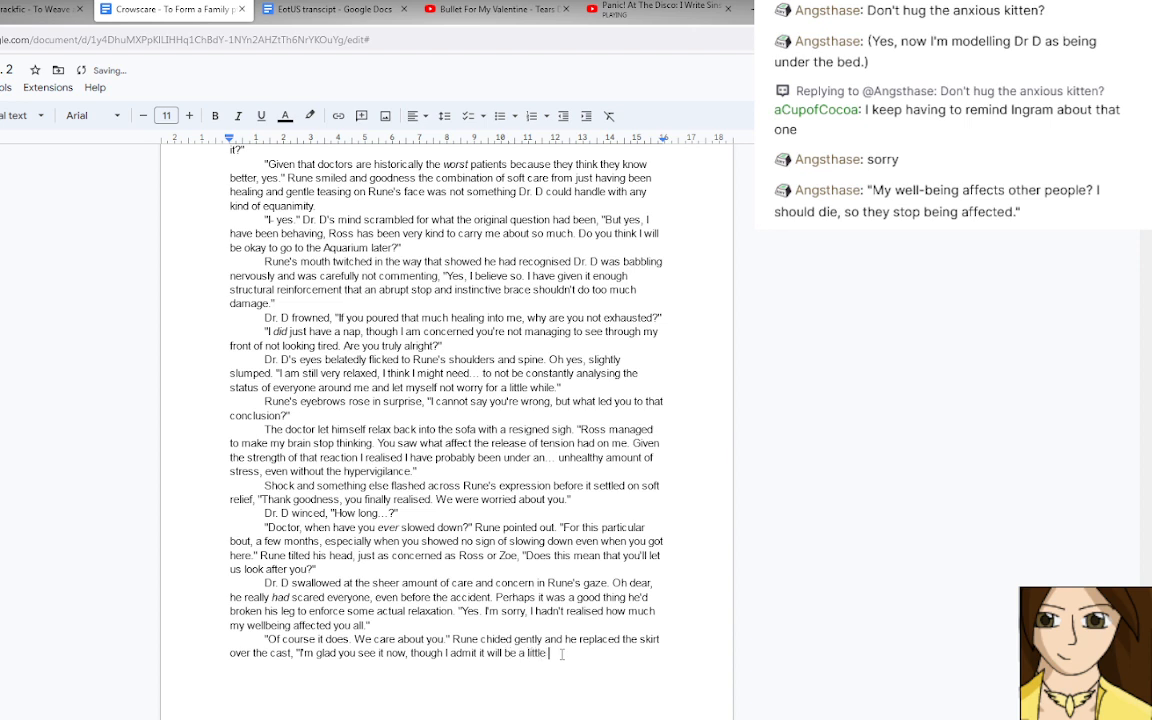
type("odd")
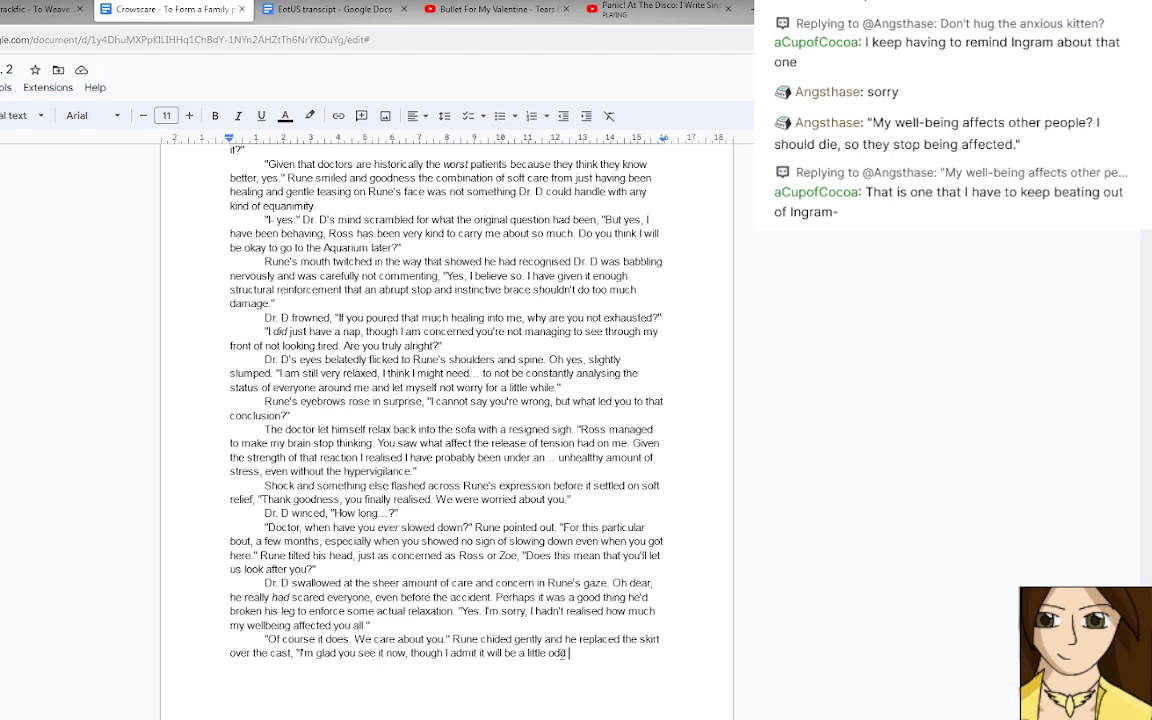
Finish Rune's line with "having you not fight to be independent and instead lean on us." and close the quotation.
type("having you not fight to be")
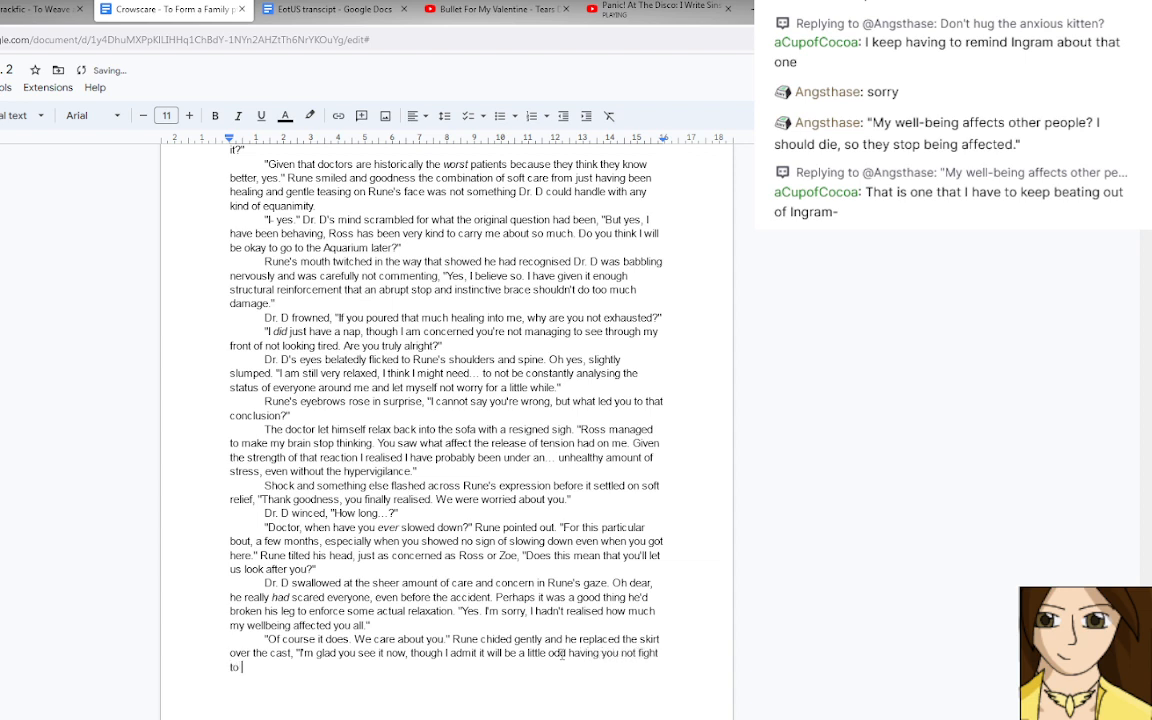
type(" indepen")
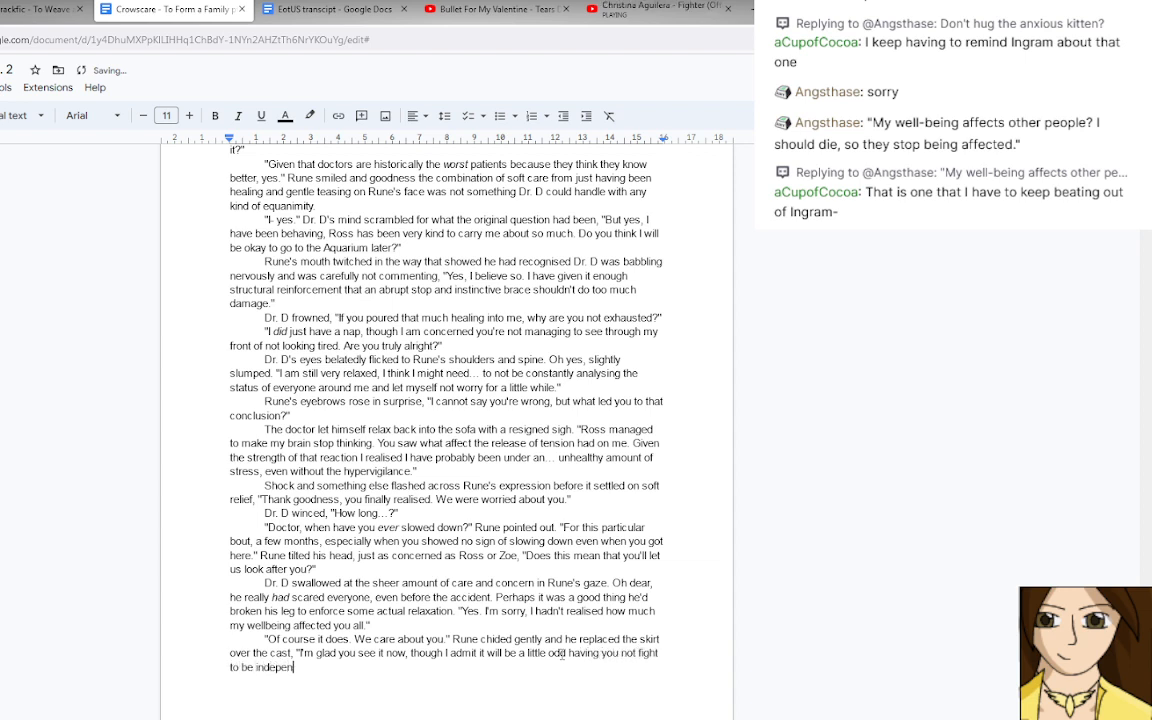
type("dent and instead lean o")
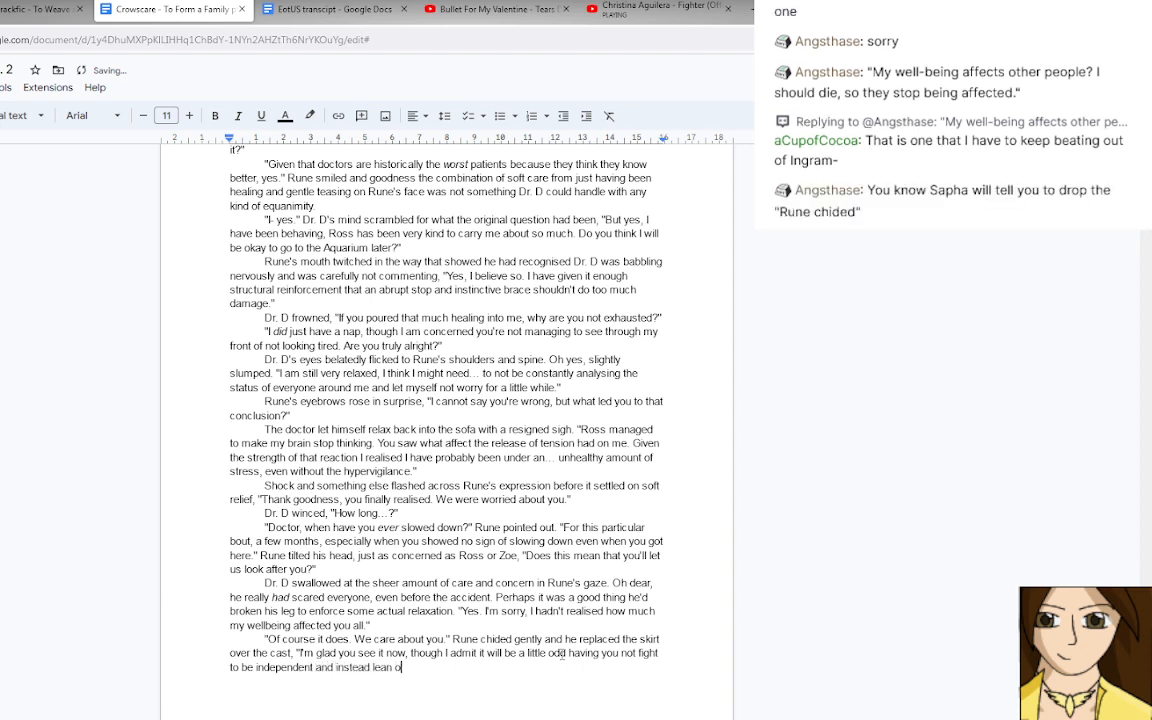
type("n us.\"")
Start a new indented paragraph reading "Dr. D smiled and felt himself warm at the thought of".
key("Return")
key("Tab")
type("Dr. D smiled and felt his hear")
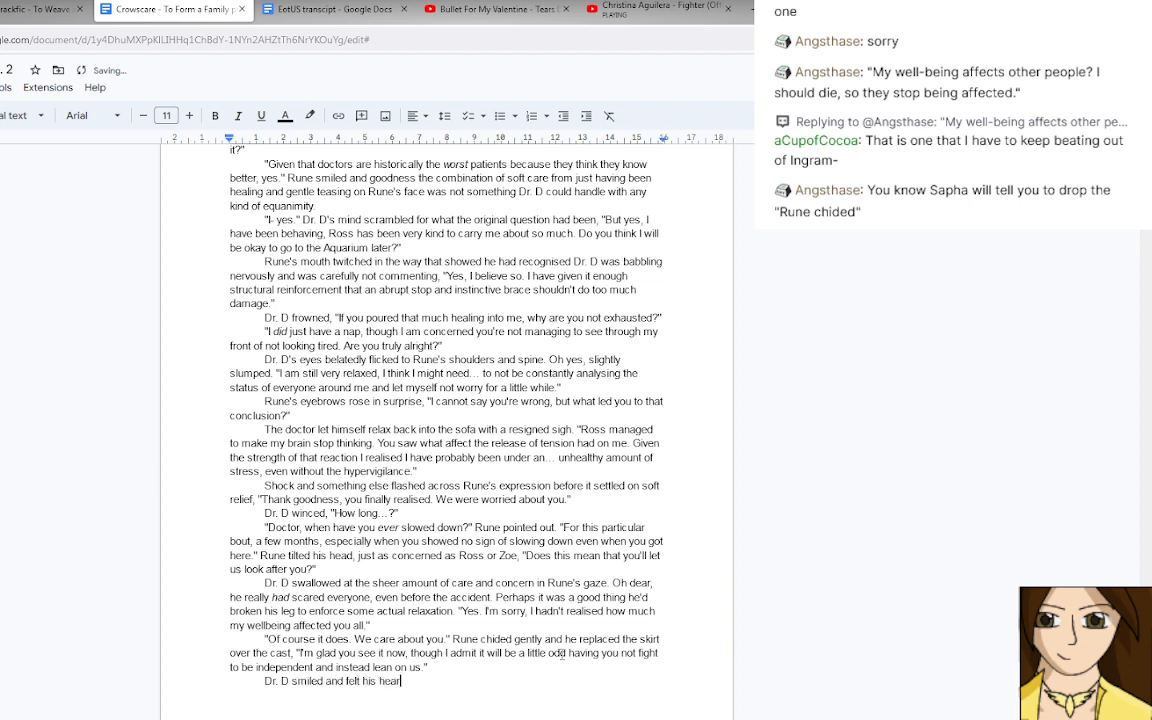
type("t turn over")
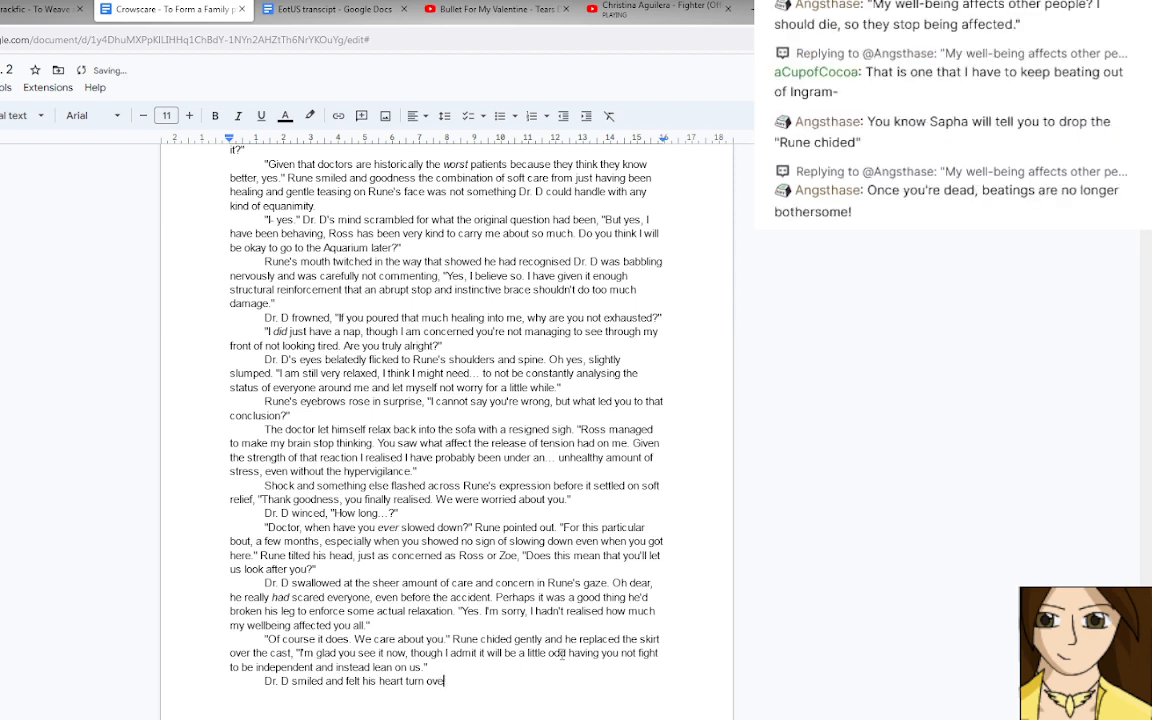
key("BackSpace")
key("BackSpace")
key("BackSpace")
key("BackSpace")
key("BackSpace")
key("BackSpace")
key("BackSpace")
key("BackSpace")
key("BackSpace")
key("BackSpace")
key("BackSpace")
key("BackSpace")
key("BackSpace")
key("BackSpace")
key("BackSpace")
key("BackSpace")
key("BackSpace")
type("mself warm at the thought of ")
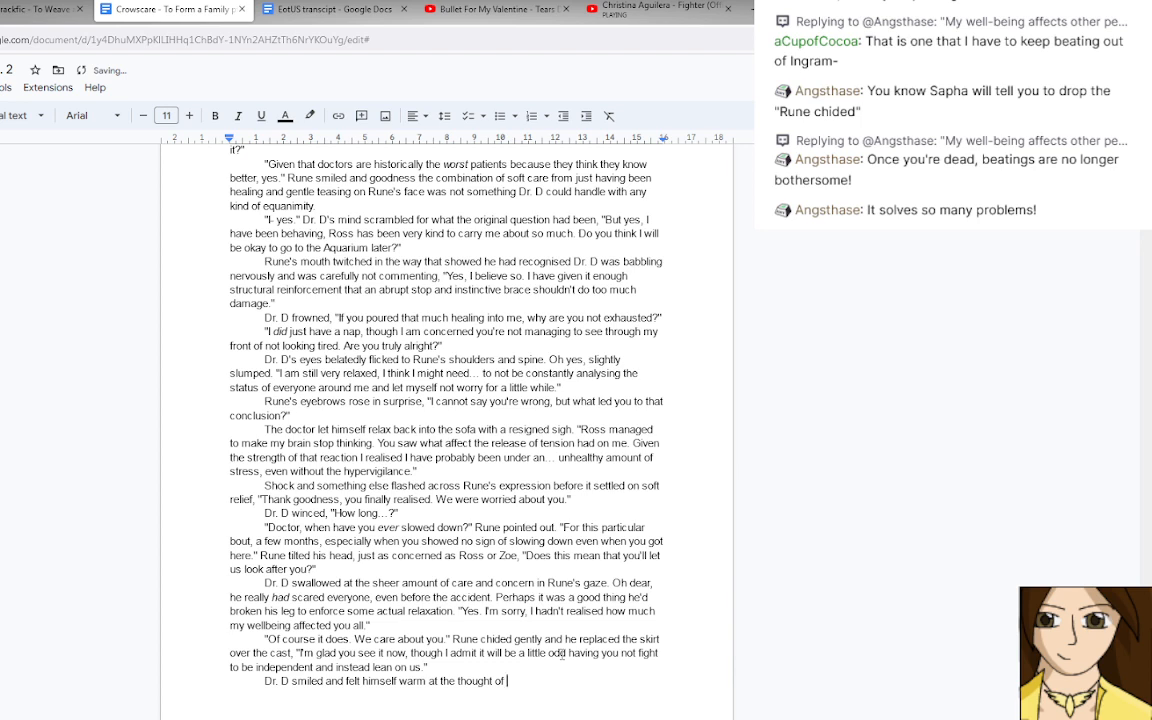
type("Ross and")
Complete the Dr. D sentence with "that moment in the hospital.".
key("BackSpace")
key("BackSpace")
key("BackSpace")
key("BackSpace")
key("BackSpace")
key("BackSpace")
key("BackSpace")
key("BackSpace")
key("BackSpace")
type("that moment in the hospital.")
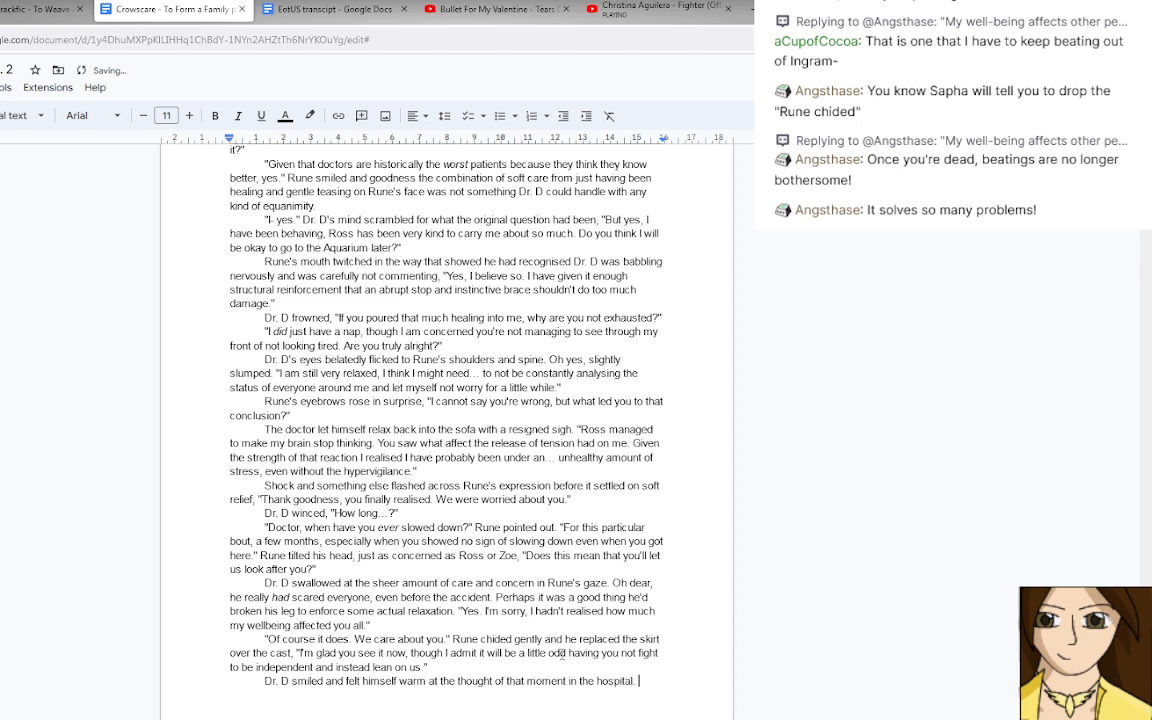
Replace the full stop after "hospital" with a comma and add Dr. D's quoted reply "I'm not going to run any more.".
key("BackSpace")
key("BackSpace")
type(", \"I'm not going to run any")
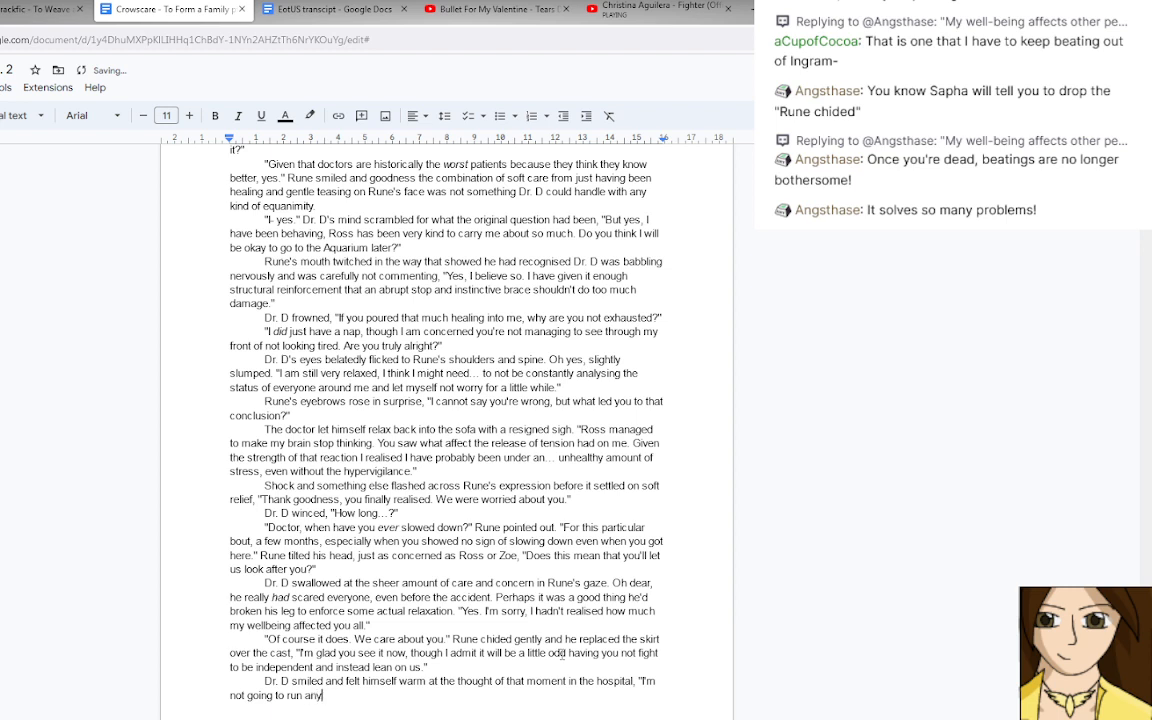
type(" more Rune")
key("BackSpace")
key("BackSpace")
key("BackSpace")
key("BackSpace")
key("BackSpace")
type(".")
type("\"")
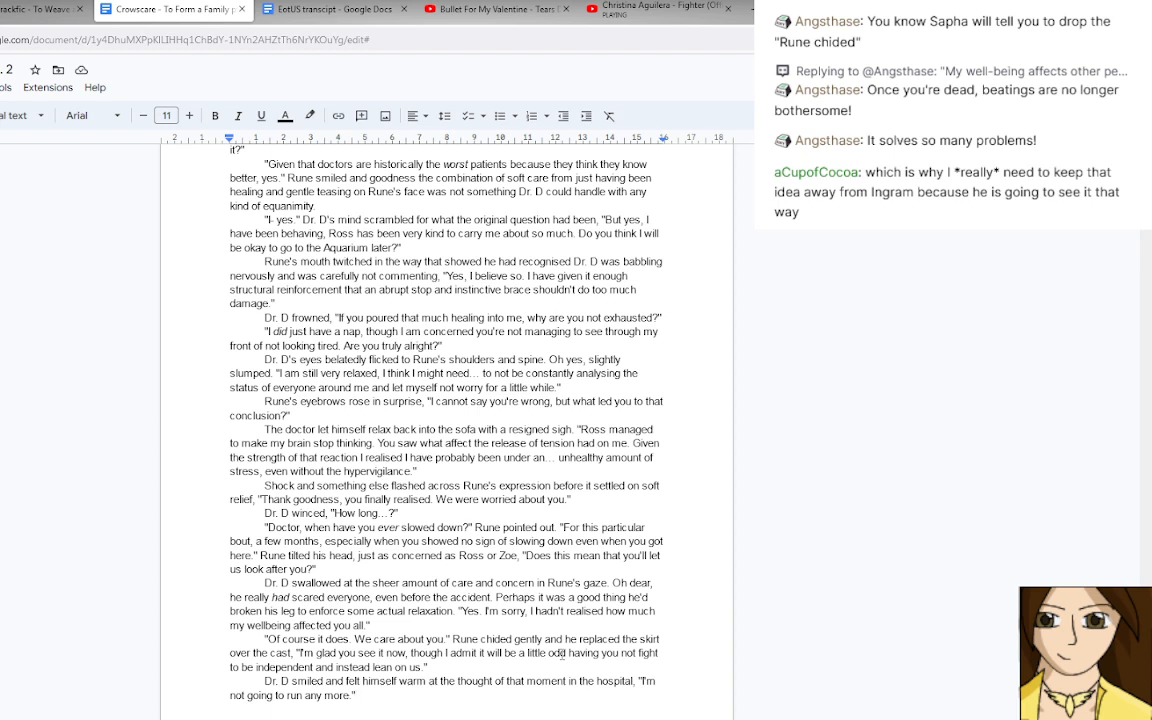
Remove "gently" and change "and" to "as" so the tag reads "Rune chided as he replaced the skirt".
key("ctrl+End")
double_click(525, 639)
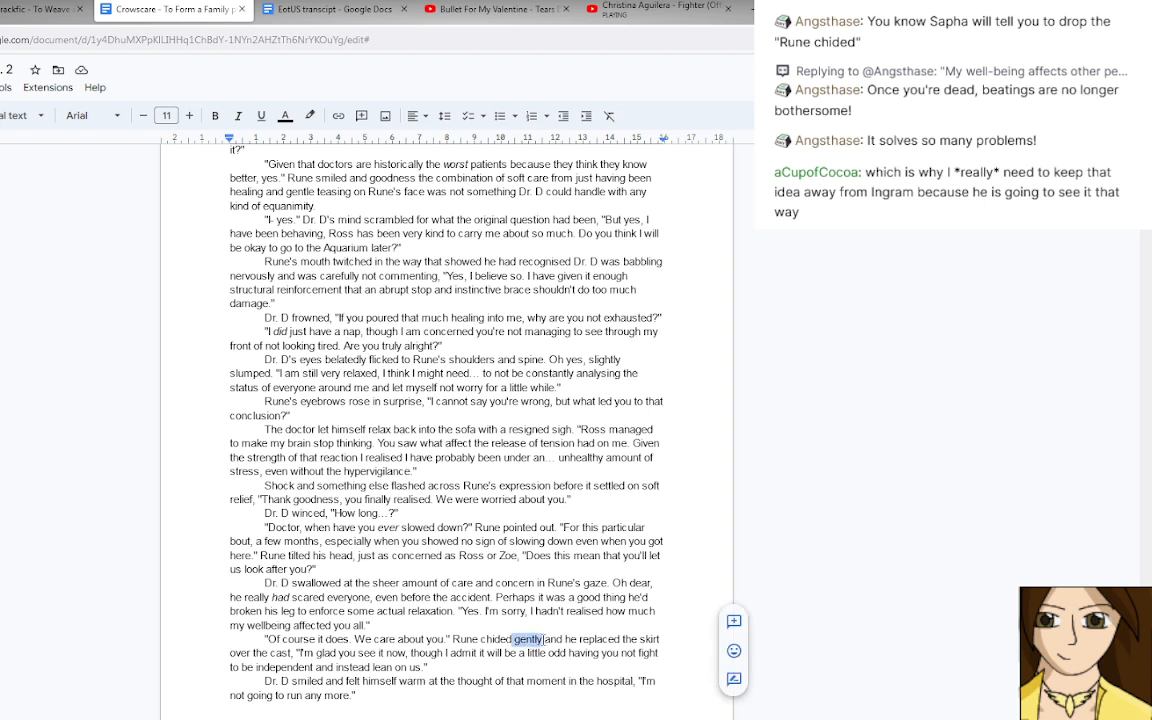
key("BackSpace")
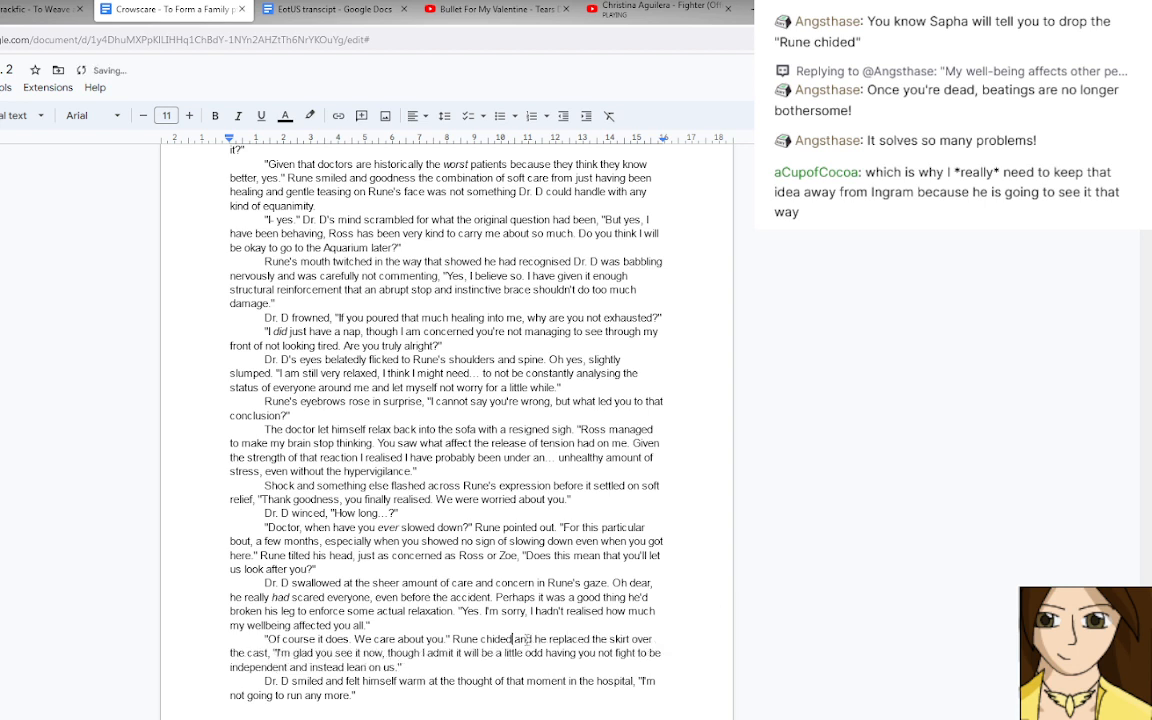
double_click(521, 639)
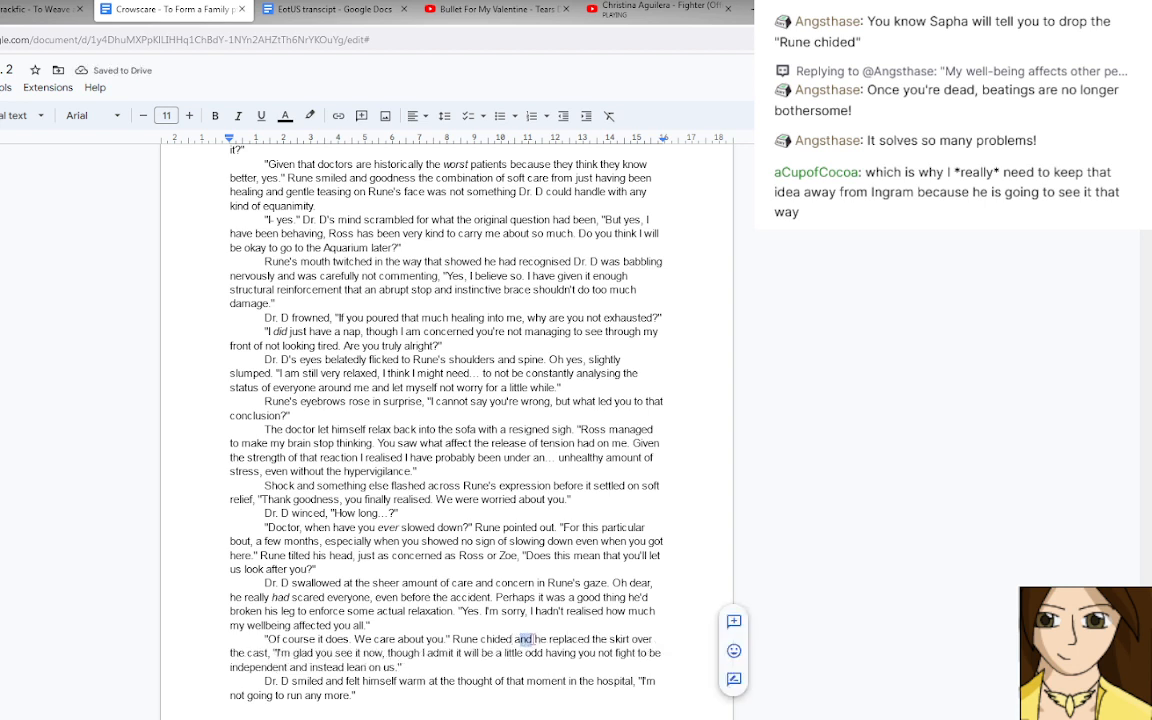
type("as")
left_click(486, 693)
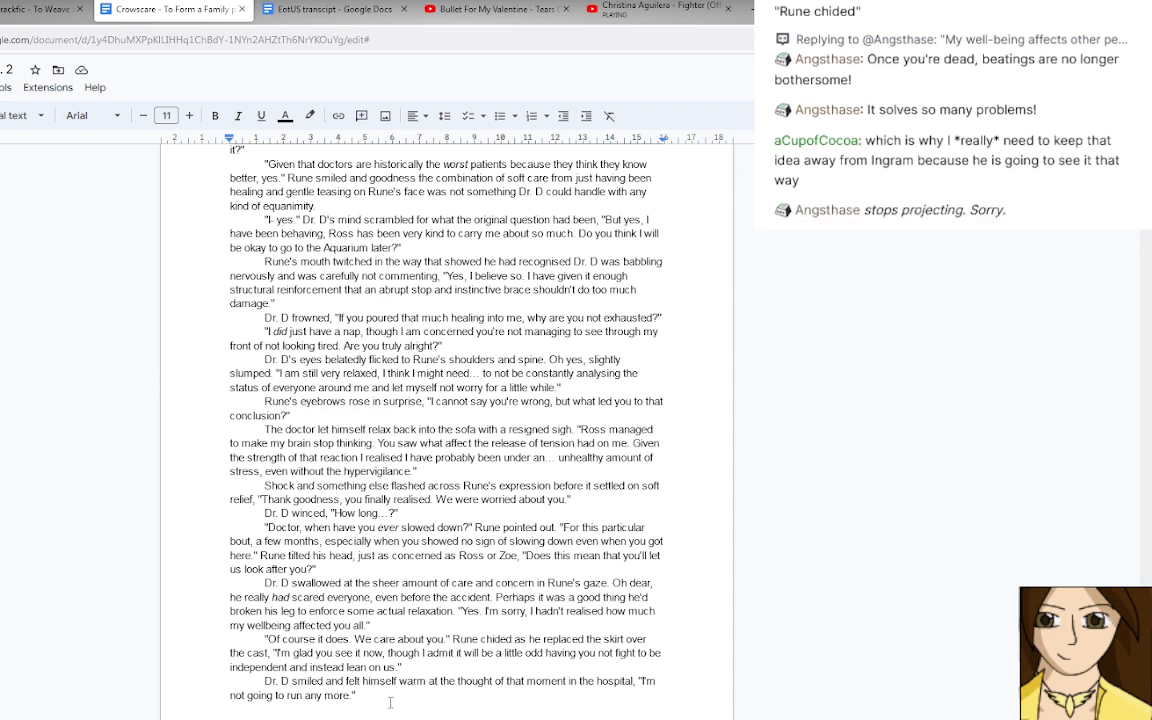
Insert "carefully" before "replaced the skirt over the cast" in Rune's paragraph.
left_click(390, 703)
left_click(545, 640)
type("carefully")
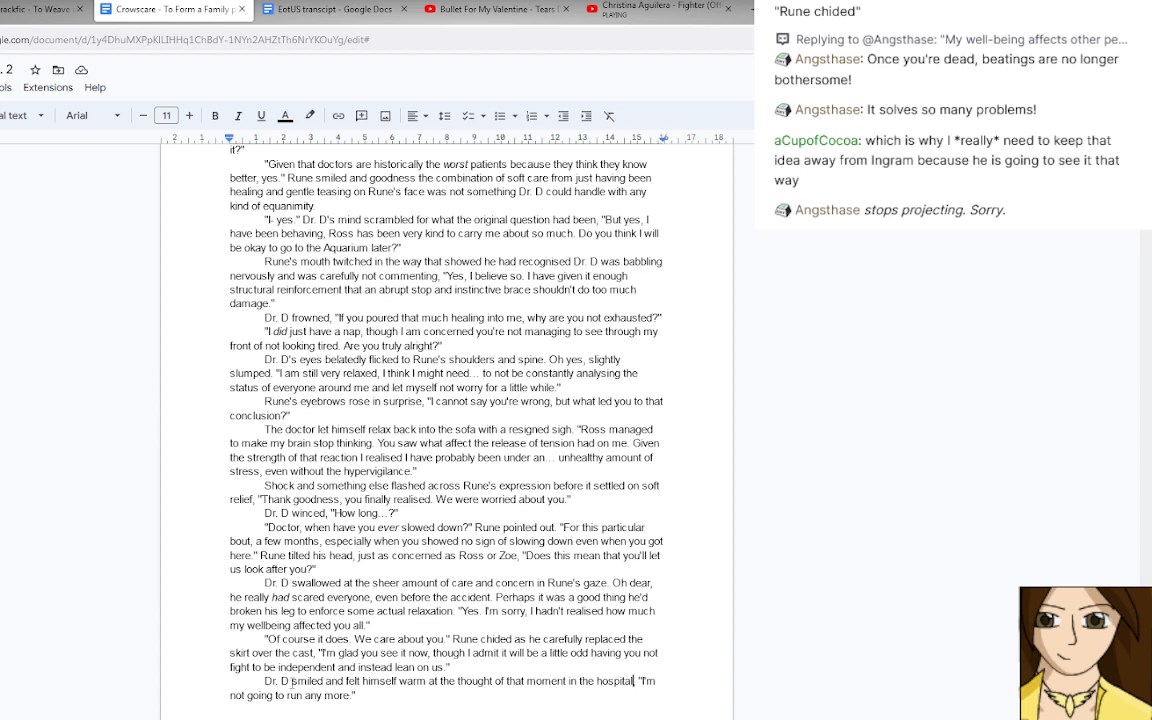
Insert "It's okay." at the start of Dr. D's quoted reply, before "I'm not going to run any more.".
left_click_drag(291, 681, 347, 681)
left_click(362, 694)
scroll(322, 625, "down", 1)
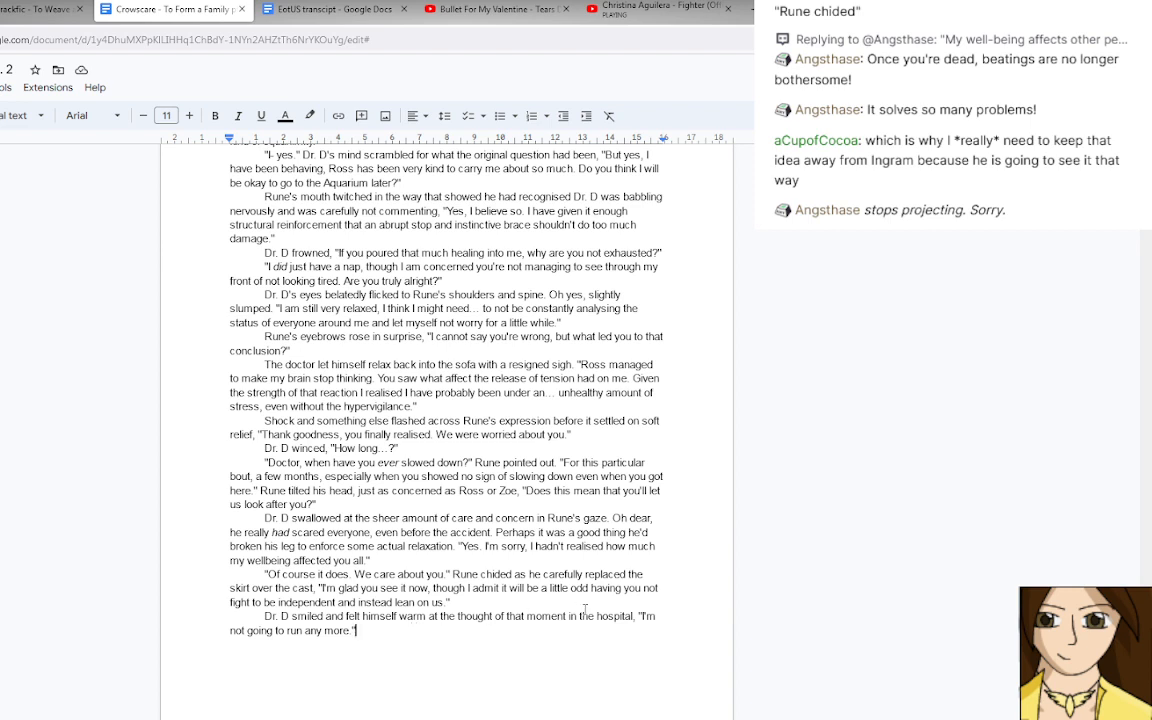
left_click(642, 615)
type("It's okay")
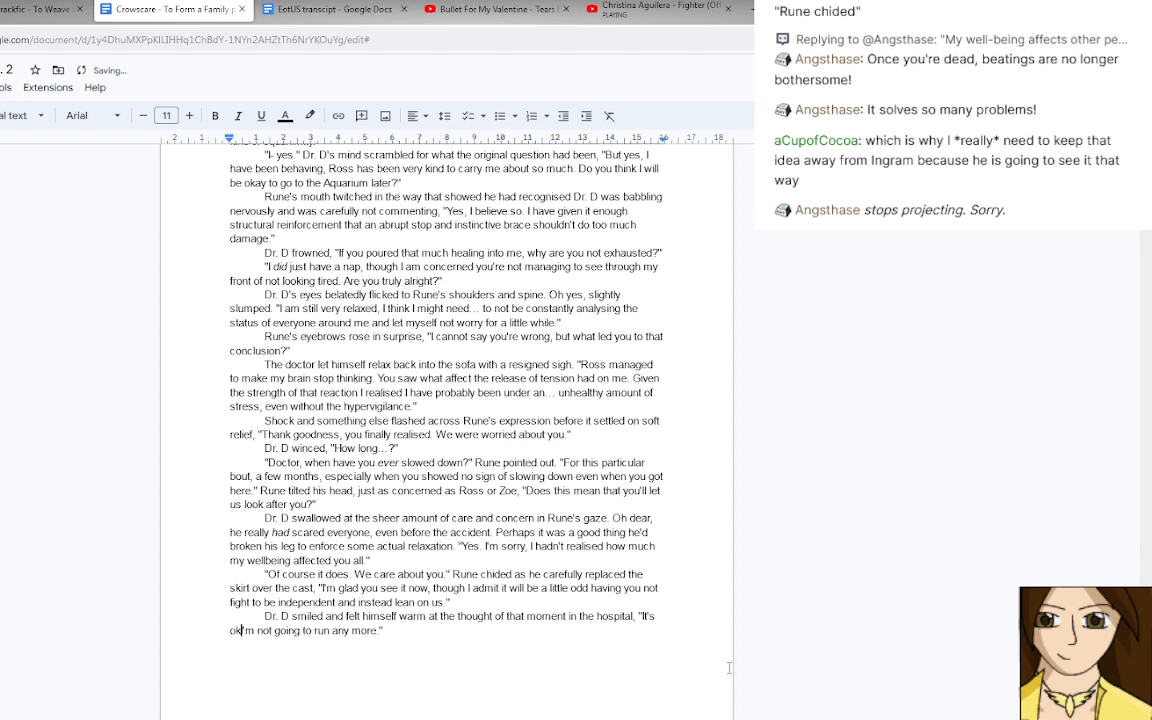
type(".")
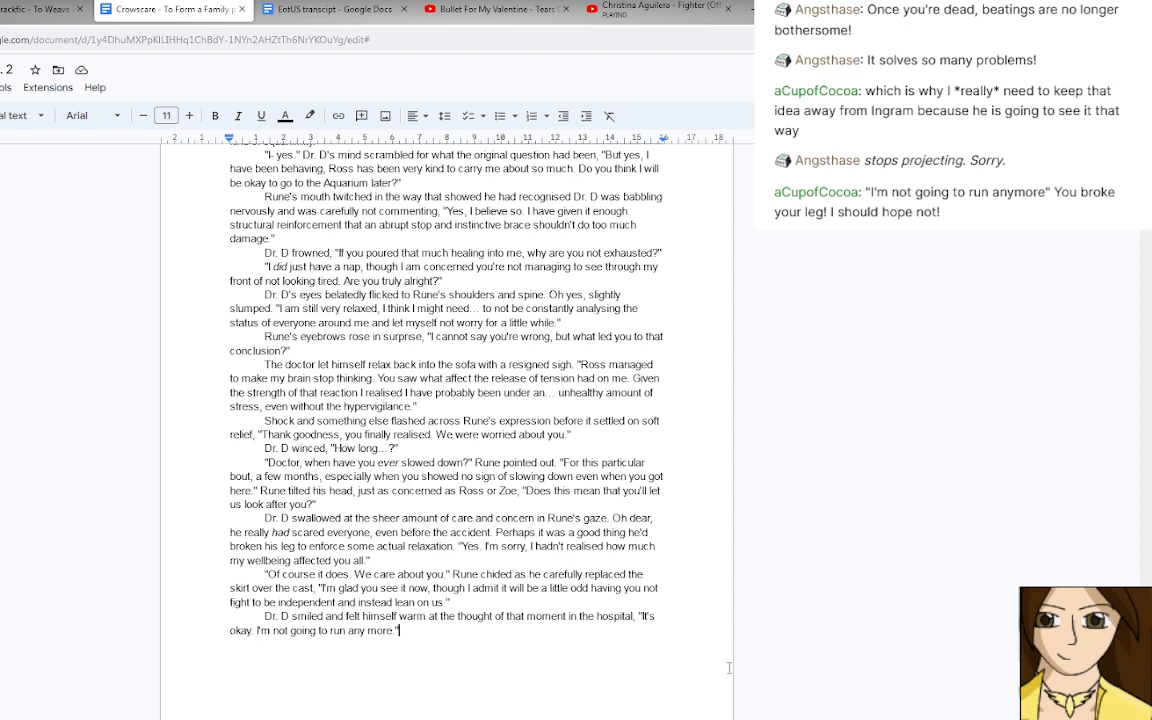
Add a new last paragraph reading "Rune met his gaze and a wealth of history passed between them.".
key("Return")
type("Rune met his ga")
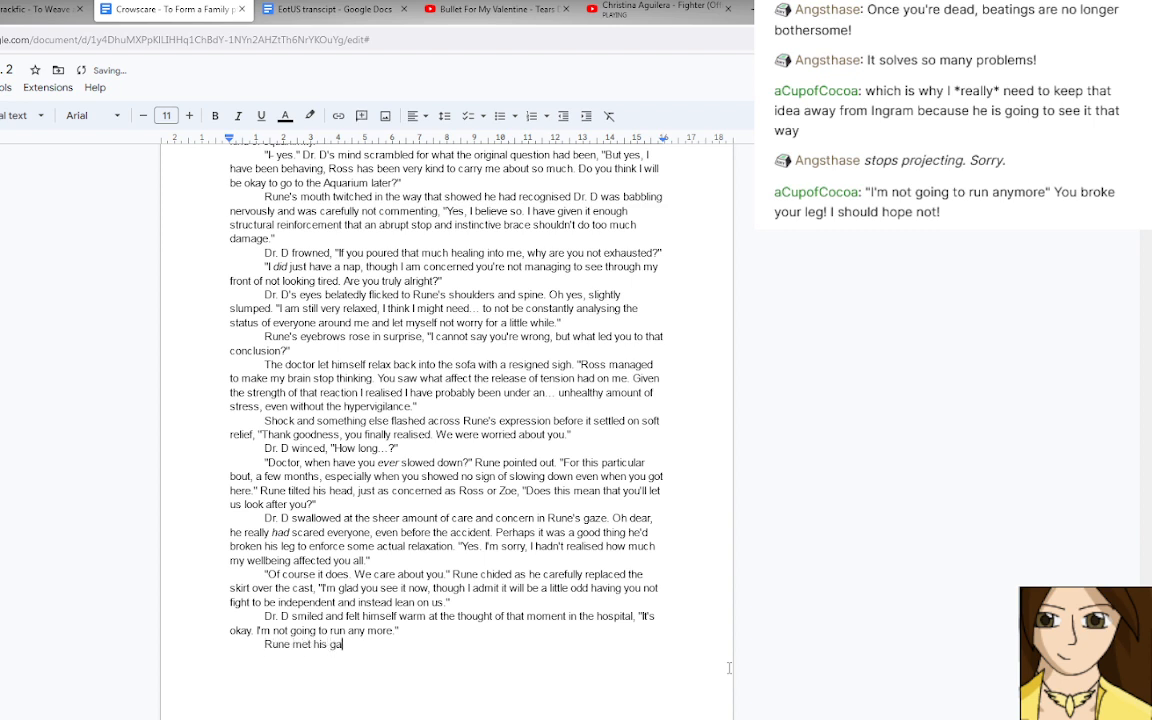
type("ze and a wealth of history pa")
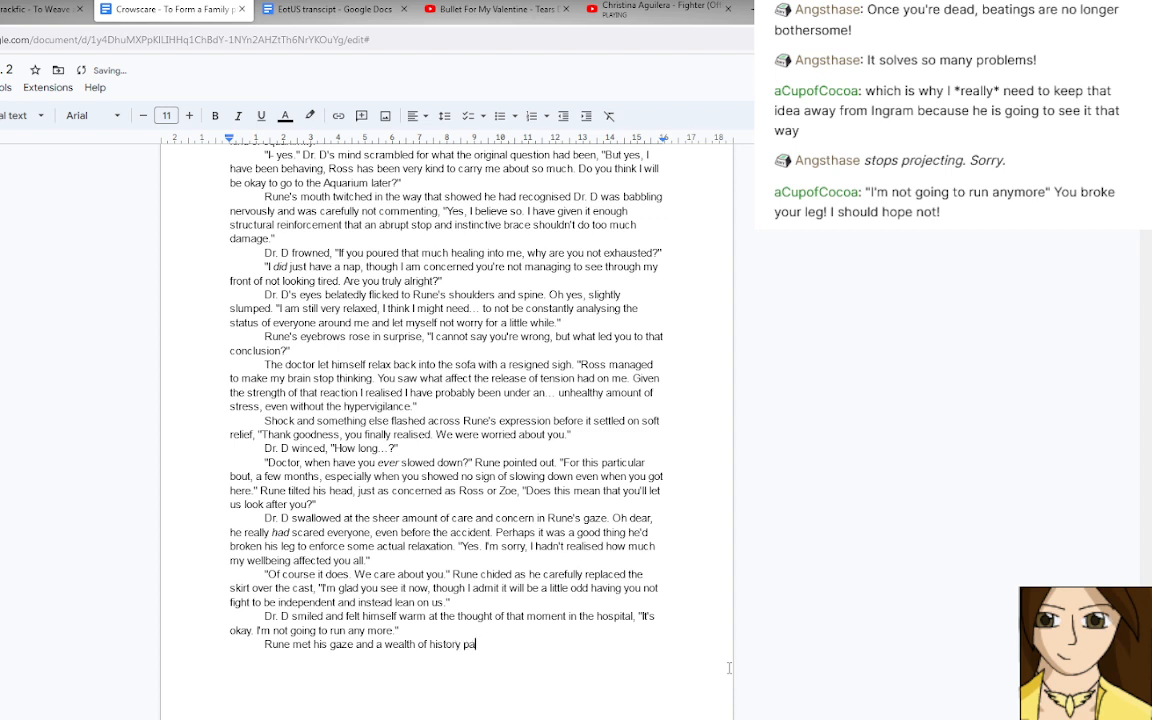
type("ssed between them. Rune return")
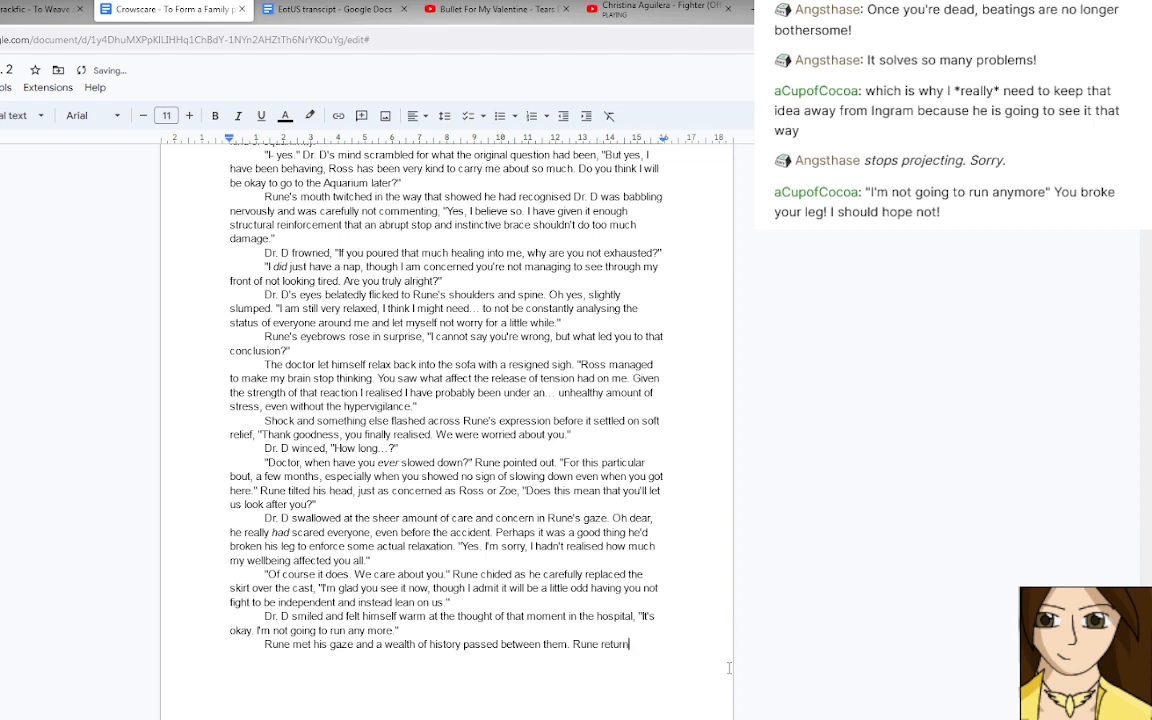
type("ed his smile. \"Good. Now res")
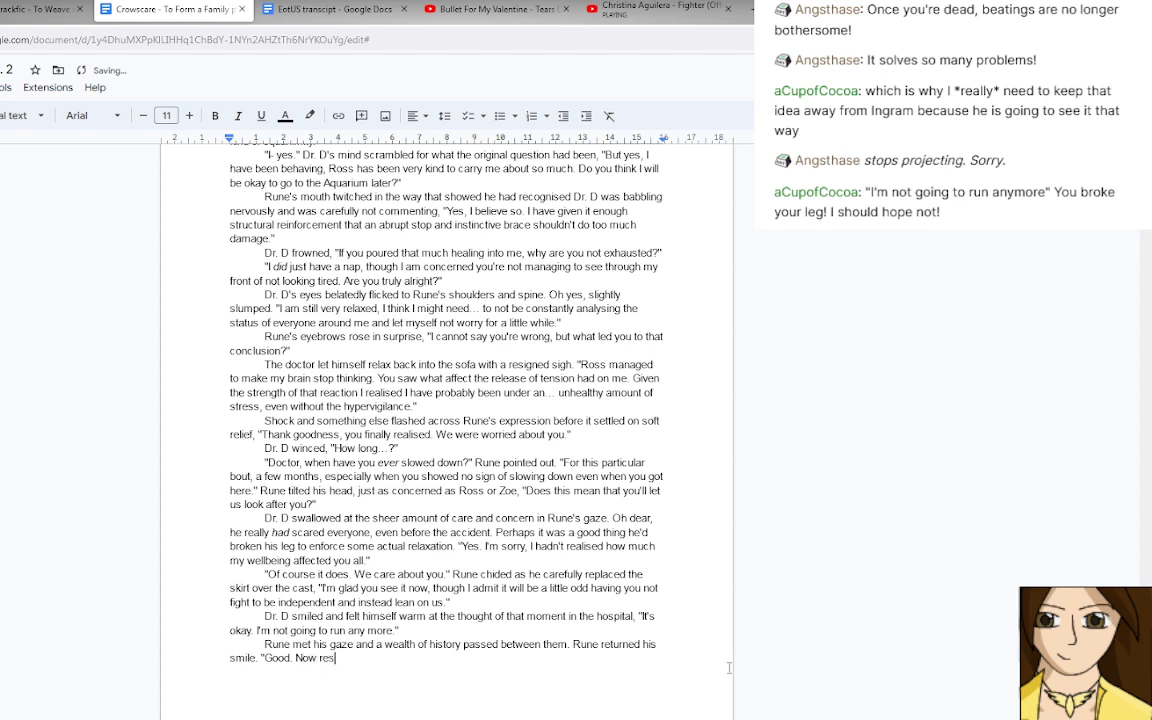
type("t,")
type("I'll see you")
key("BackSpace")
key("BackSpace")
key("BackSpace")
key("BackSpace")
key("BackSpace")
key("BackSpace")
key("BackSpace")
key("BackSpace")
key("BackSpace")
key("BackSpace")
key("BackSpace")
key("BackSpace")
key("BackSpace")
key("BackSpace")
key("BackSpace")
Continue Rune's speech after "Now rest" with "and enjoy your aquarium trip this afternoon.".
type("and enjoy your aqua")
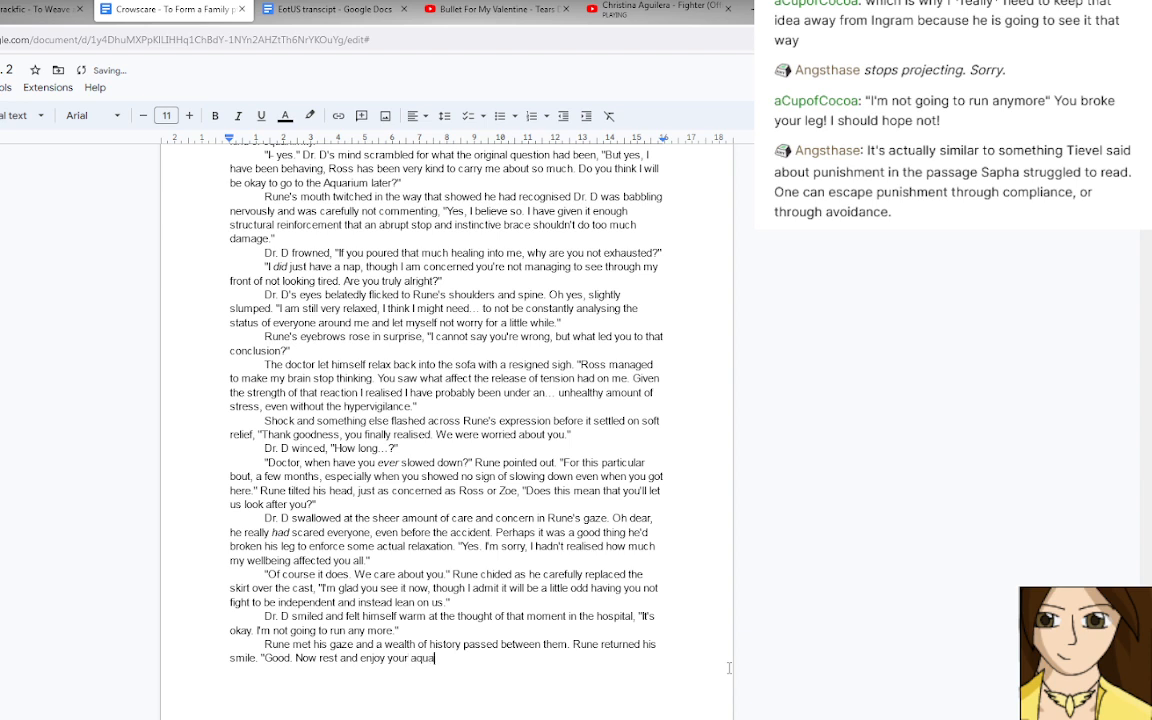
type("rium trip this afternoon.")
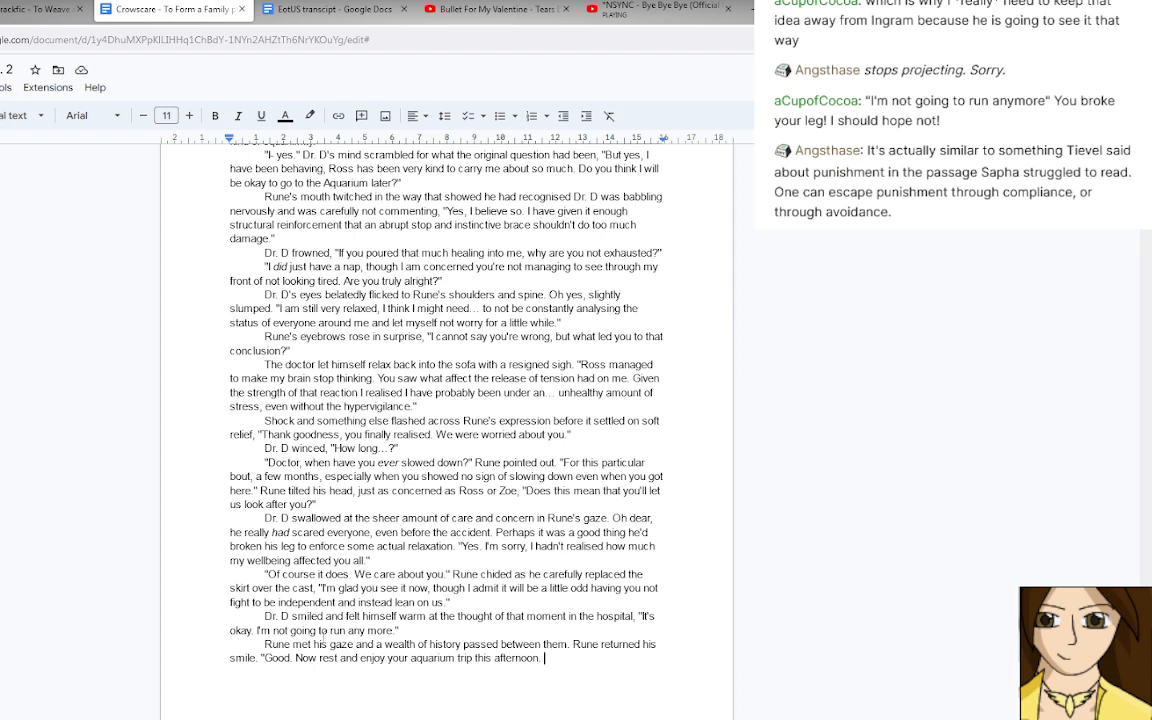
Insert "away" after "run" in Dr. D's reply so it reads "I'm not going to run away any more.".
left_click(346, 630)
type("away")
left_click_drag(570, 644, 410, 658)
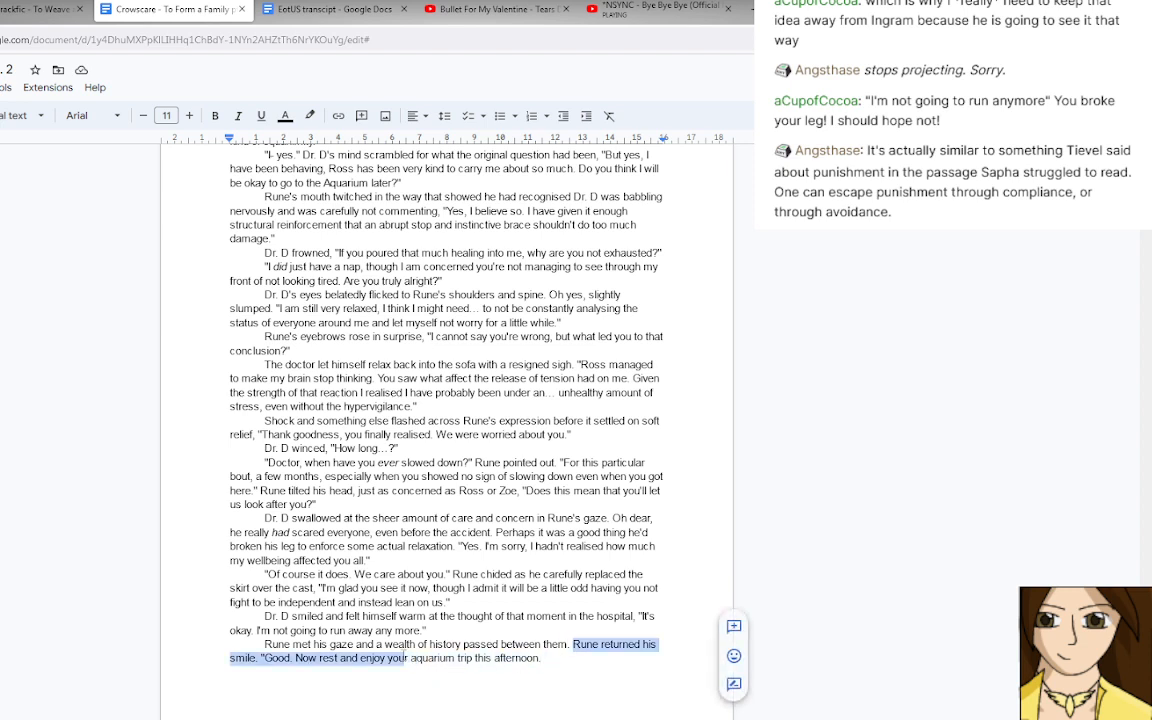
left_click(573, 644)
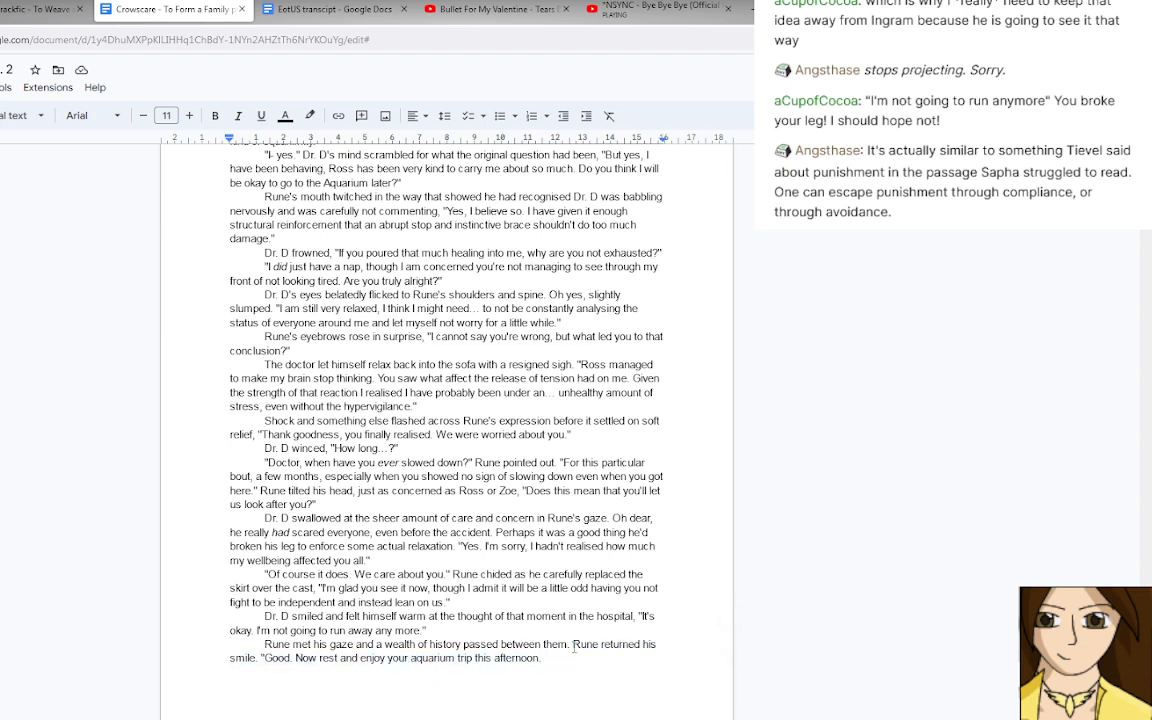
type("Eventually")
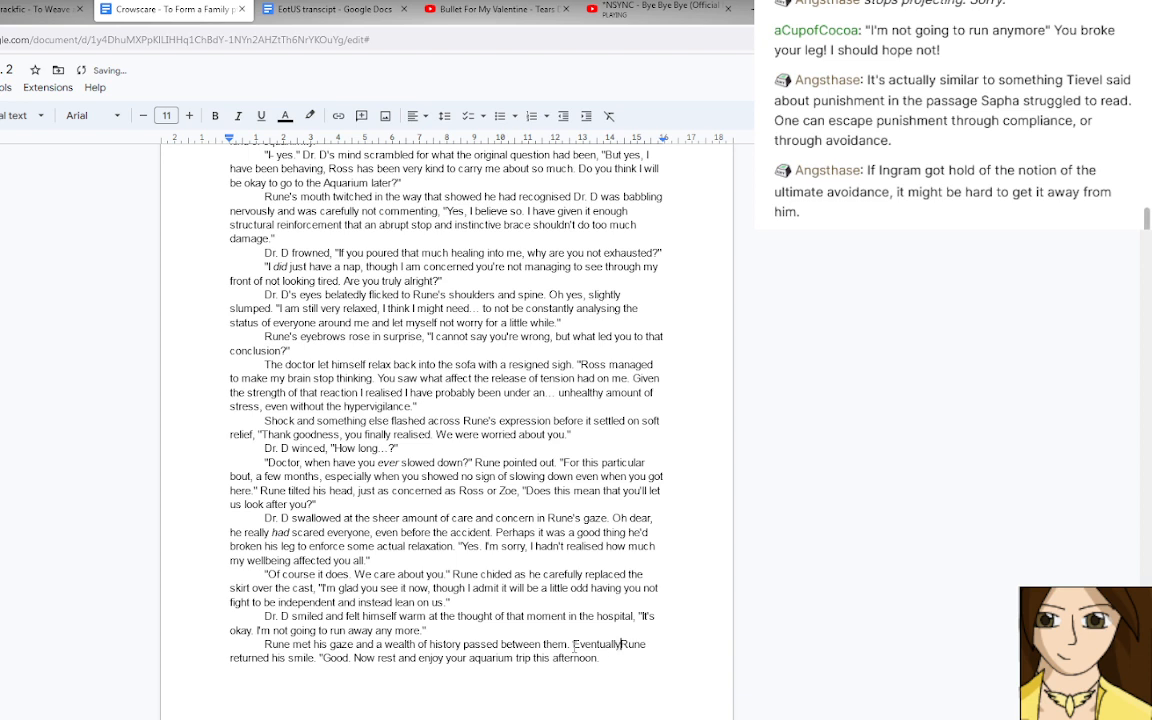
key("BackSpace")
key("BackSpace")
key("BackSpace")
key("BackSpace")
key("BackSpace")
key("BackSpace")
key("BackSpace")
key("BackSpace")
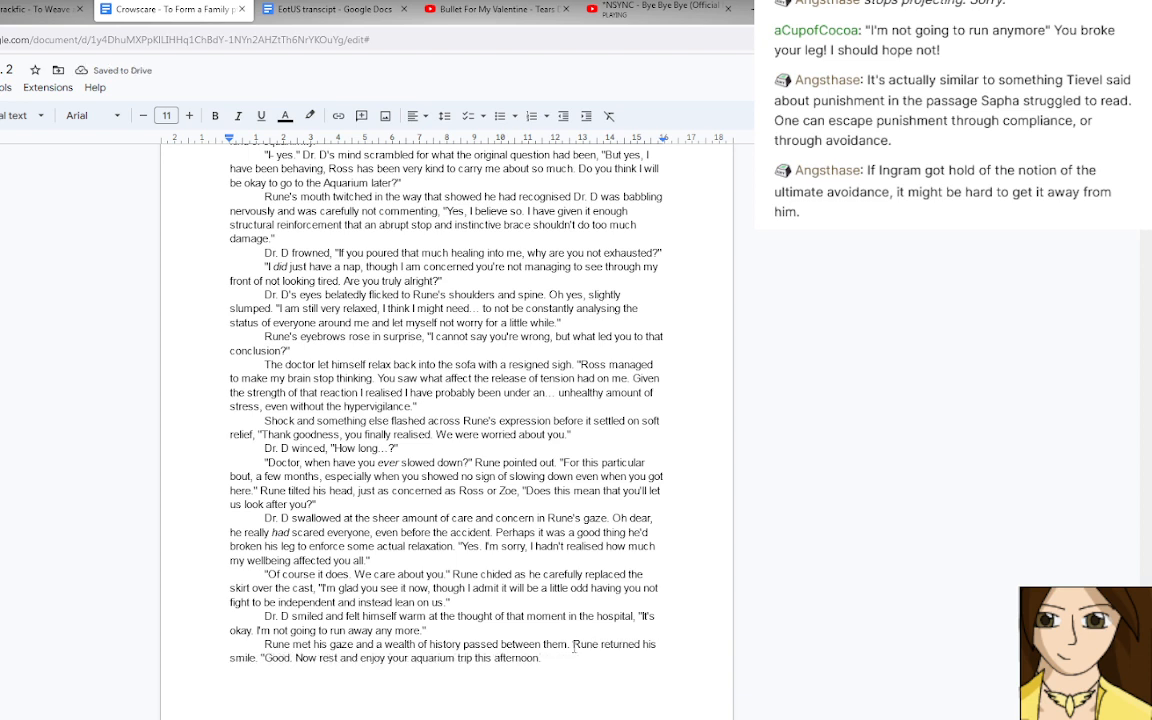
Reword "Rune returned his smile" in the last paragraph to "Rune's shoulders relaxed and he returned the smile.".
key("Right")
key("Right")
key("Right")
key("Right")
type("'s shoulder")
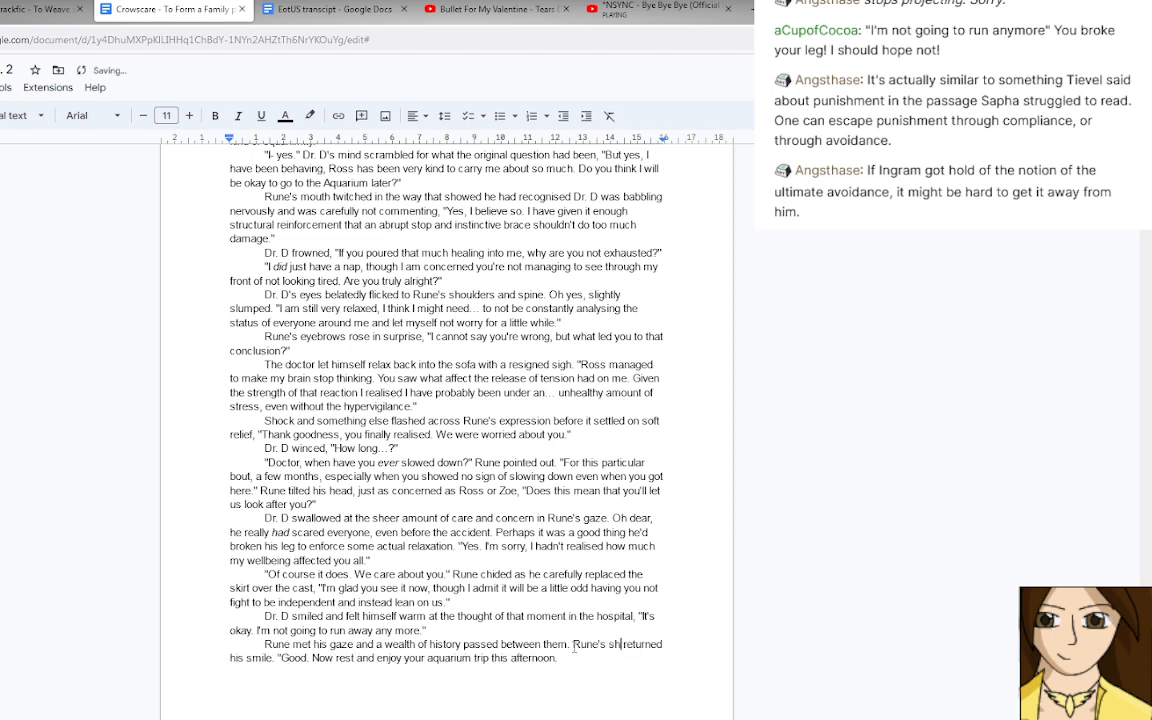
type("s relaxed")
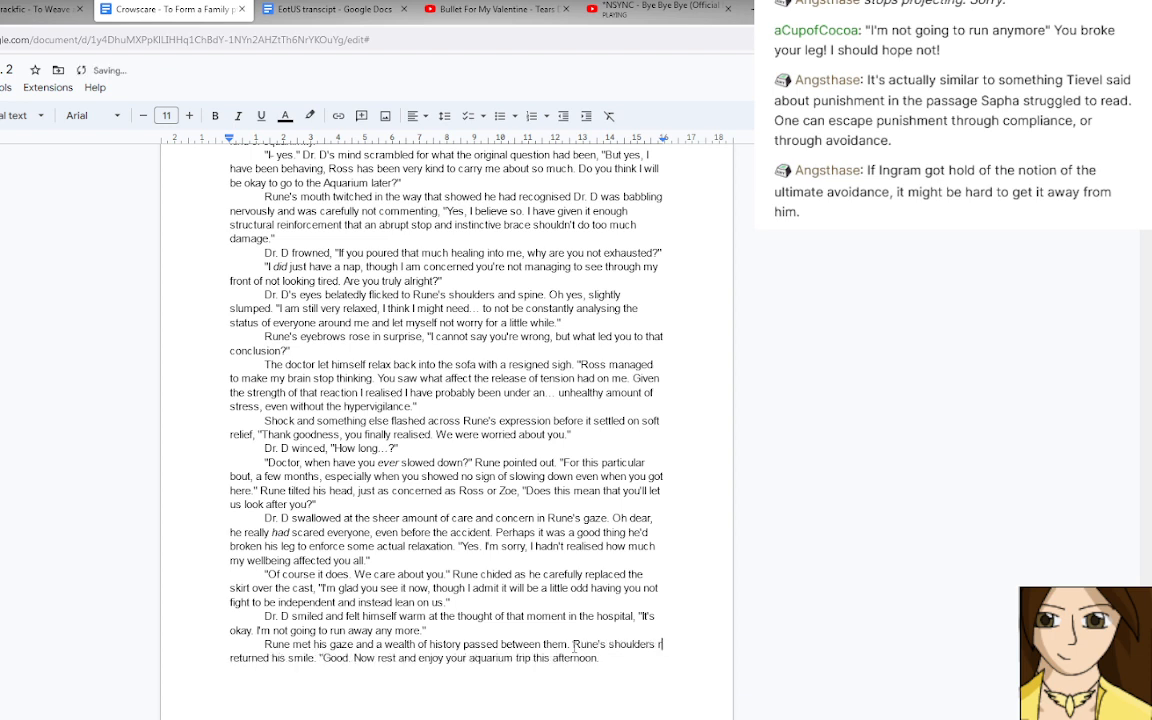
type(" and he")
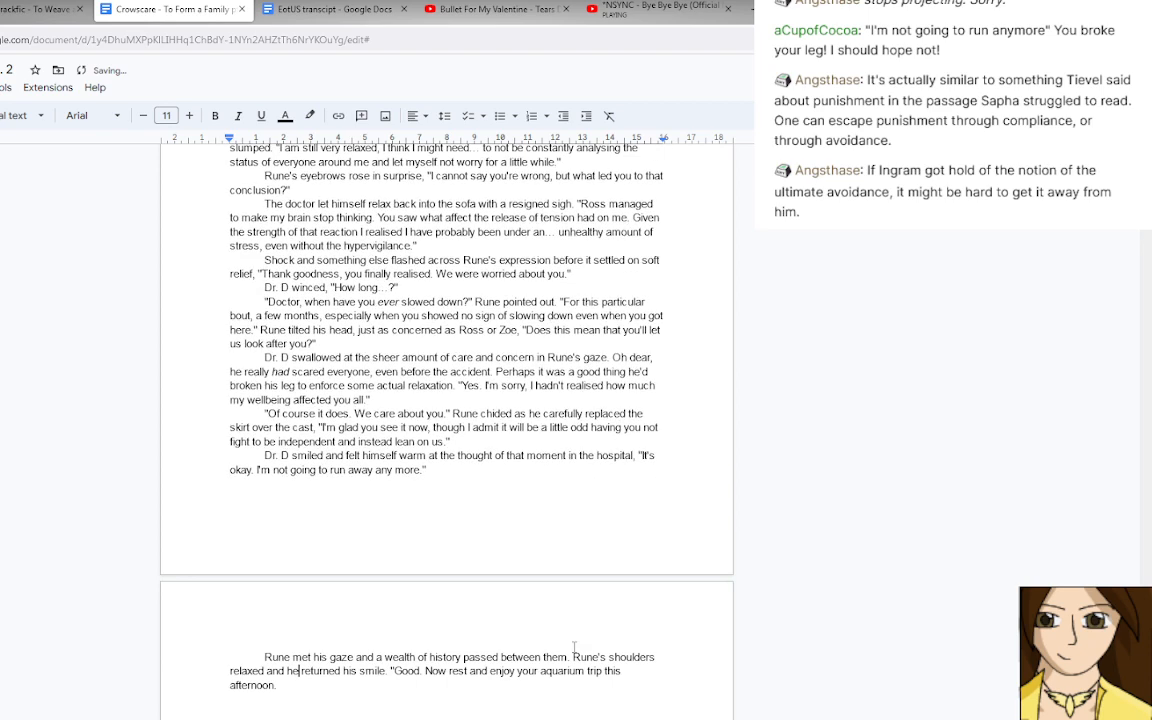
scroll(574, 648, "up", 1)
scroll(574, 648, "down", 2)
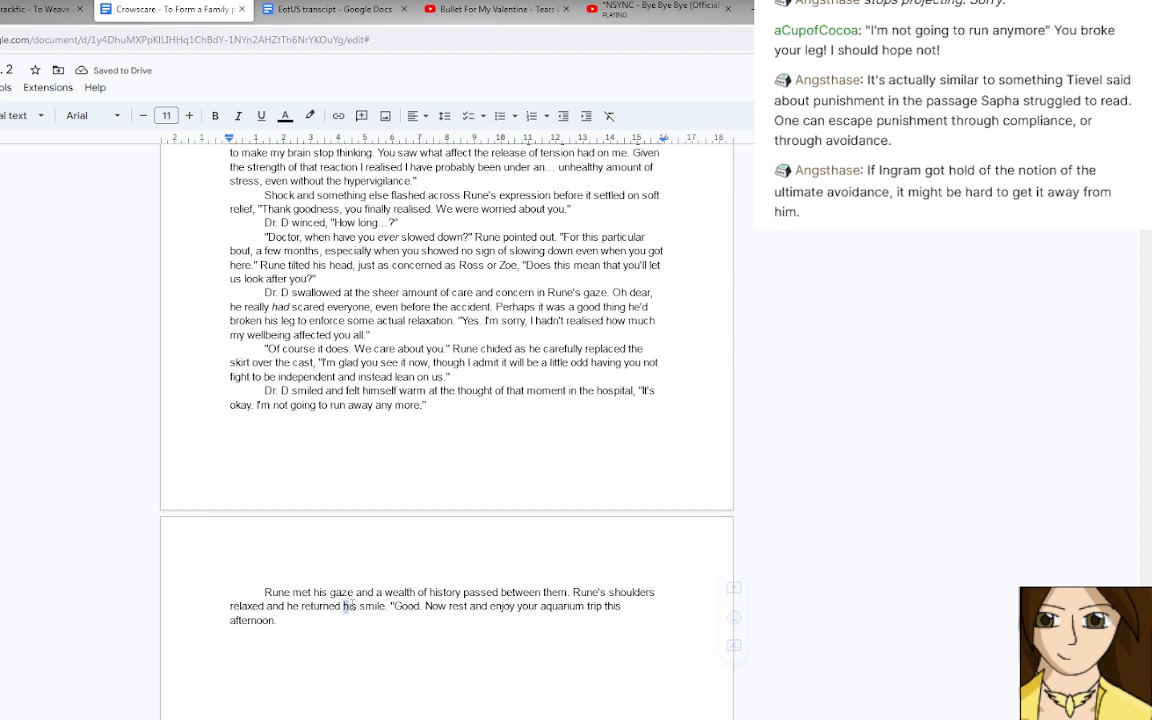
double_click(351, 605)
type("the")
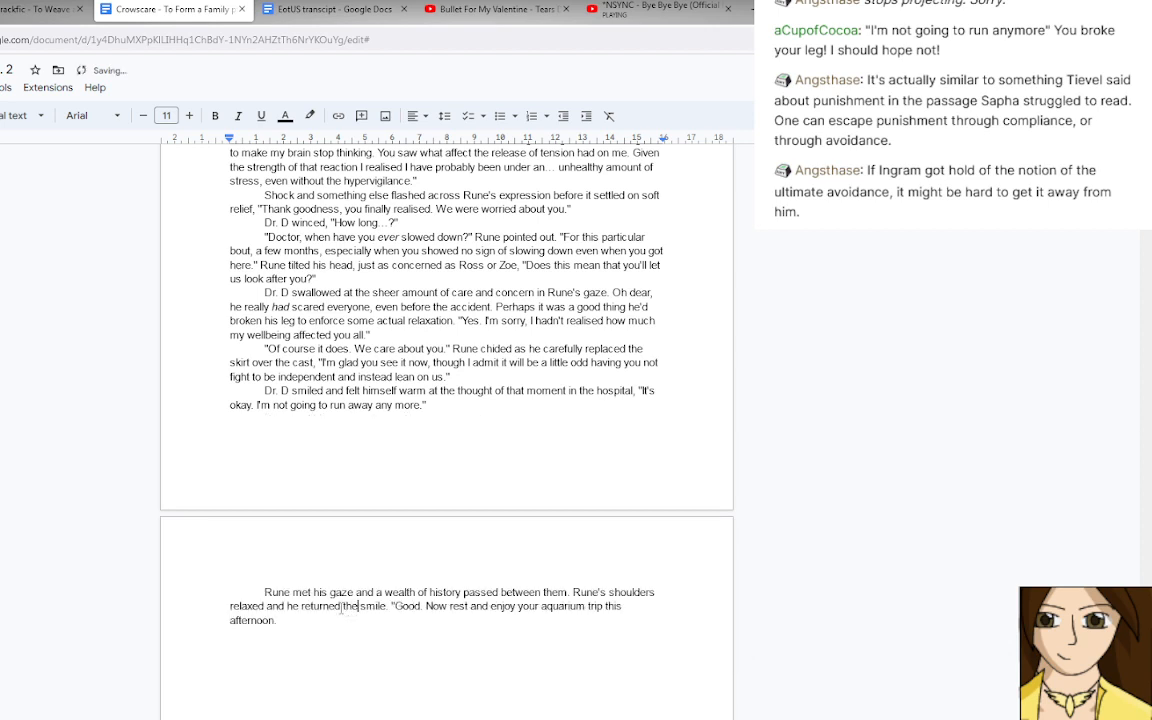
left_click(328, 619)
type("I")
type("'ll see y")
type("ou")
key("BackSpace")
key("BackSpace")
key("BackSpace")
key("BackSpace")
key("BackSpace")
key("BackSpace")
key("BackSpace")
key("BackSpace")
key("BackSpace")
key("BackSpace")
key("BackSpace")
key("BackSpace")
key("BackSpace")
Finish Rune's speech with "Call me if you need me, if not, I'll see you in a few days." and a closing quotation mark.
type("Call me if you need me, if not.")
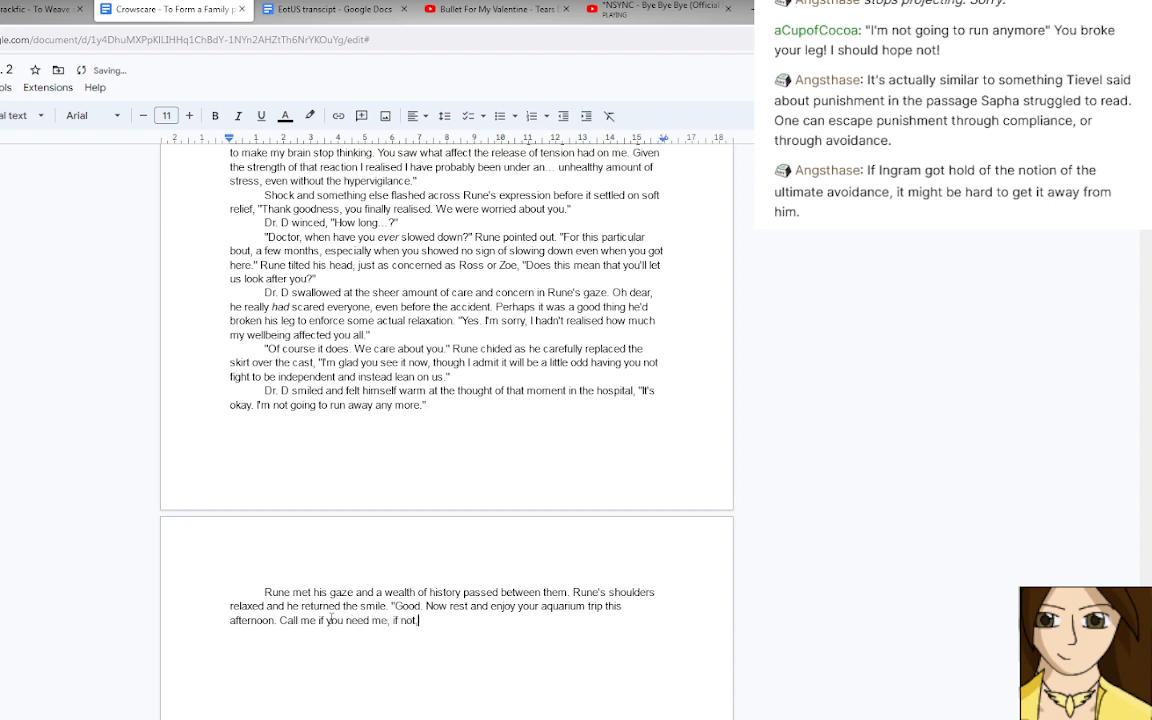
key("BackSpace")
type(", I'll see you in a few days.\"")
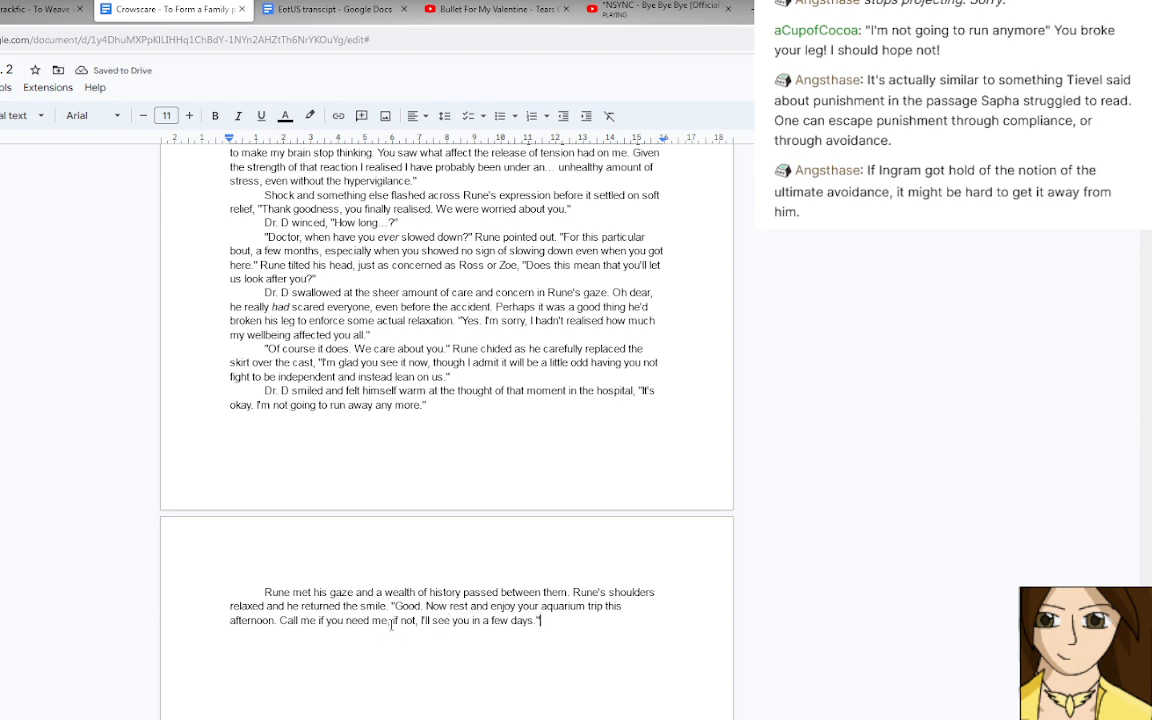
Replace the comma after "Call me if you need me" with a semicolon and capitalise the following "If".
left_click(387, 620)
type(";")
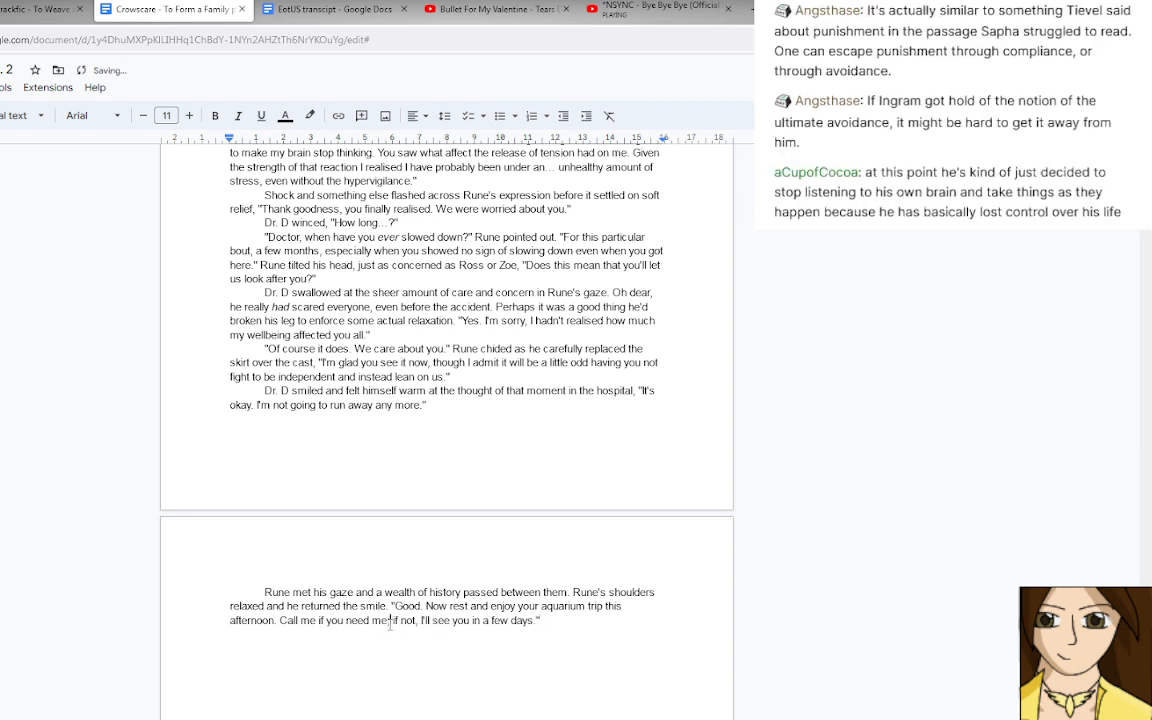
scroll(390, 624, "up", 1)
scroll(390, 624, "down", 2)
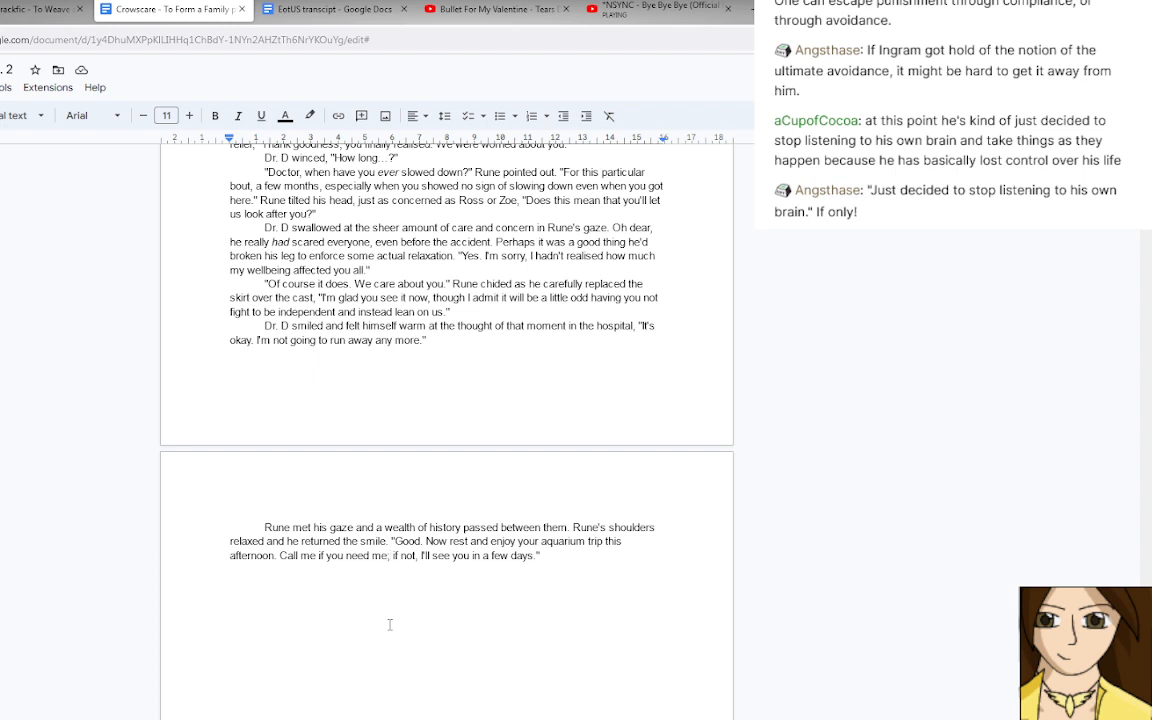
key("Delete")
type("i")
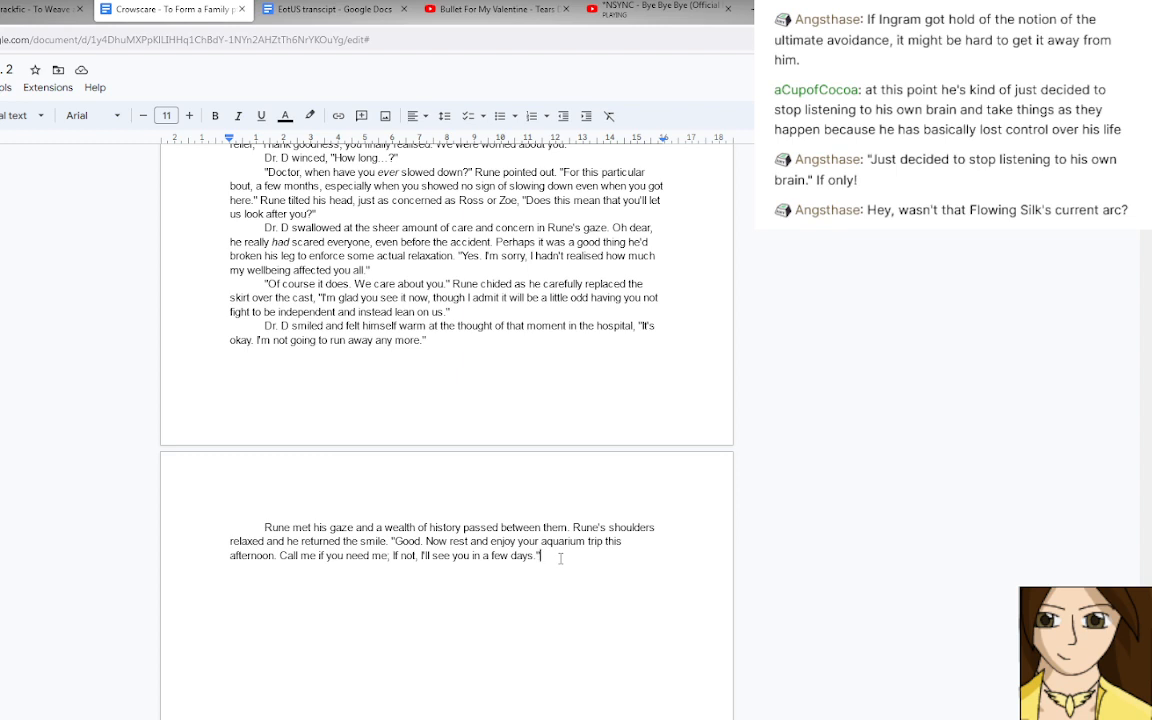
Switch to the recent files in Google Drive and open the document "12 Paths campaign onwards fic".
left_click(2, 9)
scroll(90, 226, "down", 1)
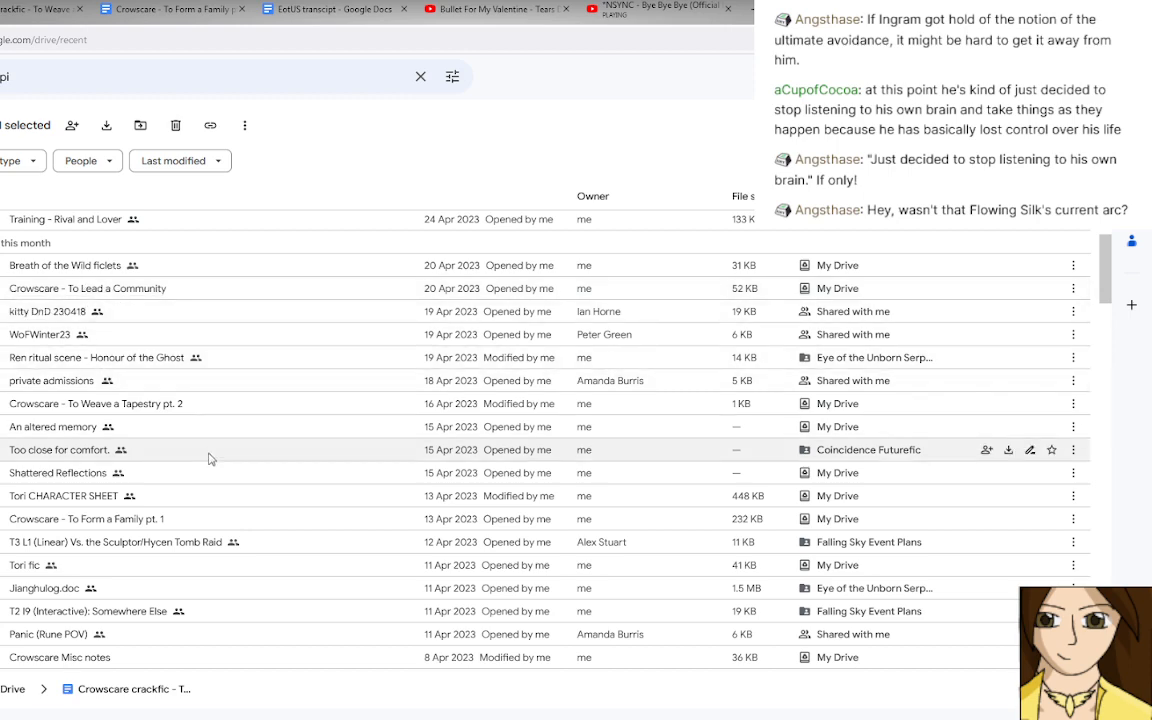
scroll(200, 432, "up", 3)
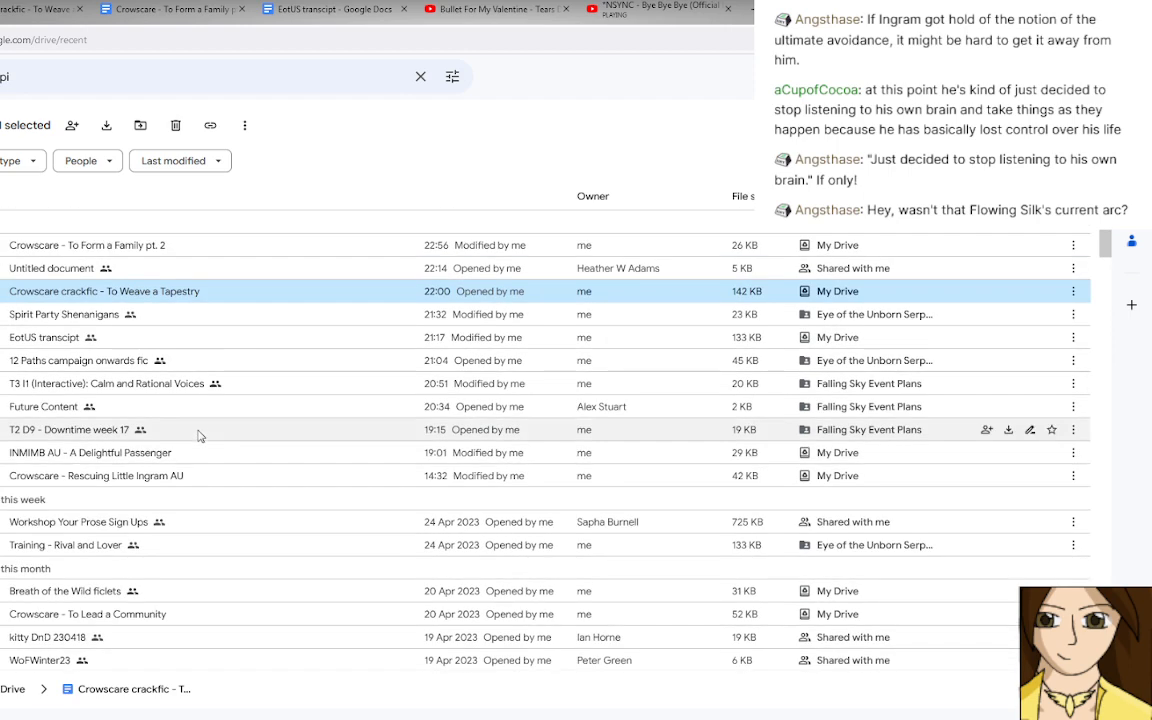
double_click(186, 367)
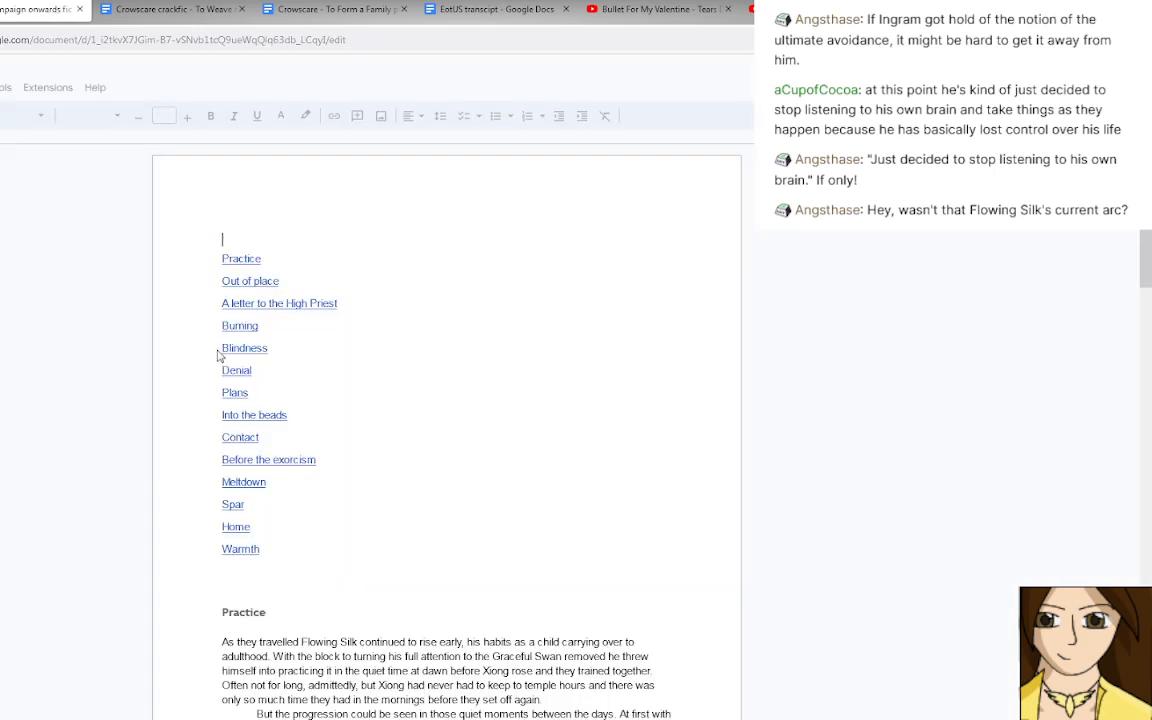
Follow the "Burning" link in the table of contents and examine that section's passage on Flowing Silk's inner fire.
left_click(244, 326)
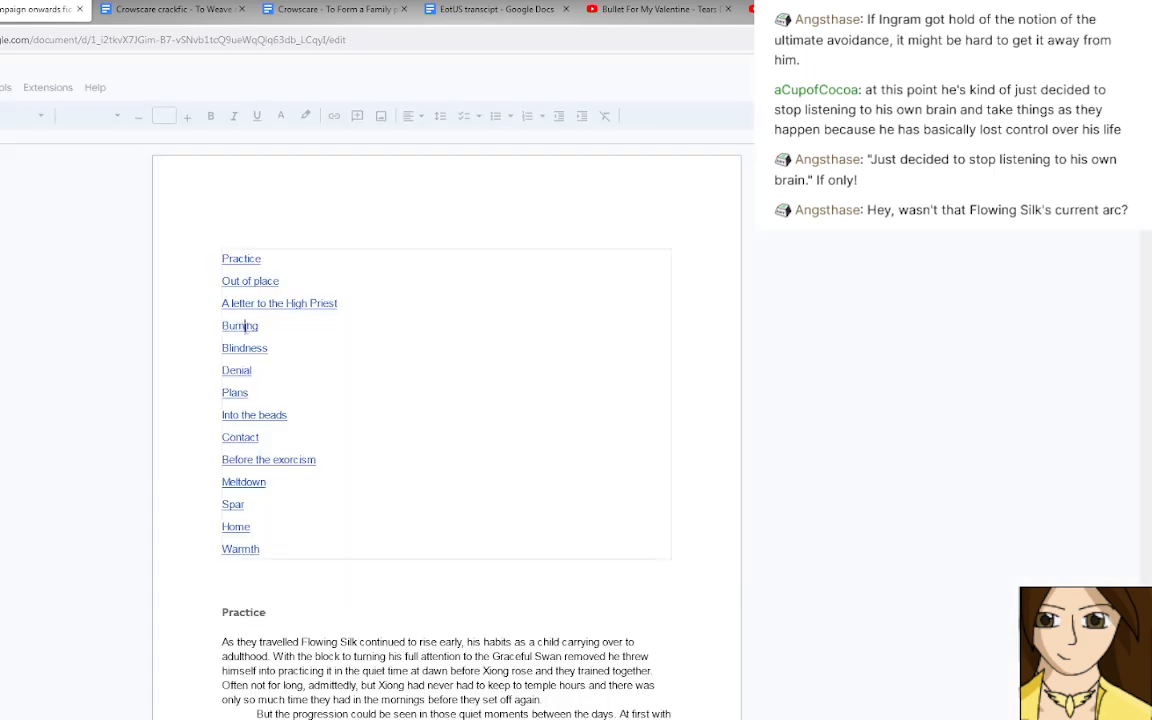
left_click(268, 349)
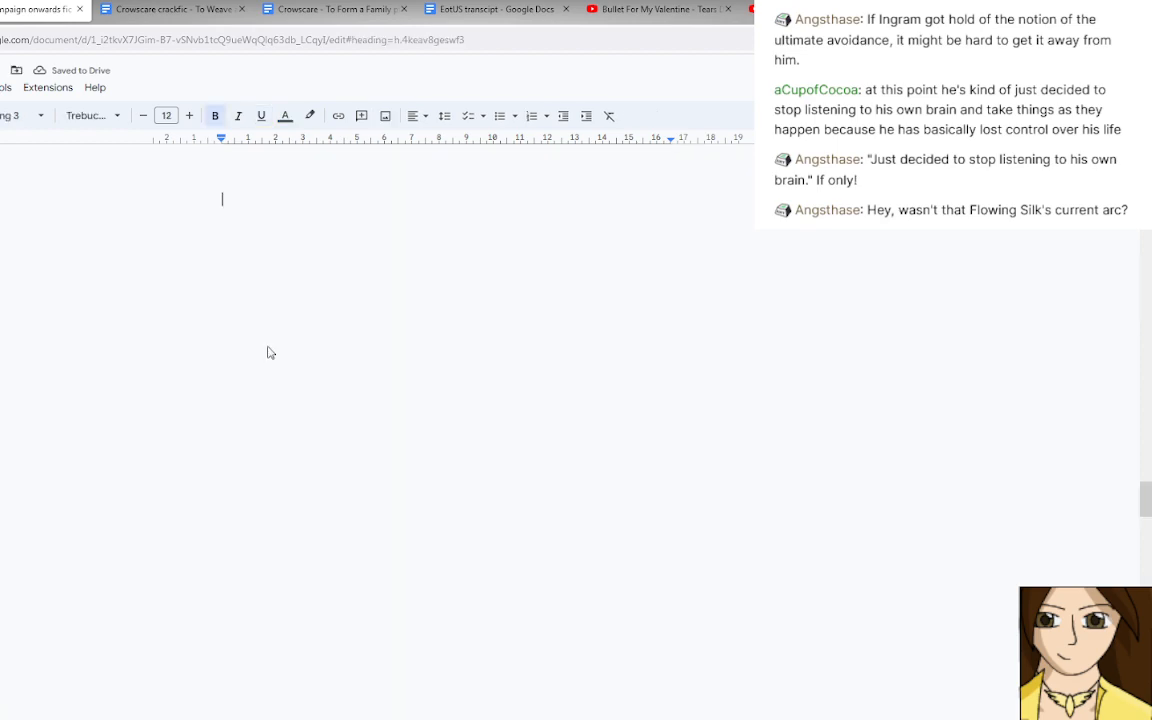
scroll(295, 383, "down", 1)
scroll(295, 383, "up", 1)
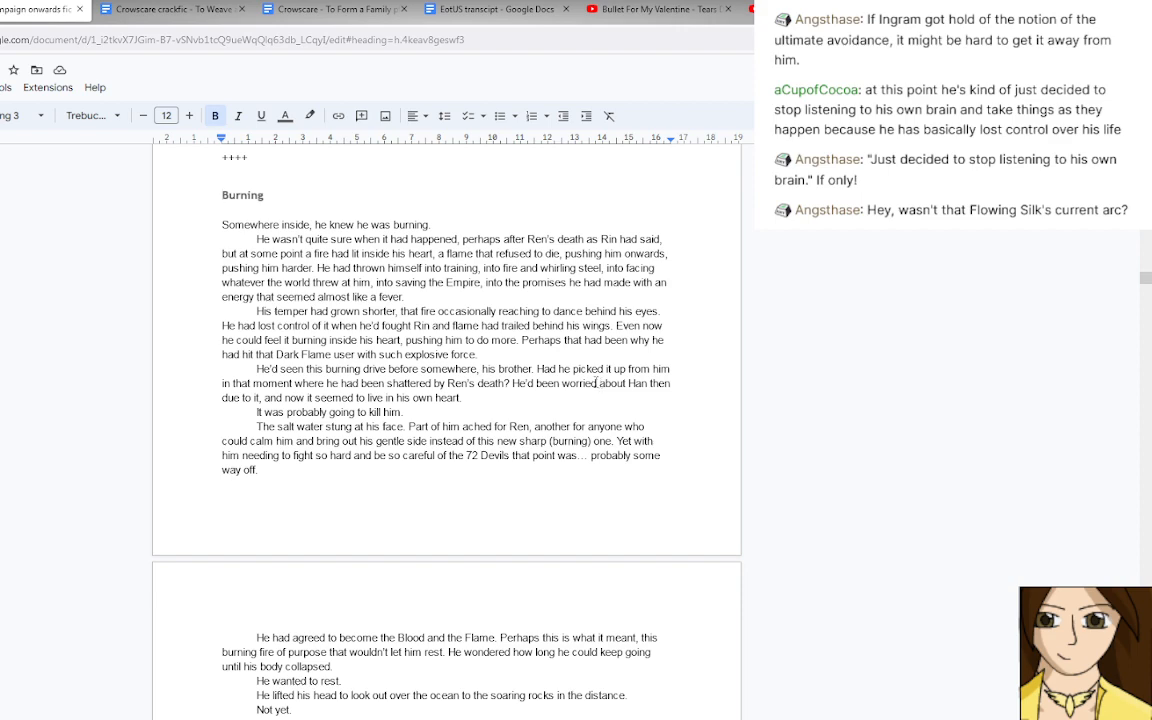
key("Down")
key("Down")
key("Down")
key("Down")
key("Down")
key("Down")
key("Down")
key("Down")
key("Down")
key("Down")
key("Down")
key("Down")
key("Down")
key("Down")
key("Down")
key("Down")
key("Down")
key("Down")
key("Down")
key("Down")
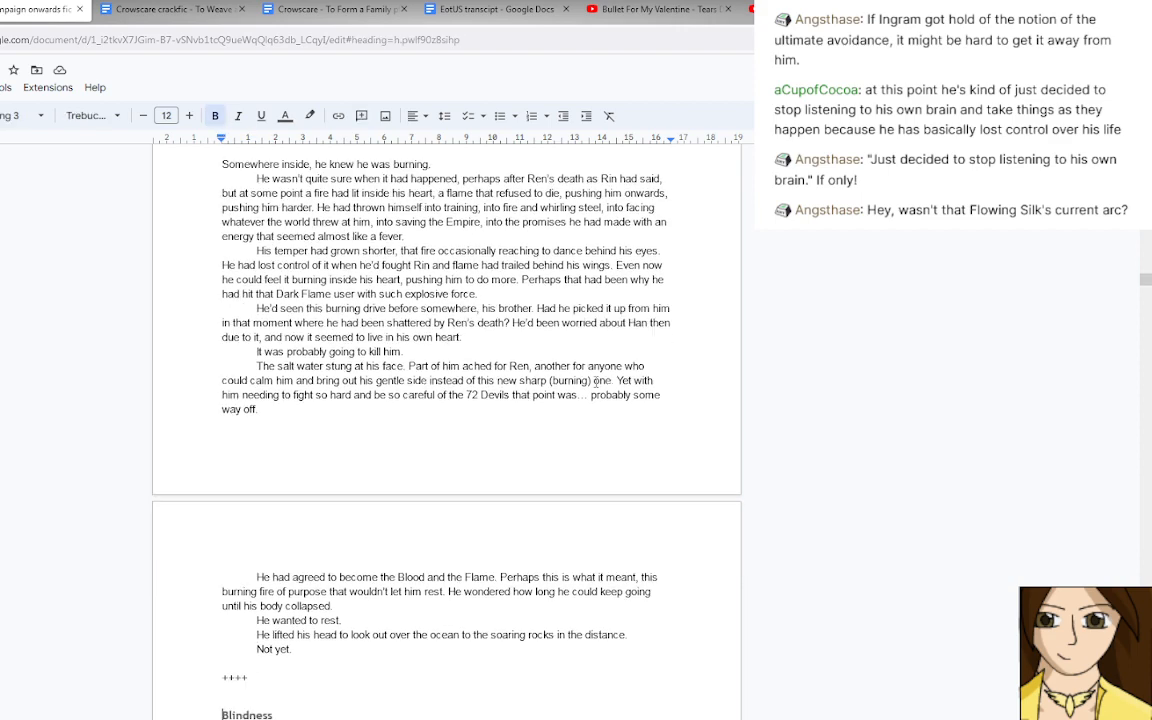
key("Up")
key("Up")
key("Up")
key("Up")
key("Up")
key("Up")
key("Up")
key("Up")
key("Up")
key("Up")
key("Up")
key("Up")
key("Up")
key("Up")
key("Up")
key("Up")
key("Up")
key("Up")
key("Up")
key("Up")
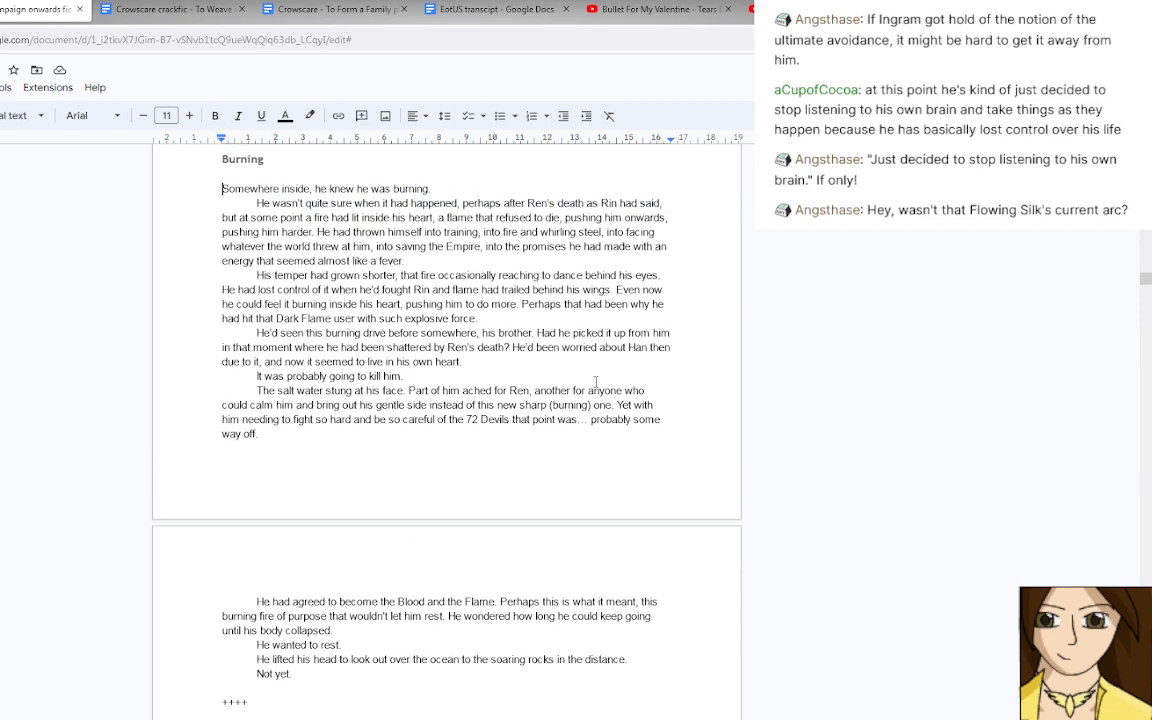